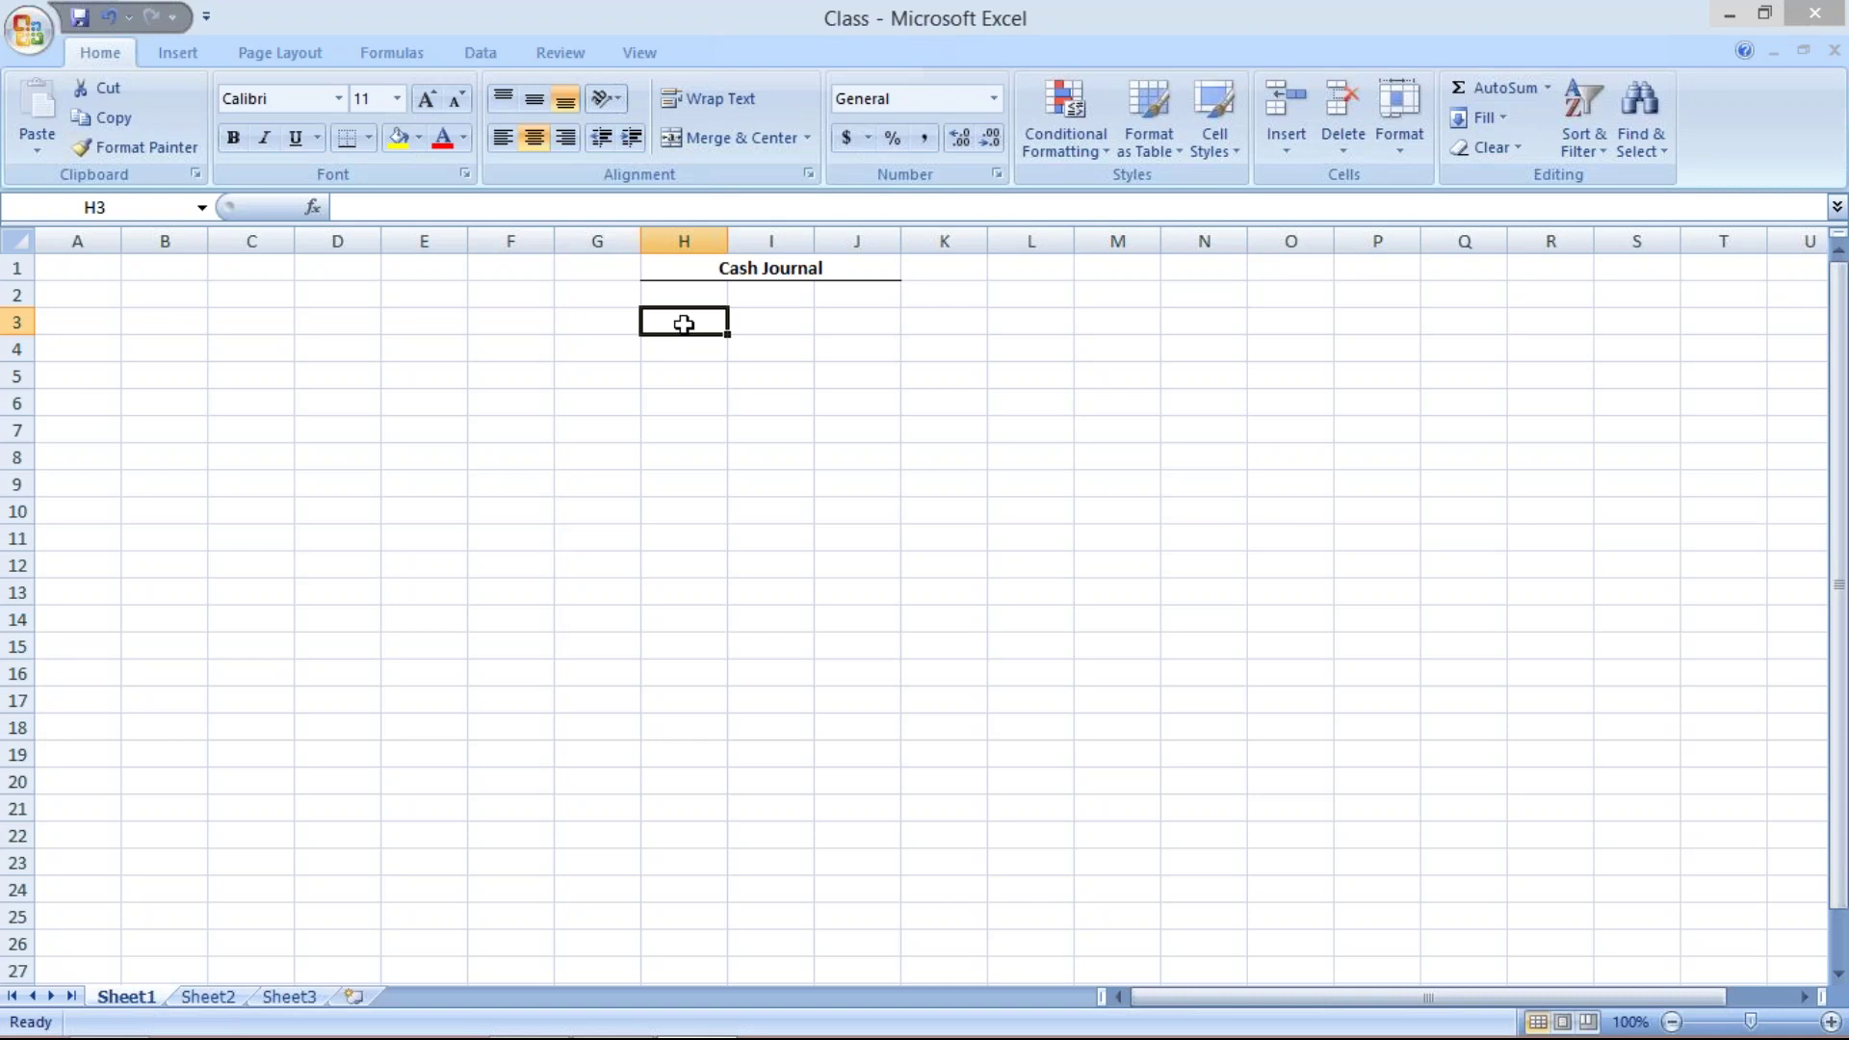
Enter Patty Cahs in cell H3 and dr. in cell I3 beneath the Cash Journal heading
type("Pat")
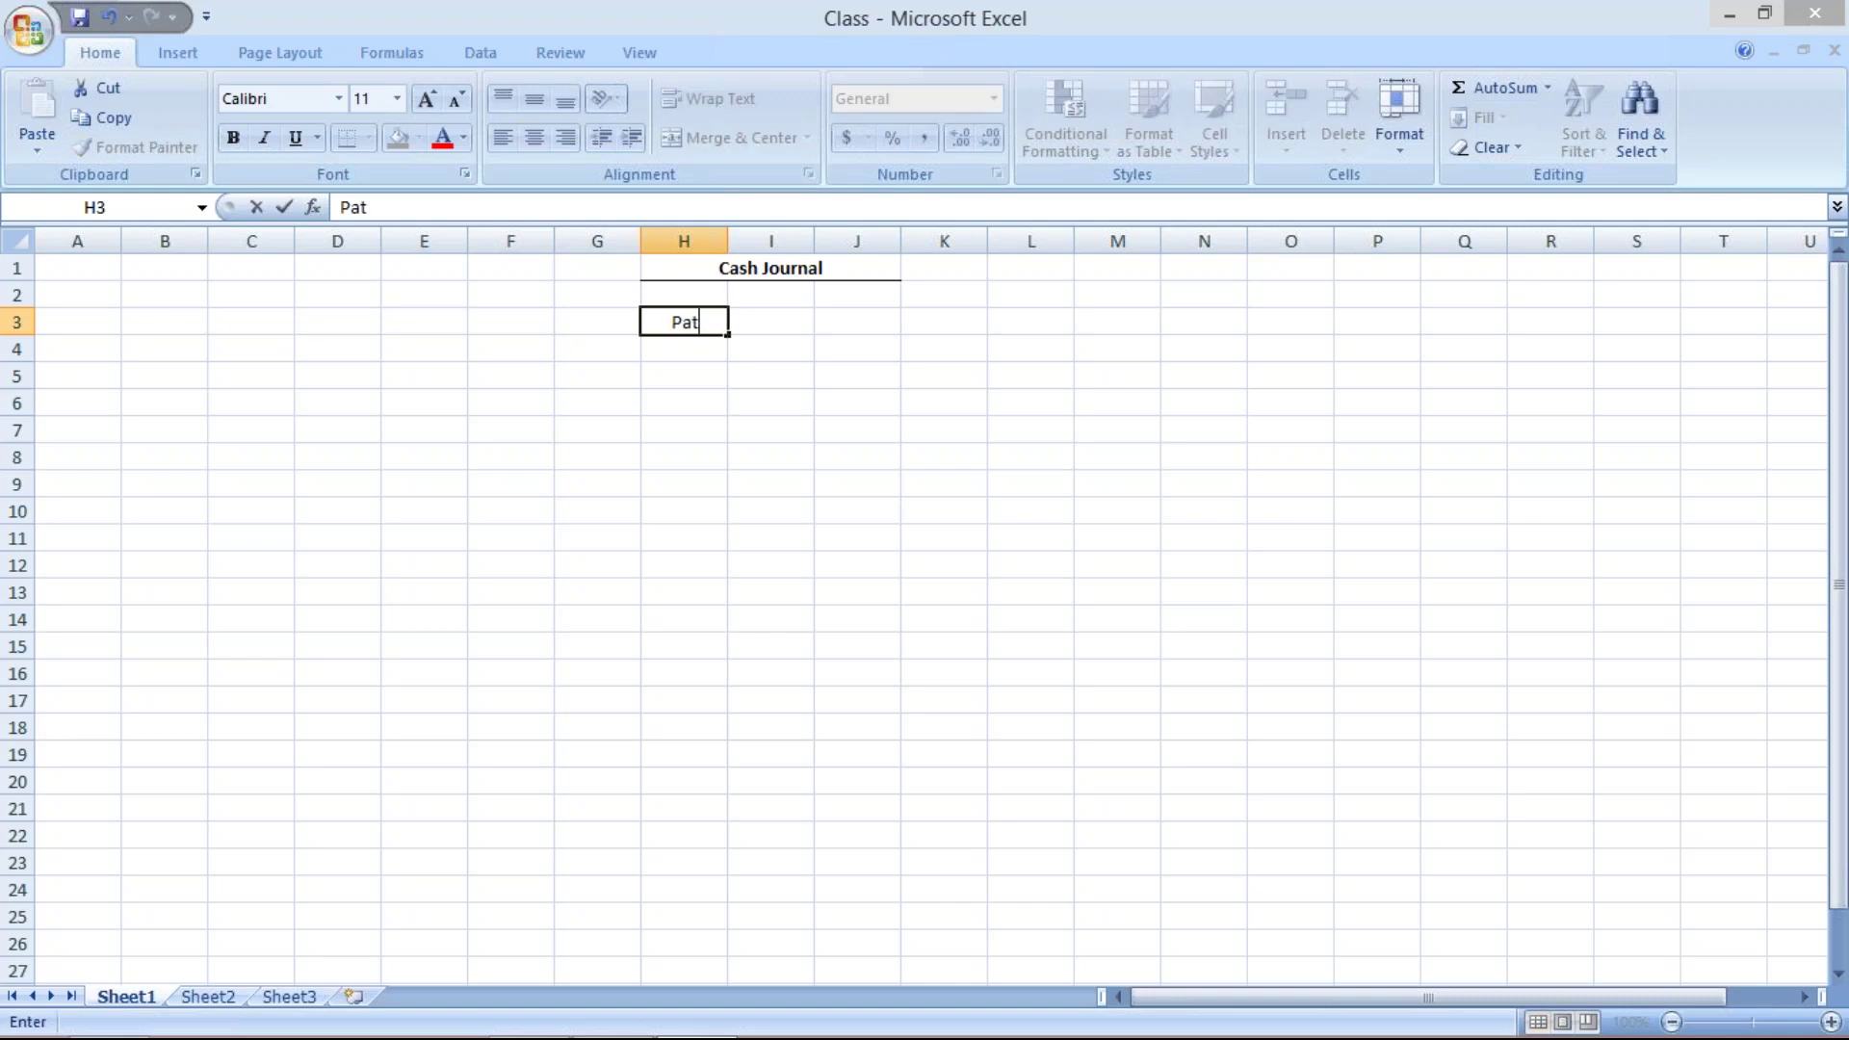
type("ty Cahs")
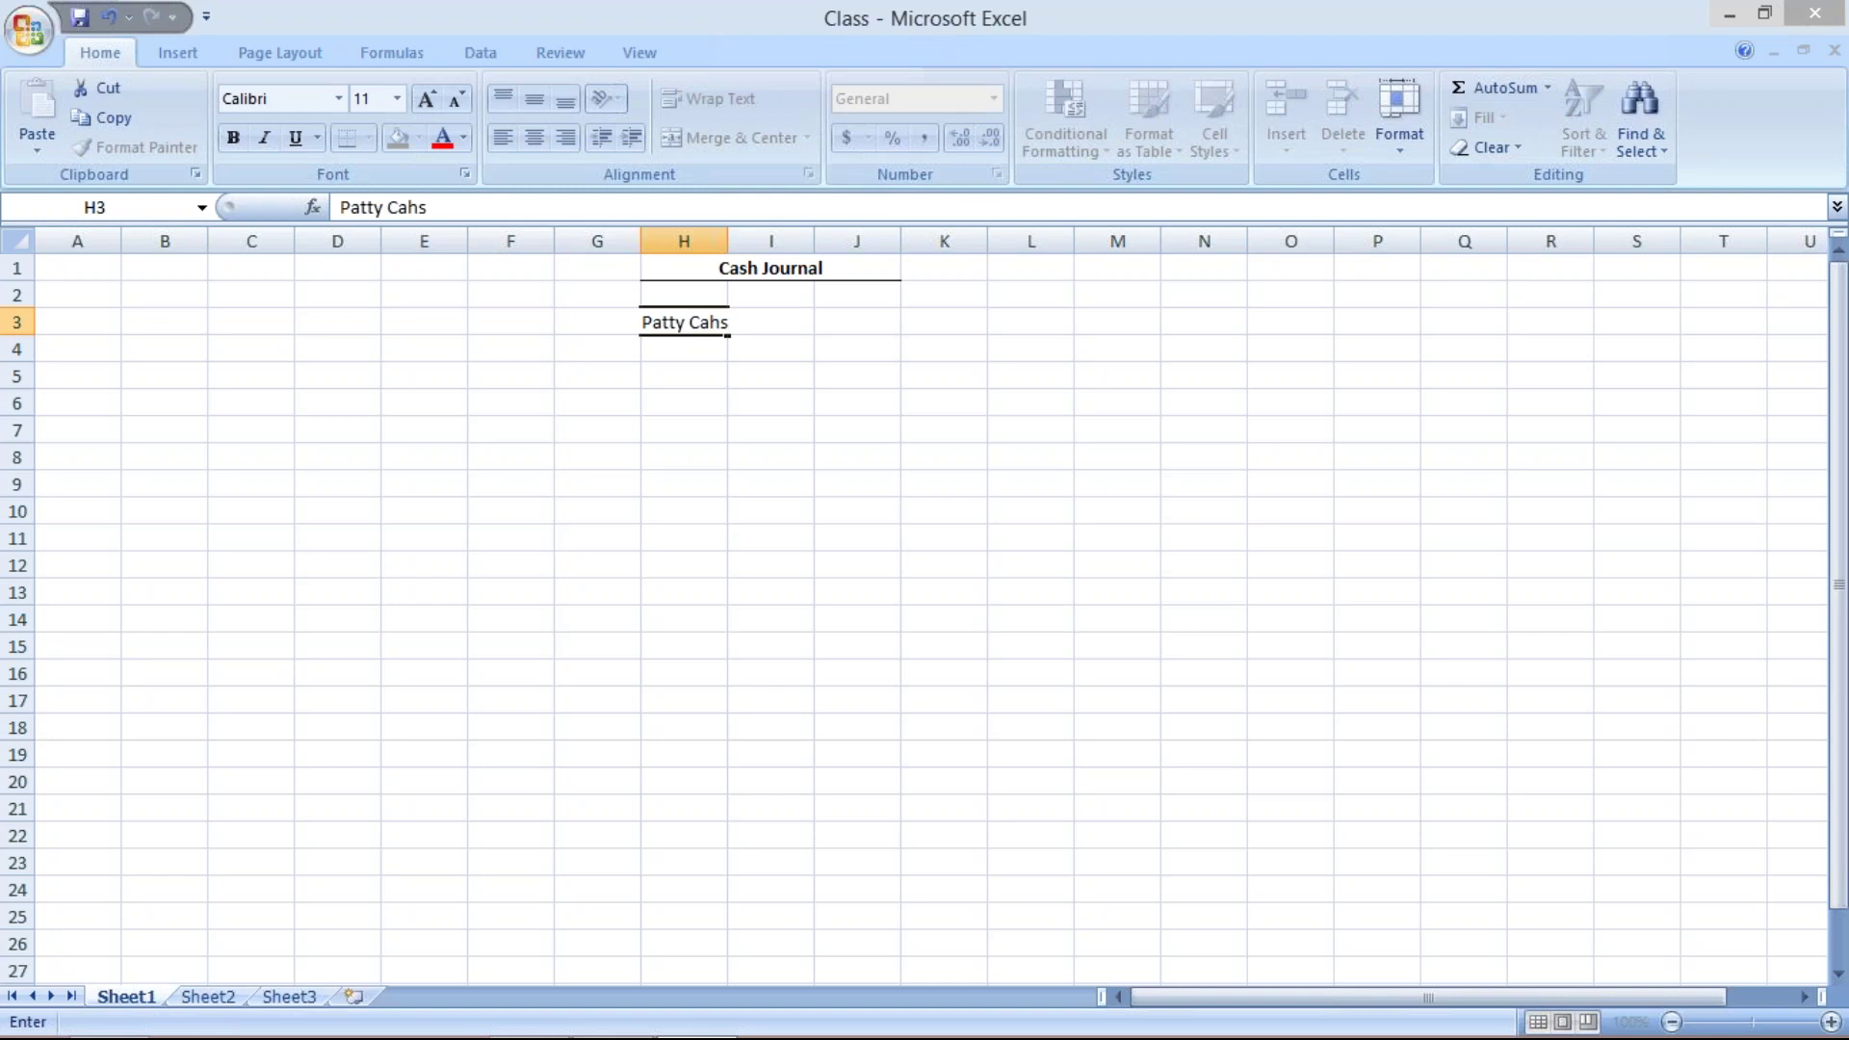
key("Tab")
type("dr.")
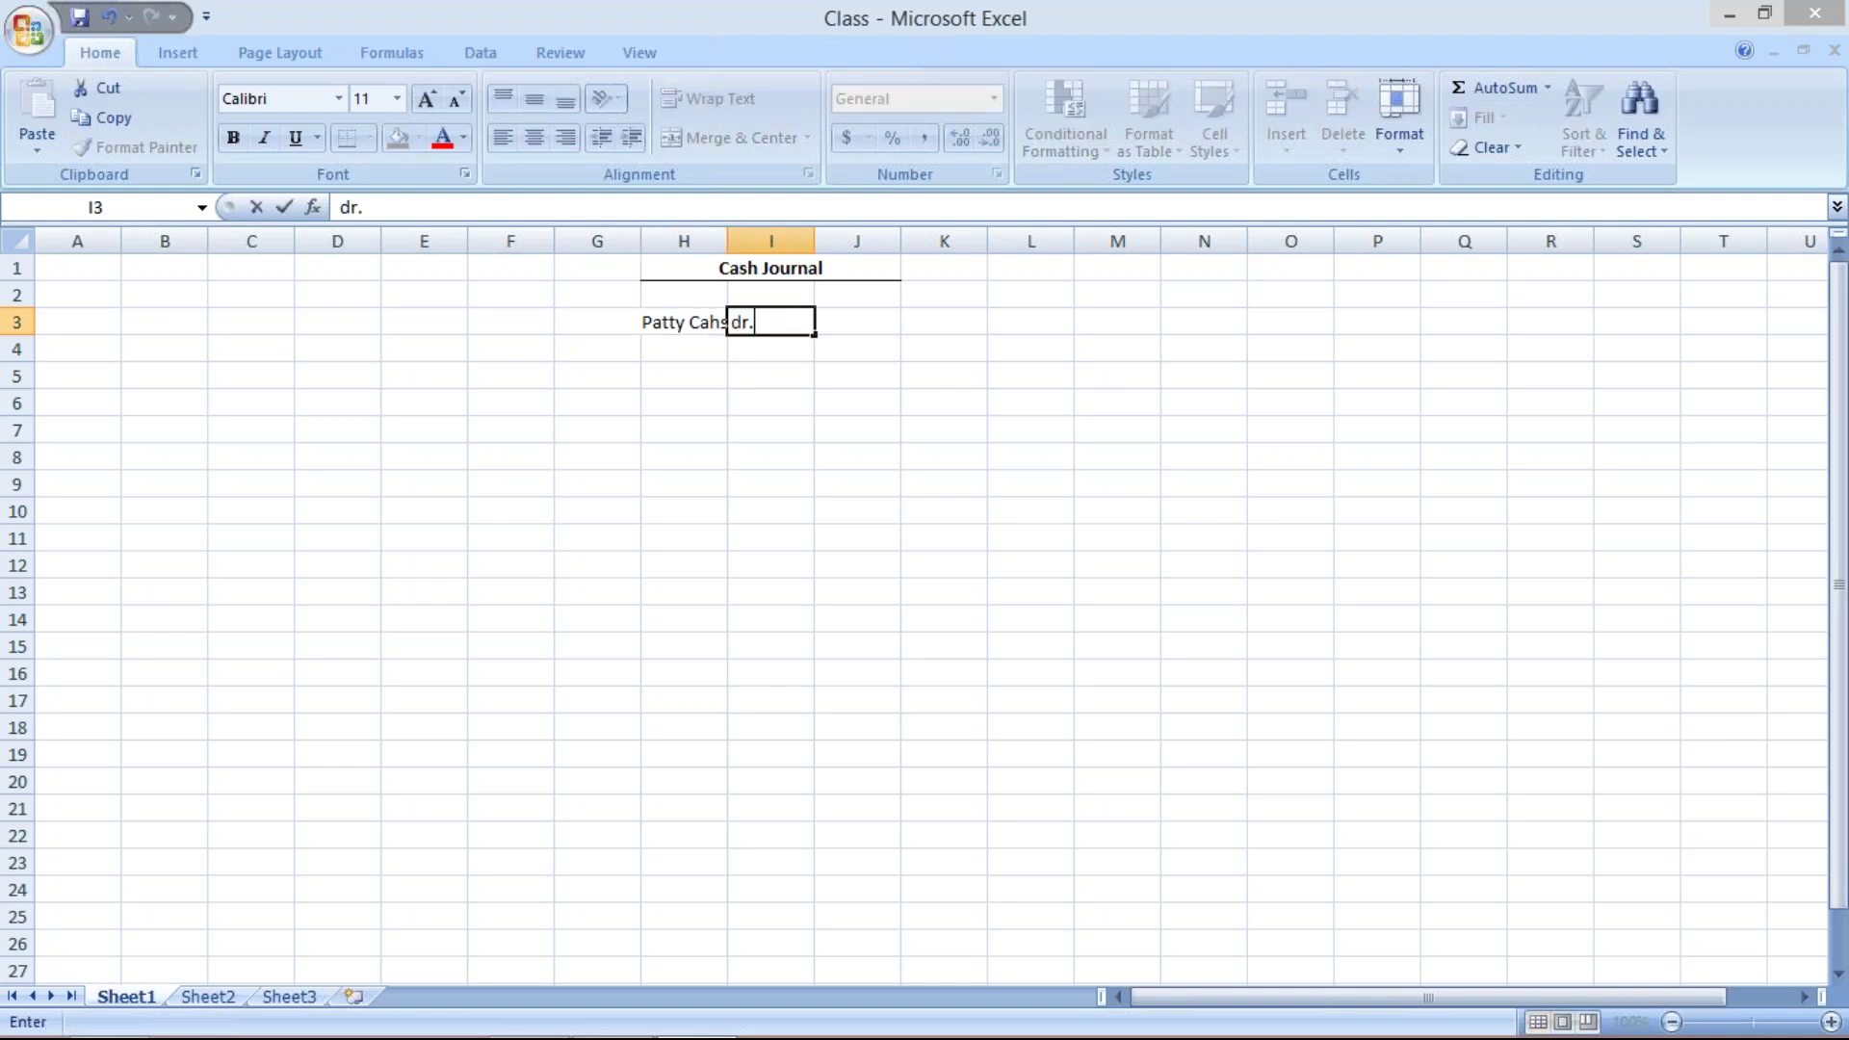
key("Return")
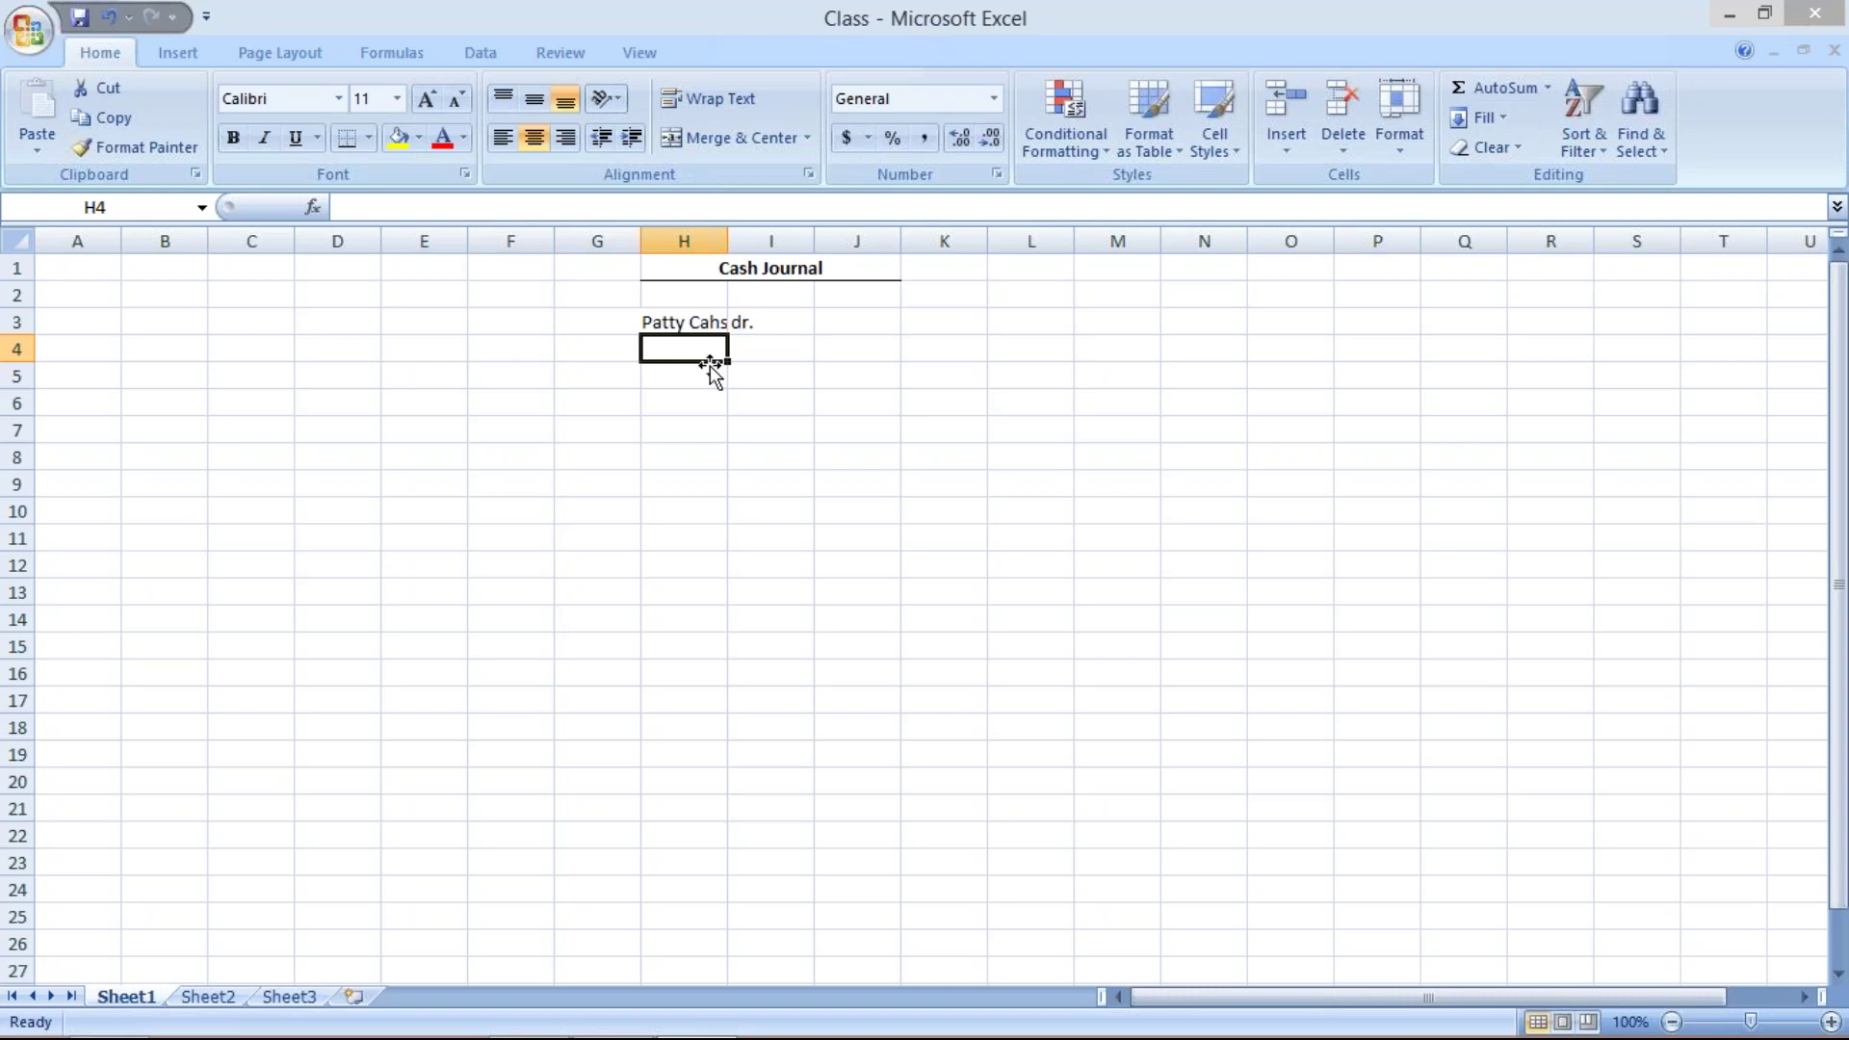
Autofit column H to its contents and correct the account name in H3 to Patty Cash
double_click(728, 240)
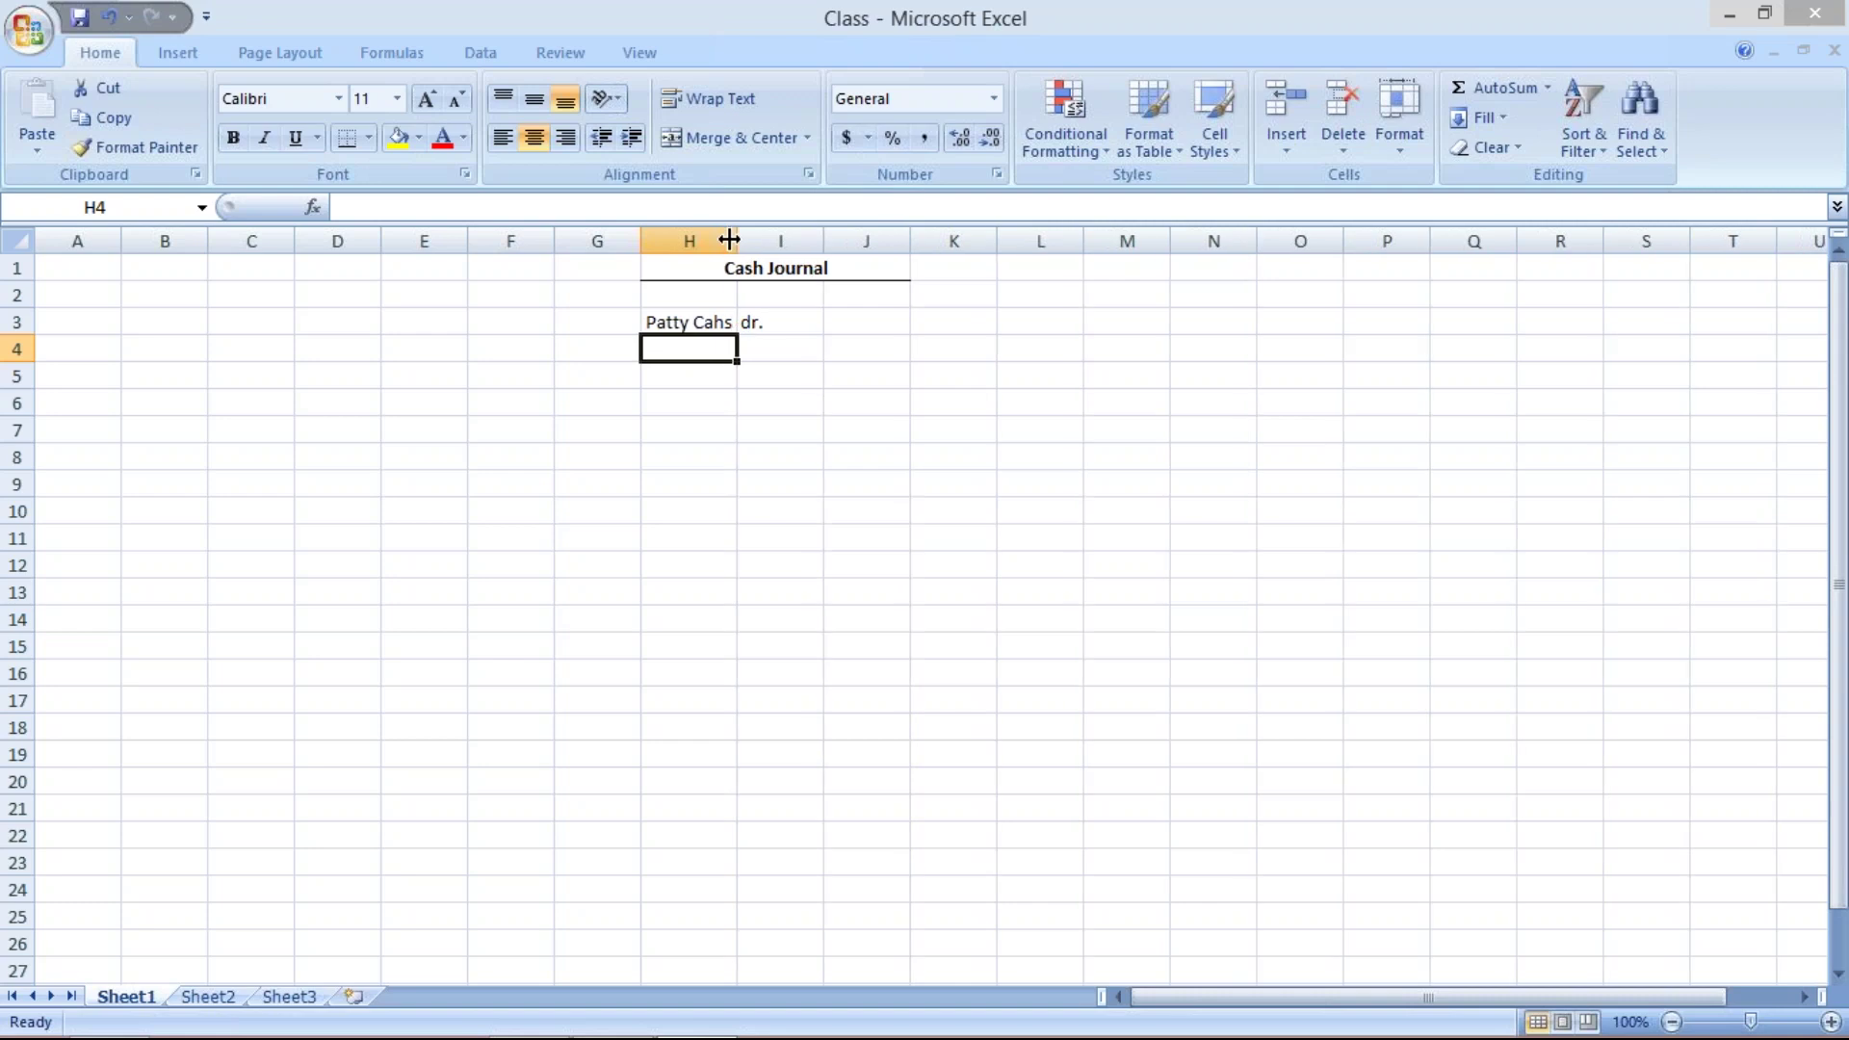
left_click(763, 321)
left_click(693, 321)
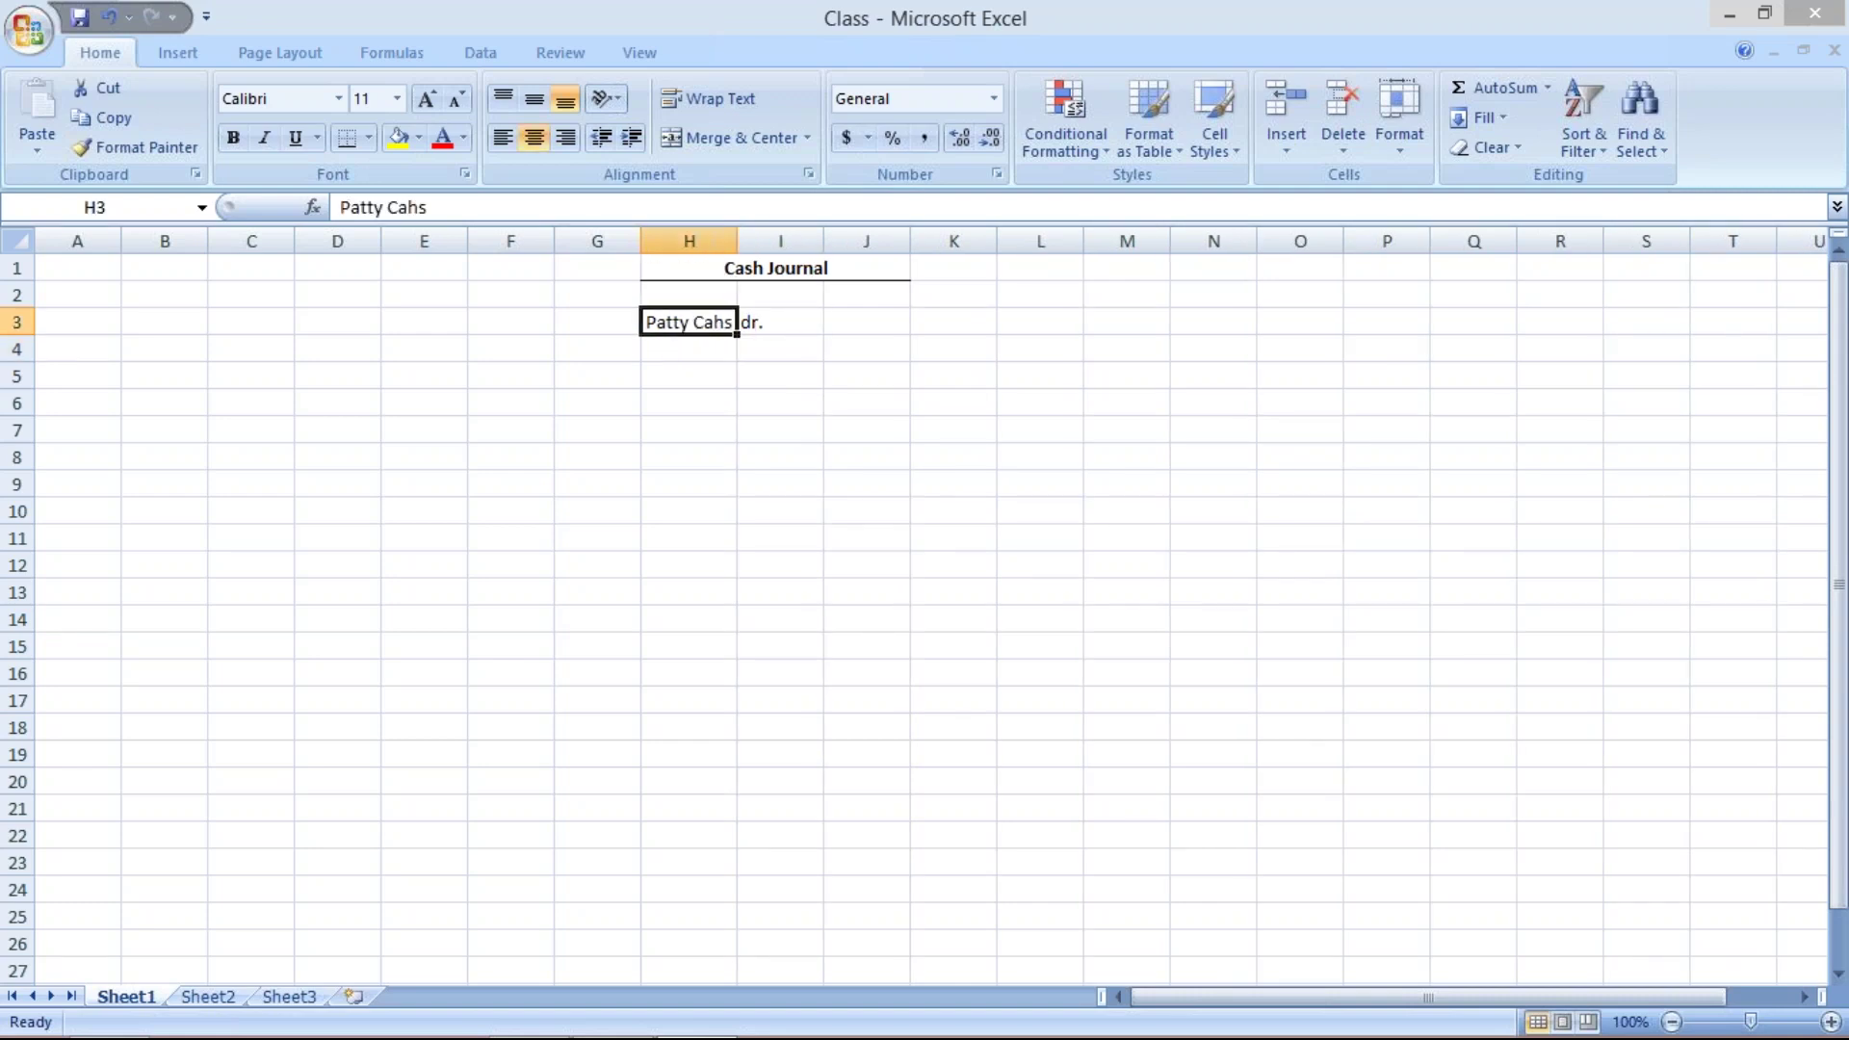
left_click(628, 197)
key("BackSpace")
key("BackSpace")
key("BackSpace")
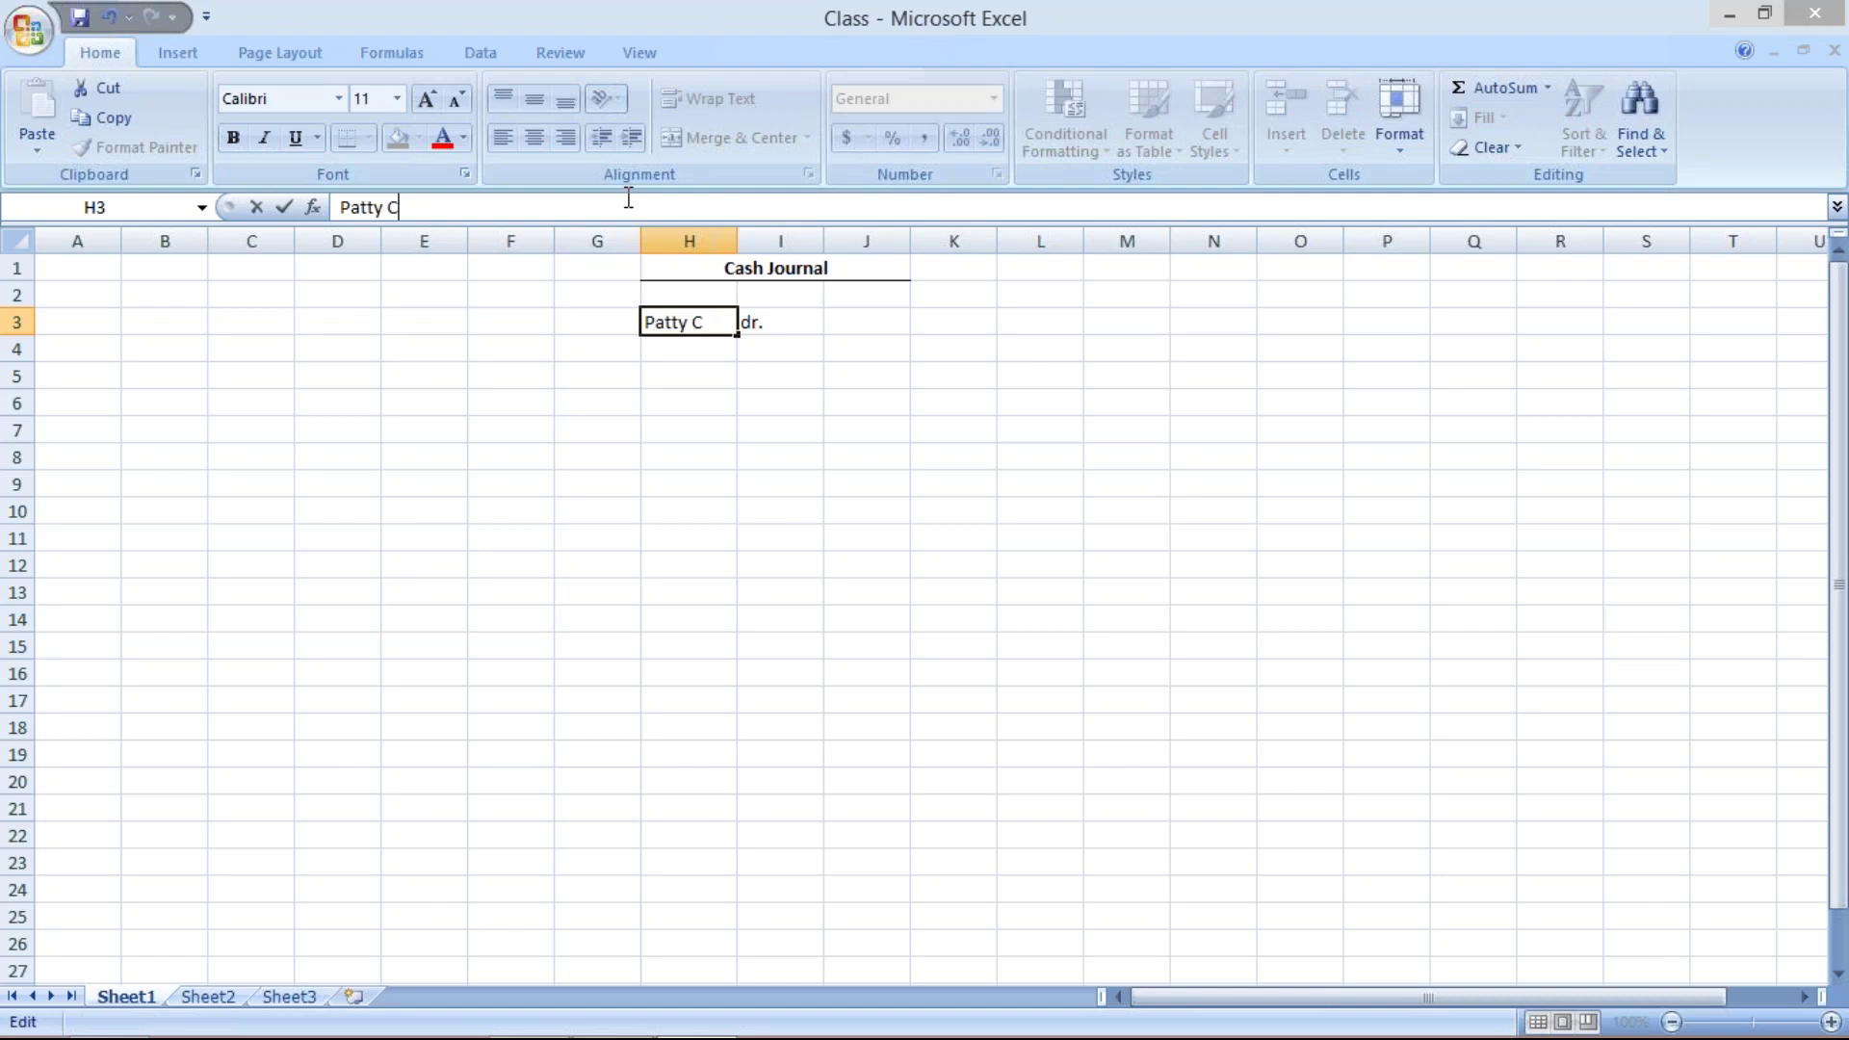
type("asj")
key("BackSpace")
type("h")
key("Return")
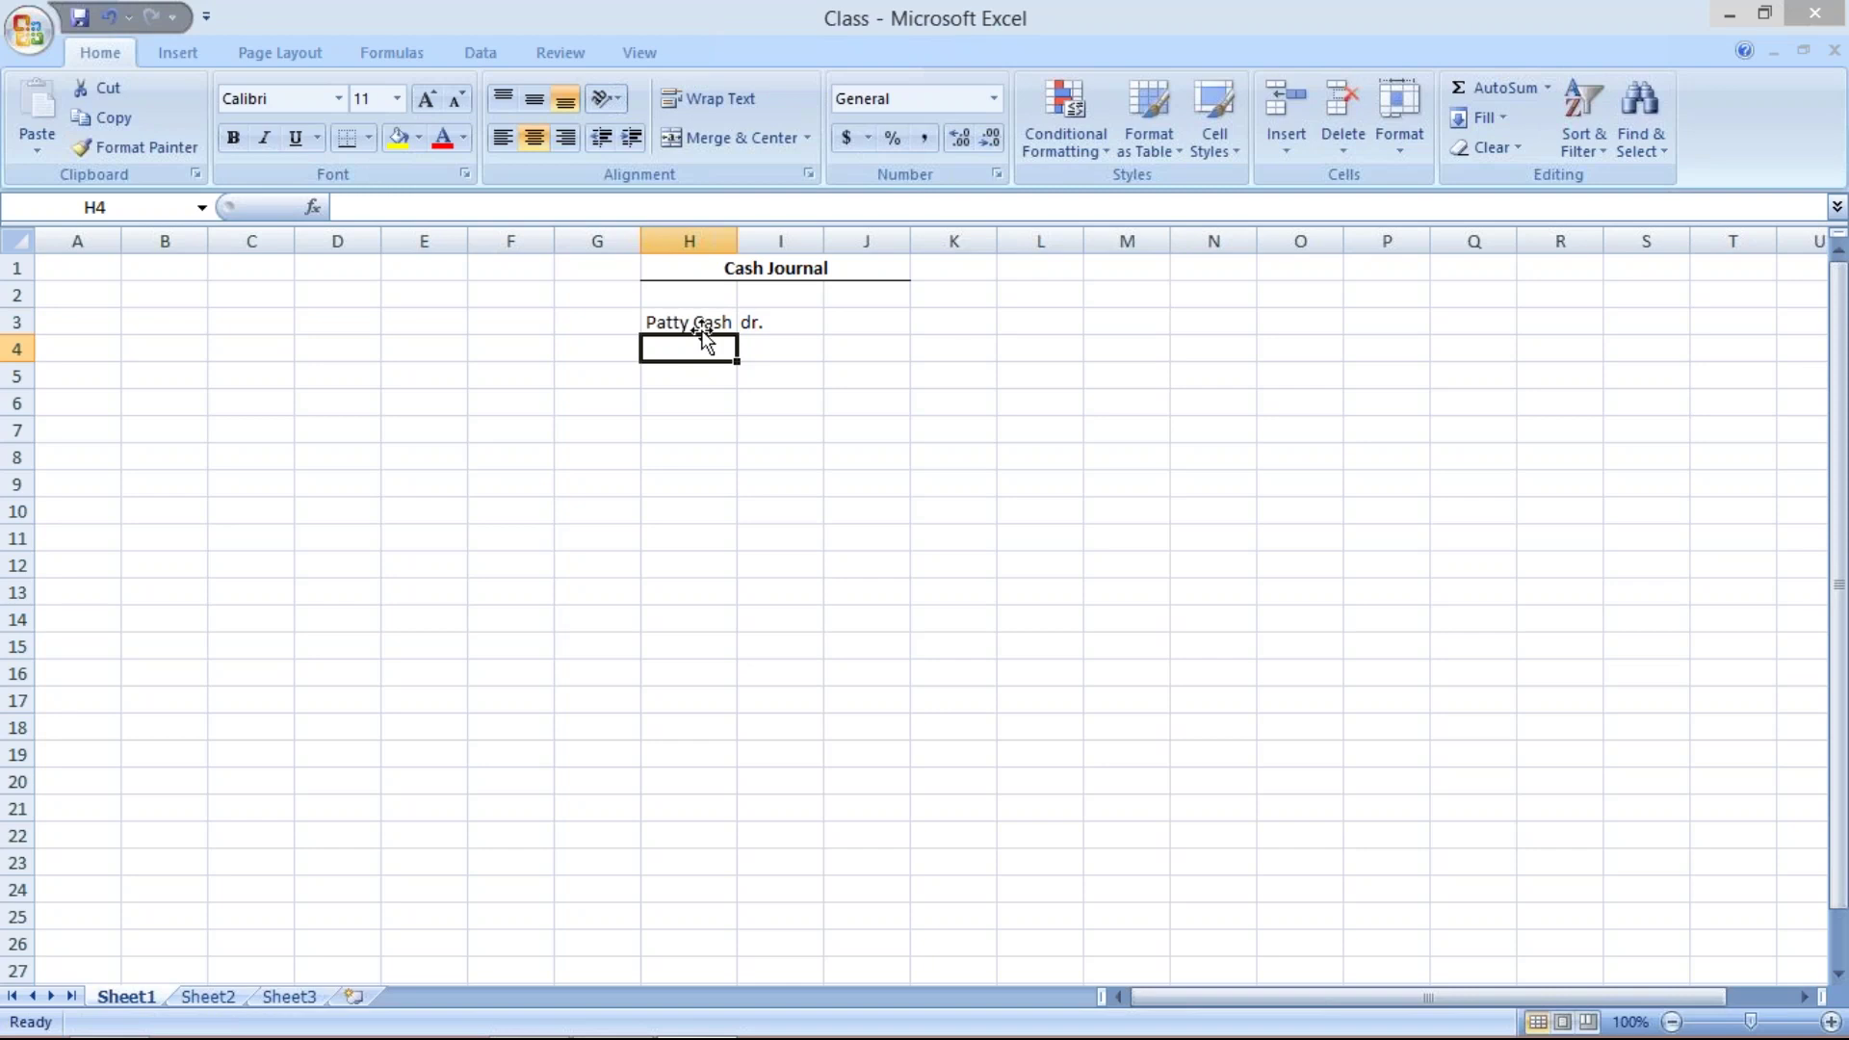
Change the Patty Cash posting indicator in cell I3 to cr
left_click(753, 324)
type("cr.")
key("Return")
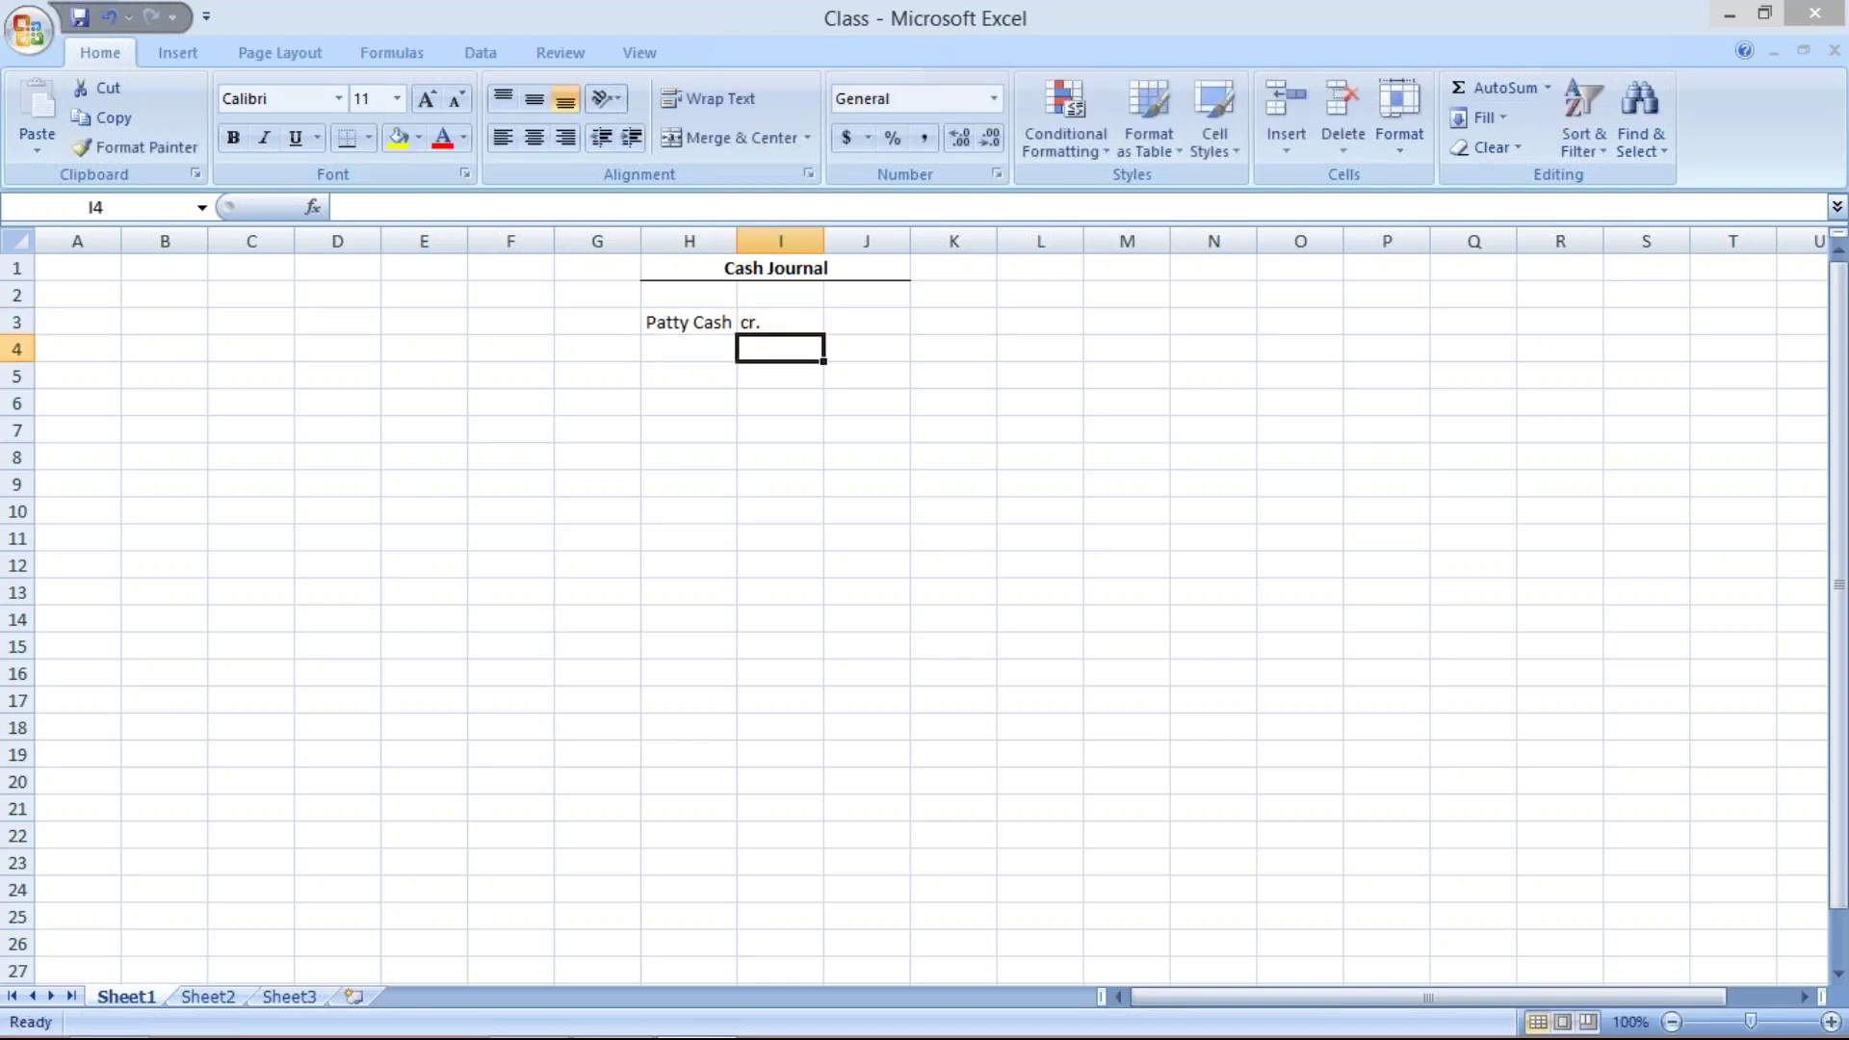
Add the offsetting journal line with Cash Purch. in H4 and dr. in I4
key("Left")
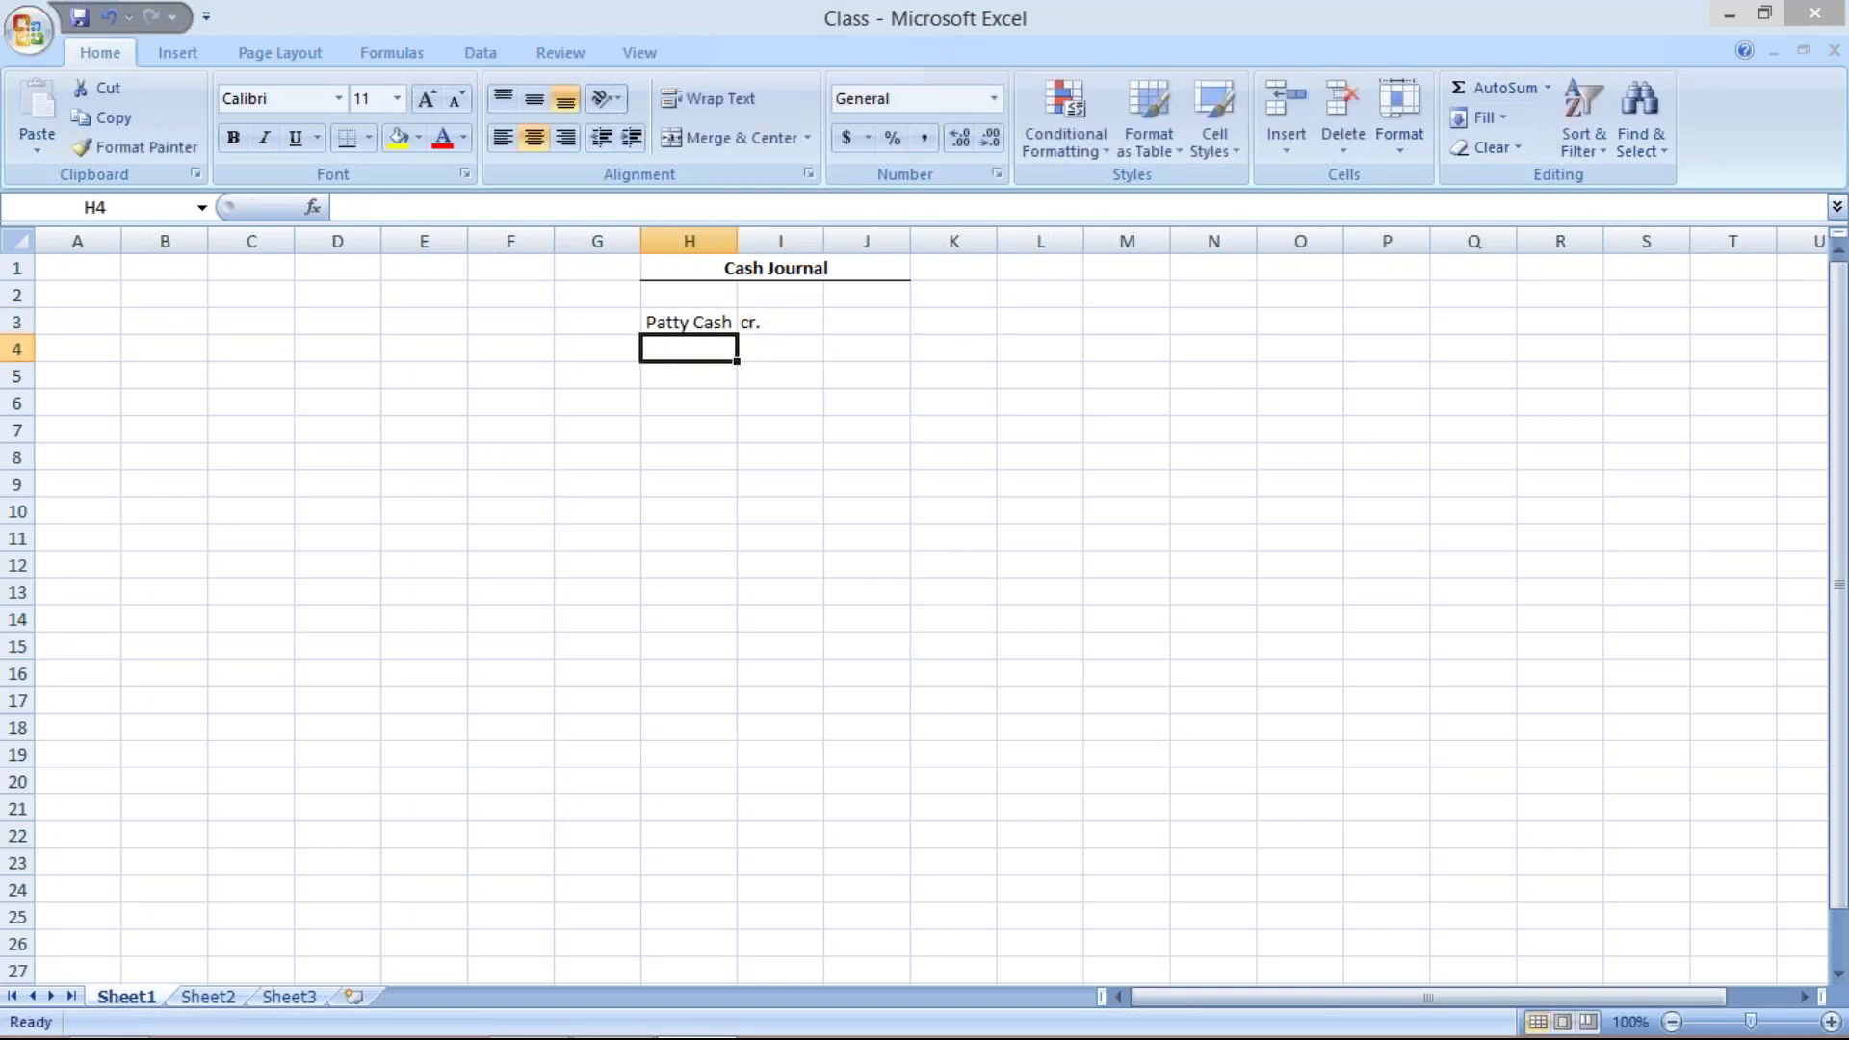
type("P")
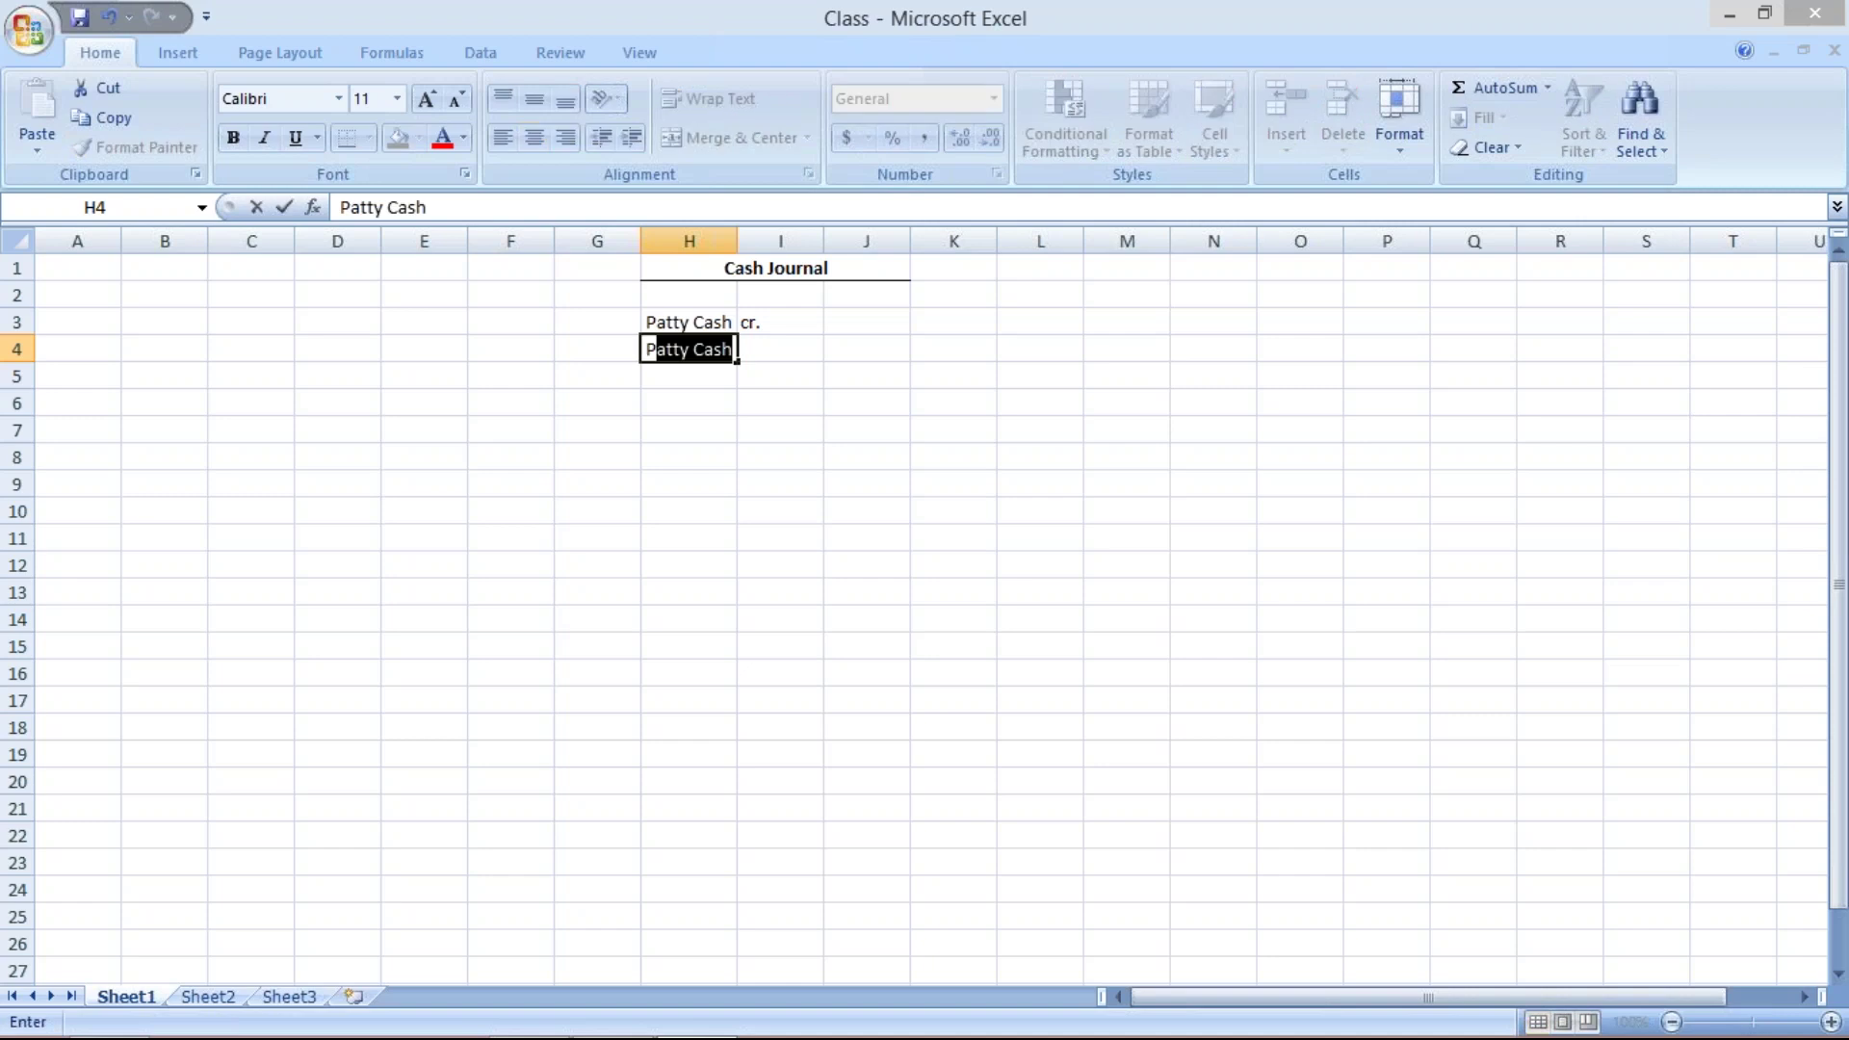
type("u")
key("BackSpace")
key("BackSpace")
type("Cash")
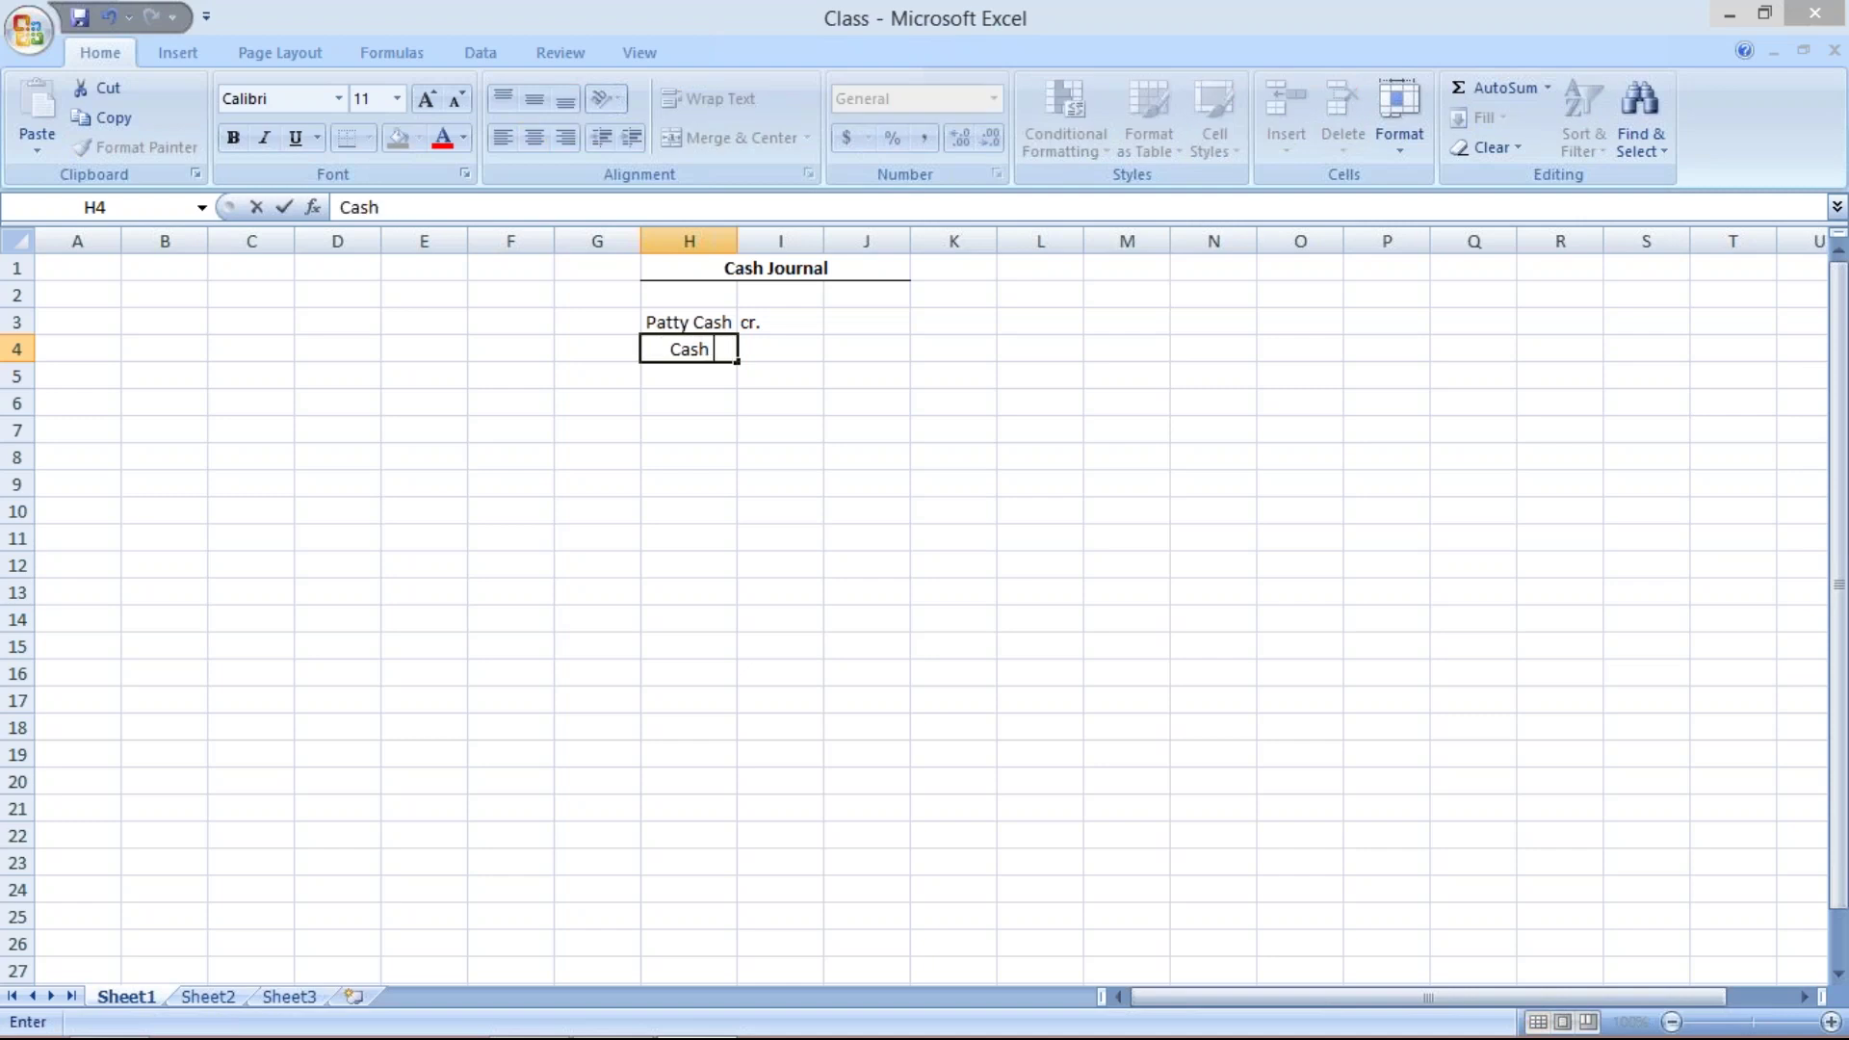
type(" Purch.")
key("Tab")
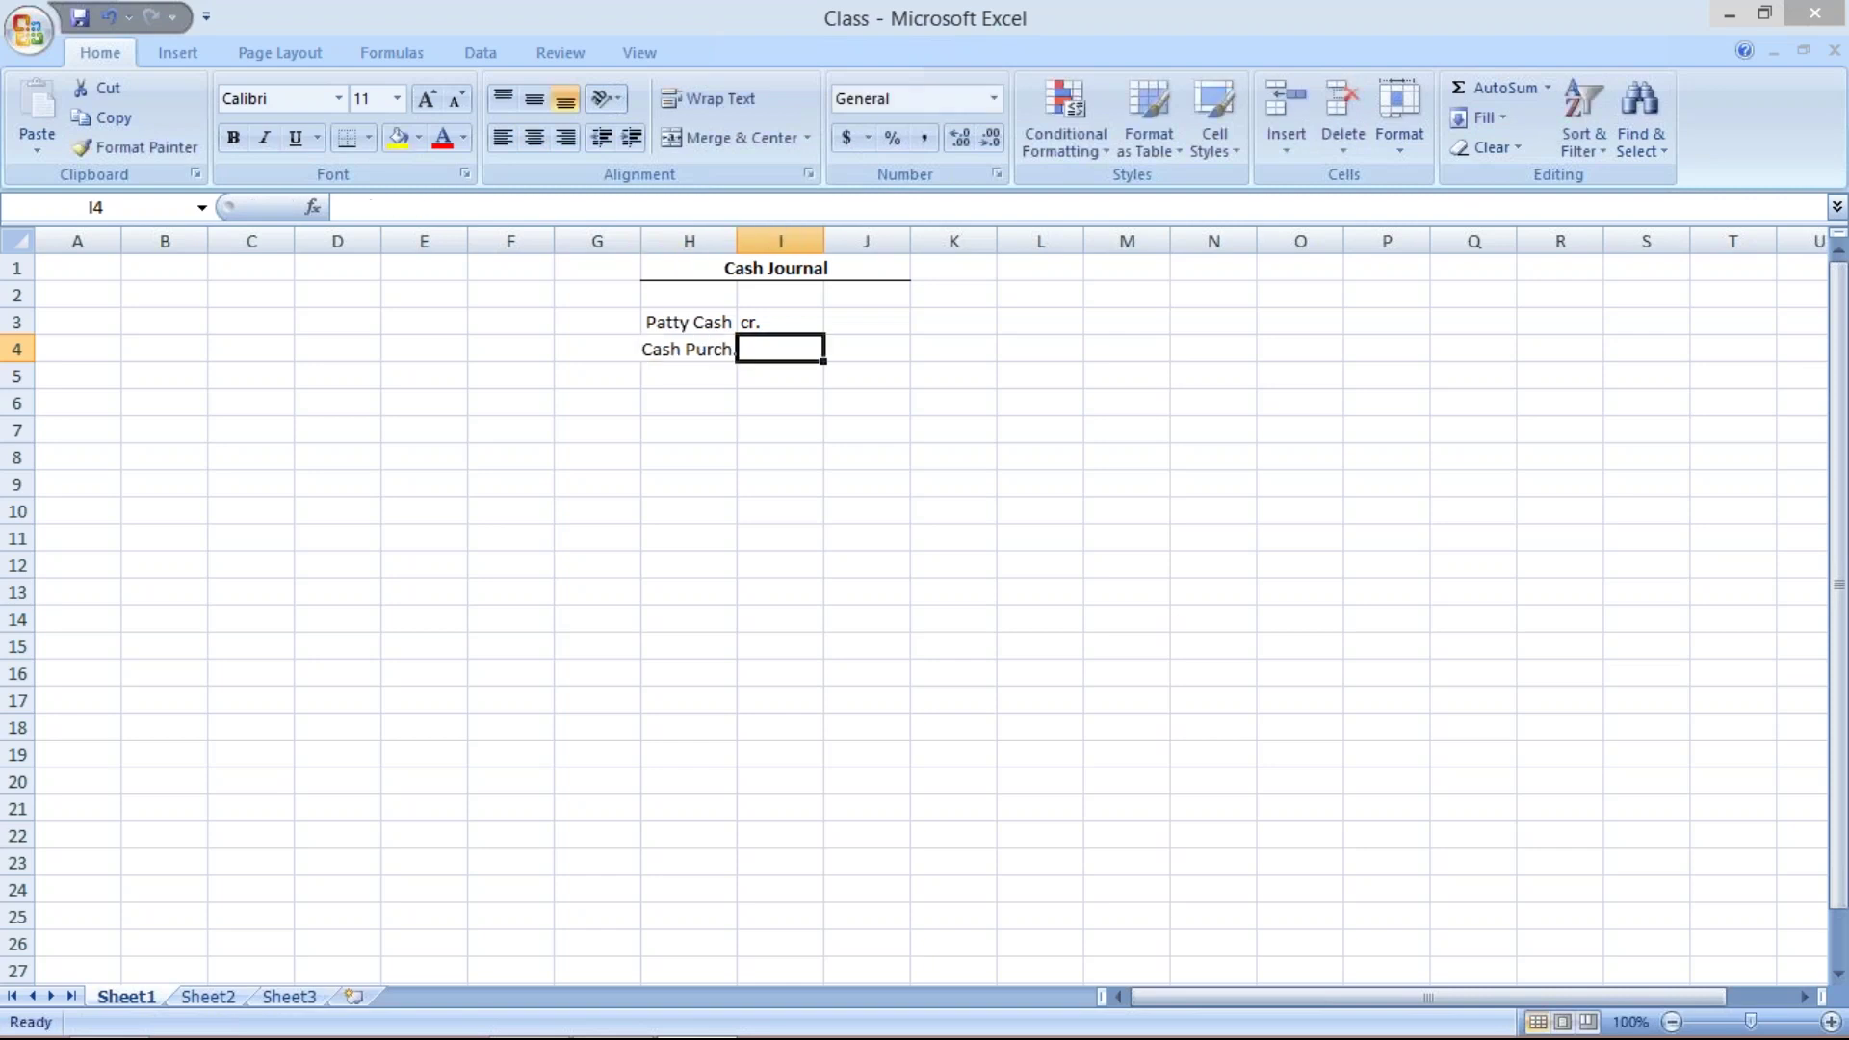
type("dr")
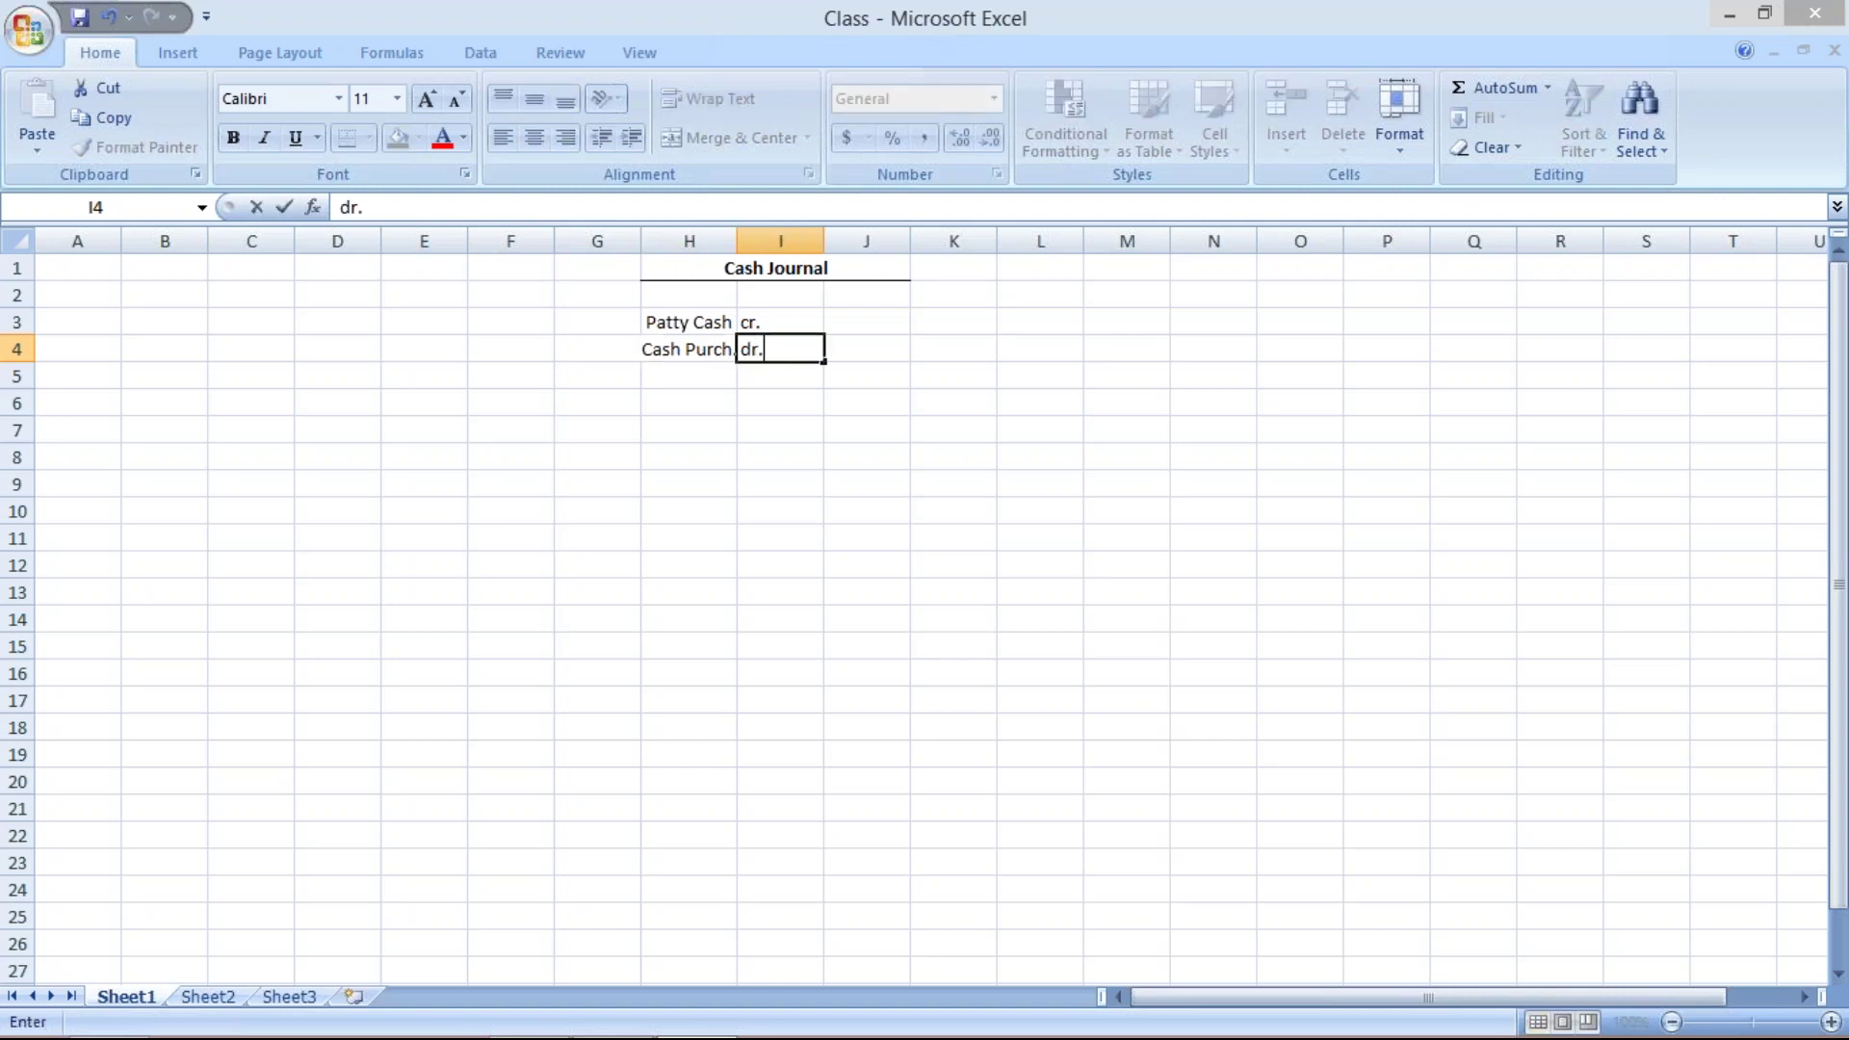
type(".")
key("Return")
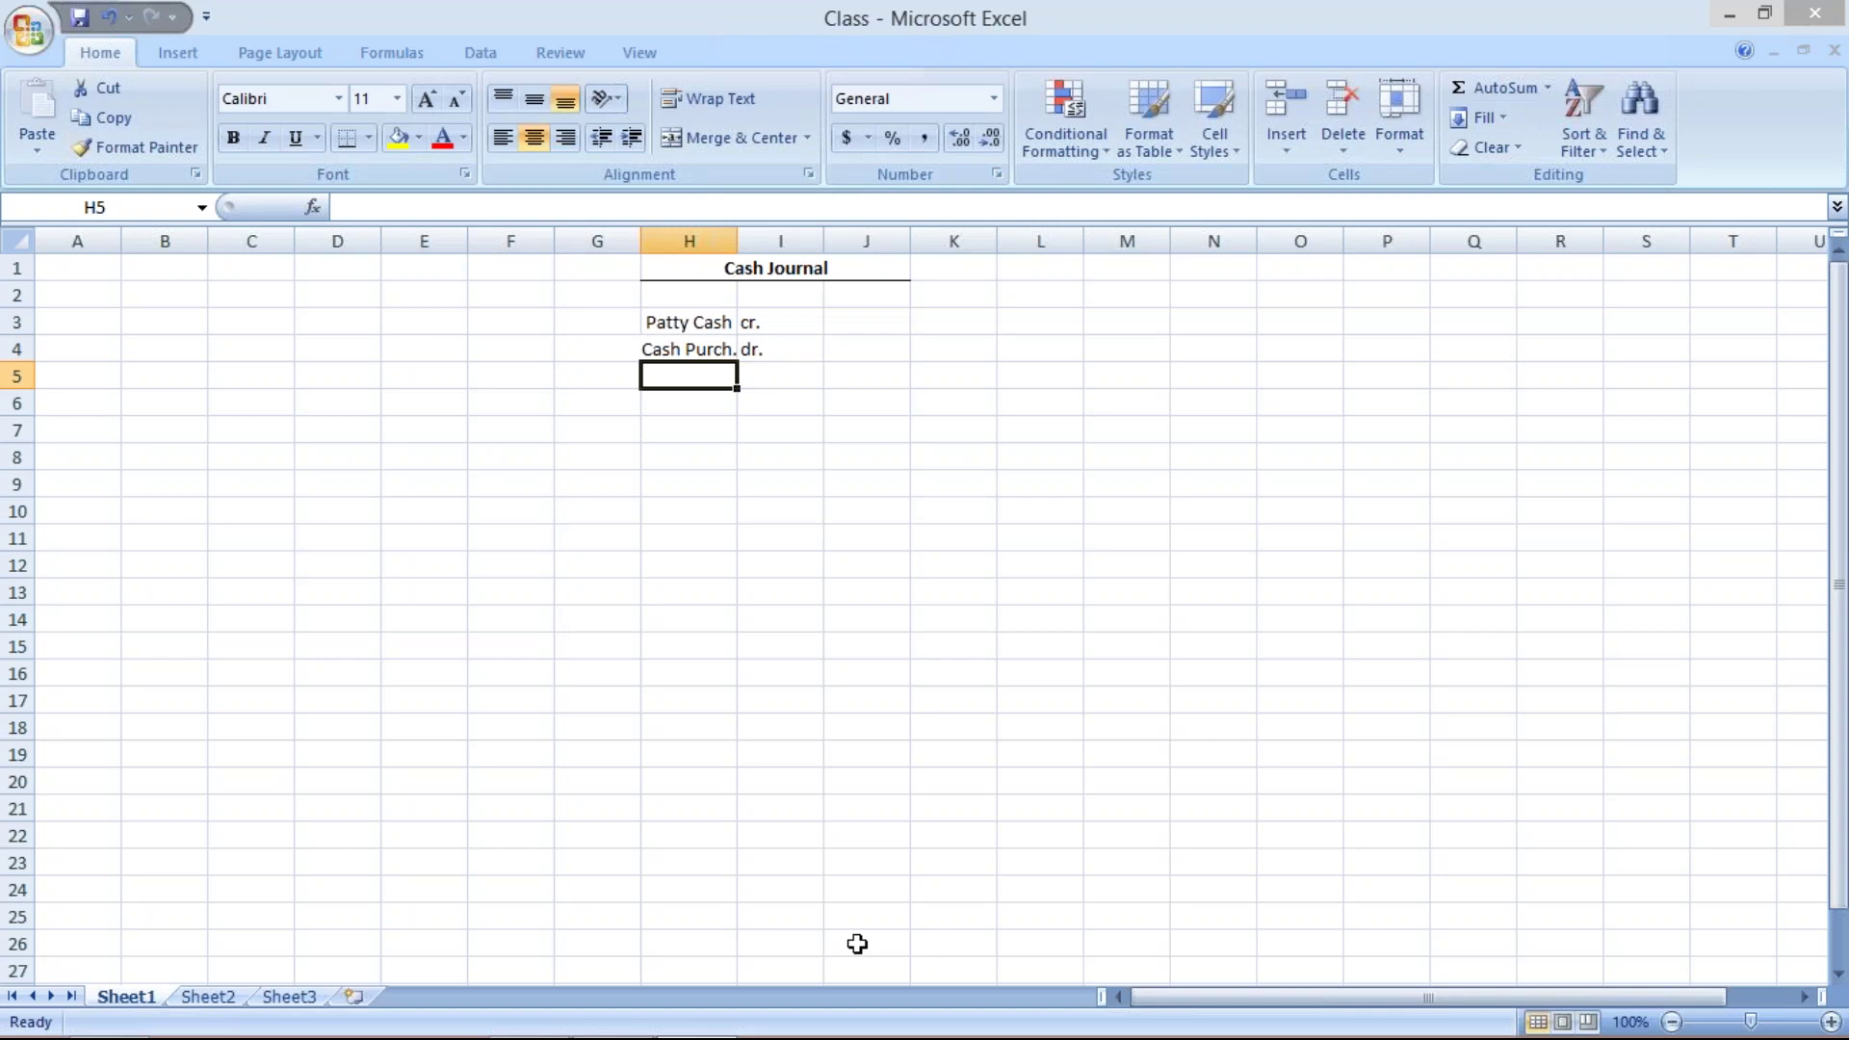
Review the debit and credit entries table on slide 3 of the Cash Journal presentation in PowerPoint, and return to the Excel workbook
left_click(633, 1016)
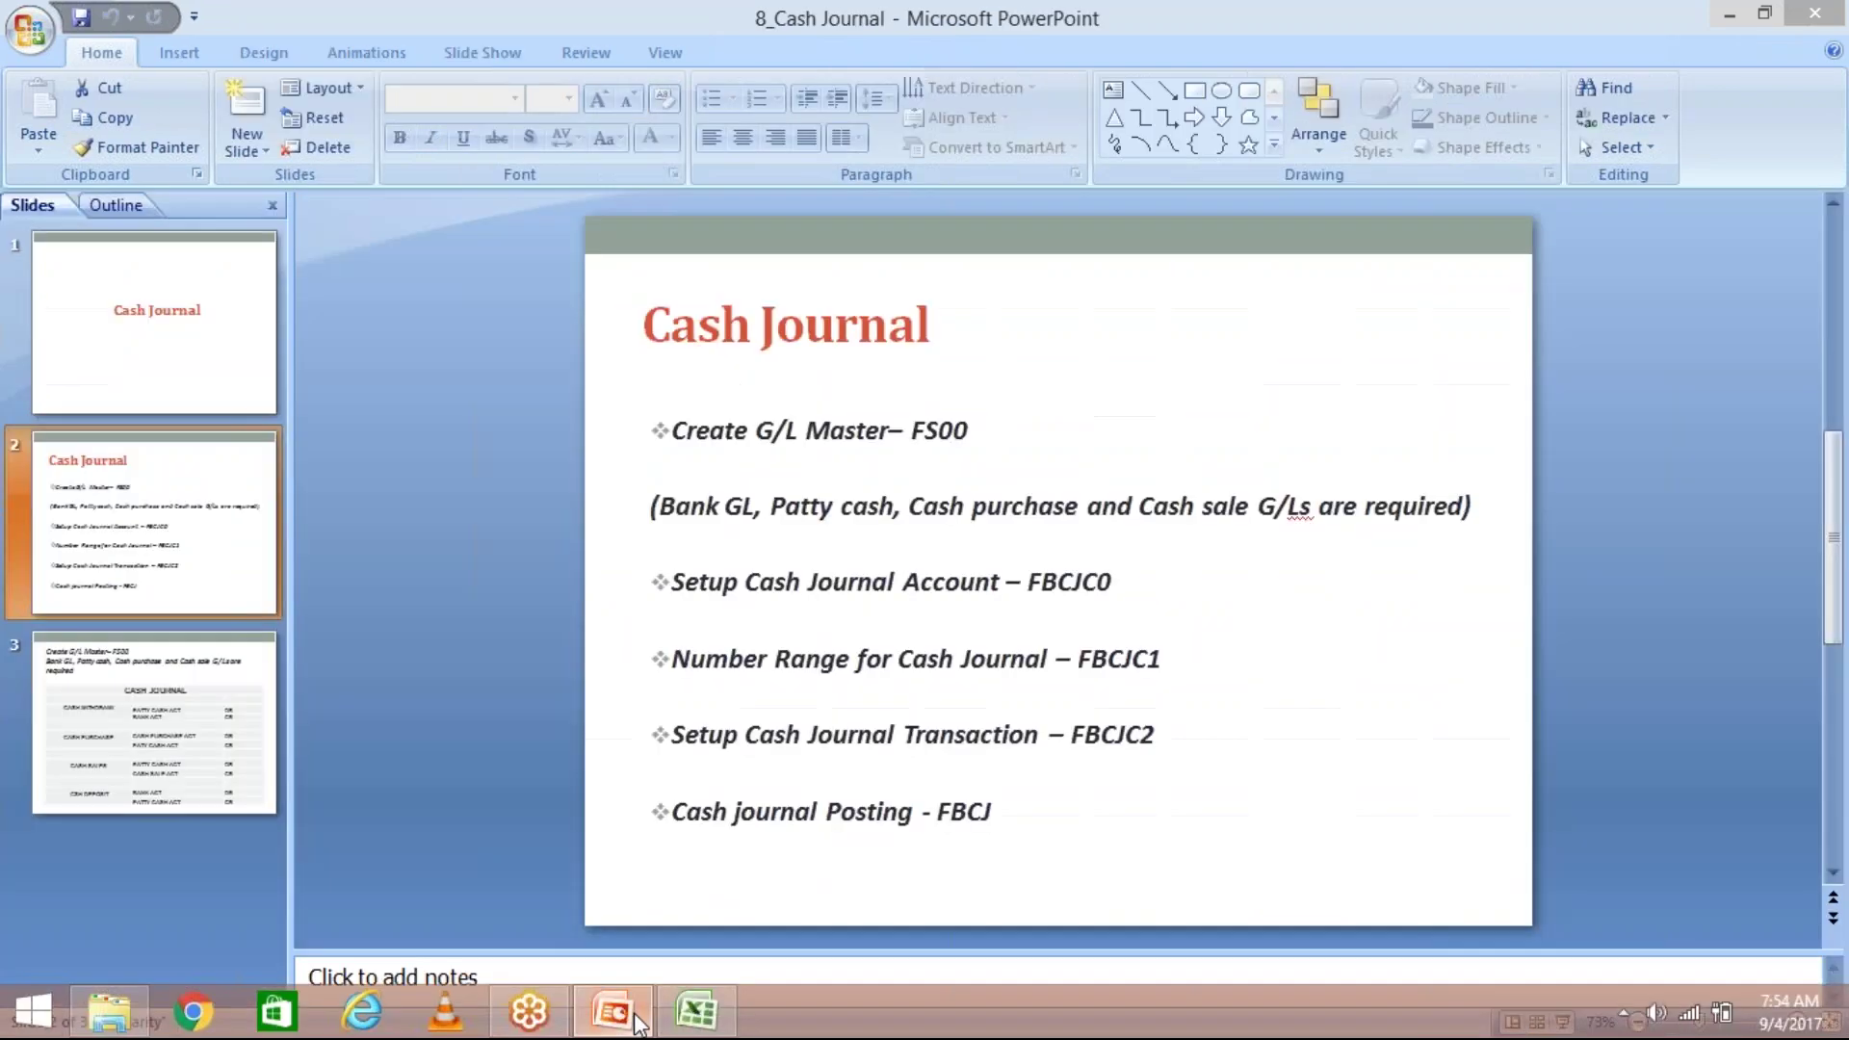
left_click(187, 749)
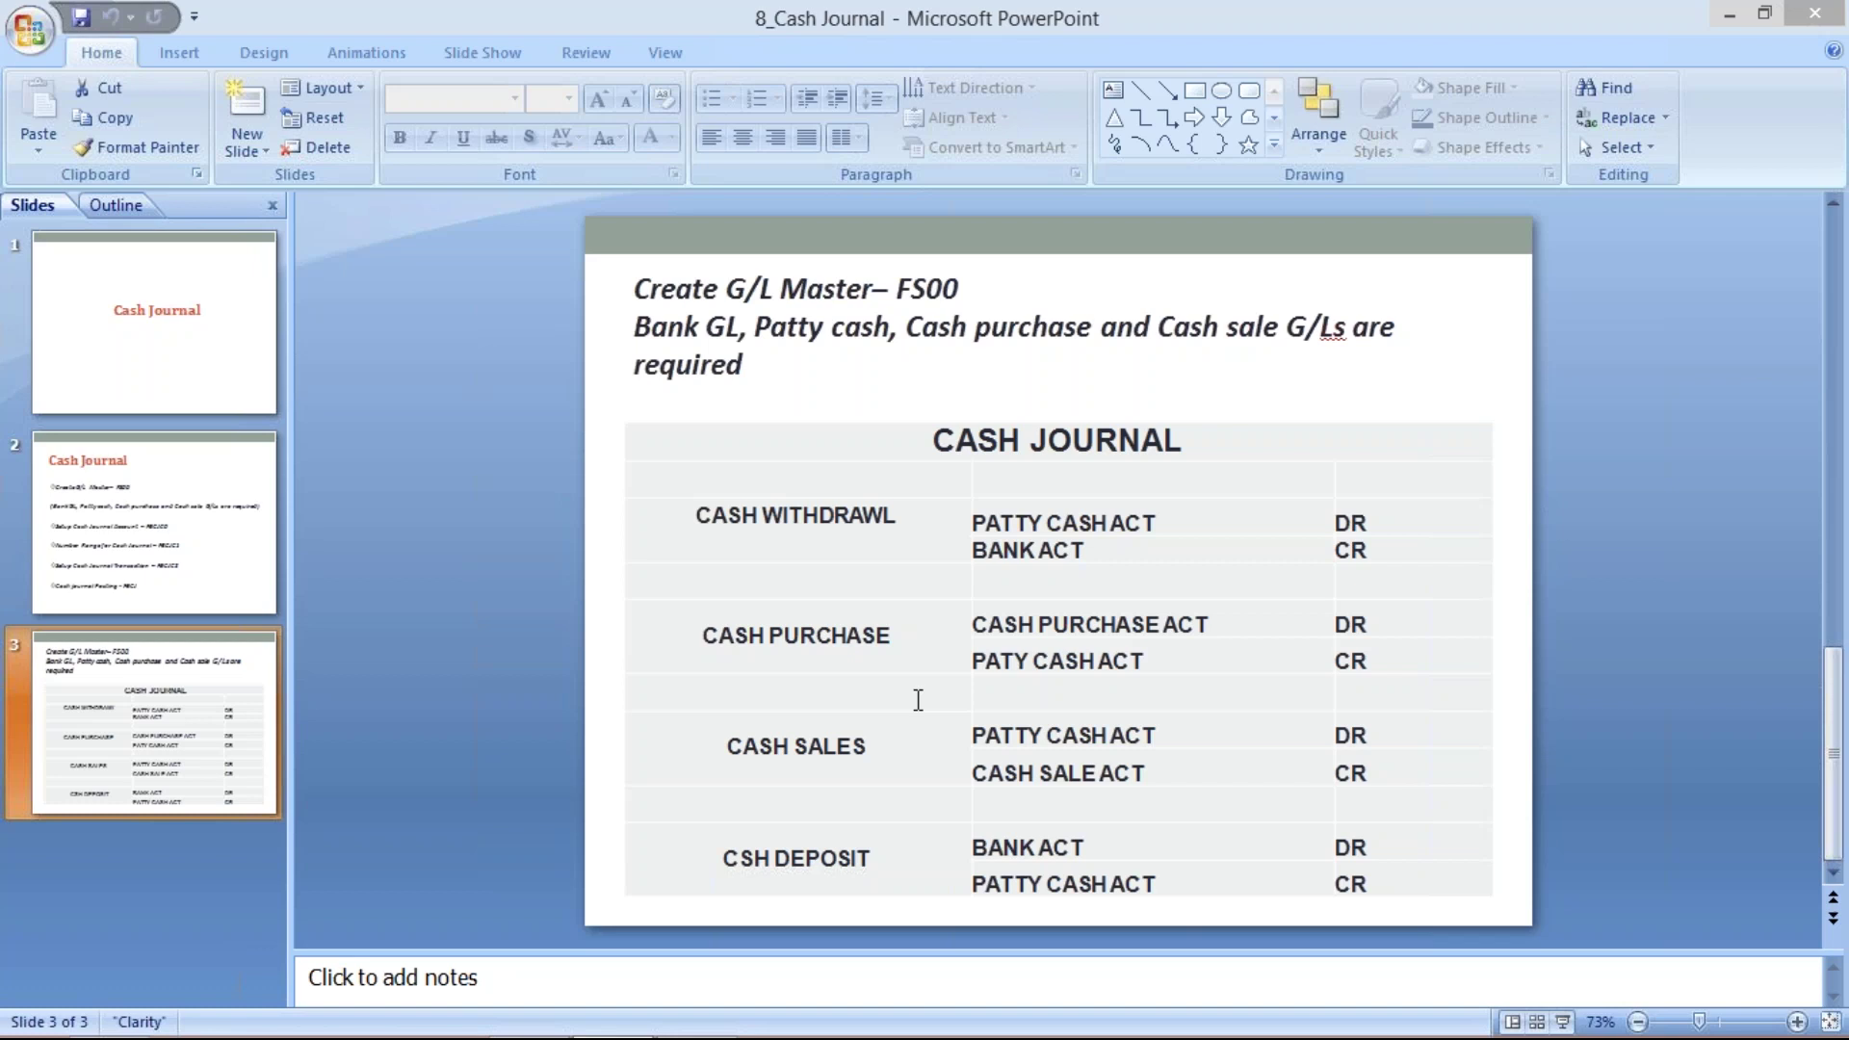
mouse_move(868, 1037)
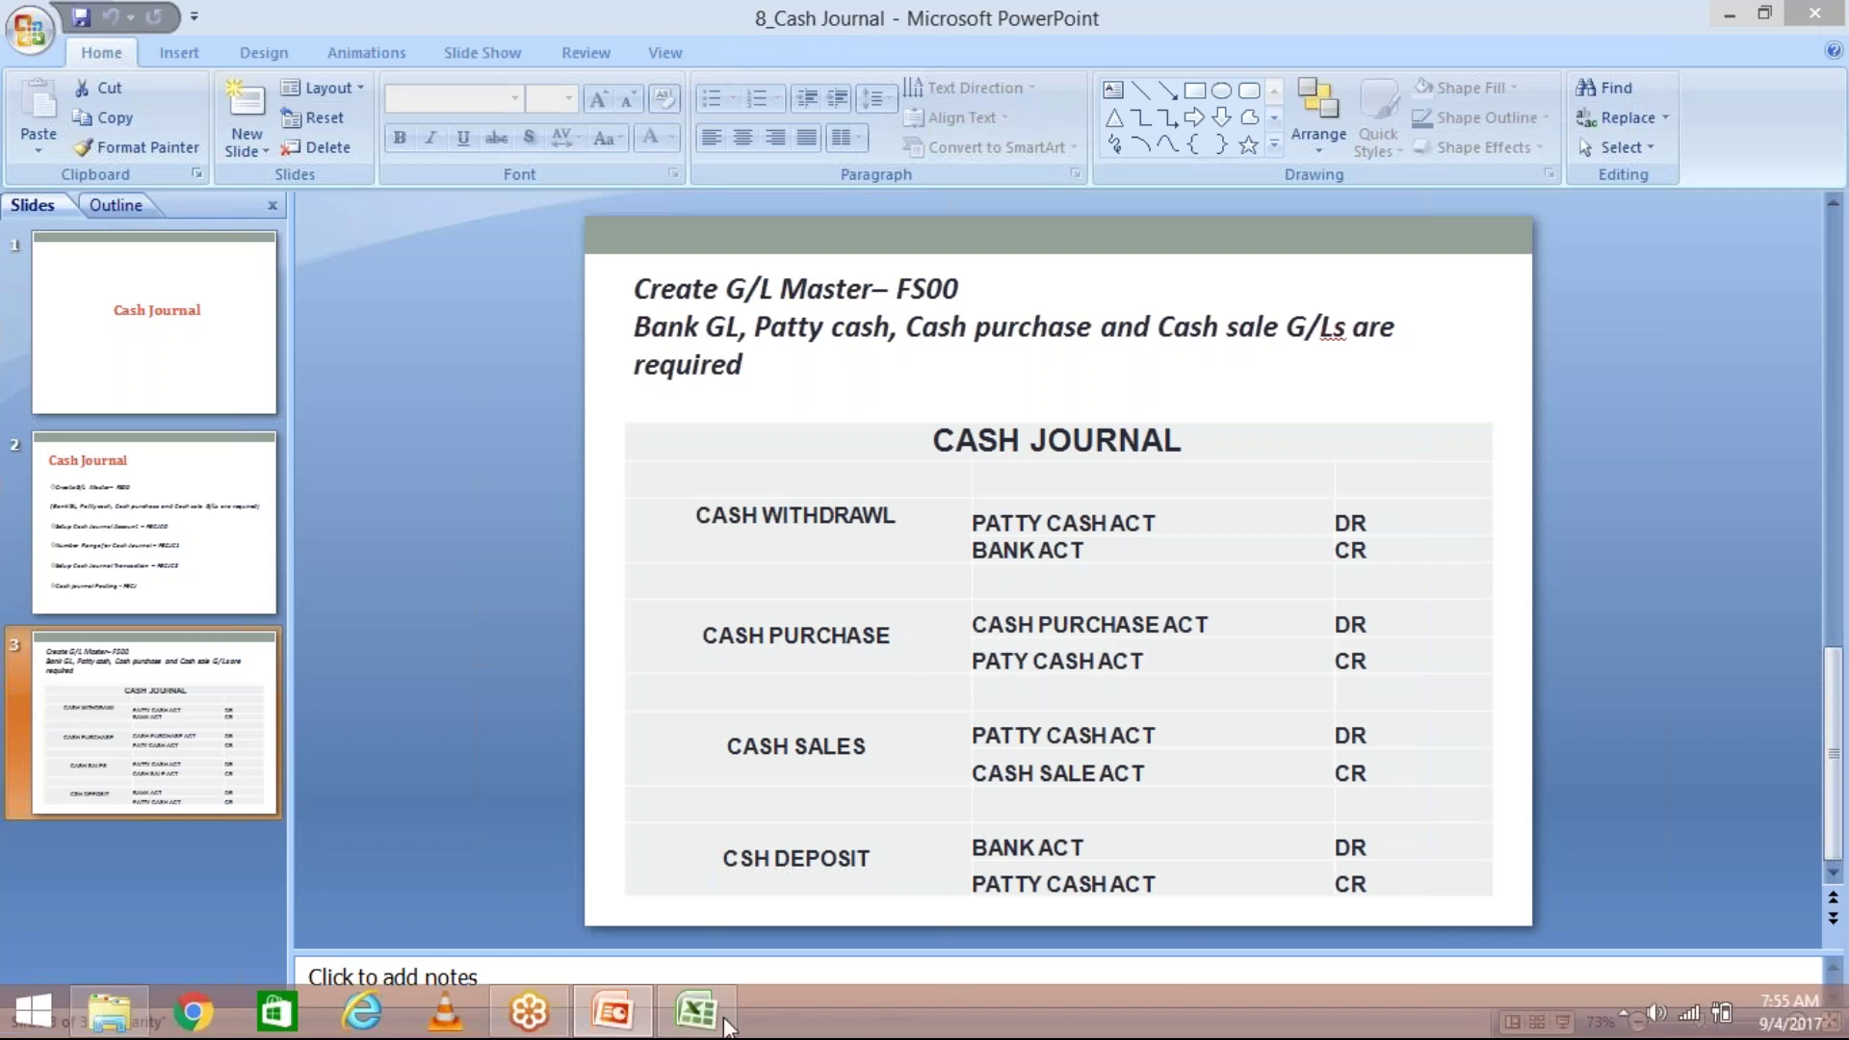
left_click(712, 1019)
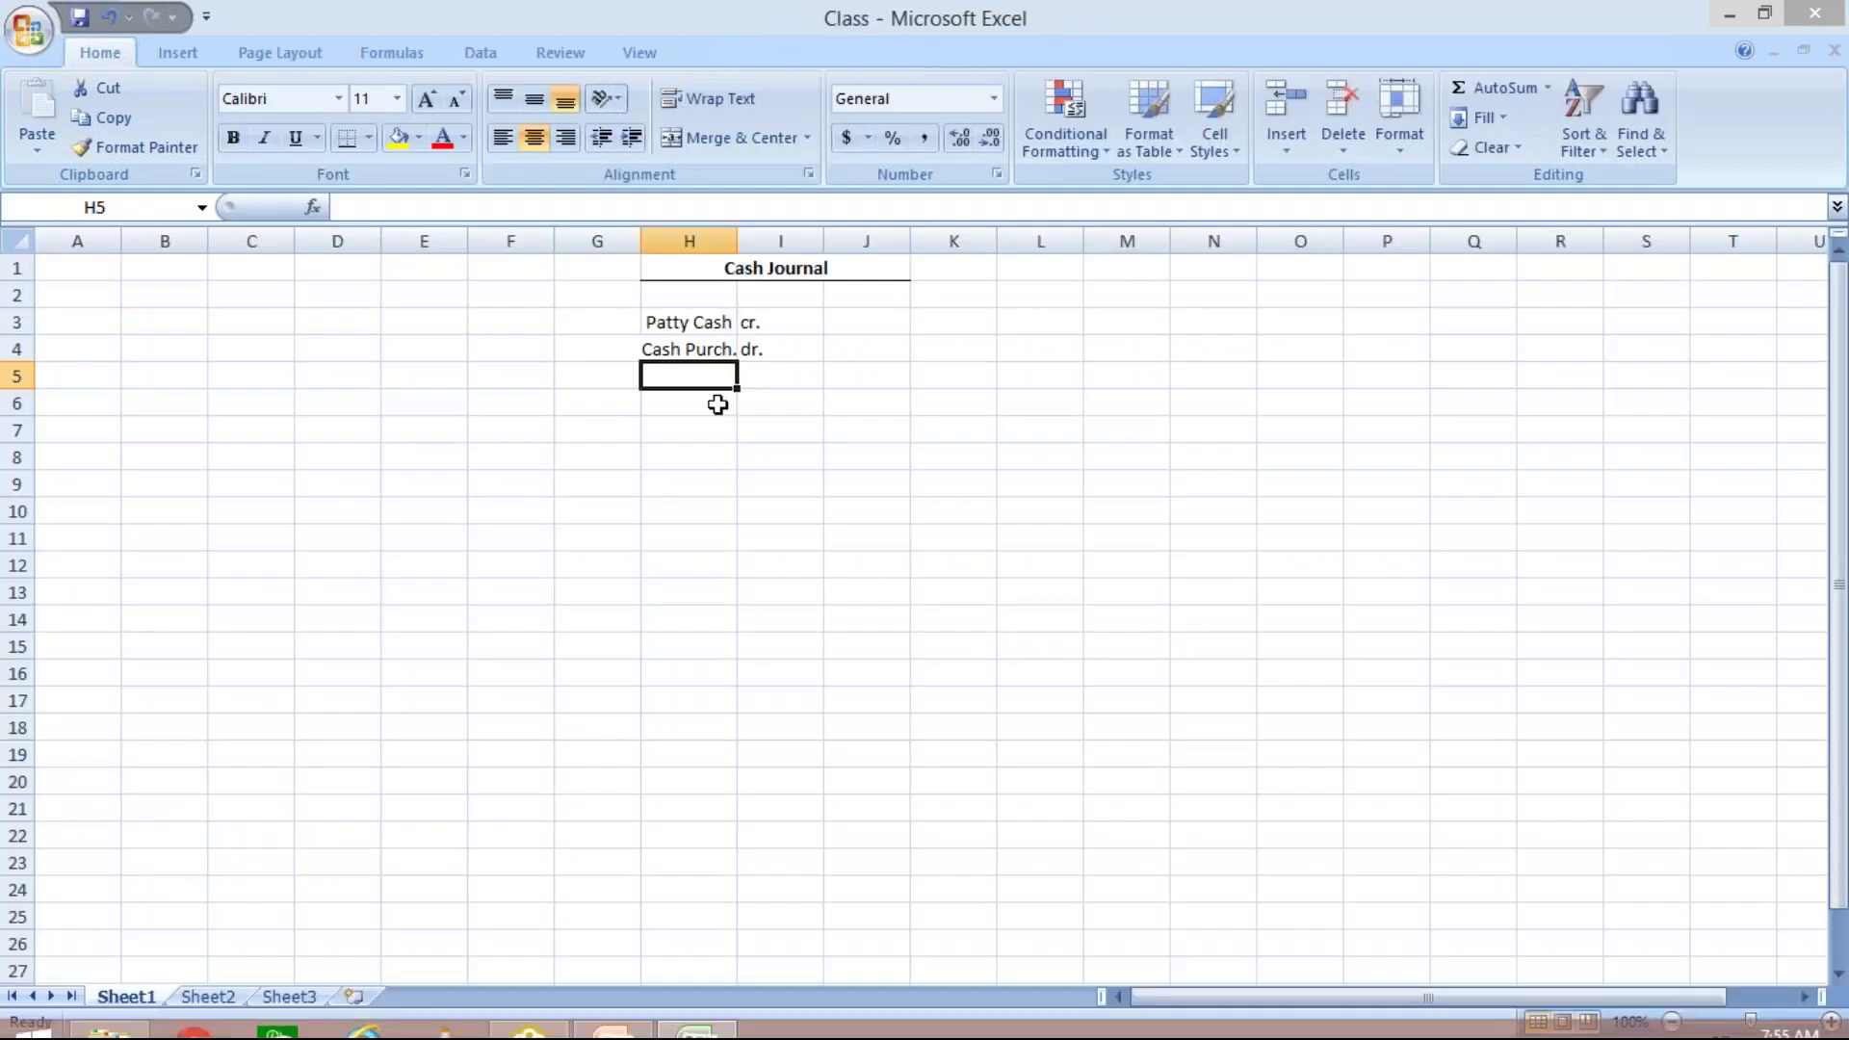
Clear the range H3:I5 and enter HDFC in H3 with the amount 20000 in I3
left_click_drag(702, 321, 759, 378)
key("Delete")
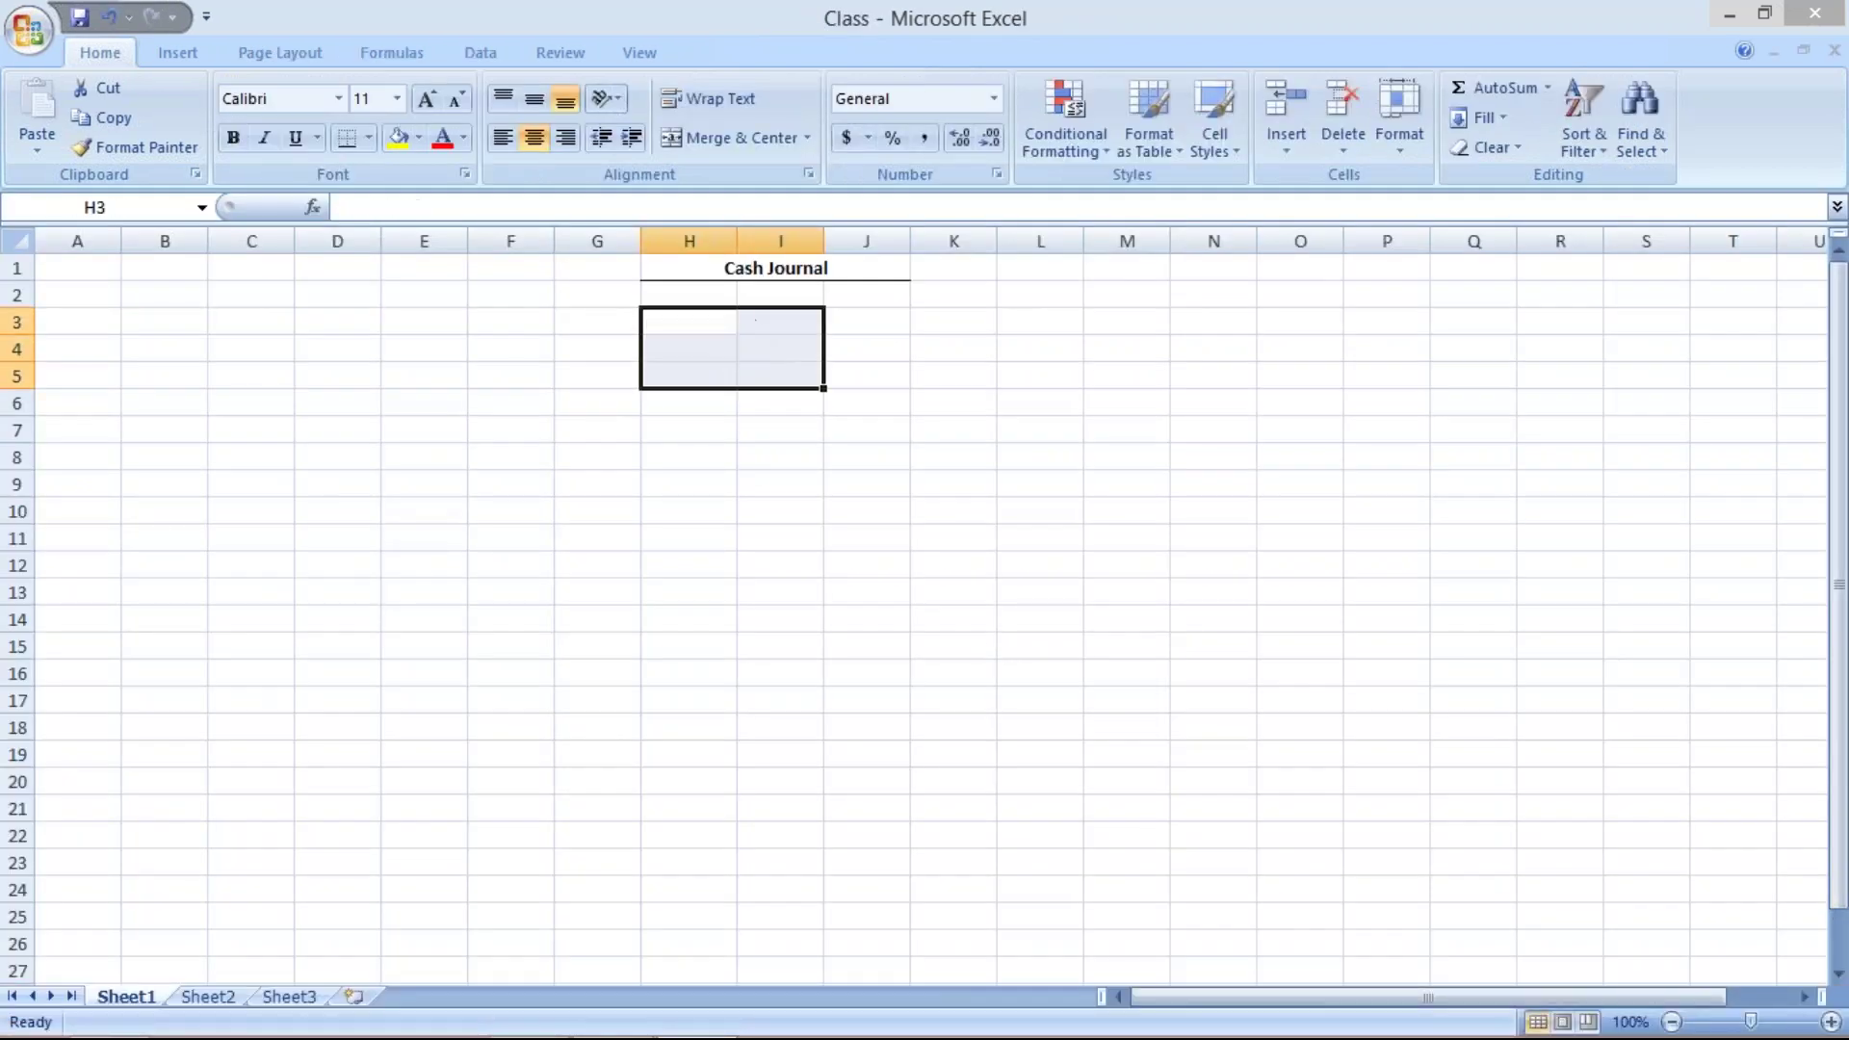
left_click(677, 331)
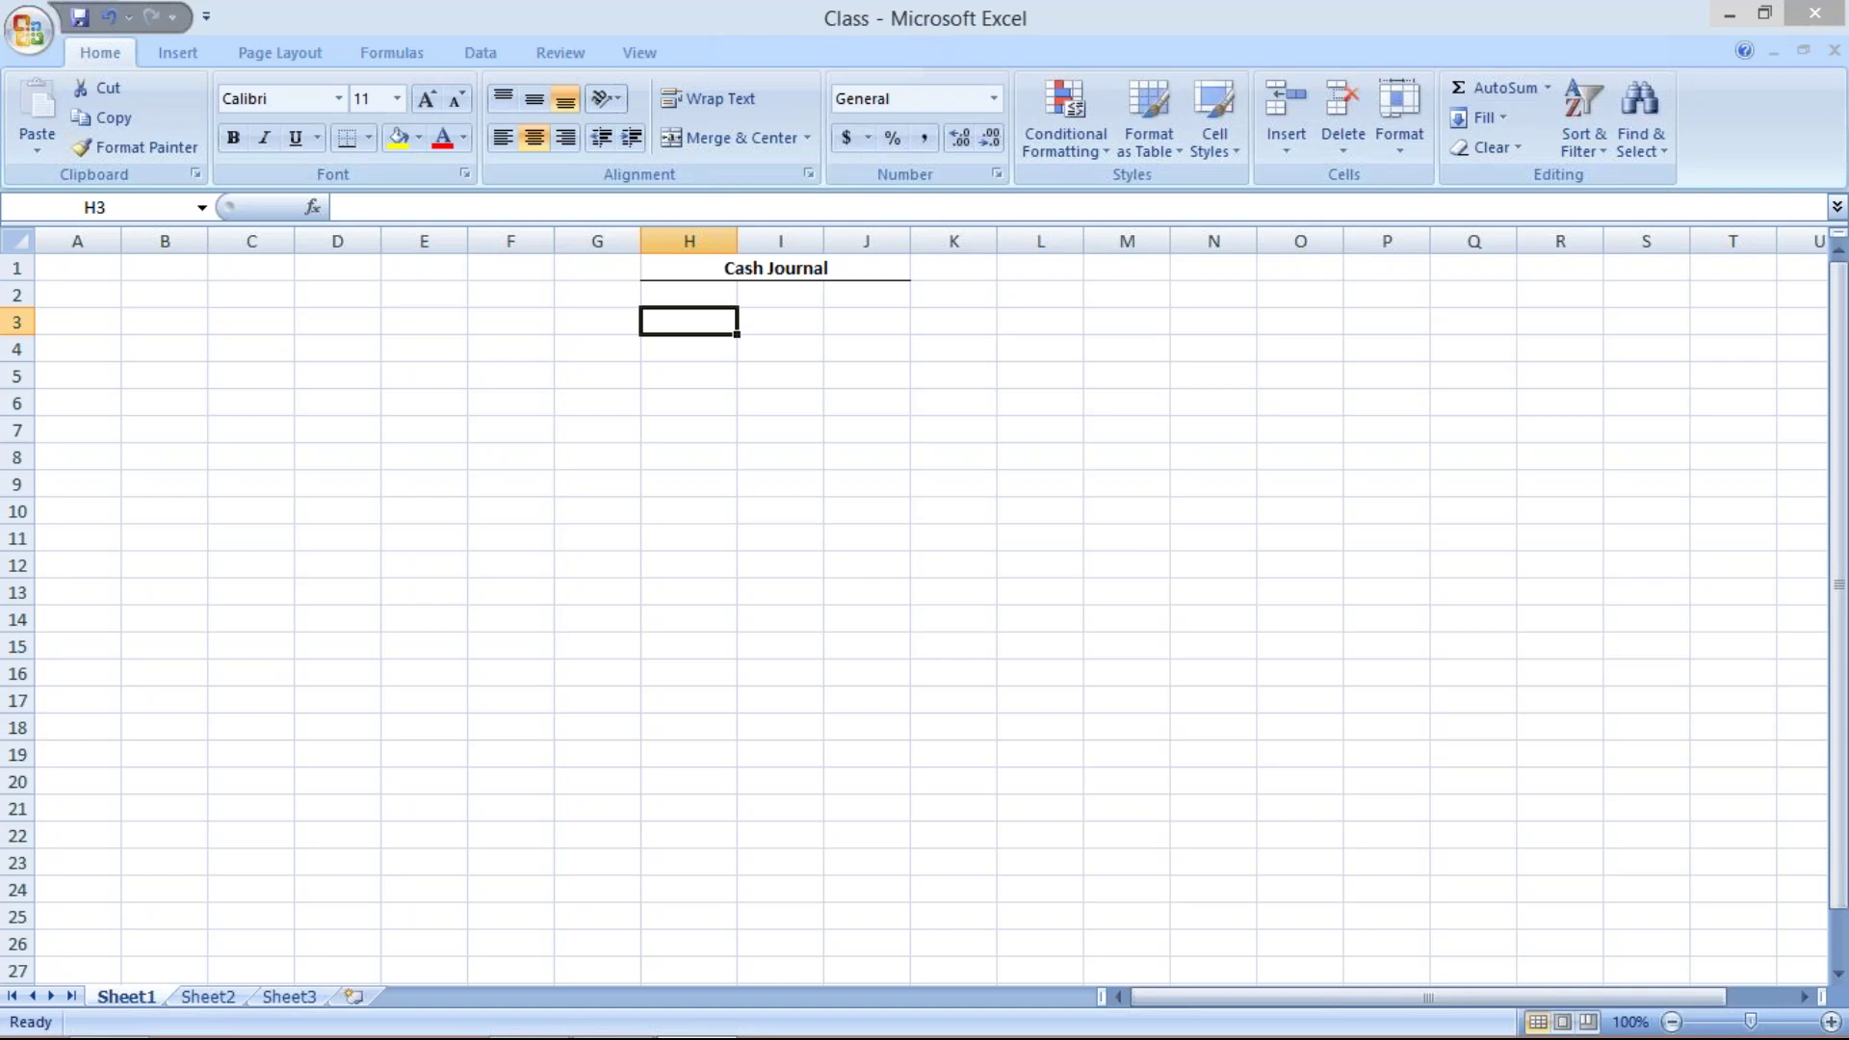
type("HDFC")
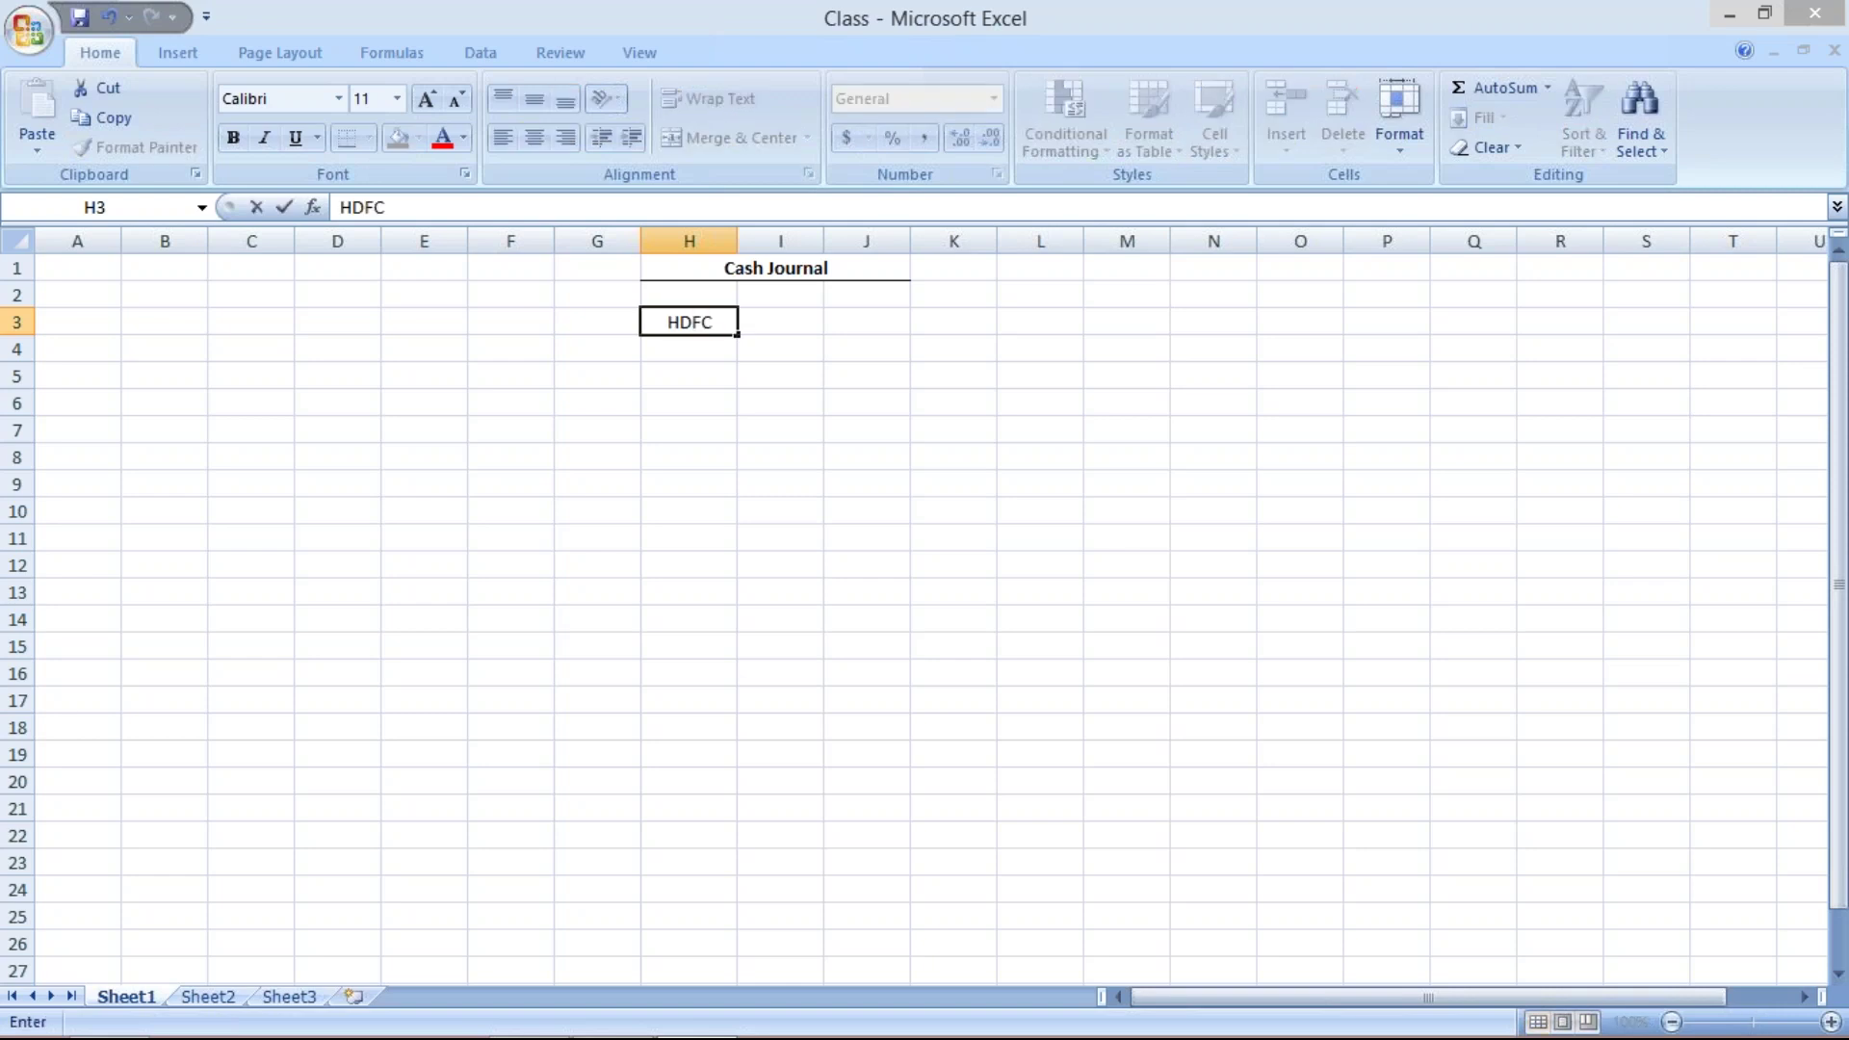
key("Tab")
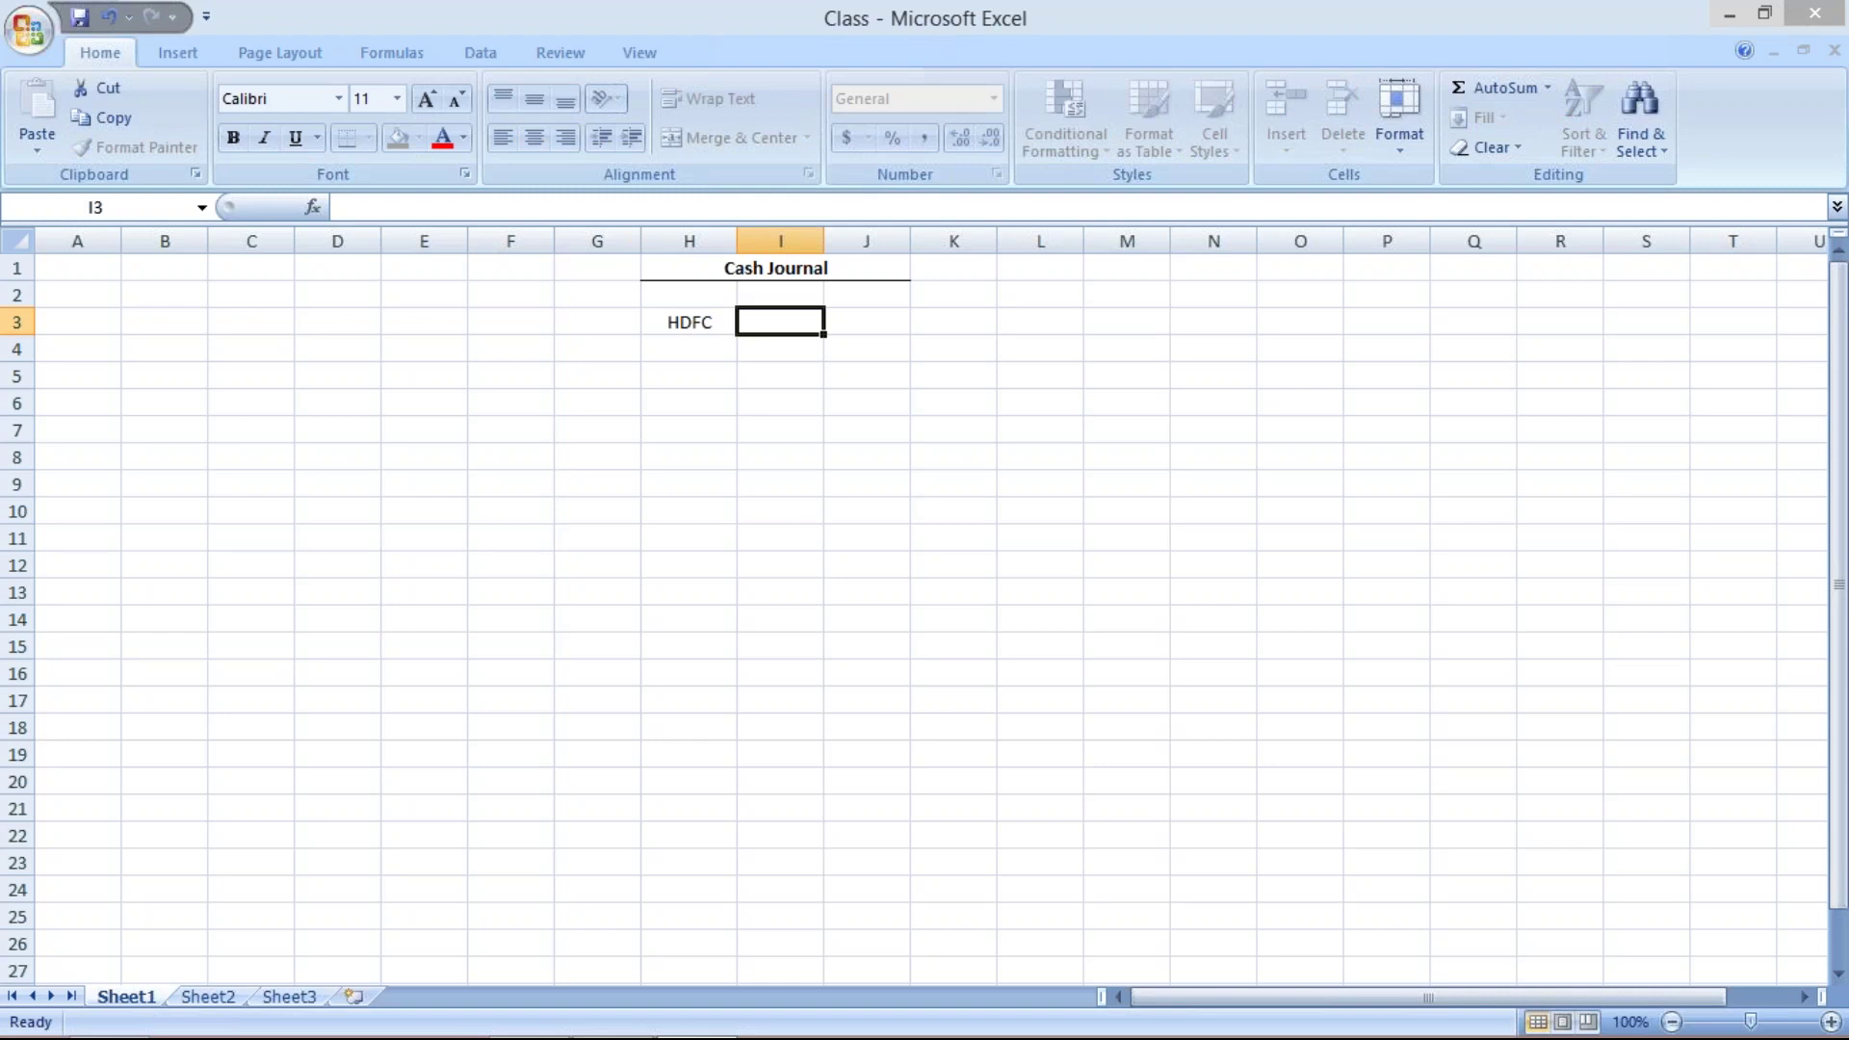
type("2000")
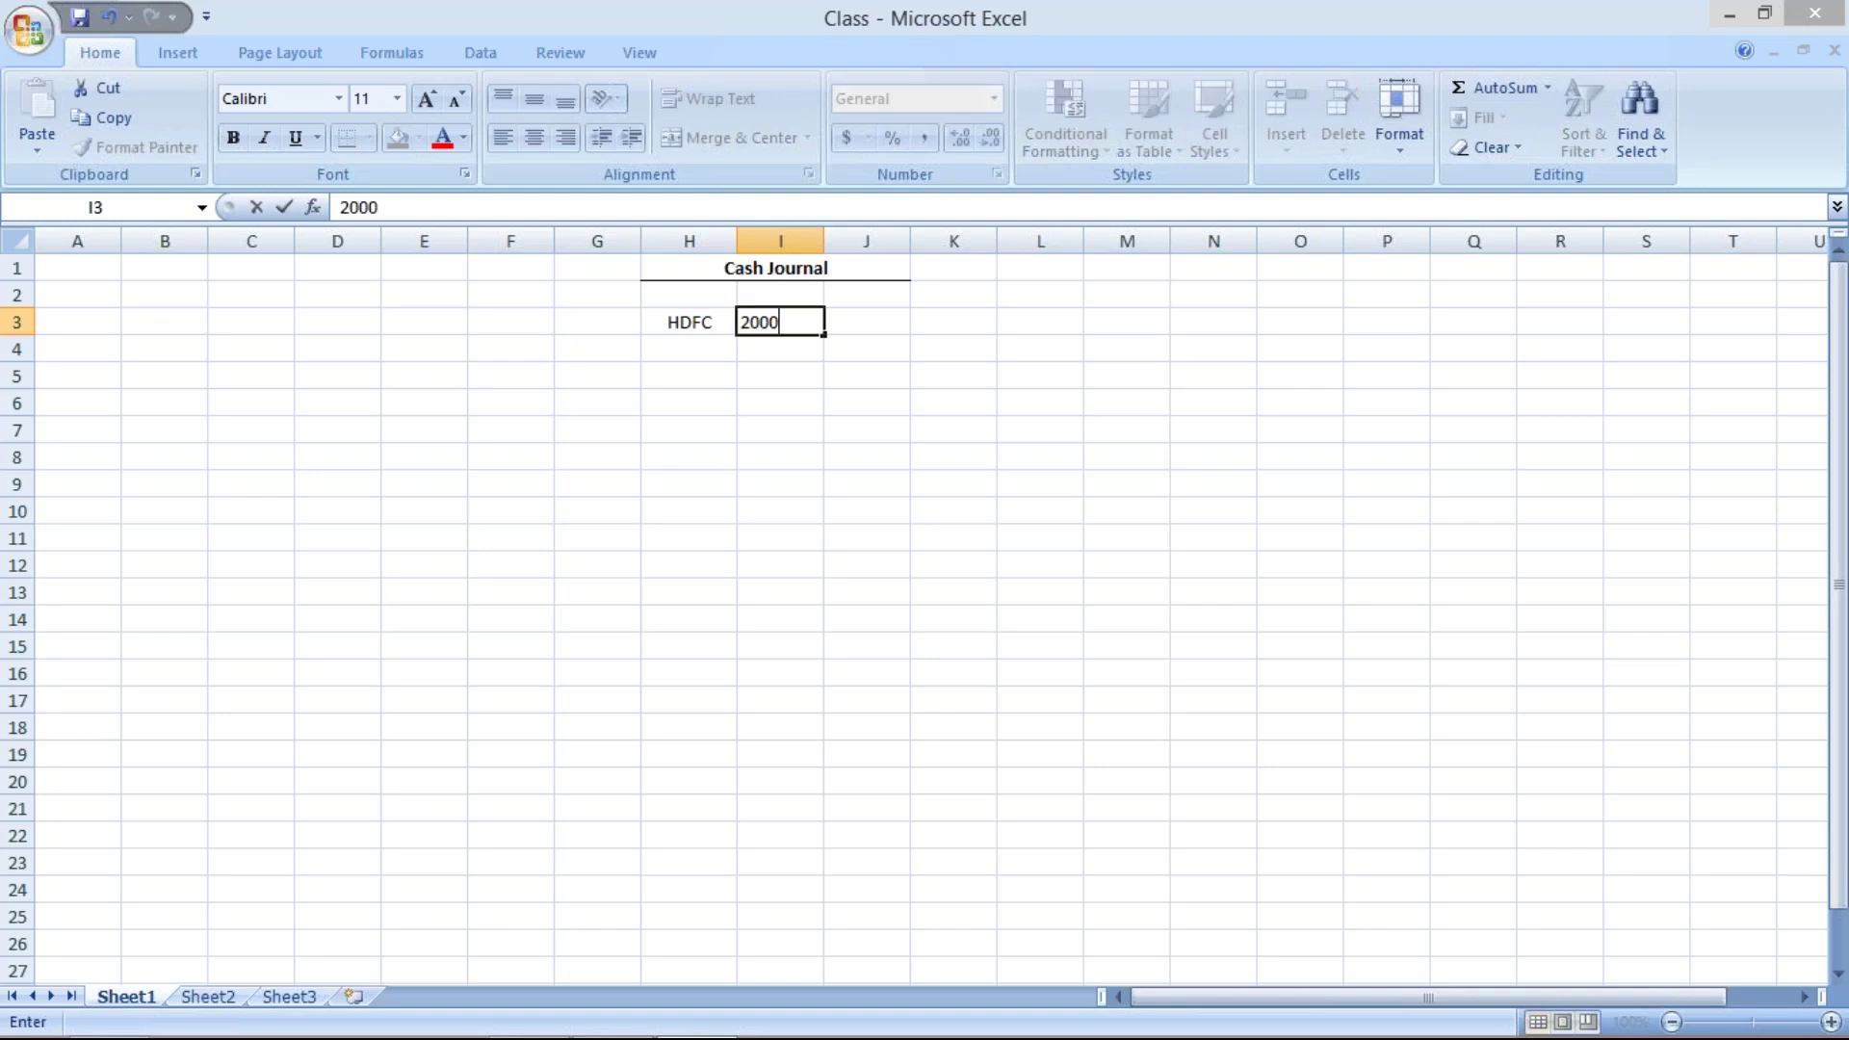
type("0")
key("Return")
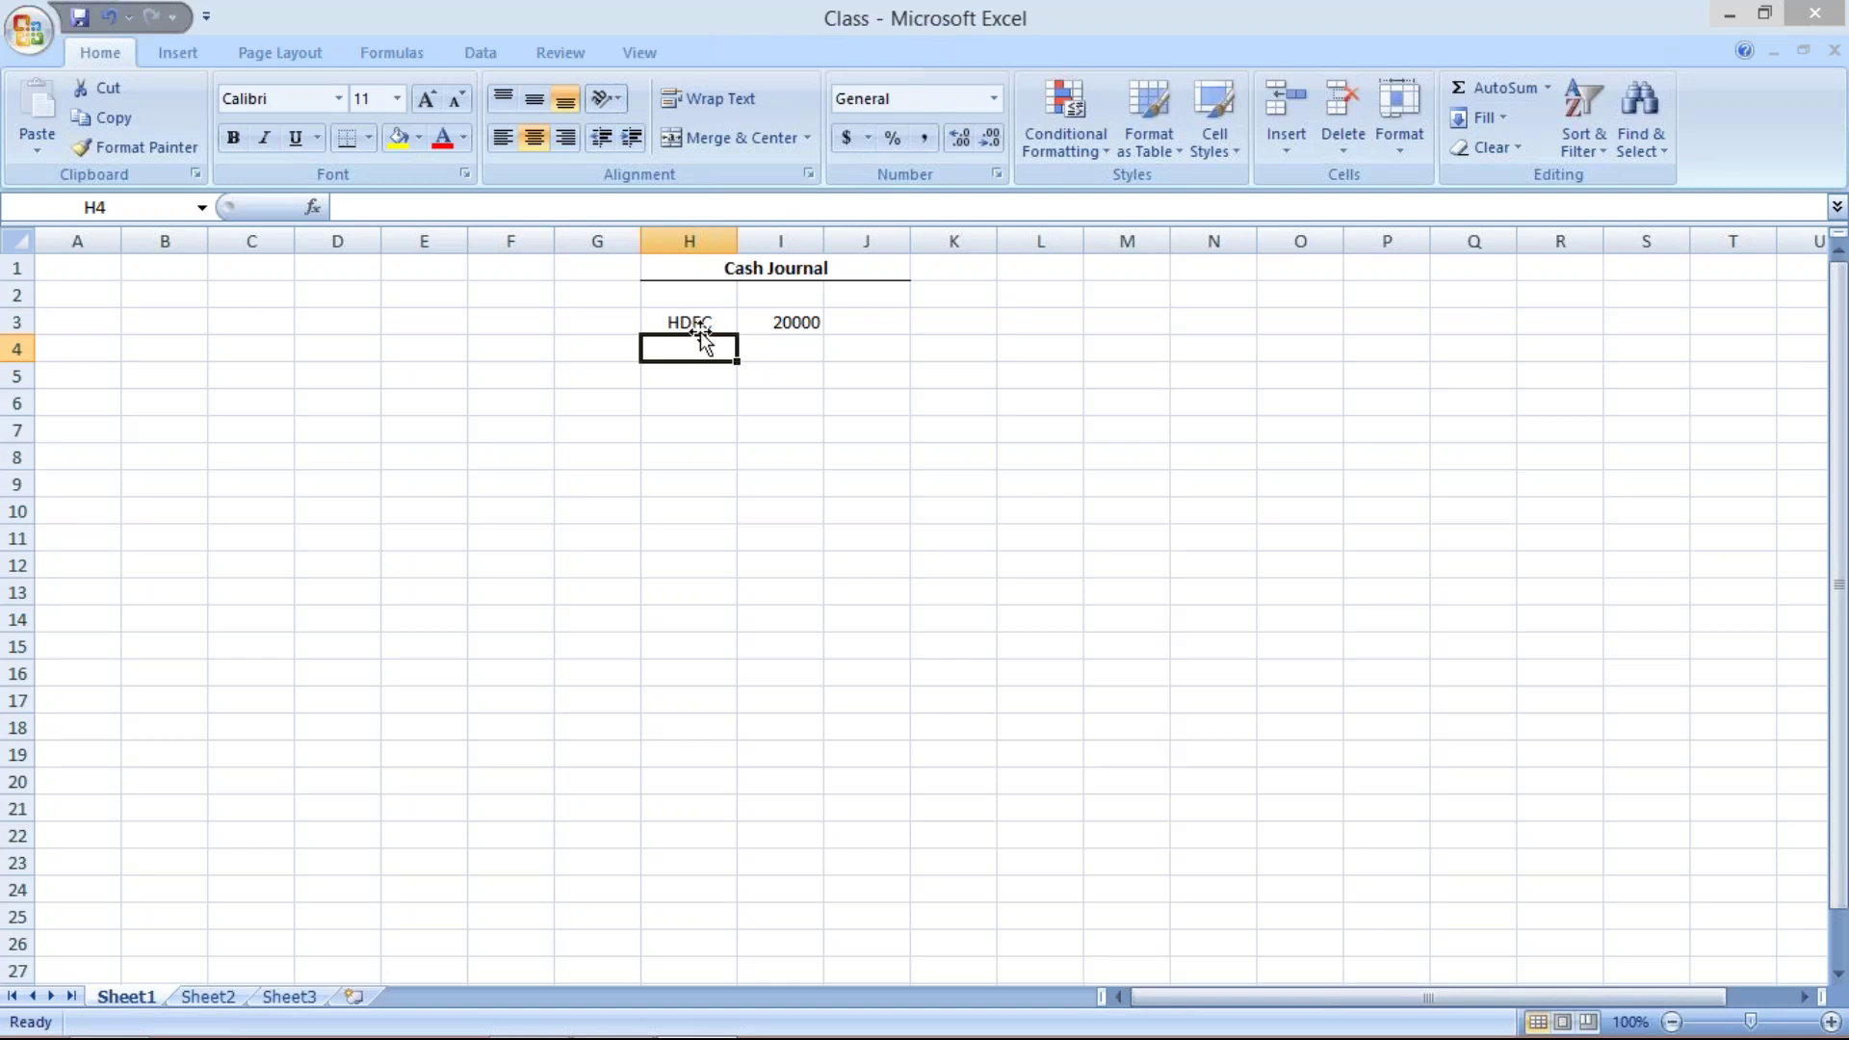
Enter the amount 2000 in cell I4, directly below the HDFC amount
left_click(780, 324)
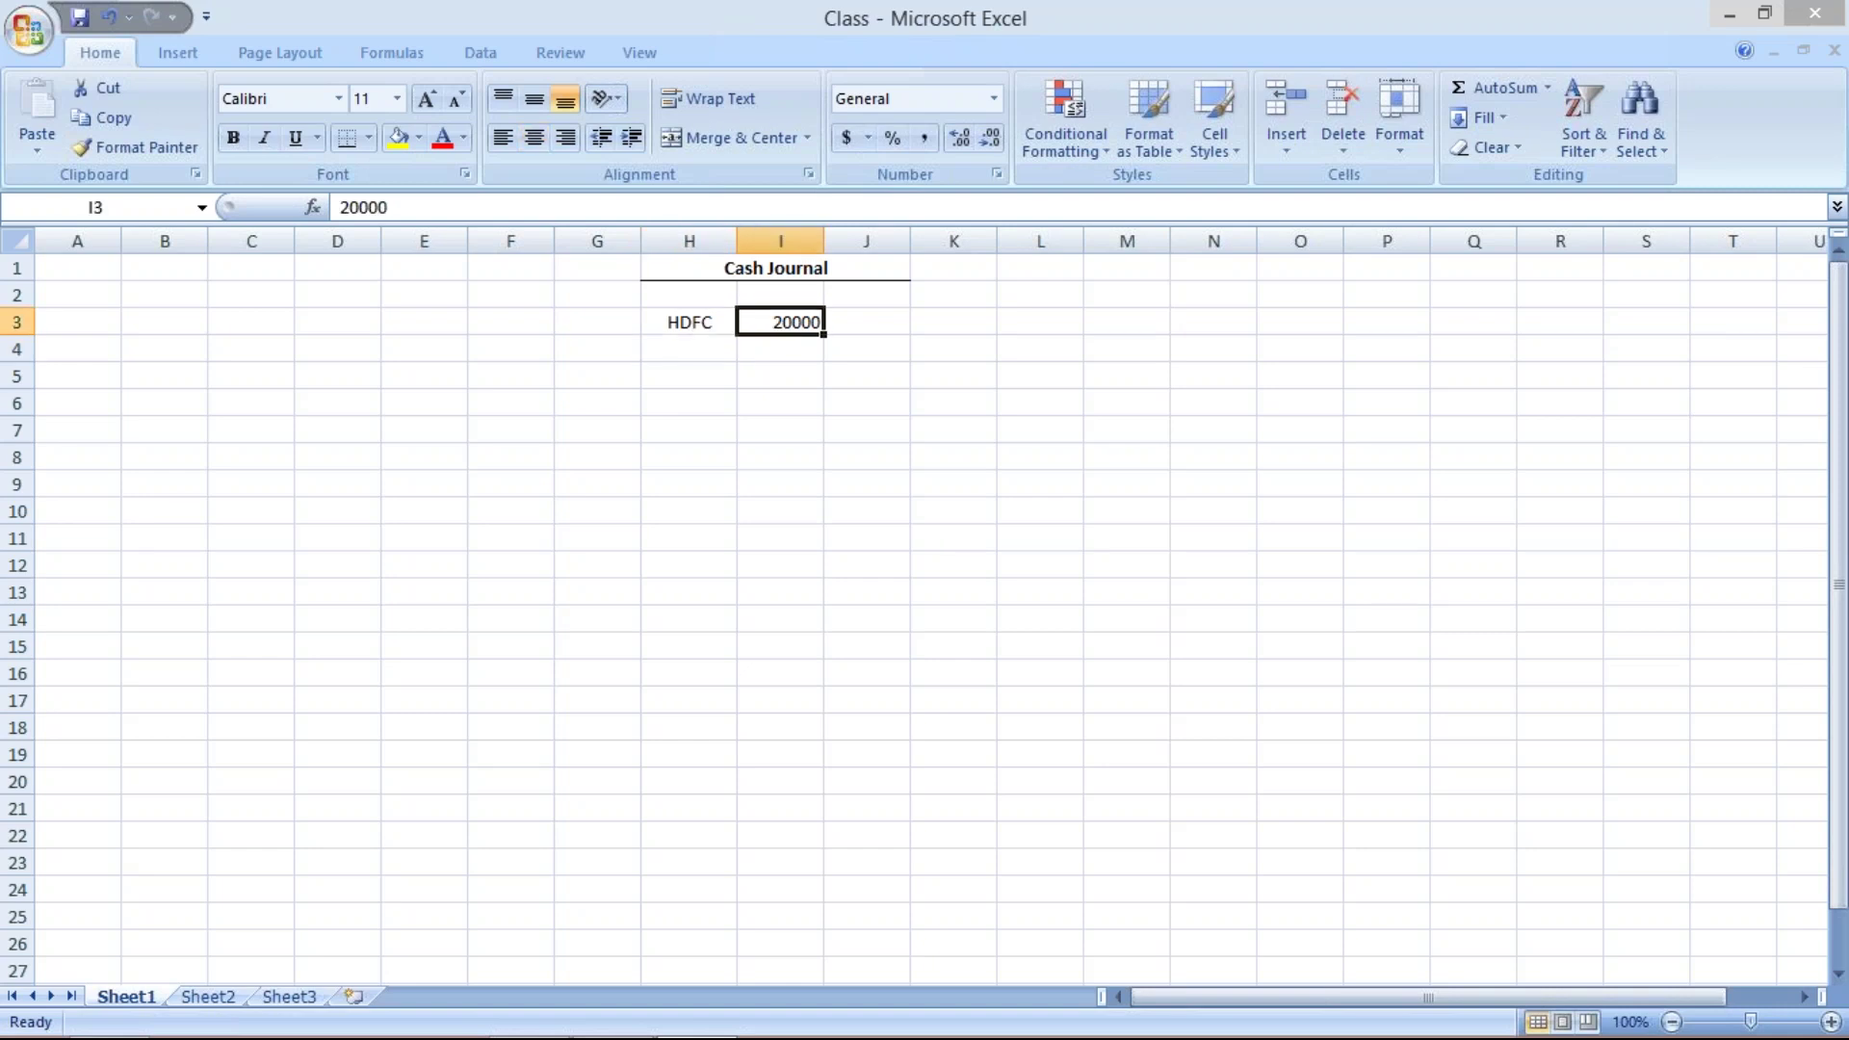
left_click(783, 348)
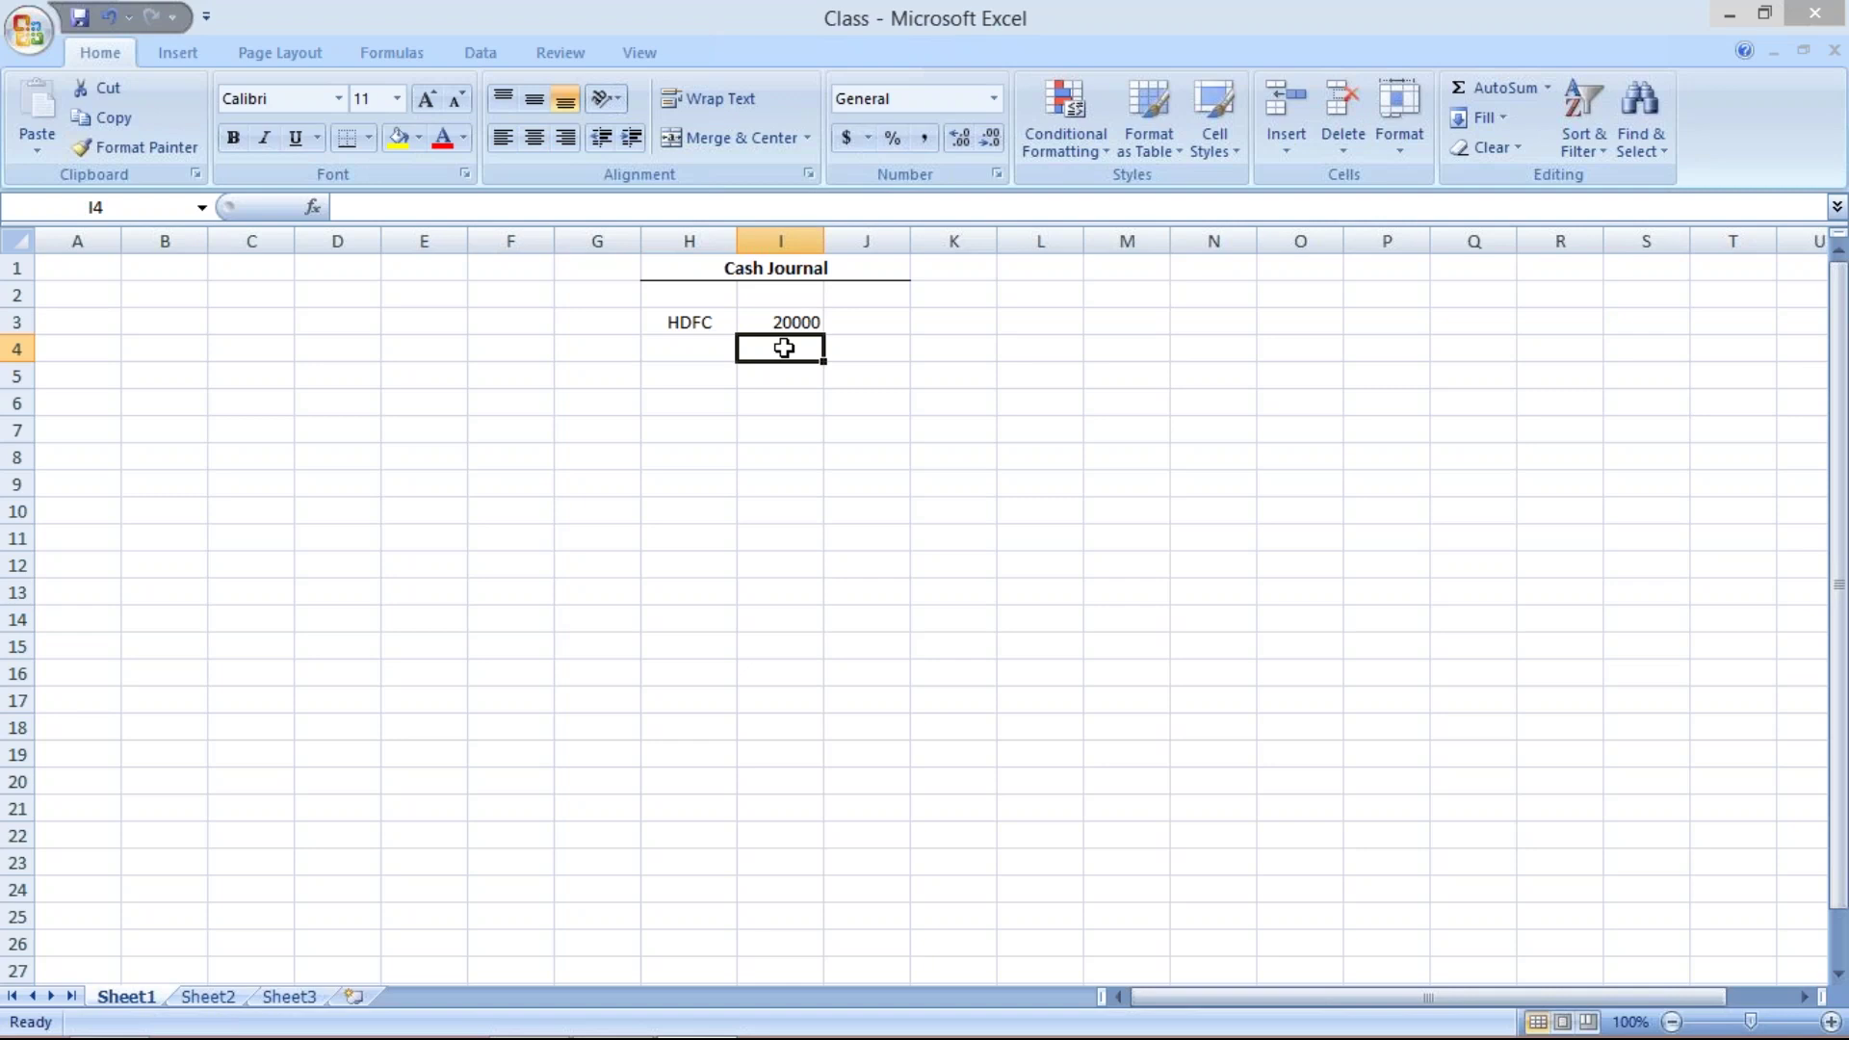
left_click(788, 323)
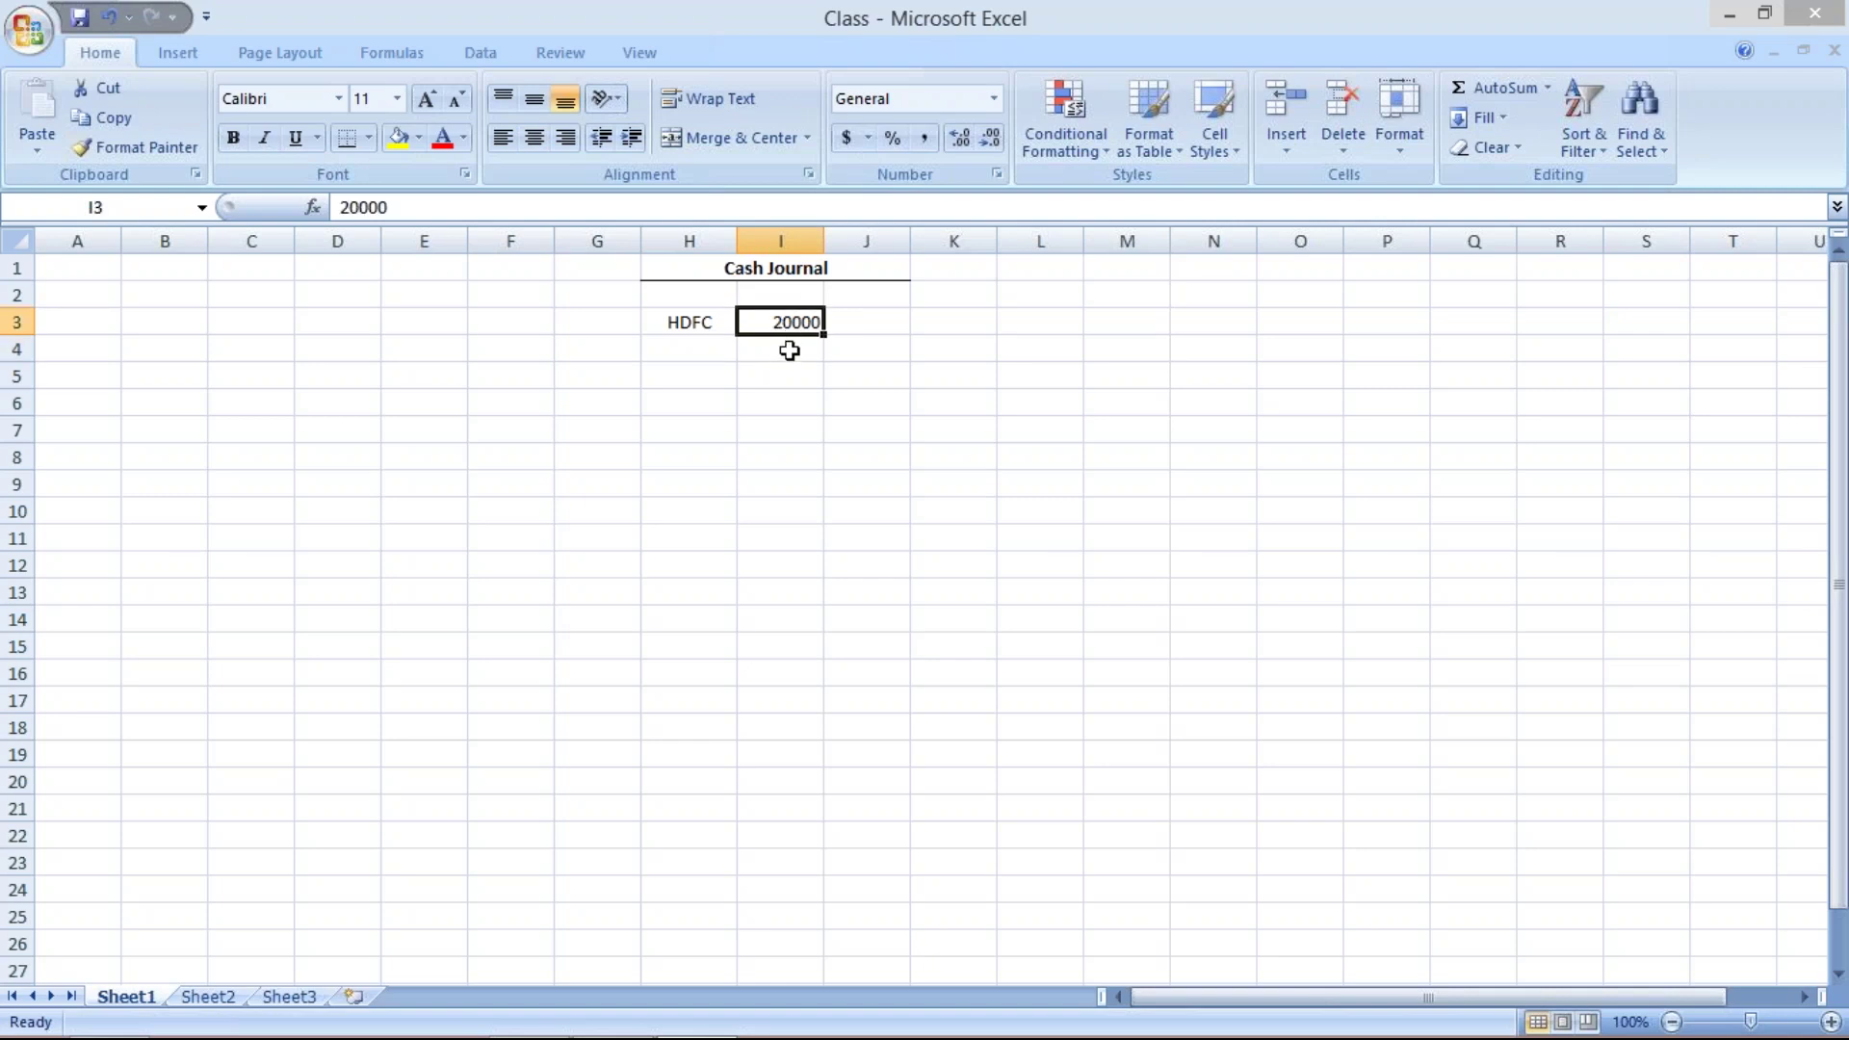
left_click(788, 351)
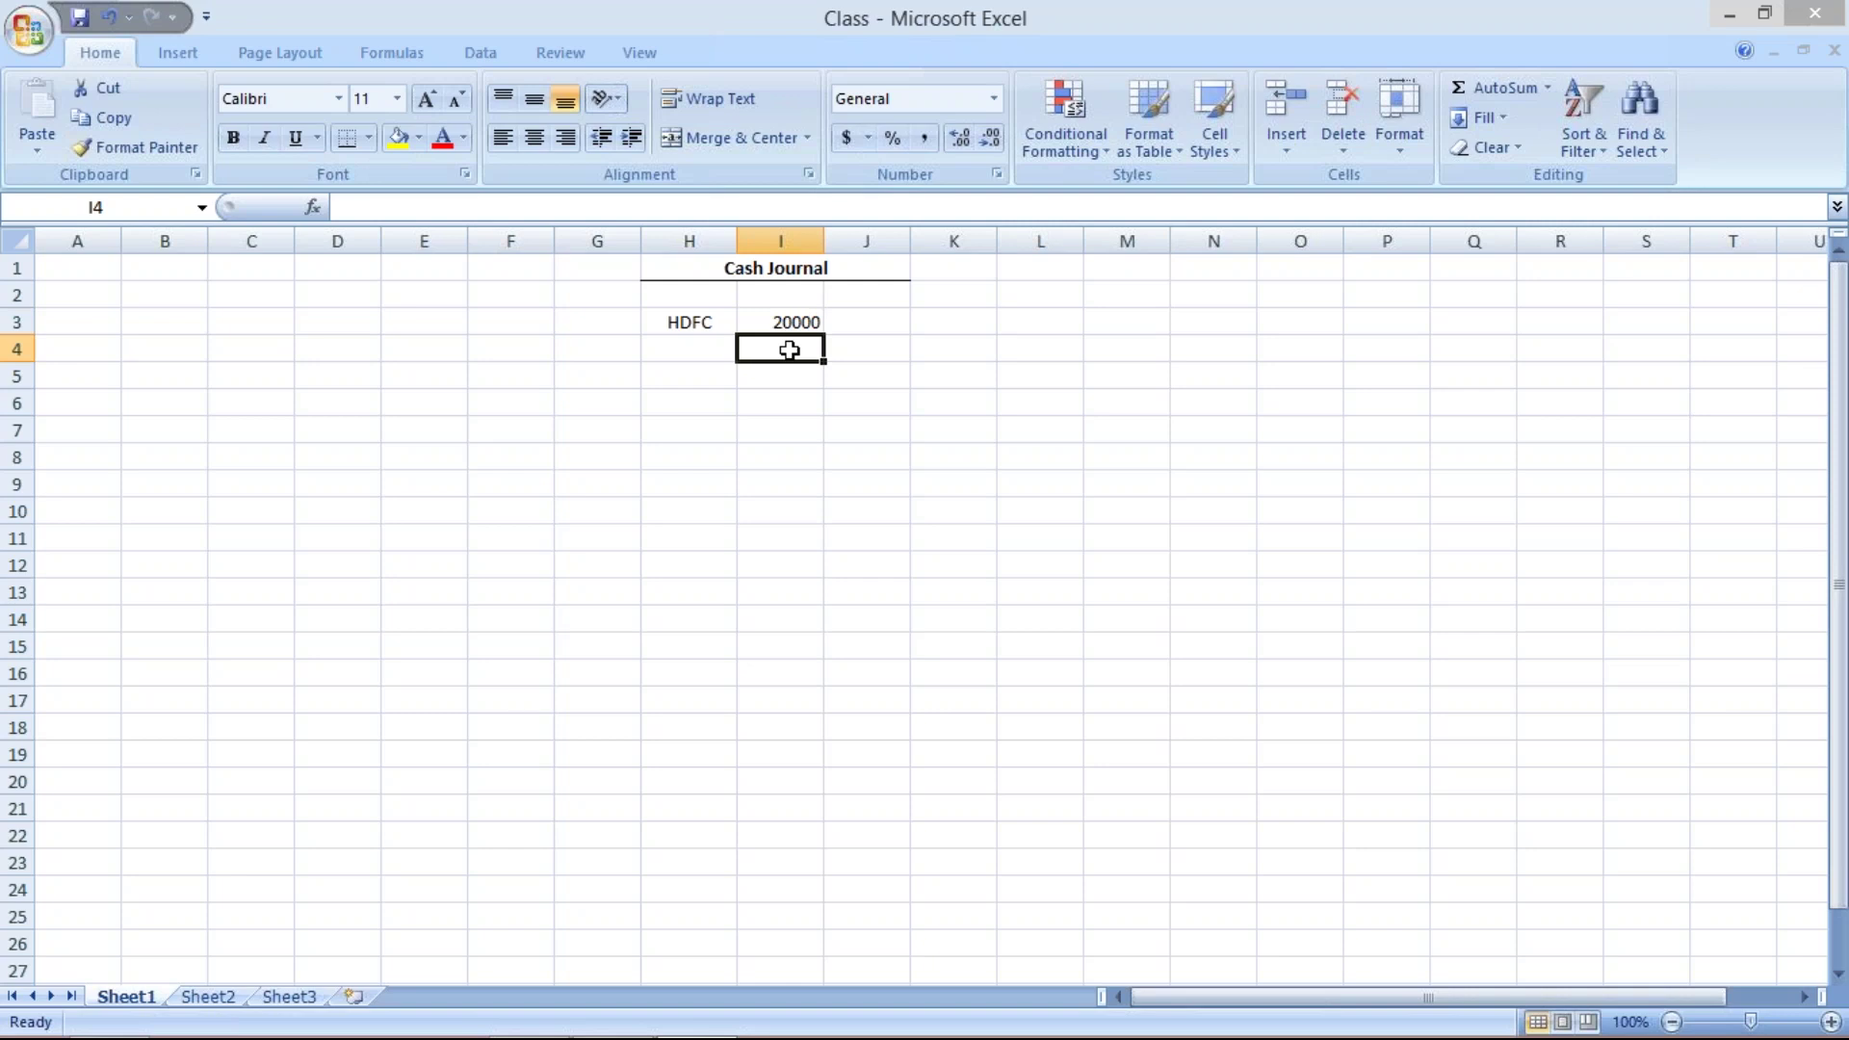
type("2000")
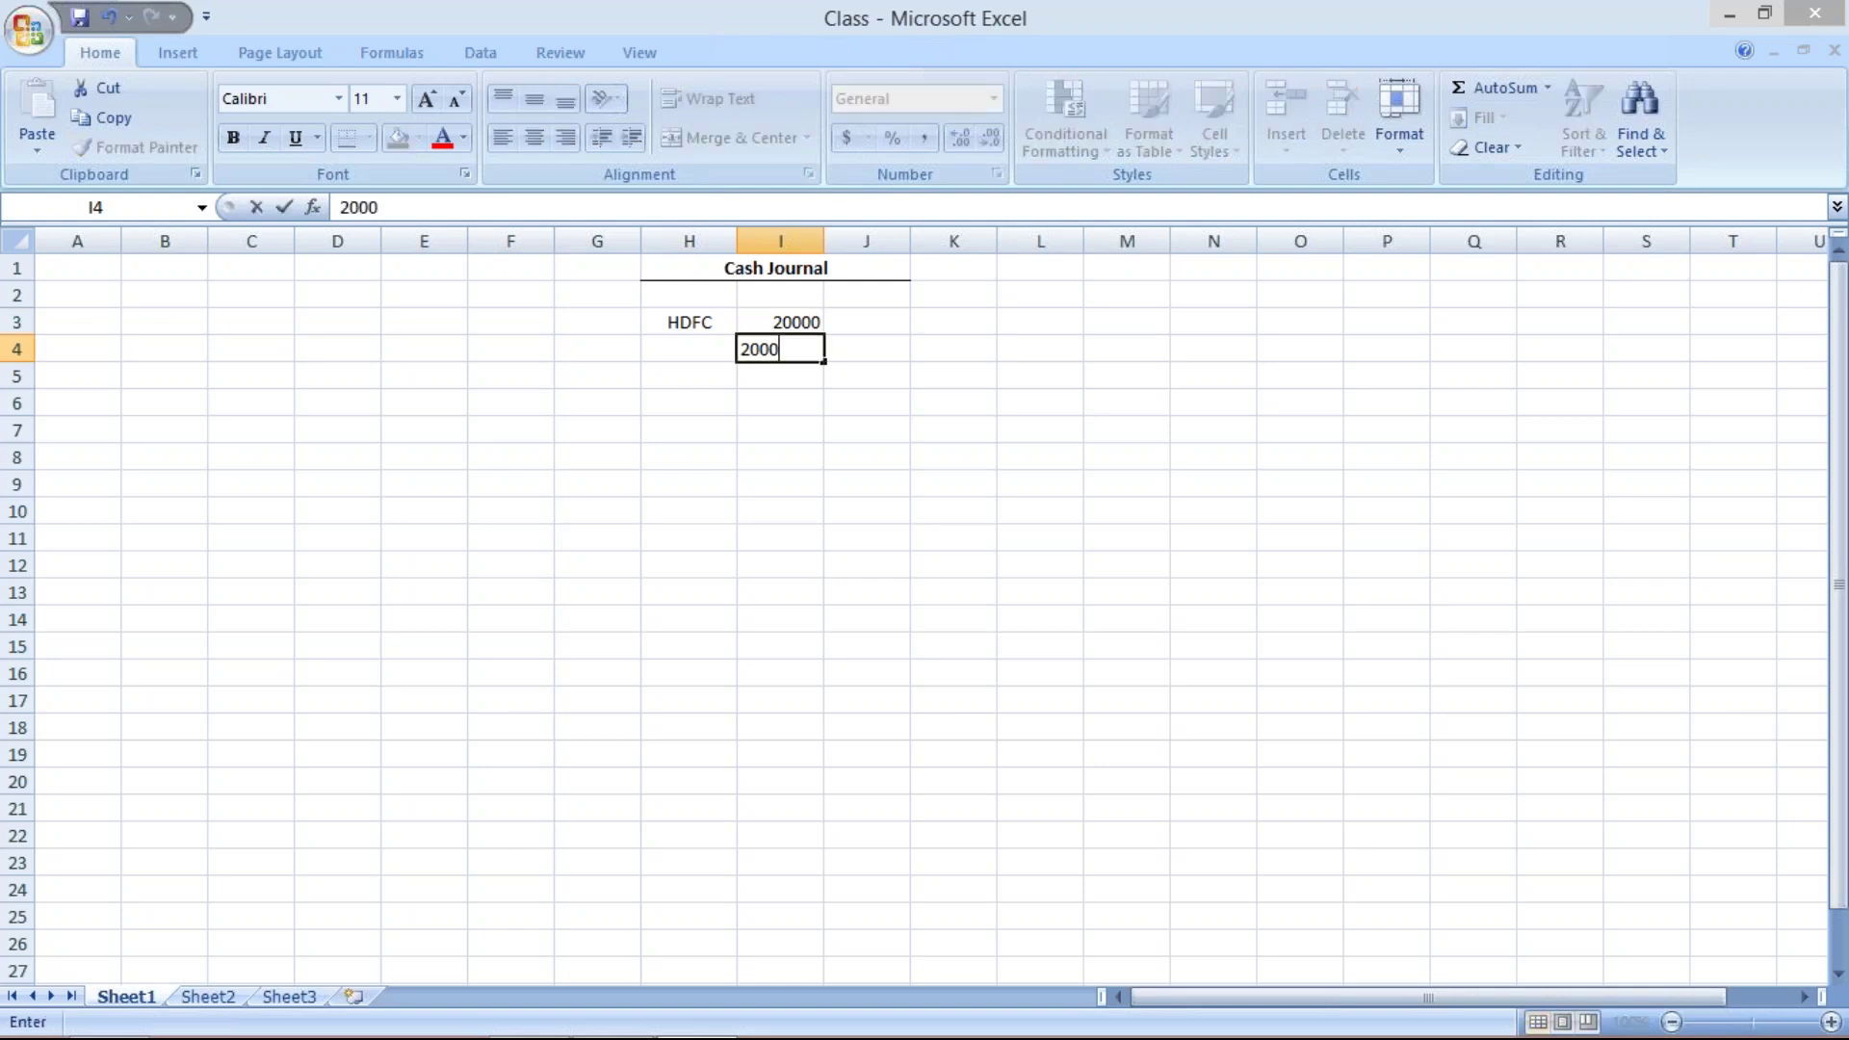
key("Return")
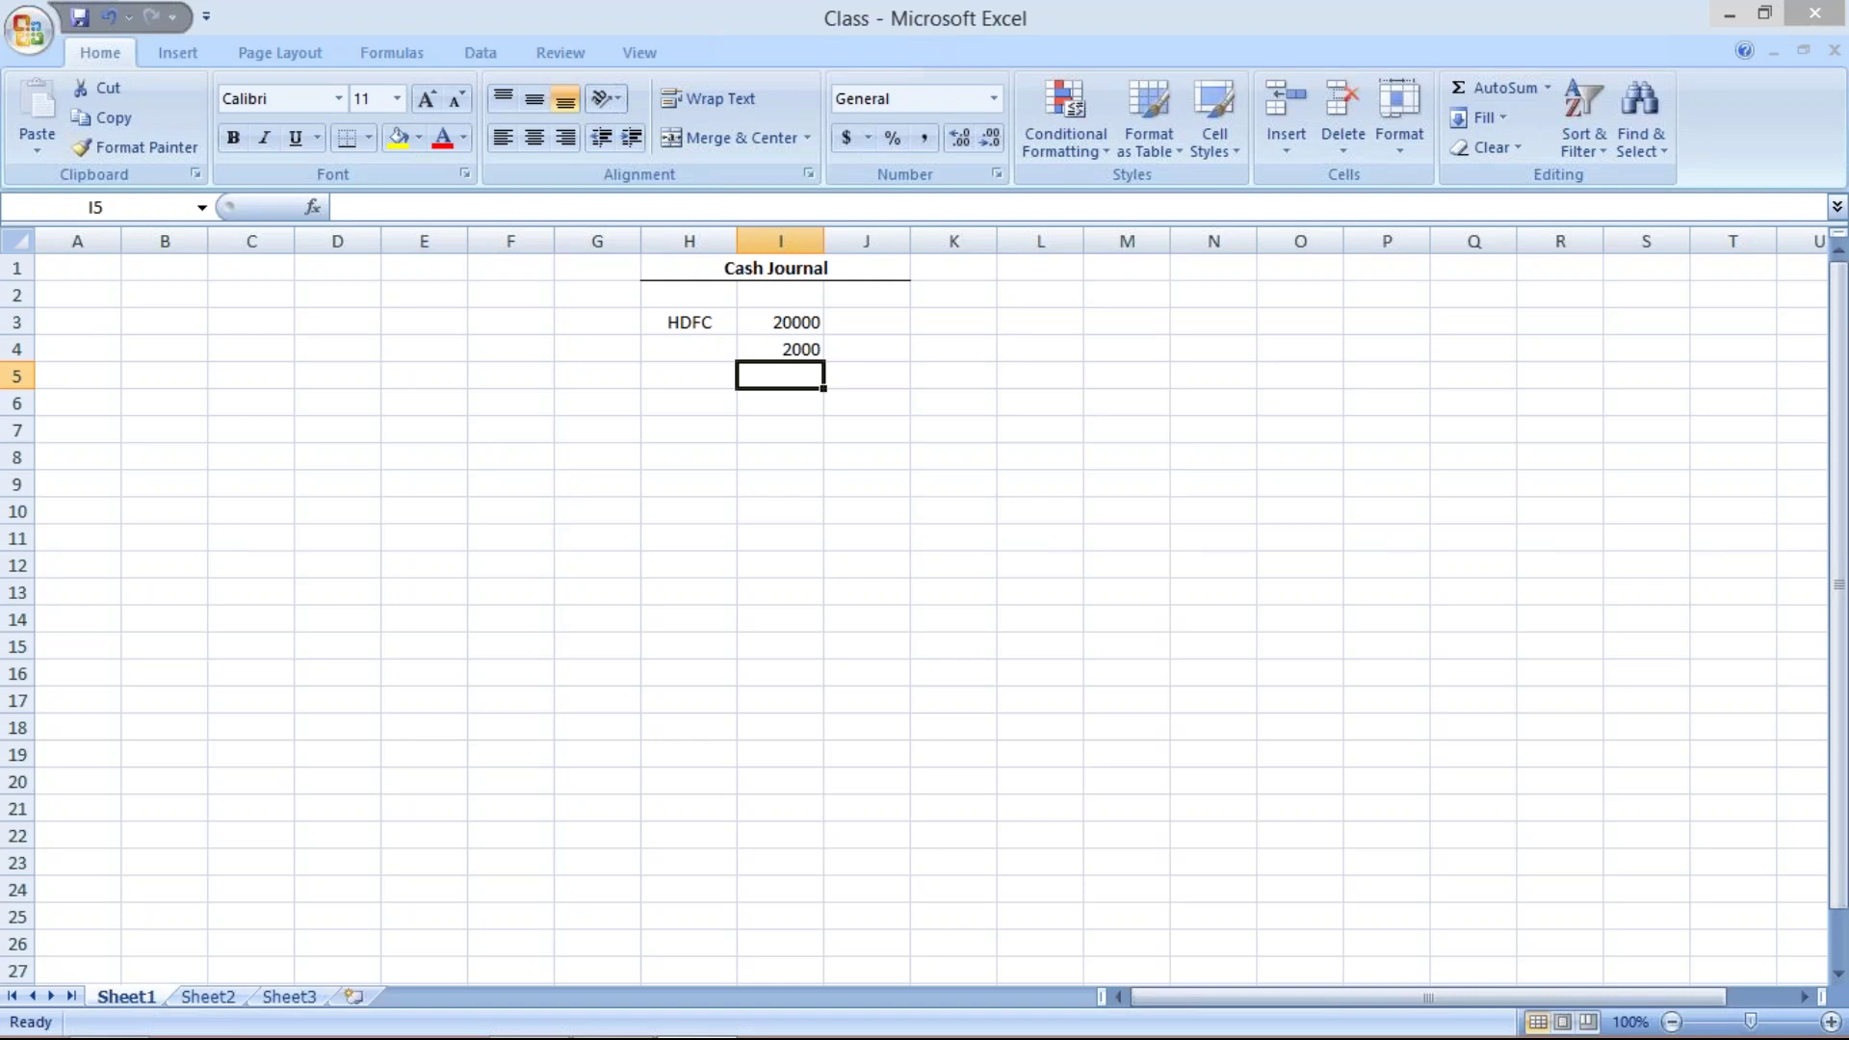
Enter a + sign in cell J3 beside the HDFC amount, and select that amount again
left_click(755, 320)
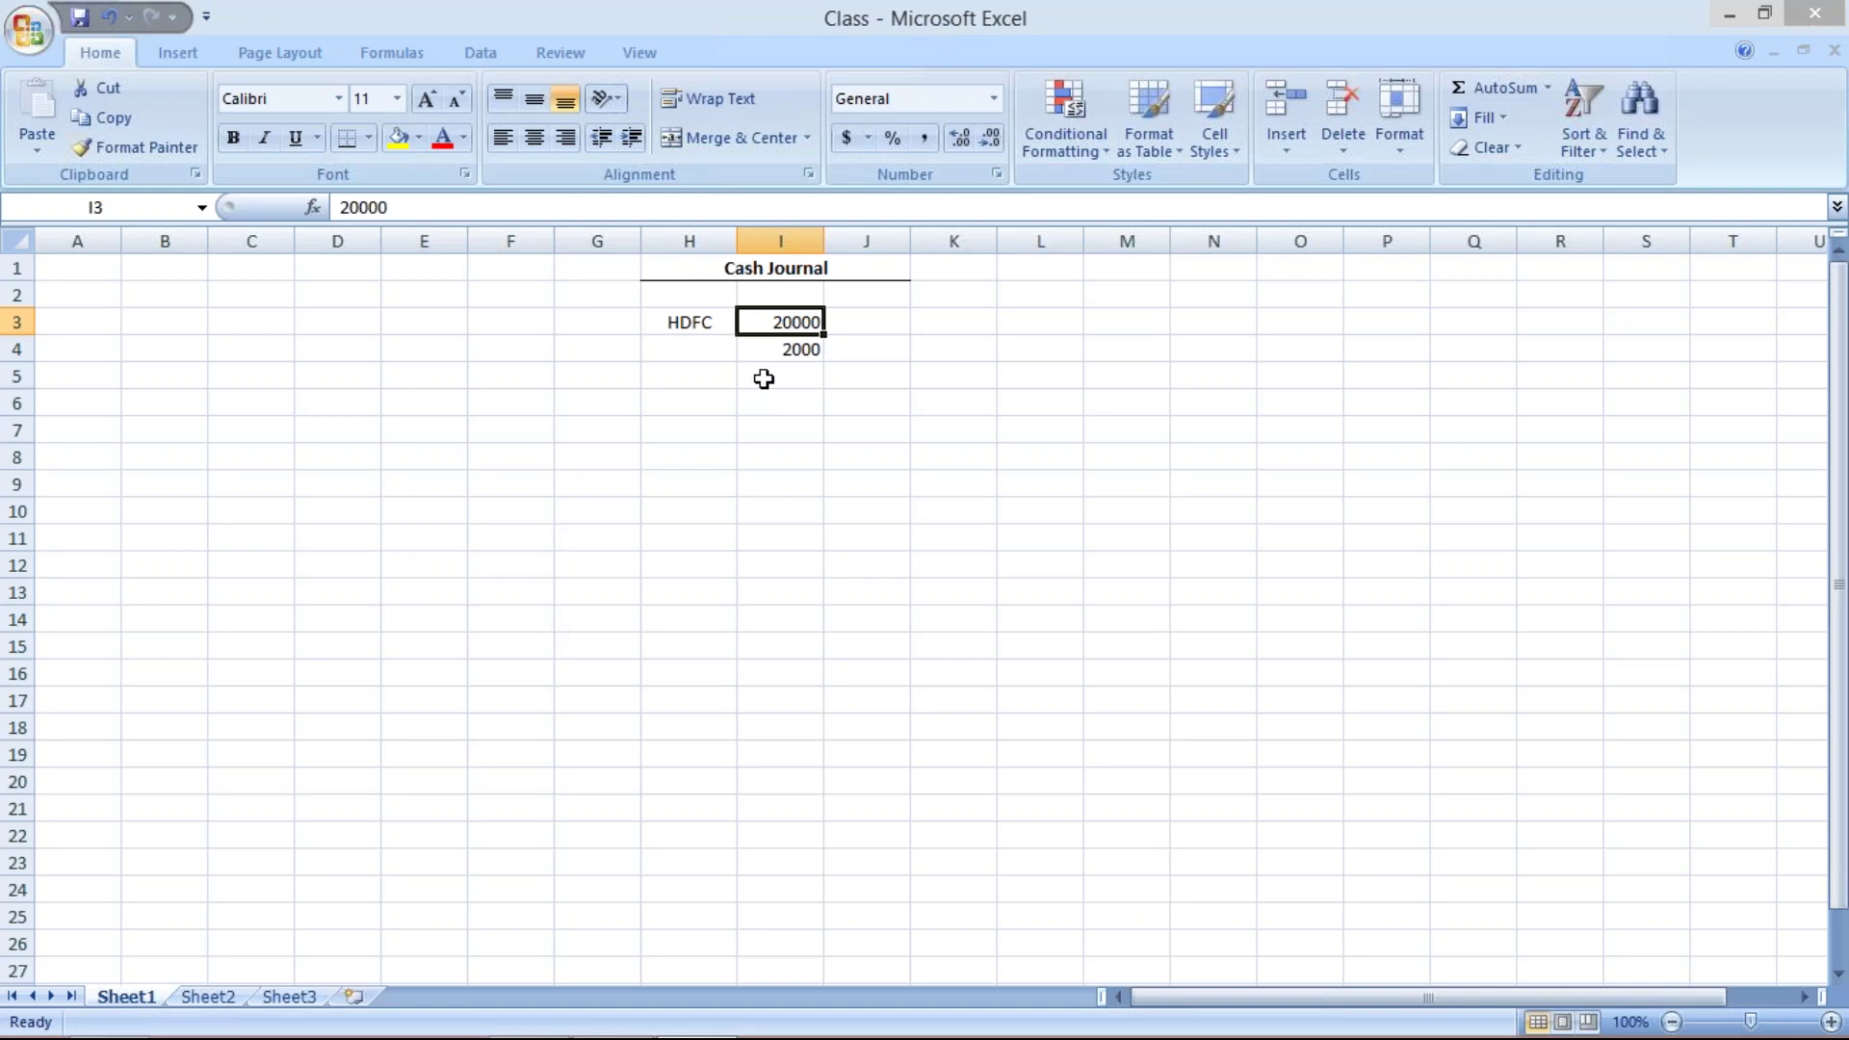
left_click(854, 320)
type("+")
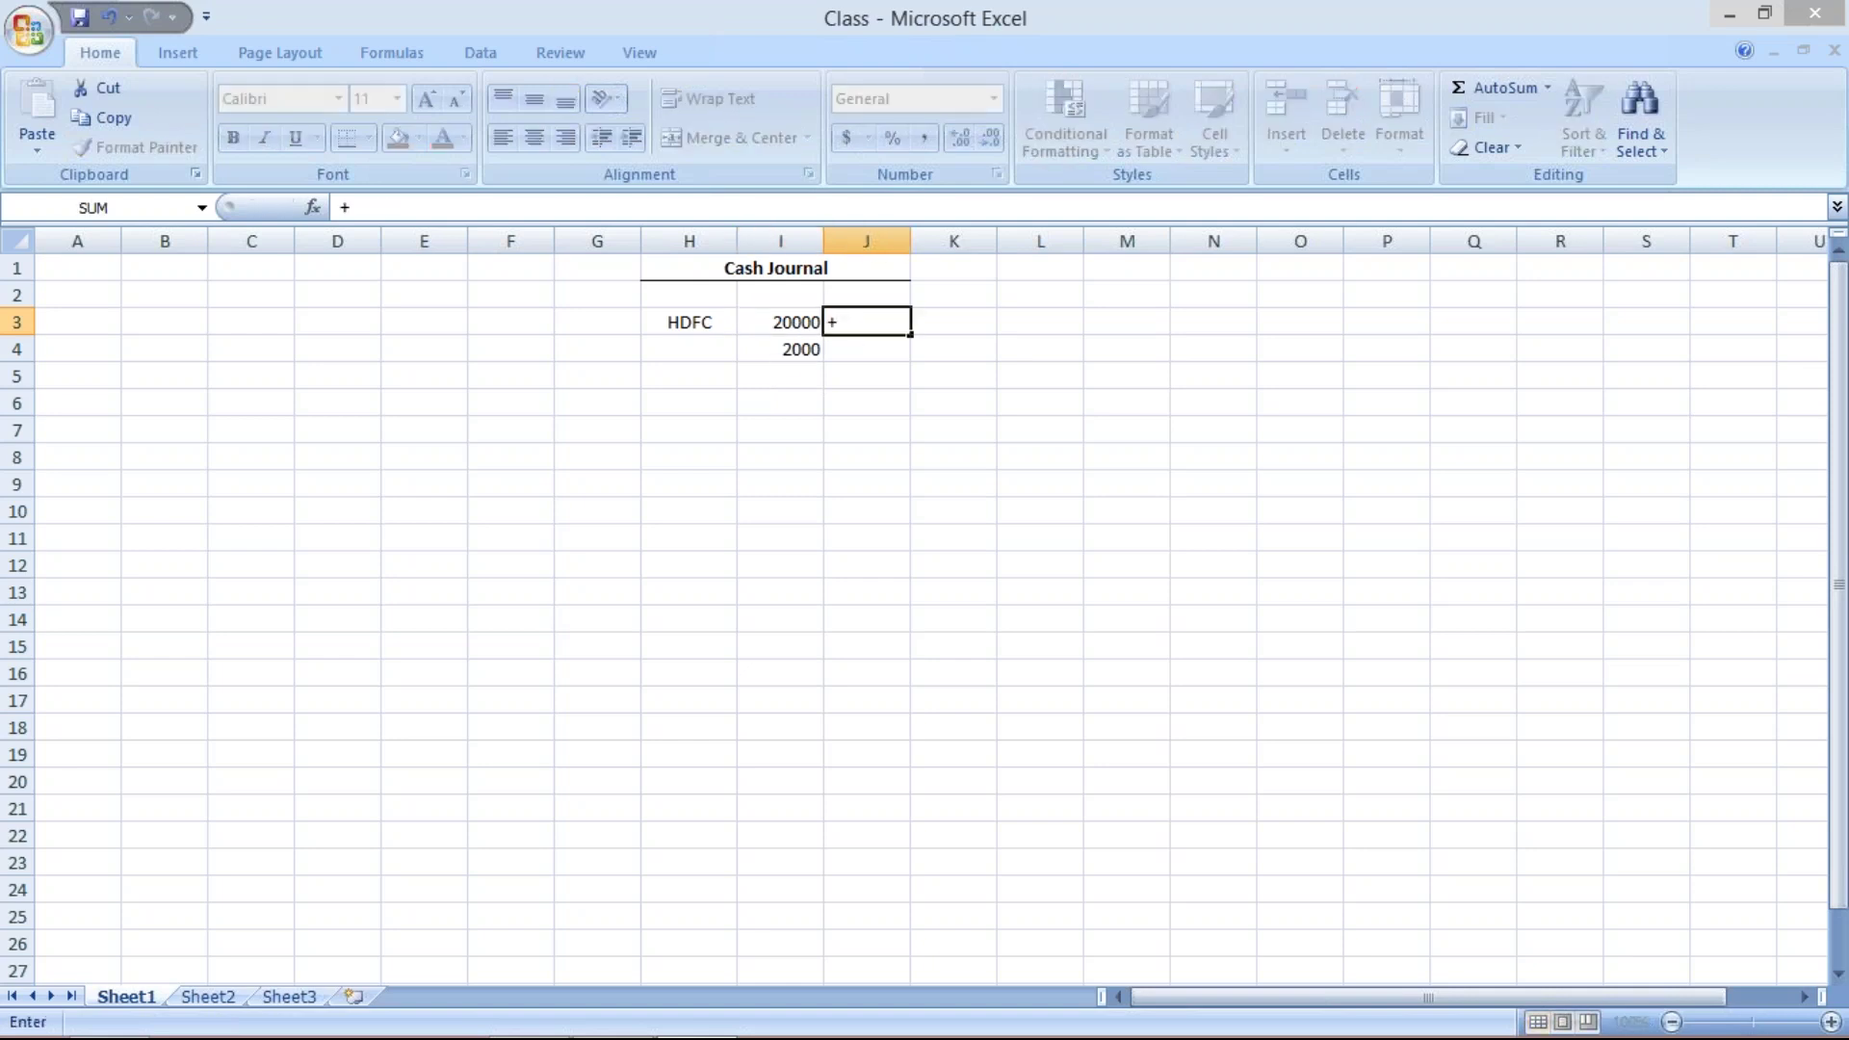
key("Return")
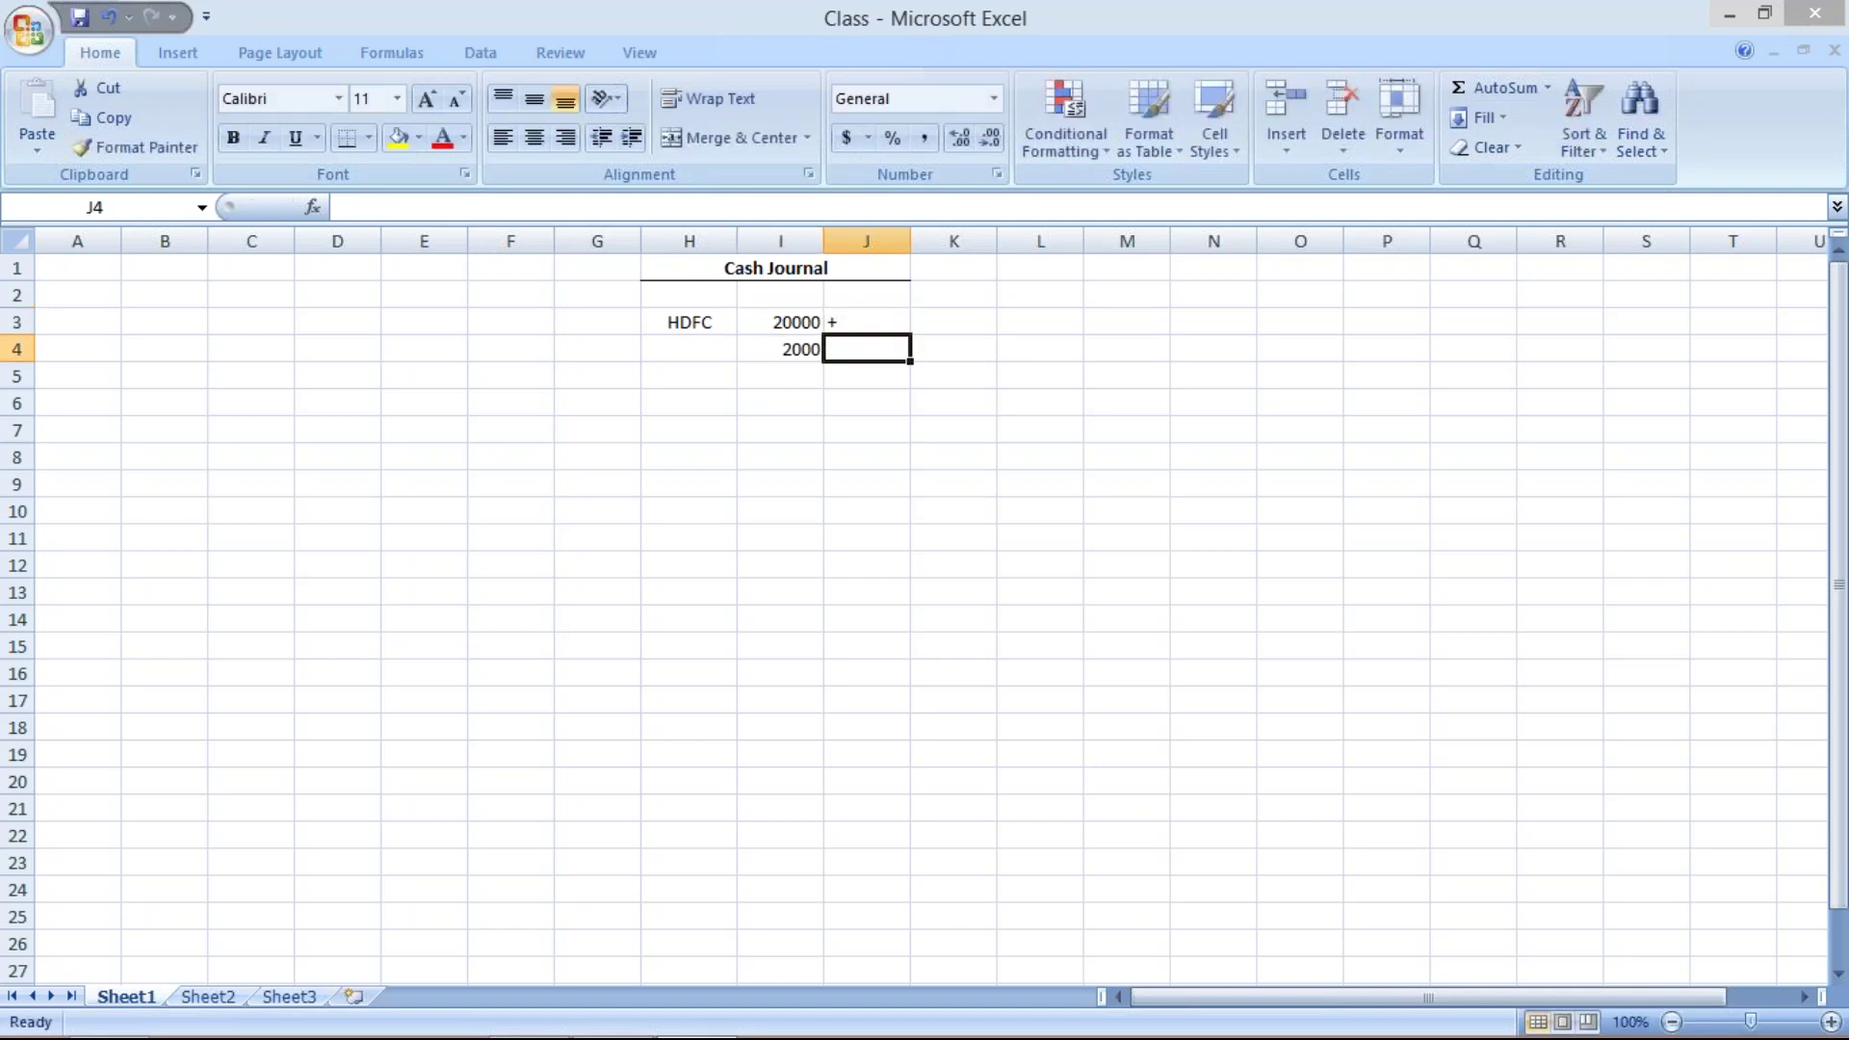
left_click(778, 322)
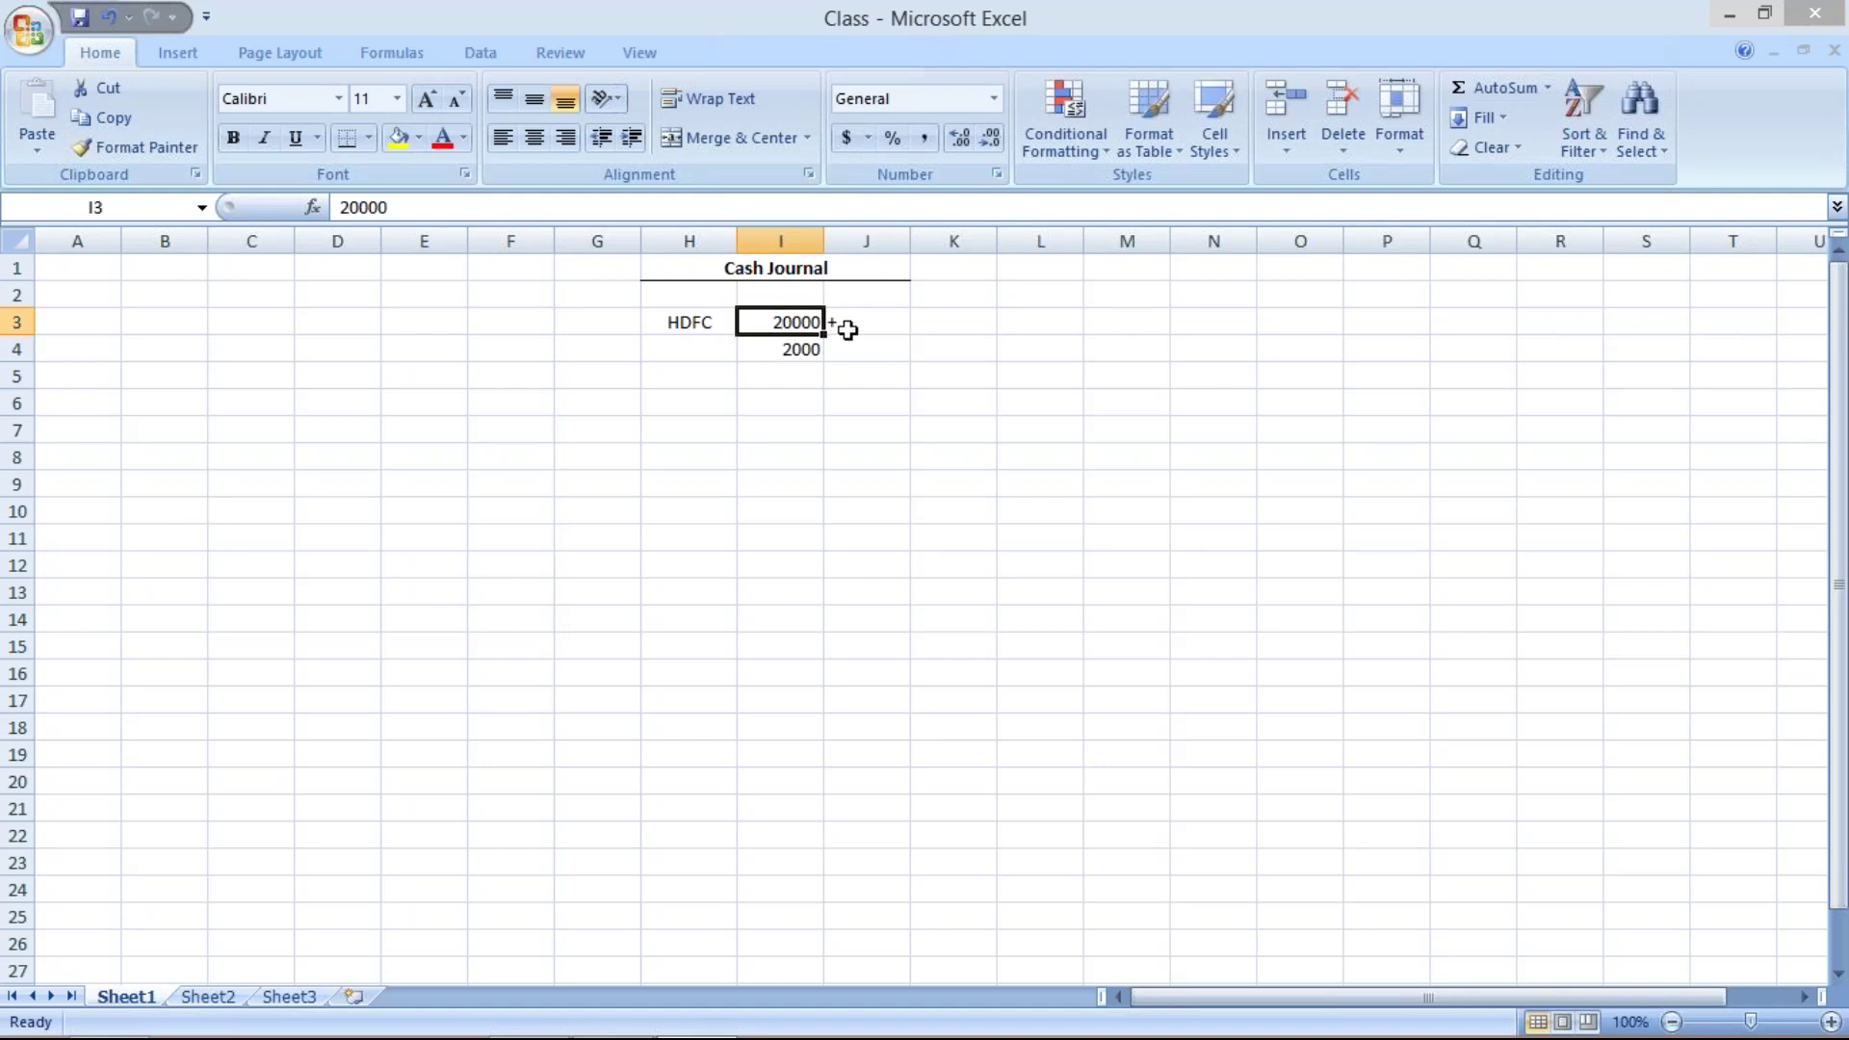
Enter a - sign in cell J4, beside the 2000 amount
left_click(805, 349)
left_click(887, 355)
type("-")
key("Return")
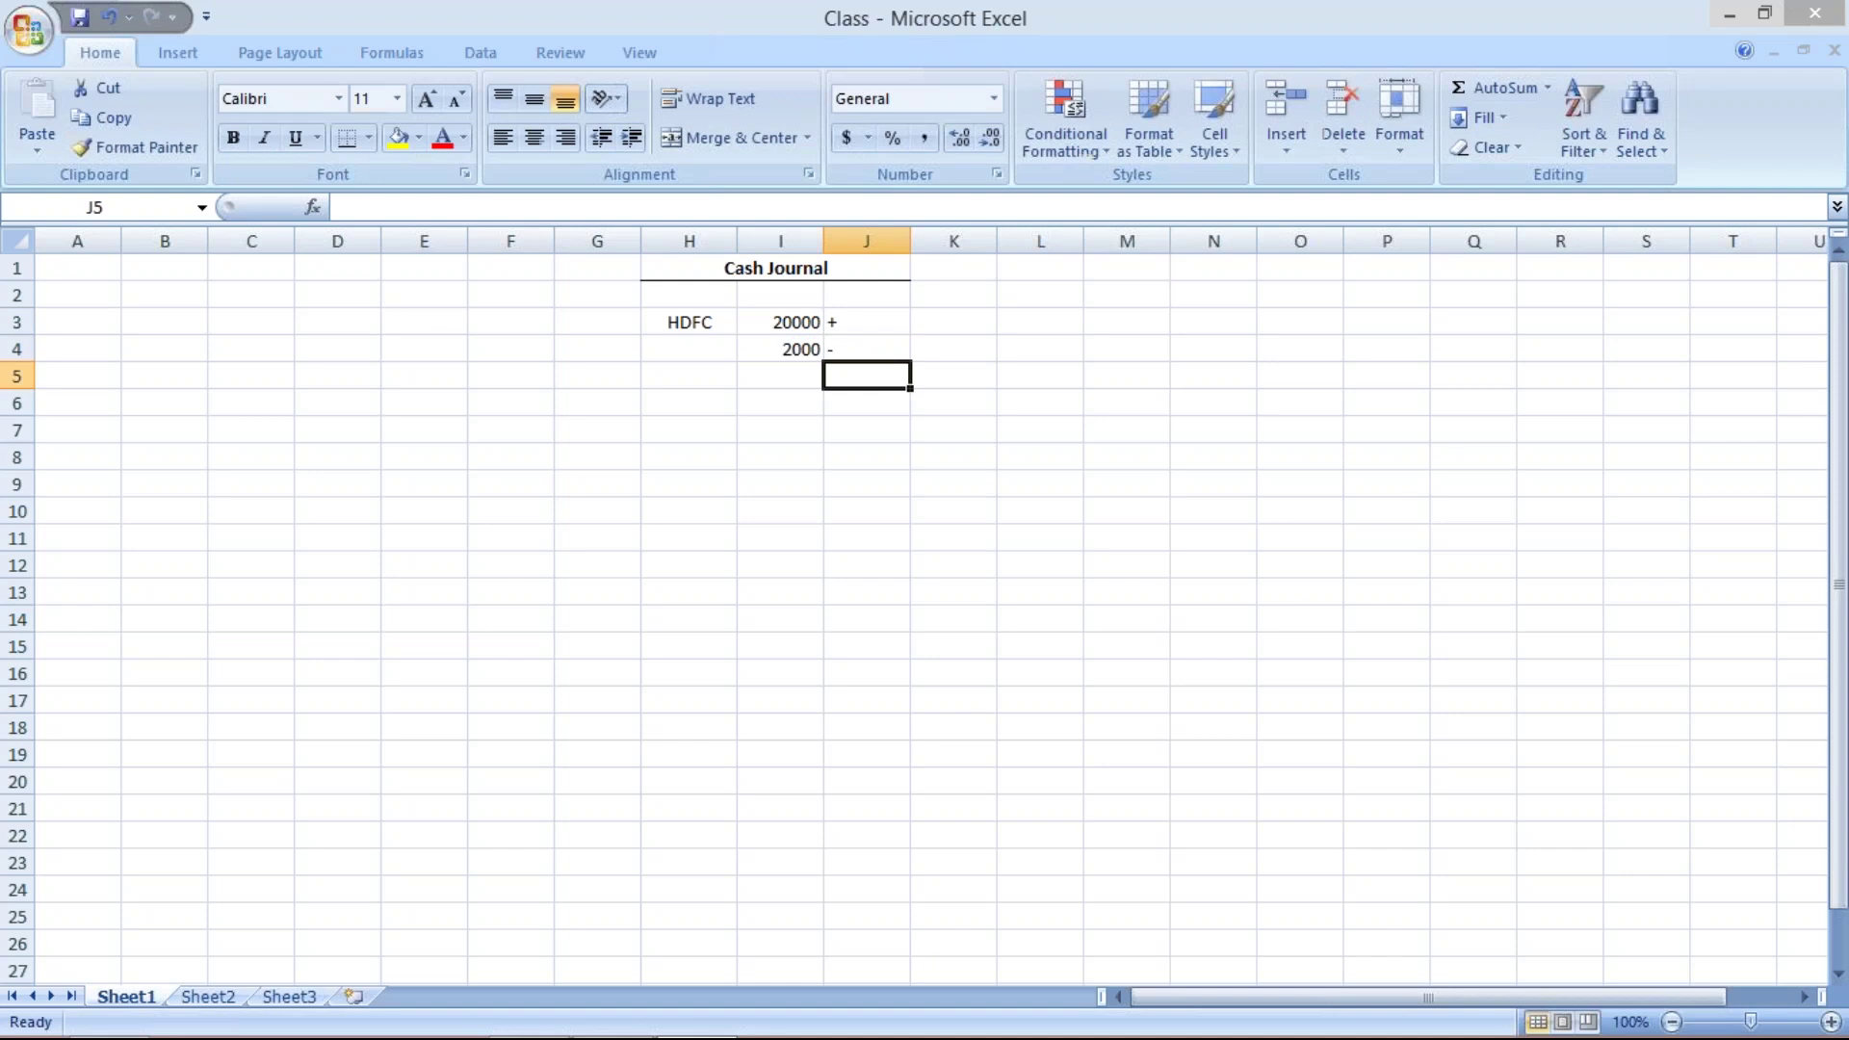
Enter the amount 1500 in cell I5, without a trailing minus sign
left_click(771, 381)
type("1500-")
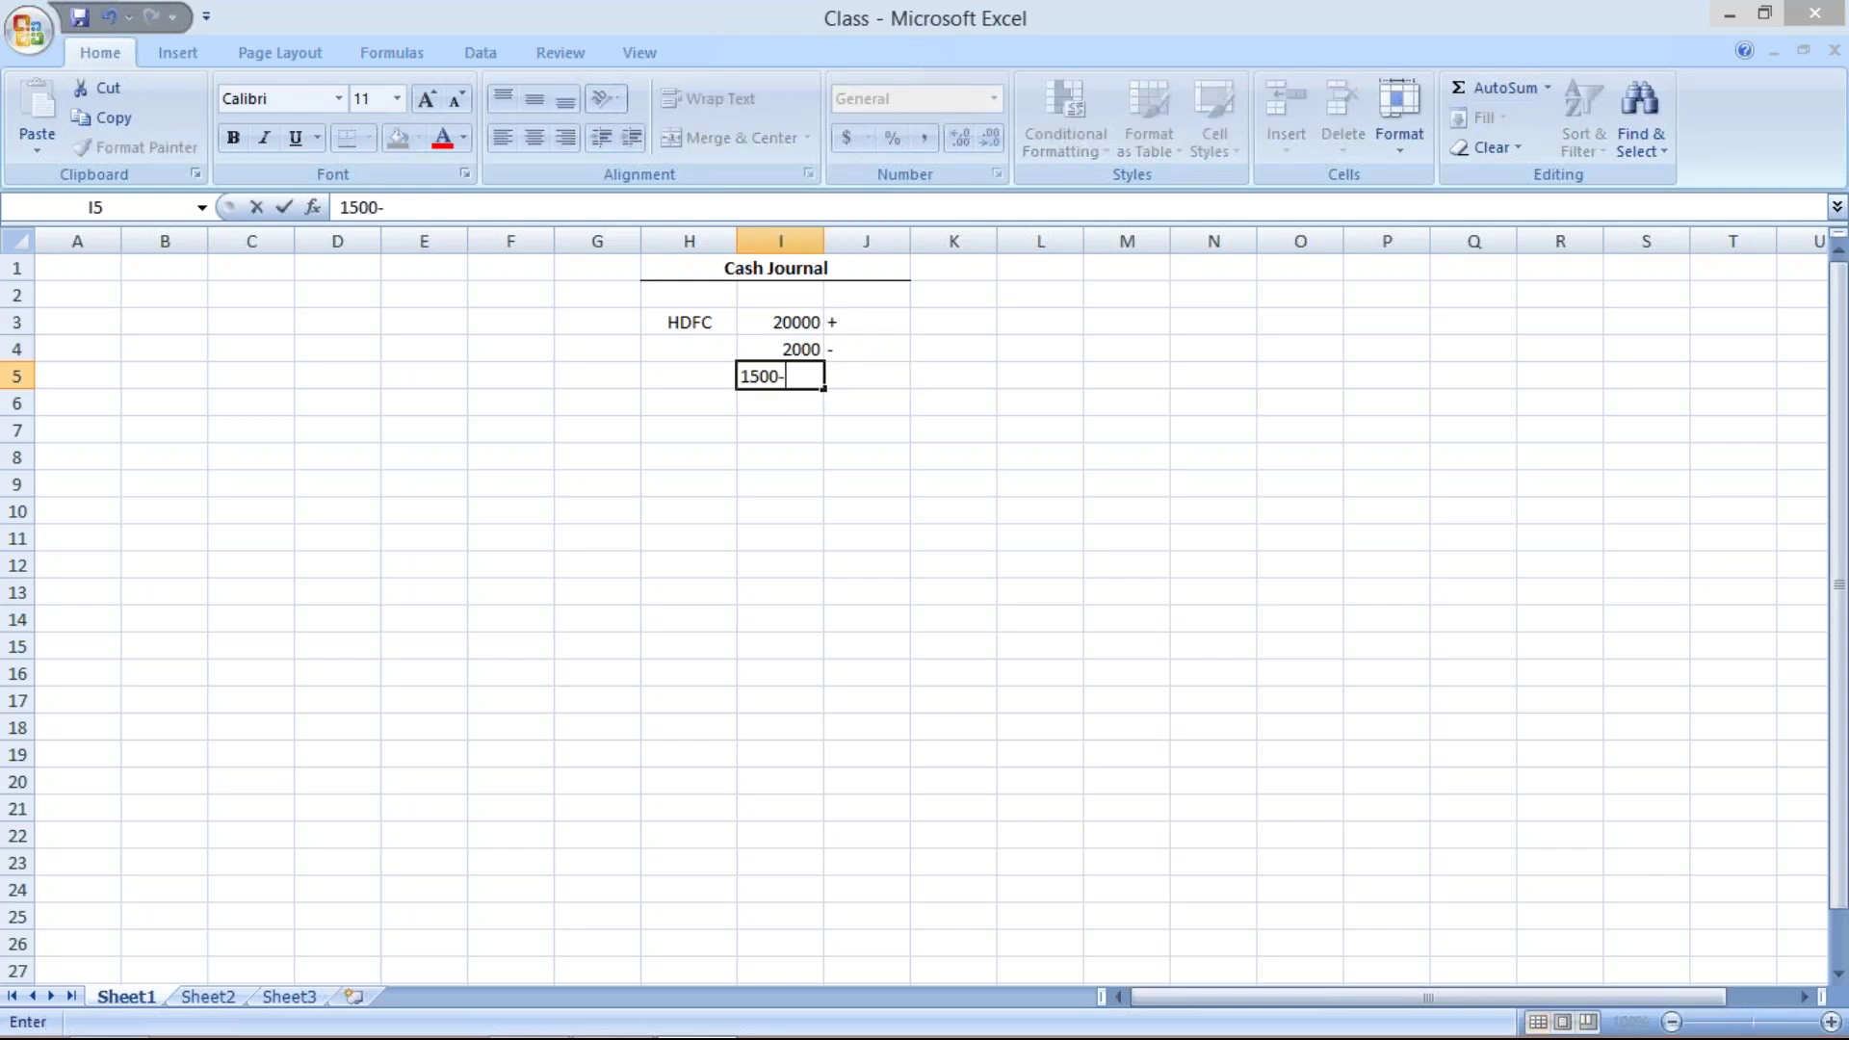
key("Return")
left_click(796, 378)
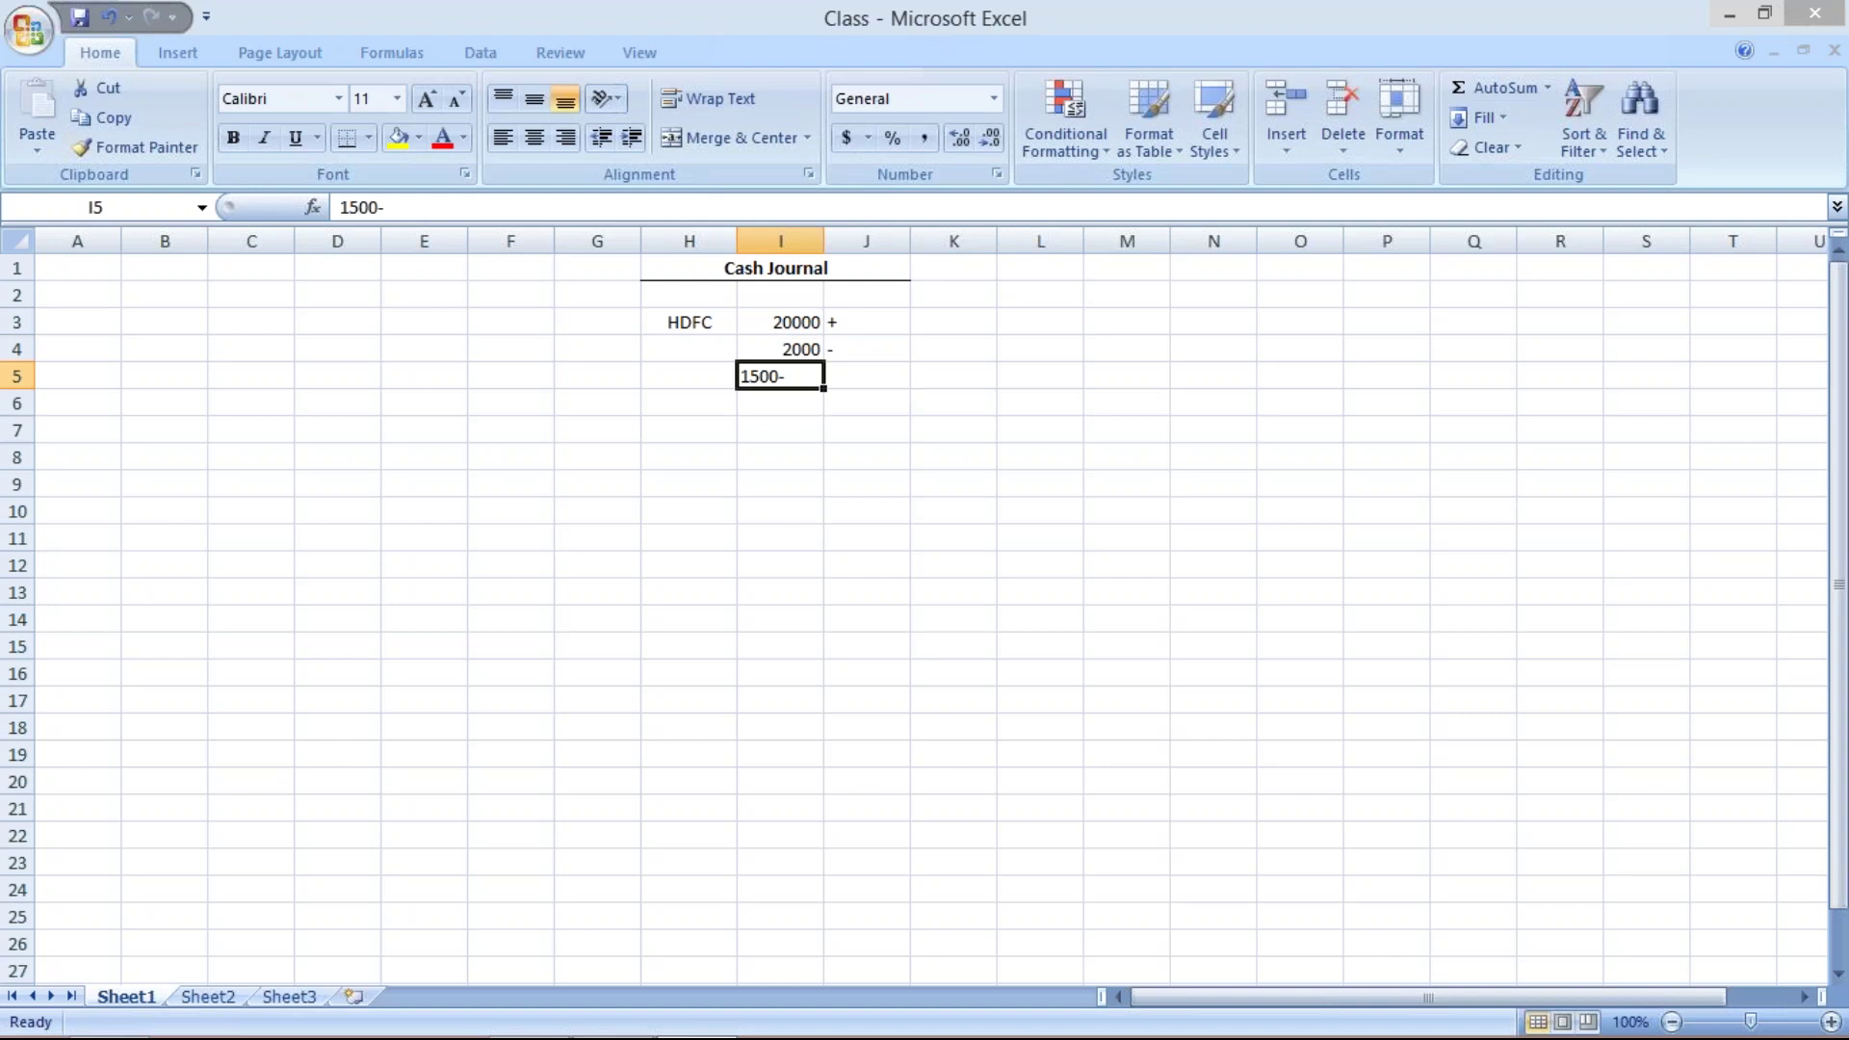
left_click(622, 208)
key("BackSpace")
key("Return")
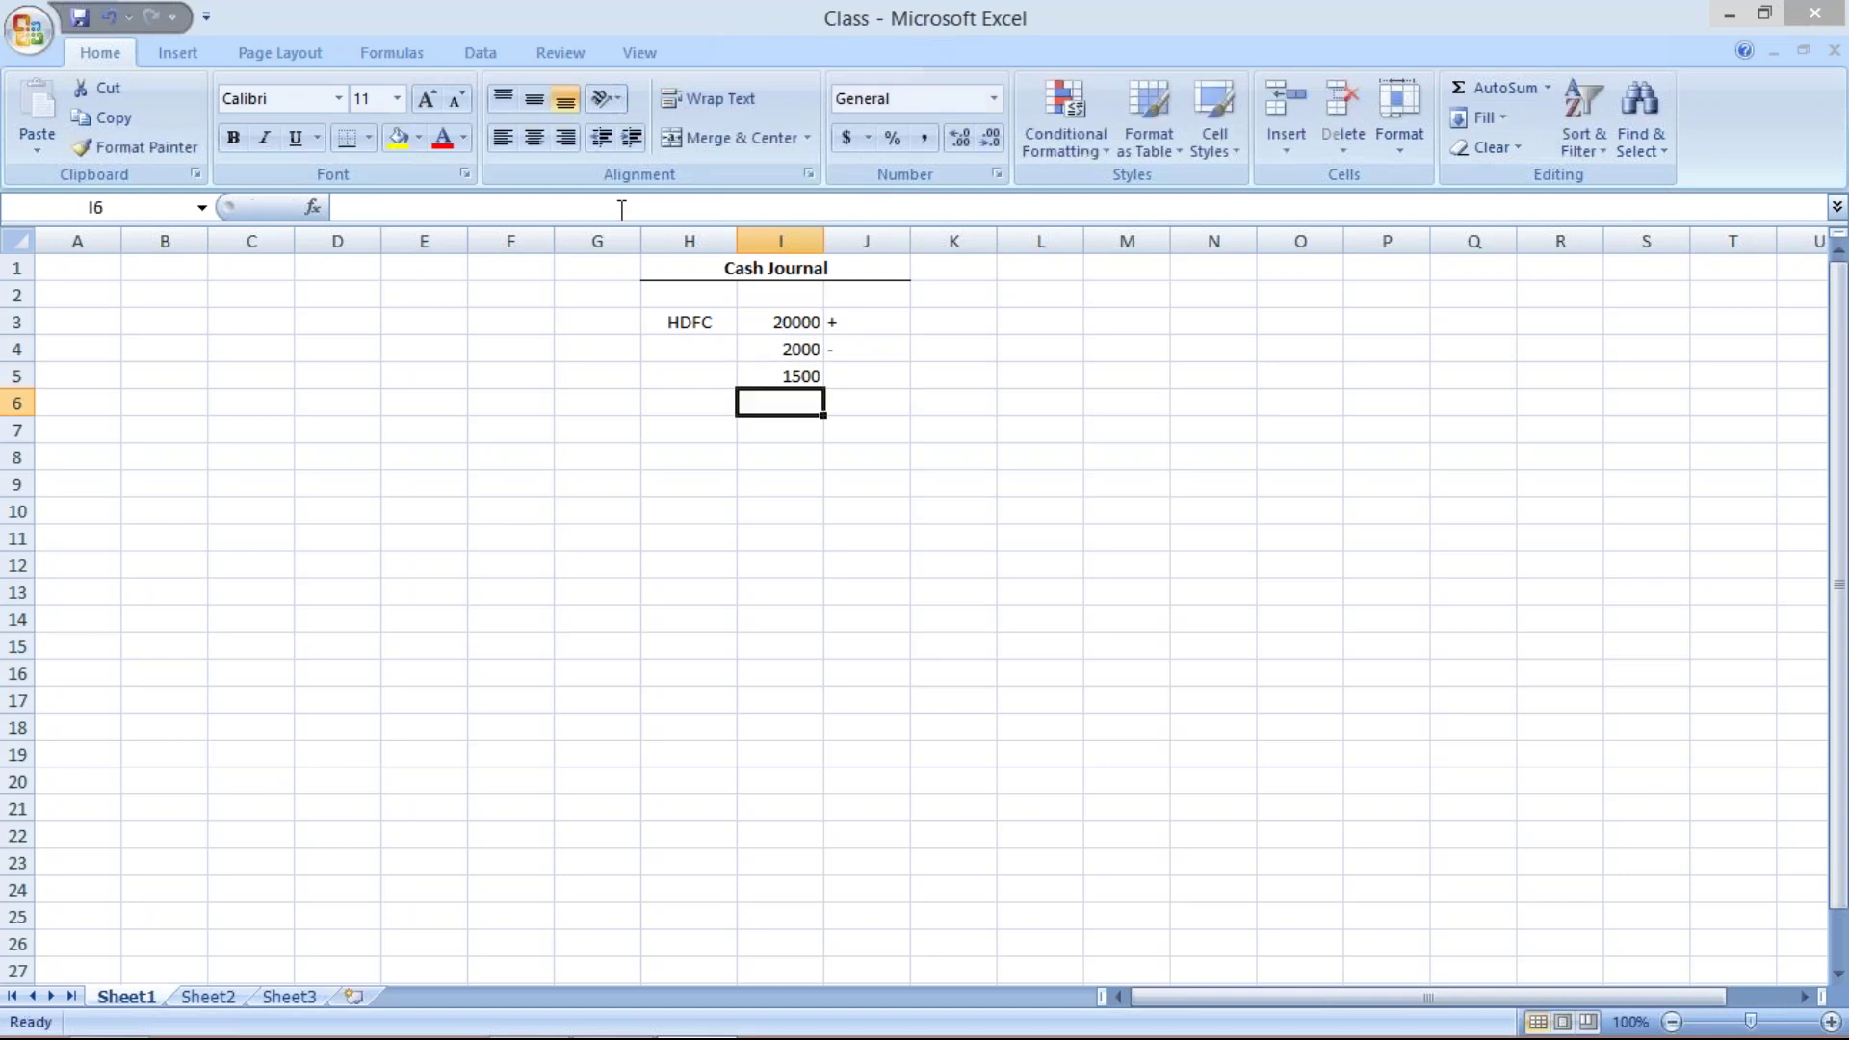
Enter a - sign in cell J5, beside the 1500 amount
left_click(847, 371)
type("-")
left_click(778, 409)
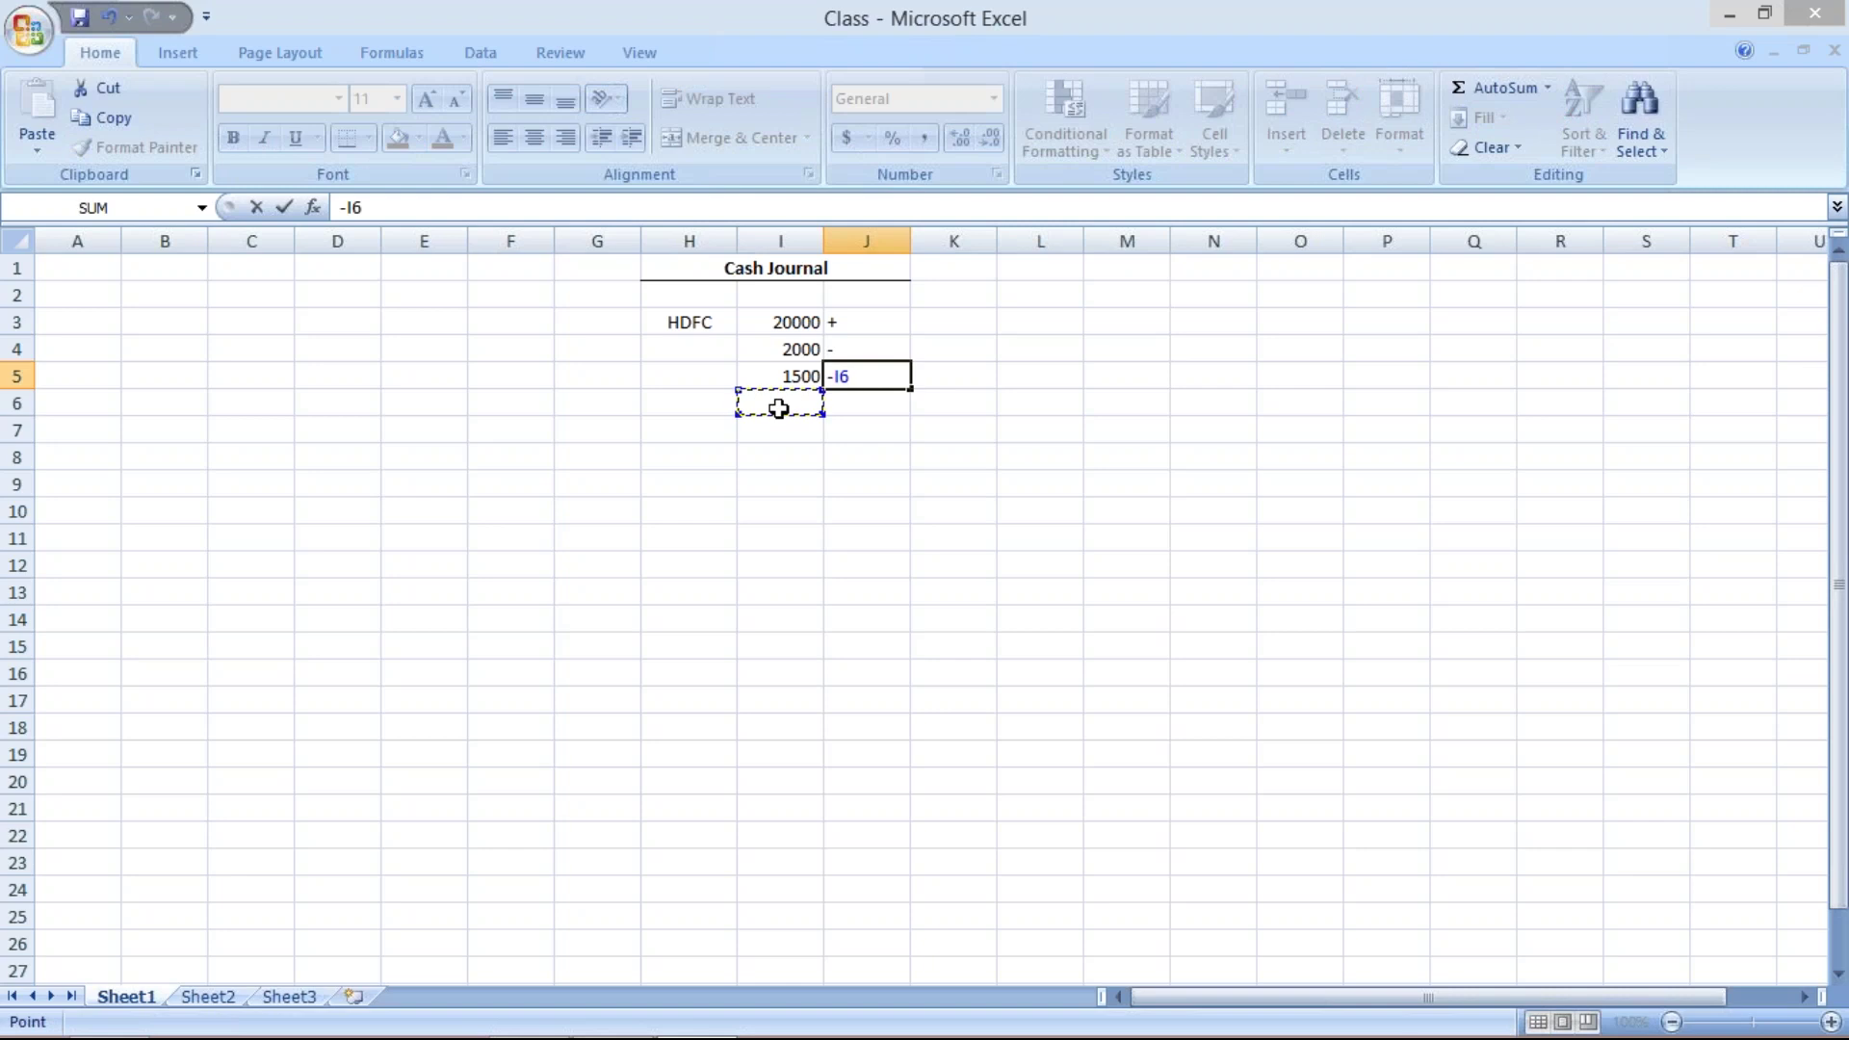
key("Escape")
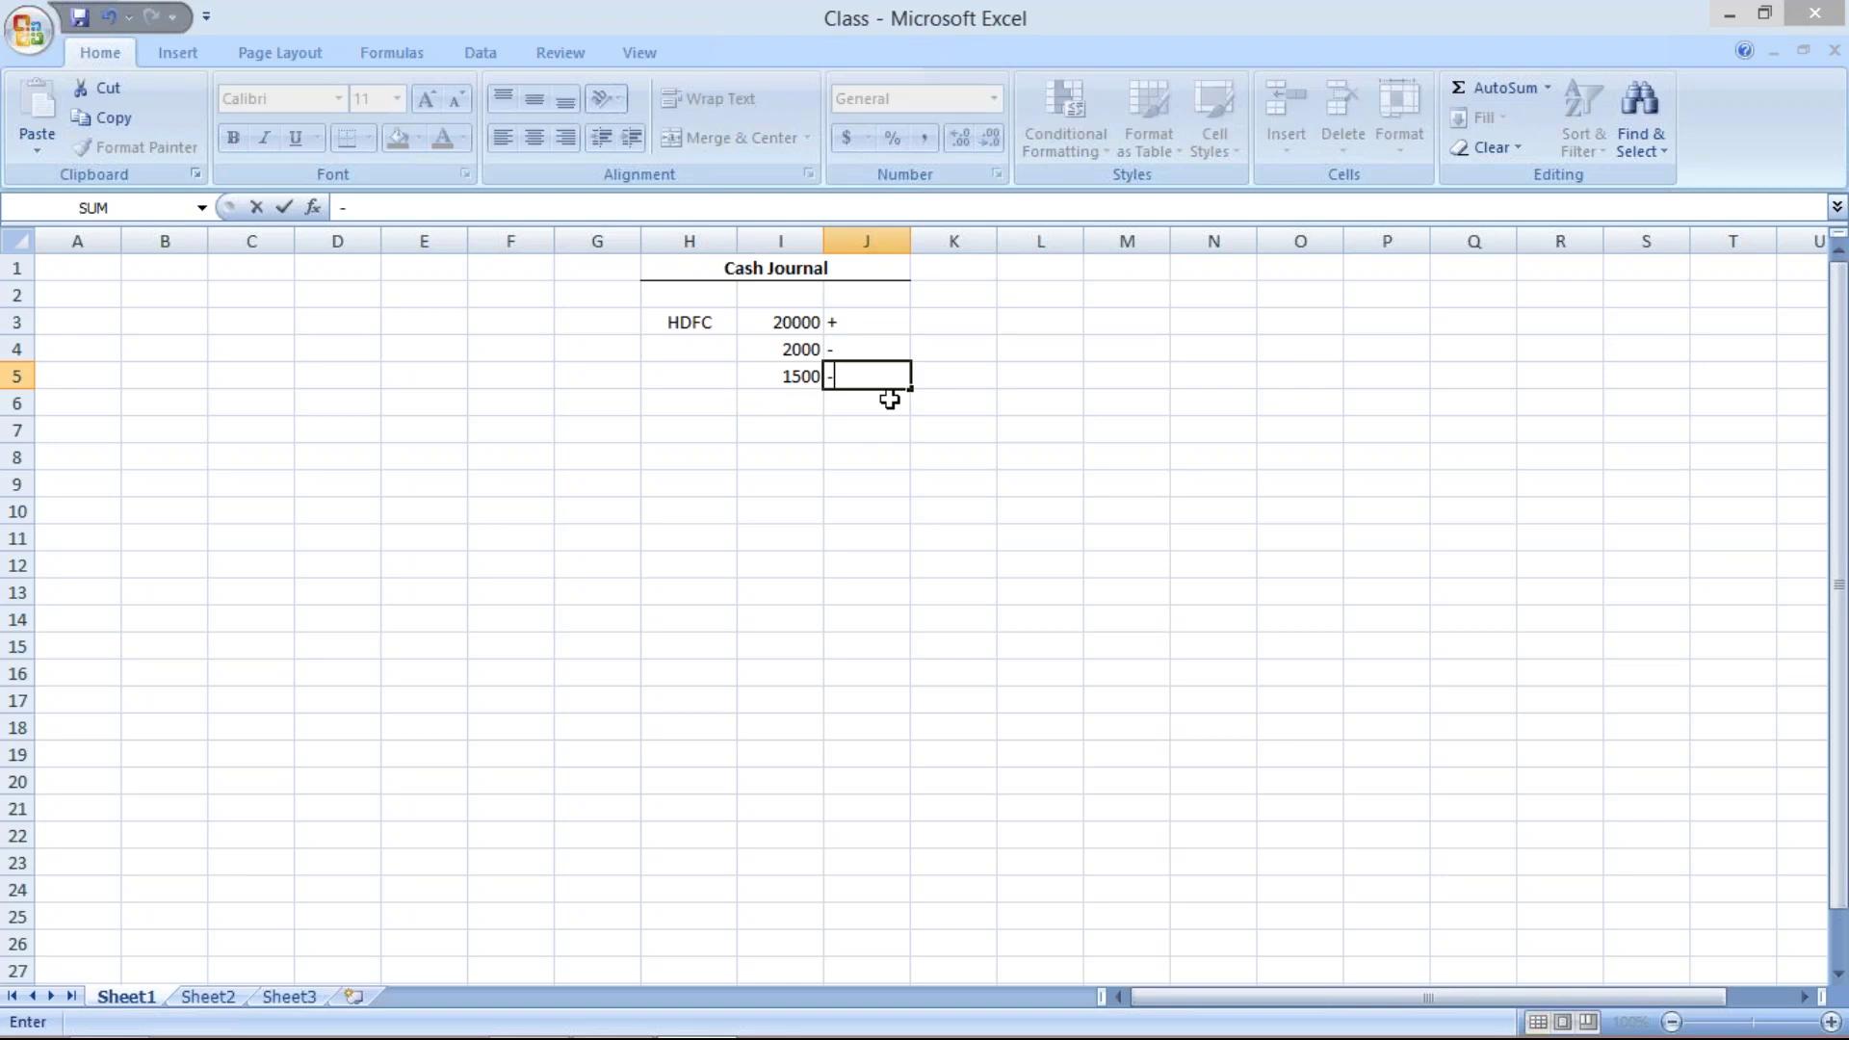
type("-")
left_click(994, 375)
key("Escape")
type("-")
key("Tab")
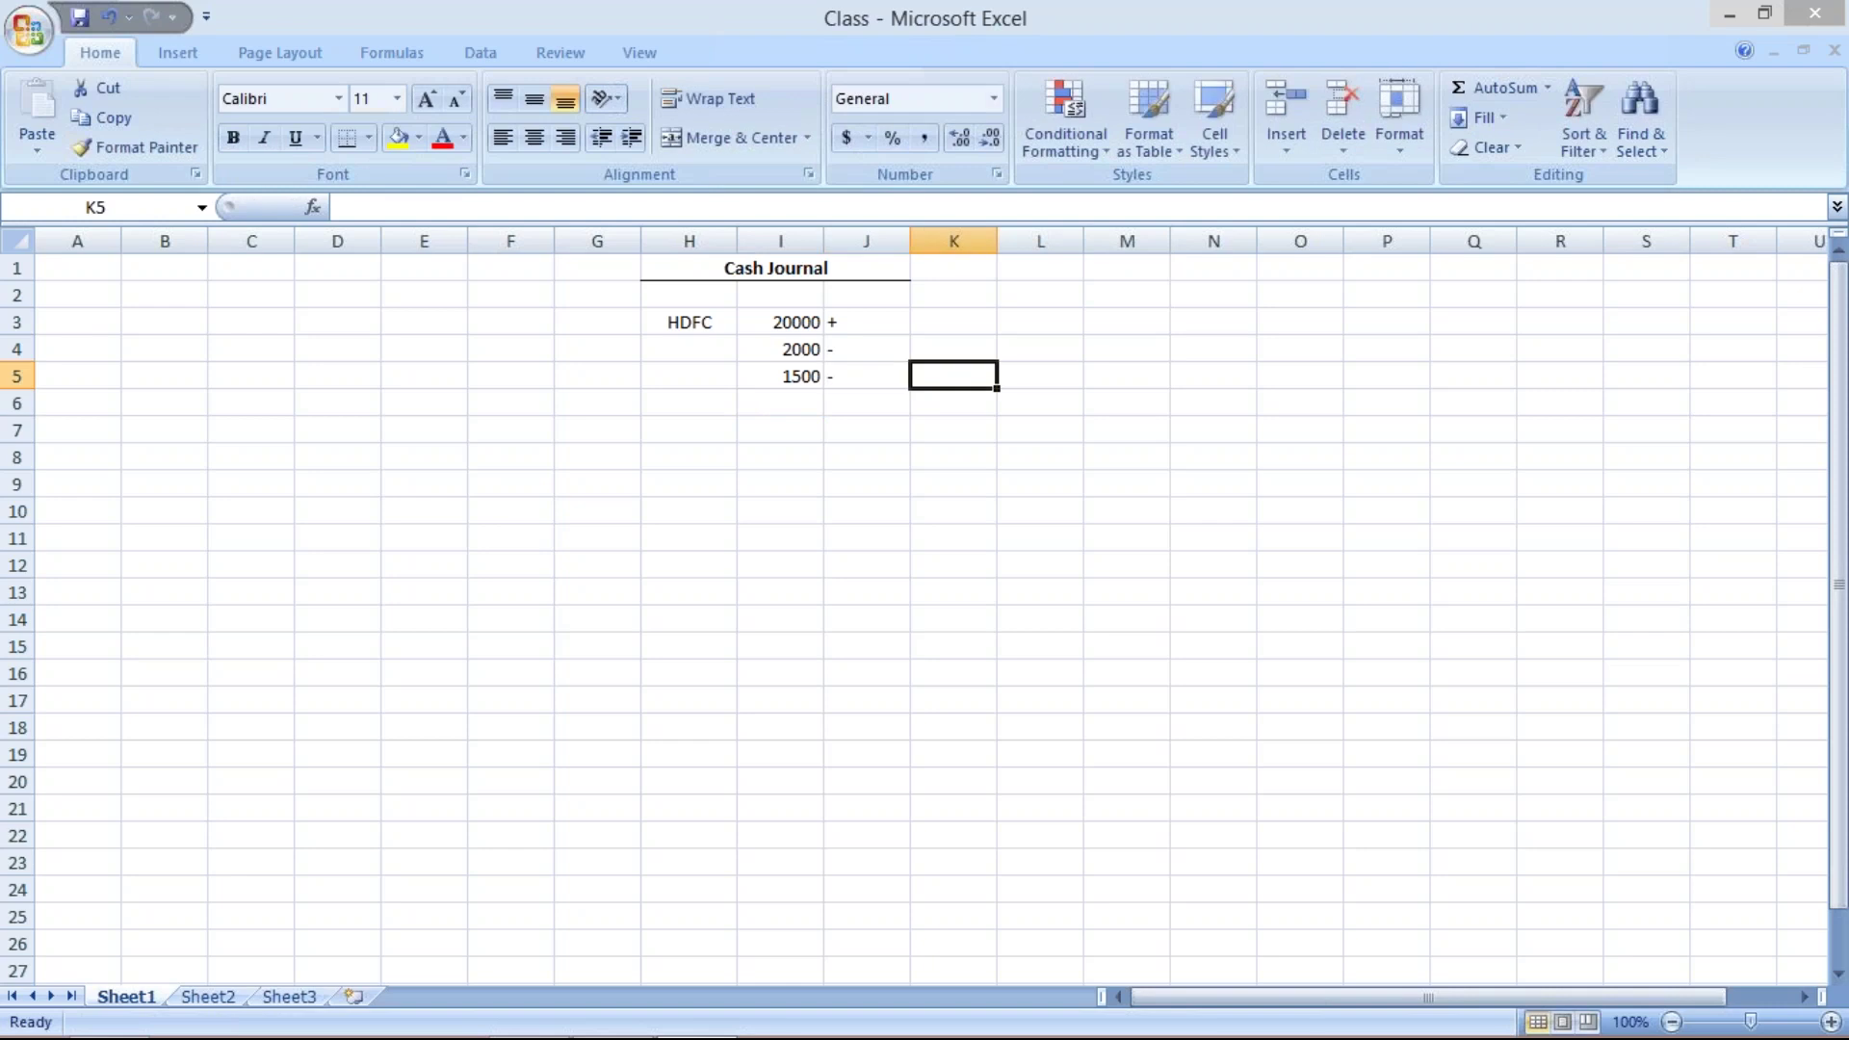
Enter 500 in I6 with a - sign in J6, and select the three deducted amounts followed by the HDFC amount
left_click(785, 411)
type("500")
key("Return")
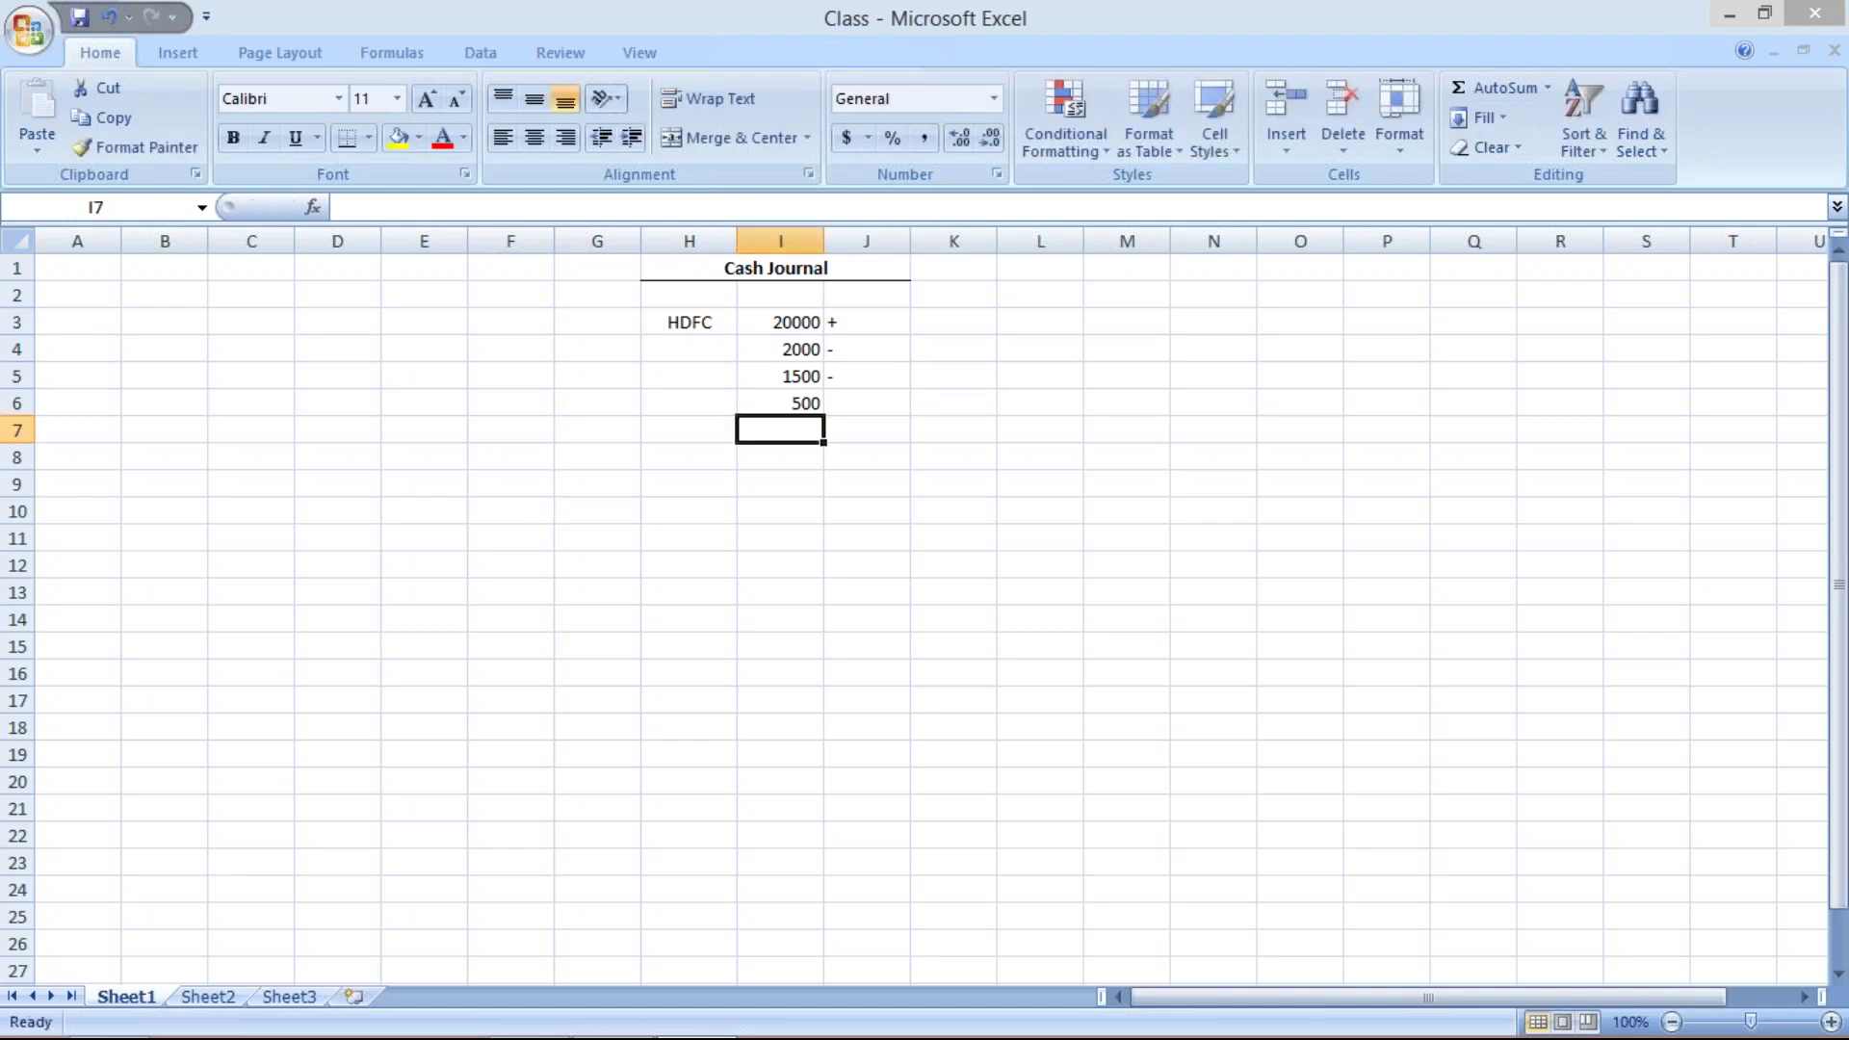
left_click(868, 400)
type("-")
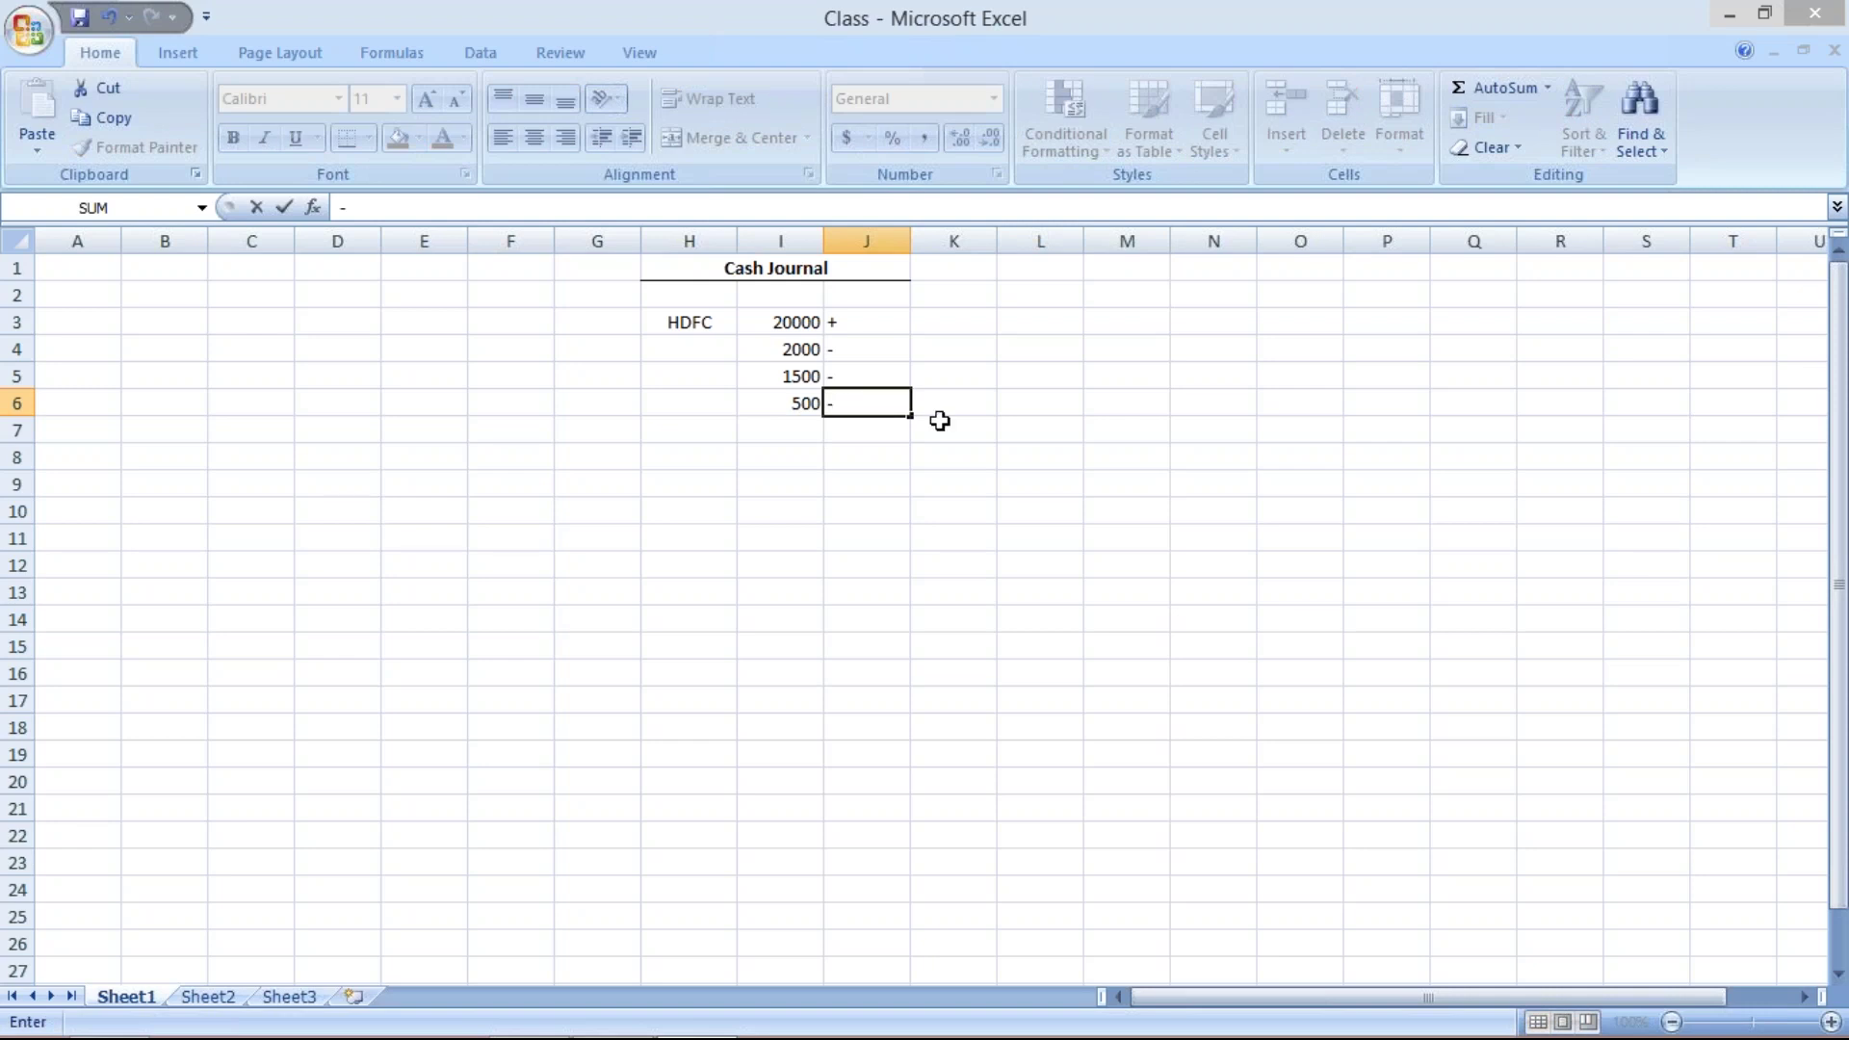
key("Tab")
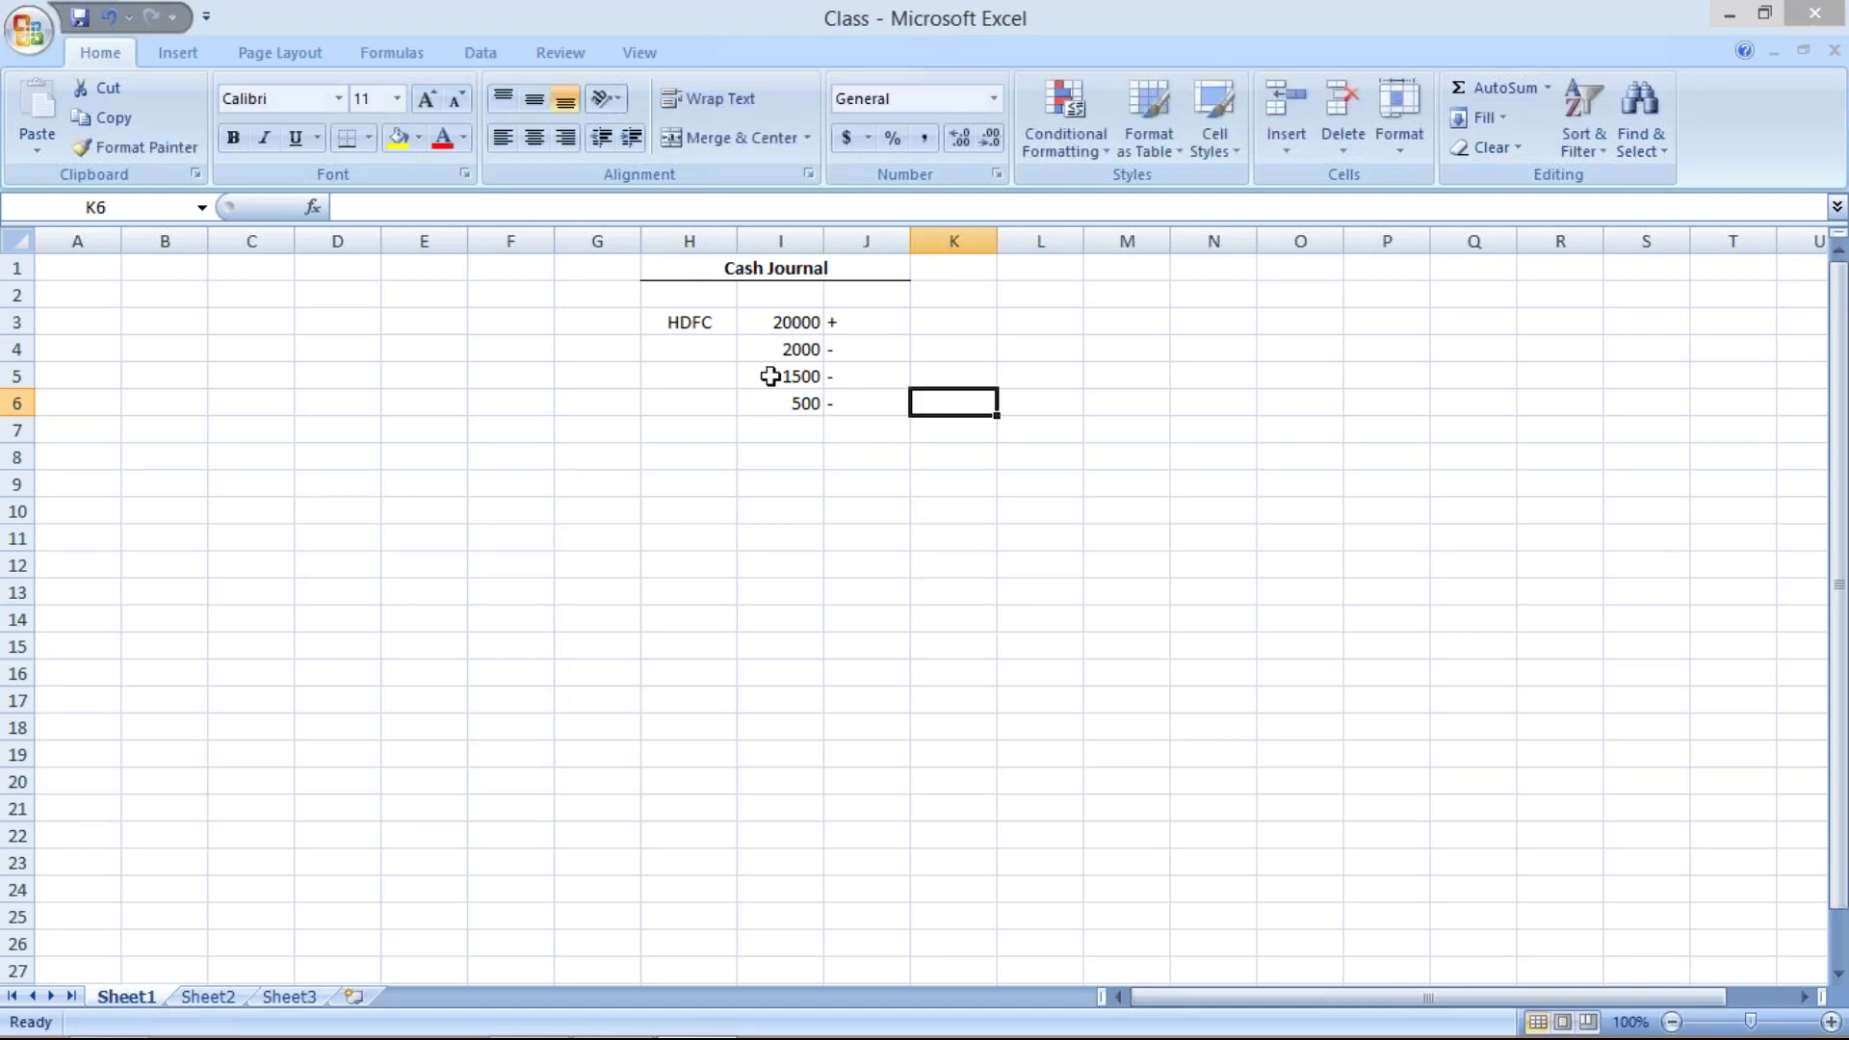
left_click_drag(788, 350, 791, 401)
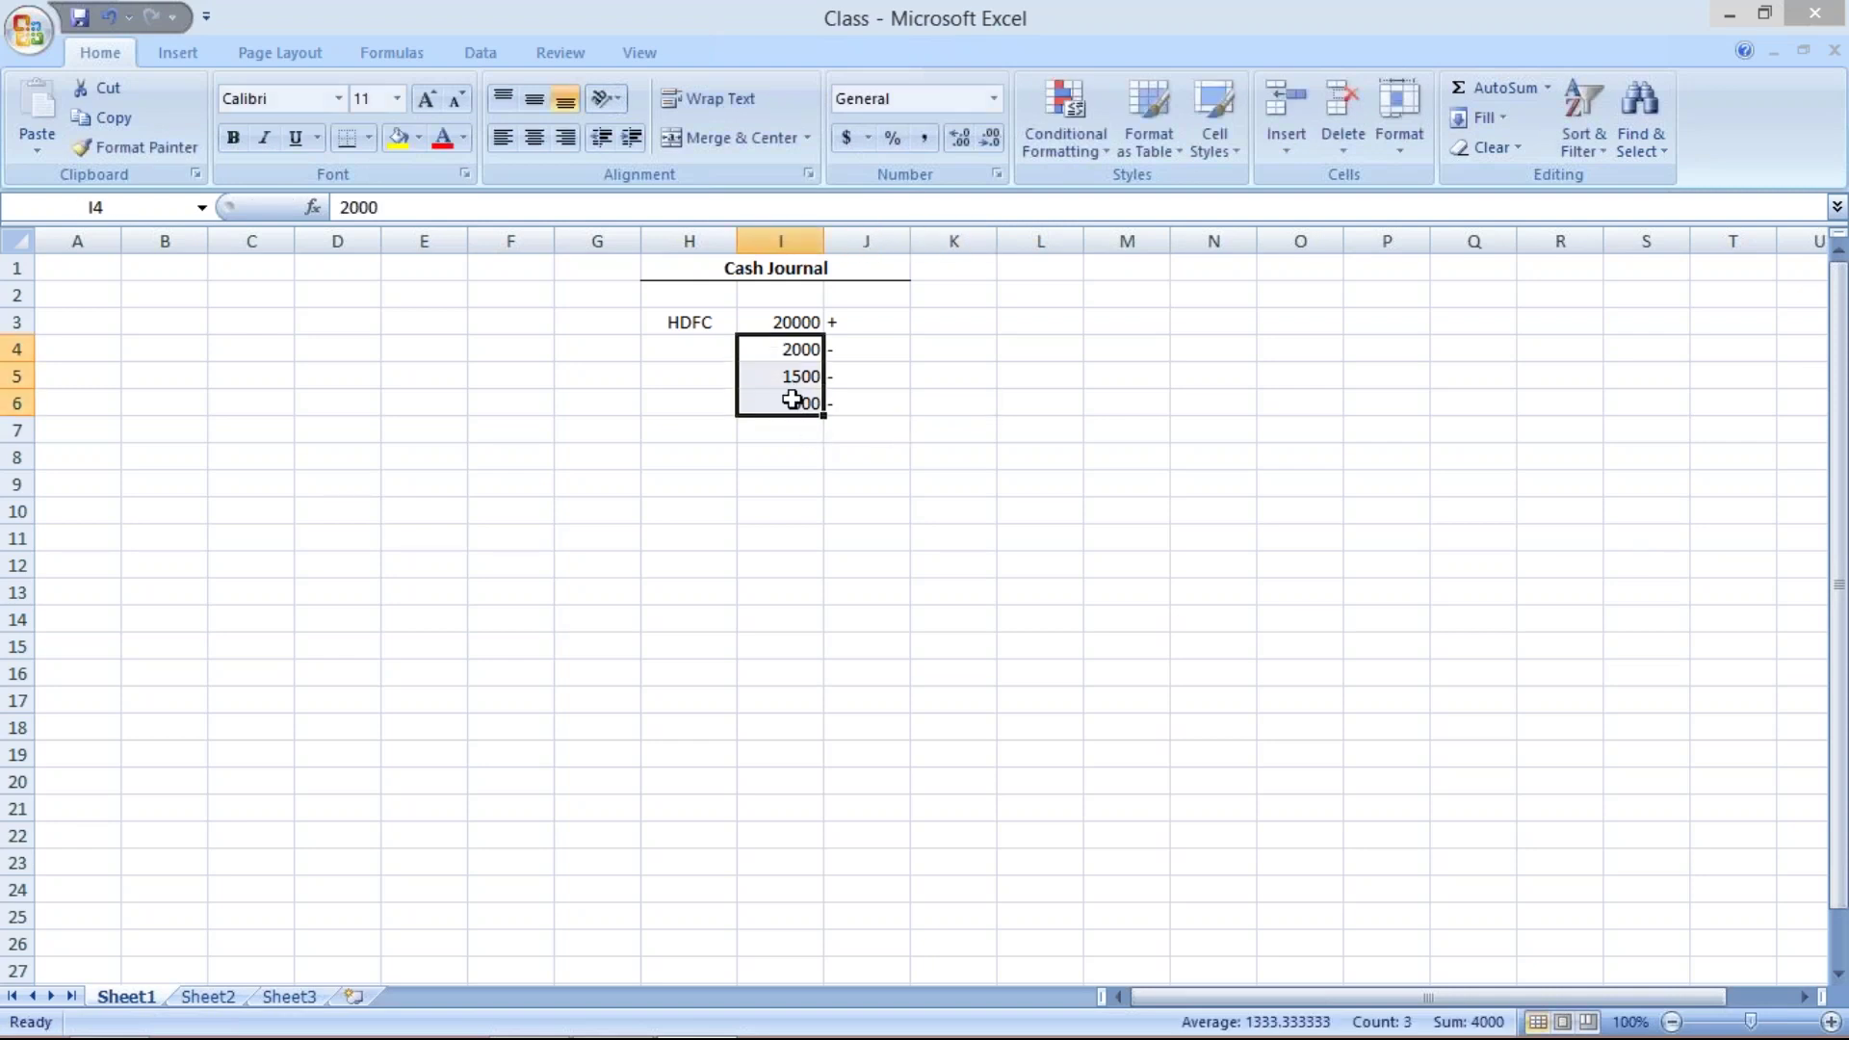
left_click(783, 318)
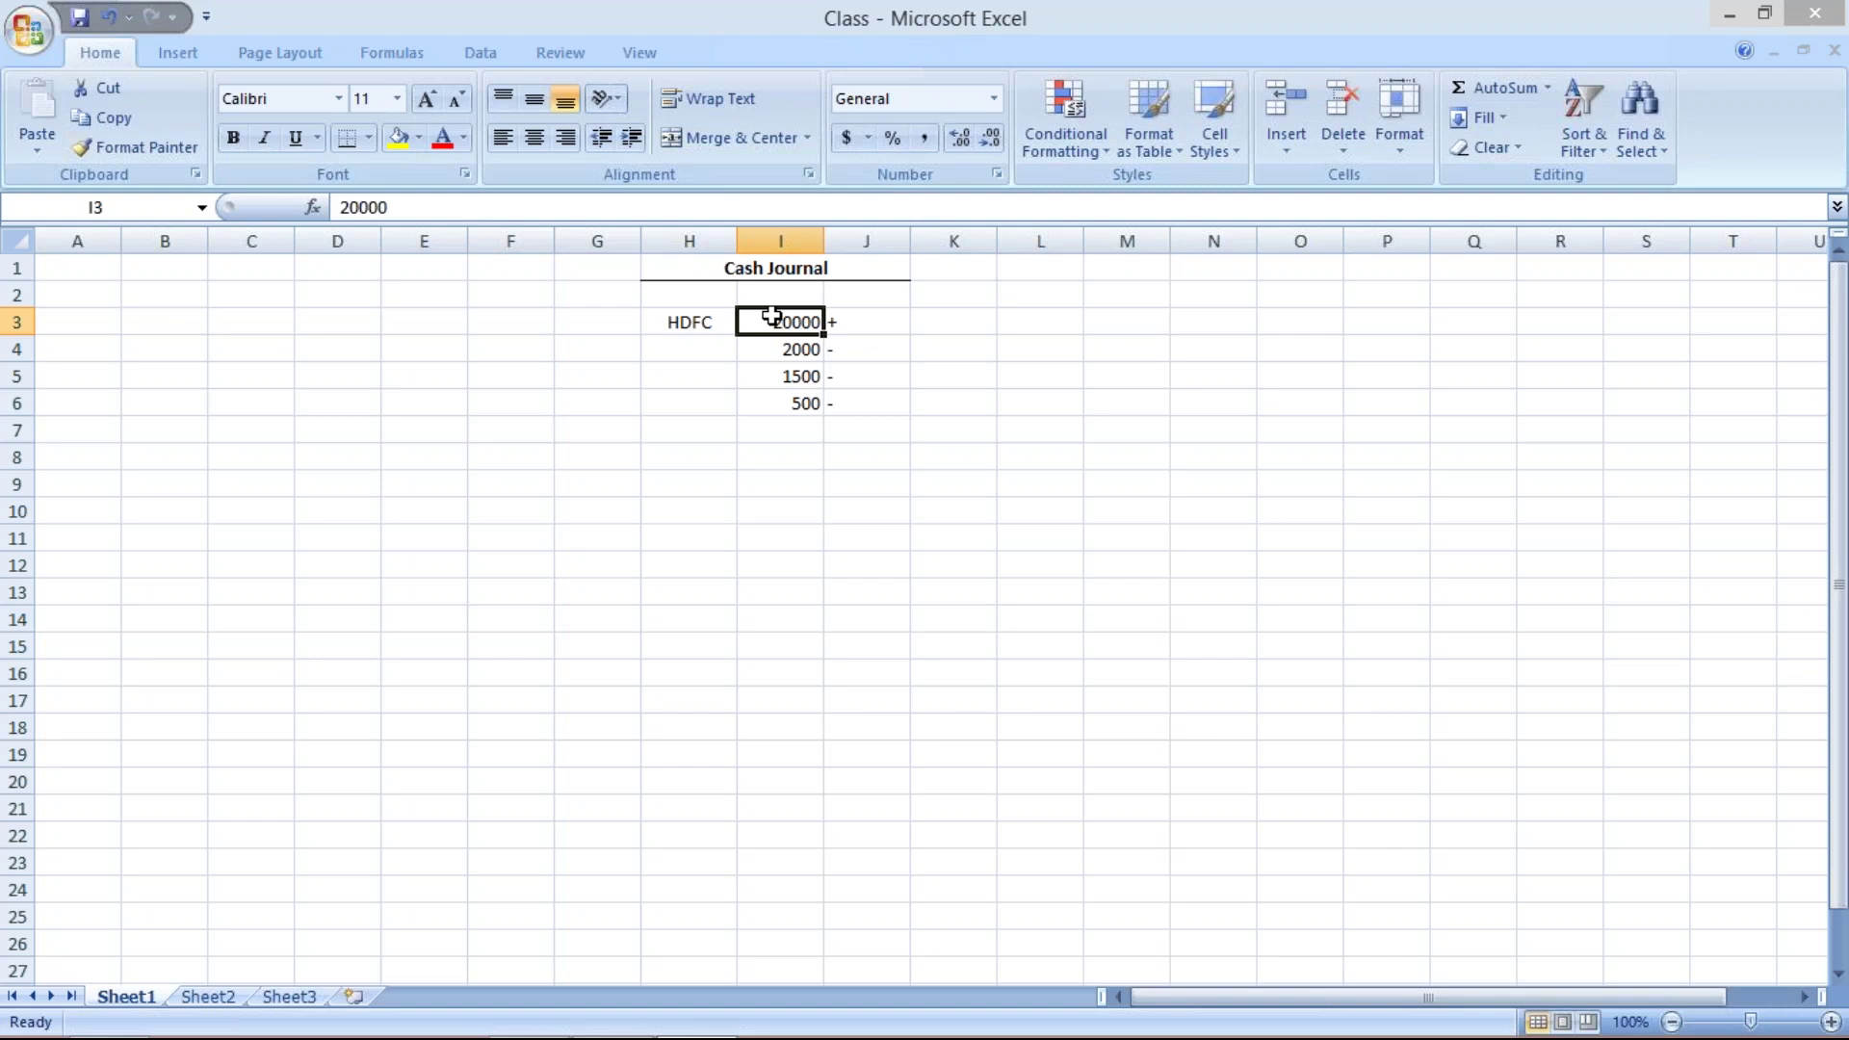
Switch to the Cash Journal presentation in PowerPoint and show slide 2 with the configuration steps
mouse_move(671, 1018)
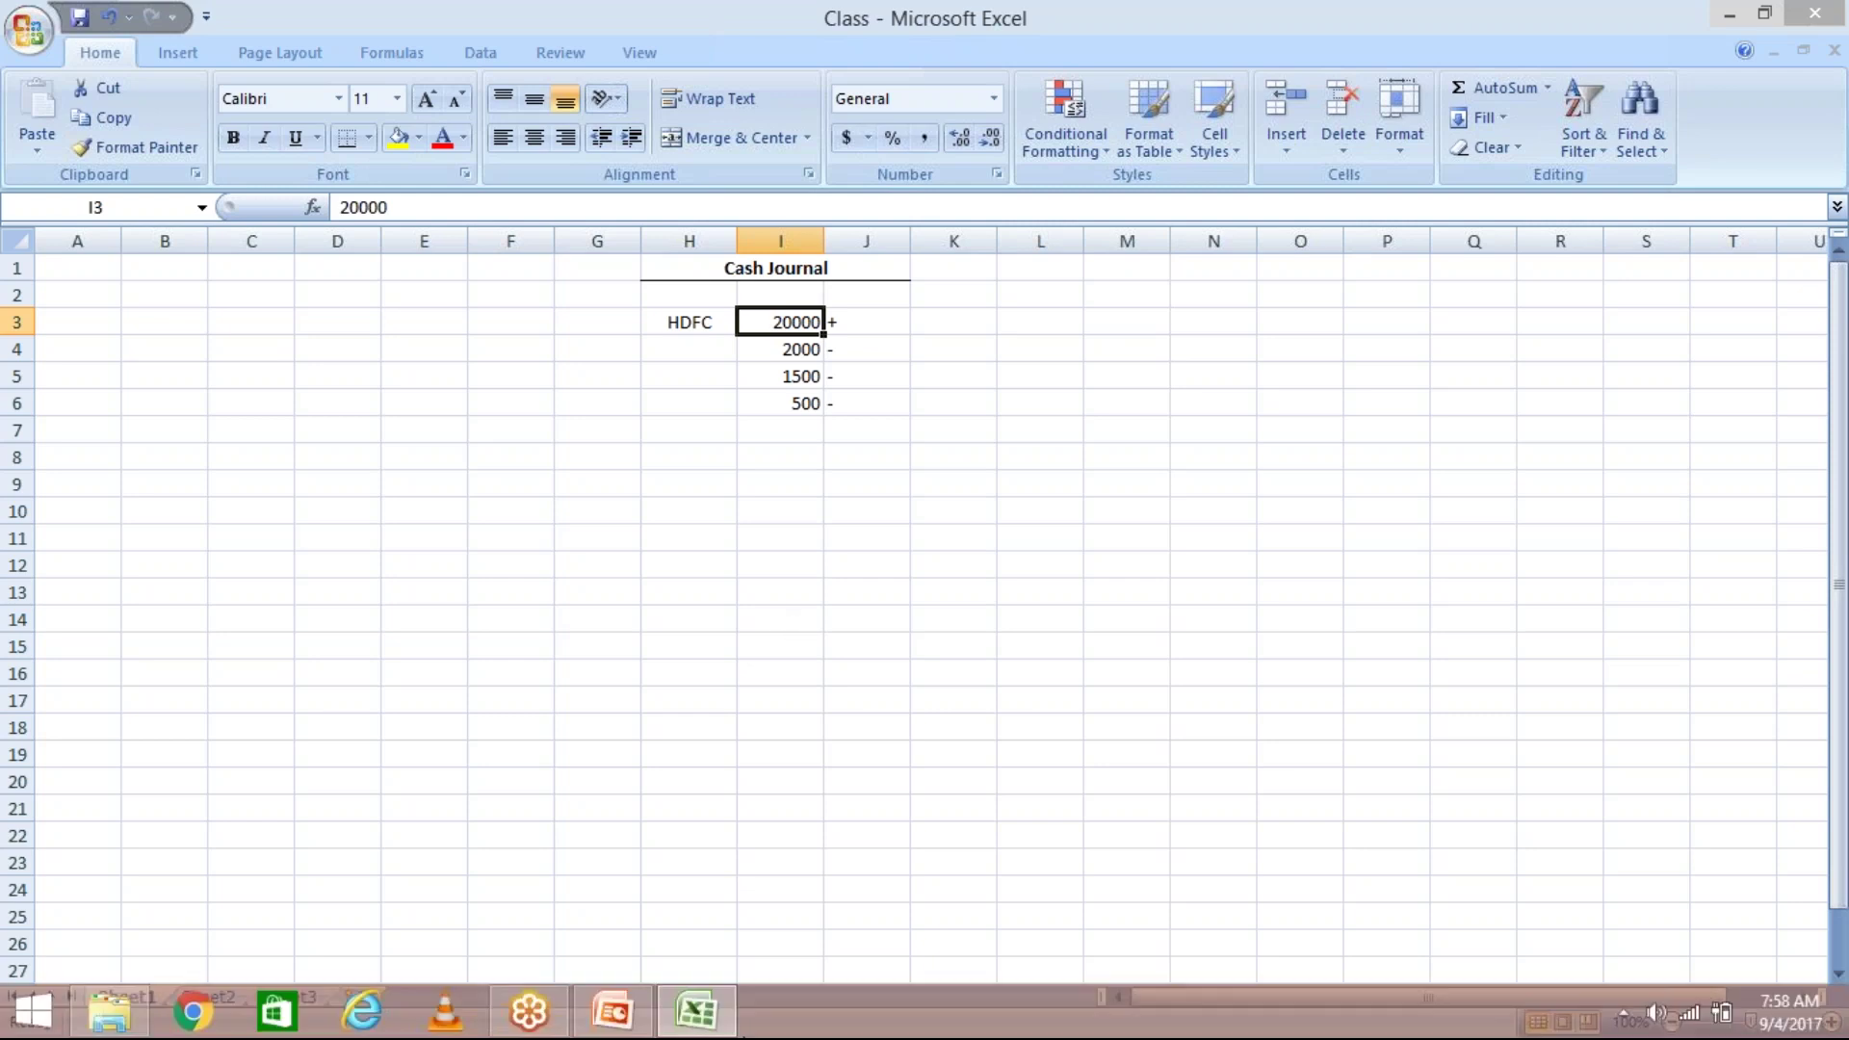
left_click(613, 1011)
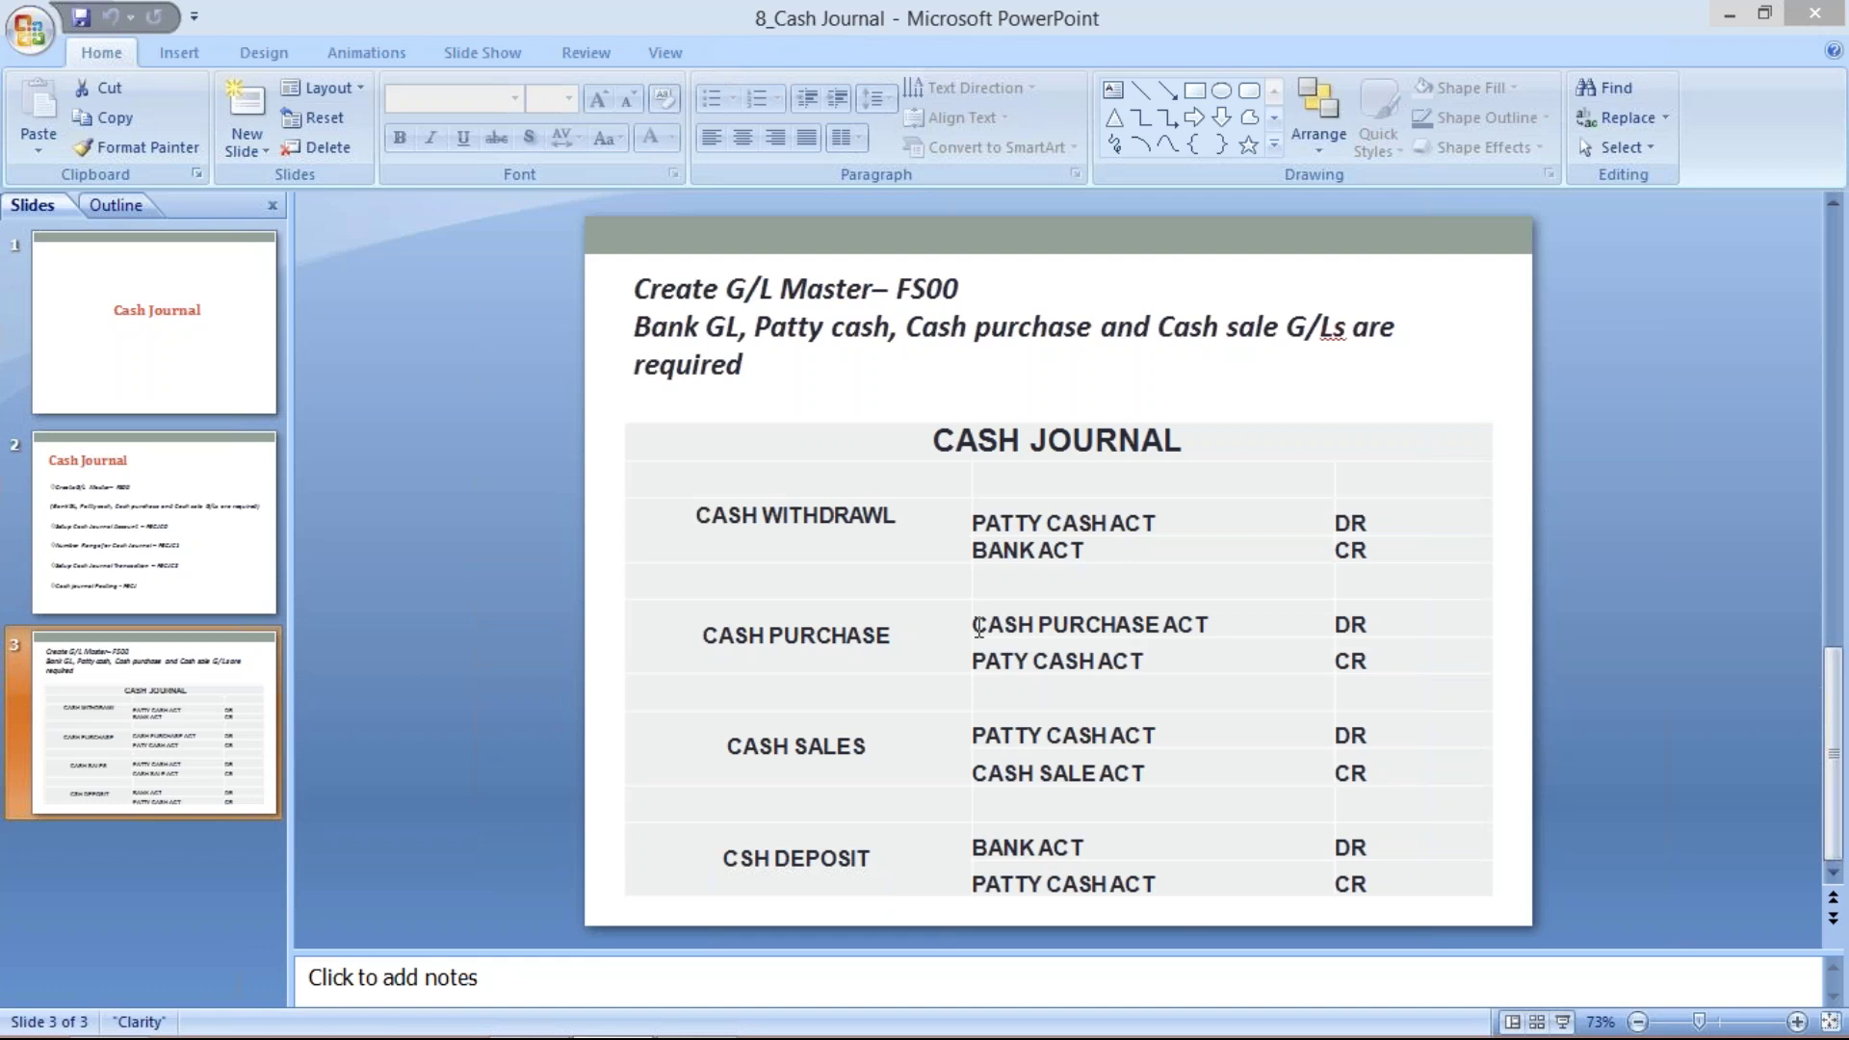
left_click(157, 587)
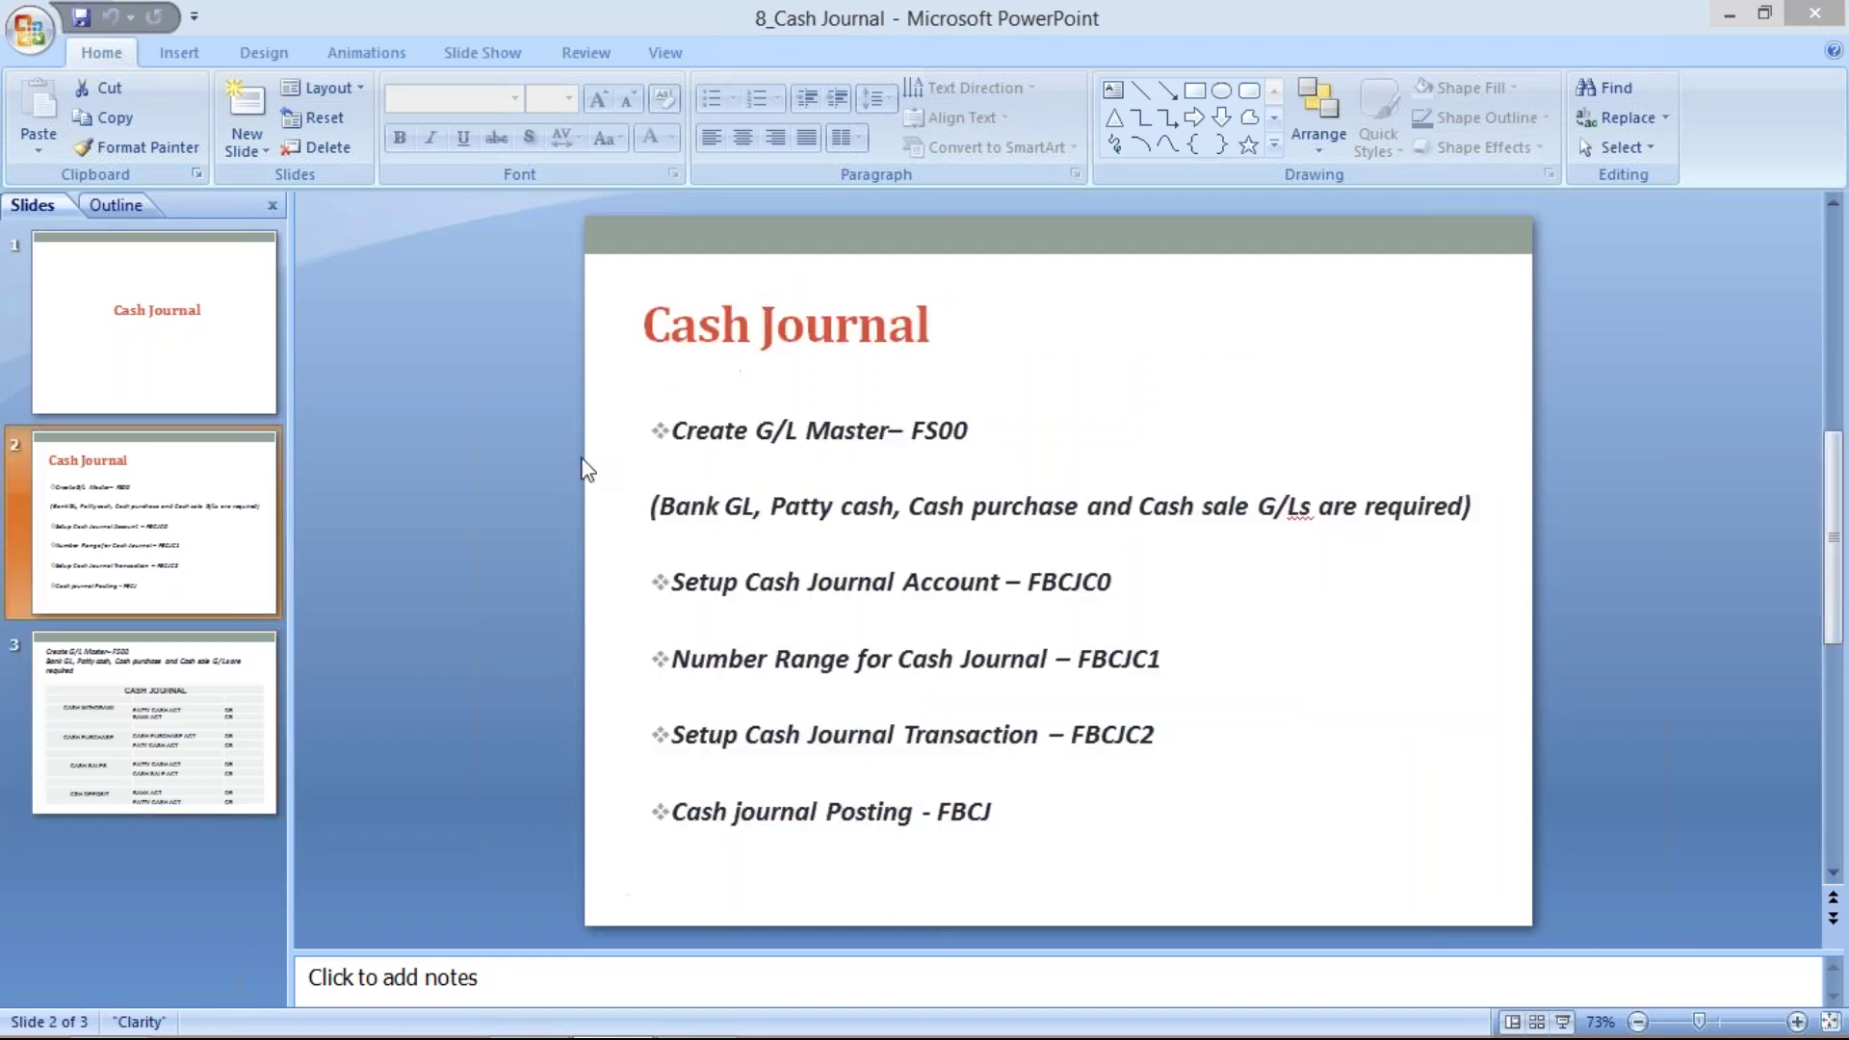
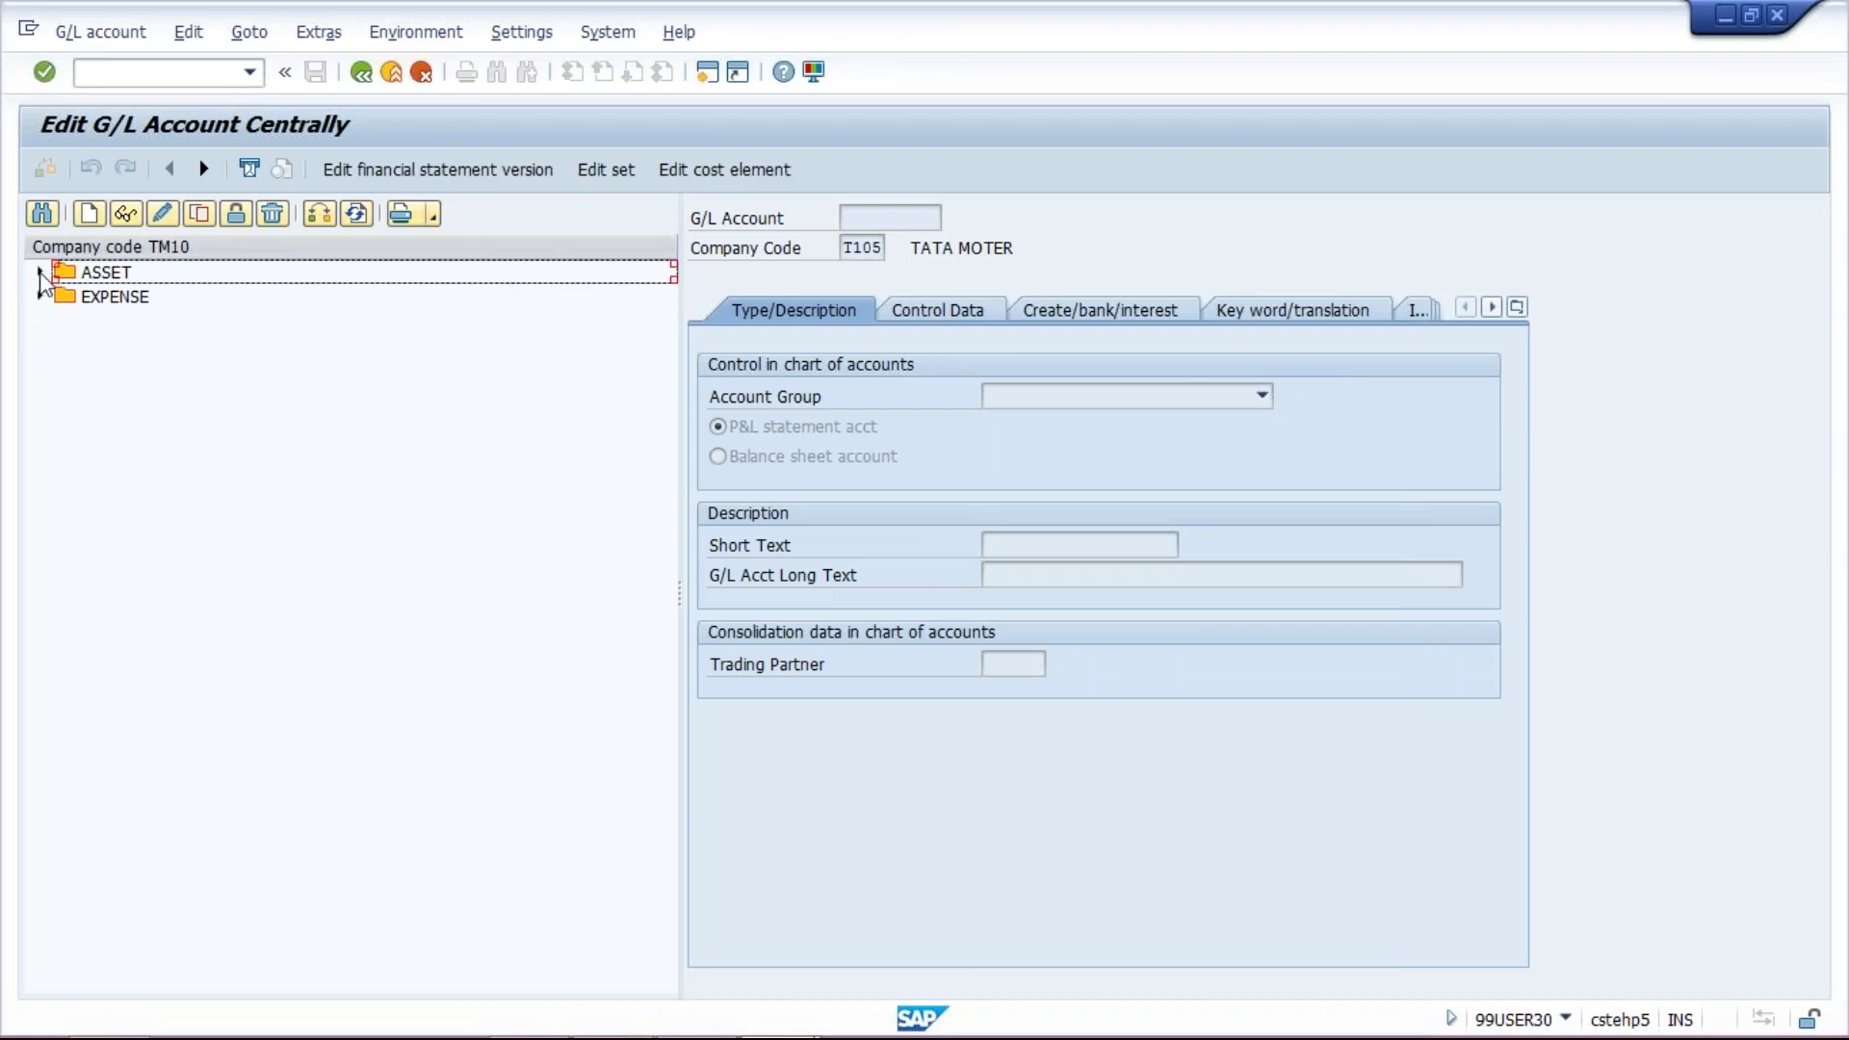
Select account 1000 HDFC BANK ACT. under ASSET in SAP, check the required G/Ls on slide 2 in PowerPoint, and return to SAP
left_click(40, 274)
left_click(190, 303)
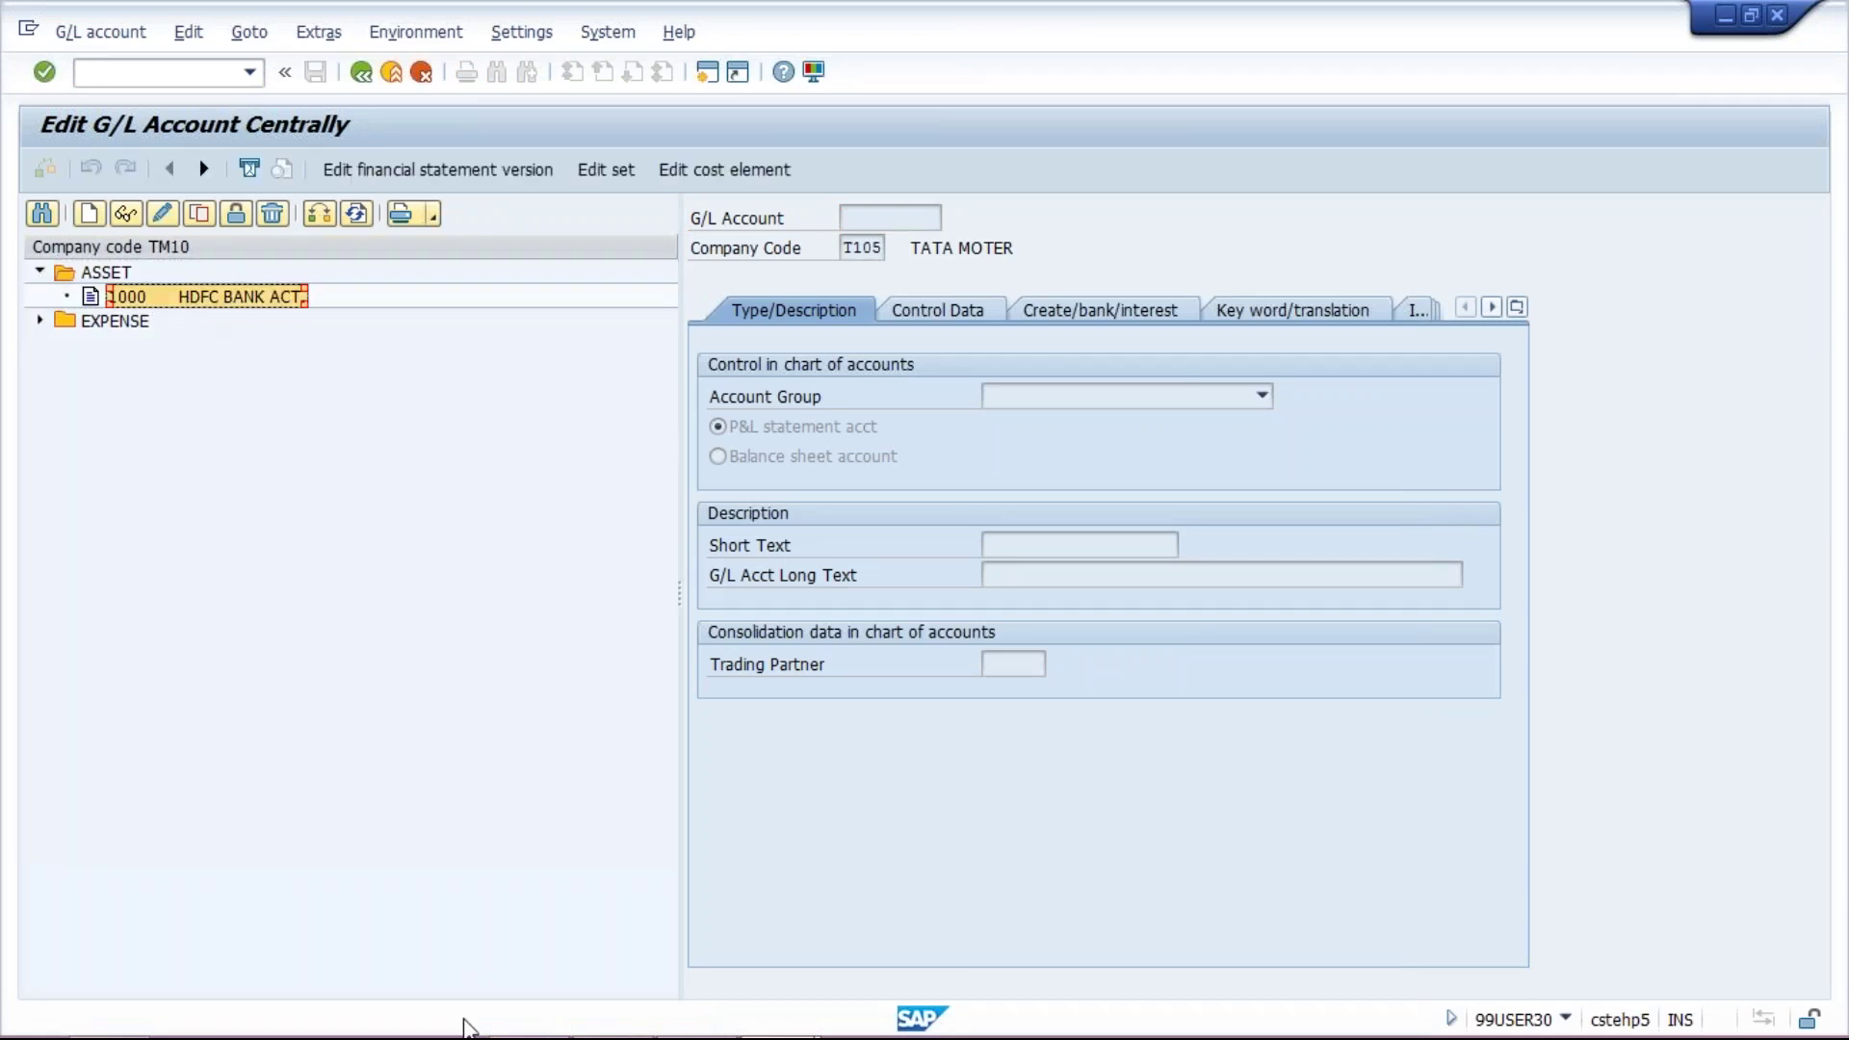
mouse_move(473, 1038)
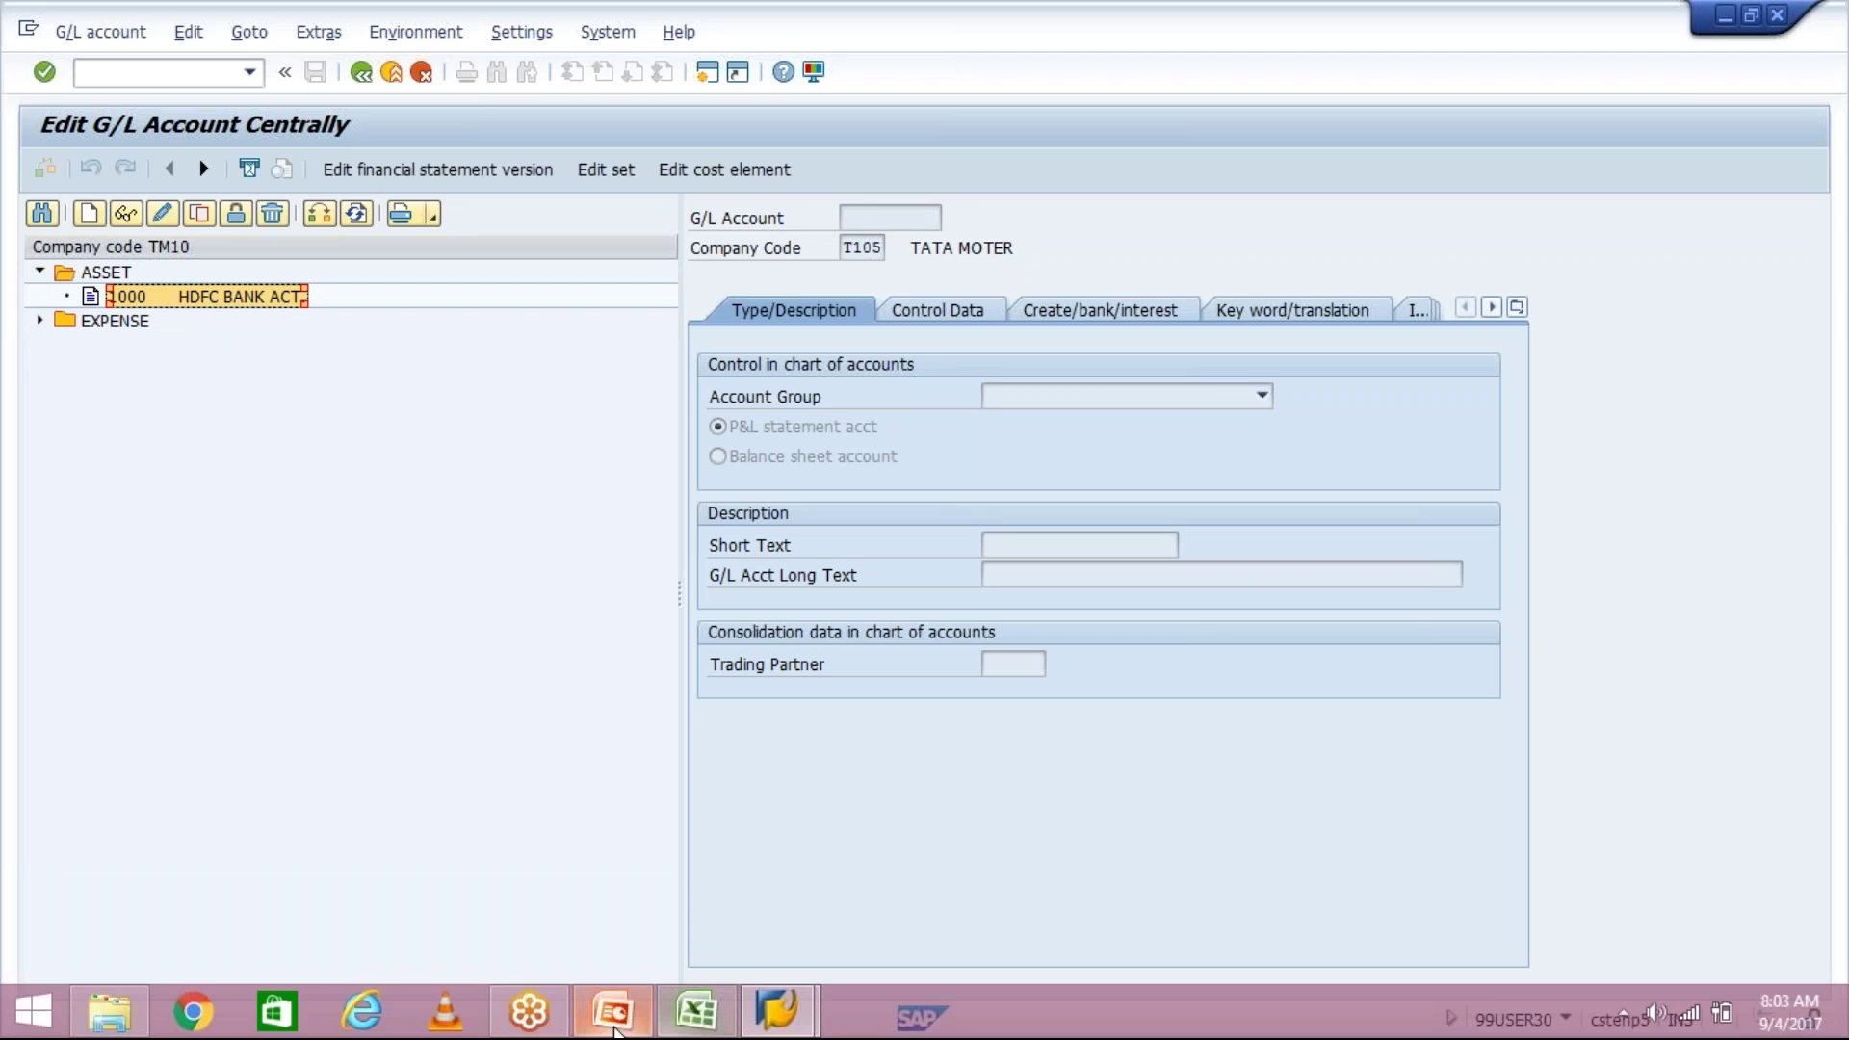
left_click(613, 1026)
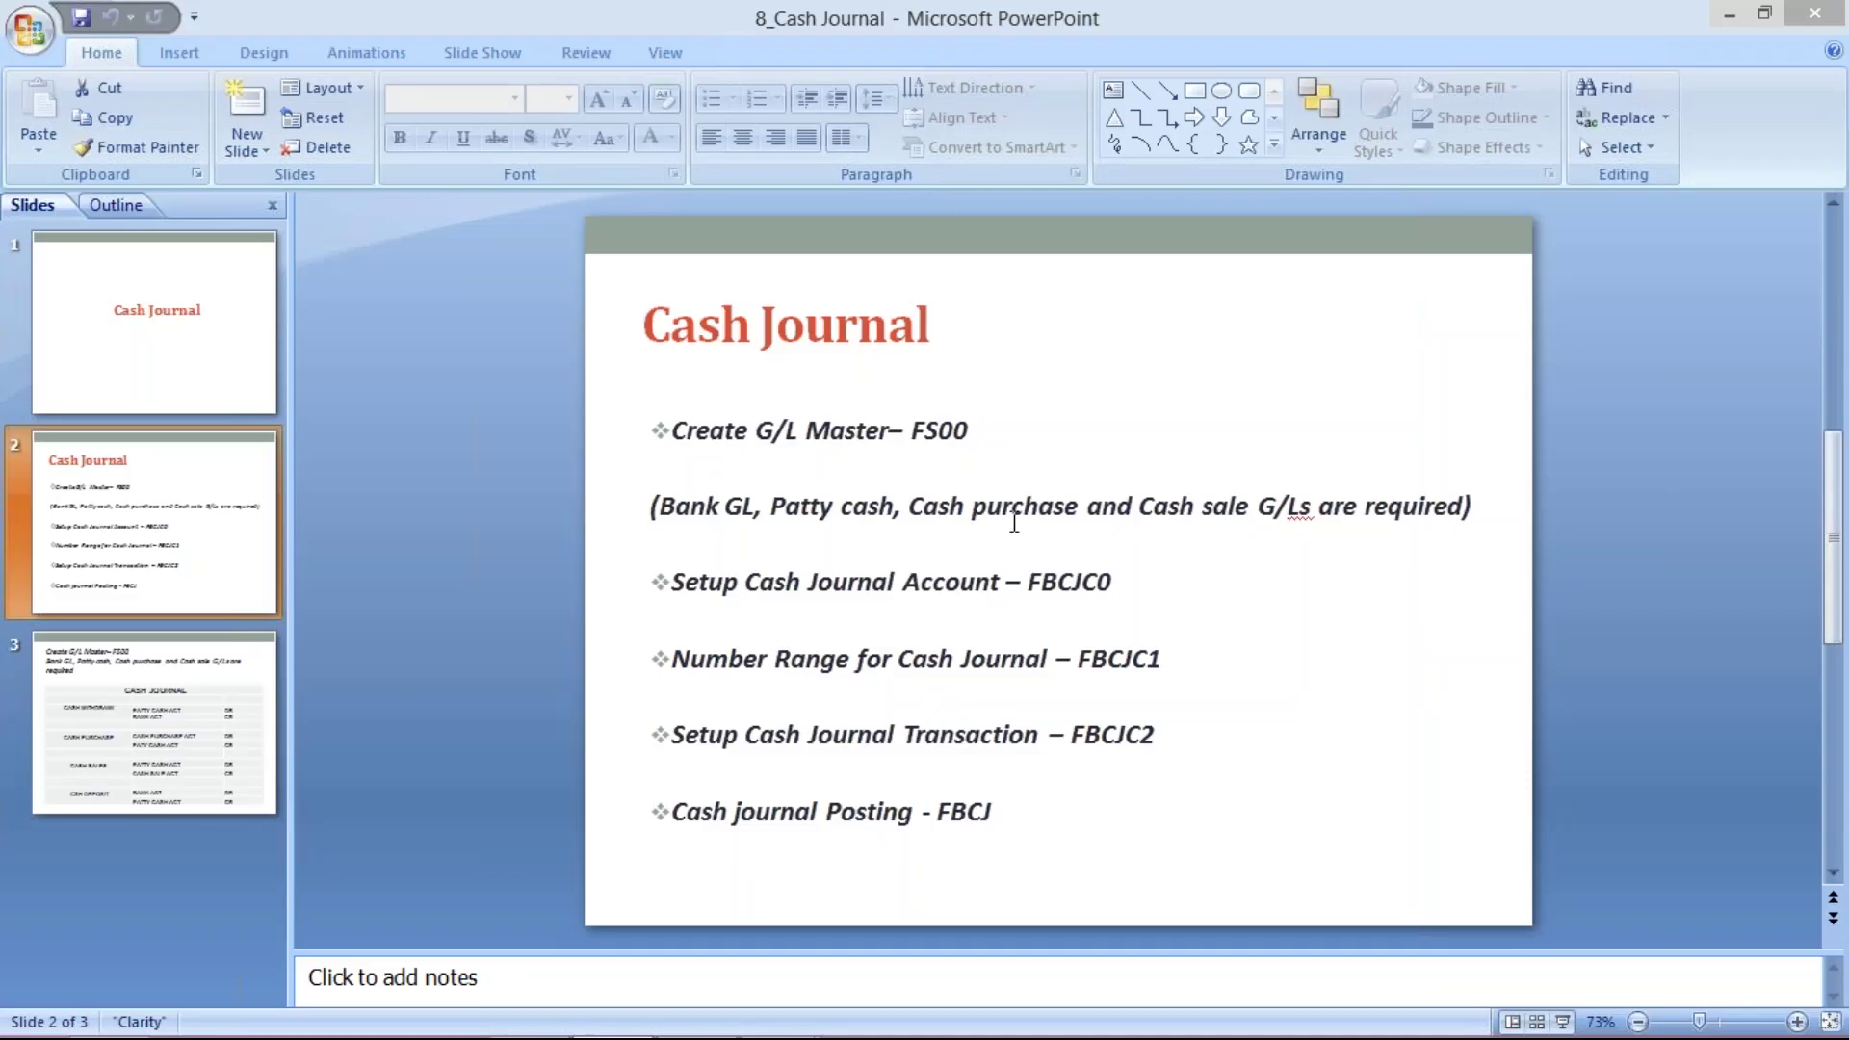
mouse_move(828, 1035)
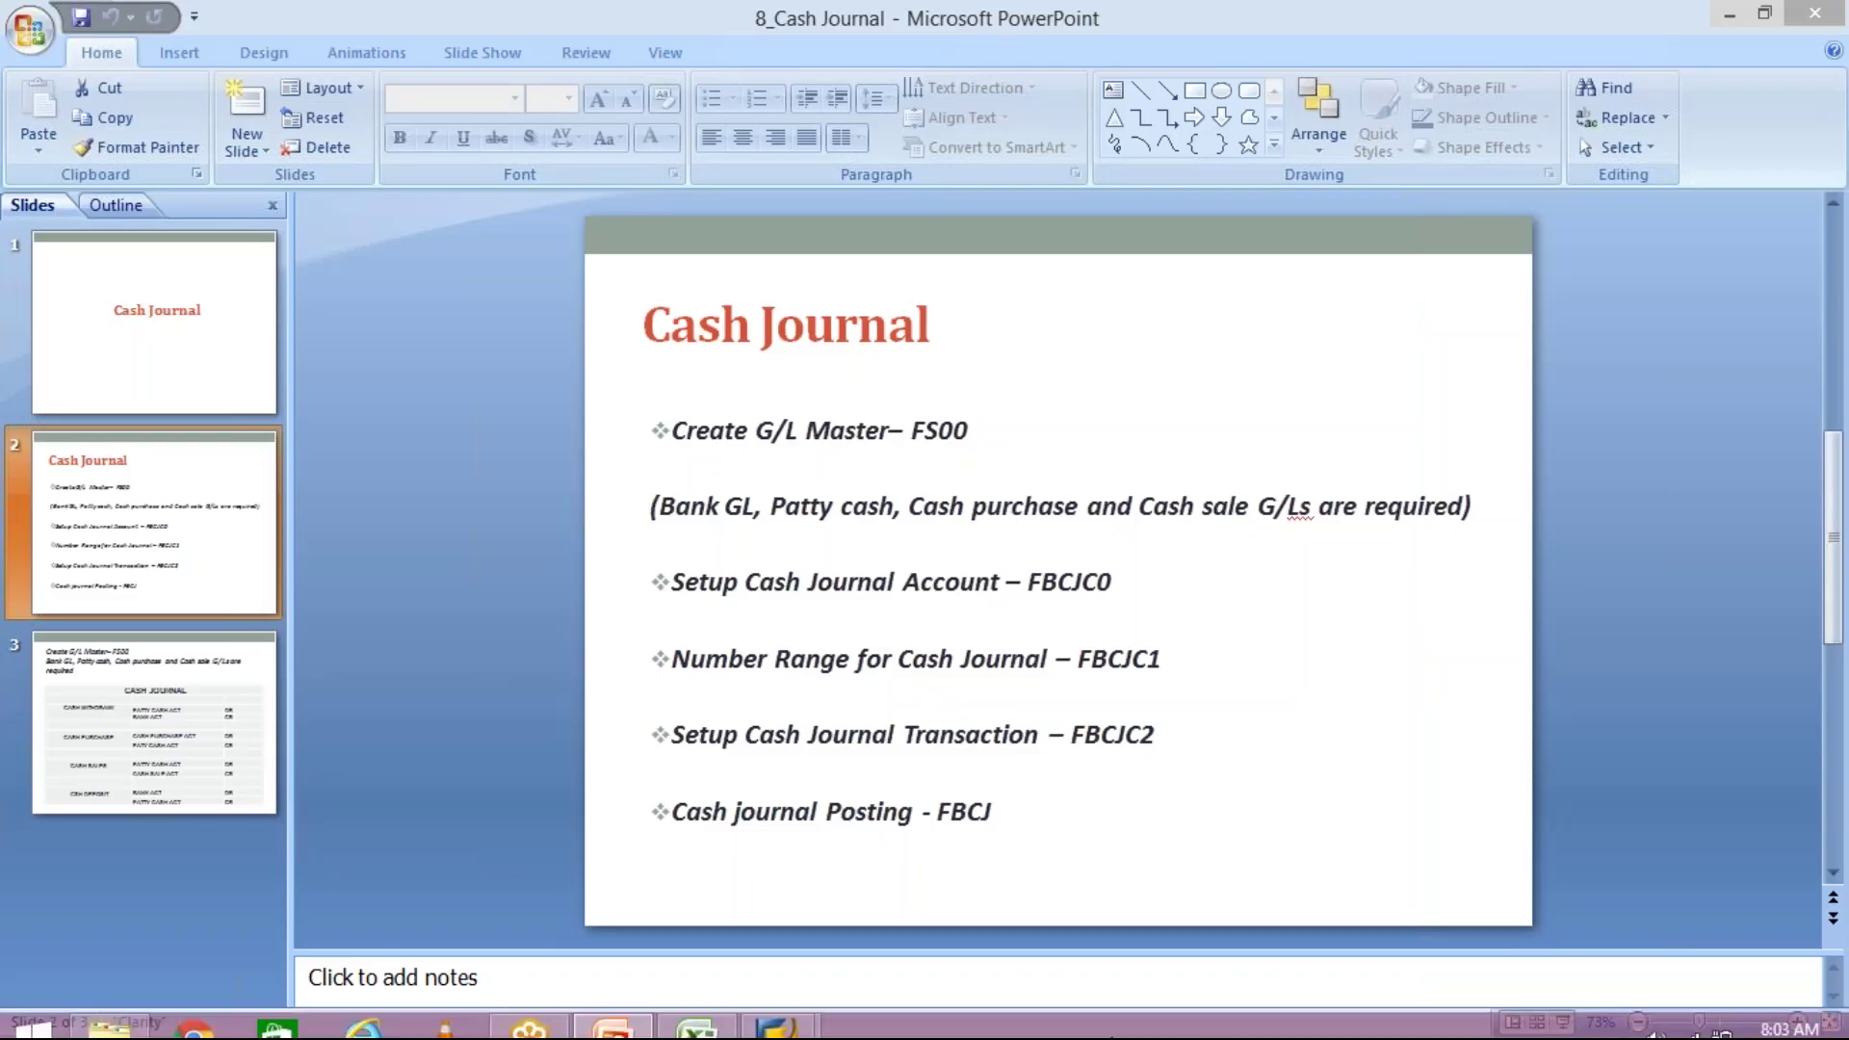
mouse_move(778, 1011)
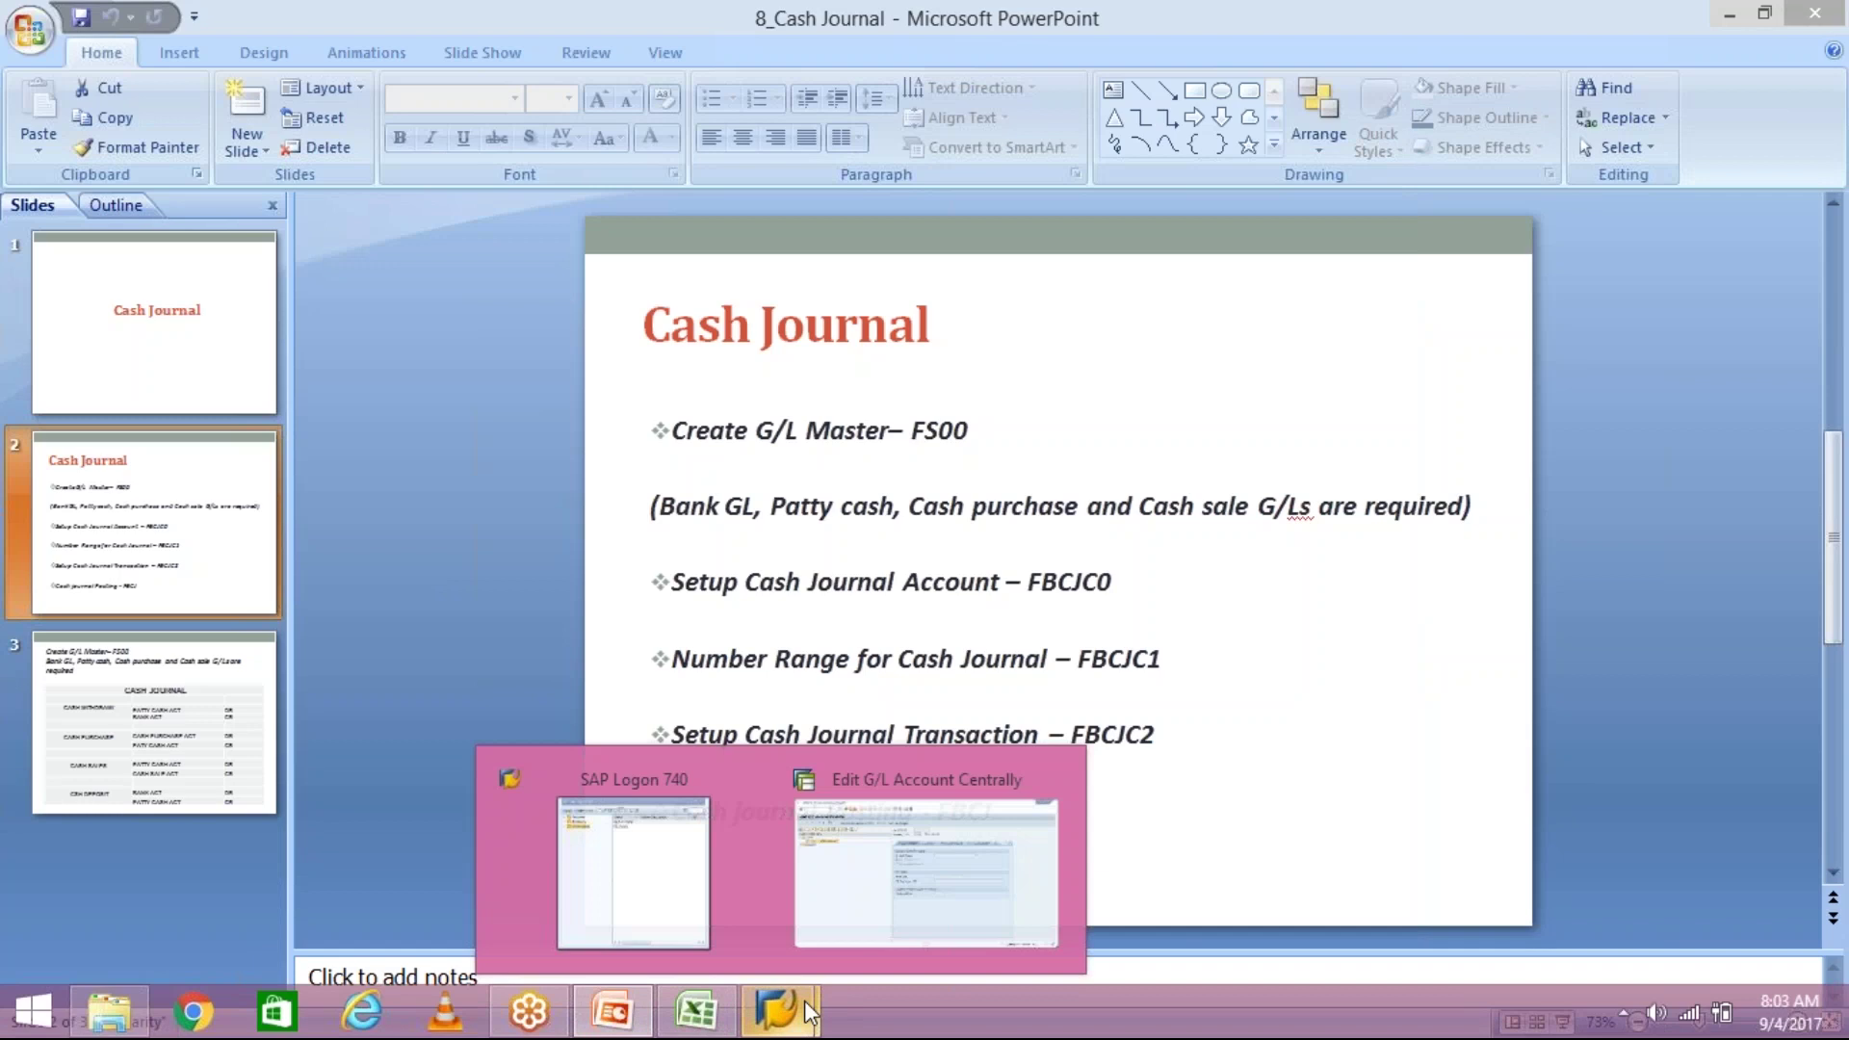
left_click(897, 930)
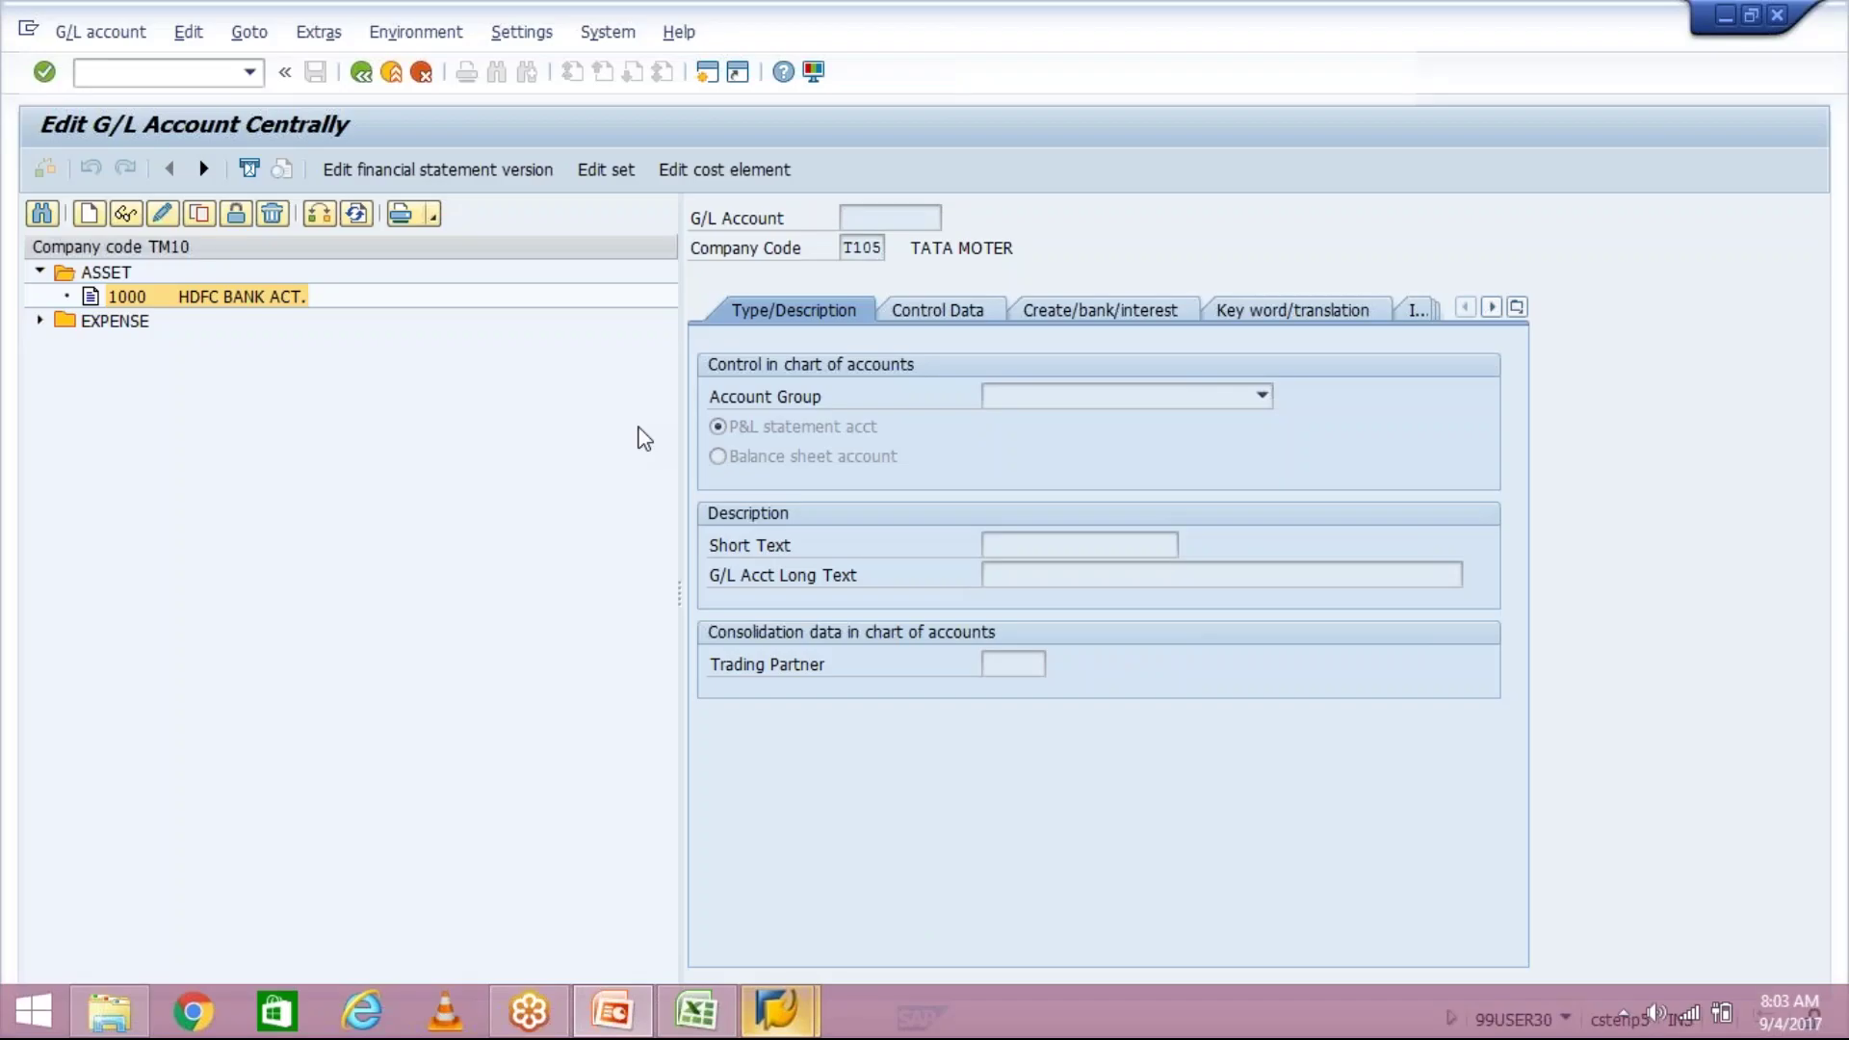
Copy G/L account 1000 as new G/L account 1001 in company code TM10
left_click(199, 214)
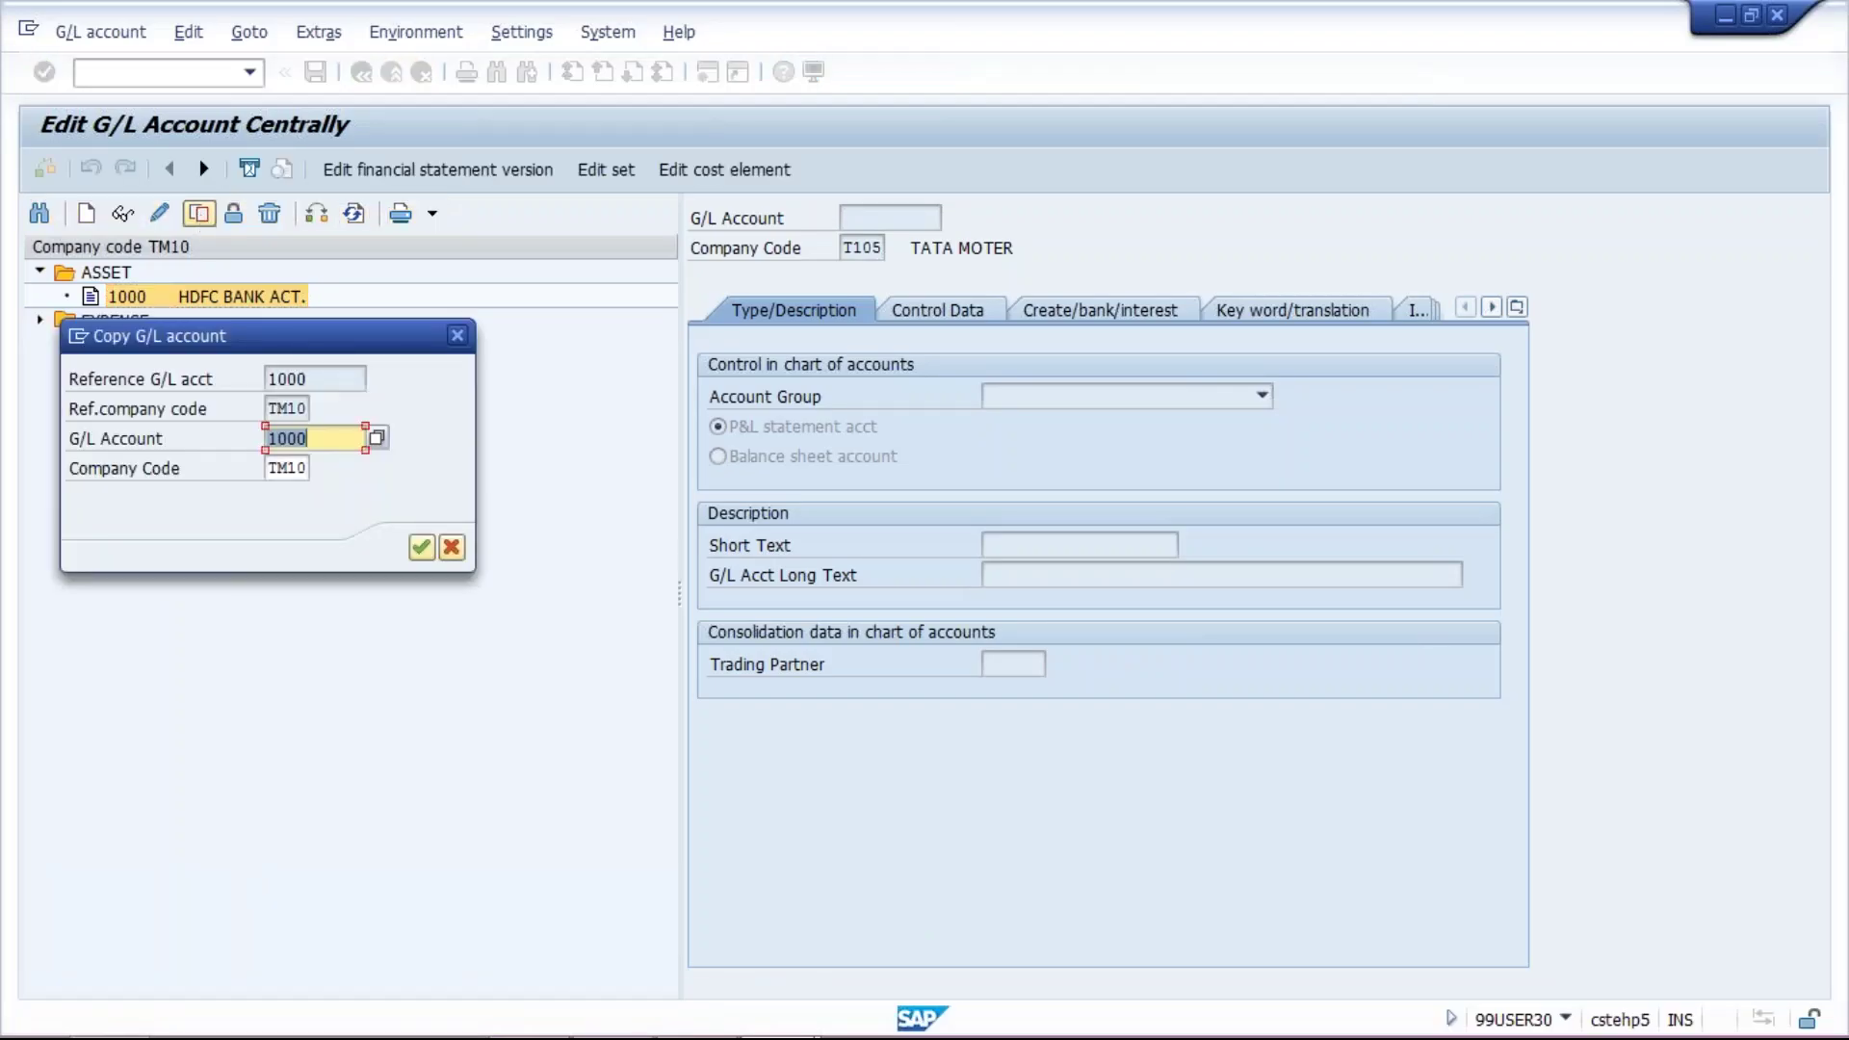
left_click(468, 504)
key("BackSpace")
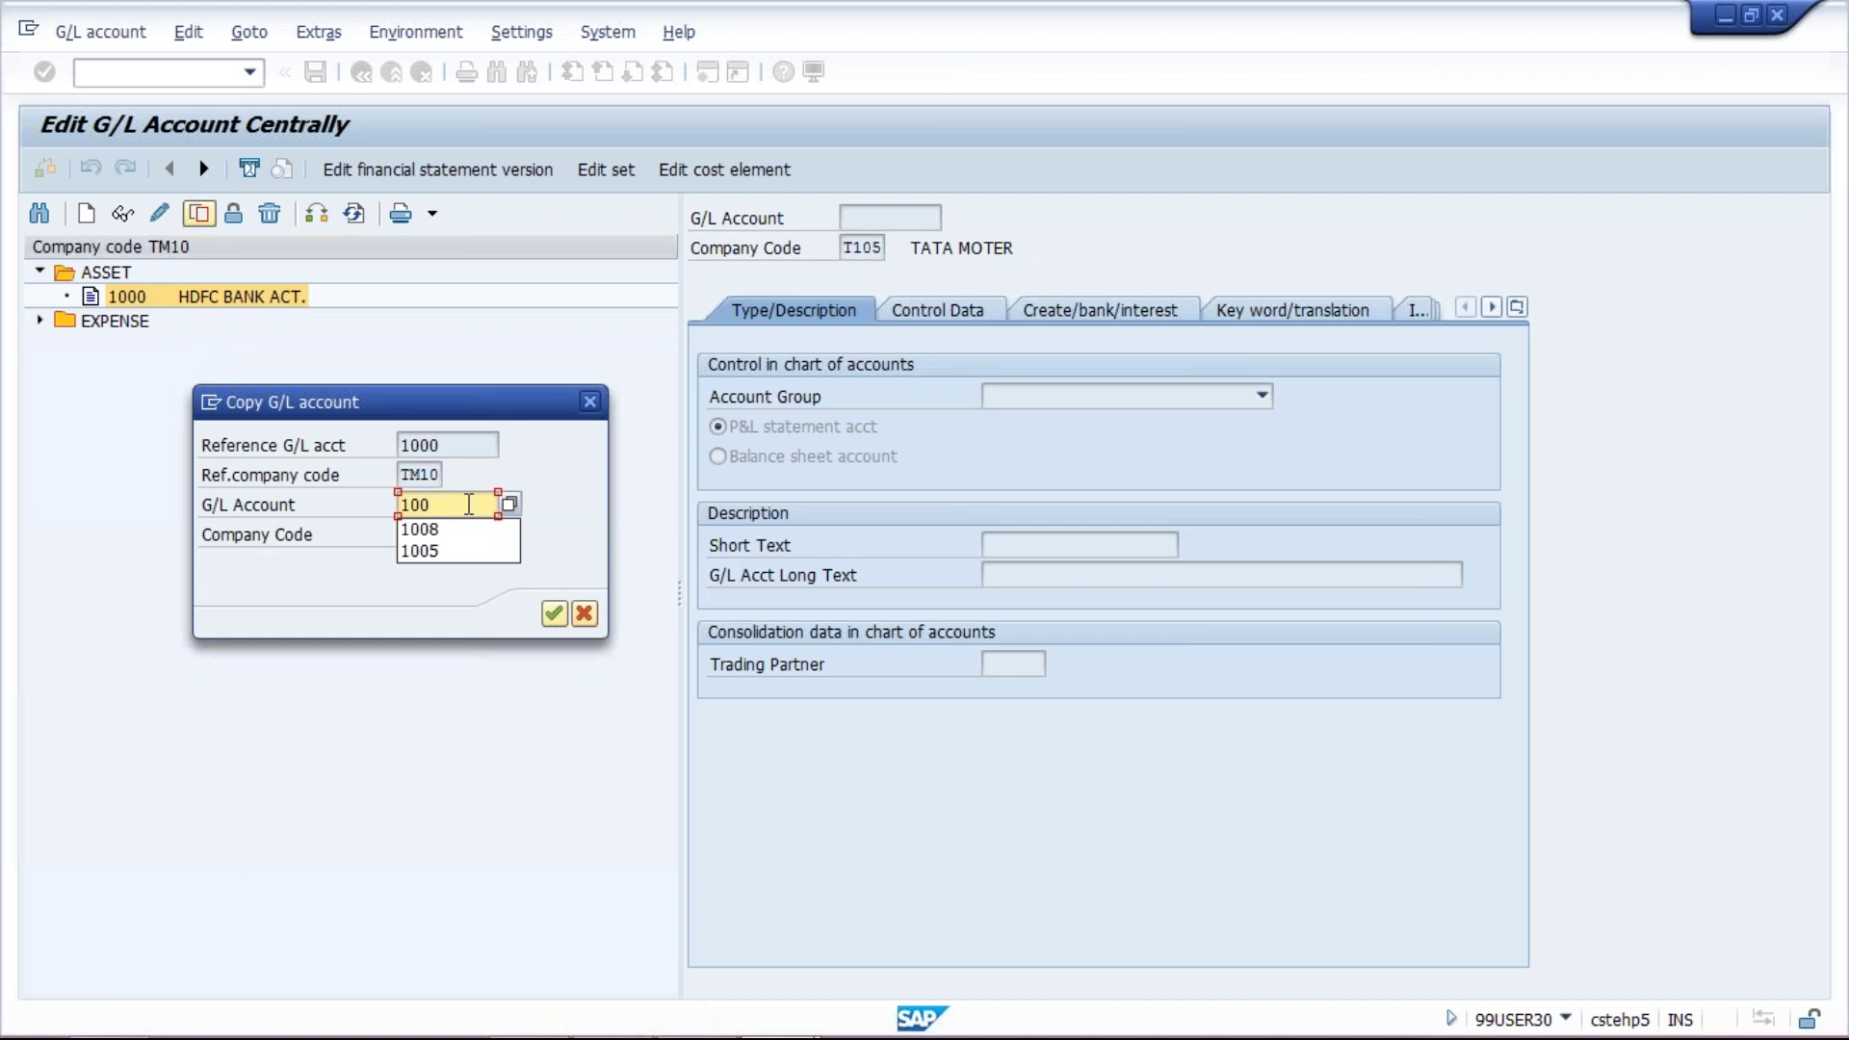
type("1")
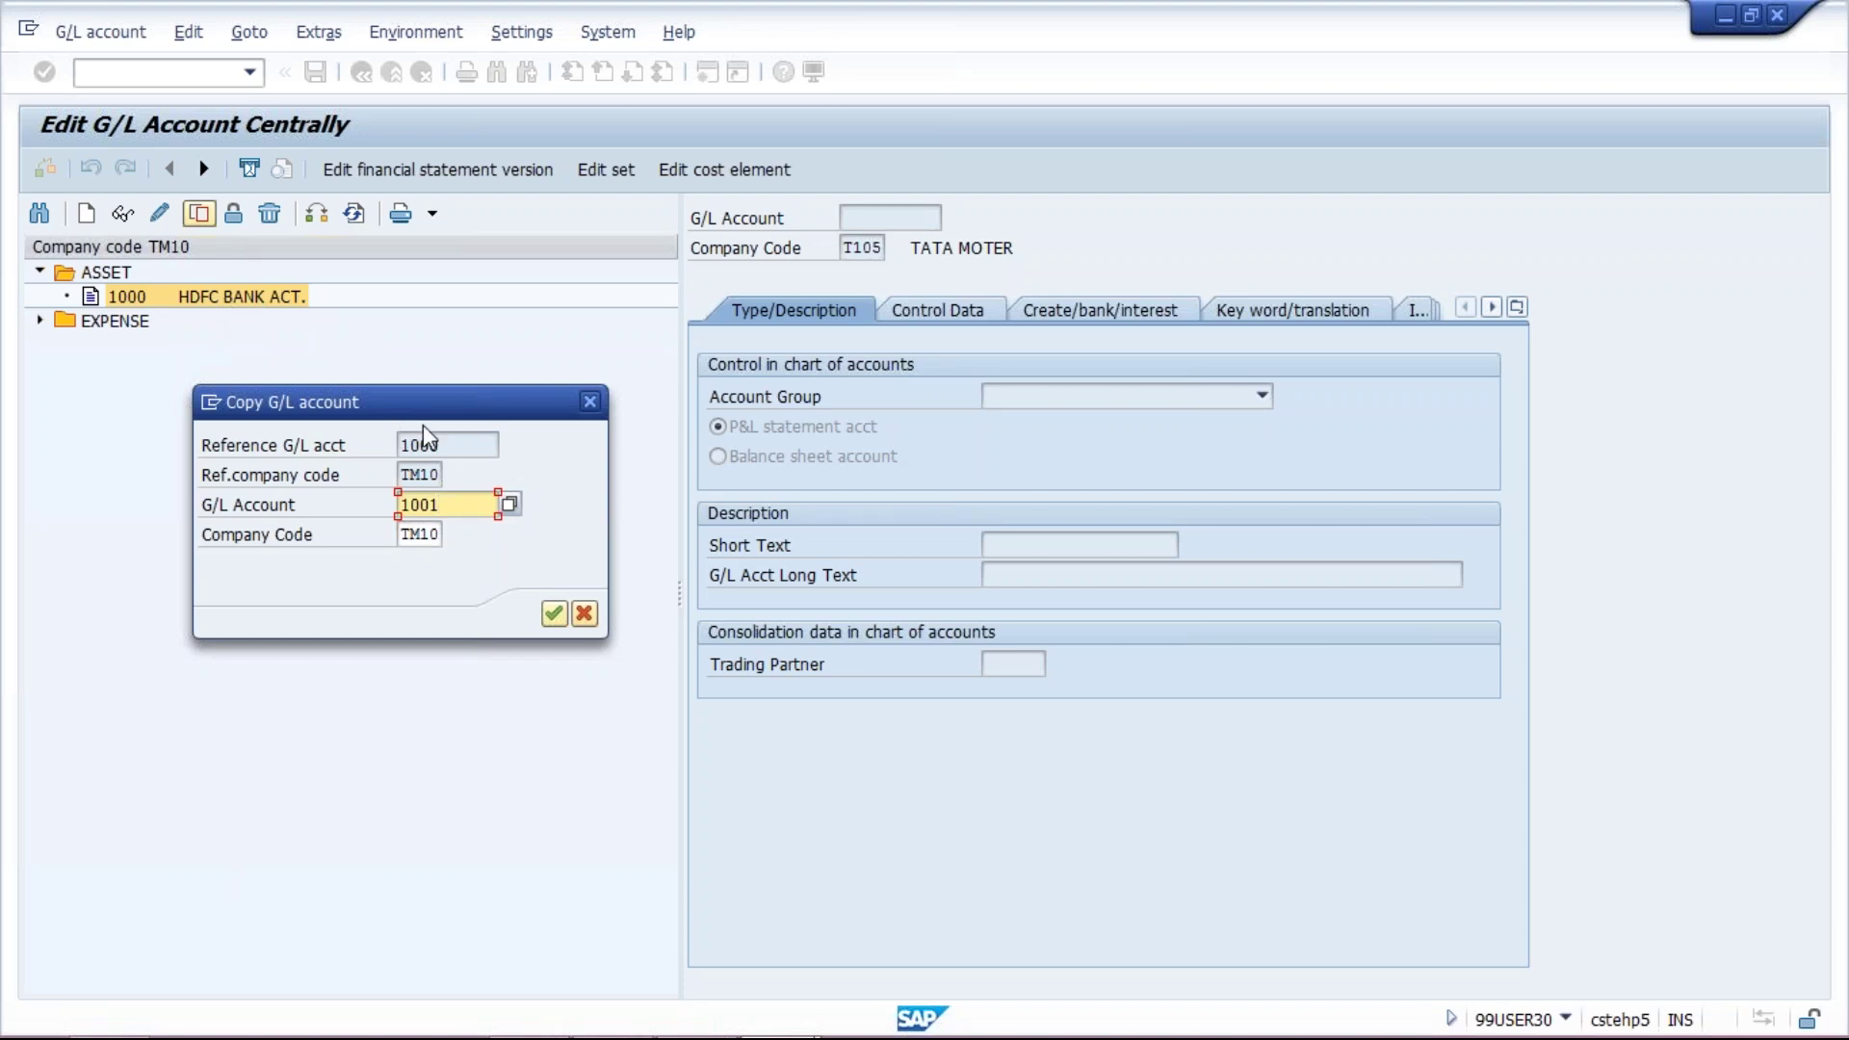
key("Return")
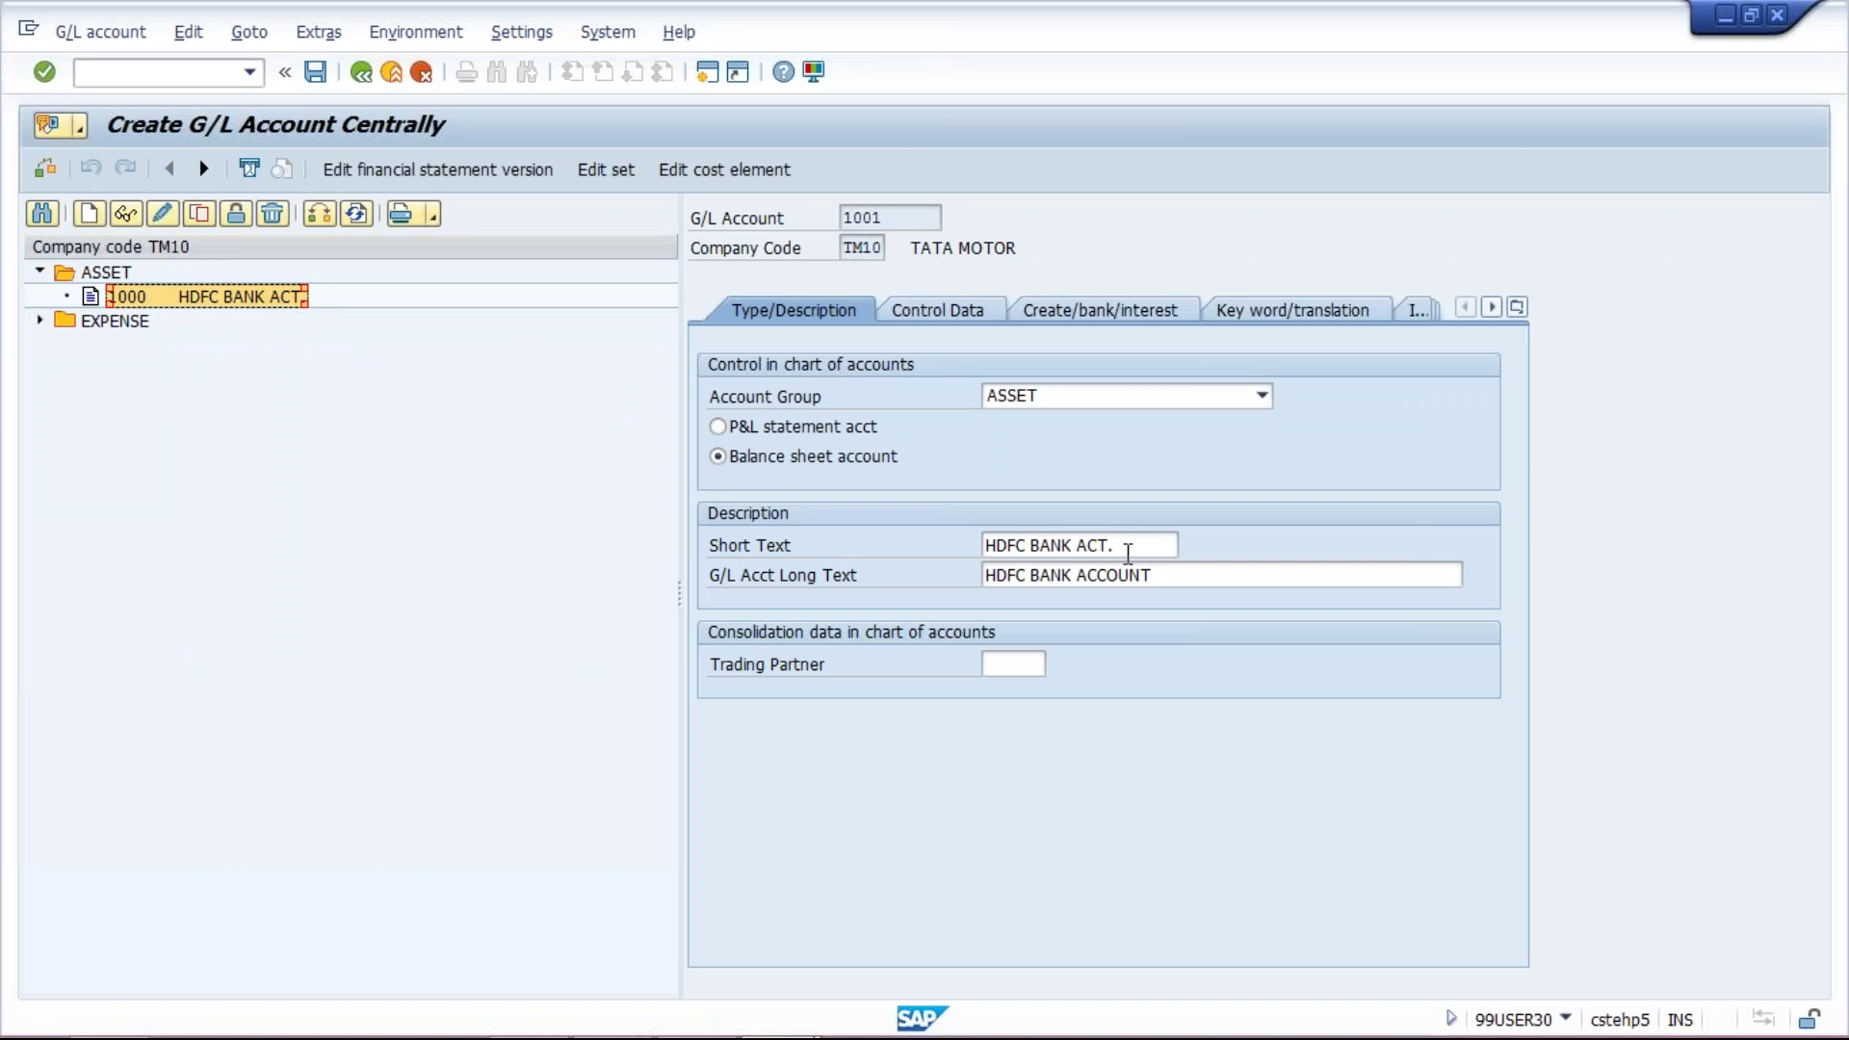
Set both the short text and the long text of G/L account 1001 to PATTY CASH ACT
left_click(1127, 547)
key("shift+Home")
key("BackSpace")
type("PAT")
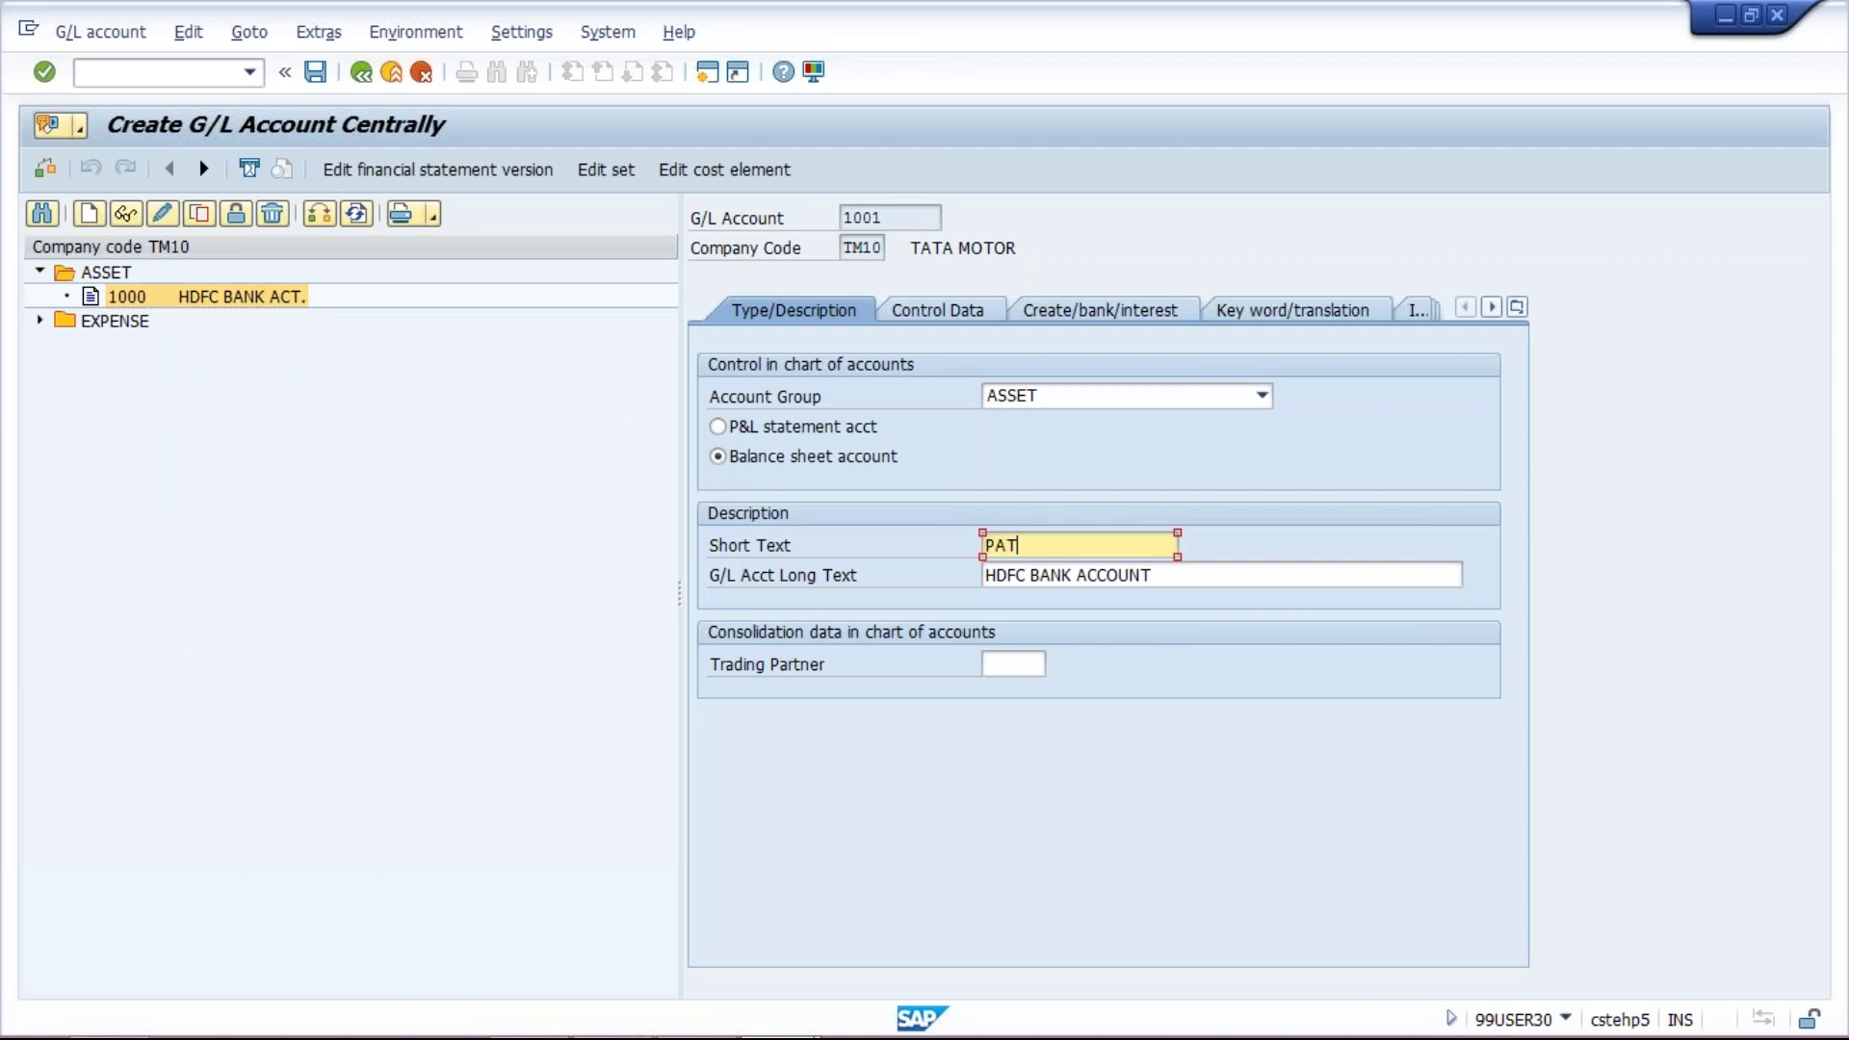
type("TY CASH ACT.")
key("ctrl+a")
key("ctrl+c")
key("Tab")
key("Delete")
key("ctrl+v")
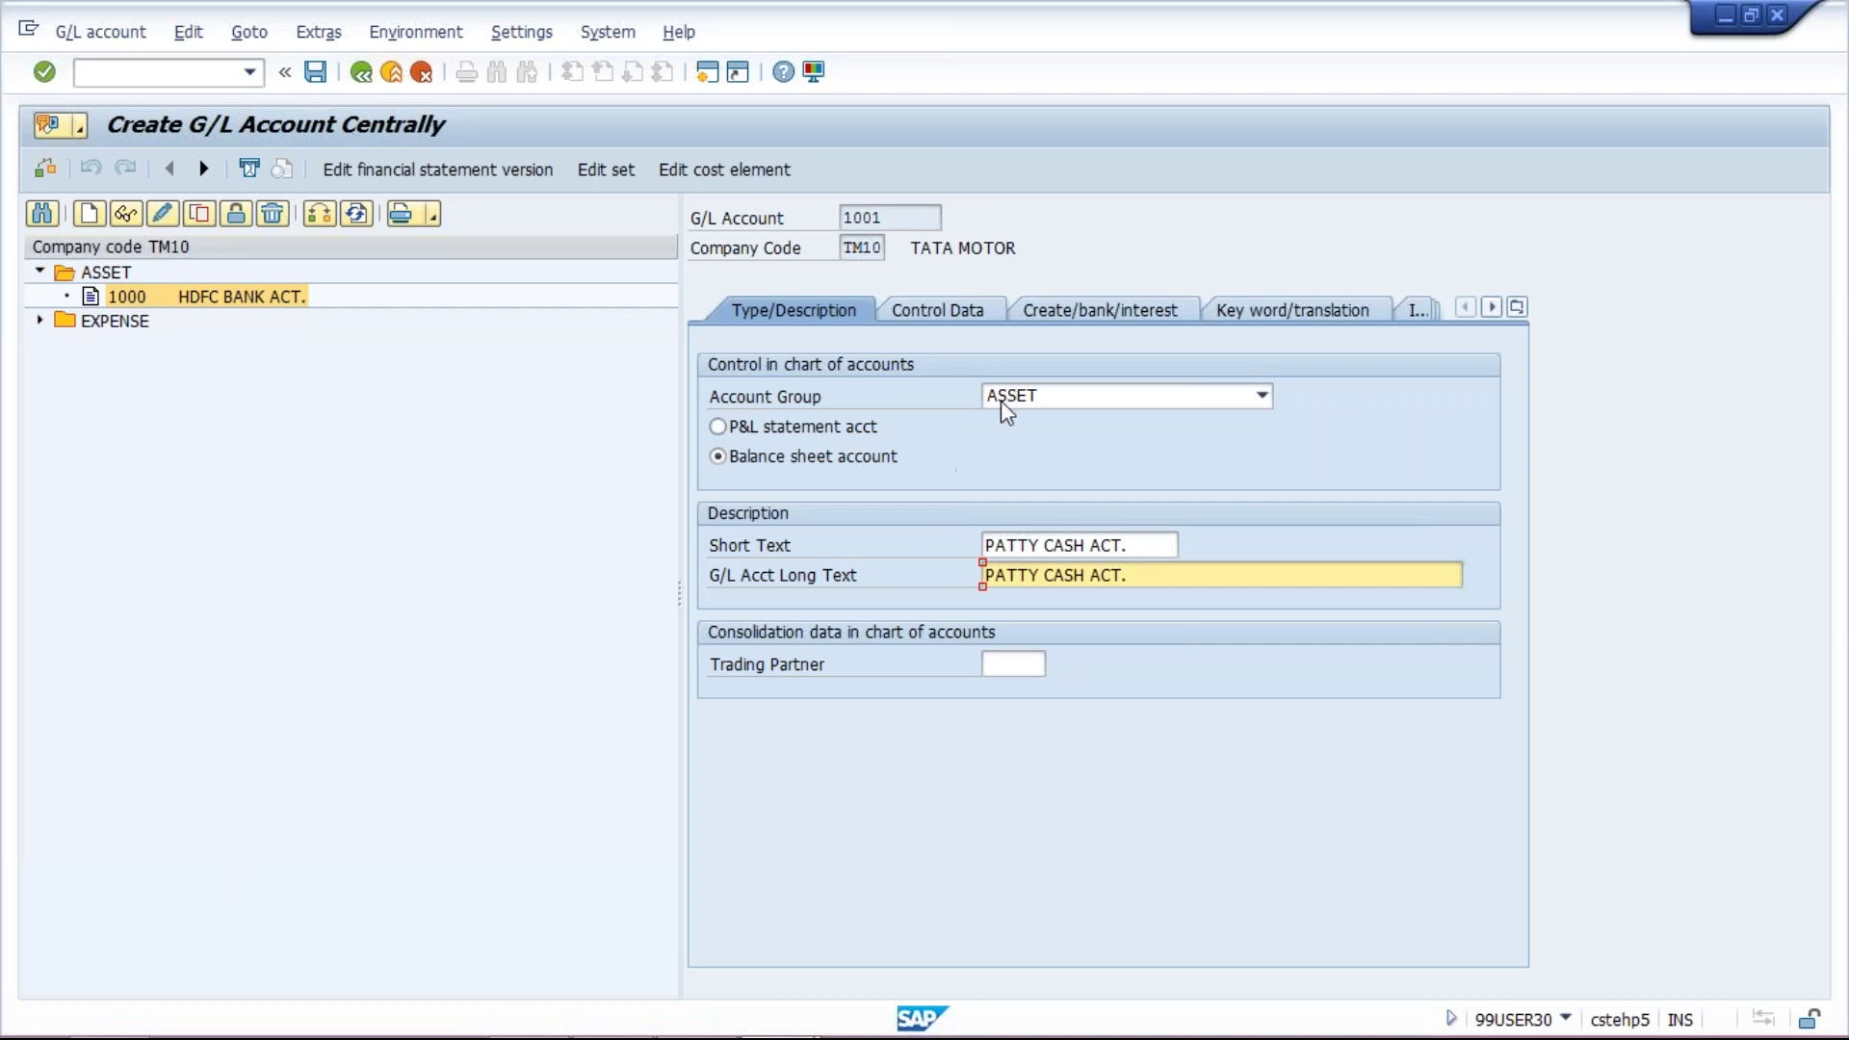
Enable Post automatically only for G/L account 1001 and save the account
left_click(1138, 310)
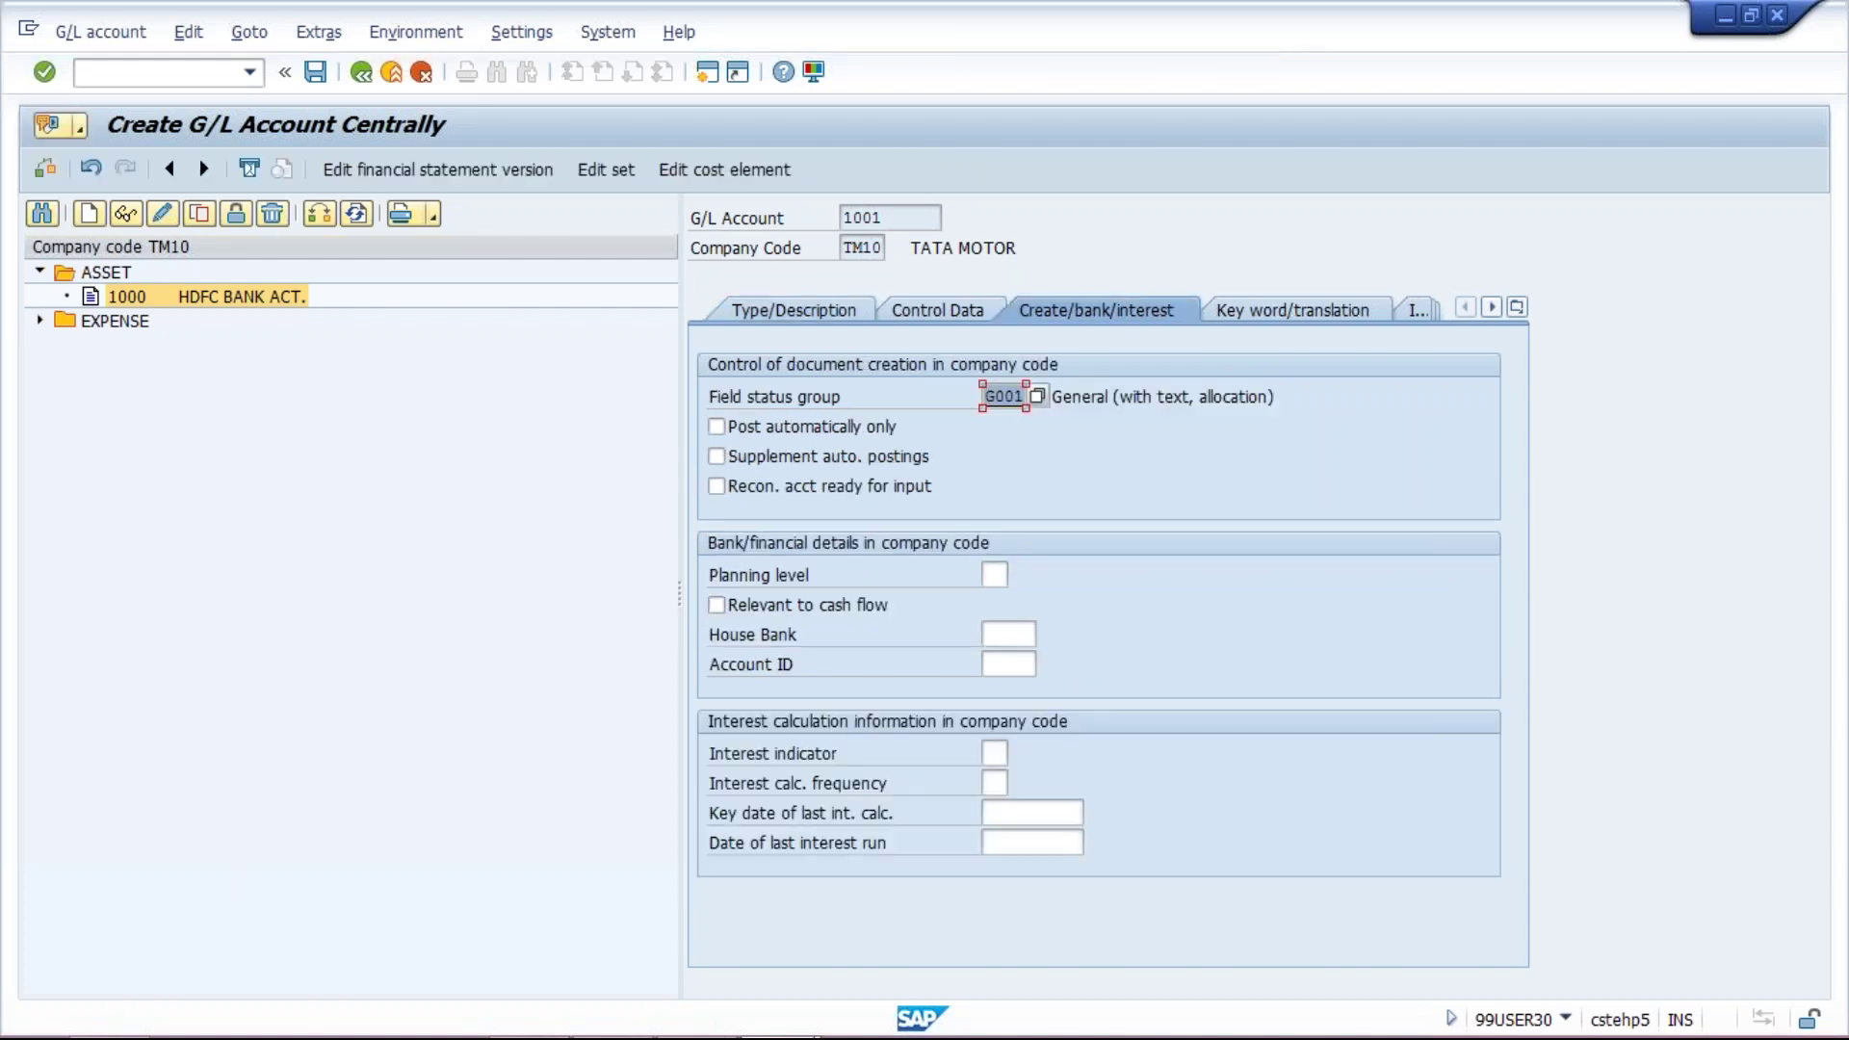
left_click(771, 441)
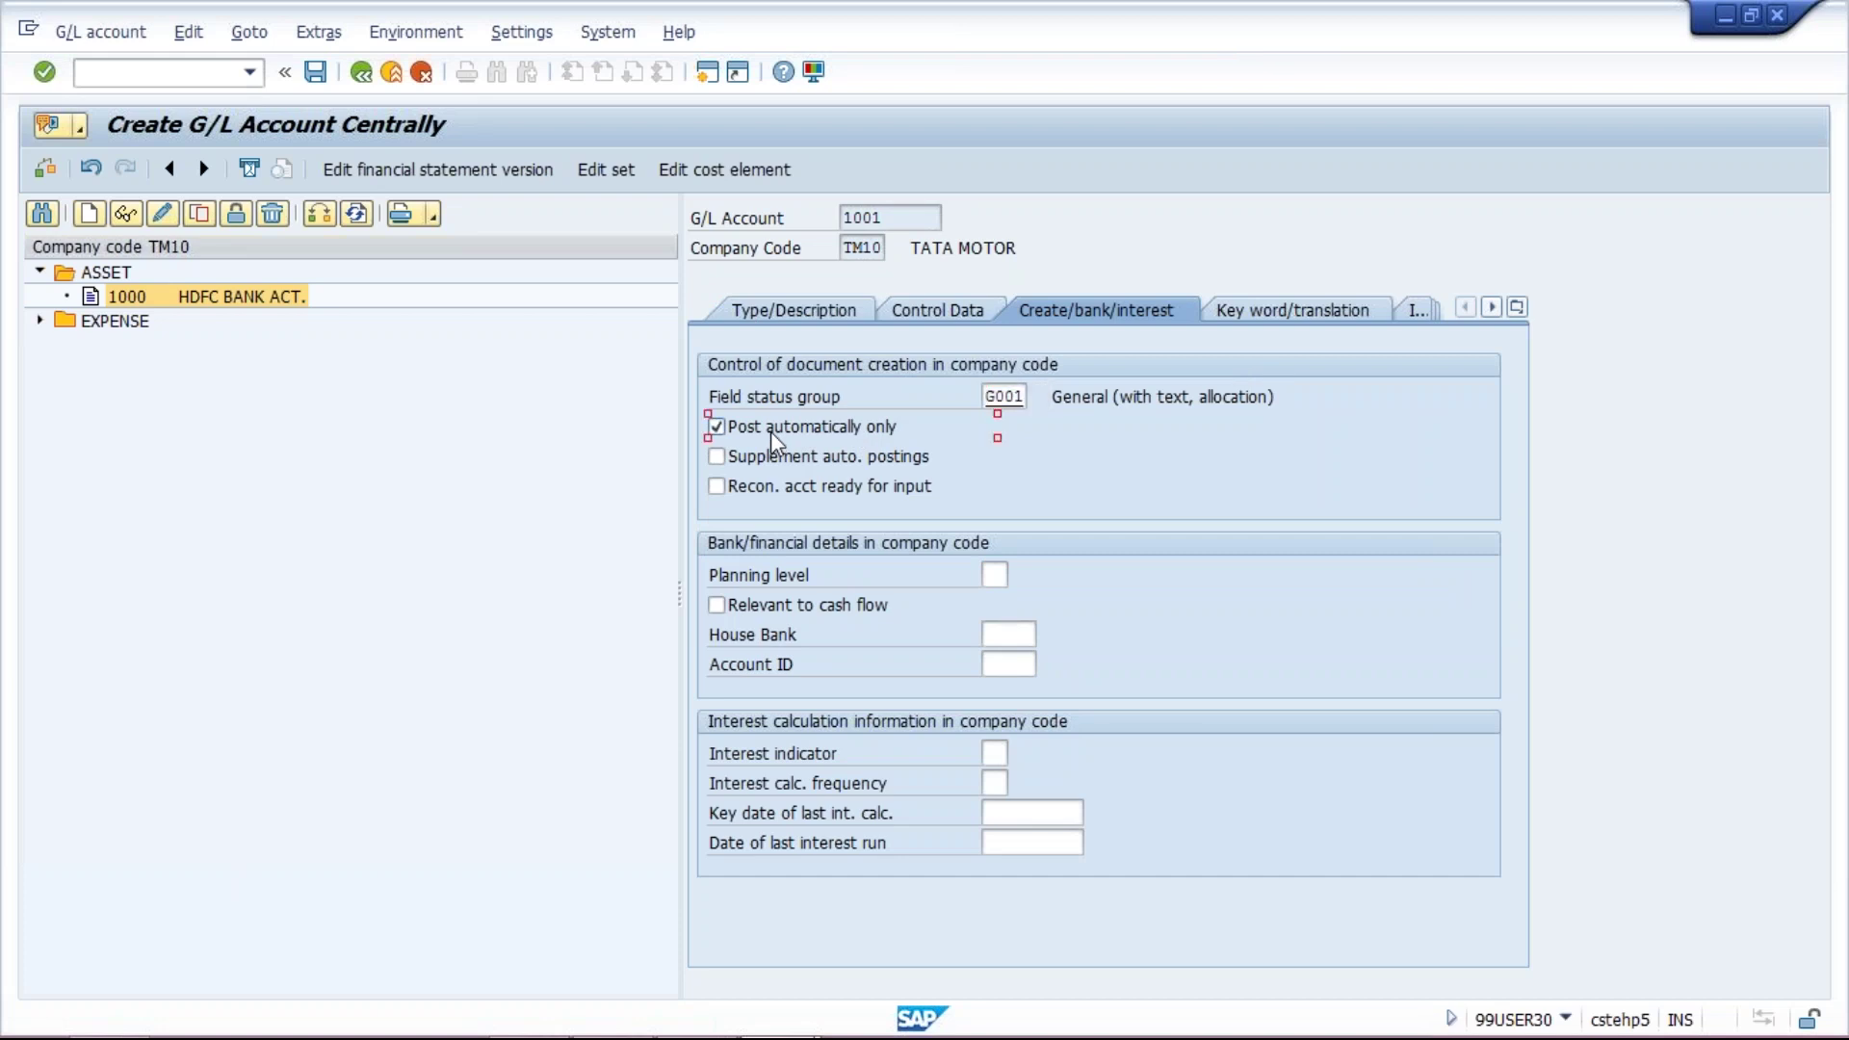
left_click(315, 71)
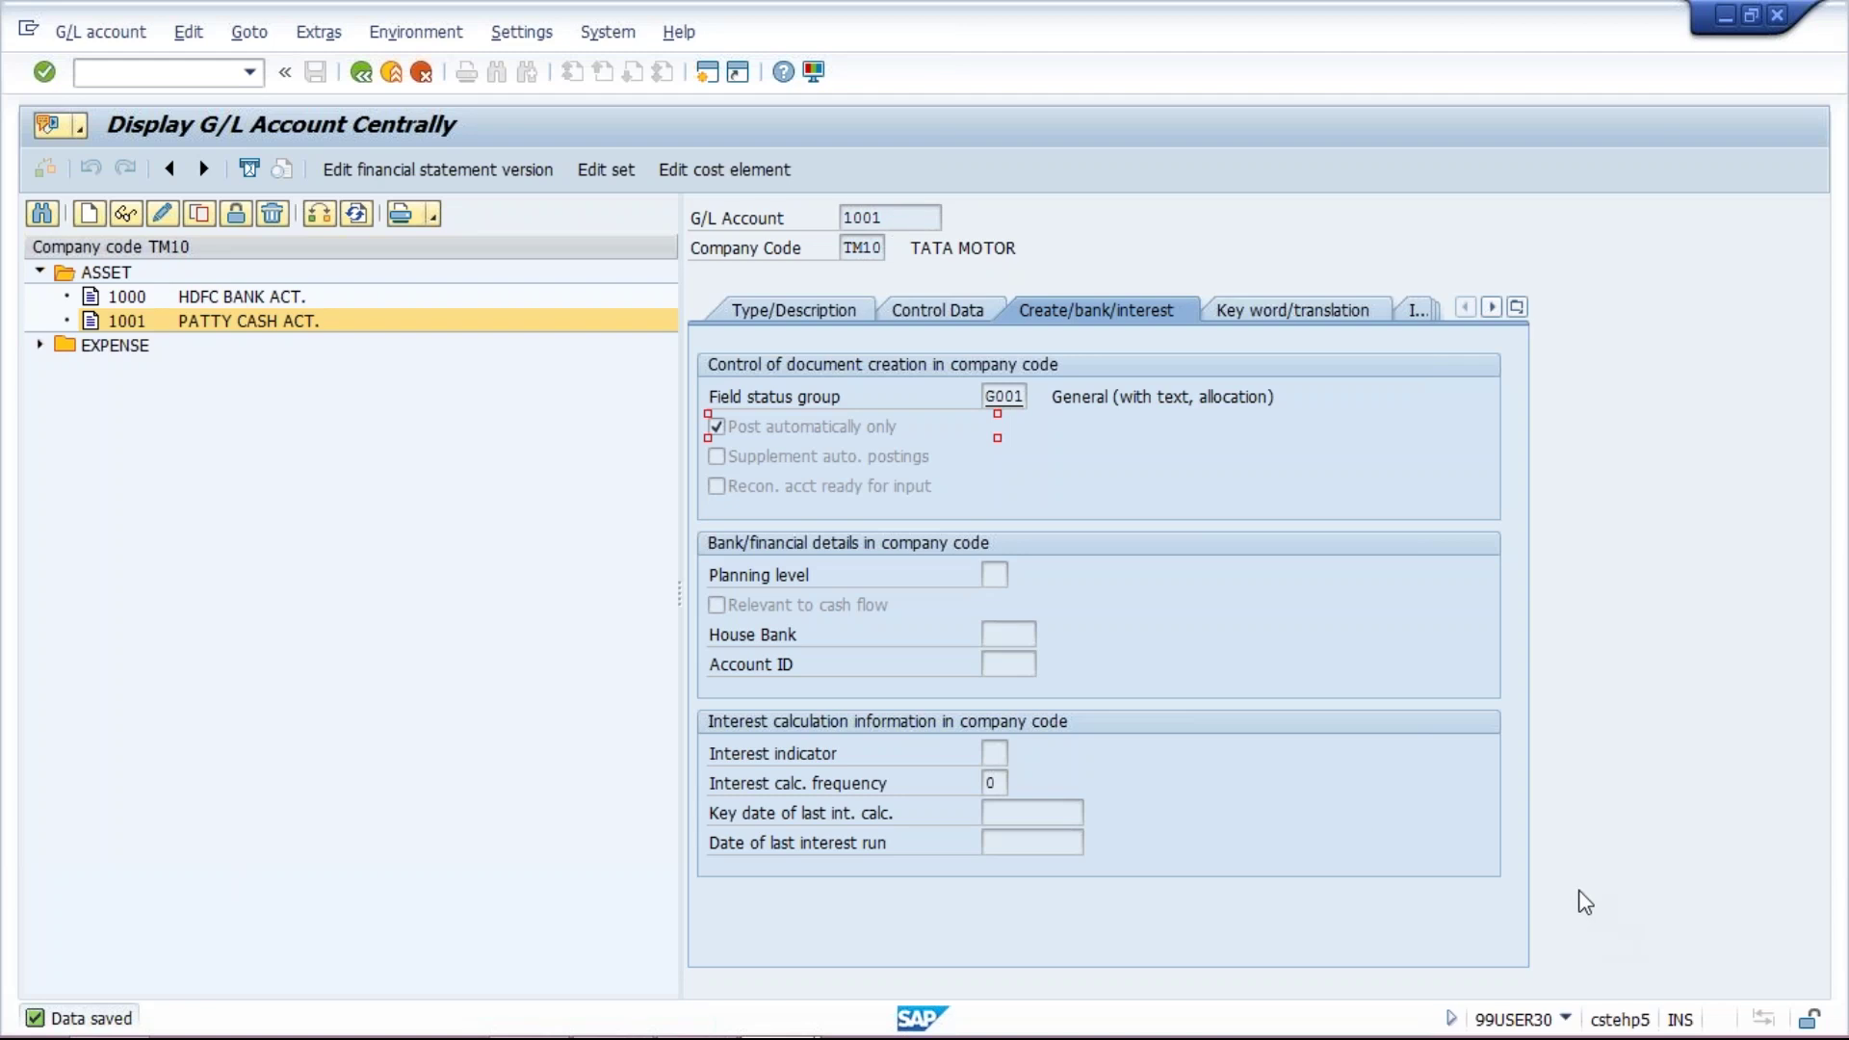
Highlight the G/L account number of the saved petty cash account
left_click(1129, 847)
left_click(902, 218)
left_click_drag(902, 217, 838, 218)
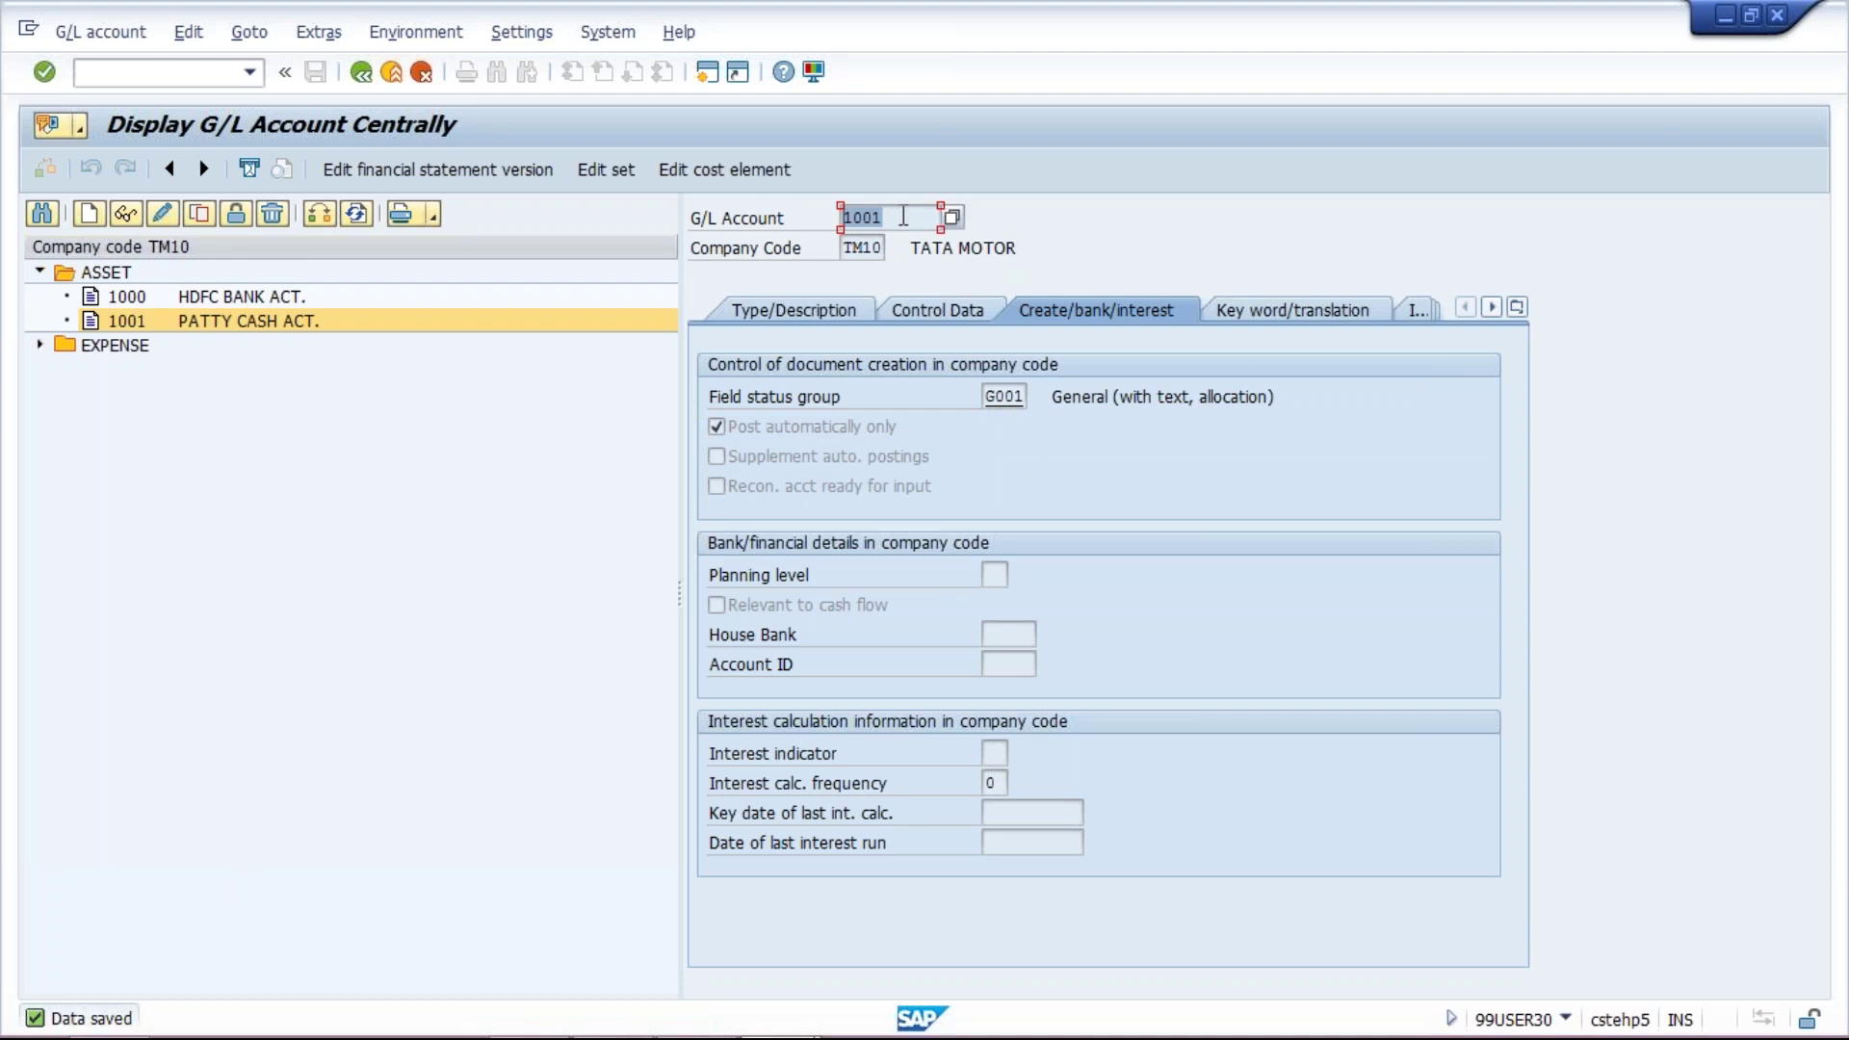
left_click(904, 216)
left_click_drag(895, 216, 826, 216)
left_click(895, 217)
Switch to PowerPoint to check slide 2 for the G/L accounts that are required
mouse_move(842, 1037)
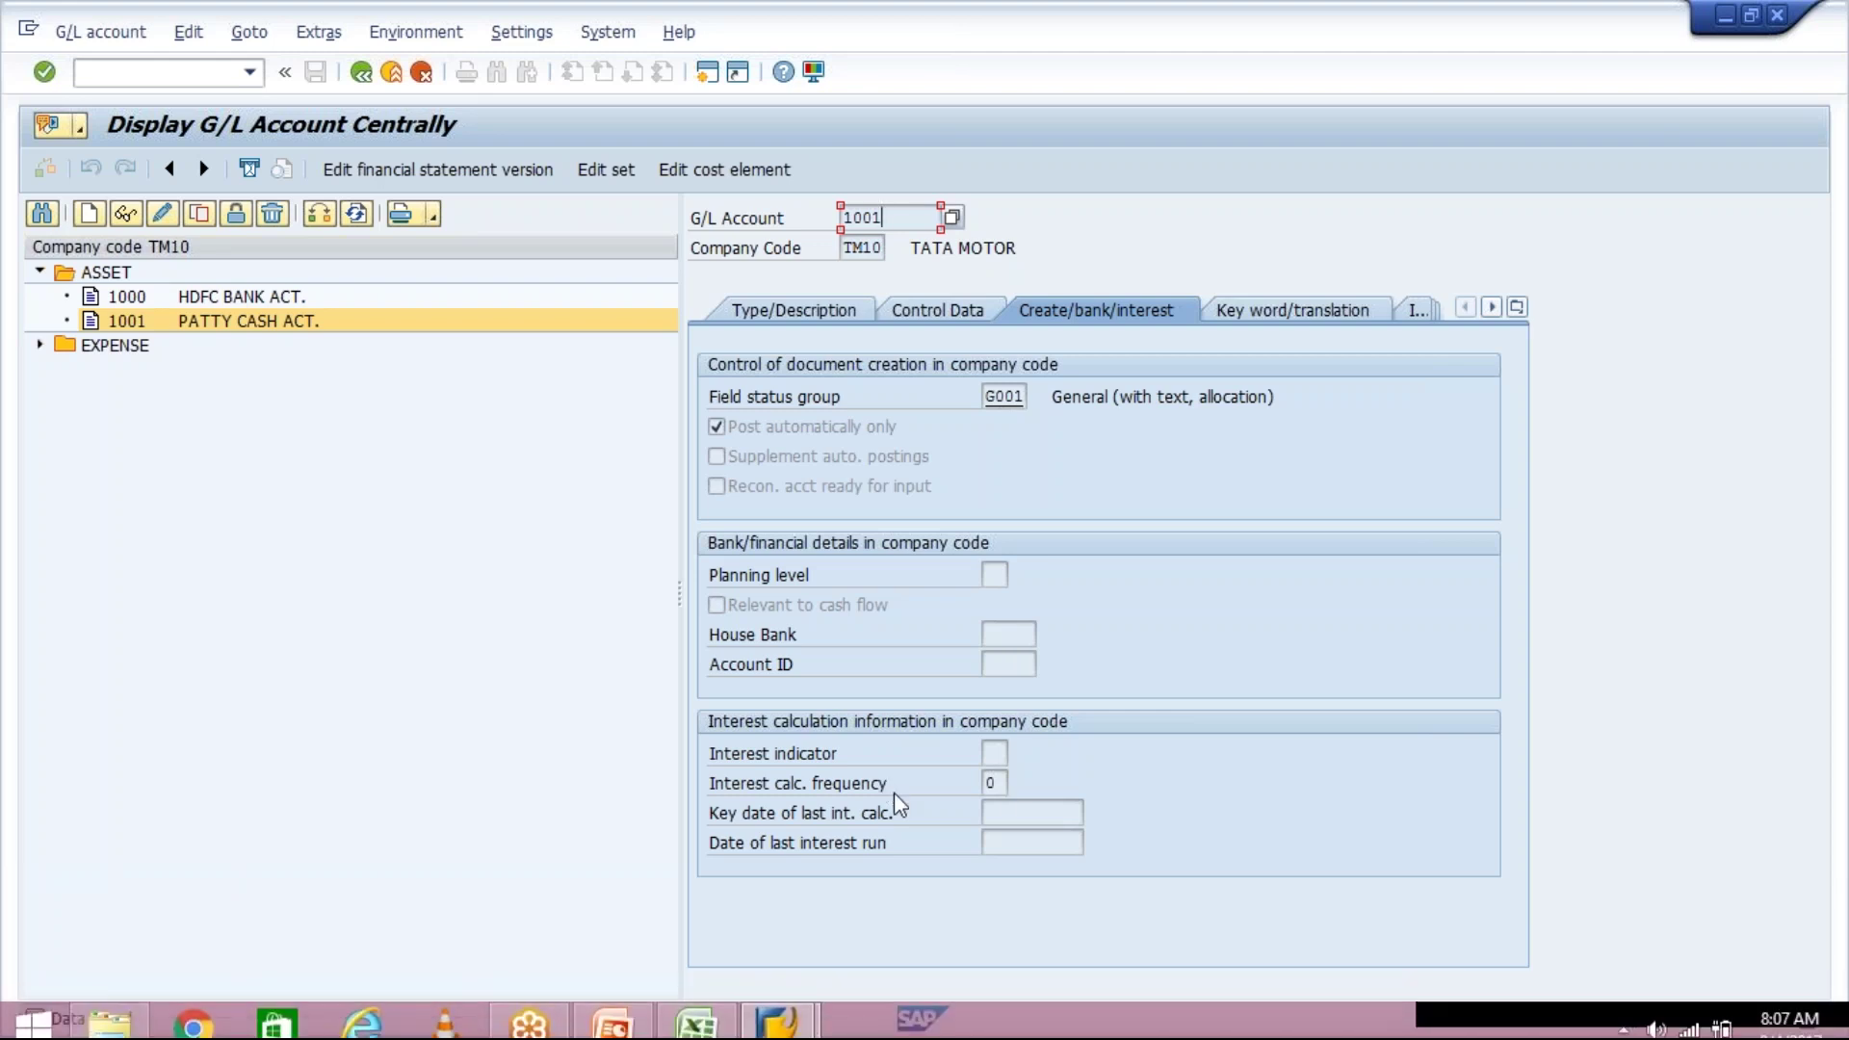
mouse_move(607, 1032)
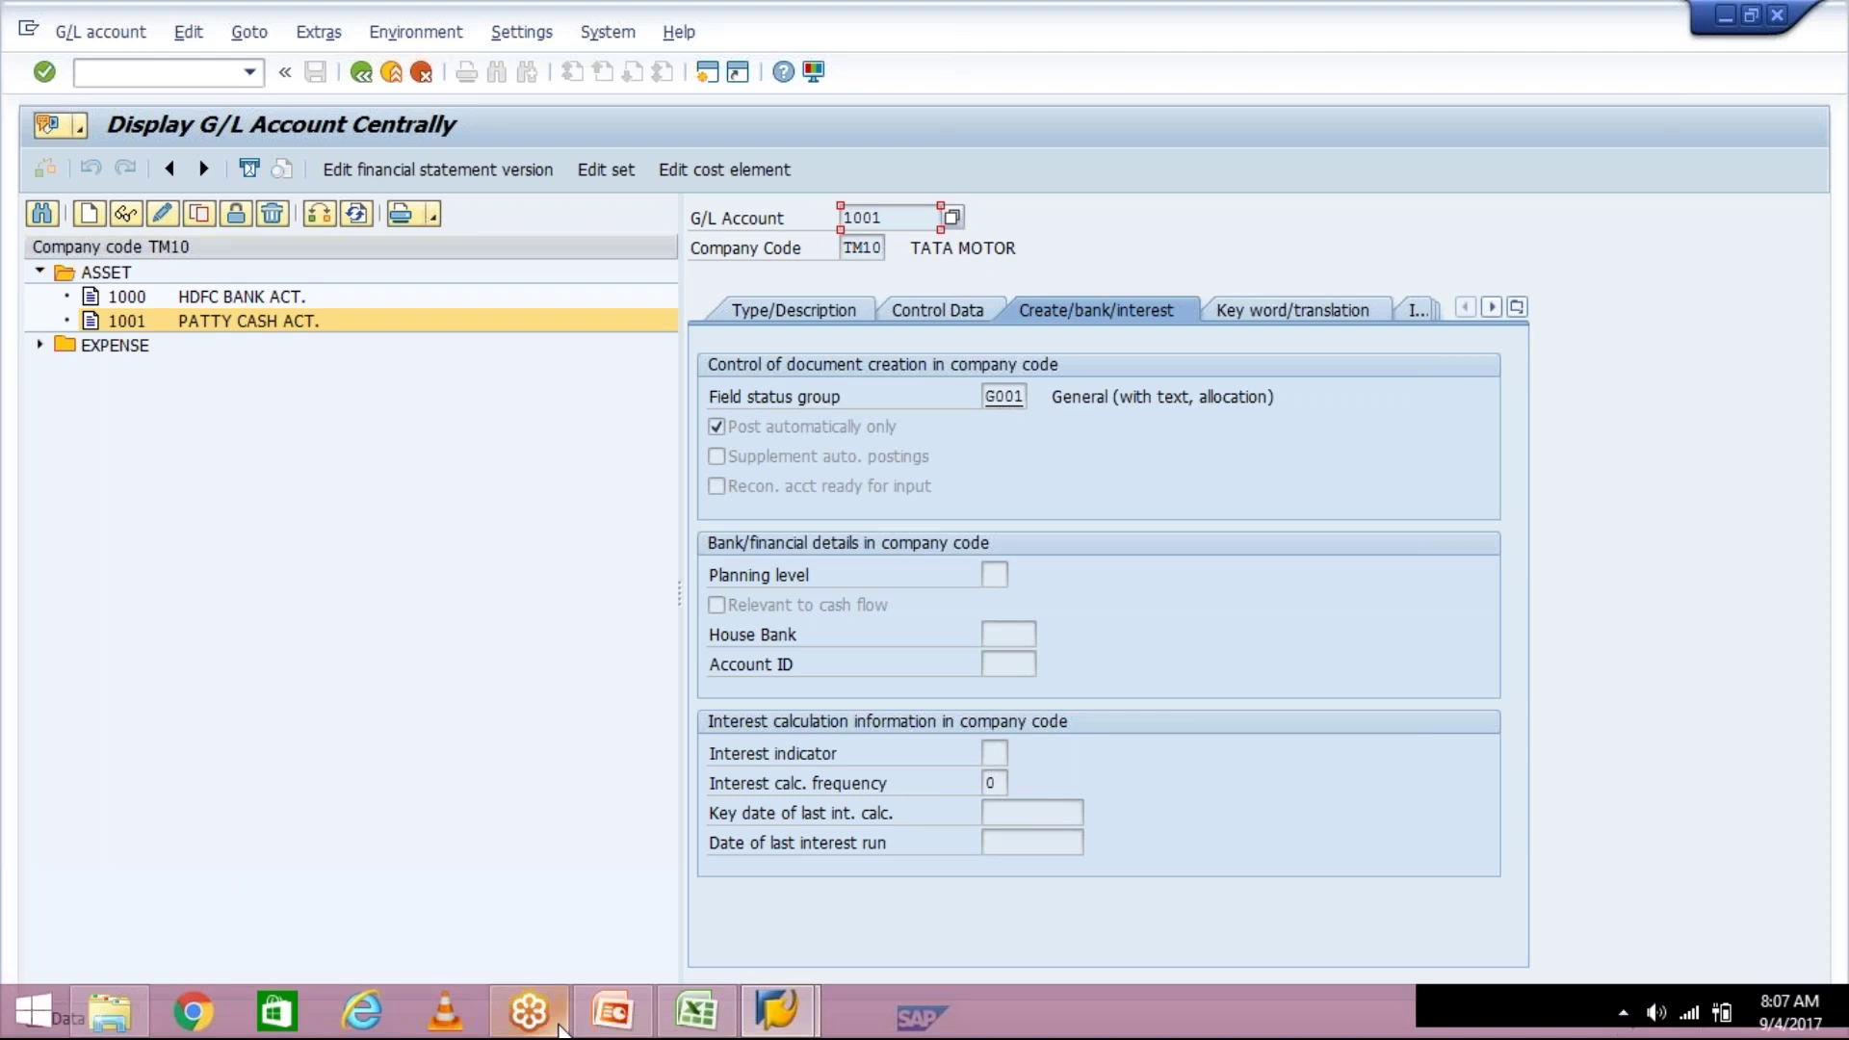
left_click(610, 1013)
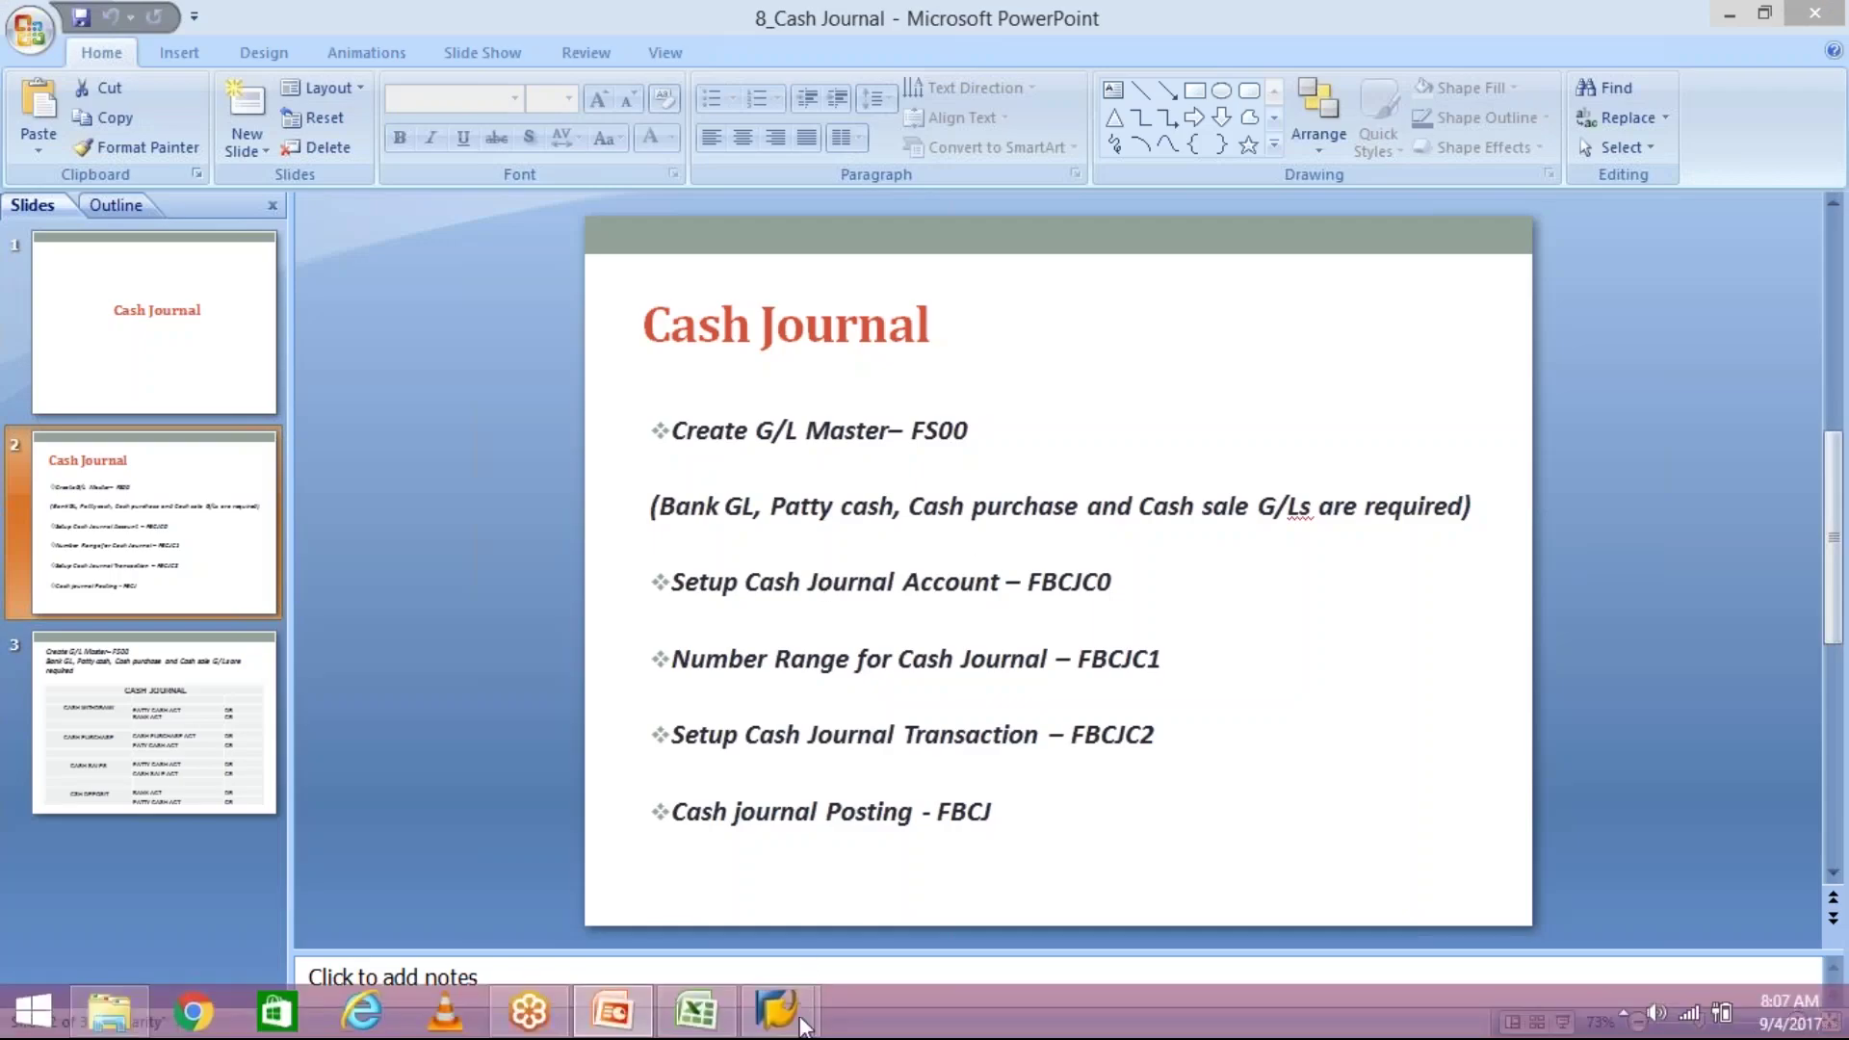
Switch to SAP and copy the RENT ACT G/L account 4000 to new account 4001 in company code TM10
mouse_move(776, 1011)
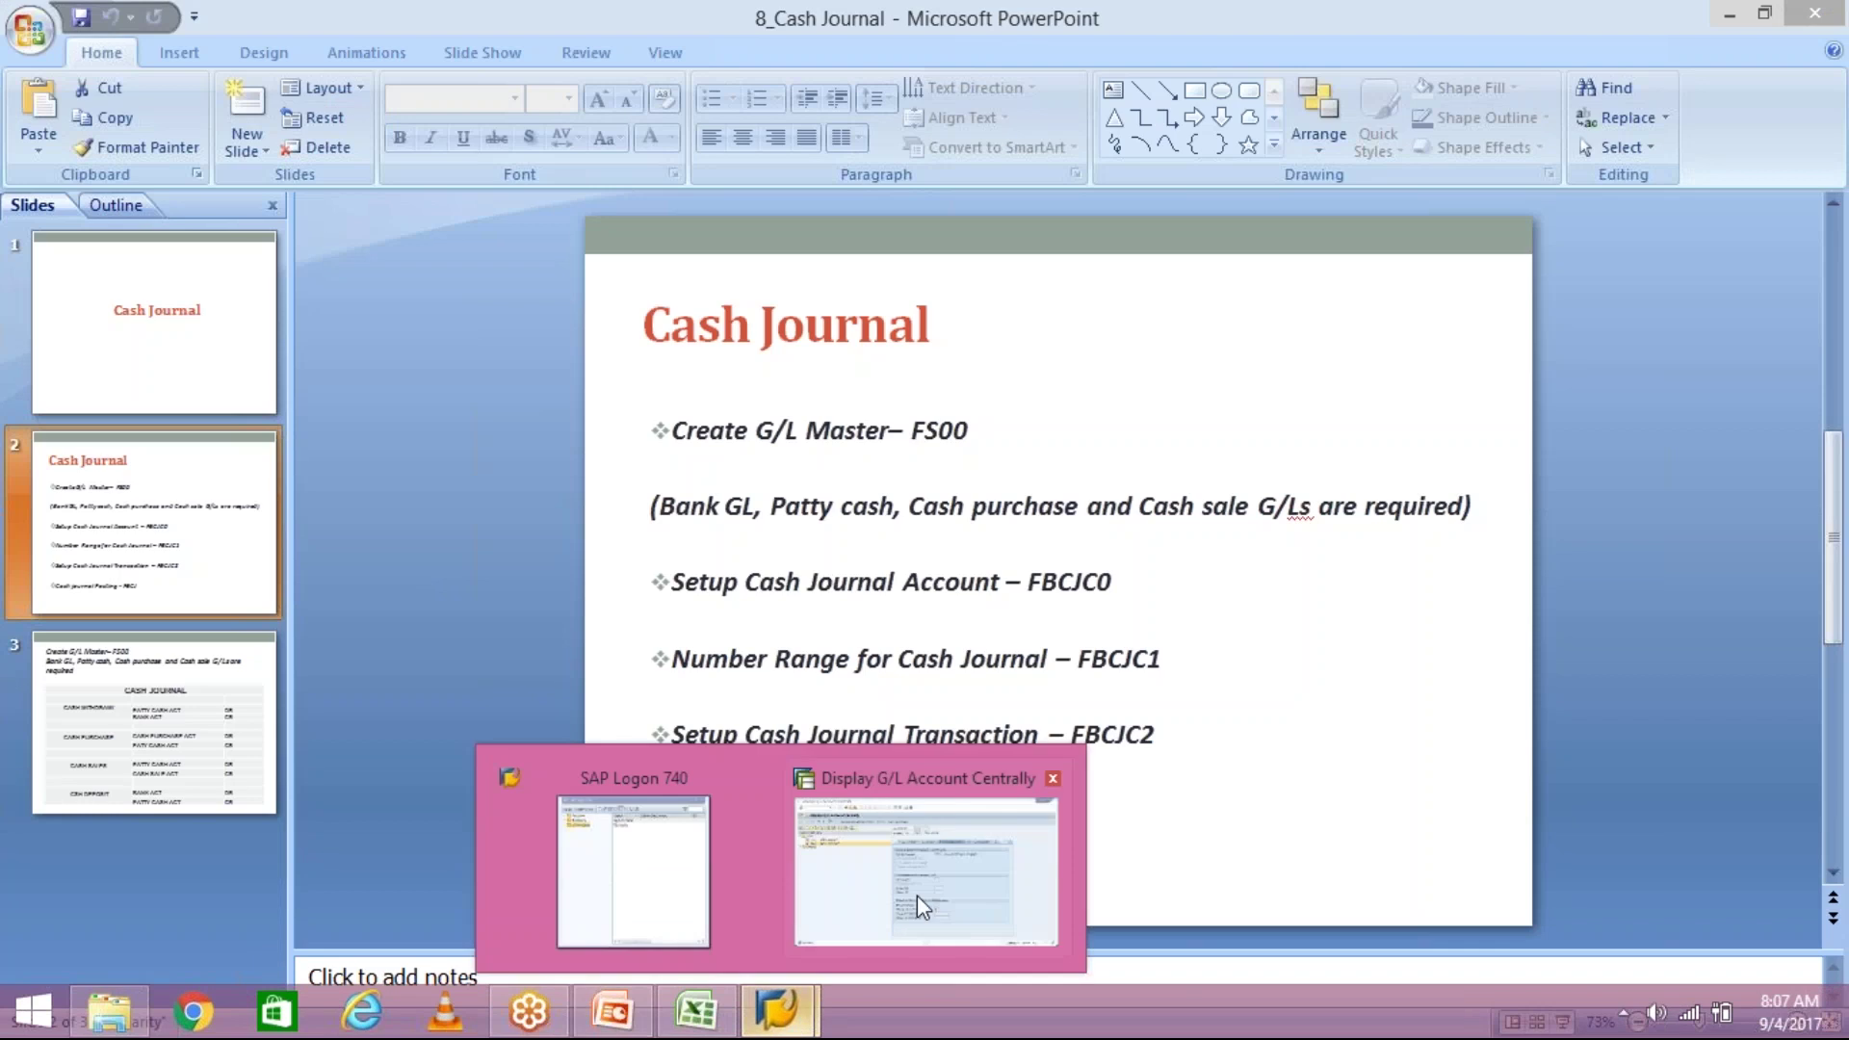
left_click(922, 905)
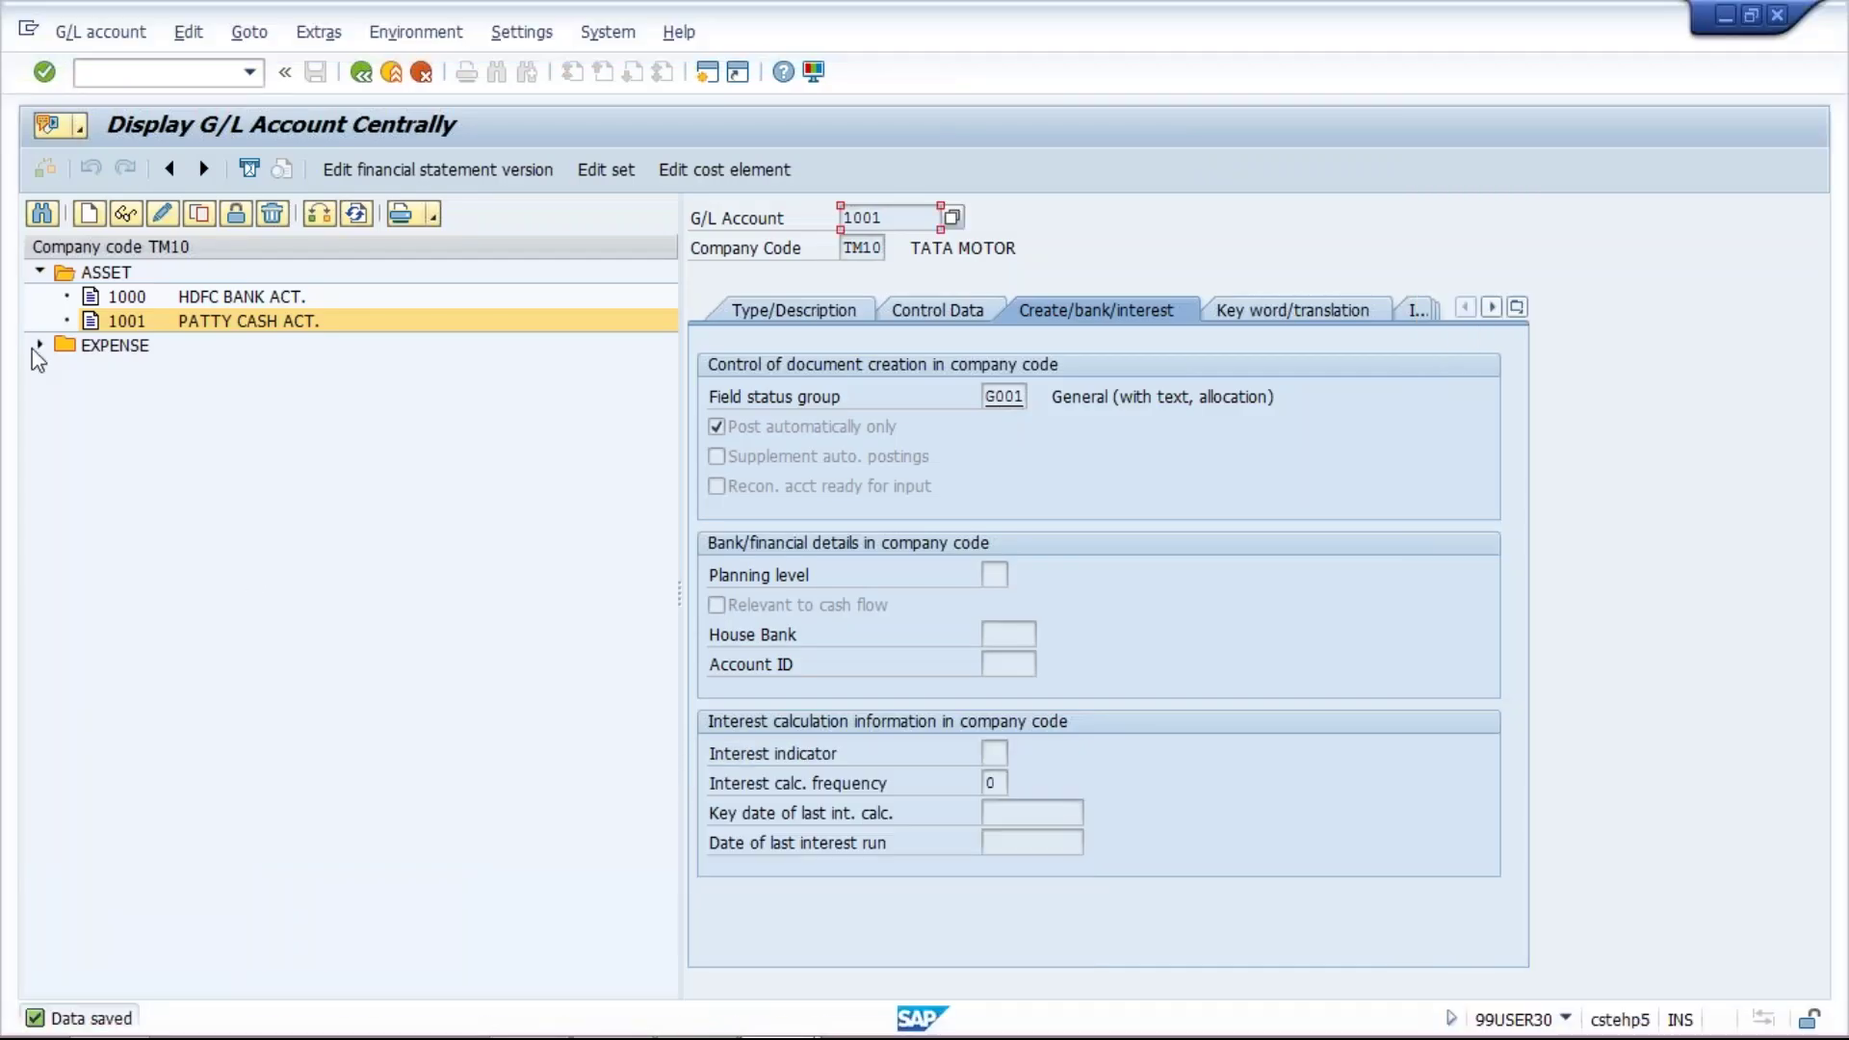
left_click(39, 345)
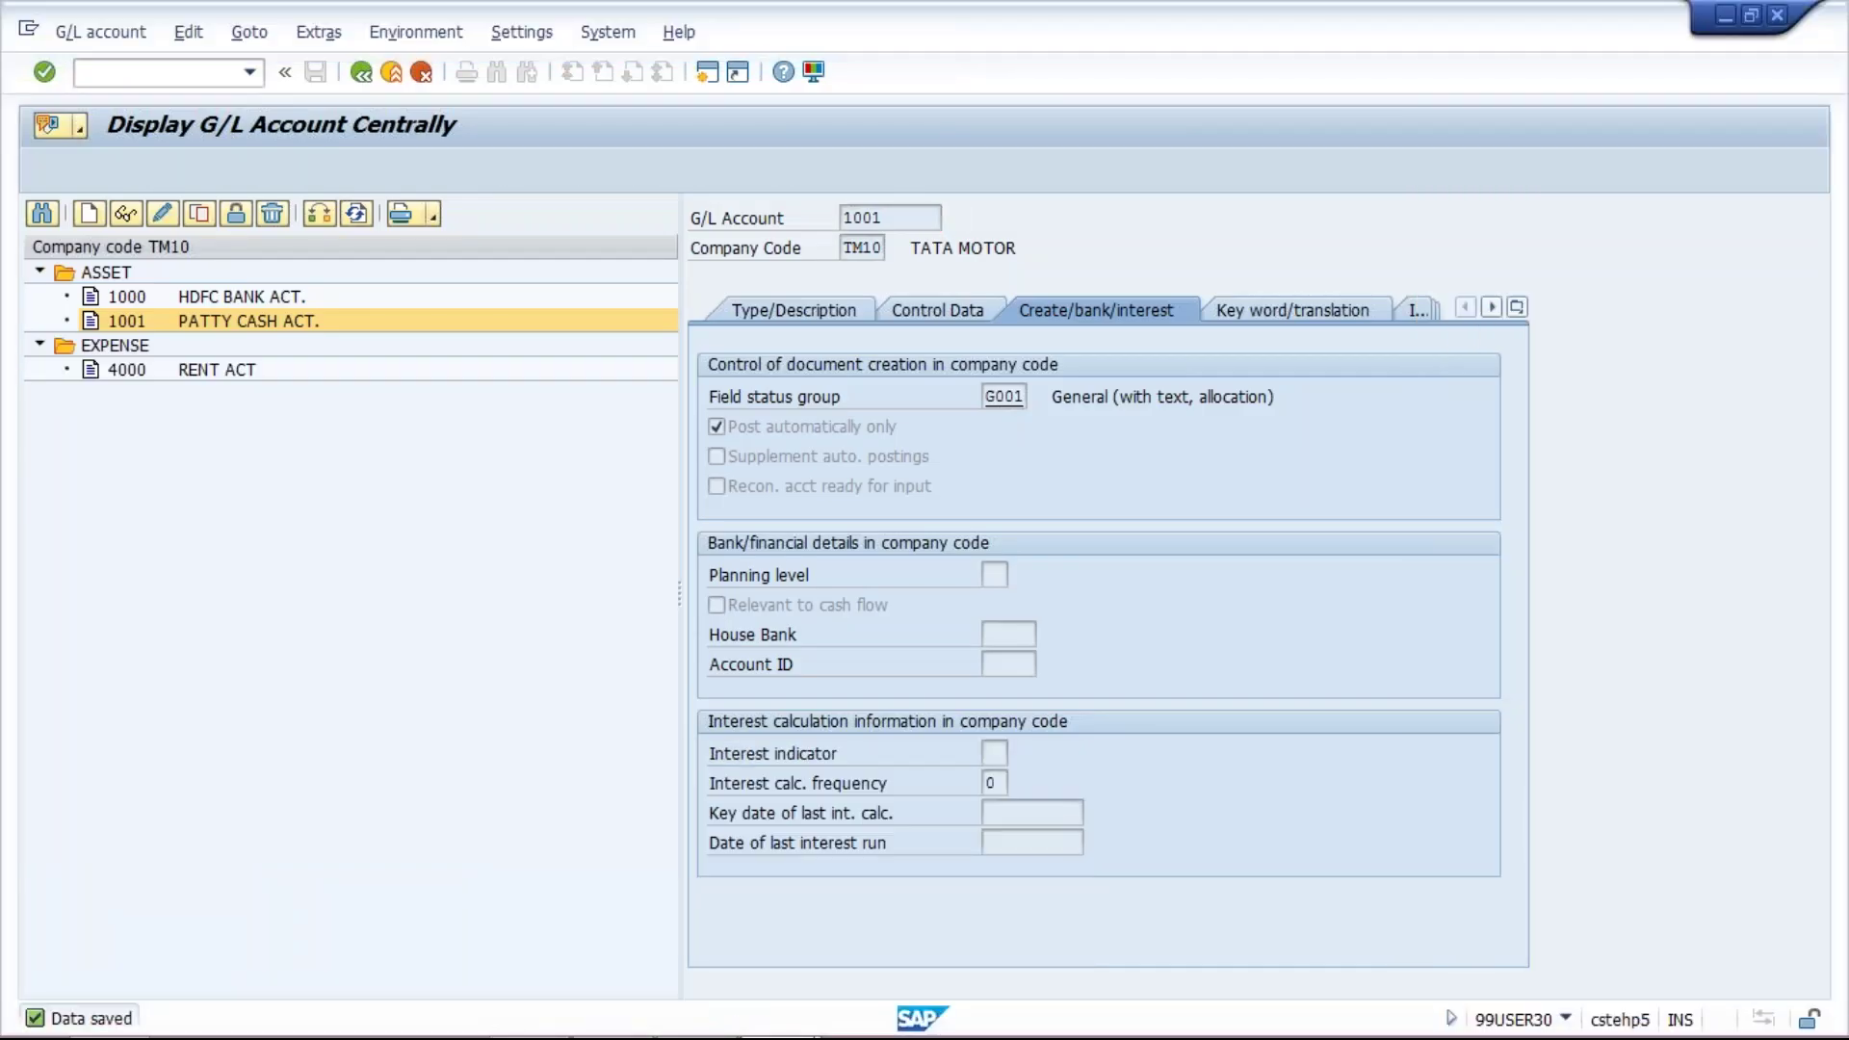
left_click(183, 374)
left_click(199, 214)
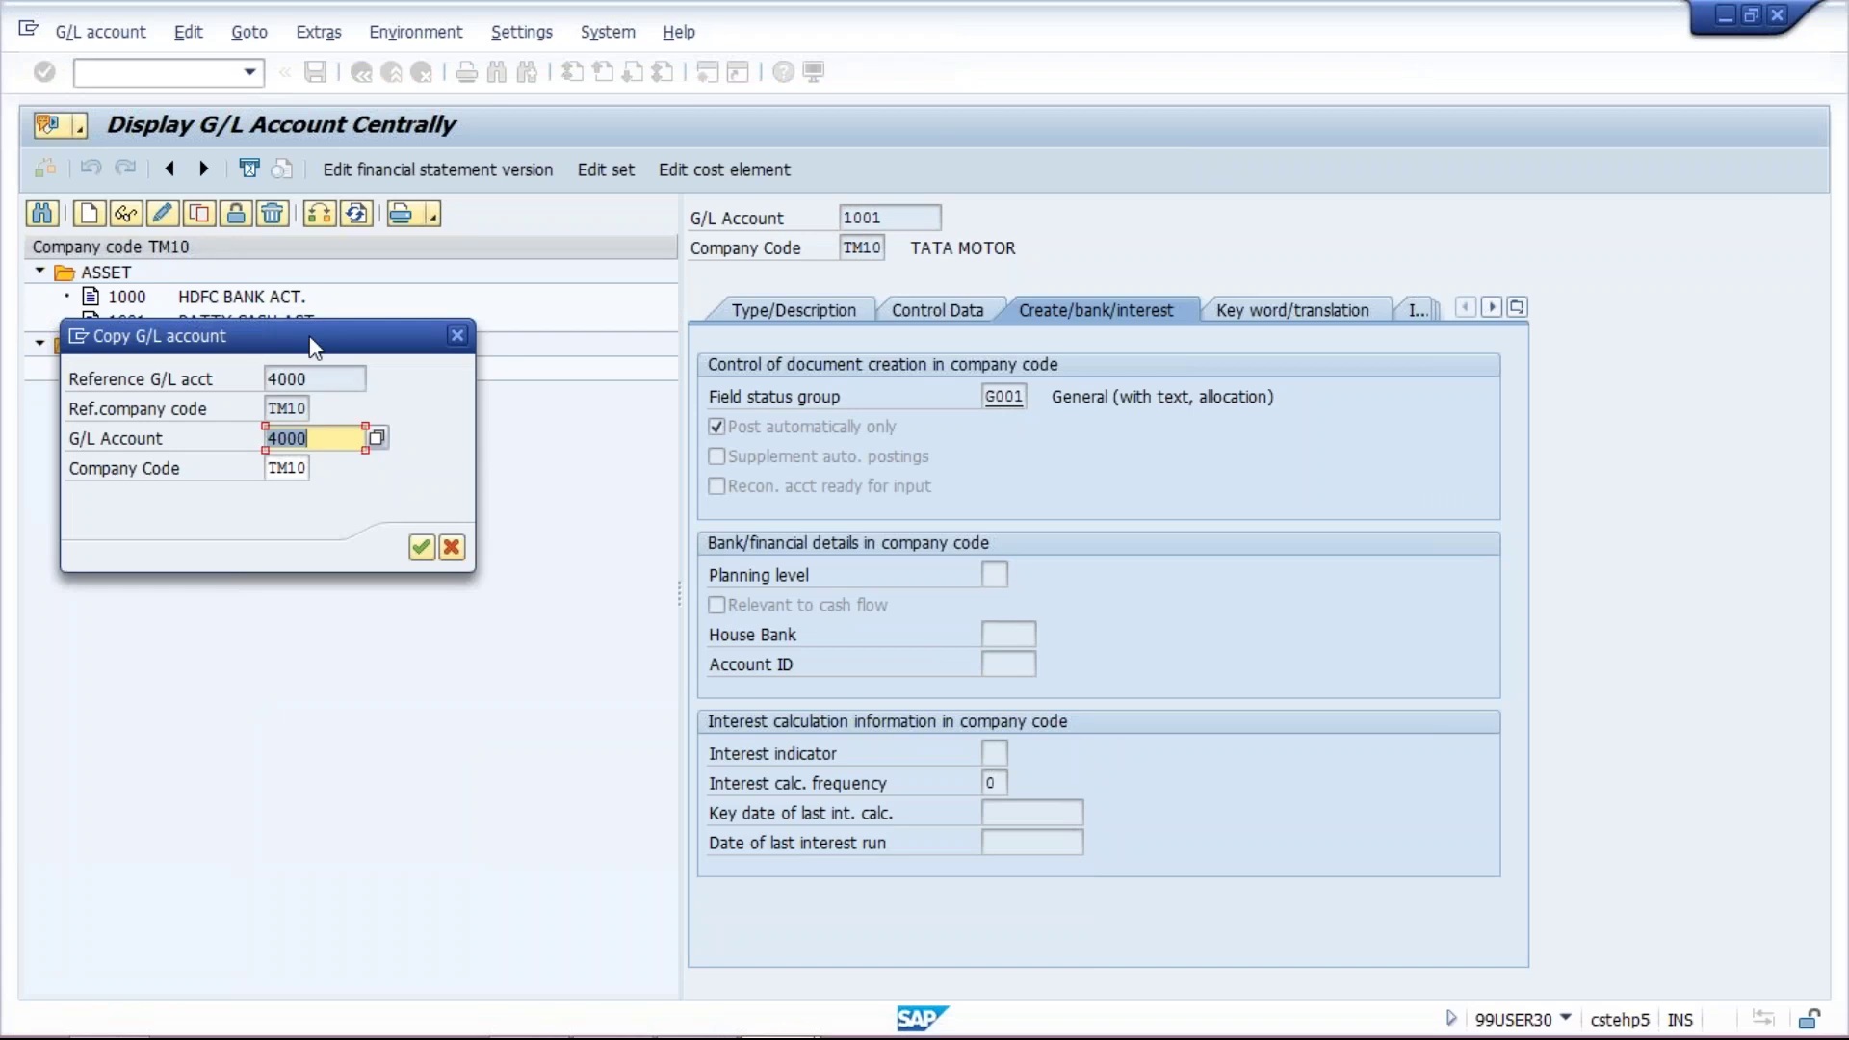
key("Right")
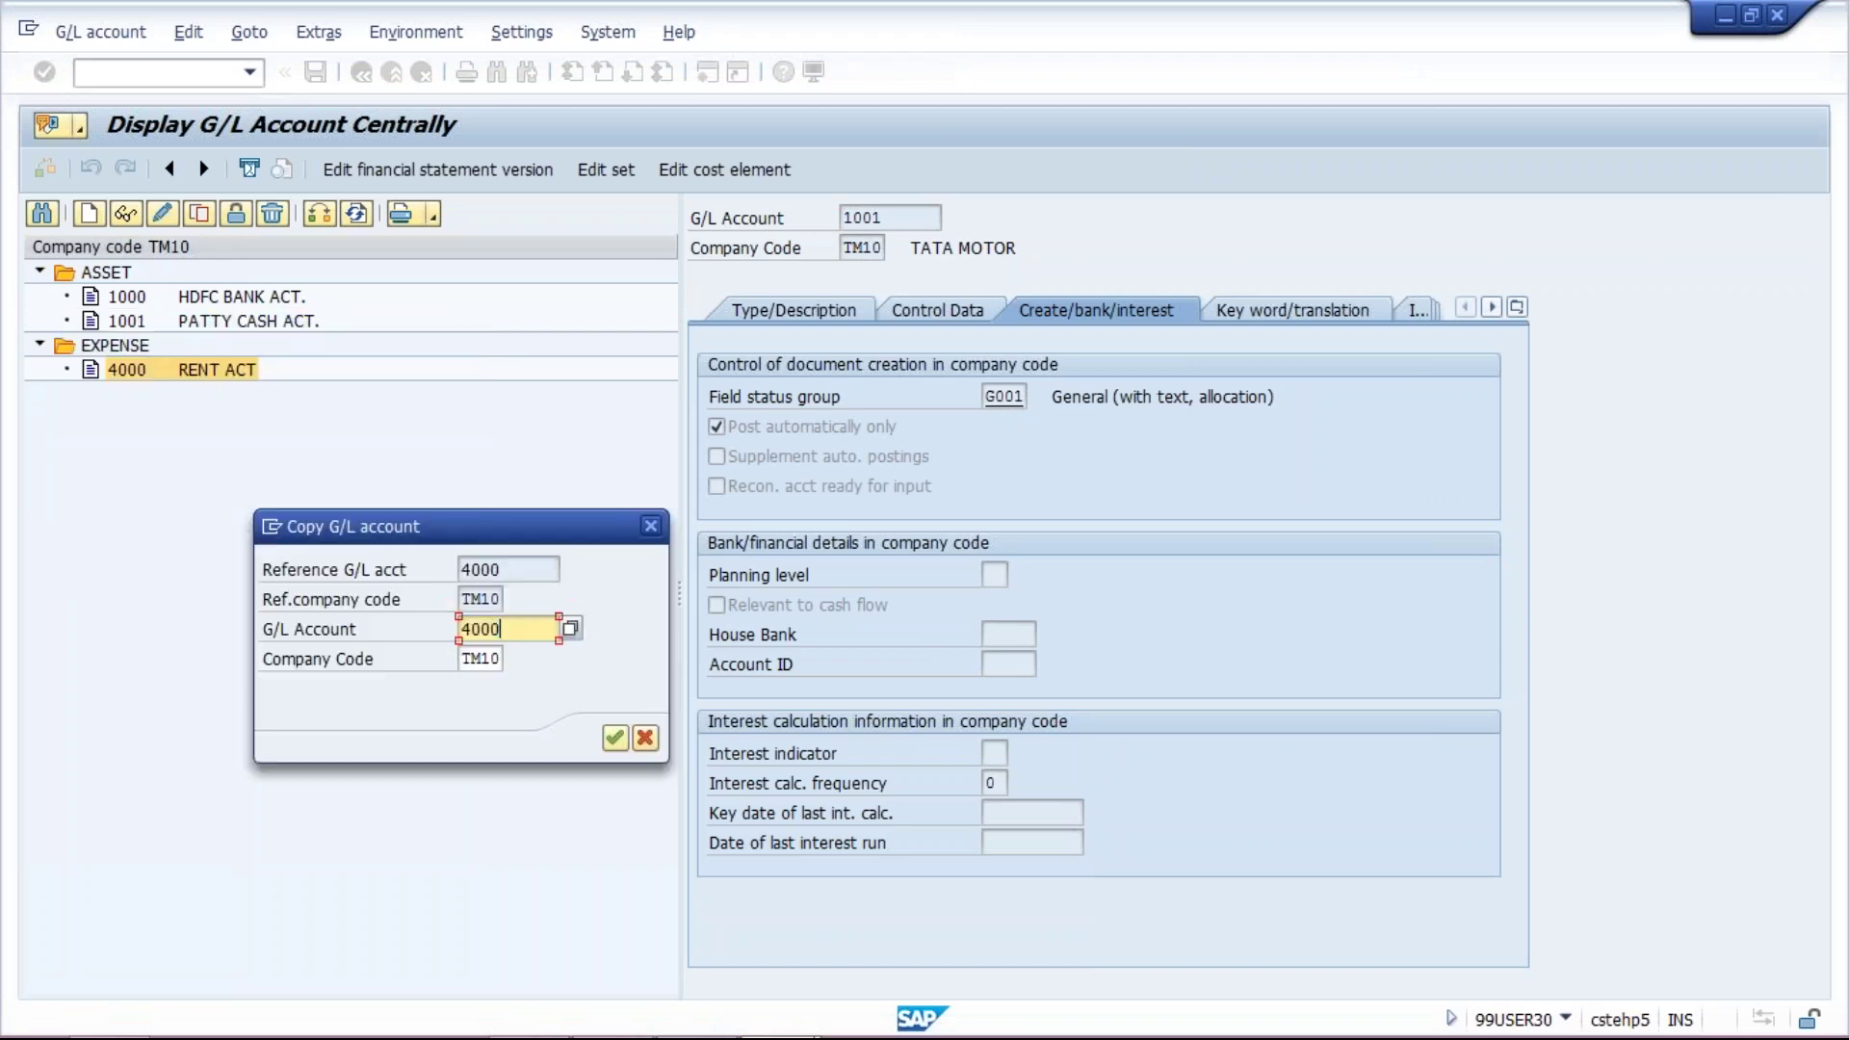
key("BackSpace")
type("1")
key("Return")
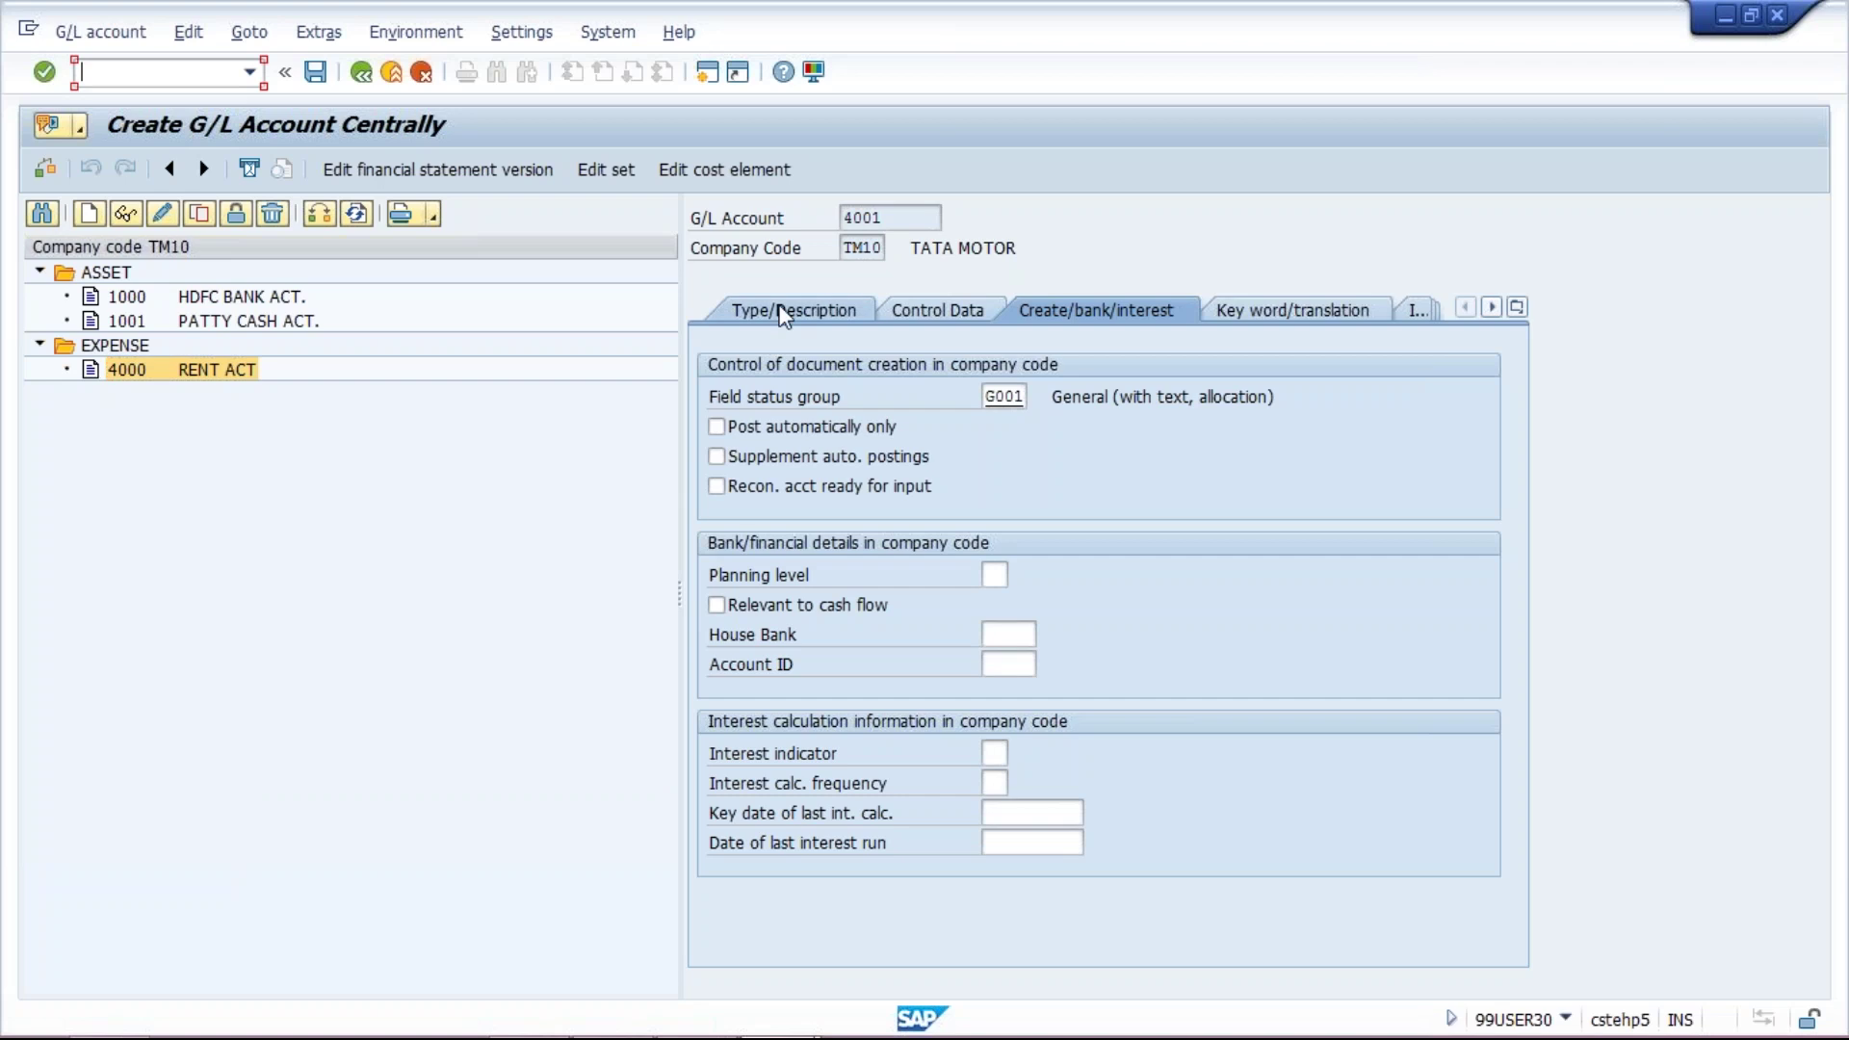
Set both the short text and the long text of G/L account 4001 to CASH PURCHASE ACT
left_click(784, 310)
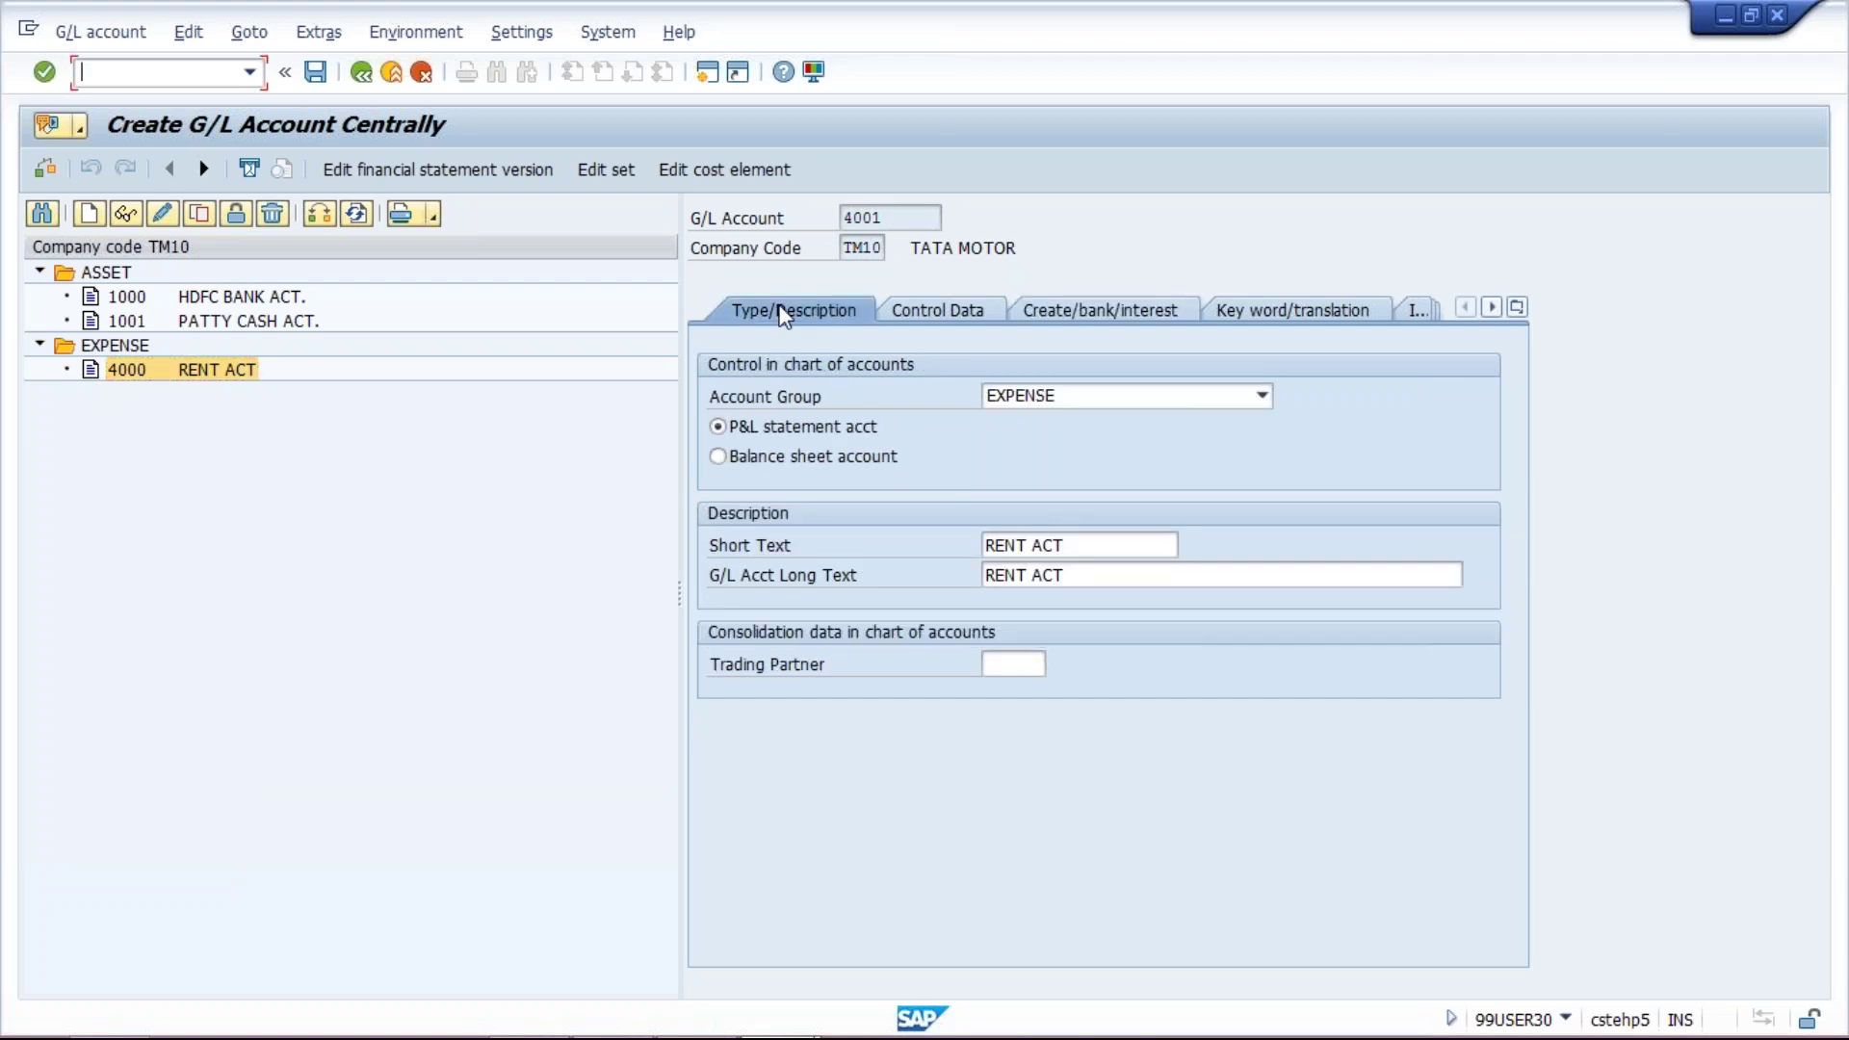
left_click(1106, 549)
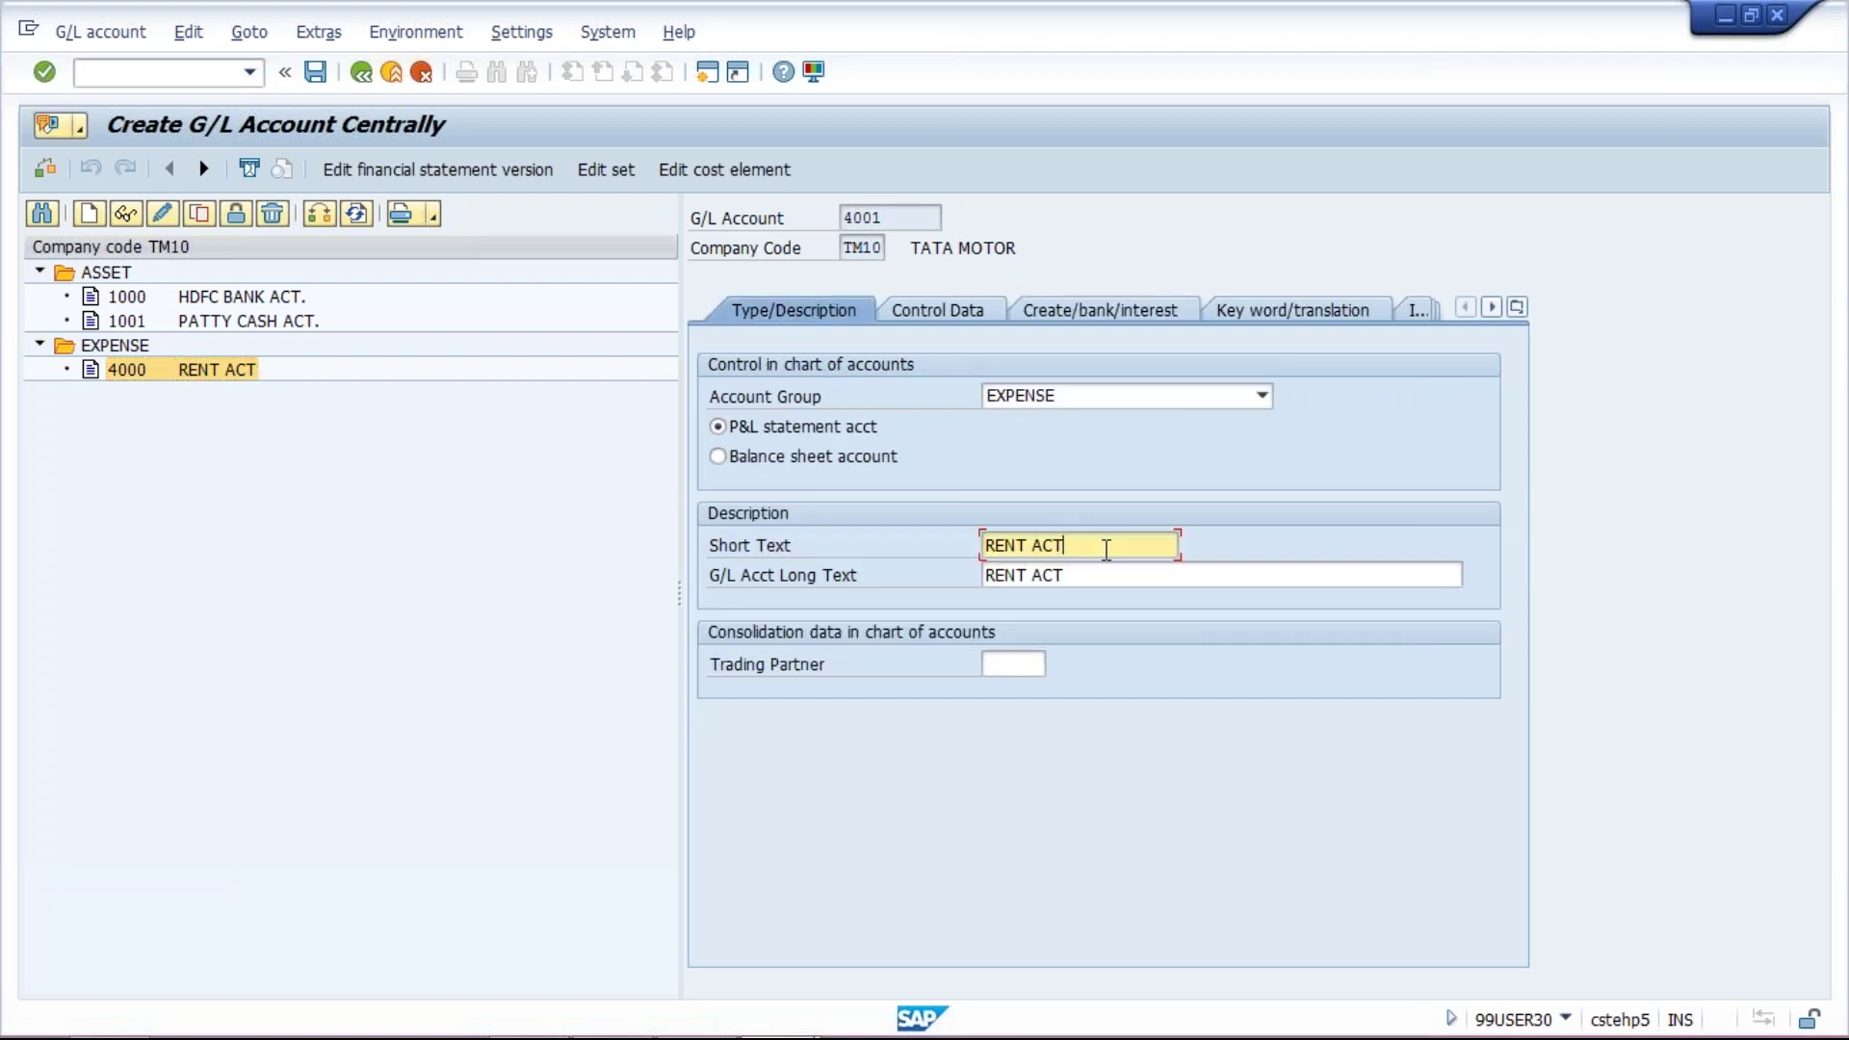
key("shift+Home")
key("BackSpace")
type("CASH PR")
key("BackSpace")
type("URCHASE")
key("shift+Home")
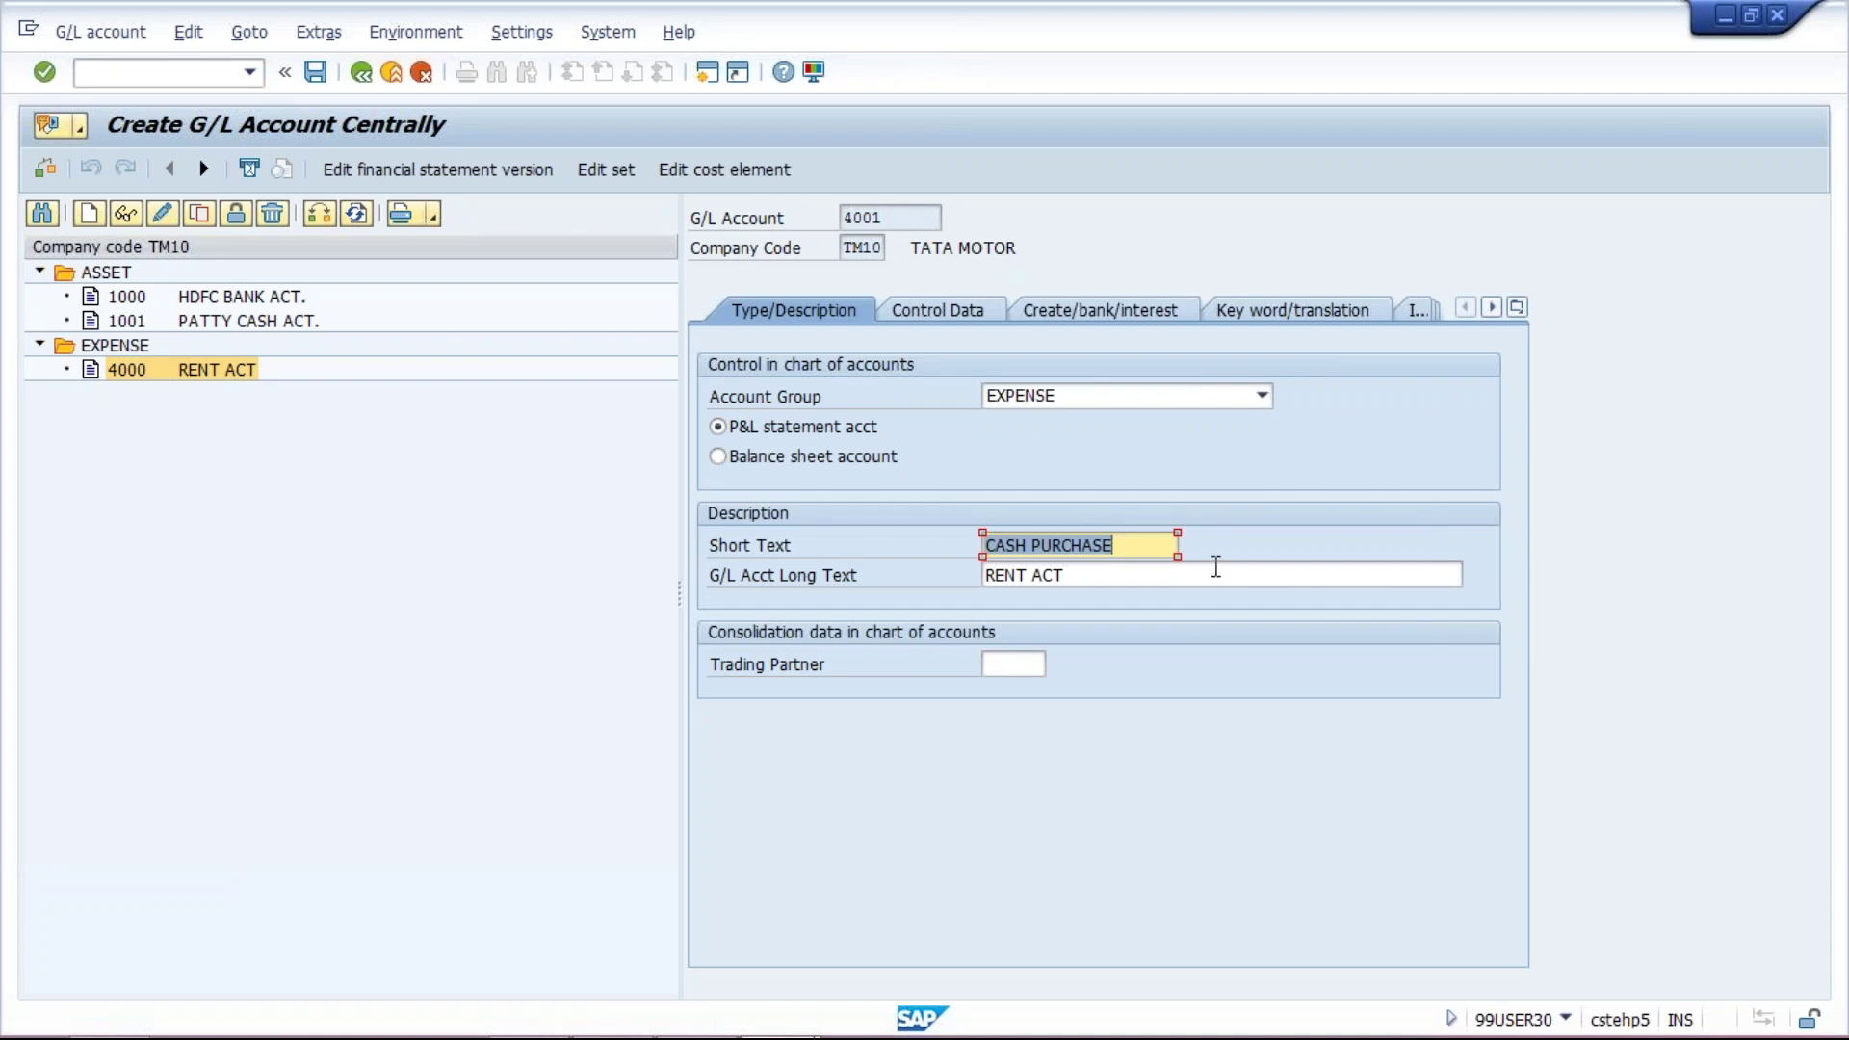
left_click(1124, 544)
type("ACT")
key("Tab")
type("CASH PURCHASE ACT")
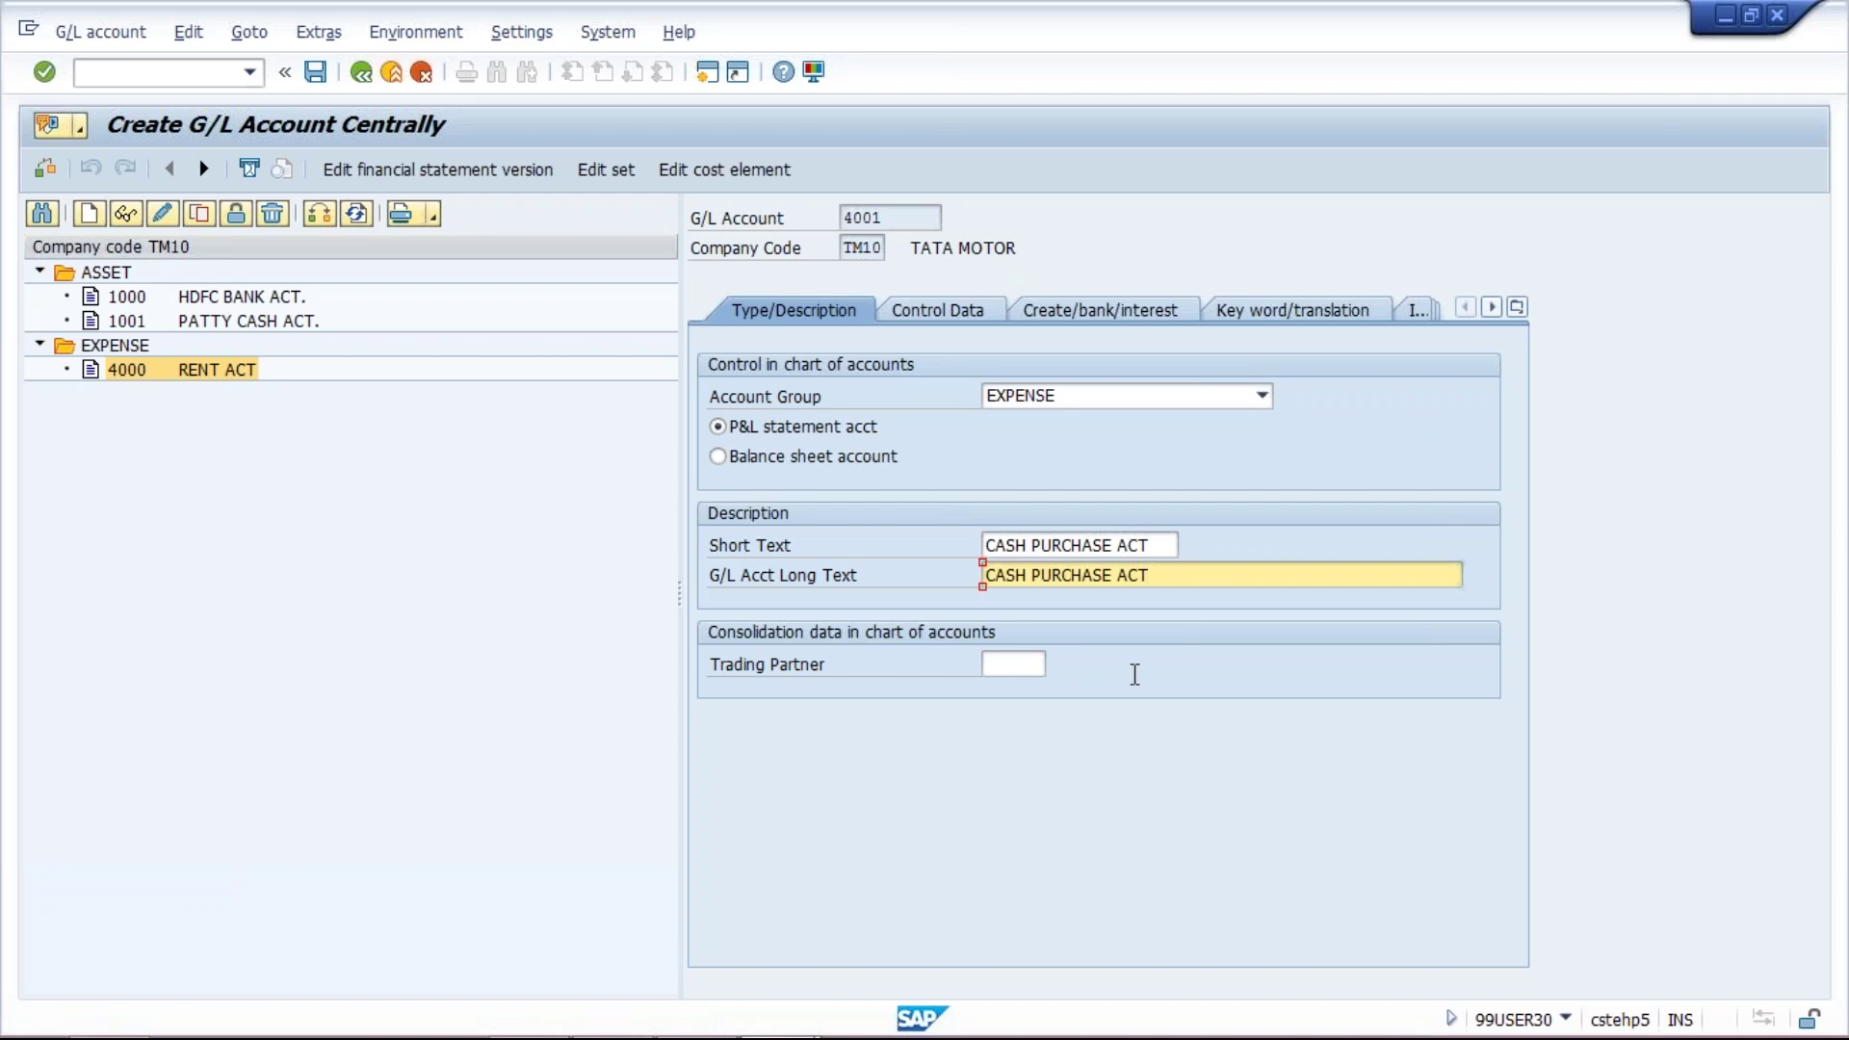
left_click(1621, 885)
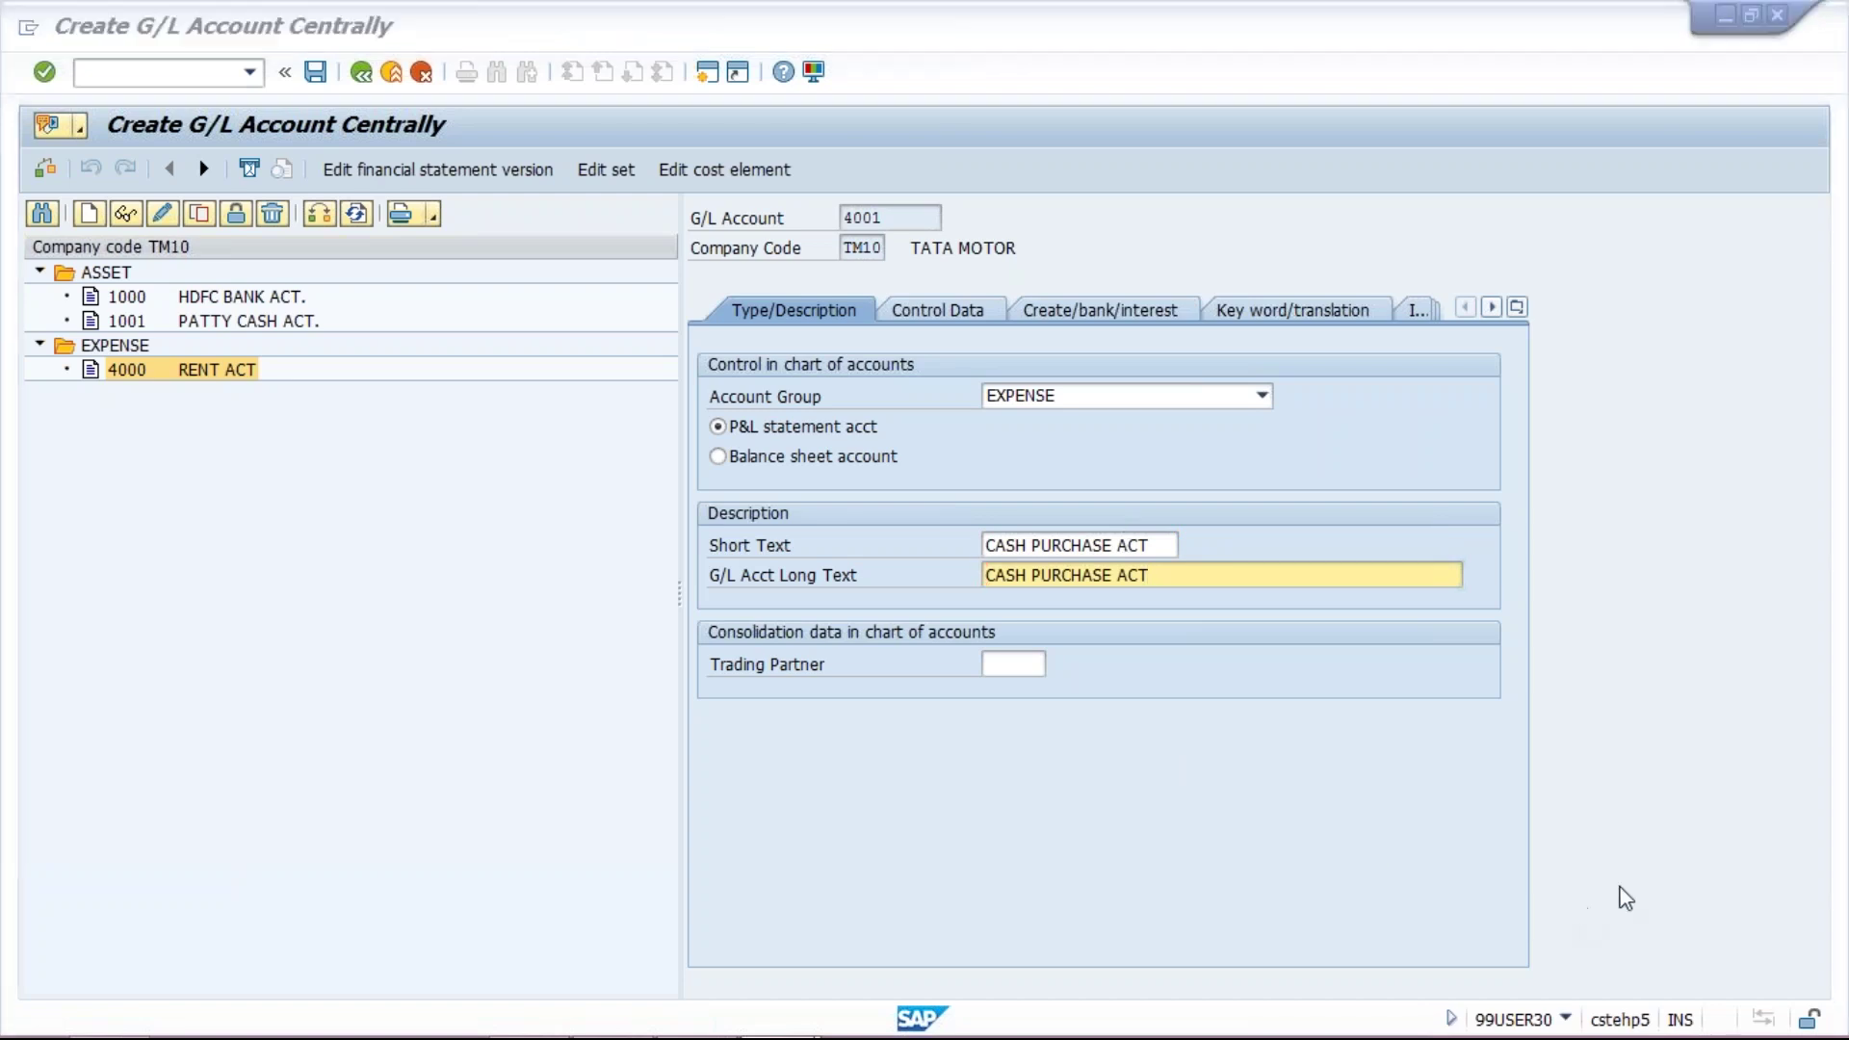
left_click(1155, 828)
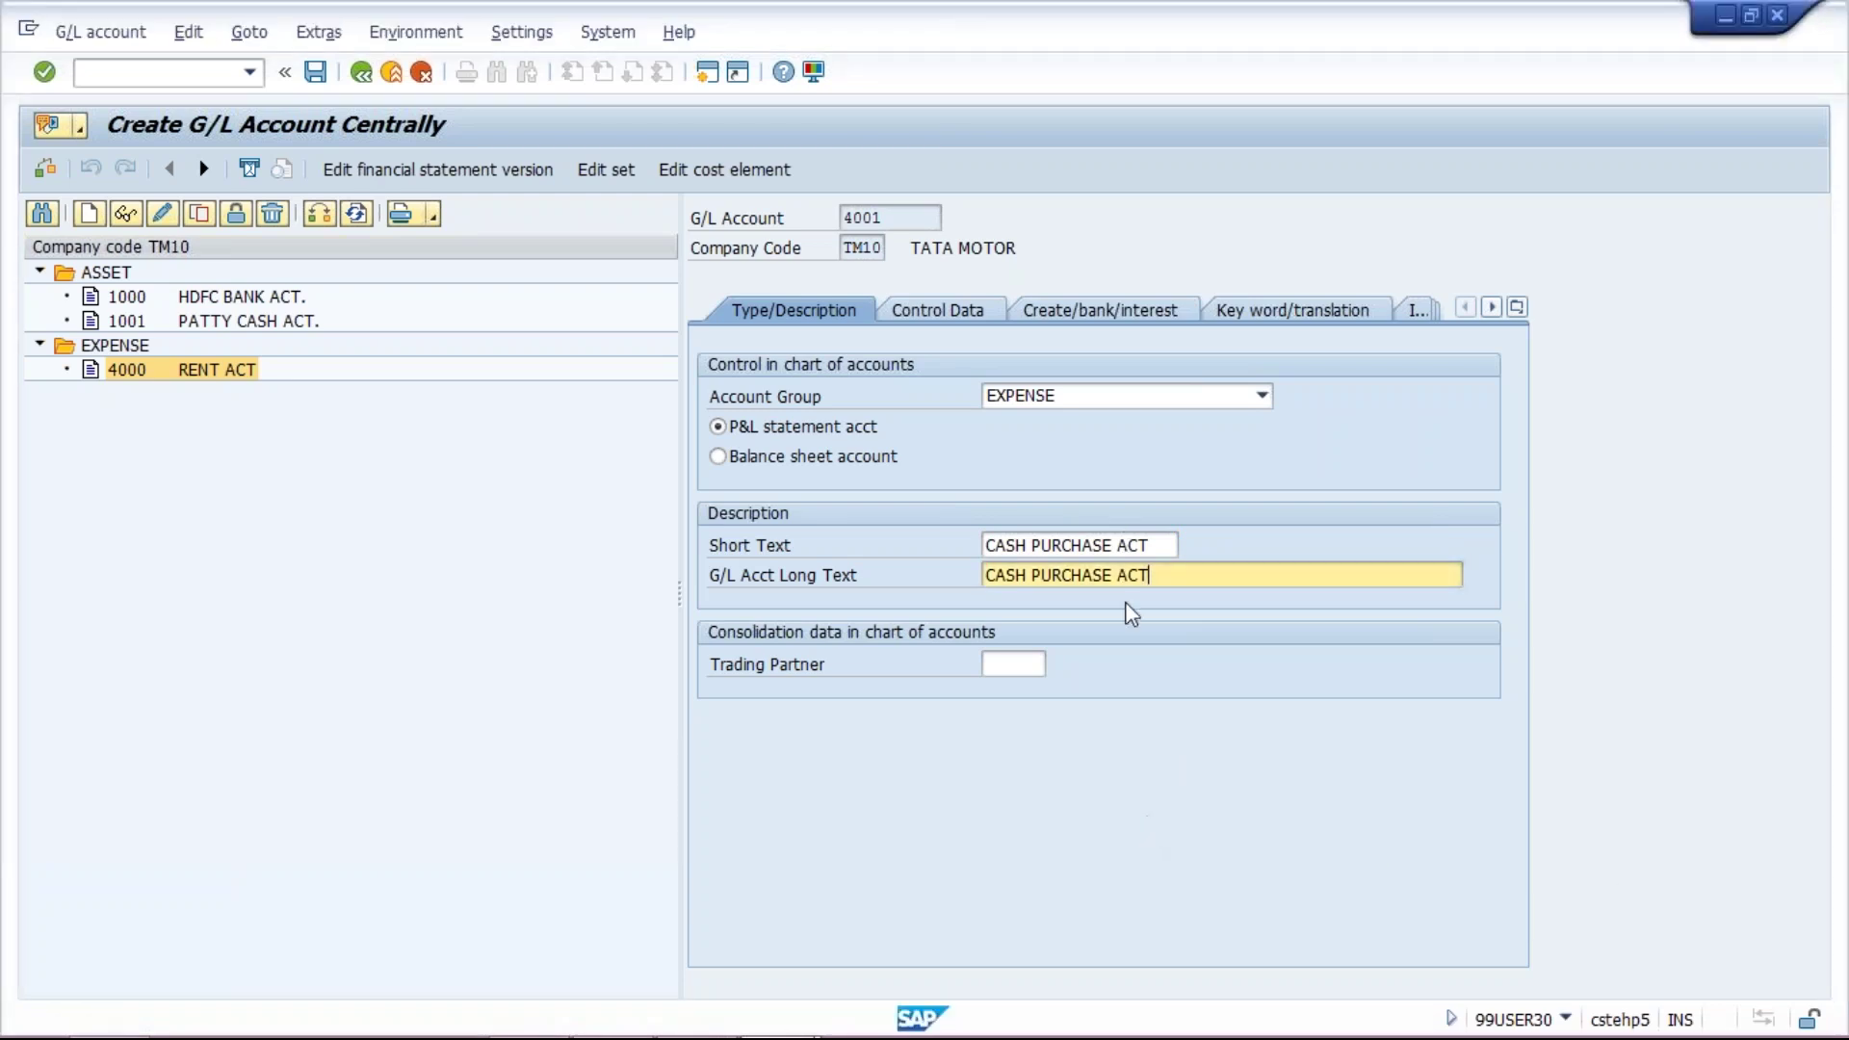
Enable Post automatically only for G/L account 4001 and save the account
left_click(1106, 318)
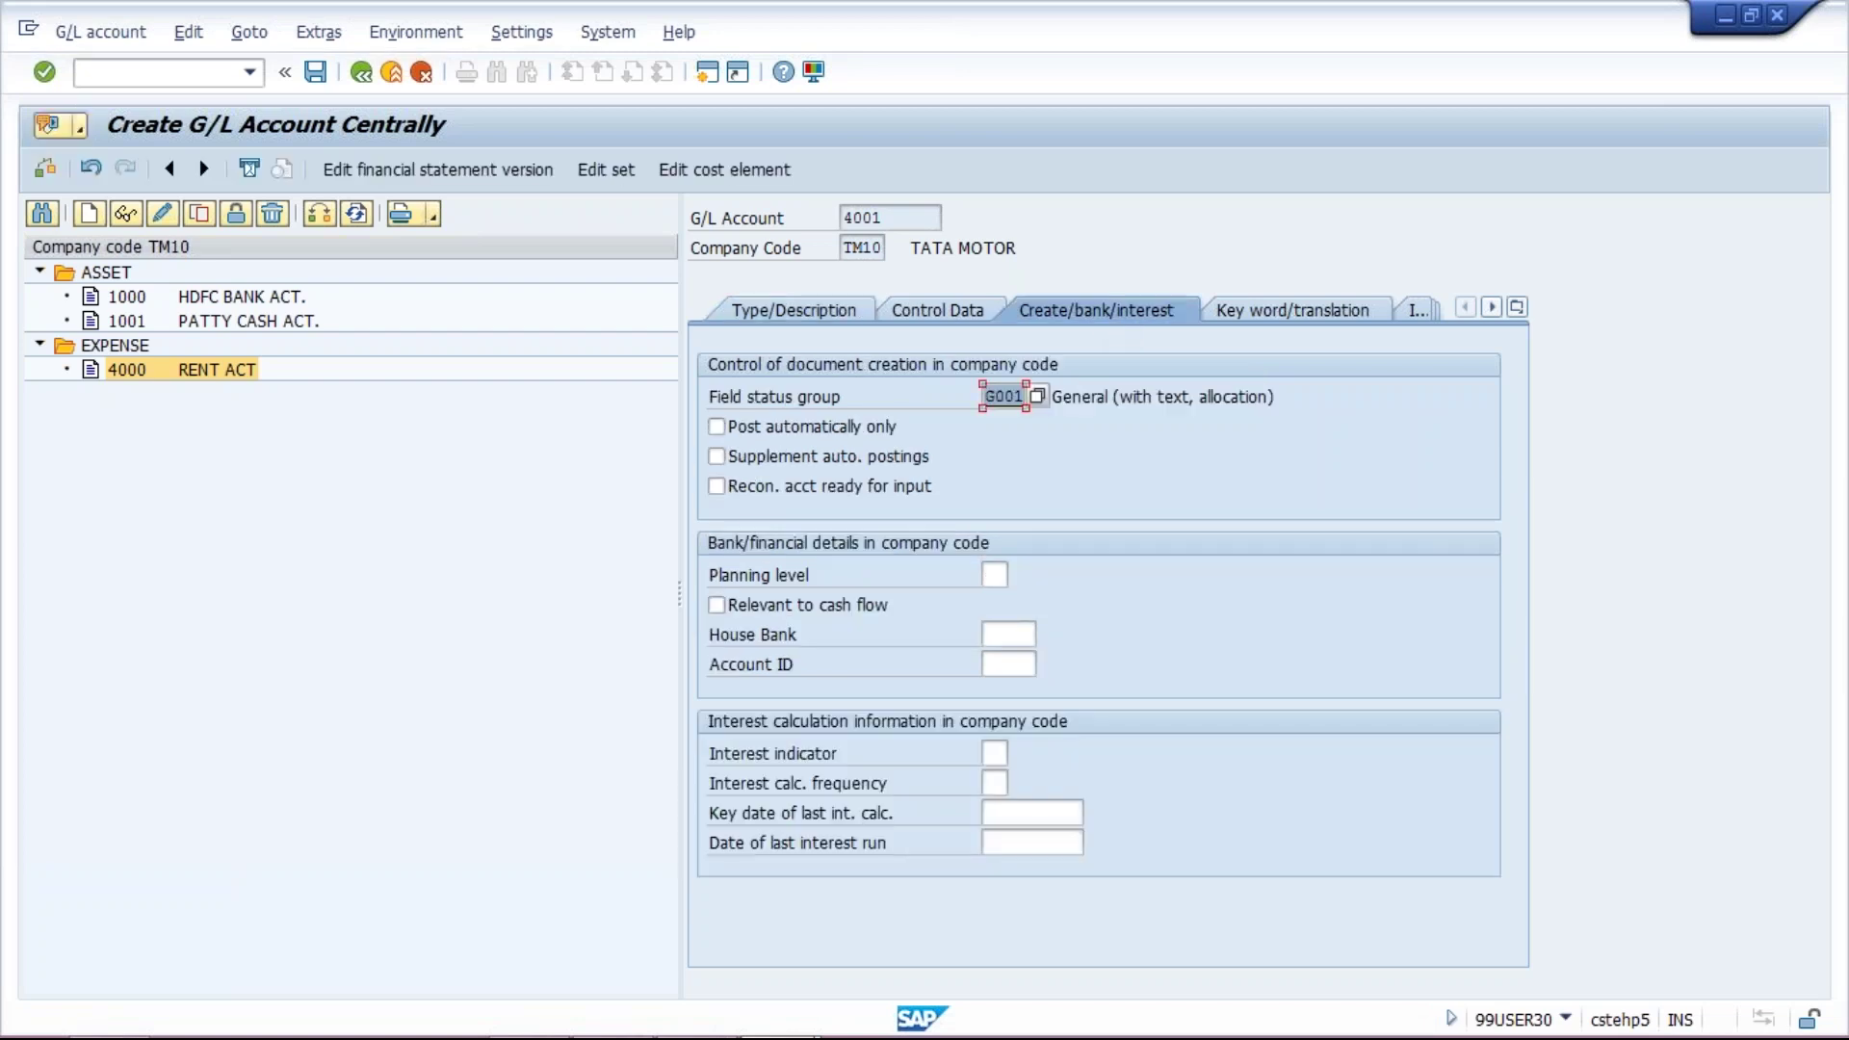
left_click(716, 424)
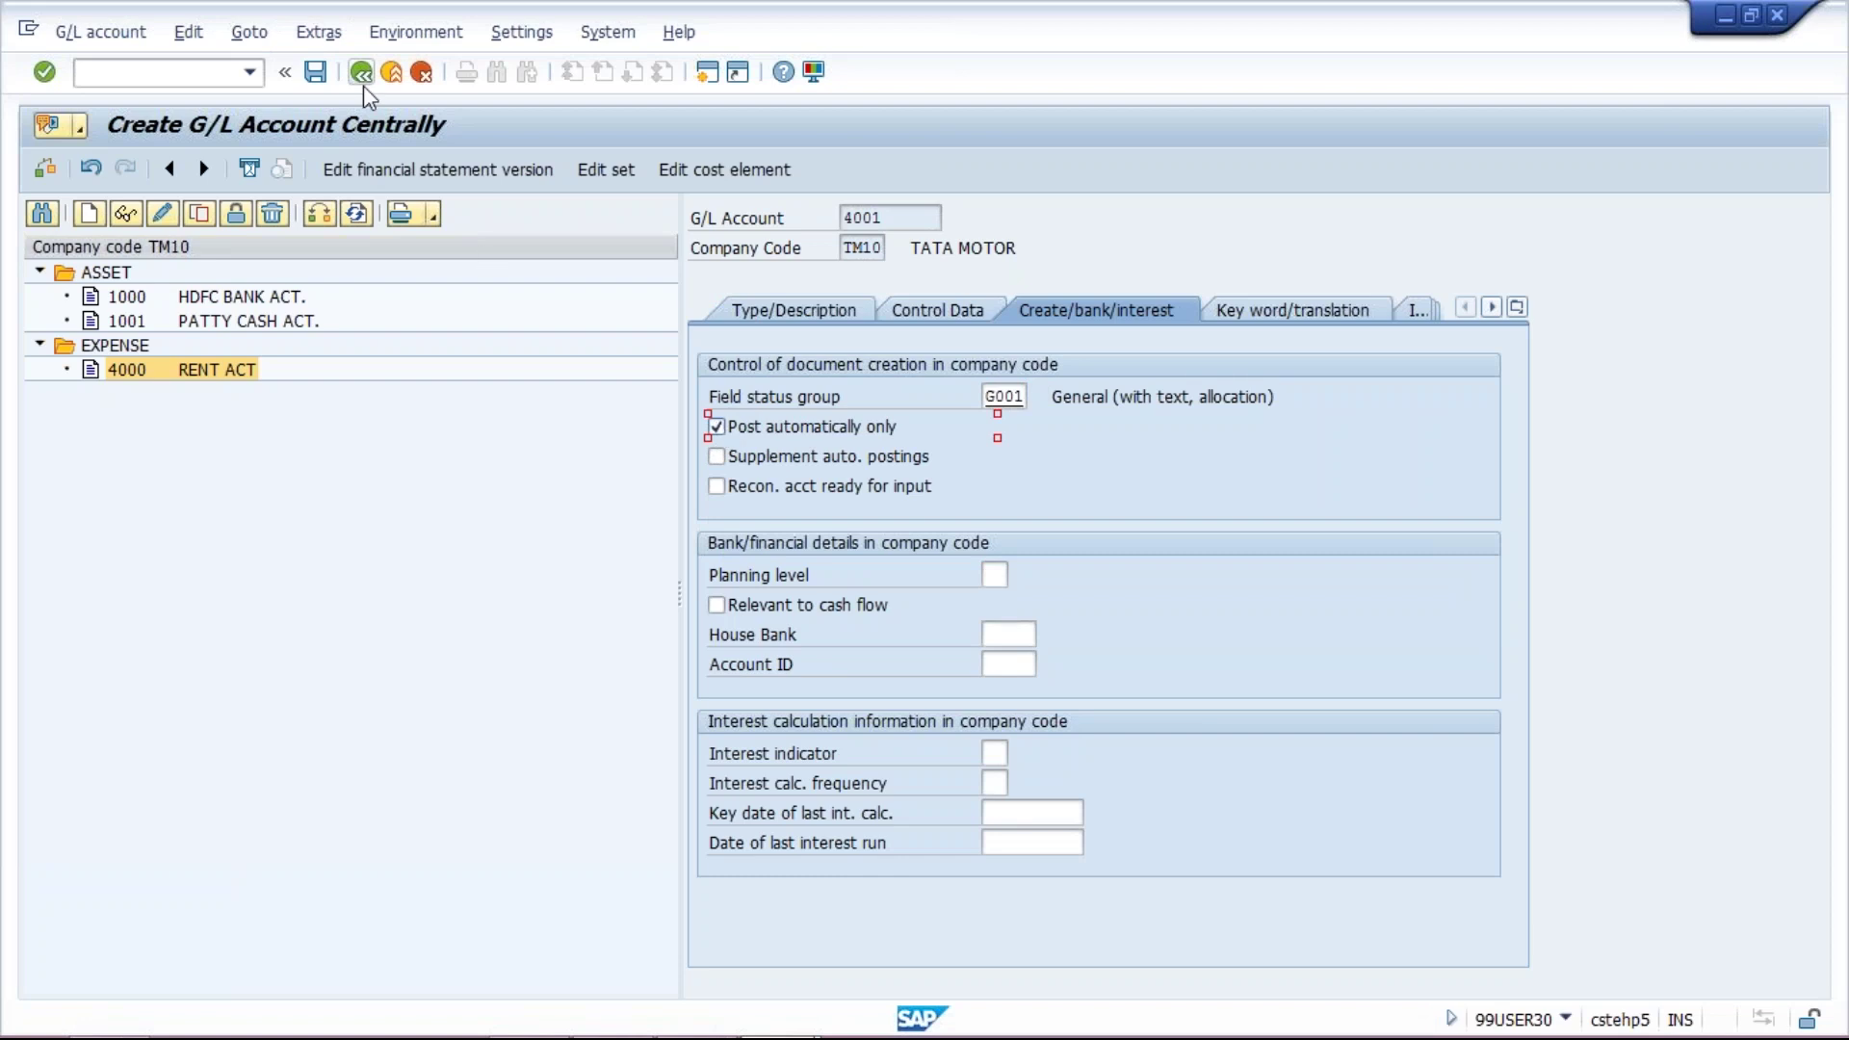
left_click(318, 75)
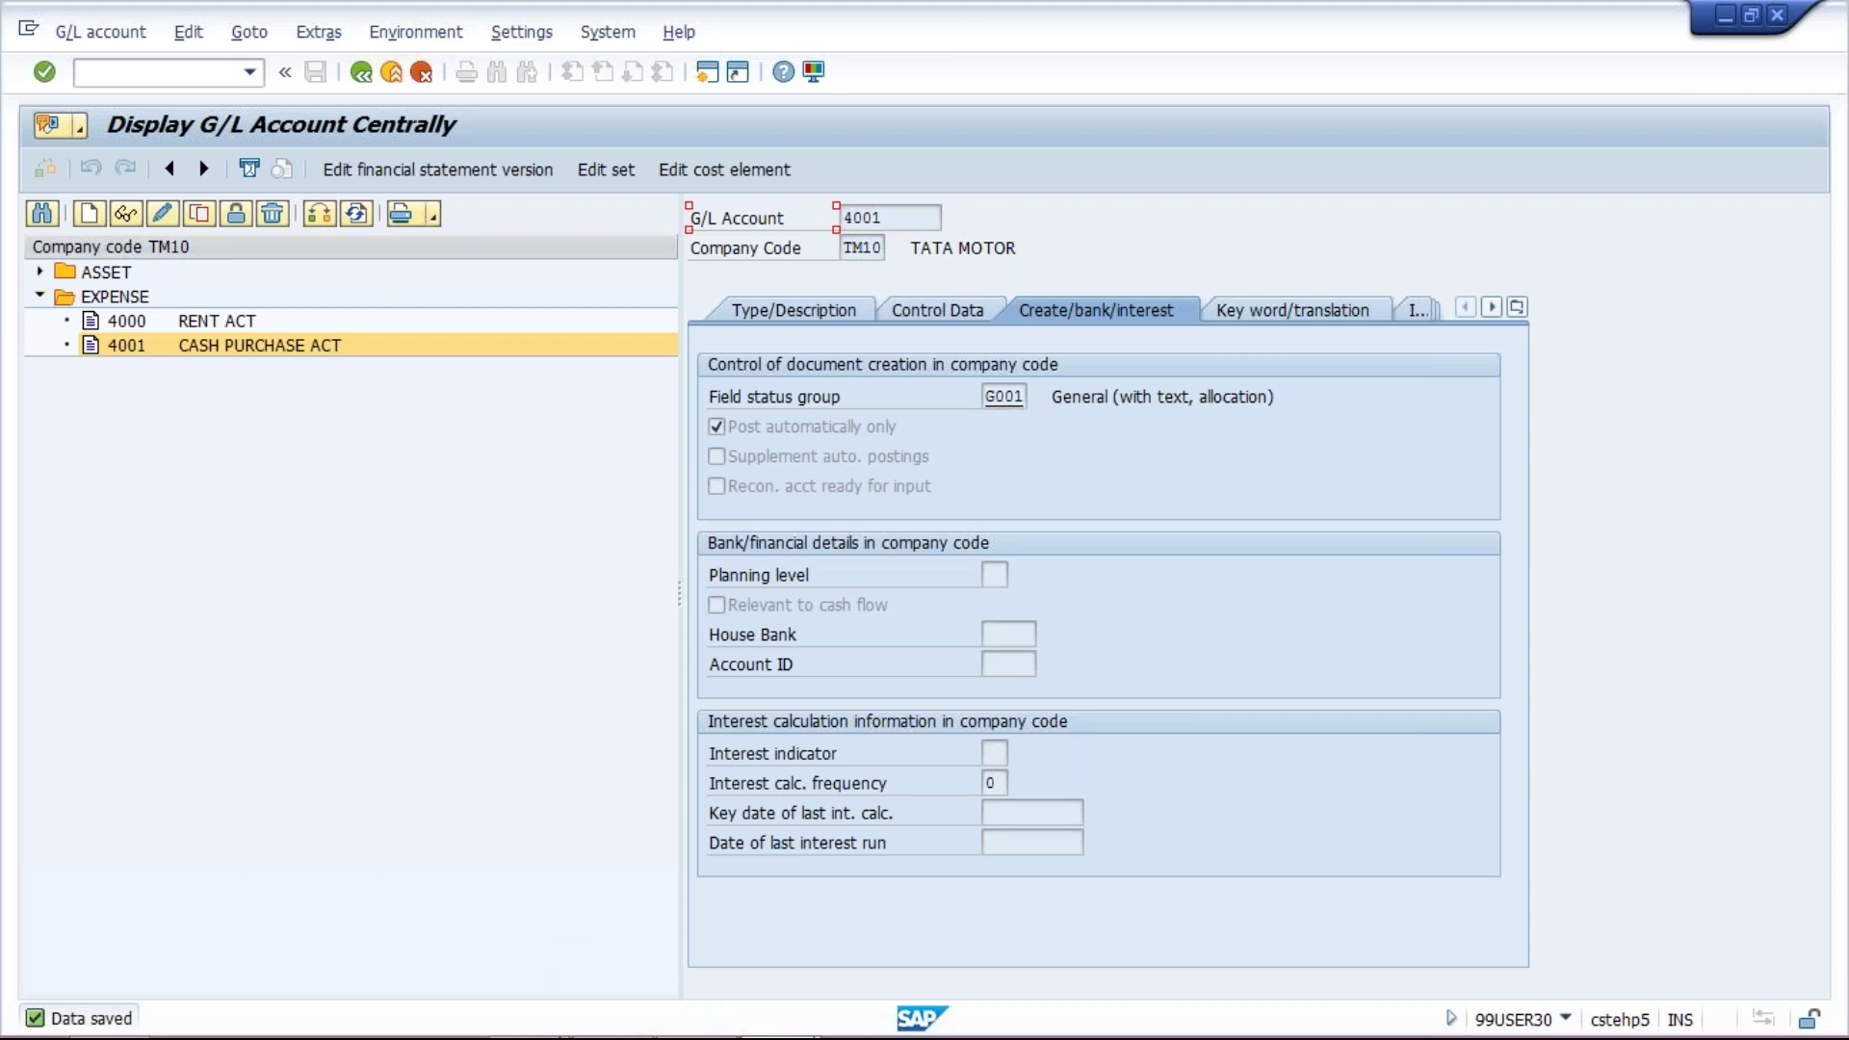
Switch to PowerPoint to check slide 2 for the G/L account that still has to be created
mouse_move(664, 1036)
left_click(613, 1011)
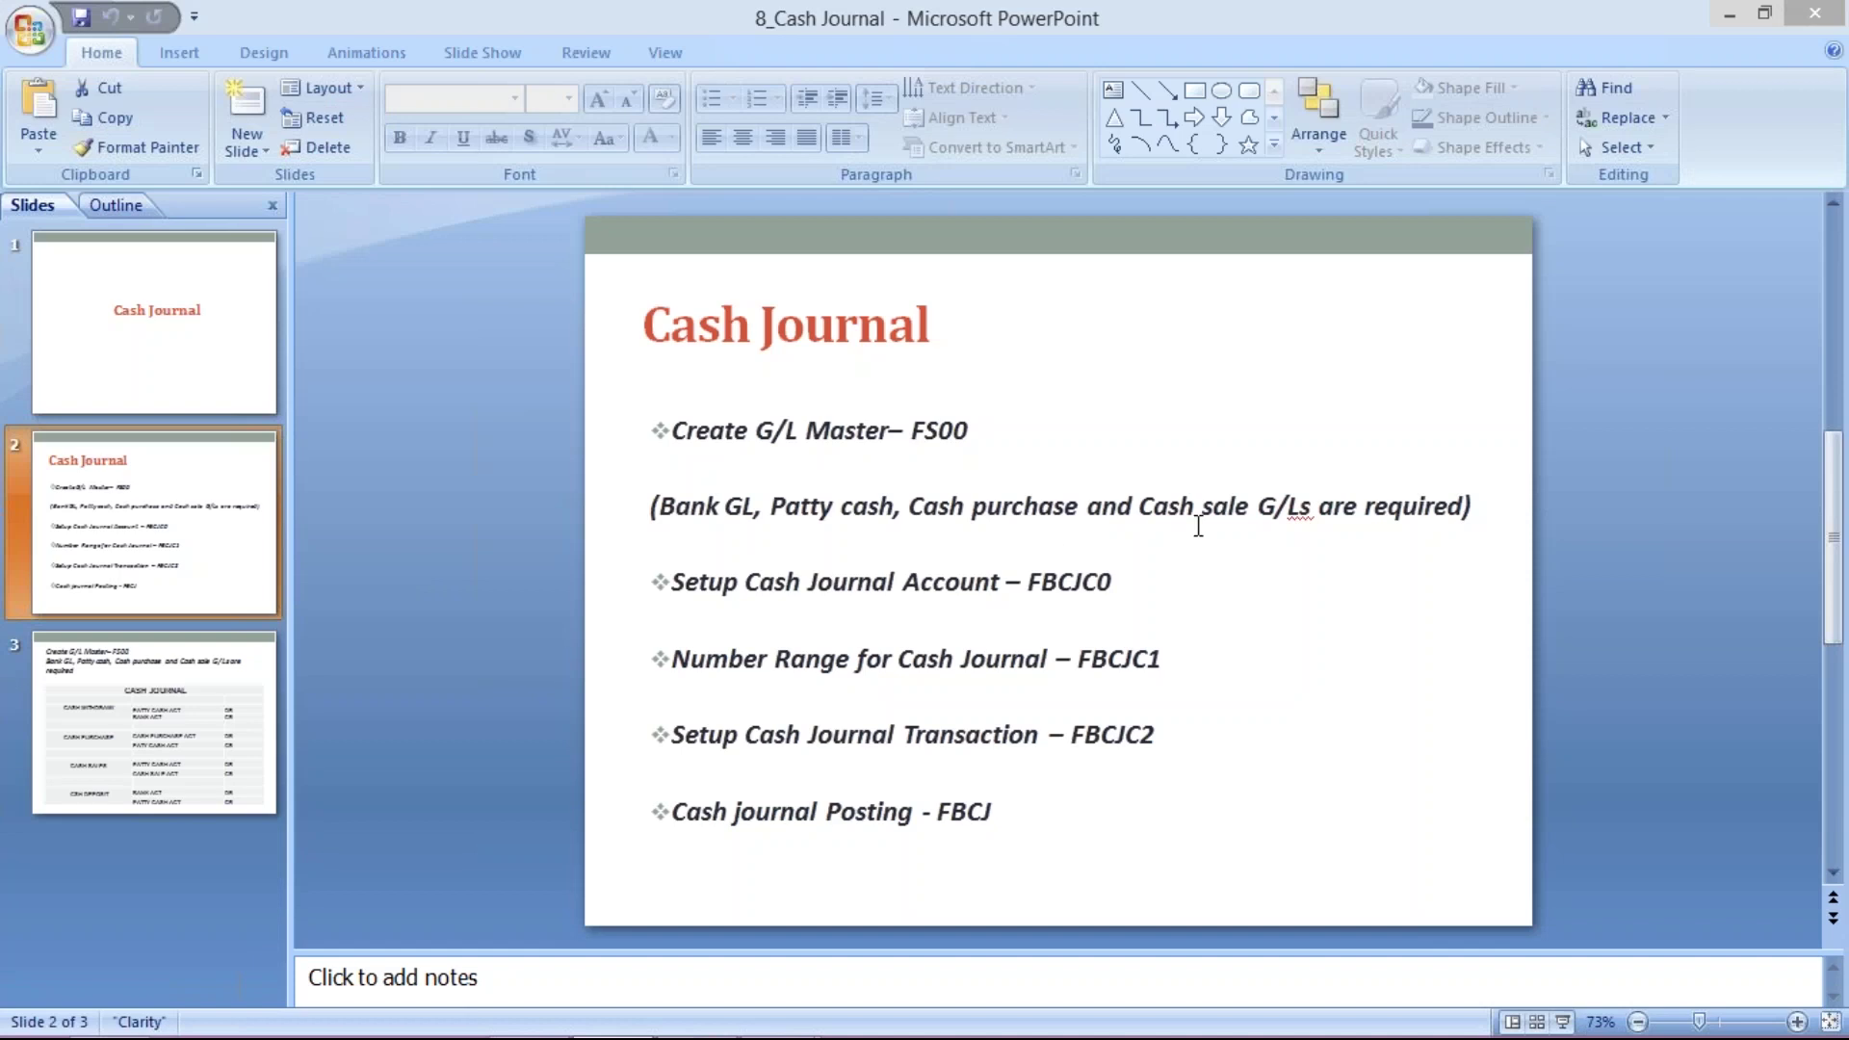
mouse_move(931, 1038)
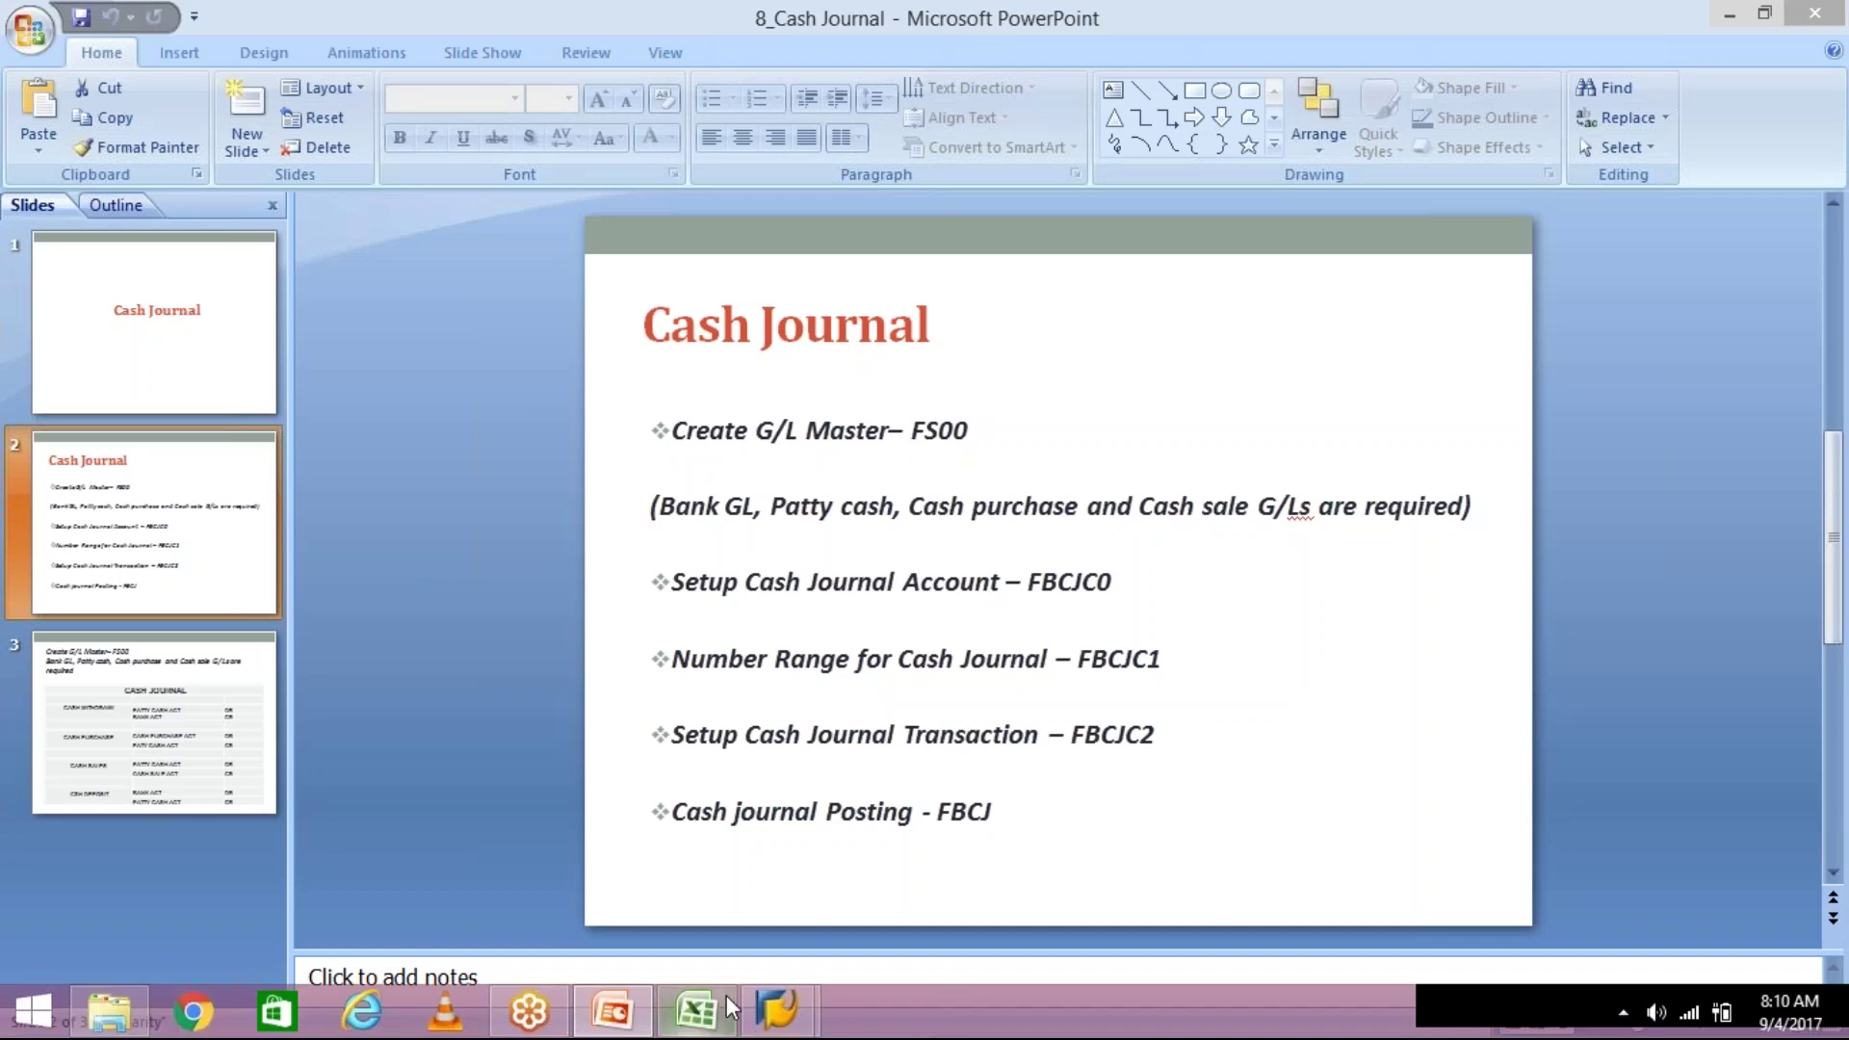
mouse_move(801, 1019)
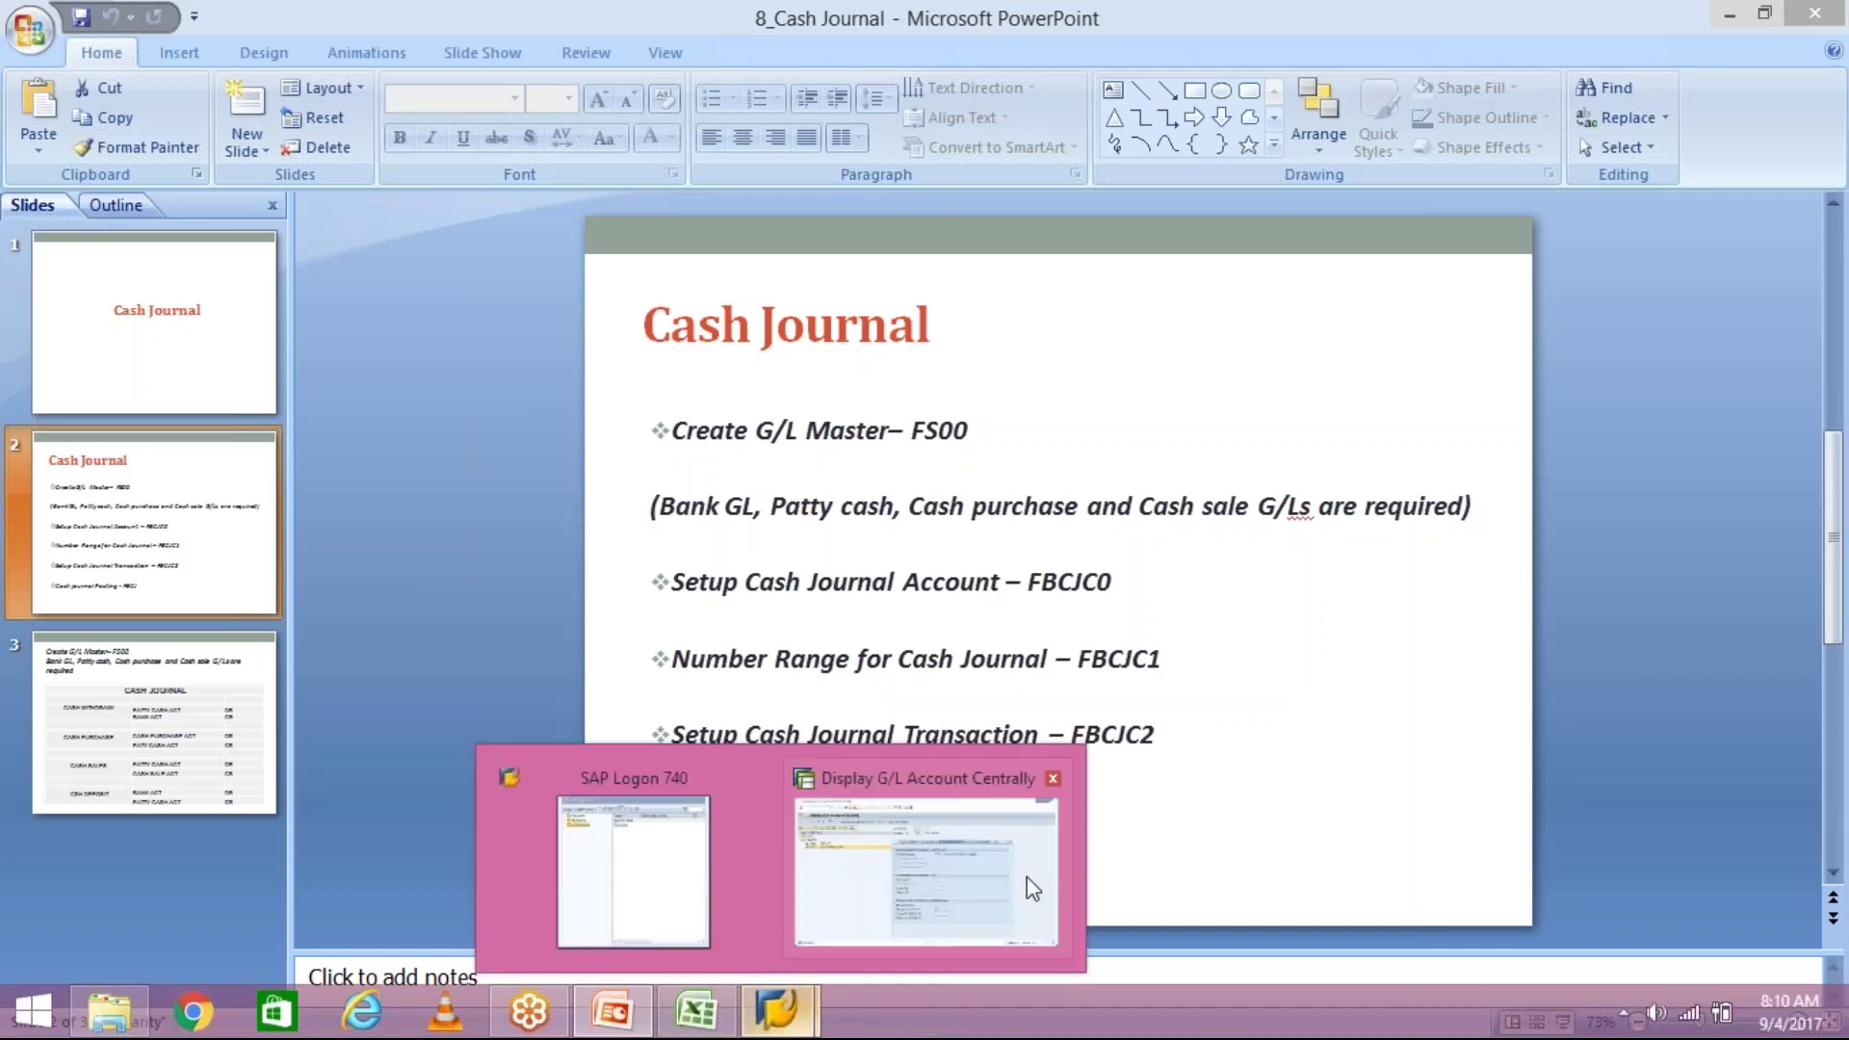
Return to SAP and start new G/L account 3000 in company code TM10 with the account group REVENUE
left_click(1028, 883)
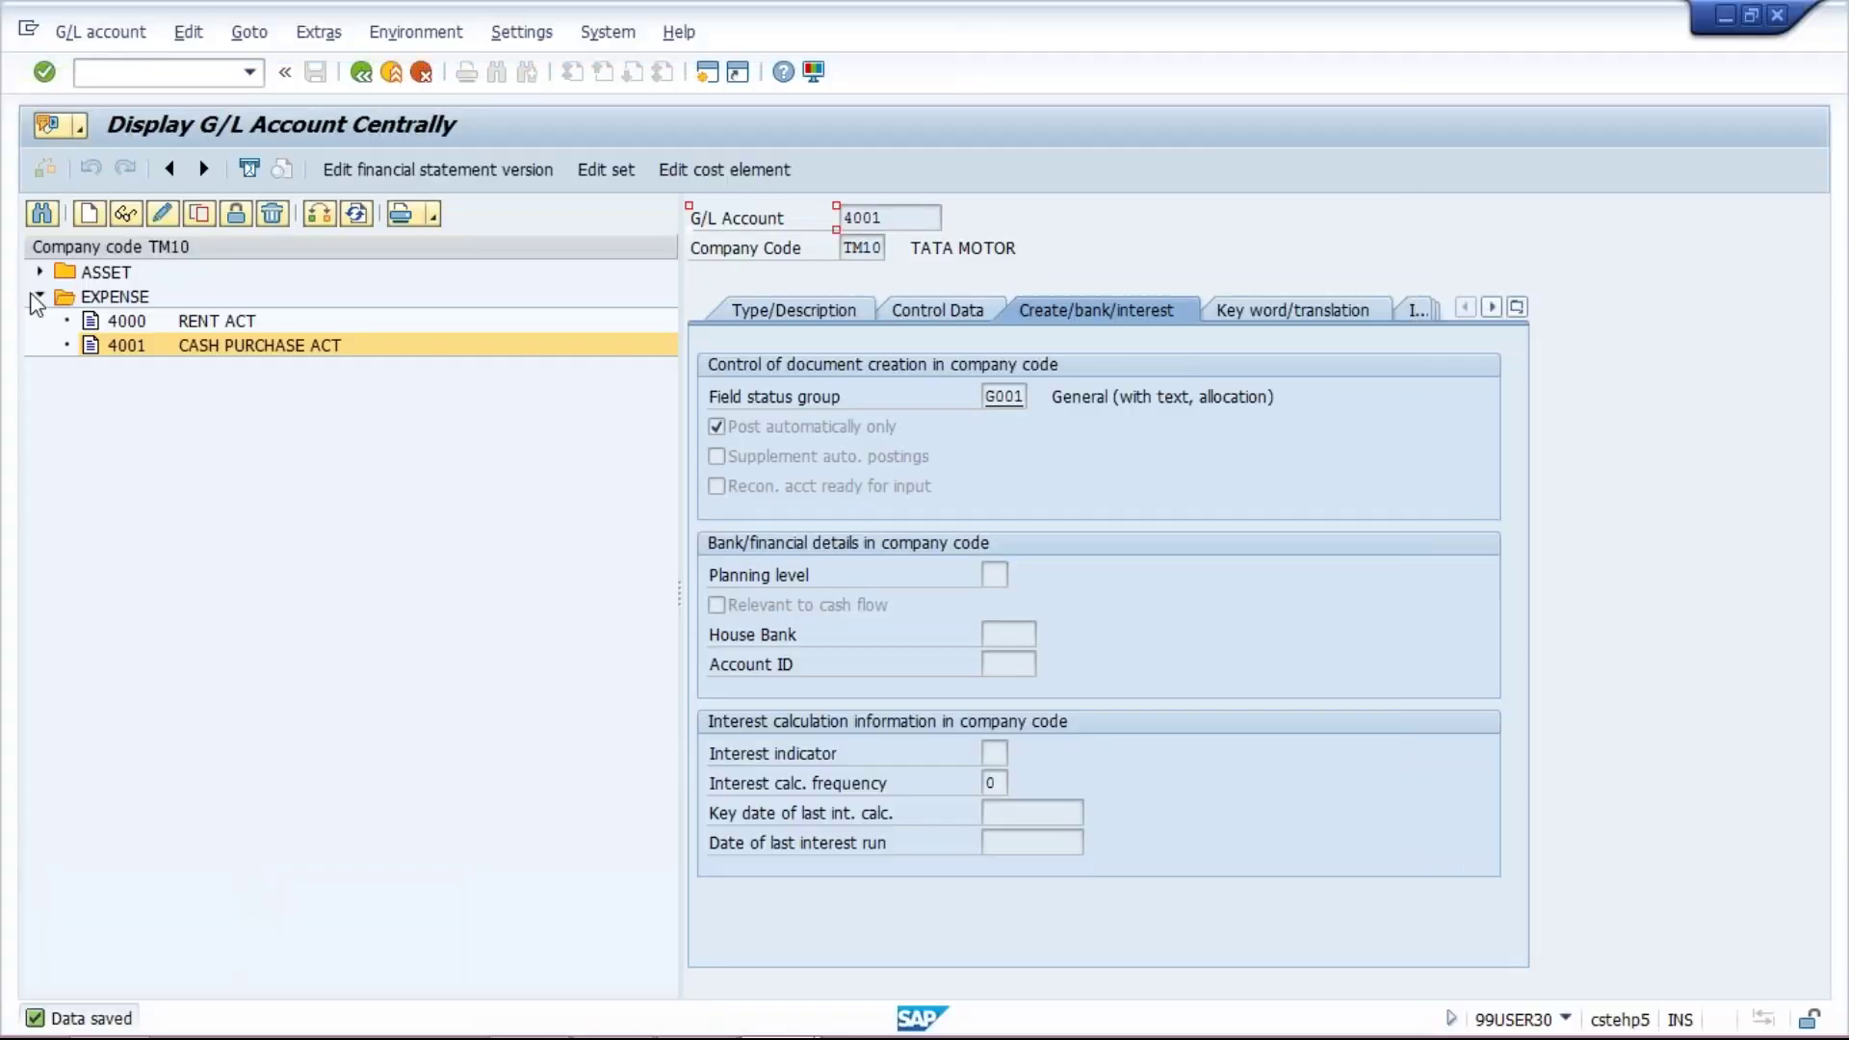
left_click(89, 214)
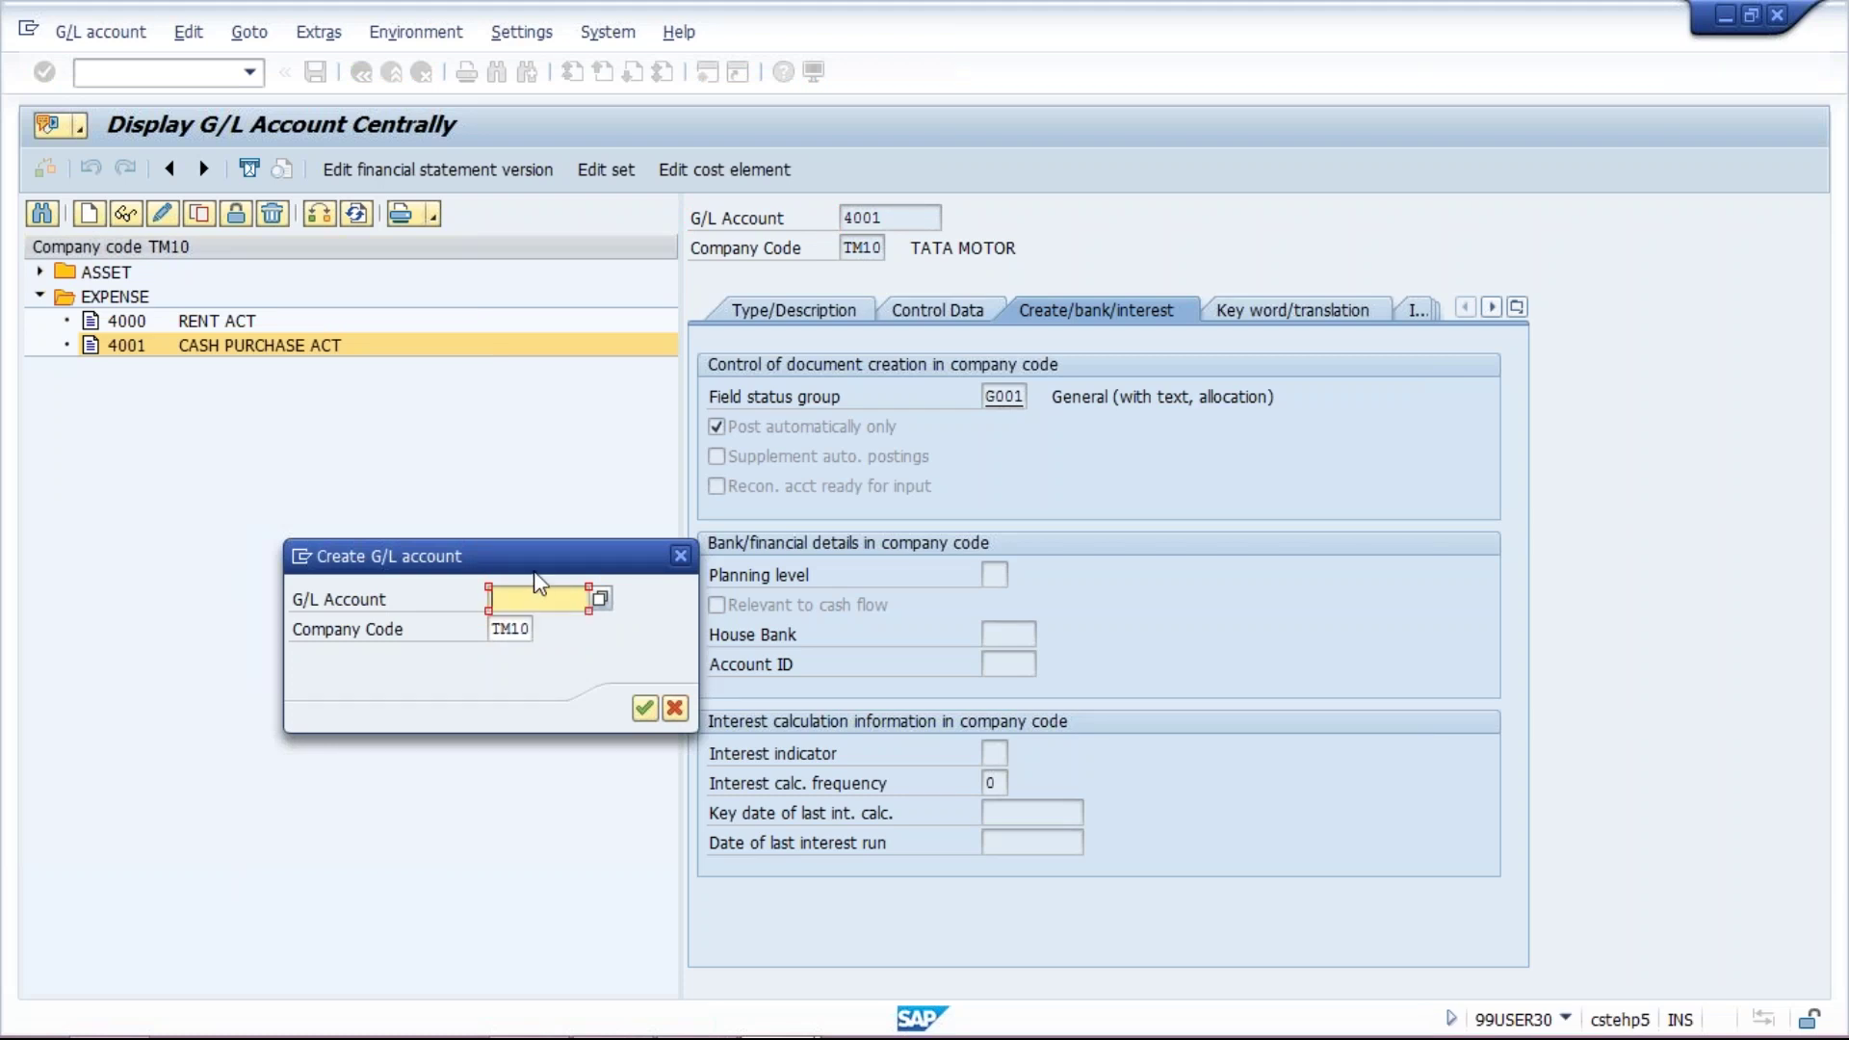
type("3000")
key("Return")
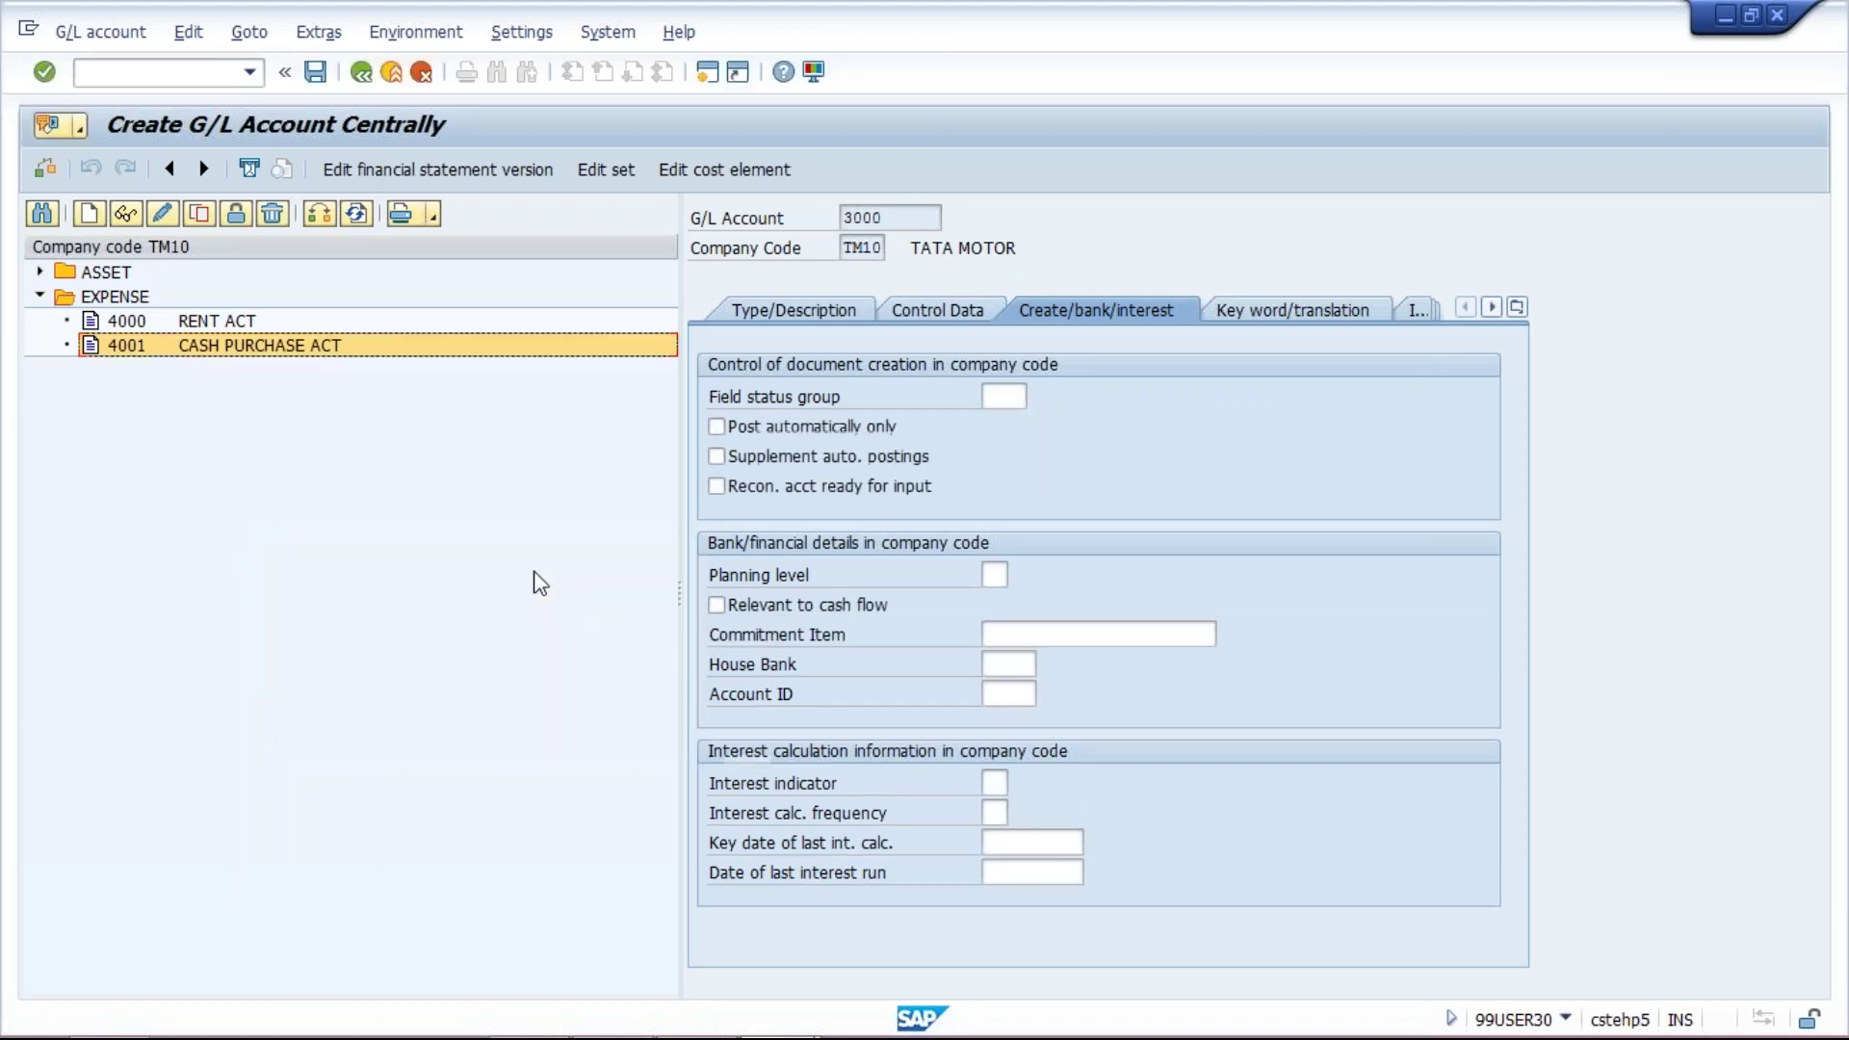
left_click(776, 306)
left_click(995, 397)
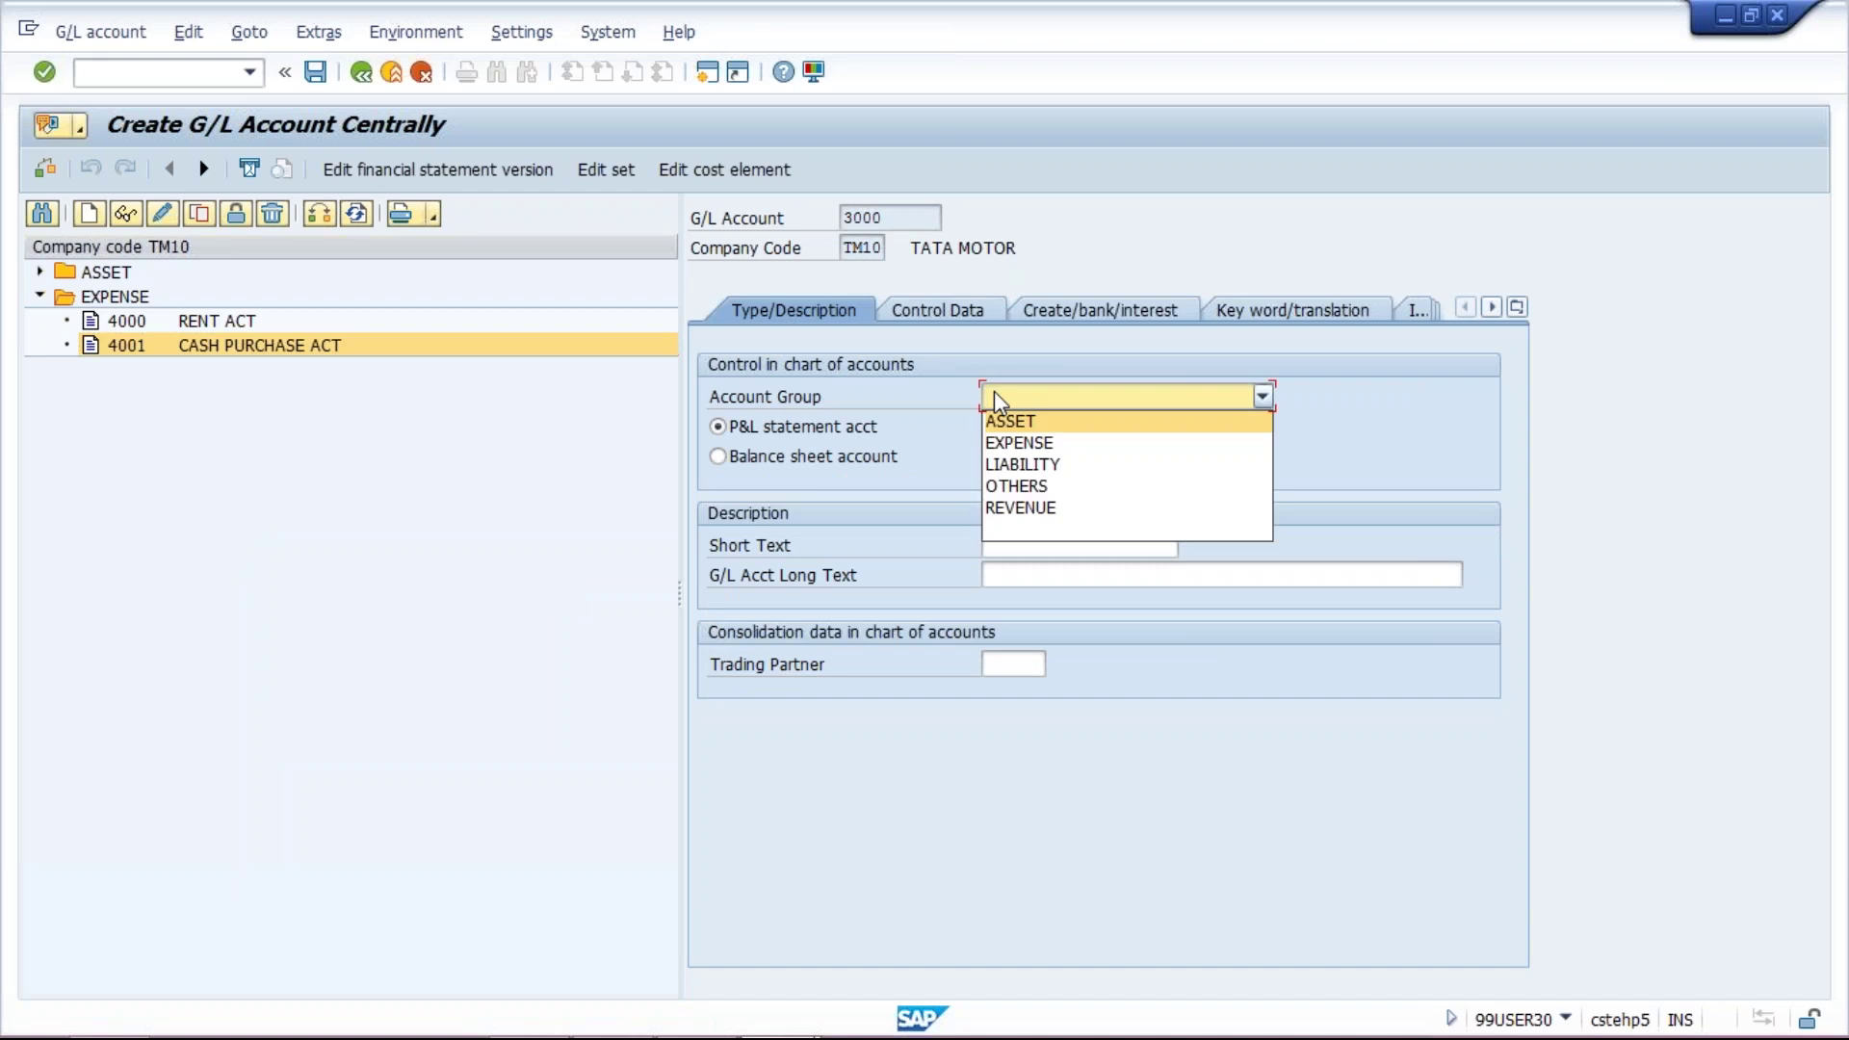
left_click(1018, 507)
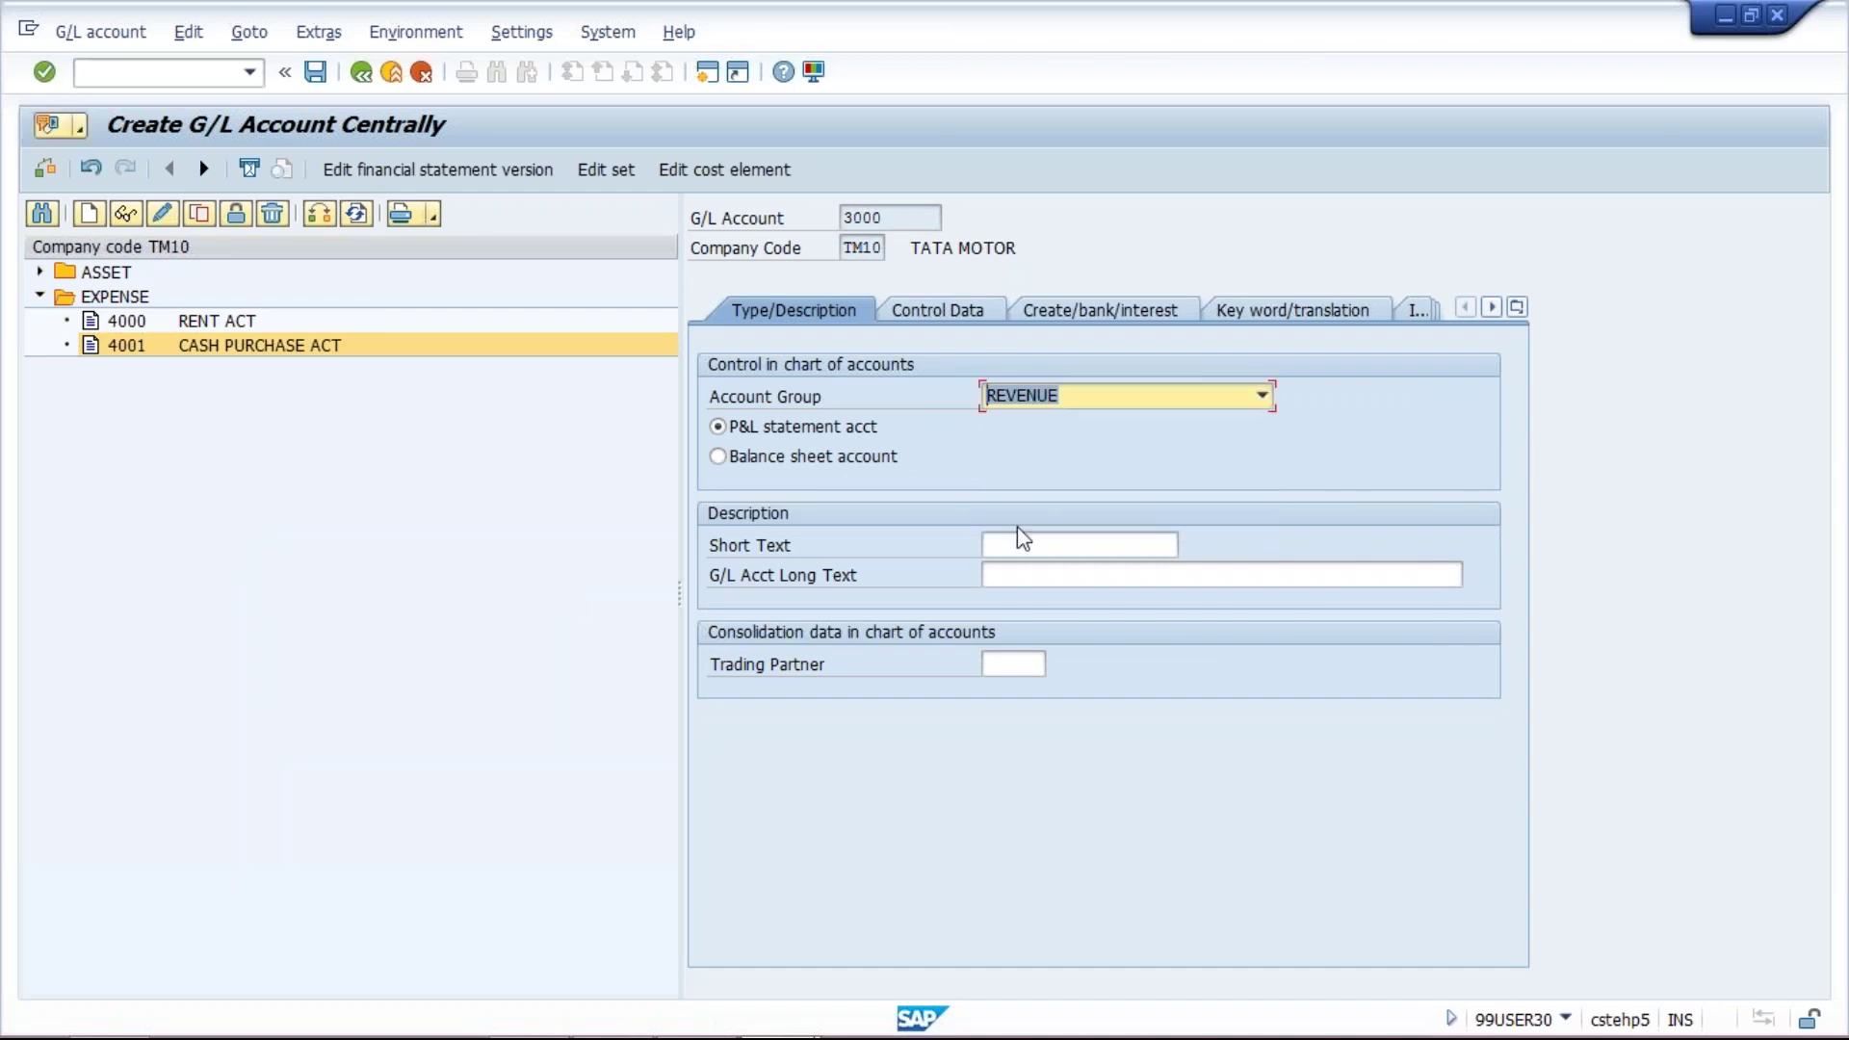
Enter CASH SALES ACT as both the short text and the long text of G/L account 3000
left_click(1020, 542)
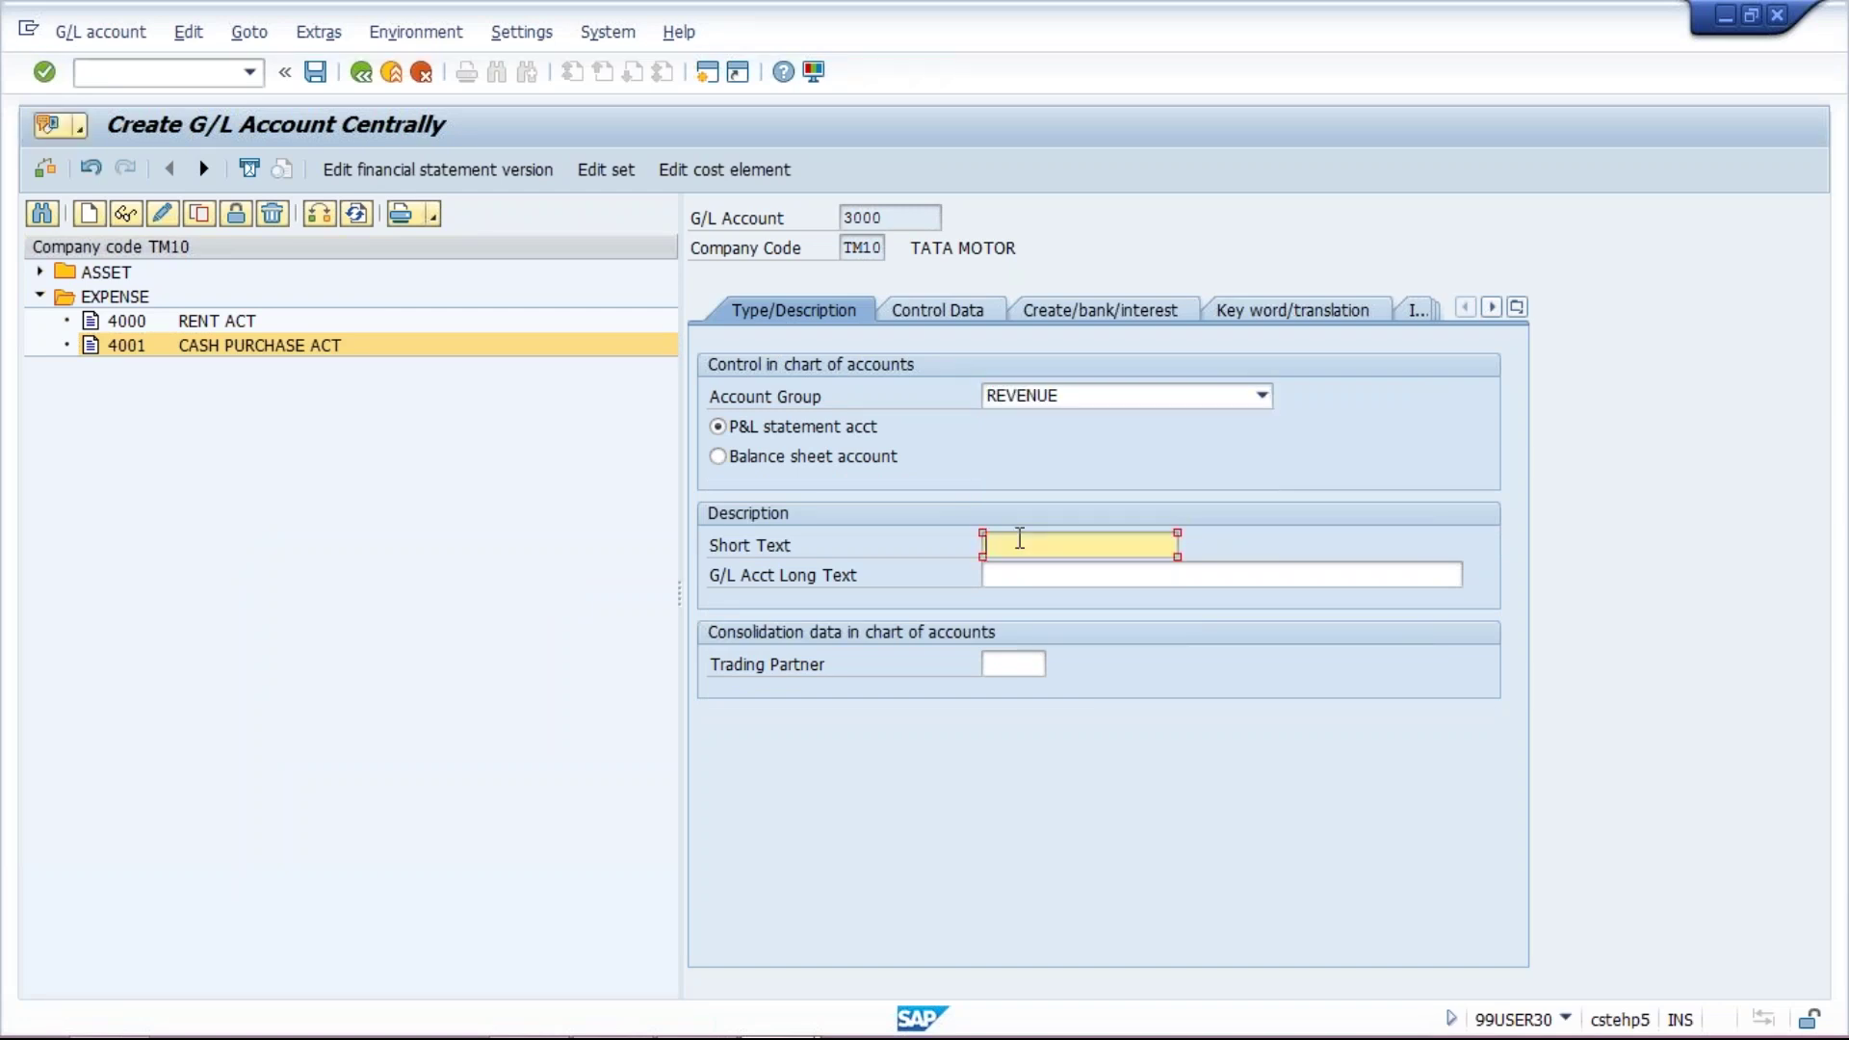
type("SA")
key("BackSpace")
key("BackSpace")
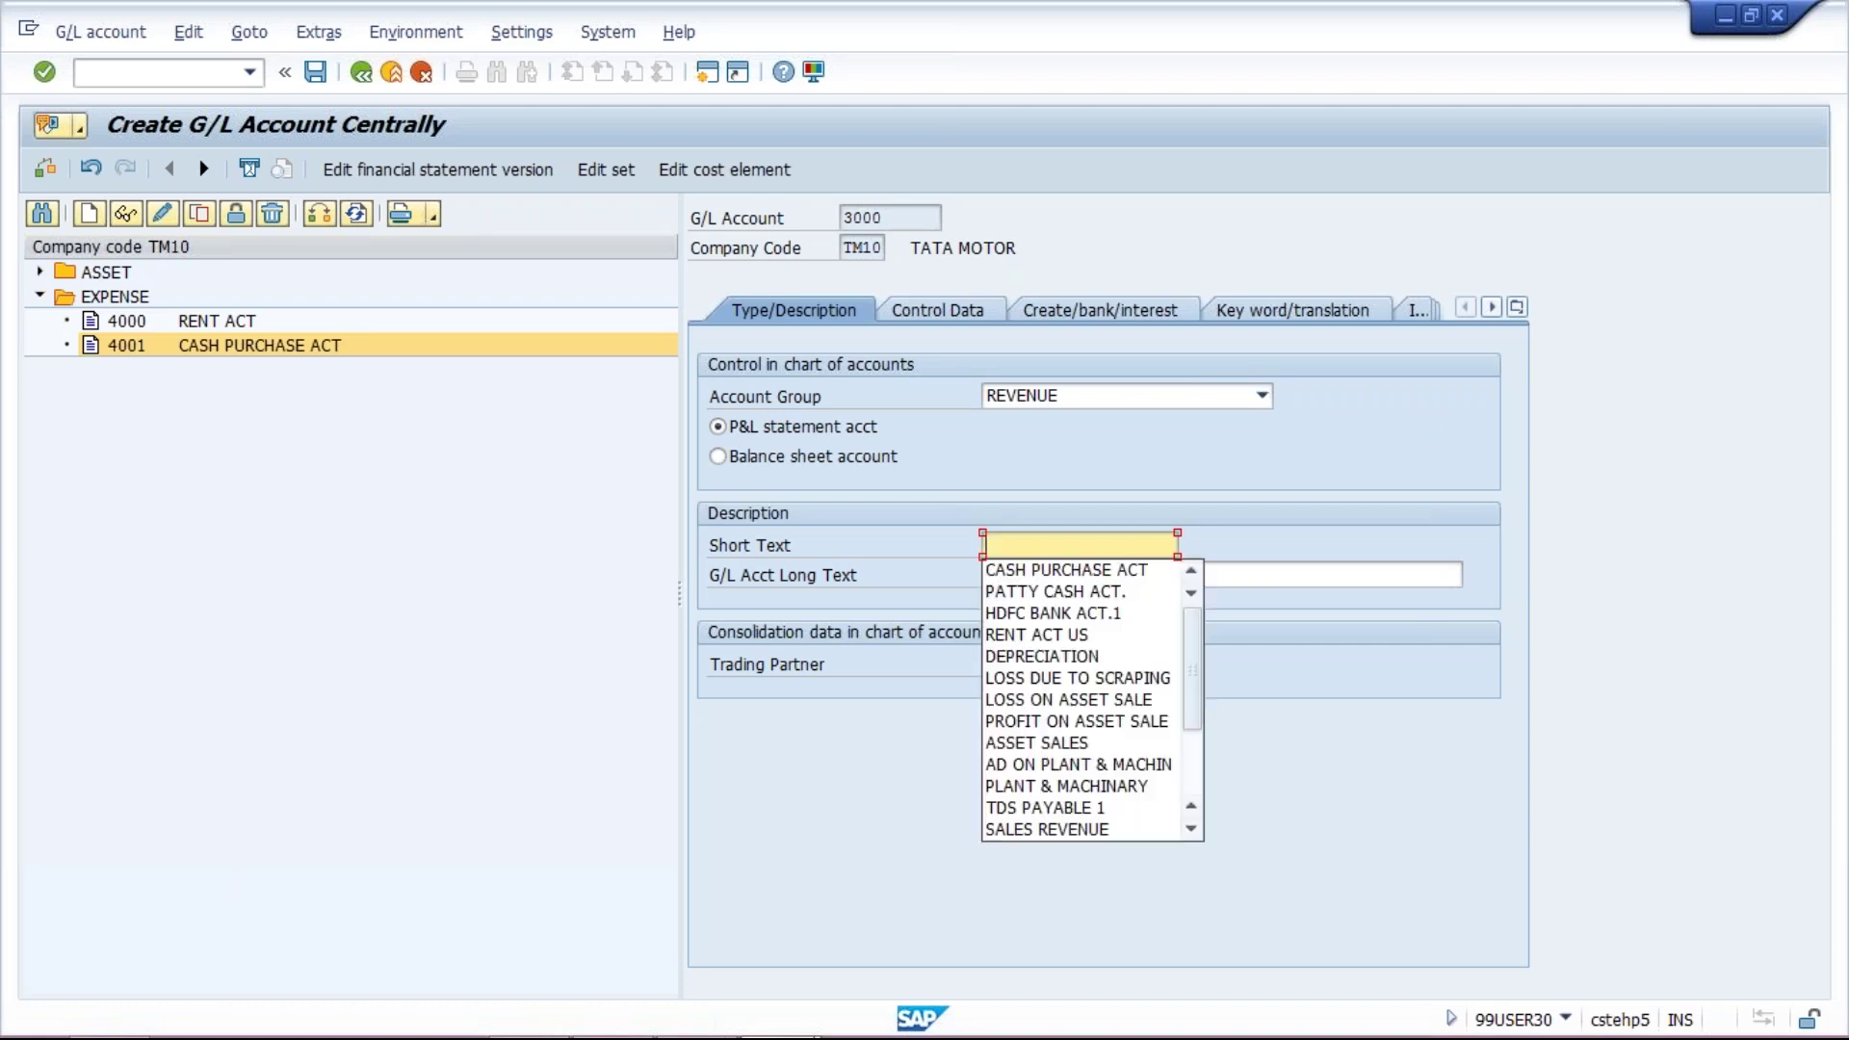
type("CAS")
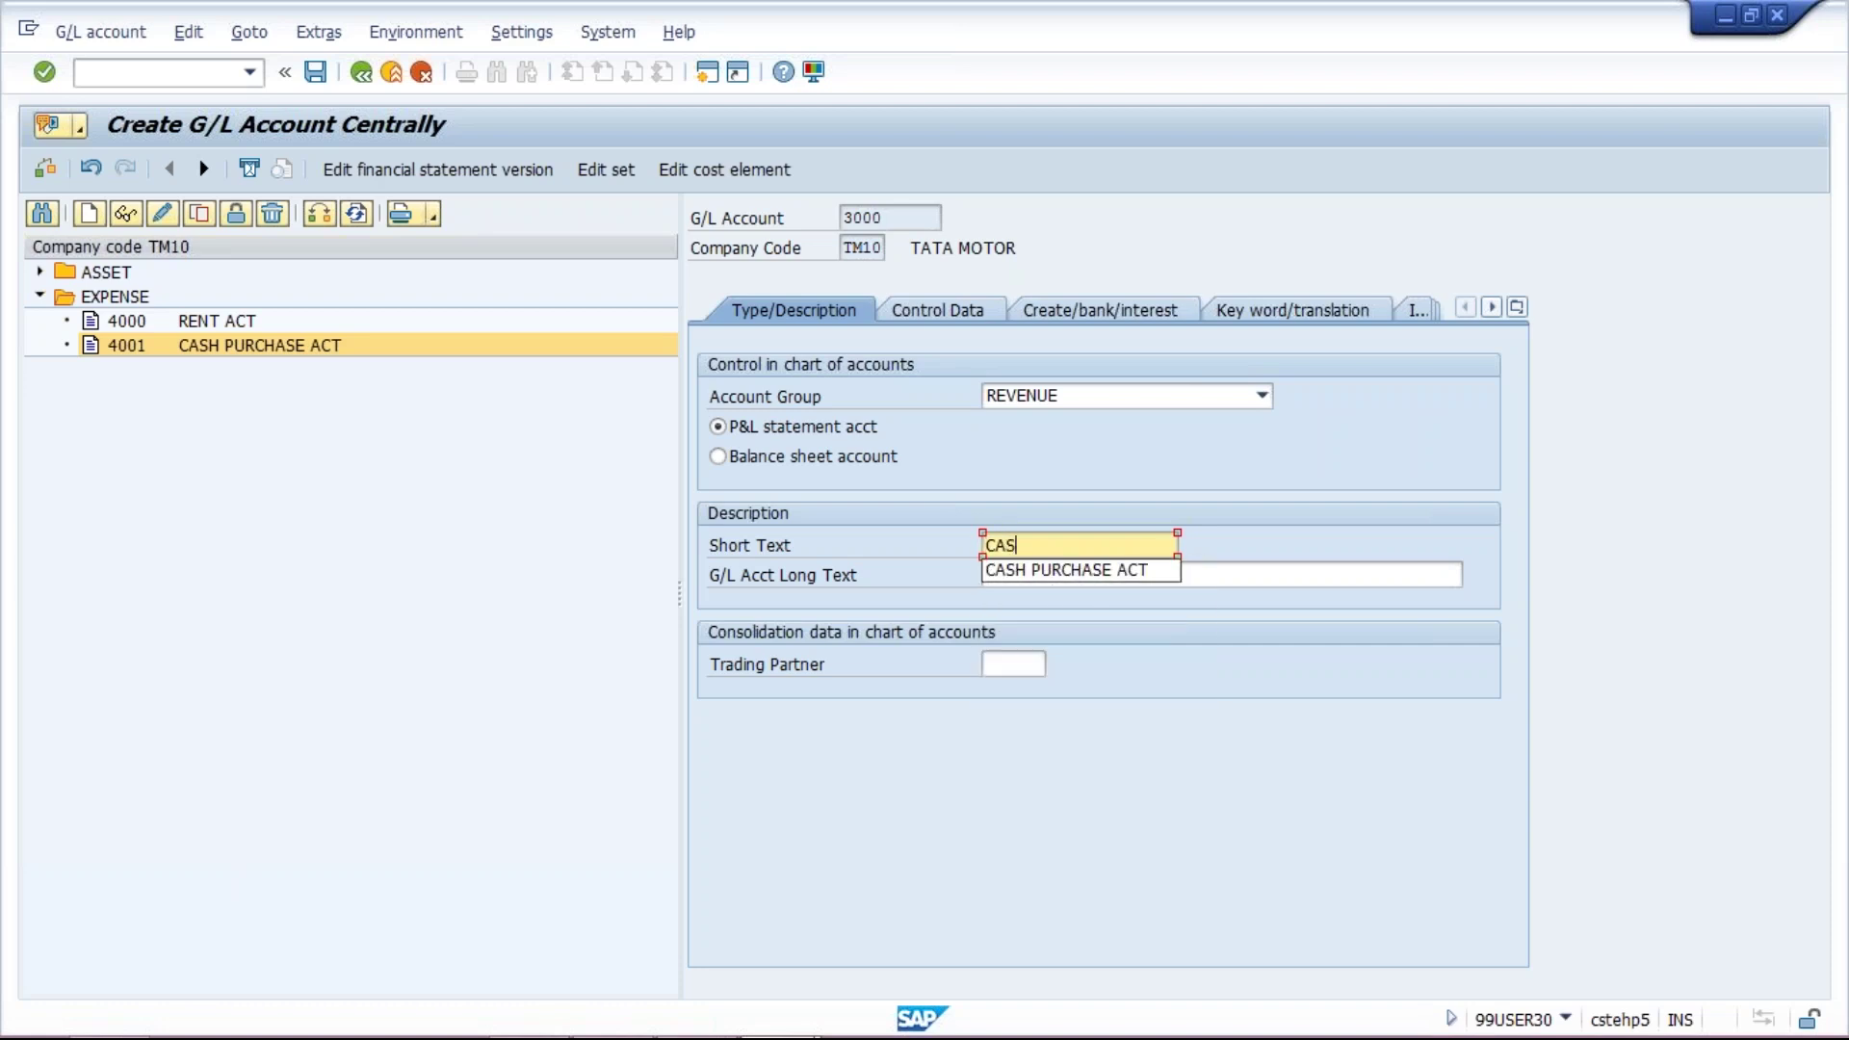
type("H S")
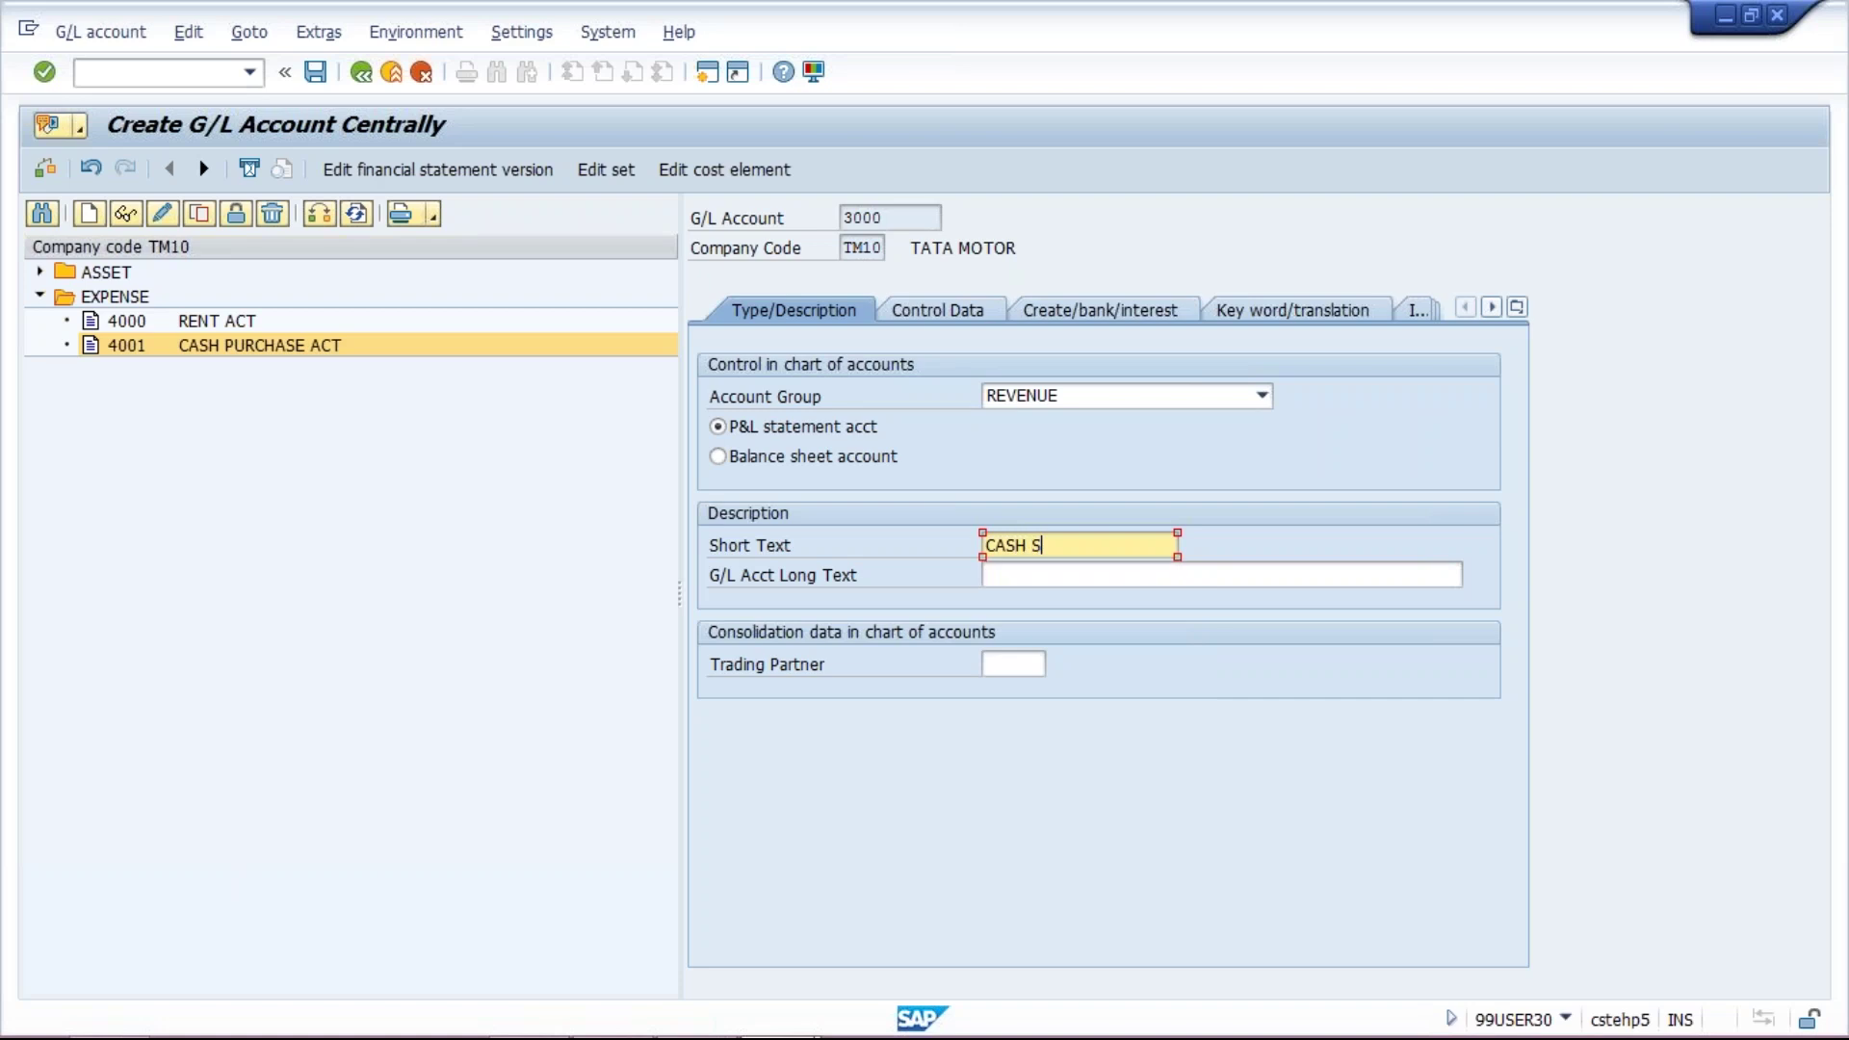
type("ALES ACT")
key("ctrl+a")
key("ctrl+c")
key("Tab")
key("ctrl+v")
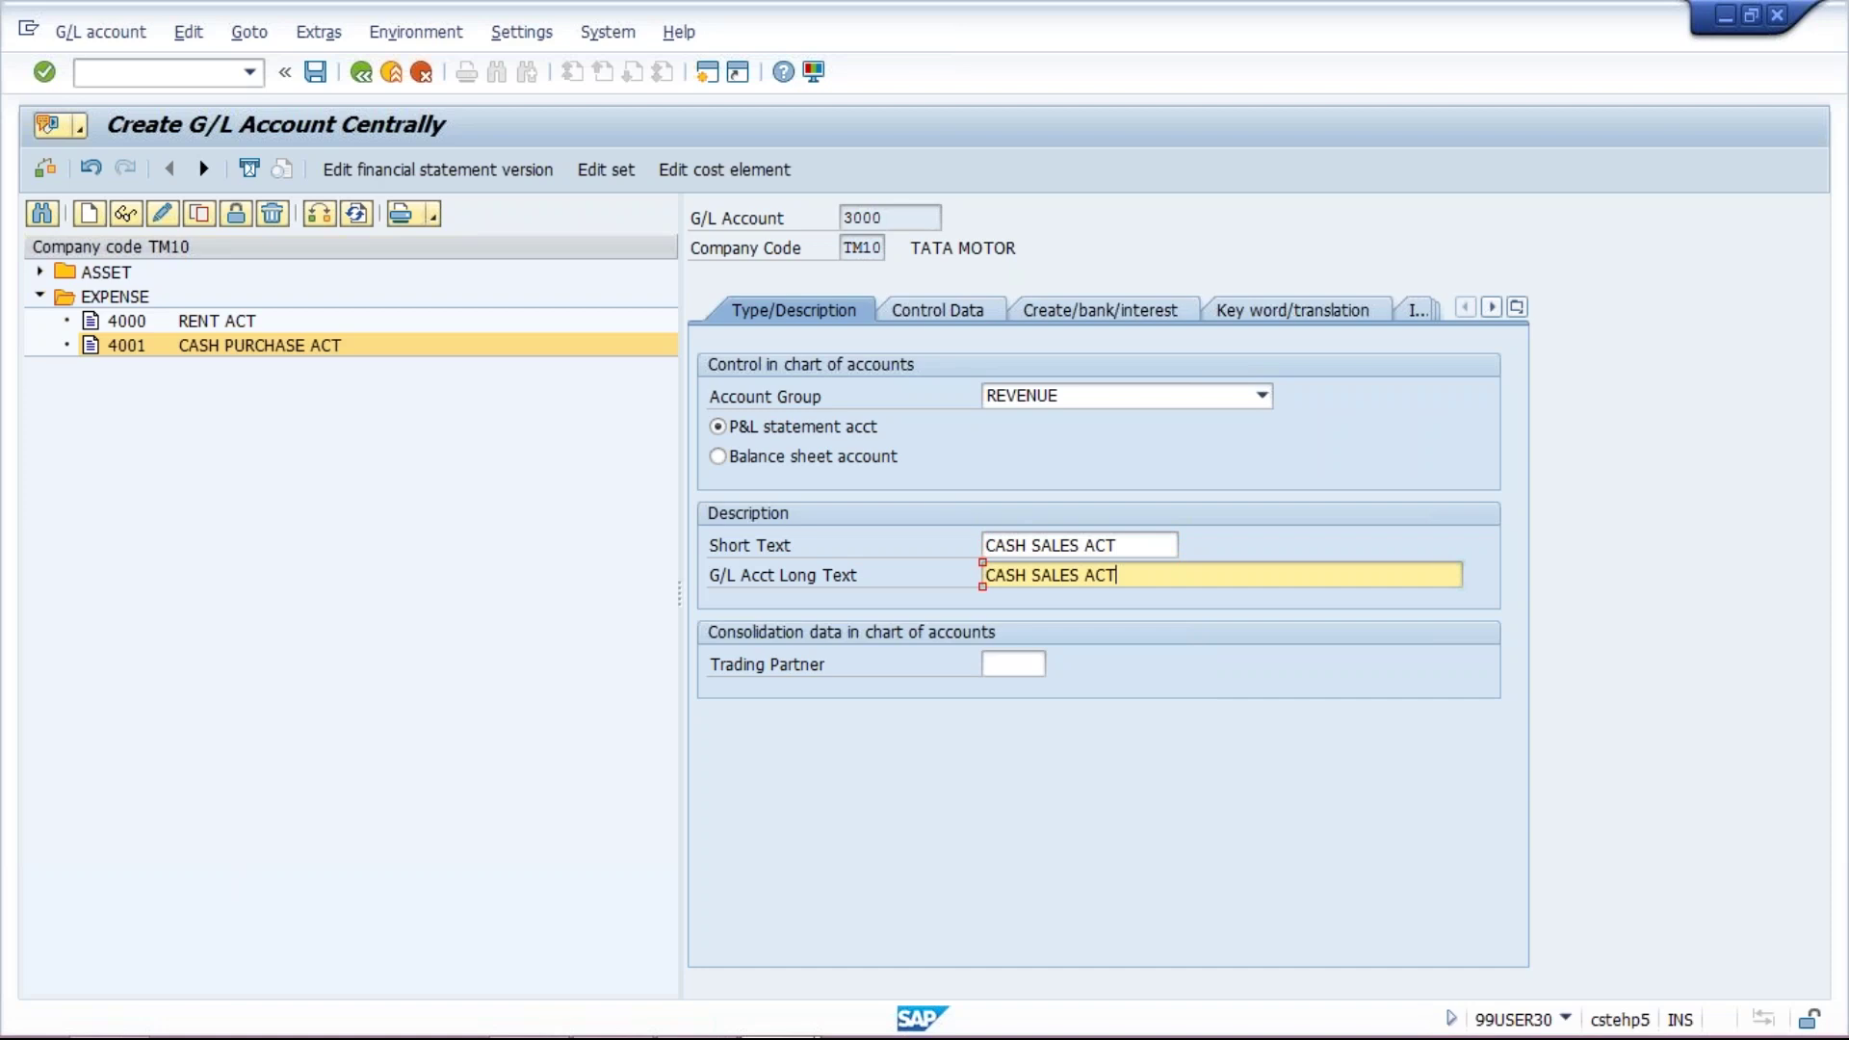
In the control data of account 3000, enable Only balances in local crcy and Line item display, with sort key 001
left_click(964, 317)
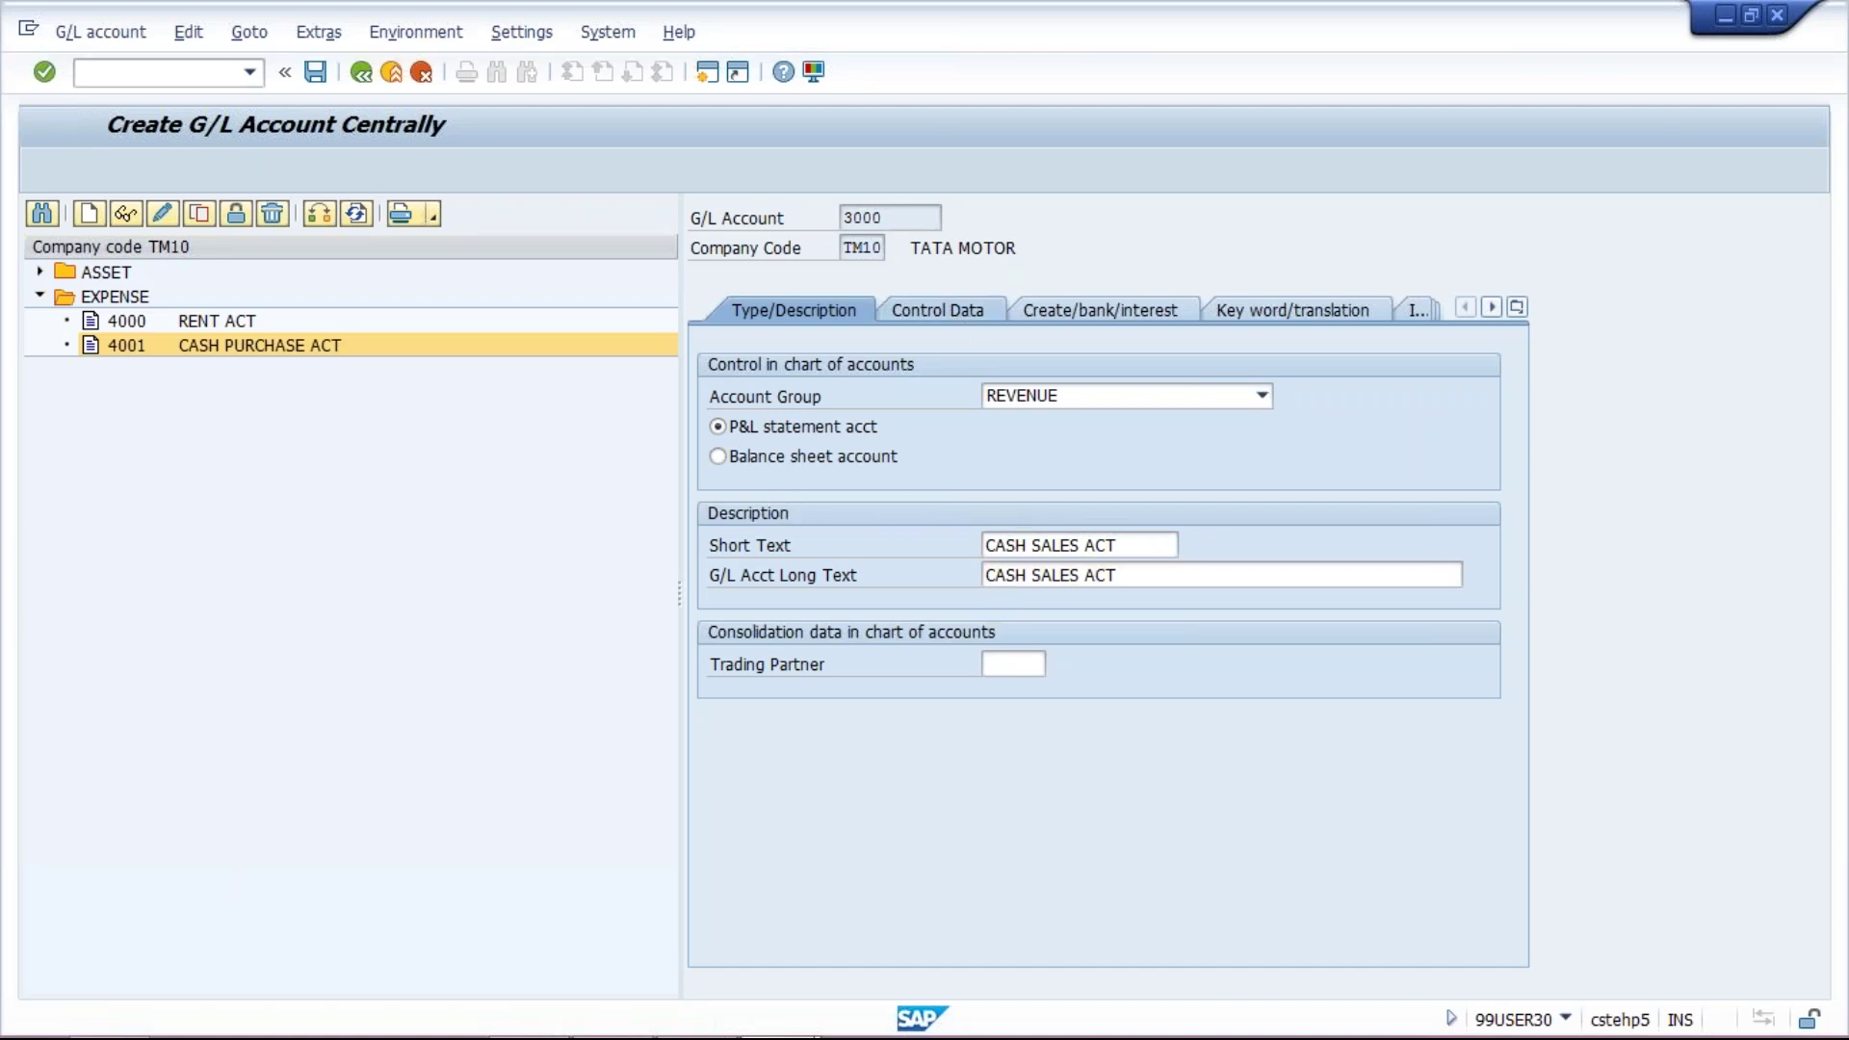
left_click(716, 427)
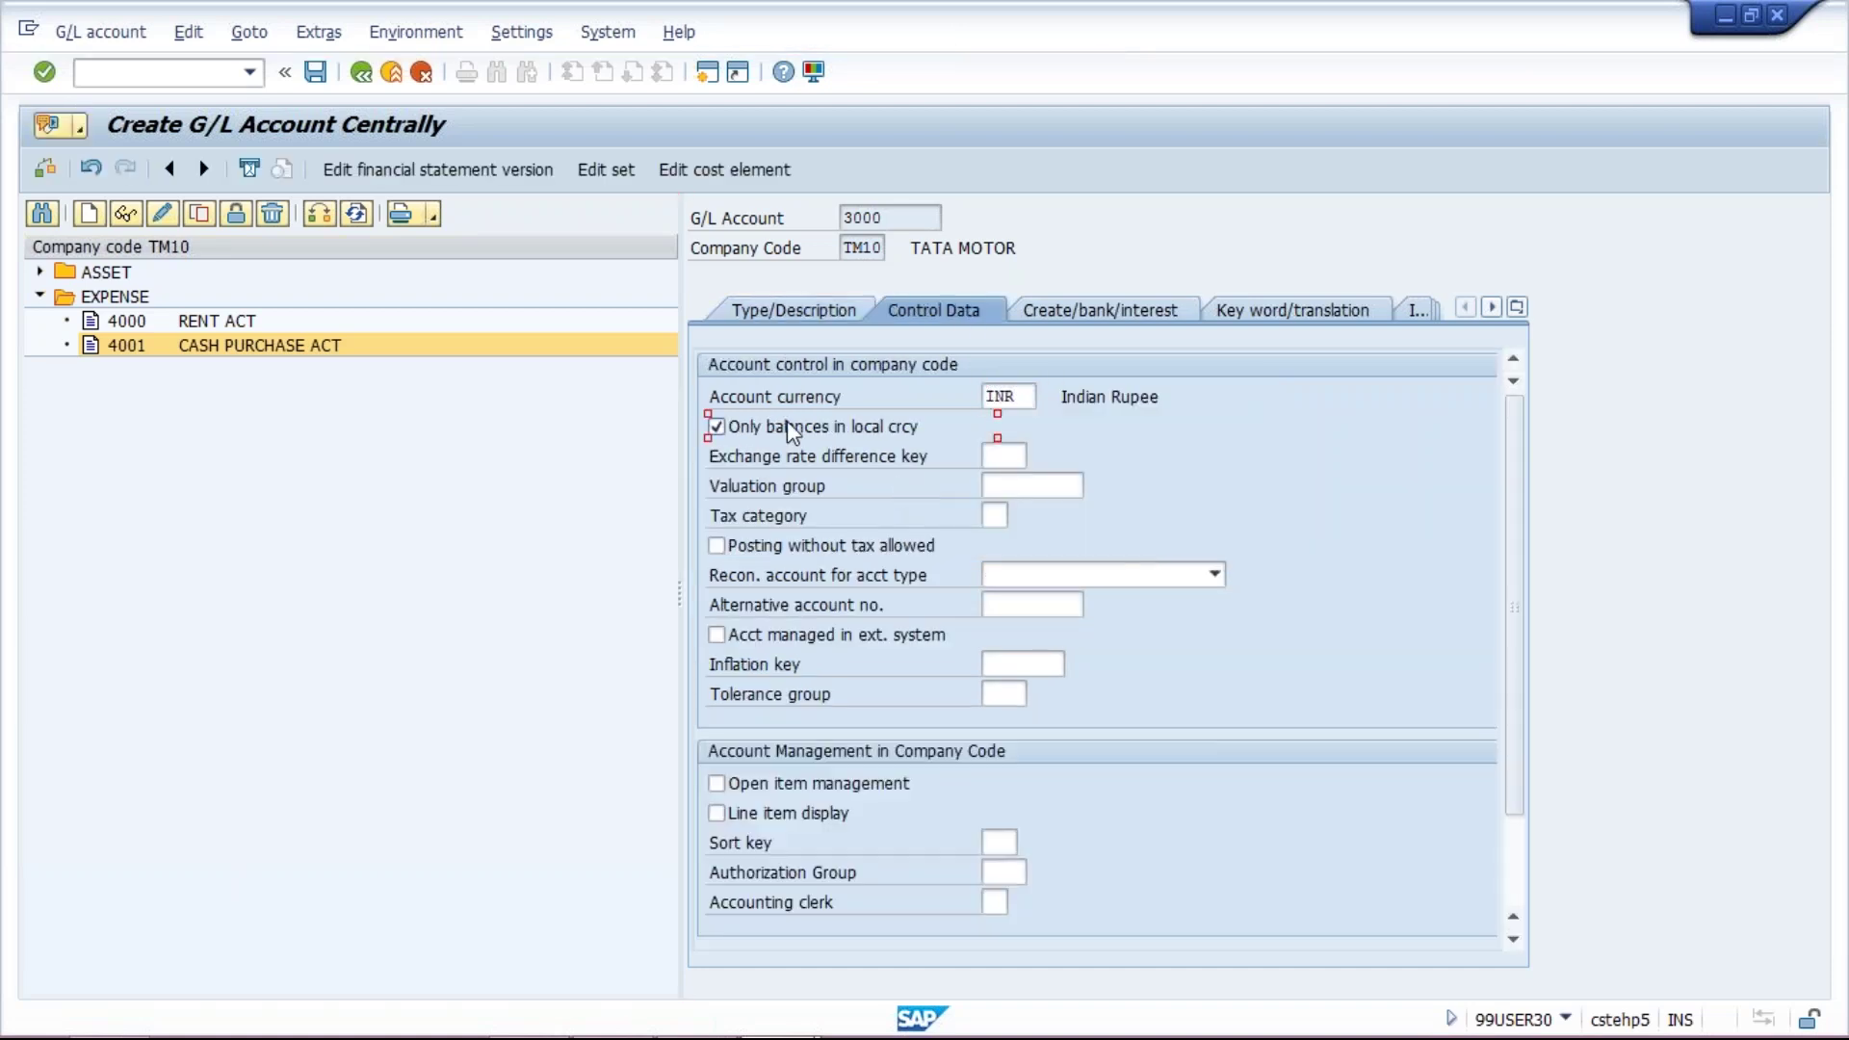
left_click(757, 815)
left_click(999, 841)
Assign field status group G001 to G/L account 3000 and save the account
left_click(1100, 312)
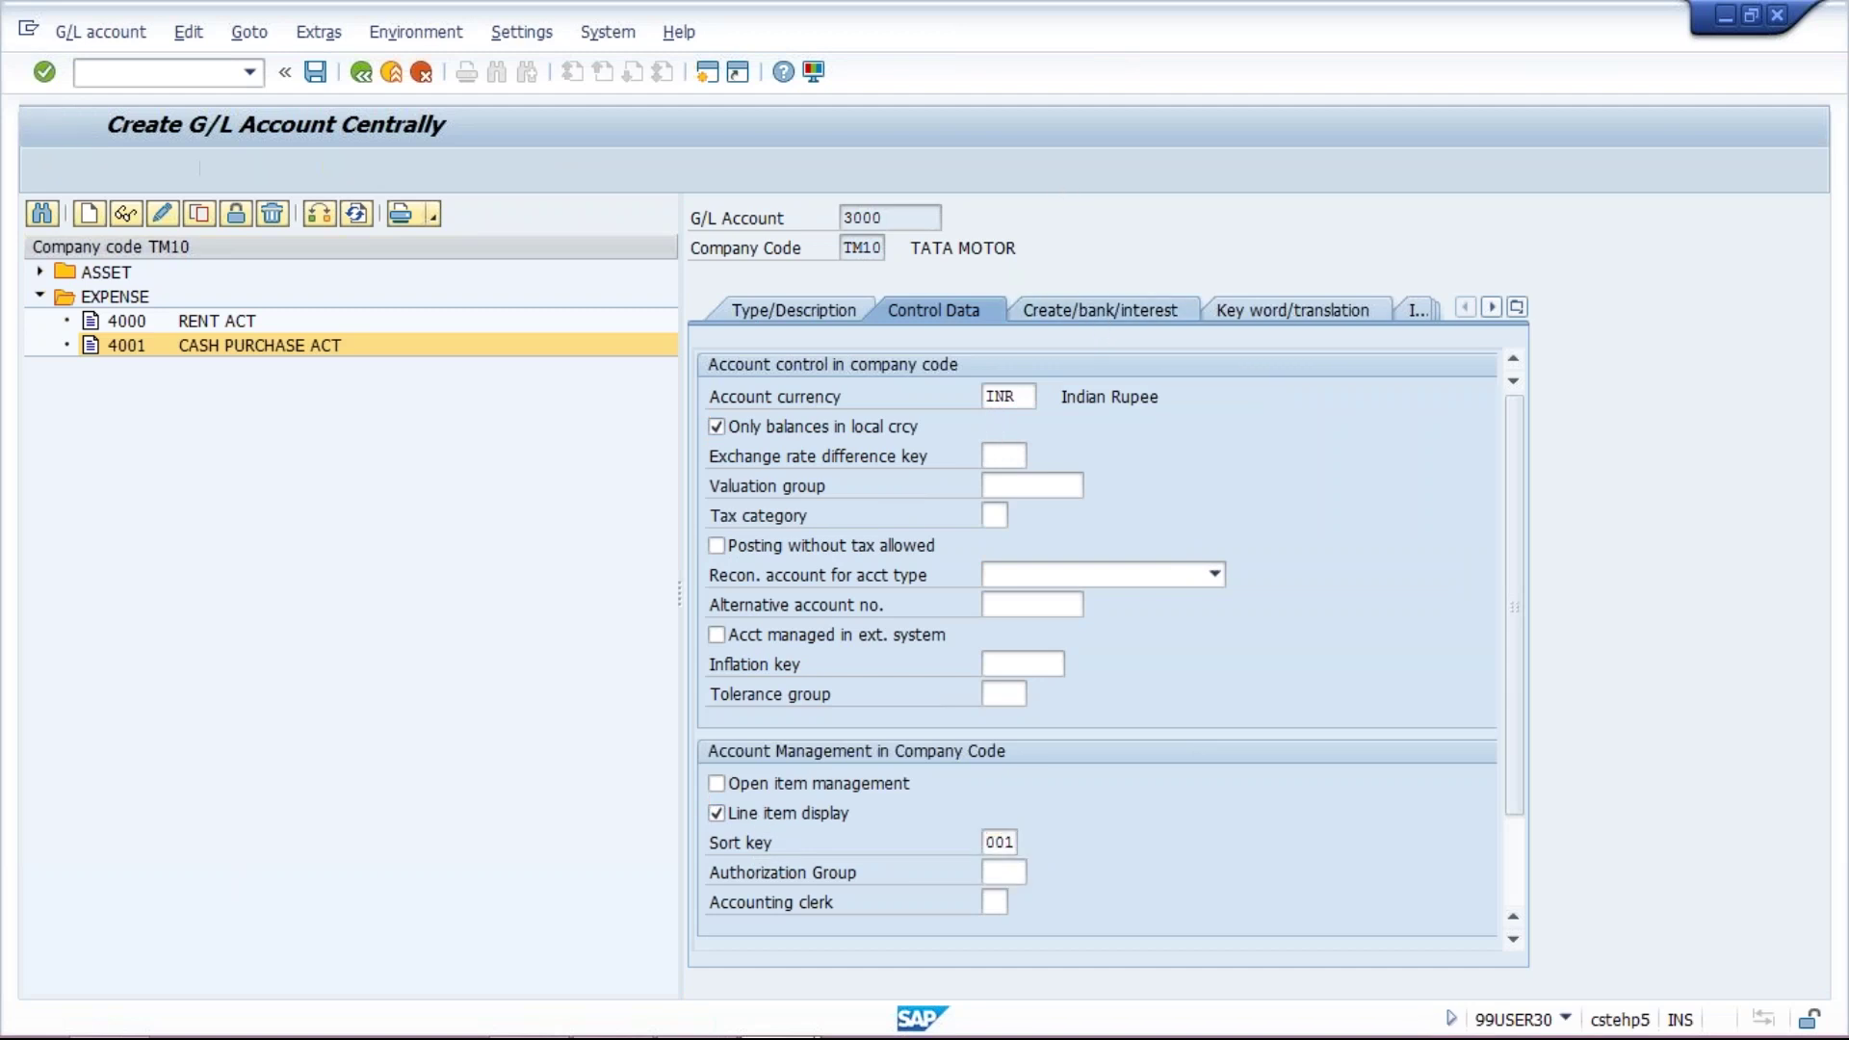
left_click(989, 390)
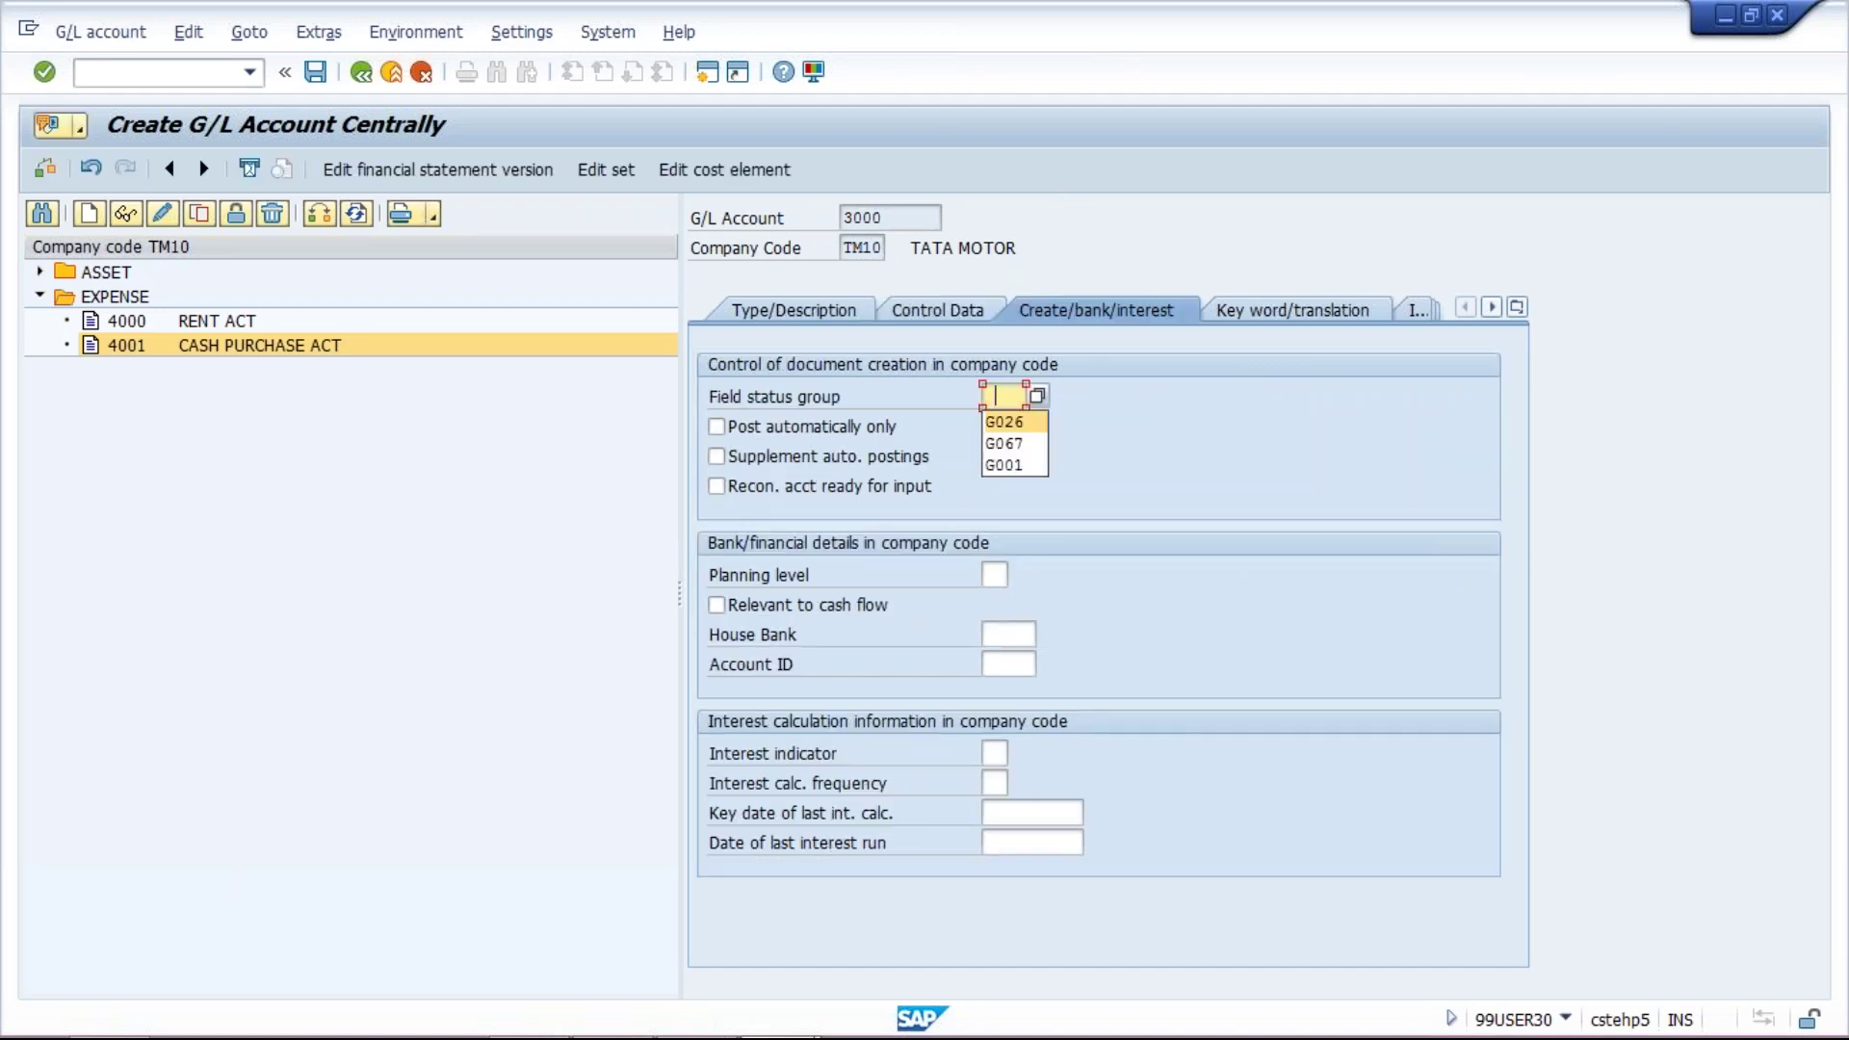
left_click(1025, 460)
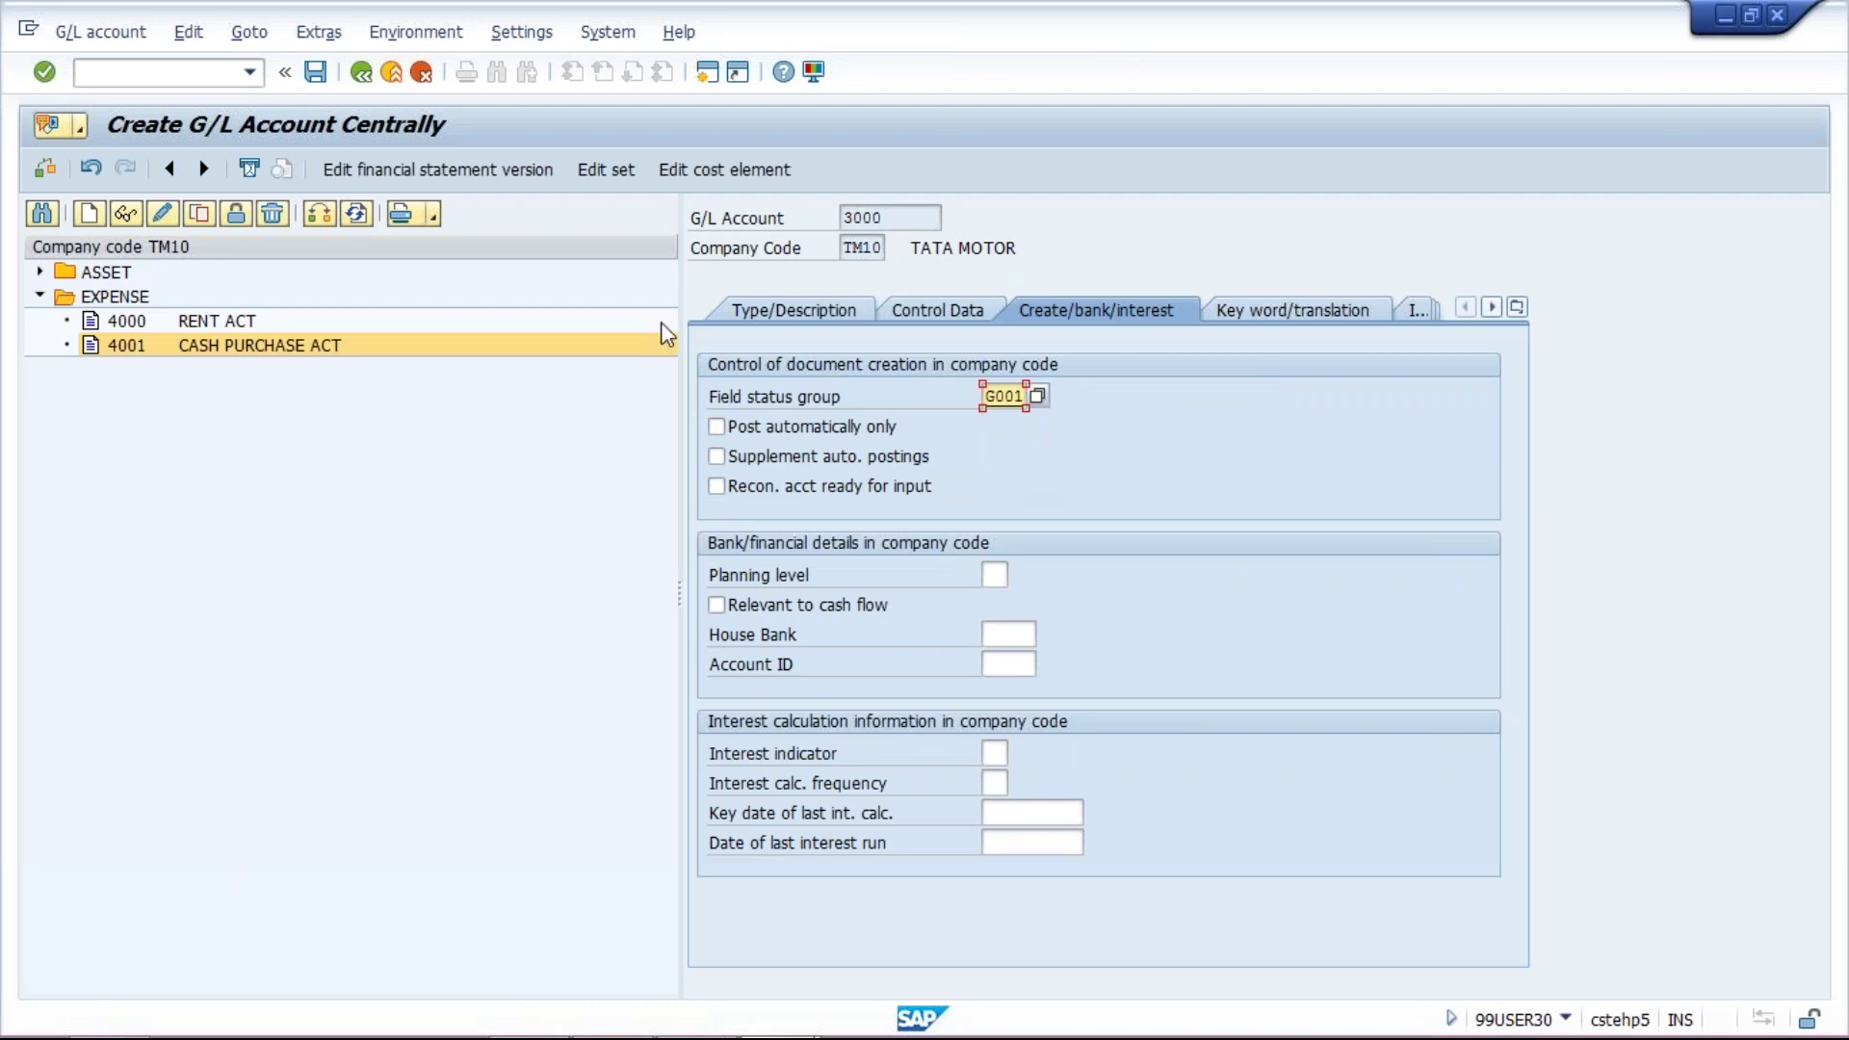
left_click(315, 71)
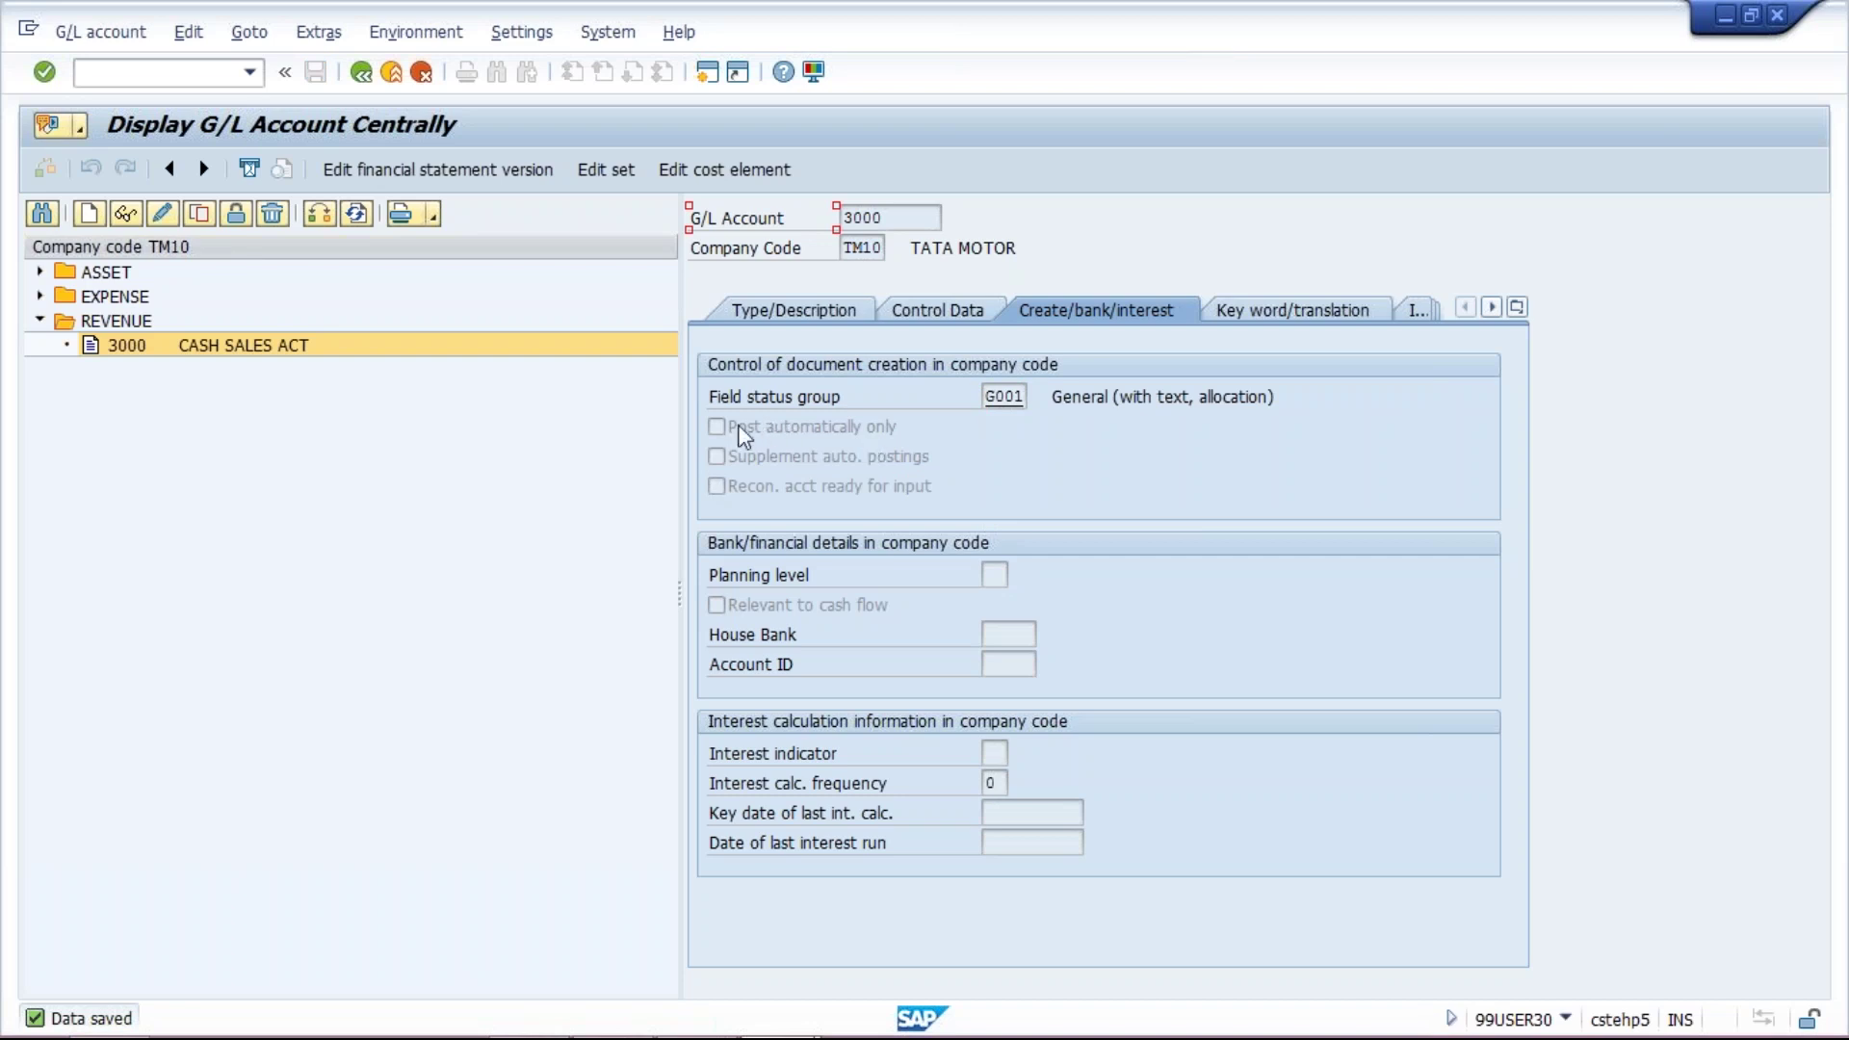
Edit G/L account 3000 to enable Post automatically only and save the account despite the warning
left_click(163, 213)
left_click(730, 426)
left_click(317, 73)
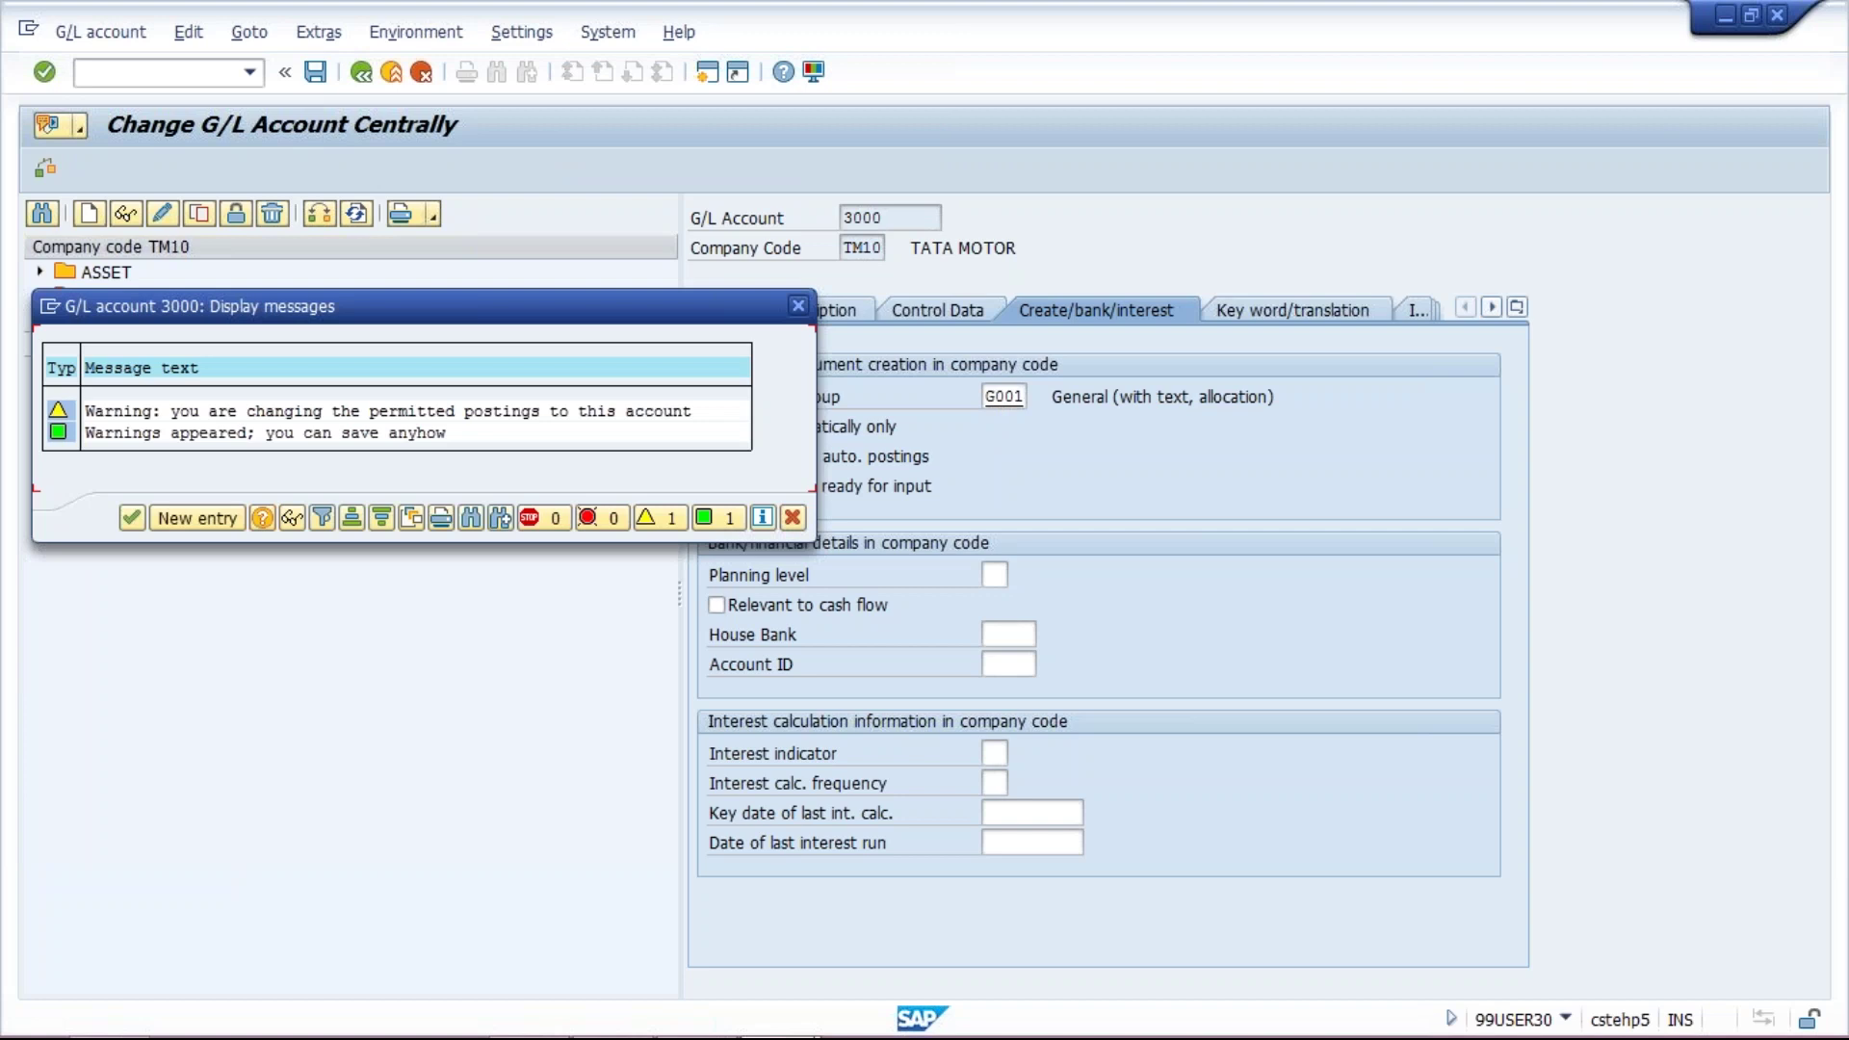
left_click(133, 519)
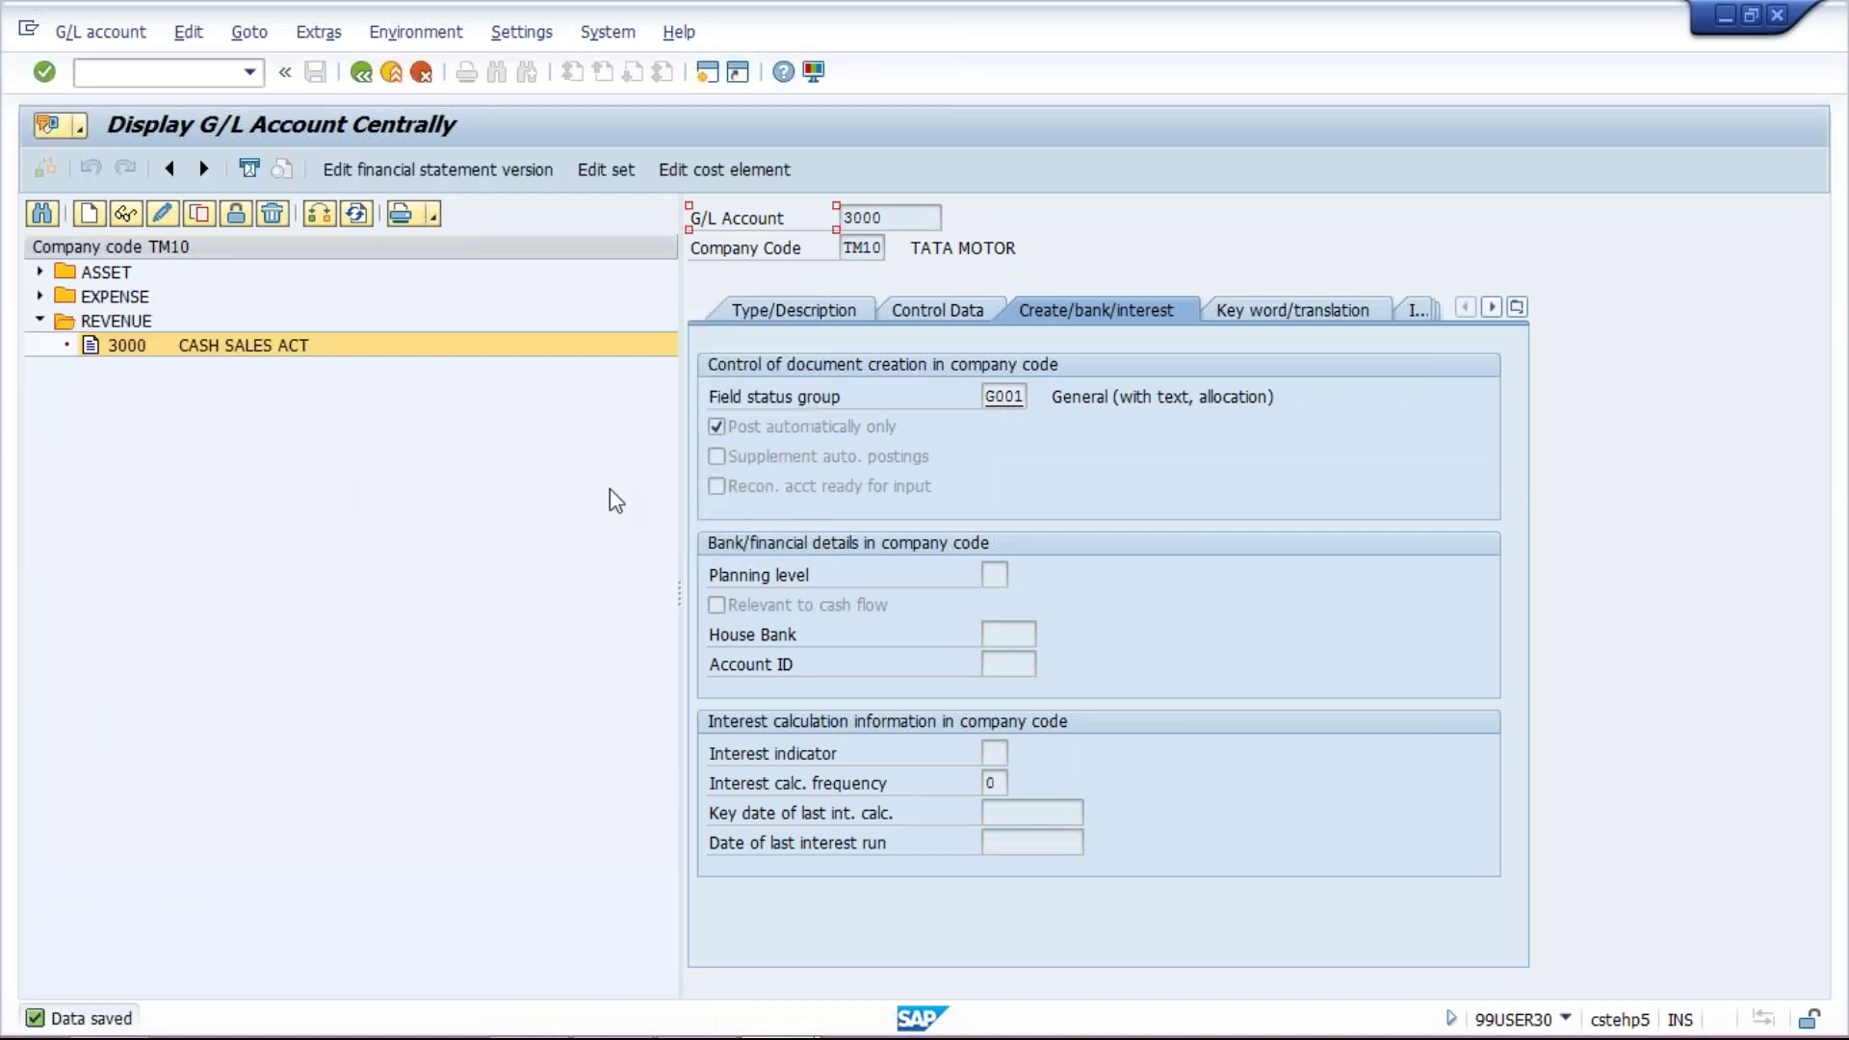
Check the Cash Journal slide in PowerPoint for the transaction code that sets up the cash journal account, and return to SAP
mouse_move(770, 1016)
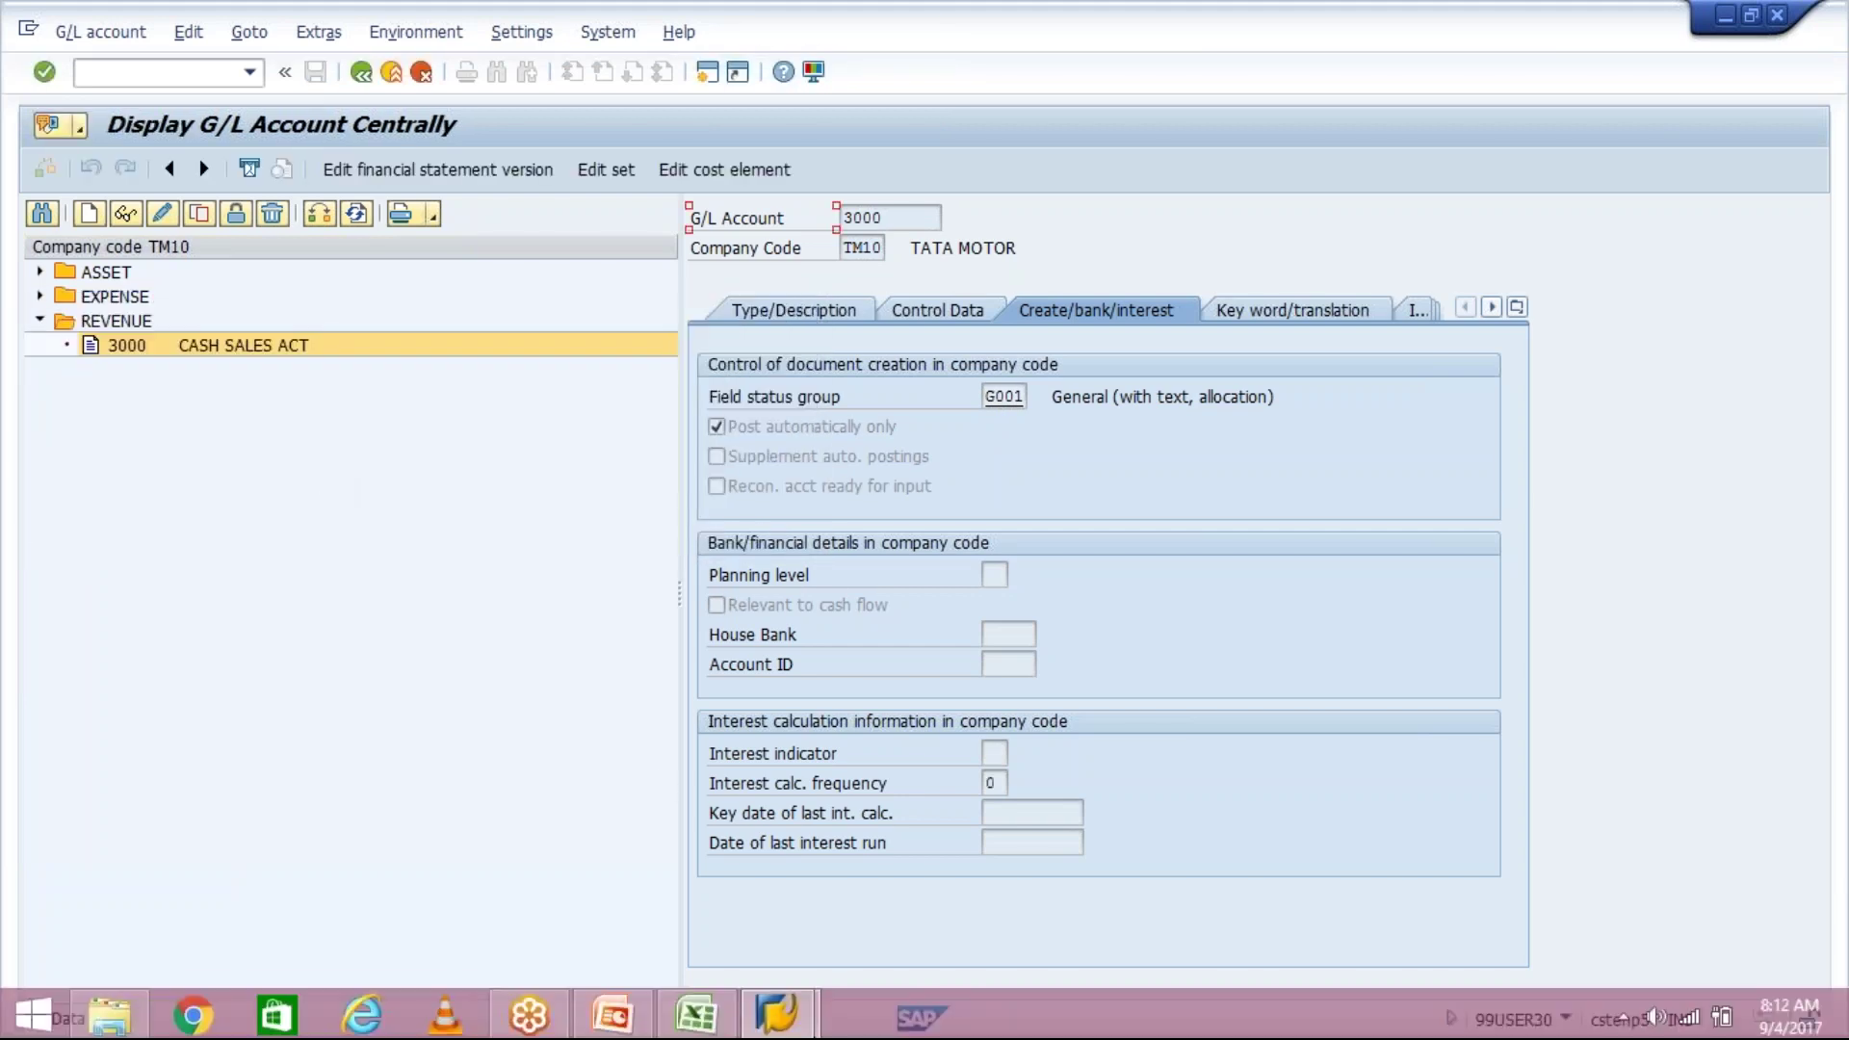
left_click(769, 1016)
mouse_move(616, 1013)
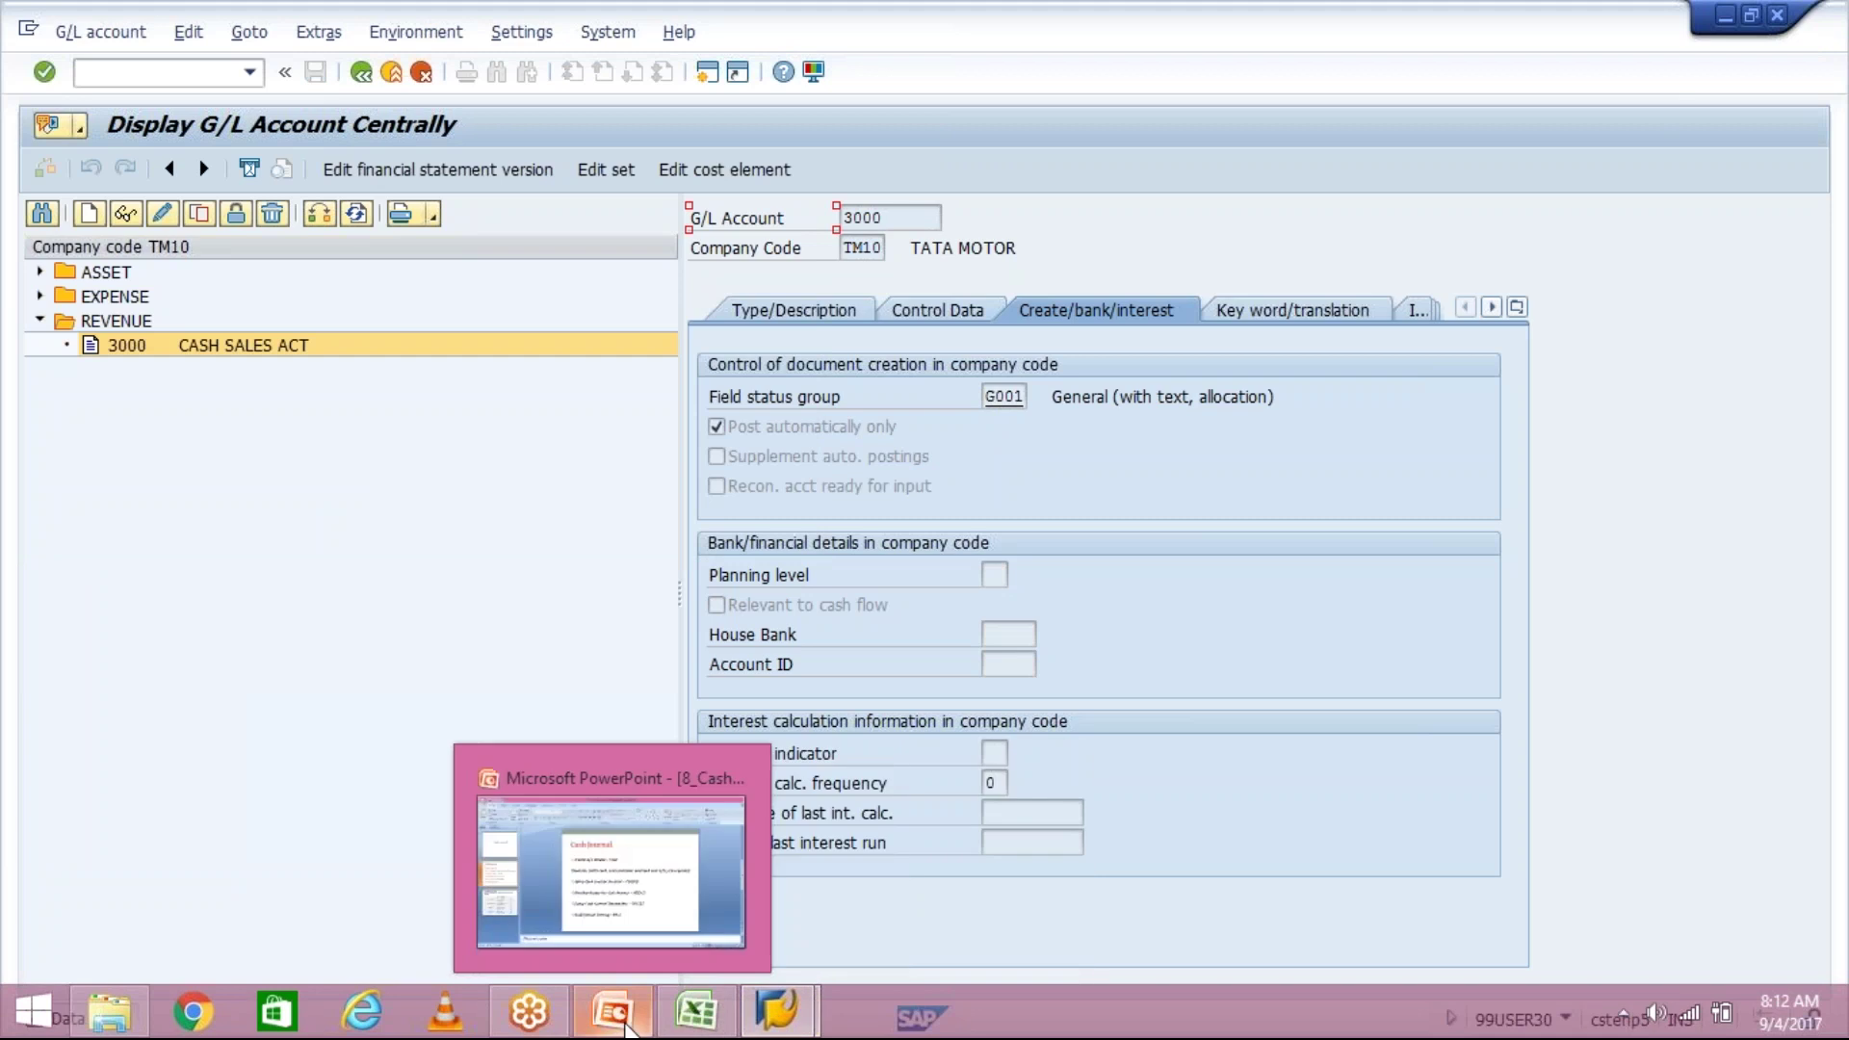
left_click(616, 865)
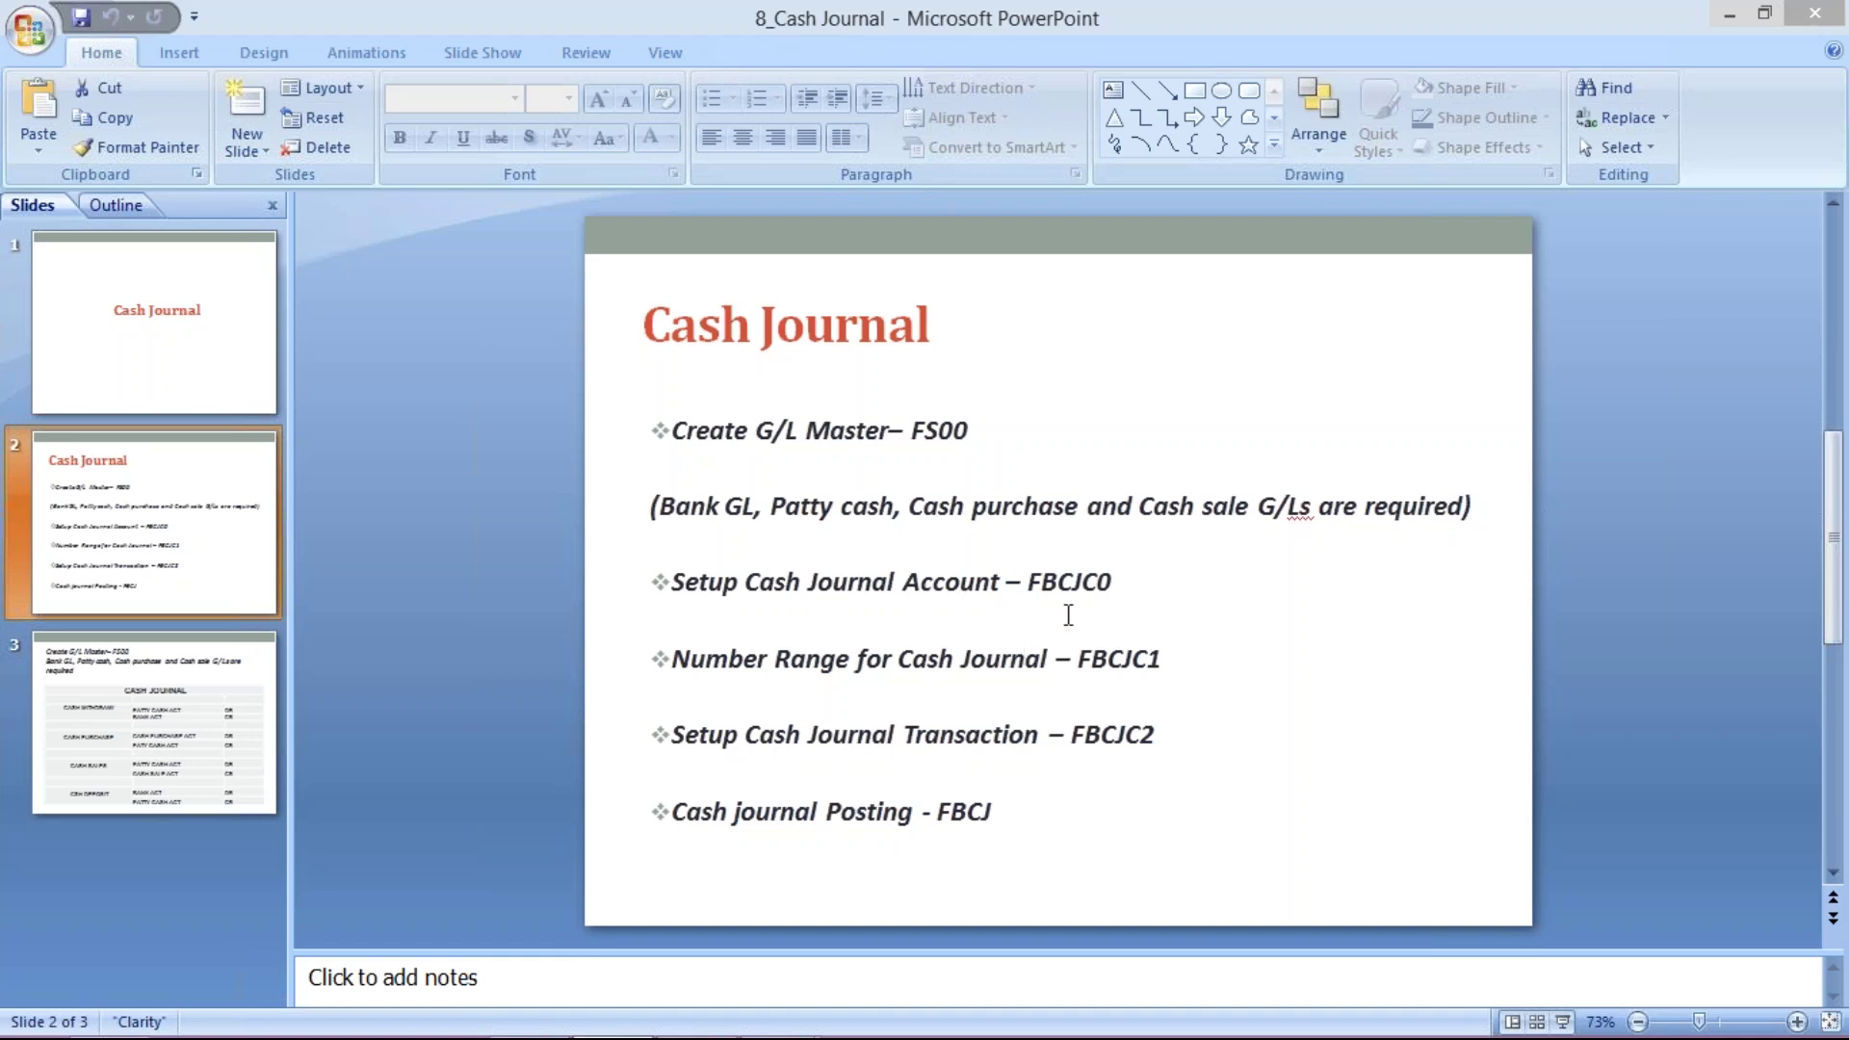
mouse_move(776, 1009)
left_click(895, 953)
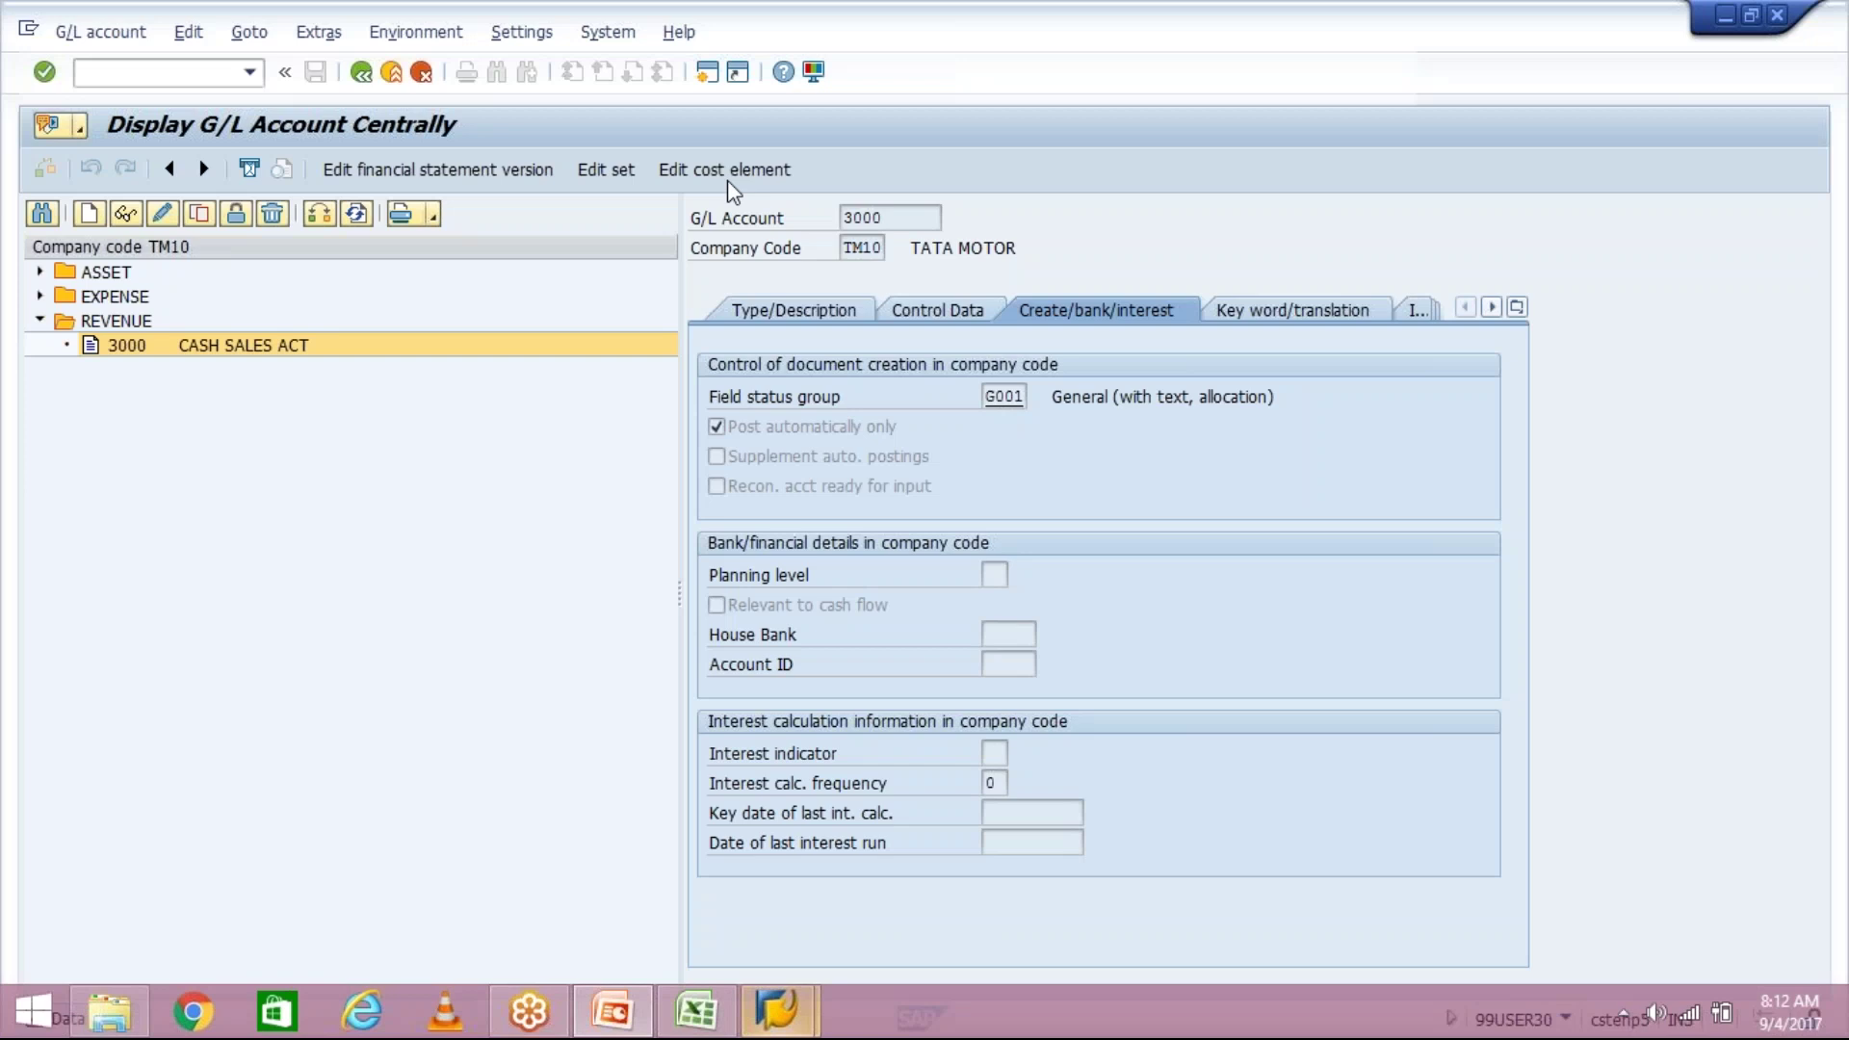
Open a new SAP session and run transaction FBCJC0 to maintain cash journals
left_click(712, 72)
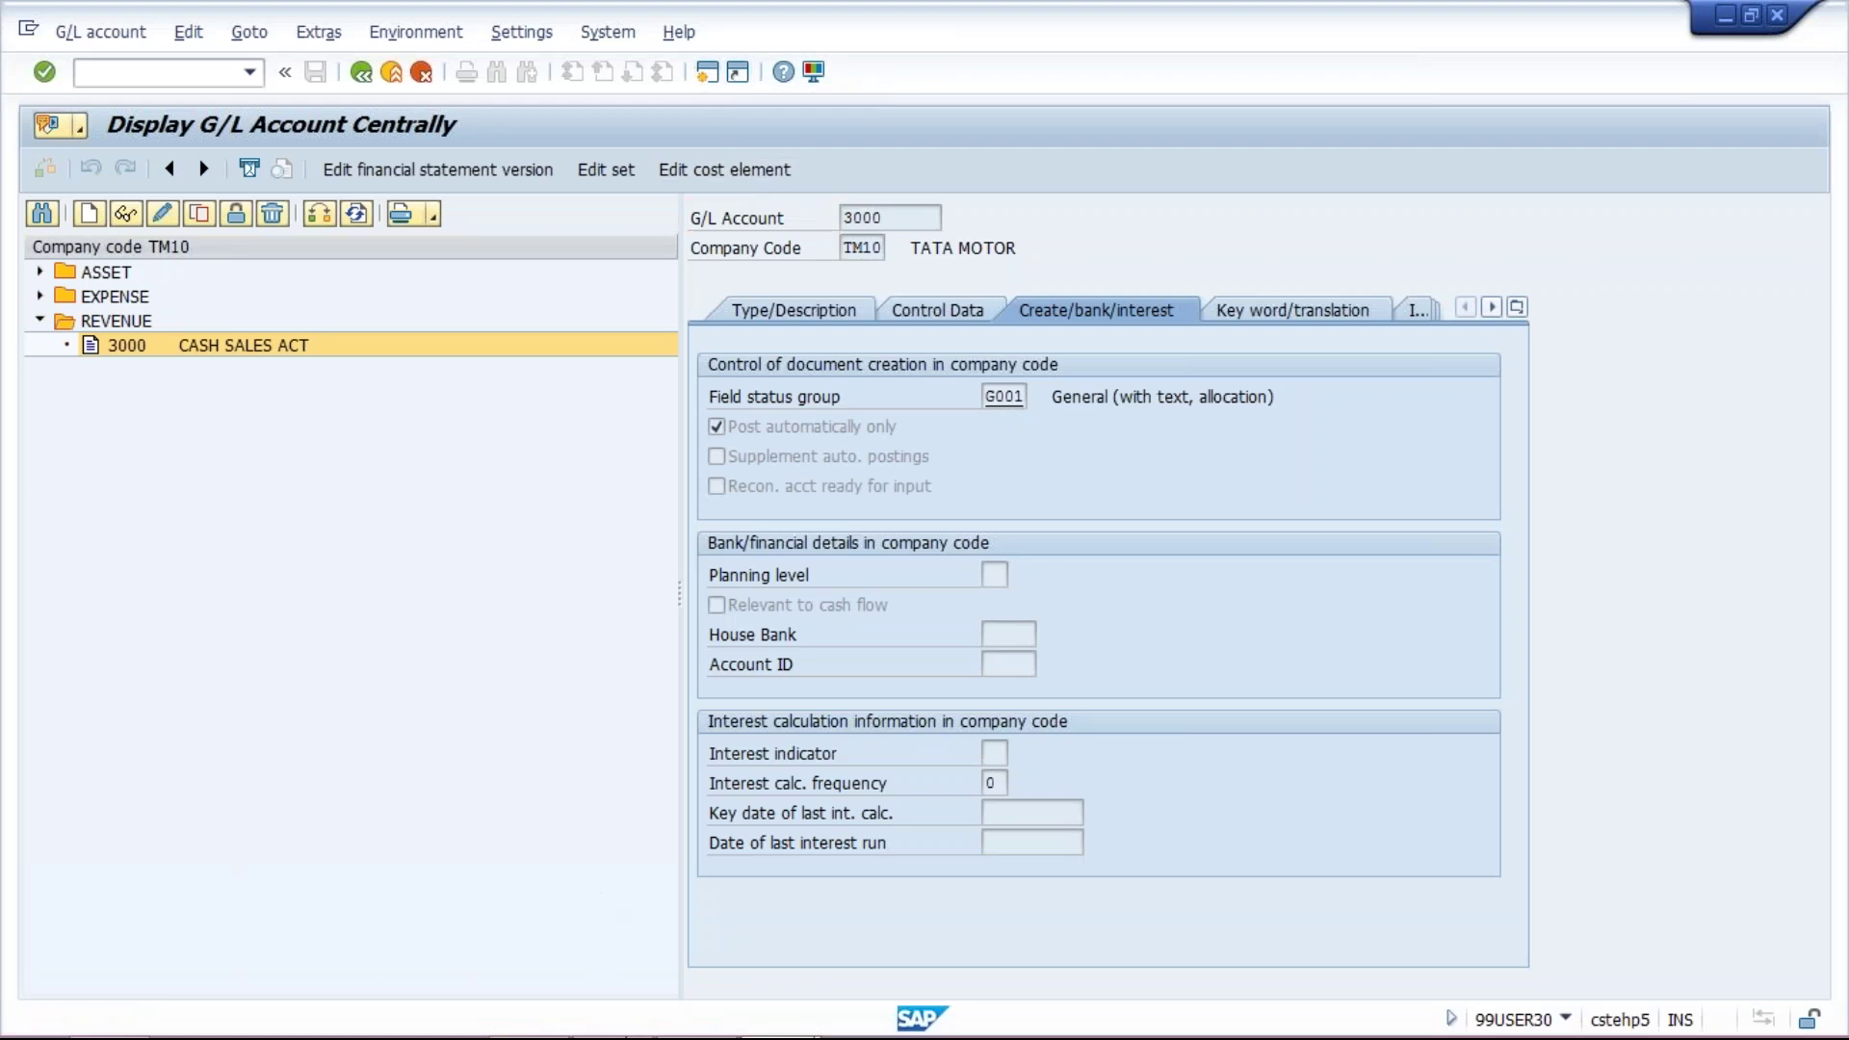
mouse_move(764, 1034)
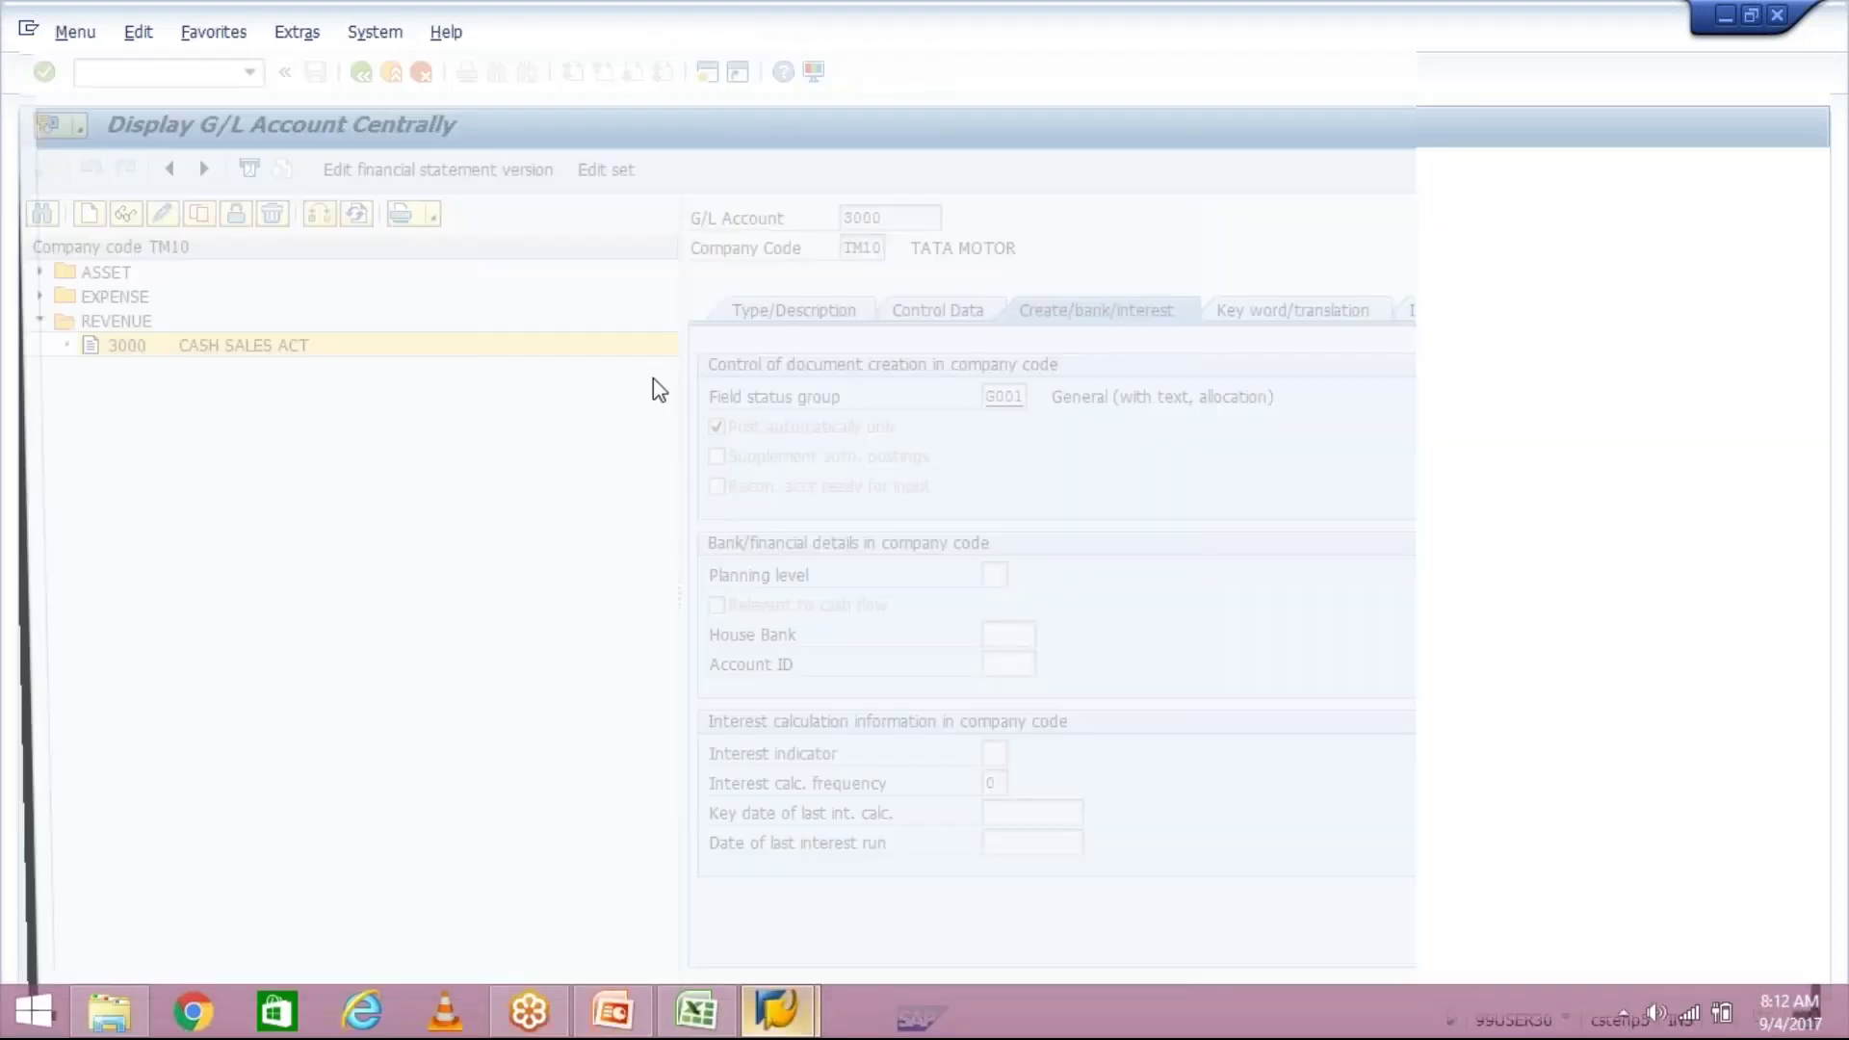
type("FBCJC0")
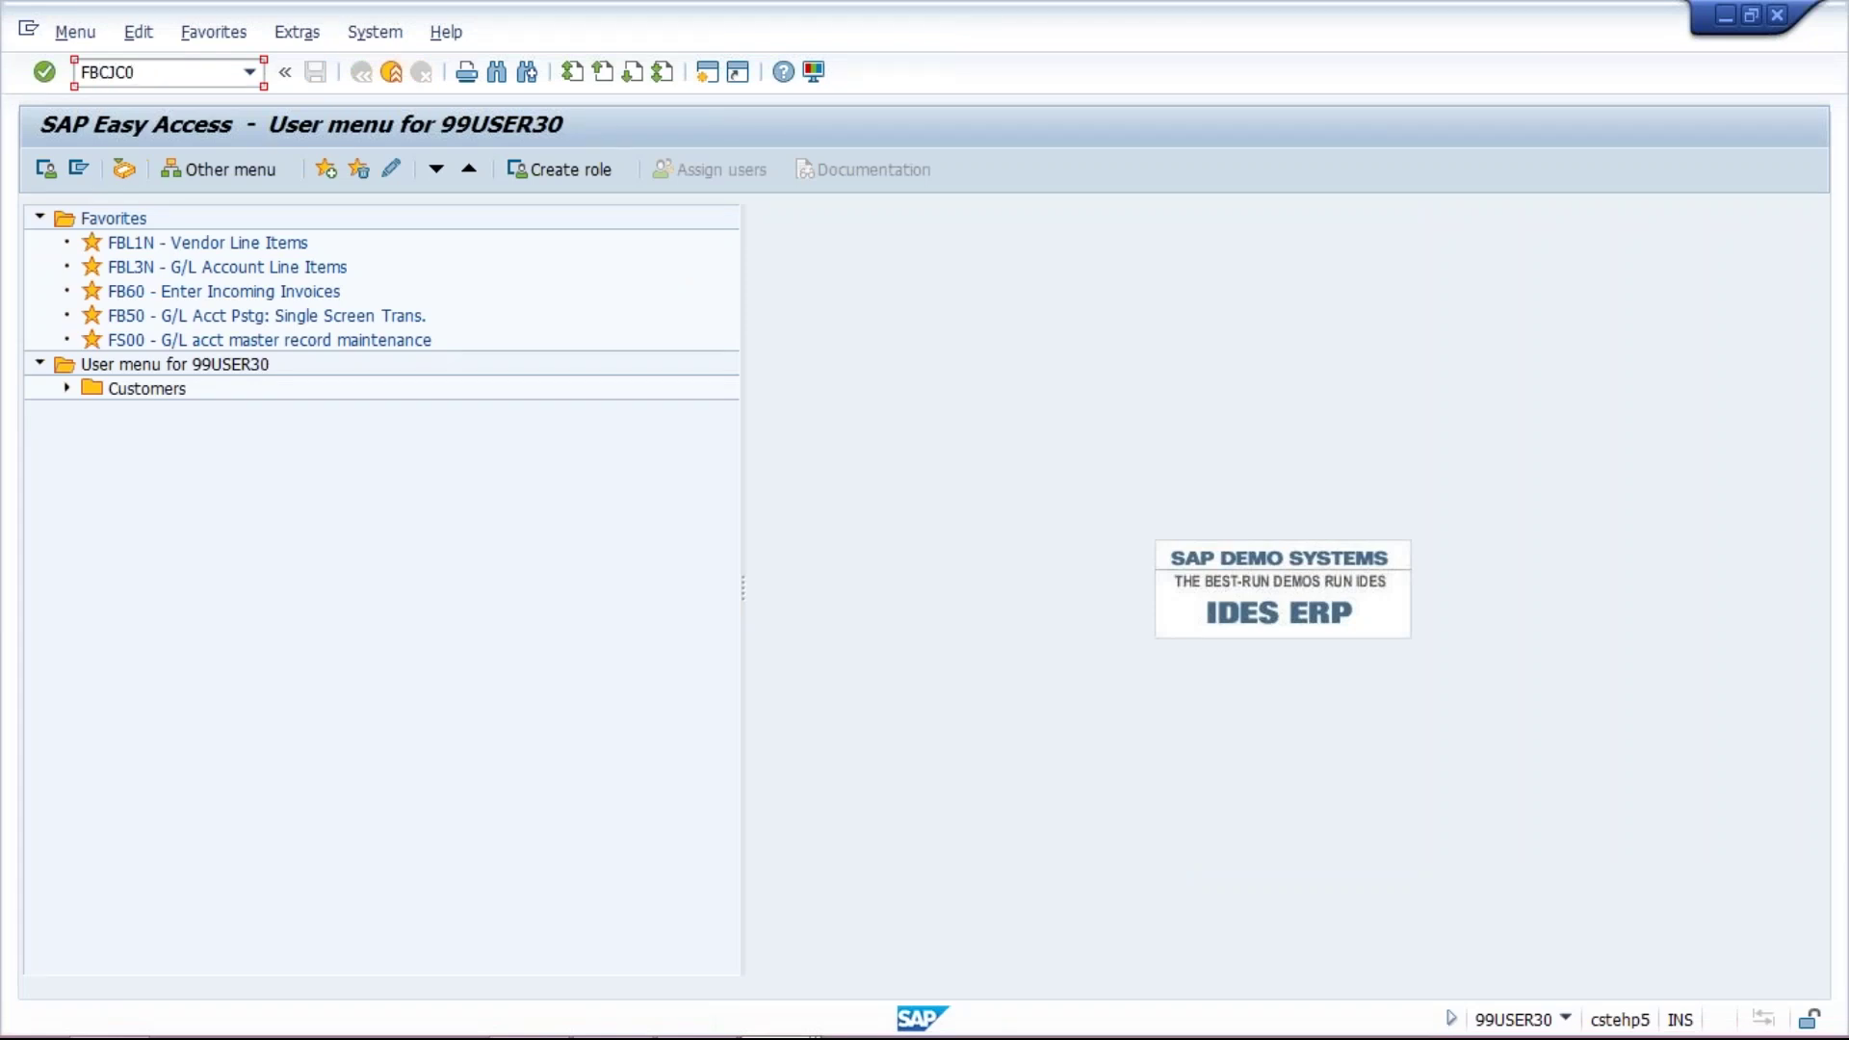
key("Return")
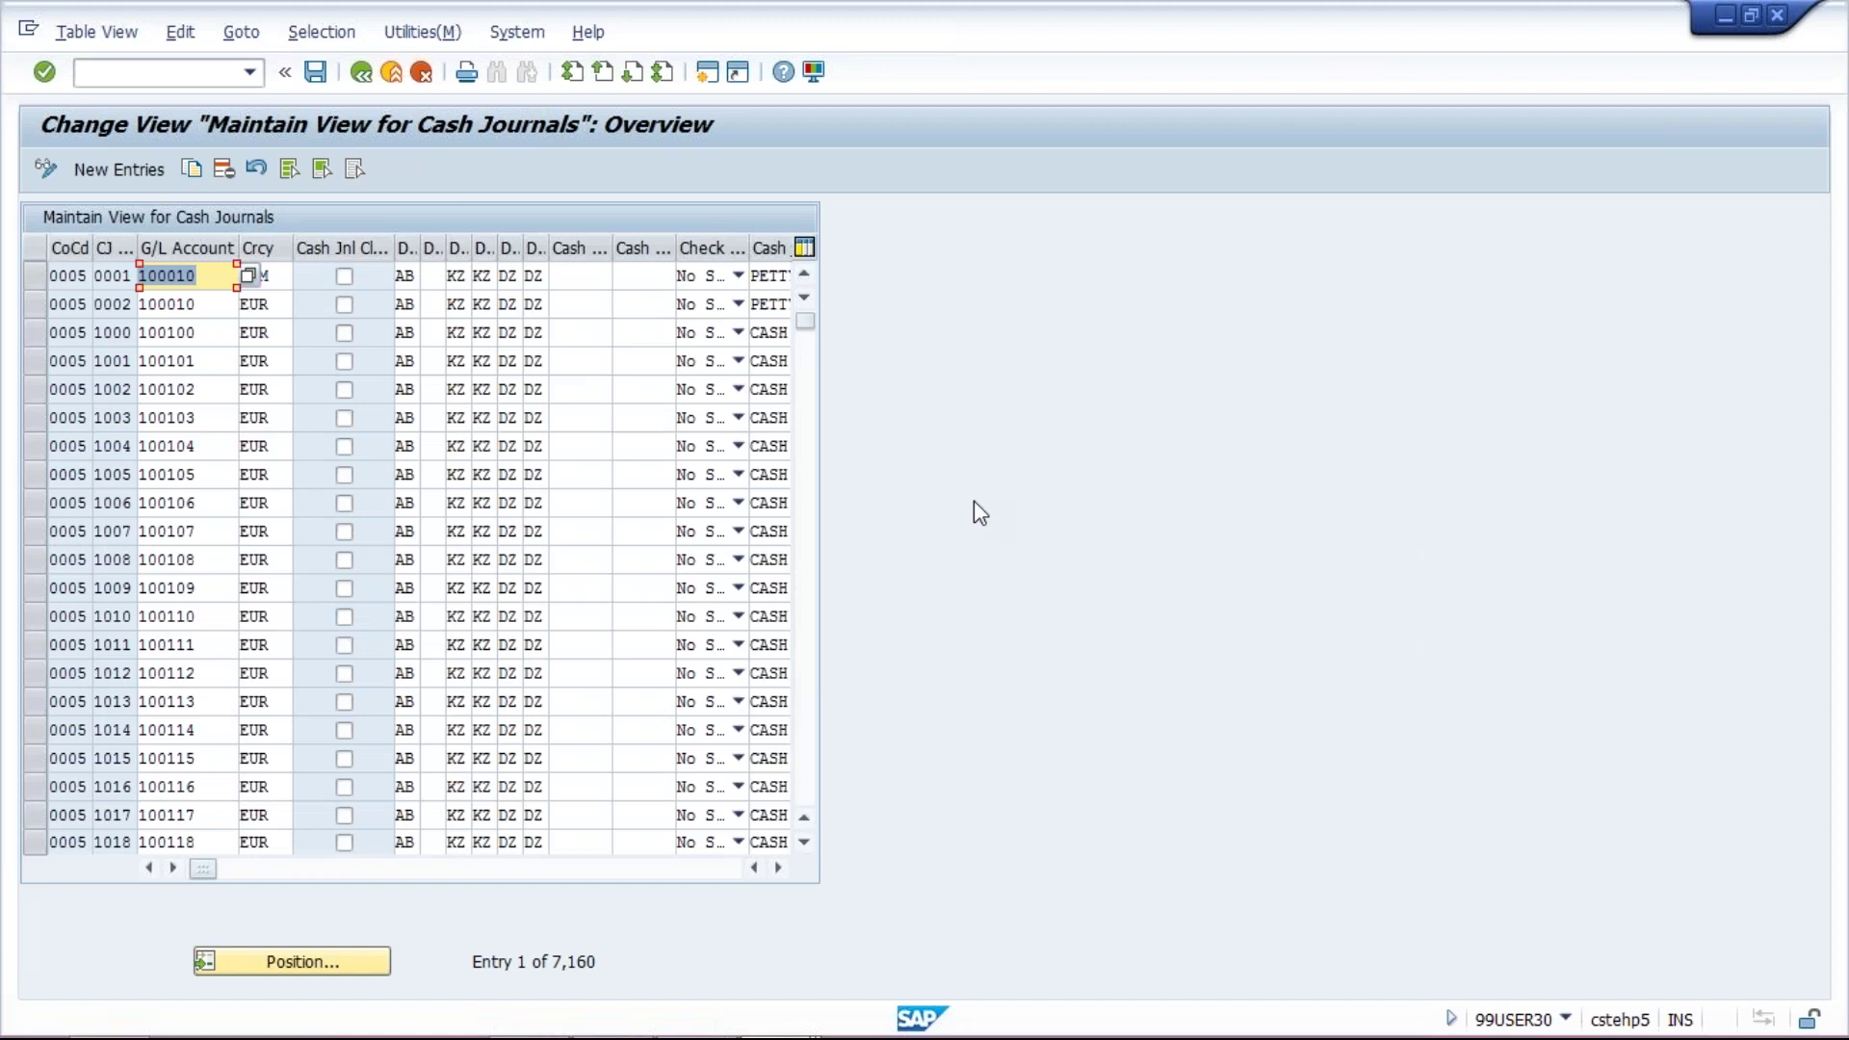
Add a new cash journal entry with company code TM10 and CJ number TM10, widening the CJ Number column
left_click(124, 169)
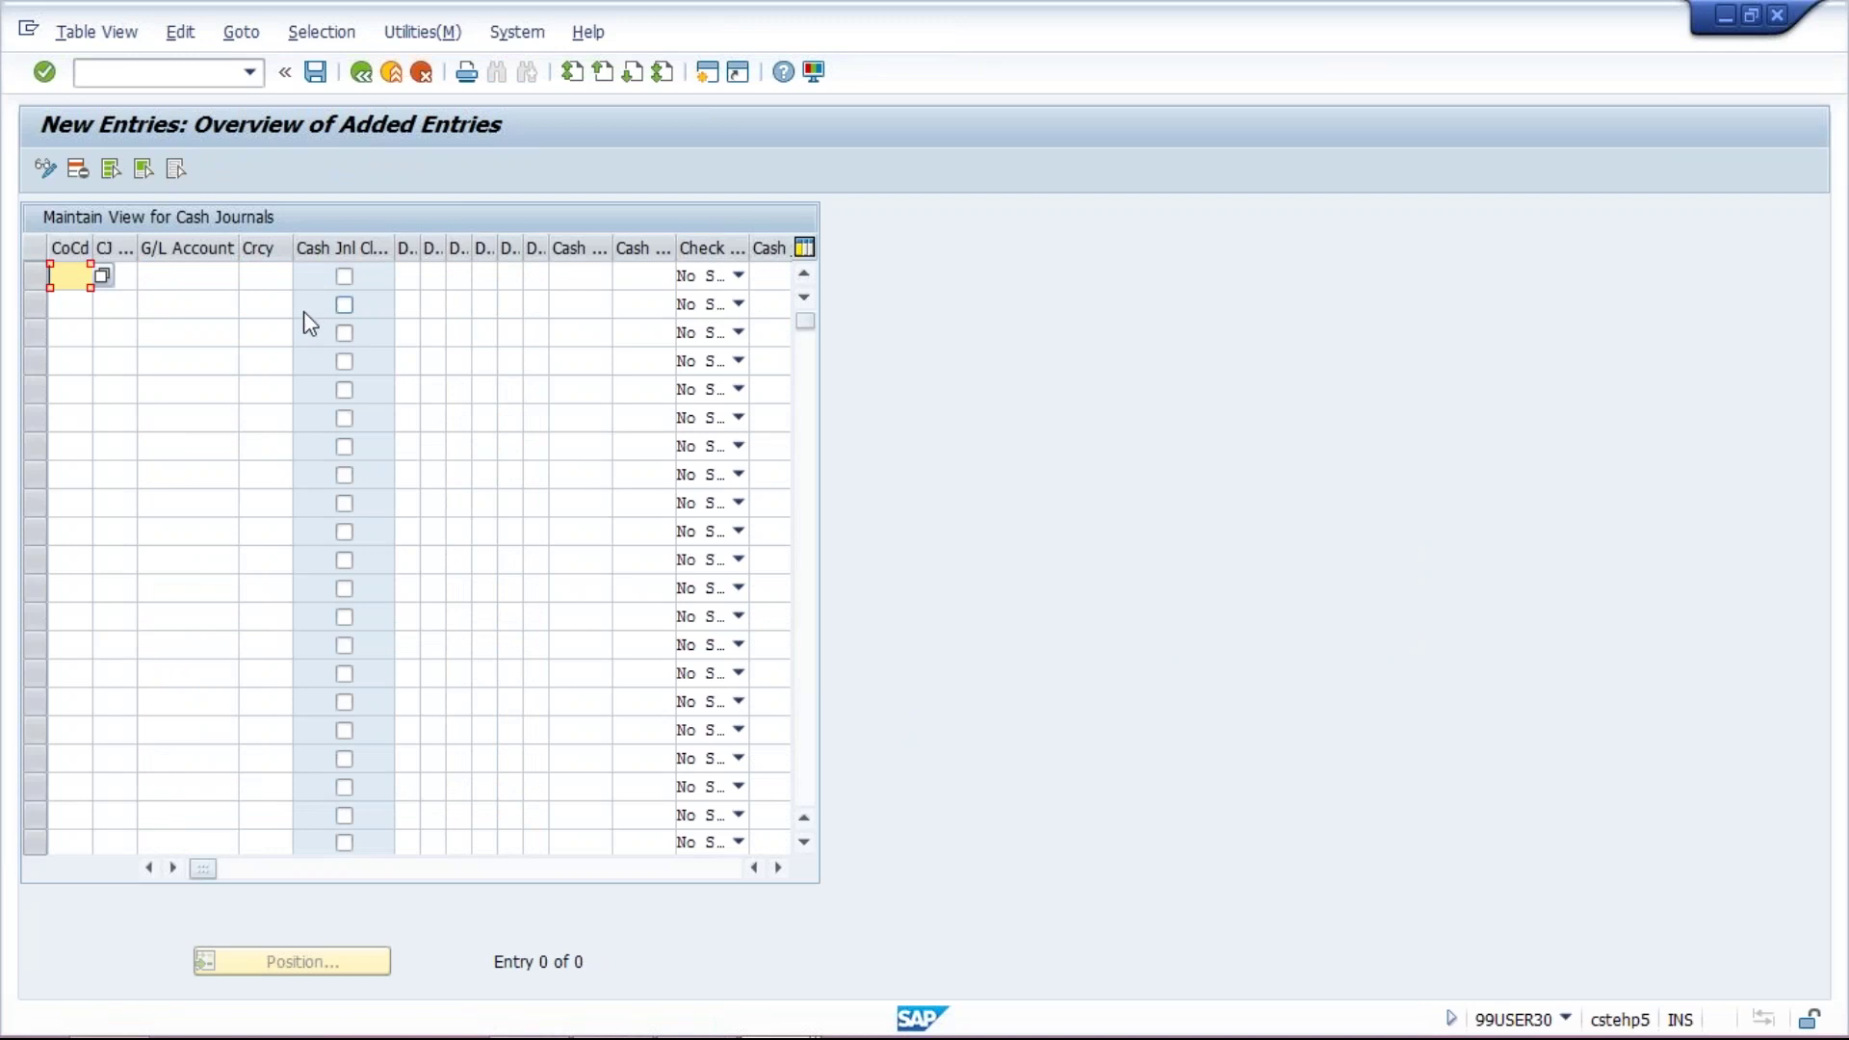
type("TM")
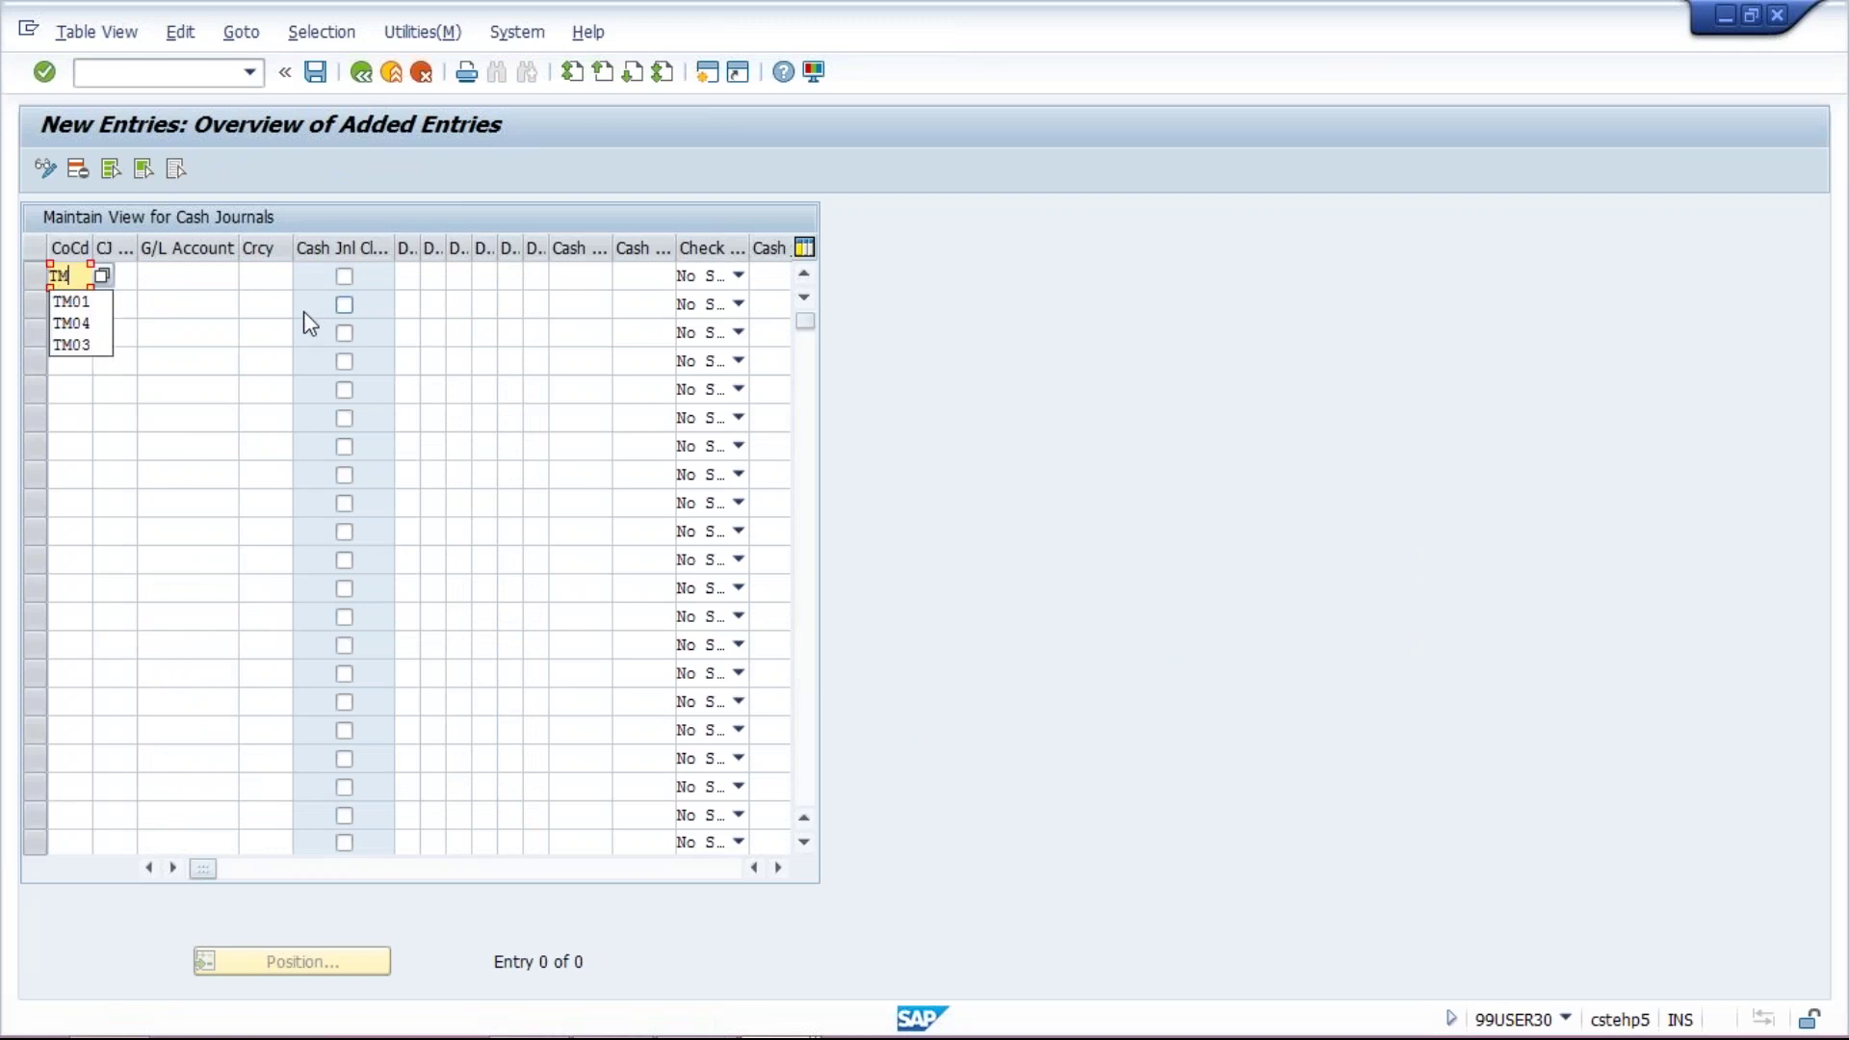
type("10")
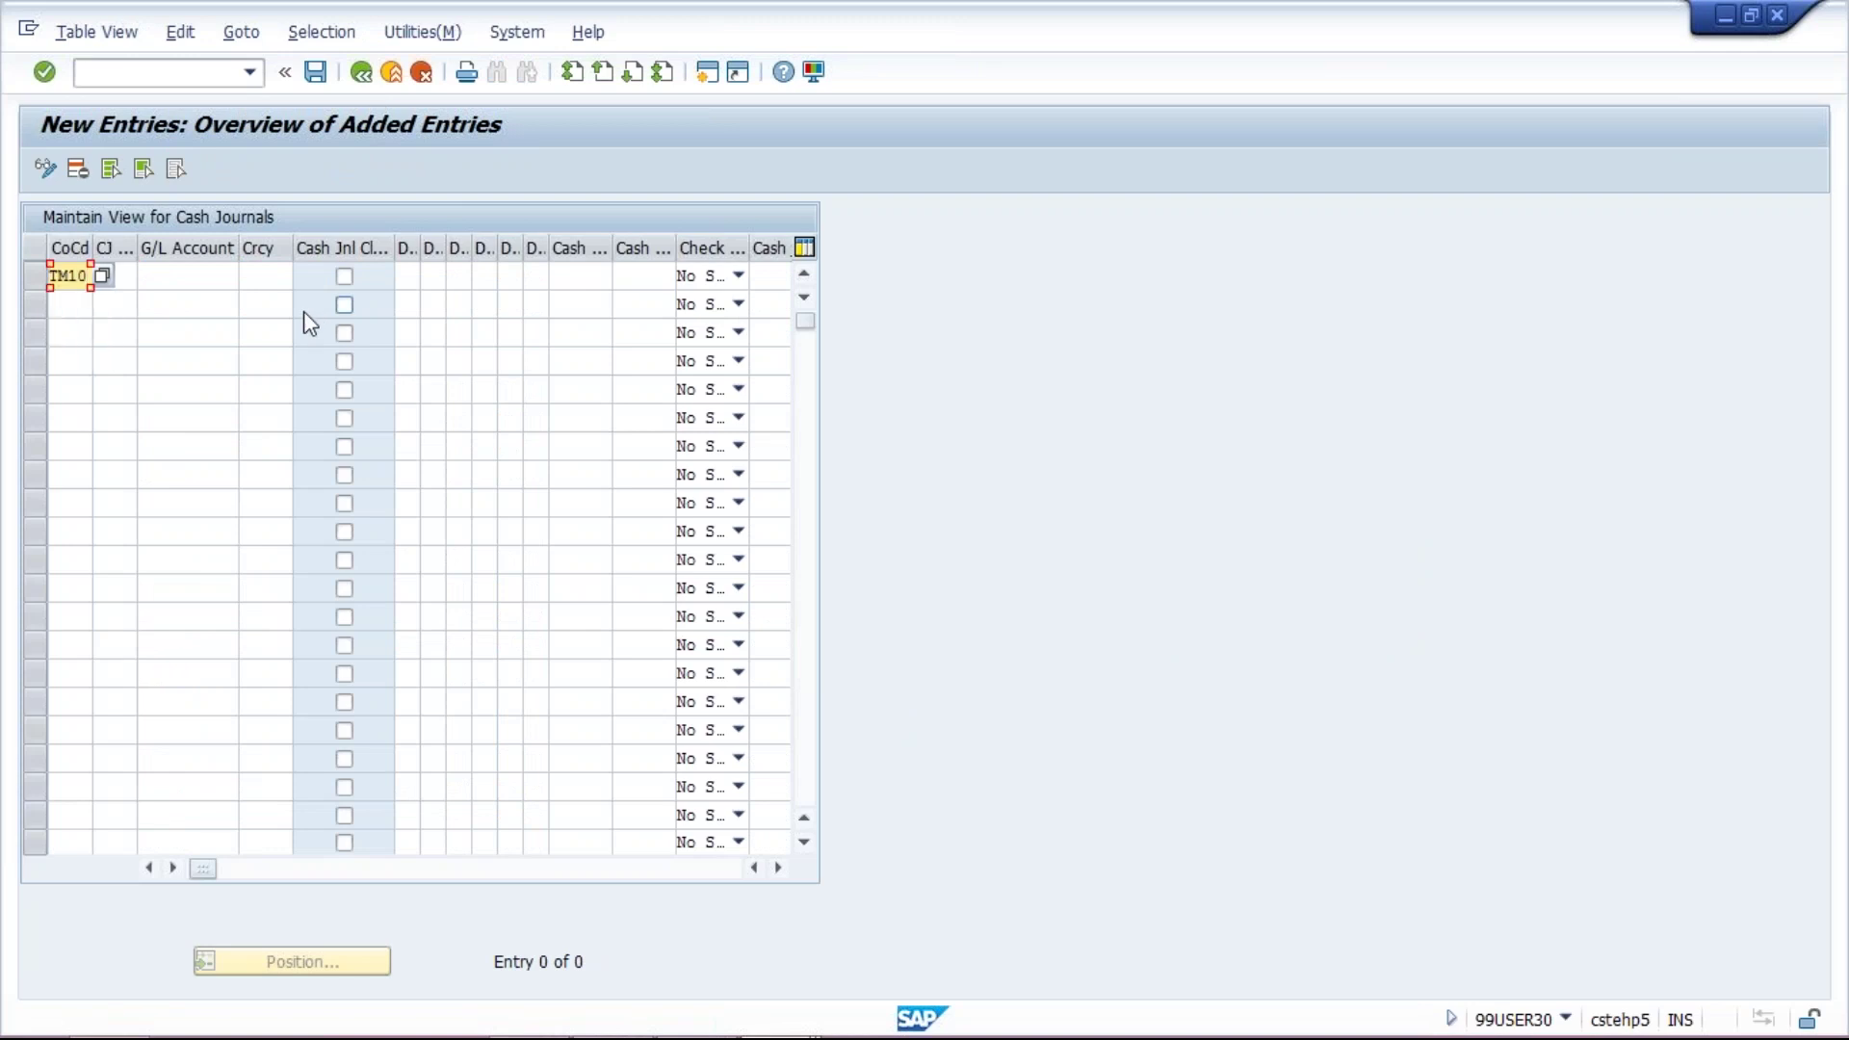
key("Tab")
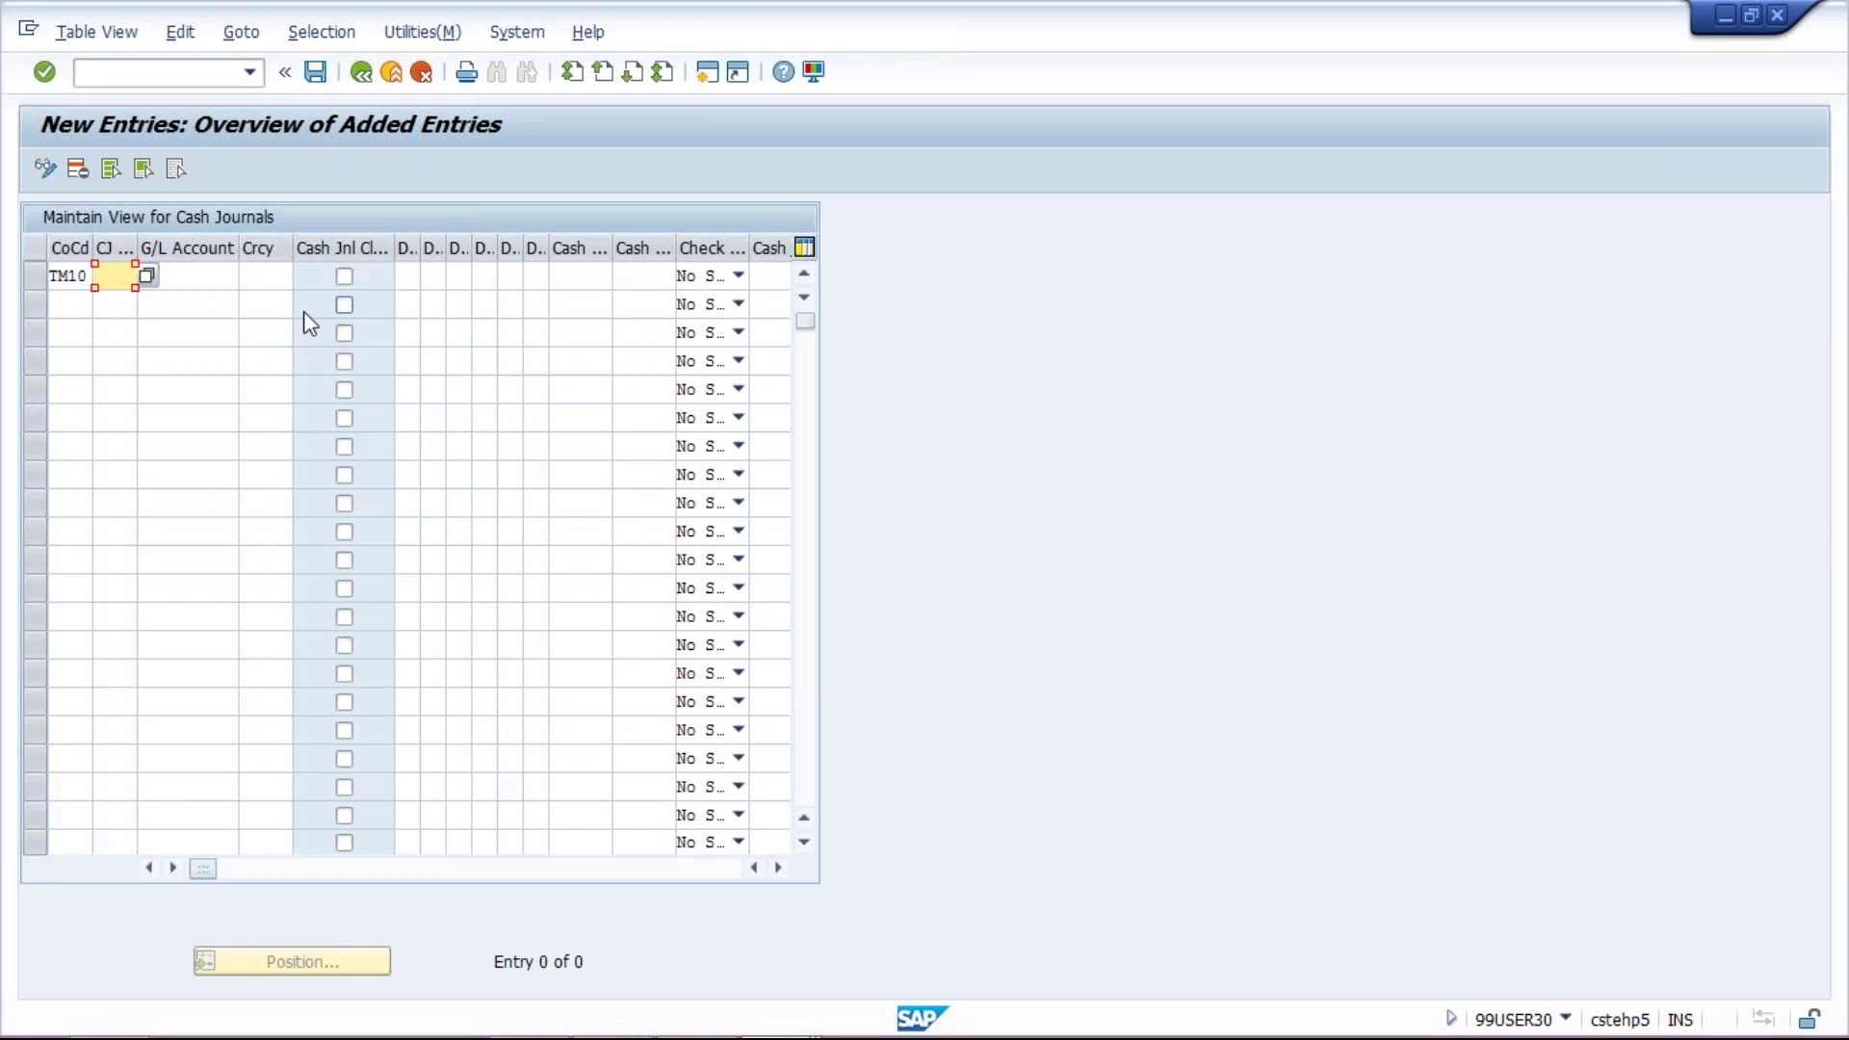
type("TM10")
left_click_drag(137, 241, 185, 254)
left_click(133, 277)
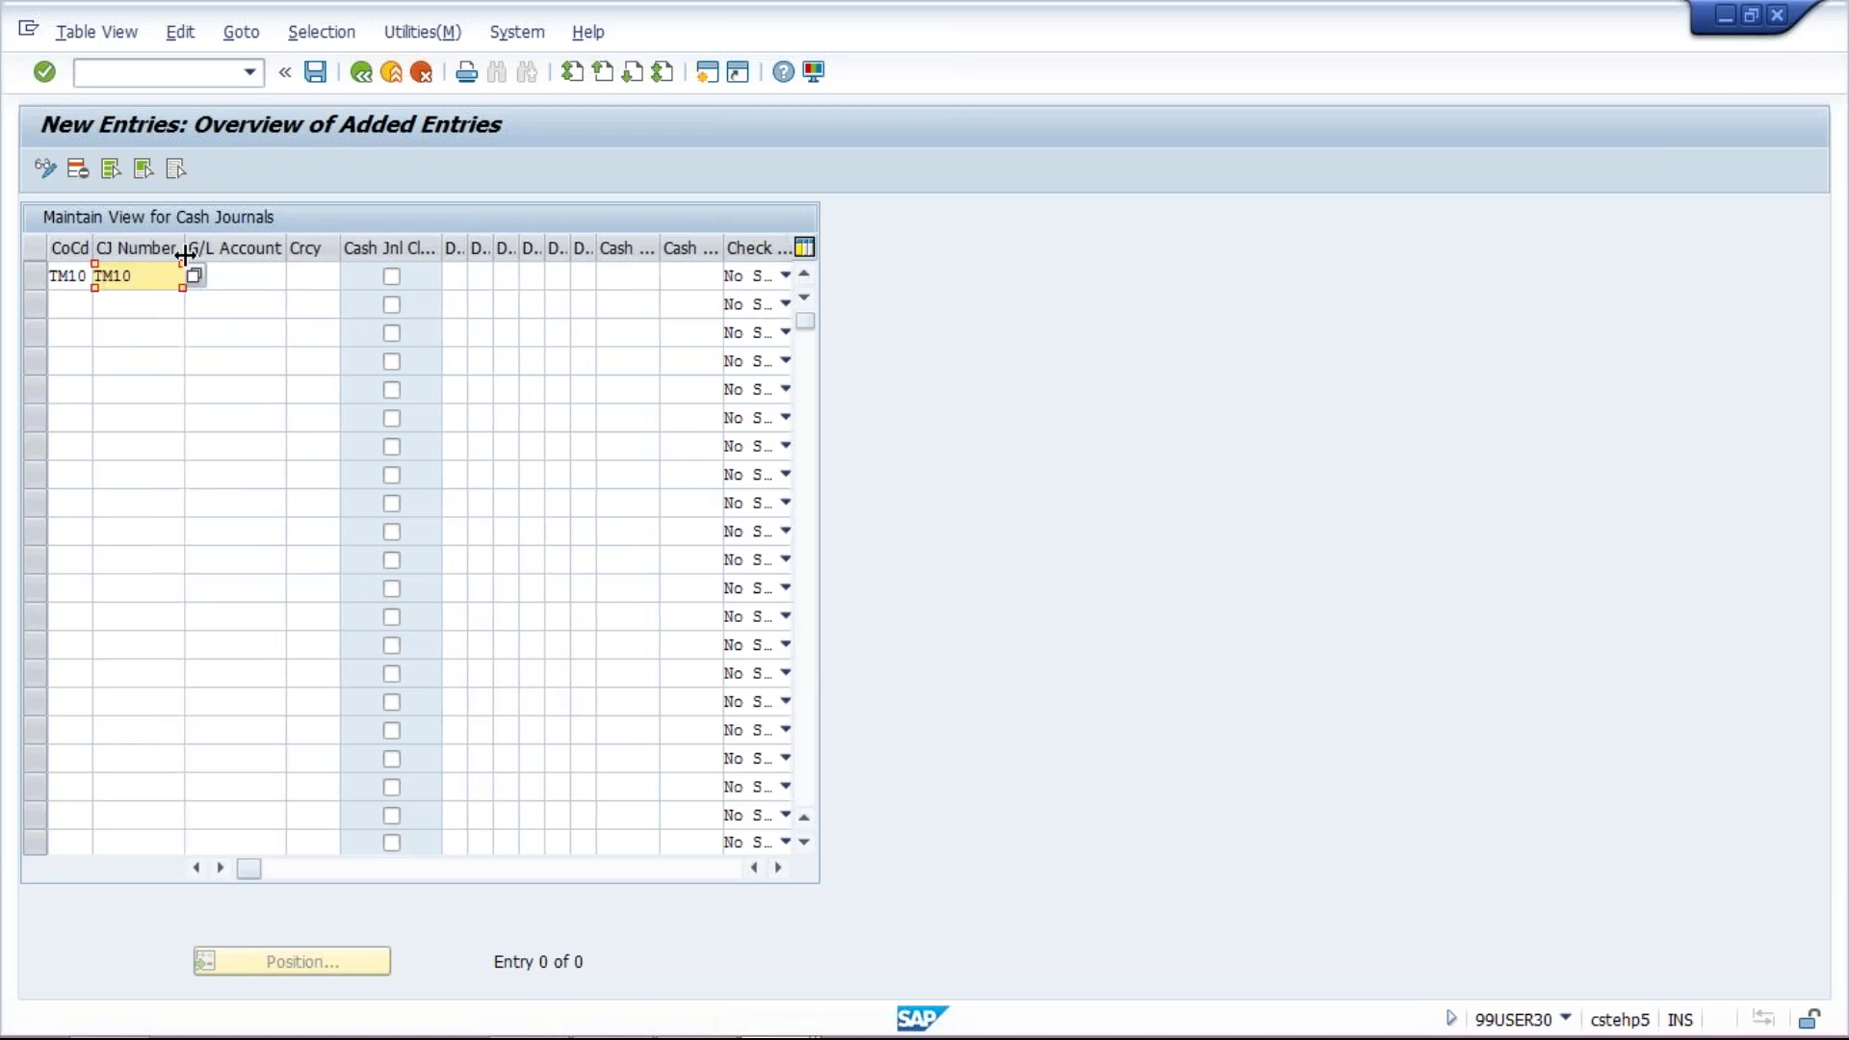
key("Tab")
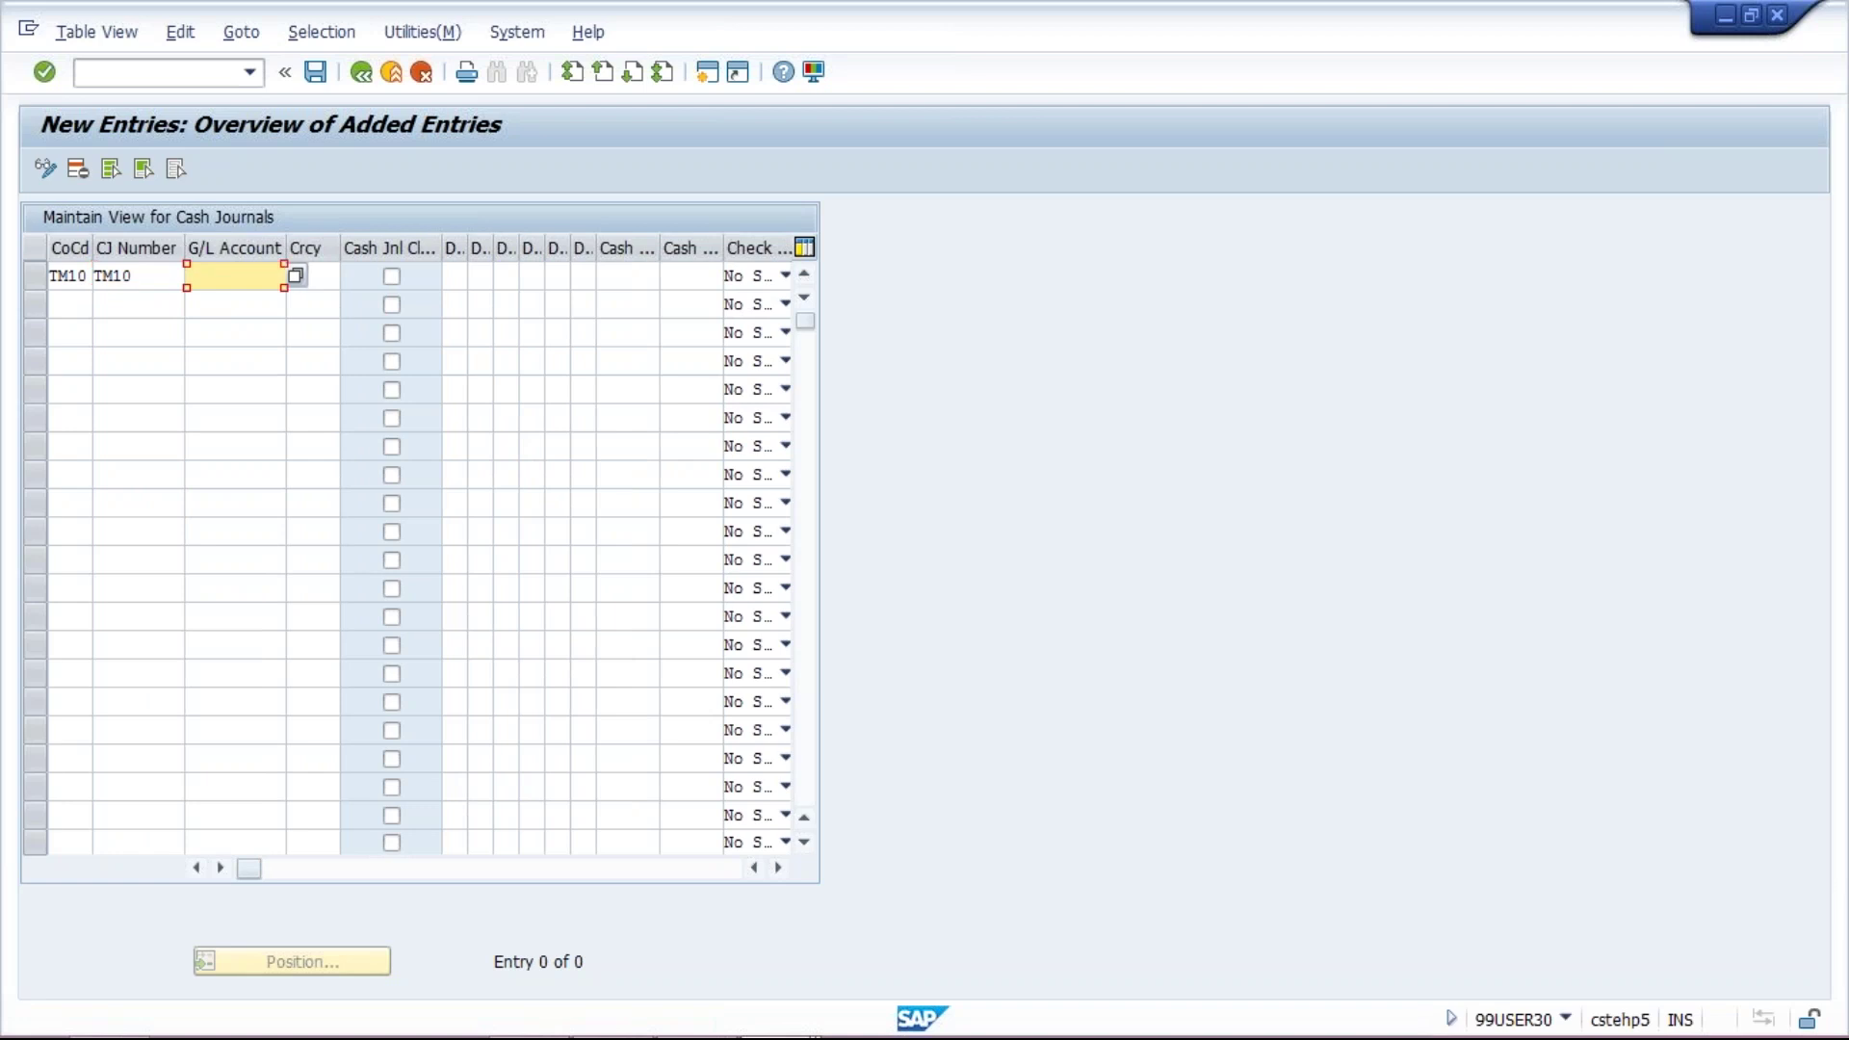
left_click(57, 276)
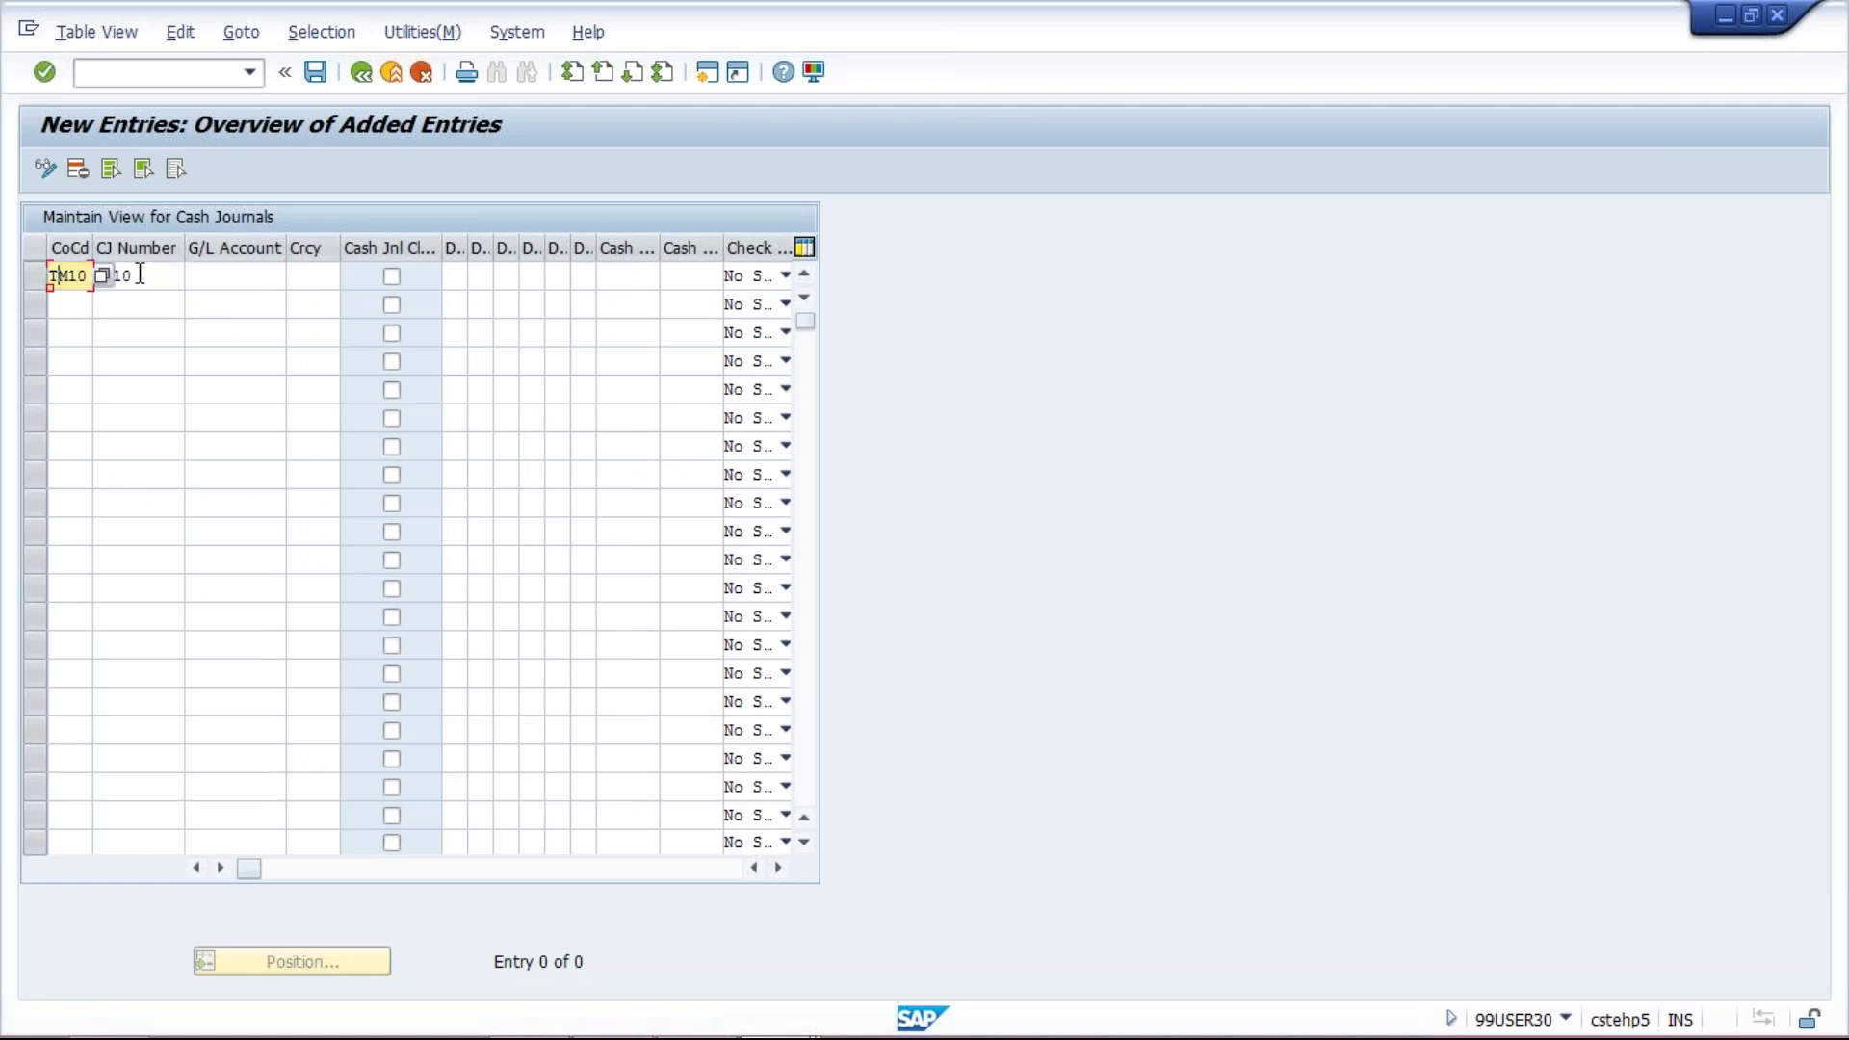
left_click(139, 277)
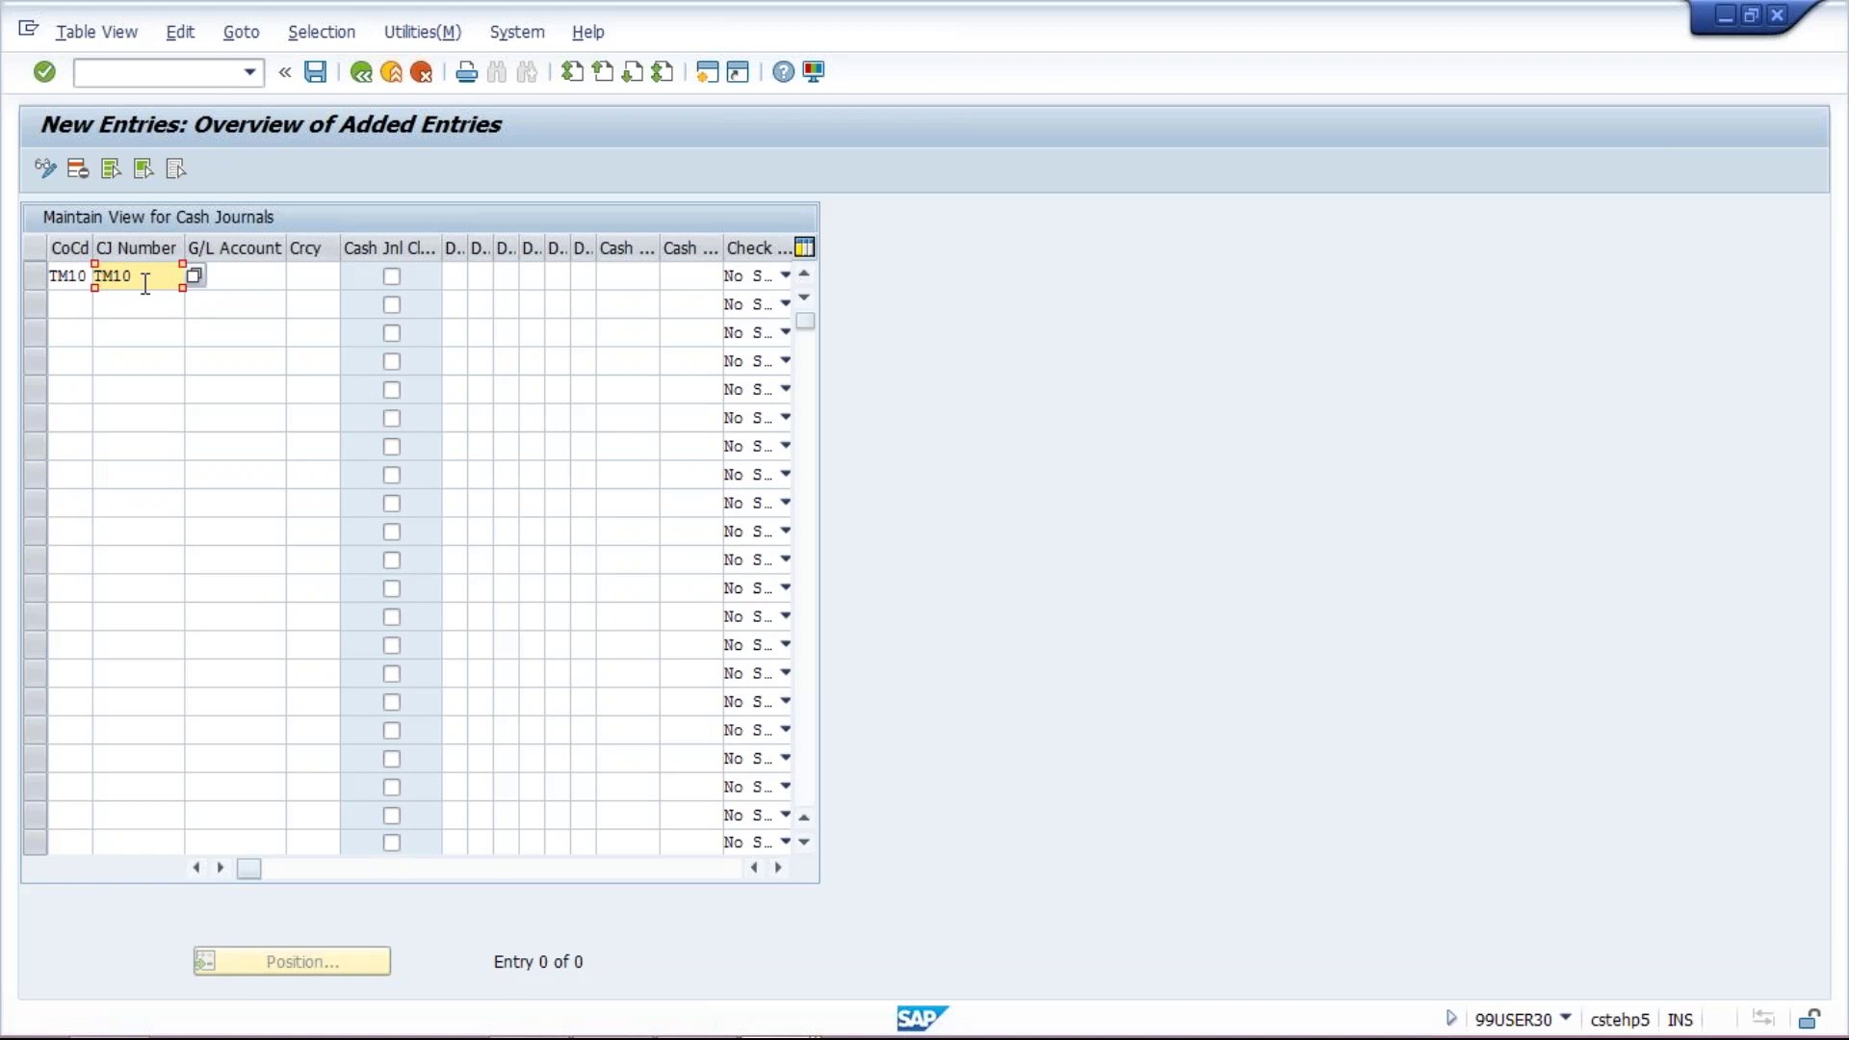
key("Tab")
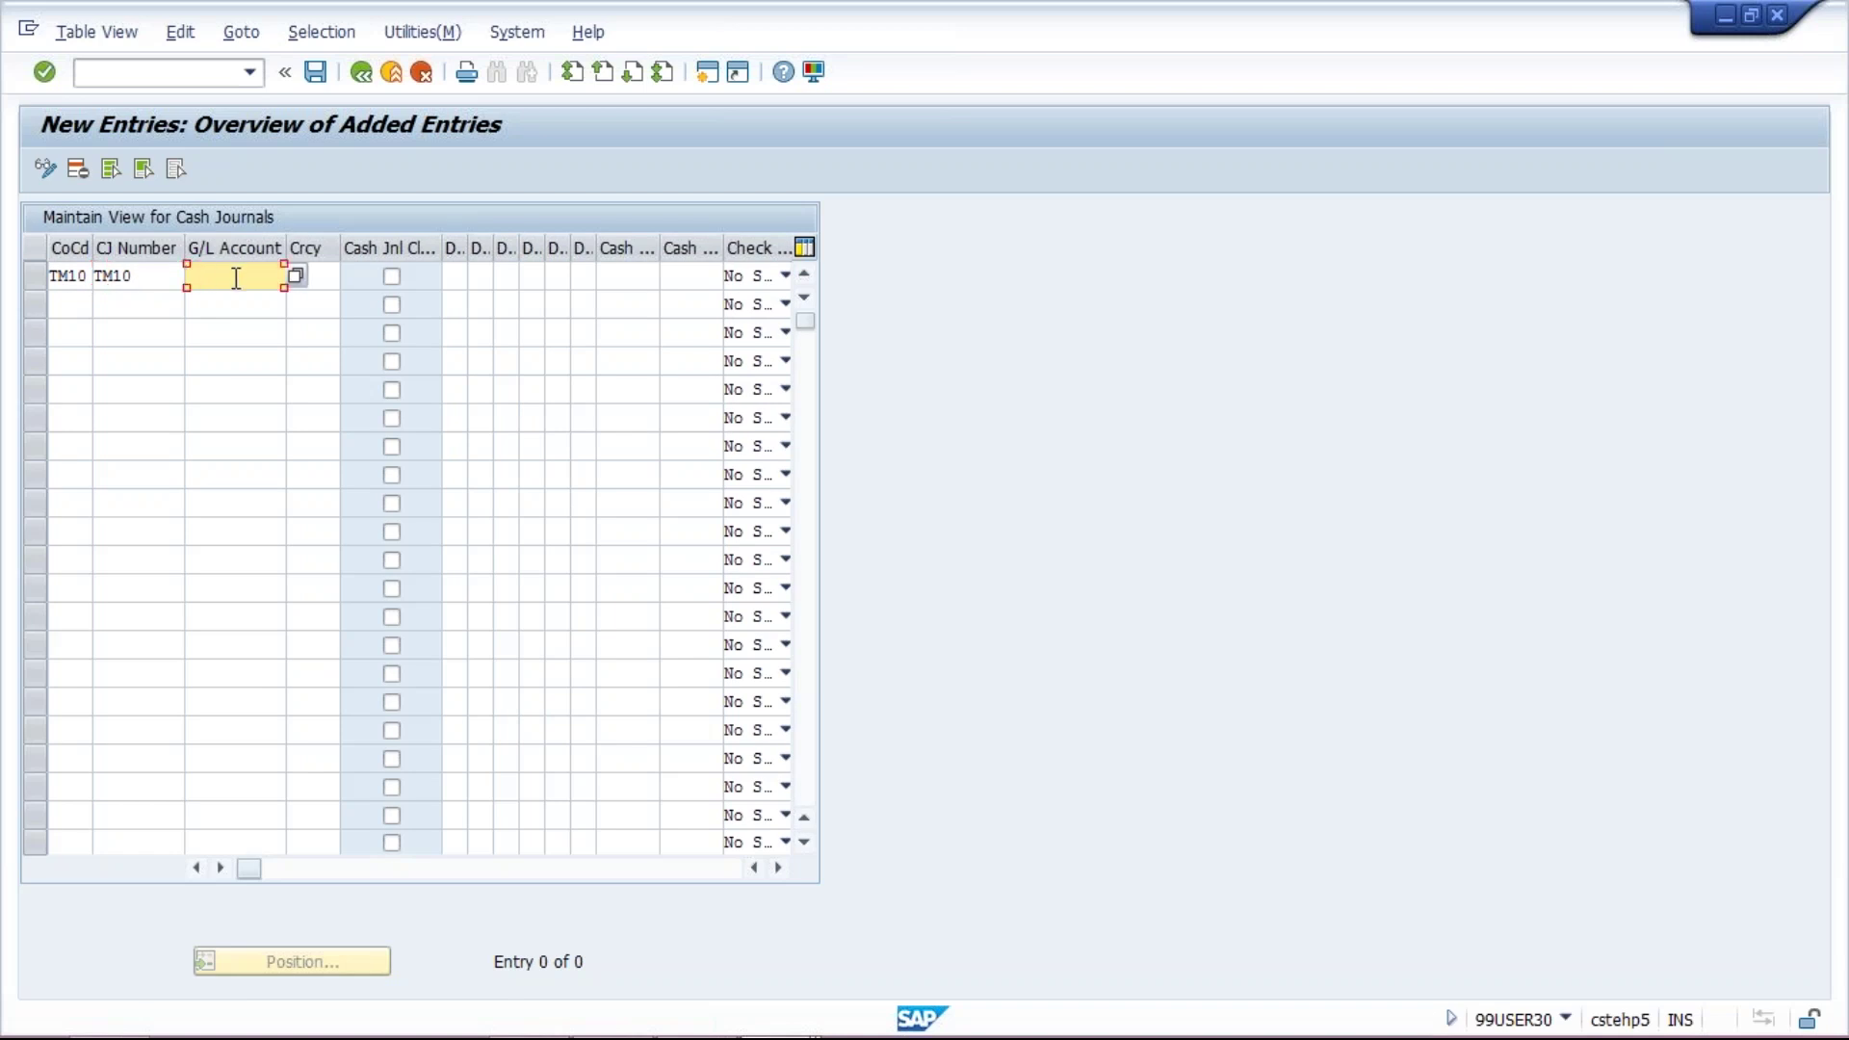
left_click(159, 276)
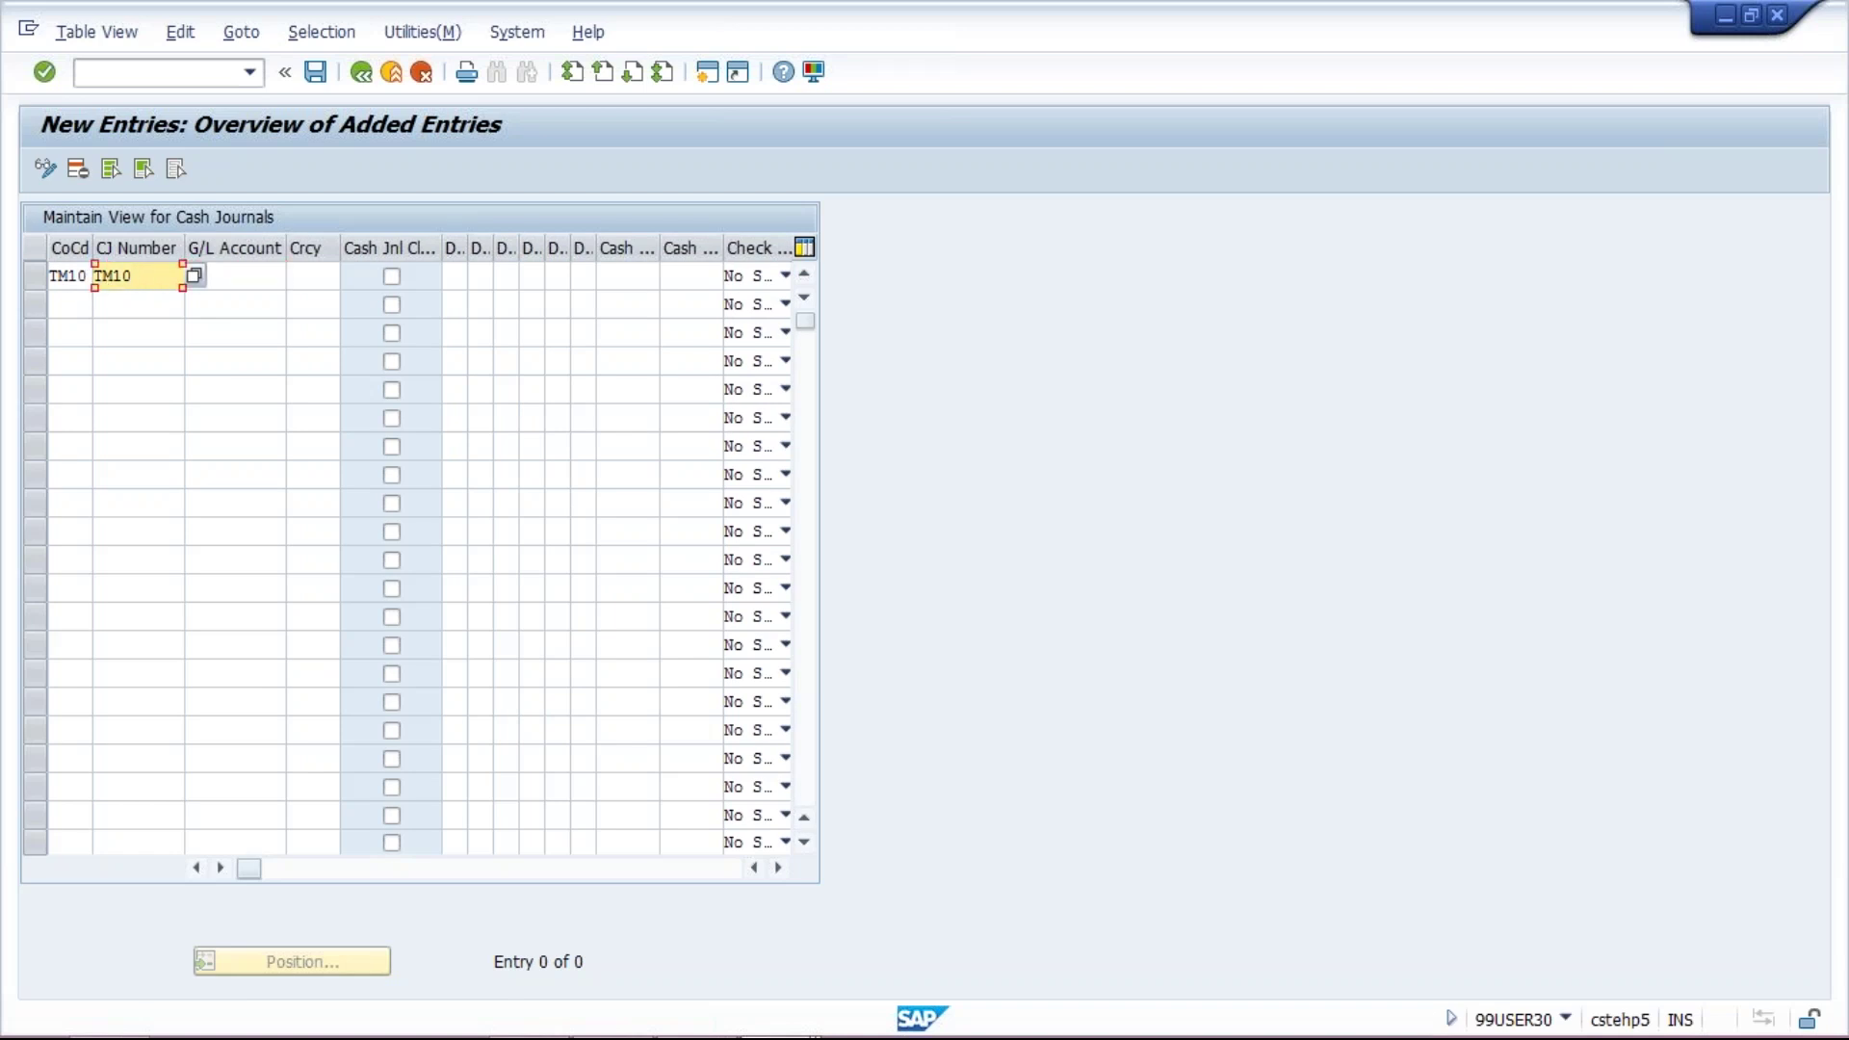
key("Tab")
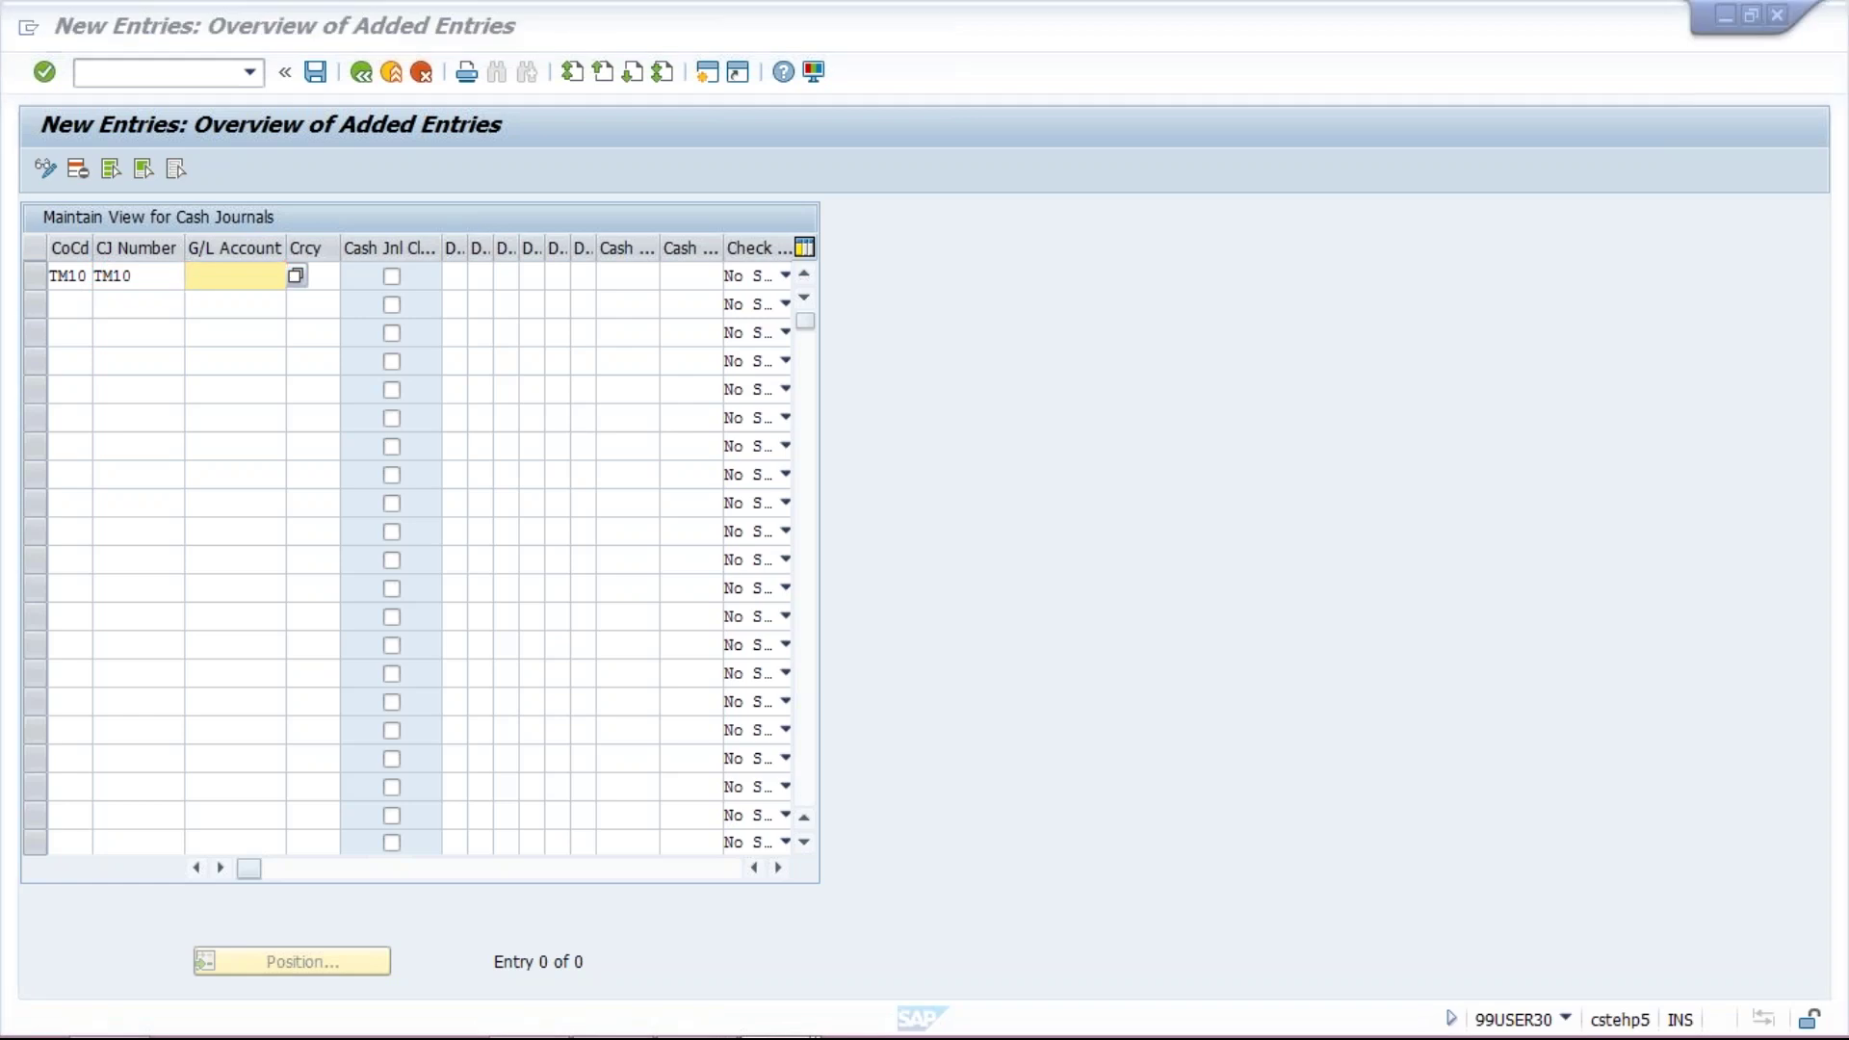
Look up the petty cash account among the asset G/L accounts and enter G/L account 1001 with currency INR in the cash journal entry
key("alt+Tab")
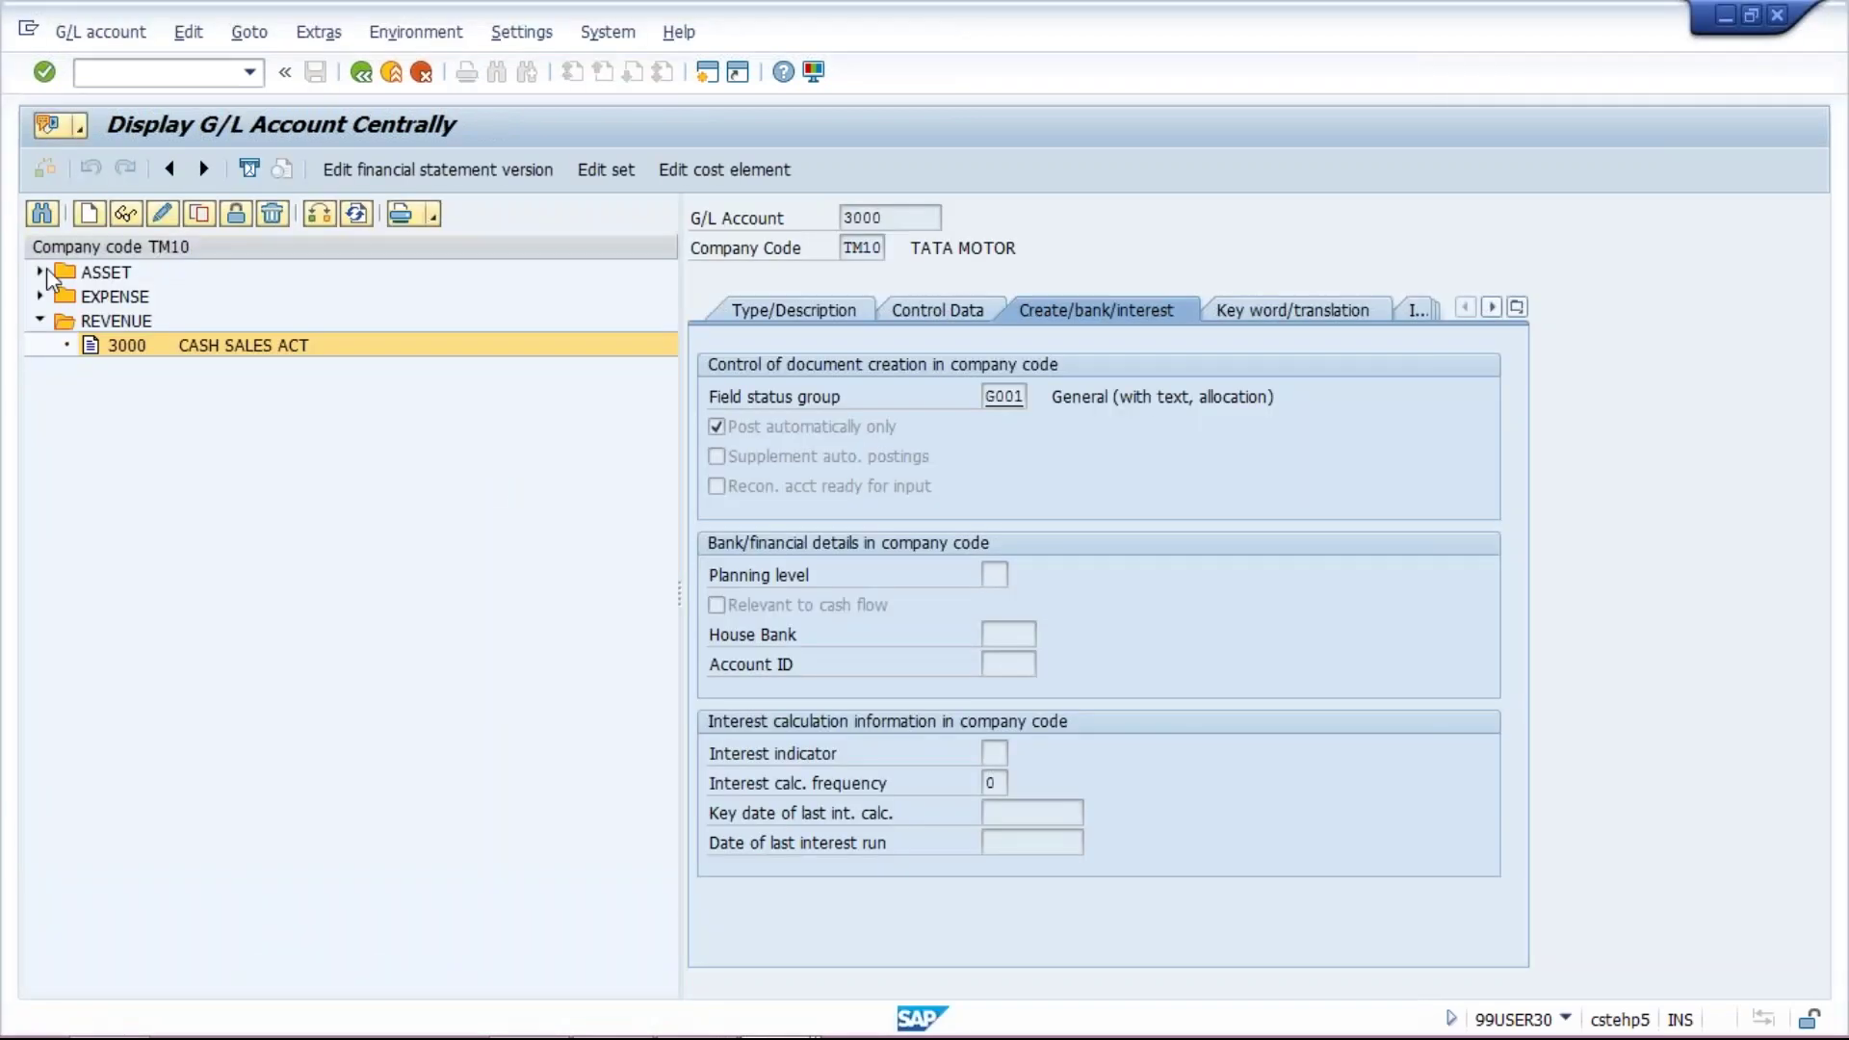
left_click(40, 272)
double_click(212, 320)
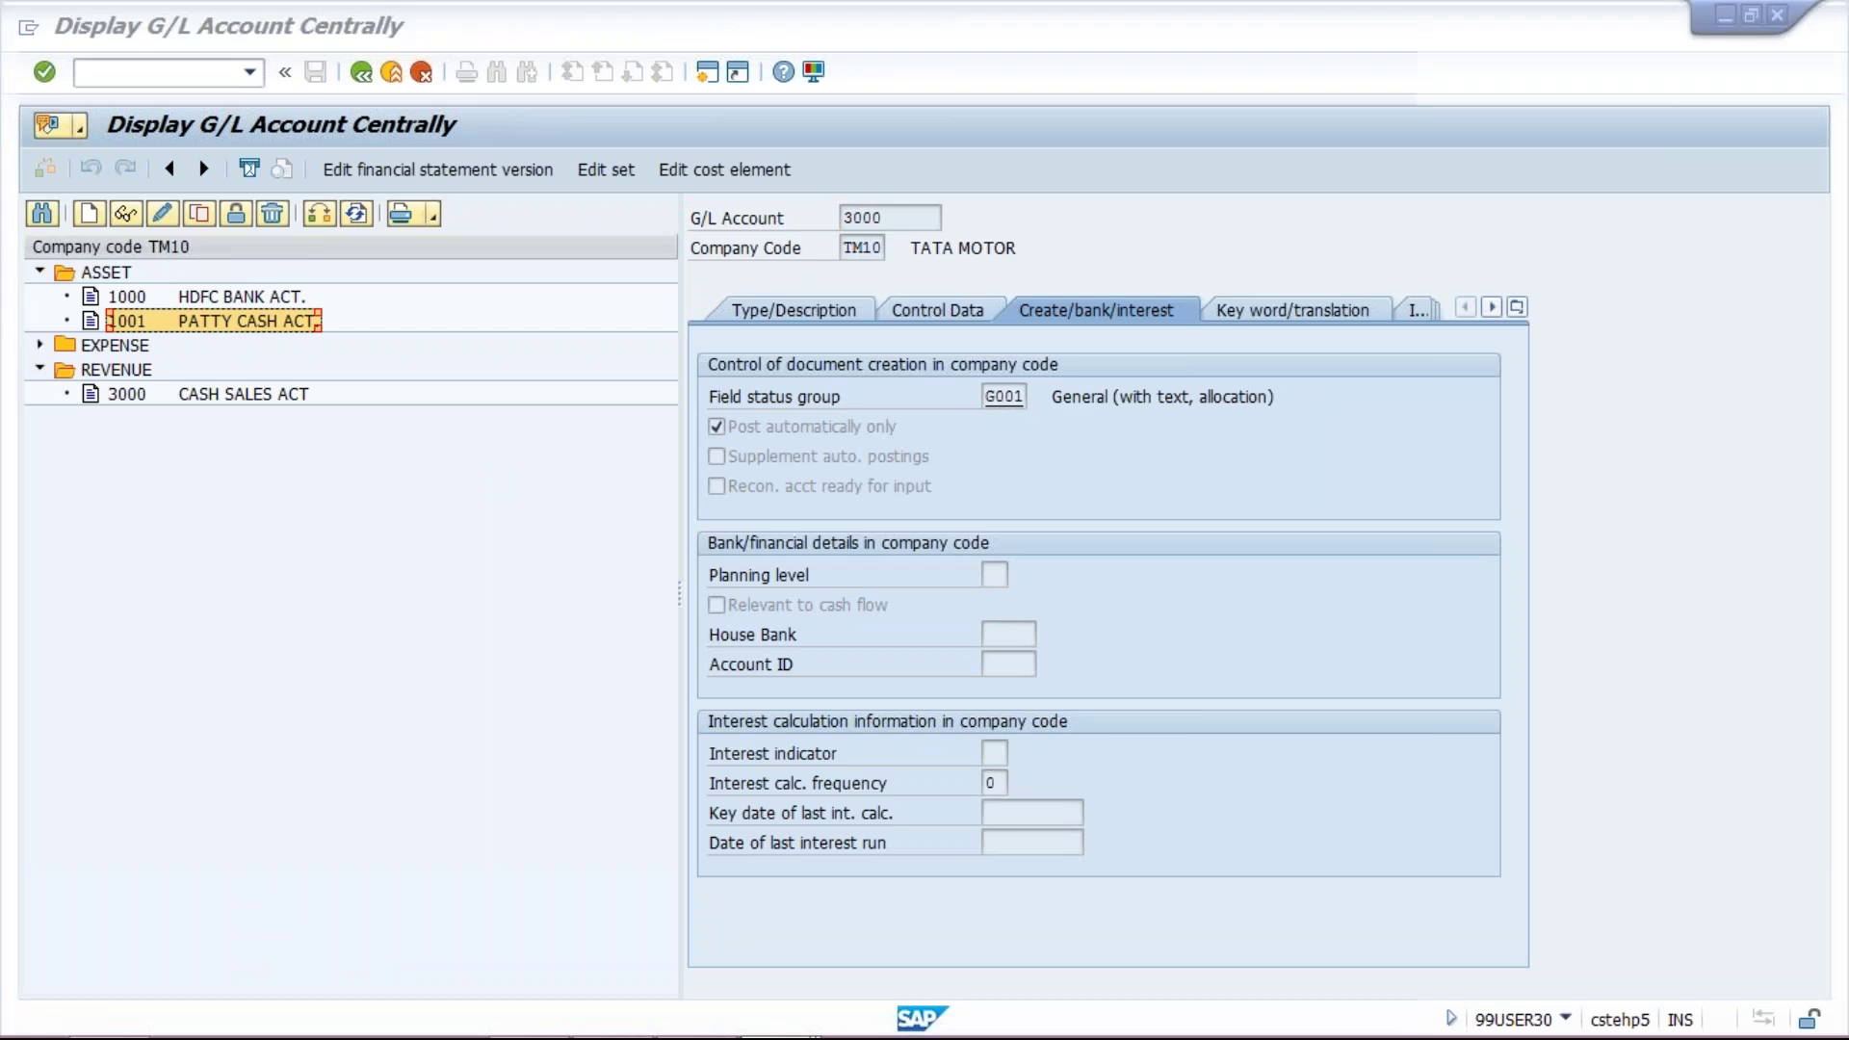
key("alt+Tab")
type("100")
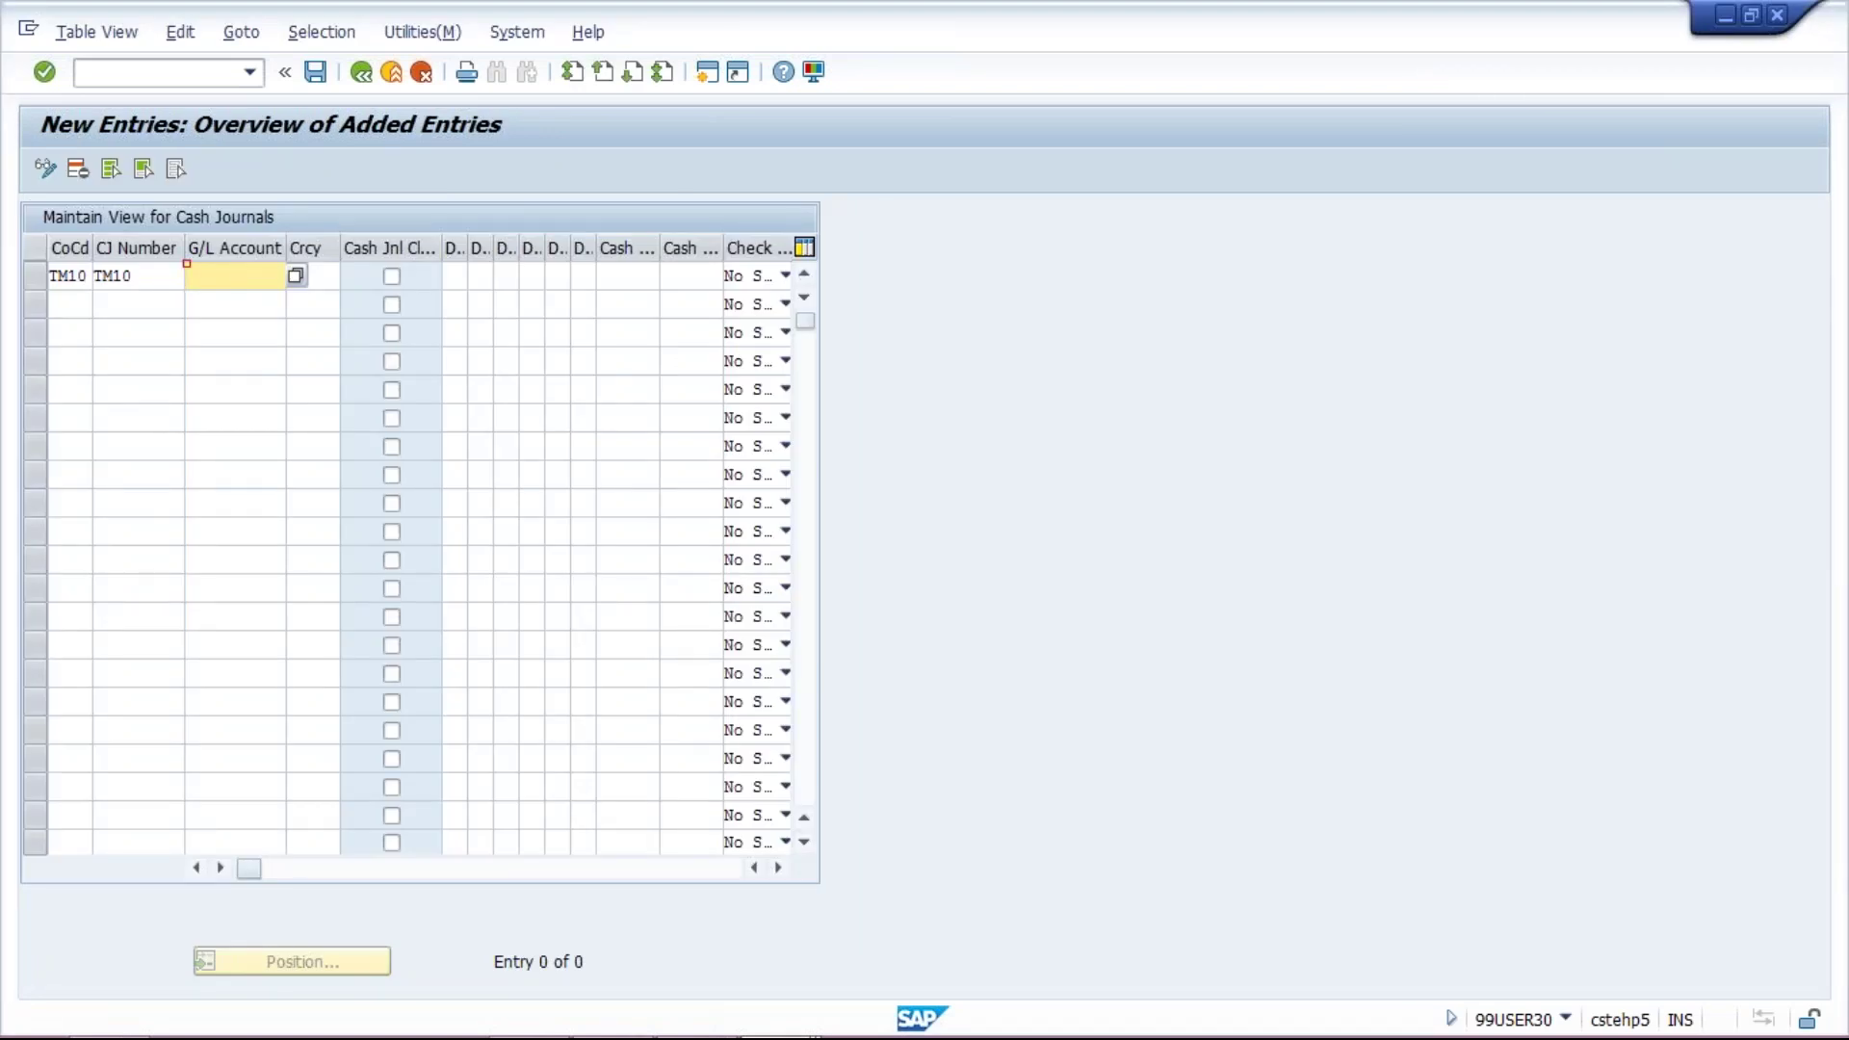
type("1")
key("Tab")
type("IN")
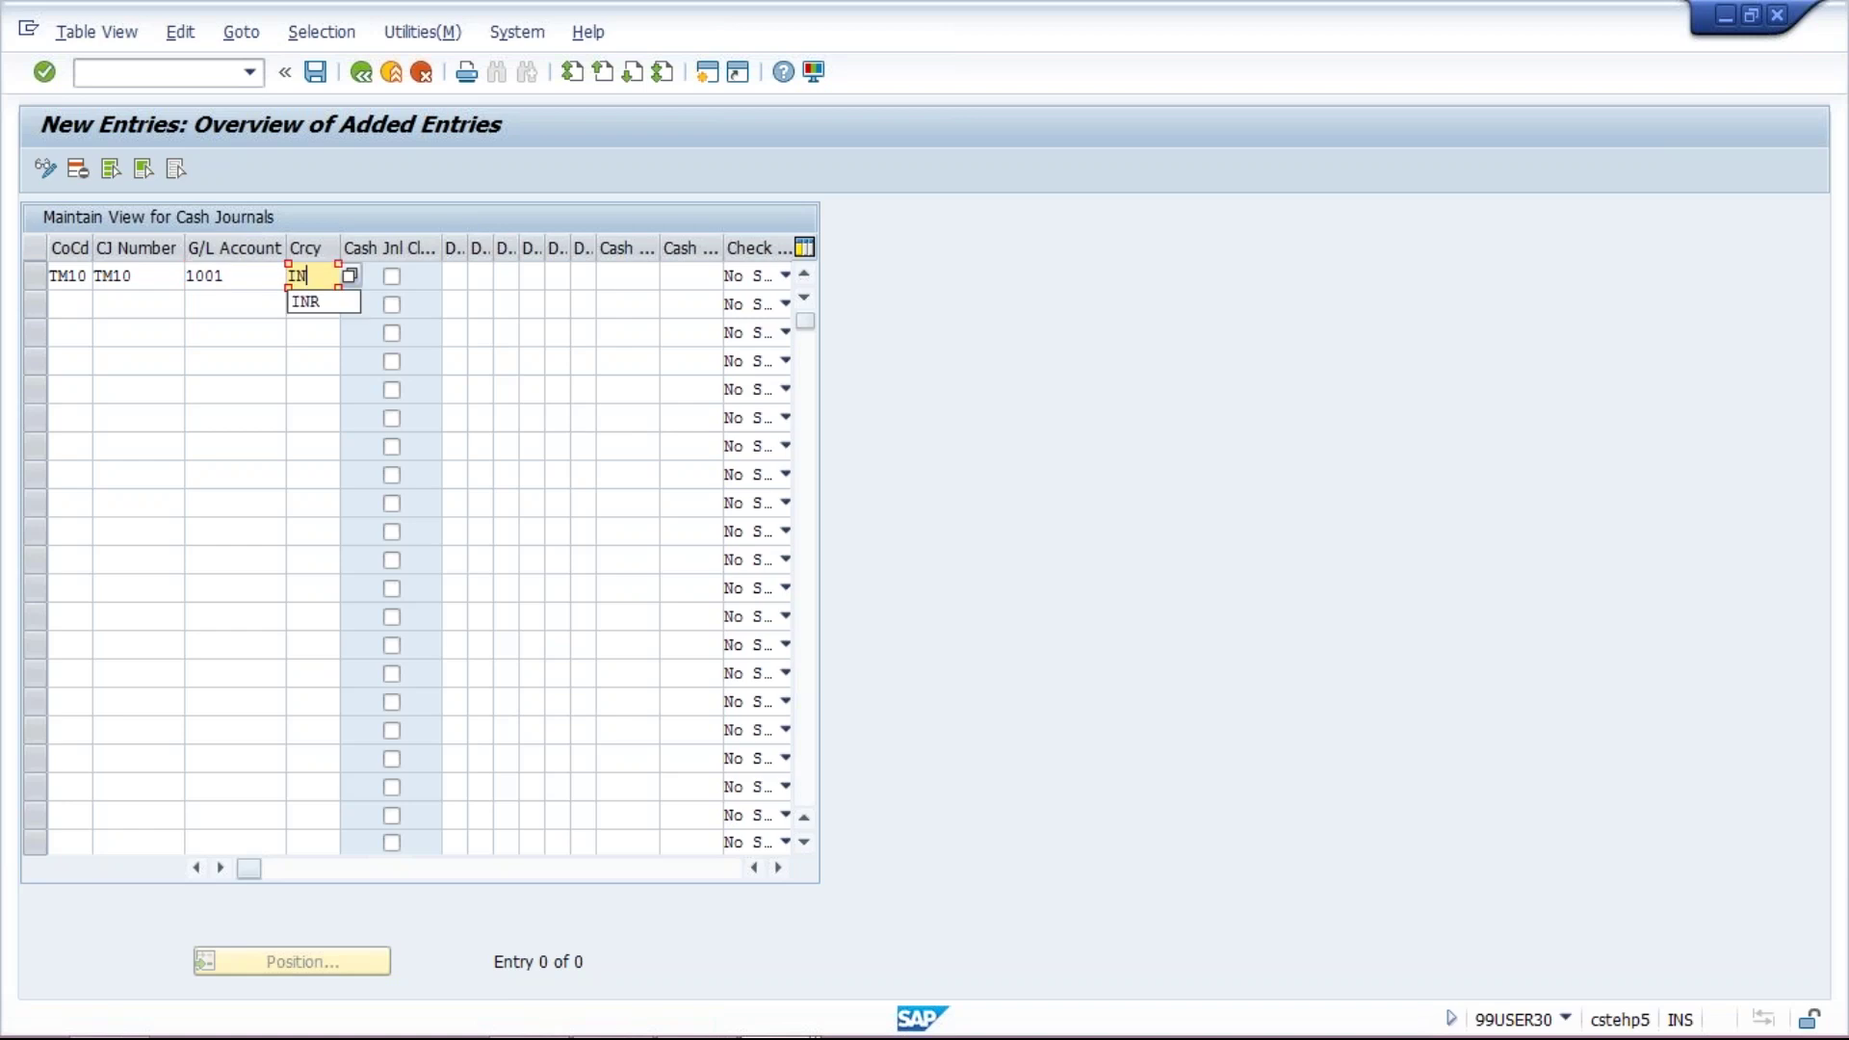
type("R")
Enter document type SA in the first document type column and KR in the third and fourth, leaving the second blank
left_click(456, 278)
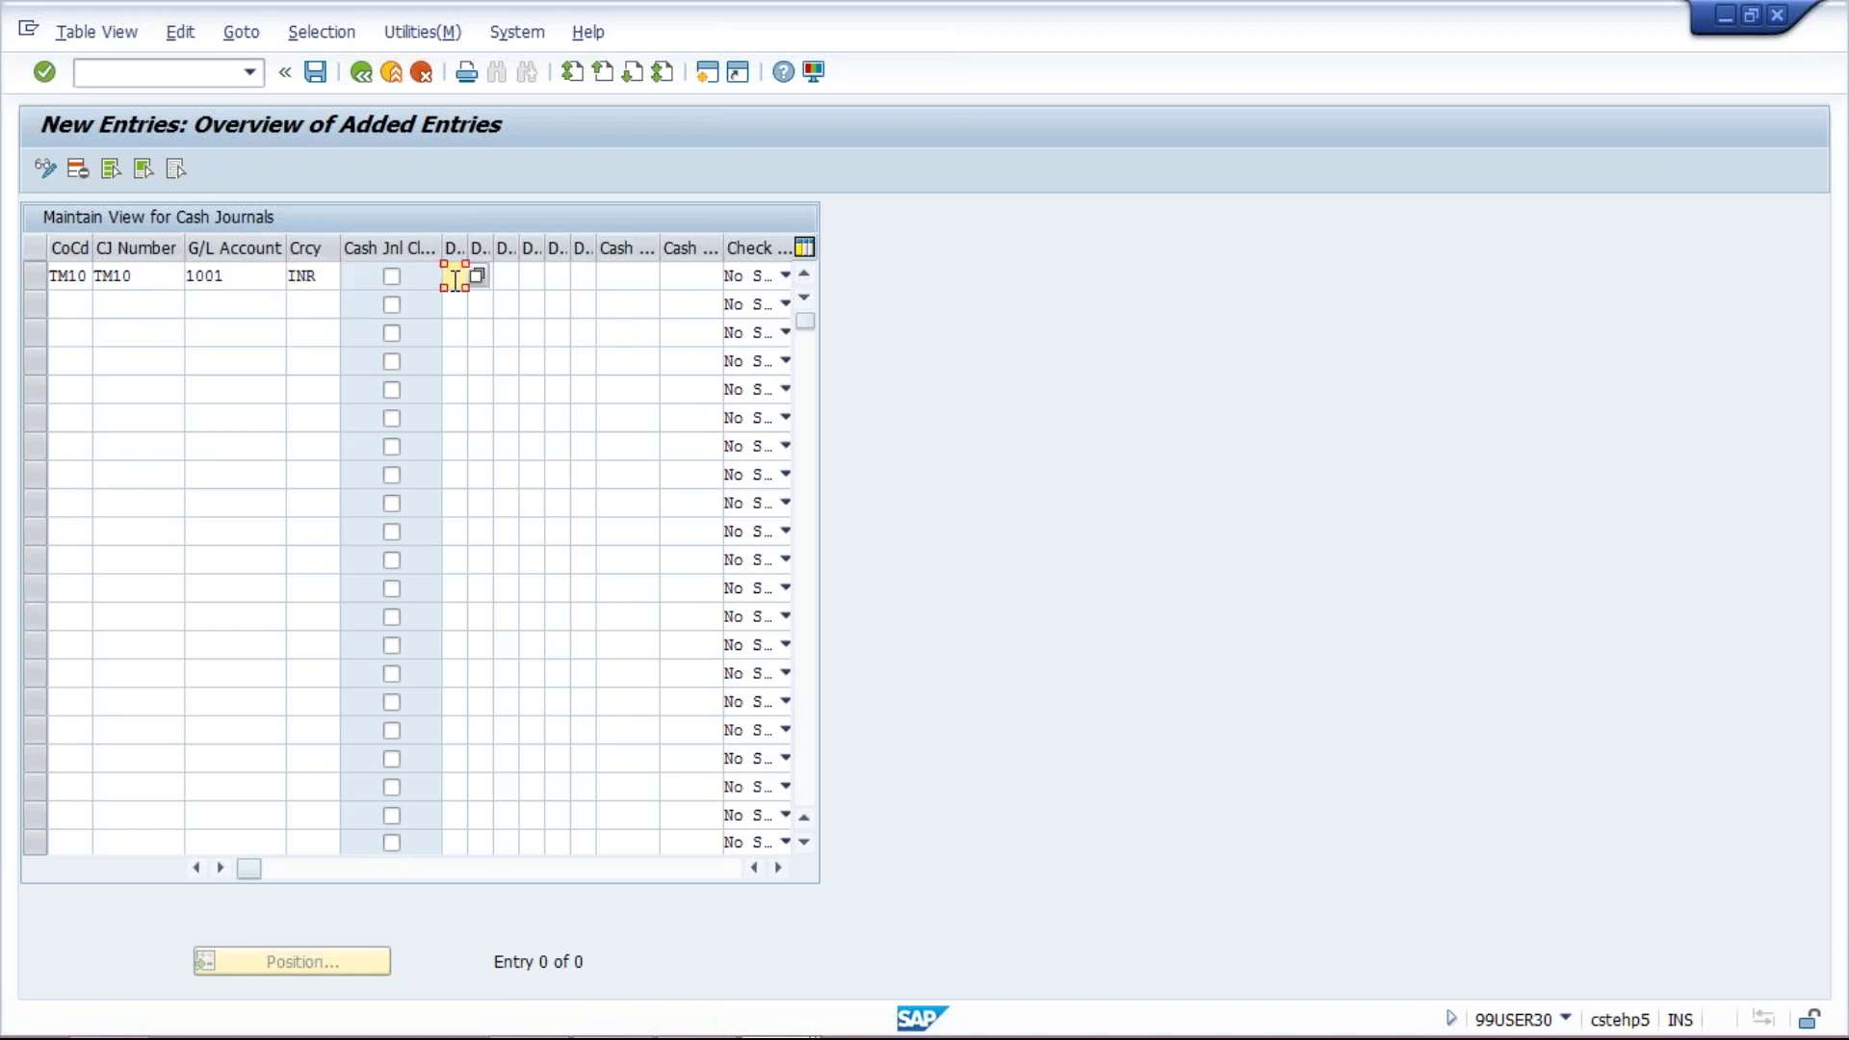
type("SA")
key("Tab")
key("Tab")
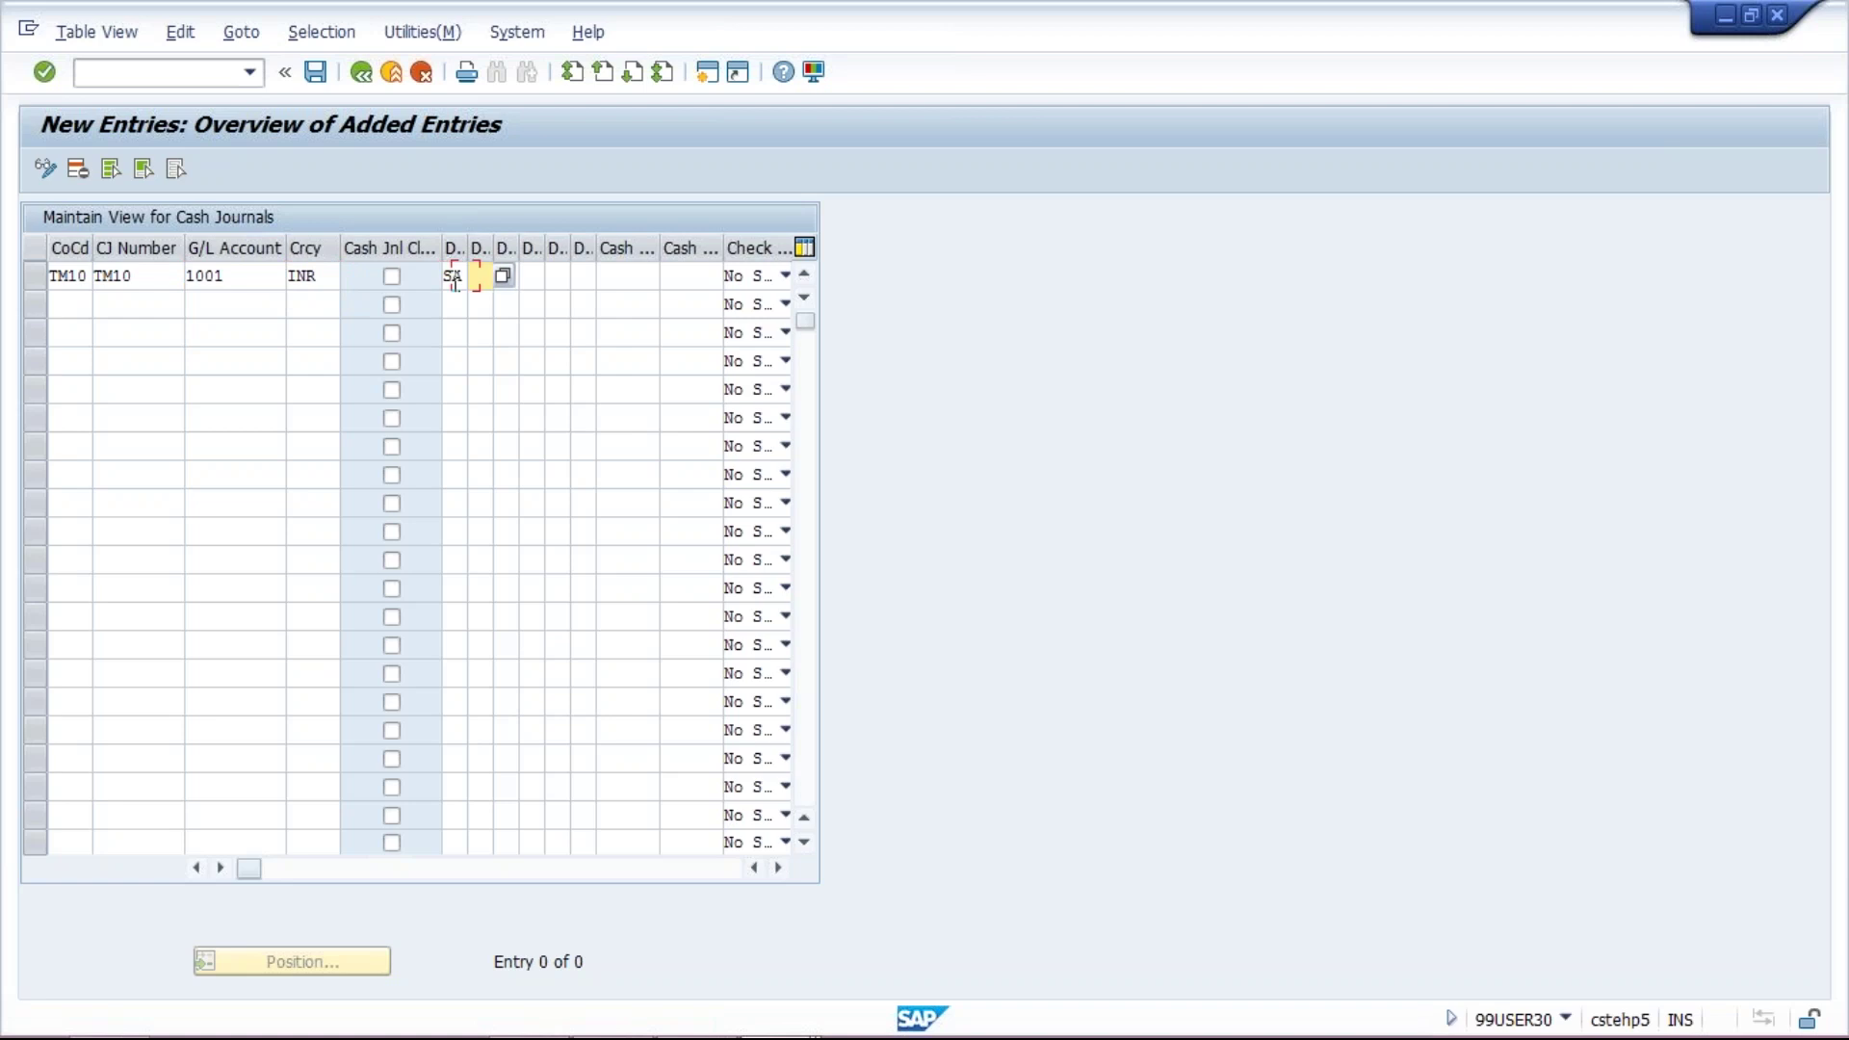
type("DR")
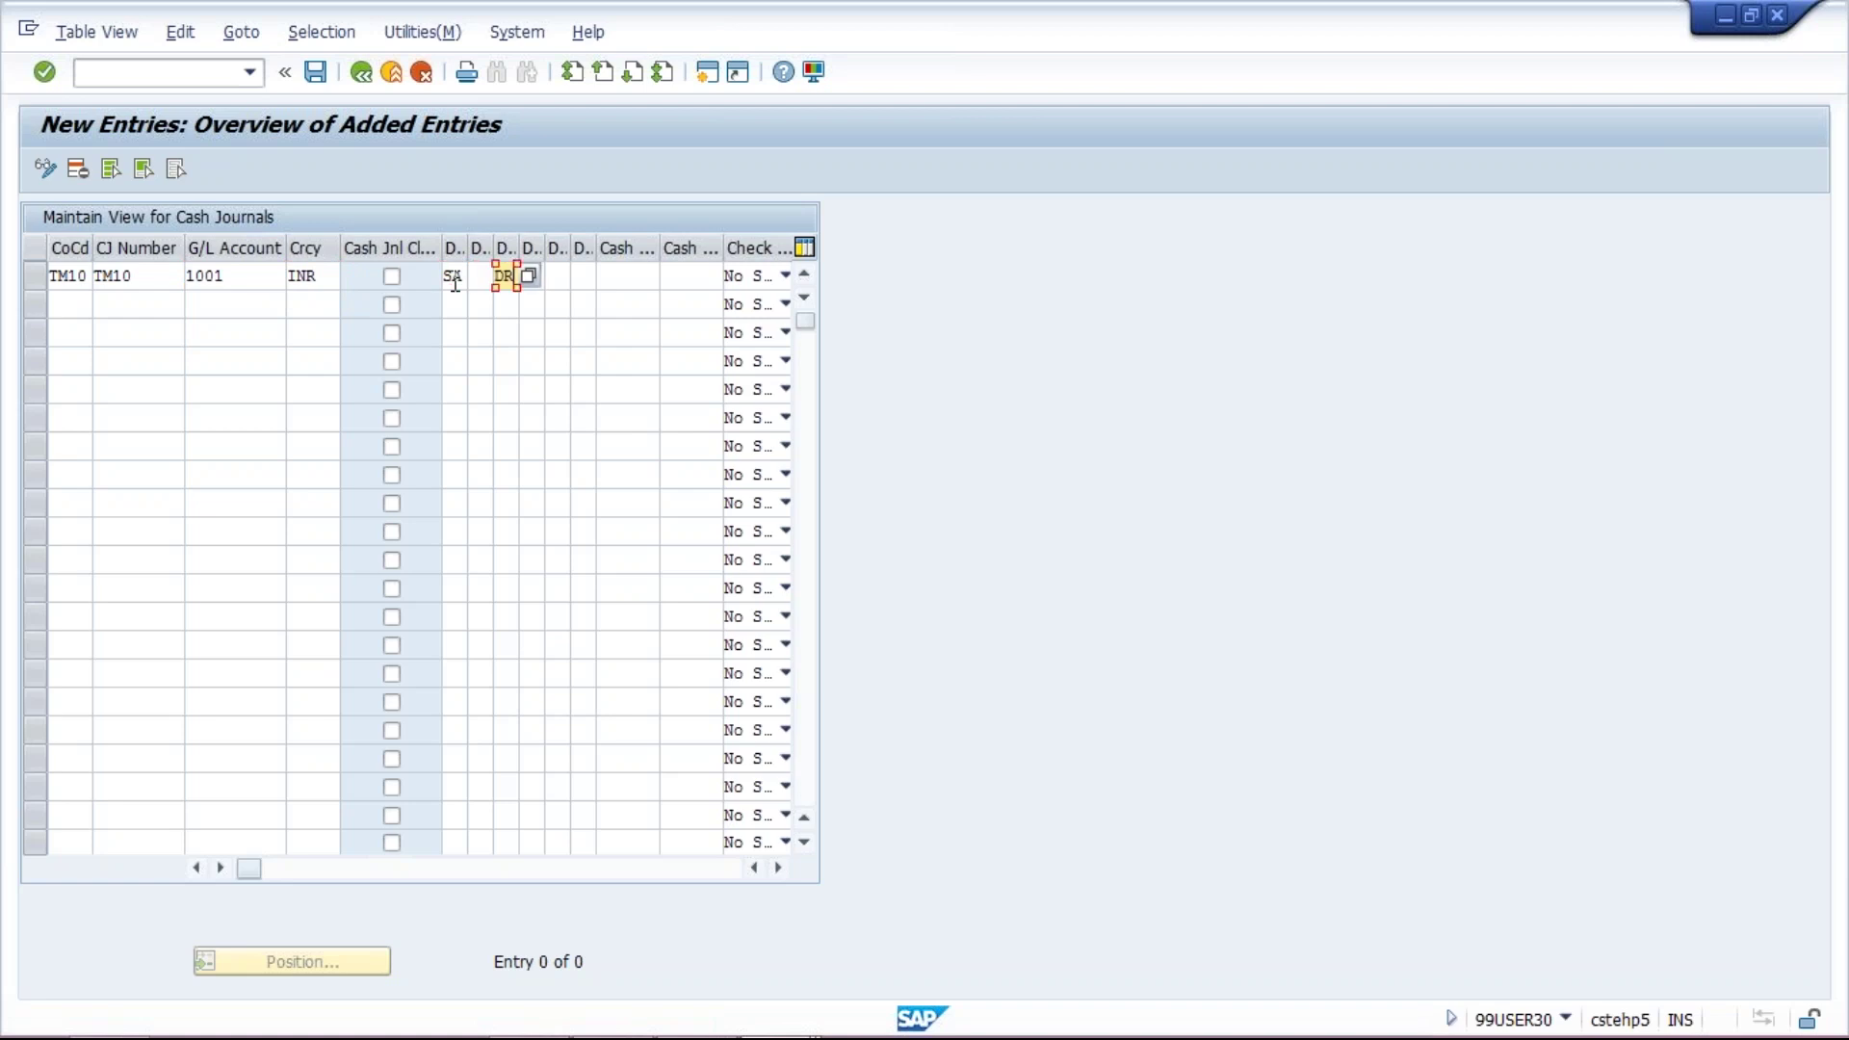
key("BackSpace")
key("BackSpace")
type("K")
left_click(513, 325)
left_click(531, 276)
type("KR")
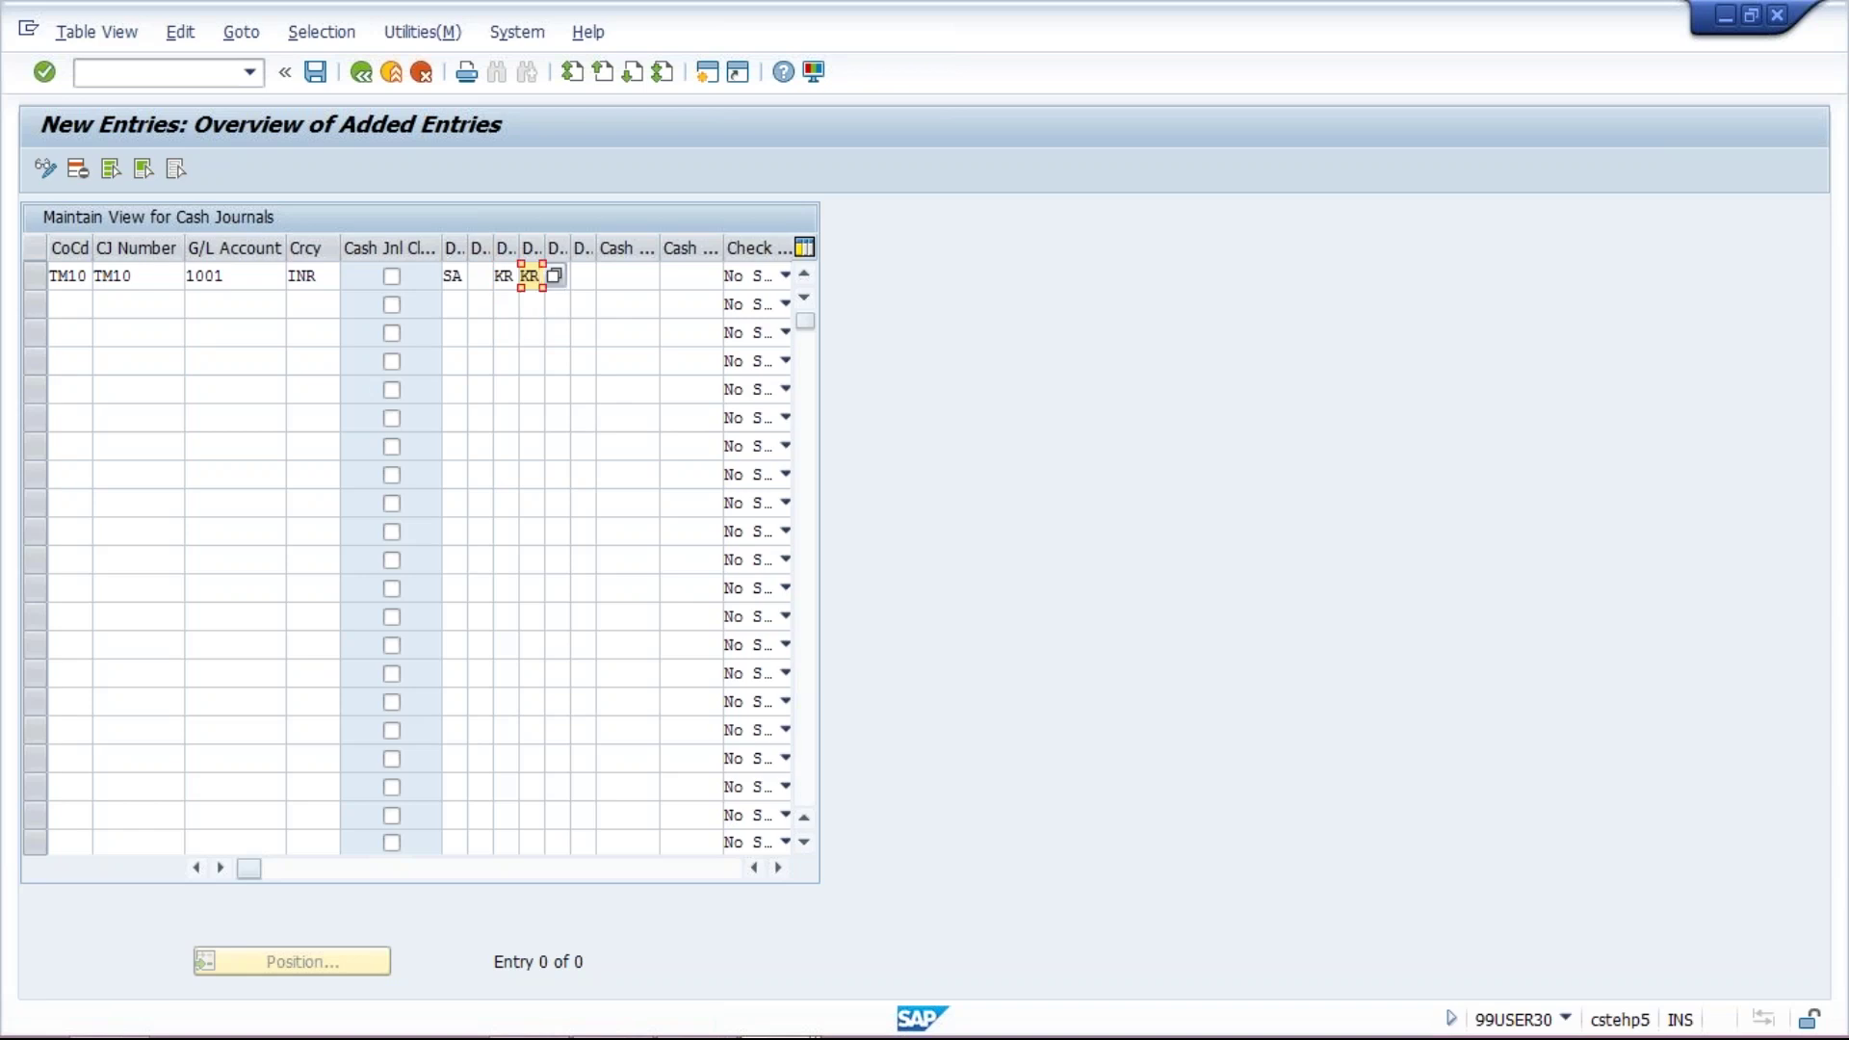
Enter document types DR and DZ in the last two document type columns of the TM10 cash journal entry
key("Tab")
type("DR")
key("Tab")
type("D")
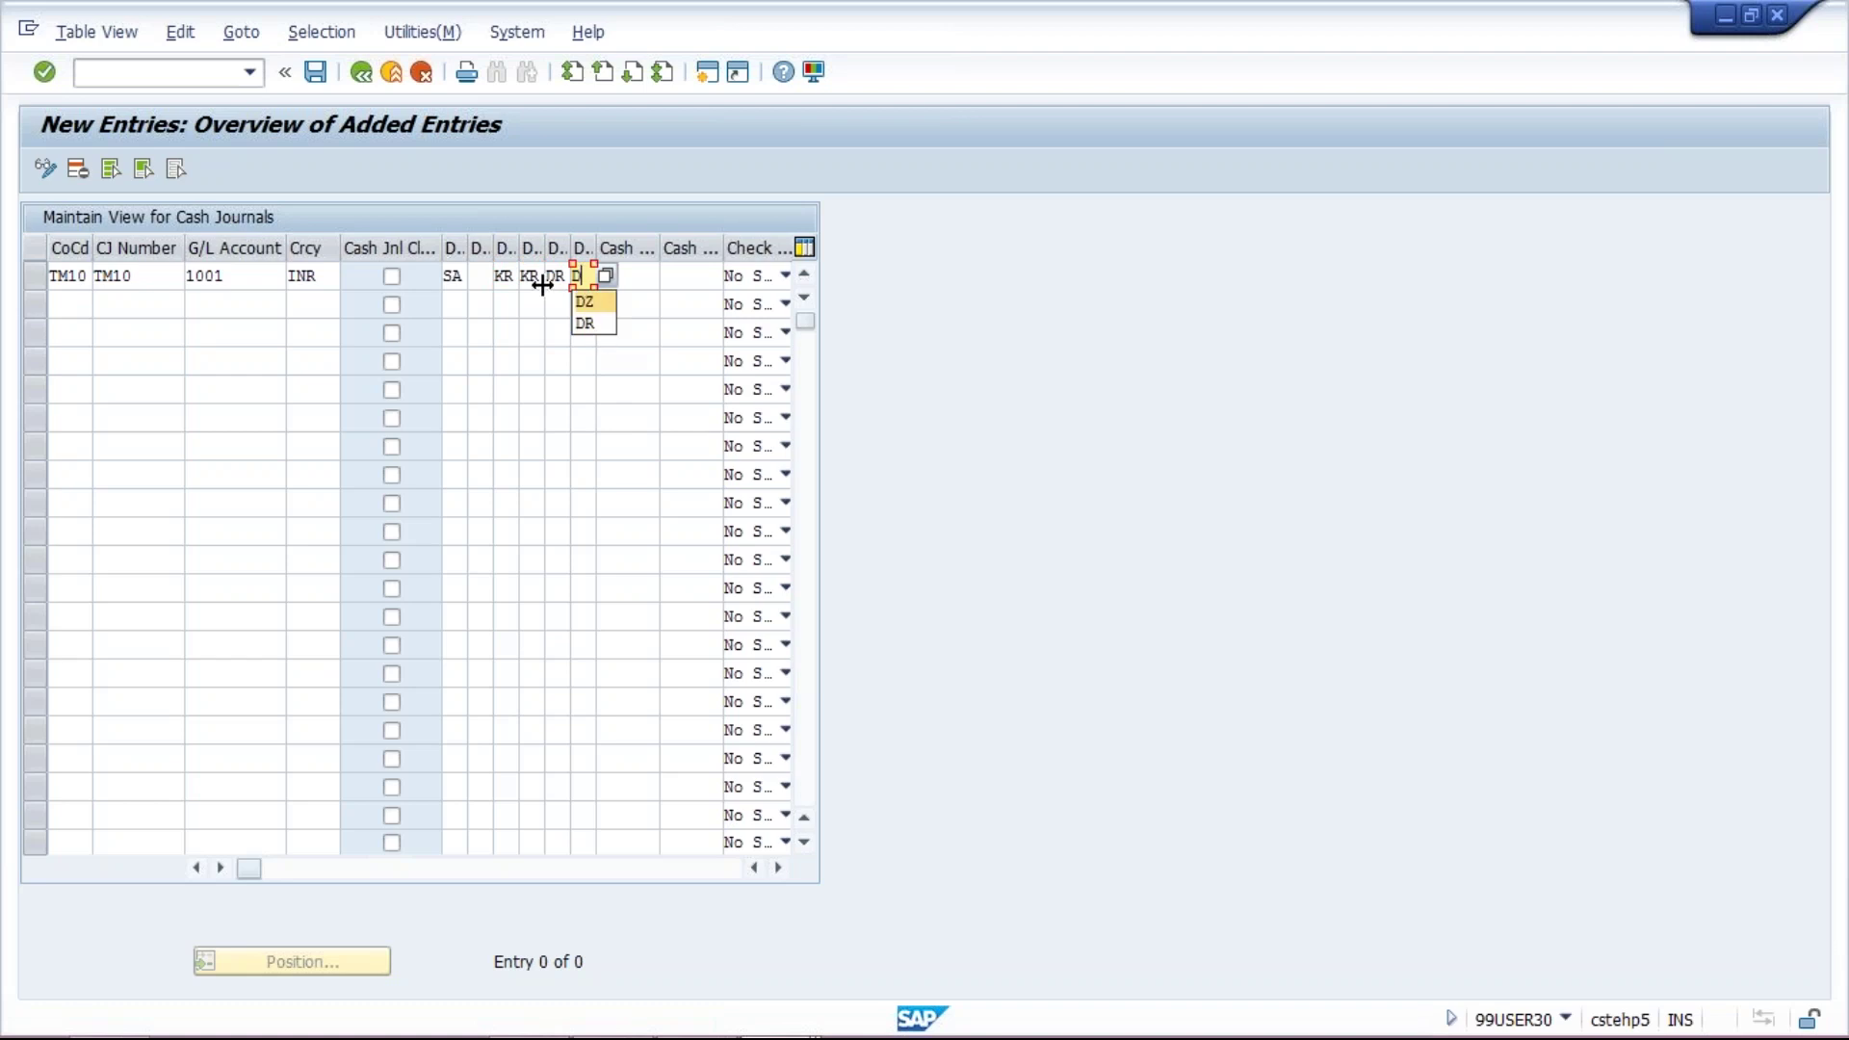
key("Escape")
key("BackSpace")
type("DZ")
key("BackSpace")
left_click(570, 325)
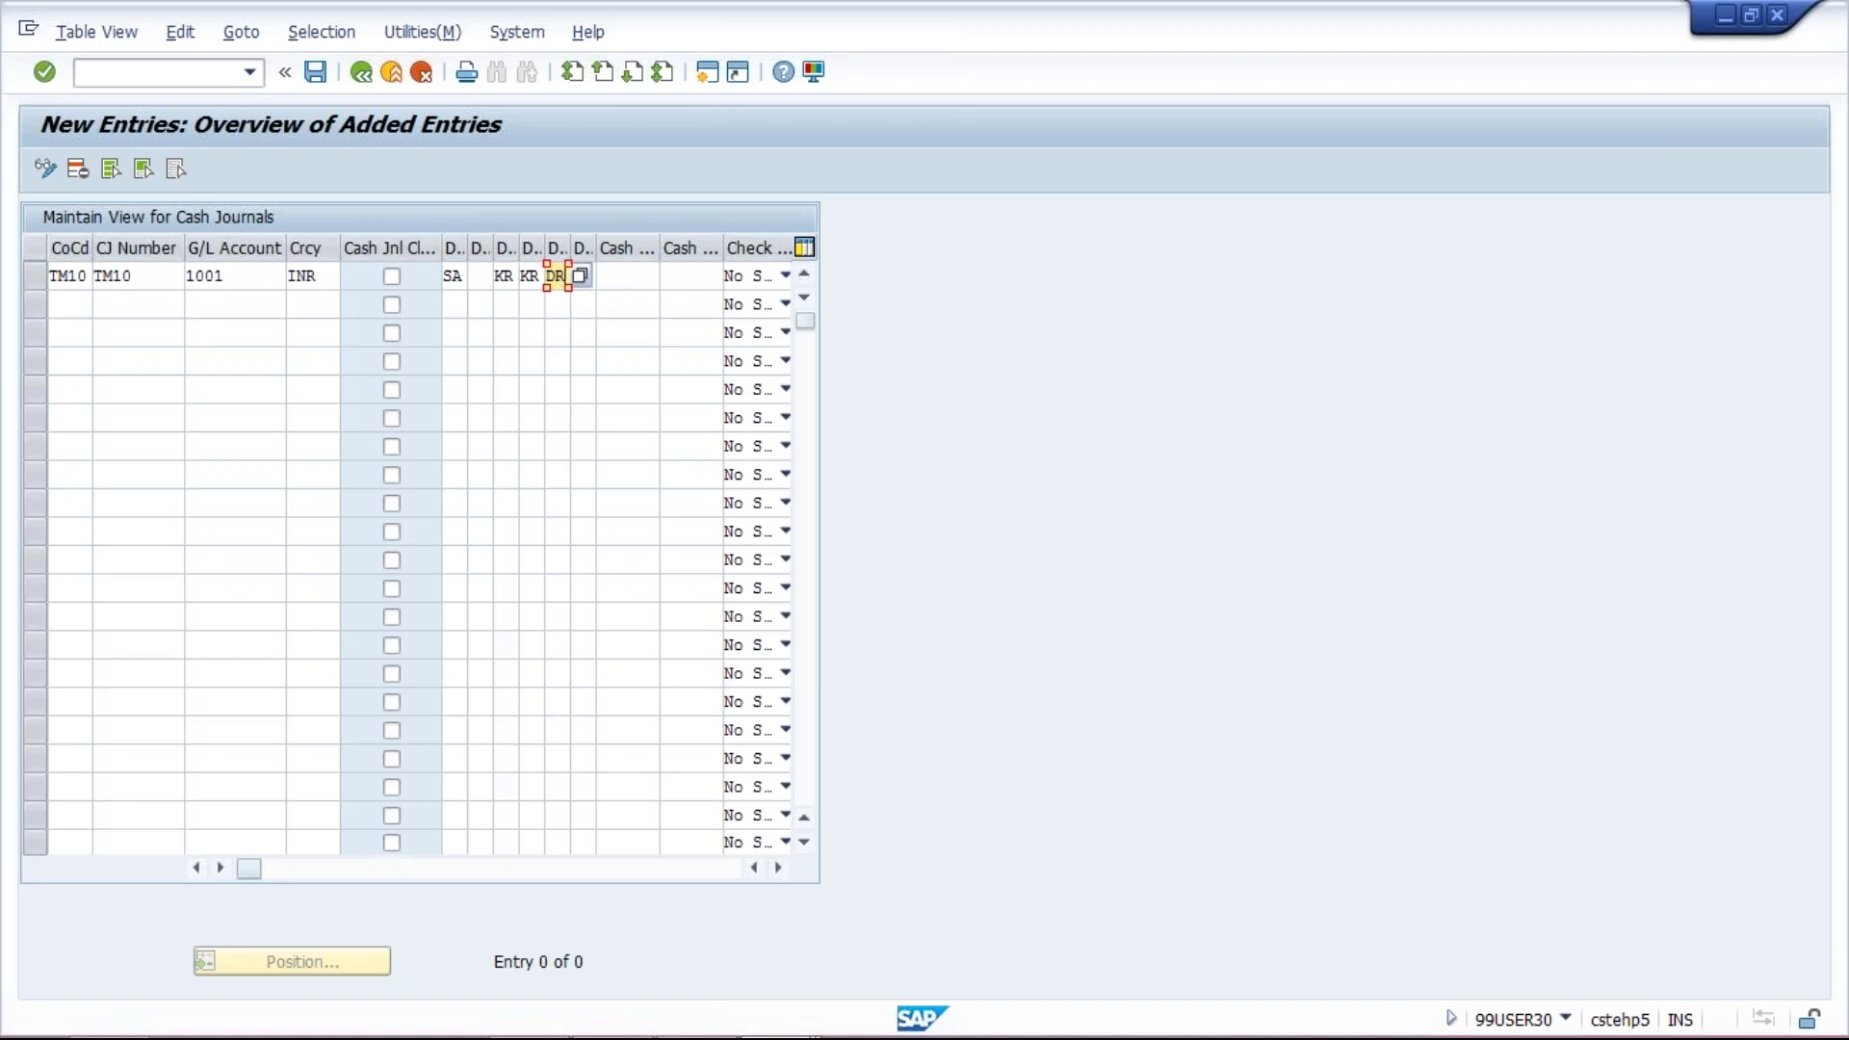
Change the fourth document type of the TM10 cash journal entry to KZ and review the row's document types
left_click(531, 279)
key("Delete")
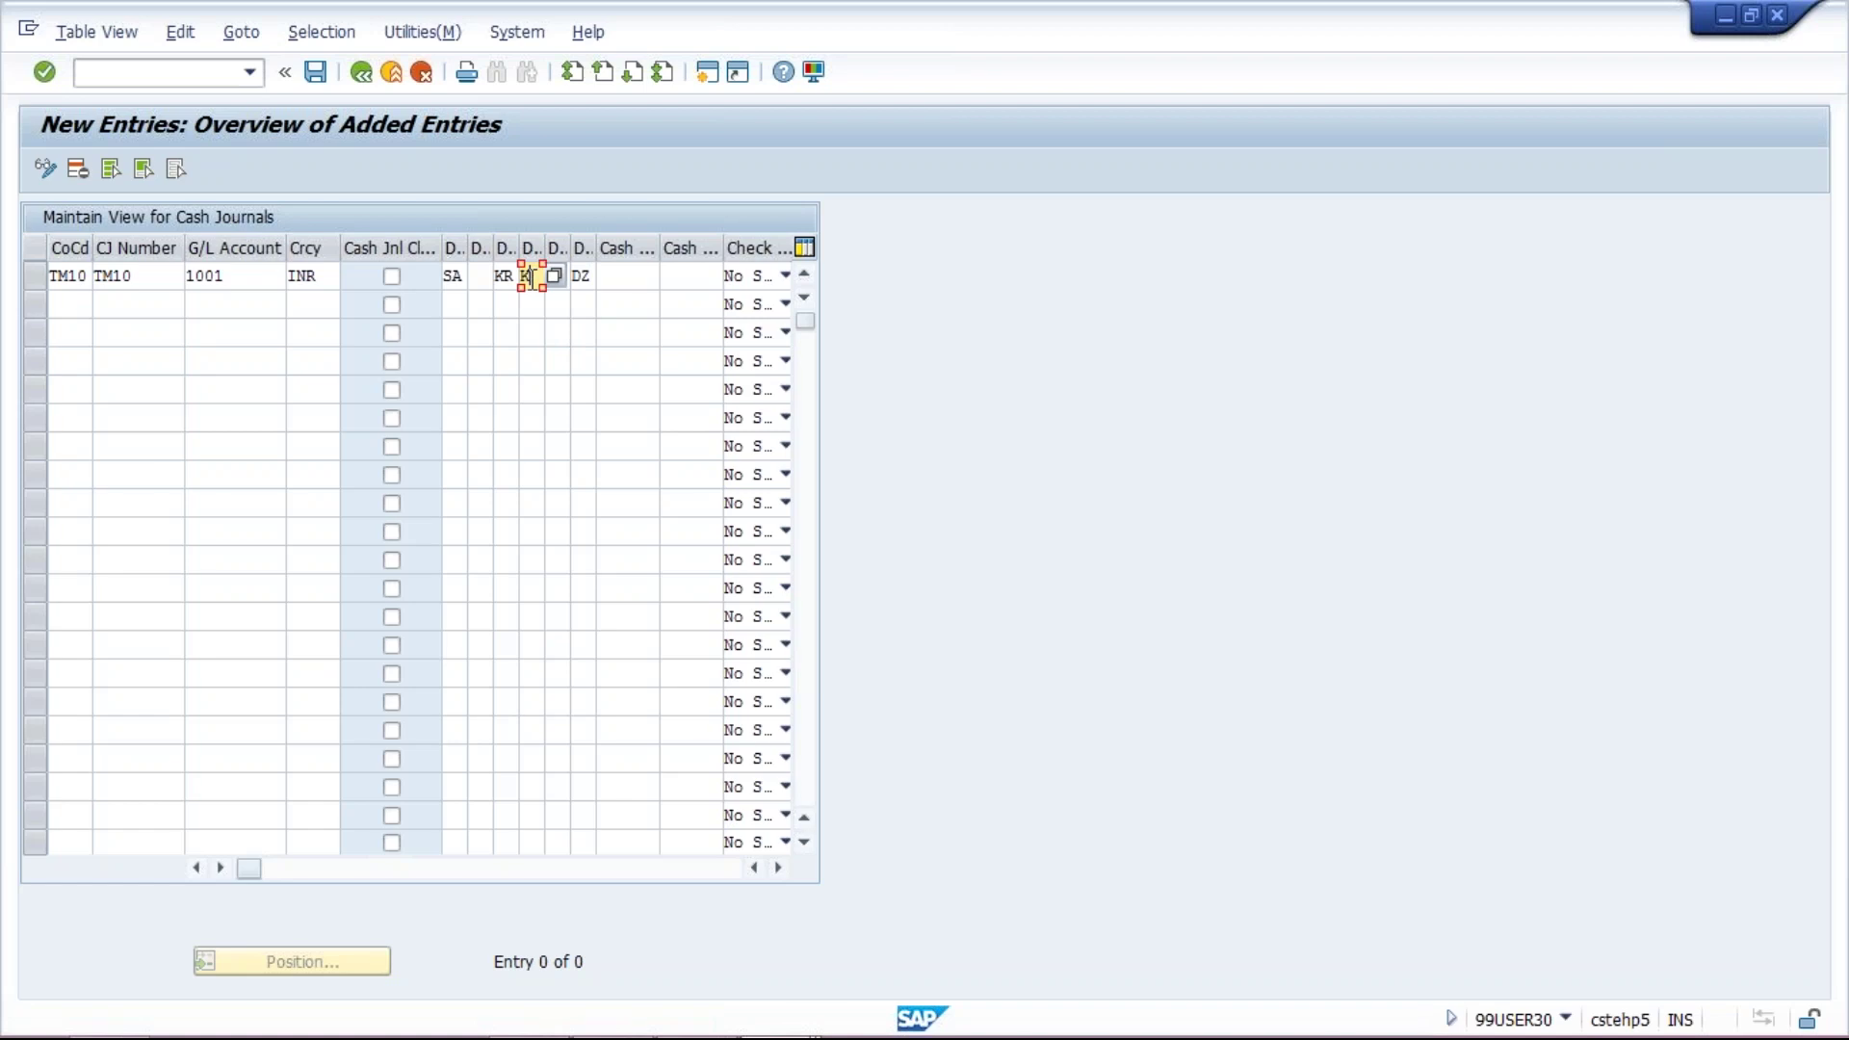
key("BackSpace")
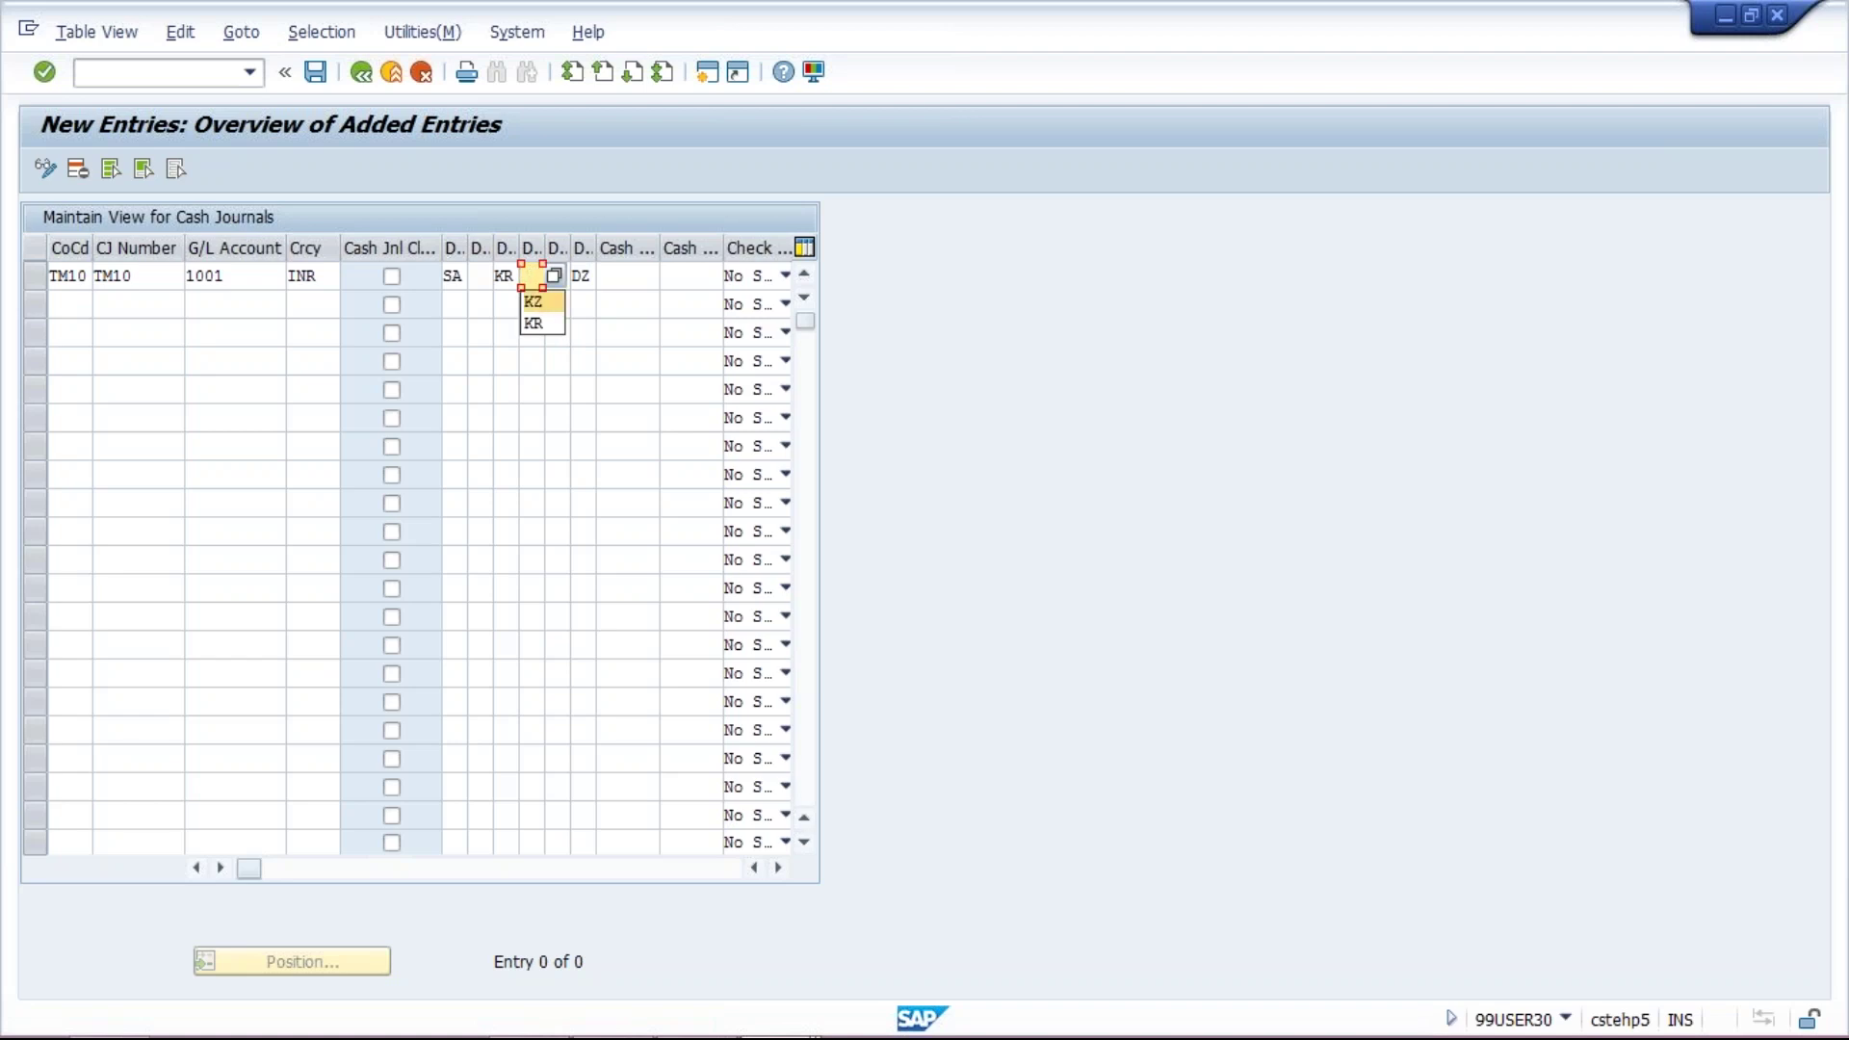
left_click(533, 304)
left_click(459, 277)
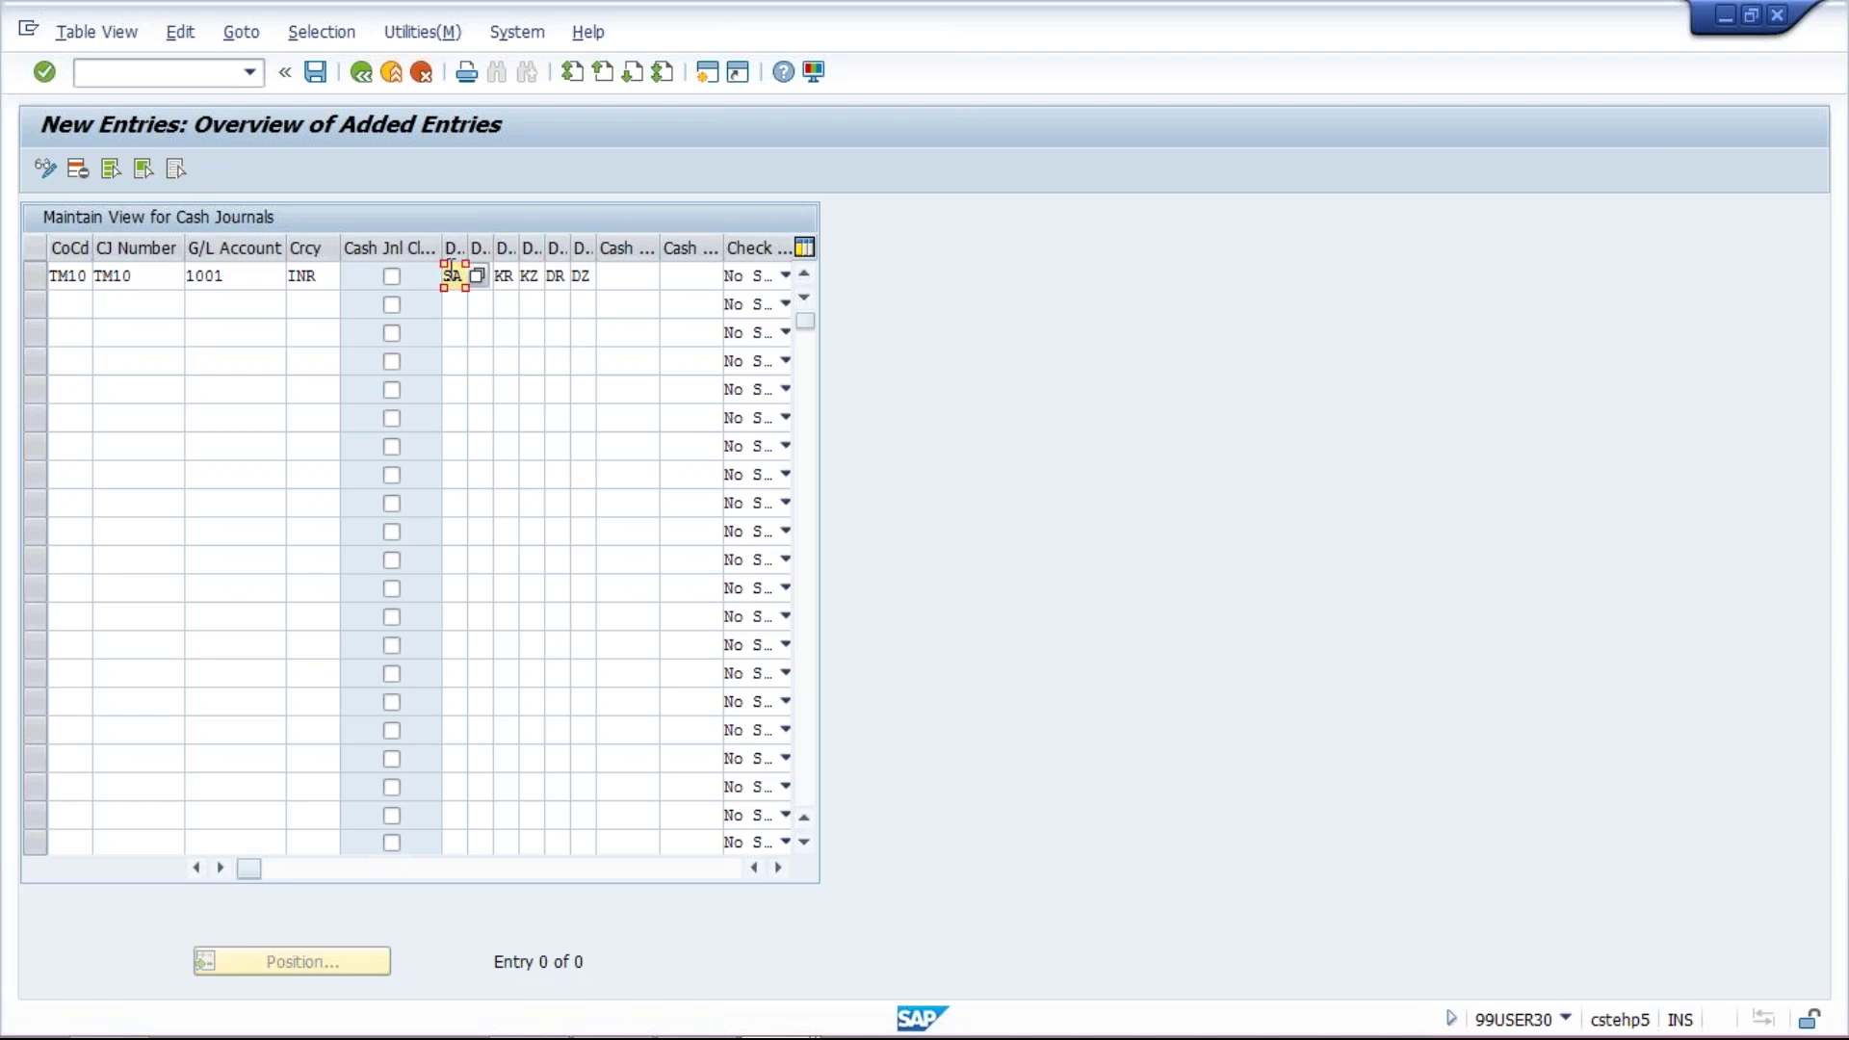
left_click(585, 278)
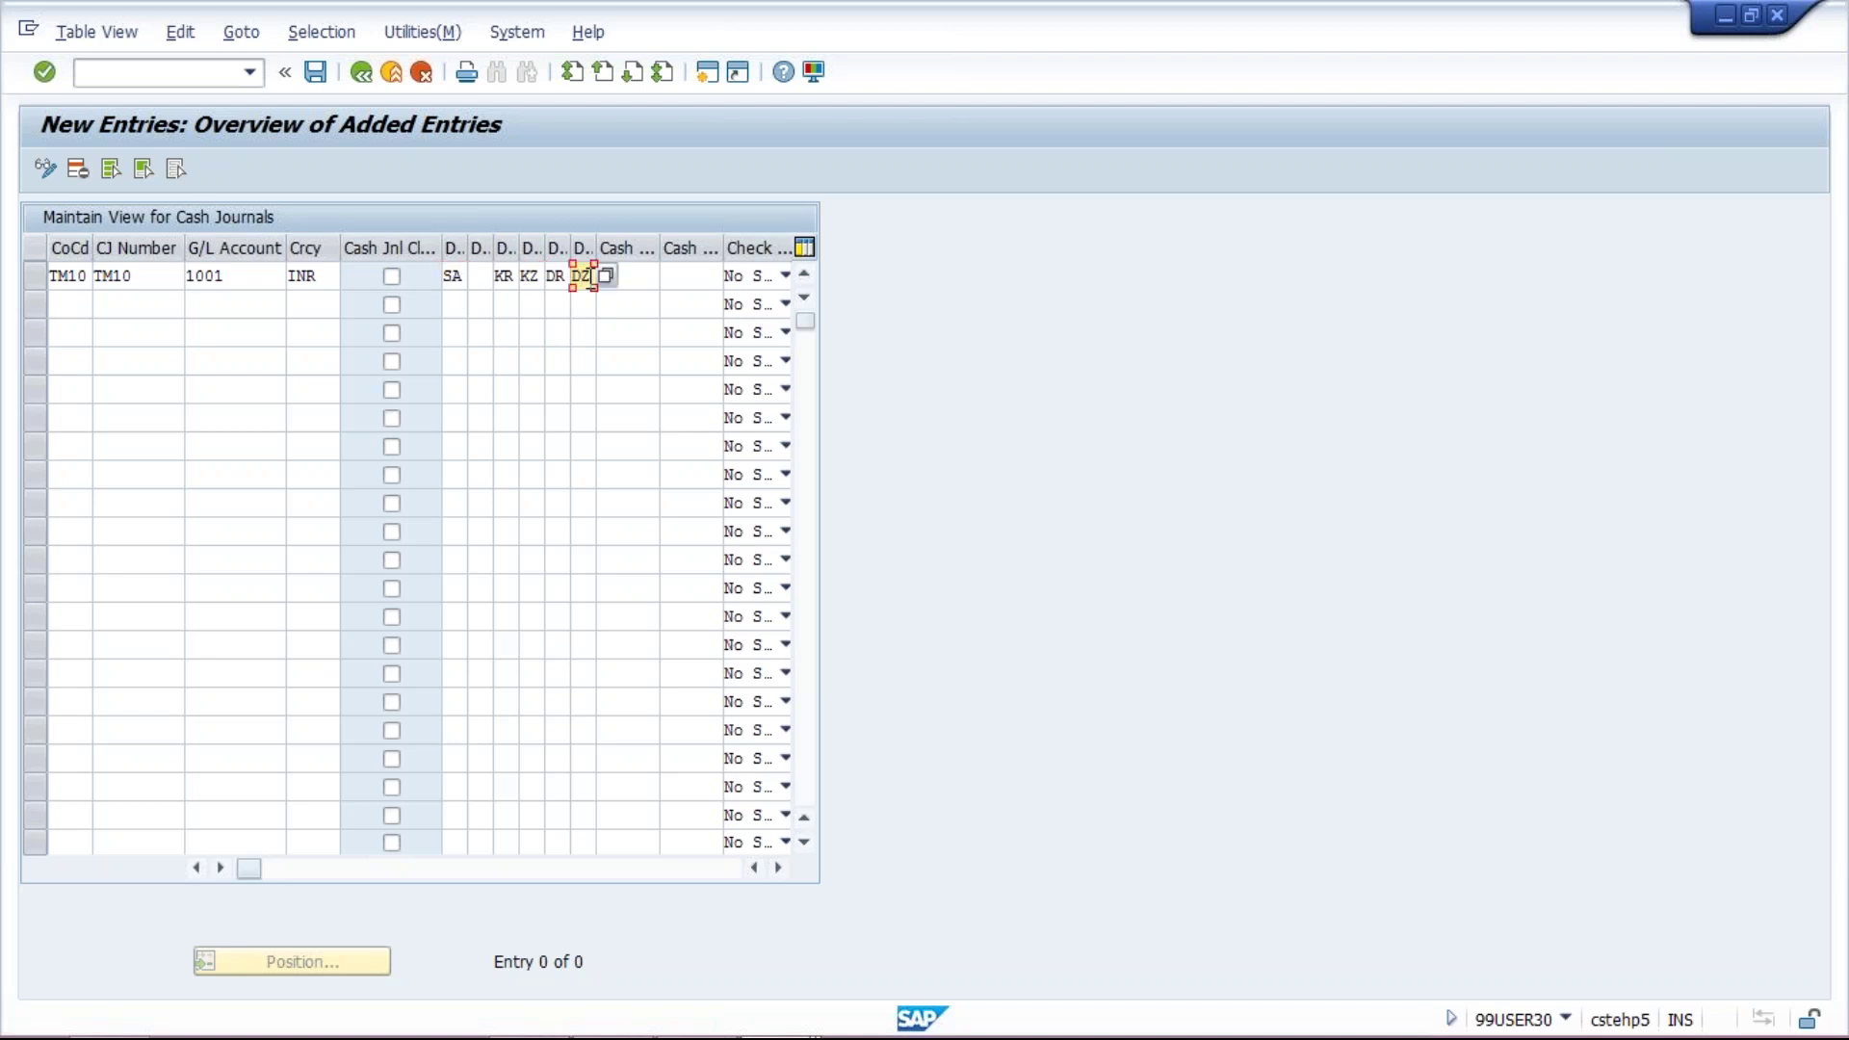
Name the TM10 cash journal CASH JRNL FOR TM and save the entry under customizing request CSTK902554
left_click(152, 276)
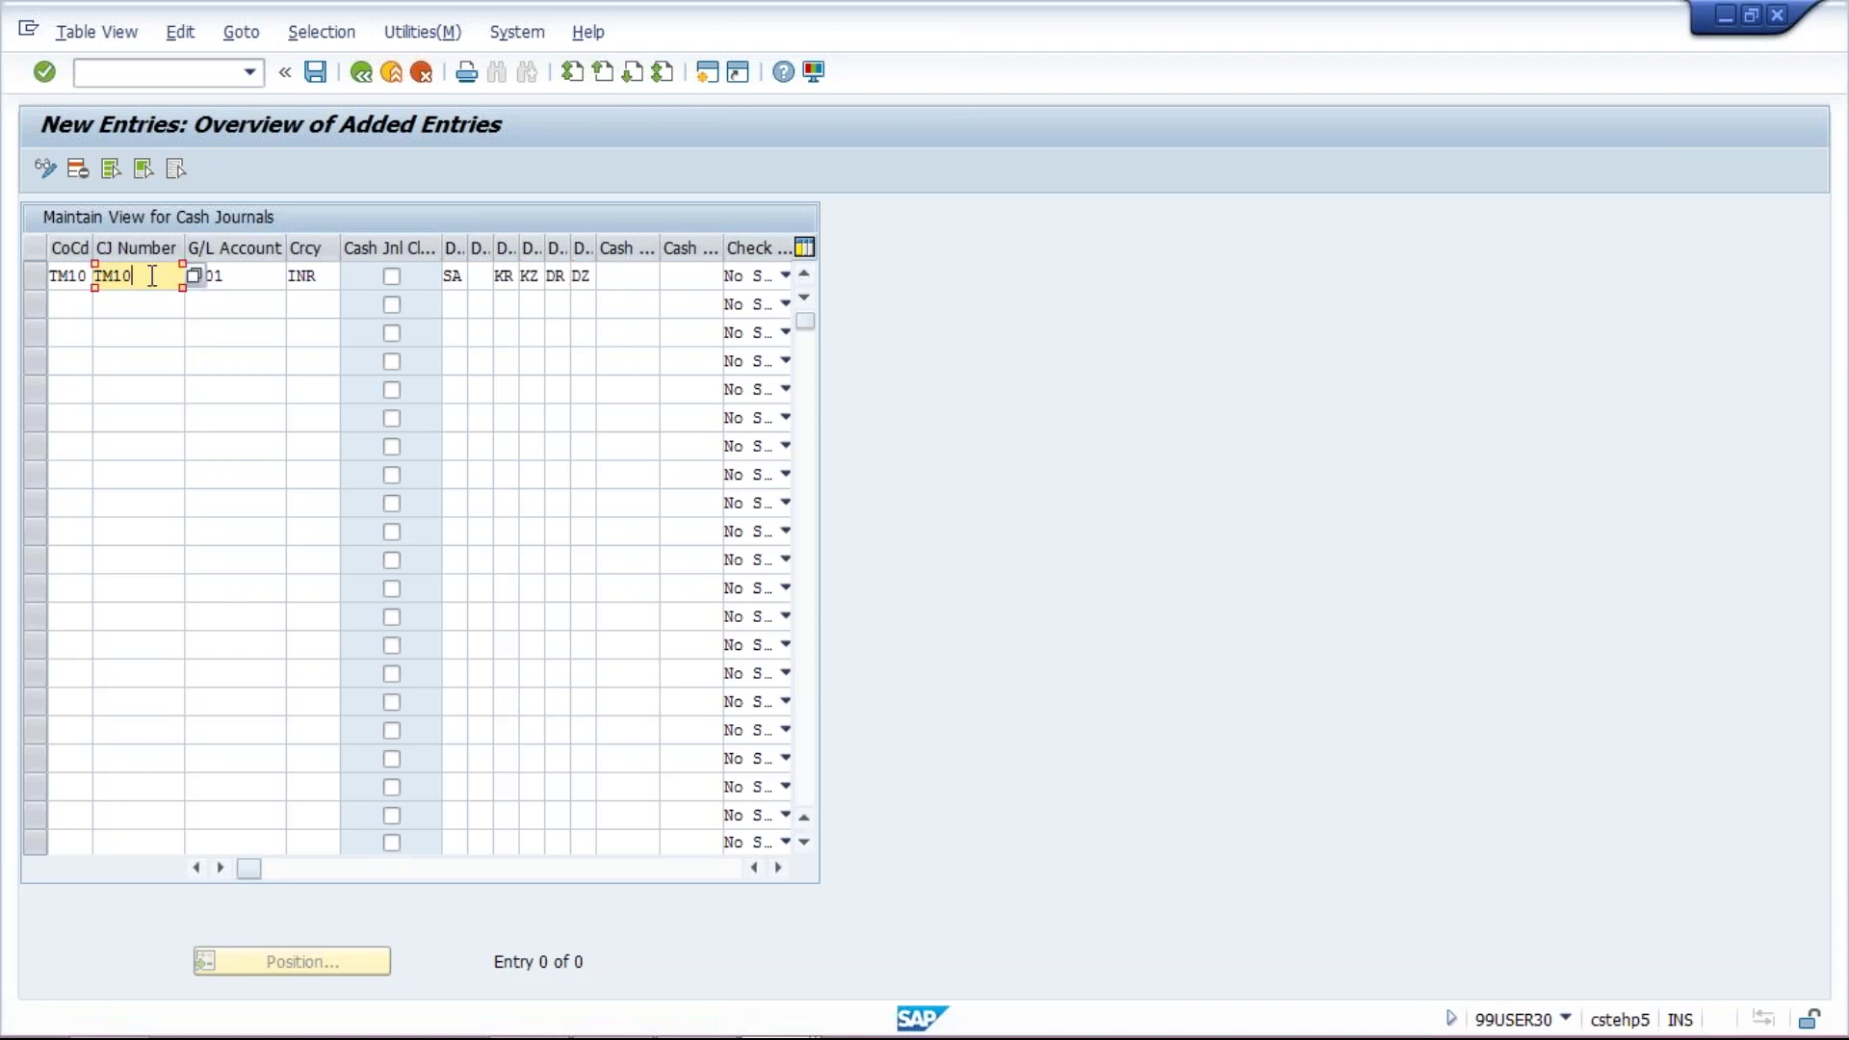
key("Return")
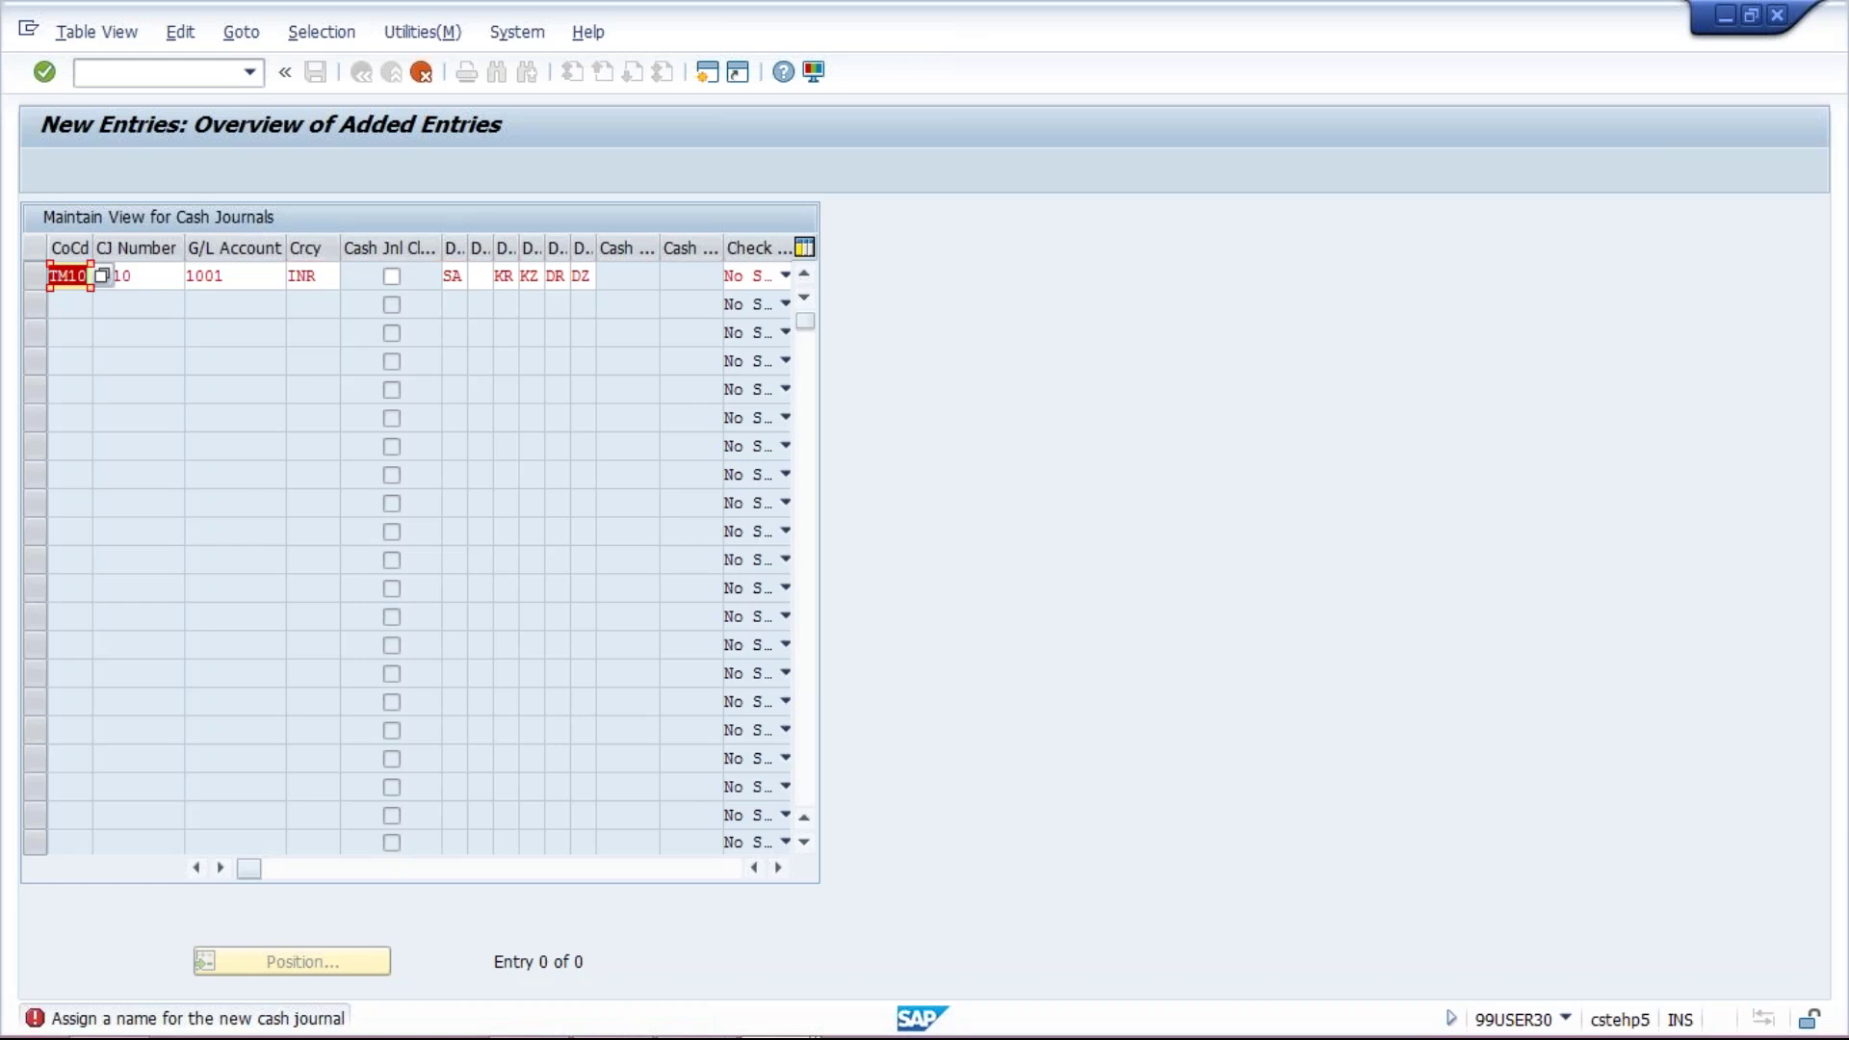
left_click(778, 867)
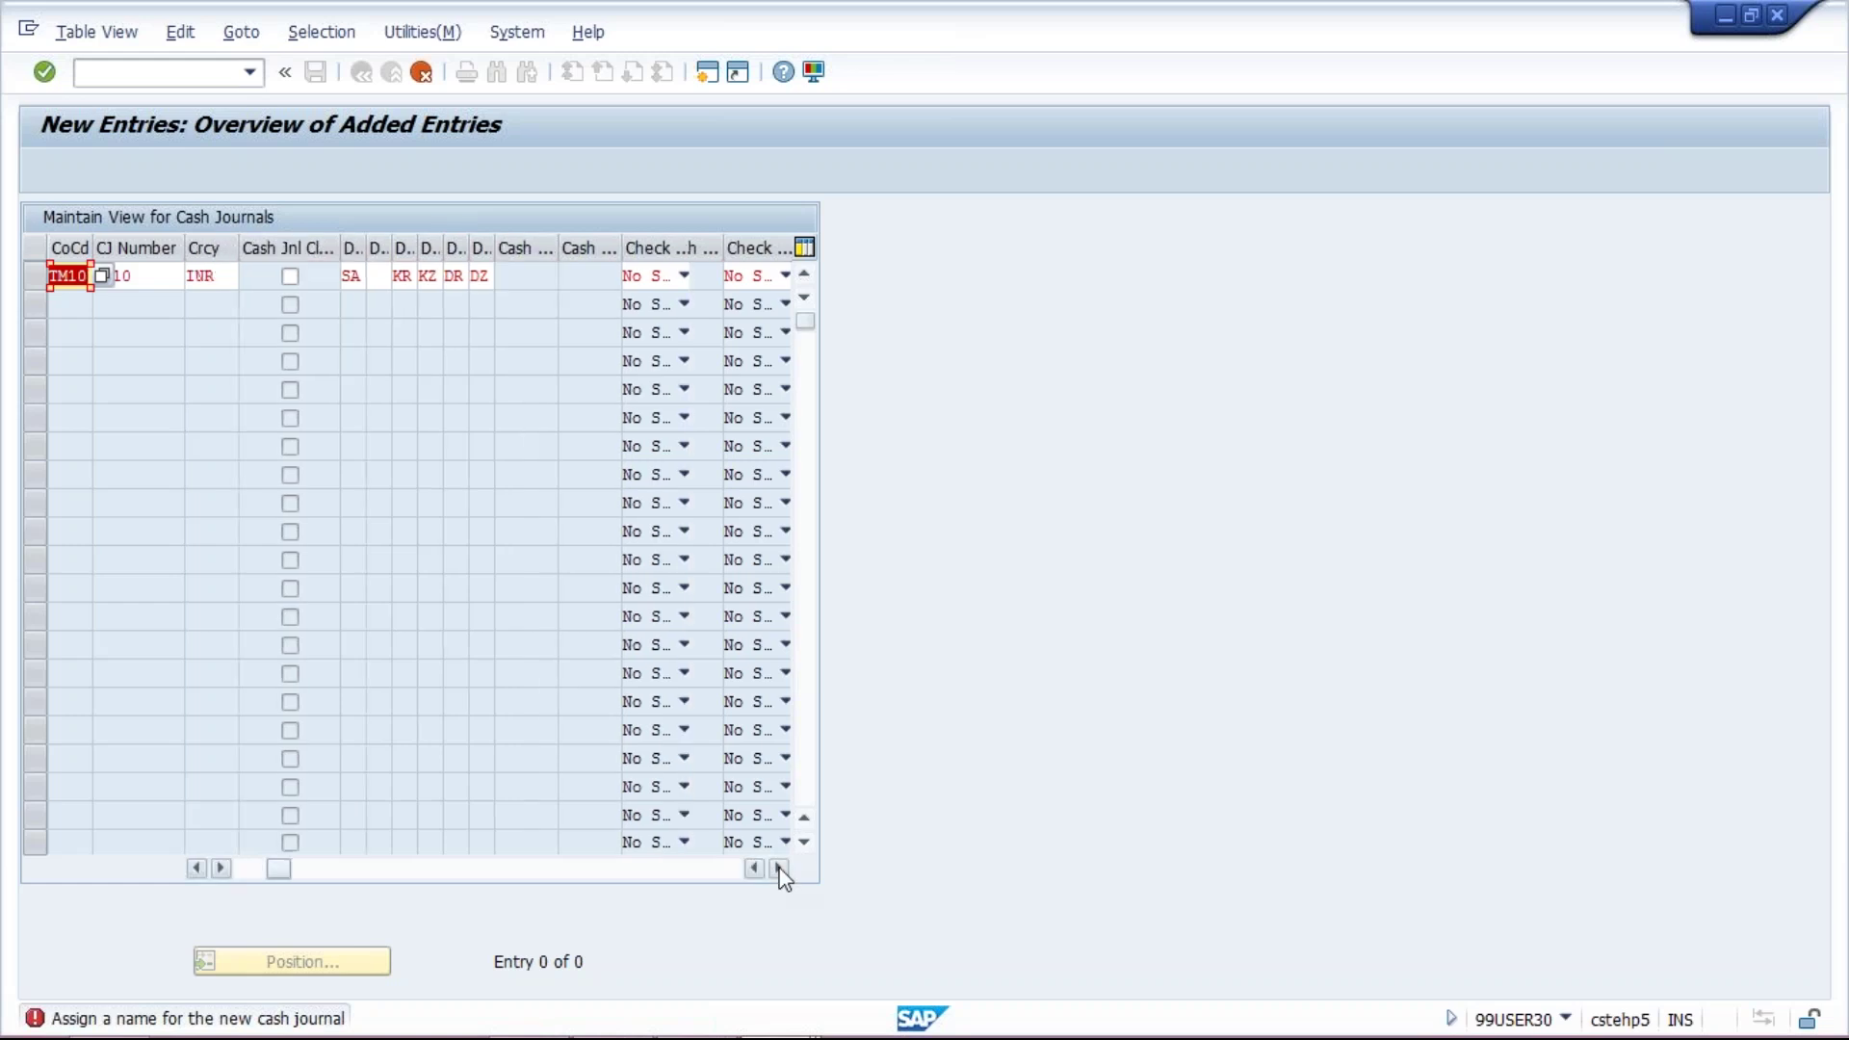
left_click(745, 277)
type("C")
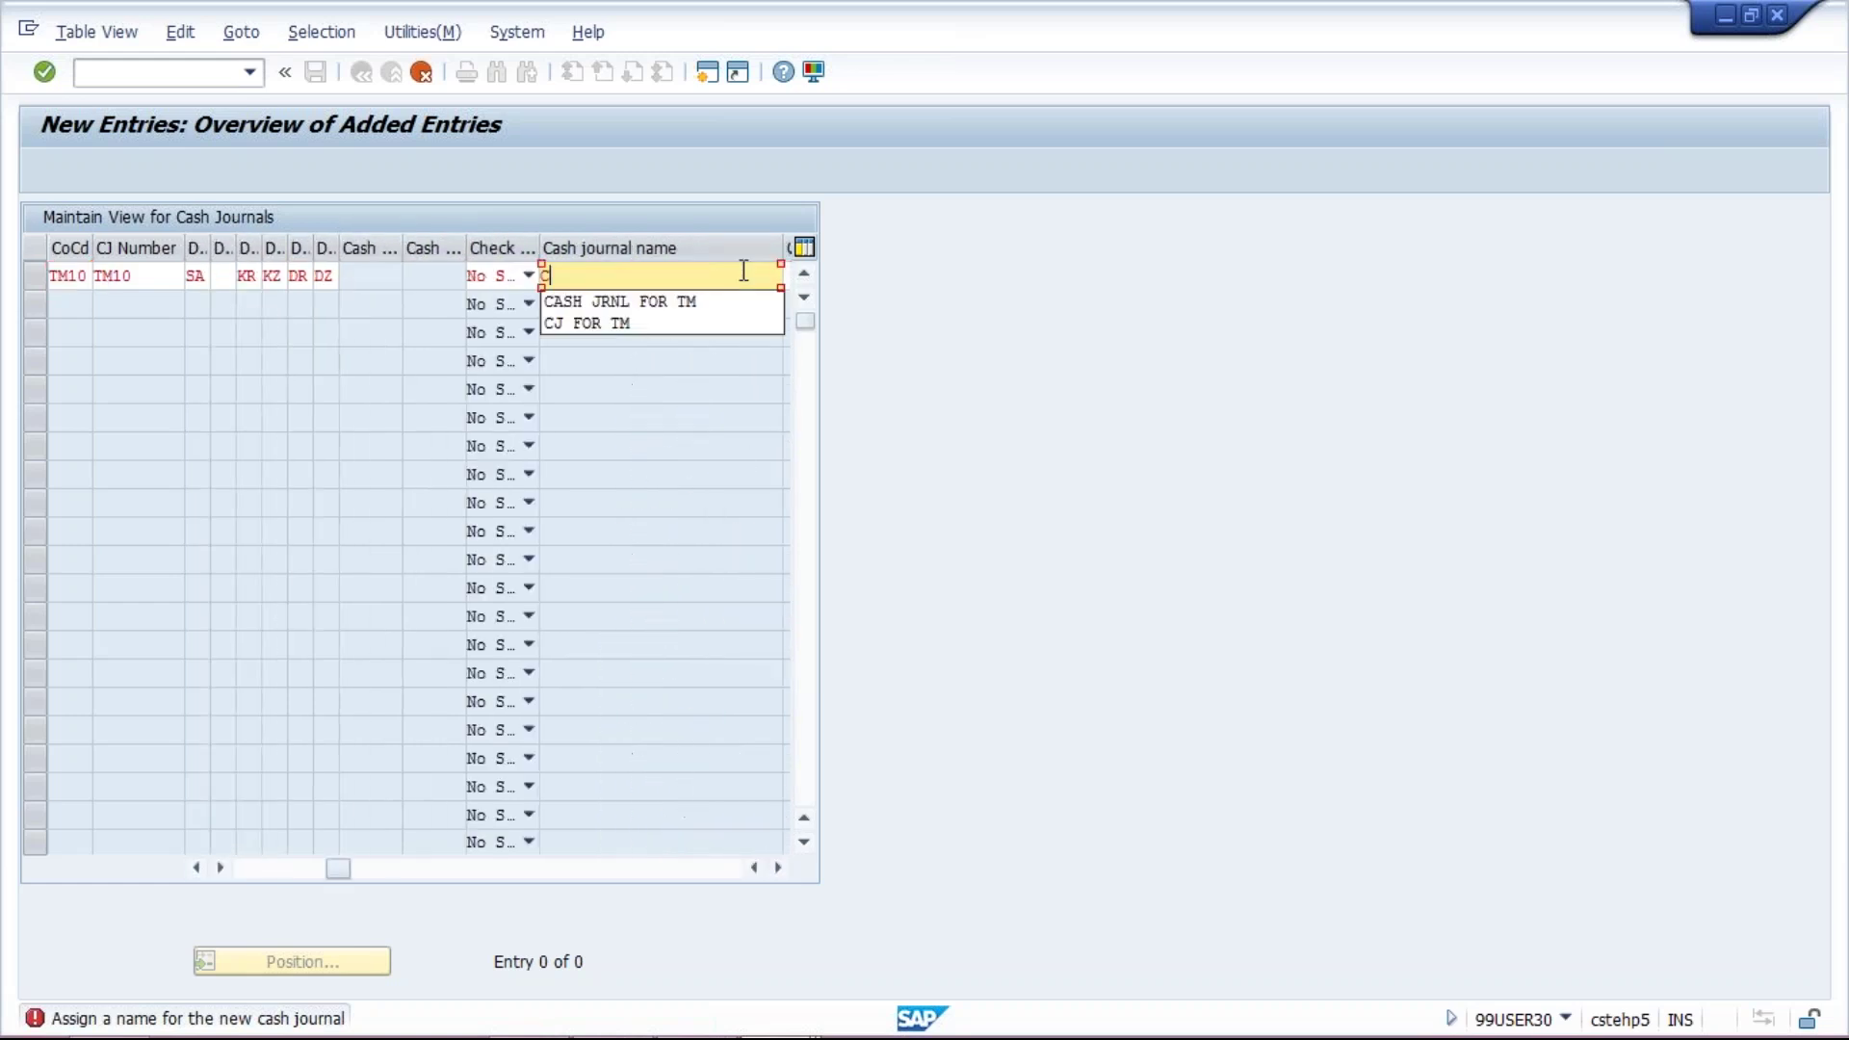
left_click(727, 306)
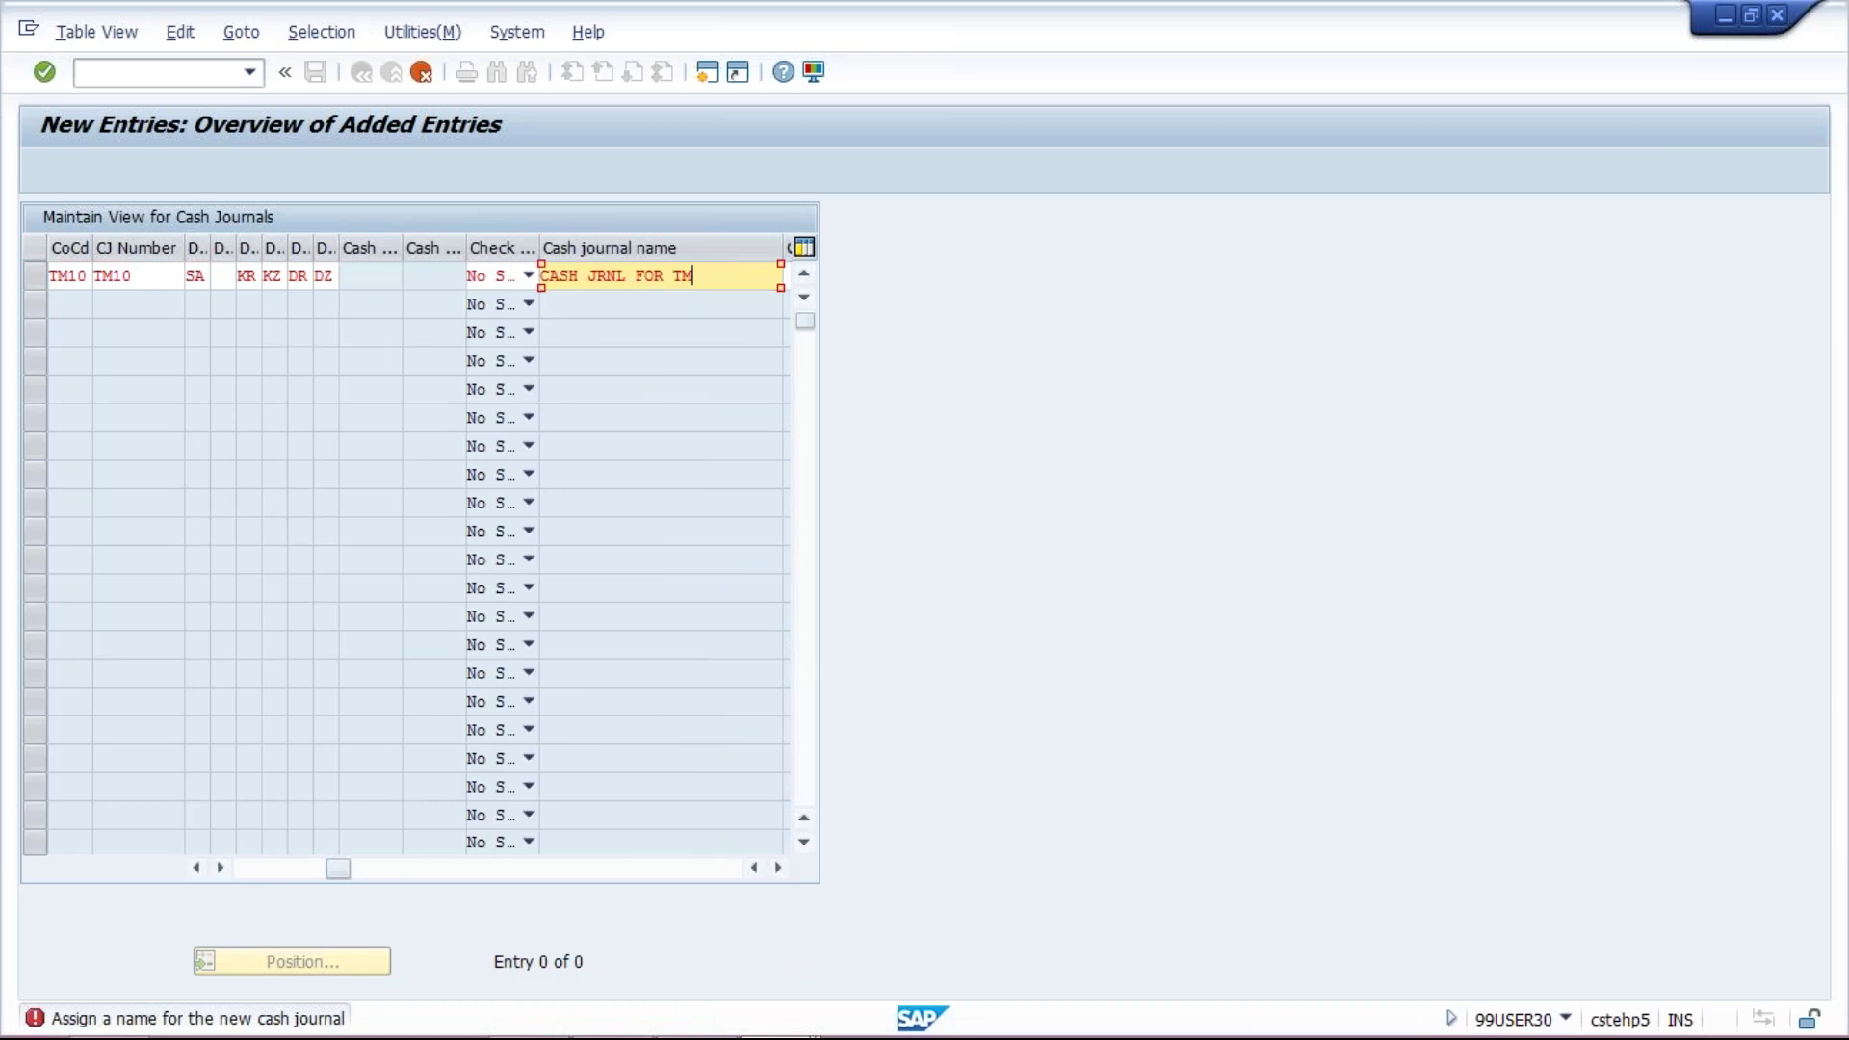
key("Return")
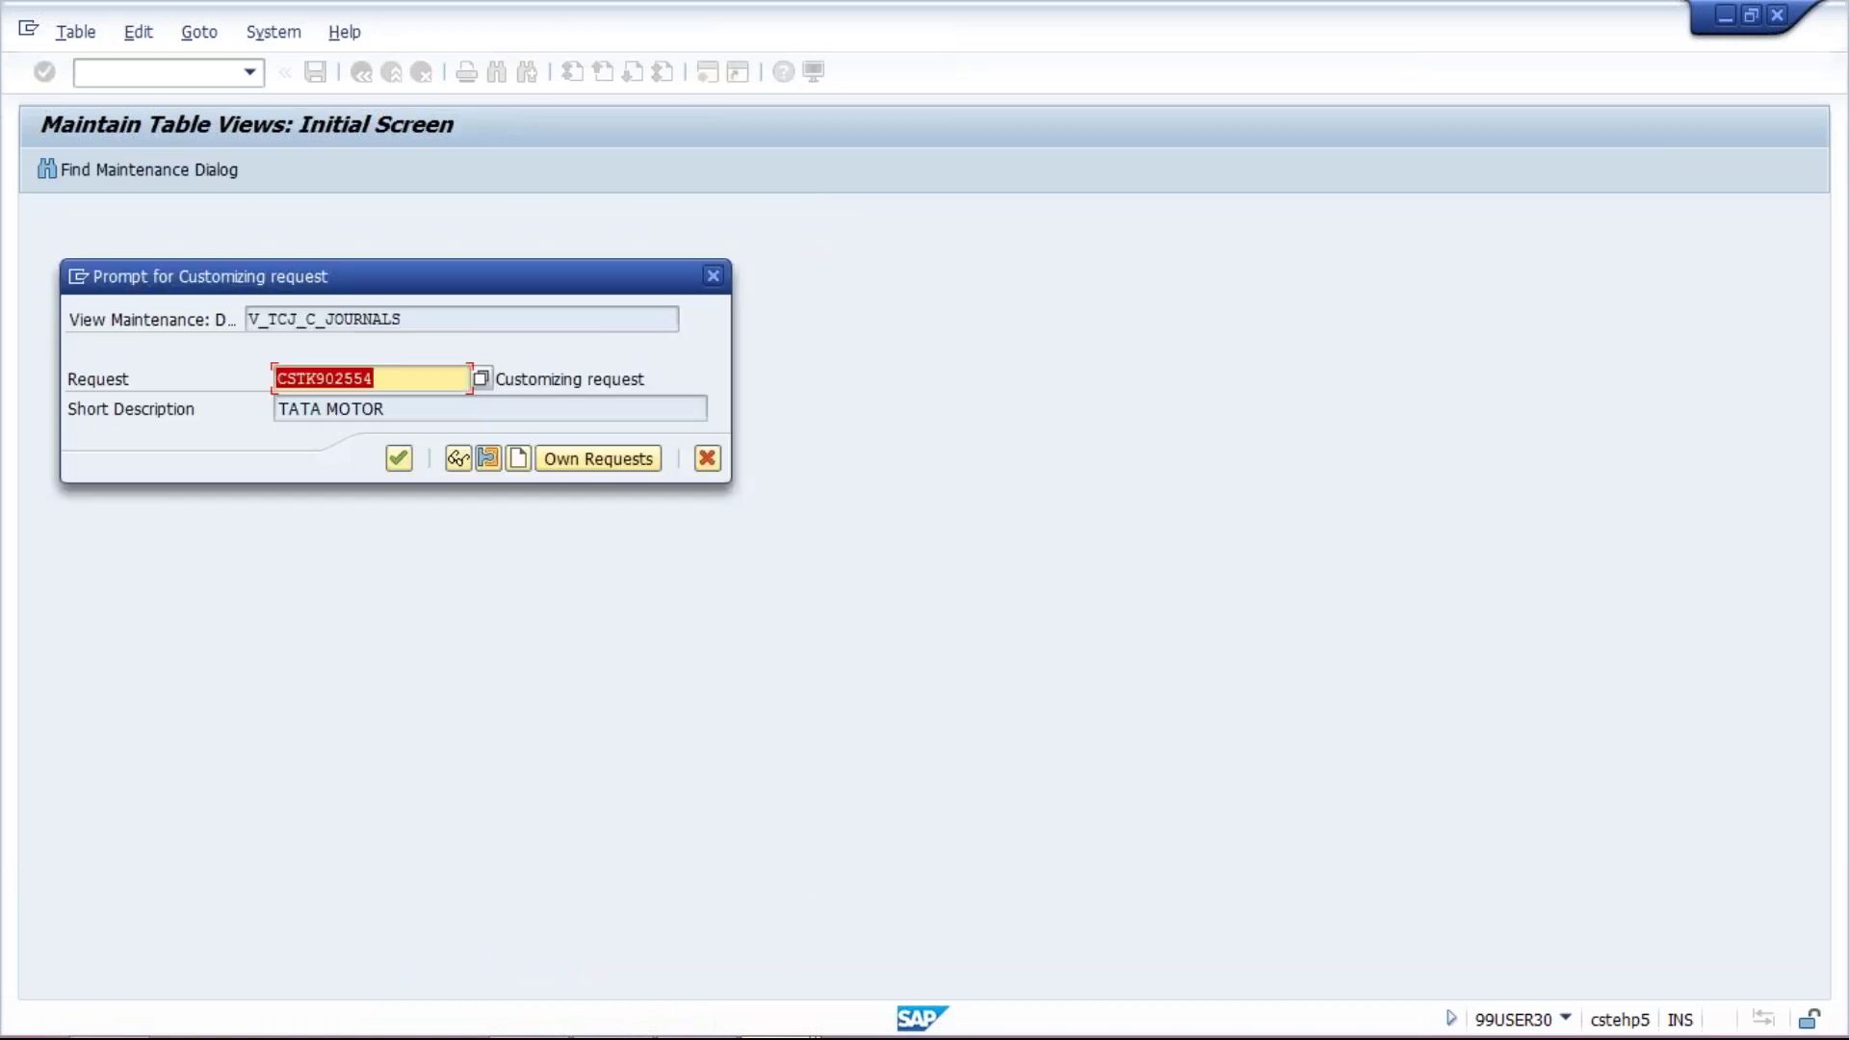
left_click(395, 456)
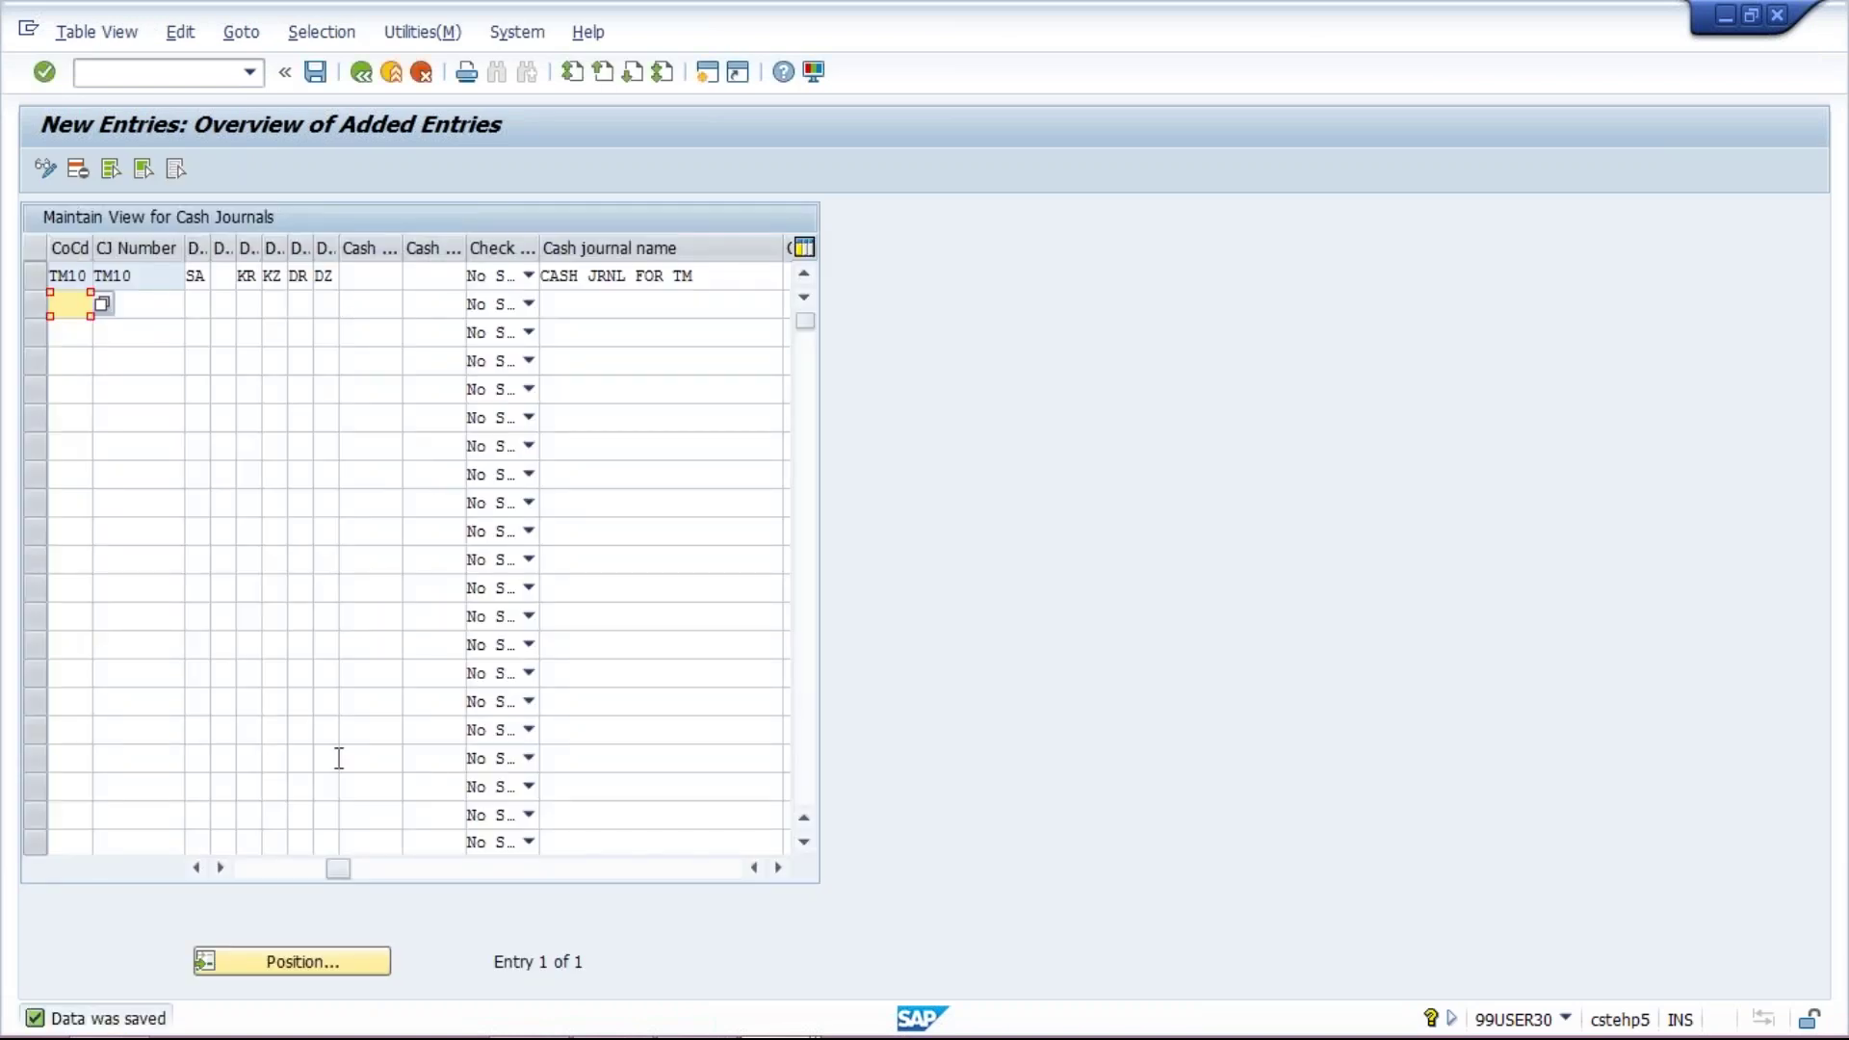
left_click_drag(338, 868, 249, 868)
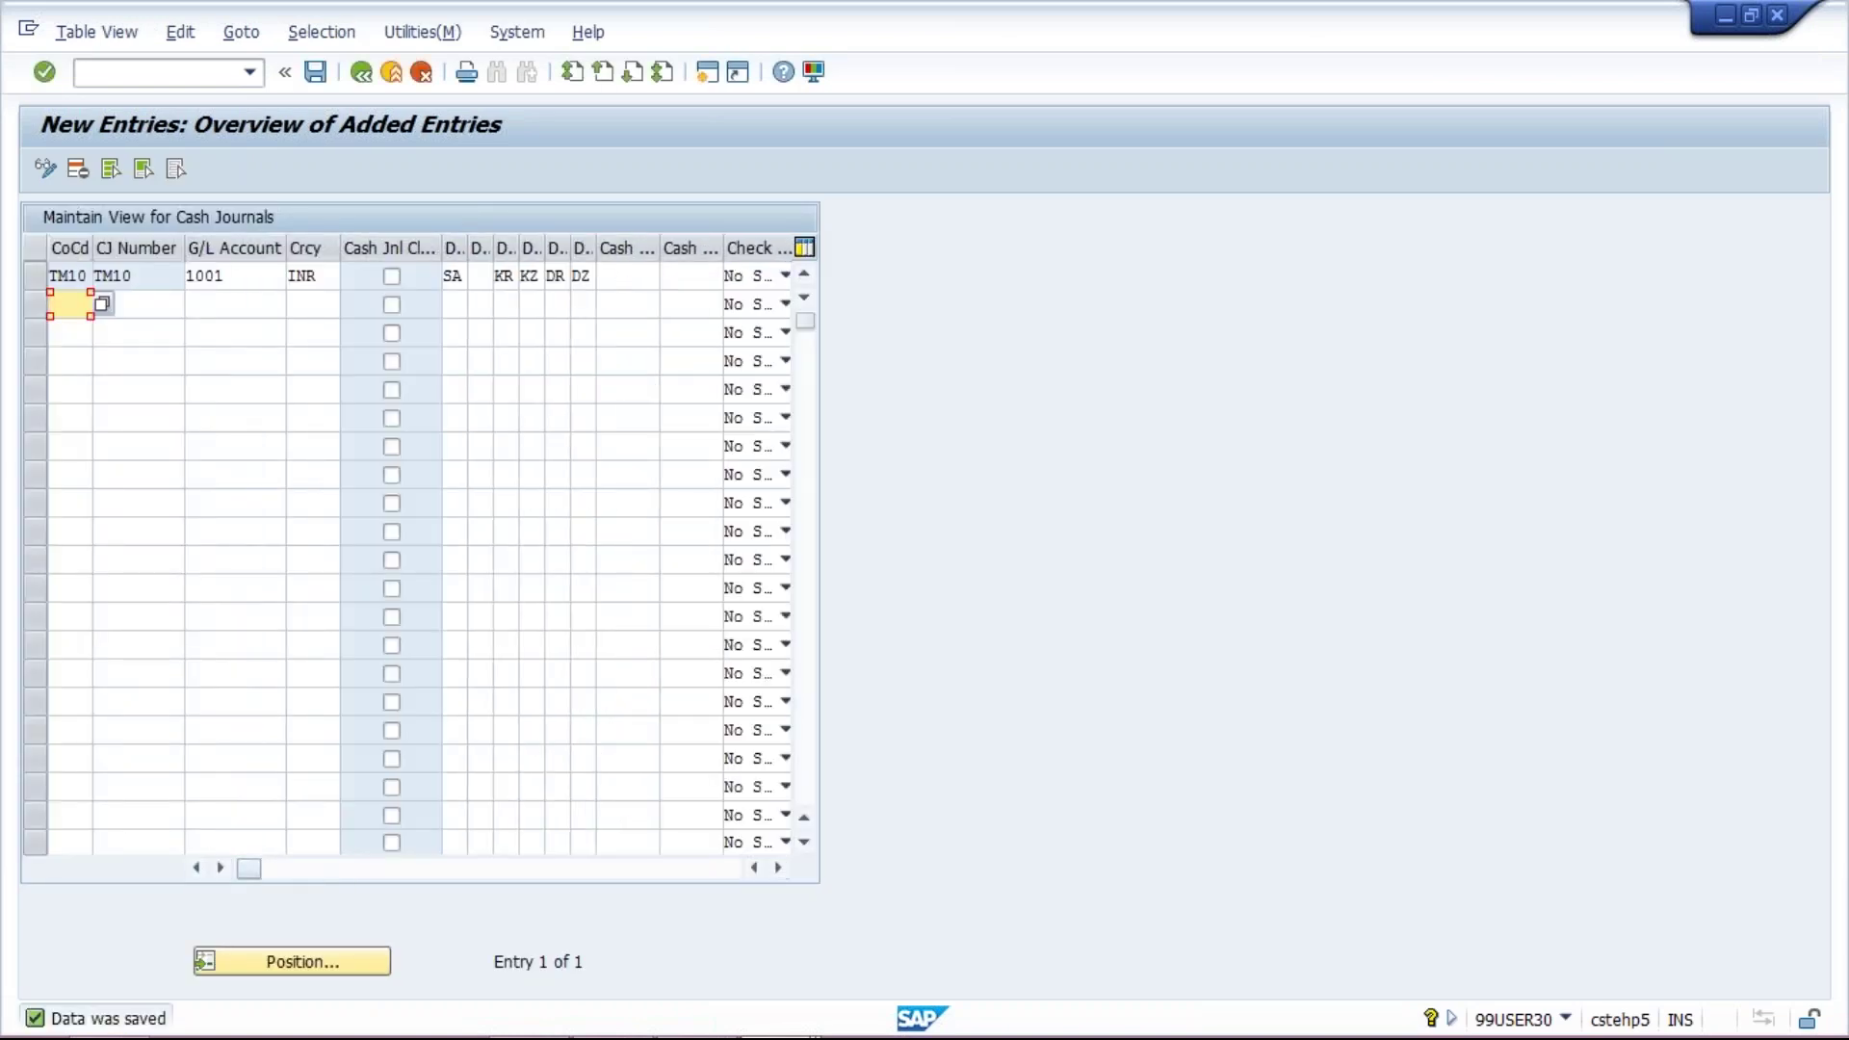
left_click(183, 276)
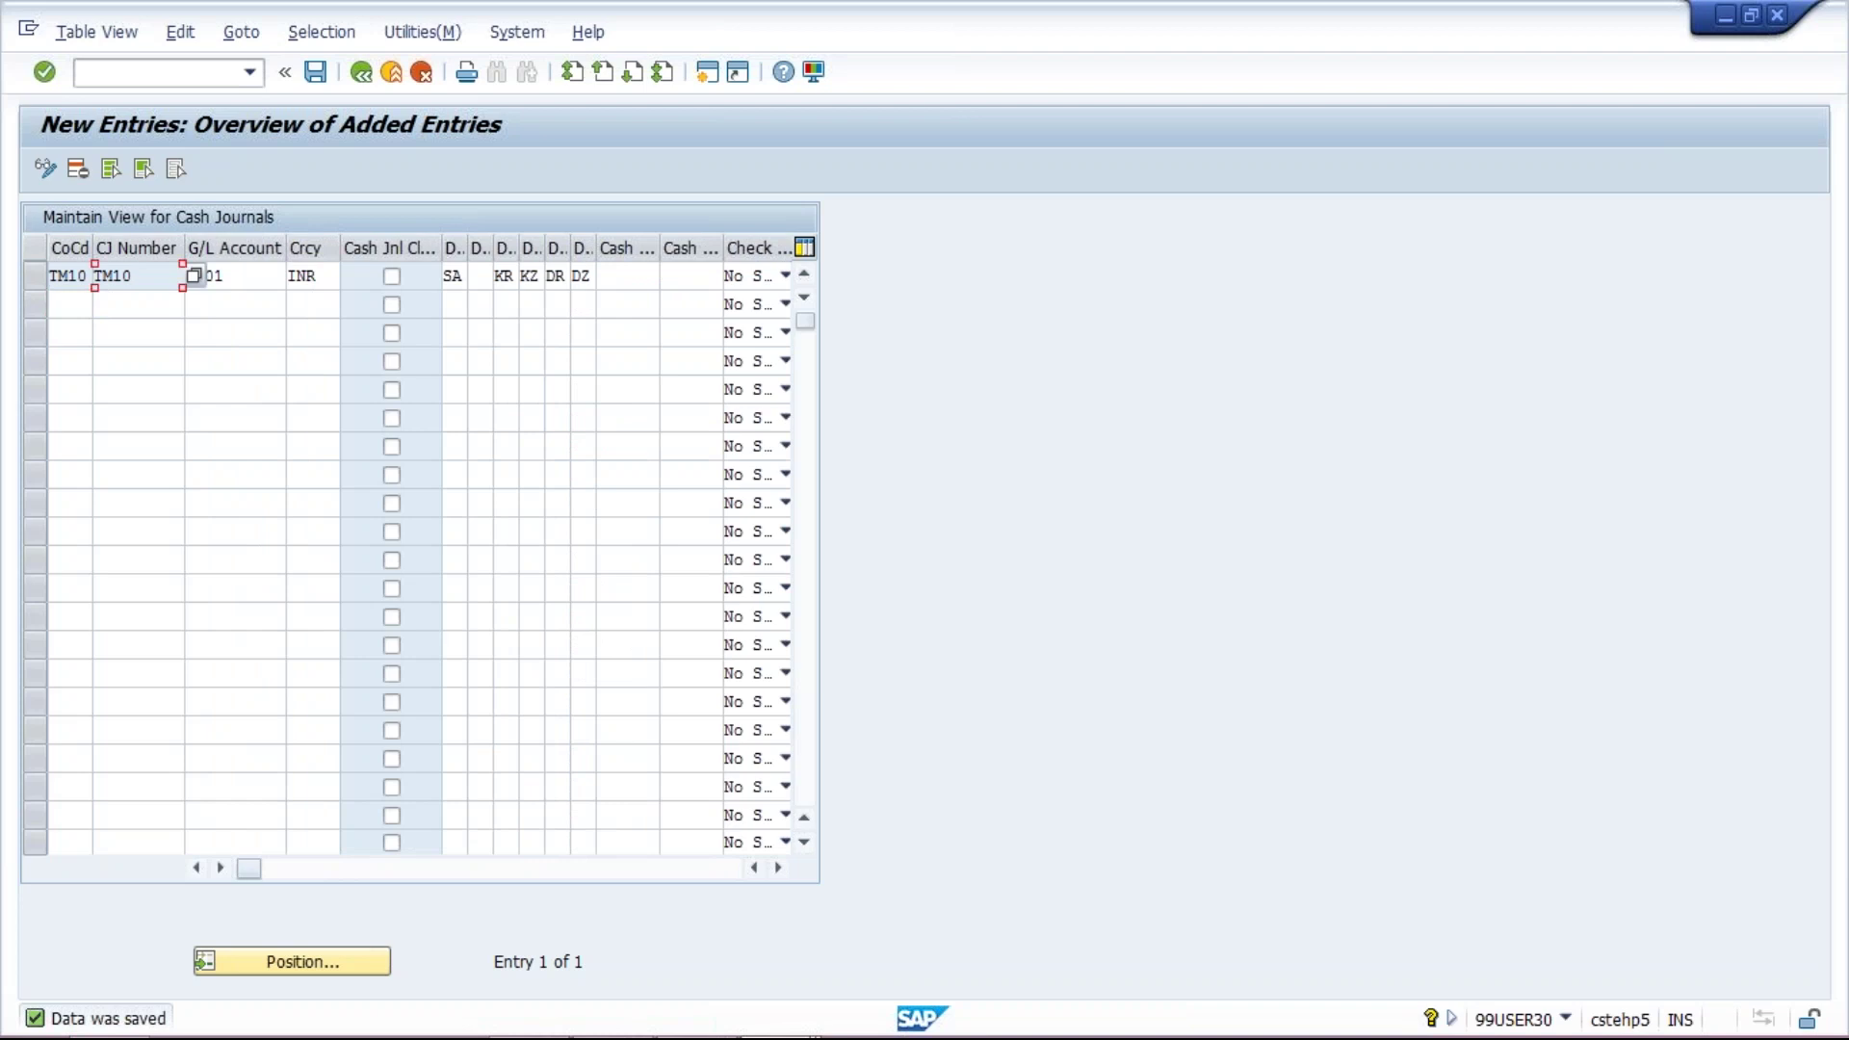
Switch to the Class workbook in Excel and list the locations HYD, DELHI, MUMB and BANG. in cells I5 to I8
left_click(690, 1028)
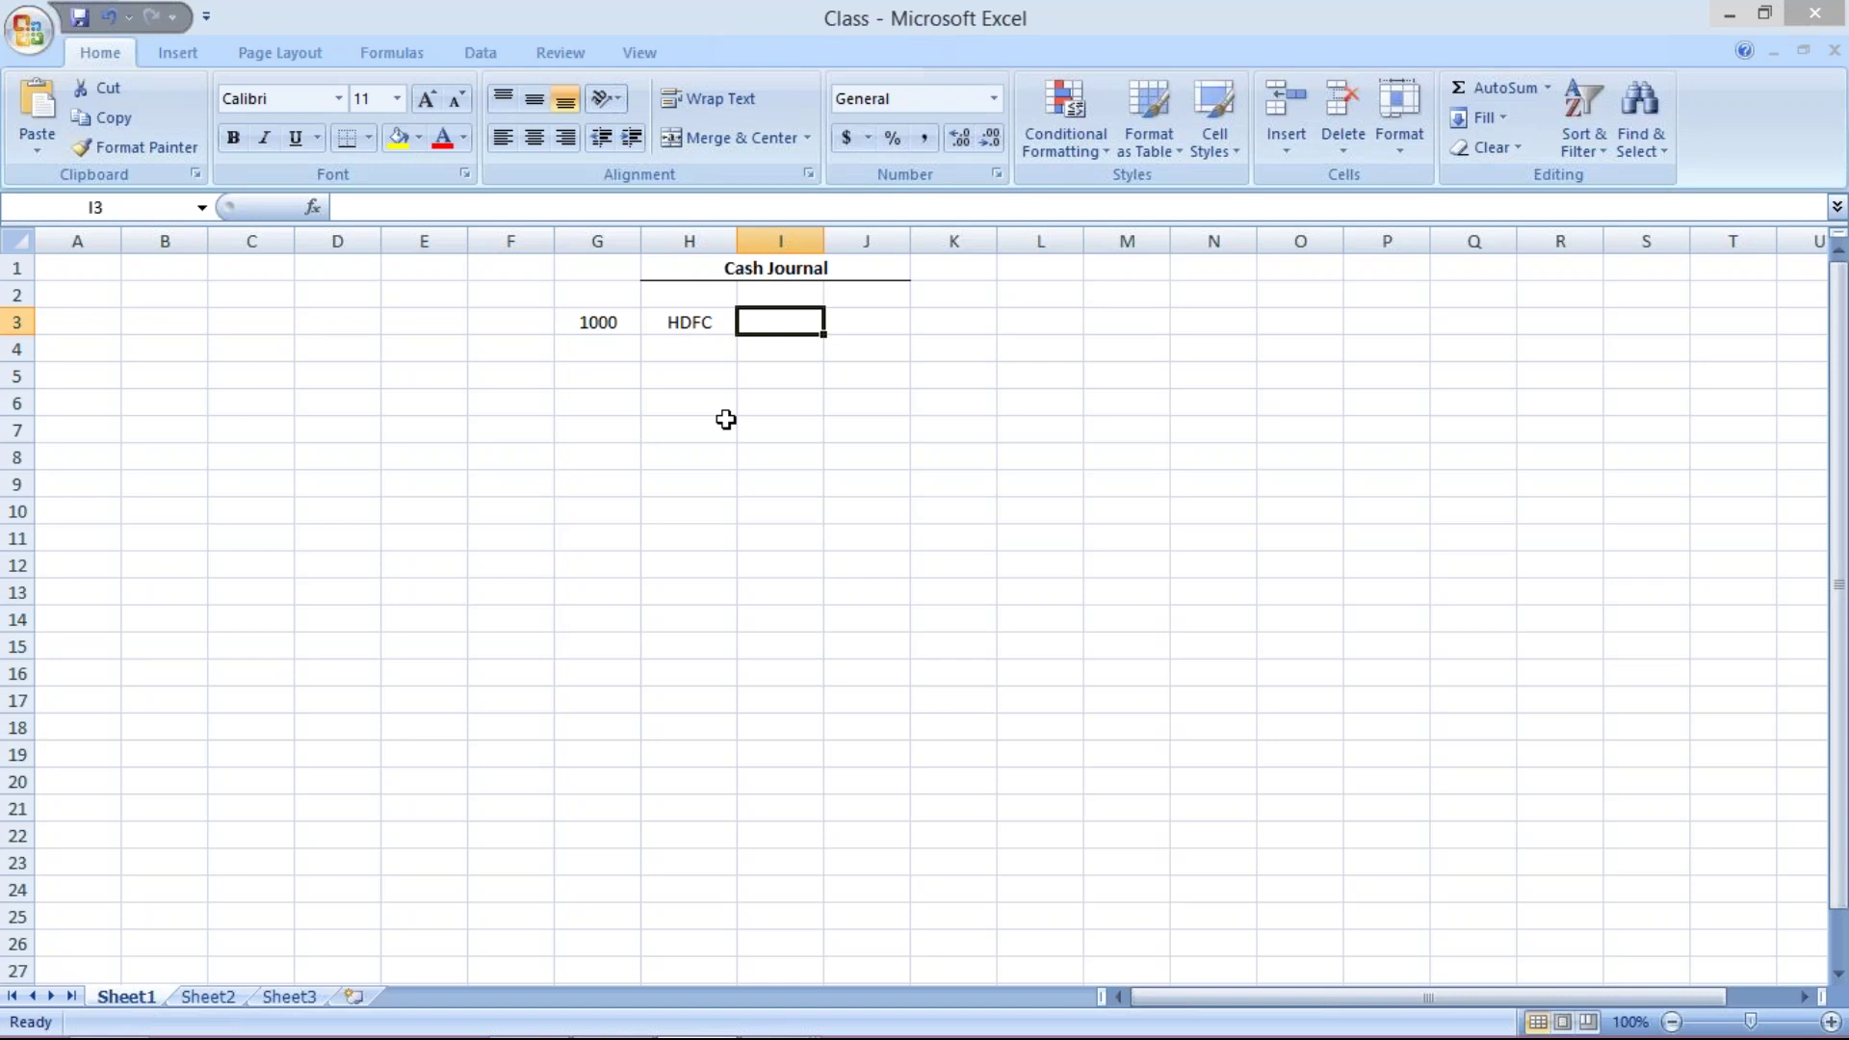
left_click(765, 377)
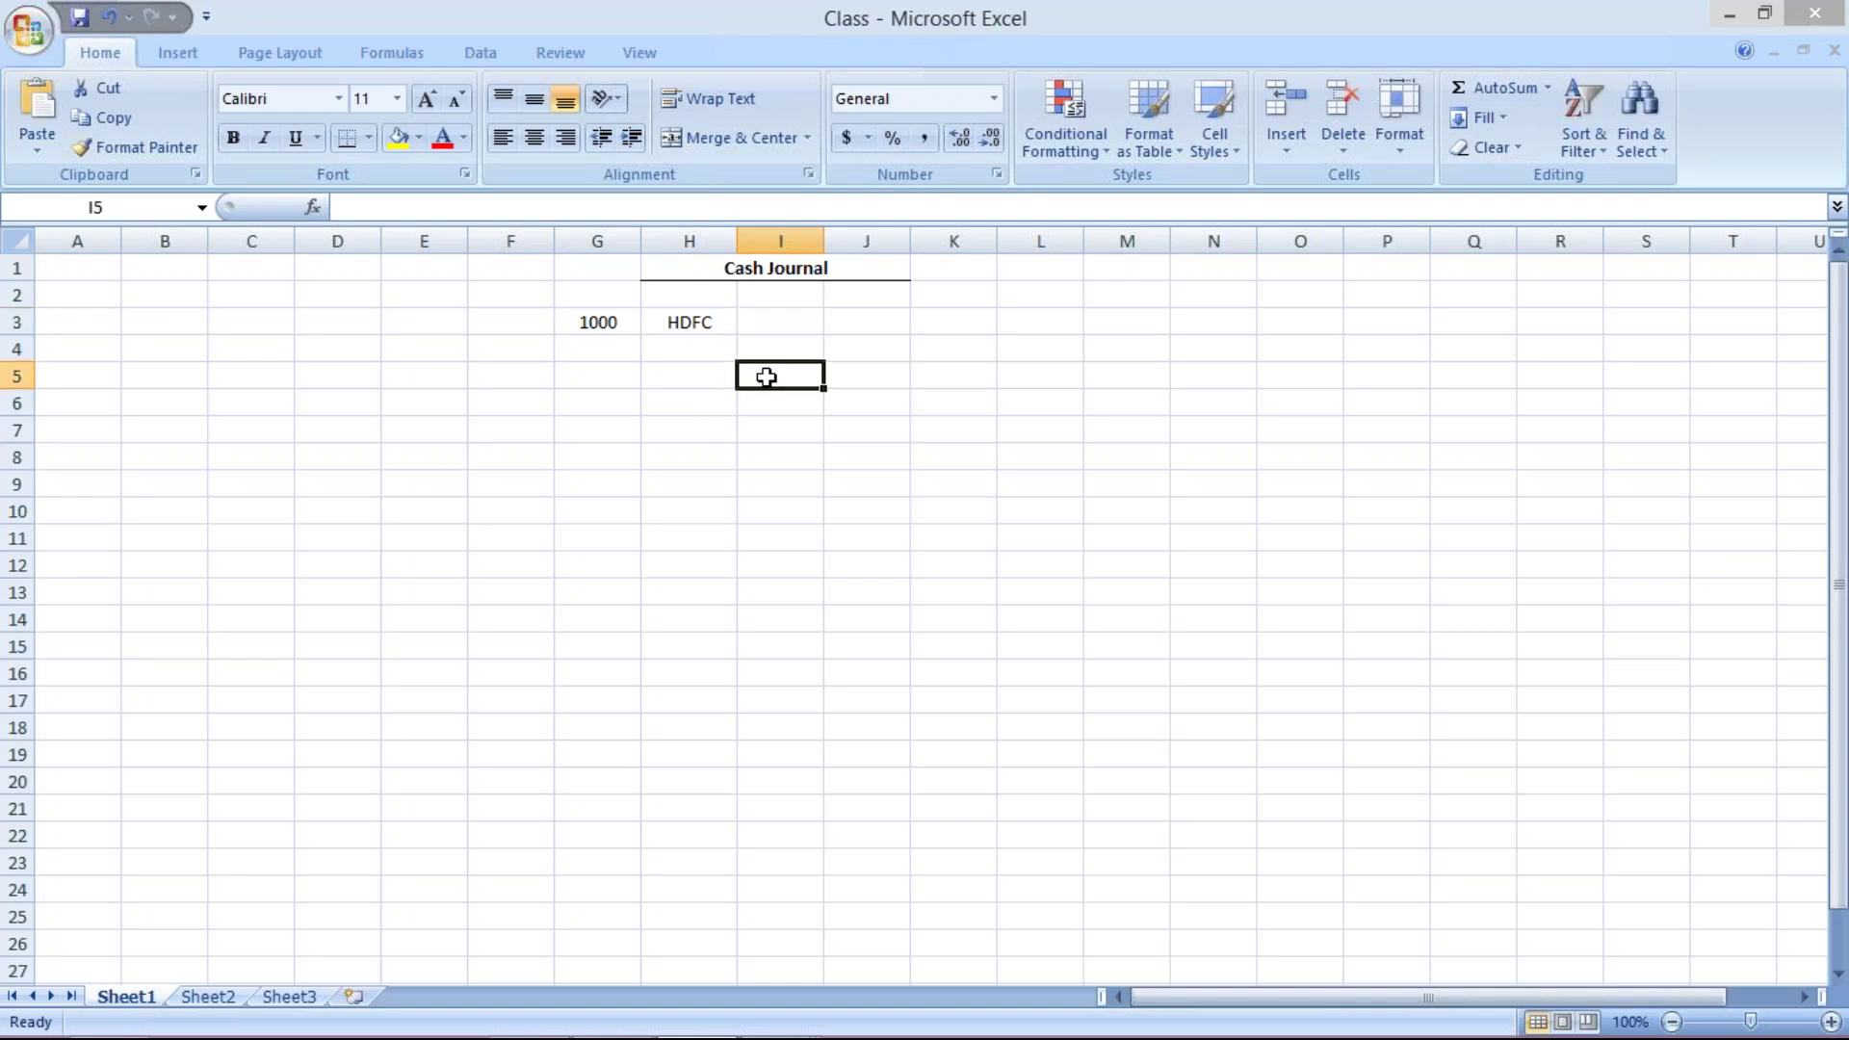
type("HY")
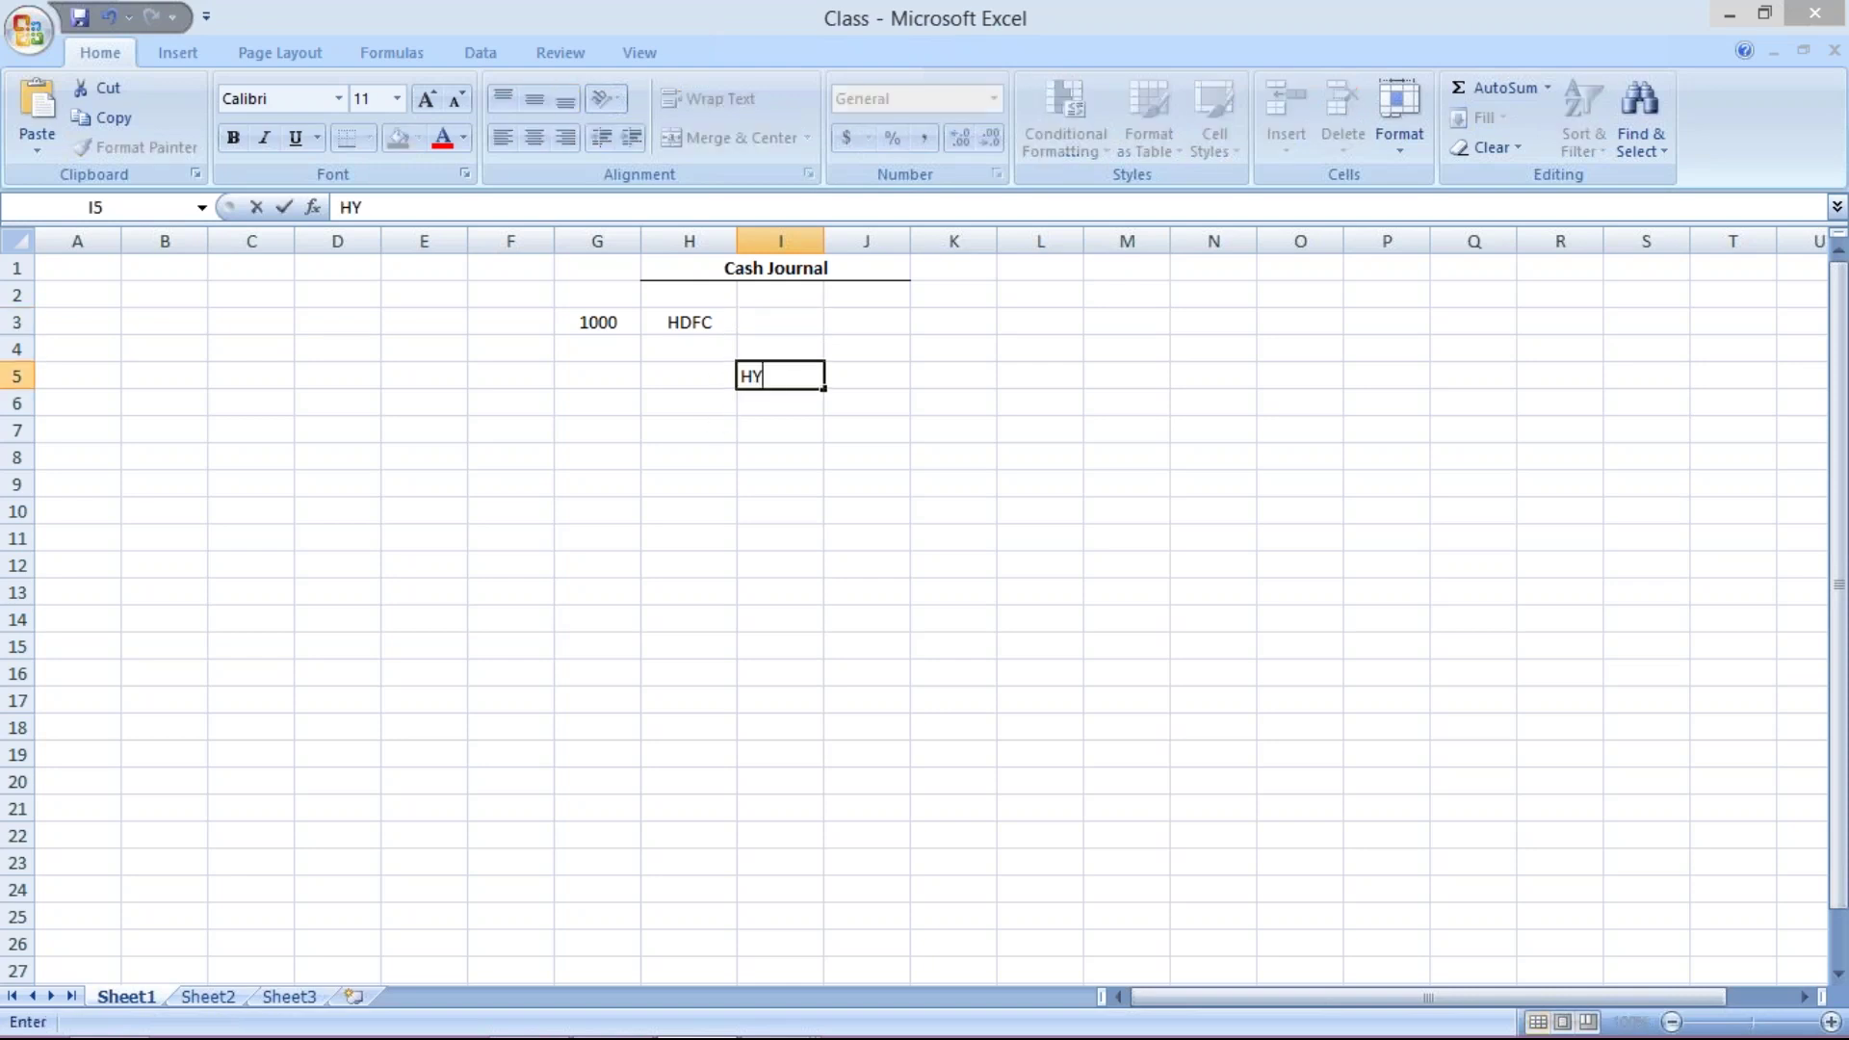
type("D")
key("Return")
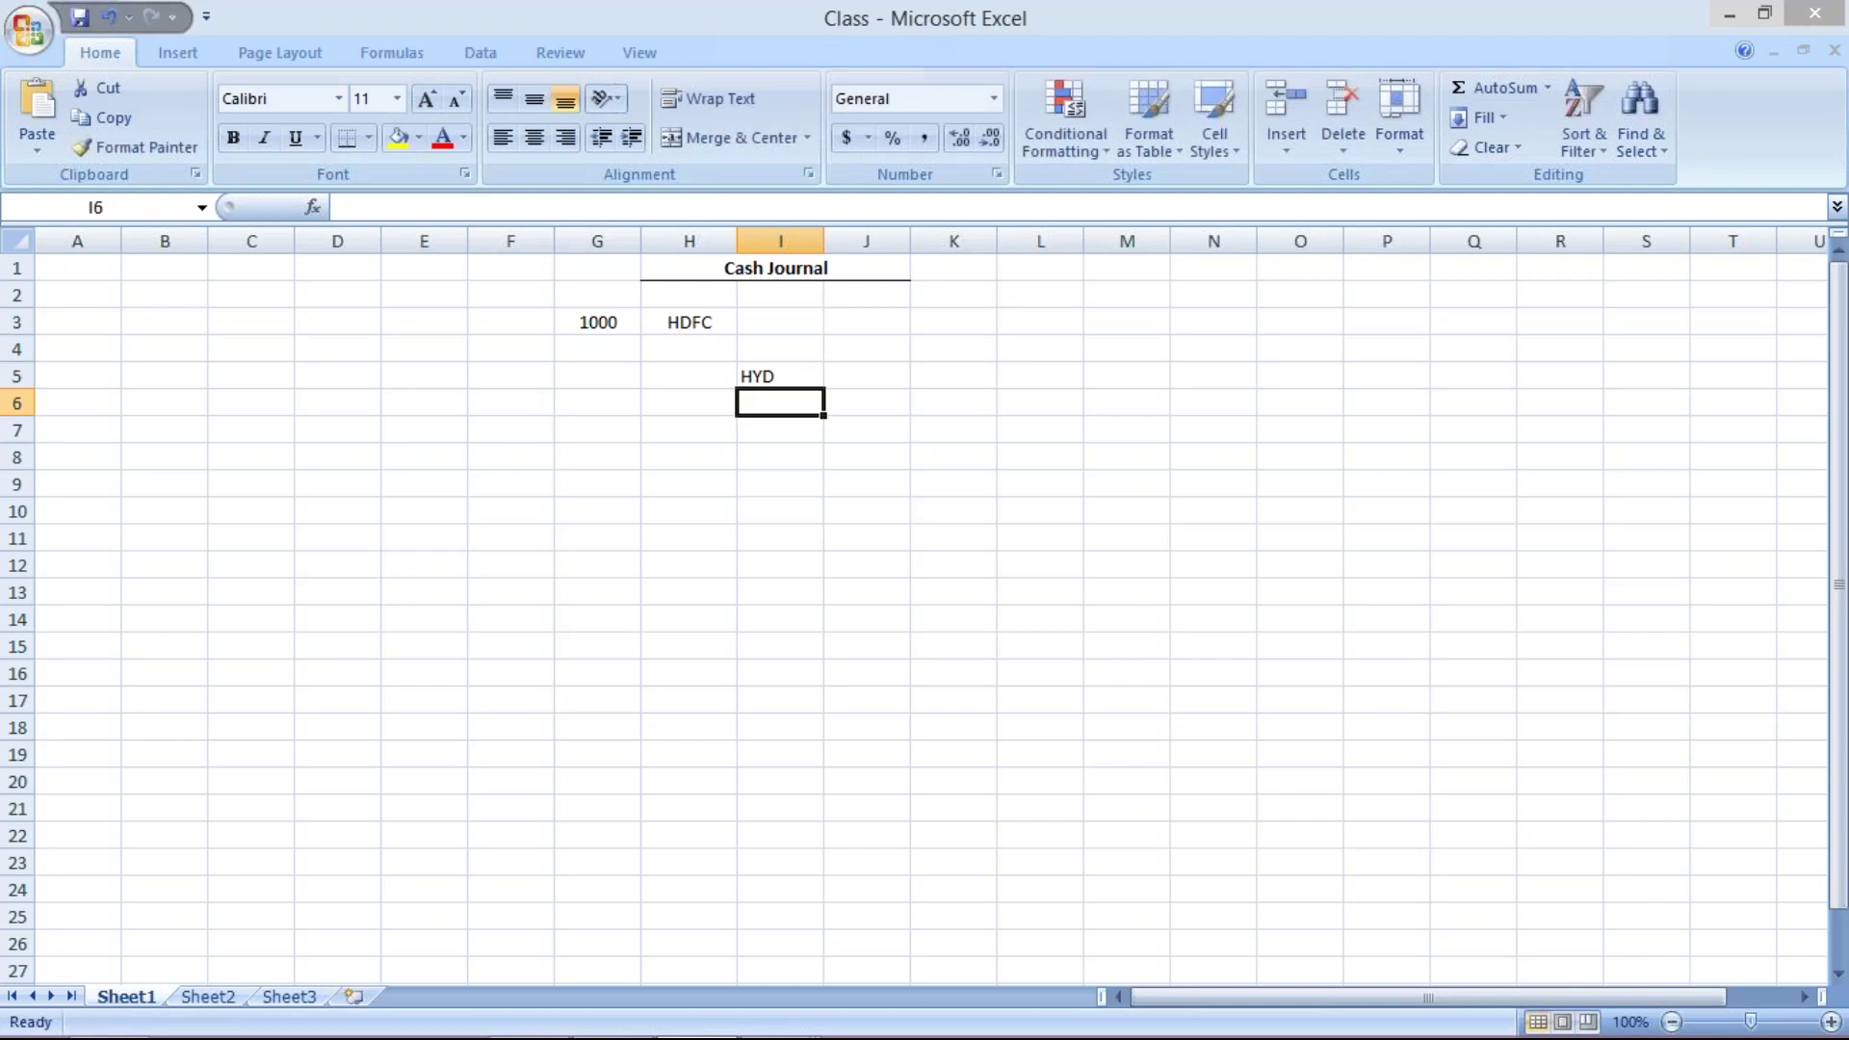
type("DEL")
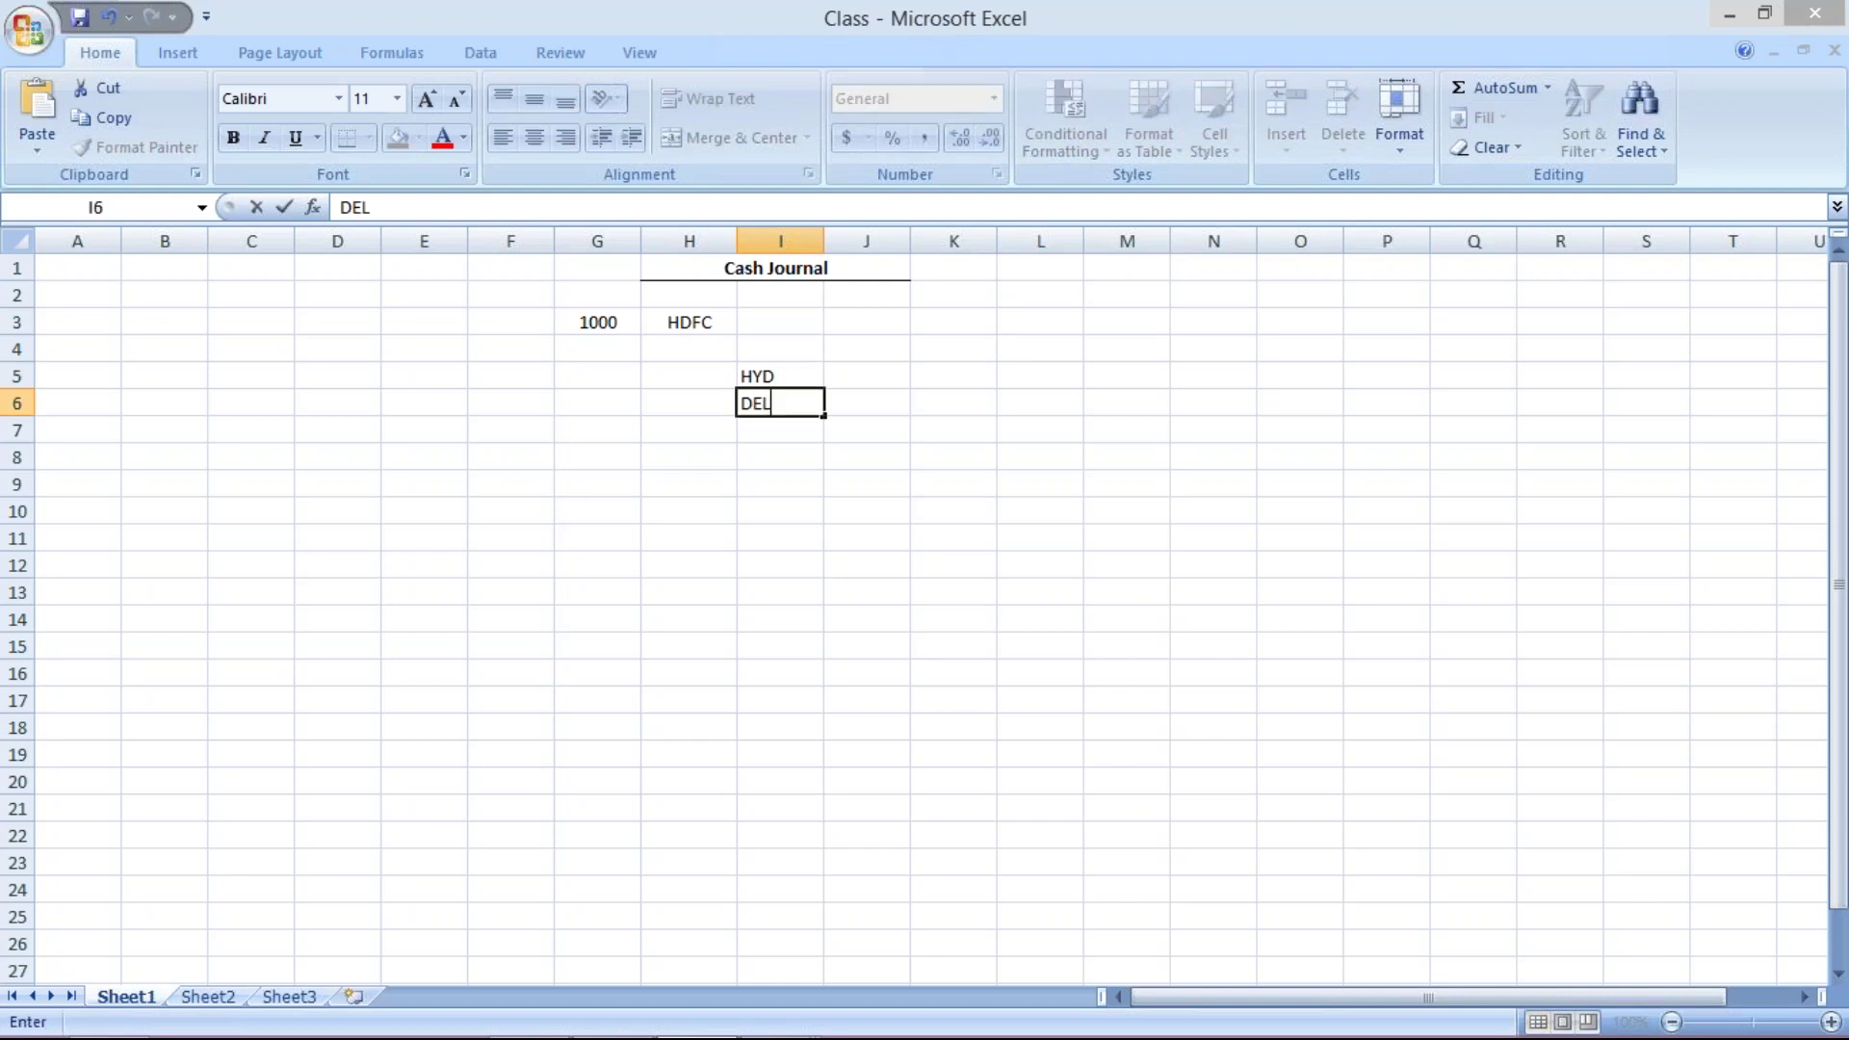
type("HI")
key("Return")
type("MUMB")
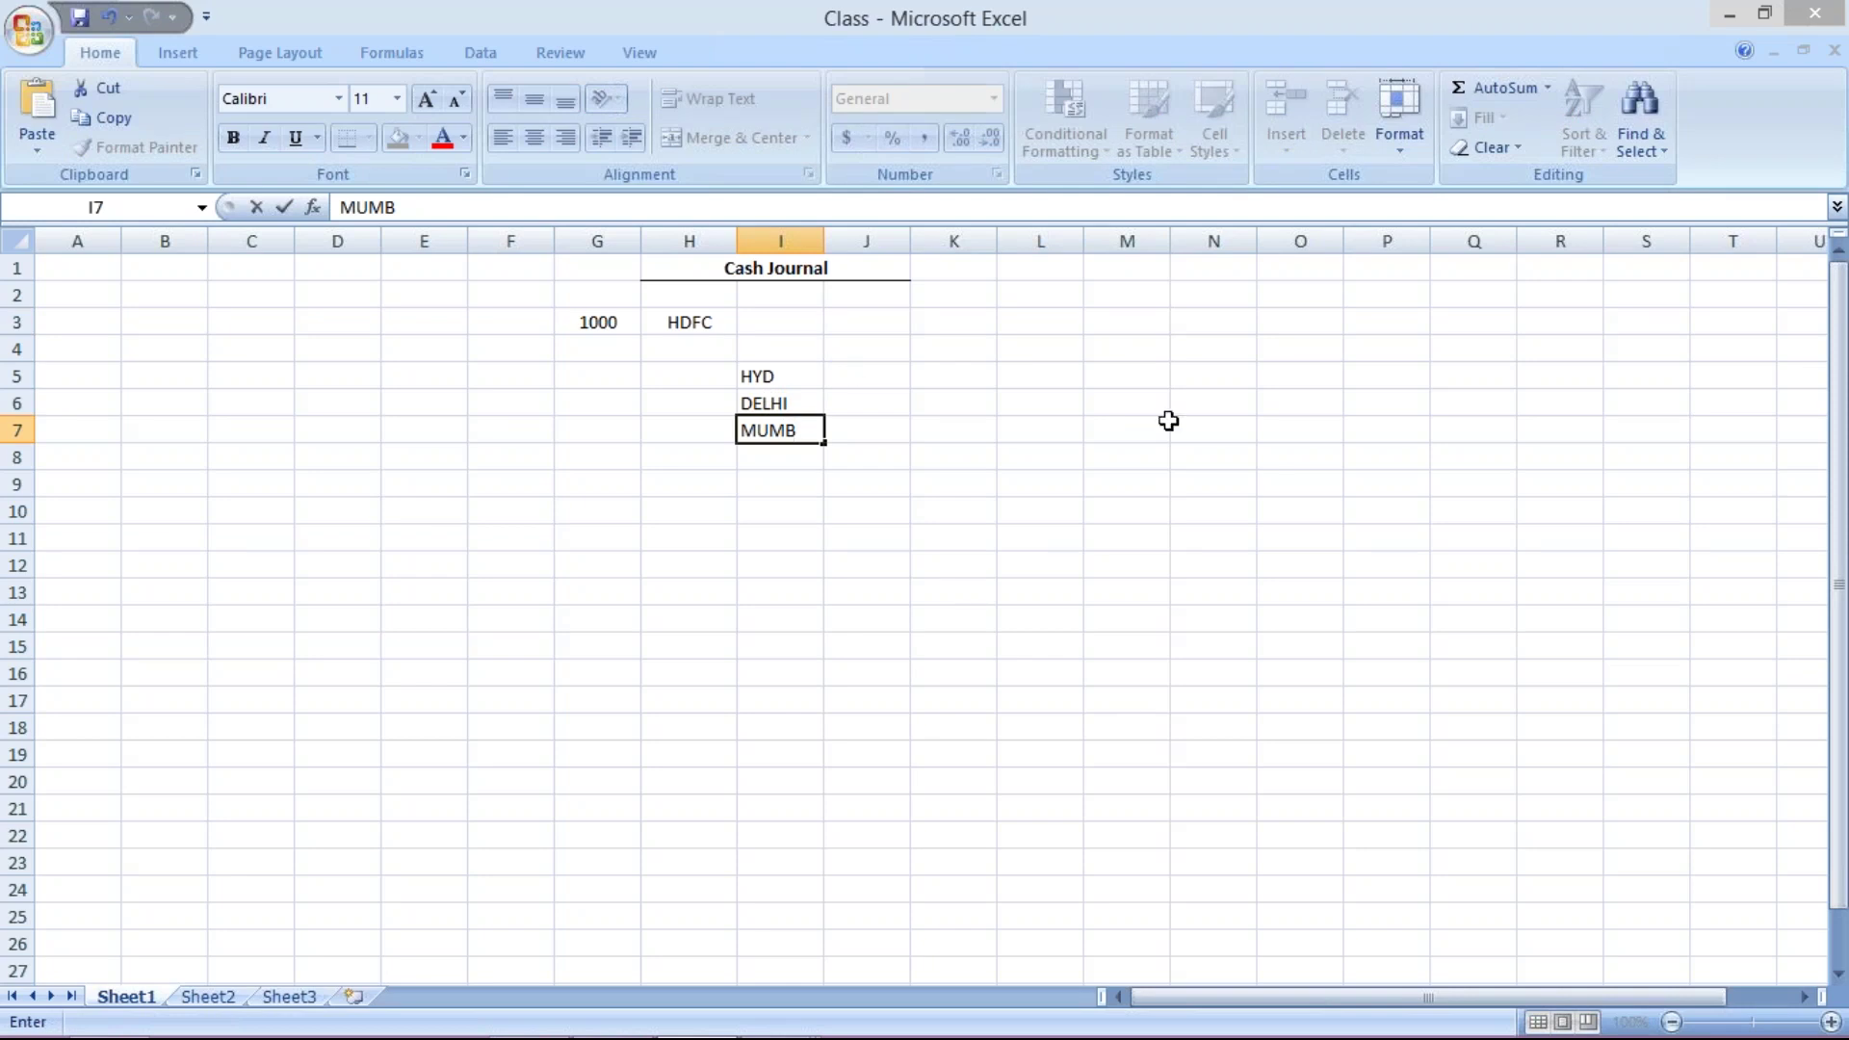
key("Return")
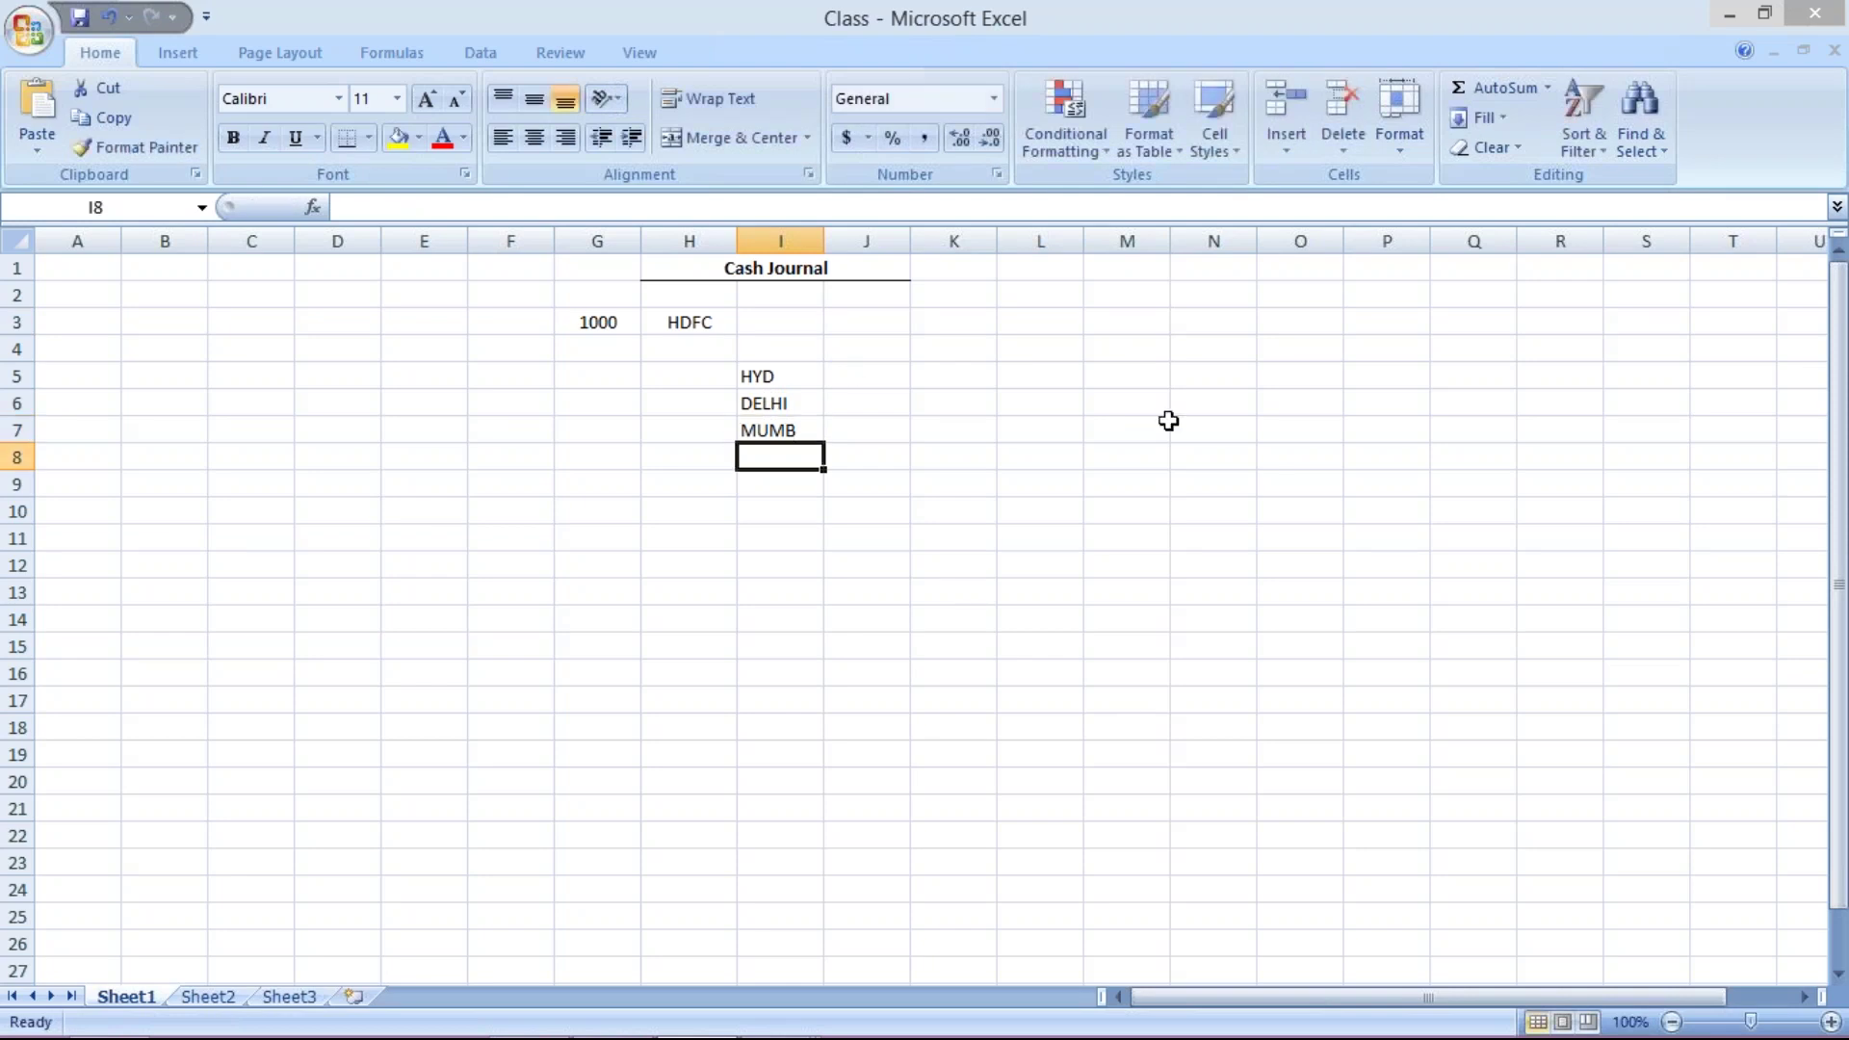
type("BANG.")
key("Return")
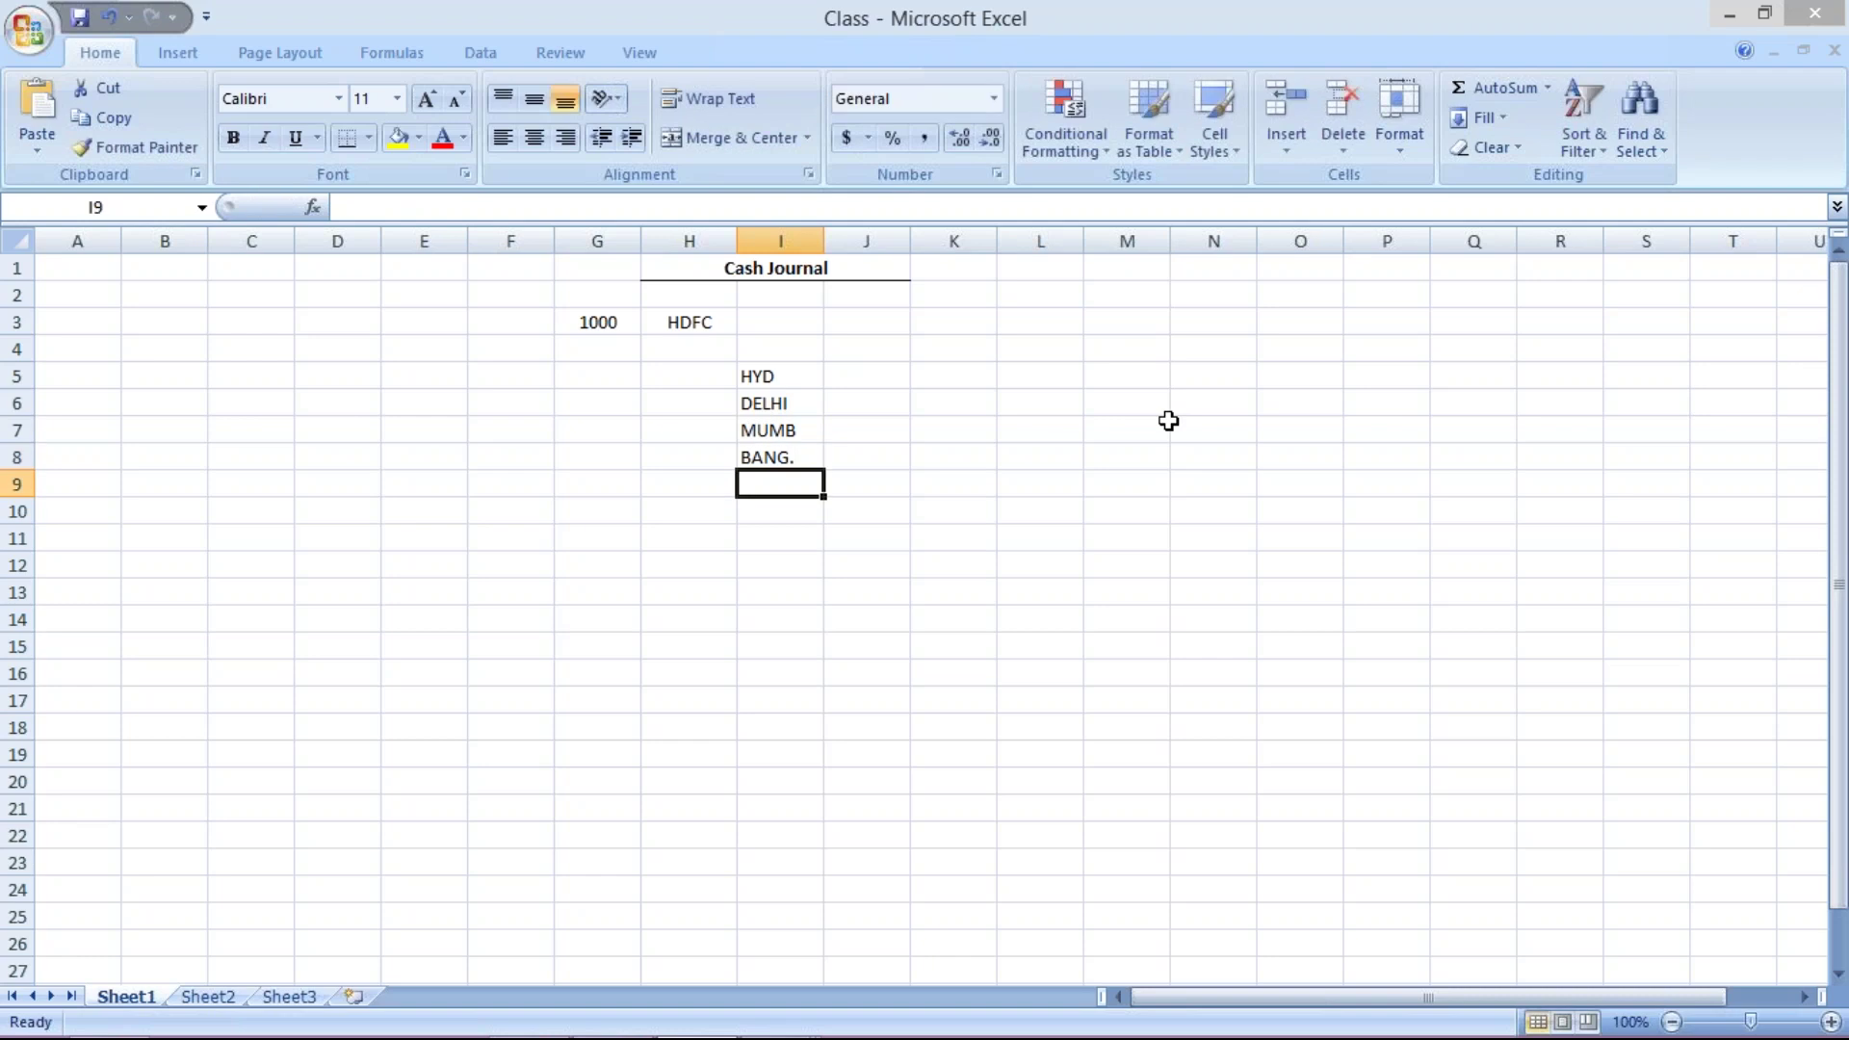
Enter the numbers 1001, 1002, 1003 and 1004 beside the four locations in cells J5 to J8
left_click(784, 364)
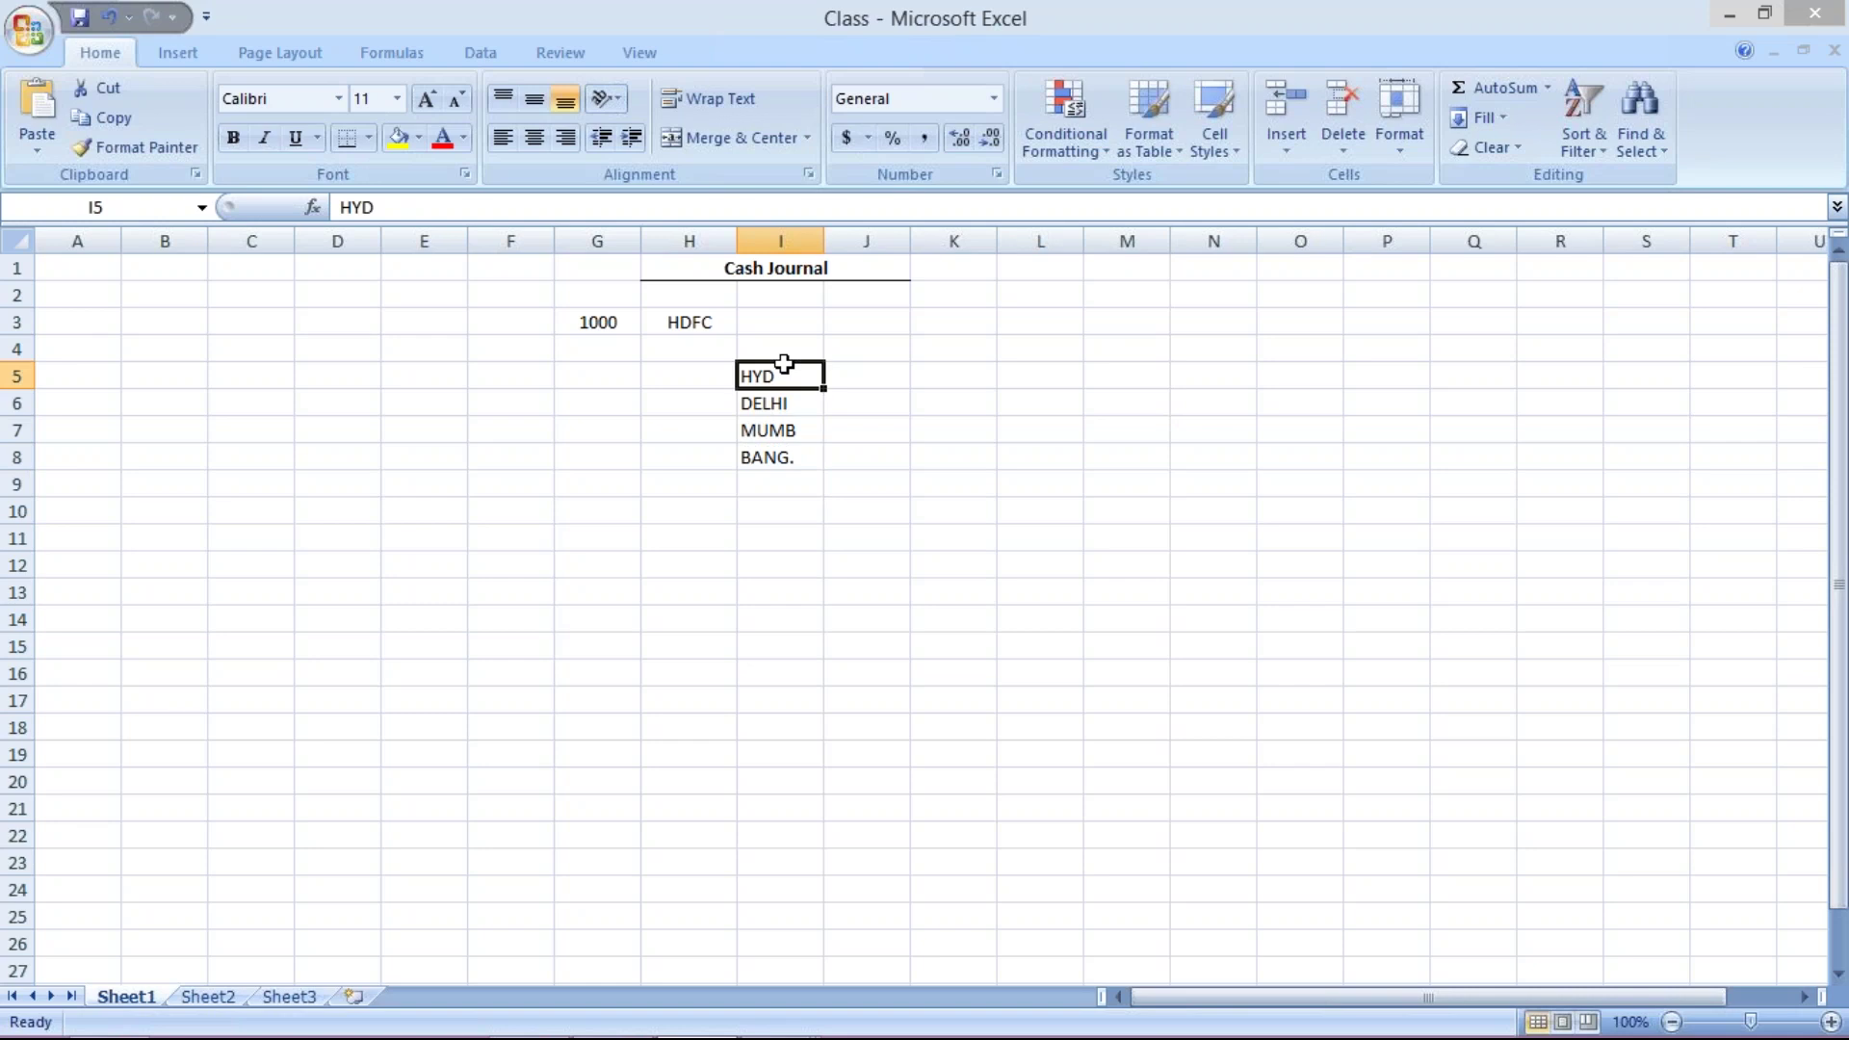
left_click(864, 382)
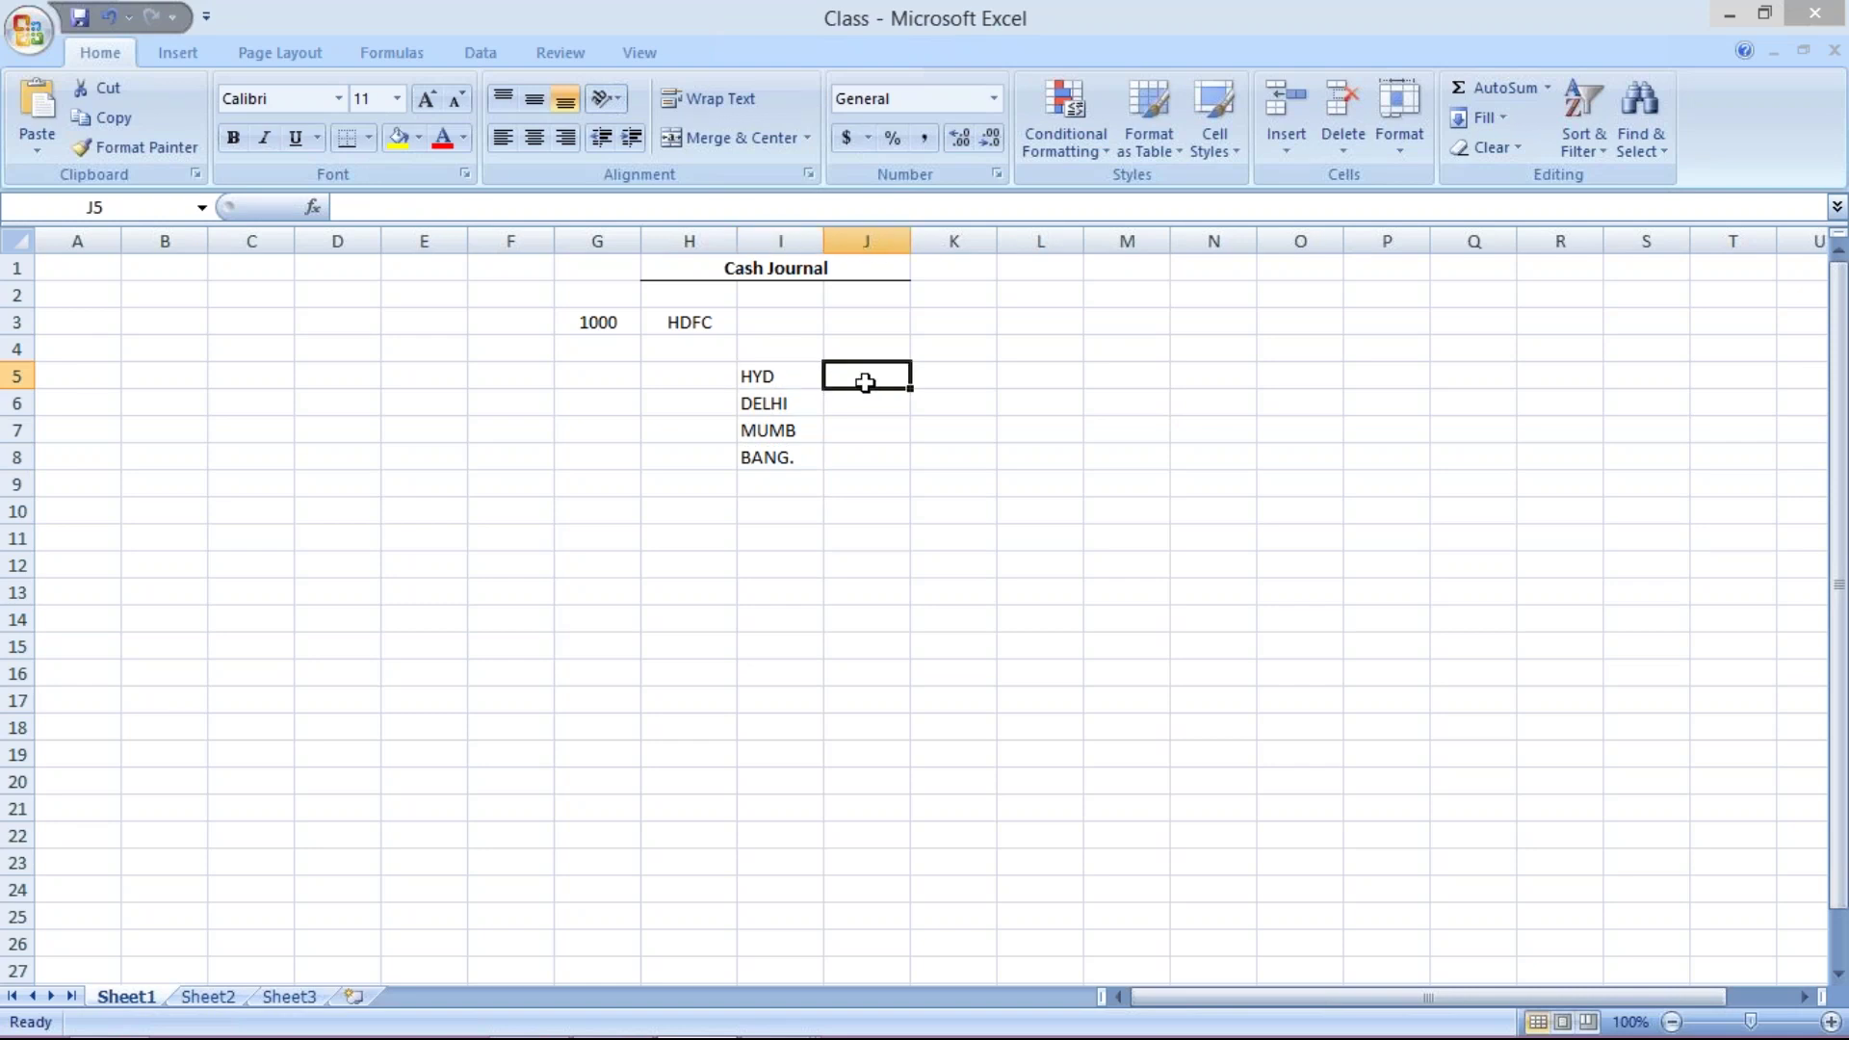
left_click(867, 404)
left_click(863, 439)
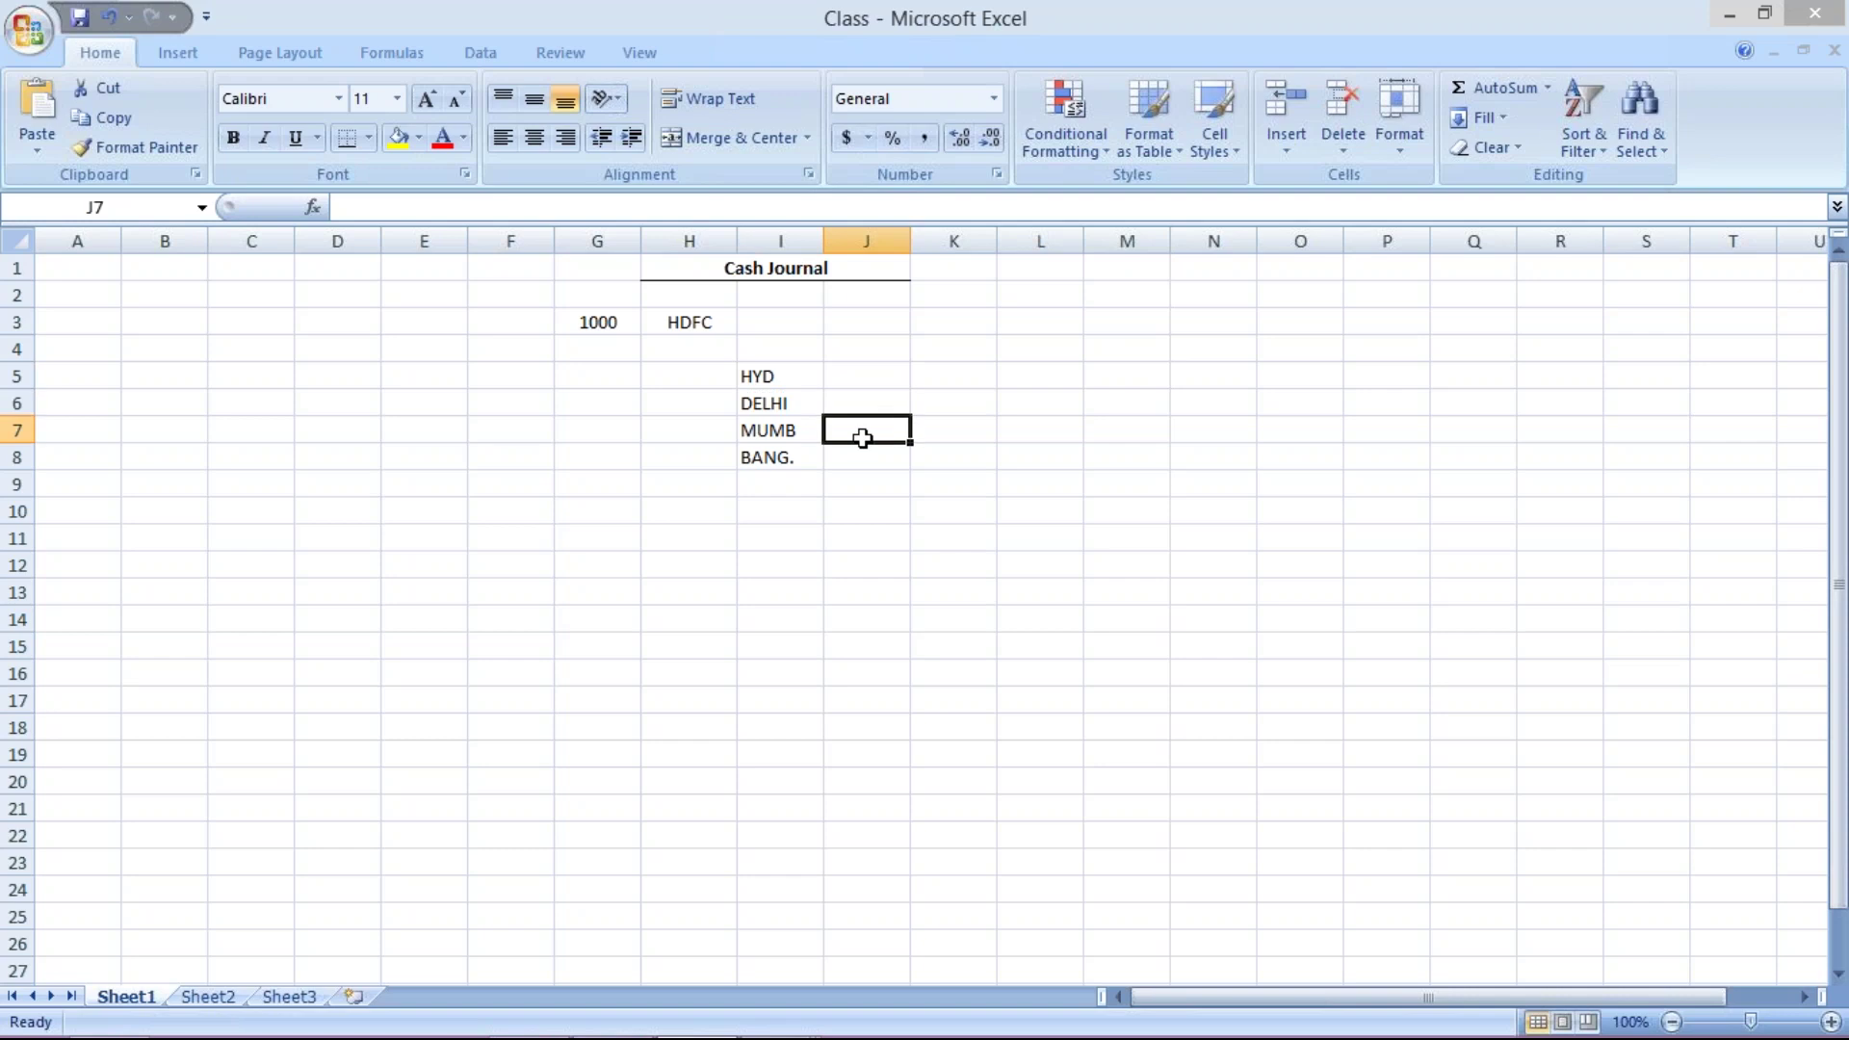
left_click(858, 462)
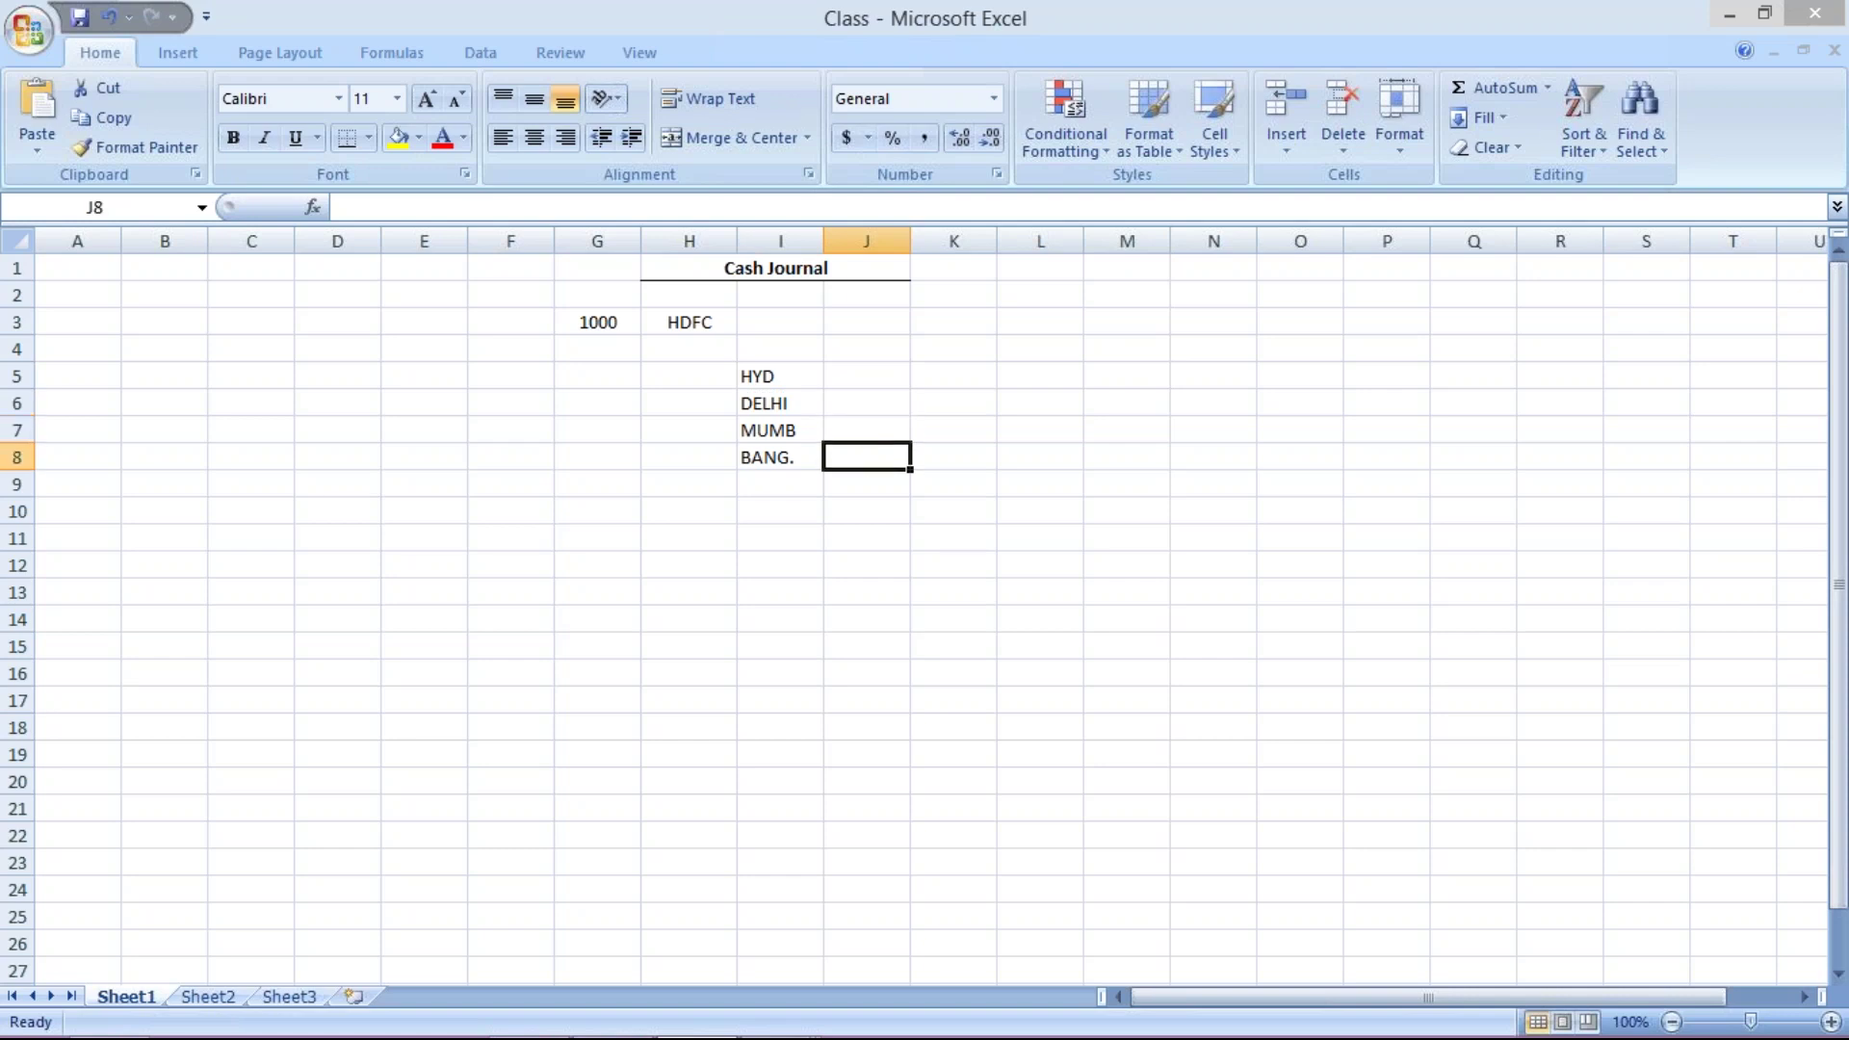
left_click(860, 368)
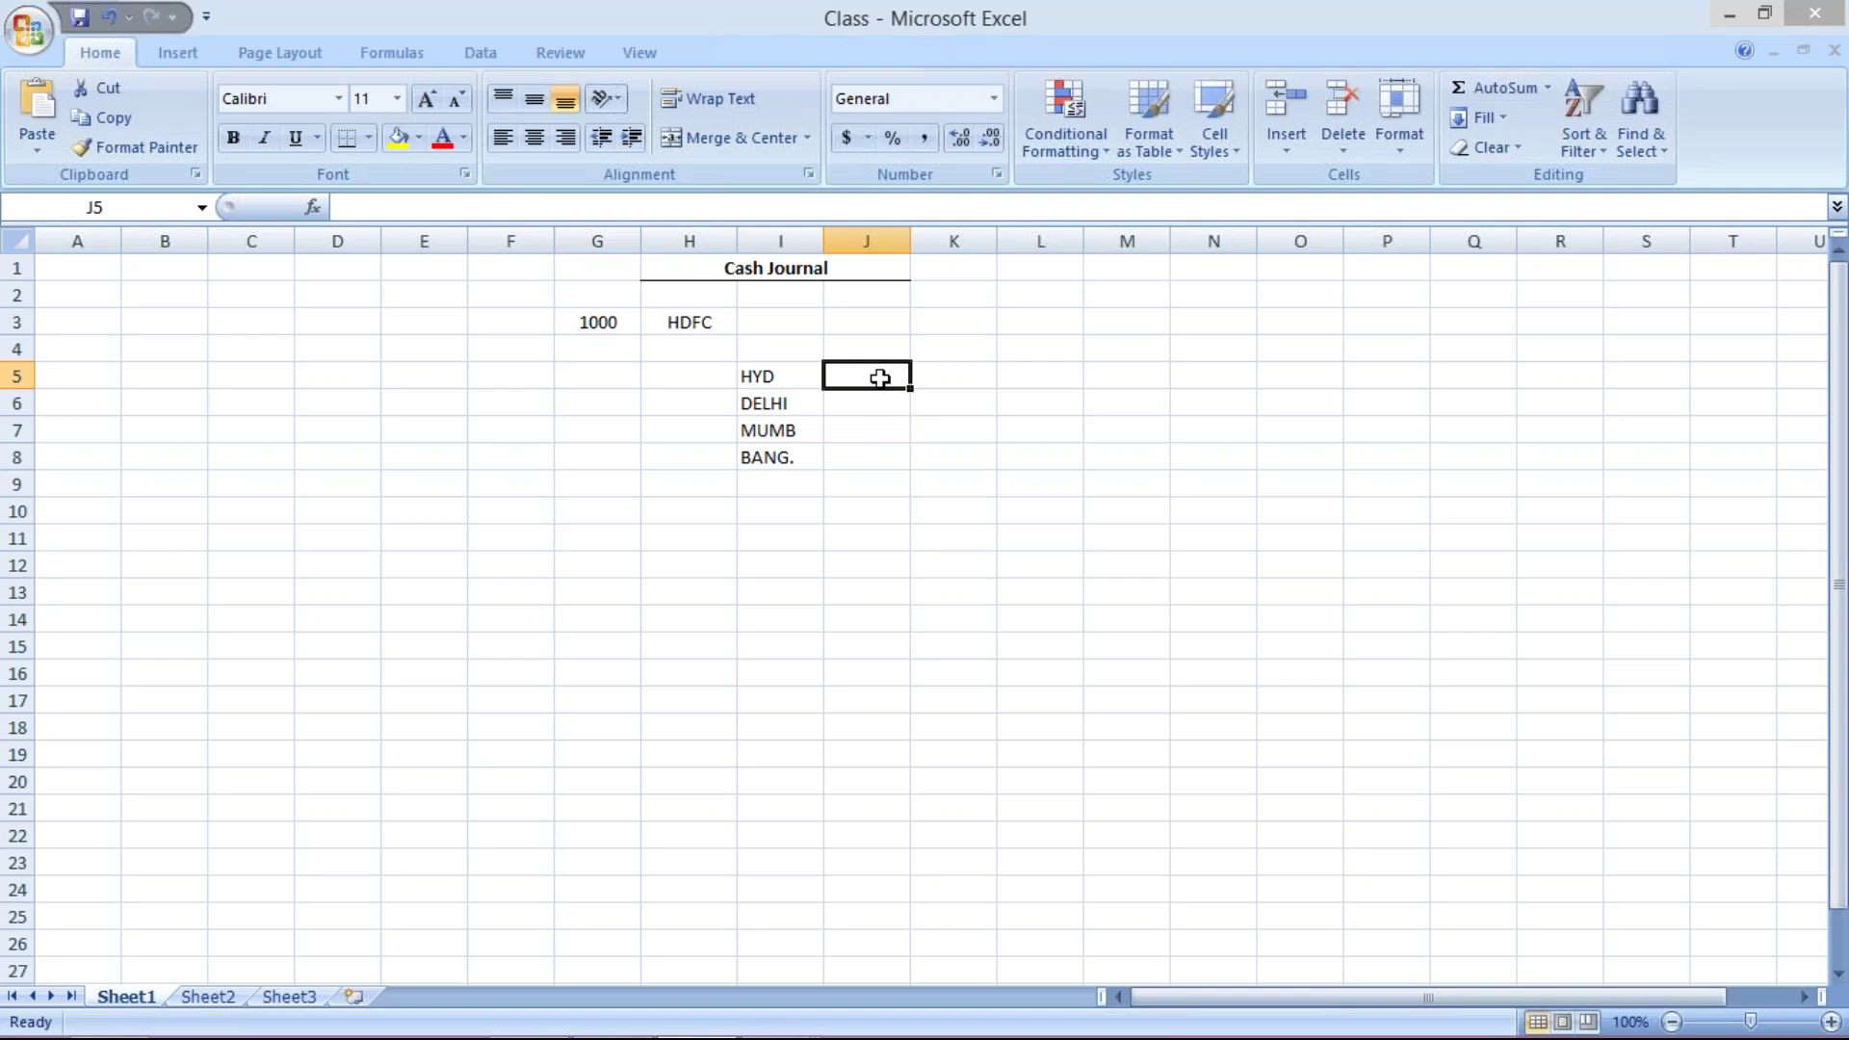
type("1001")
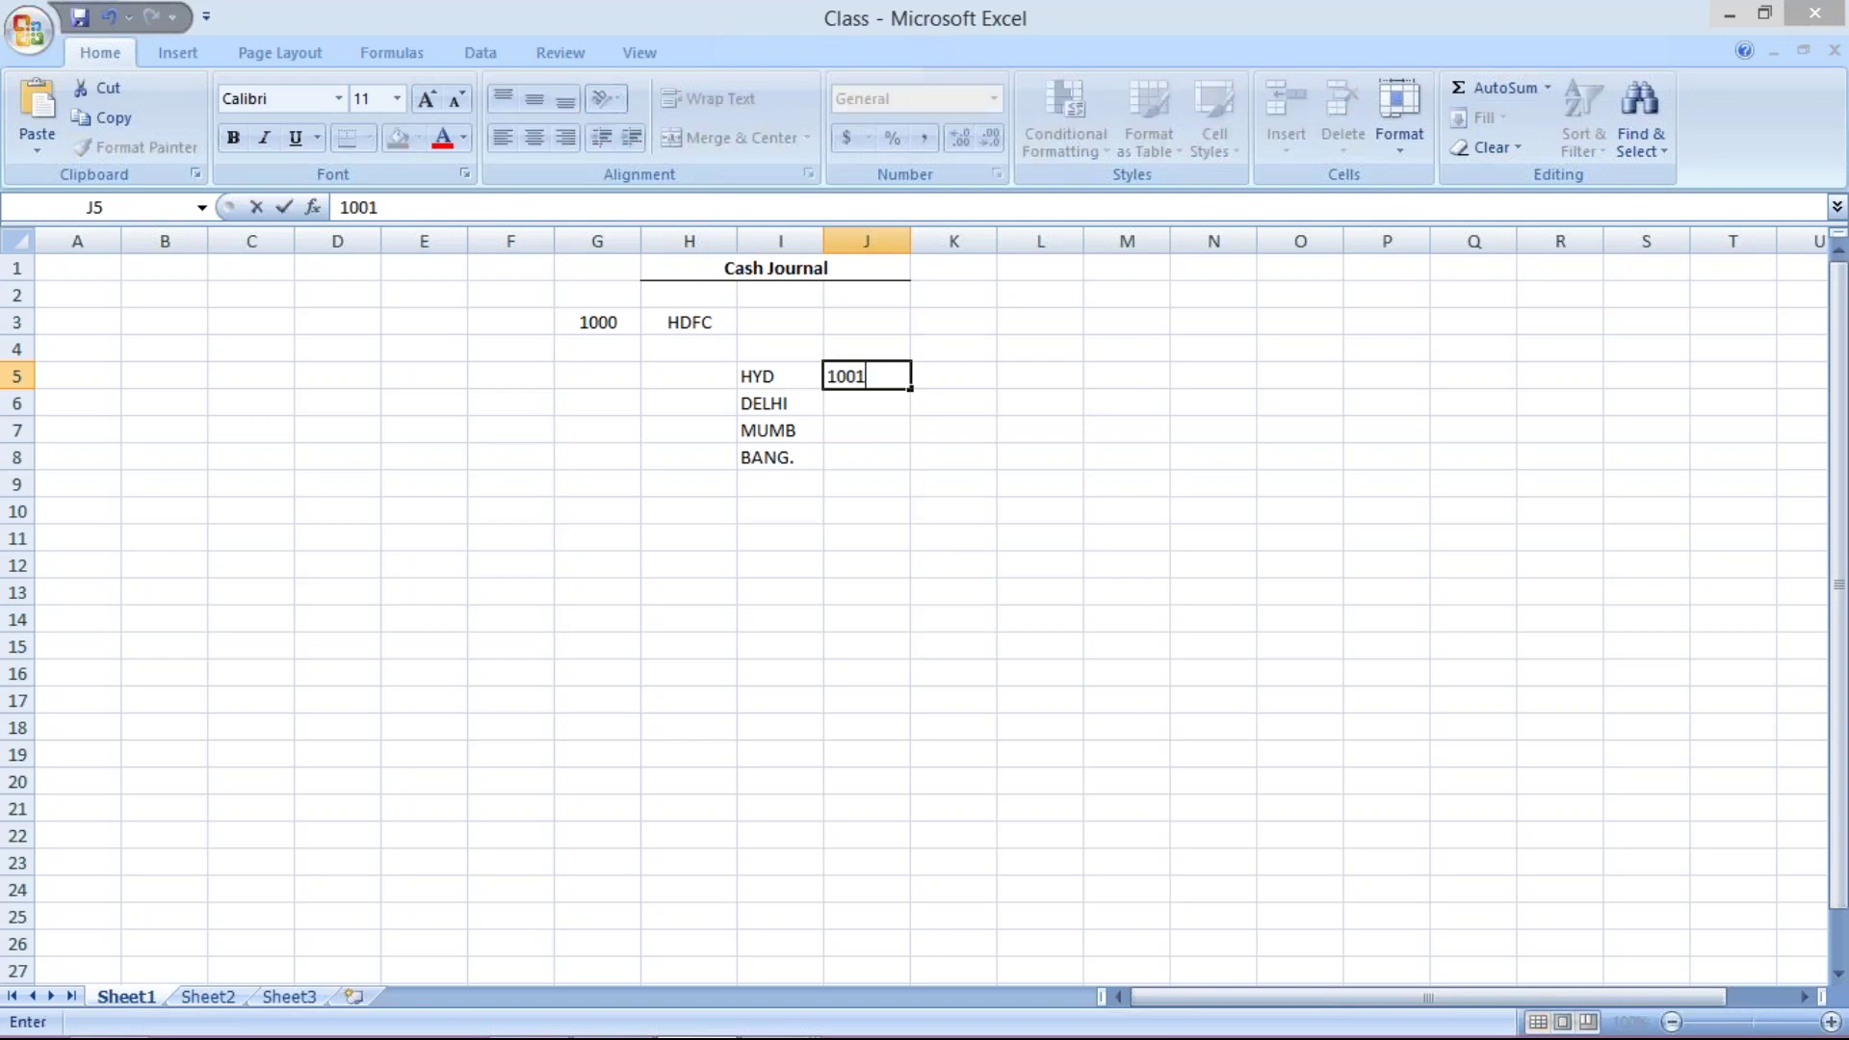
key("Return")
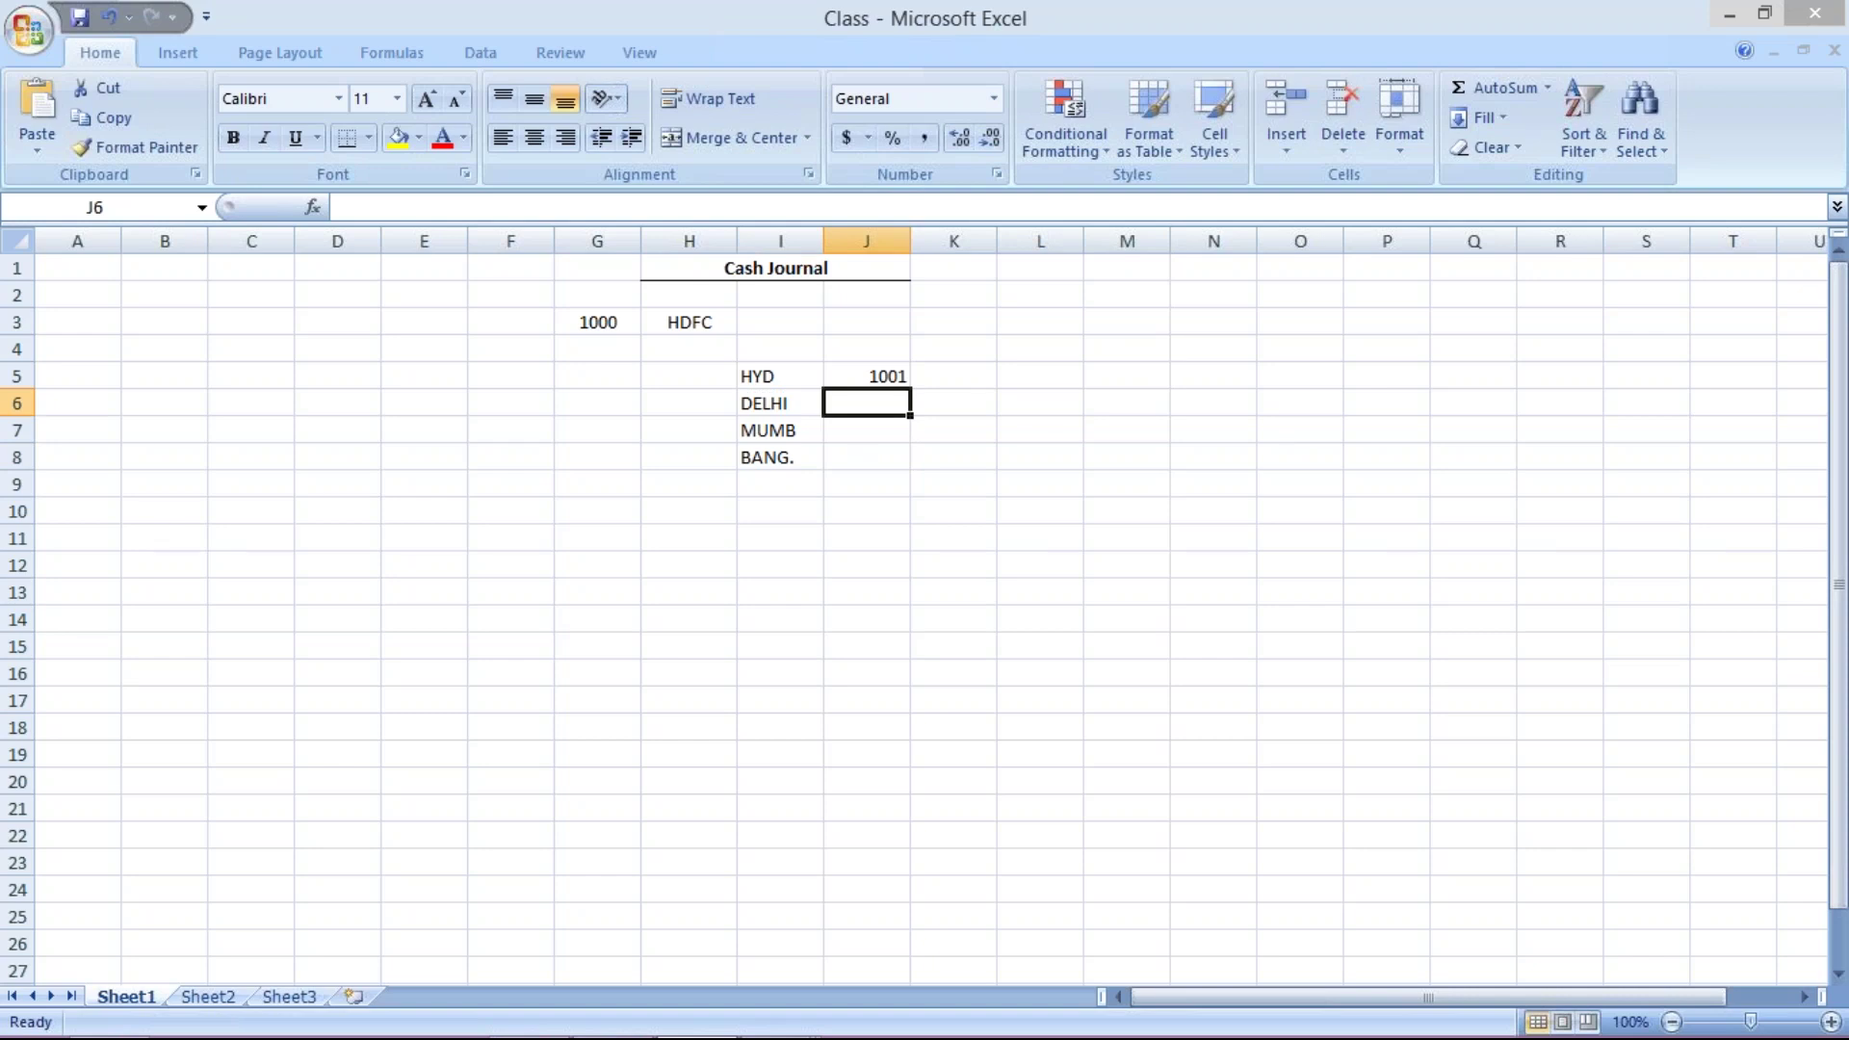
type("1")
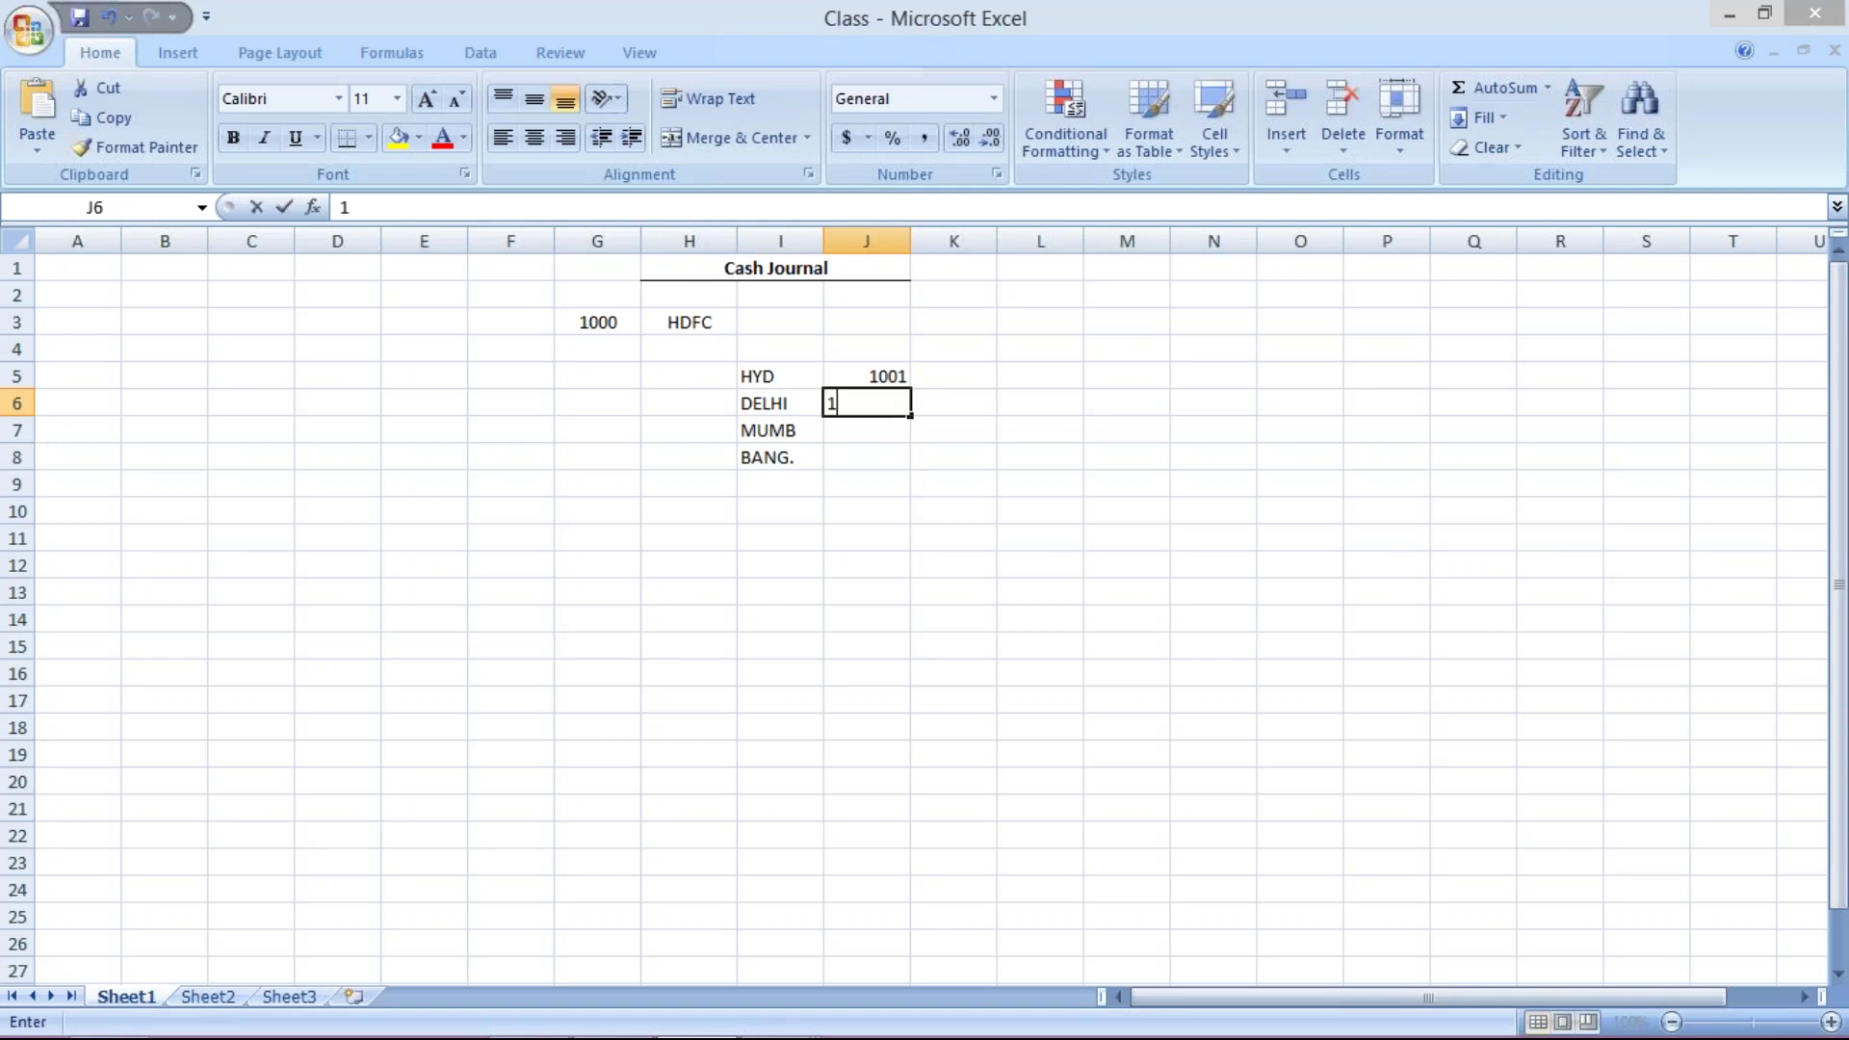
type("002")
key("Return")
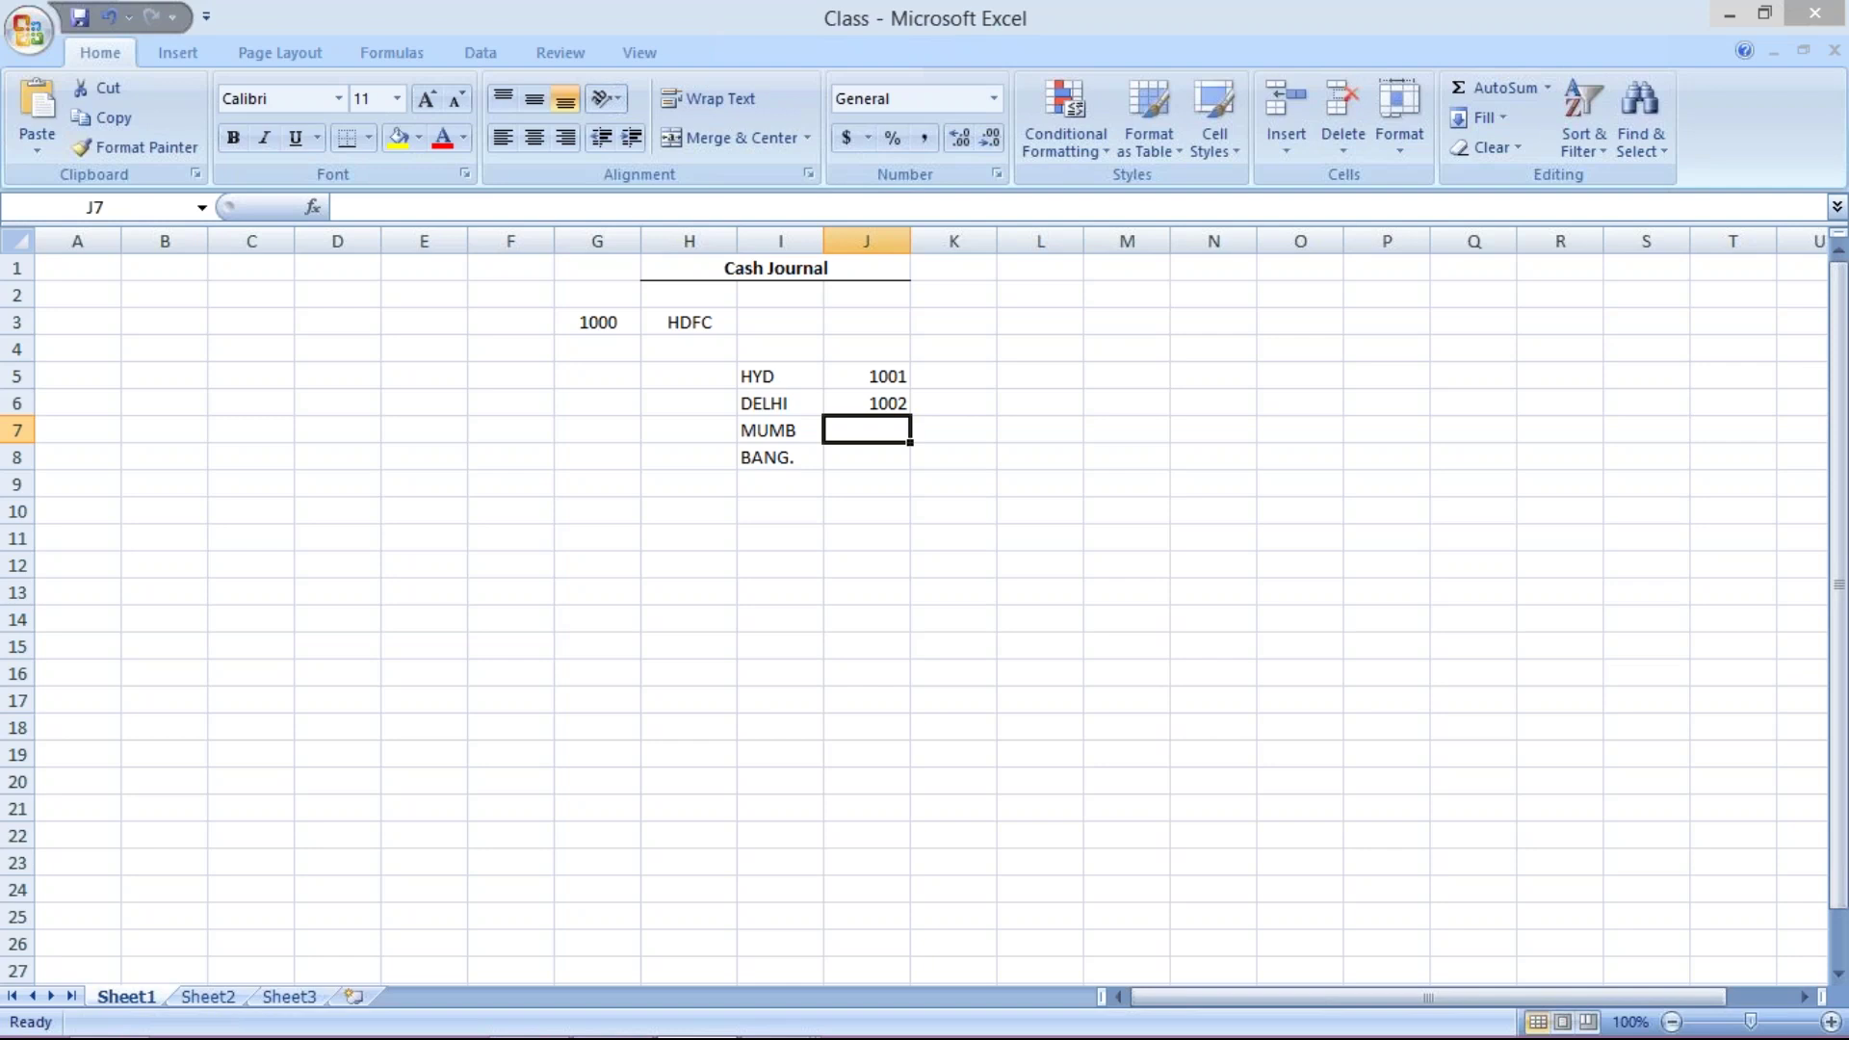
type("1003")
key("Return")
type("1000")
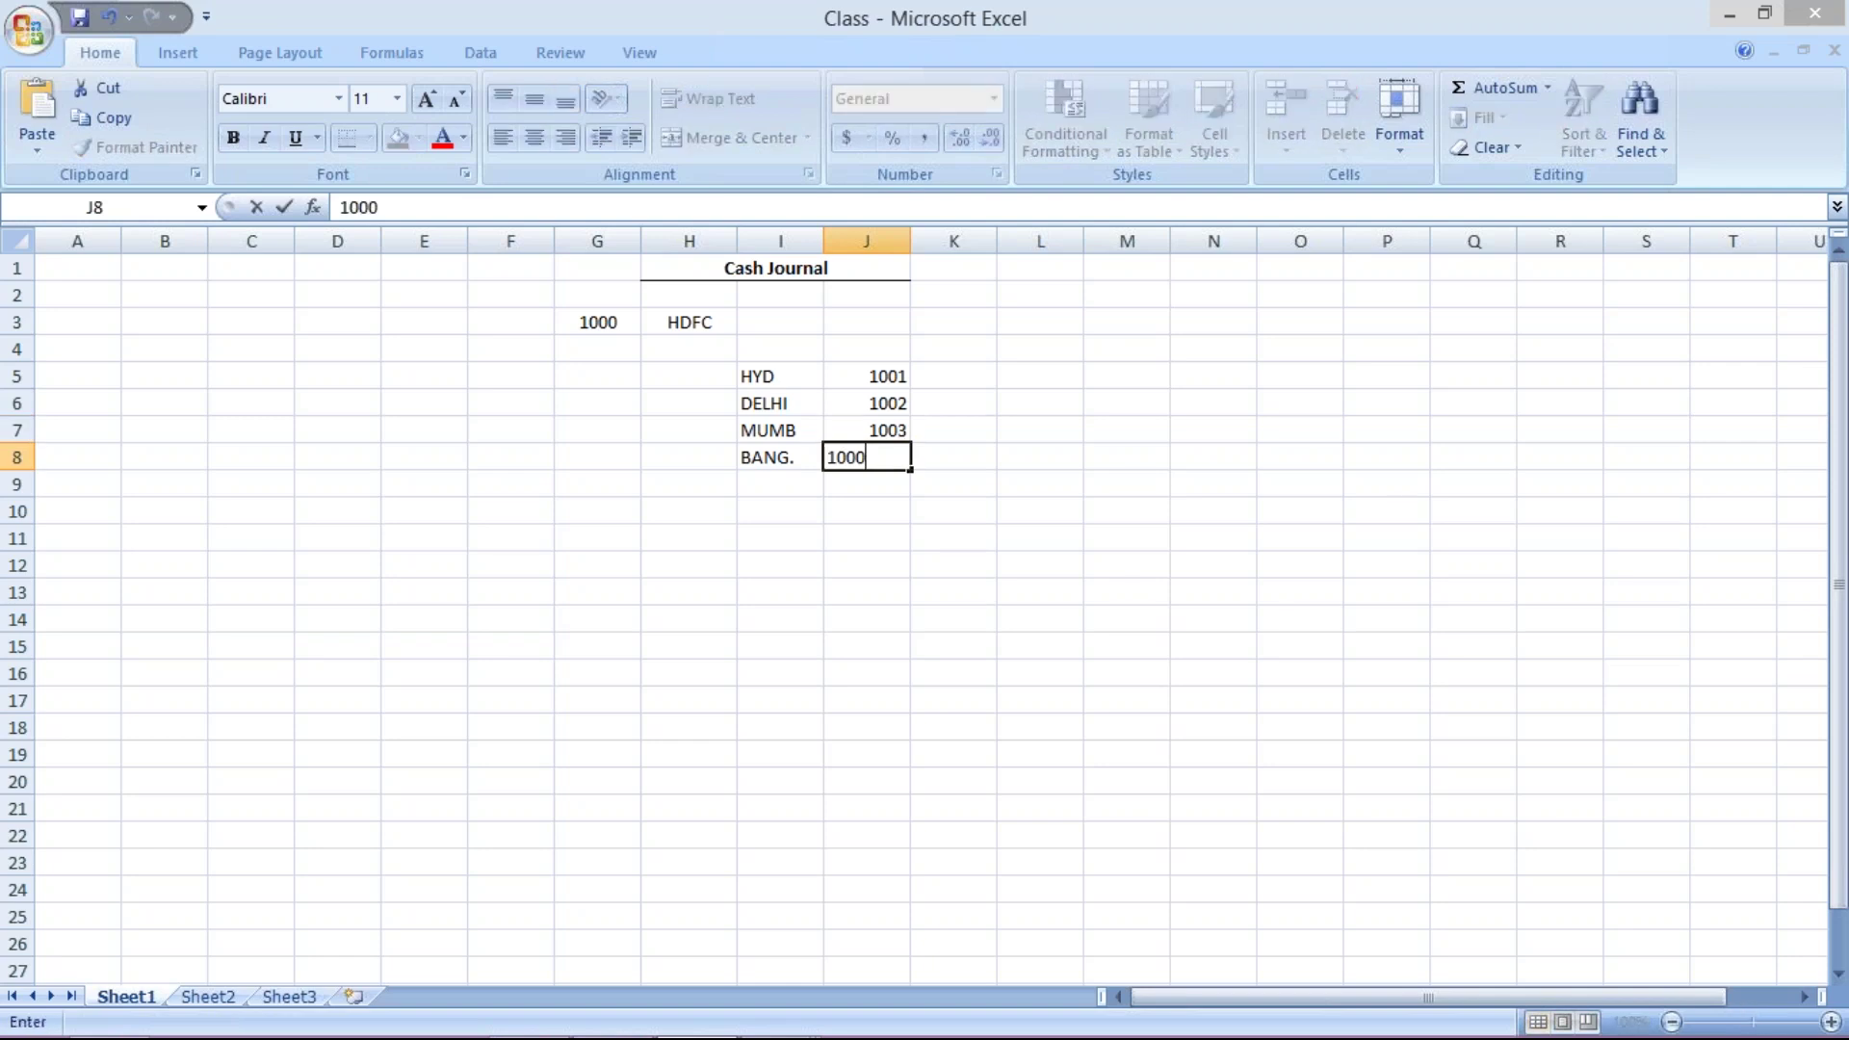
key("BackSpace")
type("4")
key("Return")
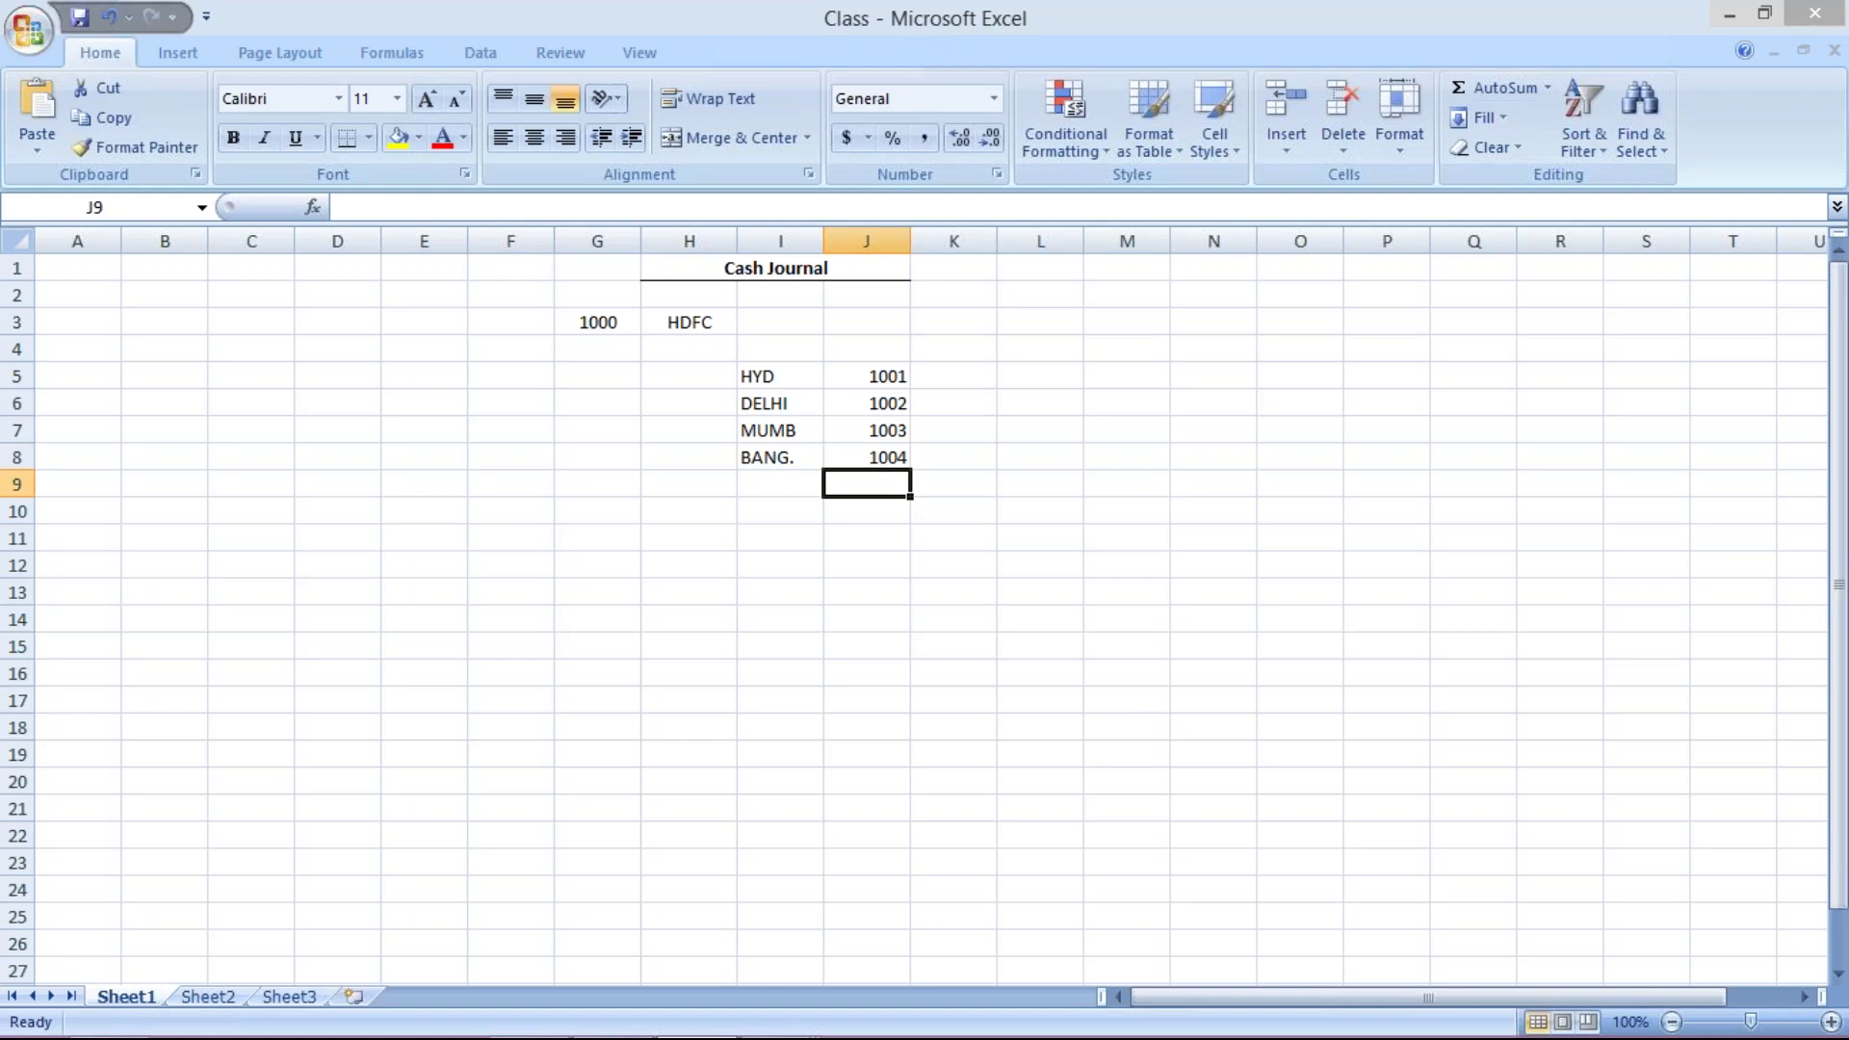
Switch back to SAP's cash journal entries and examine the TM10 row and the empty CJ Number and G/L Account fields beneath it
left_click(761, 1017)
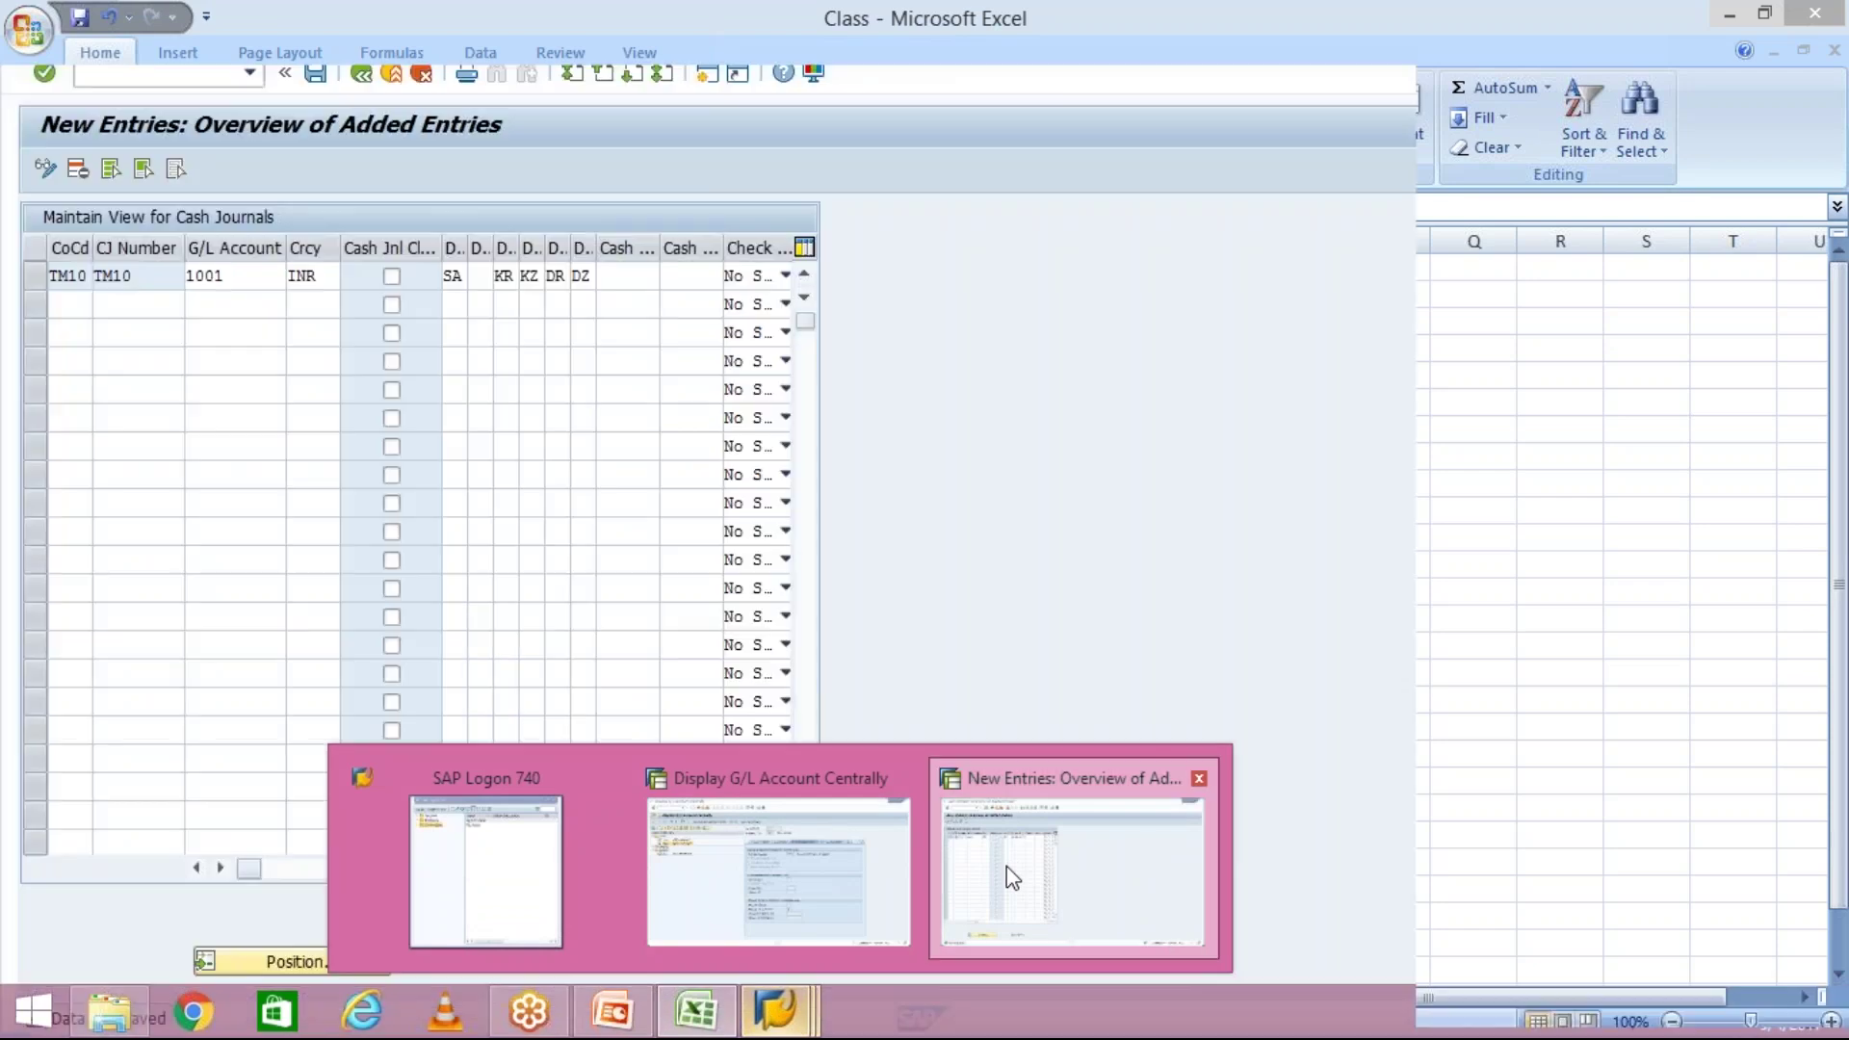
left_click(1007, 864)
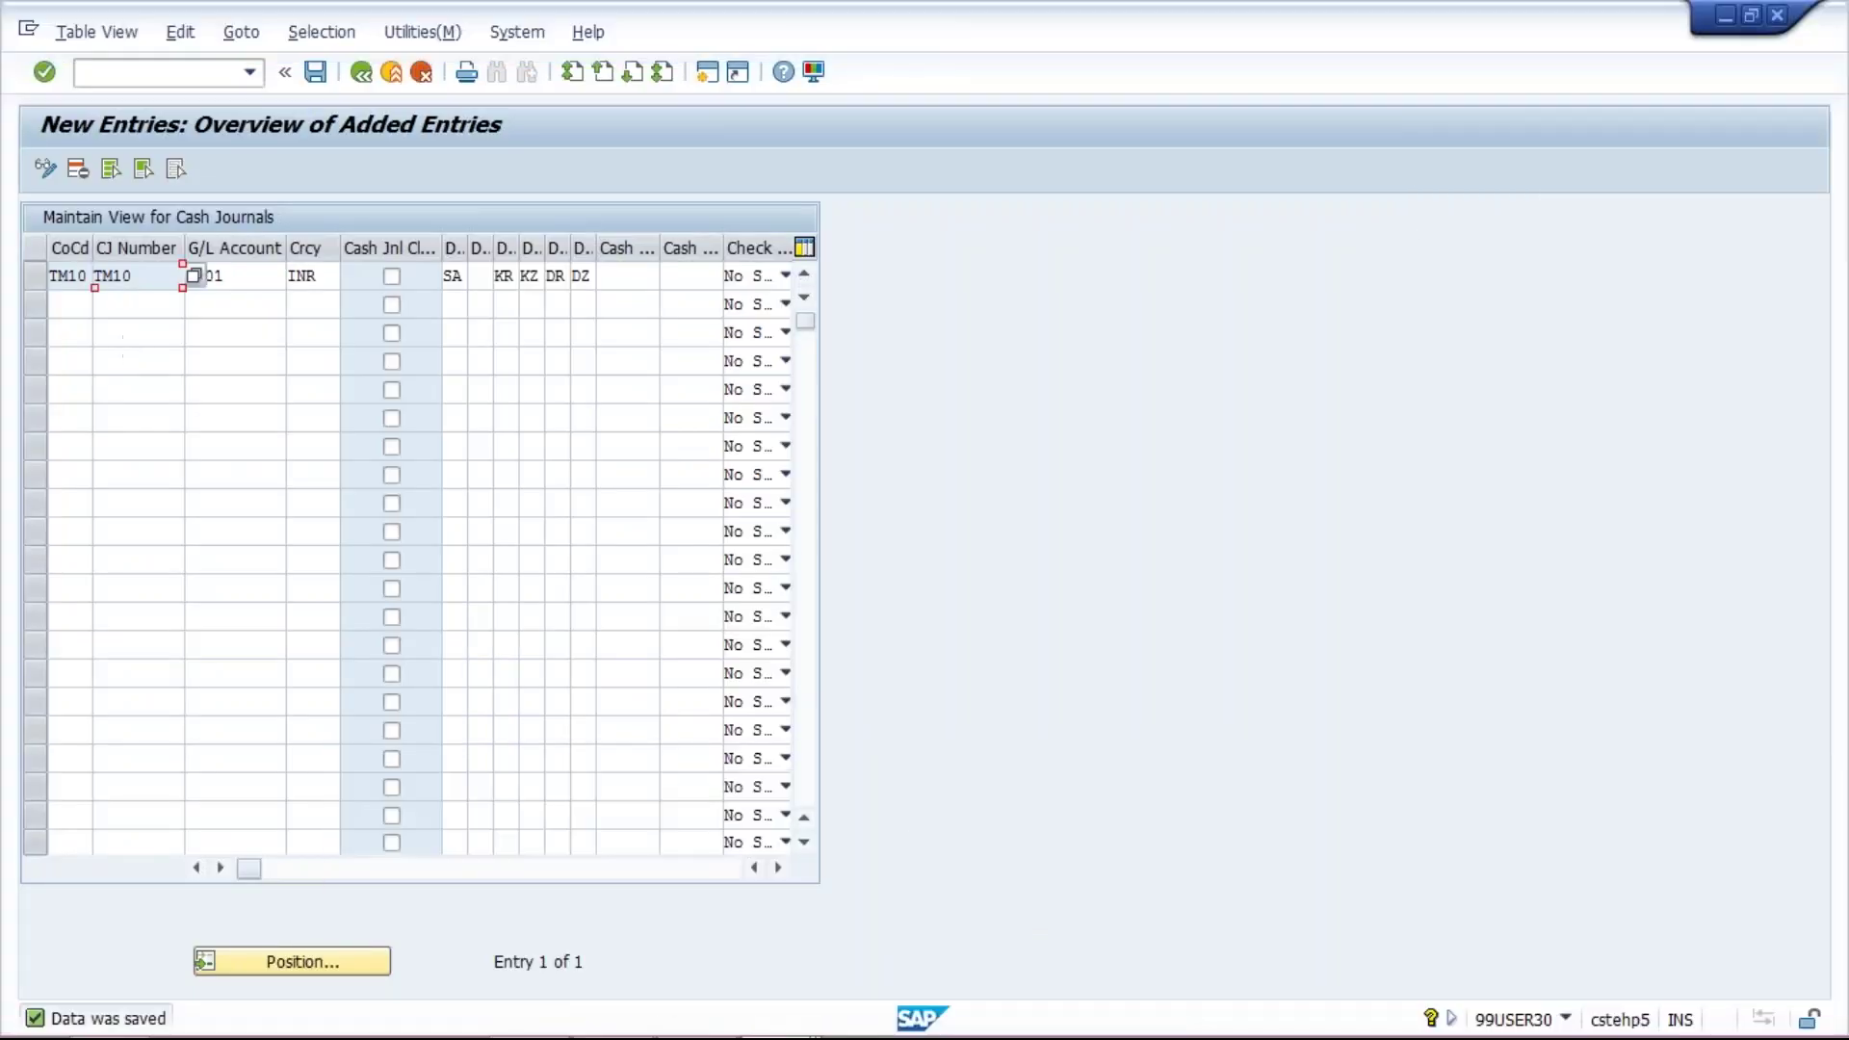
left_click(76, 301)
left_click(151, 311)
left_click(144, 278)
left_click(128, 304)
left_click(128, 335)
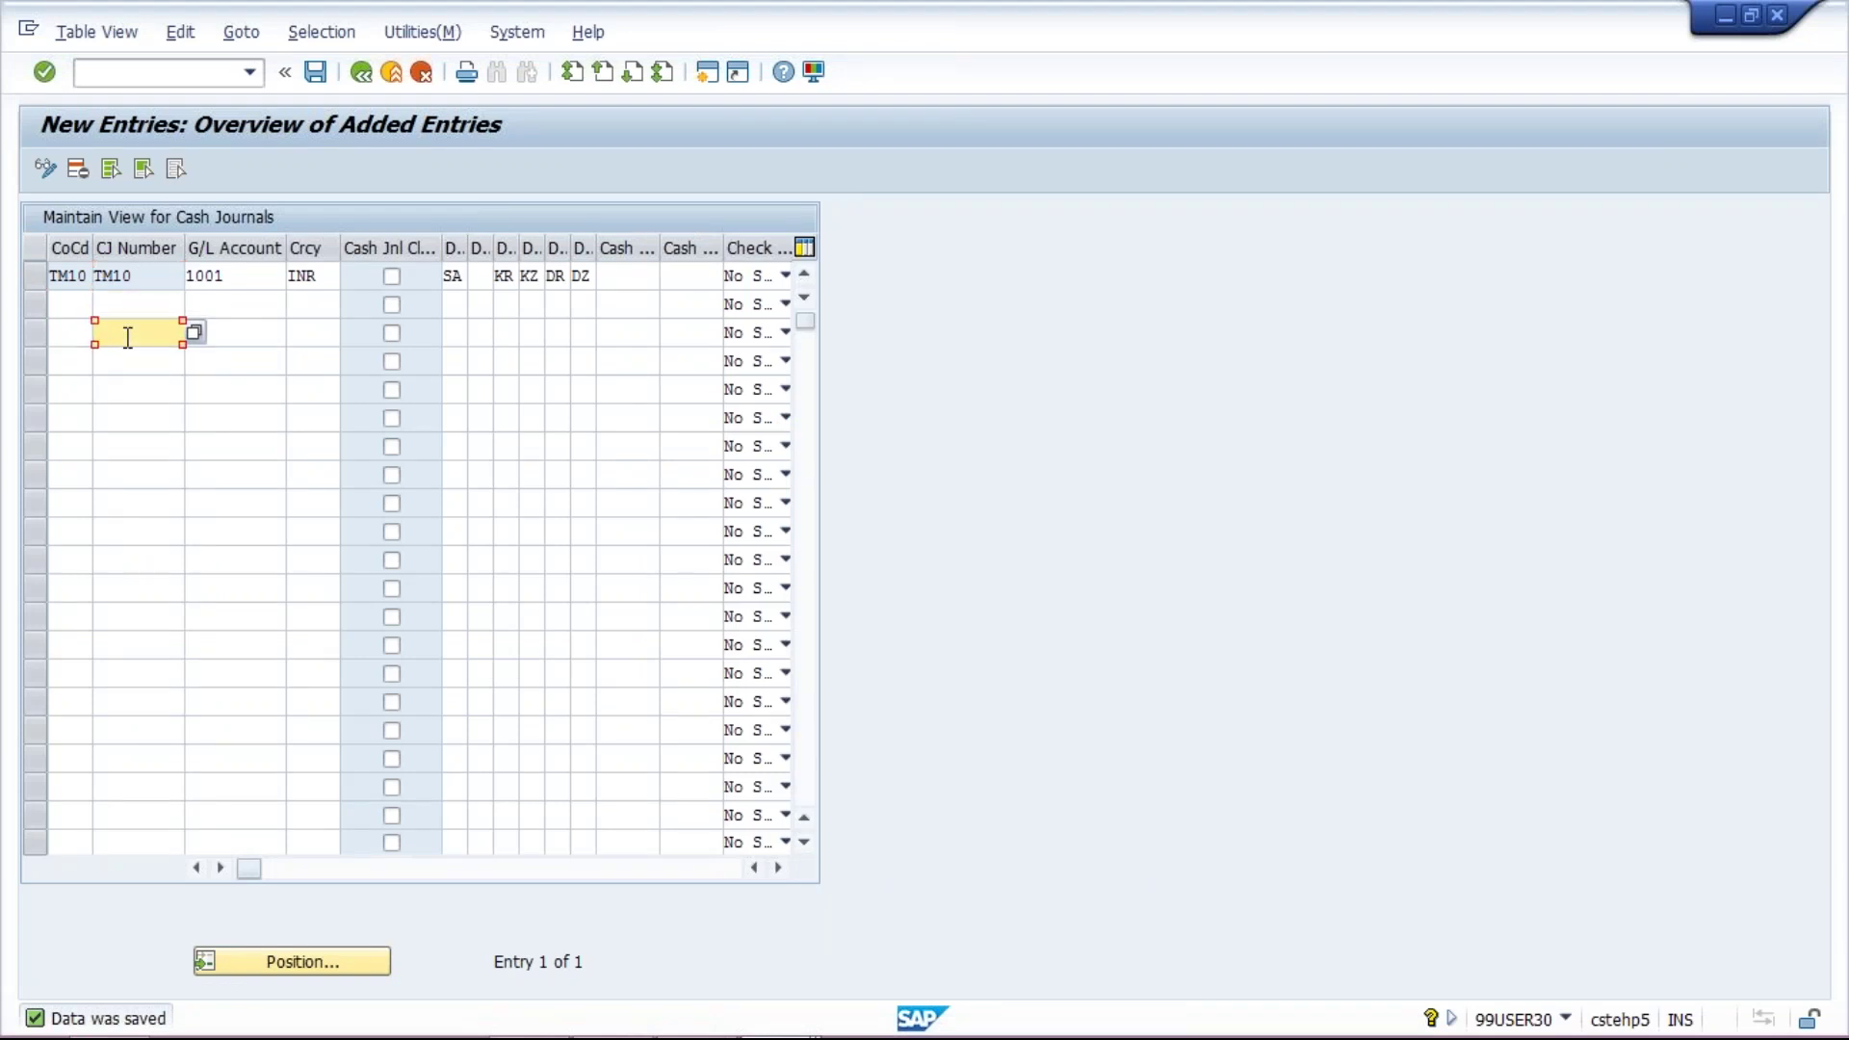
left_click(128, 367)
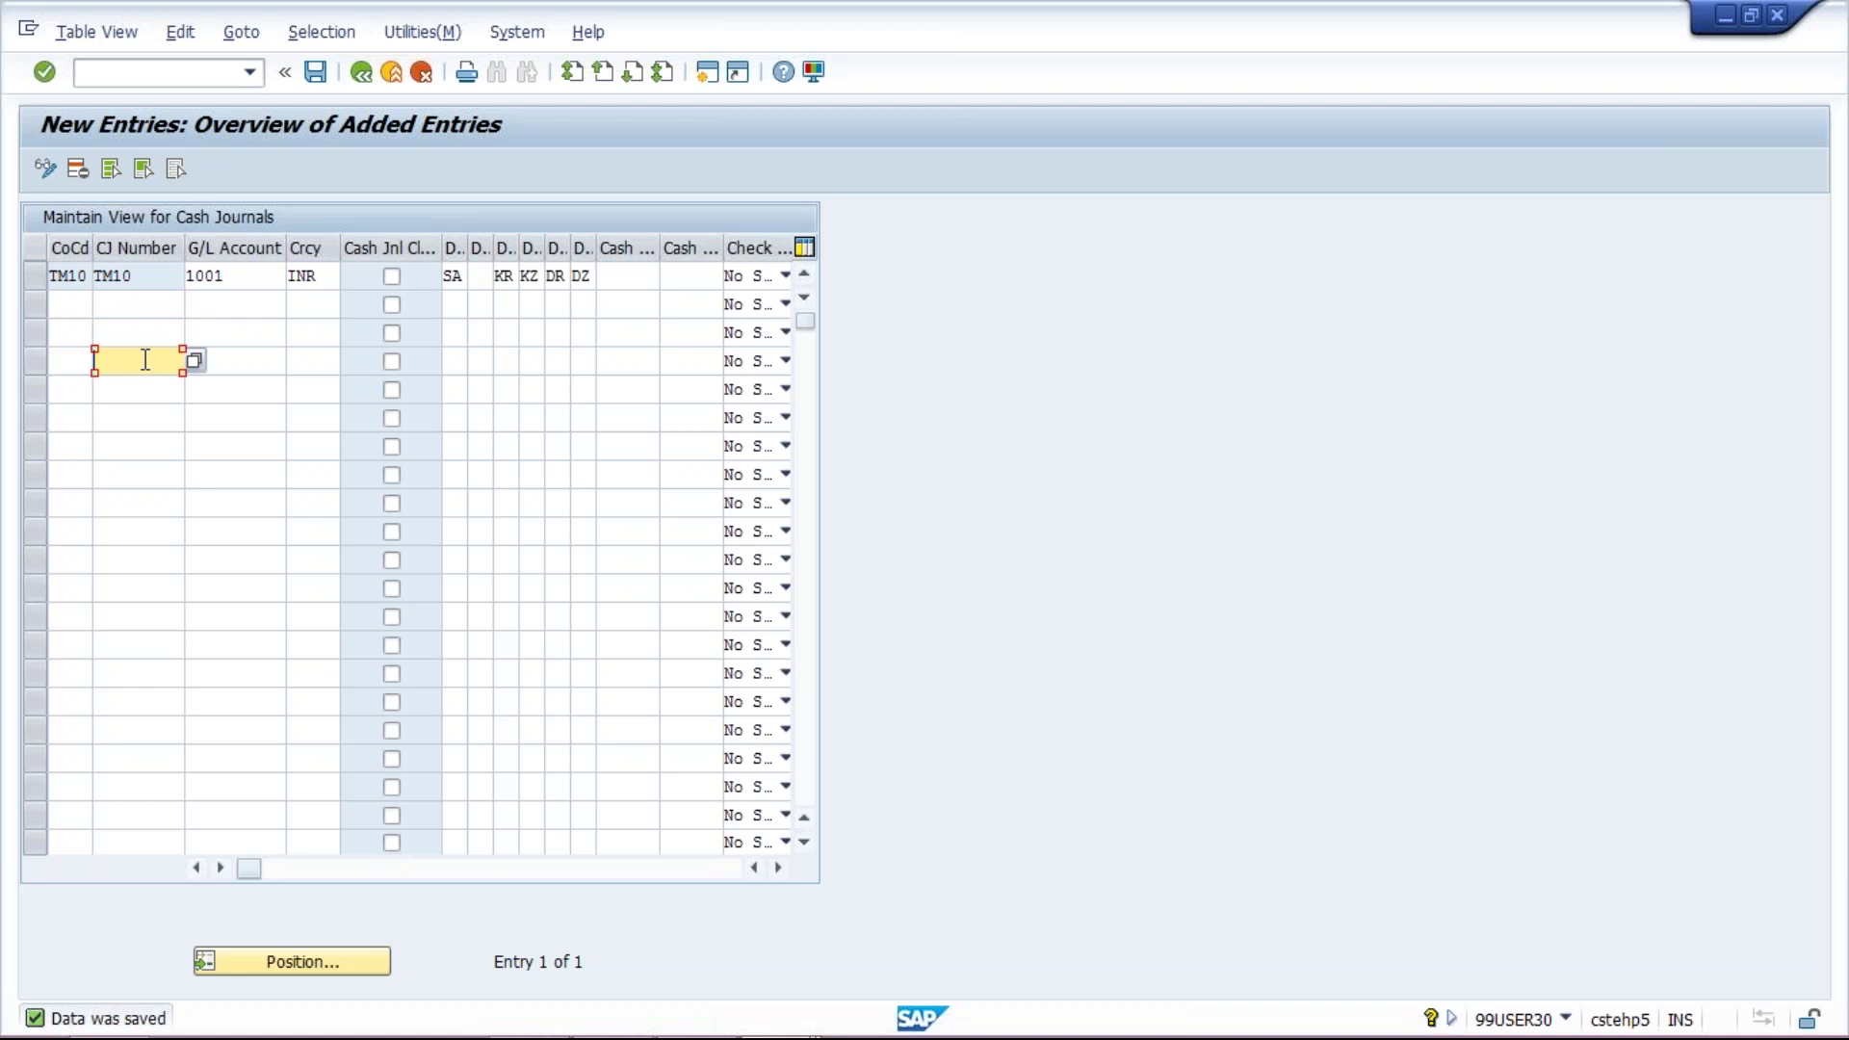
left_click(222, 307)
left_click(227, 331)
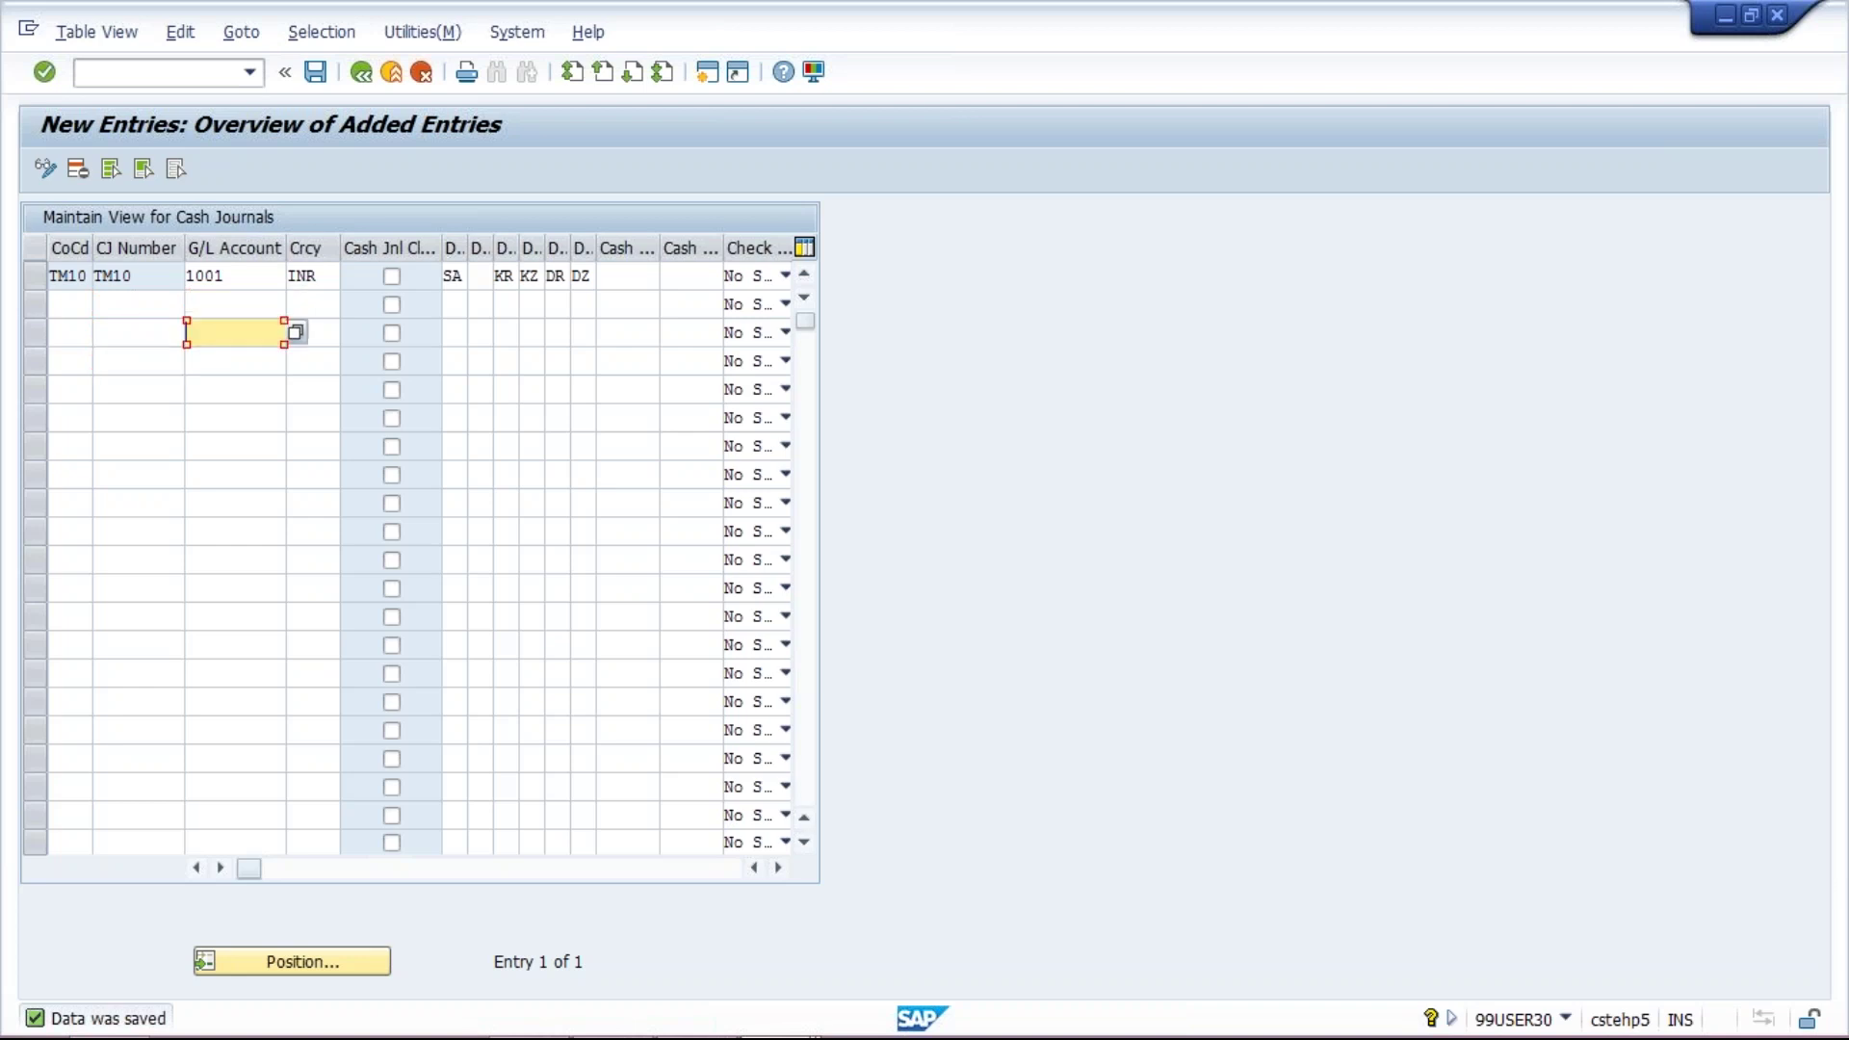
left_click(228, 387)
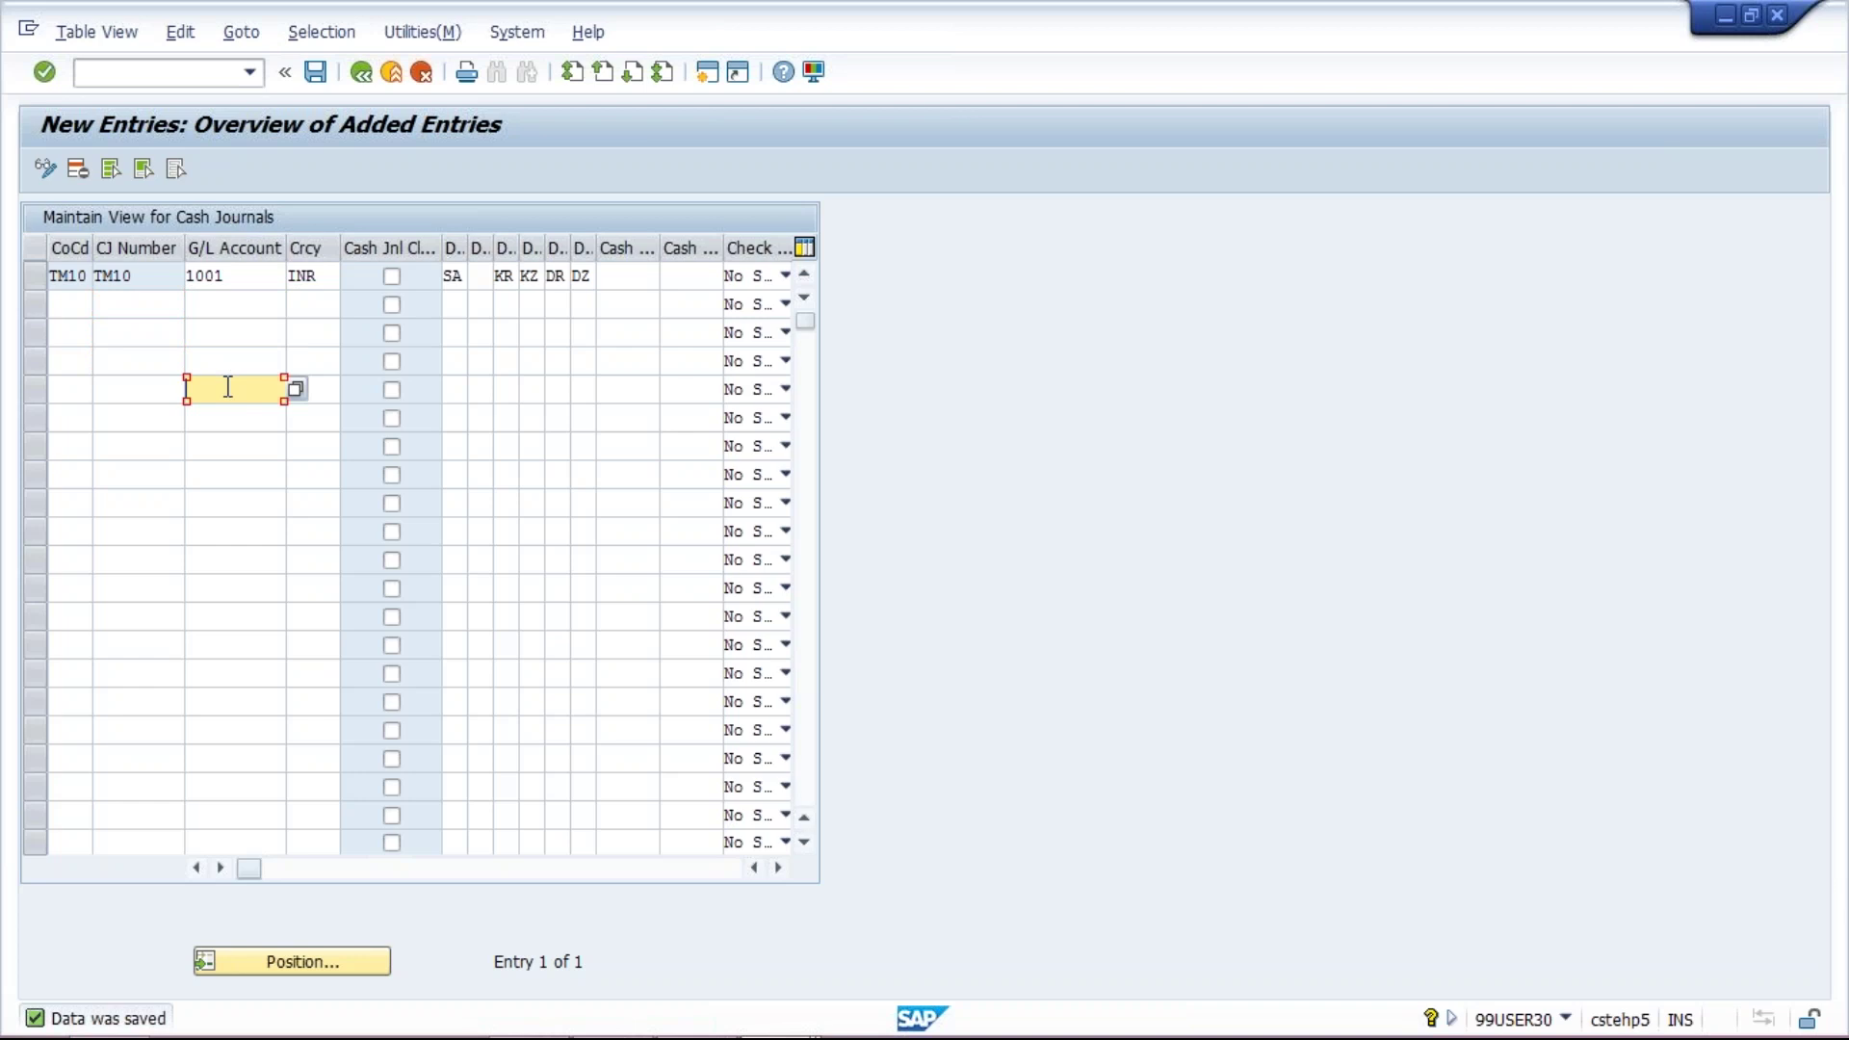
left_click(145, 279)
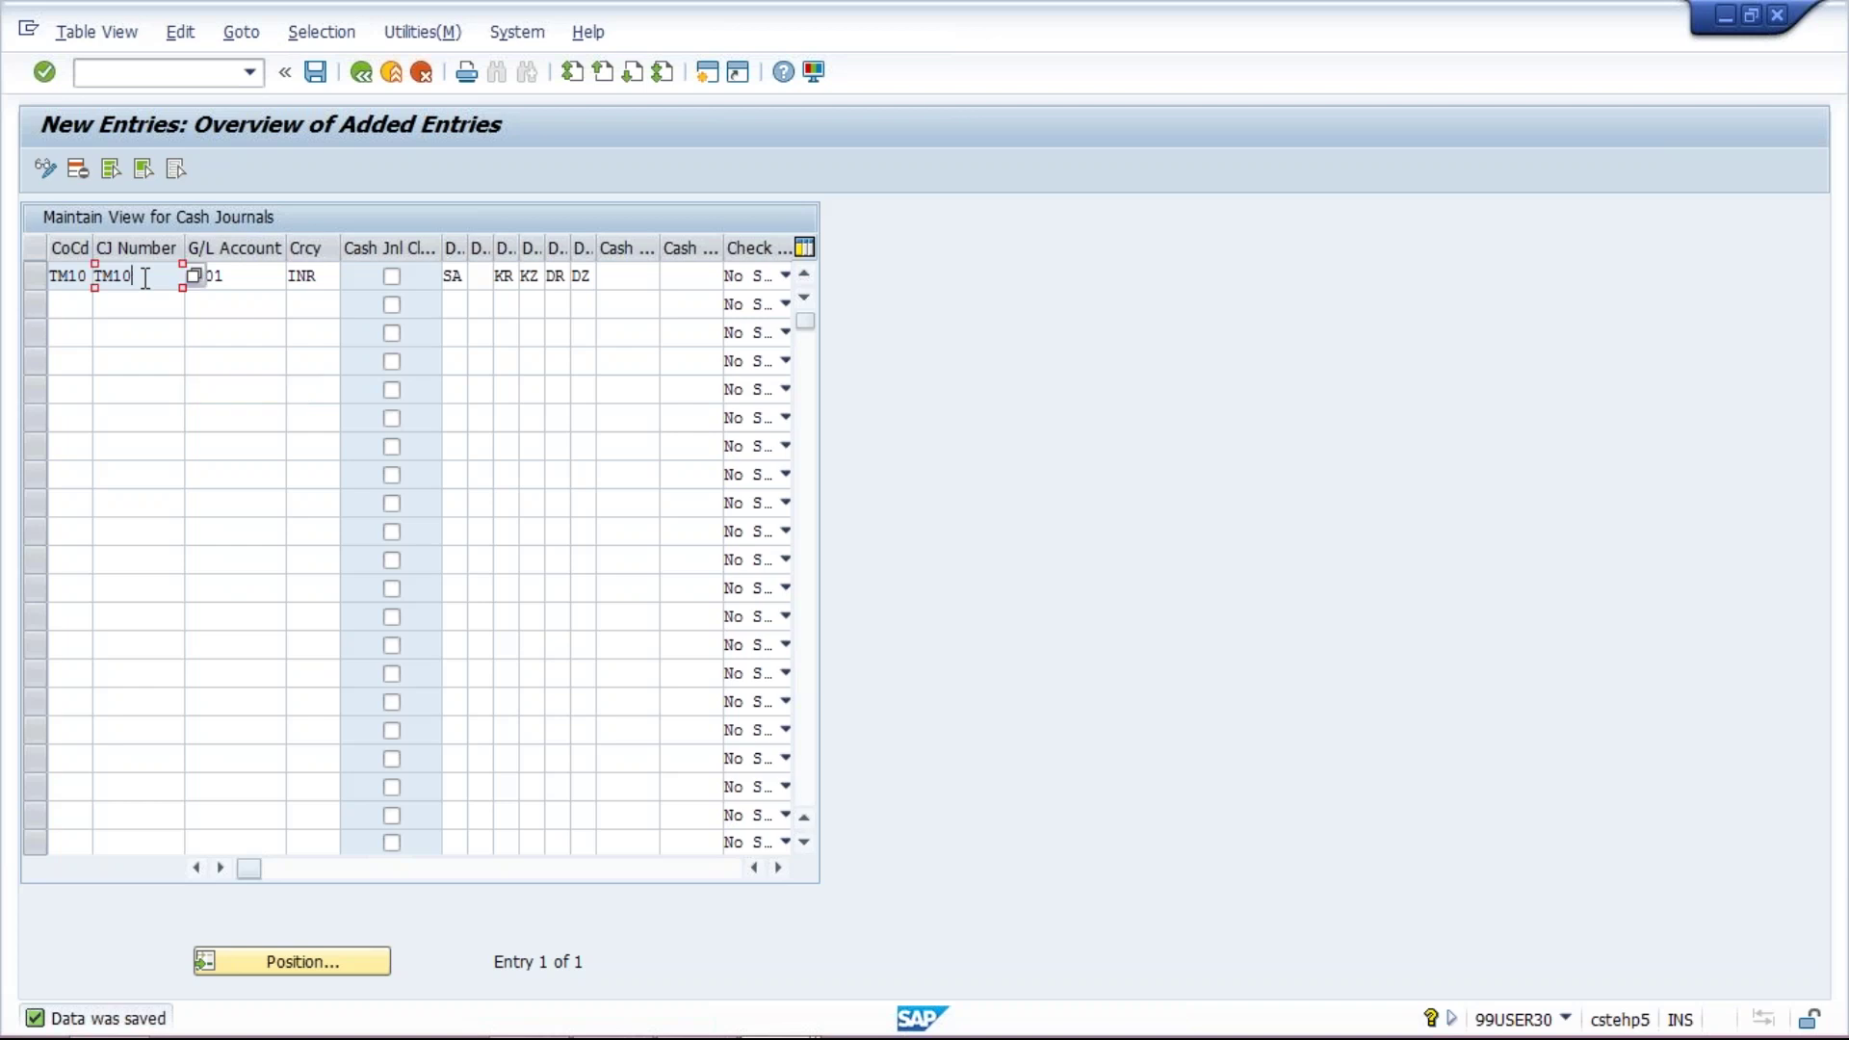
Check the Cash Journal slide in PowerPoint for the number range transaction code and return to SAP's cash journal entries
left_click(267, 275)
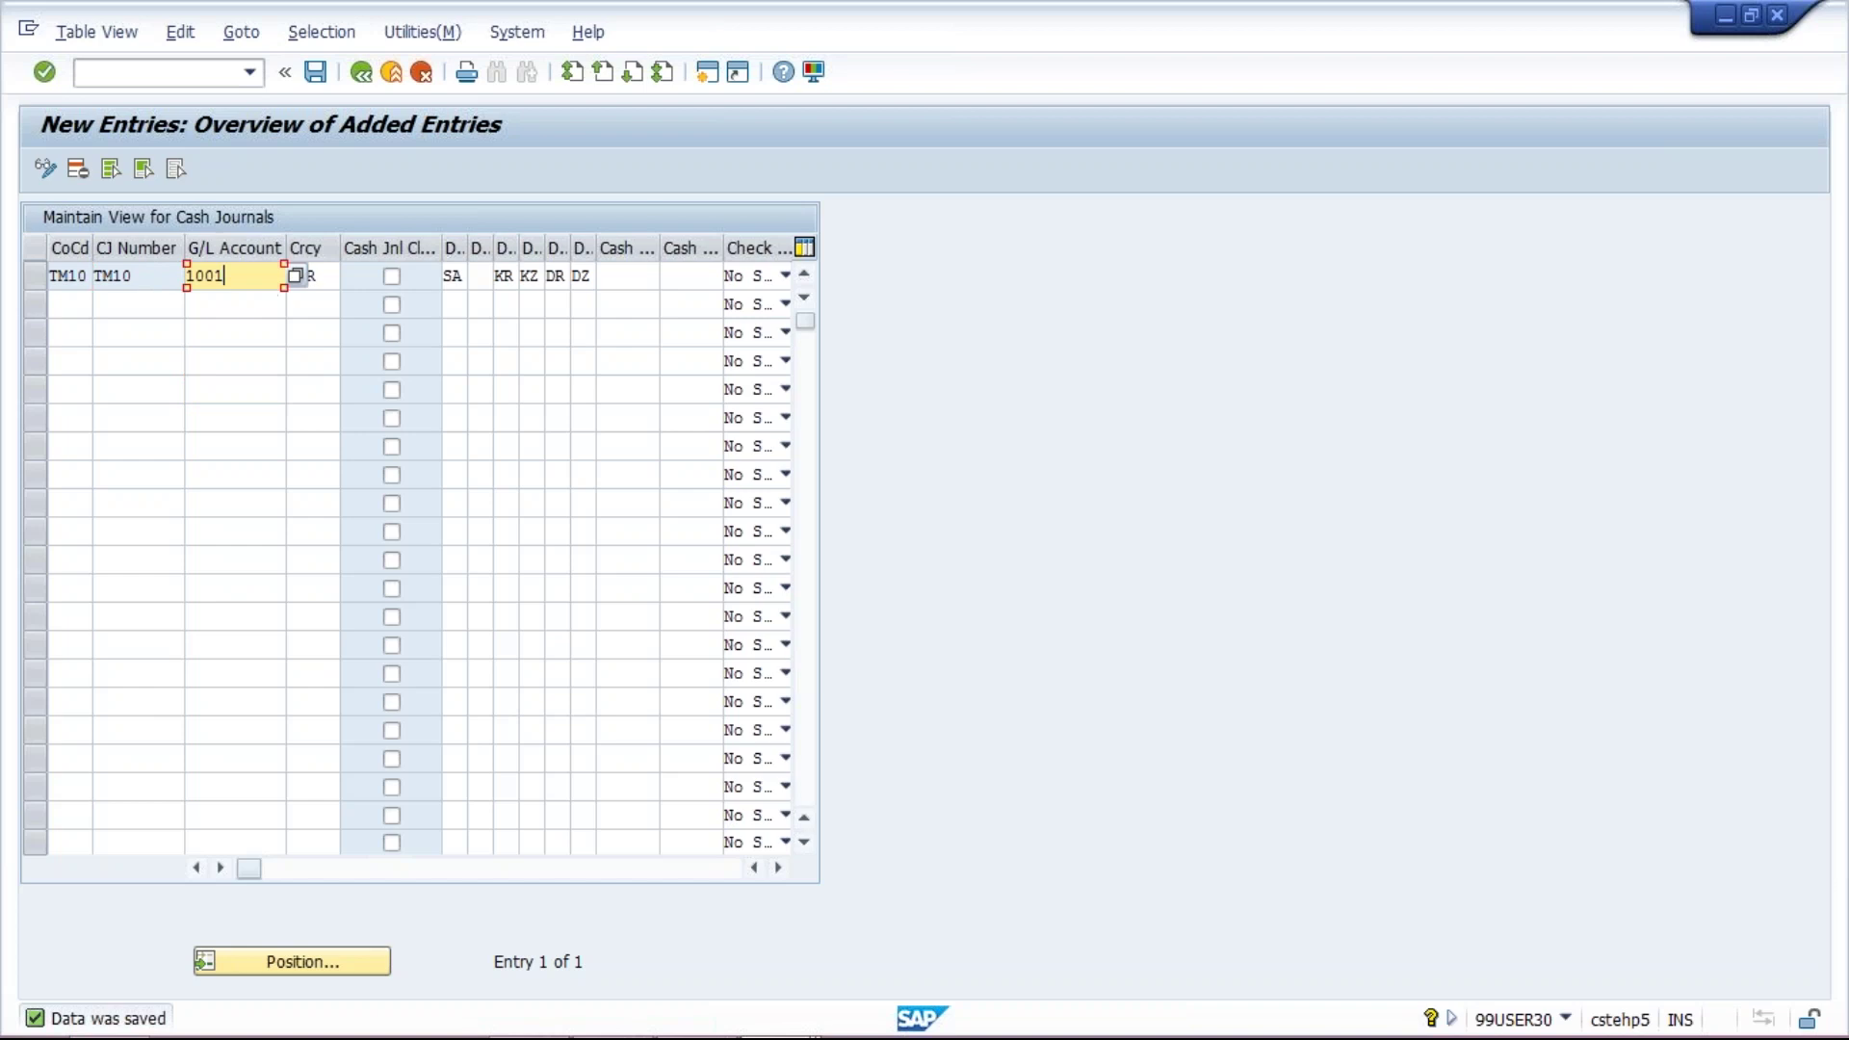
mouse_move(640, 1028)
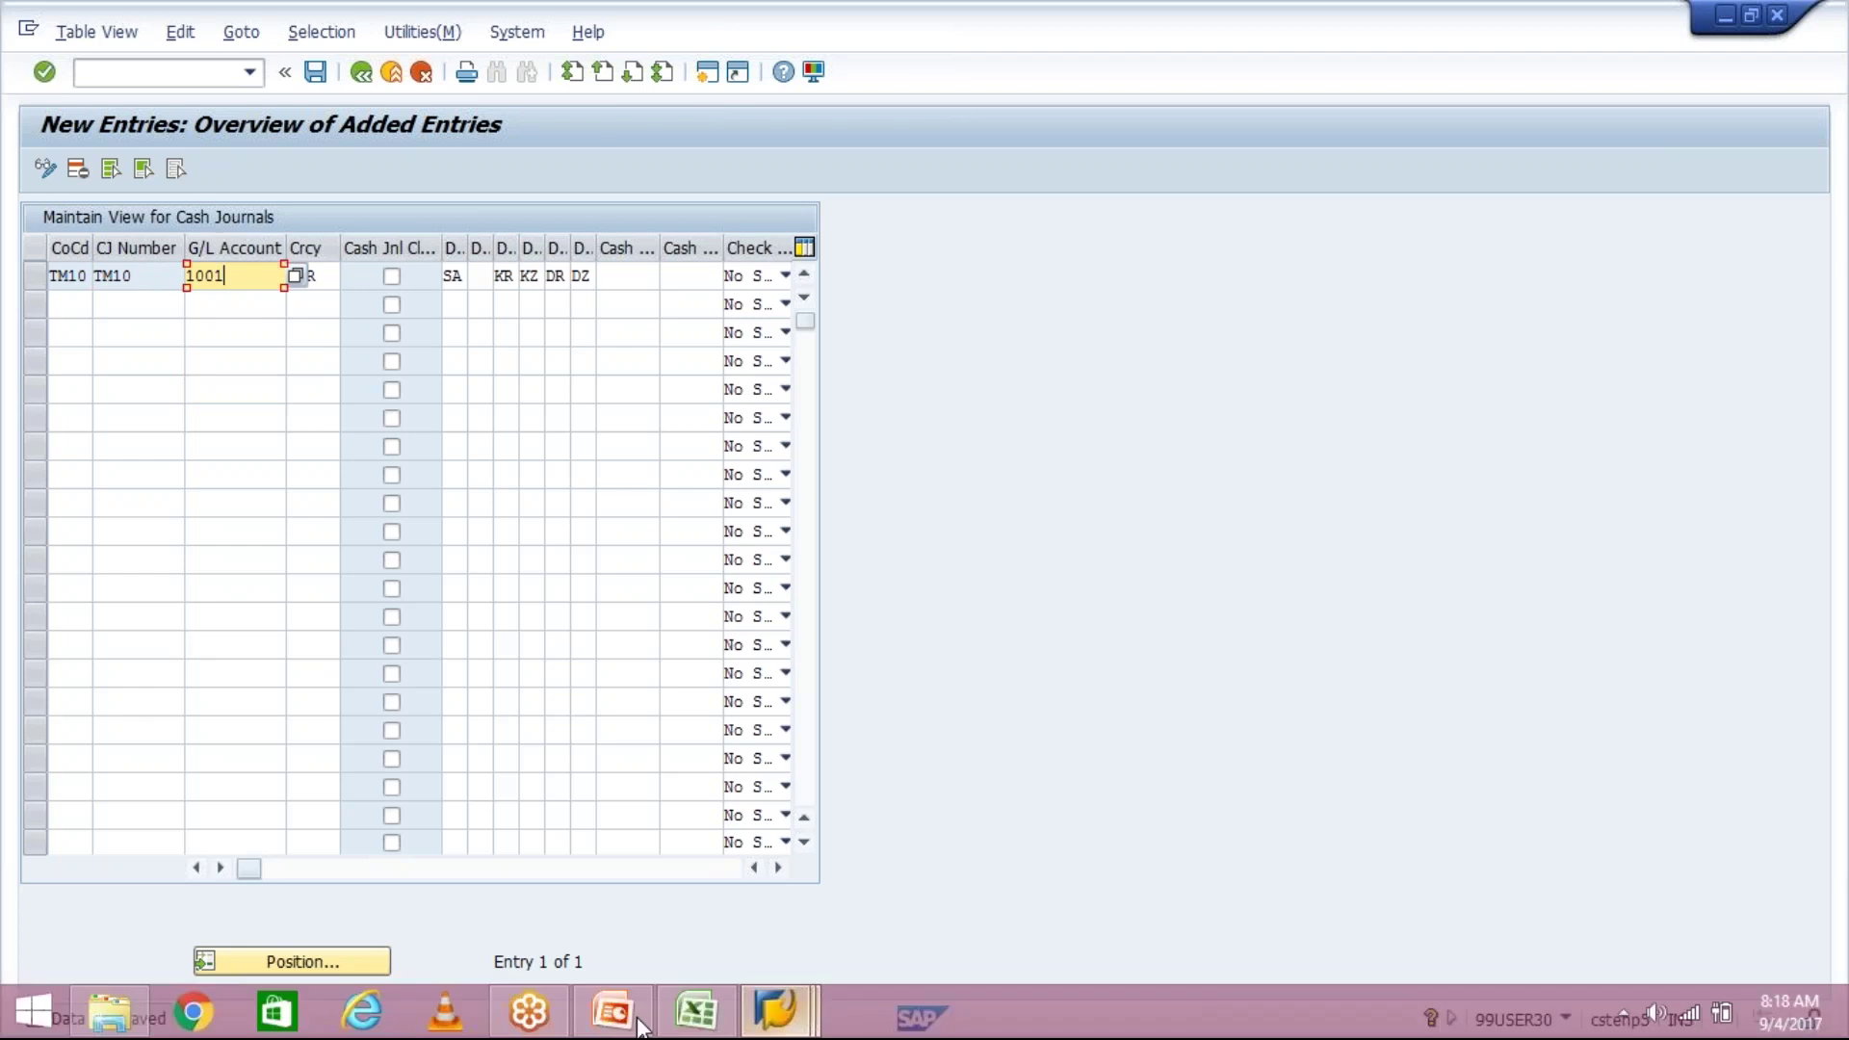
left_click(640, 1027)
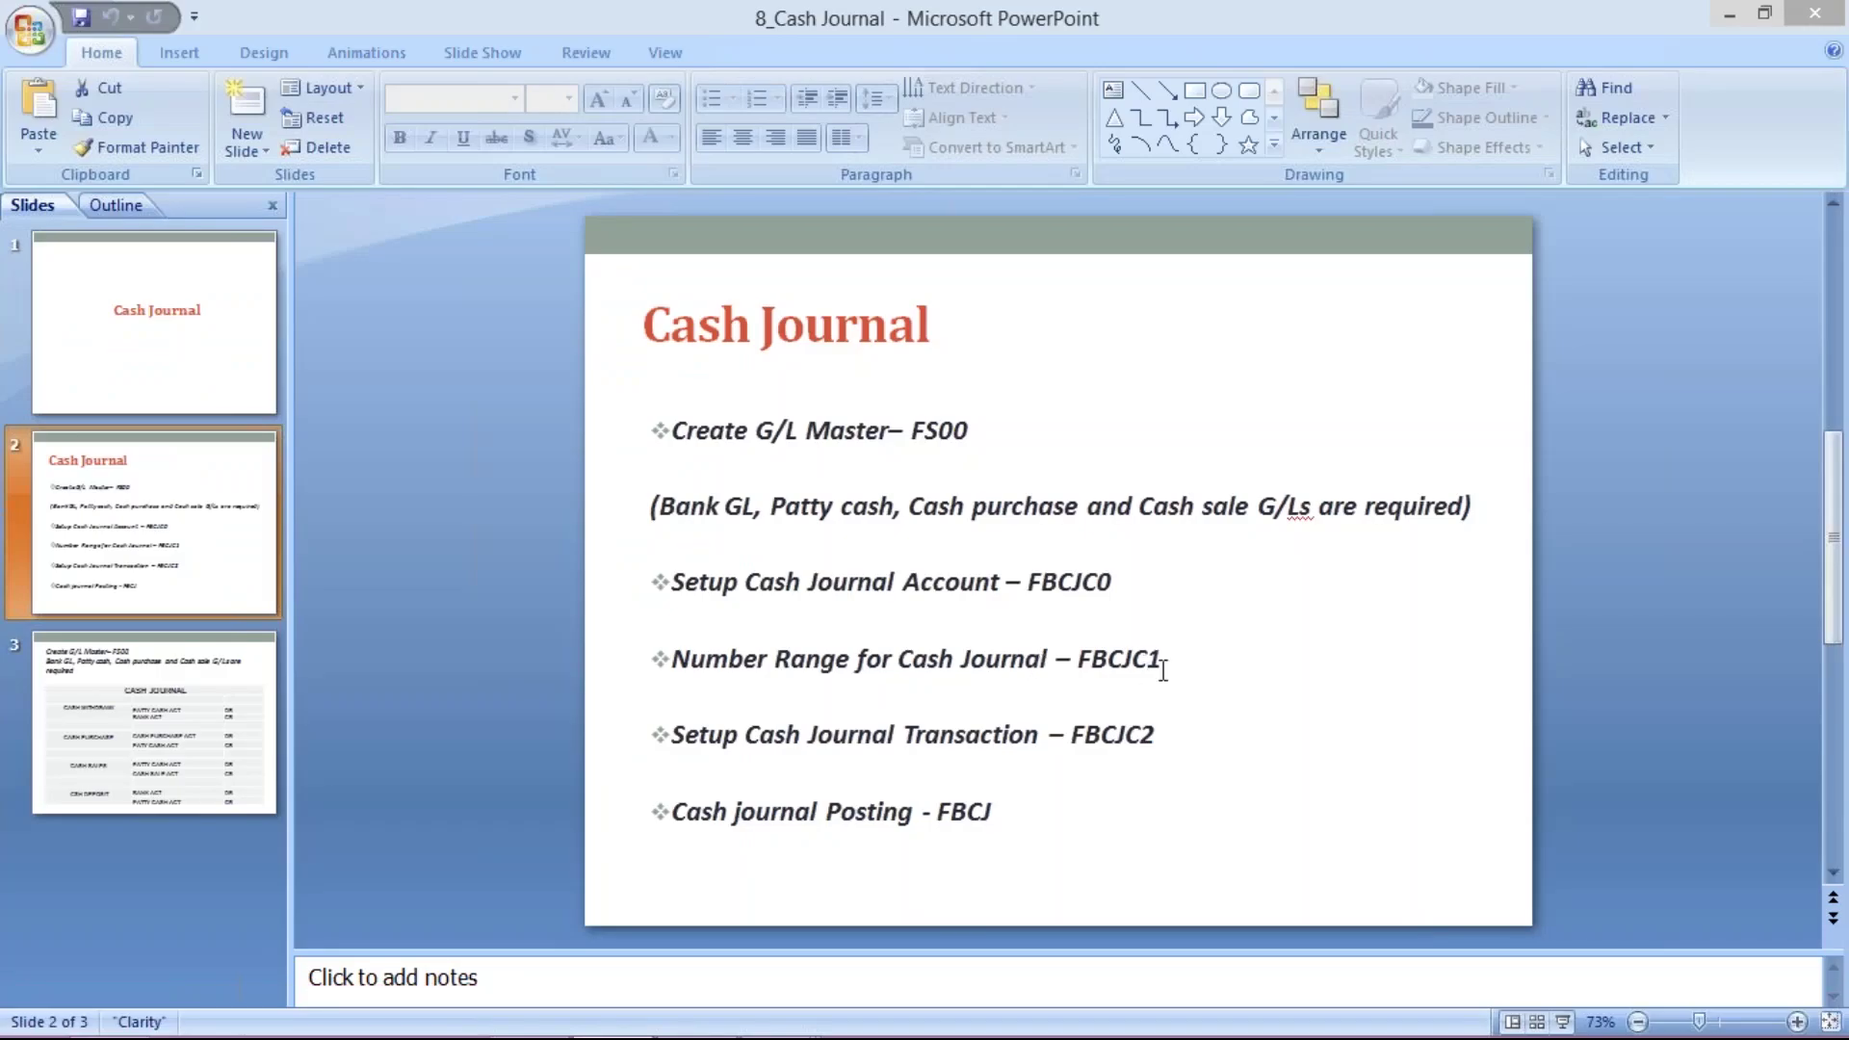
mouse_move(778, 1028)
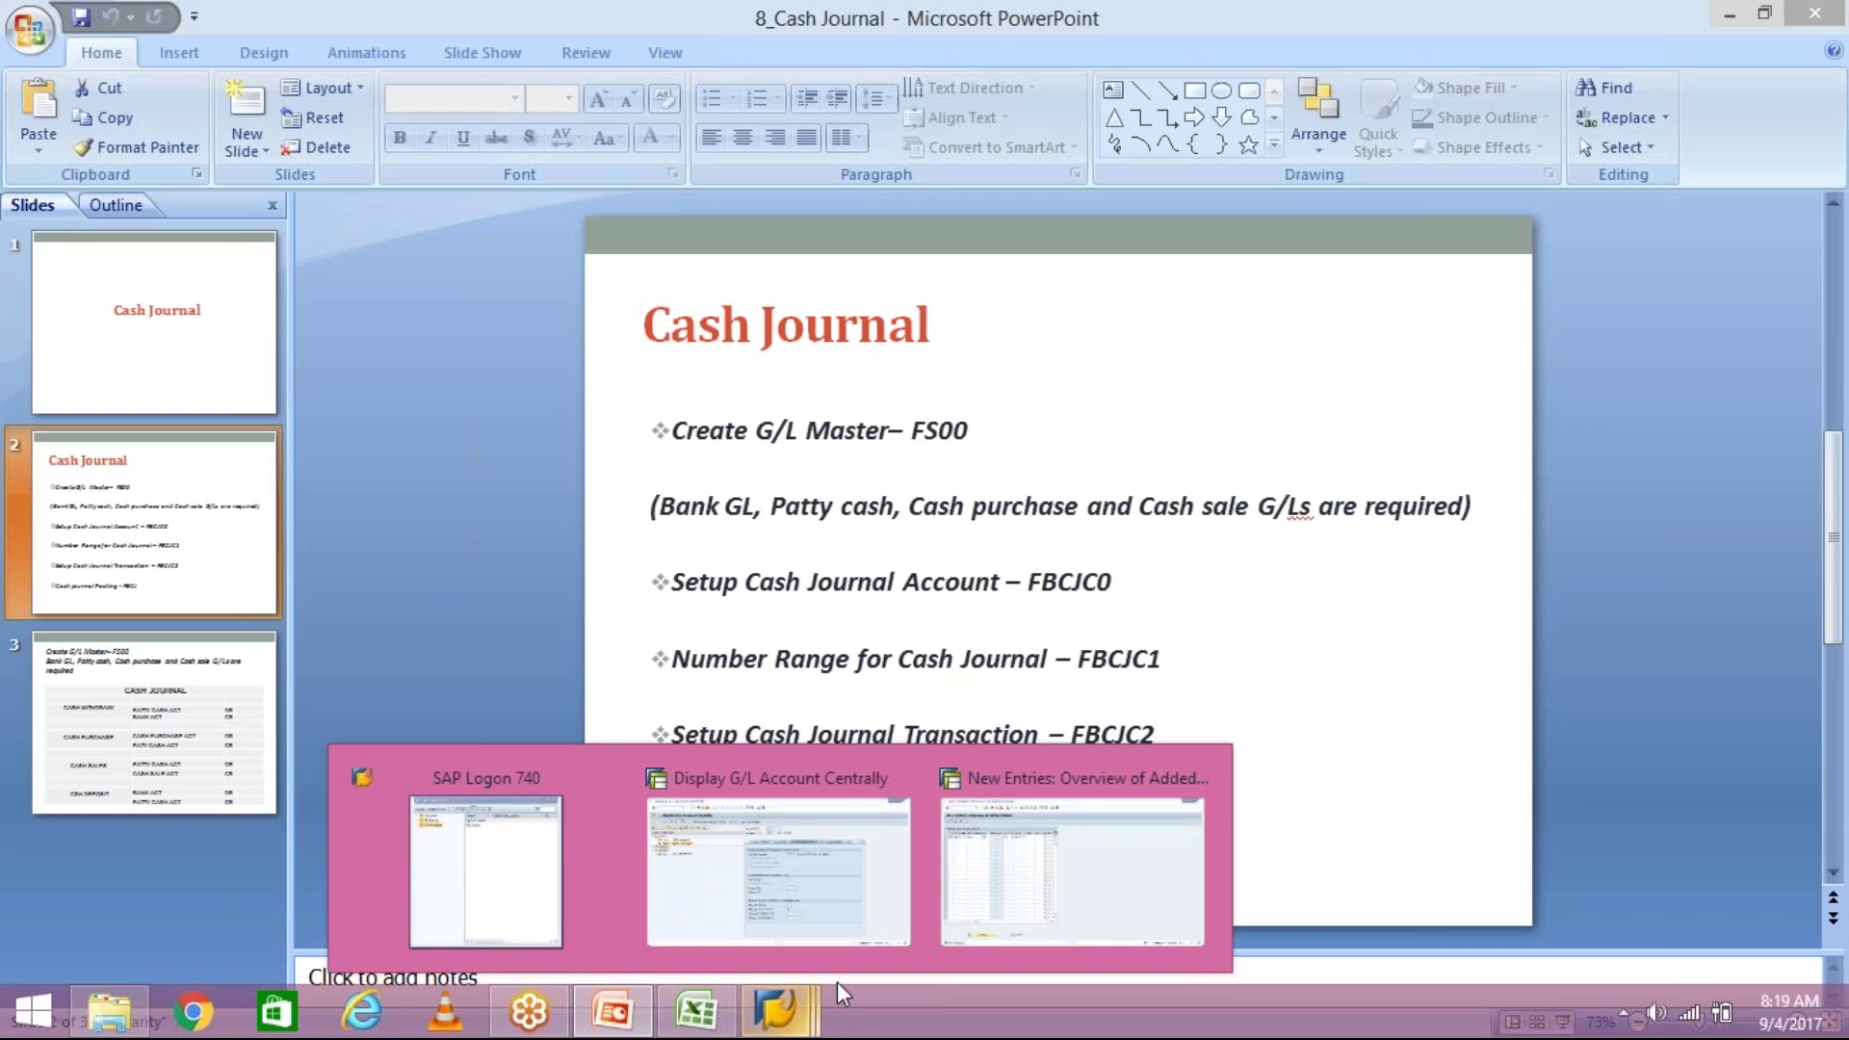
mouse_move(876, 939)
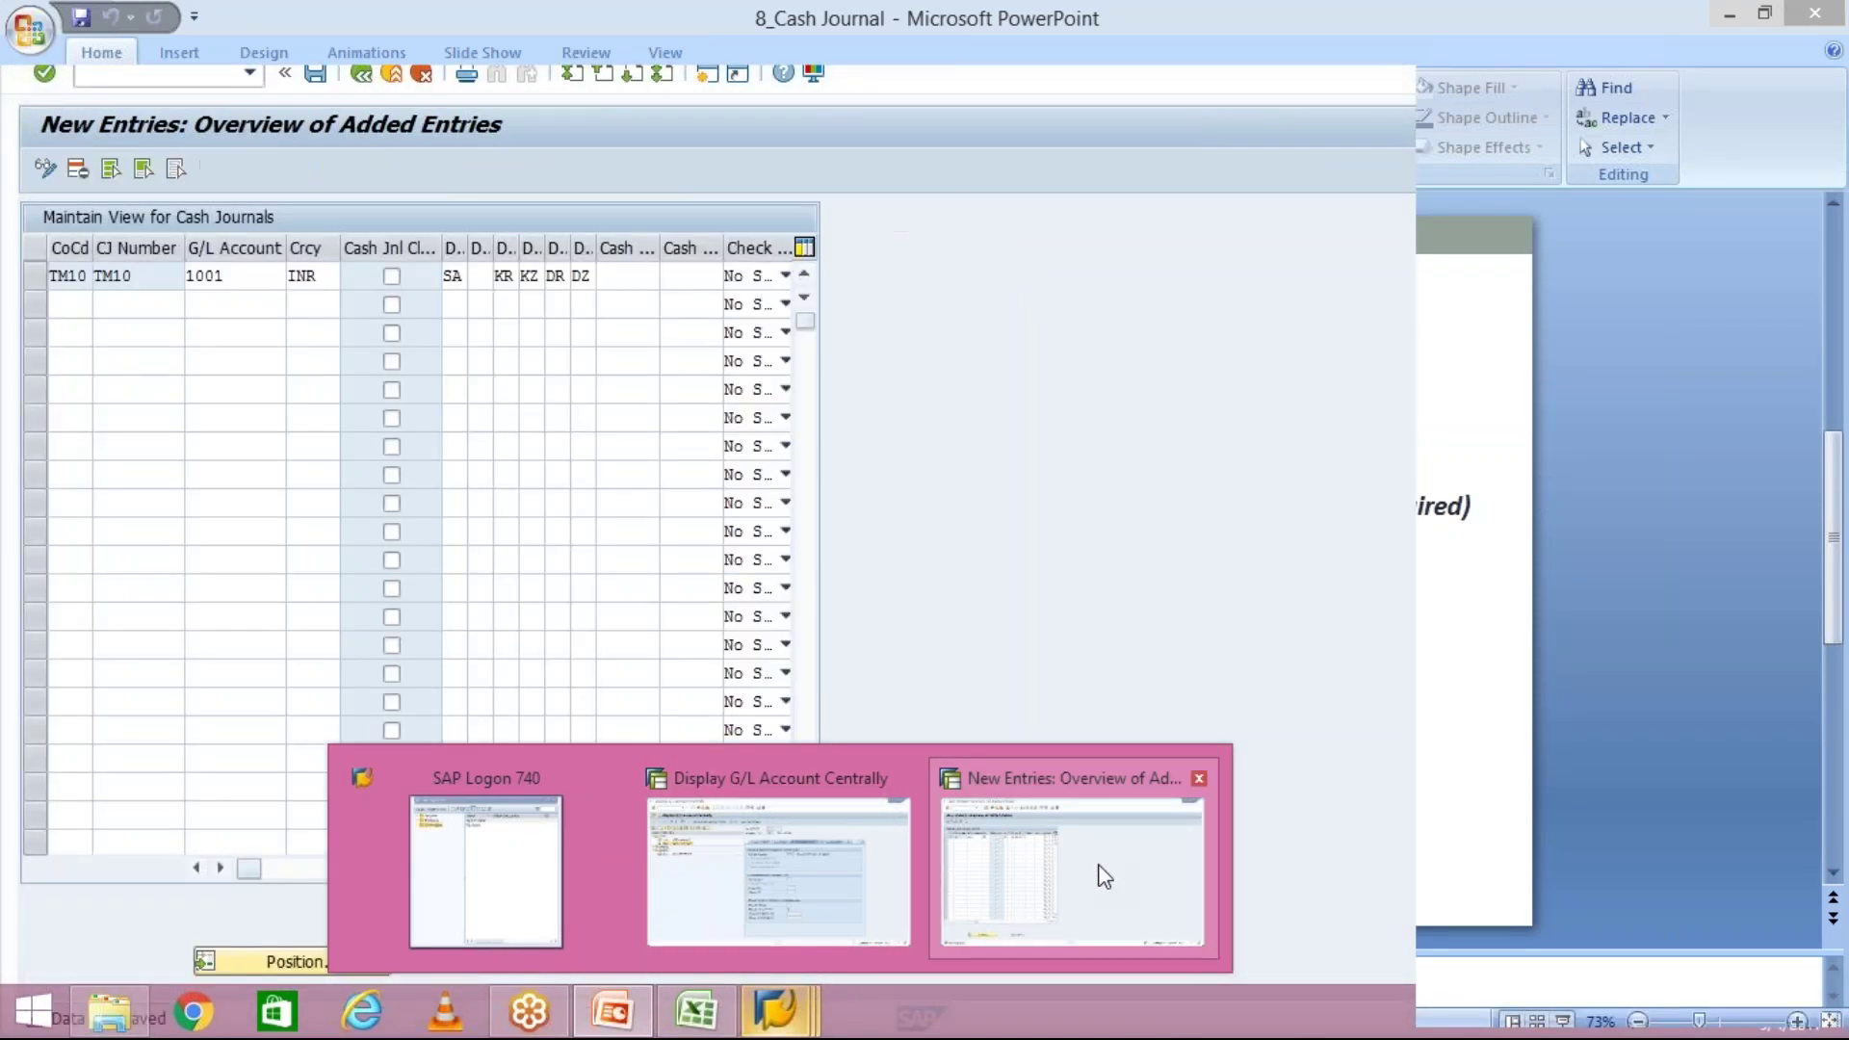
left_click(1104, 876)
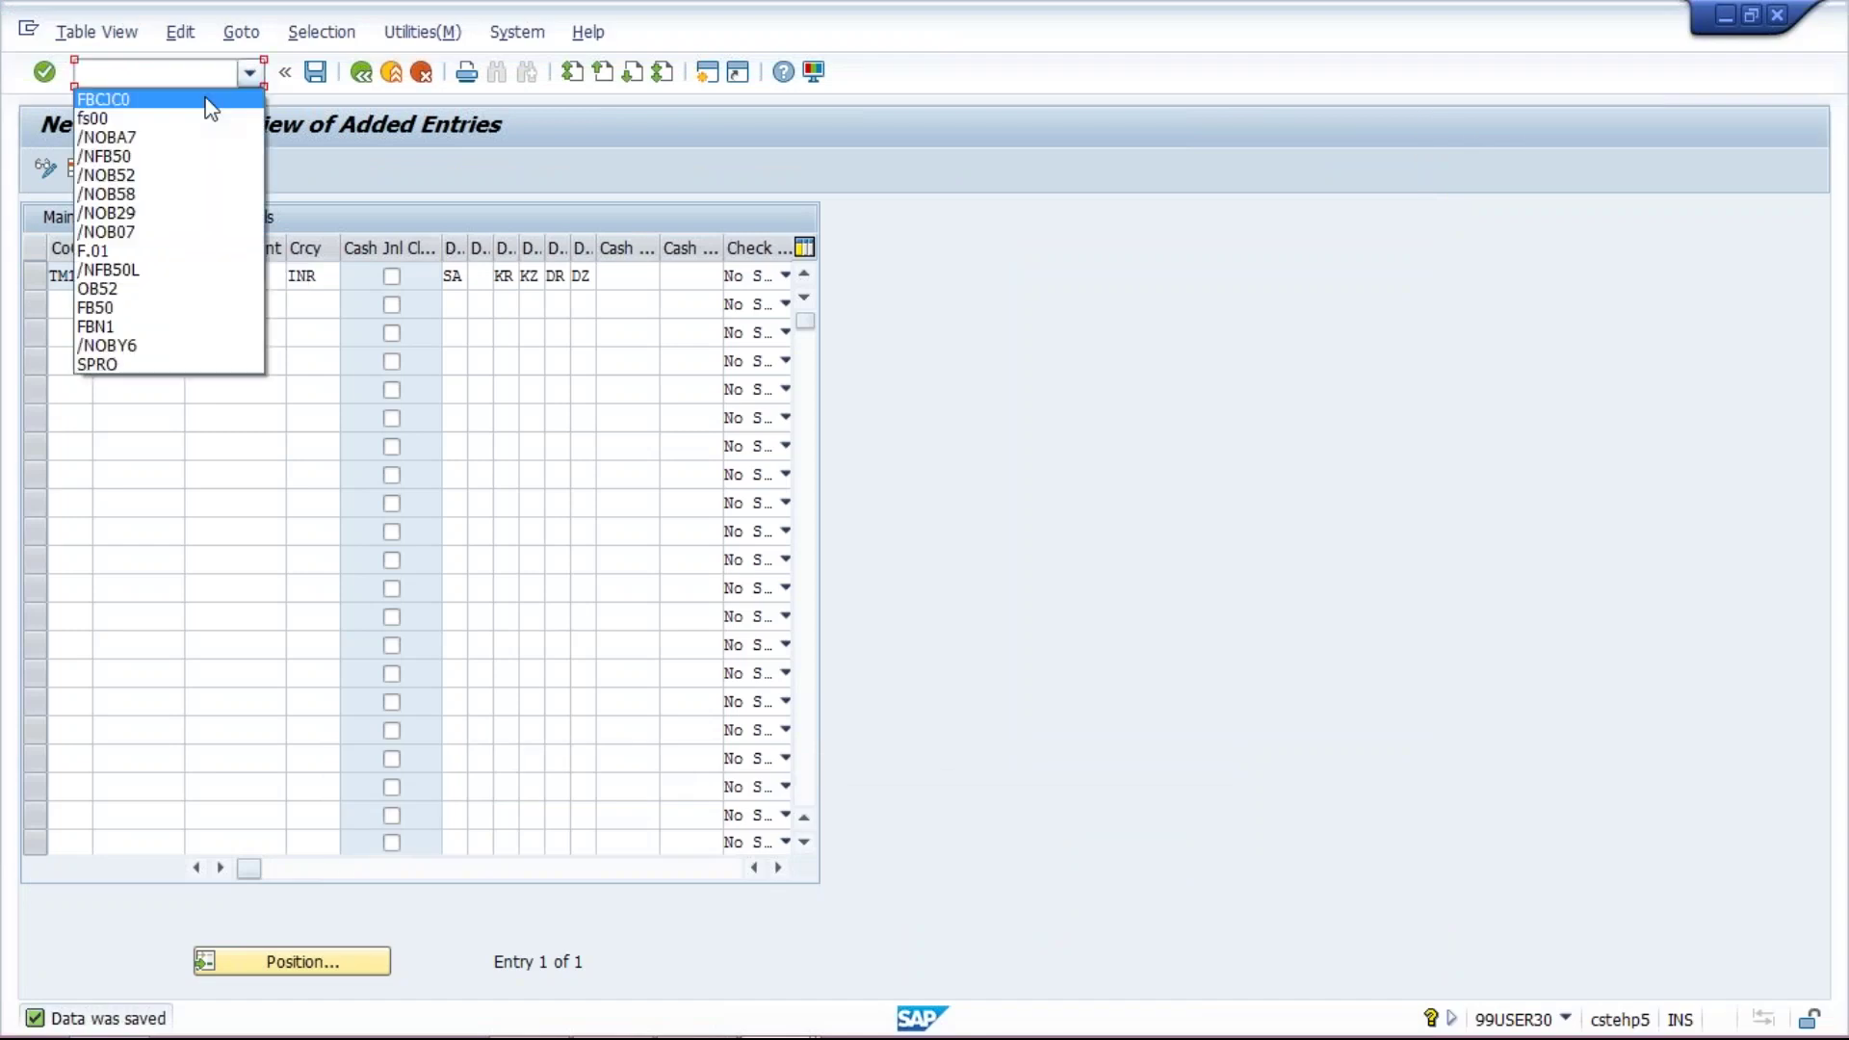
Open the cash journal document number range transaction with the code /NFBCJC1
left_click(209, 103)
key("Left")
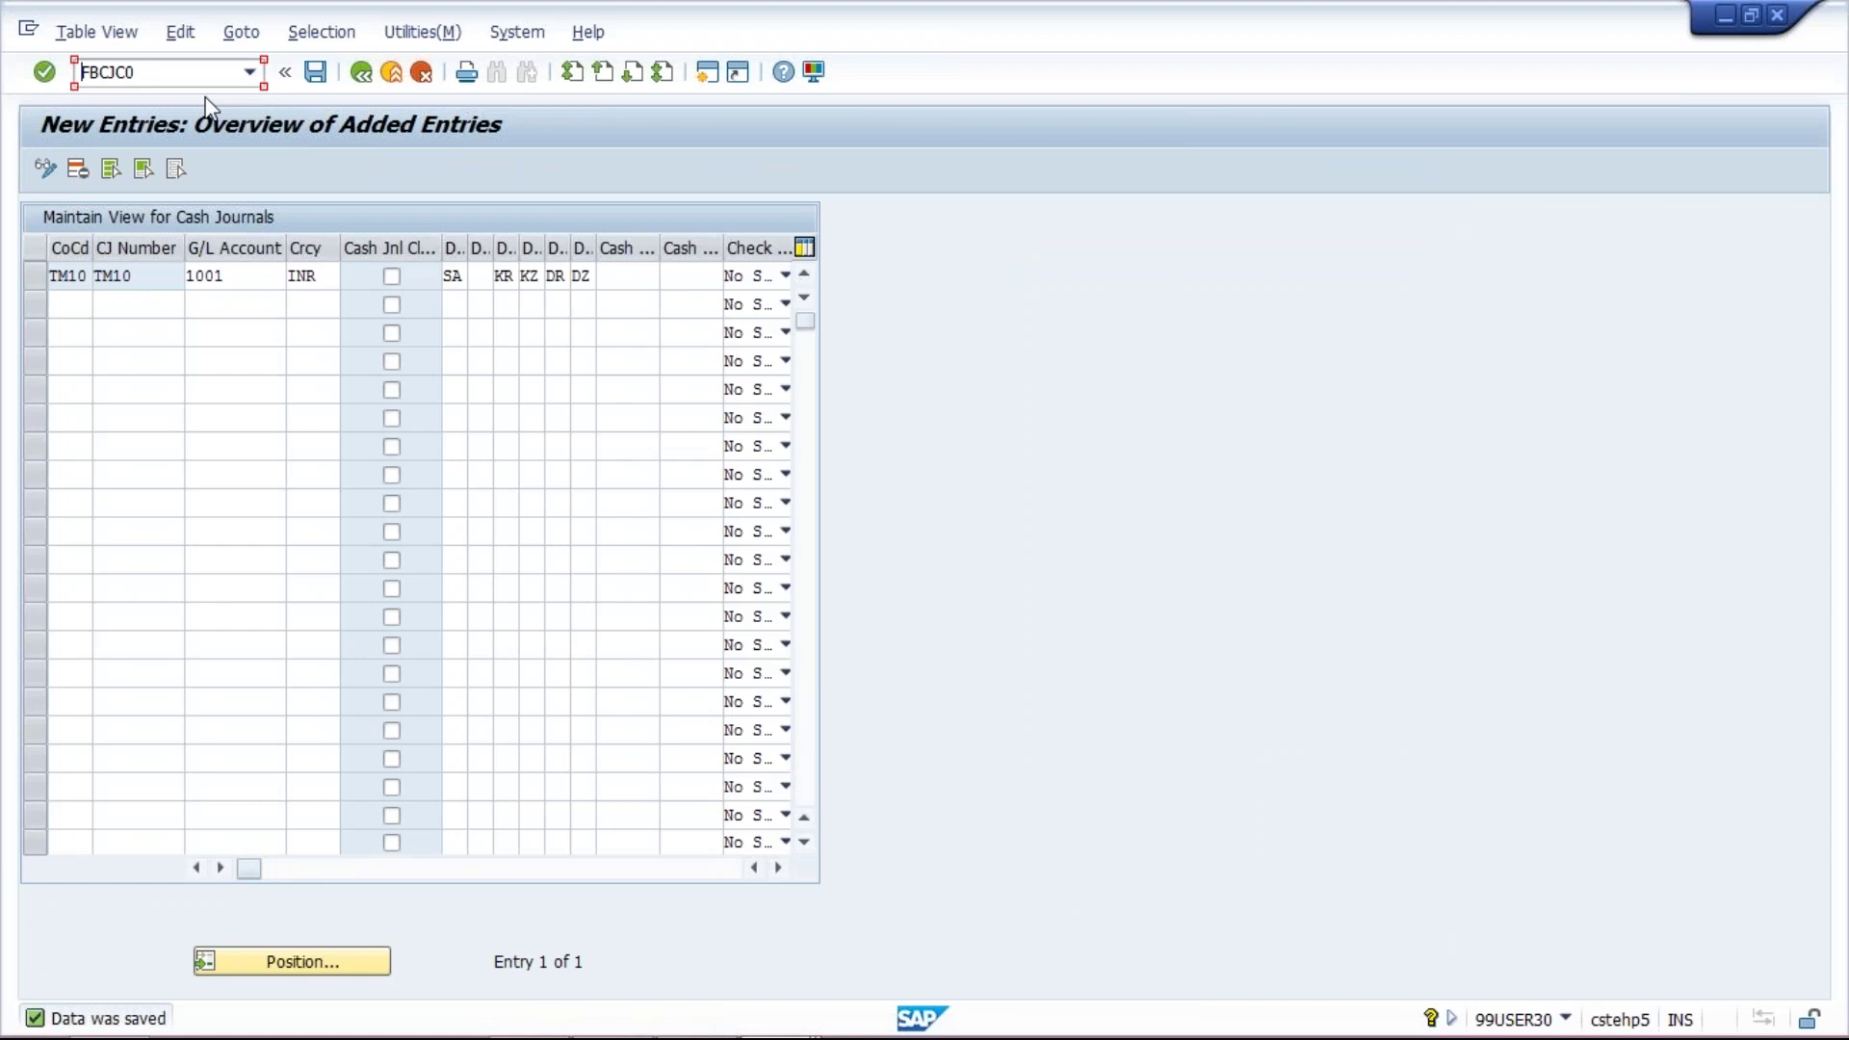
type("/N")
key("BackSpace")
type("1")
key("Return")
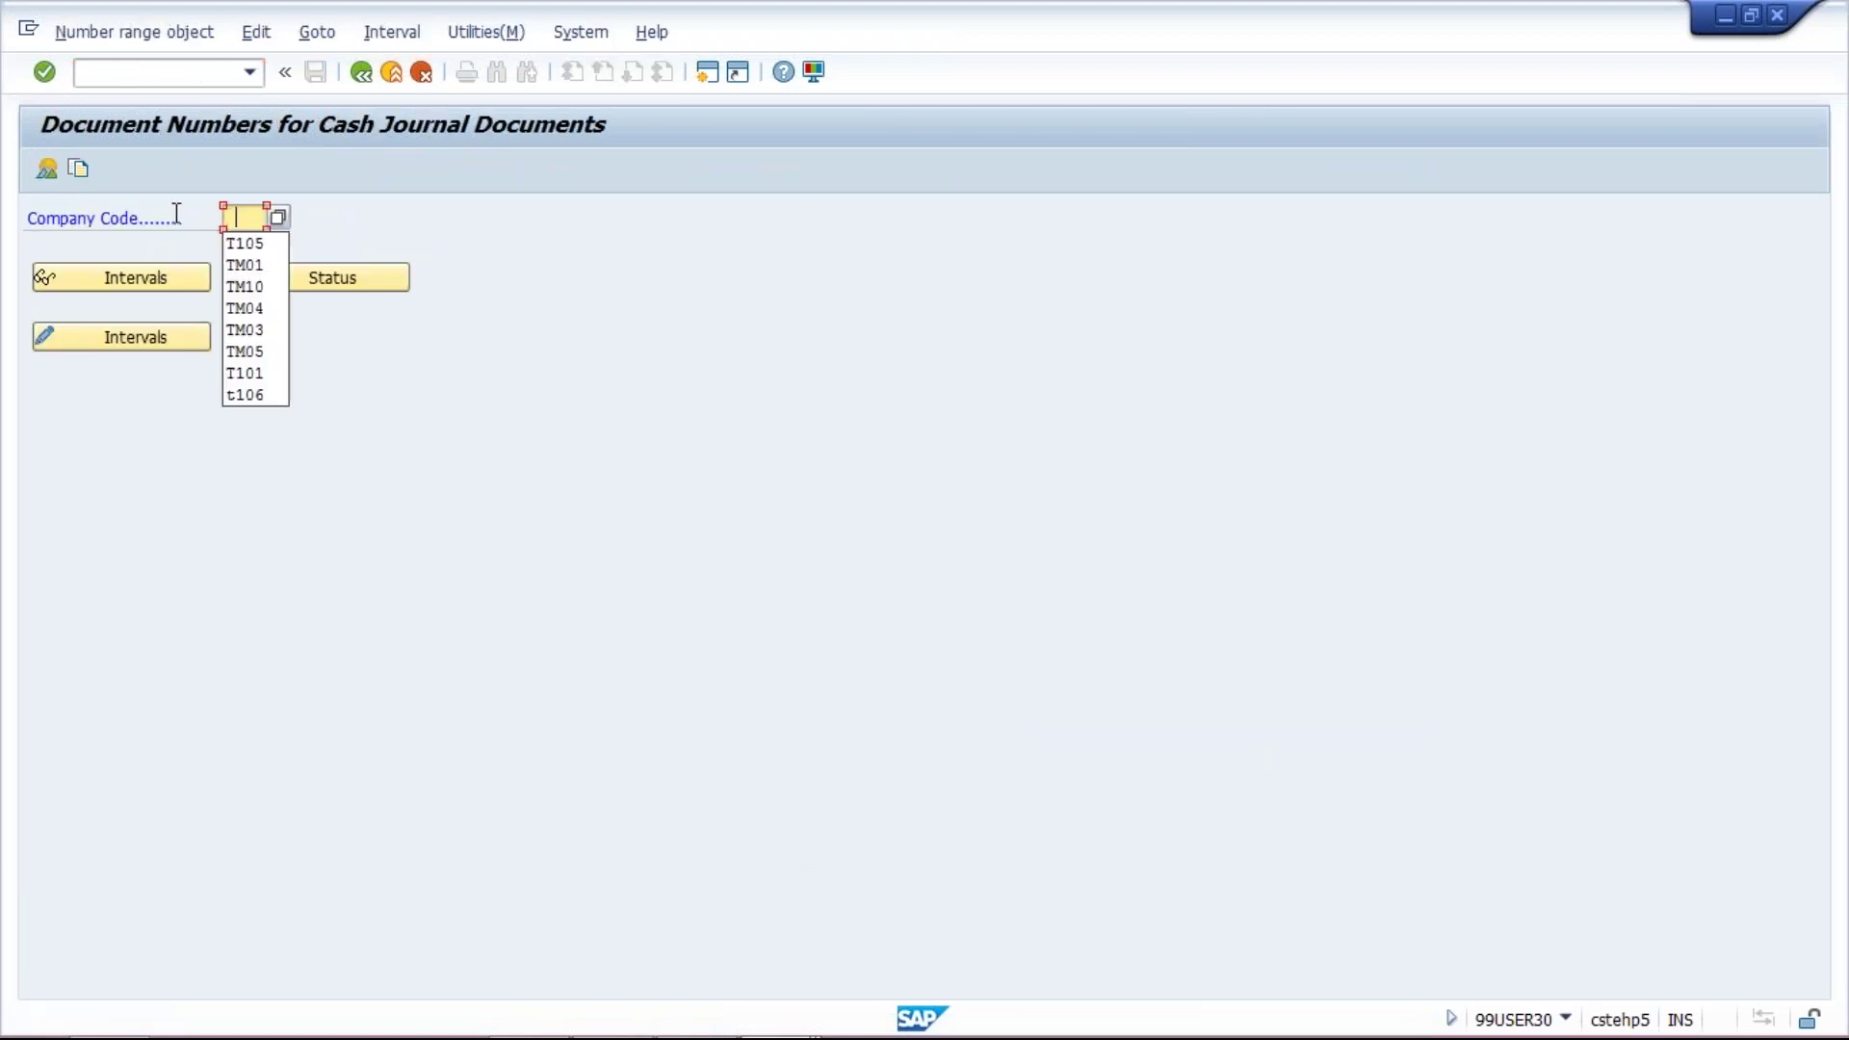
Set the company code to TM10 and open its cash journal number range intervals for maintenance
left_click(243, 262)
key("BackSpace")
key("BackSpace")
type("10")
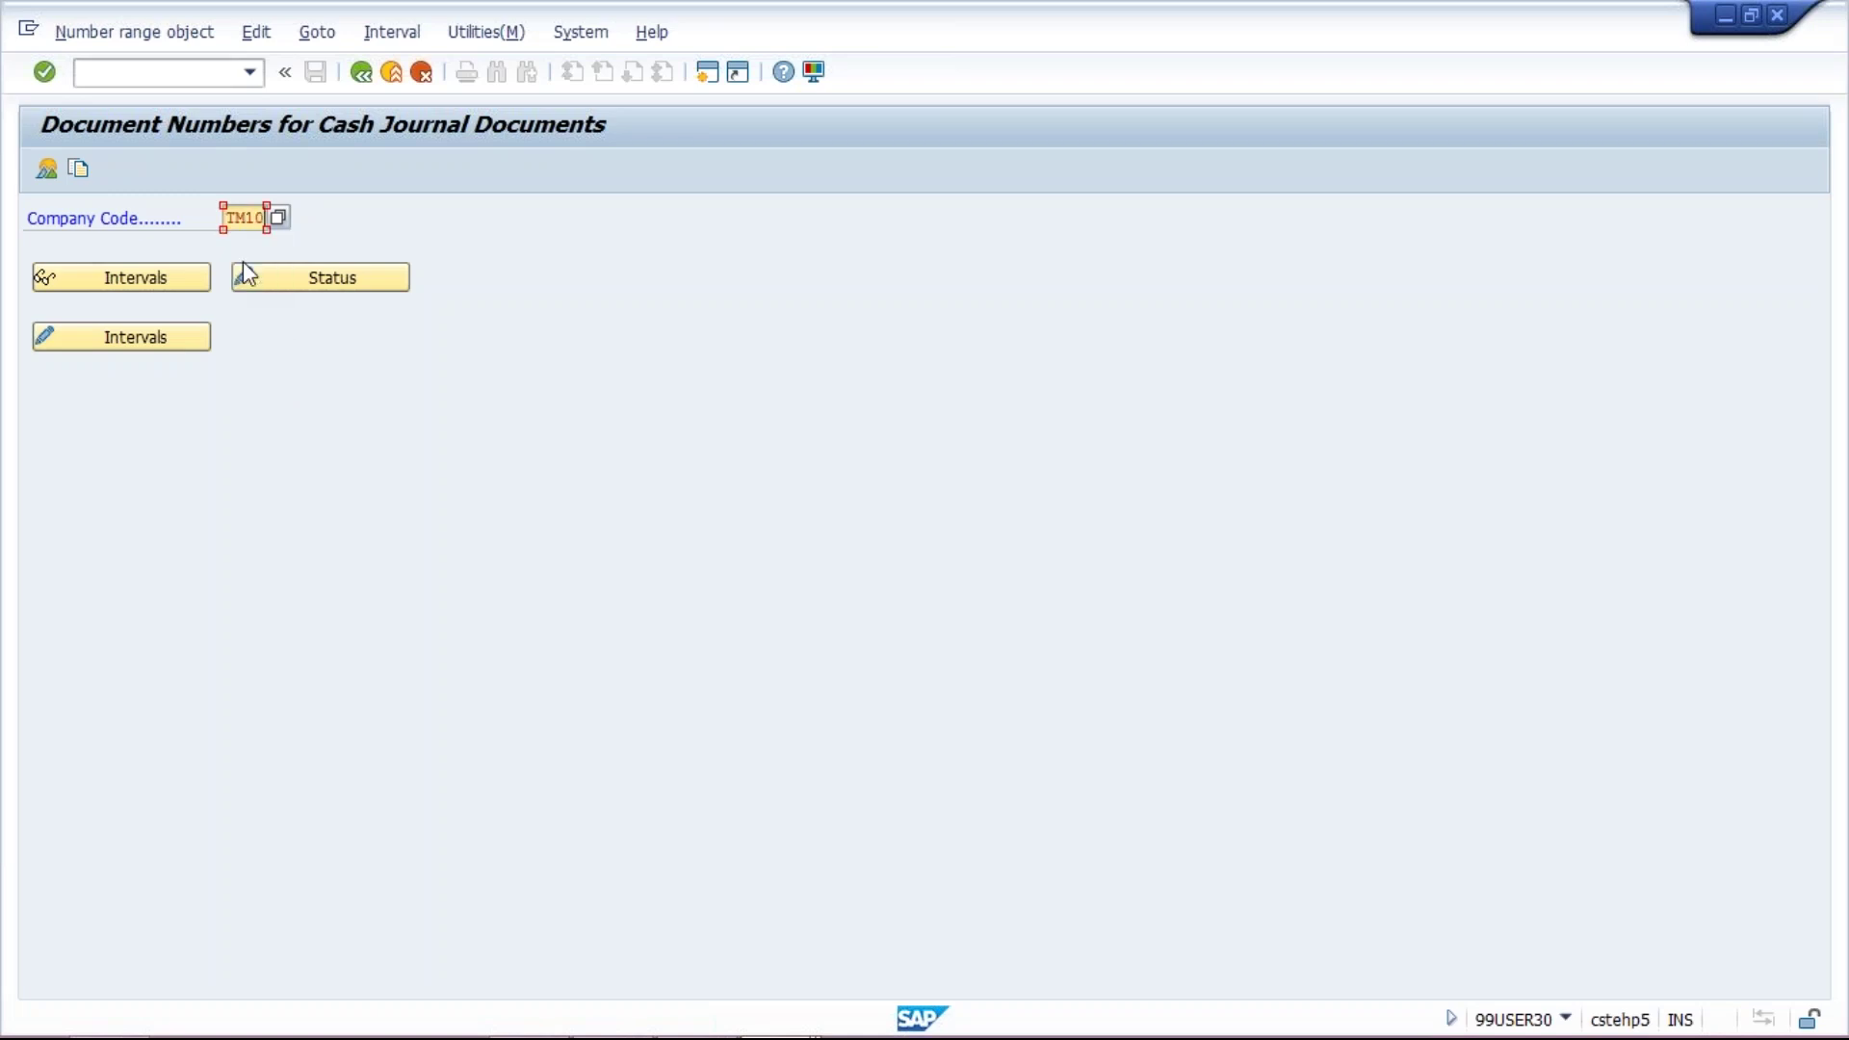
left_click(159, 348)
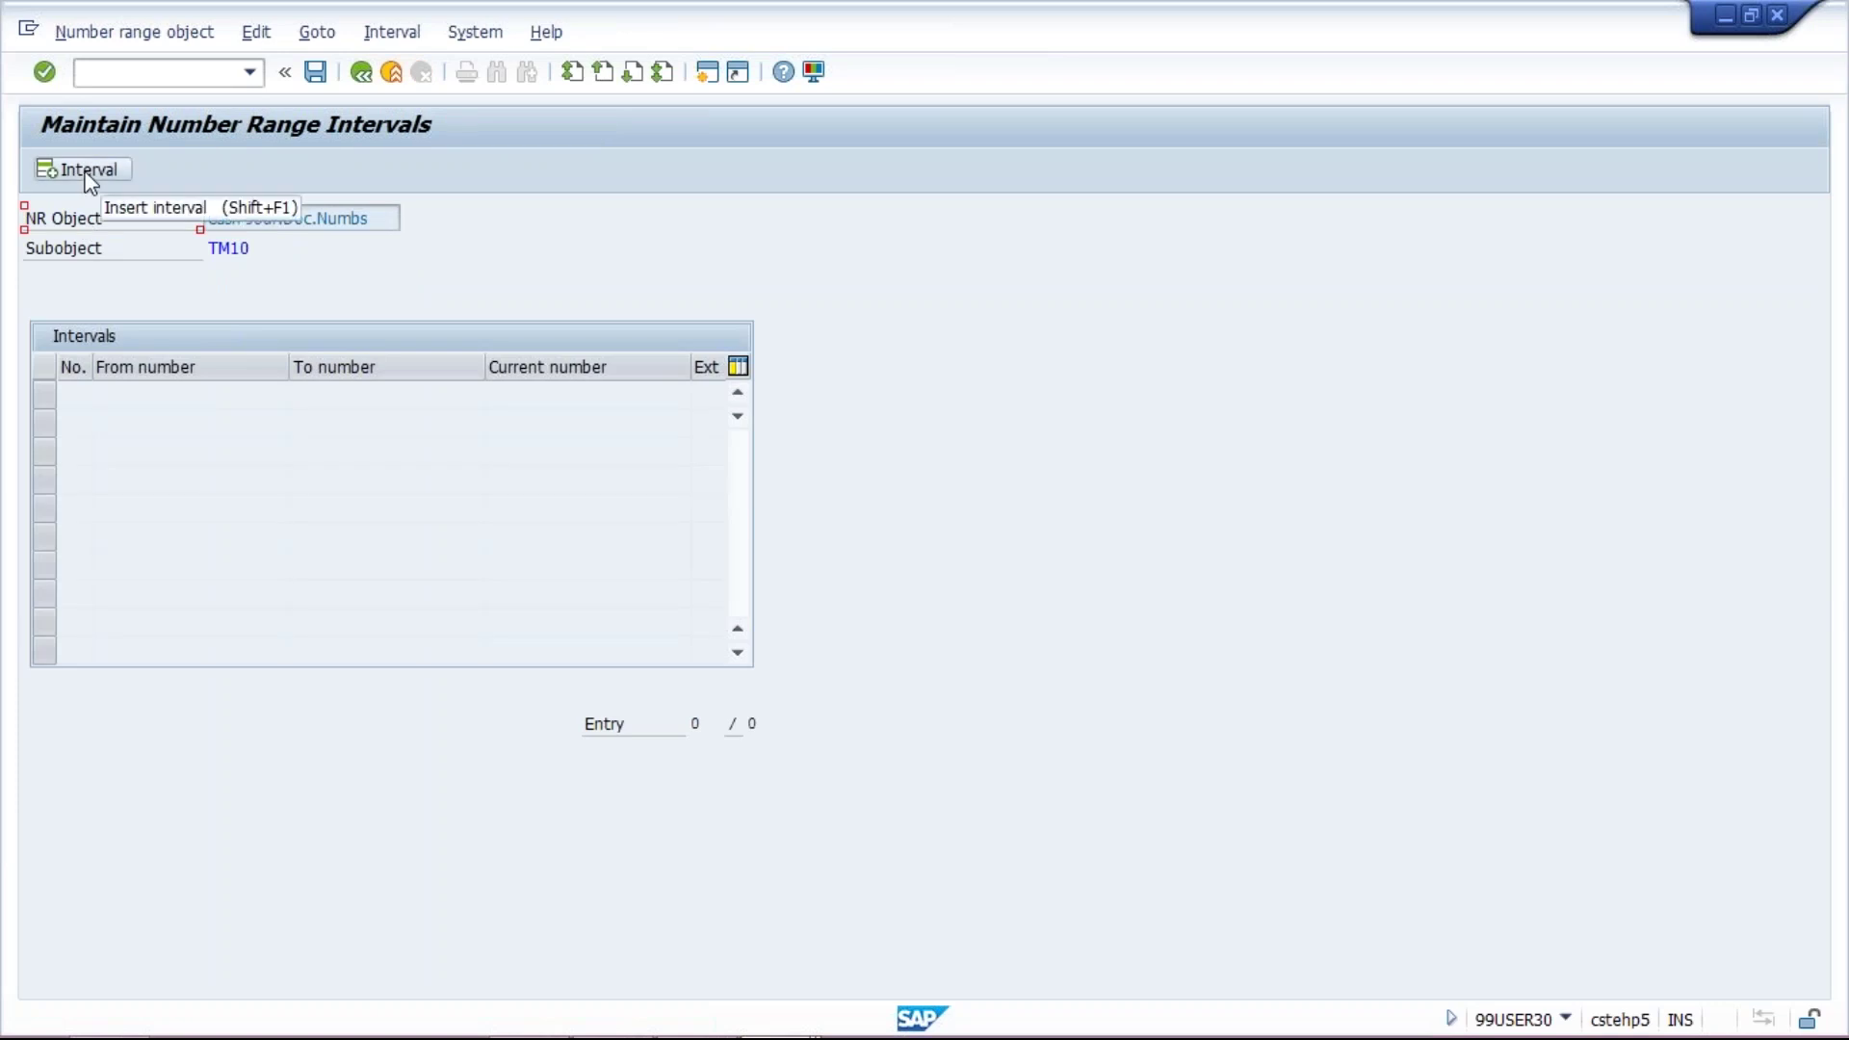
Insert number range interval 01 from 5000 to 5999 for TM10 and save it, accepting the transport notice
left_click(89, 171)
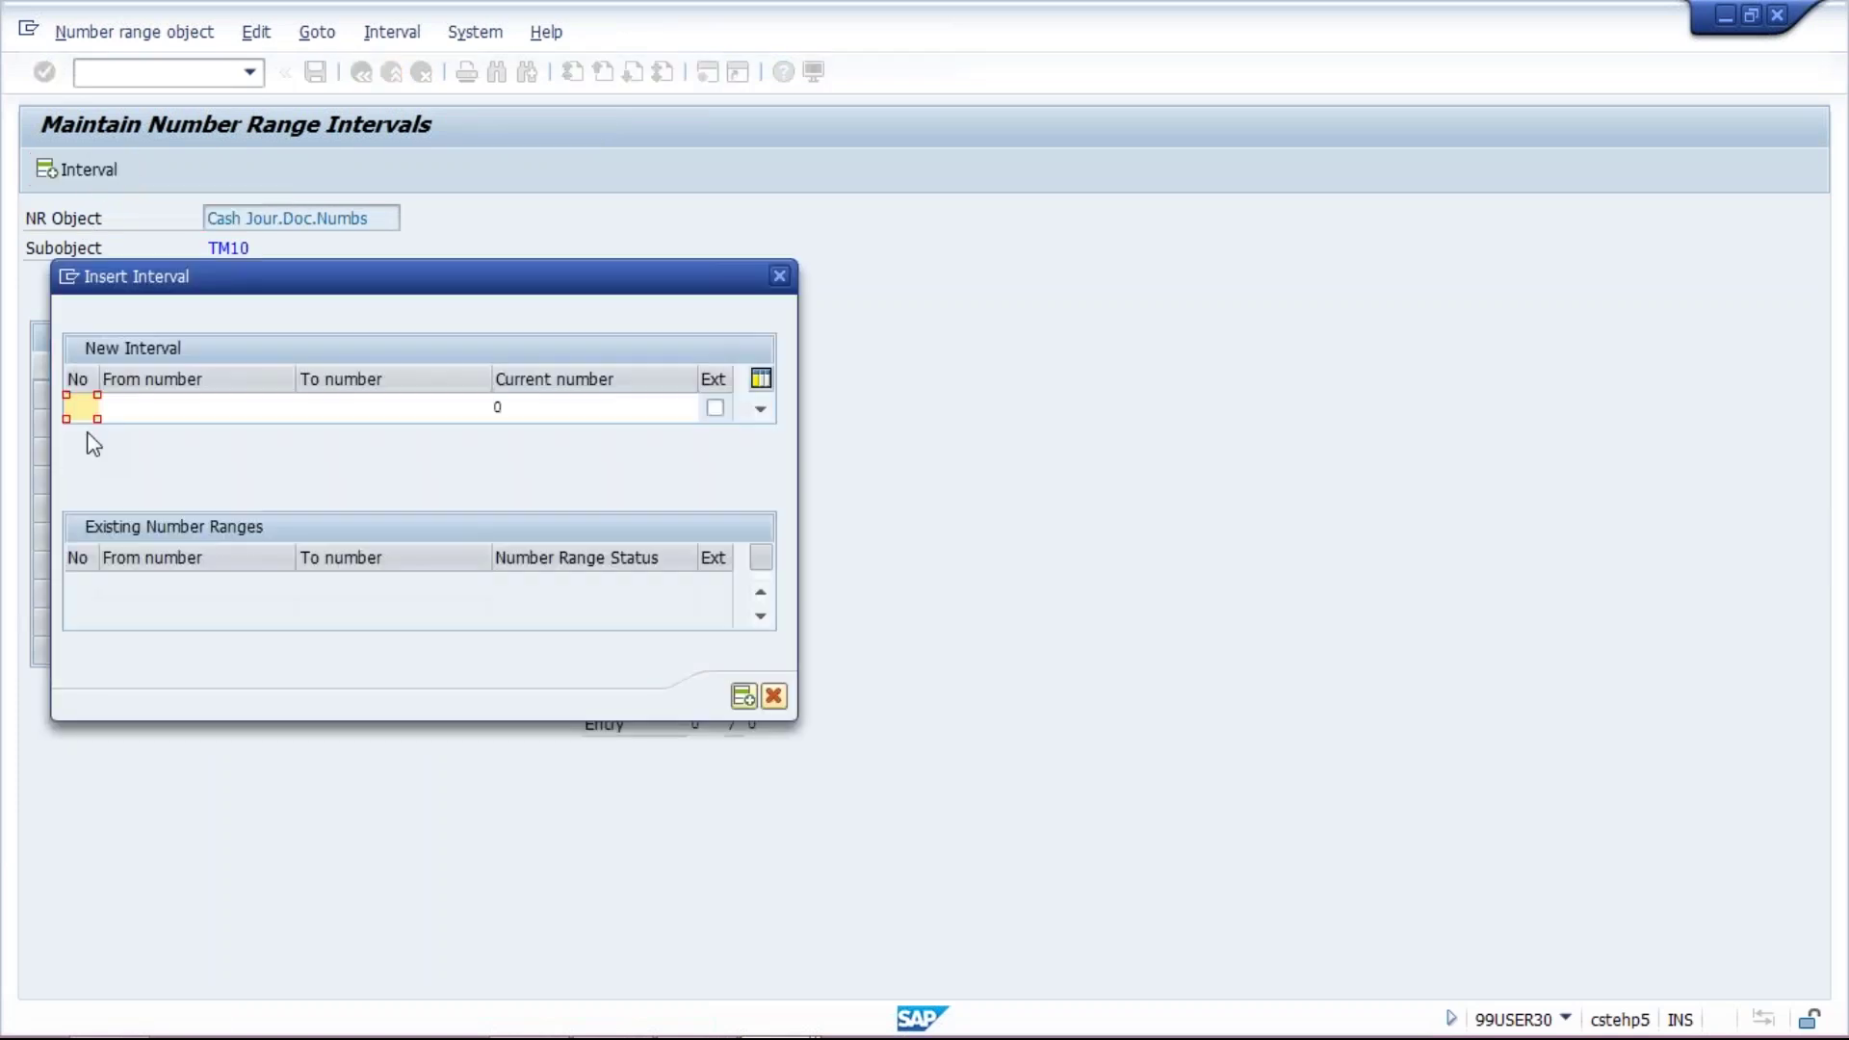
type("01")
left_click(157, 406)
type("5000")
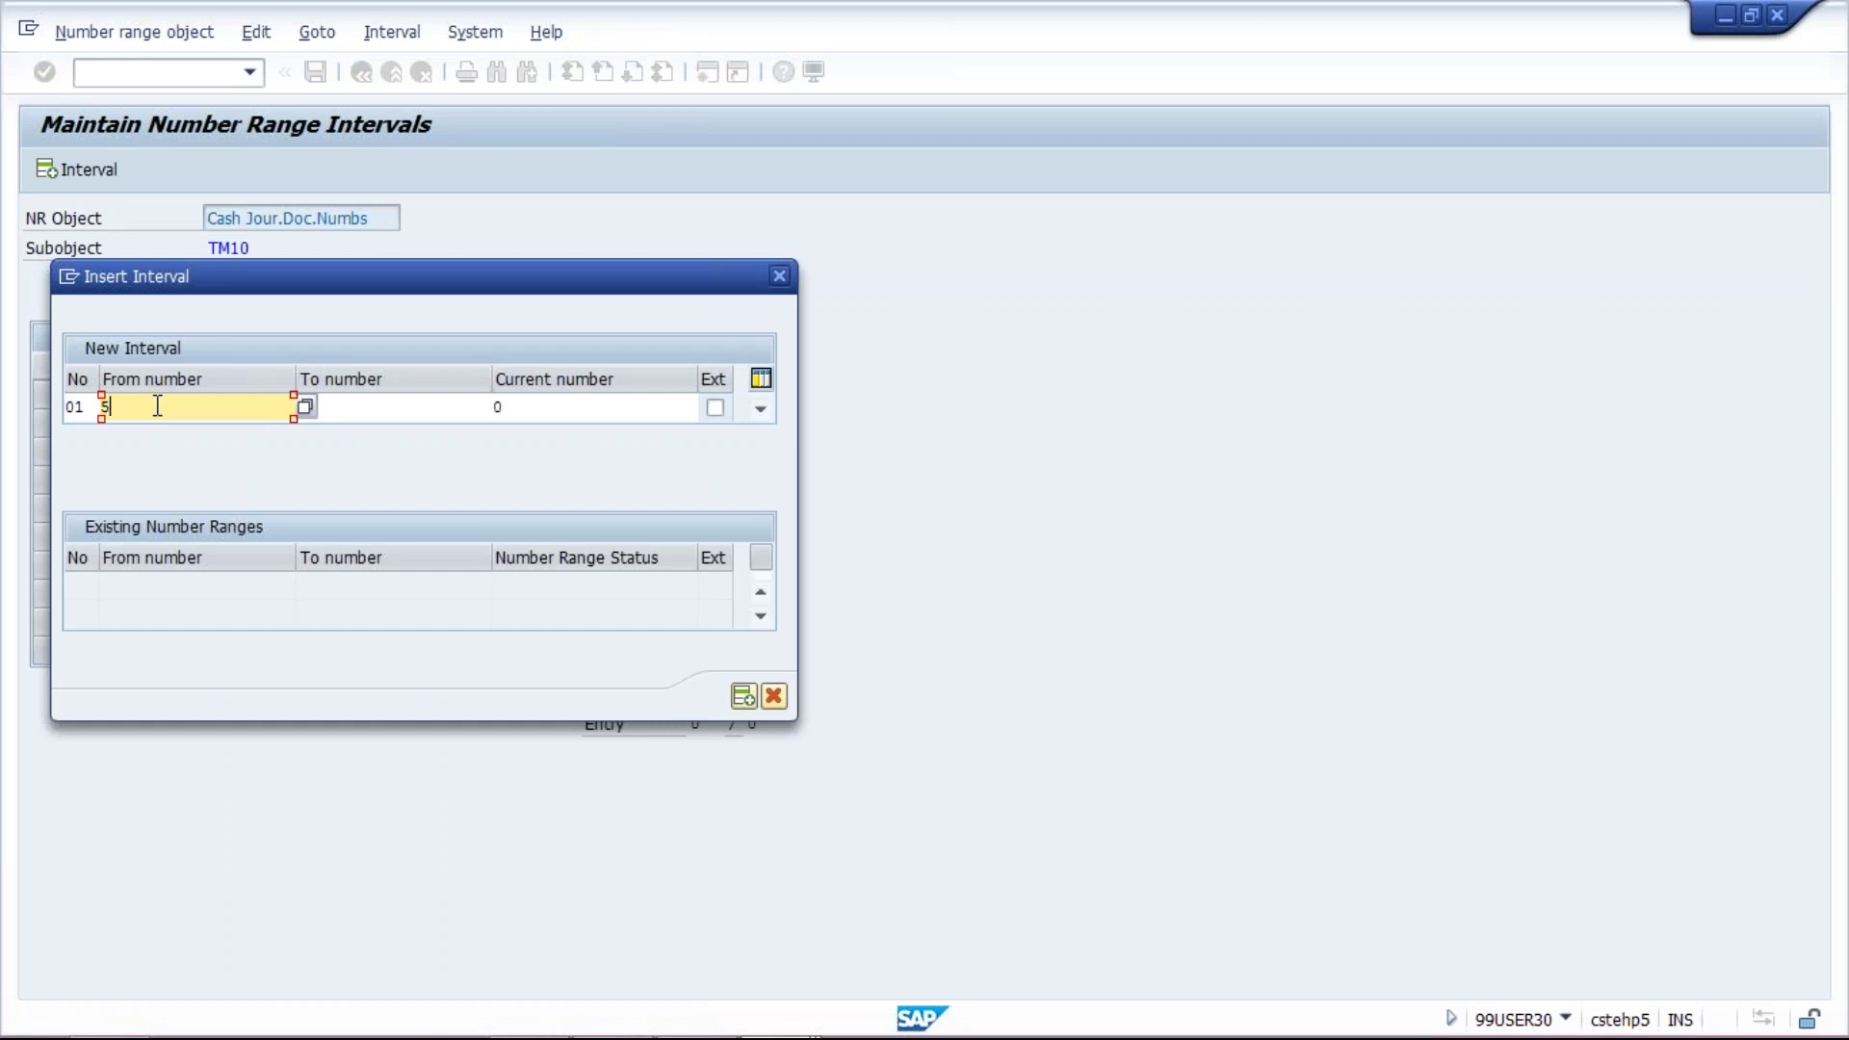
left_click(437, 412)
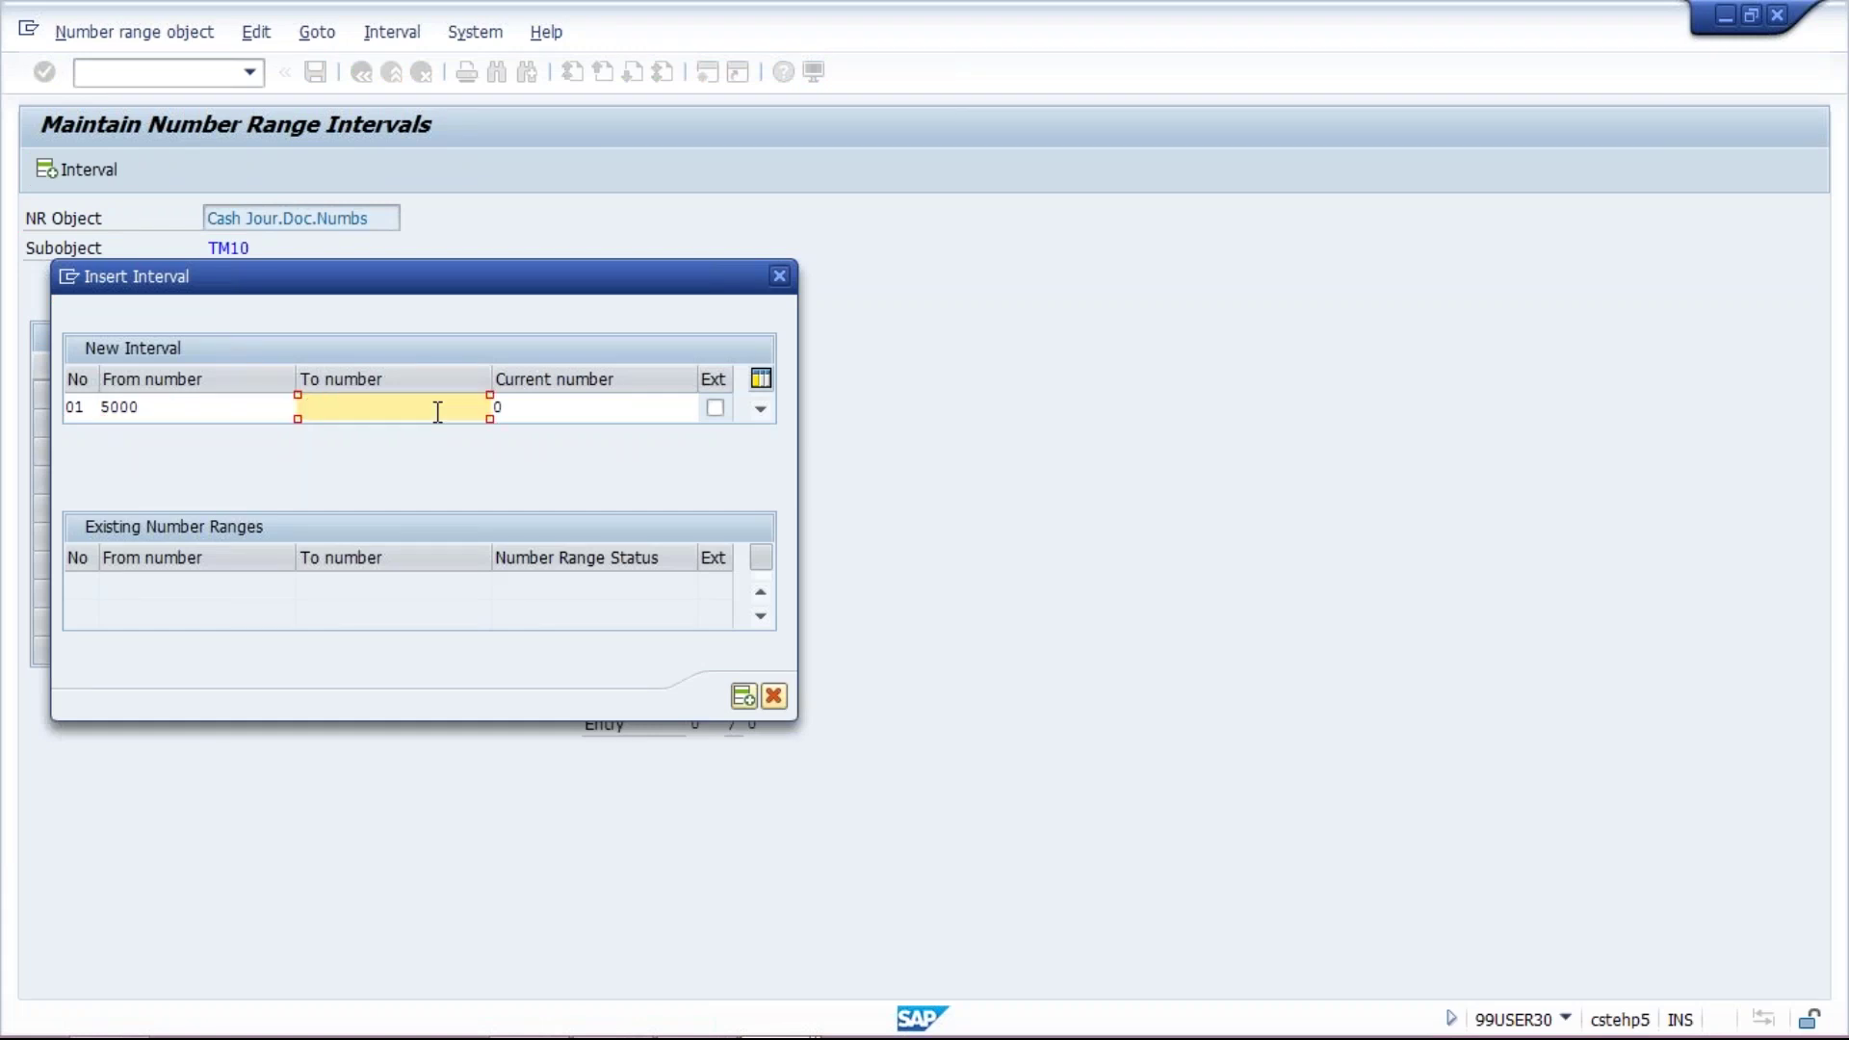
type("5999")
key("Return")
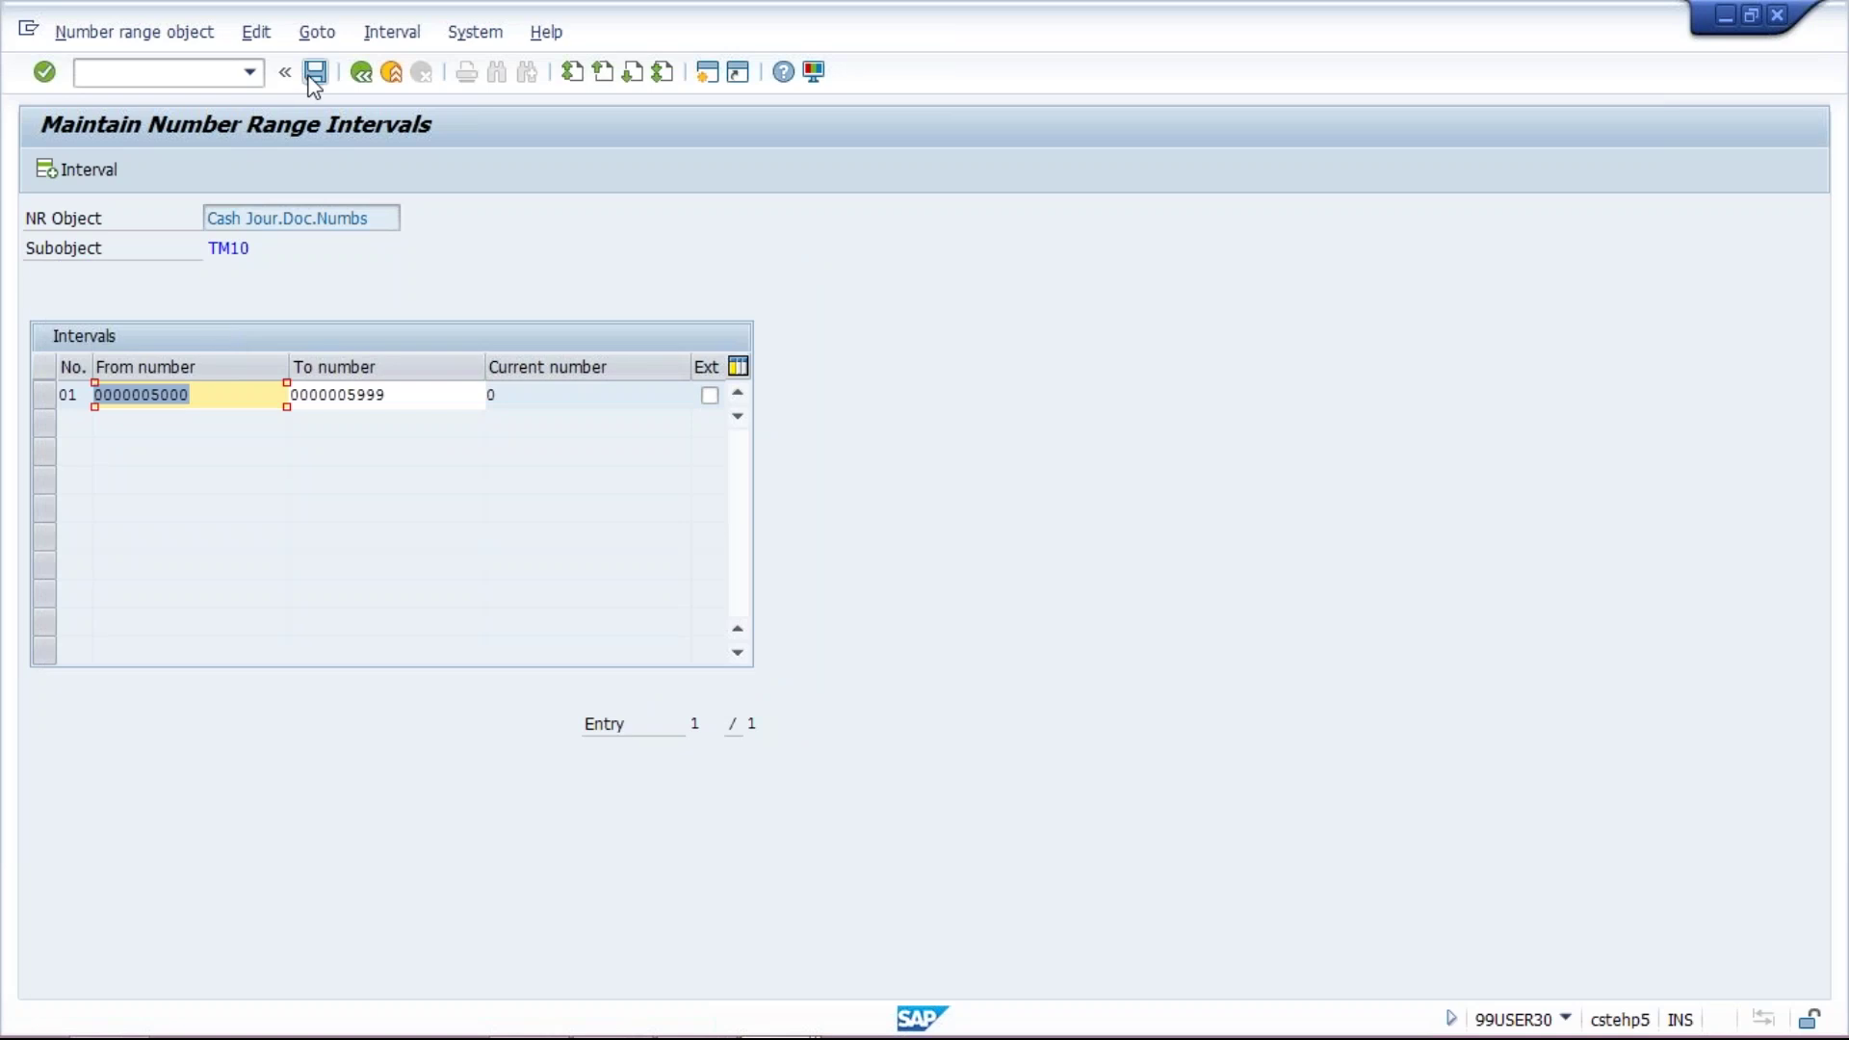
left_click(312, 77)
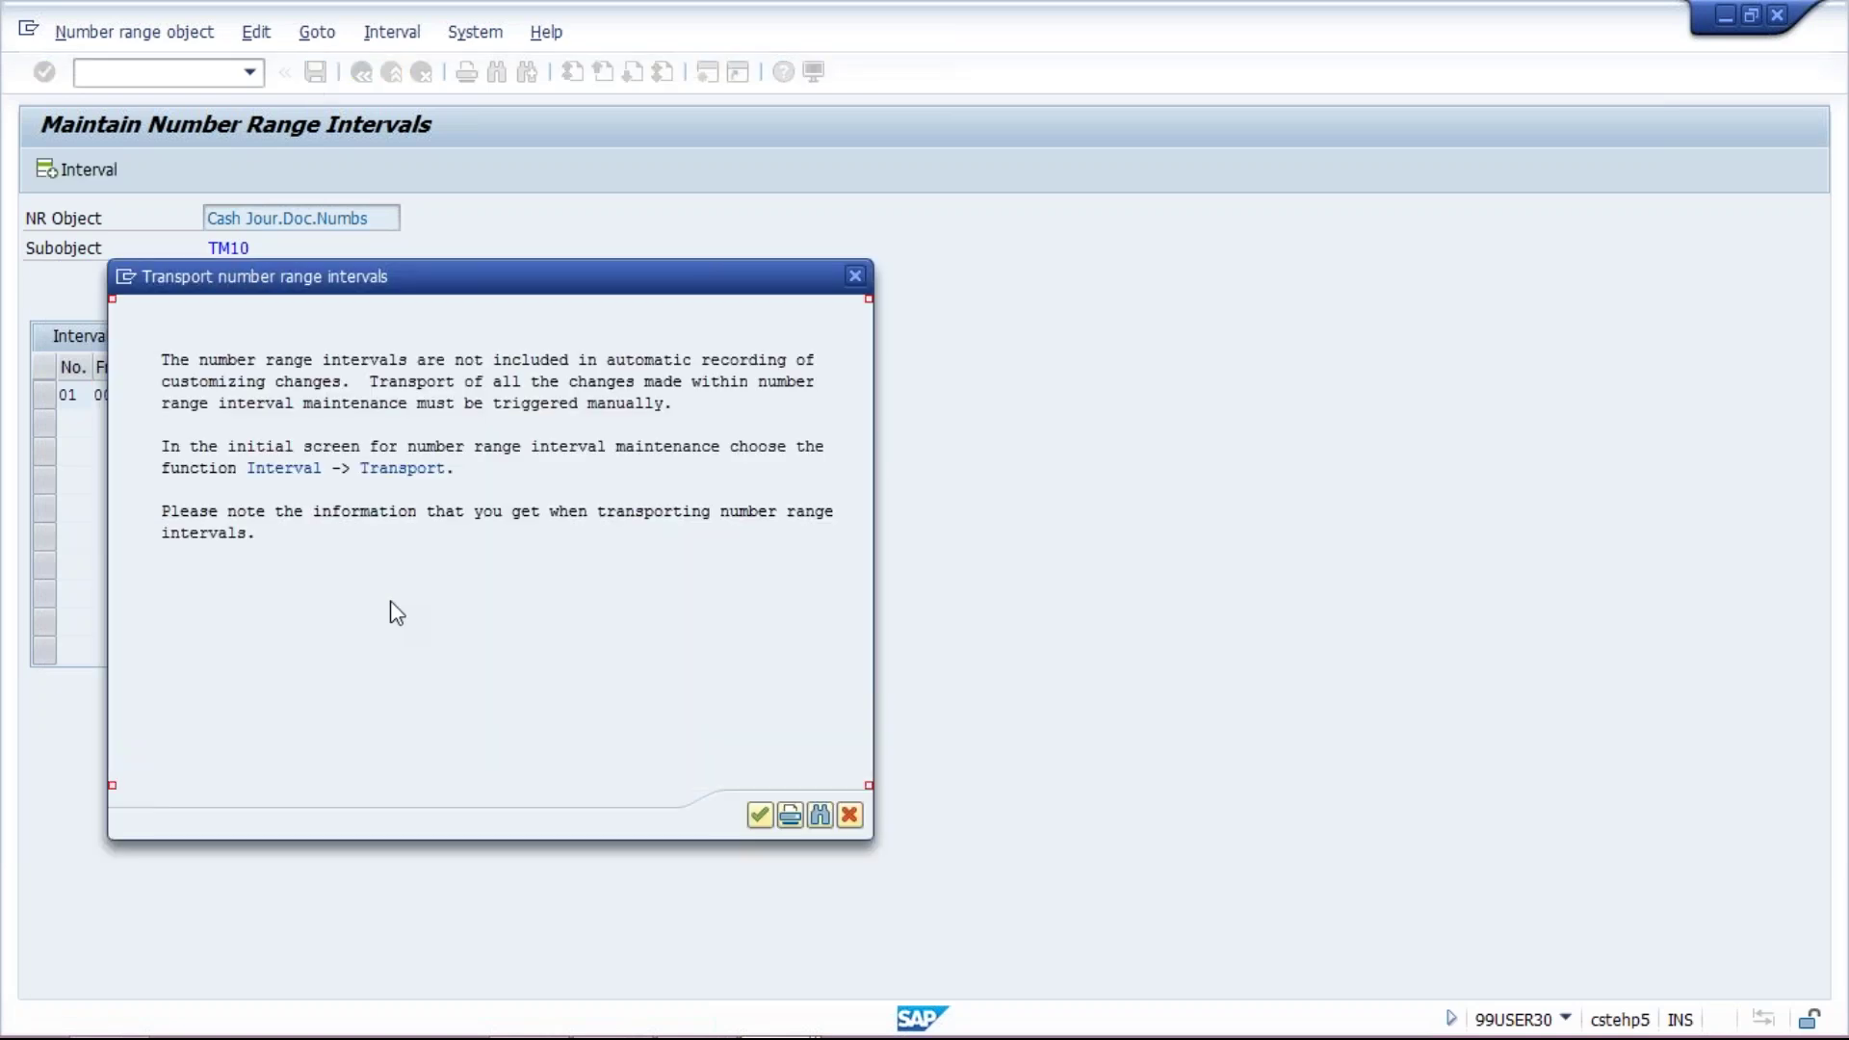
key("Return")
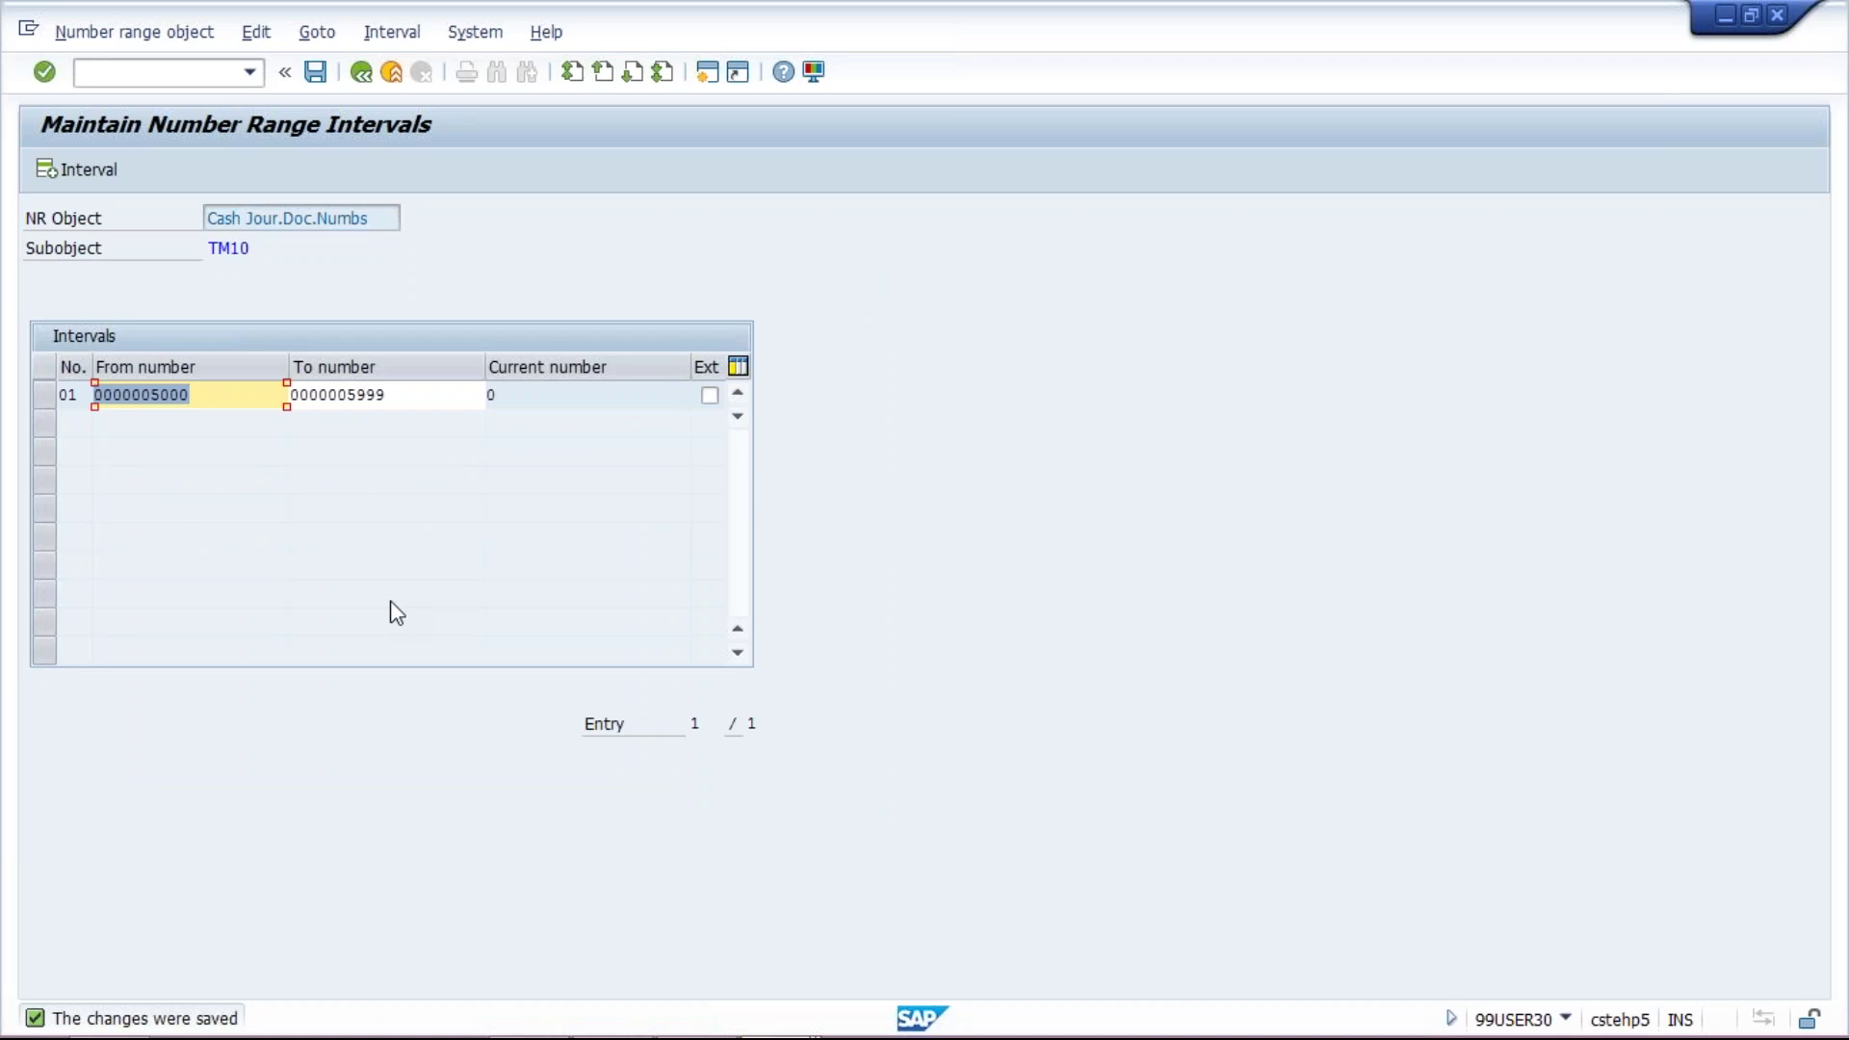
left_click(223, 396)
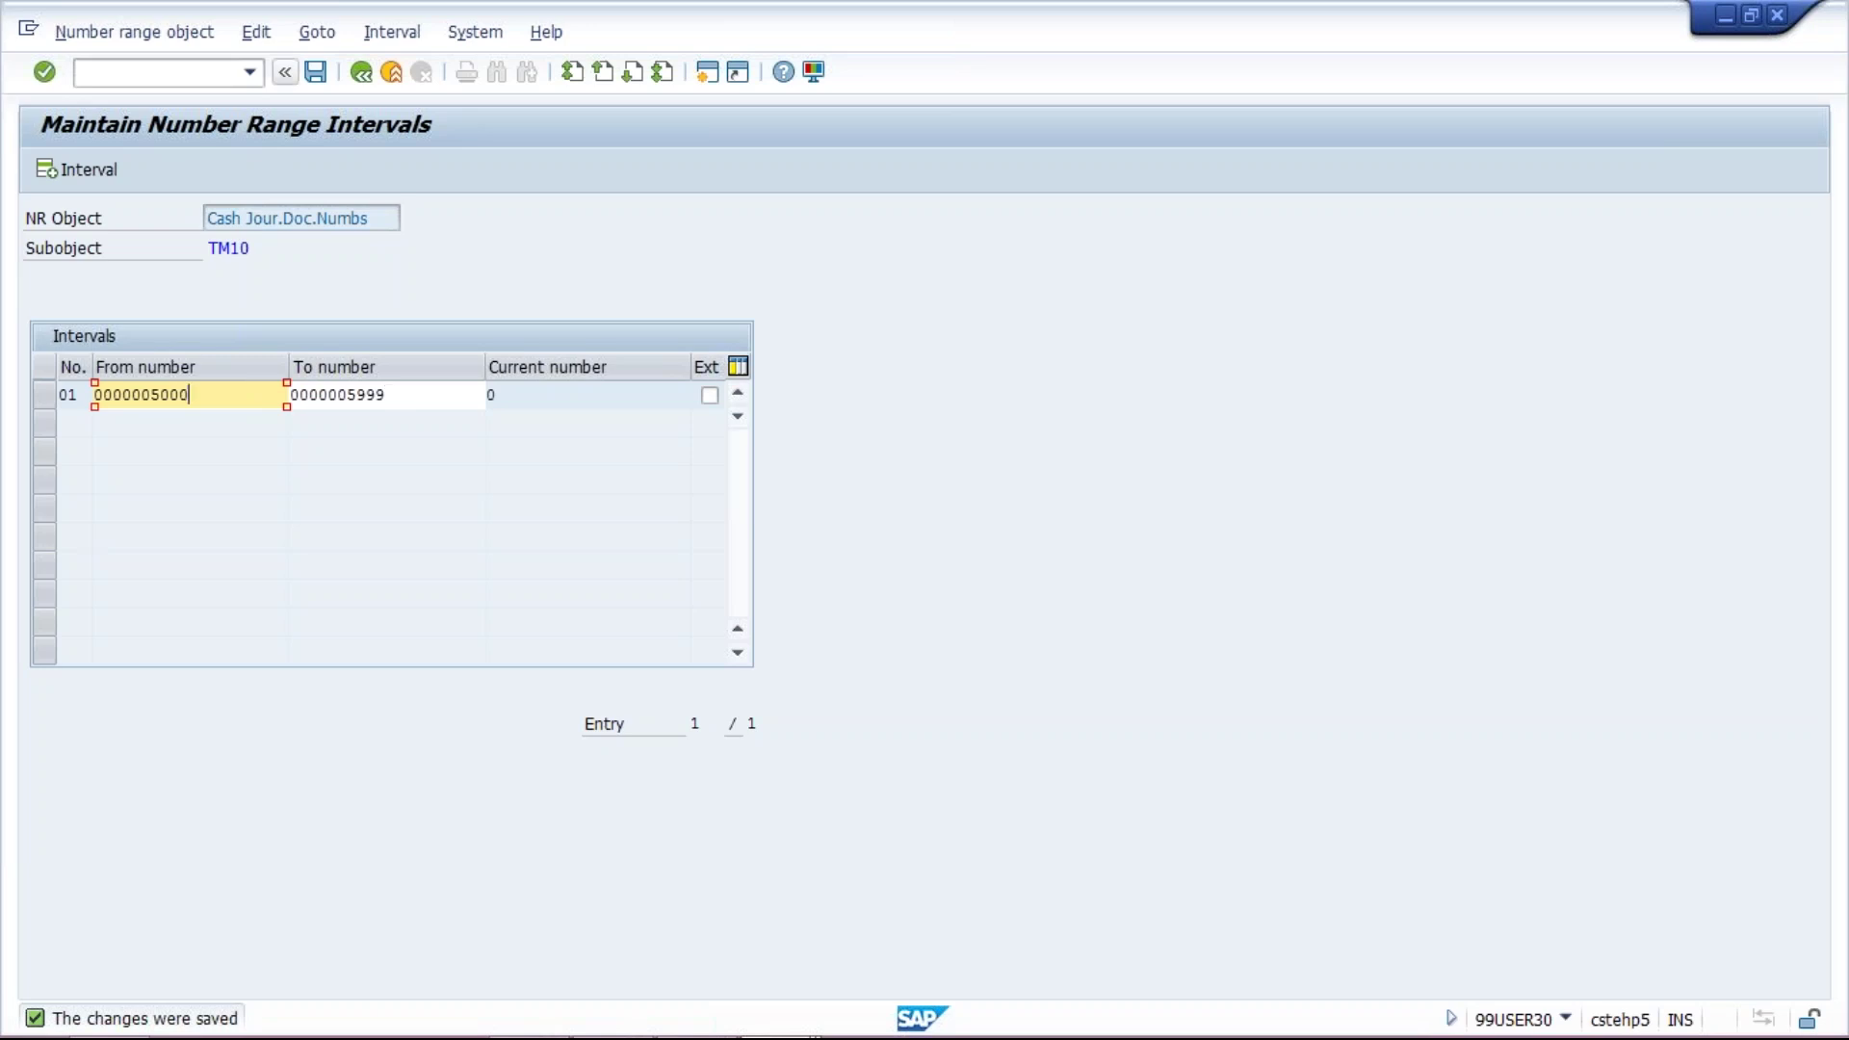
Look up the cash journal transaction setup code on the PowerPoint slide and return to SAP's number range intervals
mouse_move(539, 1035)
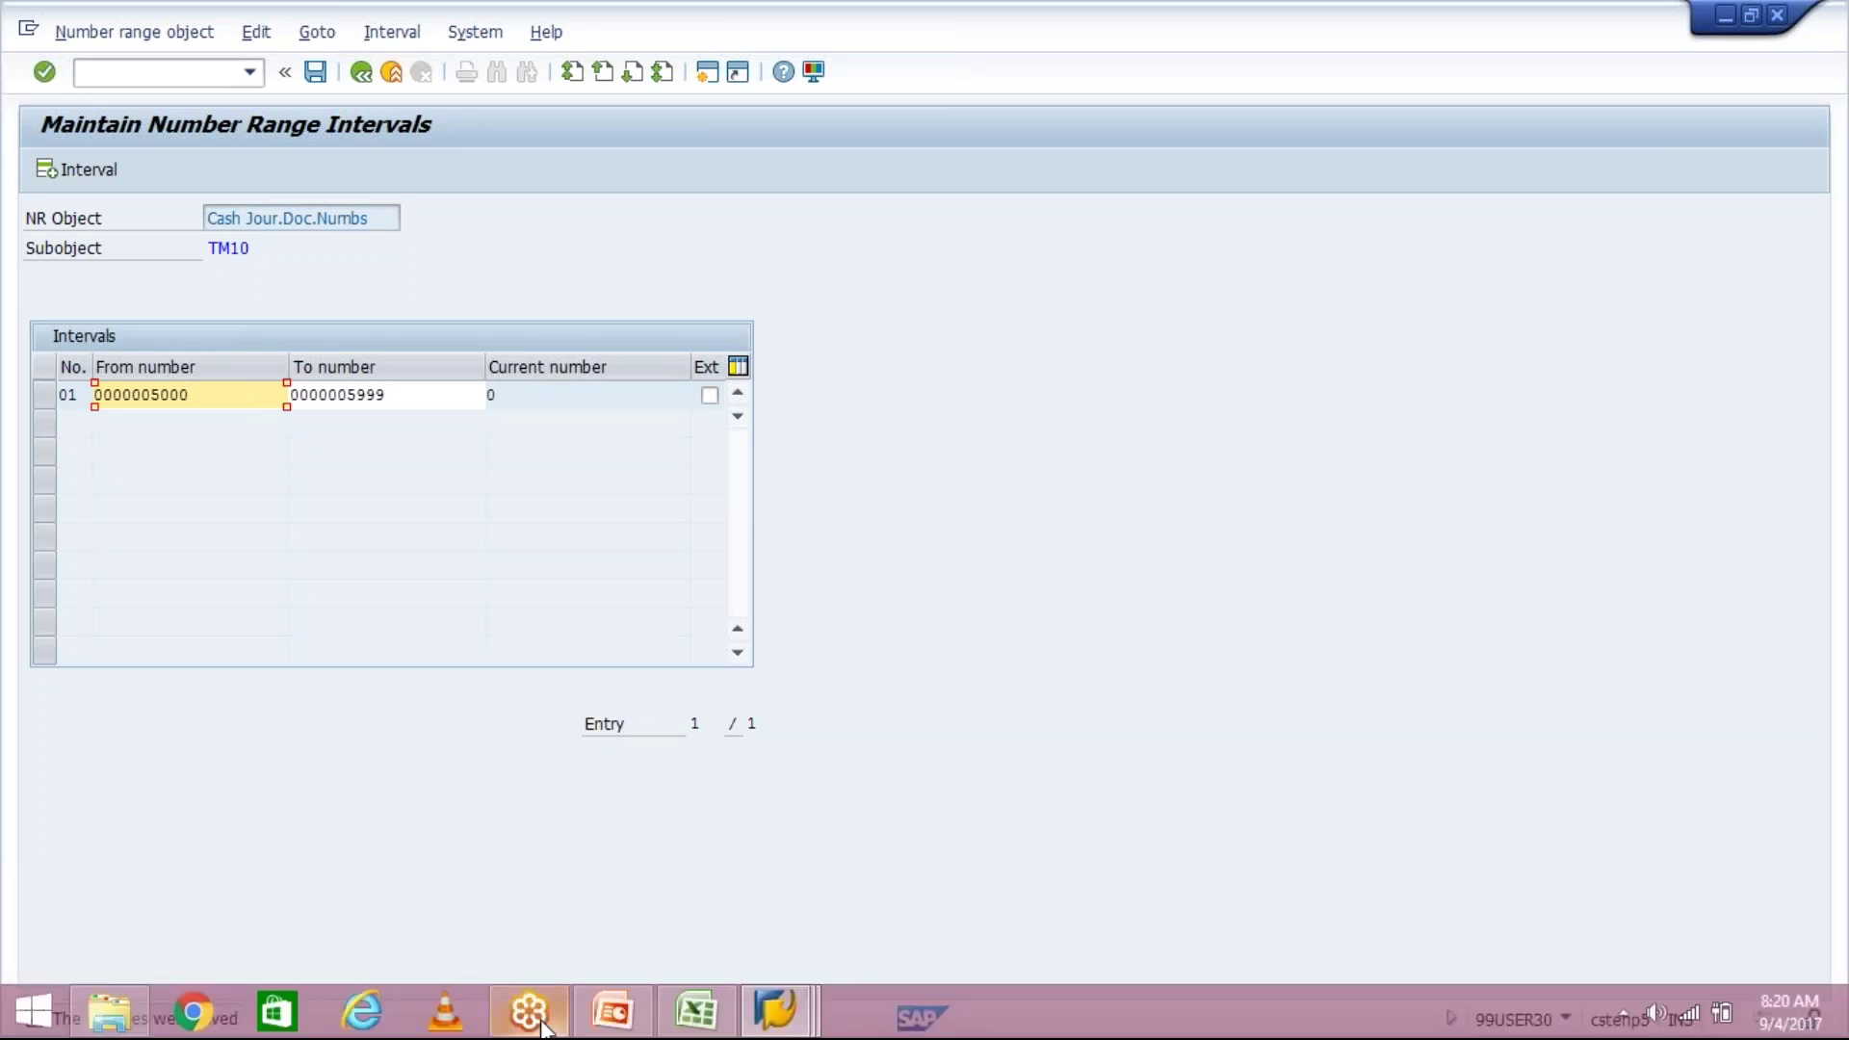
left_click(611, 1013)
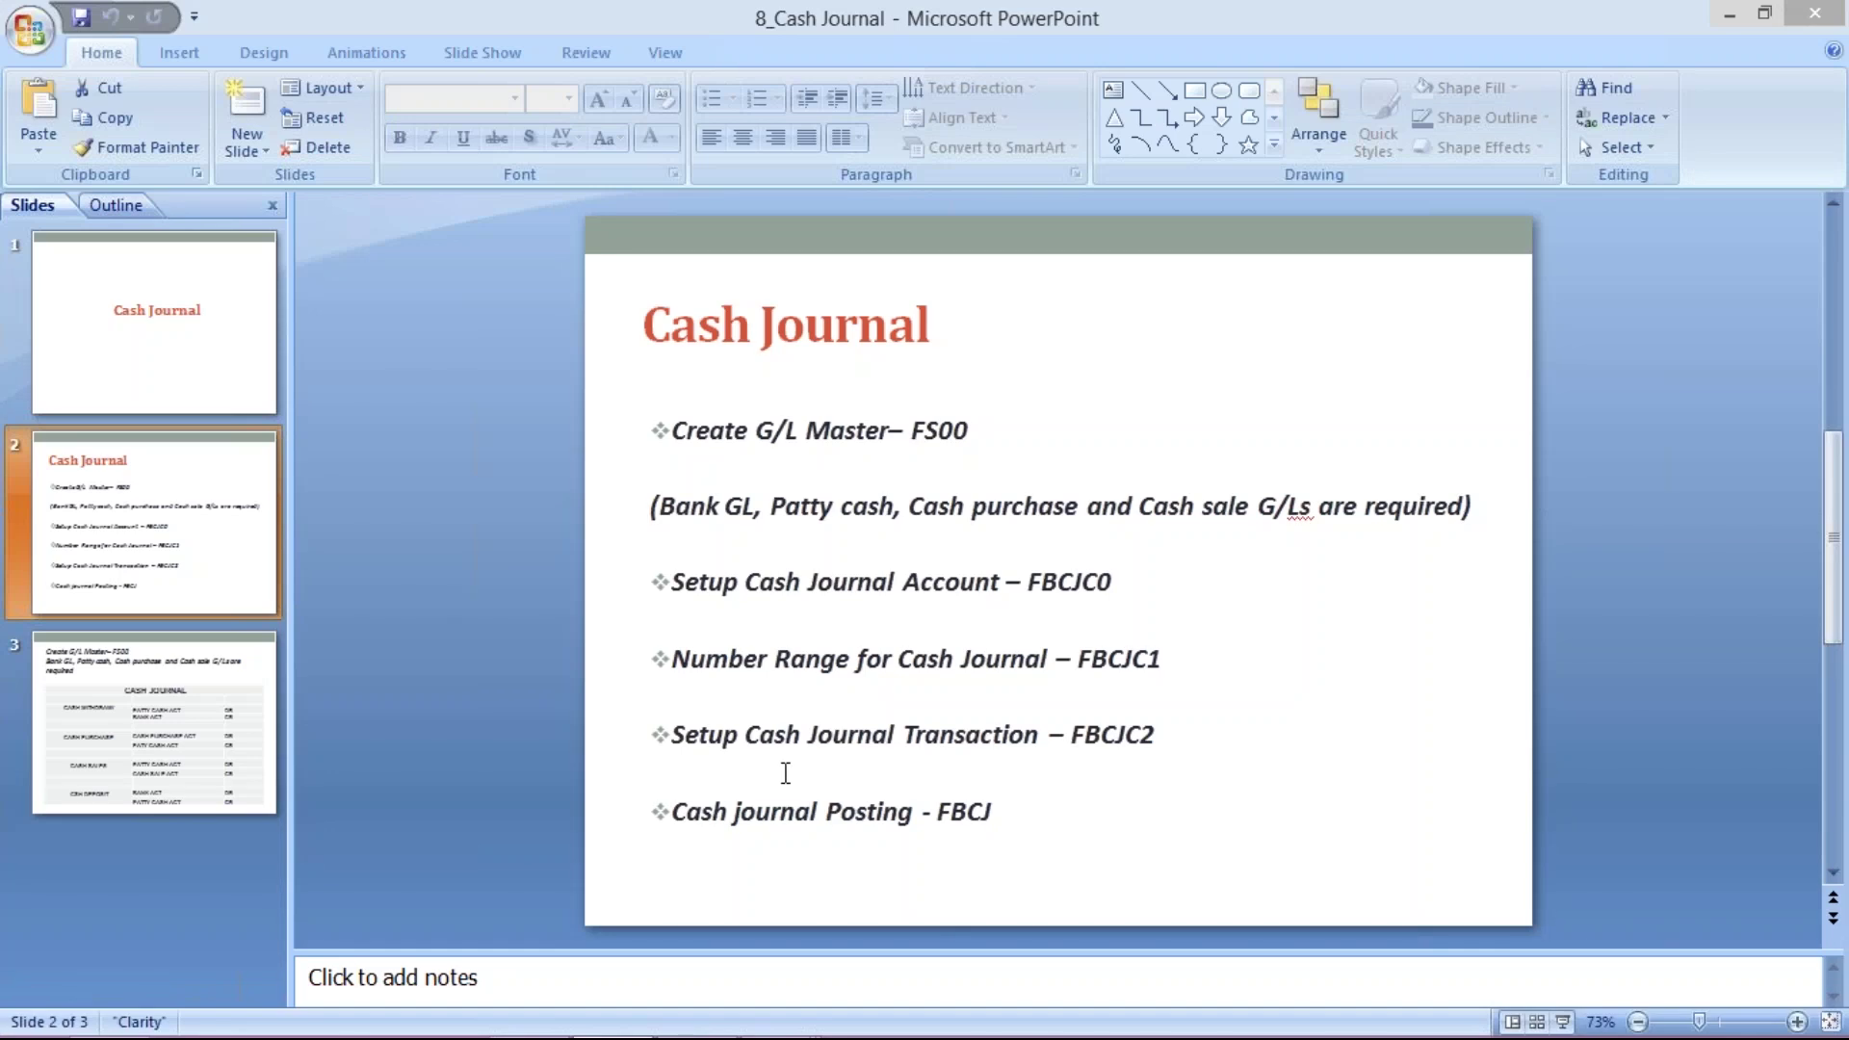
mouse_move(780, 1035)
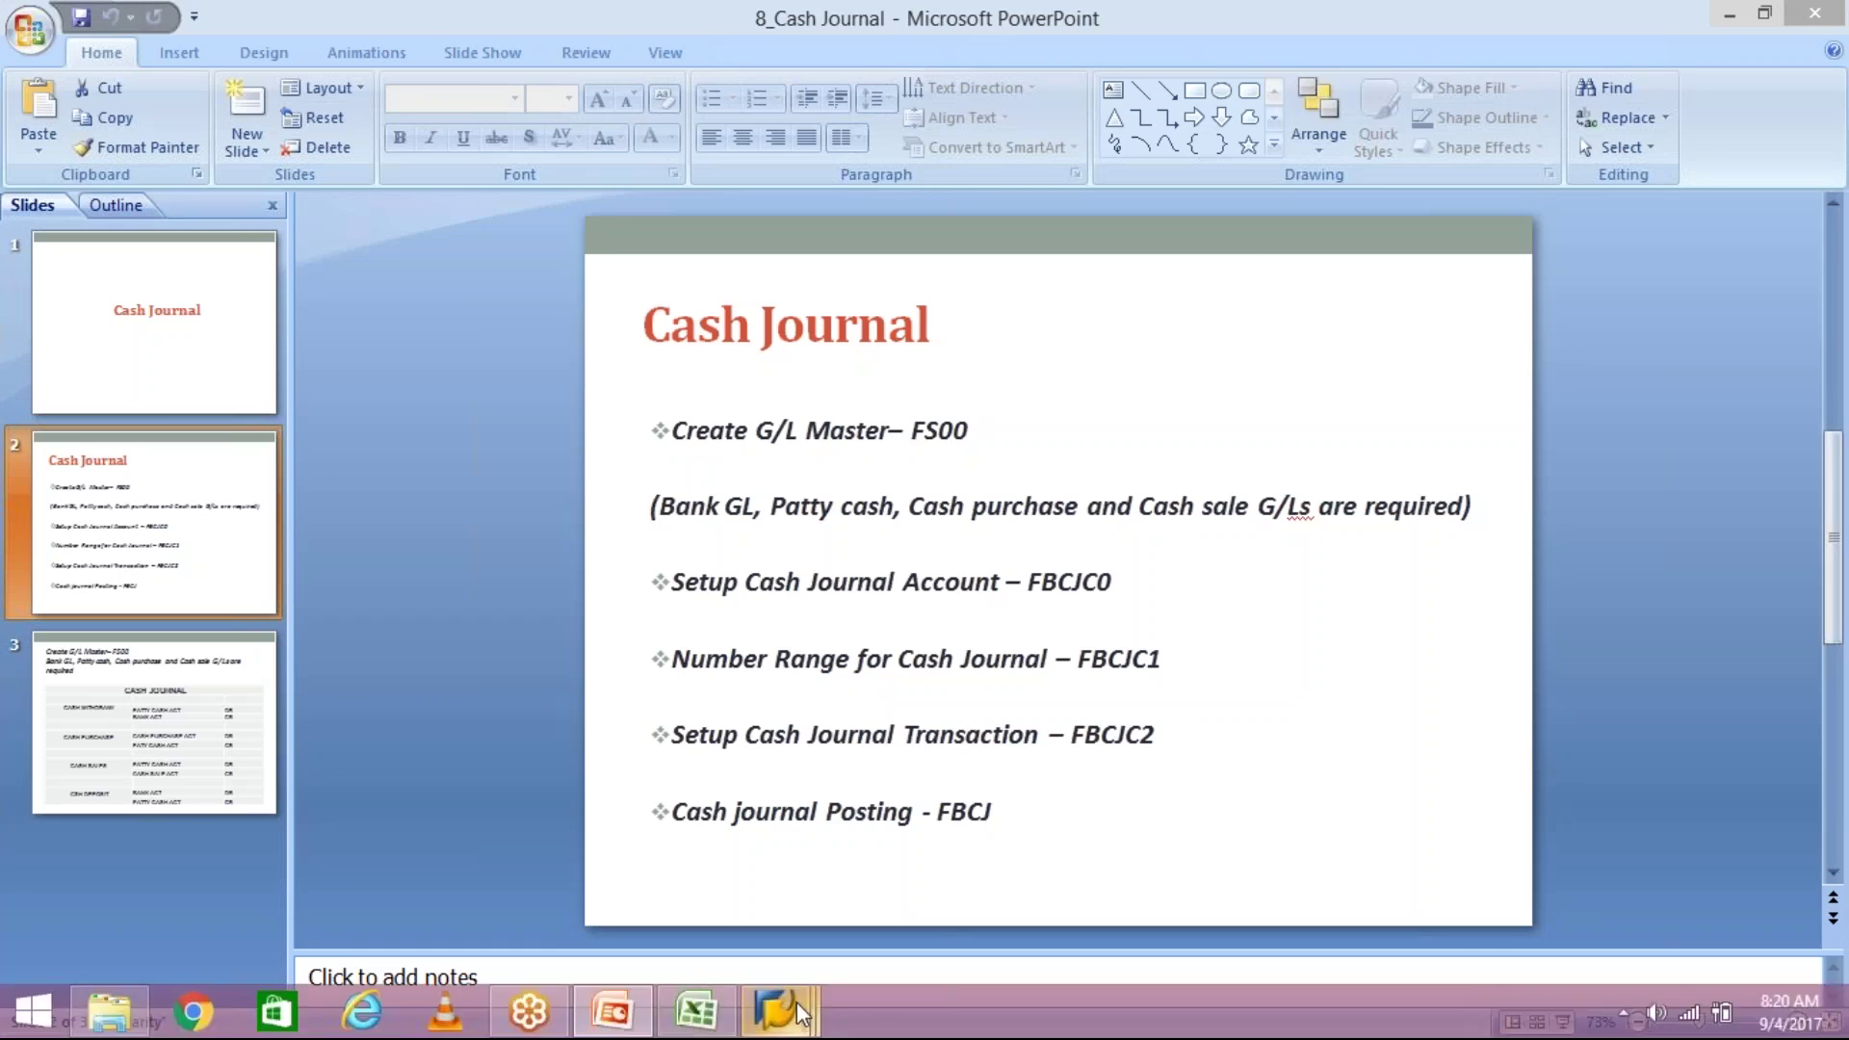
mouse_move(999, 925)
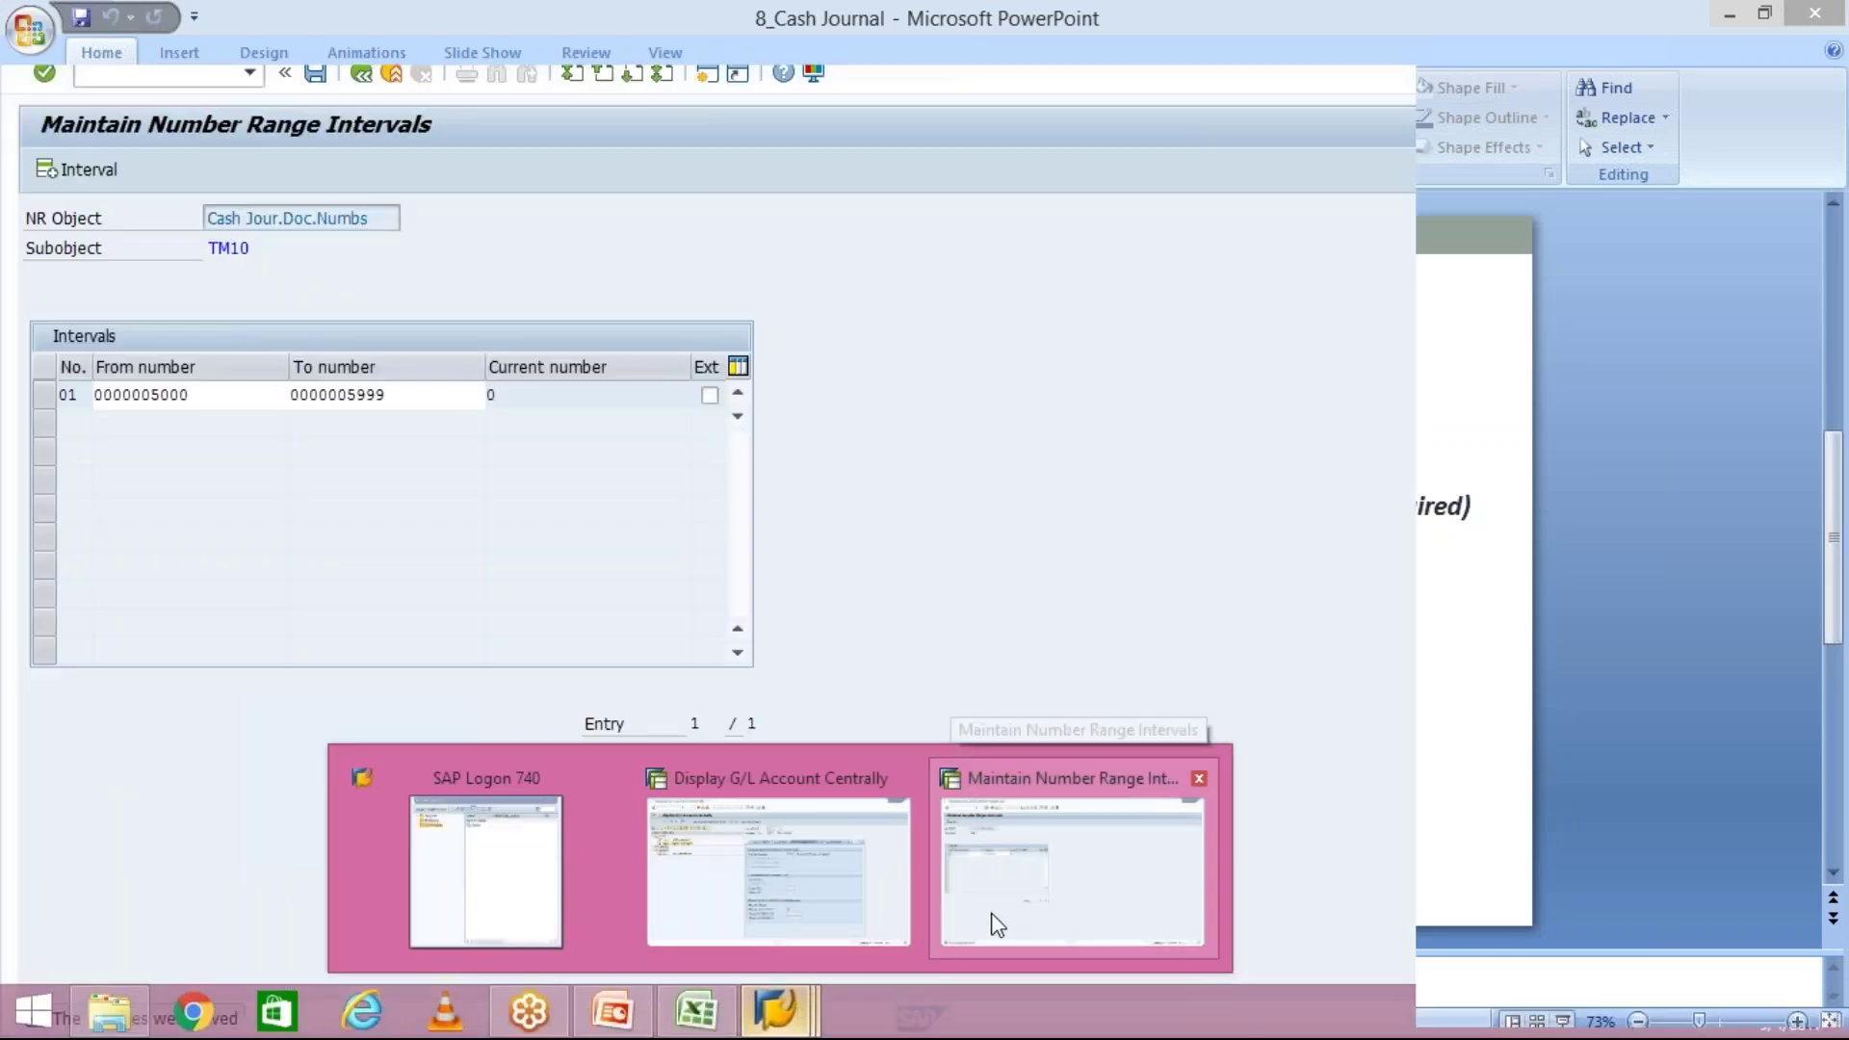
left_click(999, 924)
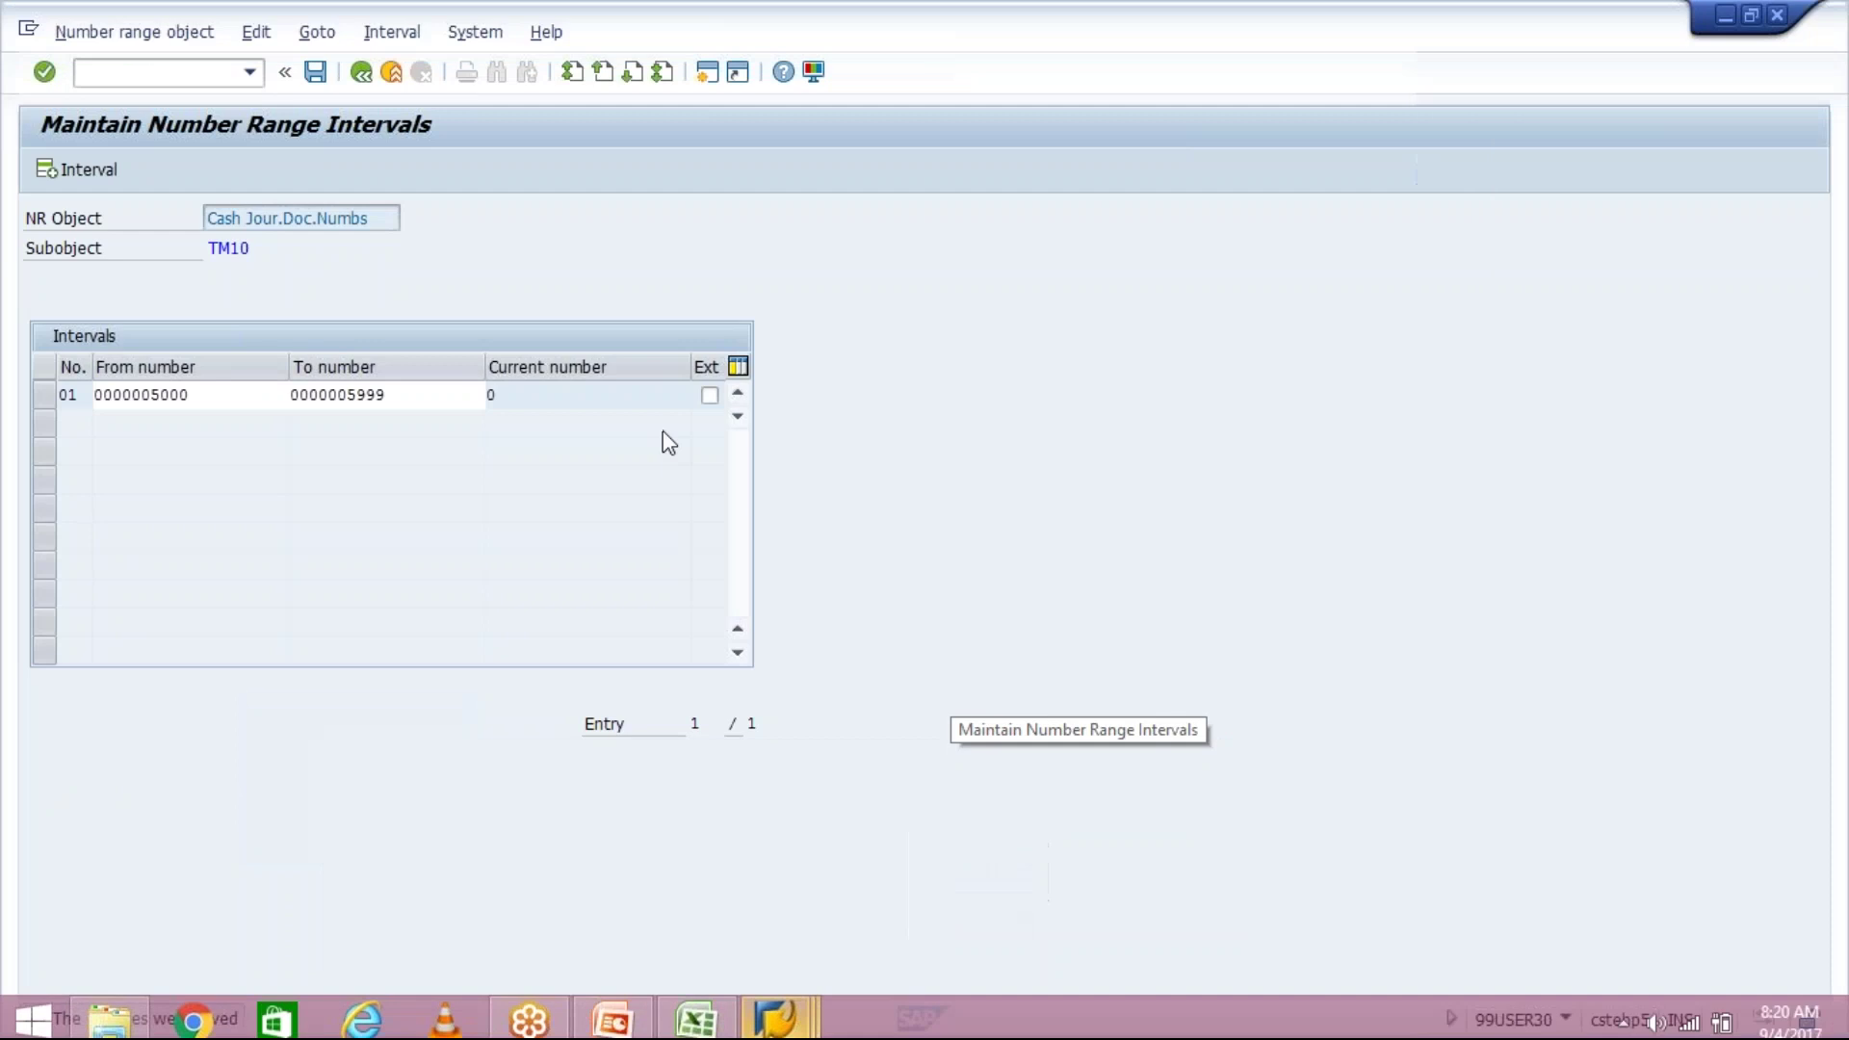
Open the maintenance view for cash journal transaction names with the code /NFBCJC2
left_click(250, 71)
left_click(210, 95)
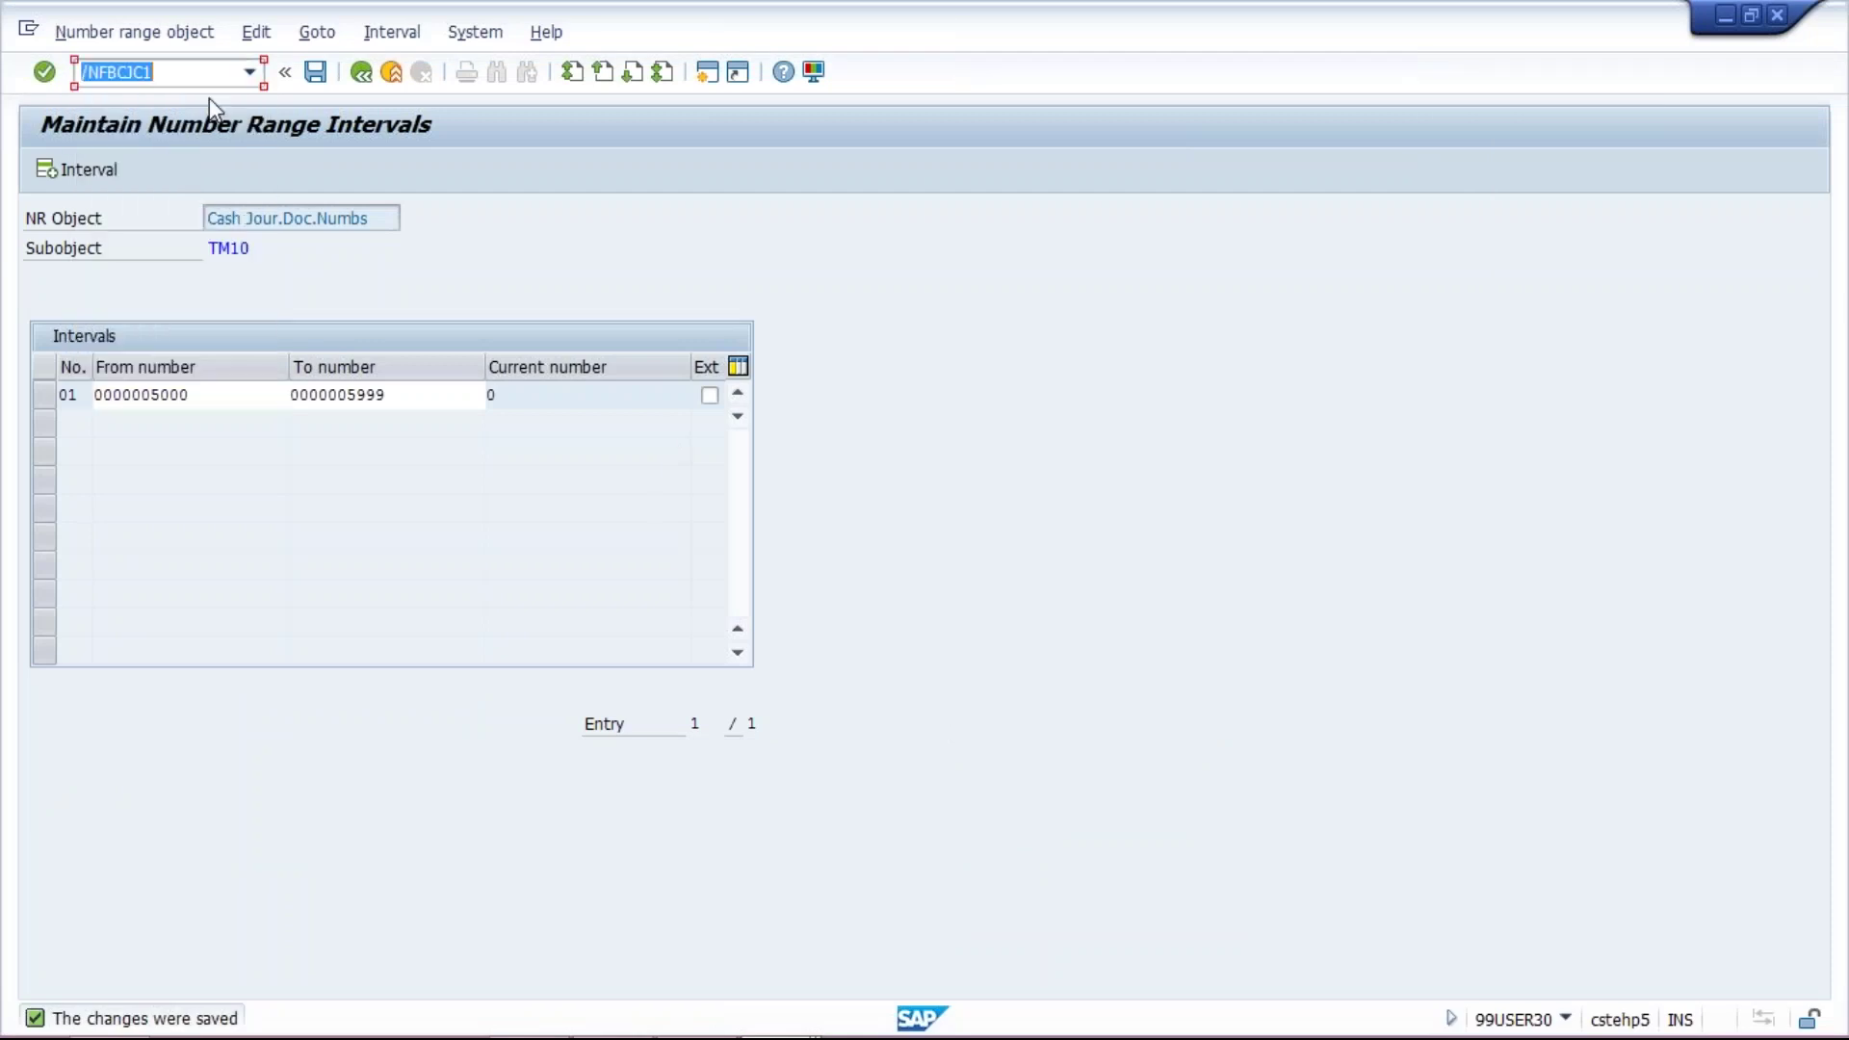
left_click(196, 76)
key("BackSpace")
key("Return")
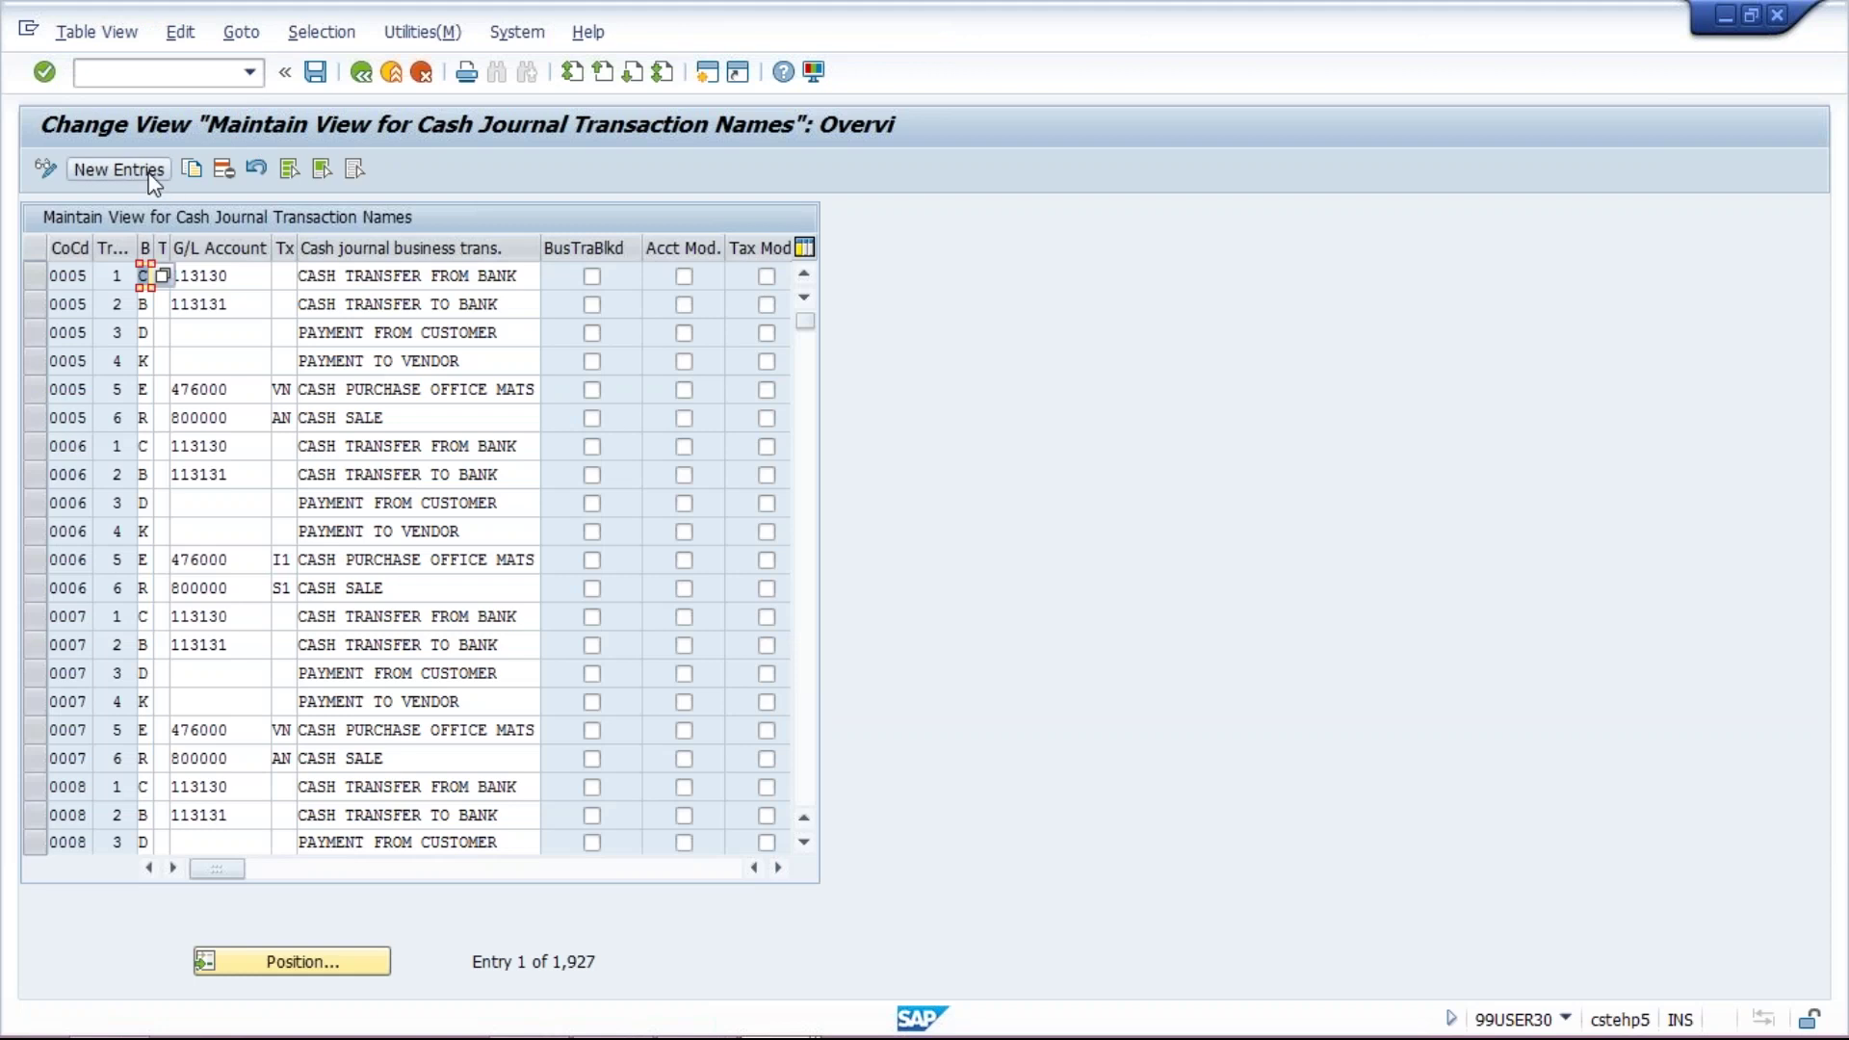
Add a new entry for company code TM10 with the cash journal business transaction CASH WITHDRAWL
left_click(119, 170)
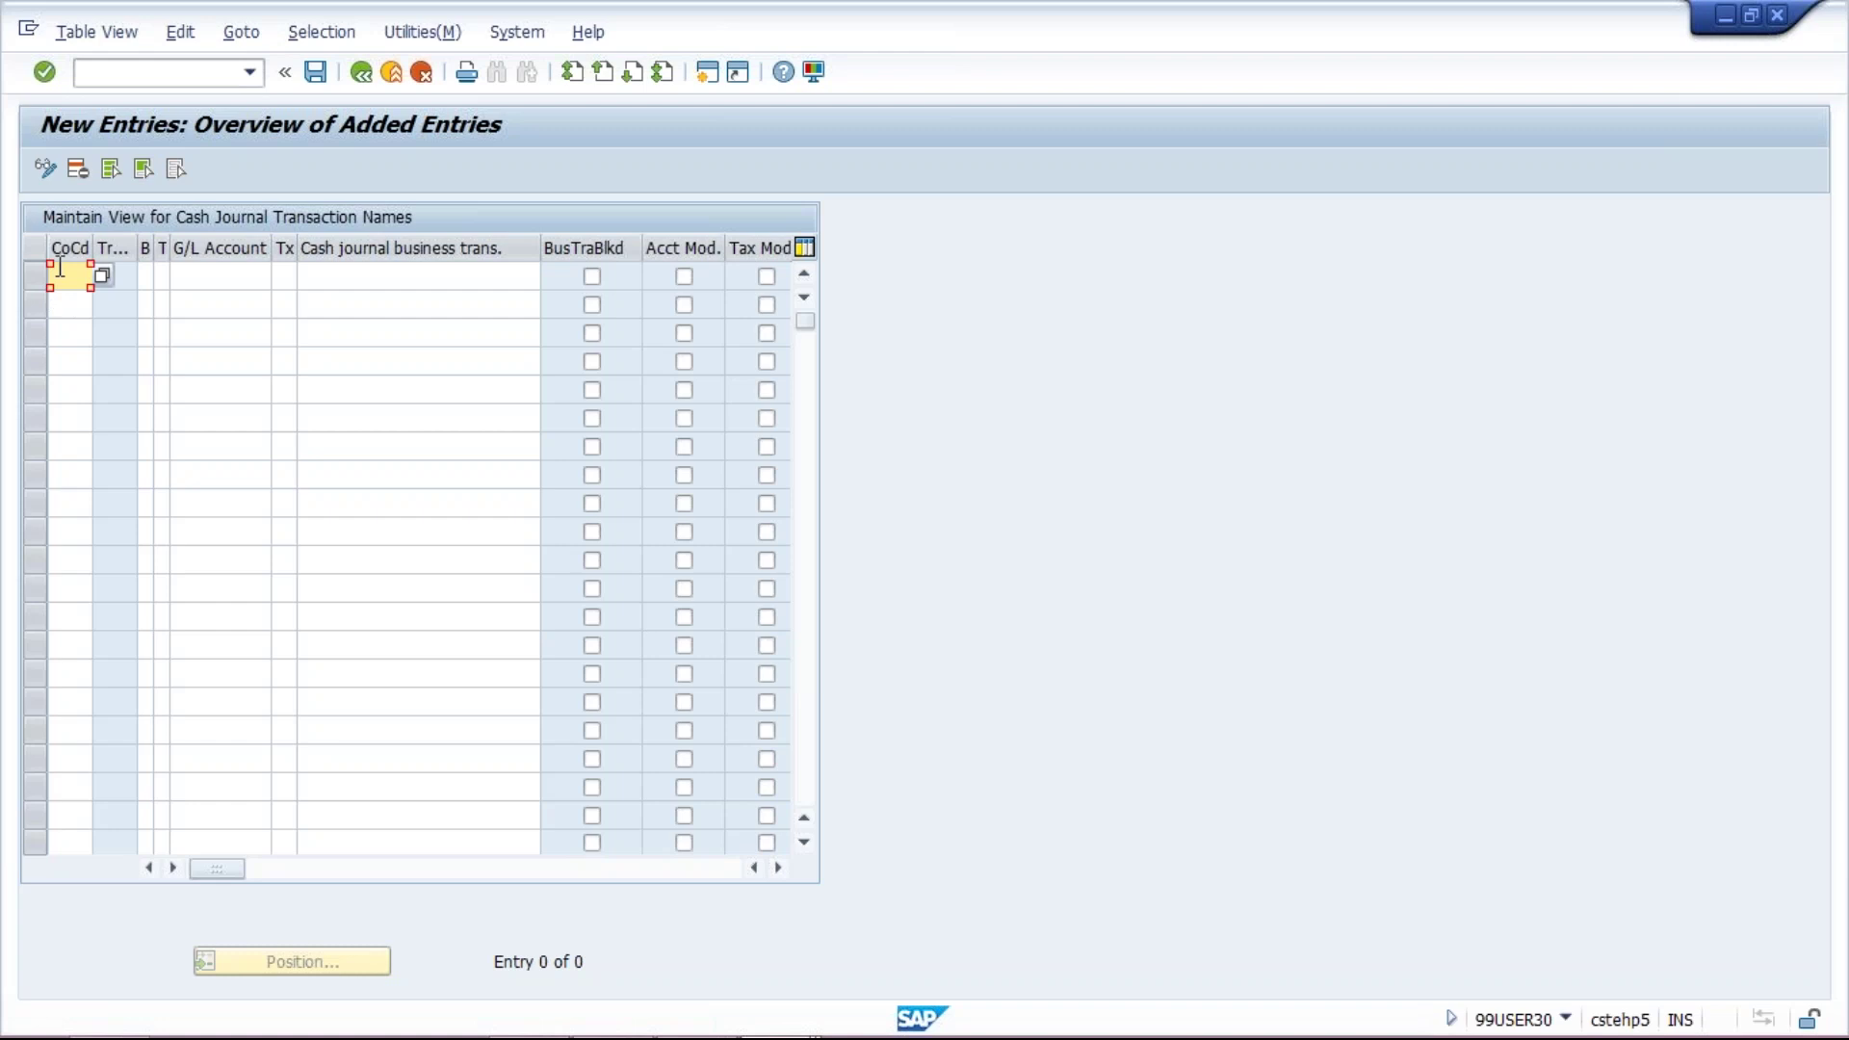
type("TM10")
key("Tab")
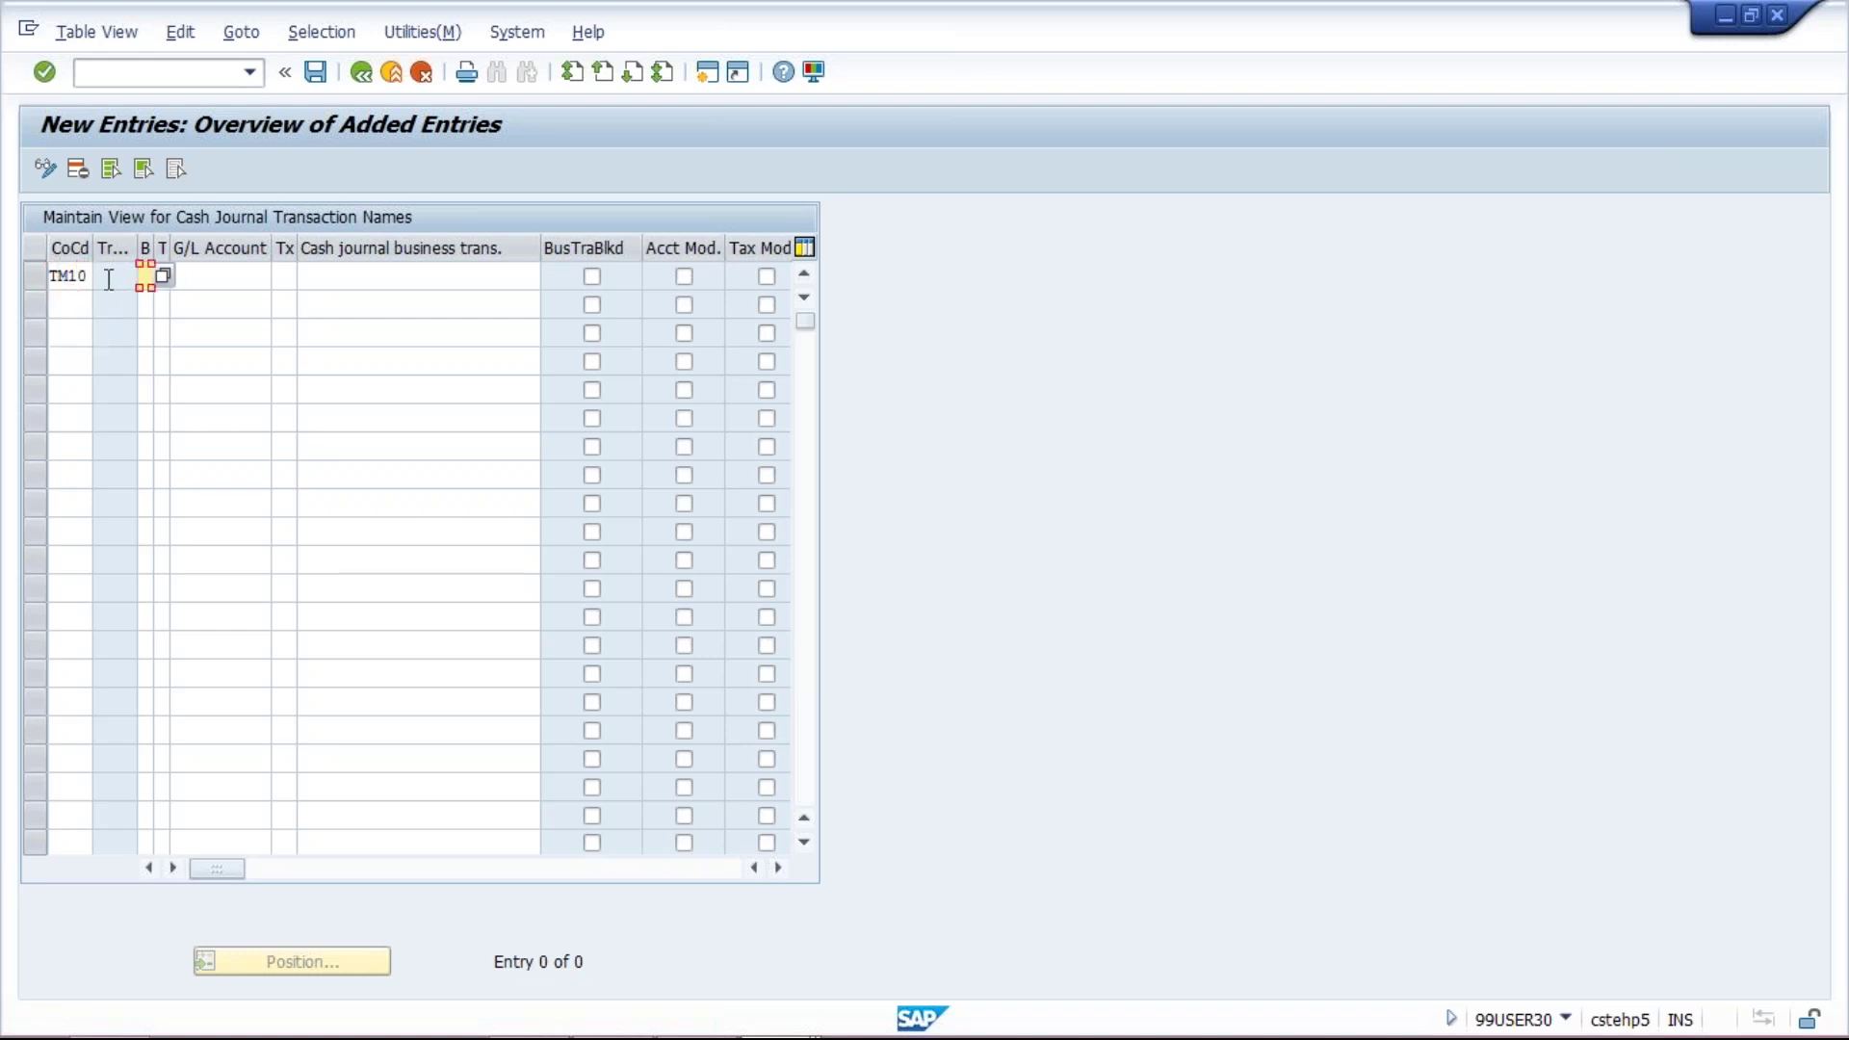
left_click(146, 275)
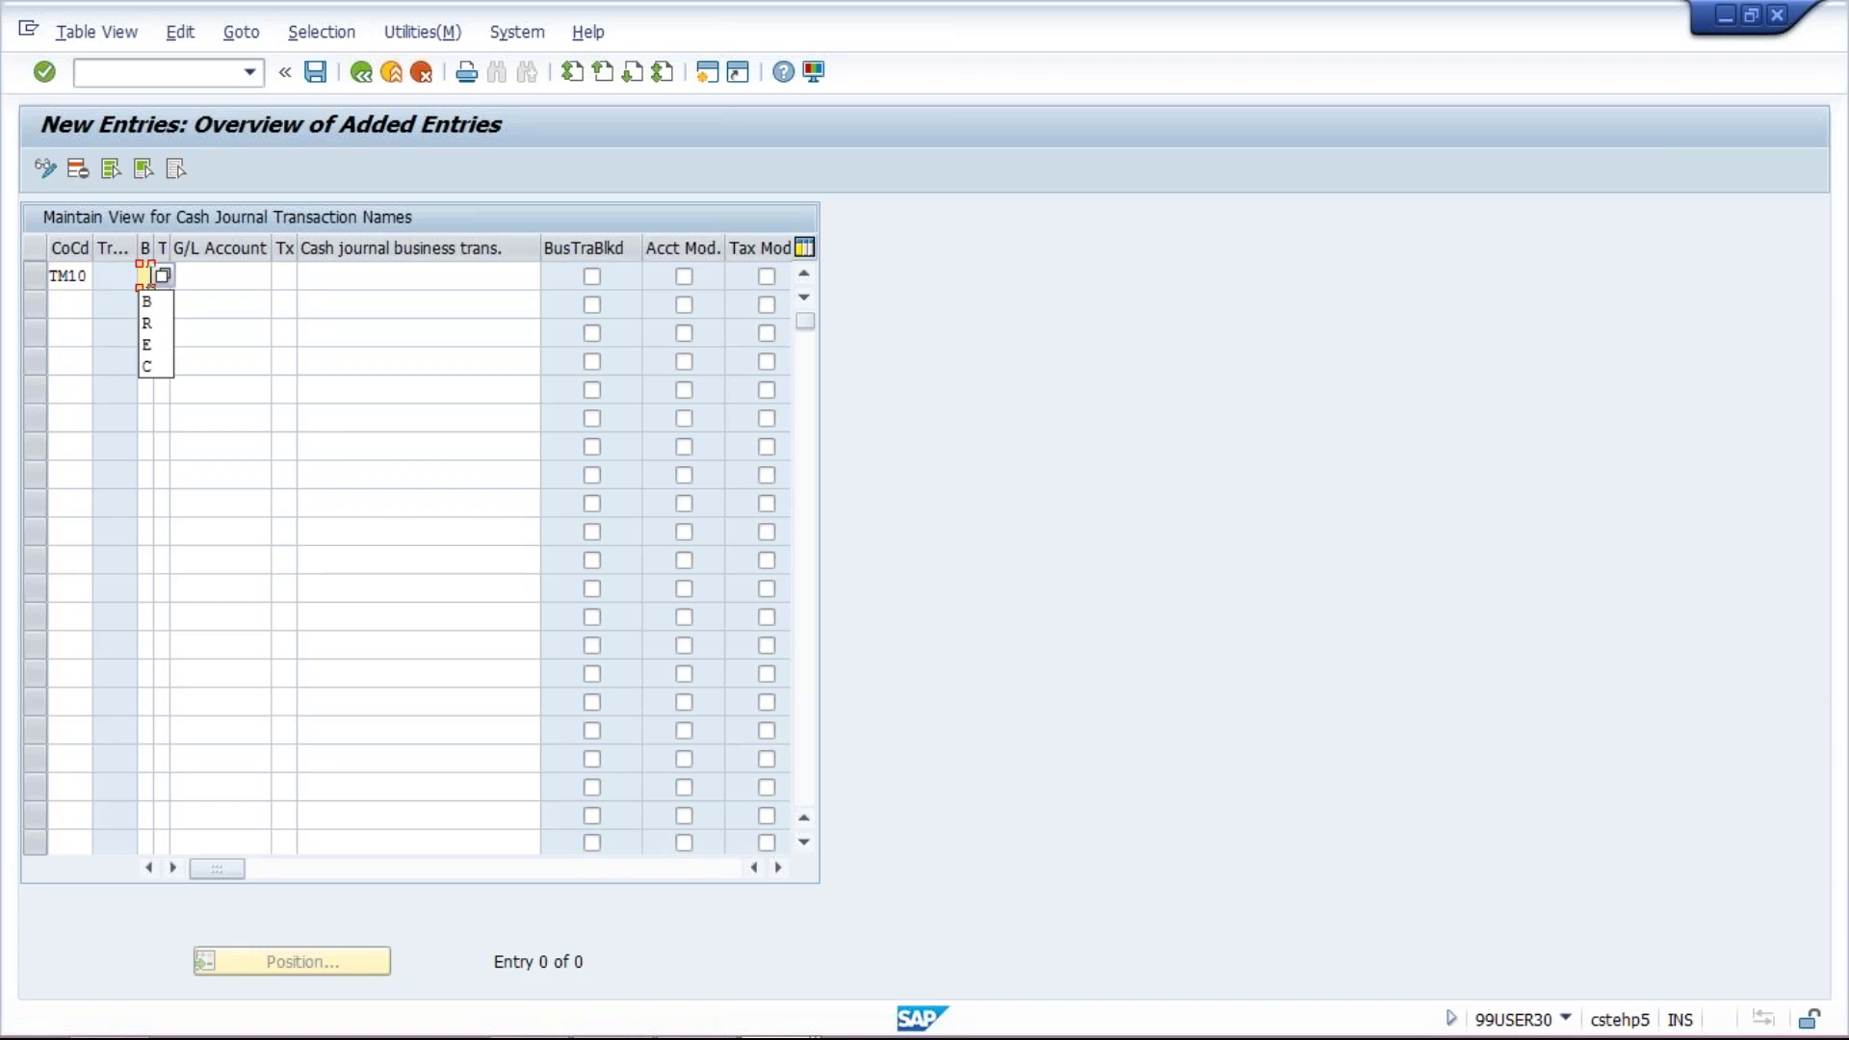
left_click(147, 276)
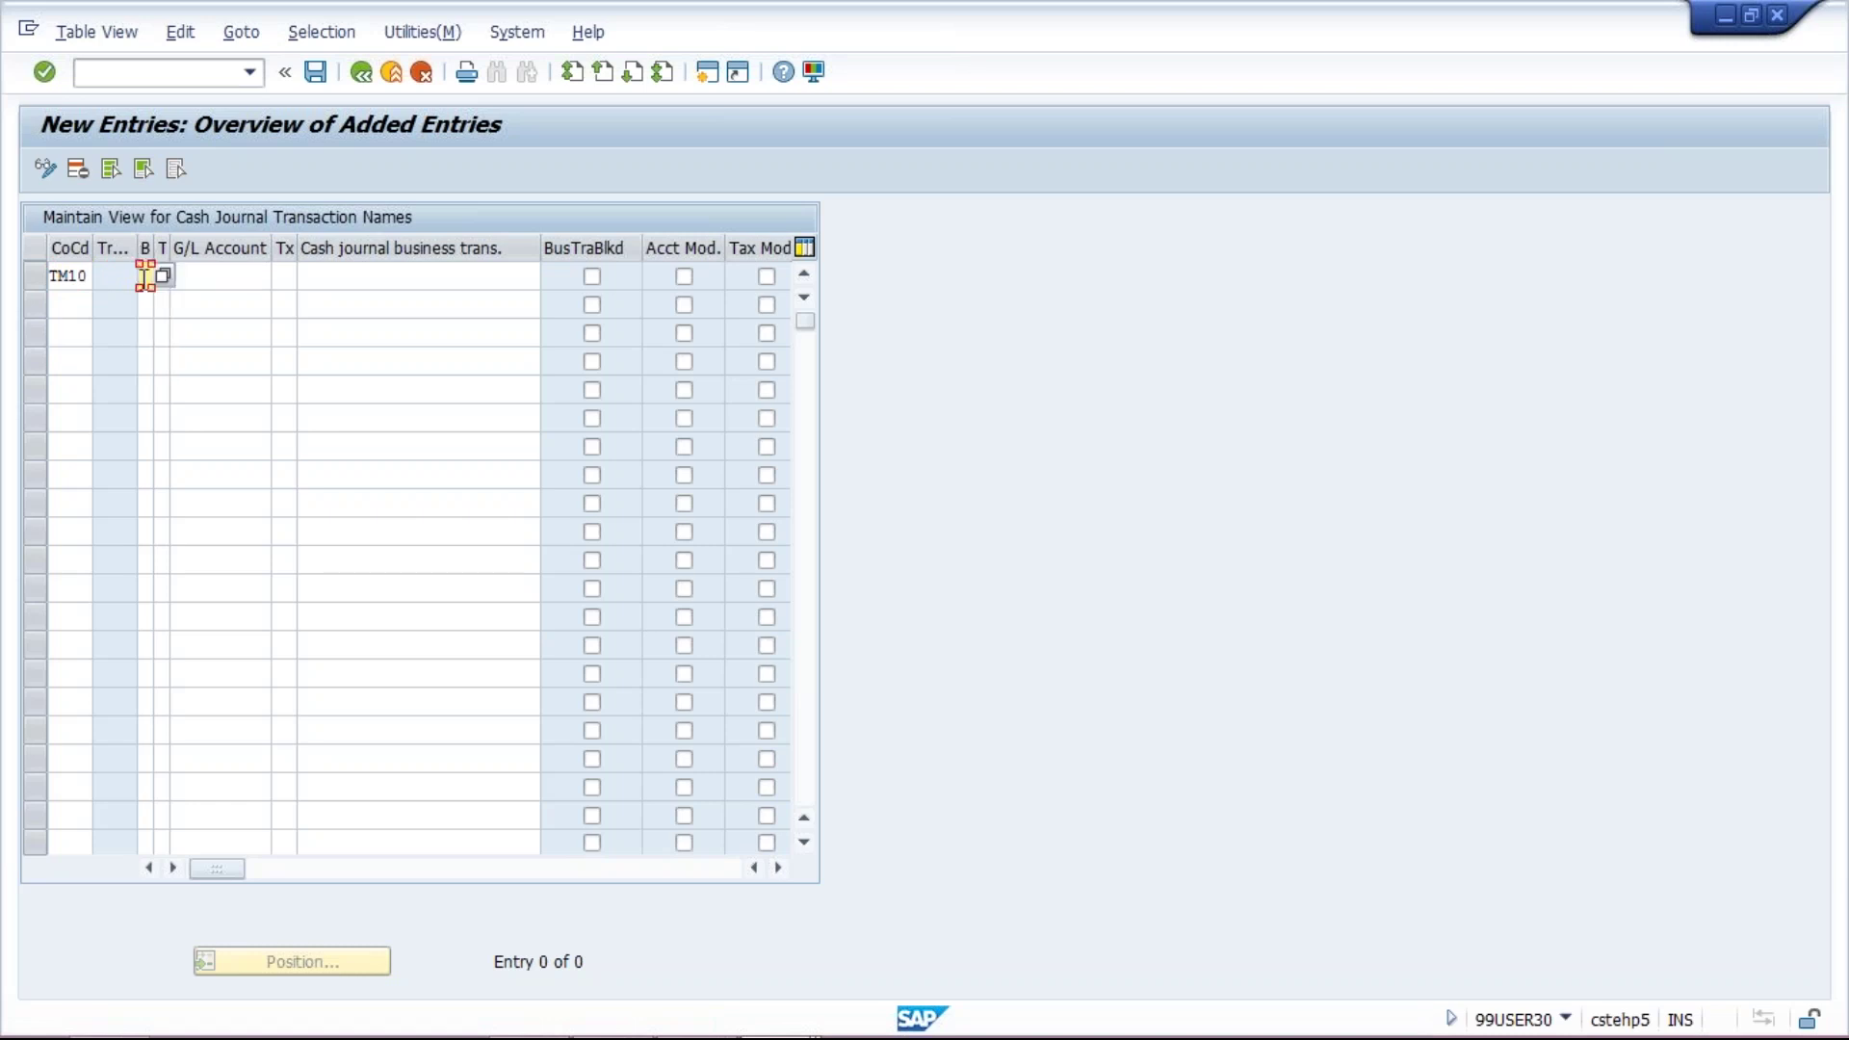
left_click(375, 275)
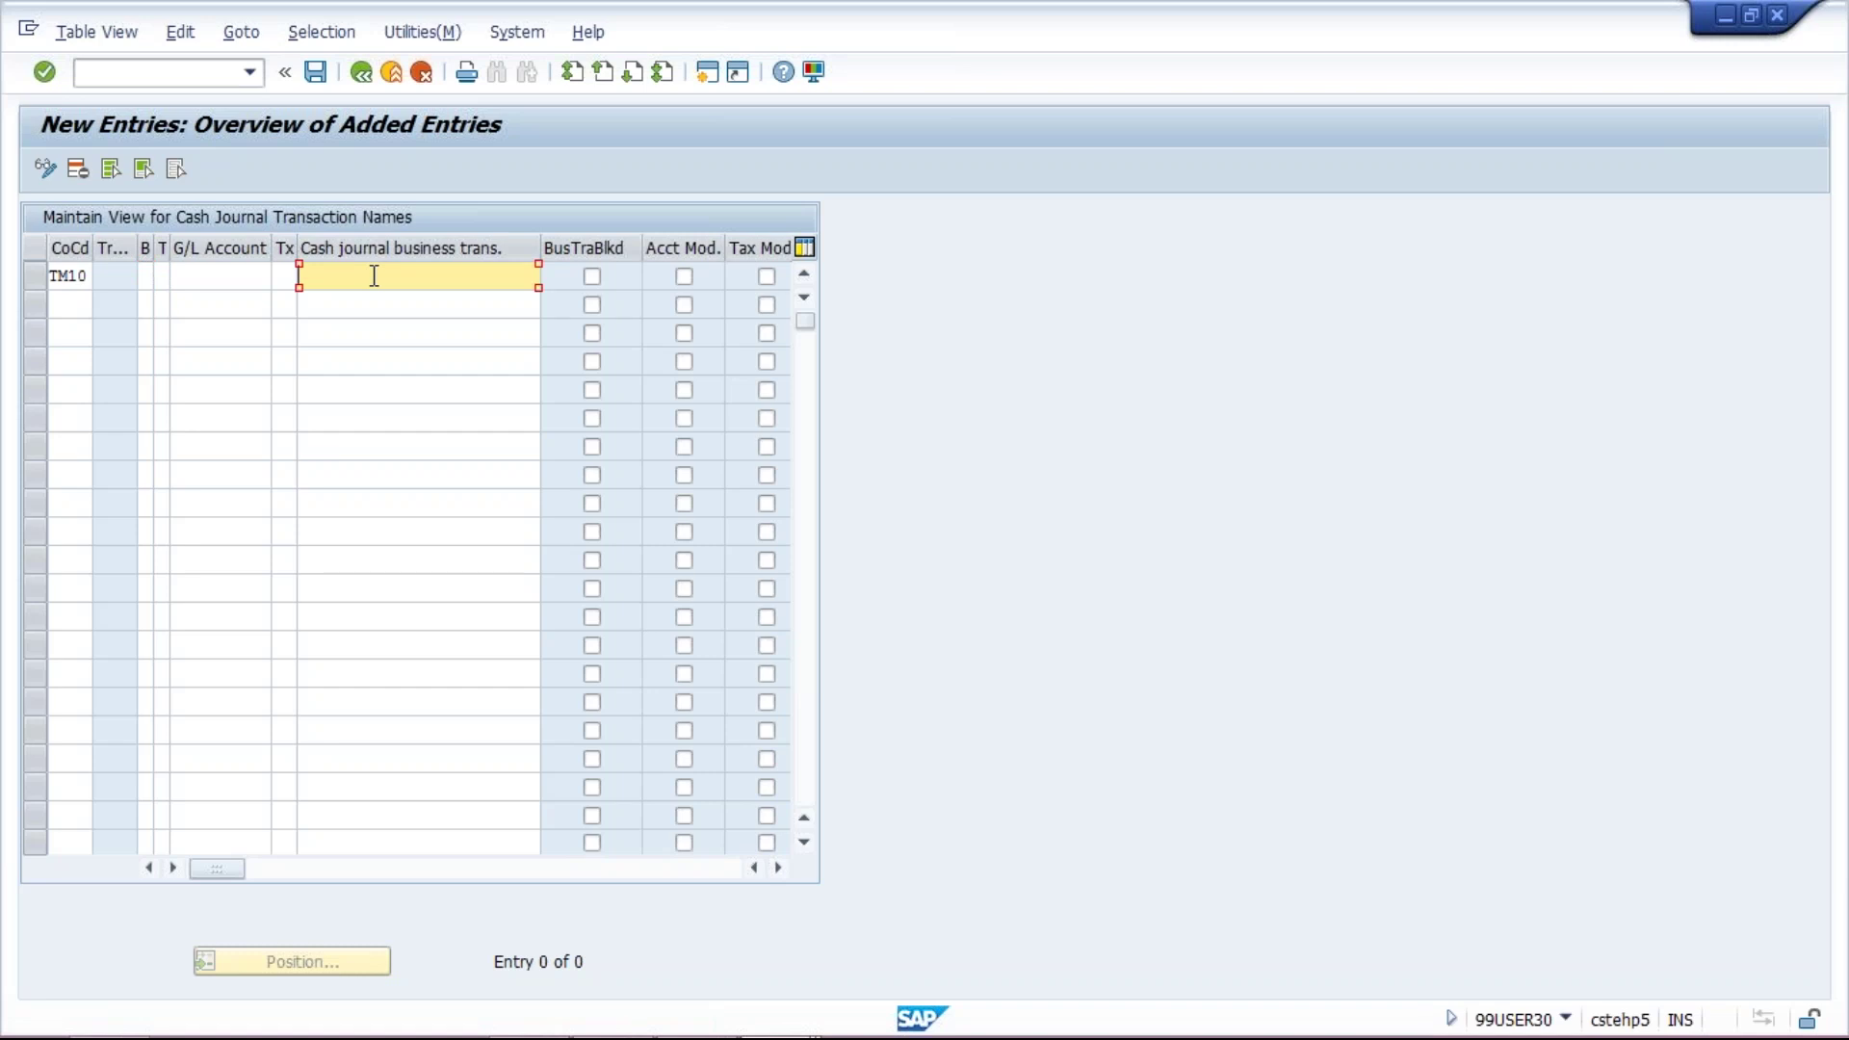
left_click(373, 275)
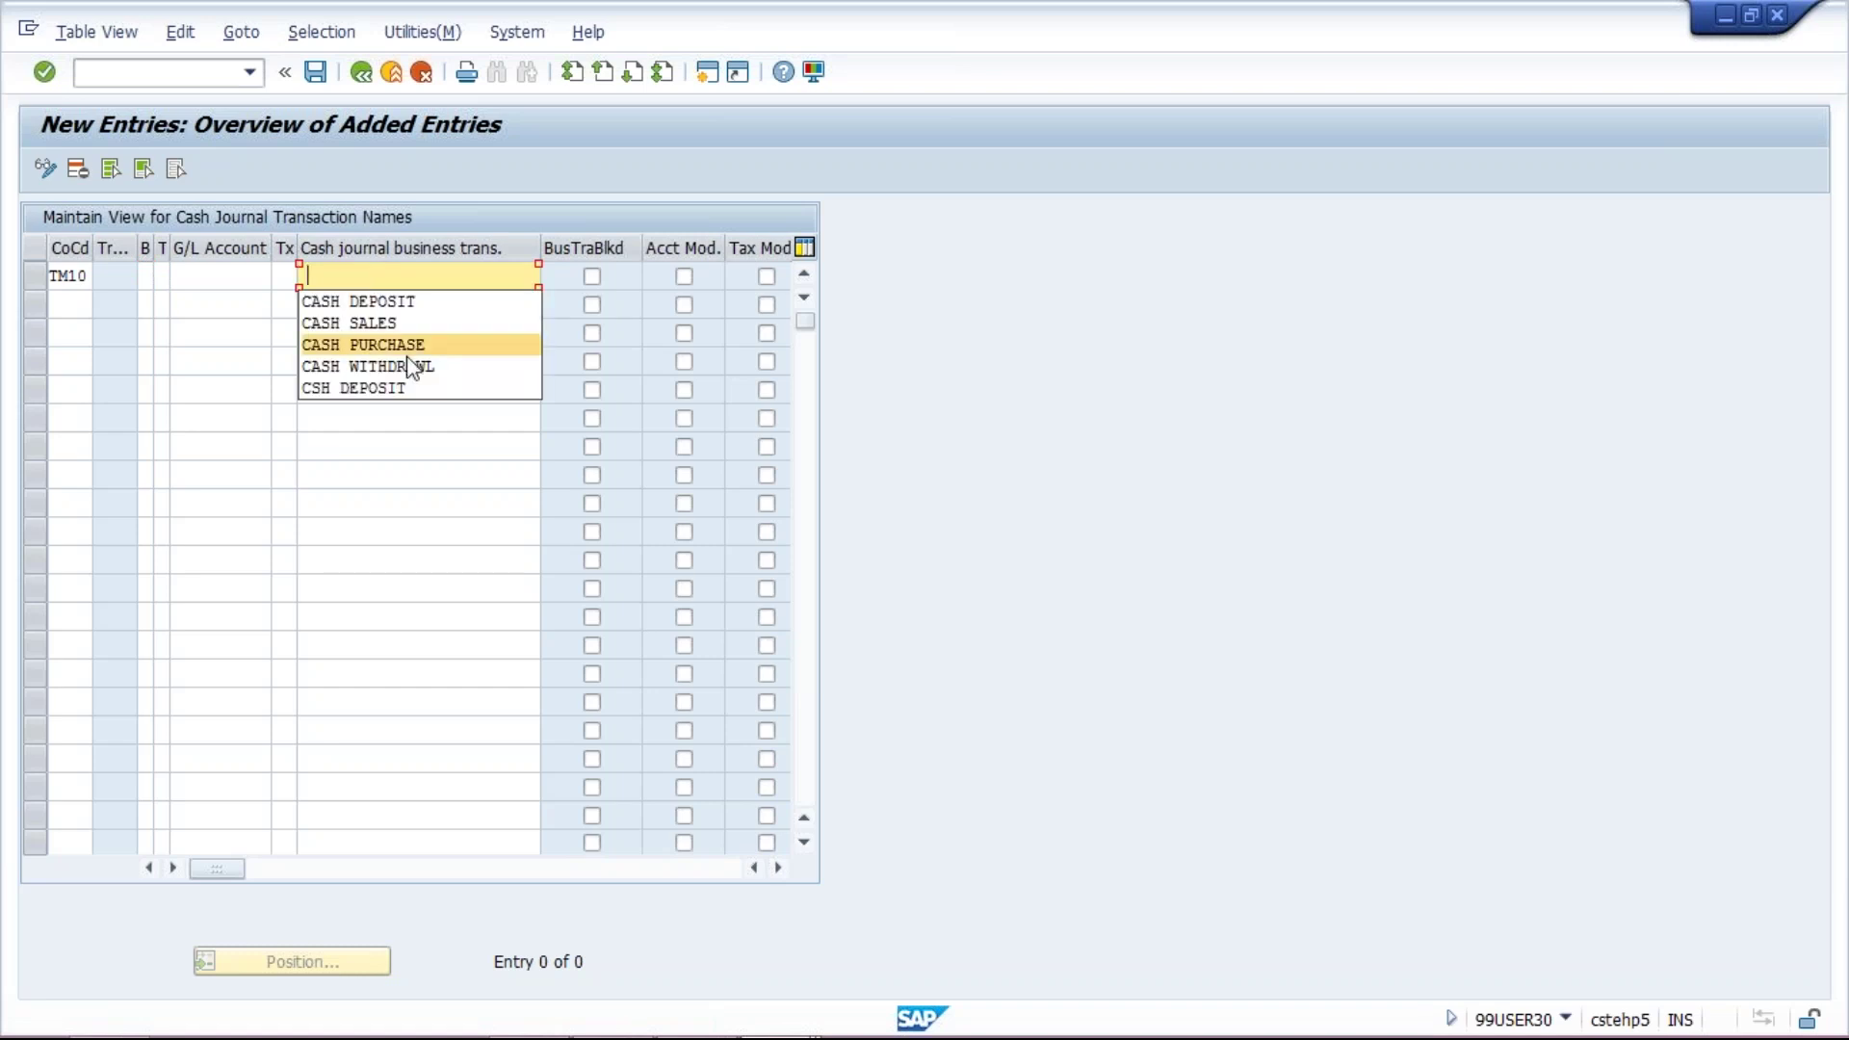
left_click(466, 364)
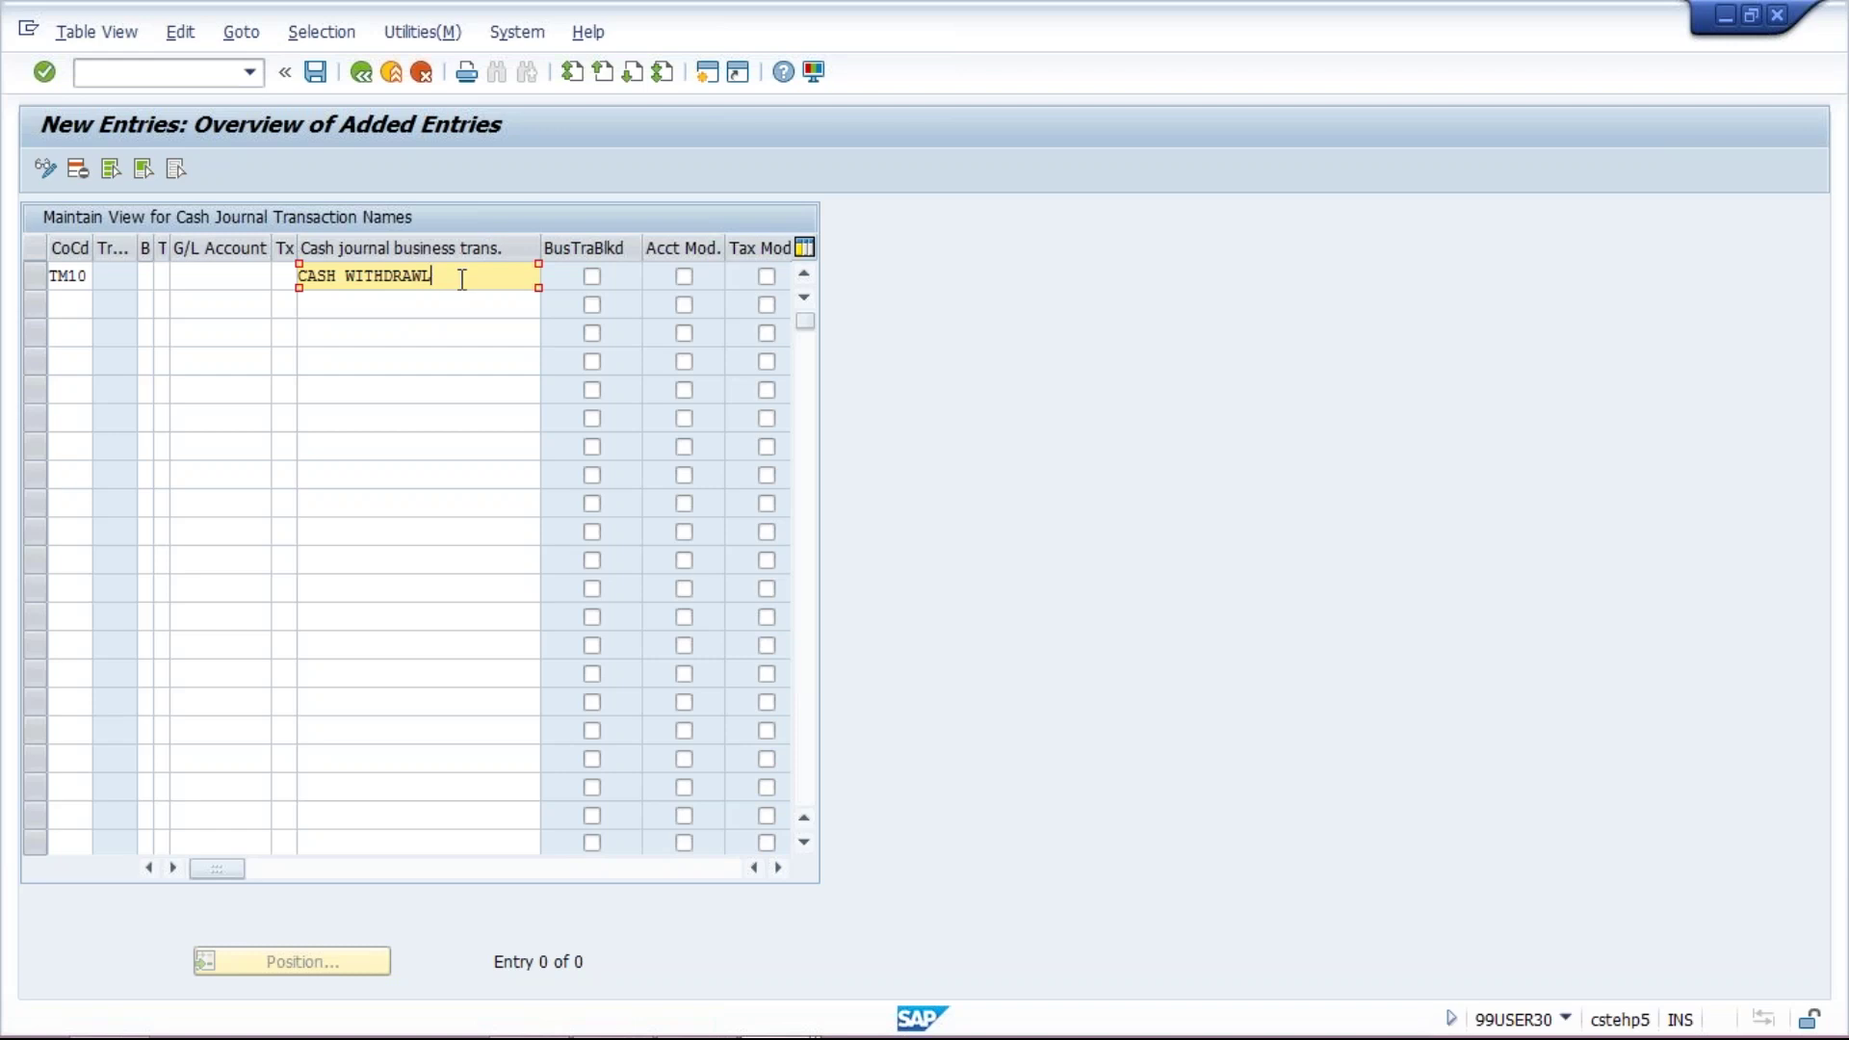
Review the debit and credit accounts for each cash transaction on slide 3 in PowerPoint, and return to SAP
mouse_move(594, 1030)
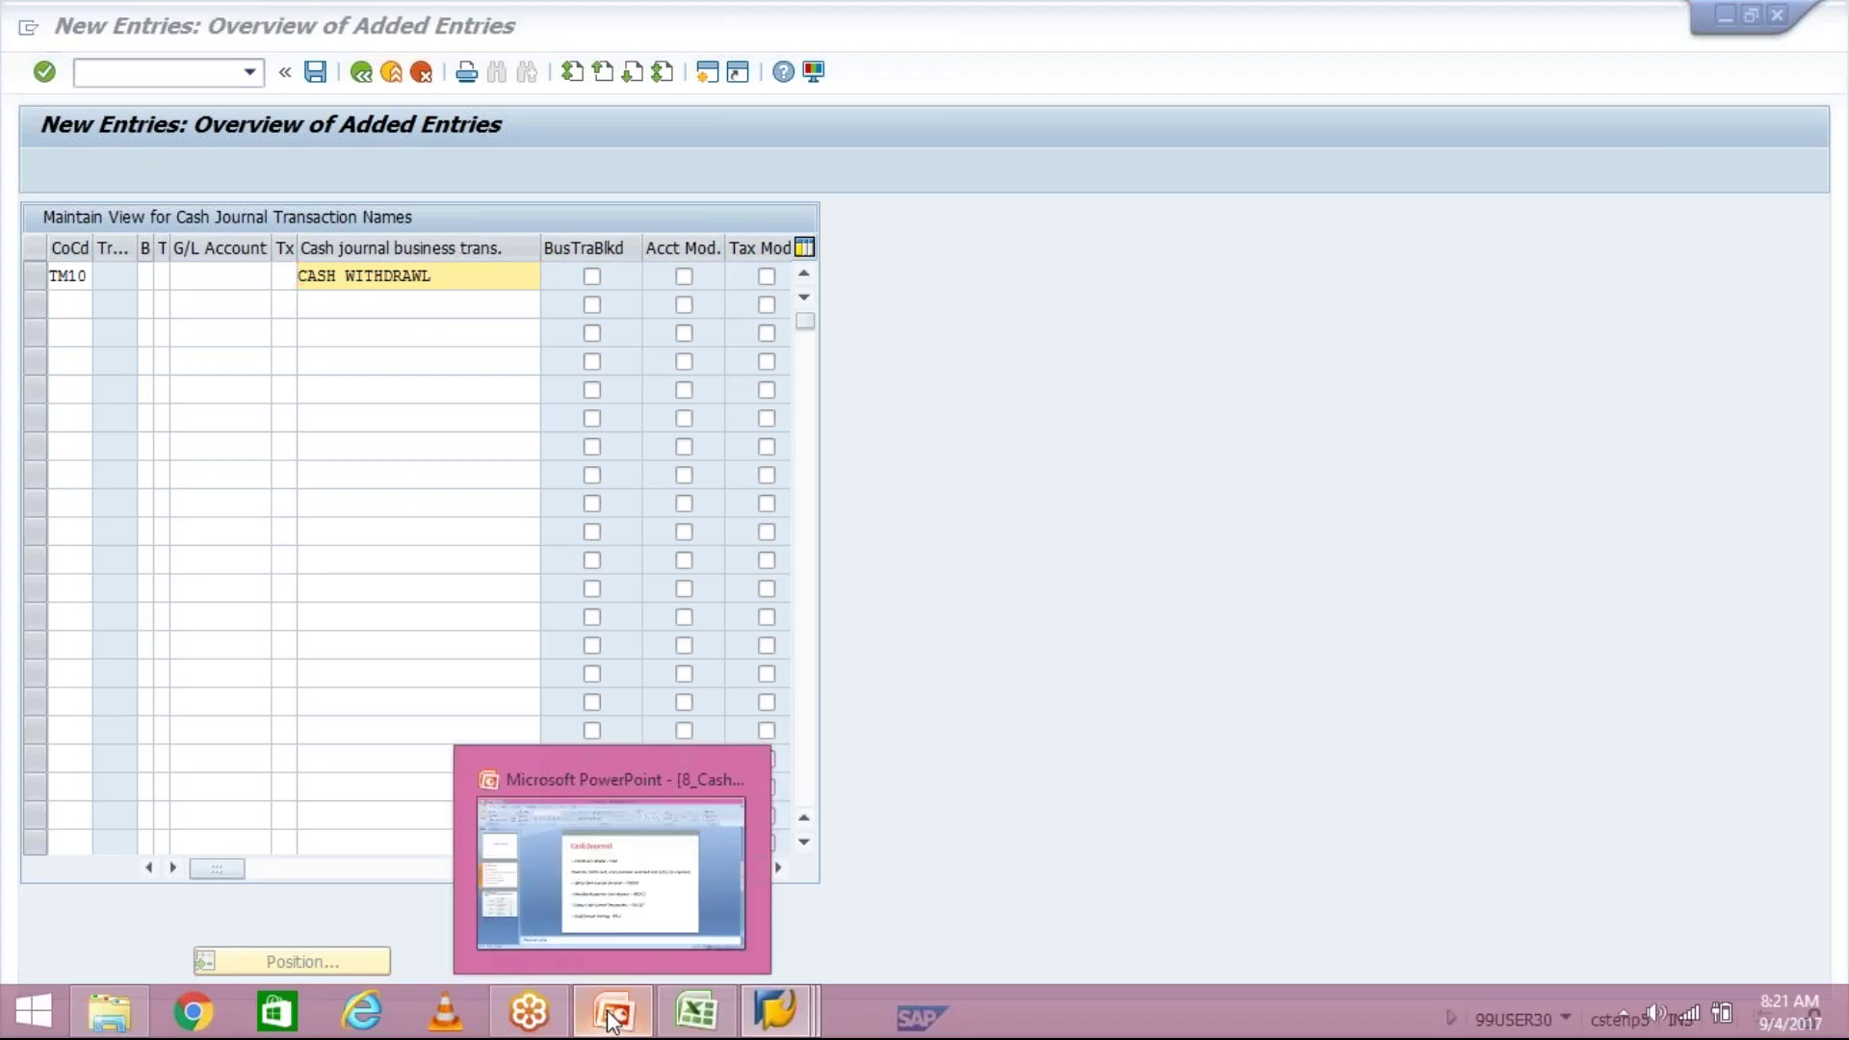
left_click(610, 1019)
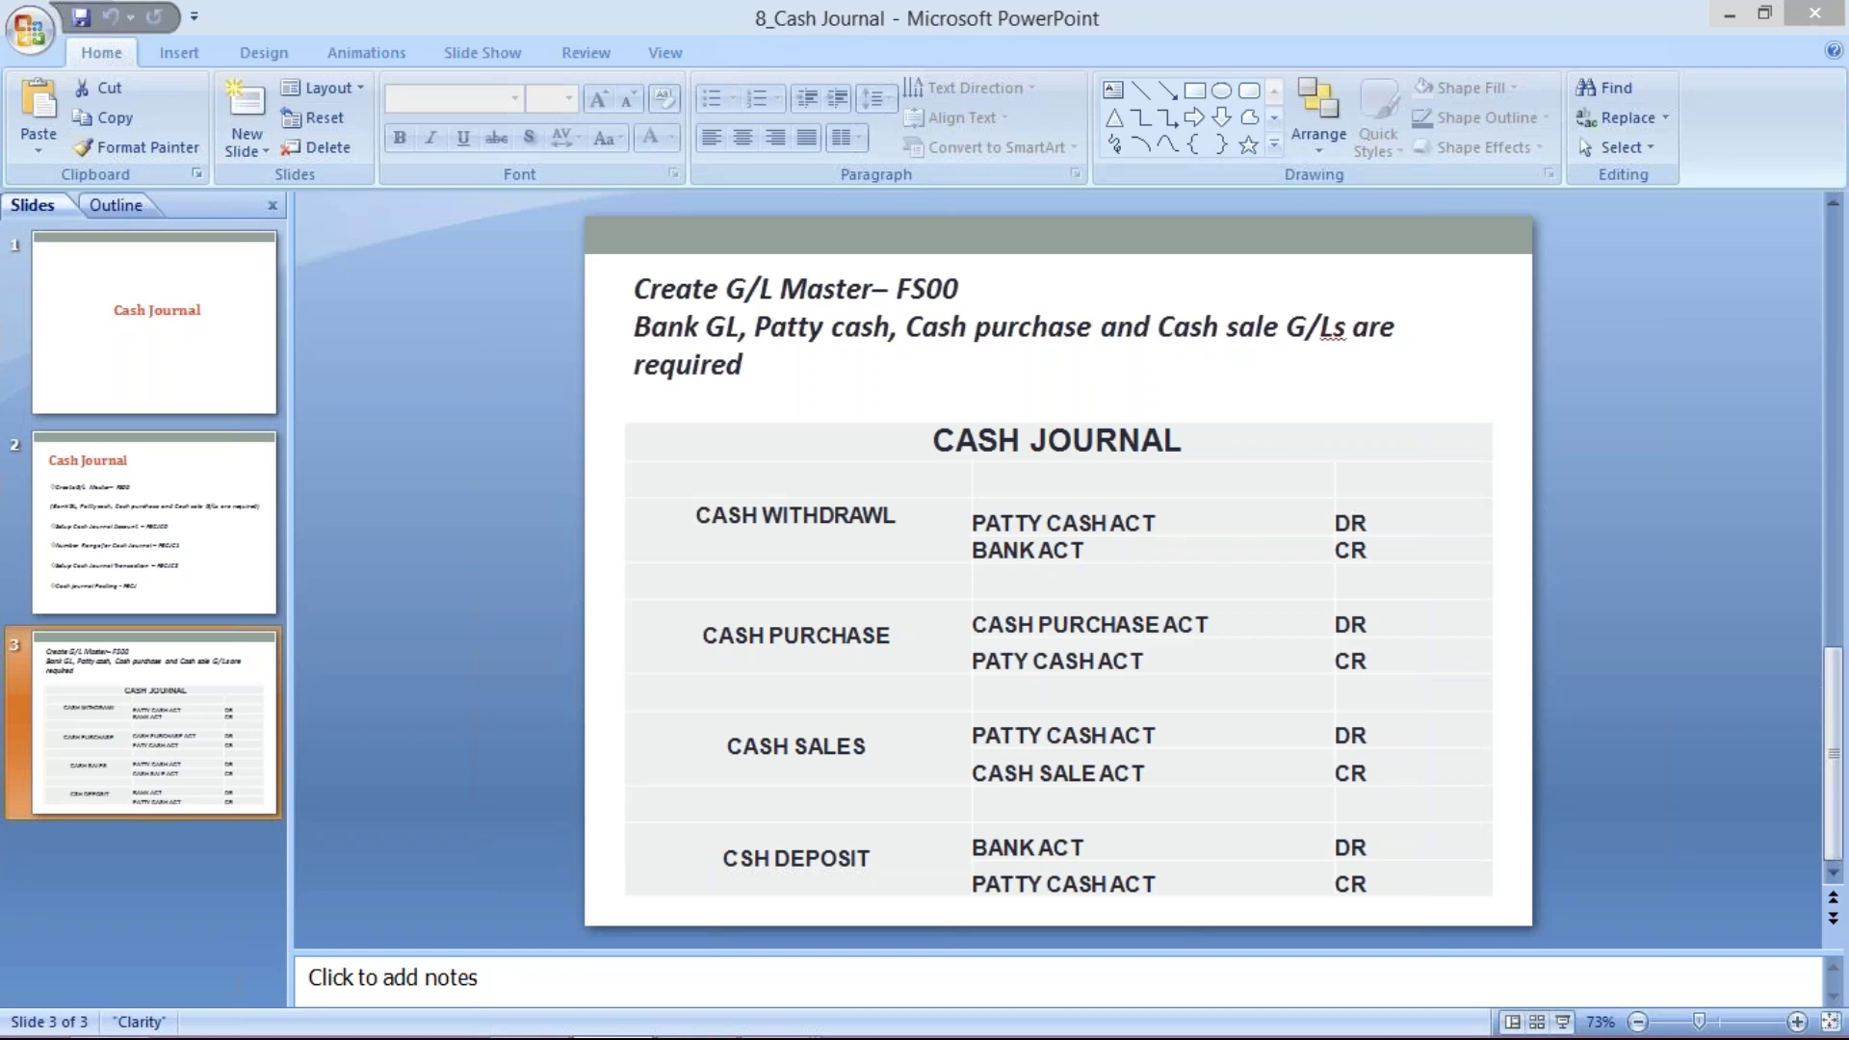
key("alt+Tab")
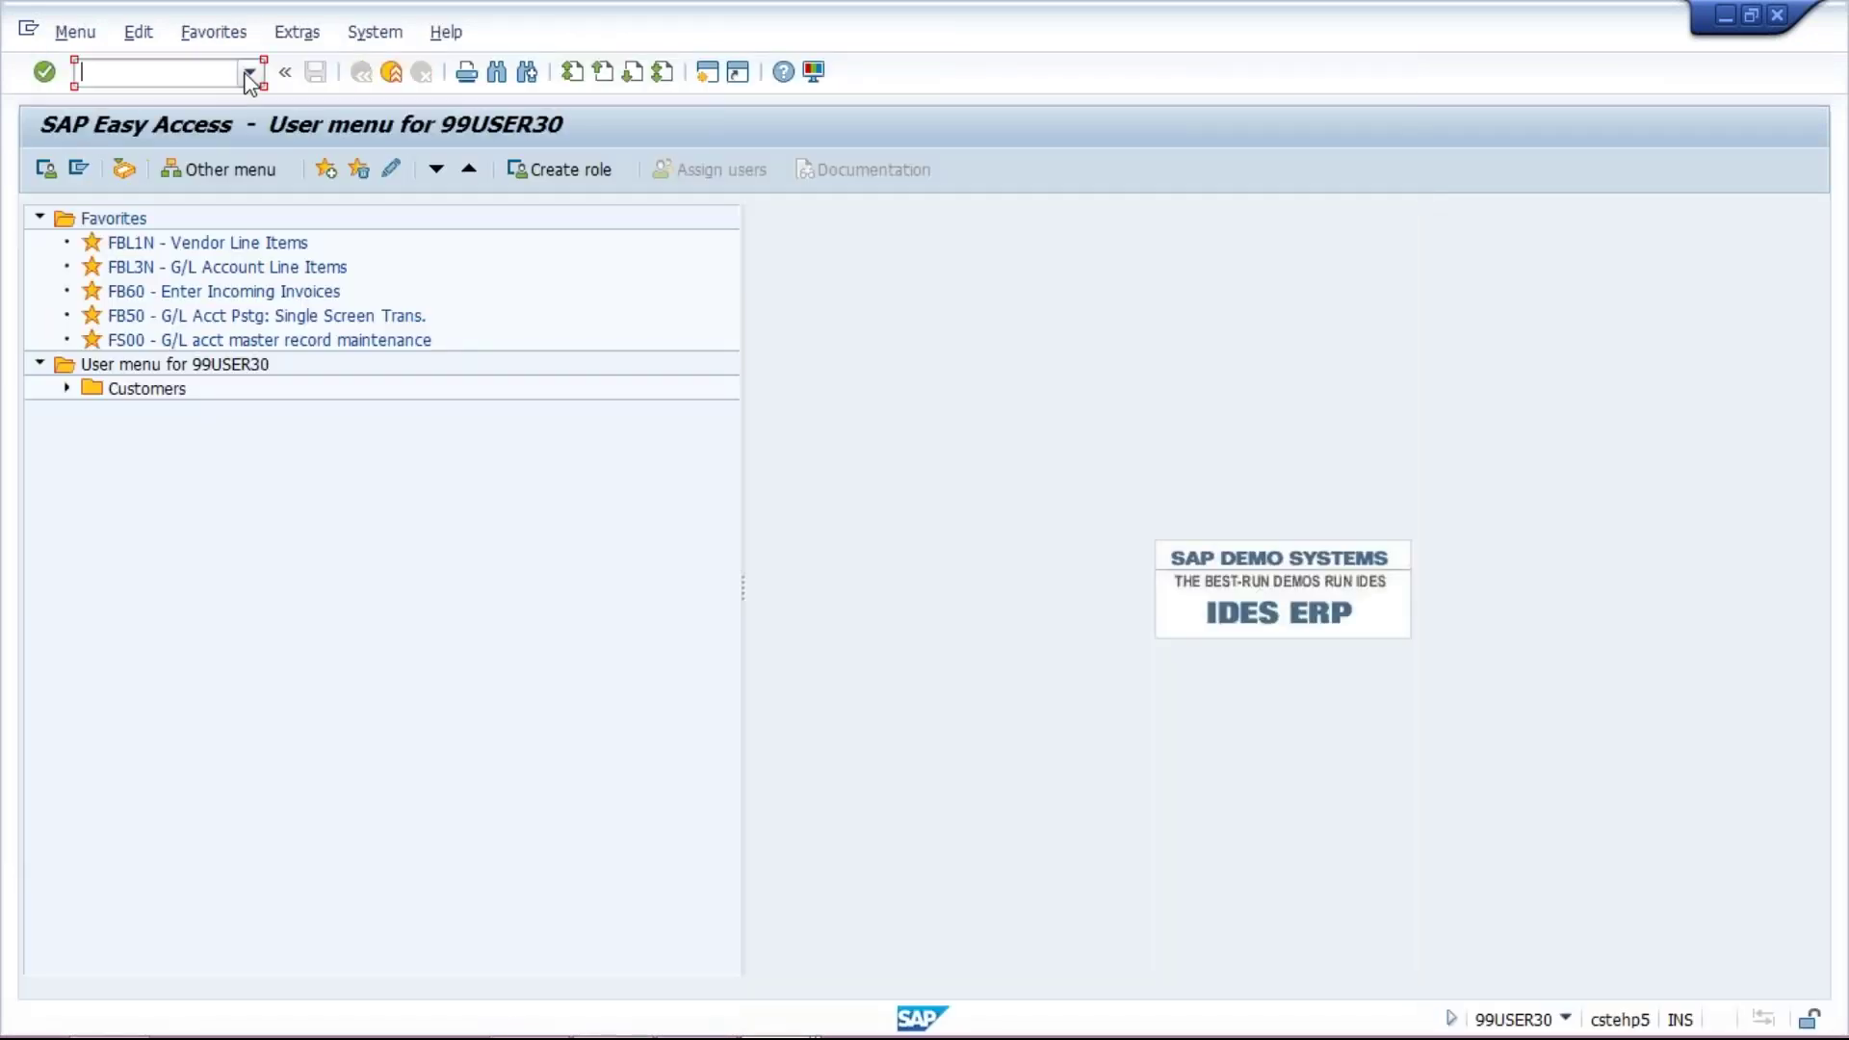
Open the maintenance view for cash journals with the code FBCJC0
left_click(248, 73)
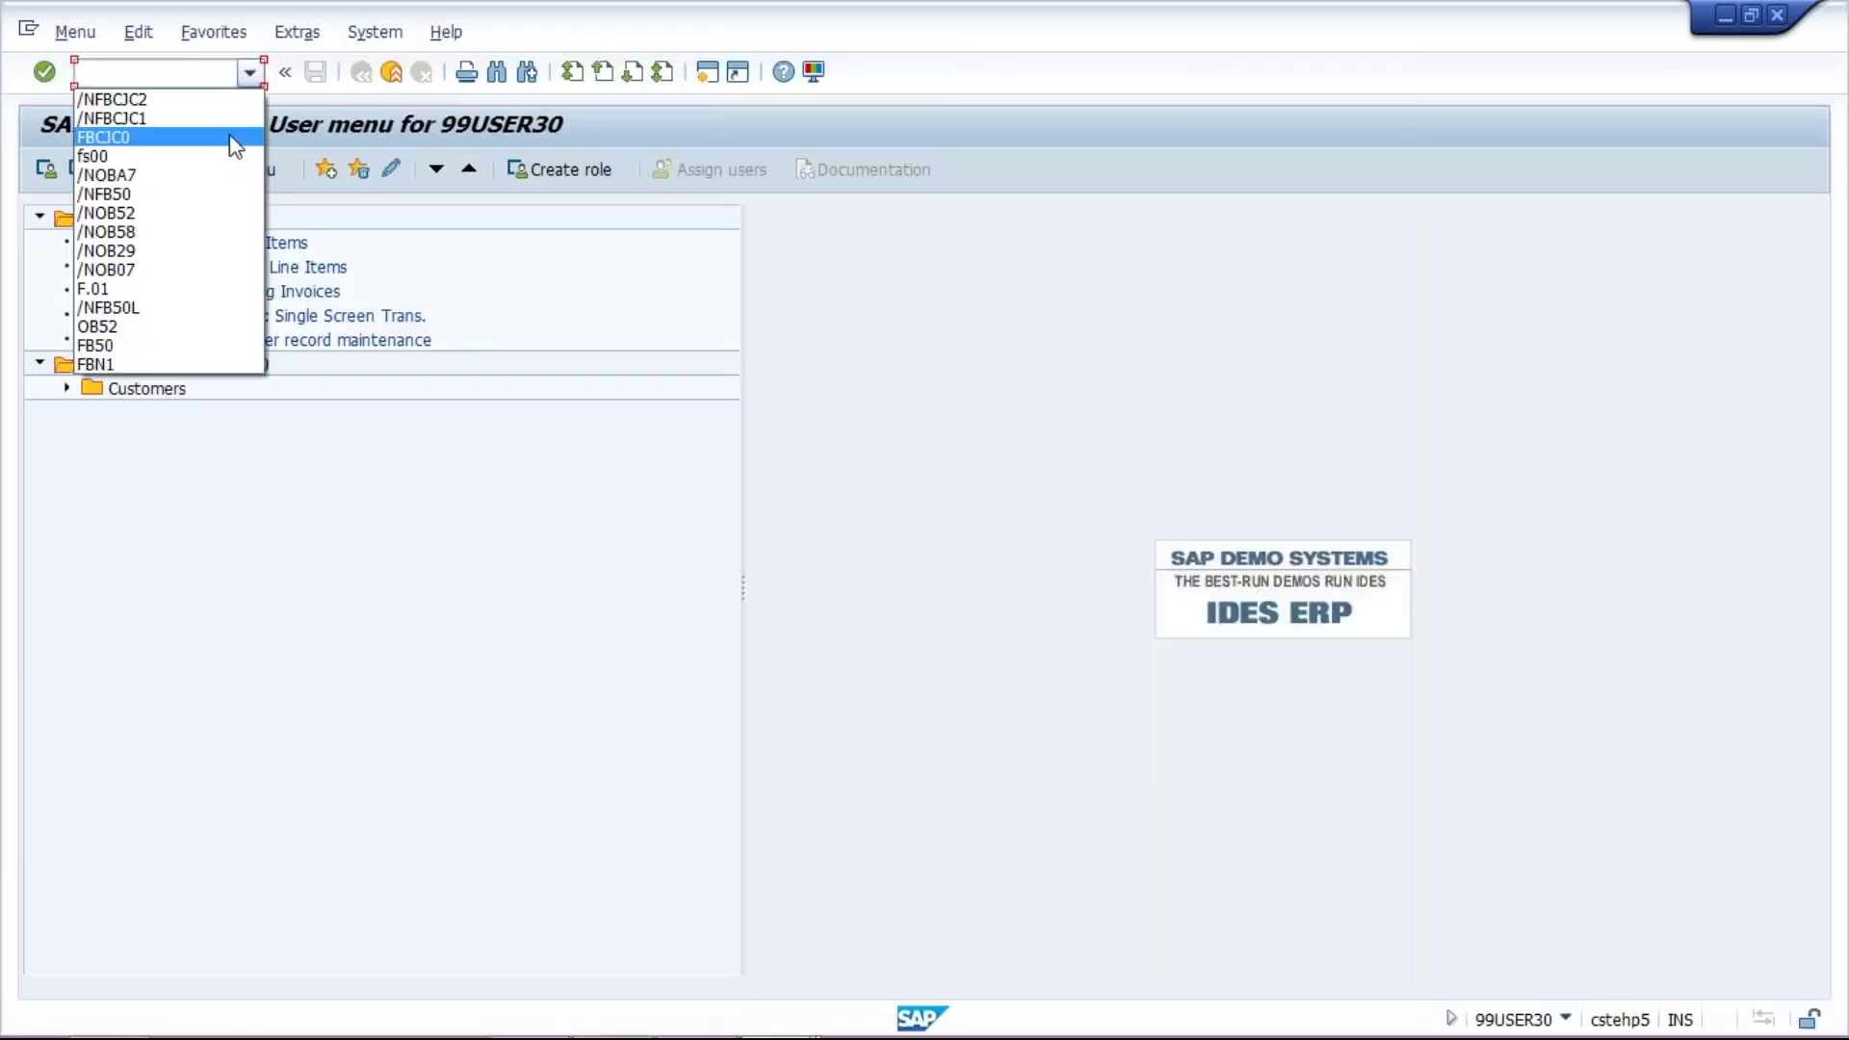
left_click(230, 136)
key("Return")
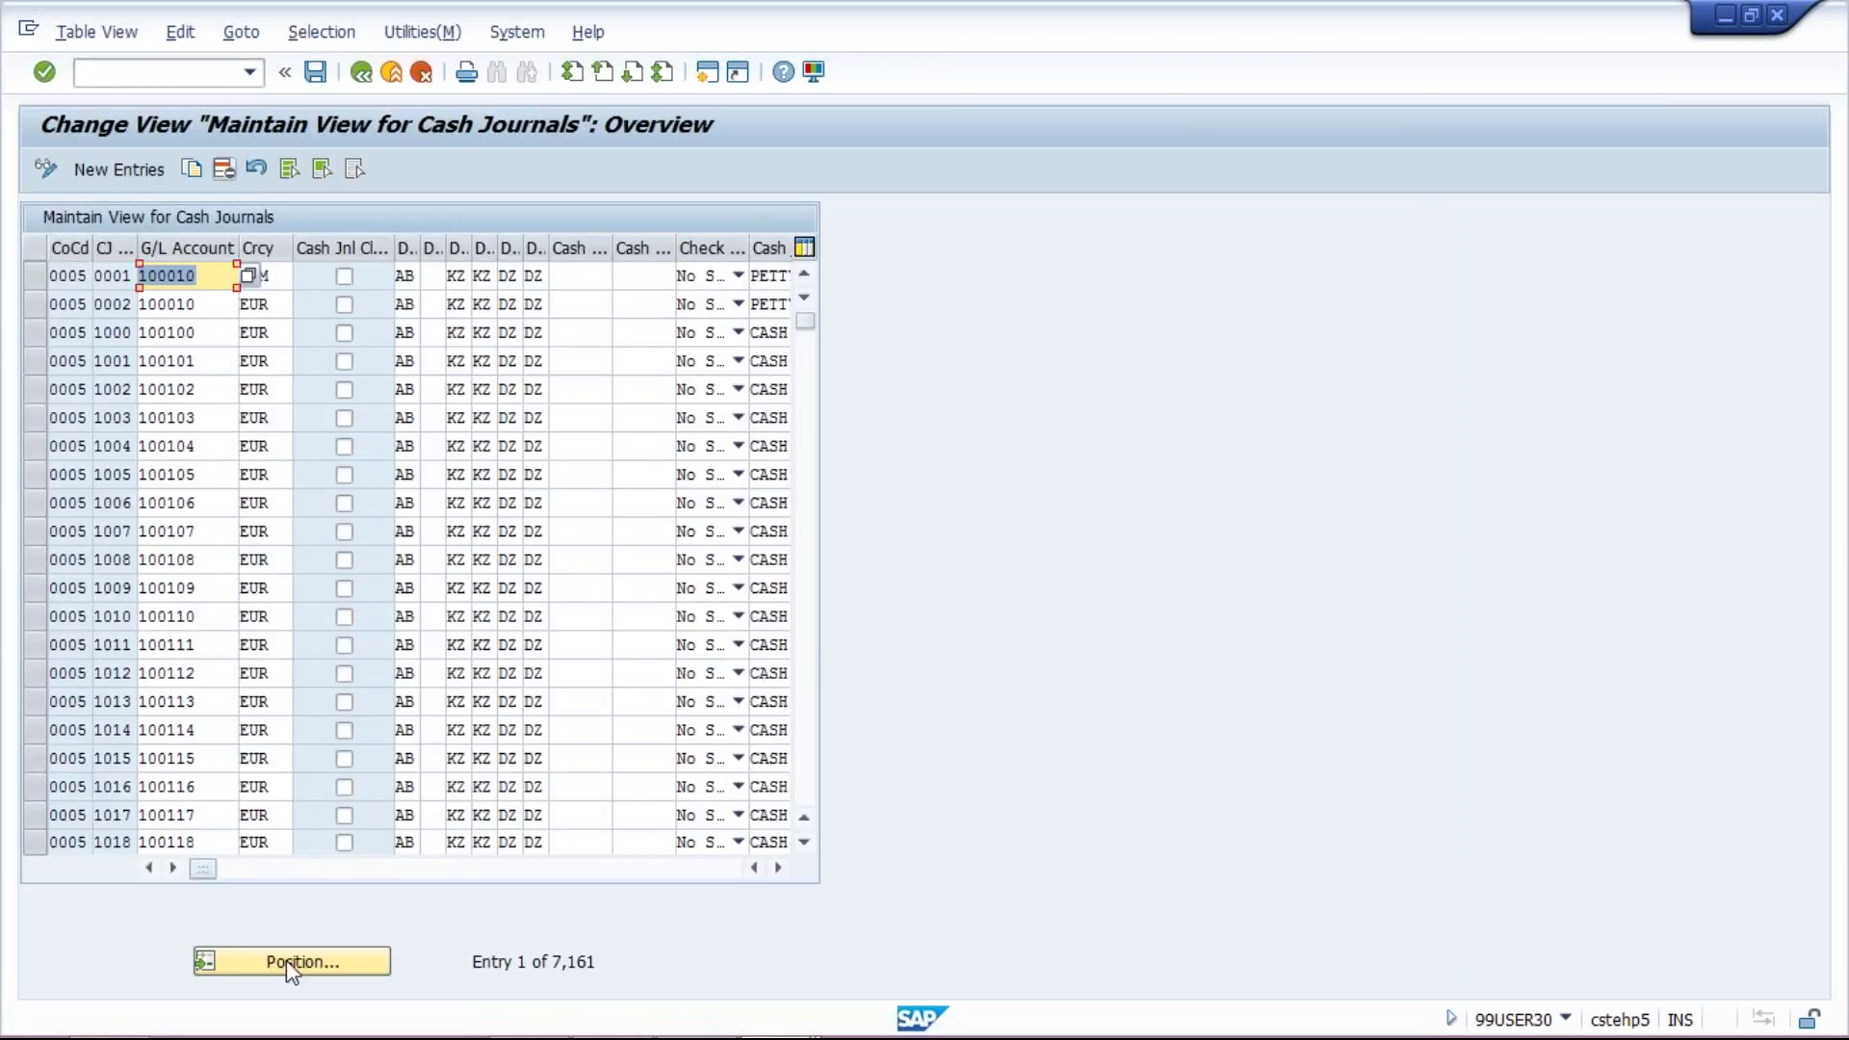
Locate company code TM10's cash journal entry to check its G/L account, and return to the new CASH WITHDRAWL transaction entry
left_click(292, 961)
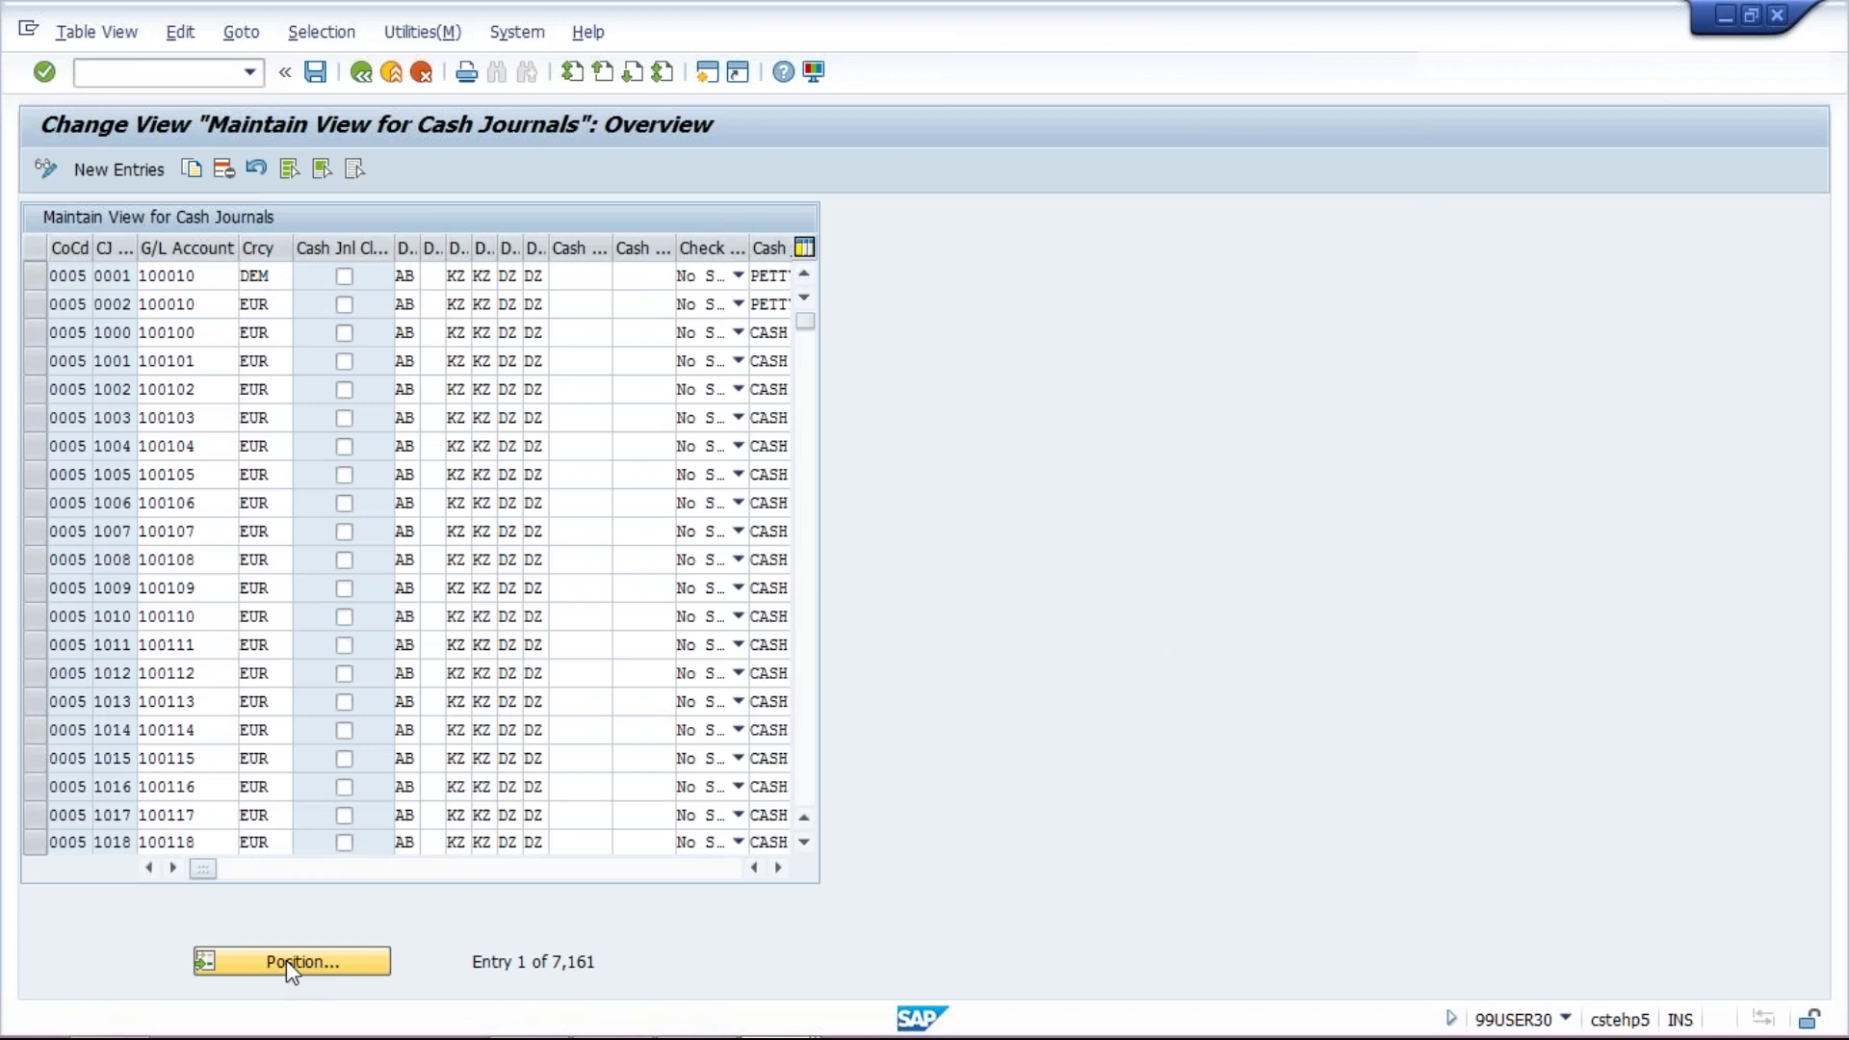
type("TM")
key("Down")
key("Return")
key("Return")
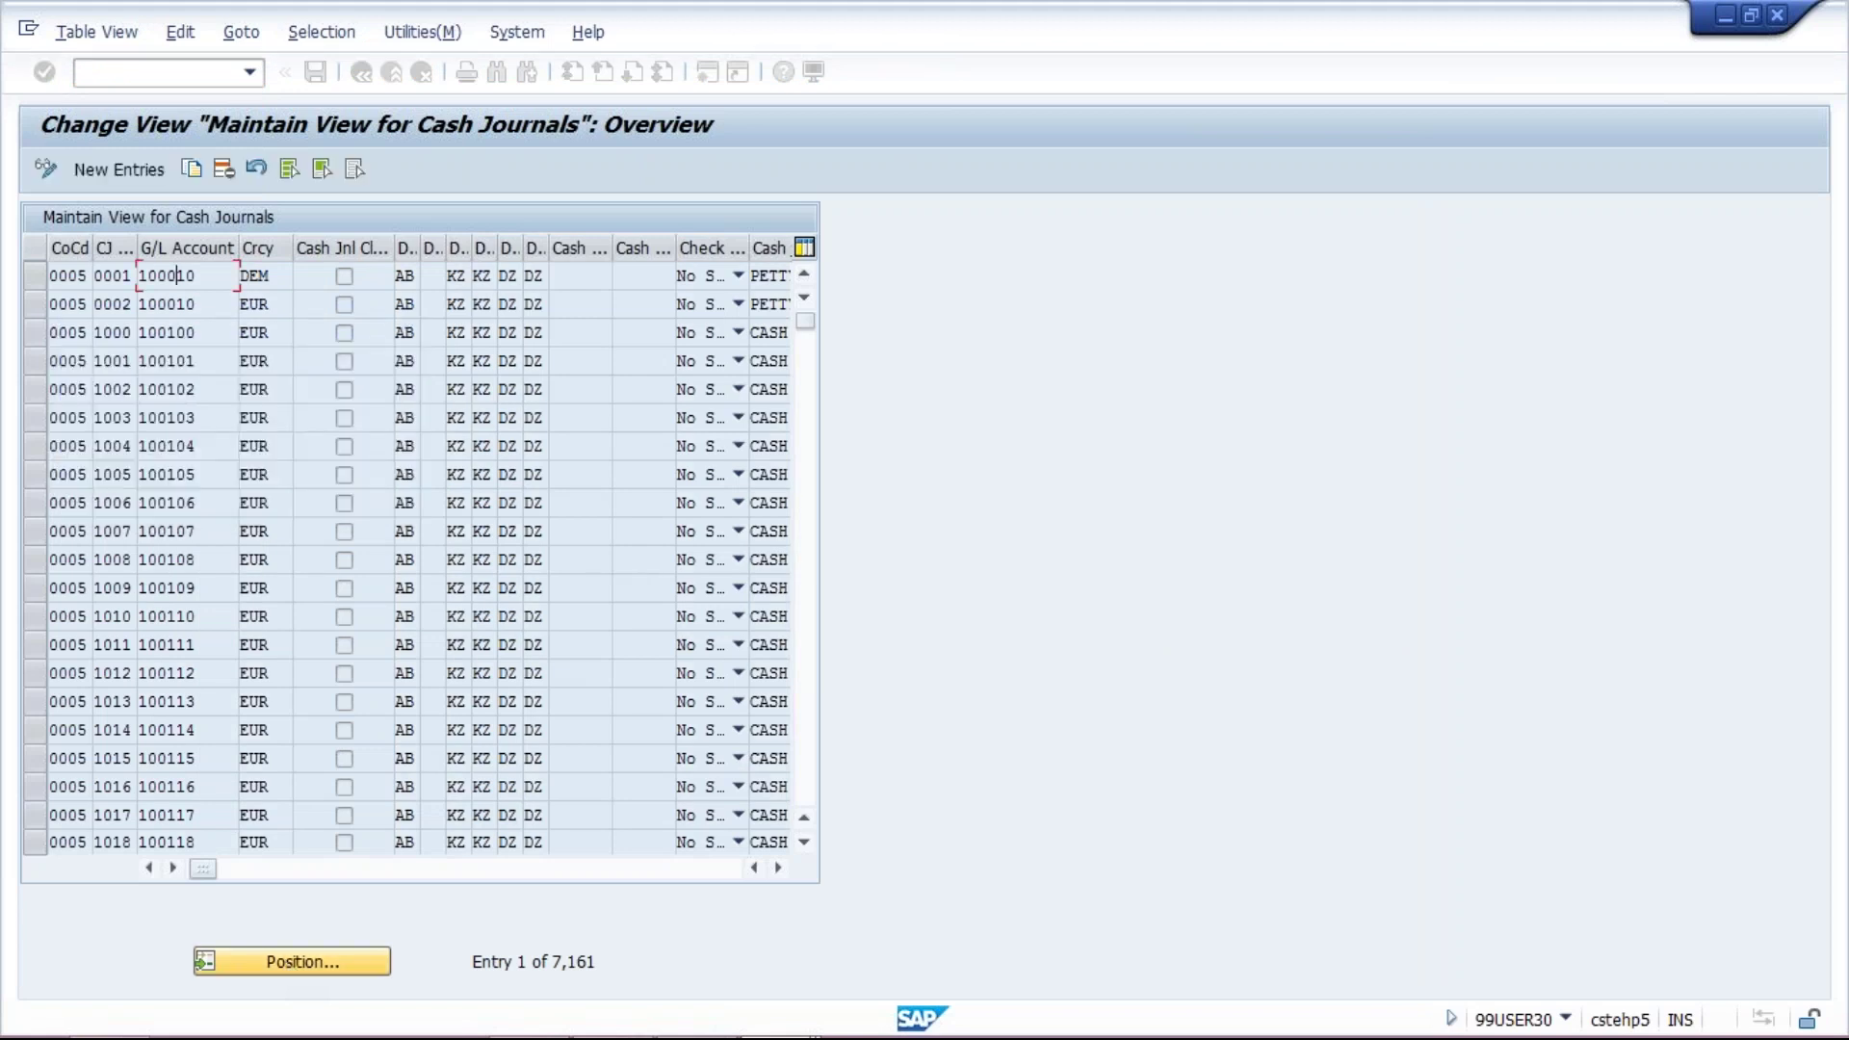
left_click(214, 276)
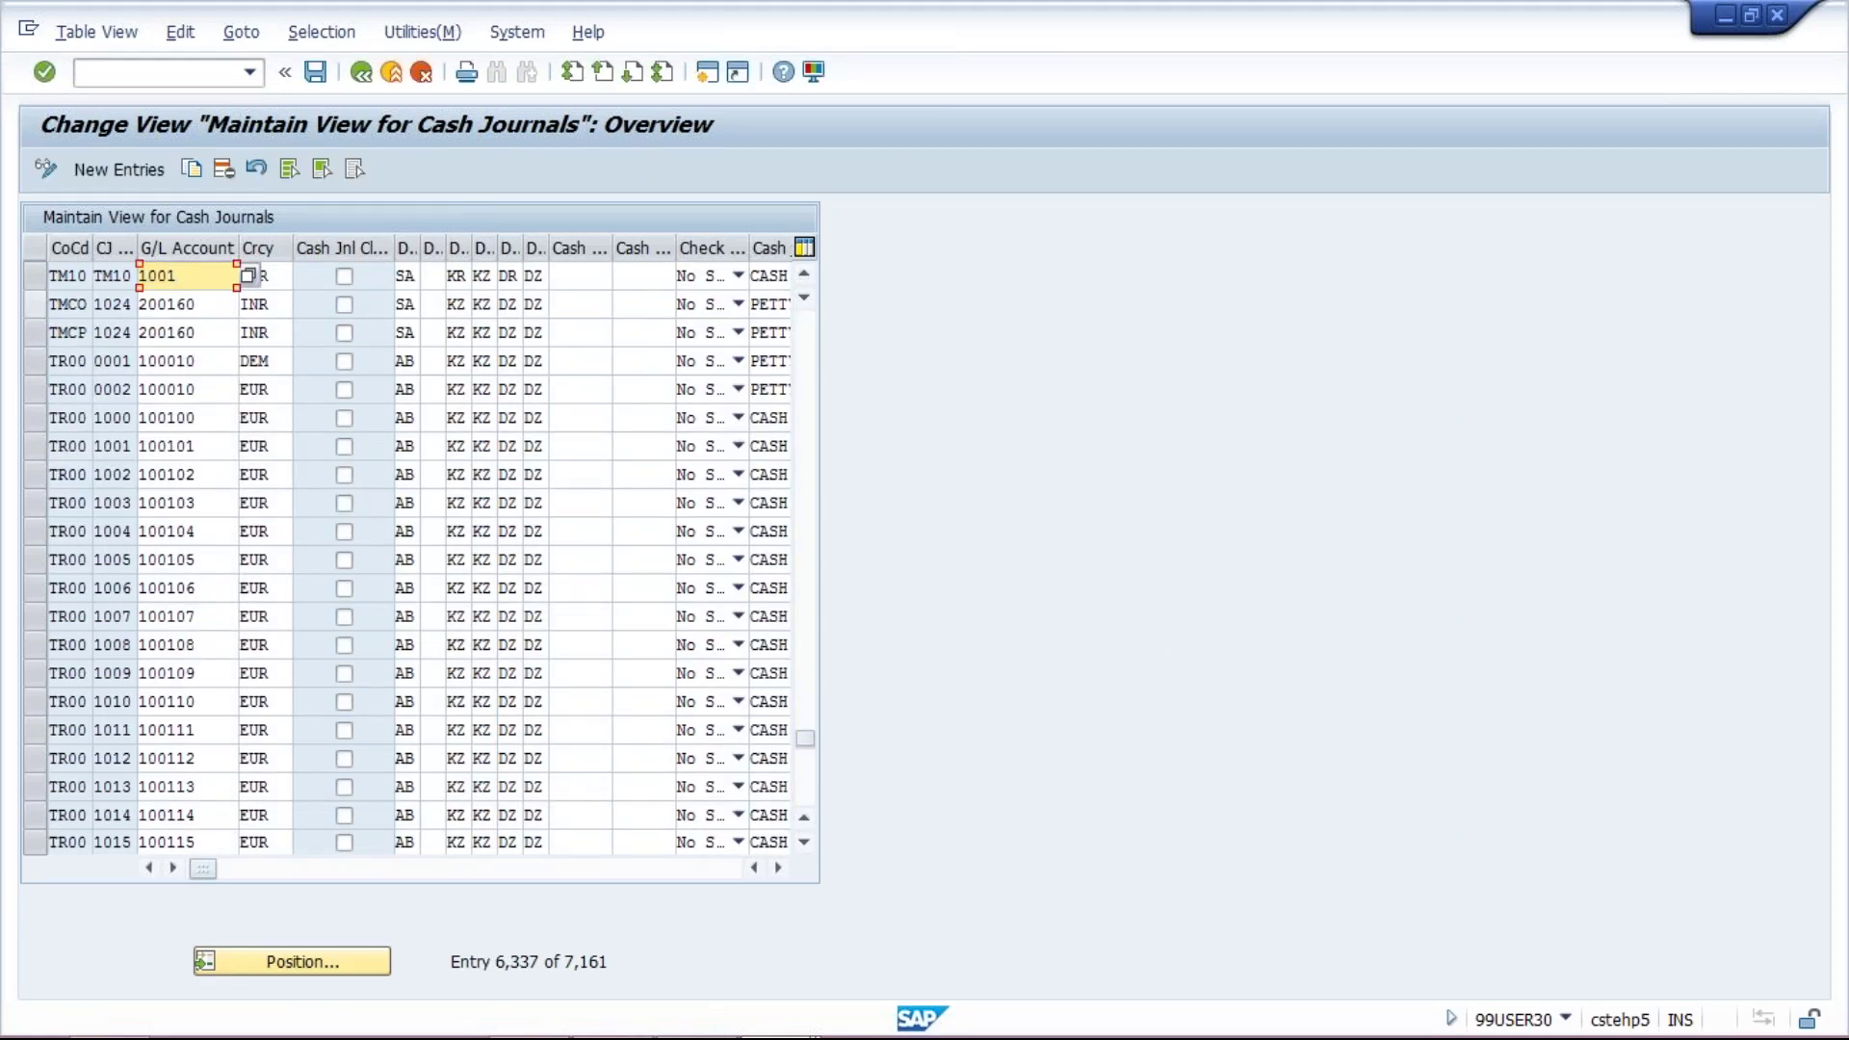
left_click(28, 276)
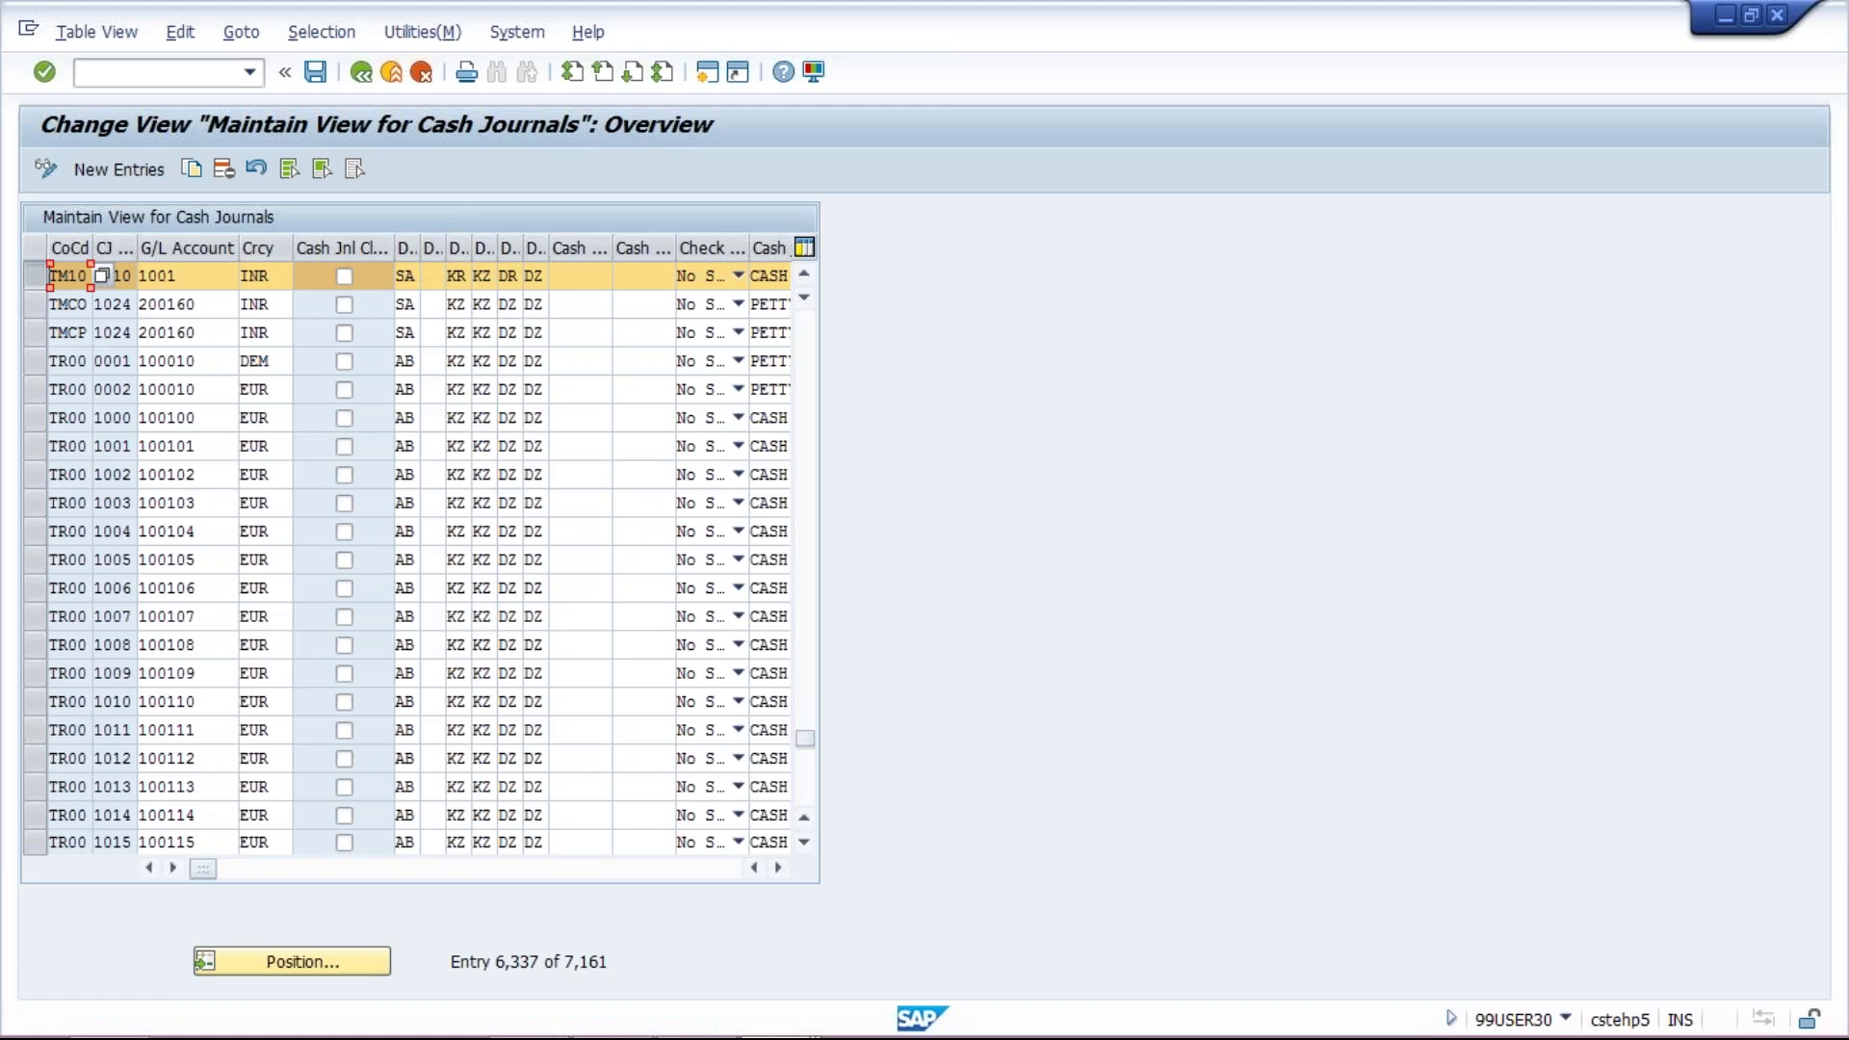
key("Tab")
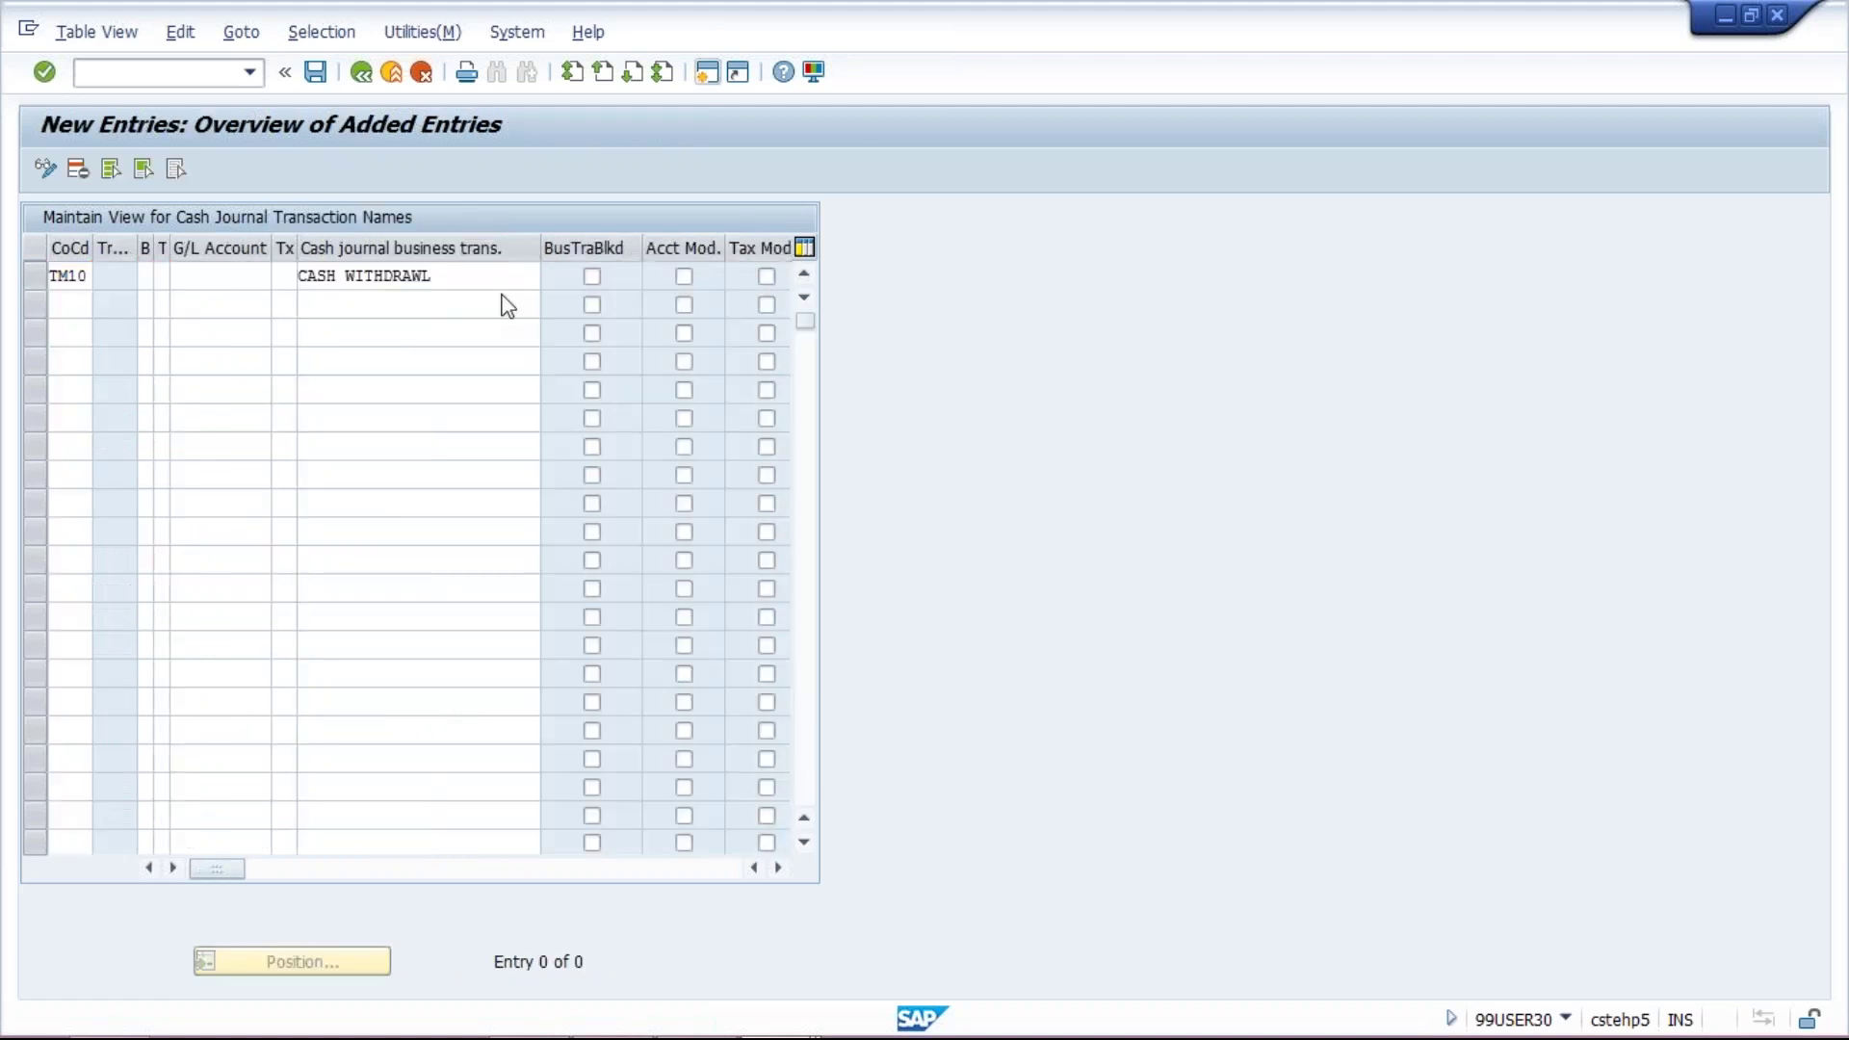
left_click(515, 278)
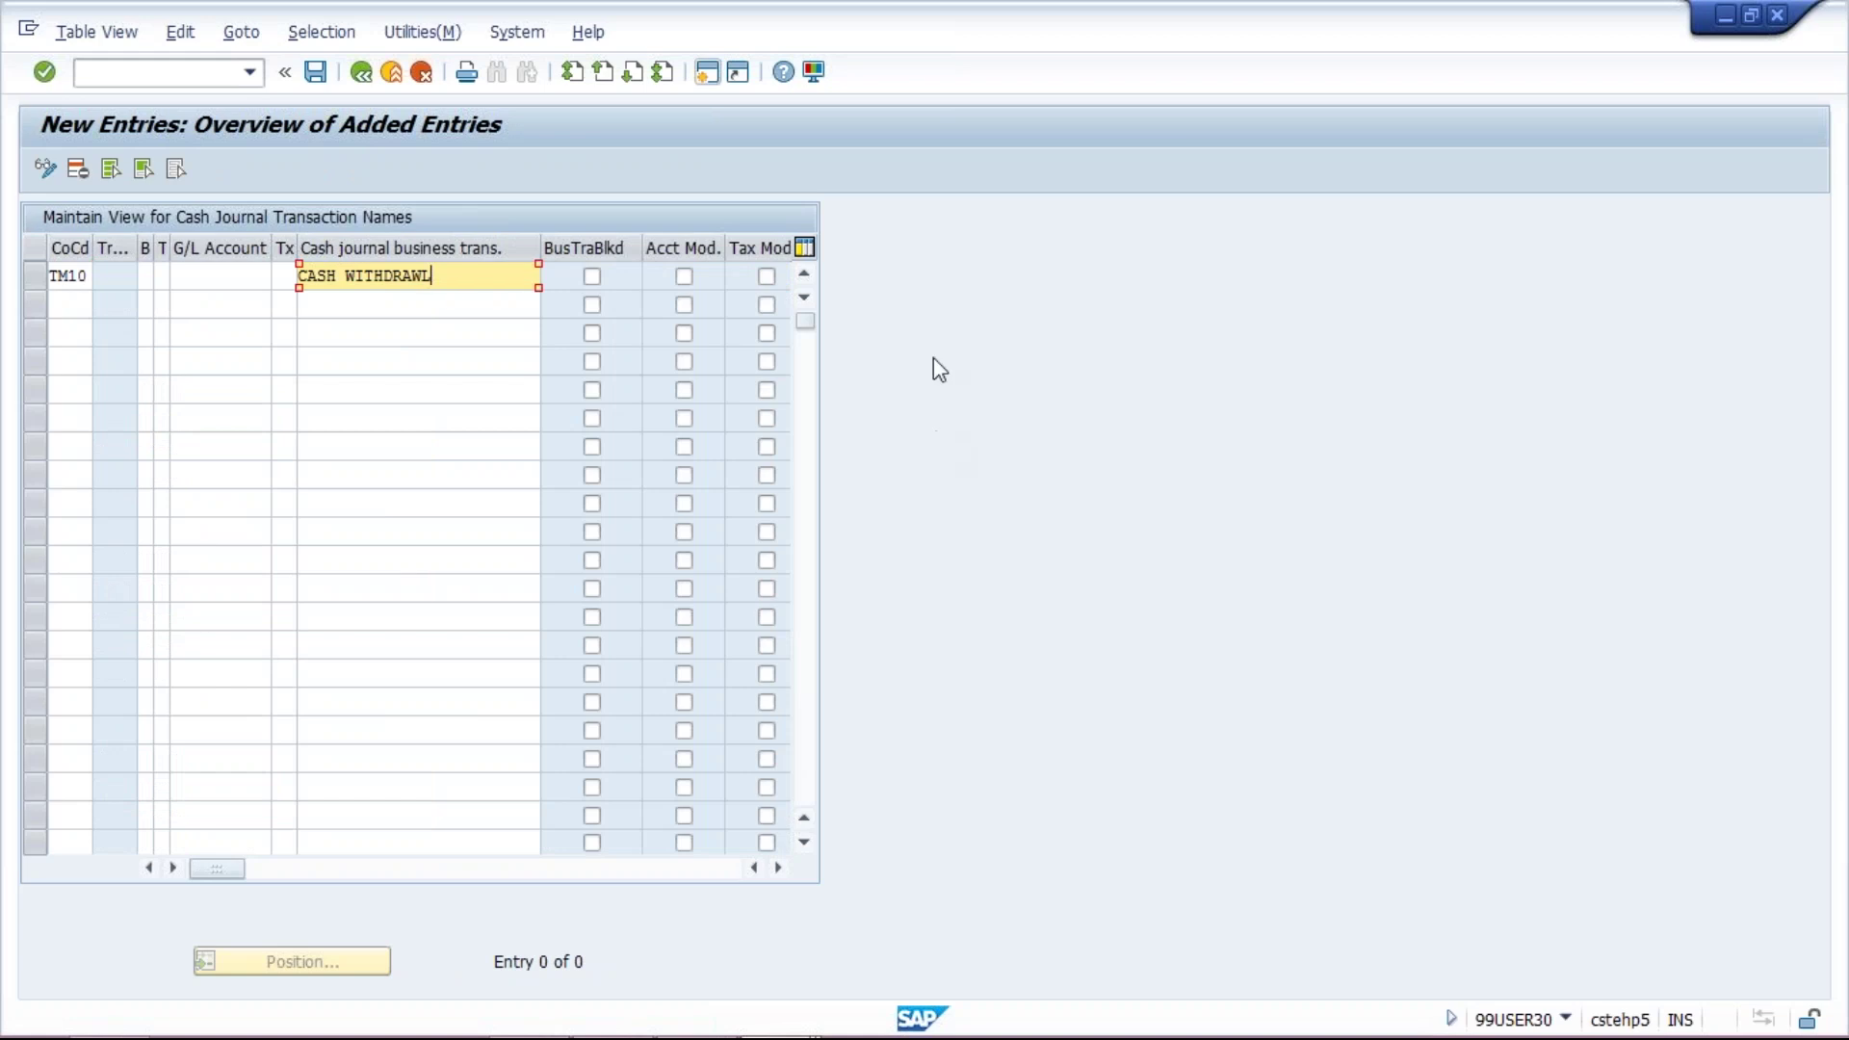
Complete the CASH WITHDRAWL entry with G/L account 1000 and business transaction type C (Receipt from bank account)
left_click(198, 277)
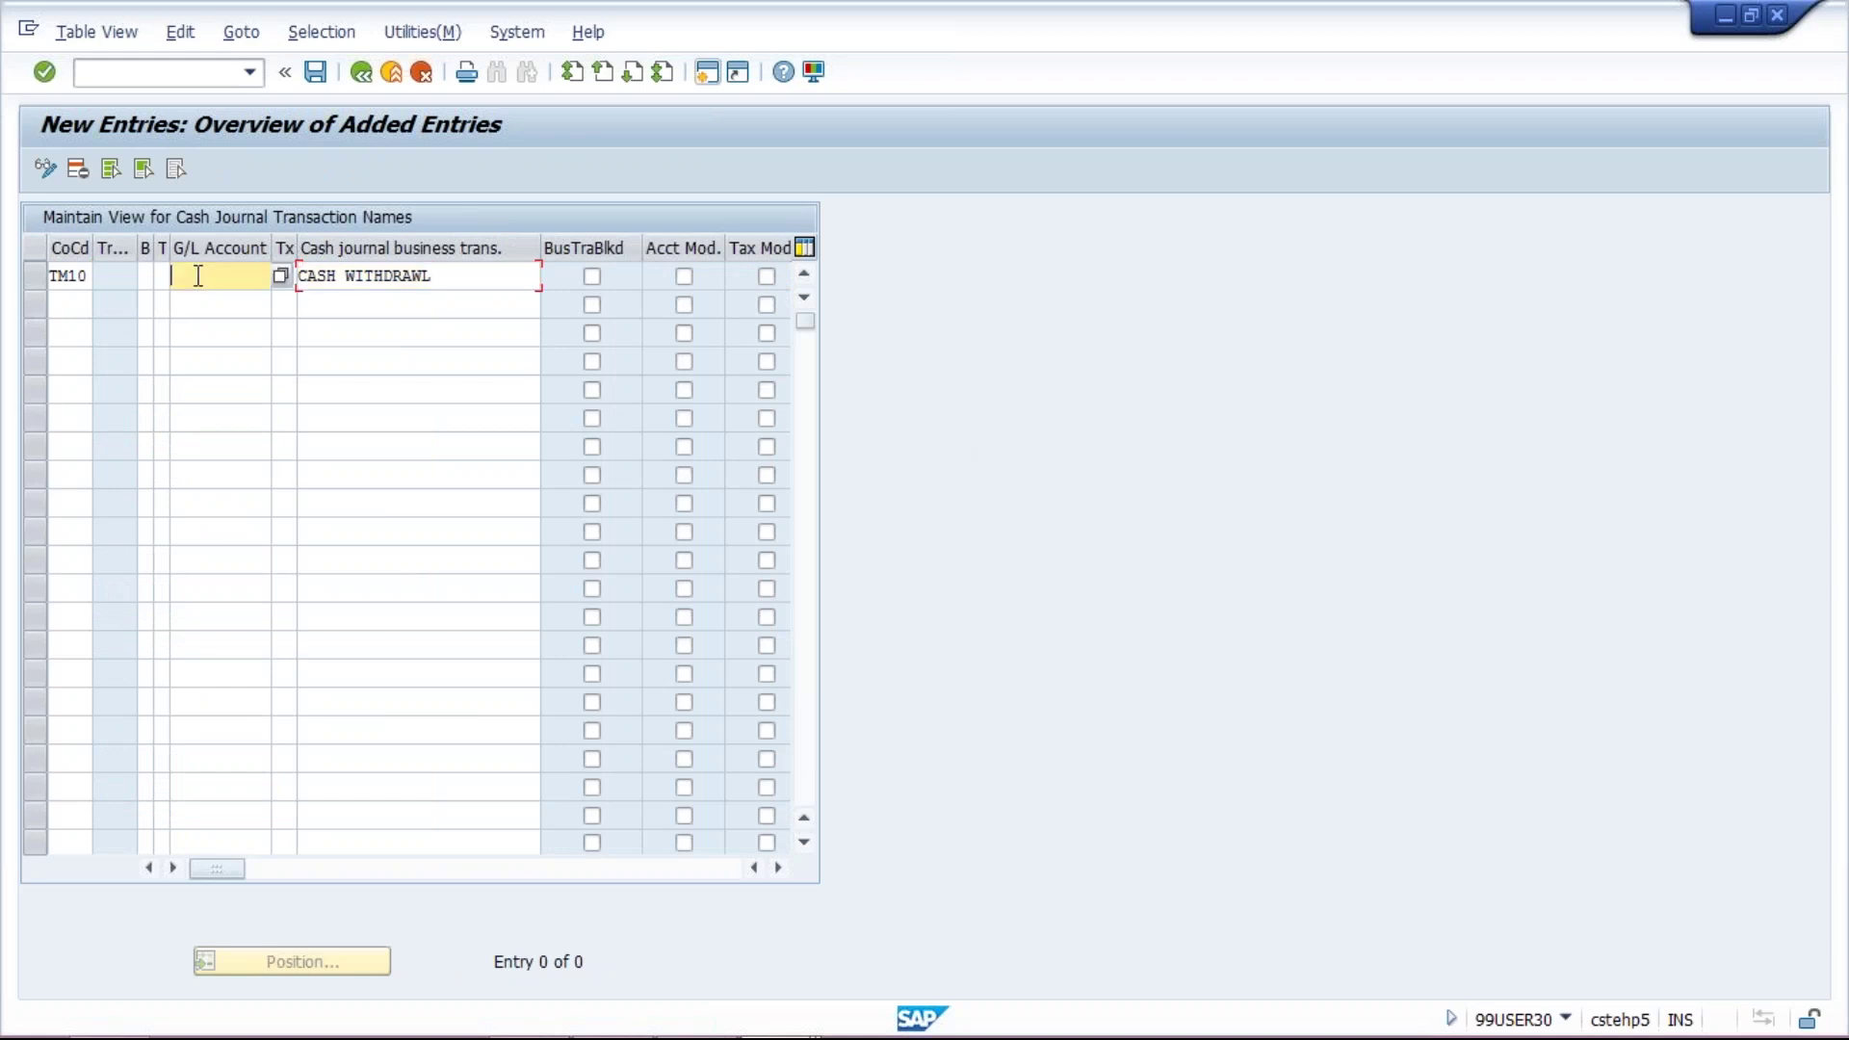
type("1000")
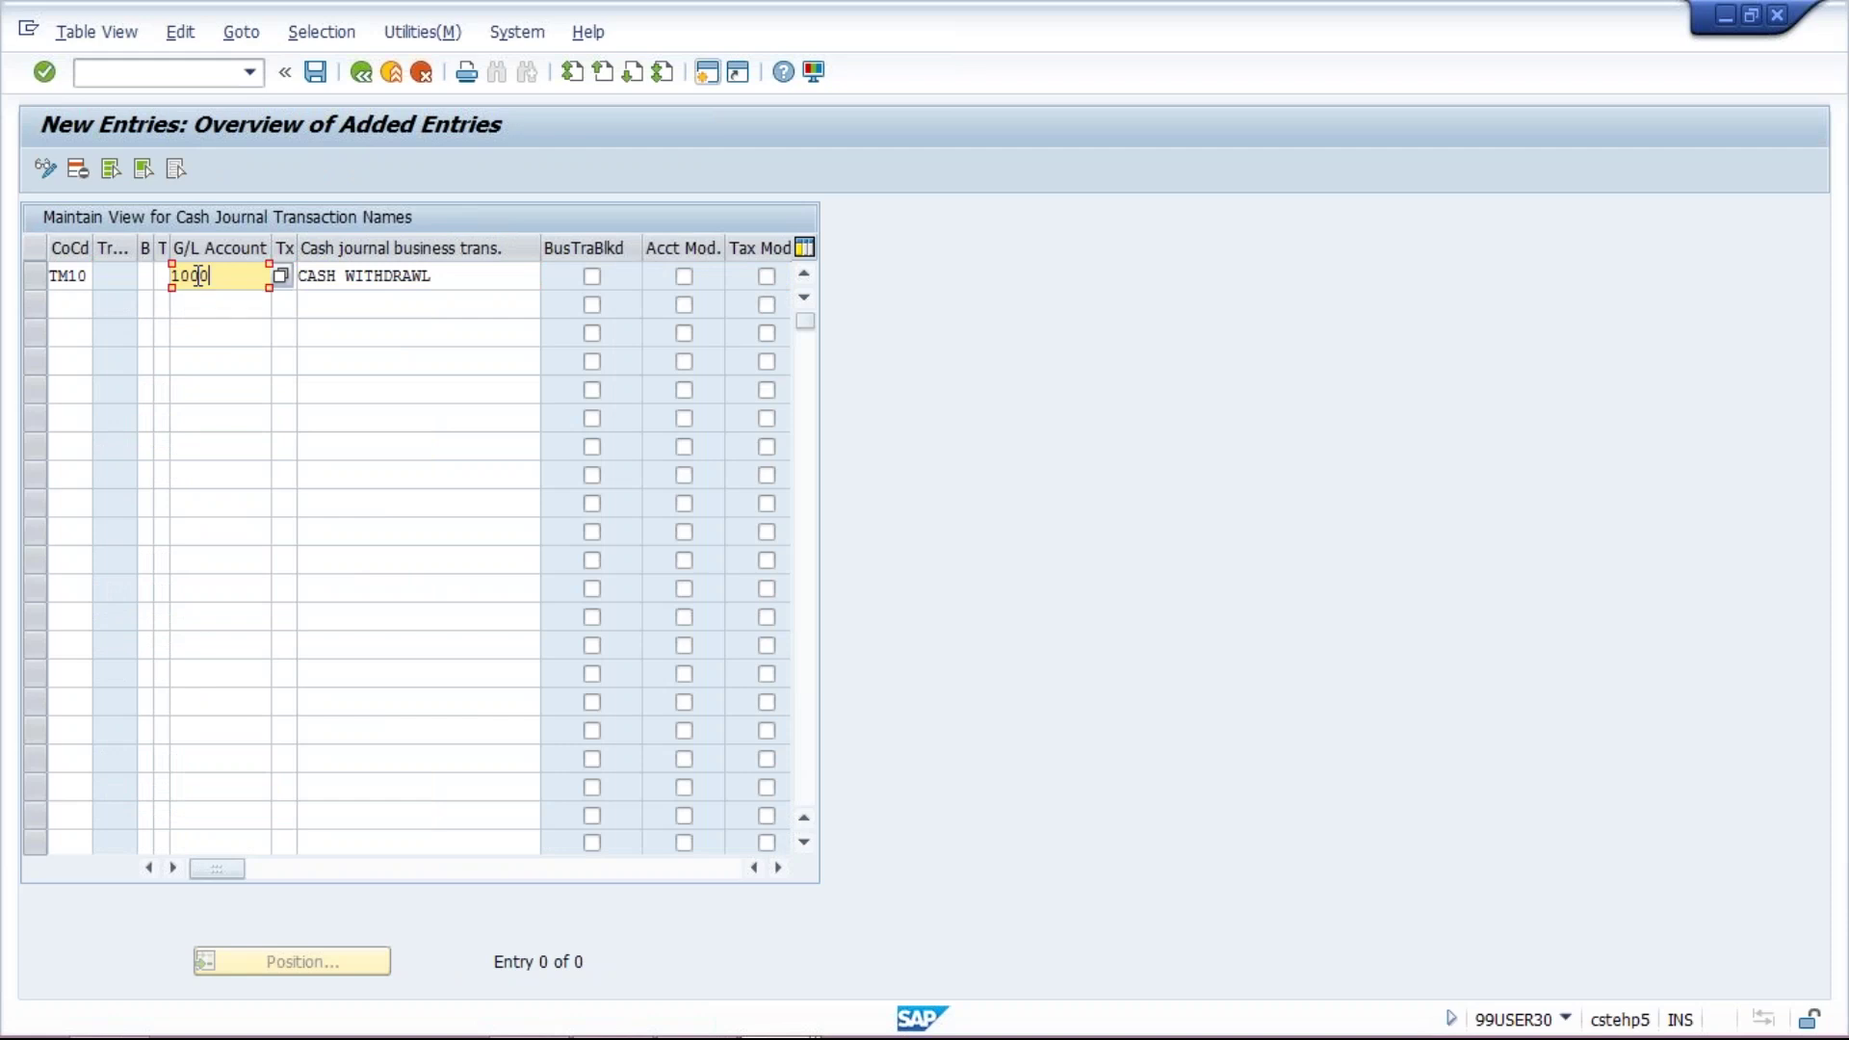
left_click(193, 301)
left_click(146, 279)
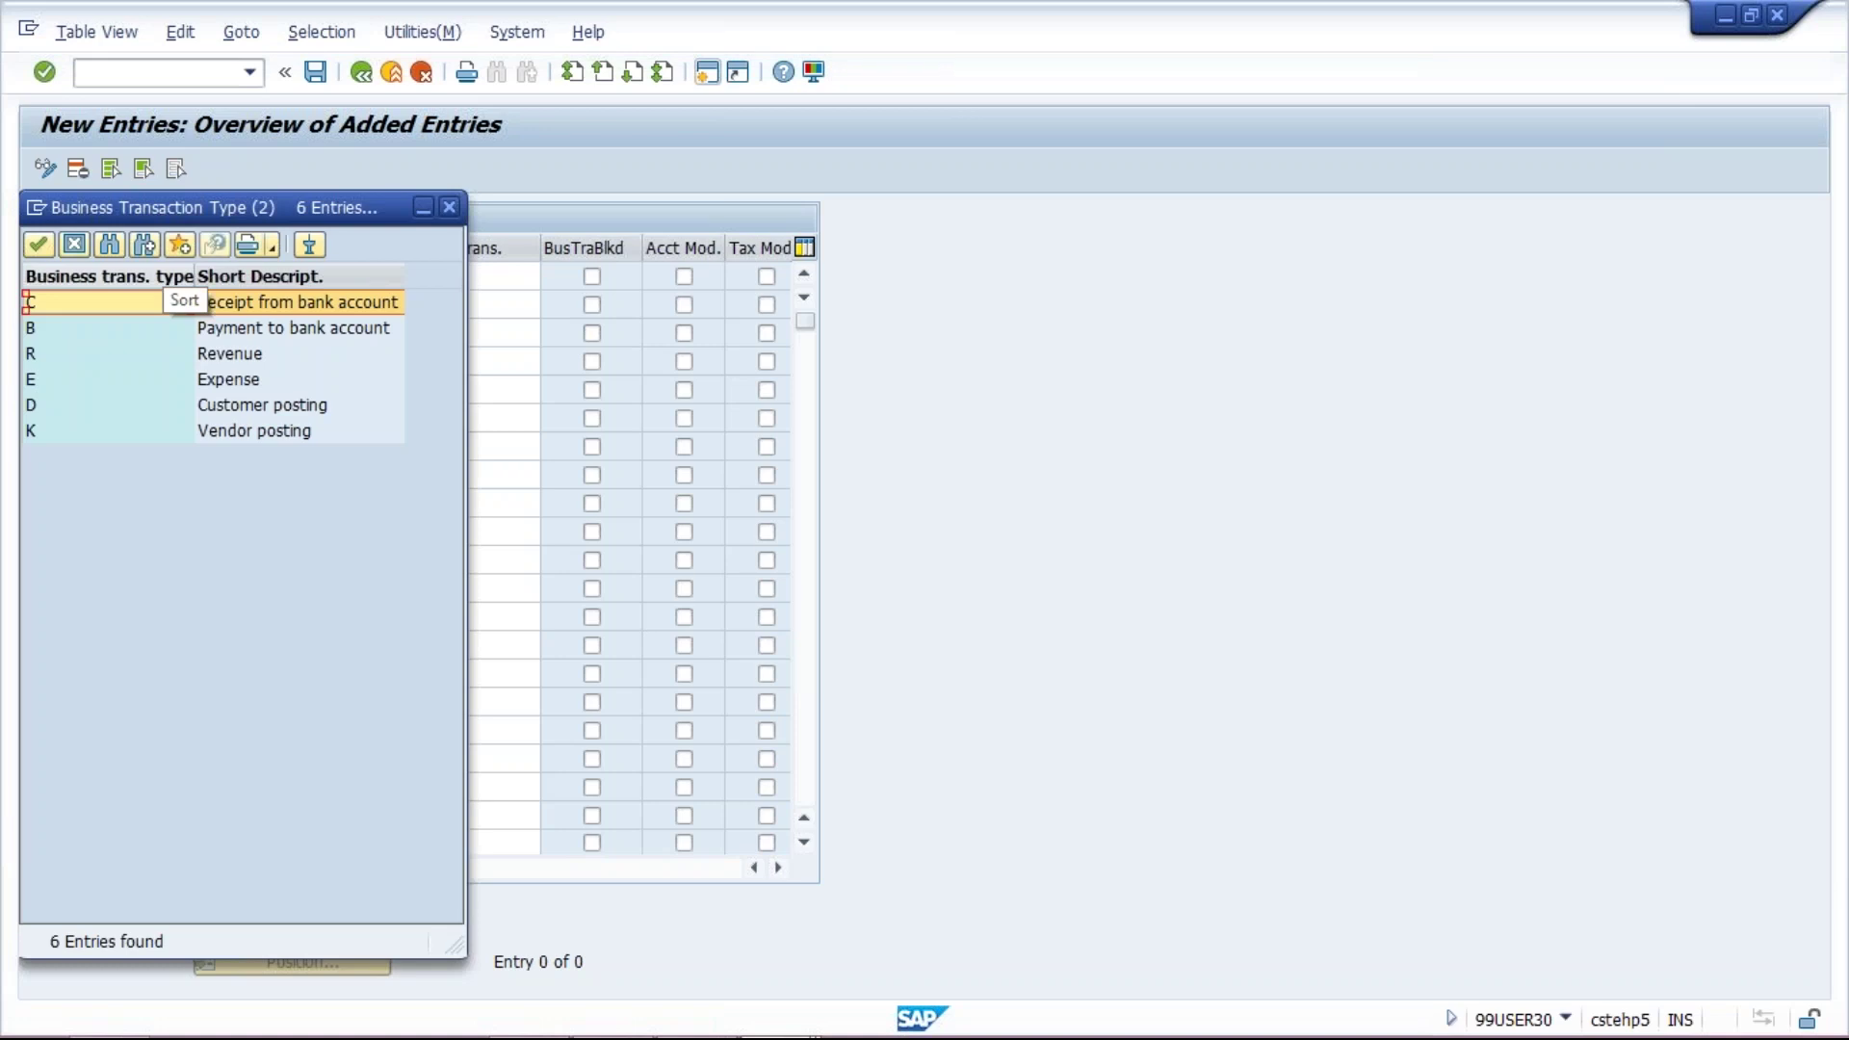
double_click(280, 304)
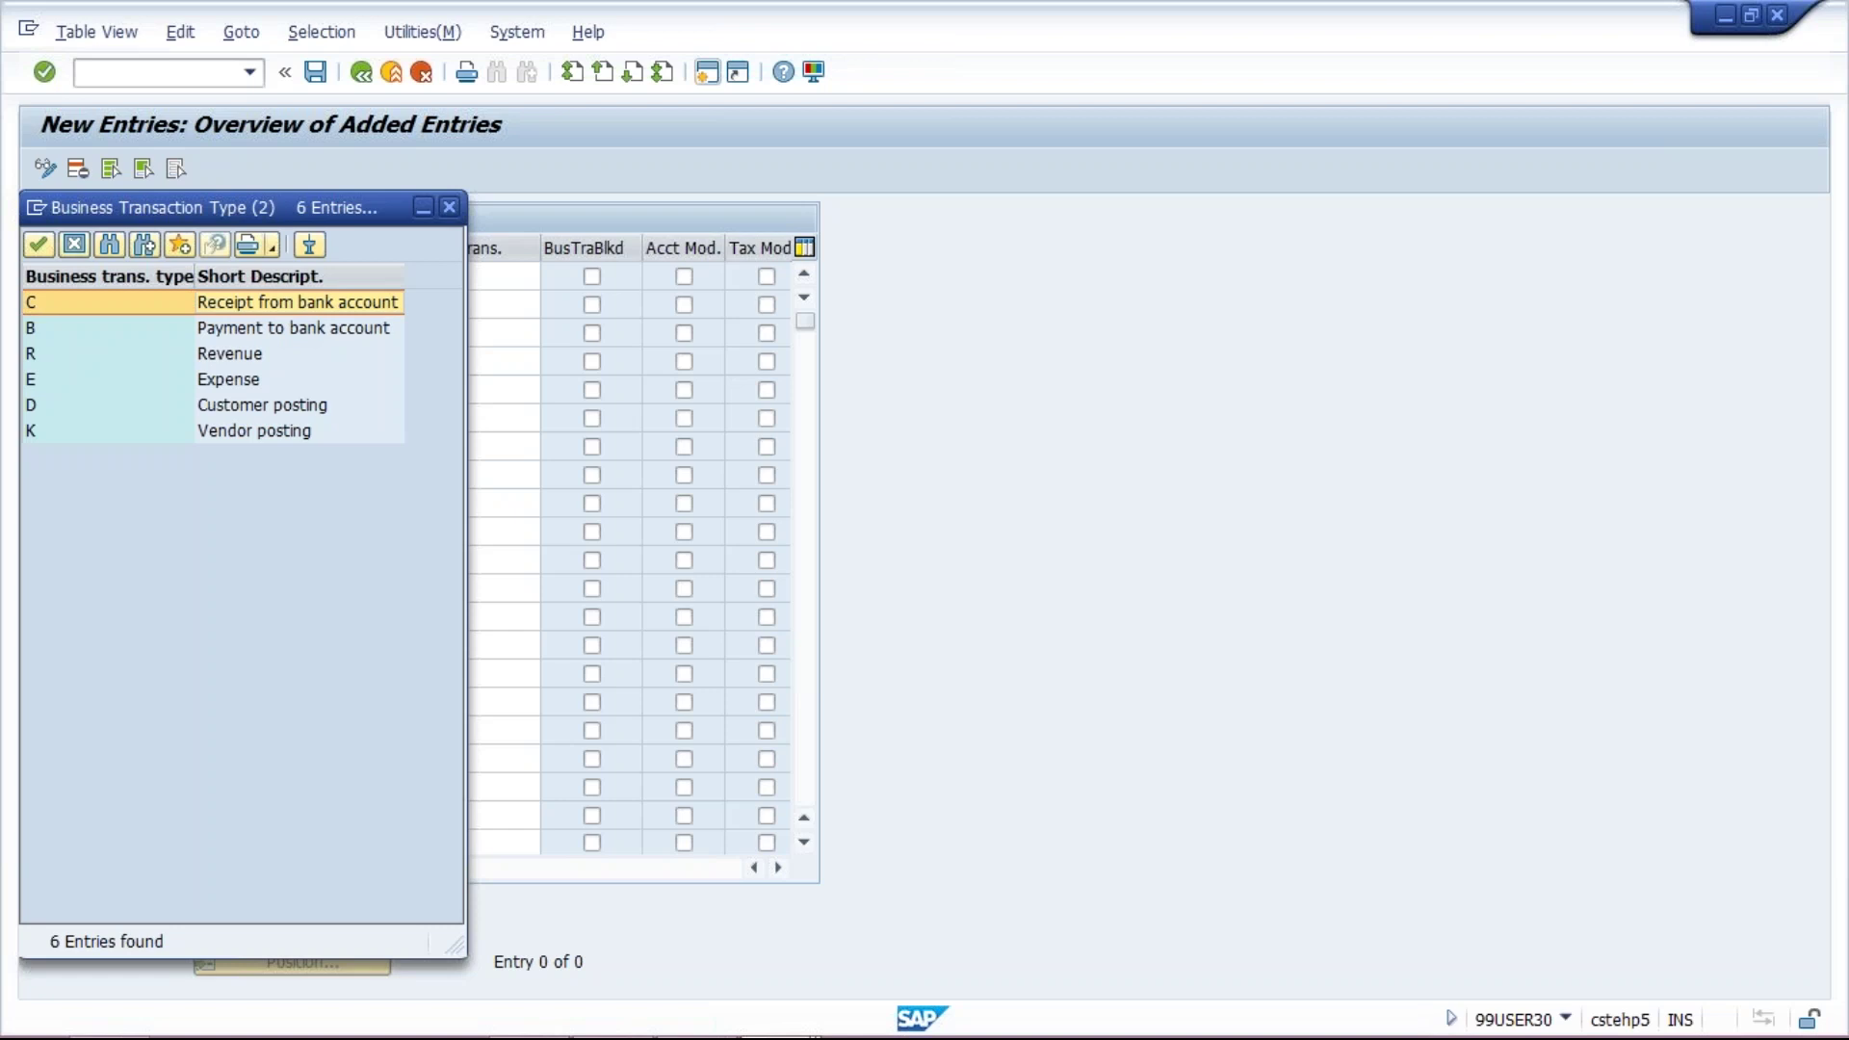
left_click(145, 276)
type("C")
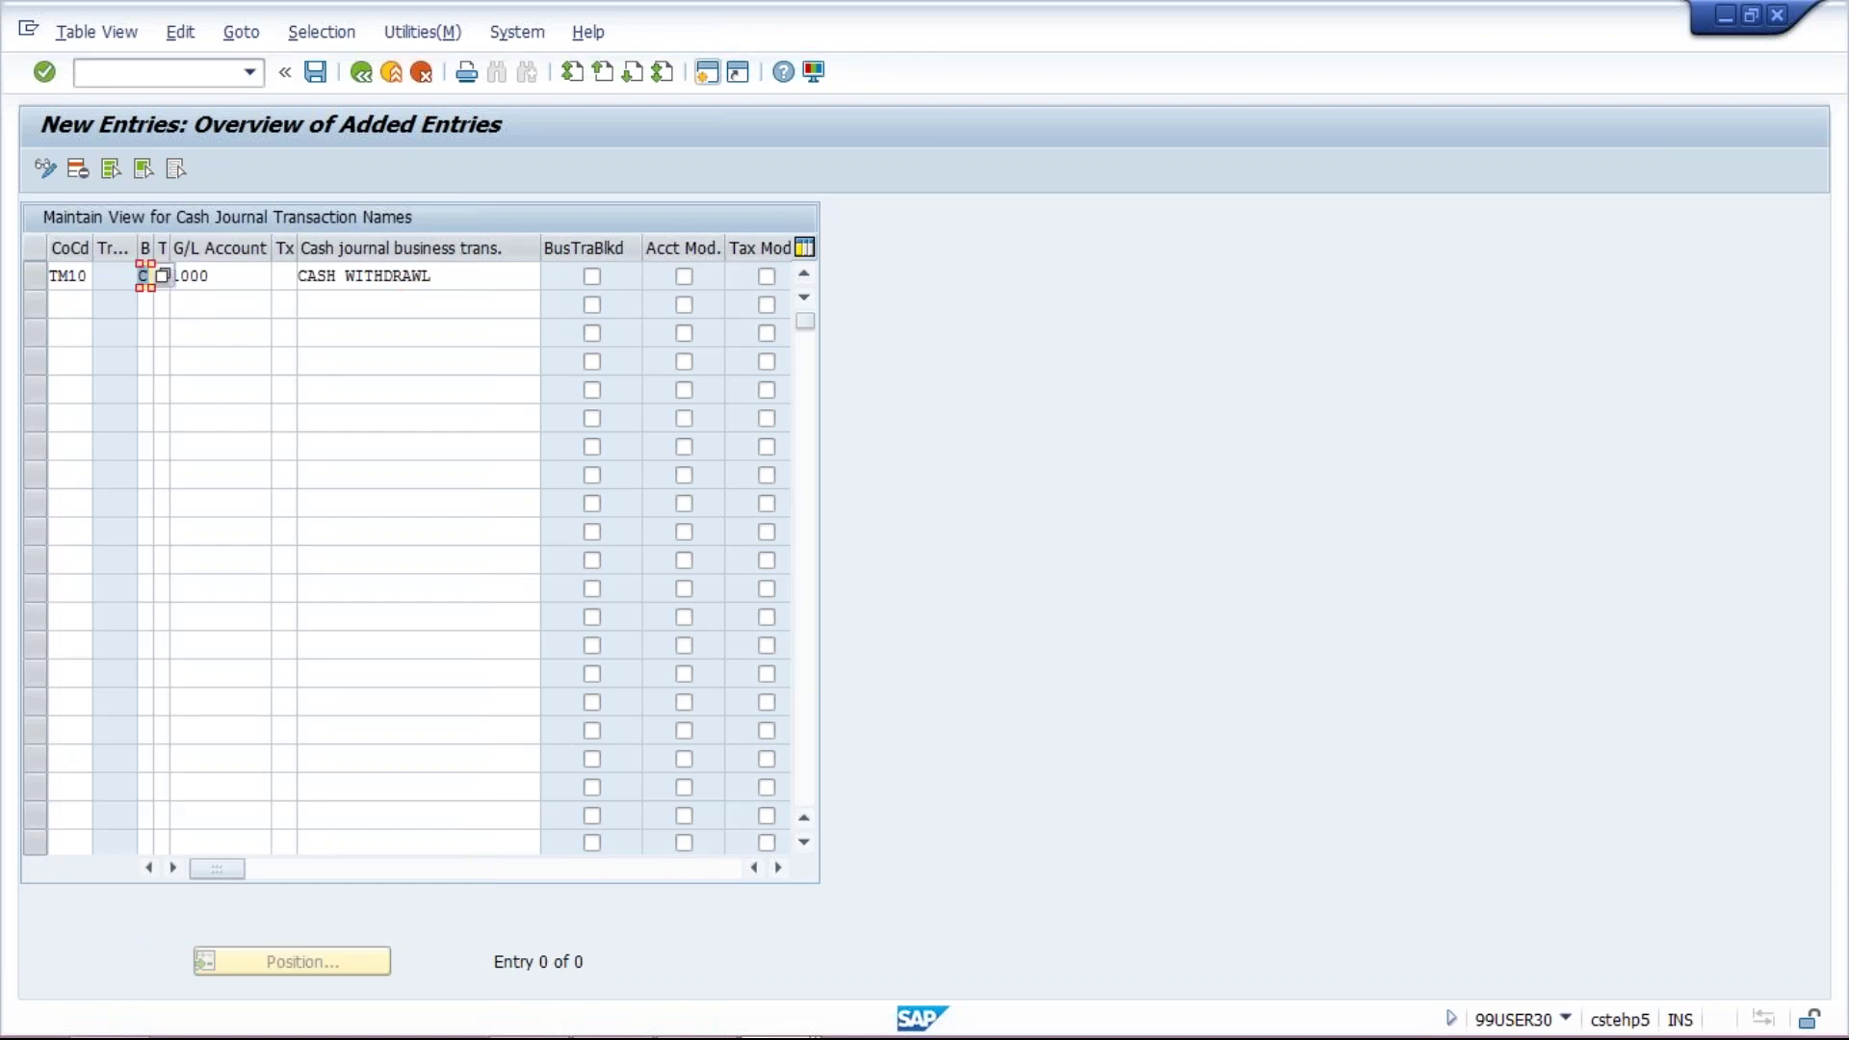
Start a second entry for company code TM10 with the cash journal business transaction CASH SALES
left_click(83, 306)
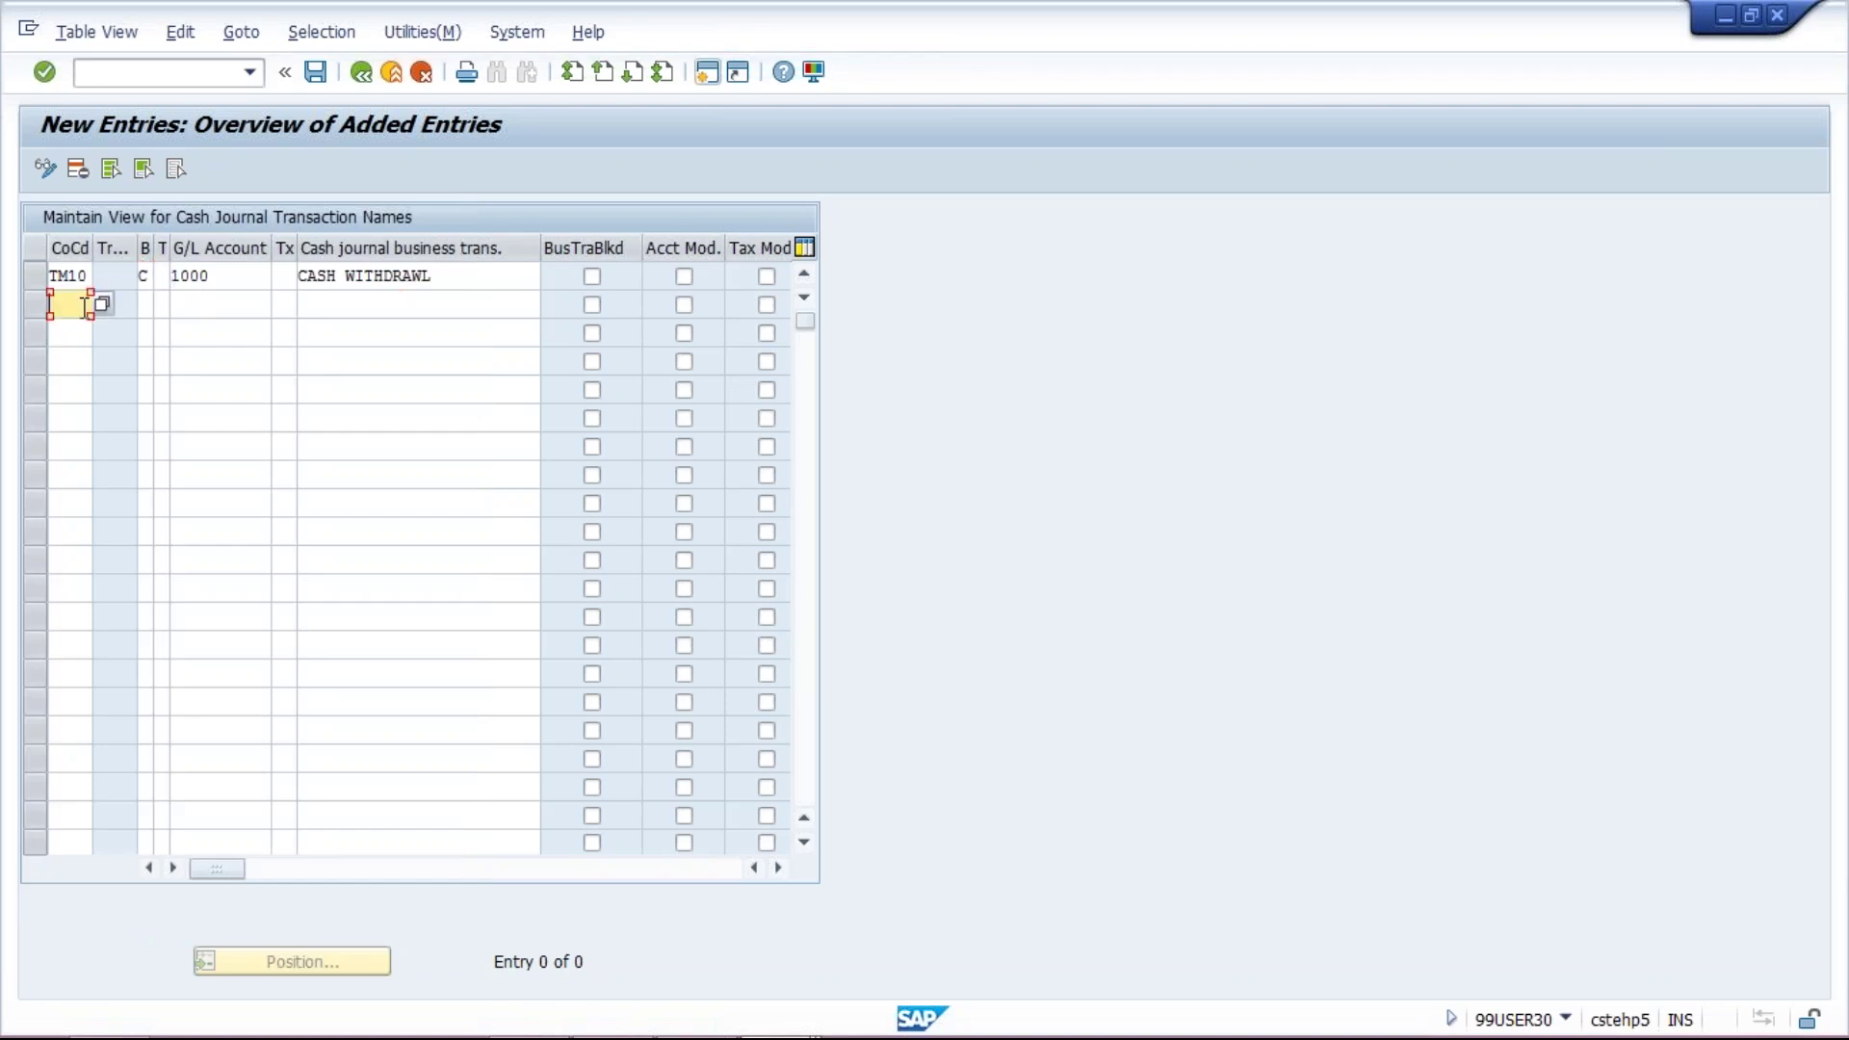
key("Down")
key("Return")
left_click(352, 302)
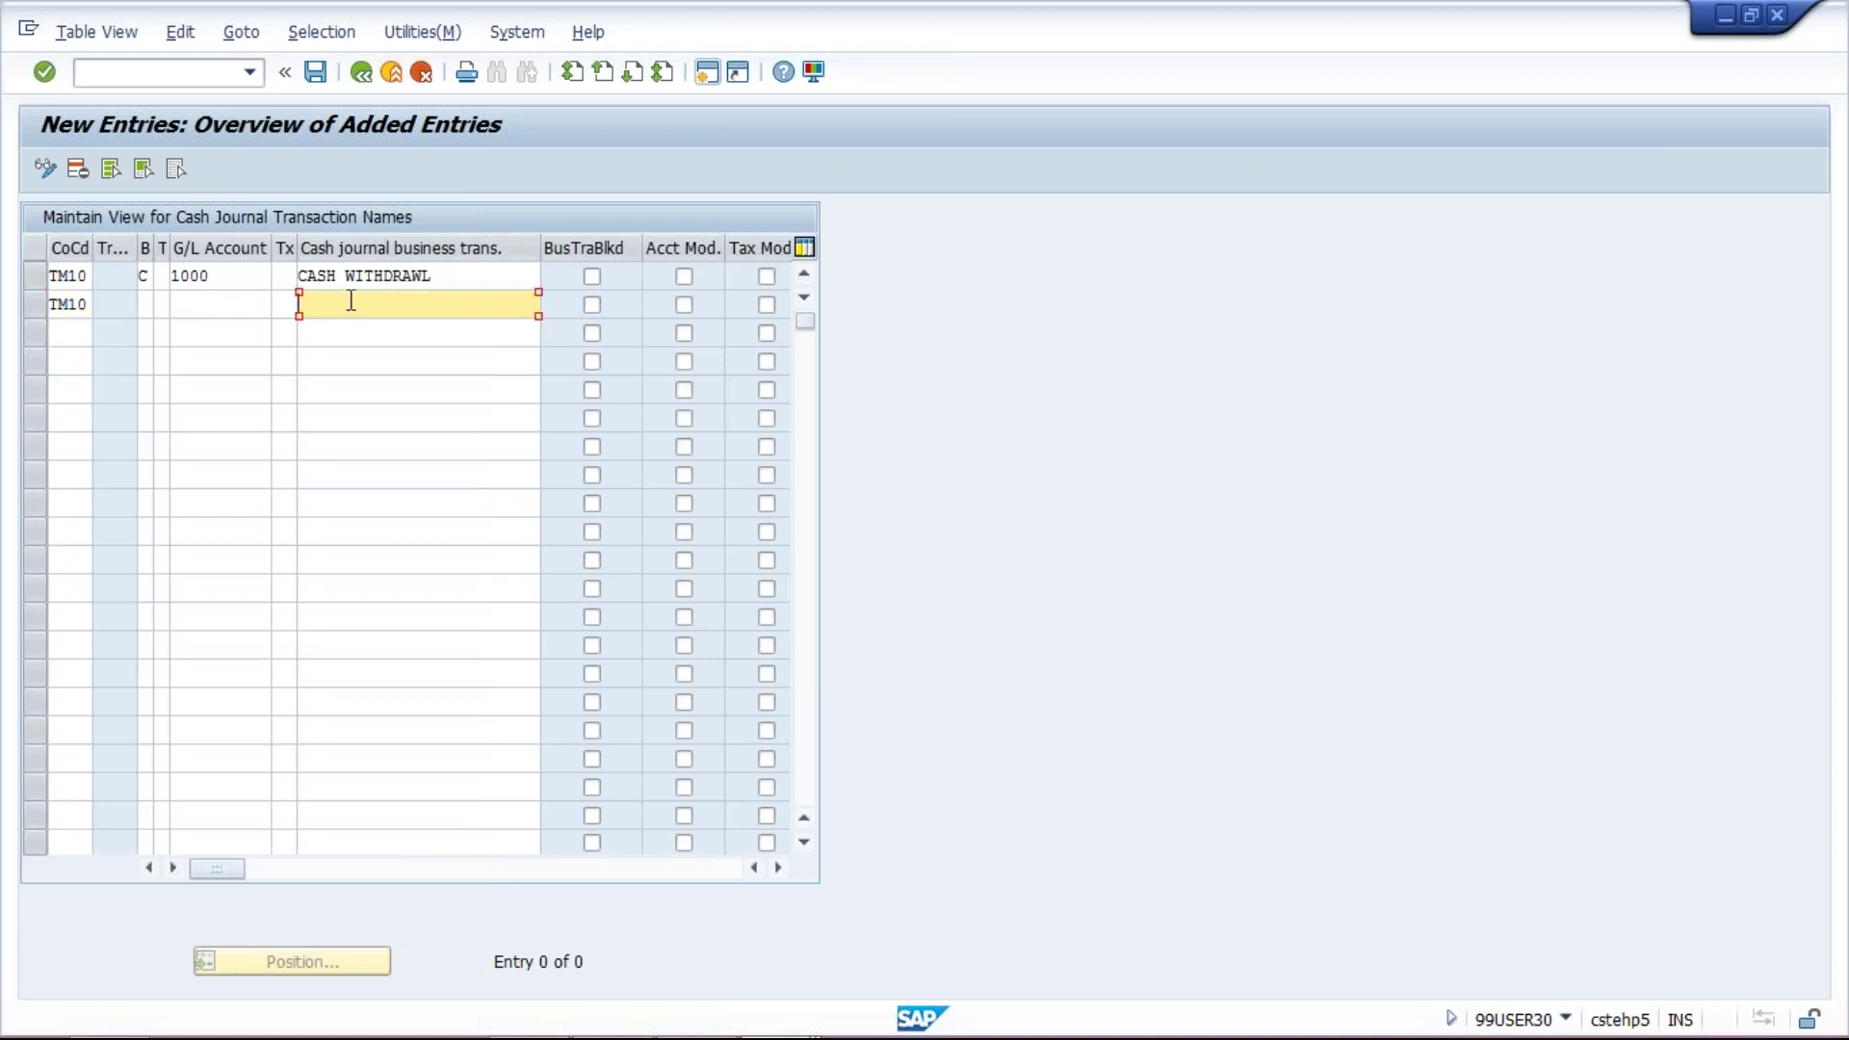
left_click(351, 300)
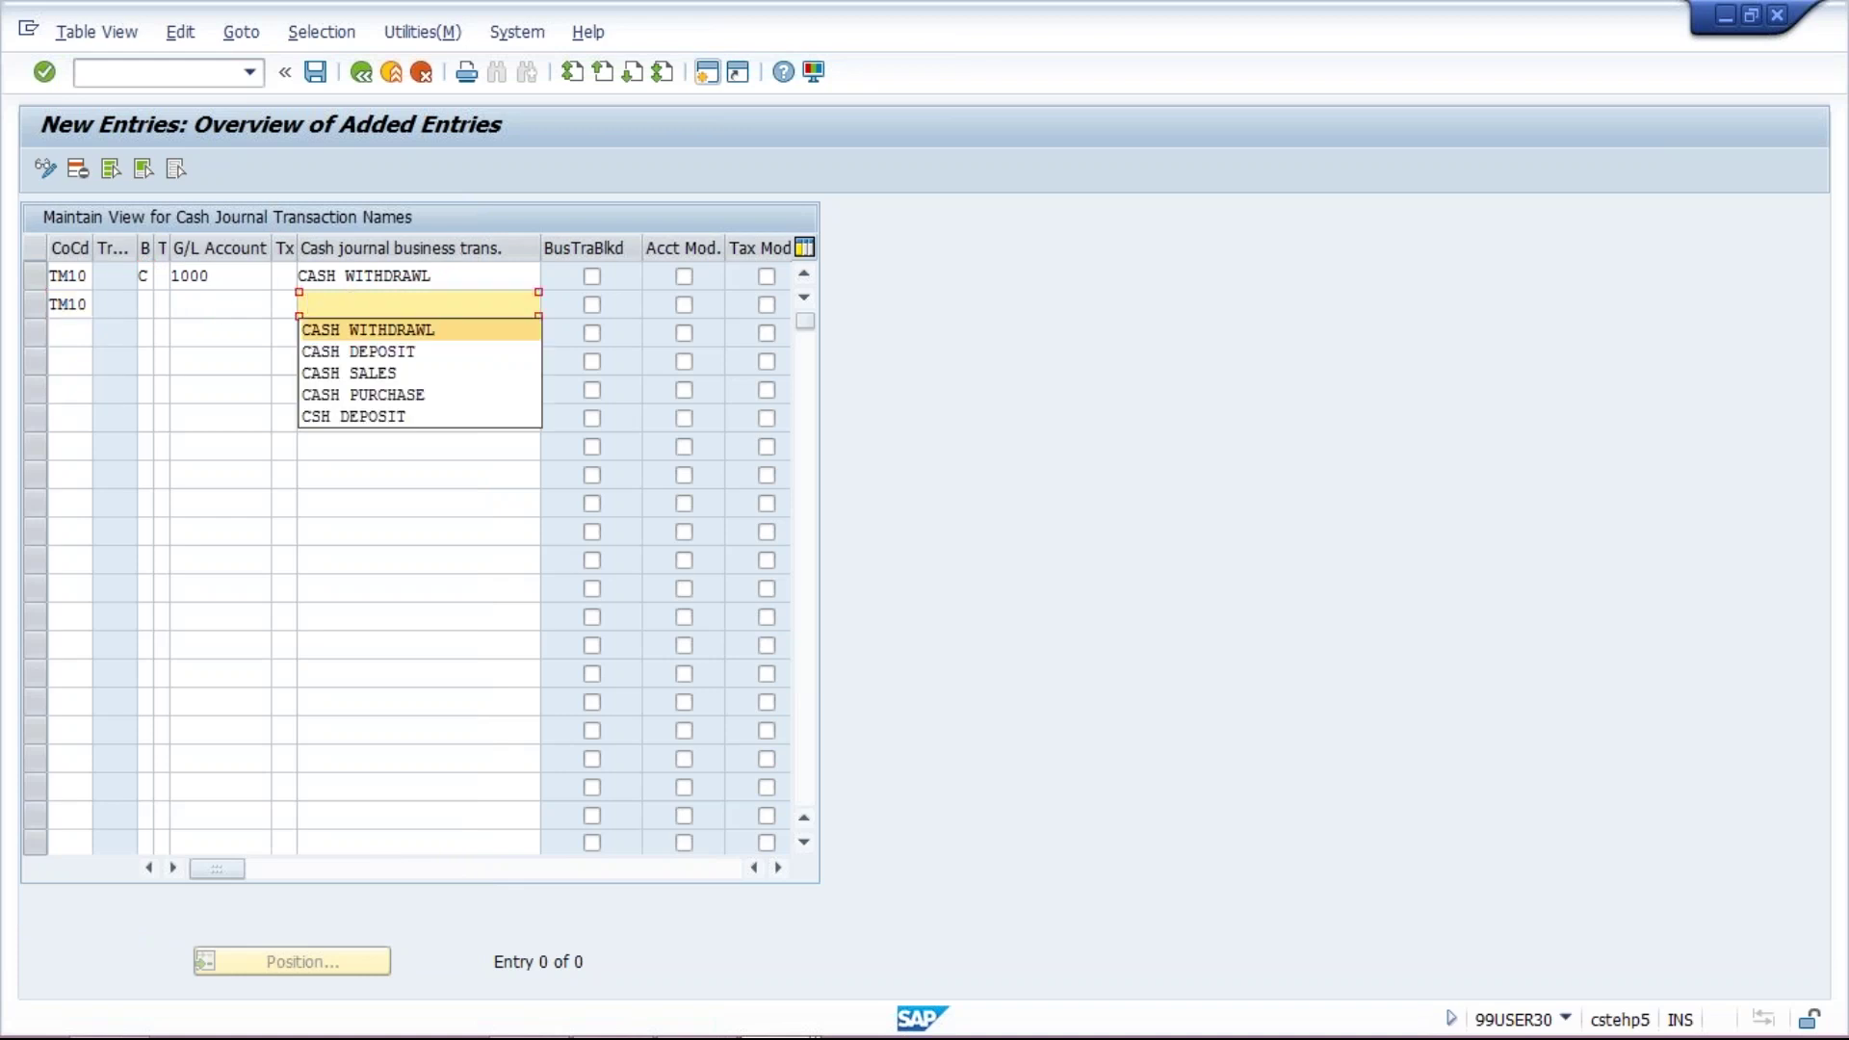
left_click(370, 368)
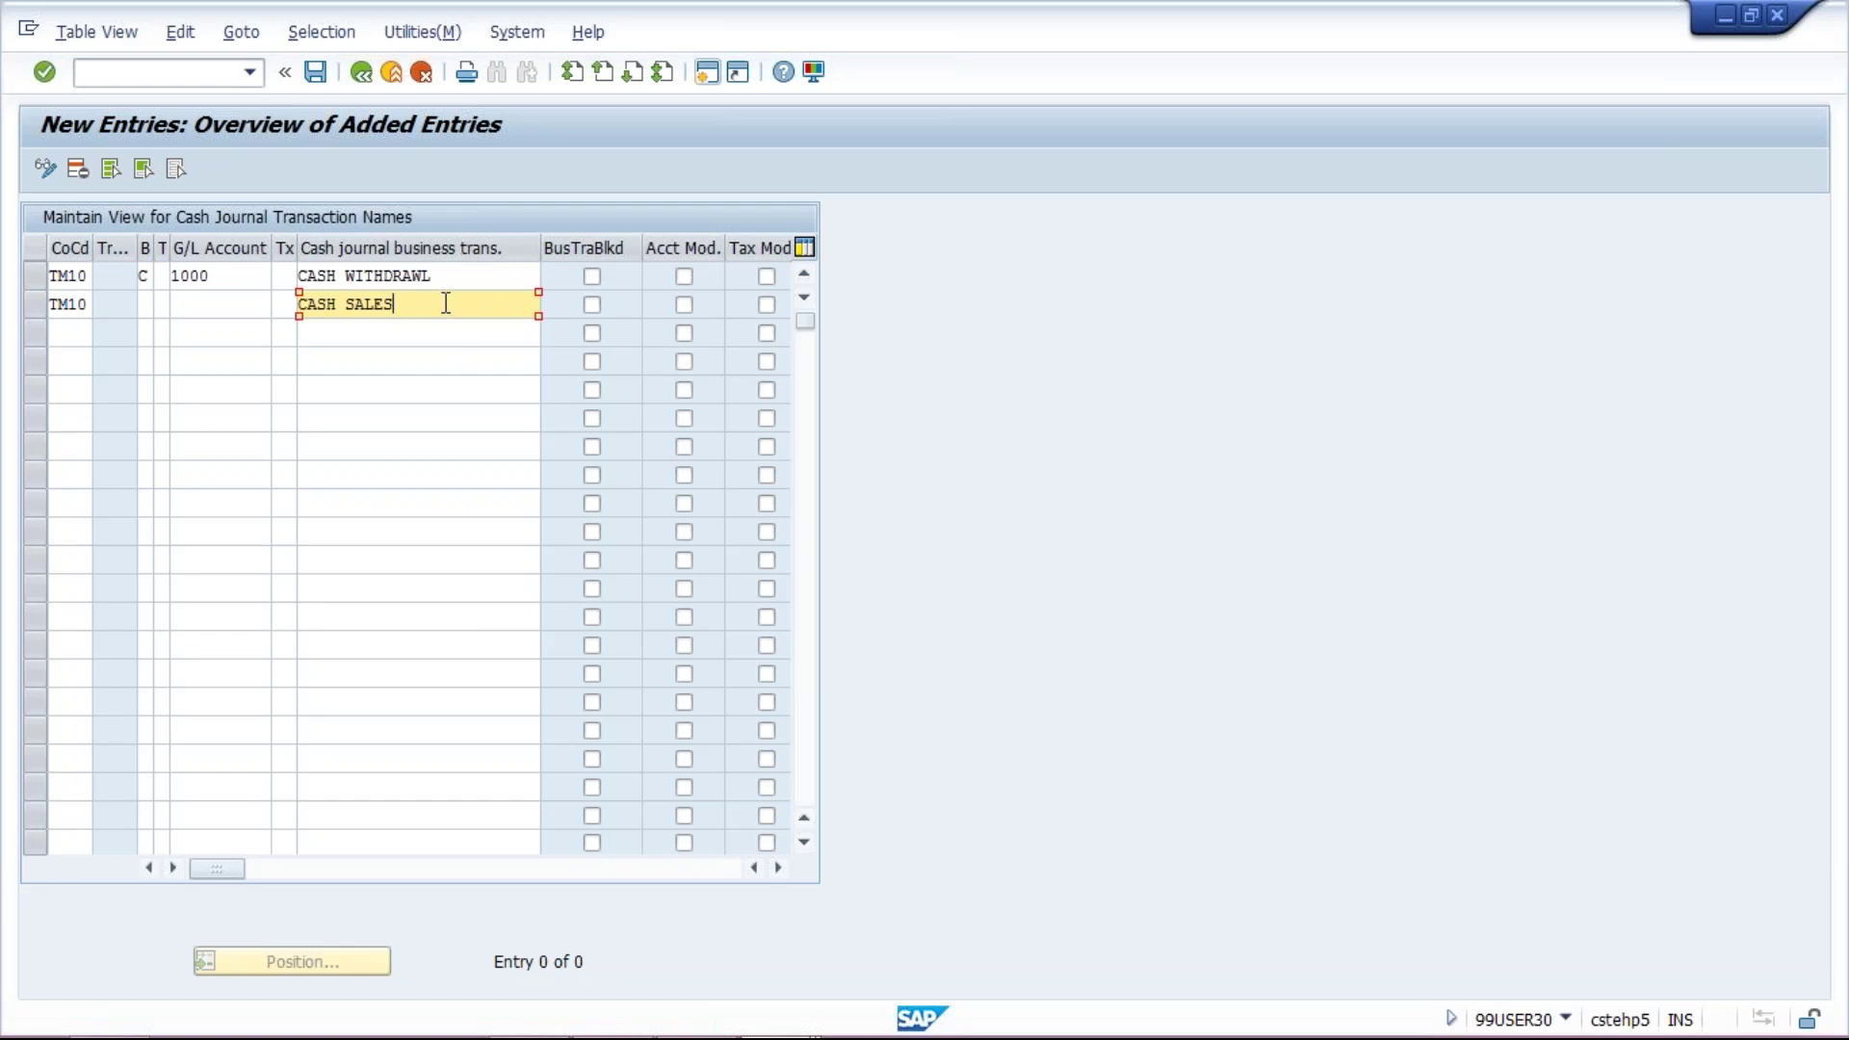
Change the second entry's cash journal business transaction to CASH DEPOSIT
left_click(214, 307)
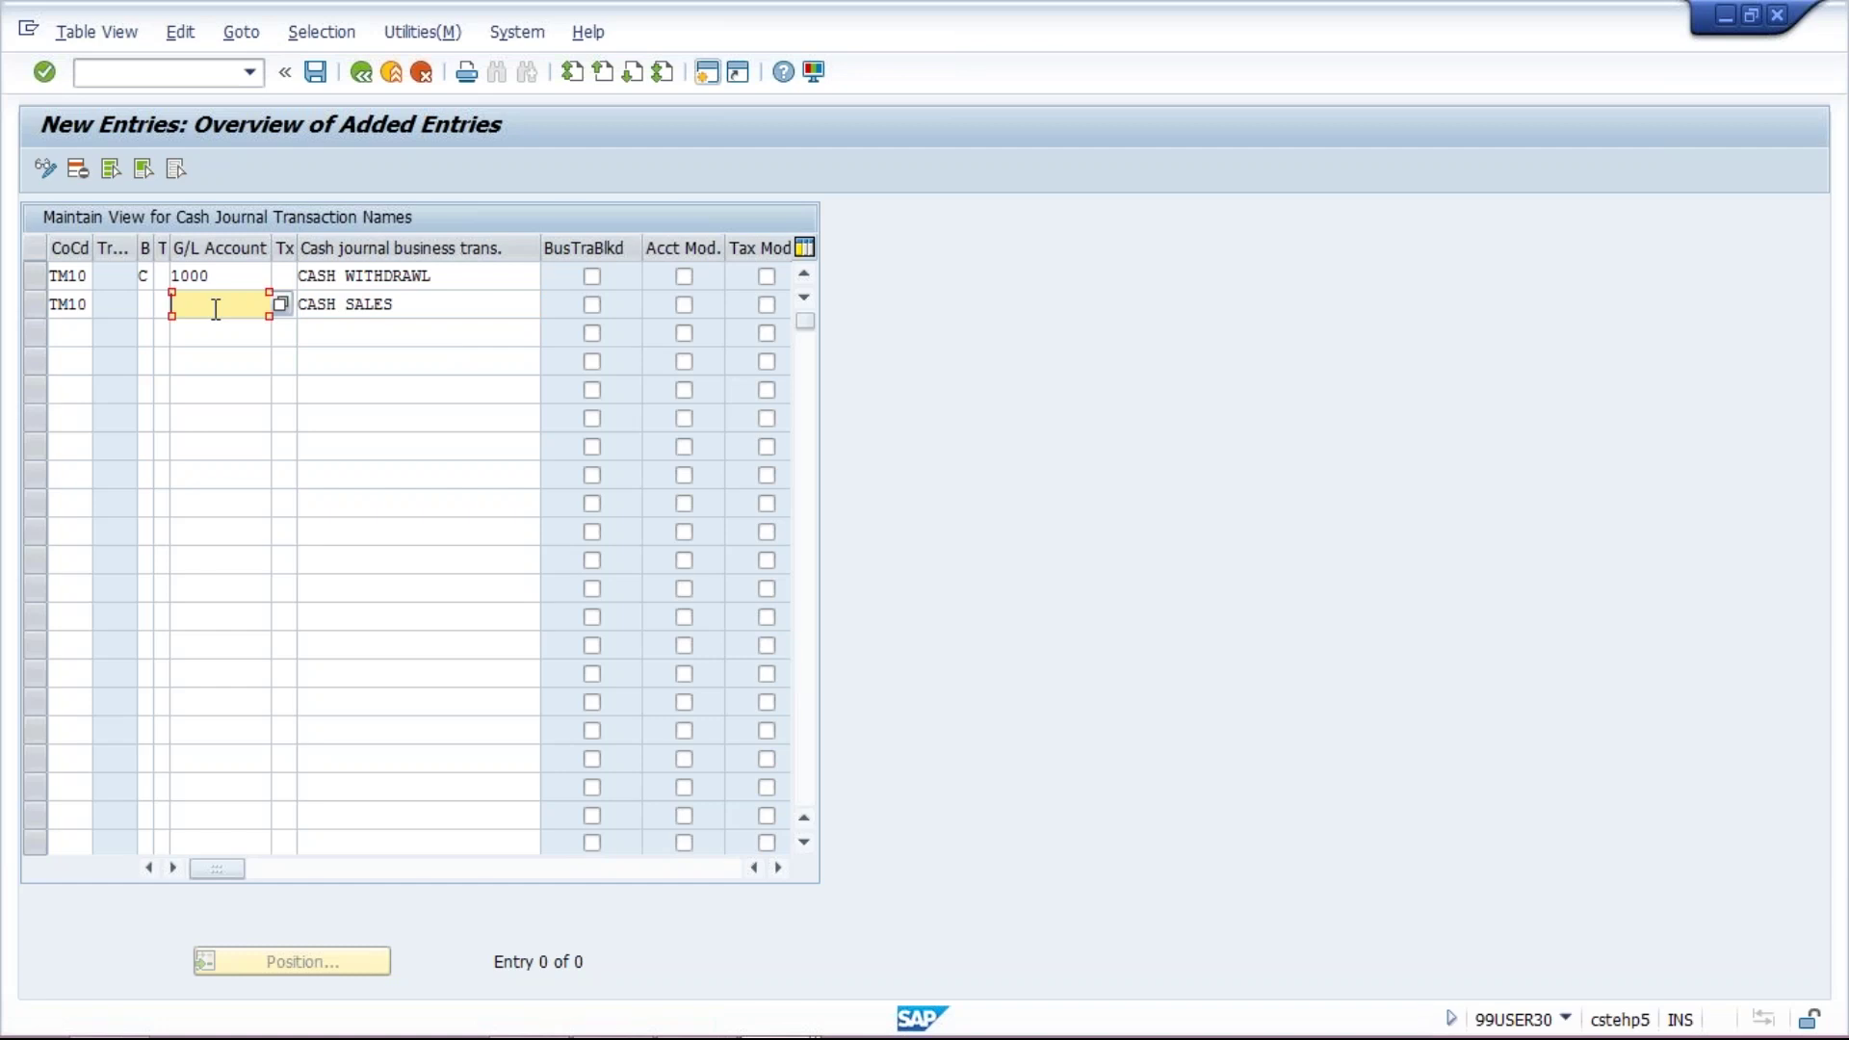
left_click(406, 299)
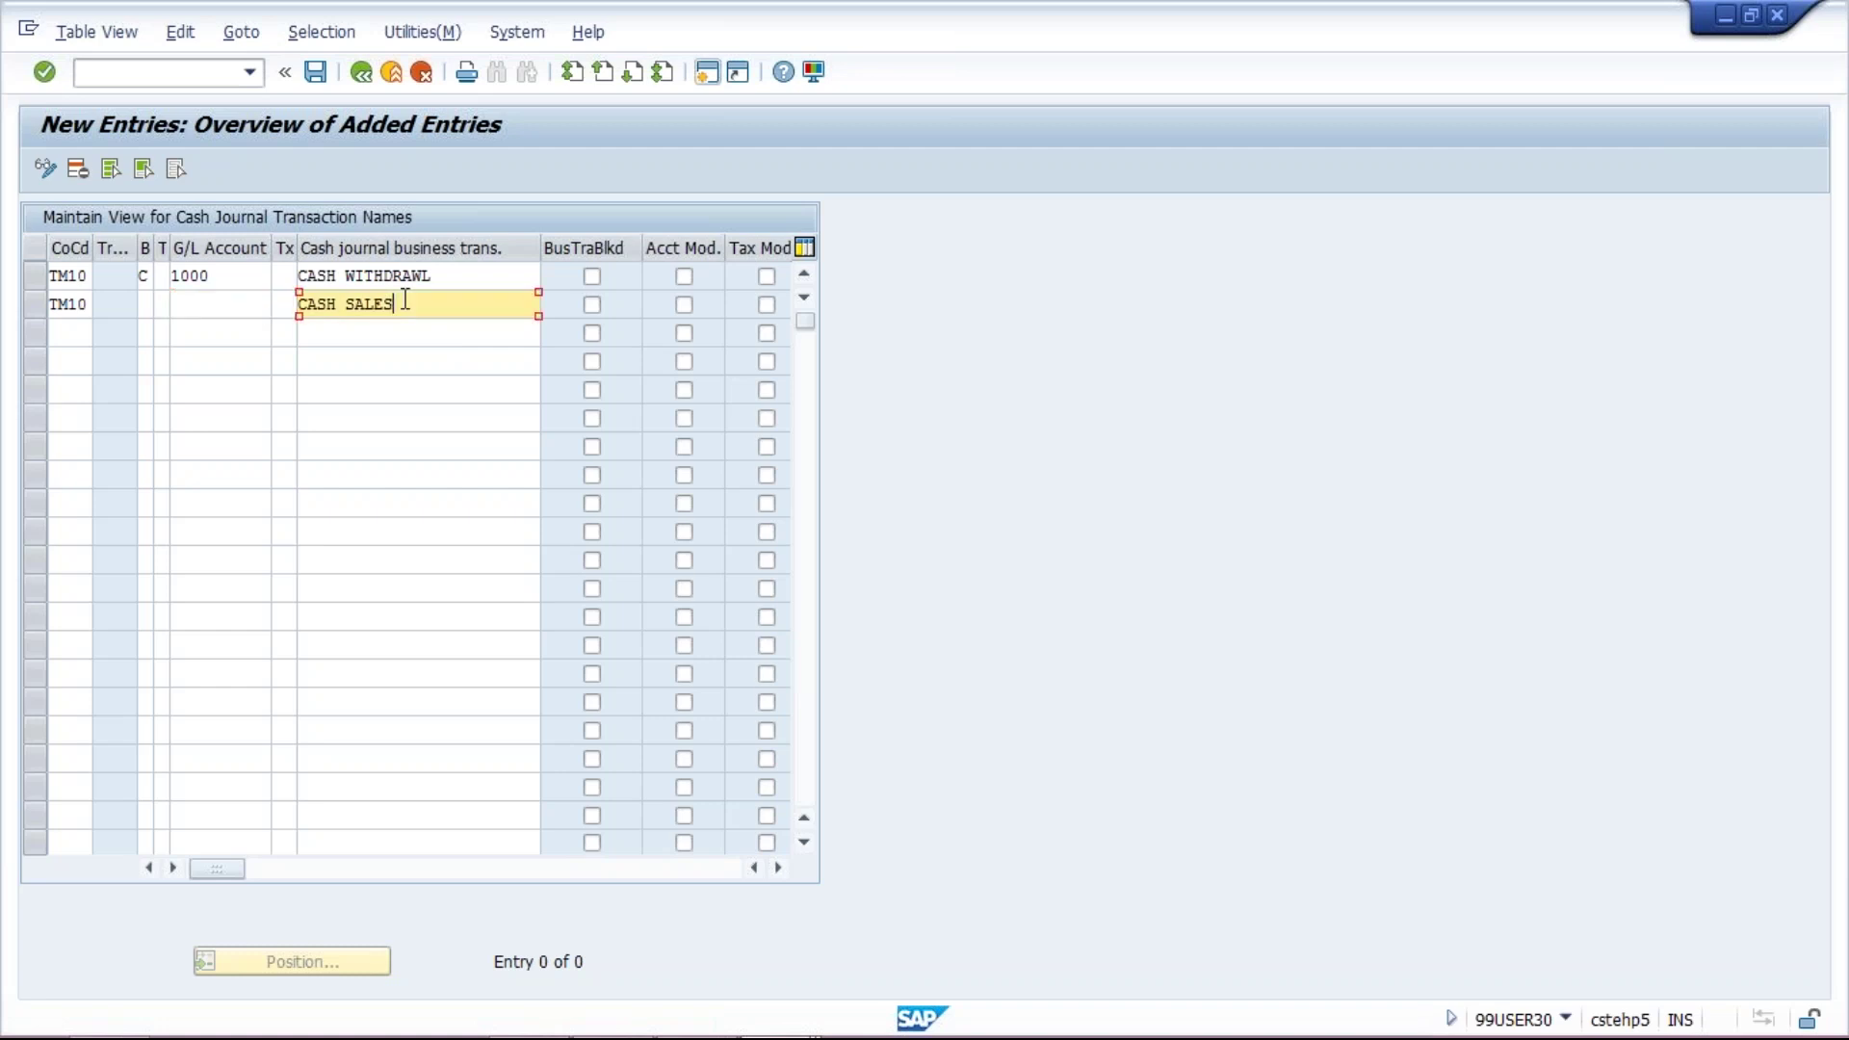
key("BackSpace")
key("BackSpace")
key("BackSpace")
key("BackSpace")
key("BackSpace")
key("BackSpace")
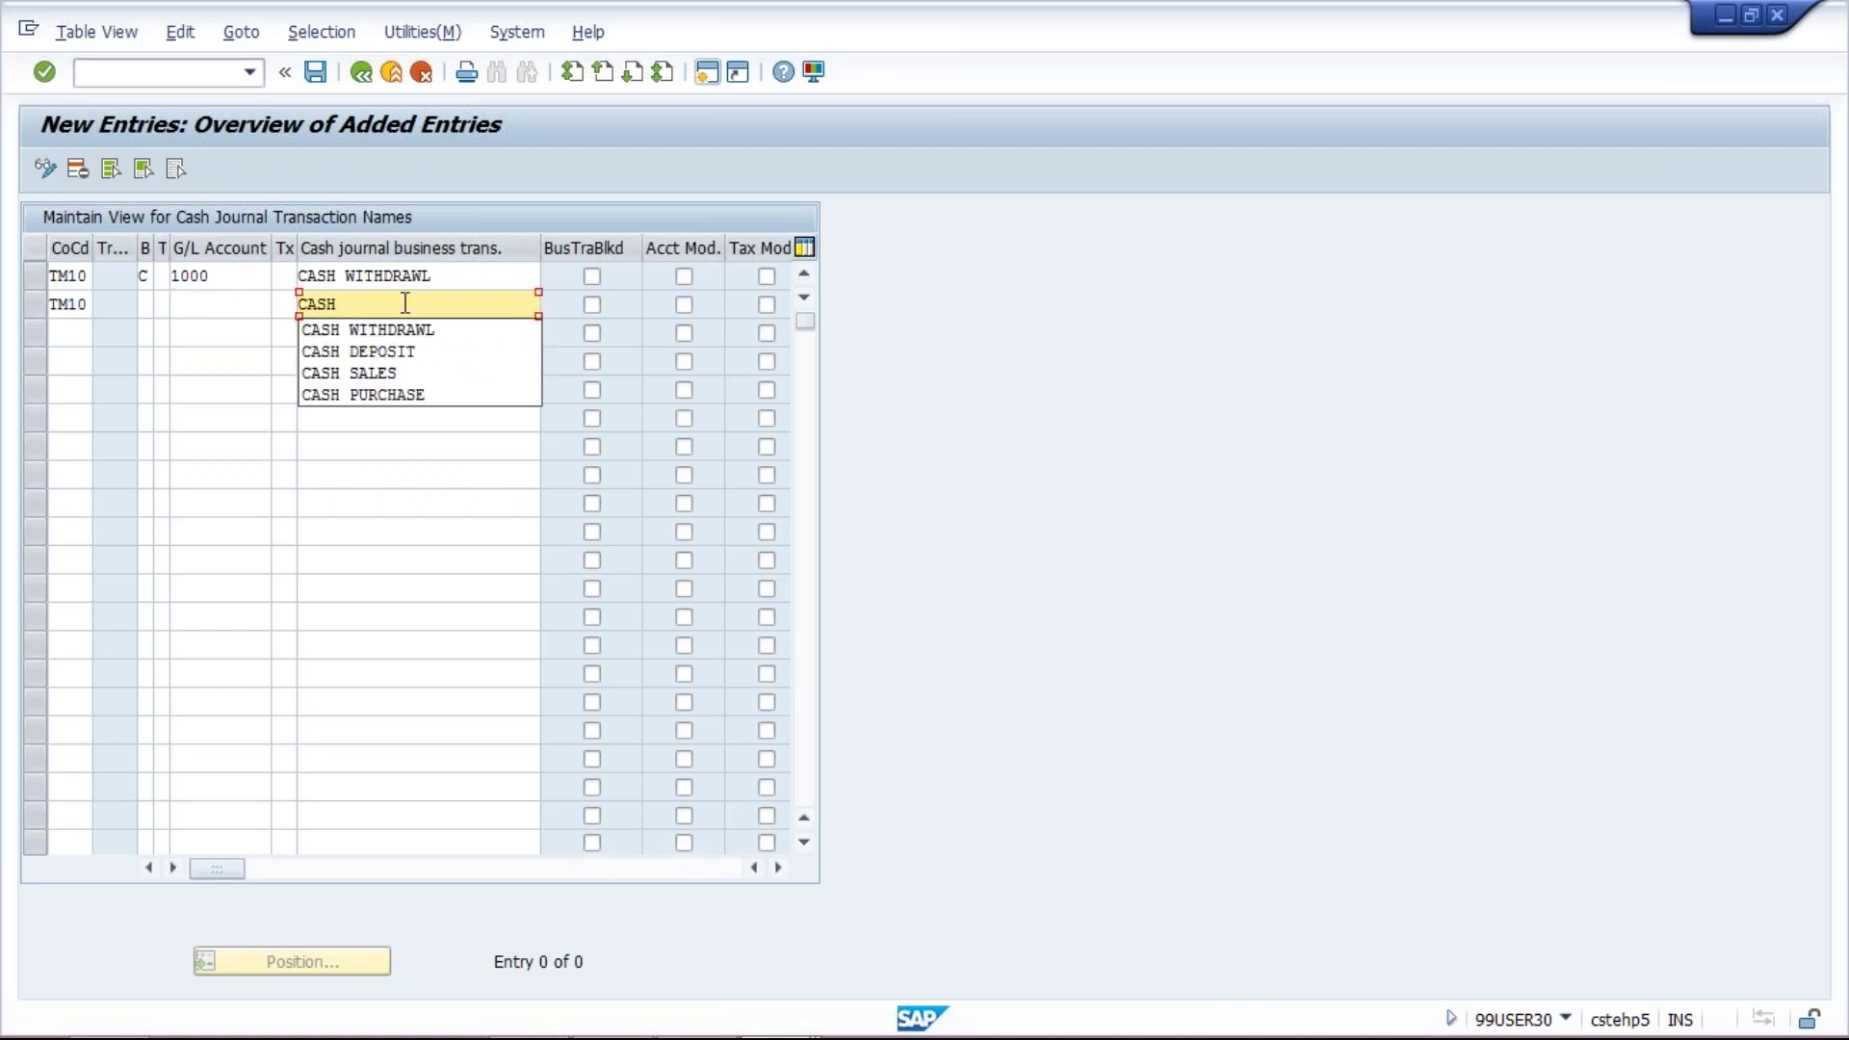
left_click(410, 353)
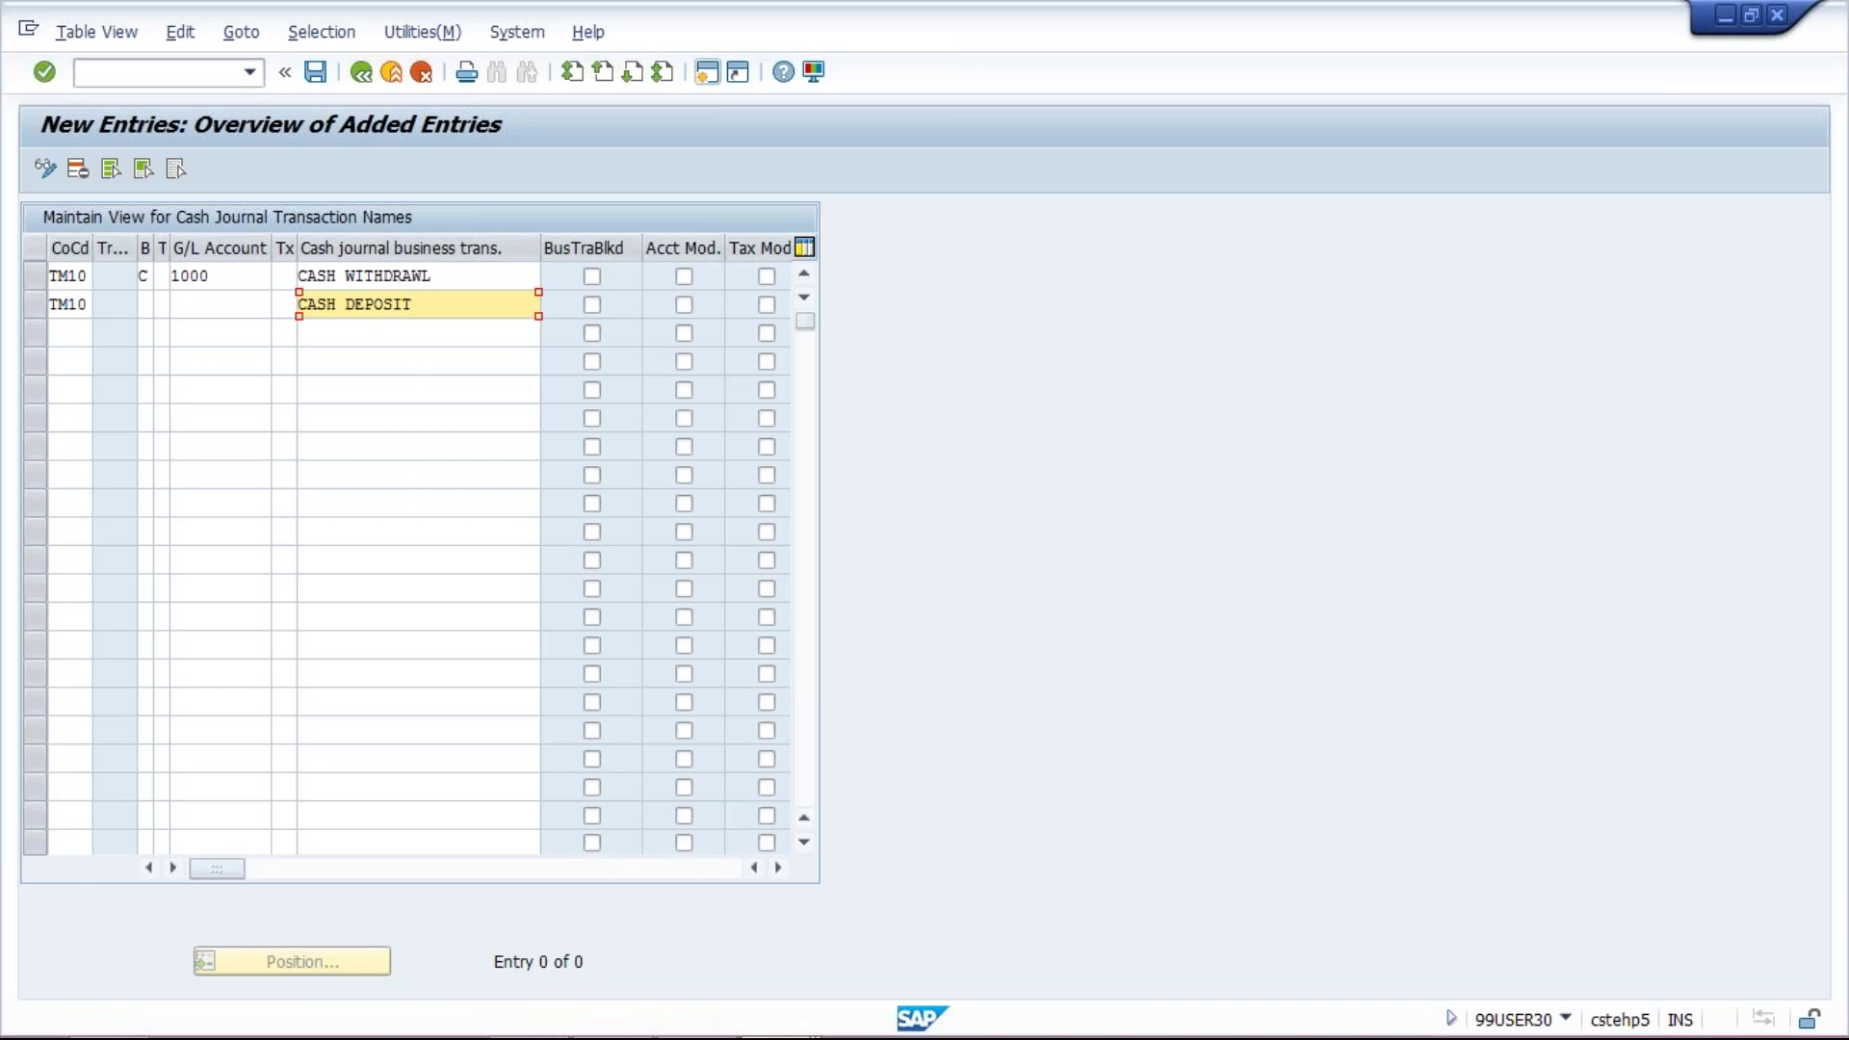
Assign G/L account 1000 and business transaction type B (Payment to bank account) to the CASH DEPOSIT entry
left_click(206, 304)
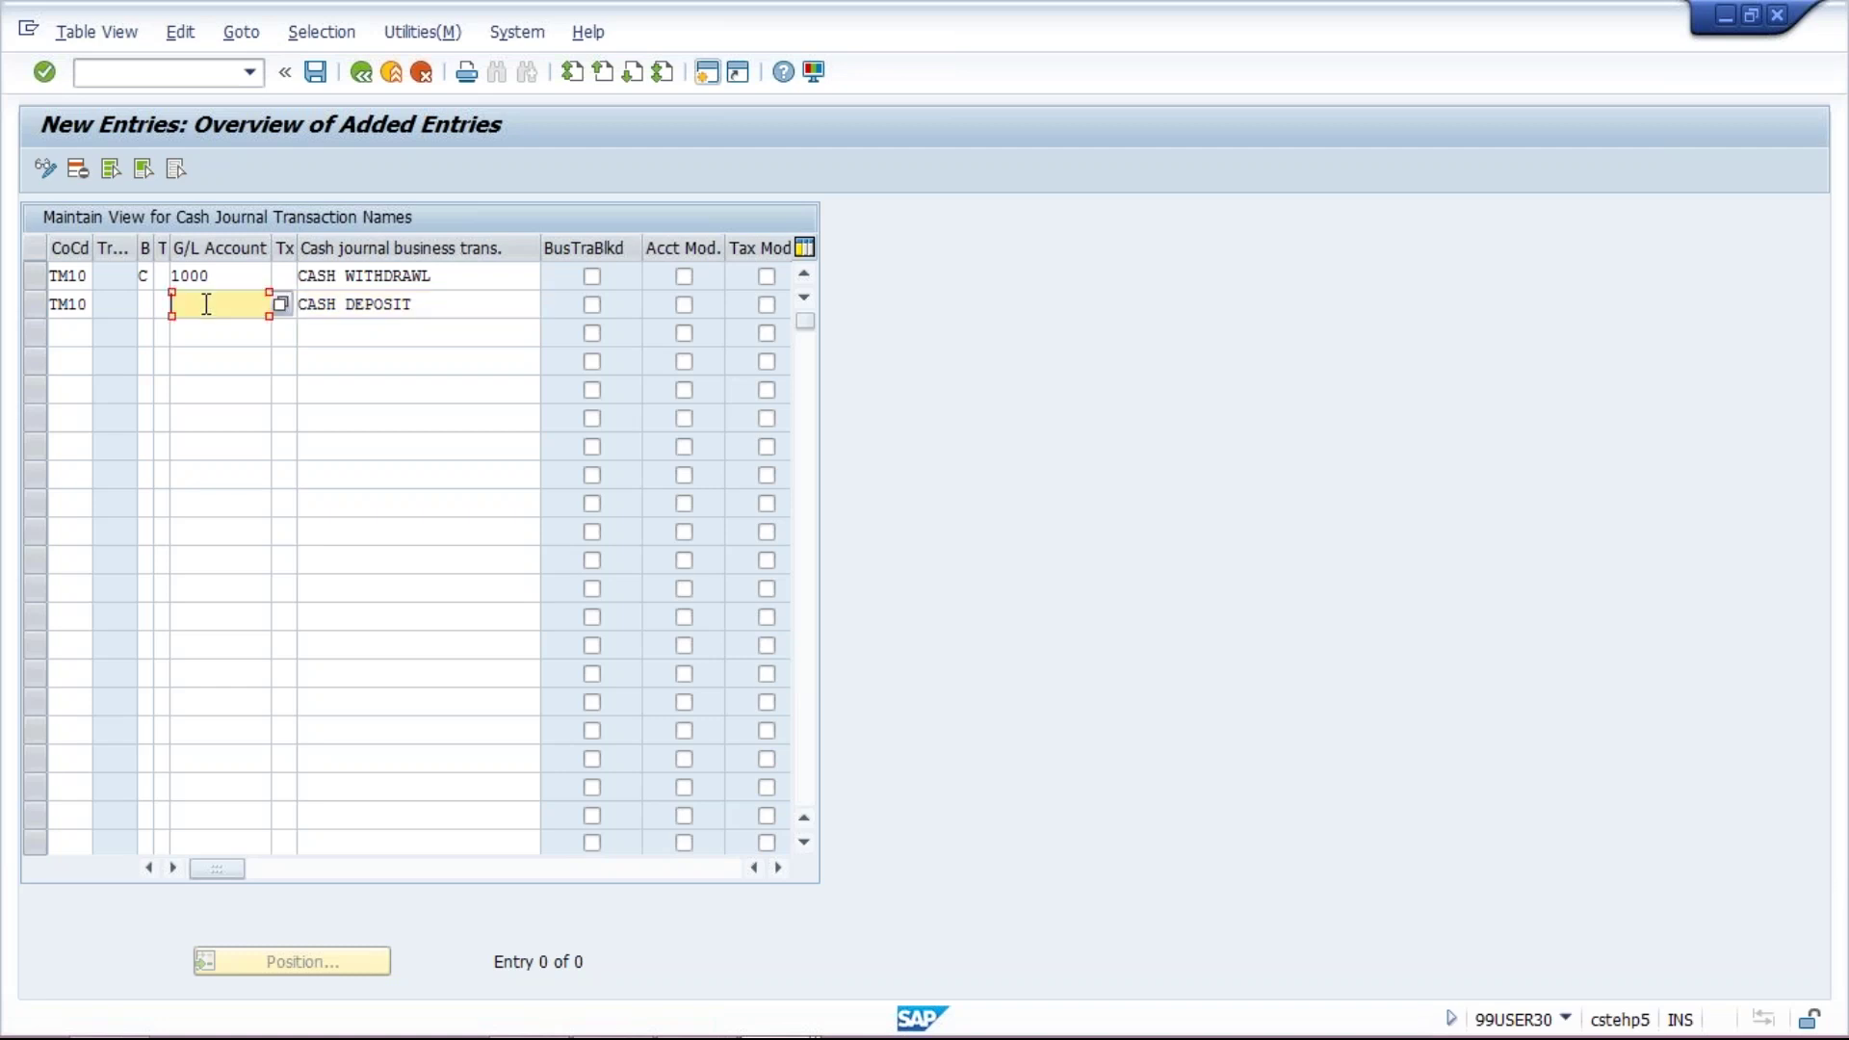
type("1000")
left_click(143, 304)
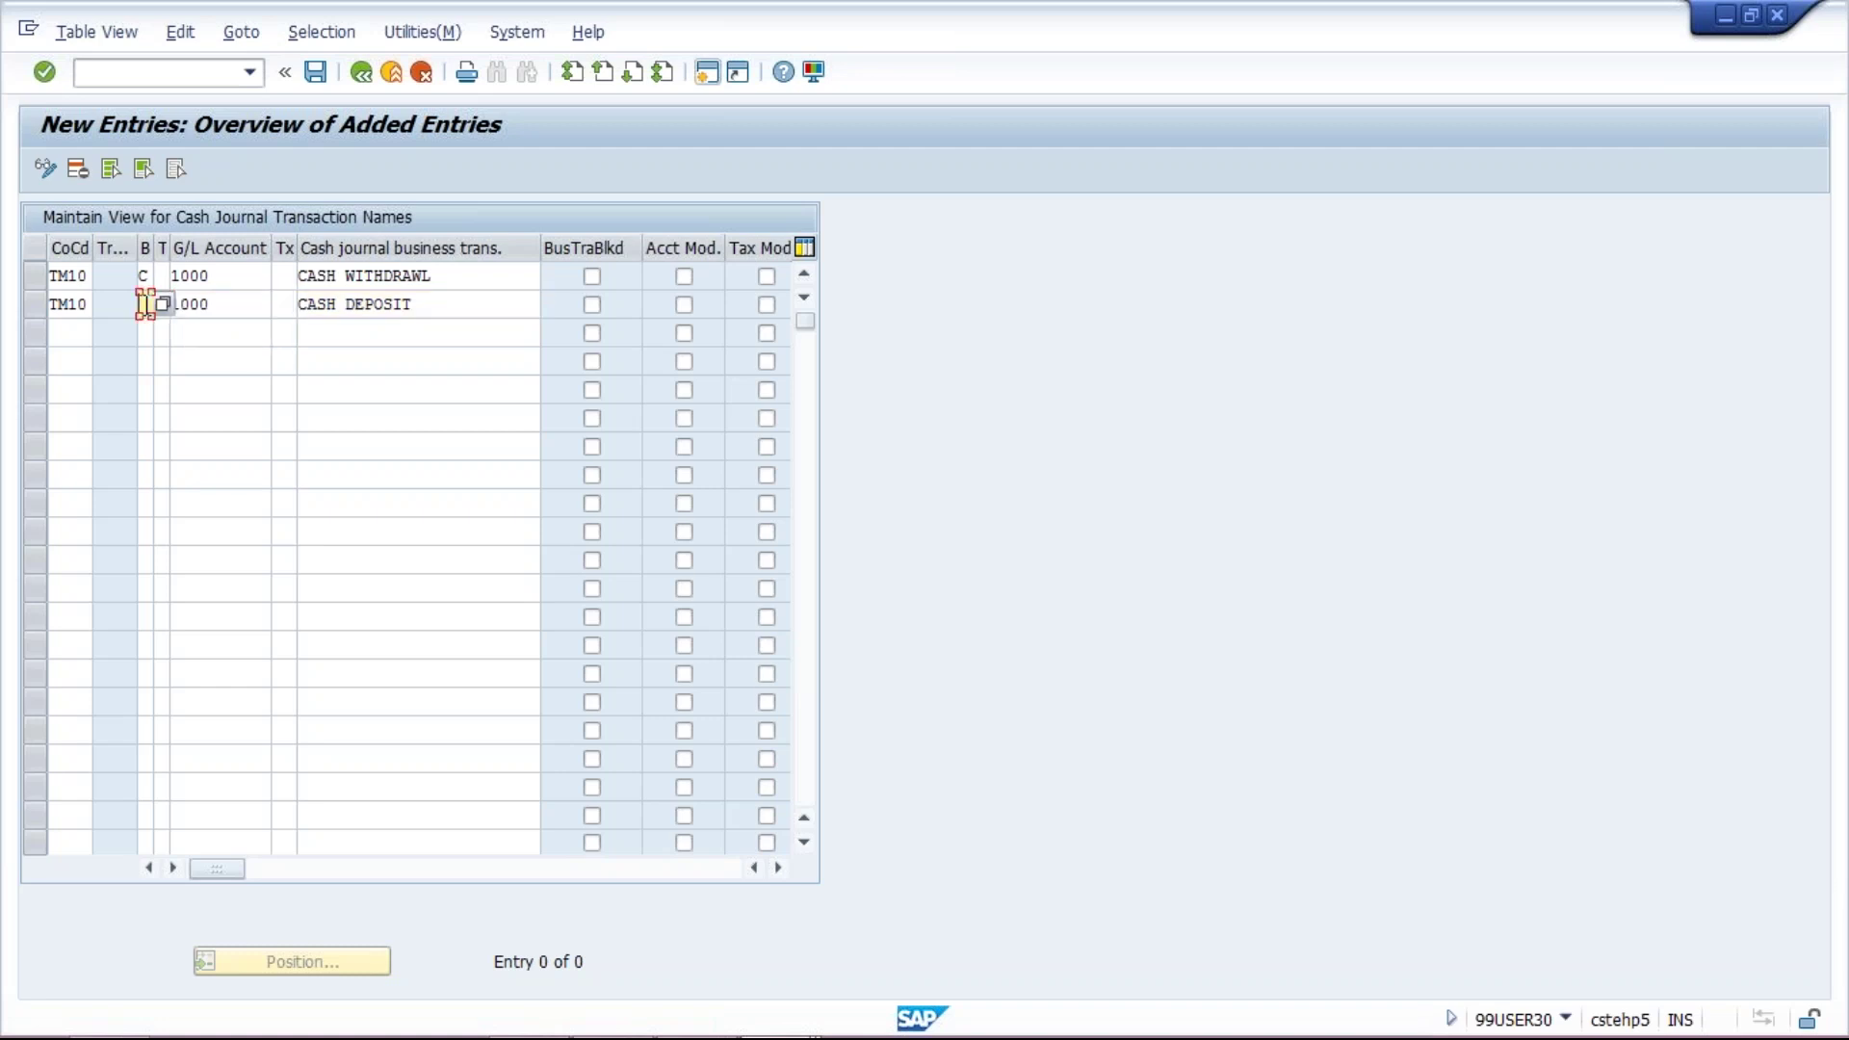
left_click(163, 307)
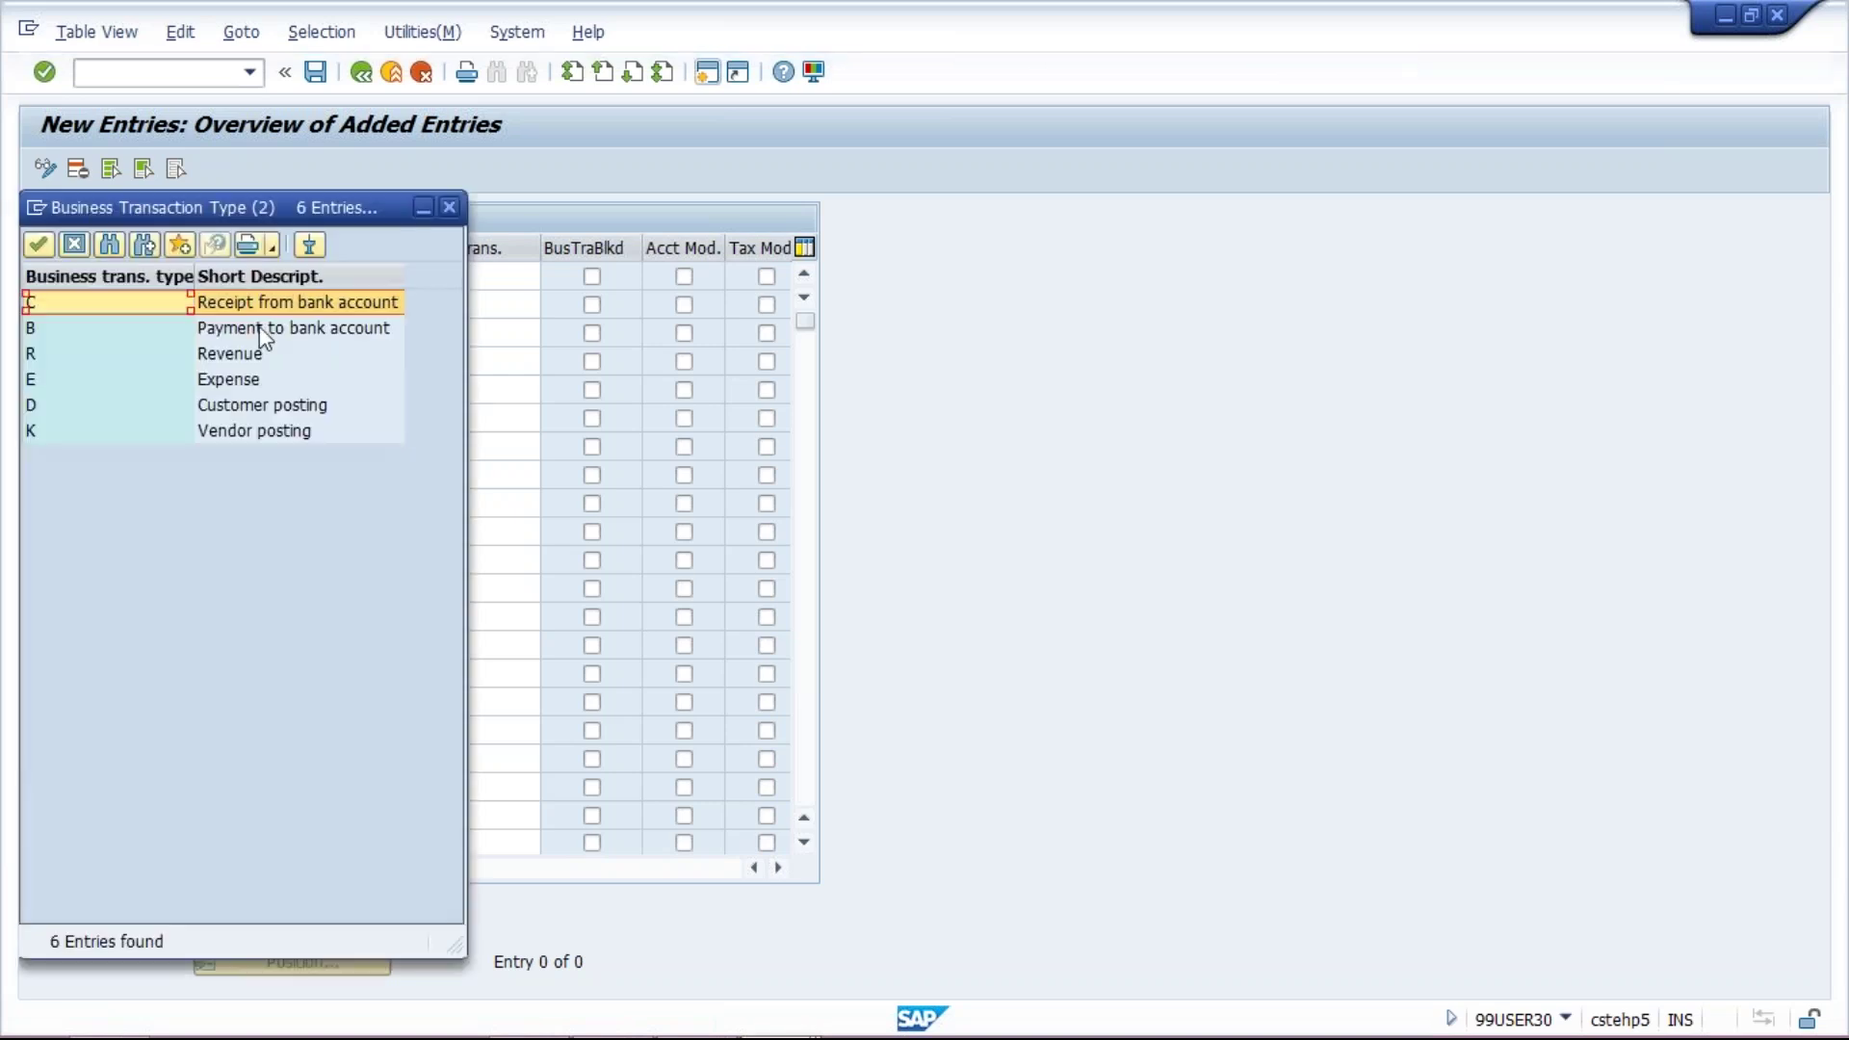
left_click(261, 328)
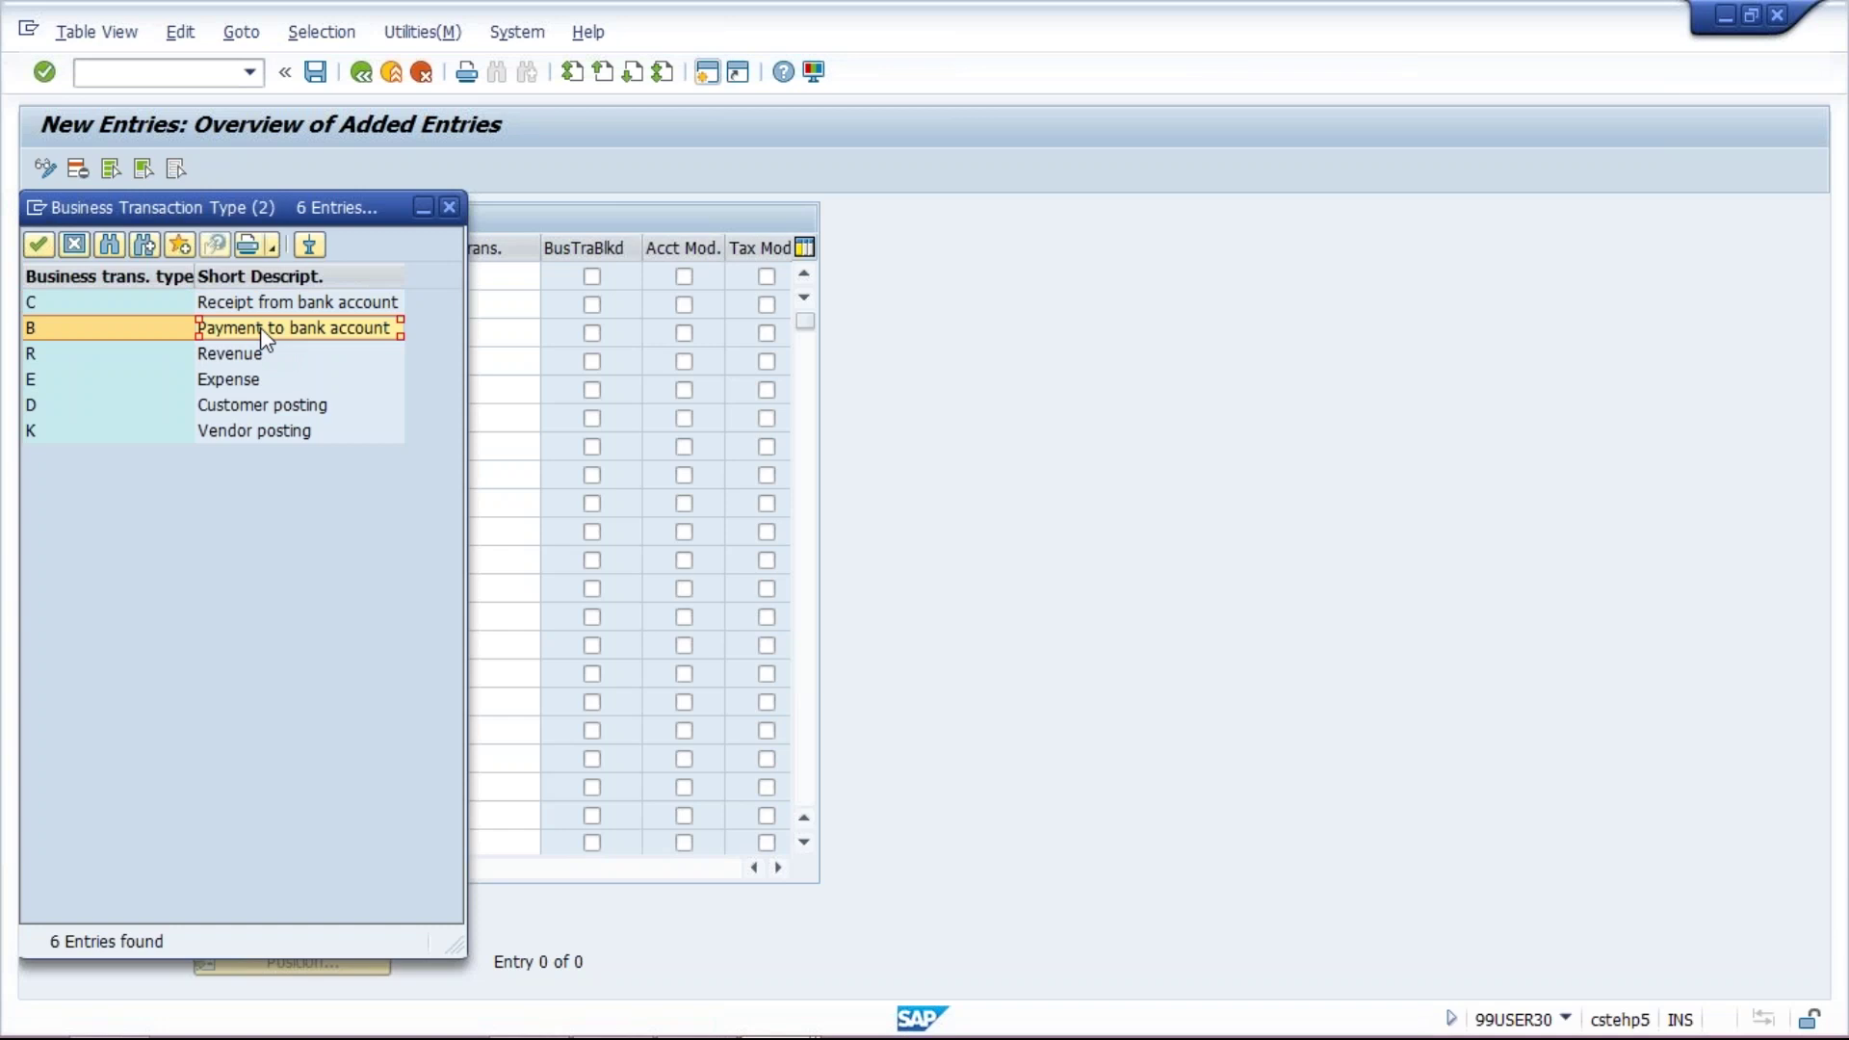
double_click(260, 328)
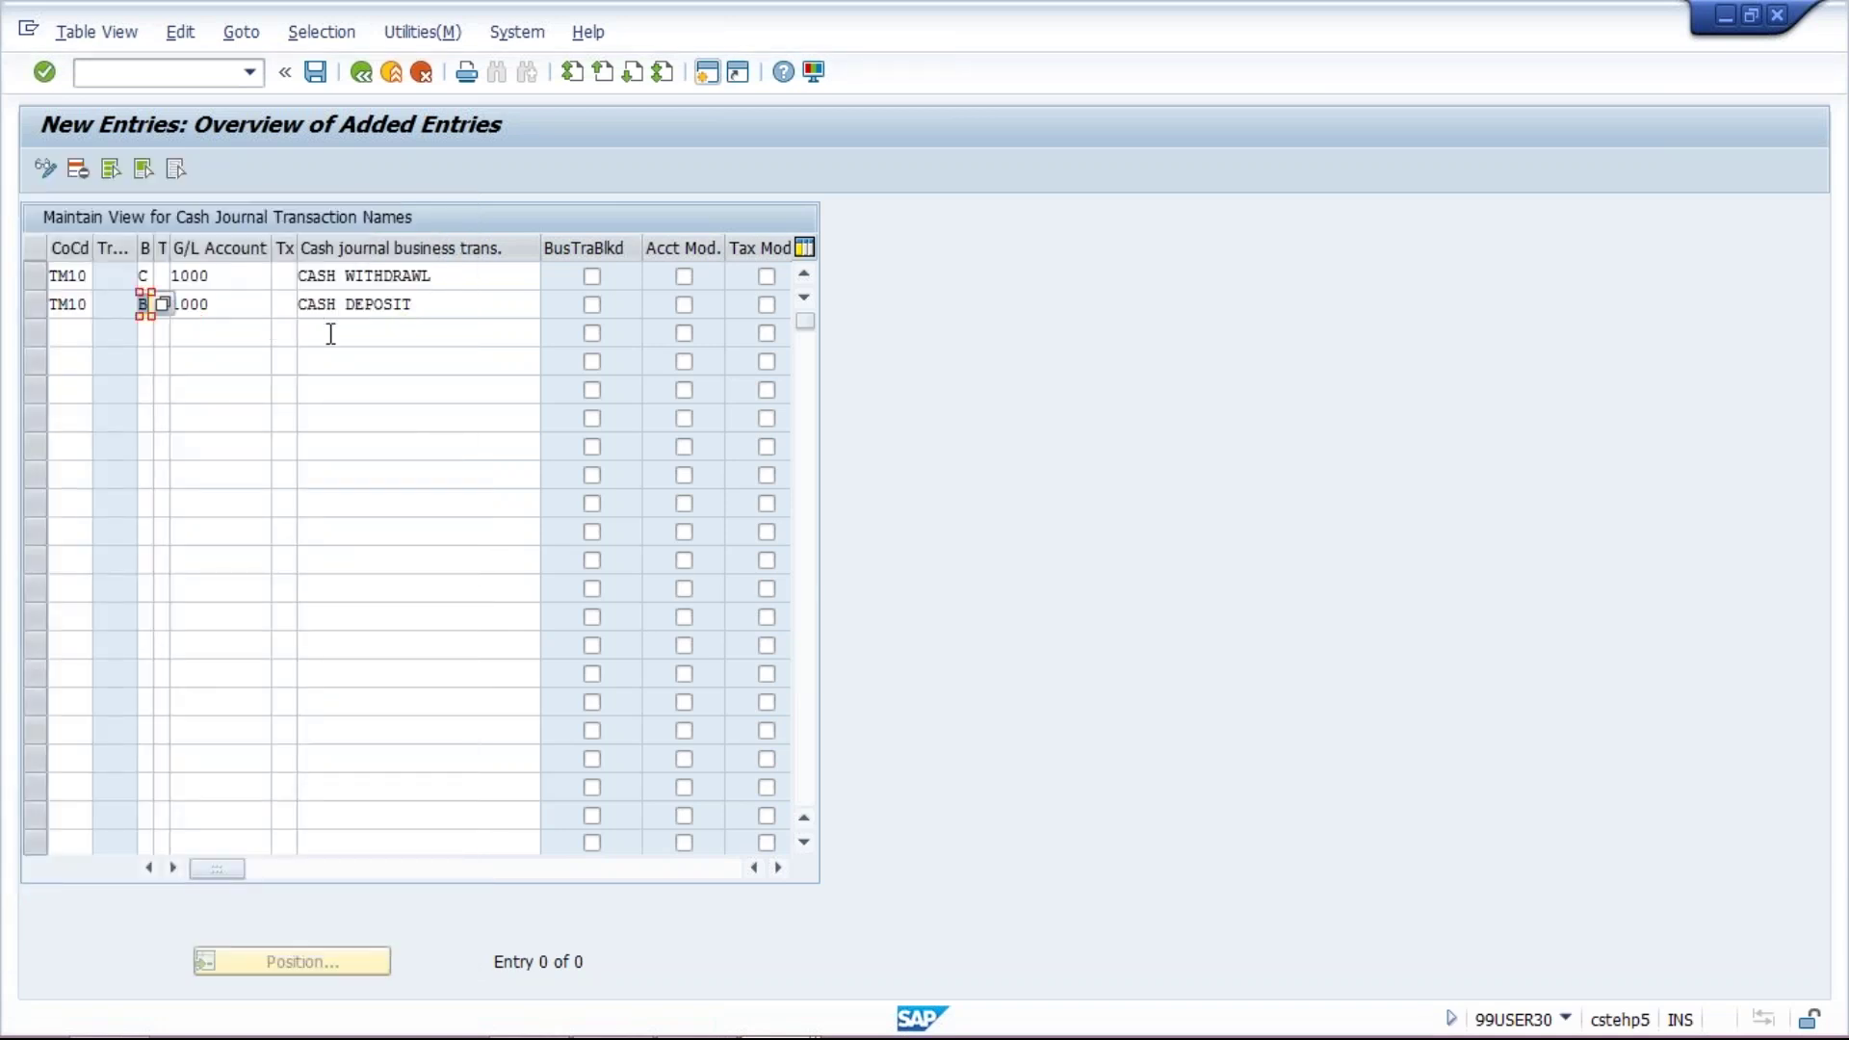
Add a third entry for company code TM10 with the cash journal business transaction CASH PURCHASE
left_click(330, 333)
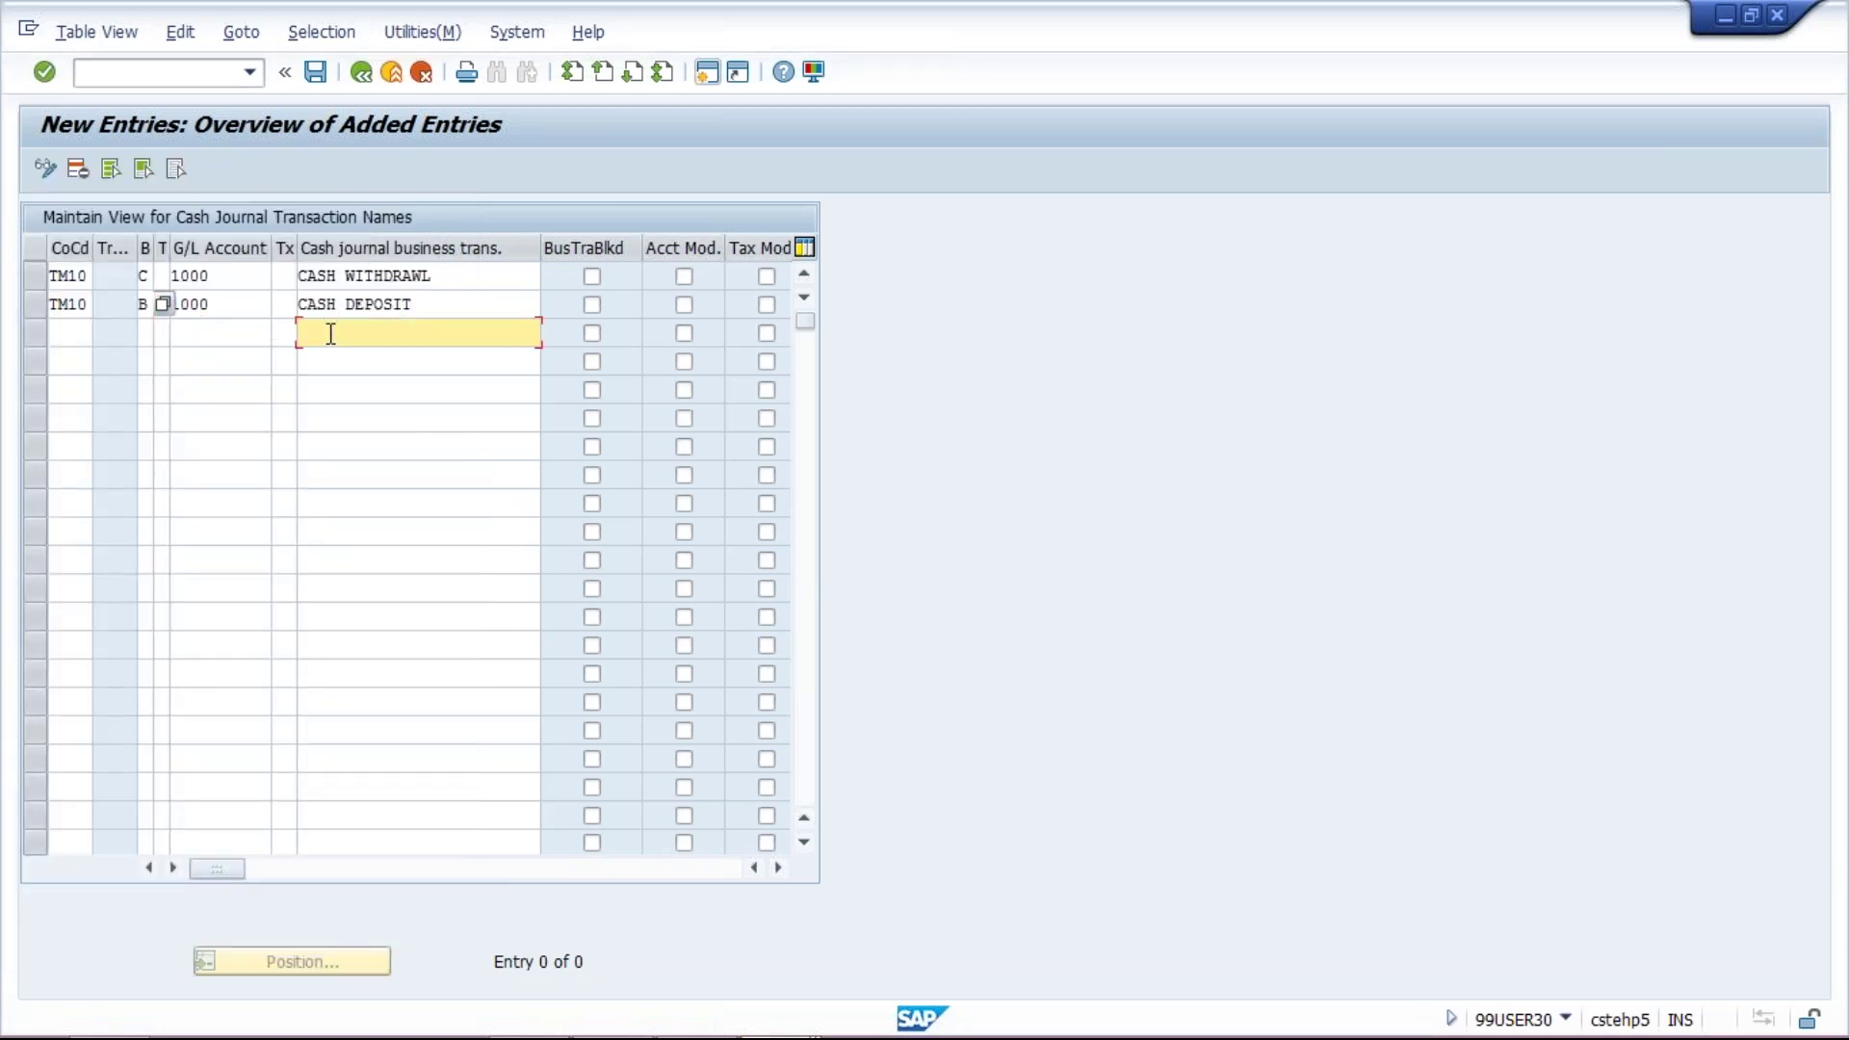
double_click(71, 332)
left_click(104, 357)
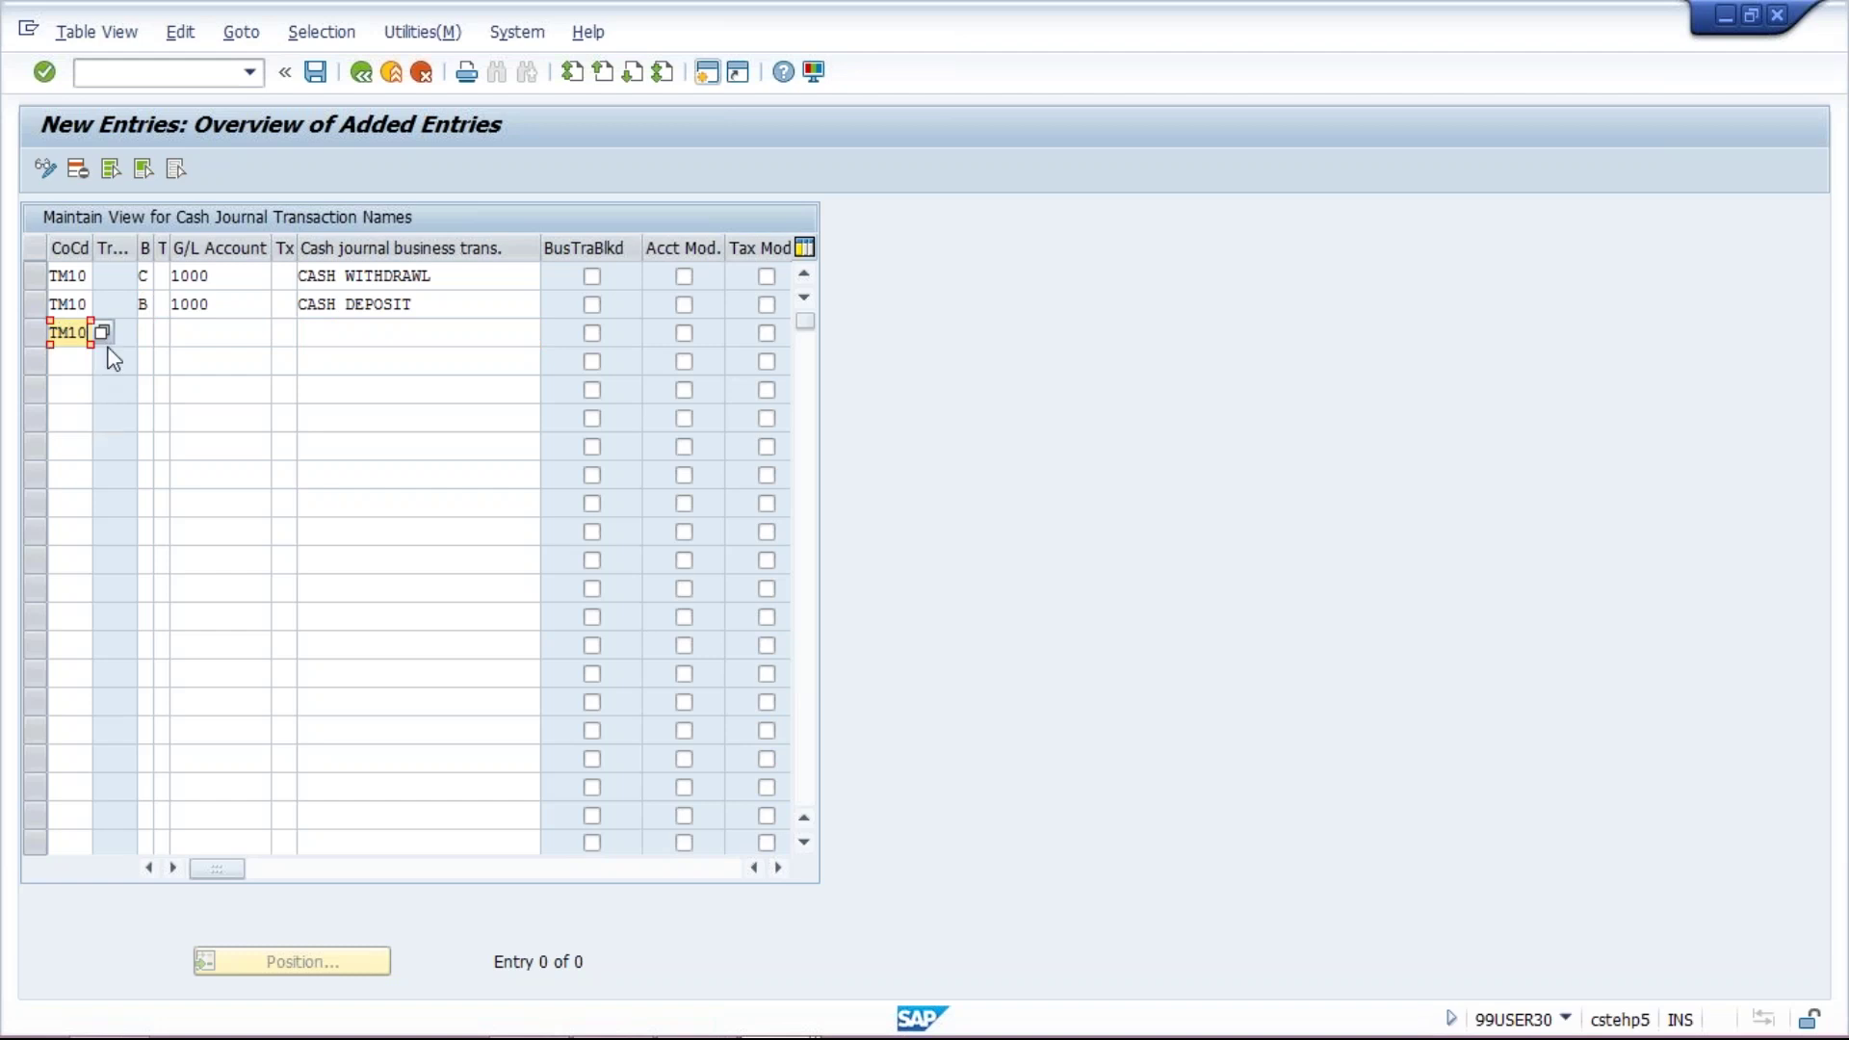
left_click(330, 333)
double_click(329, 331)
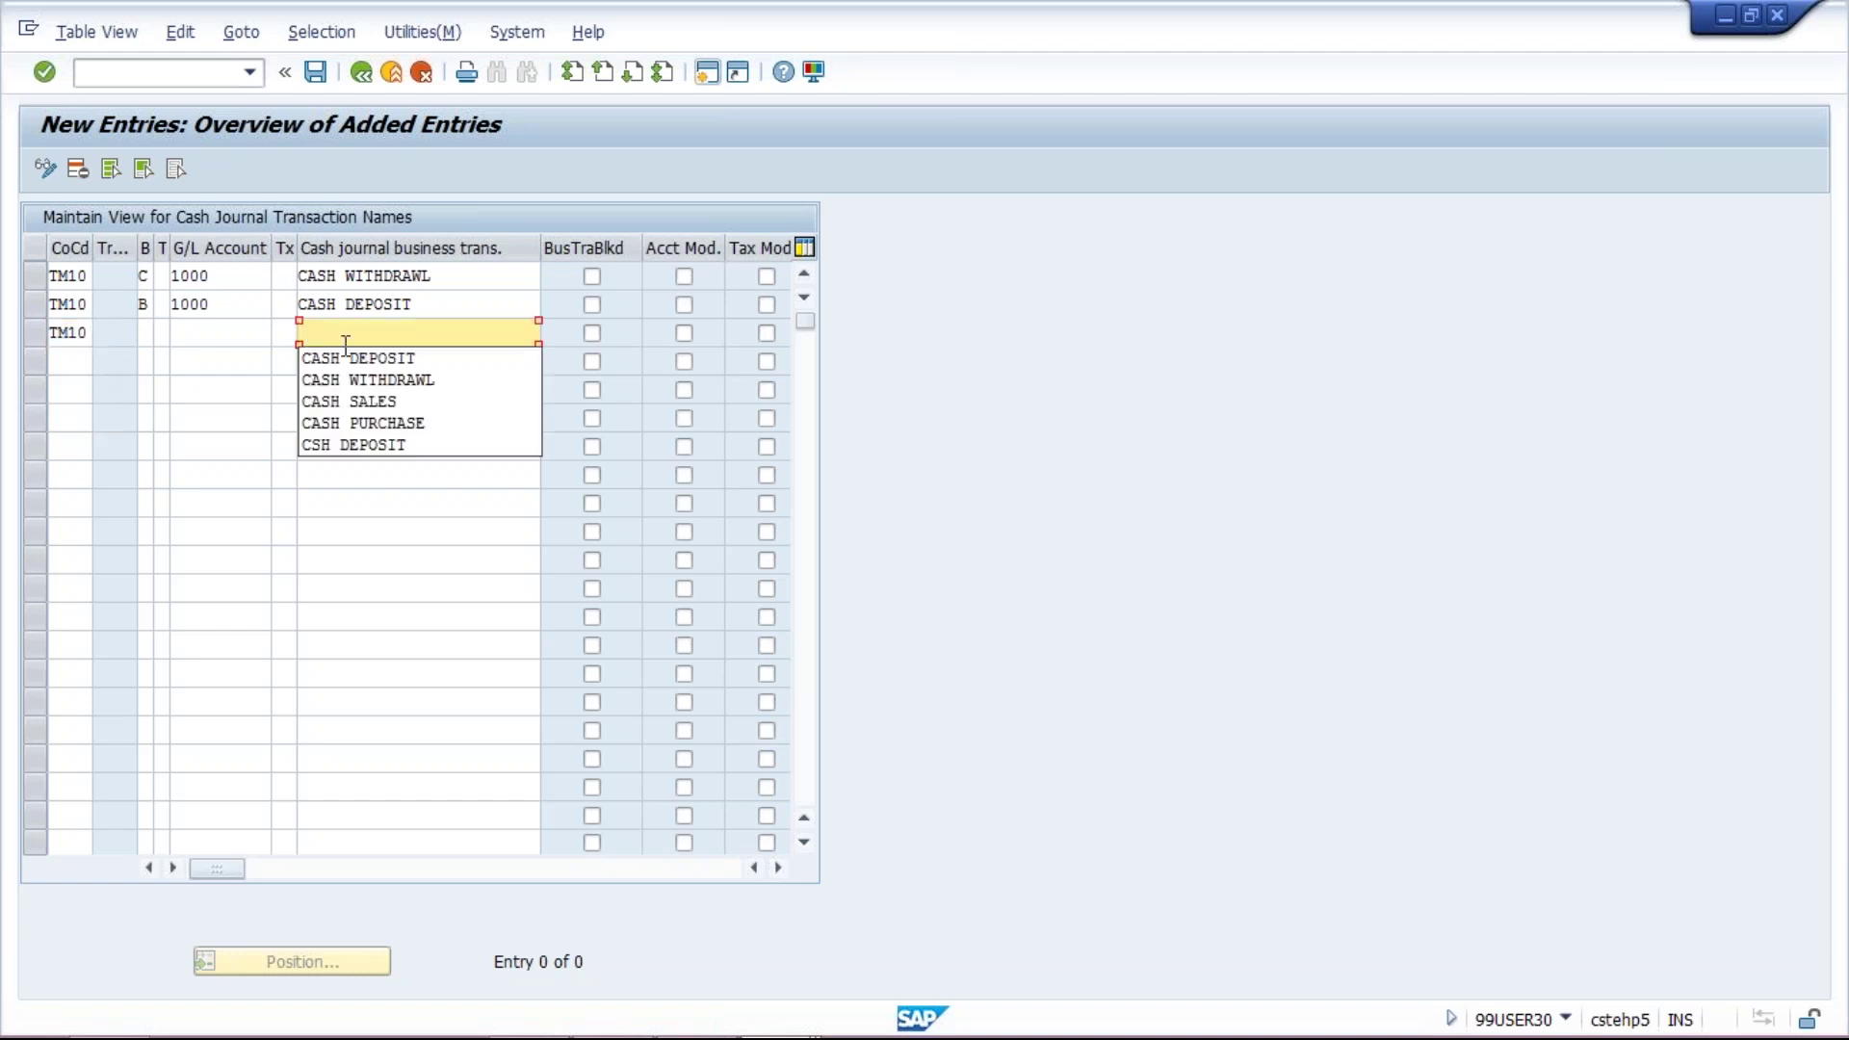
left_click(363, 423)
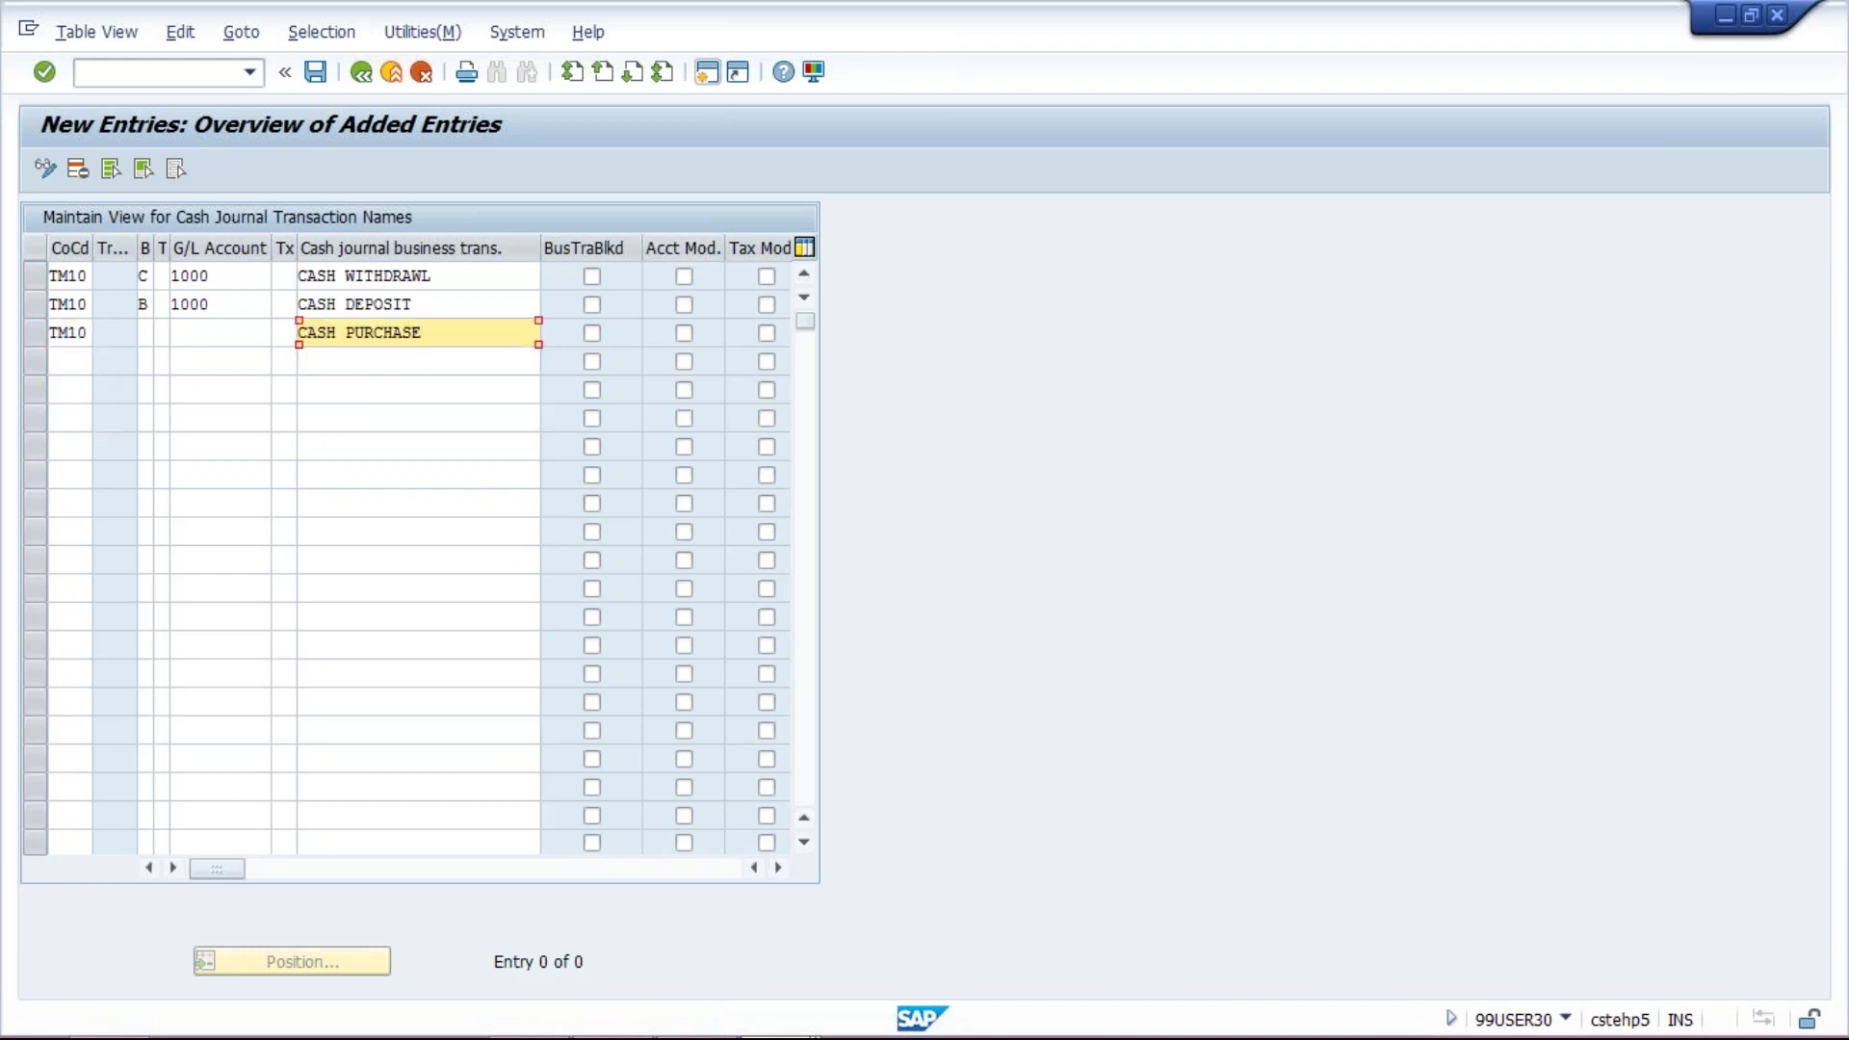
Look up the cash purchase account in the Display G/L Account Centrally session and enter 4001 as the CASH PURCHASE entry's G/L account
left_click(231, 335)
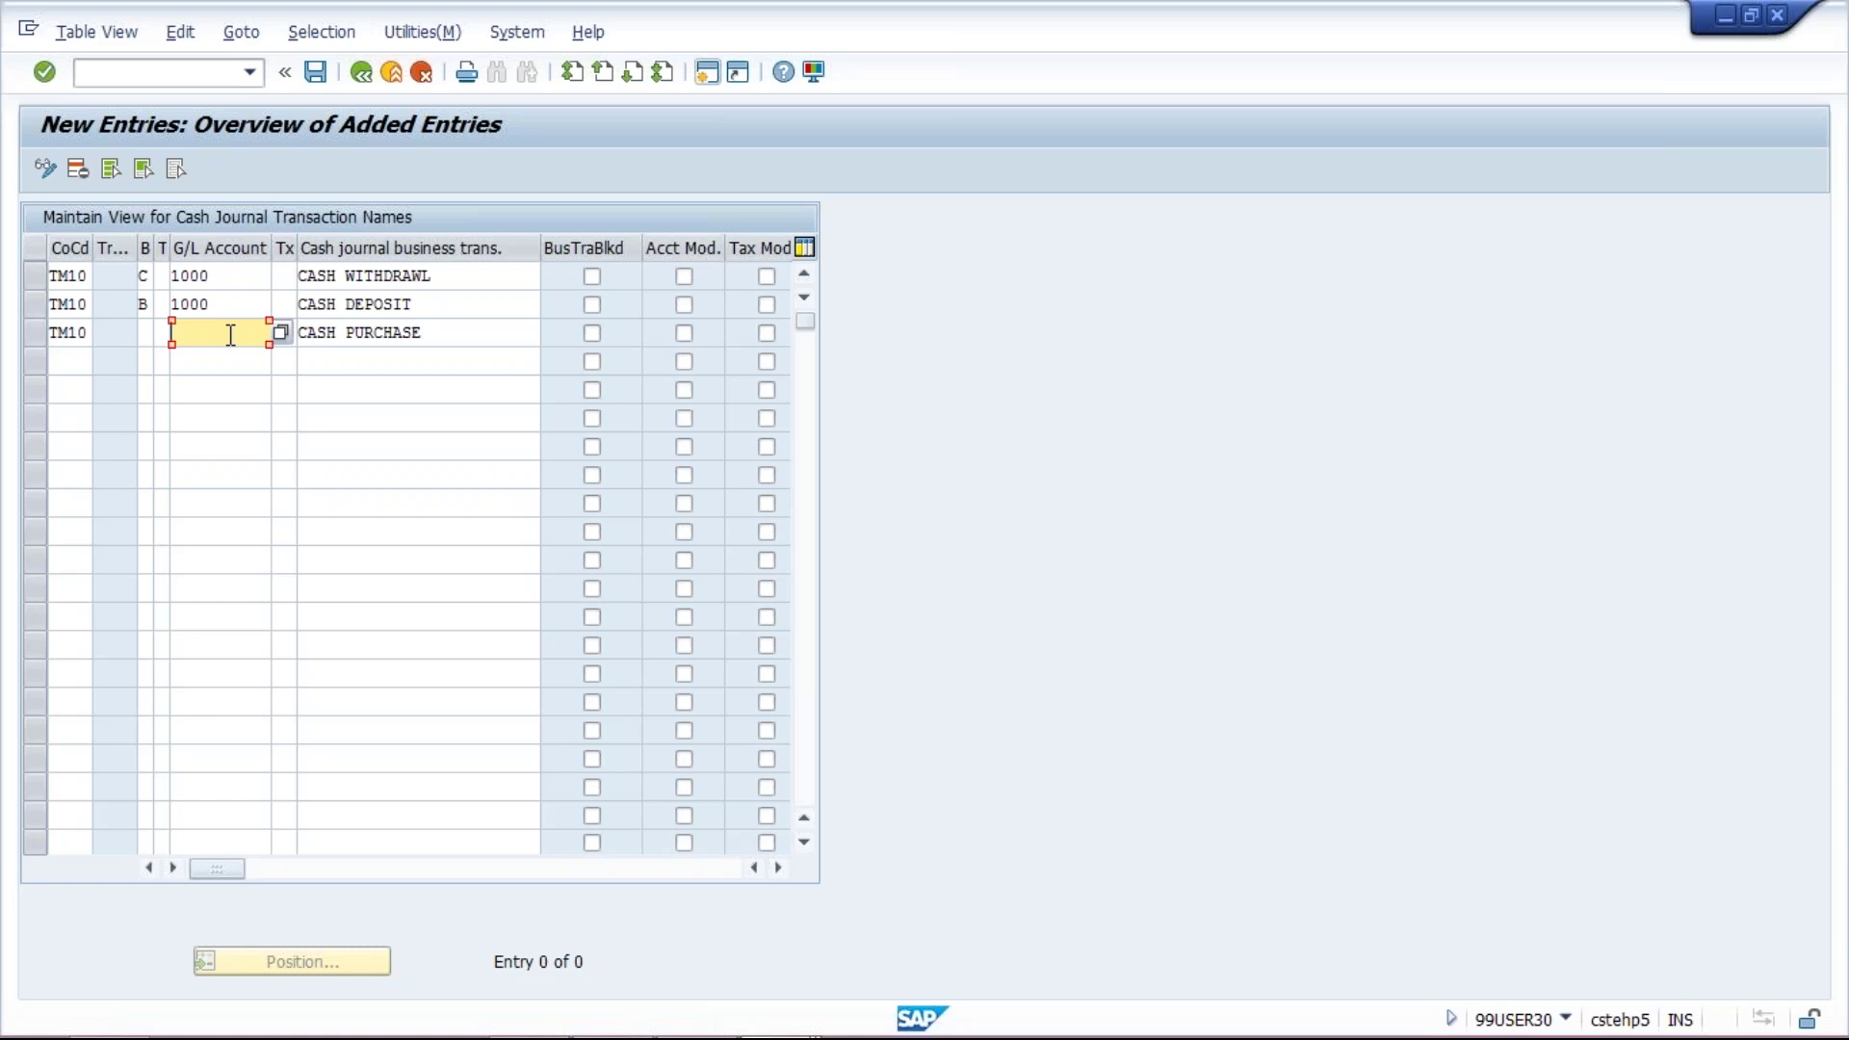
left_click(763, 1025)
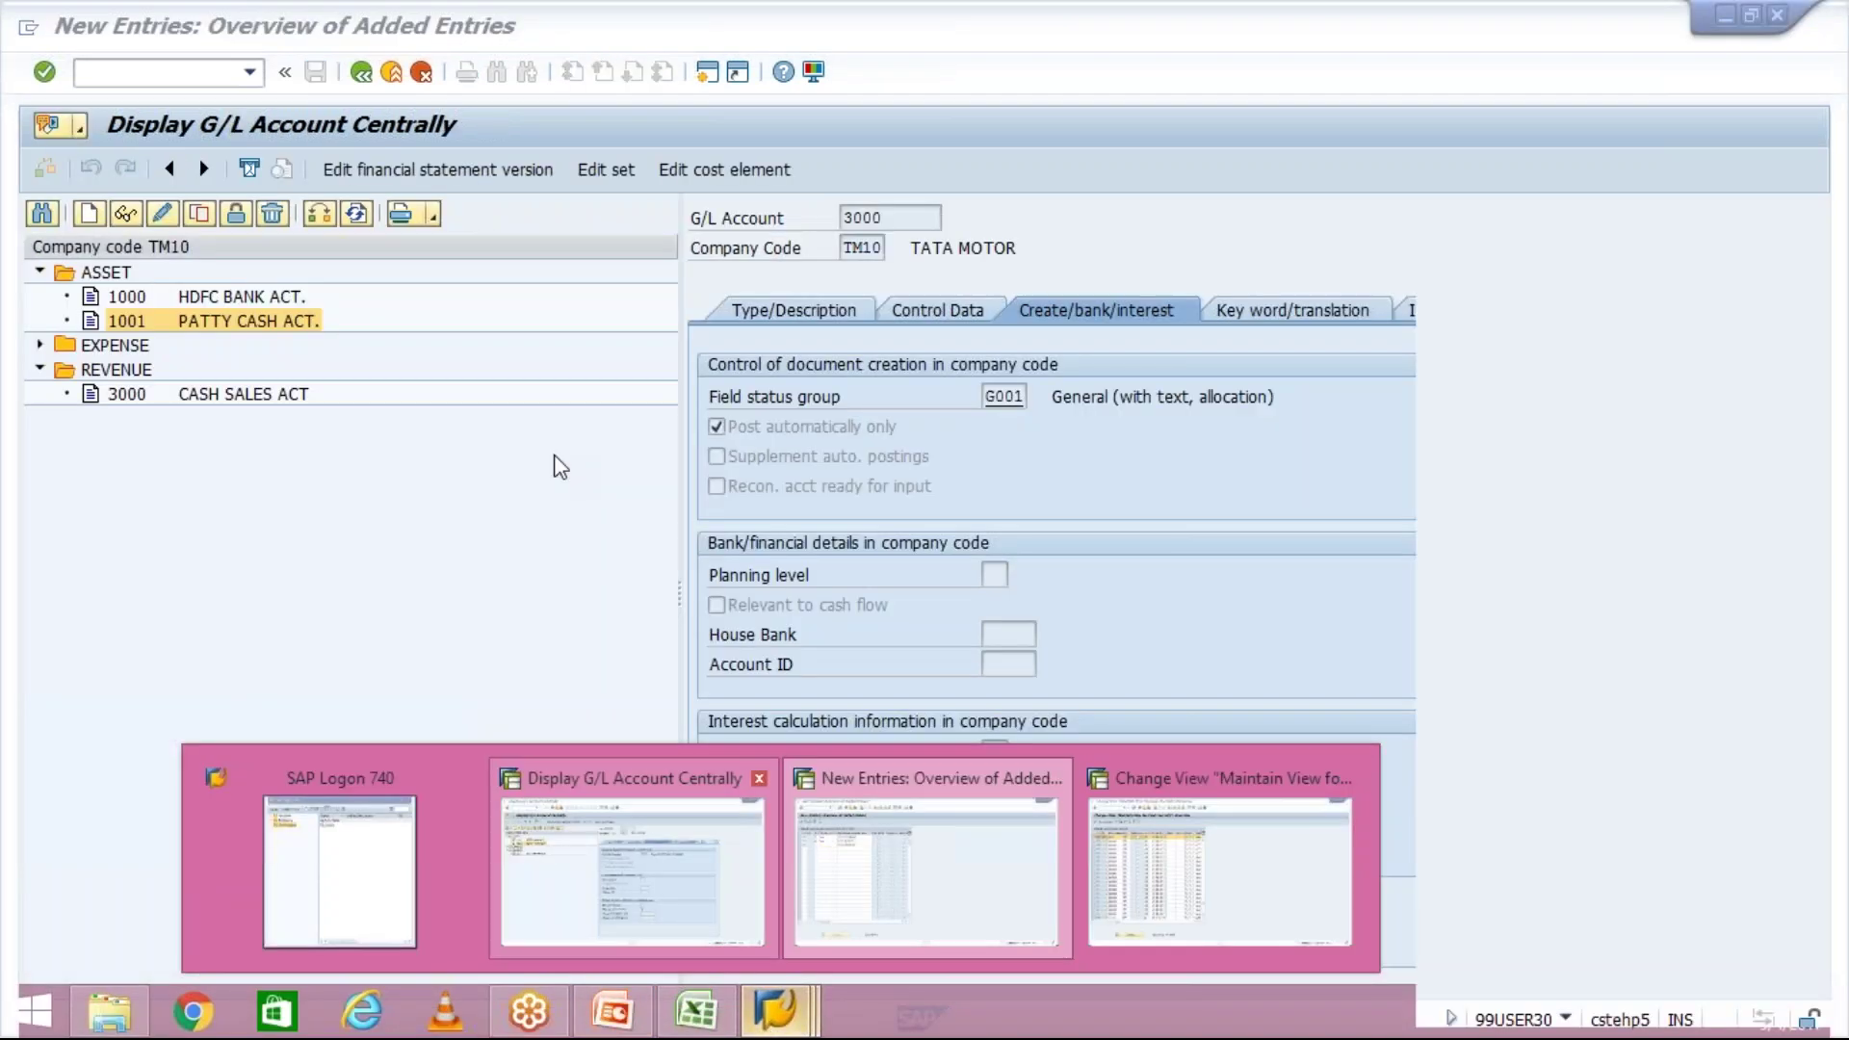
left_click(697, 922)
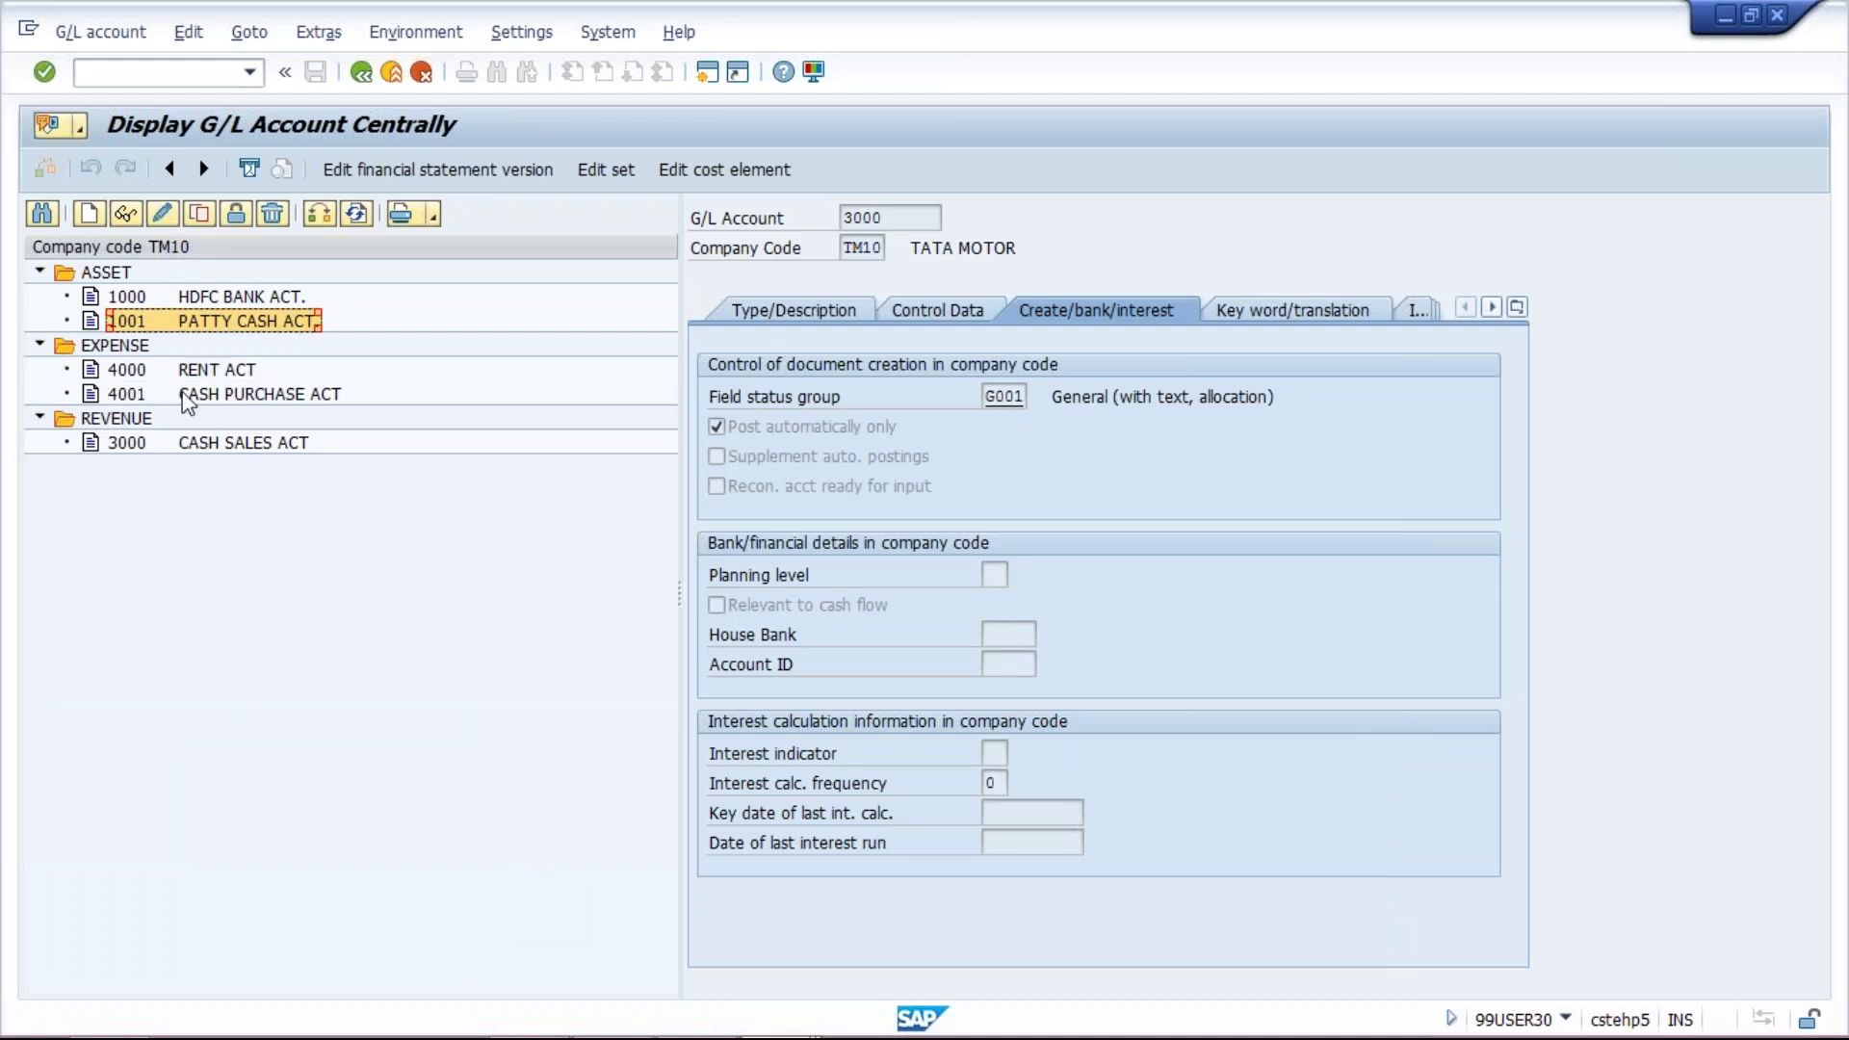
key("alt+Tab")
type("400")
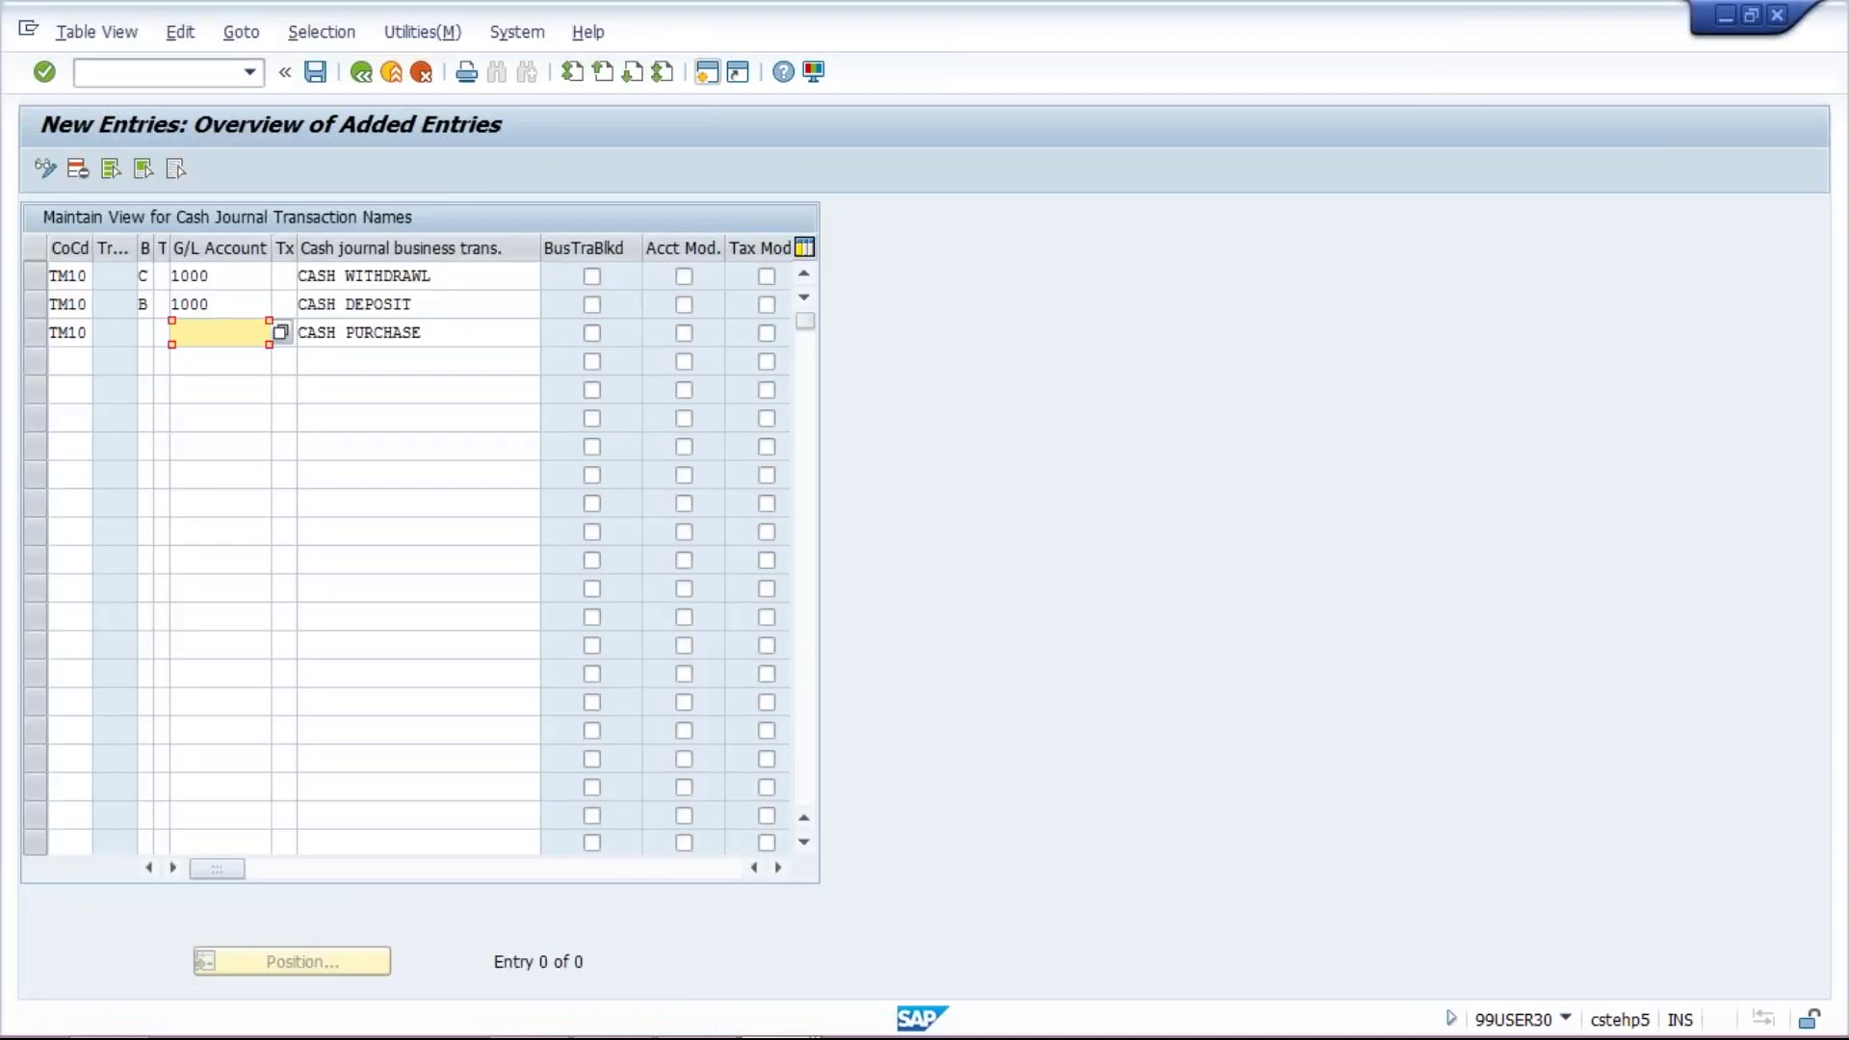
type("1")
Set the CASH PURCHASE entry's business transaction type to E (Expense)
left_click(145, 332)
key("F4")
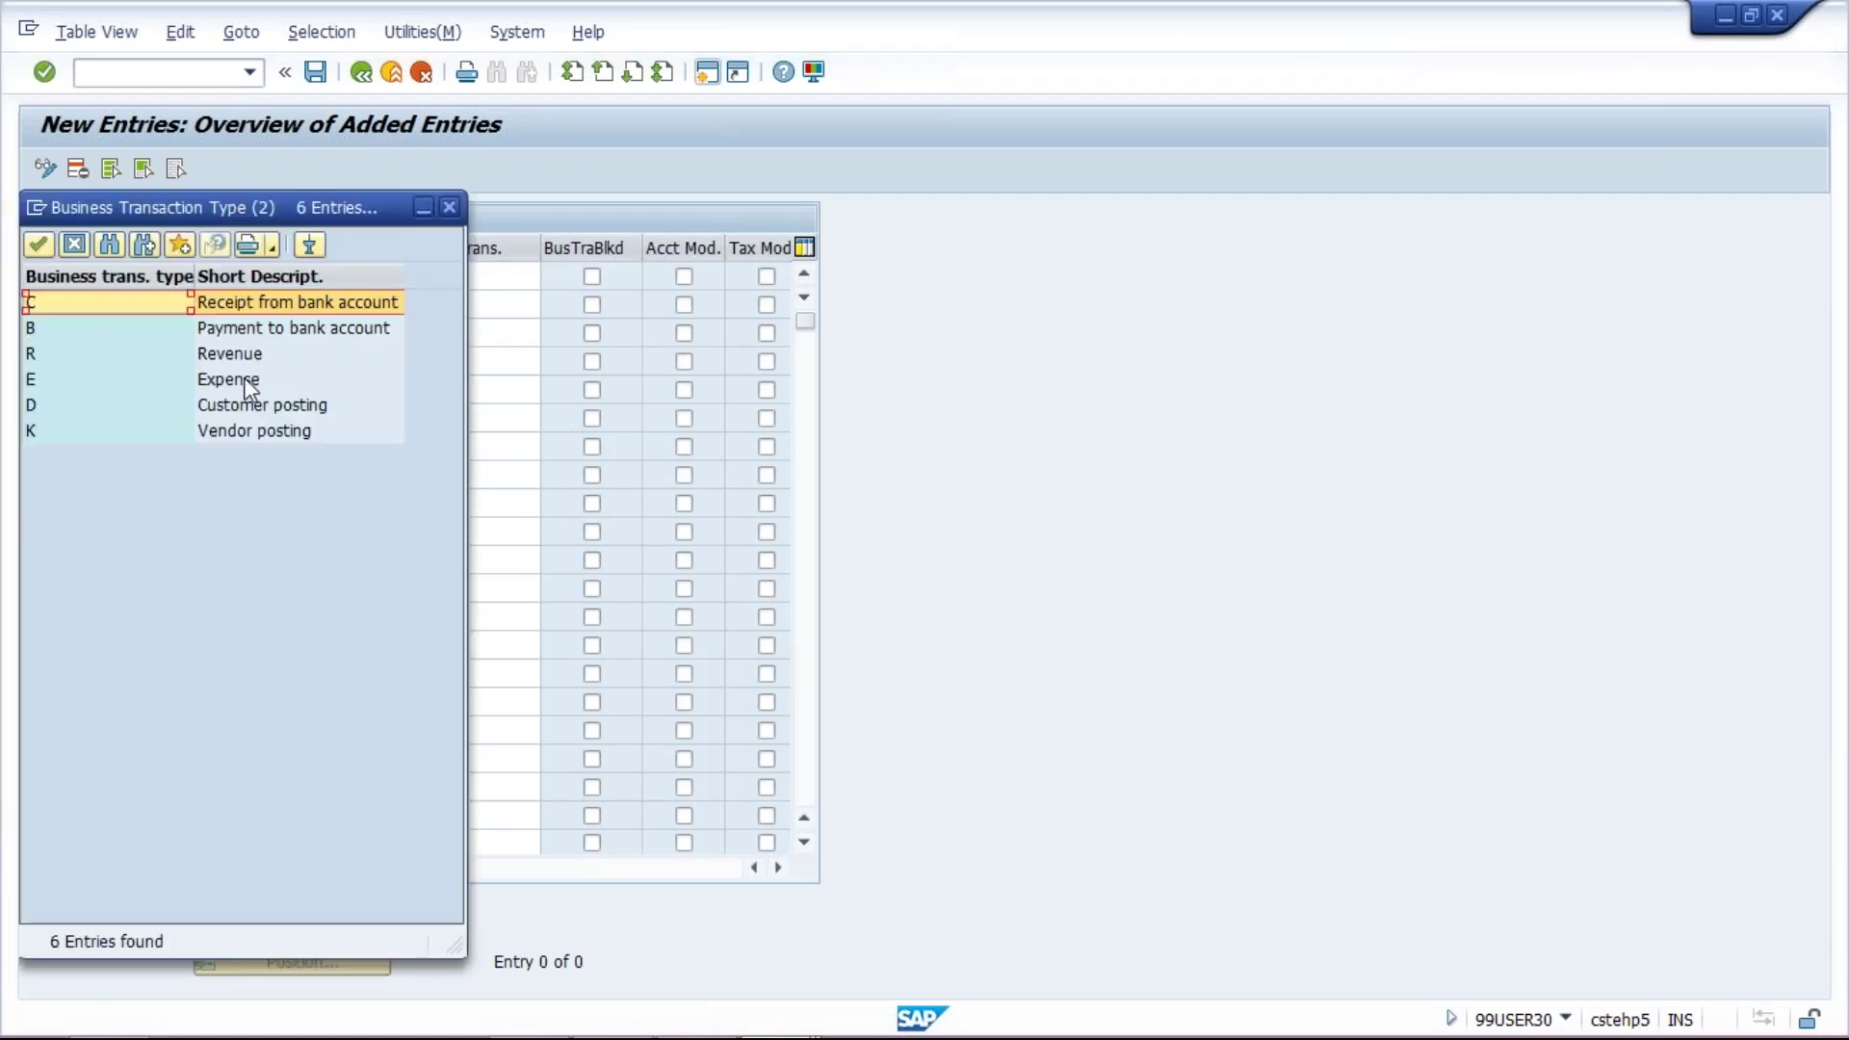
double_click(250, 385)
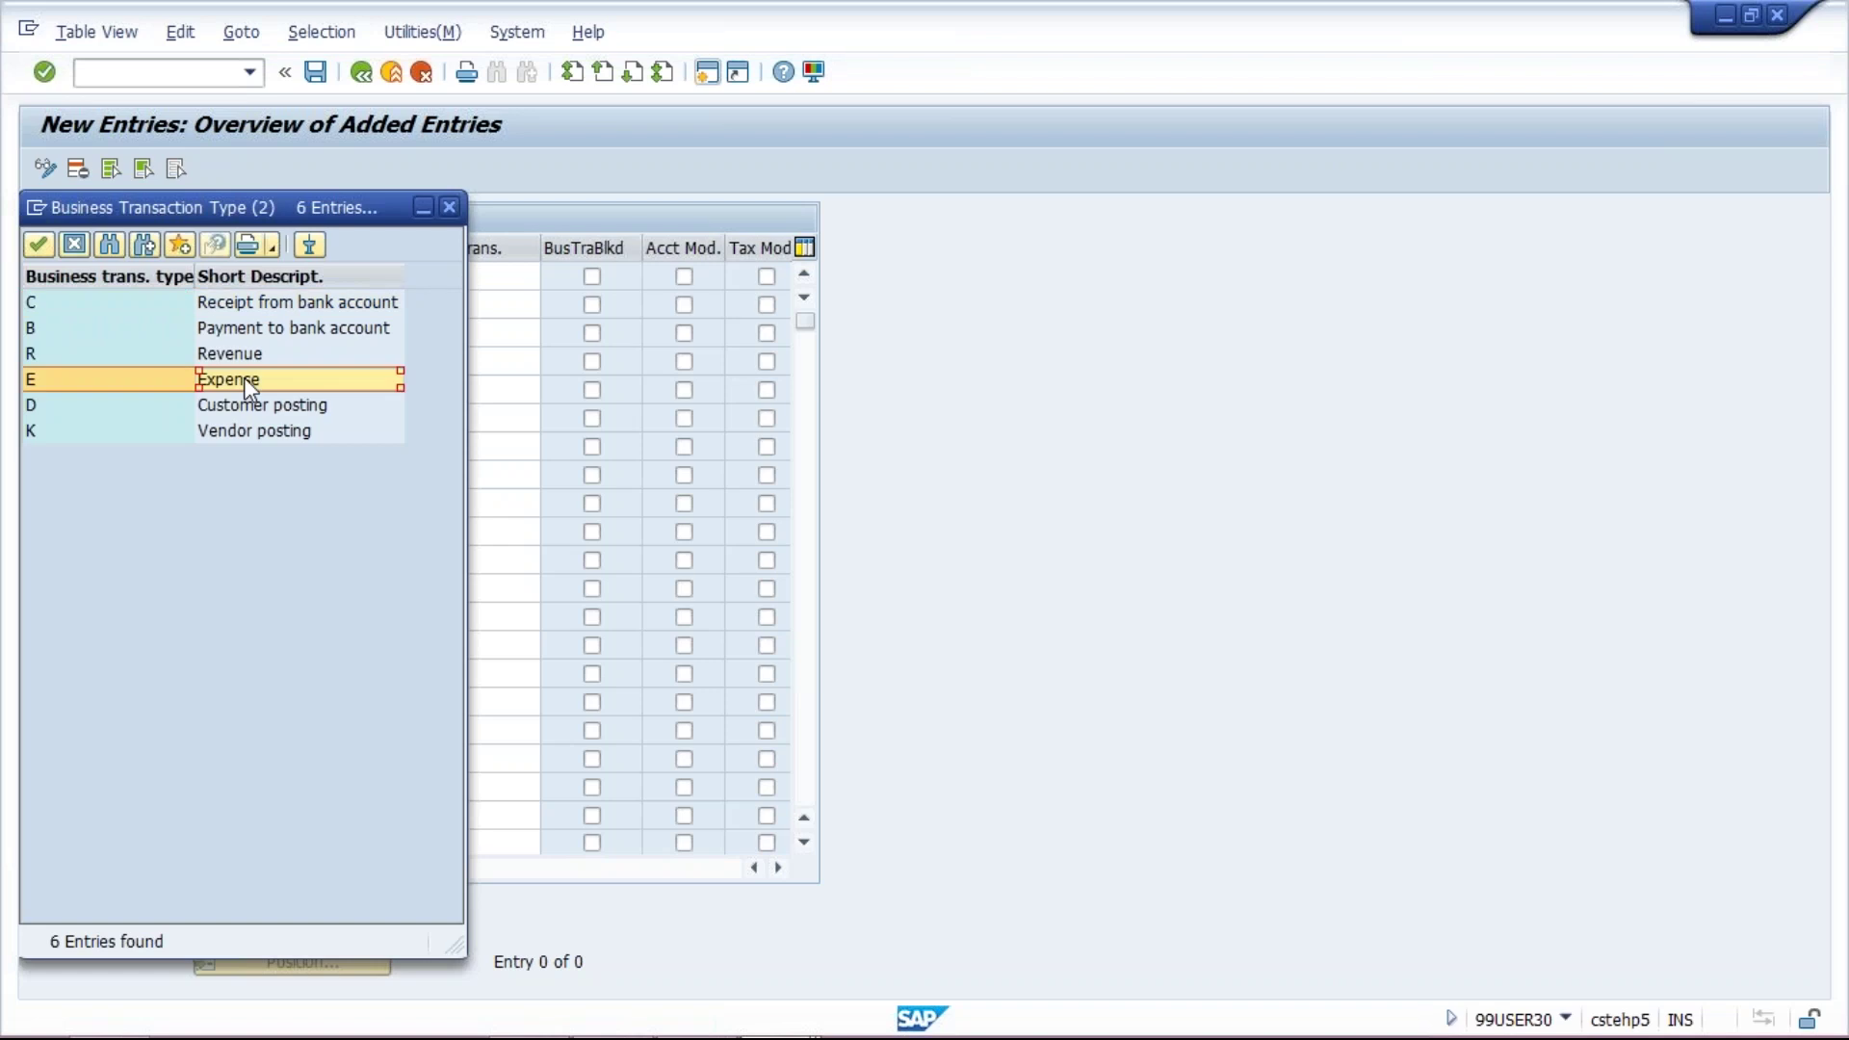
left_click(148, 332)
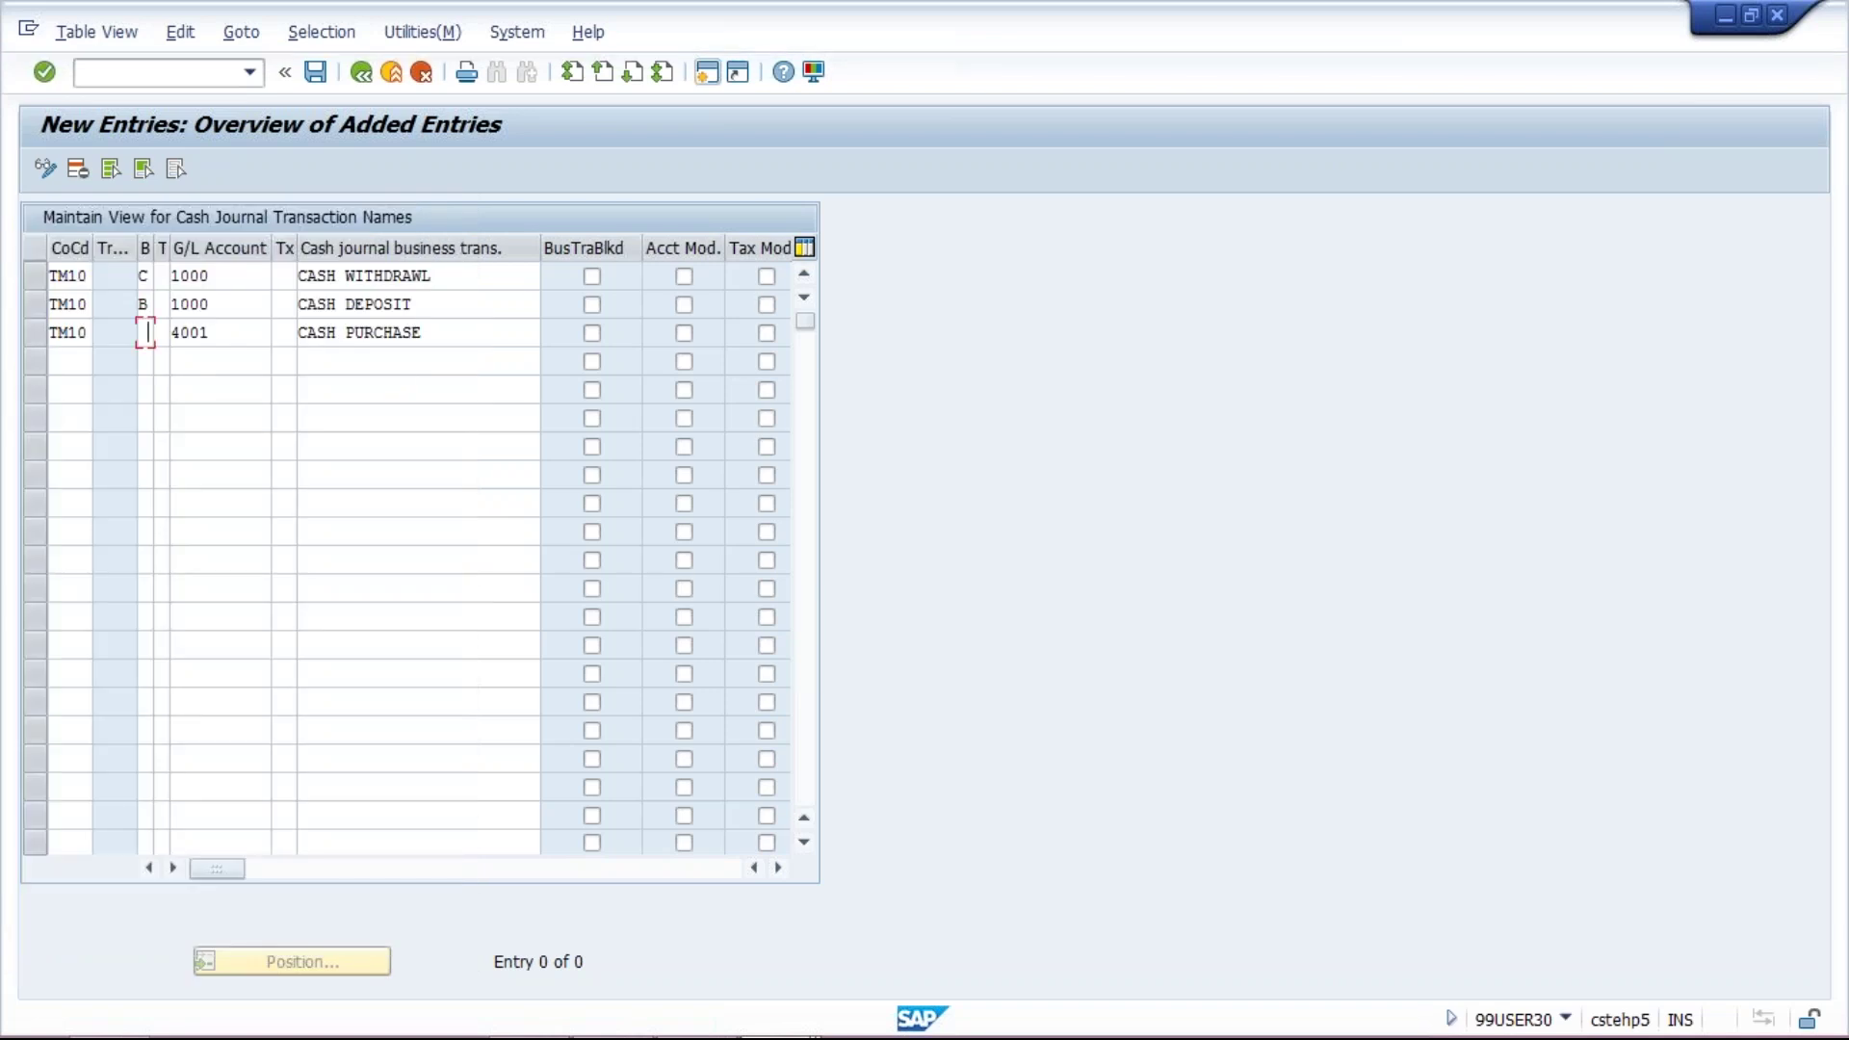
type("E")
Add a fourth entry for company code TM10 with the cash journal business transaction CASH SALES
left_click(79, 362)
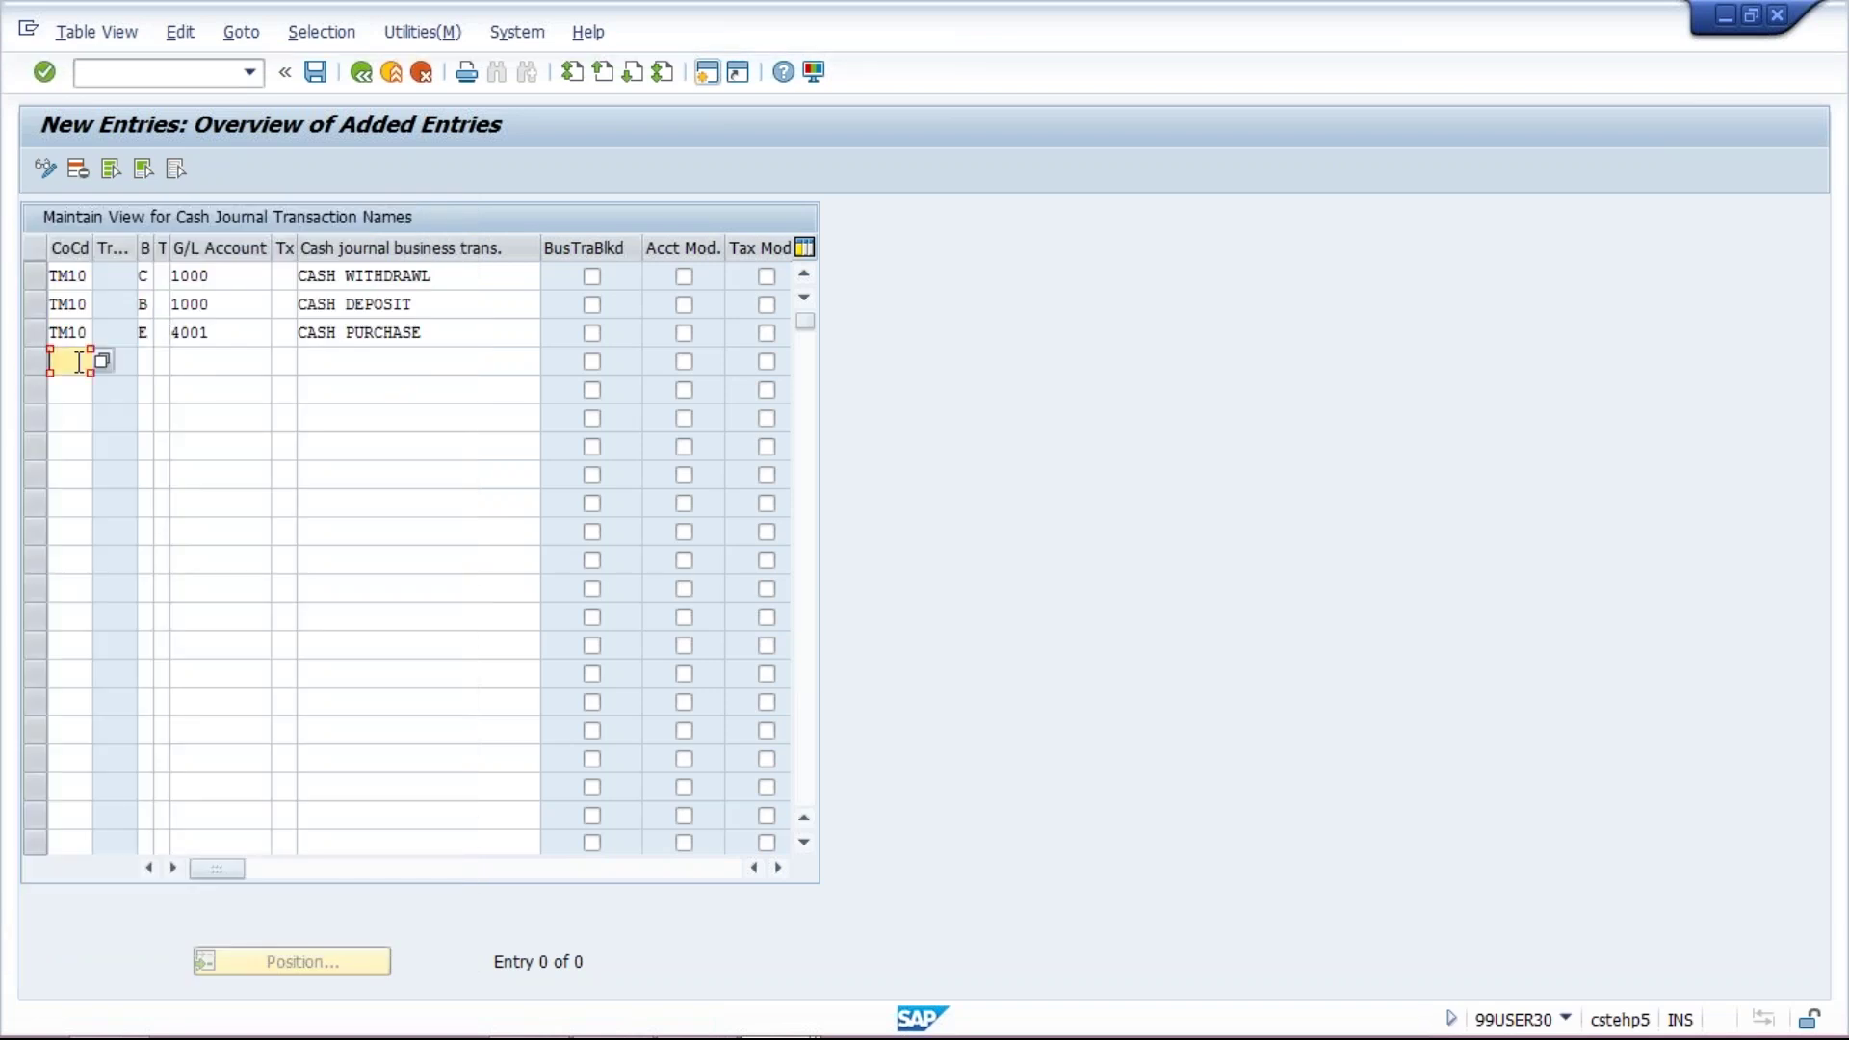
type("t")
key("Down")
key("Return")
key("Tab")
left_click(381, 356)
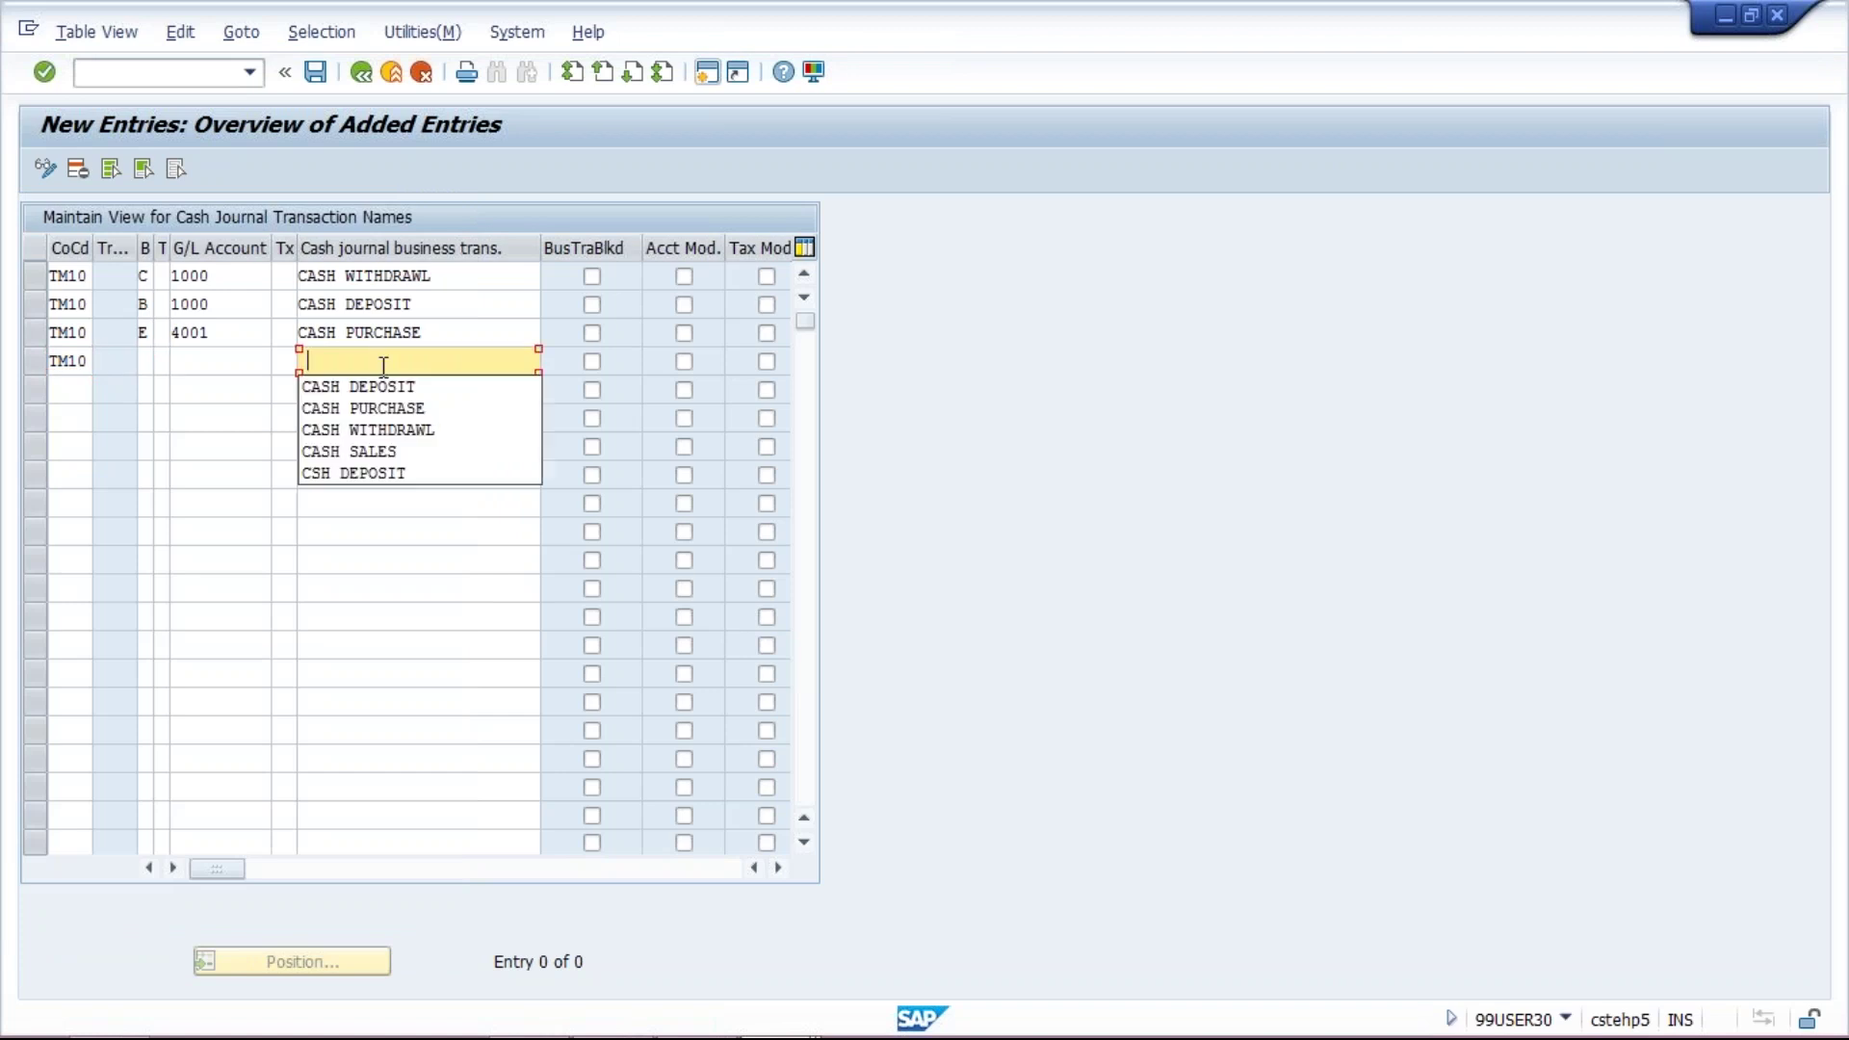
left_click(396, 455)
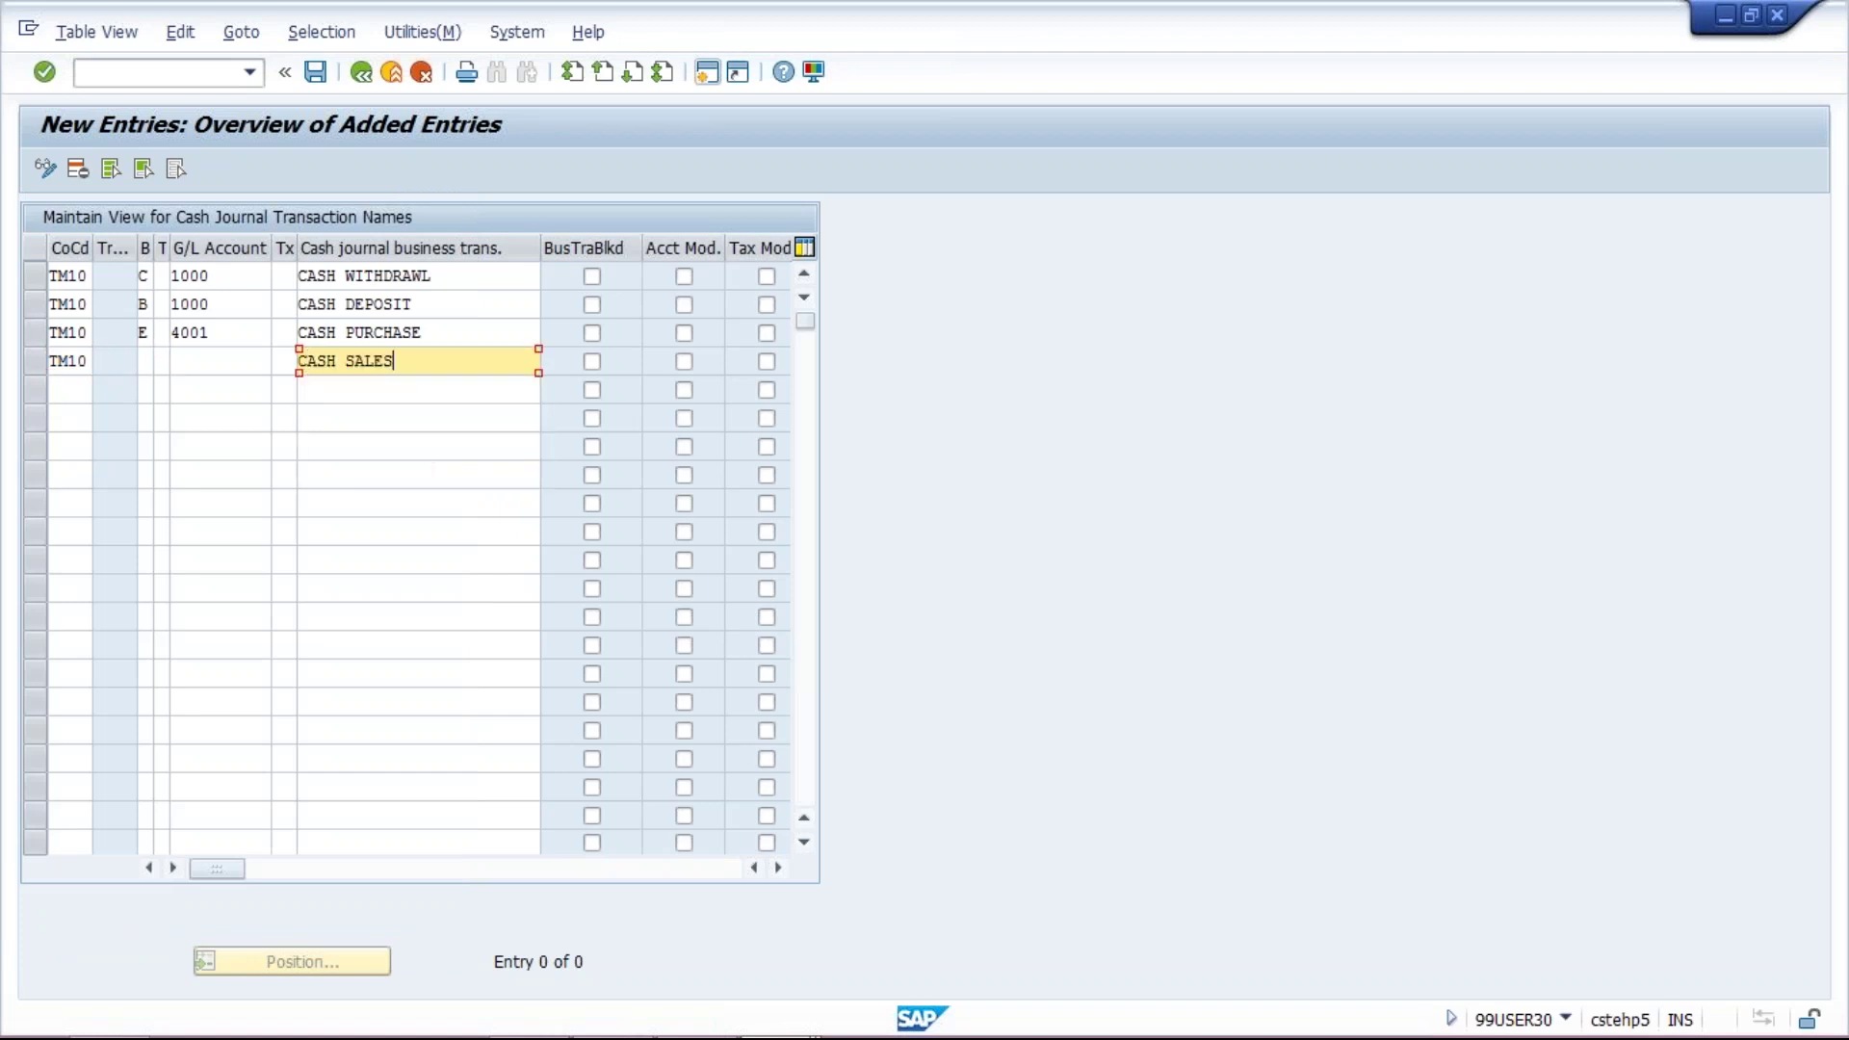
Enter 3000 as the CASH SALES entry's G/L account and check it against CASH SALES ACT in the Display G/L Account Centrally session
left_click(217, 358)
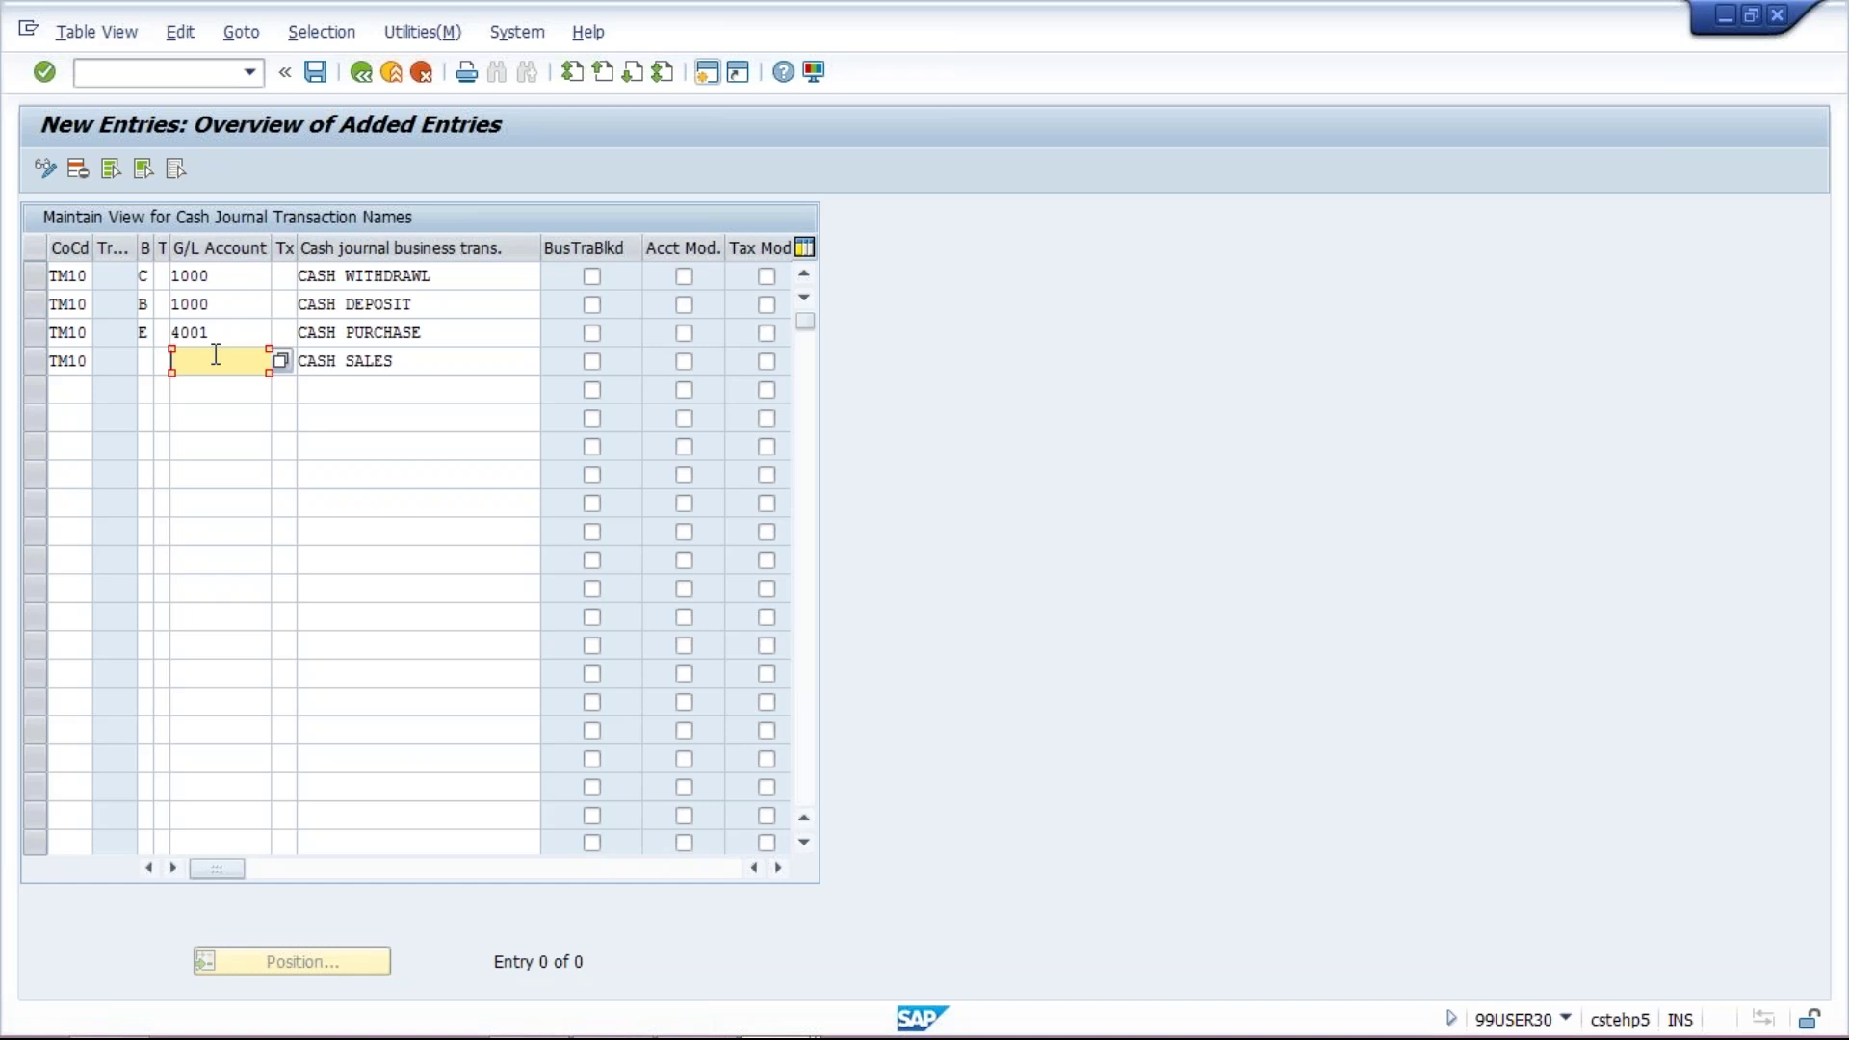
type("3000")
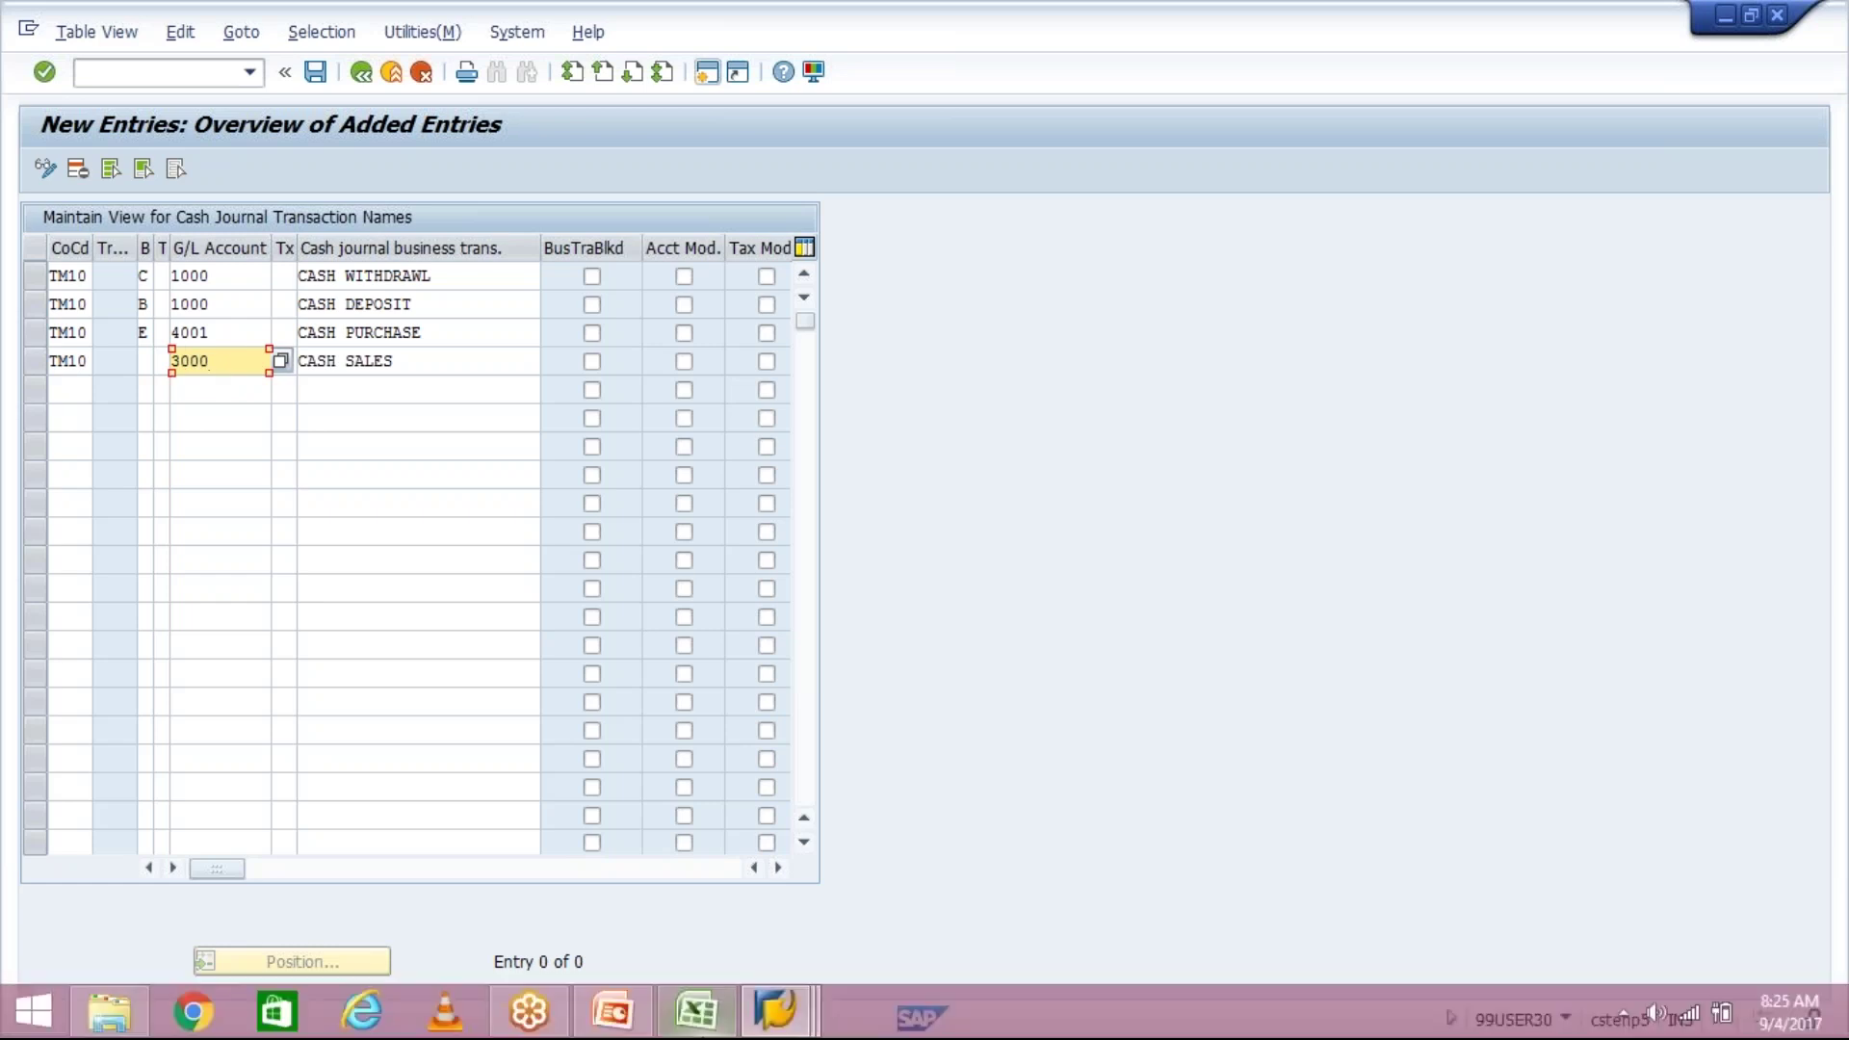
left_click(792, 1022)
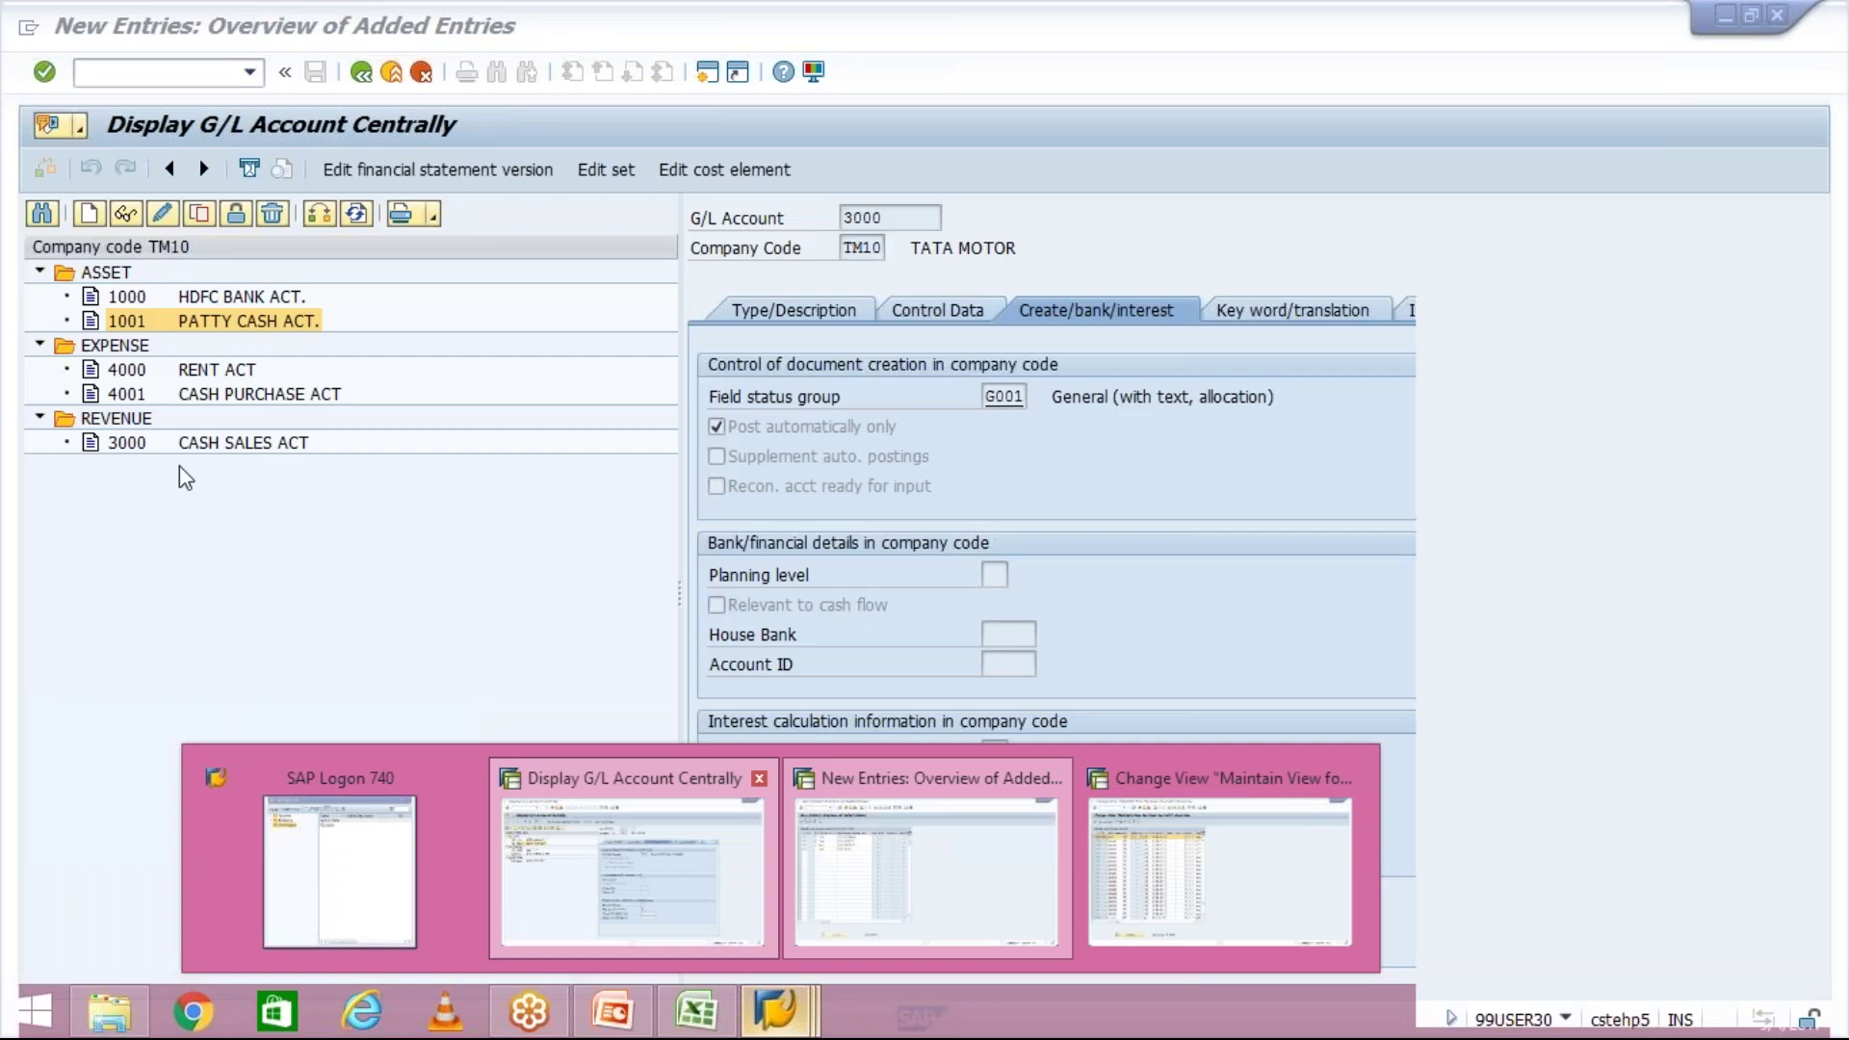
left_click(660, 916)
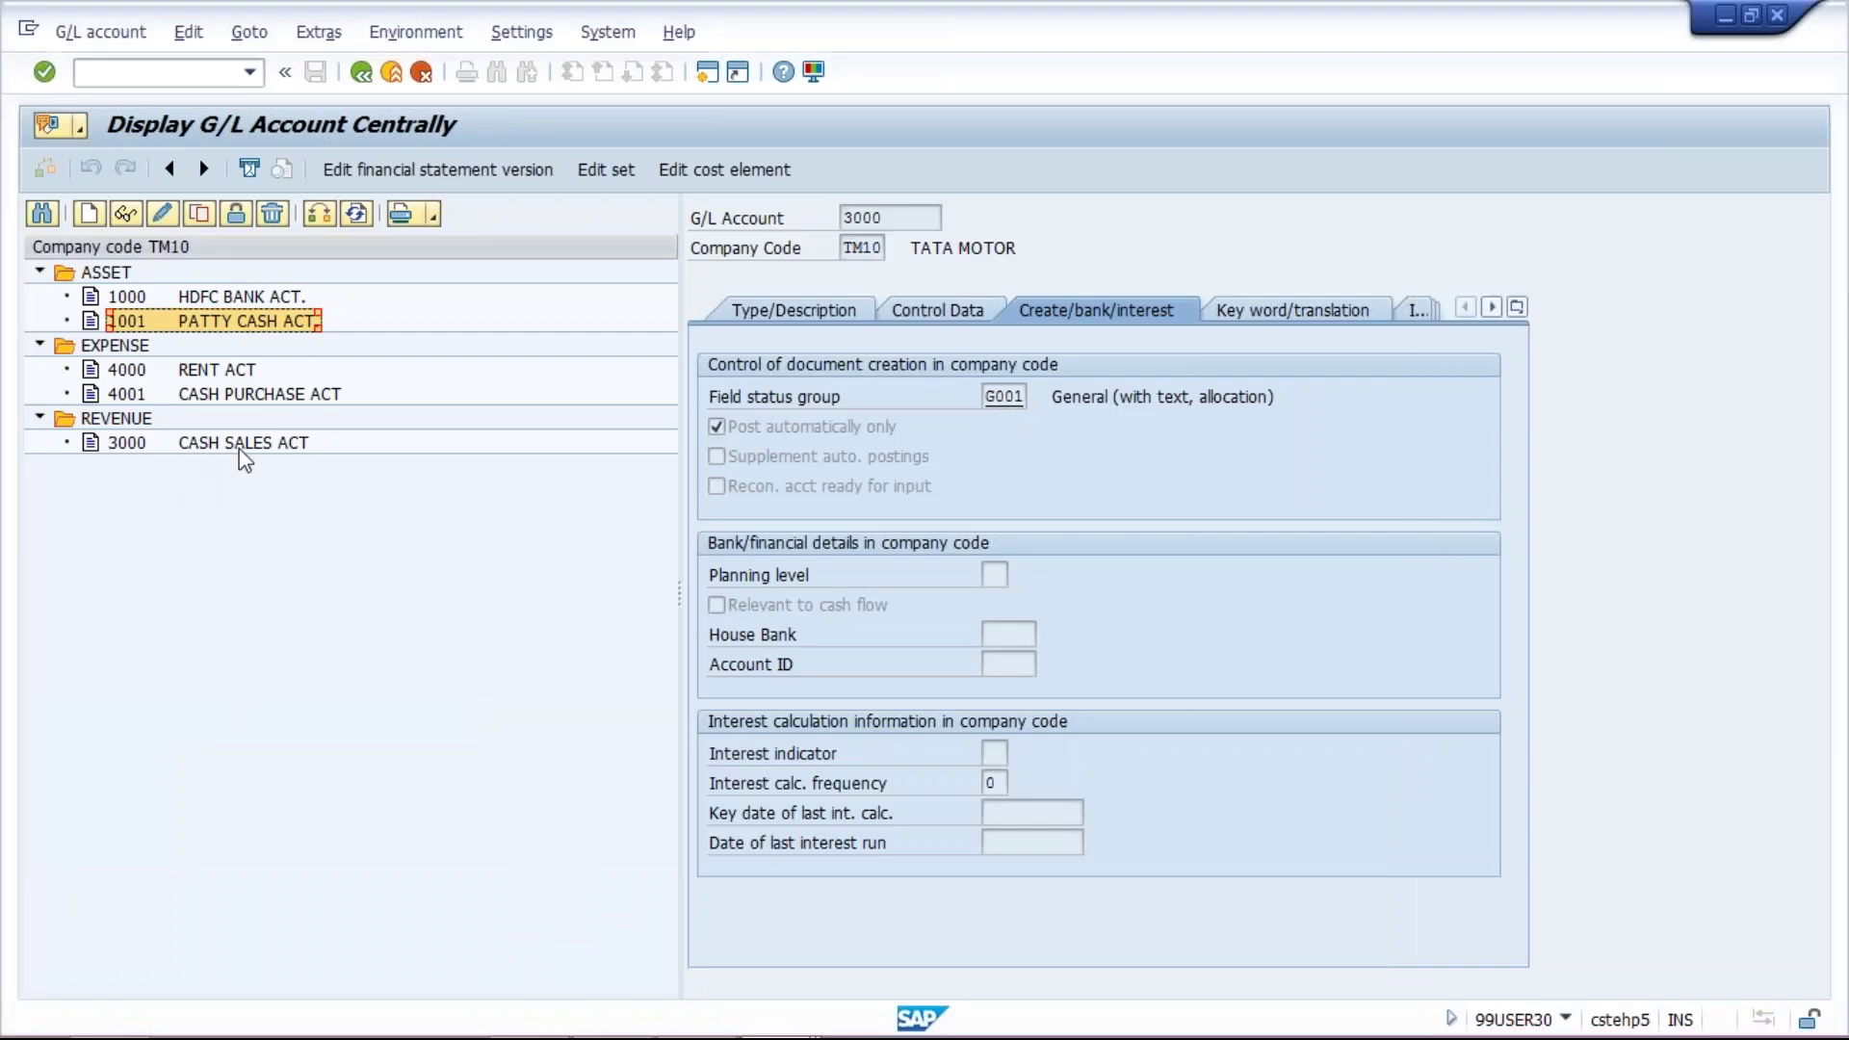
left_click(241, 443)
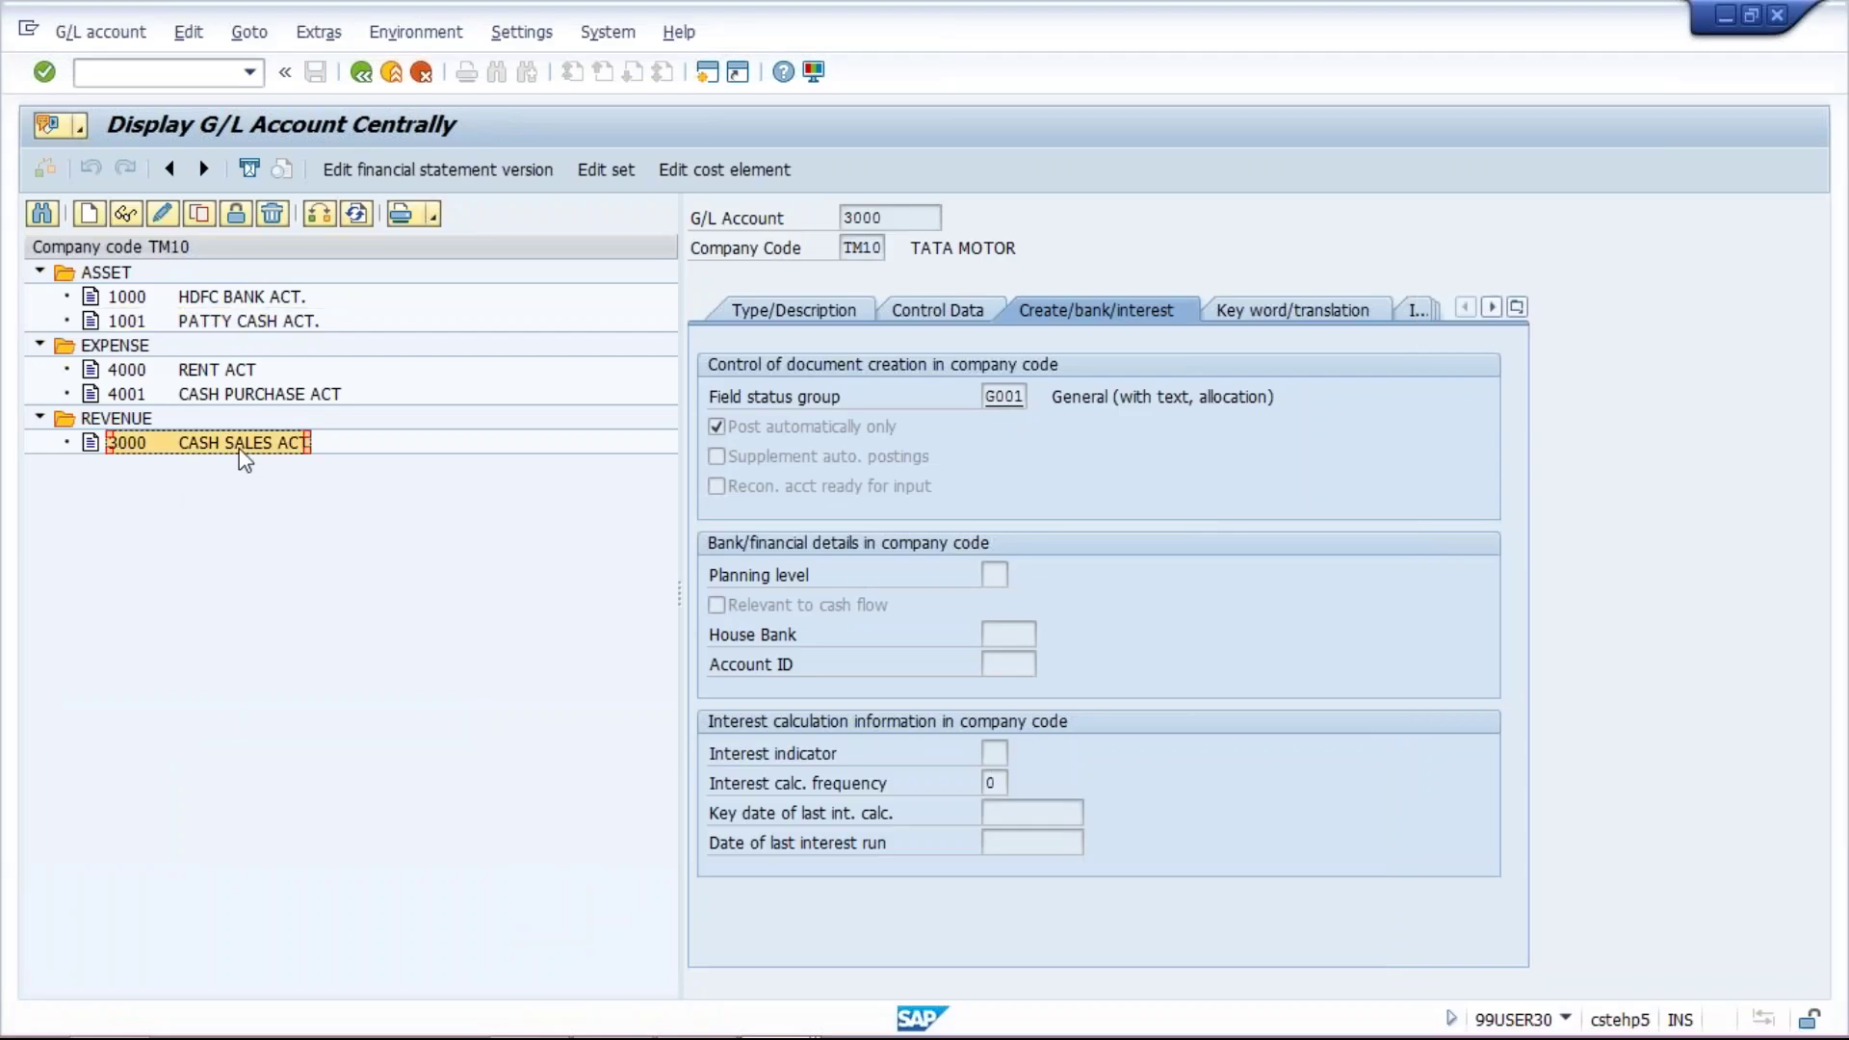
key("alt+Tab")
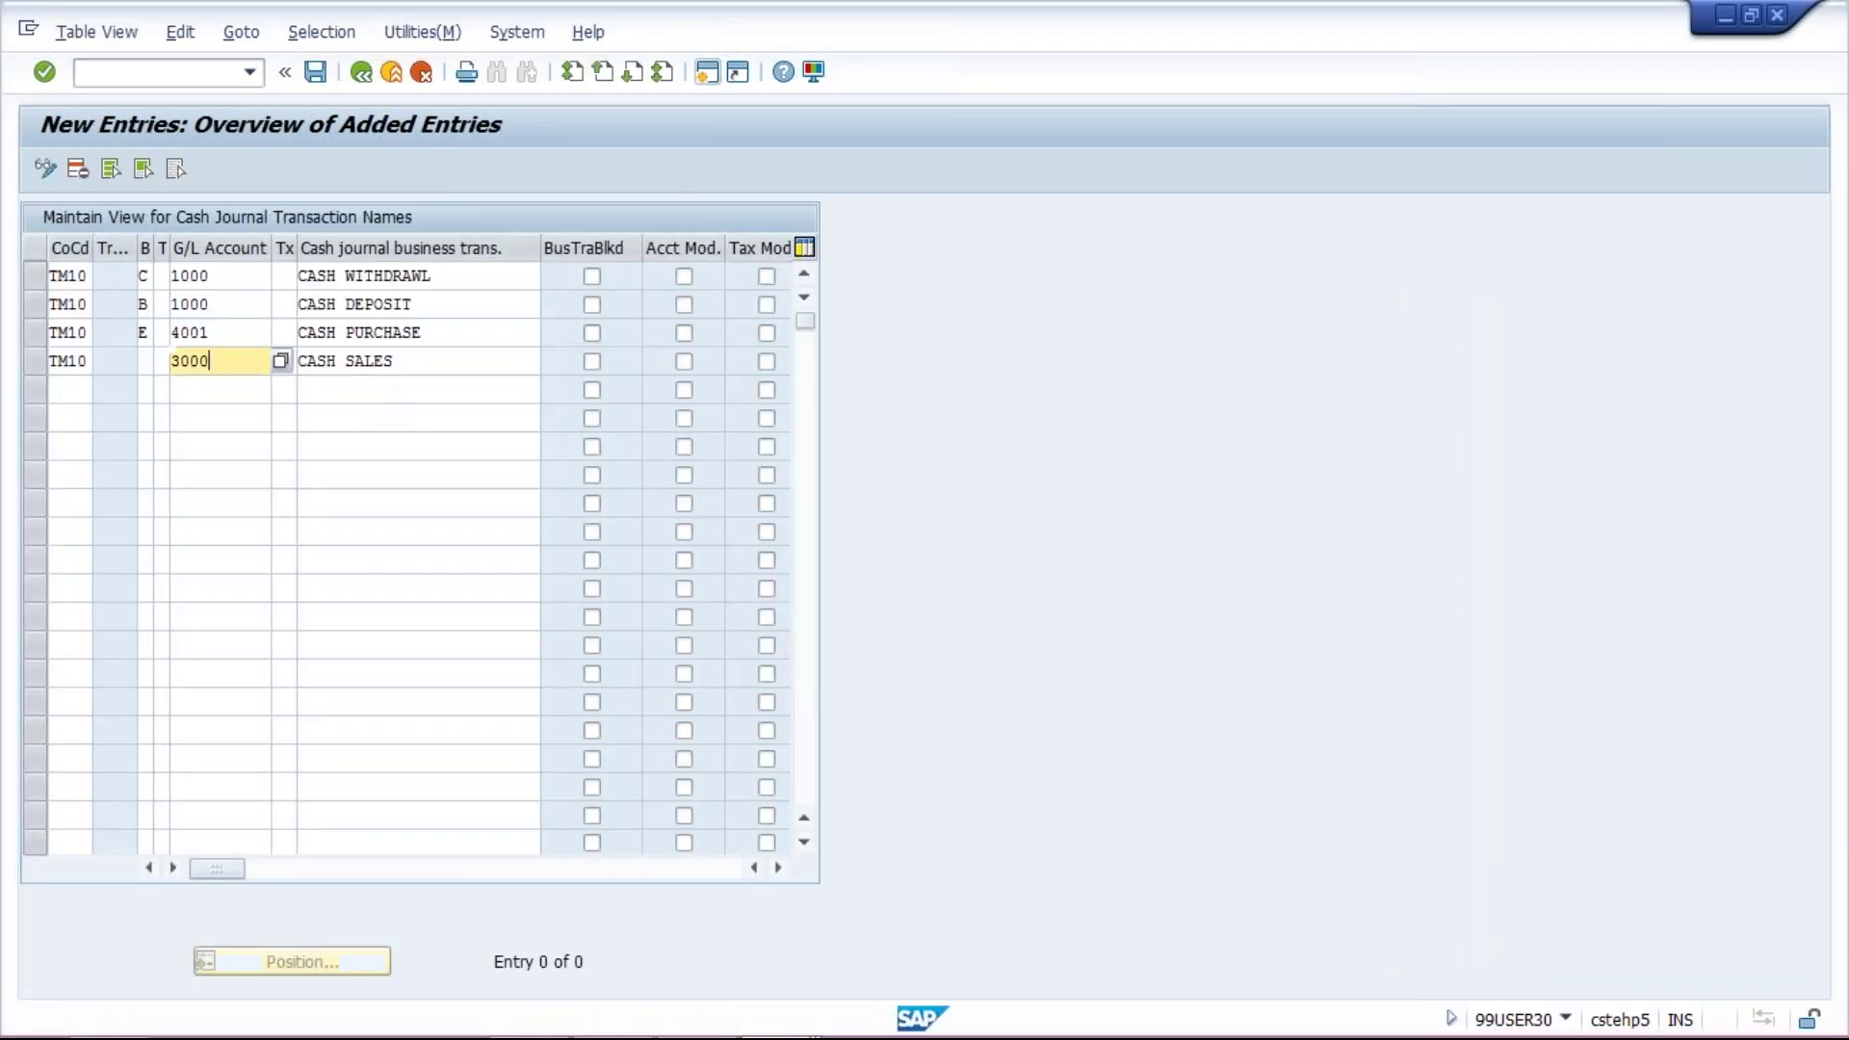
Set the CASH SALES entry's business transaction type to R (Revenue) and save the new cash journal transactions
left_click(146, 362)
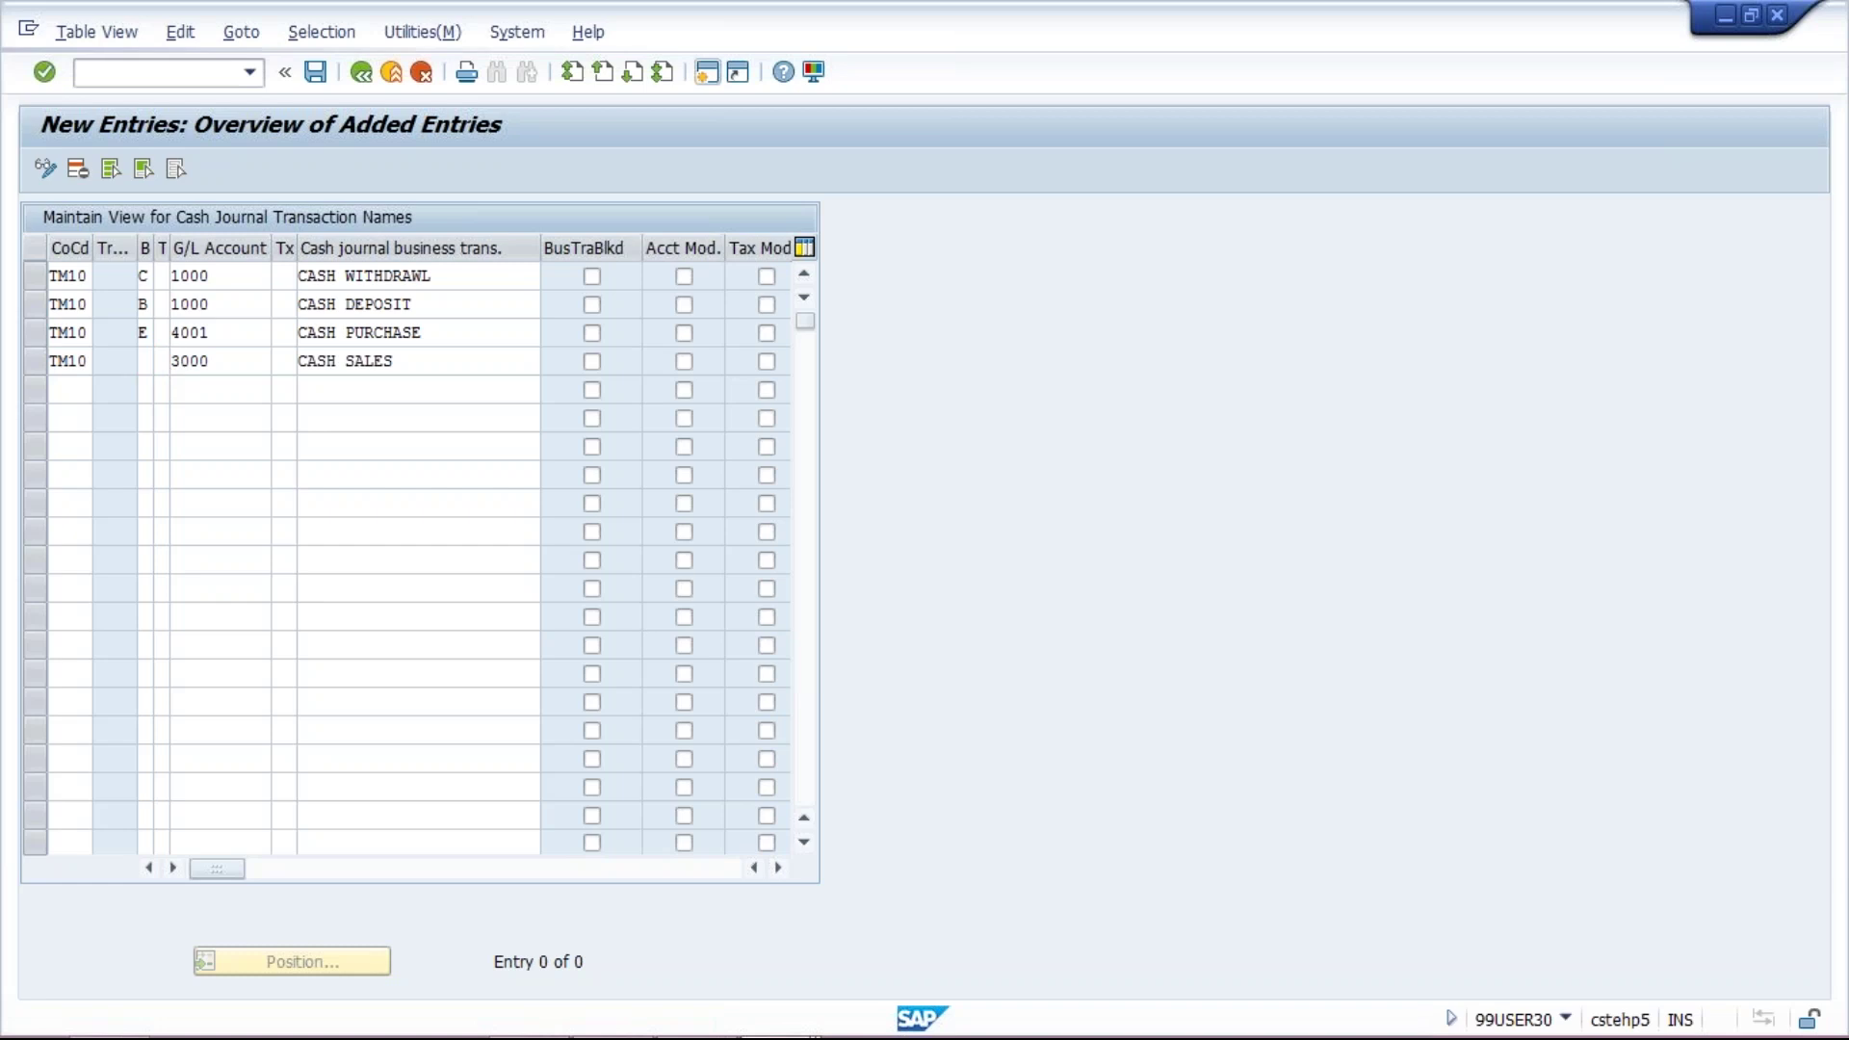
key("F4")
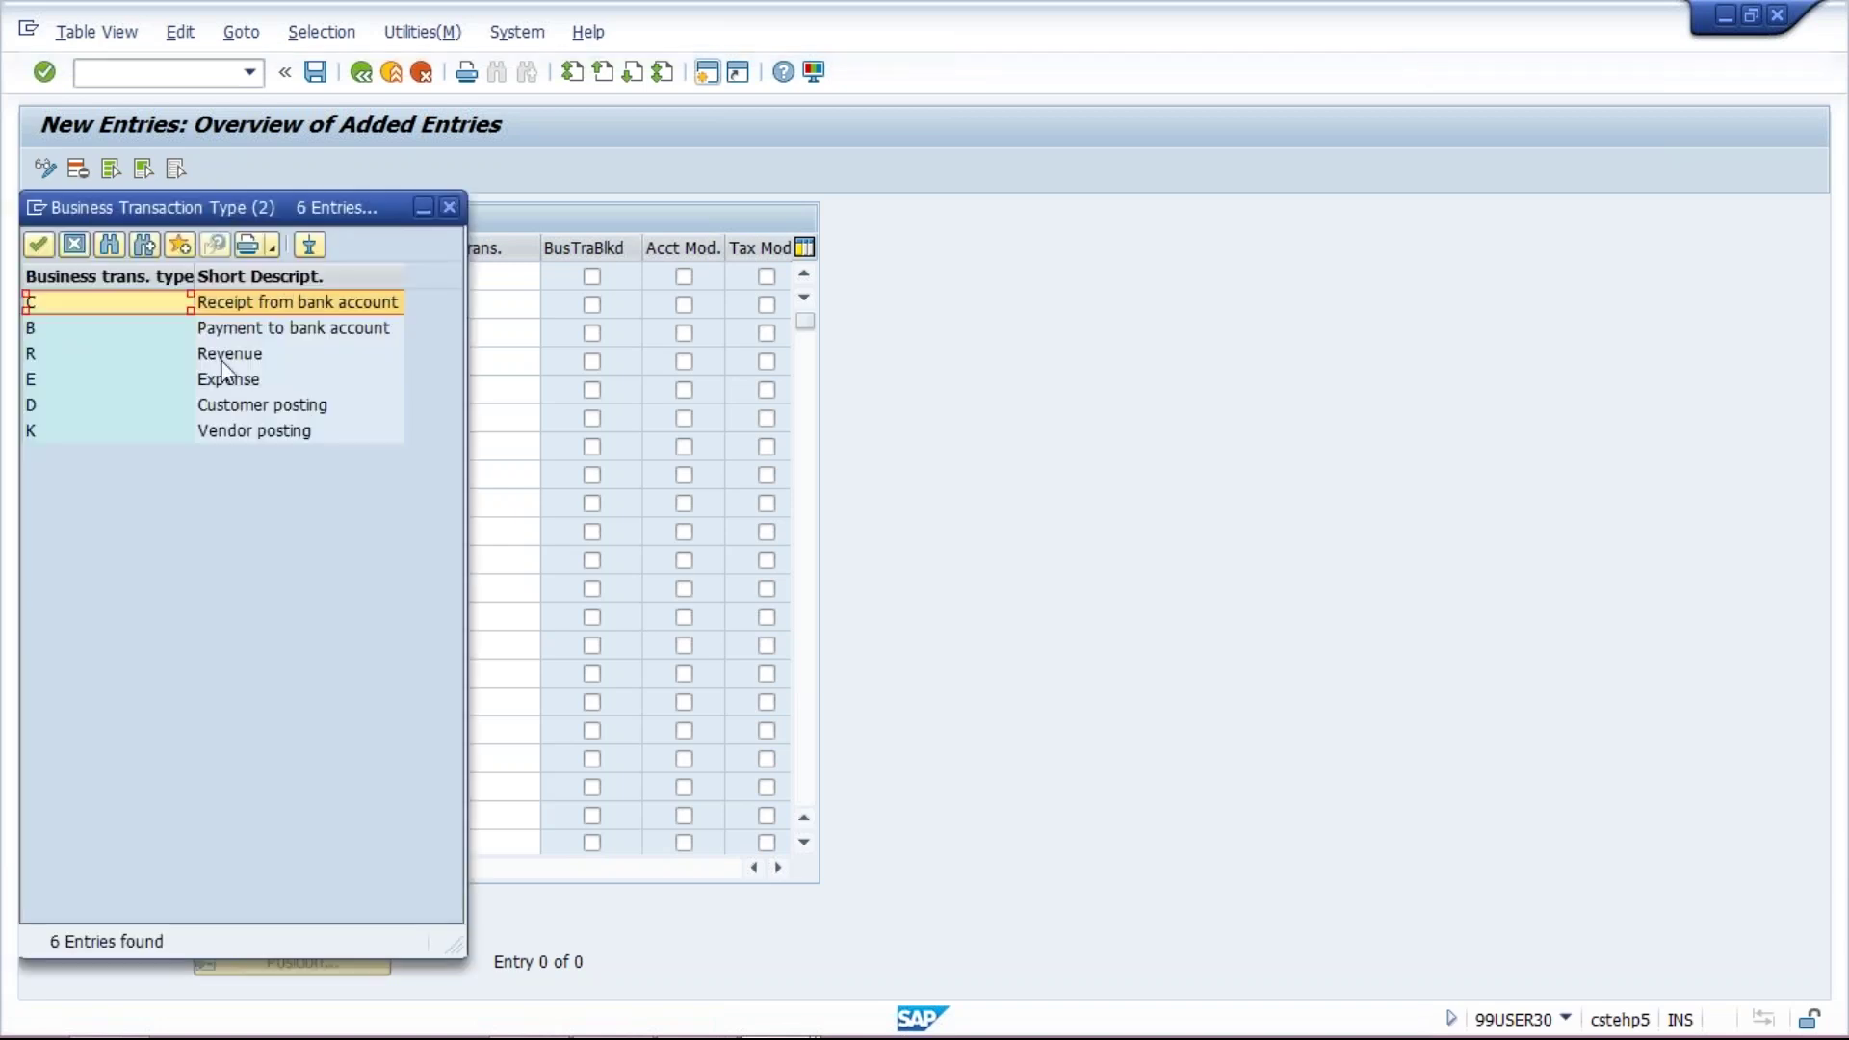
double_click(222, 357)
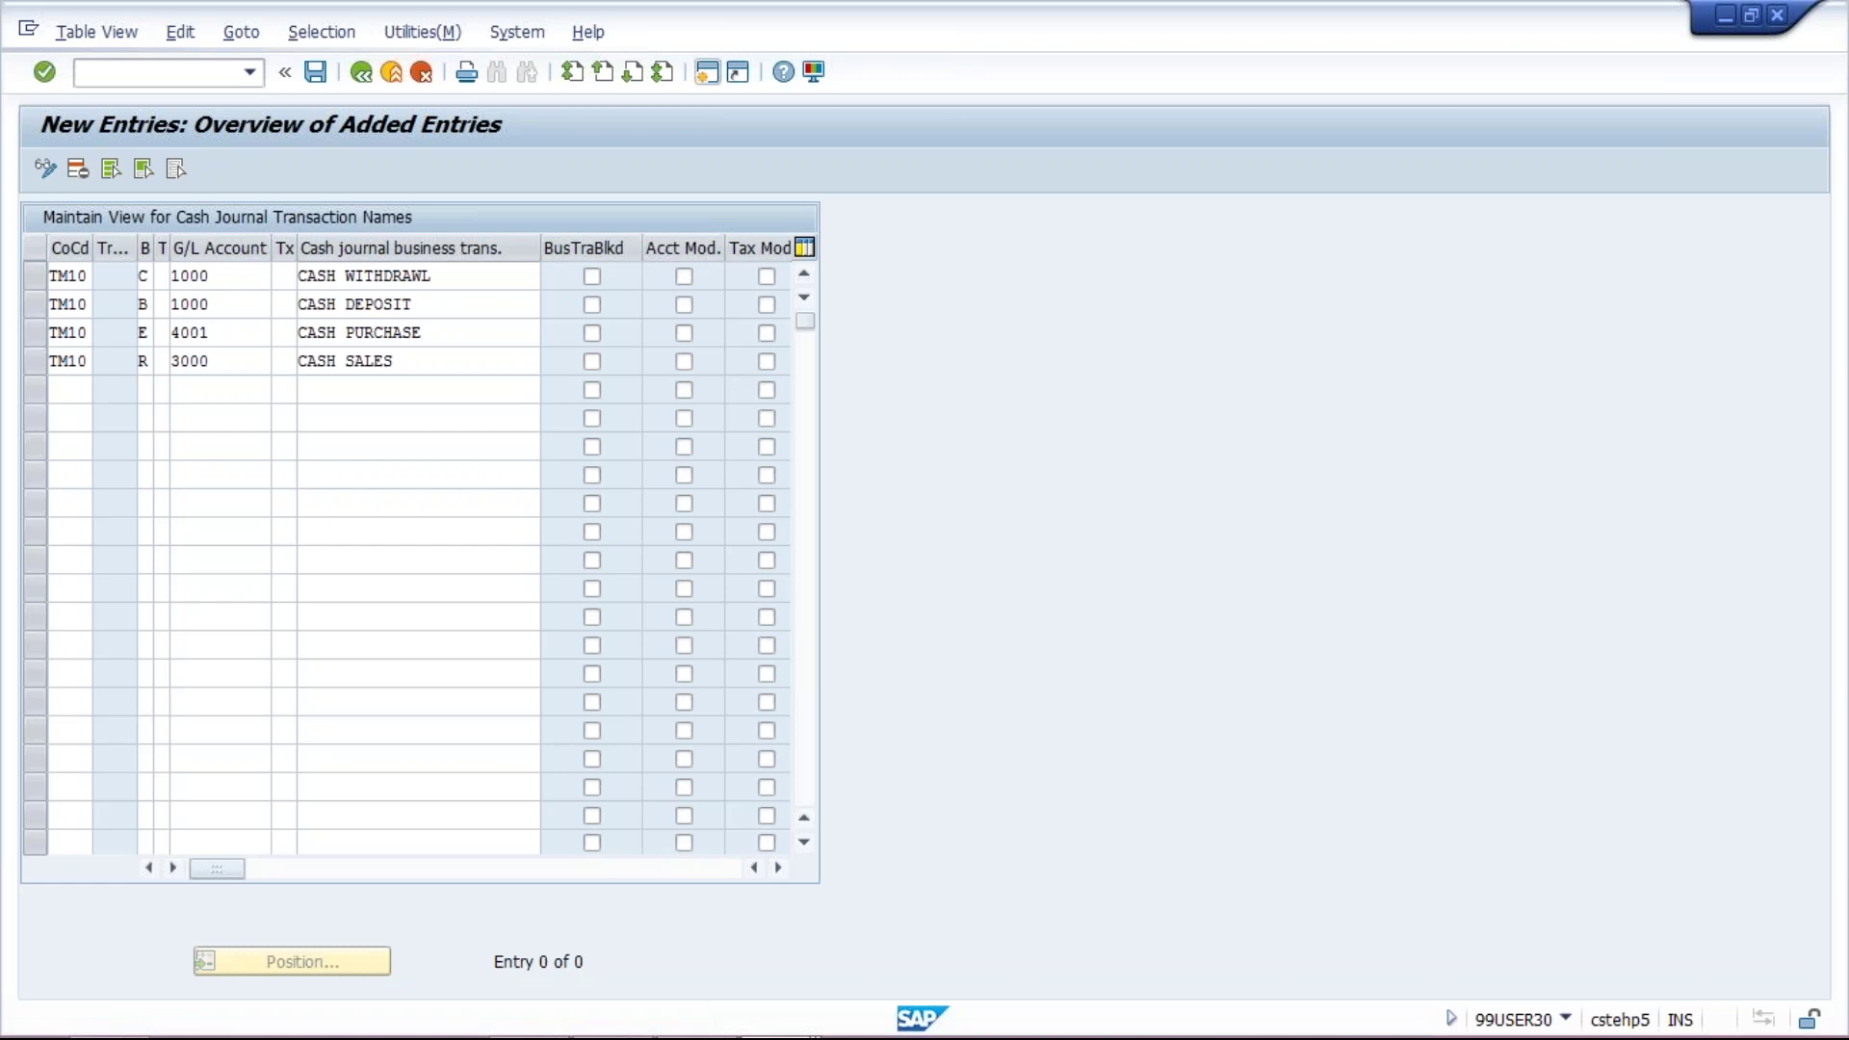
key("Return")
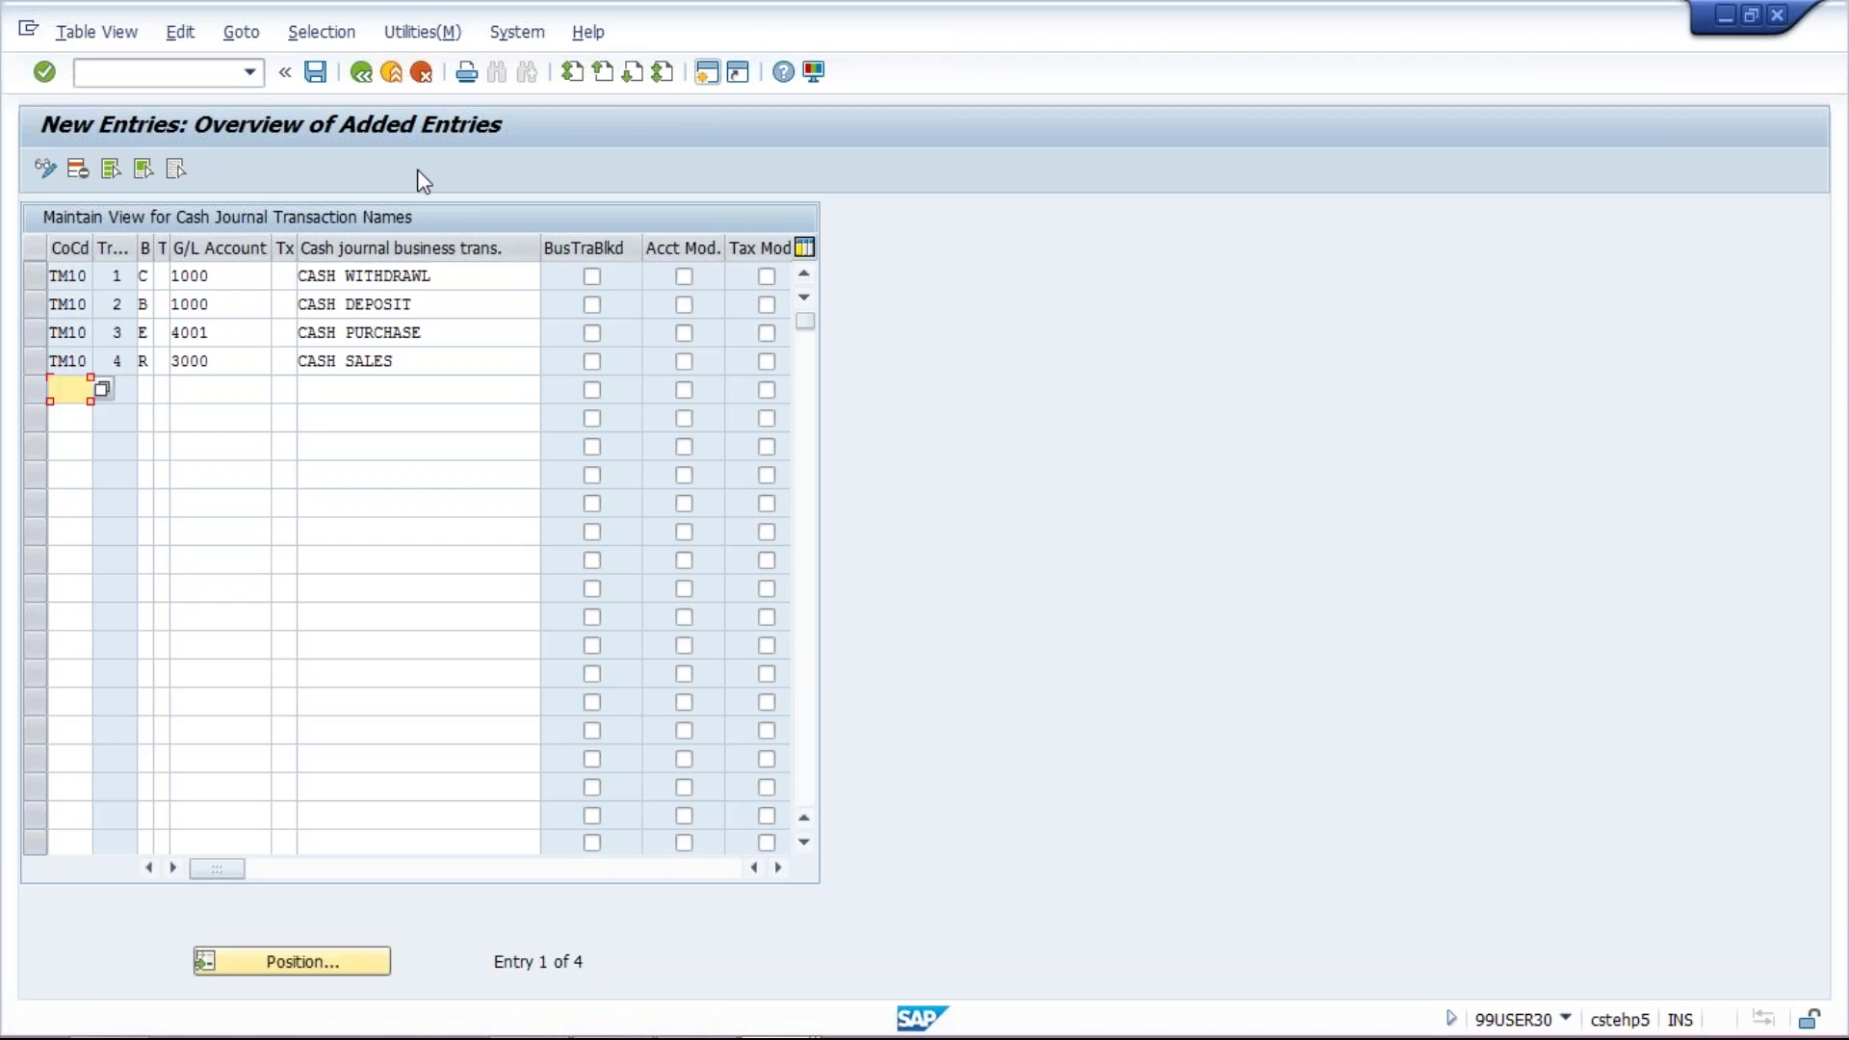
left_click(316, 72)
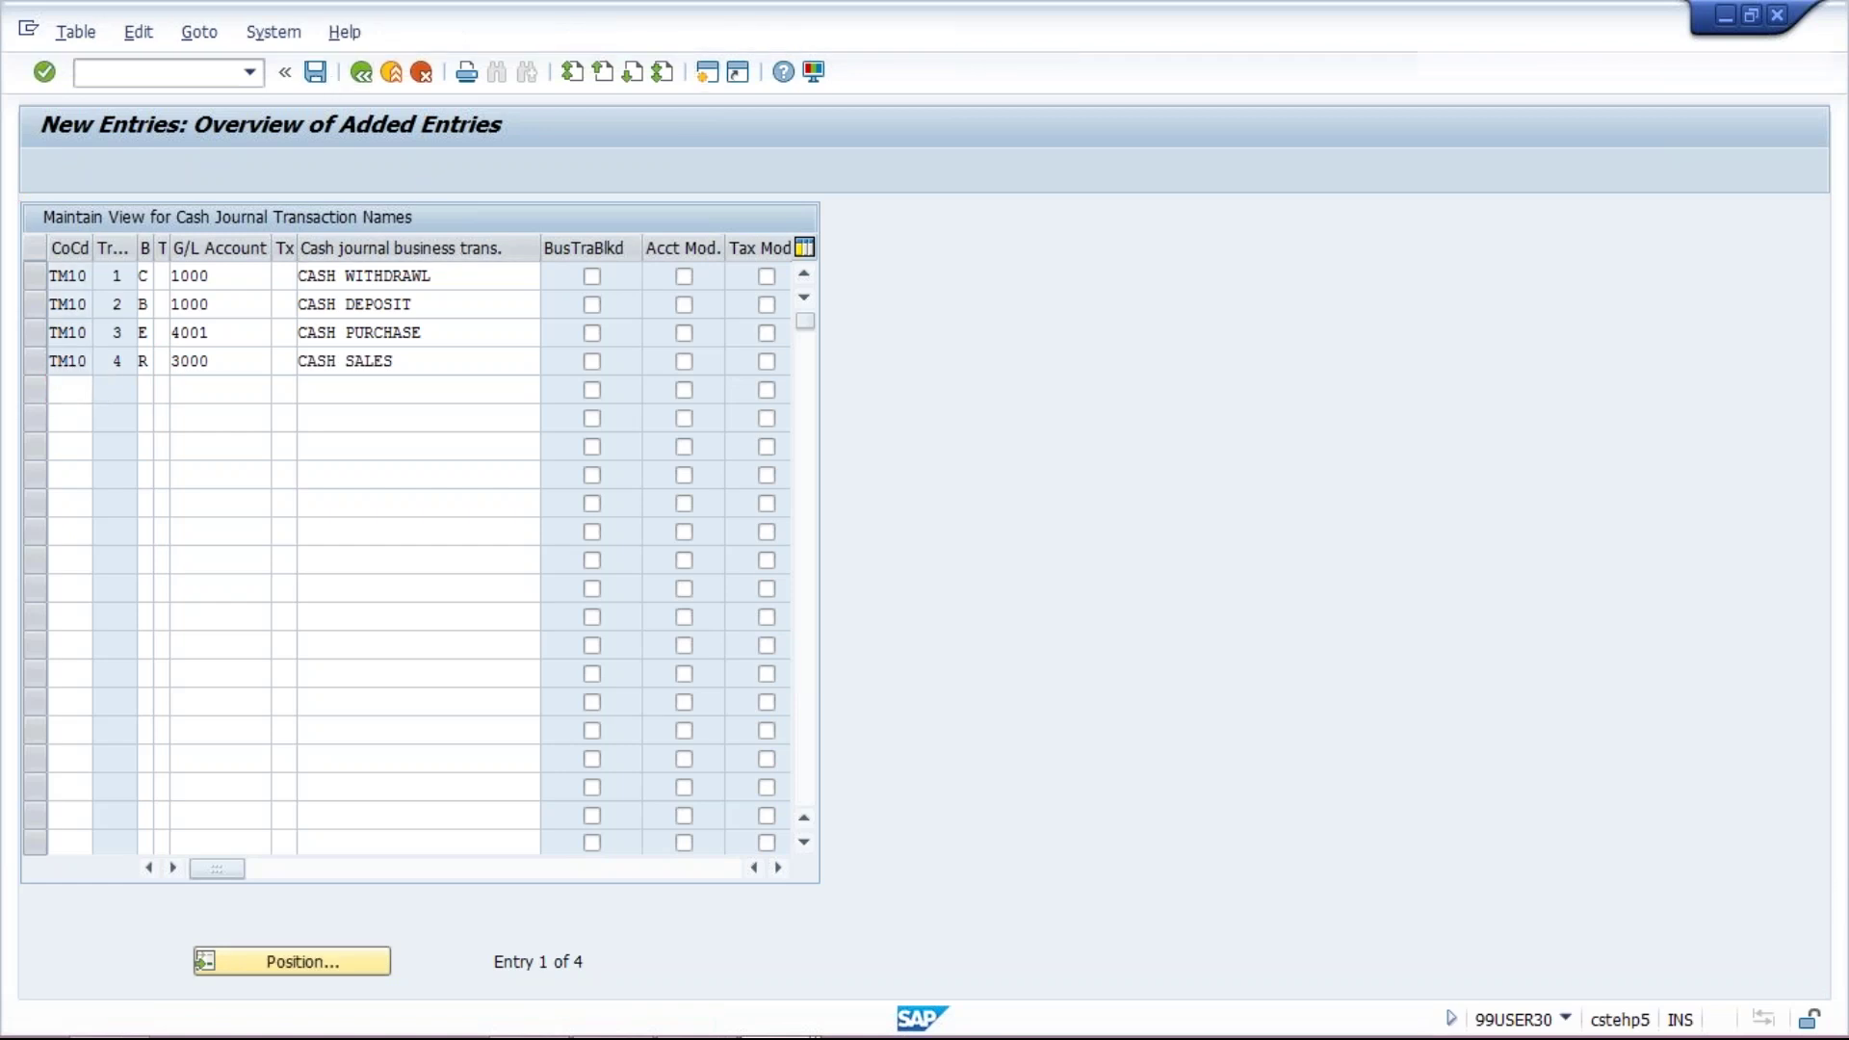
left_click(396, 463)
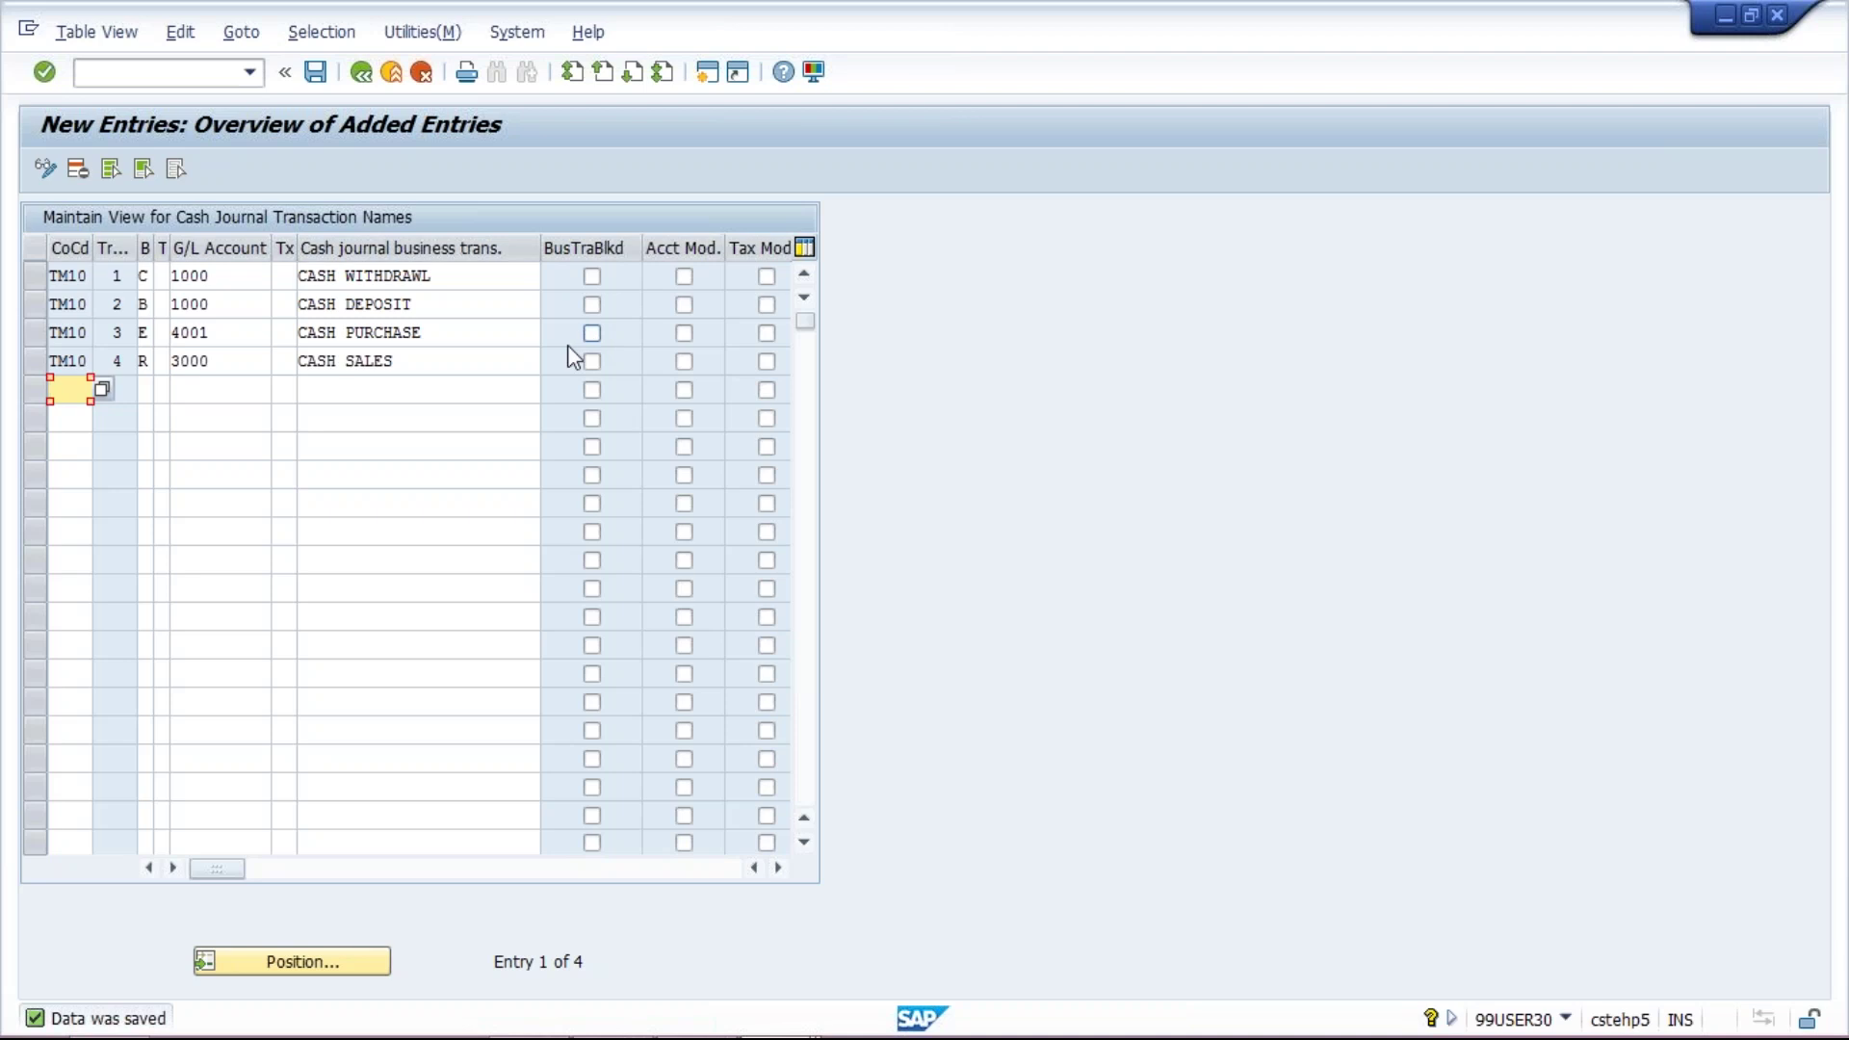
Look up the cash journal posting transaction code on slide 2 of the 8_Cash Journal presentation in PowerPoint
mouse_move(614, 1030)
left_click(616, 1019)
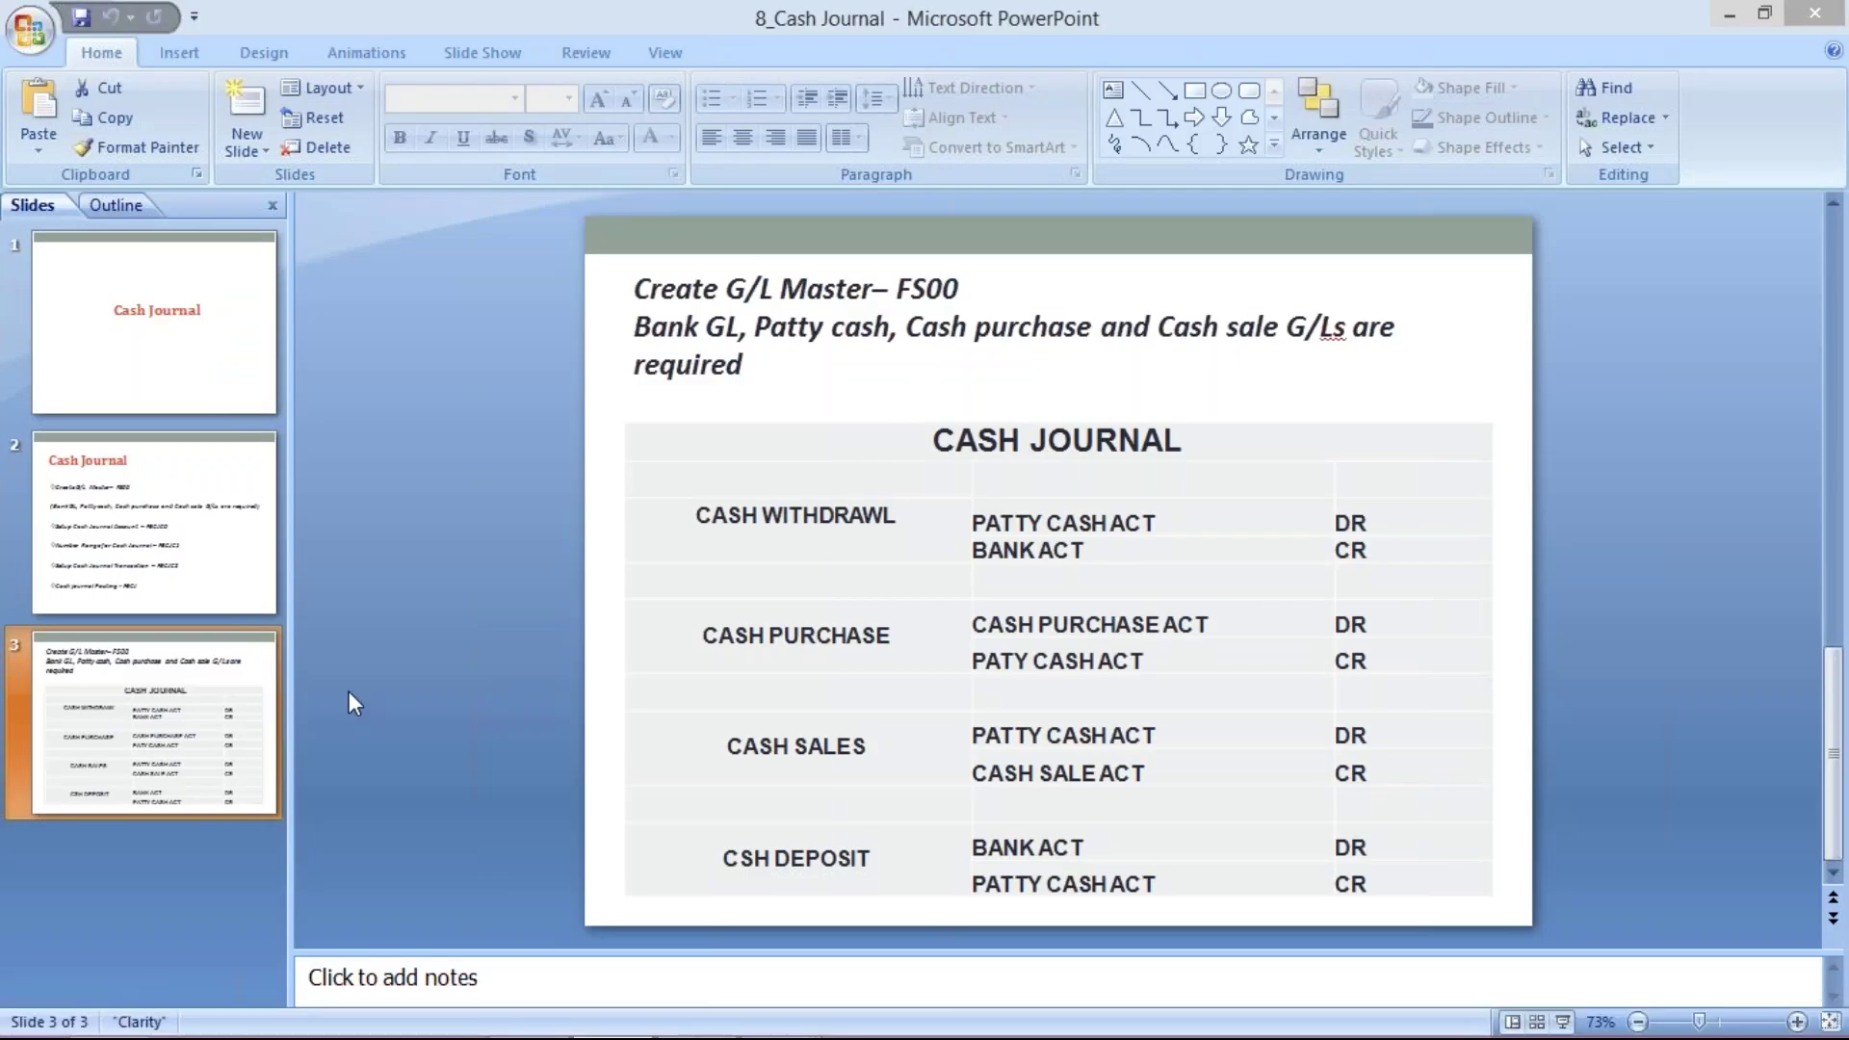
left_click(182, 597)
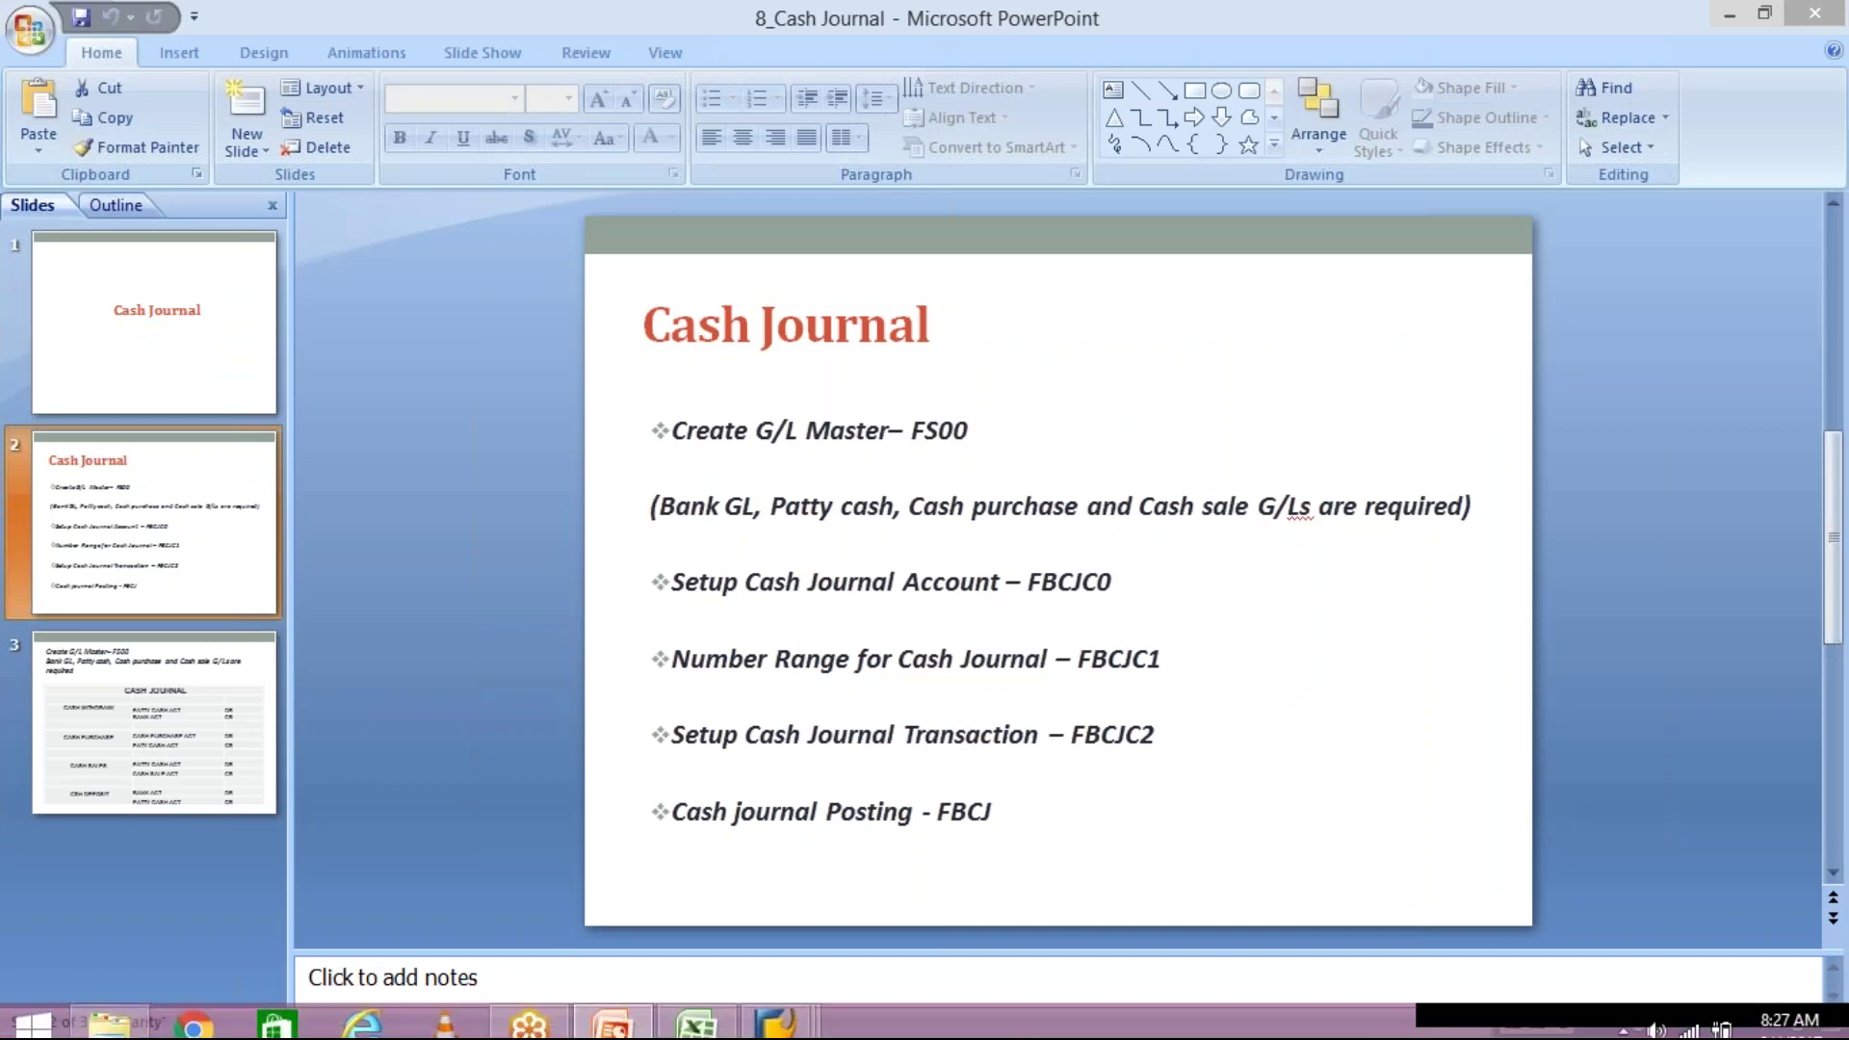
Switch back to SAP, create a new session from the Maintain View for Cash Journals session and start transaction FBCJ
mouse_move(776, 1011)
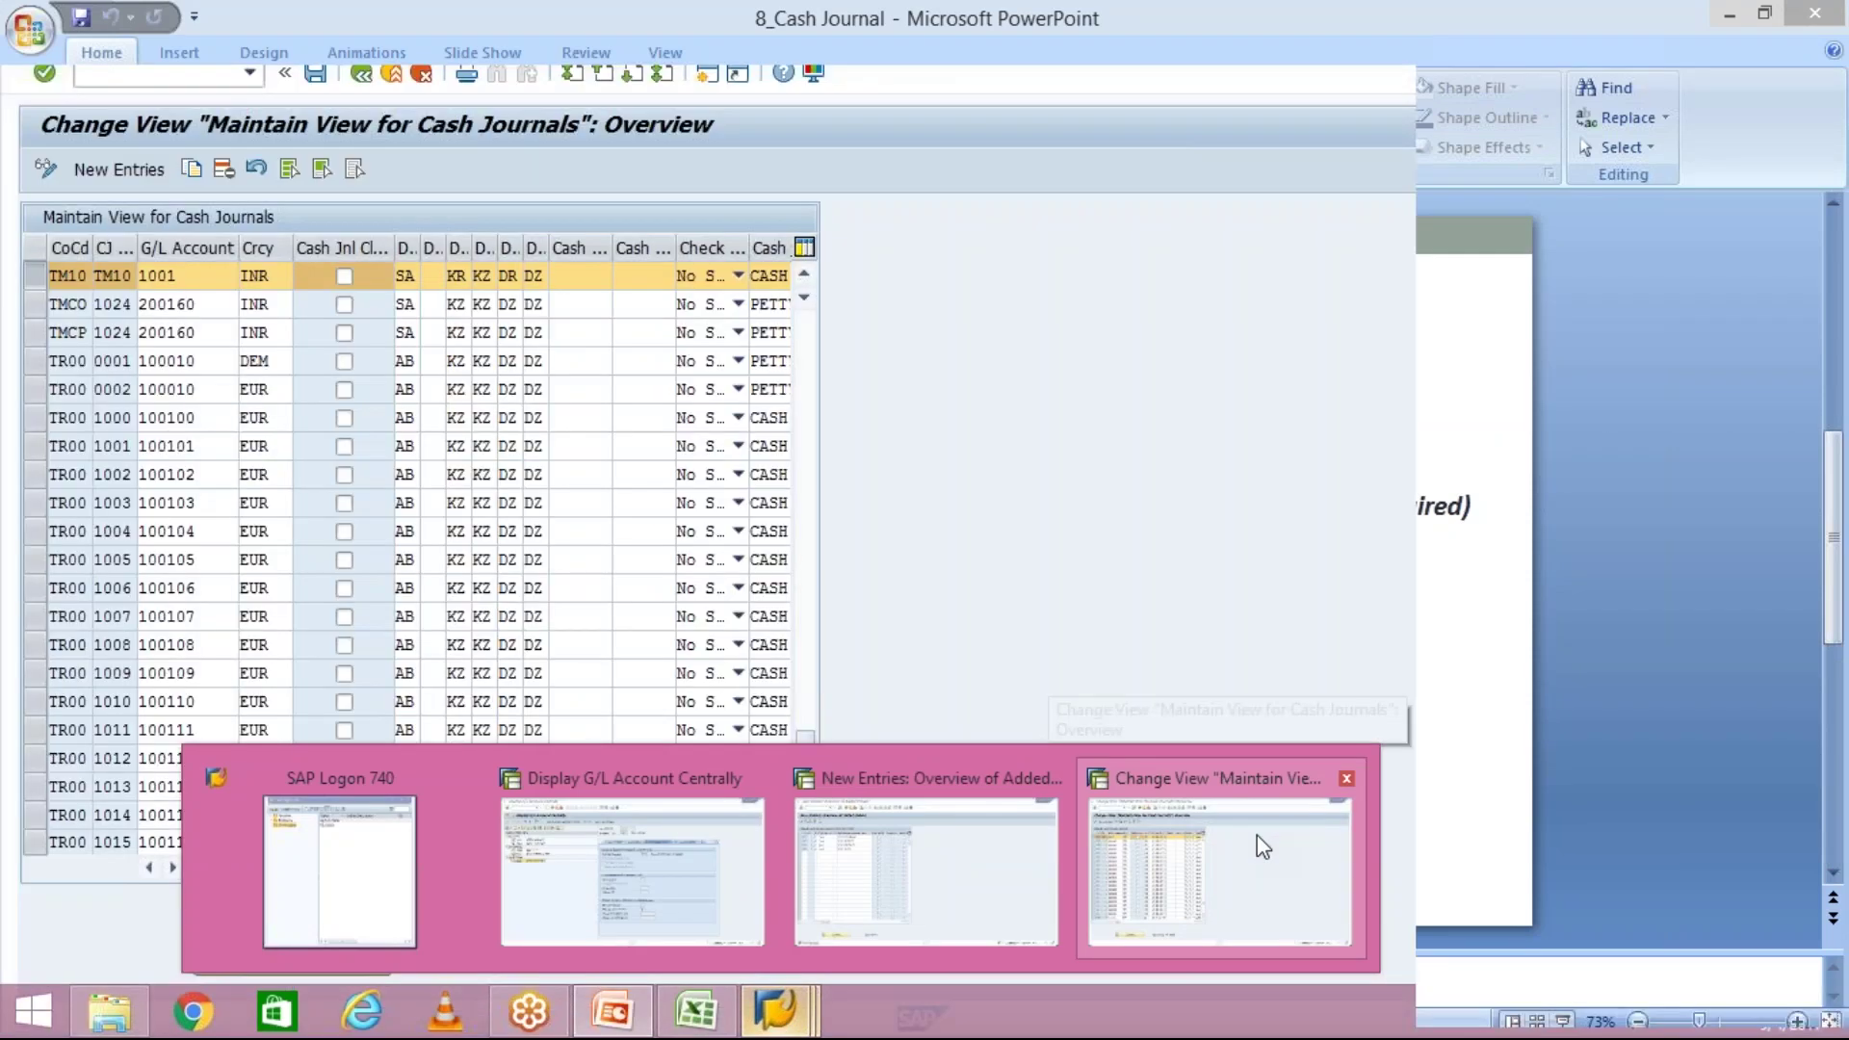
left_click(1263, 847)
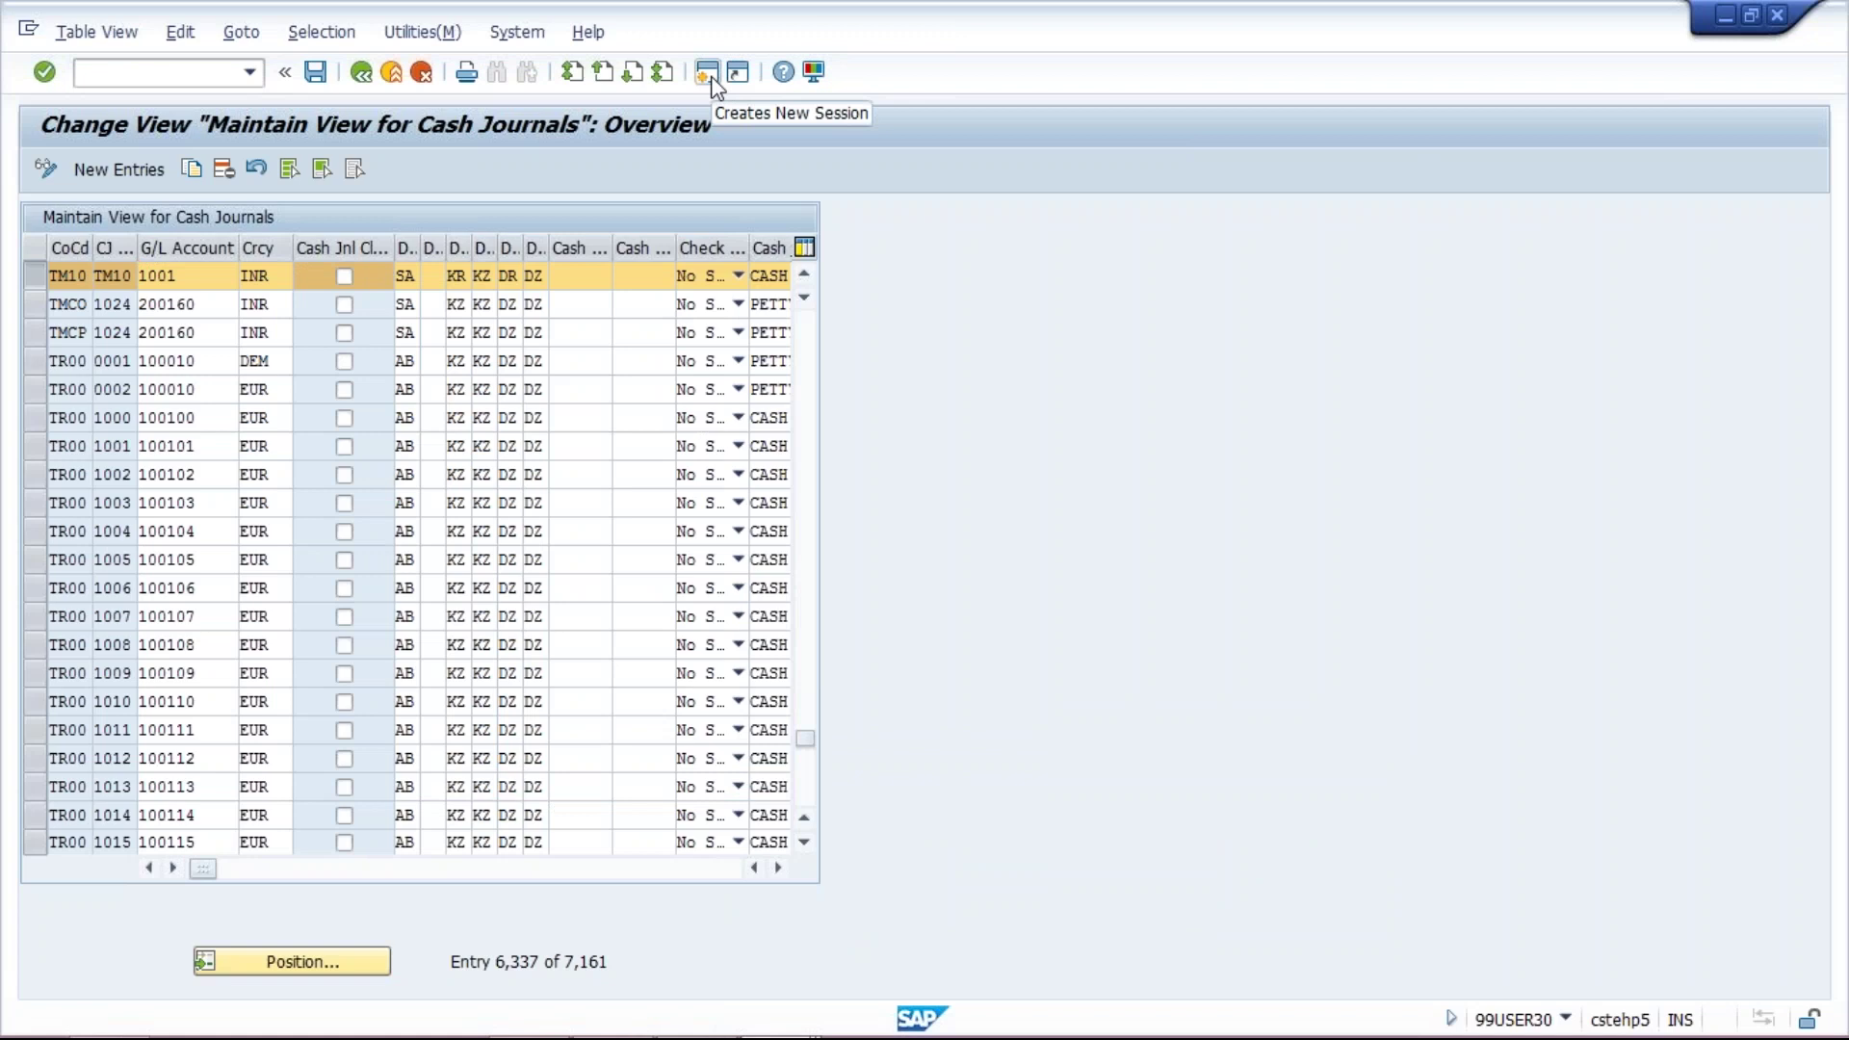
left_click(710, 77)
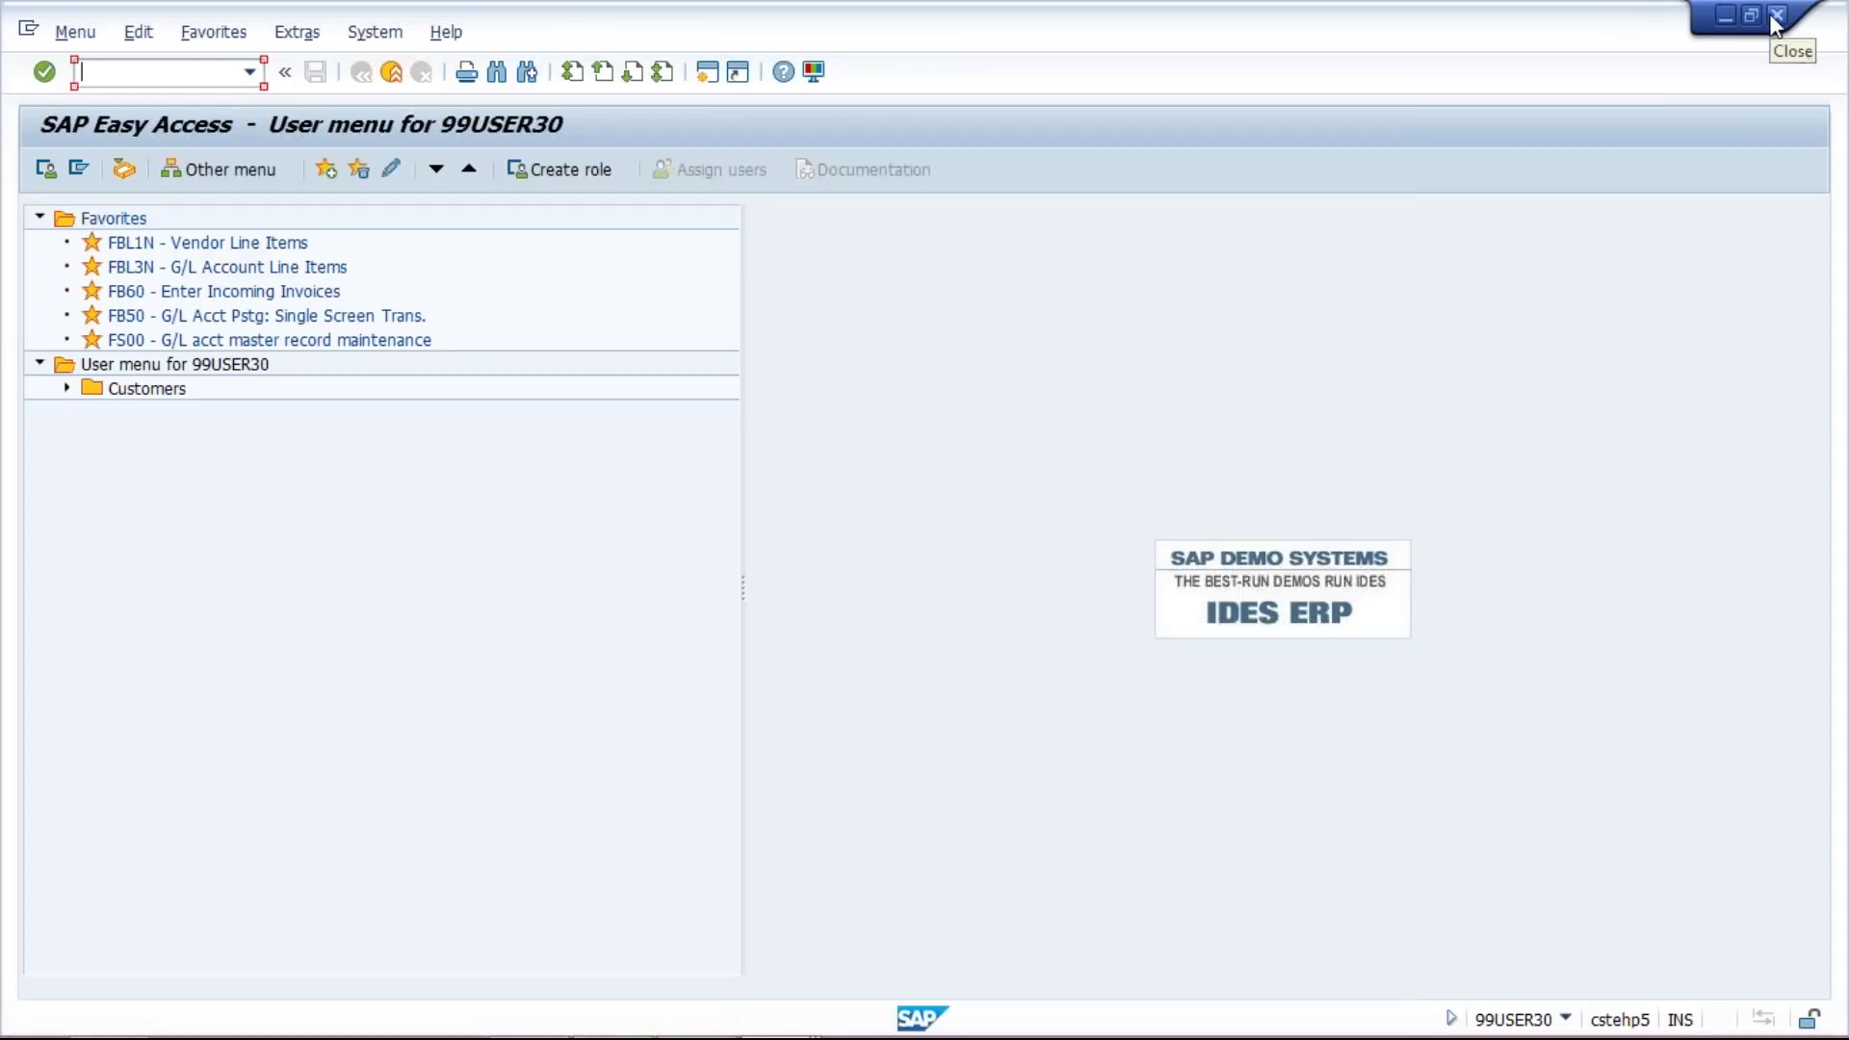
type("FBCJ")
key("Return")
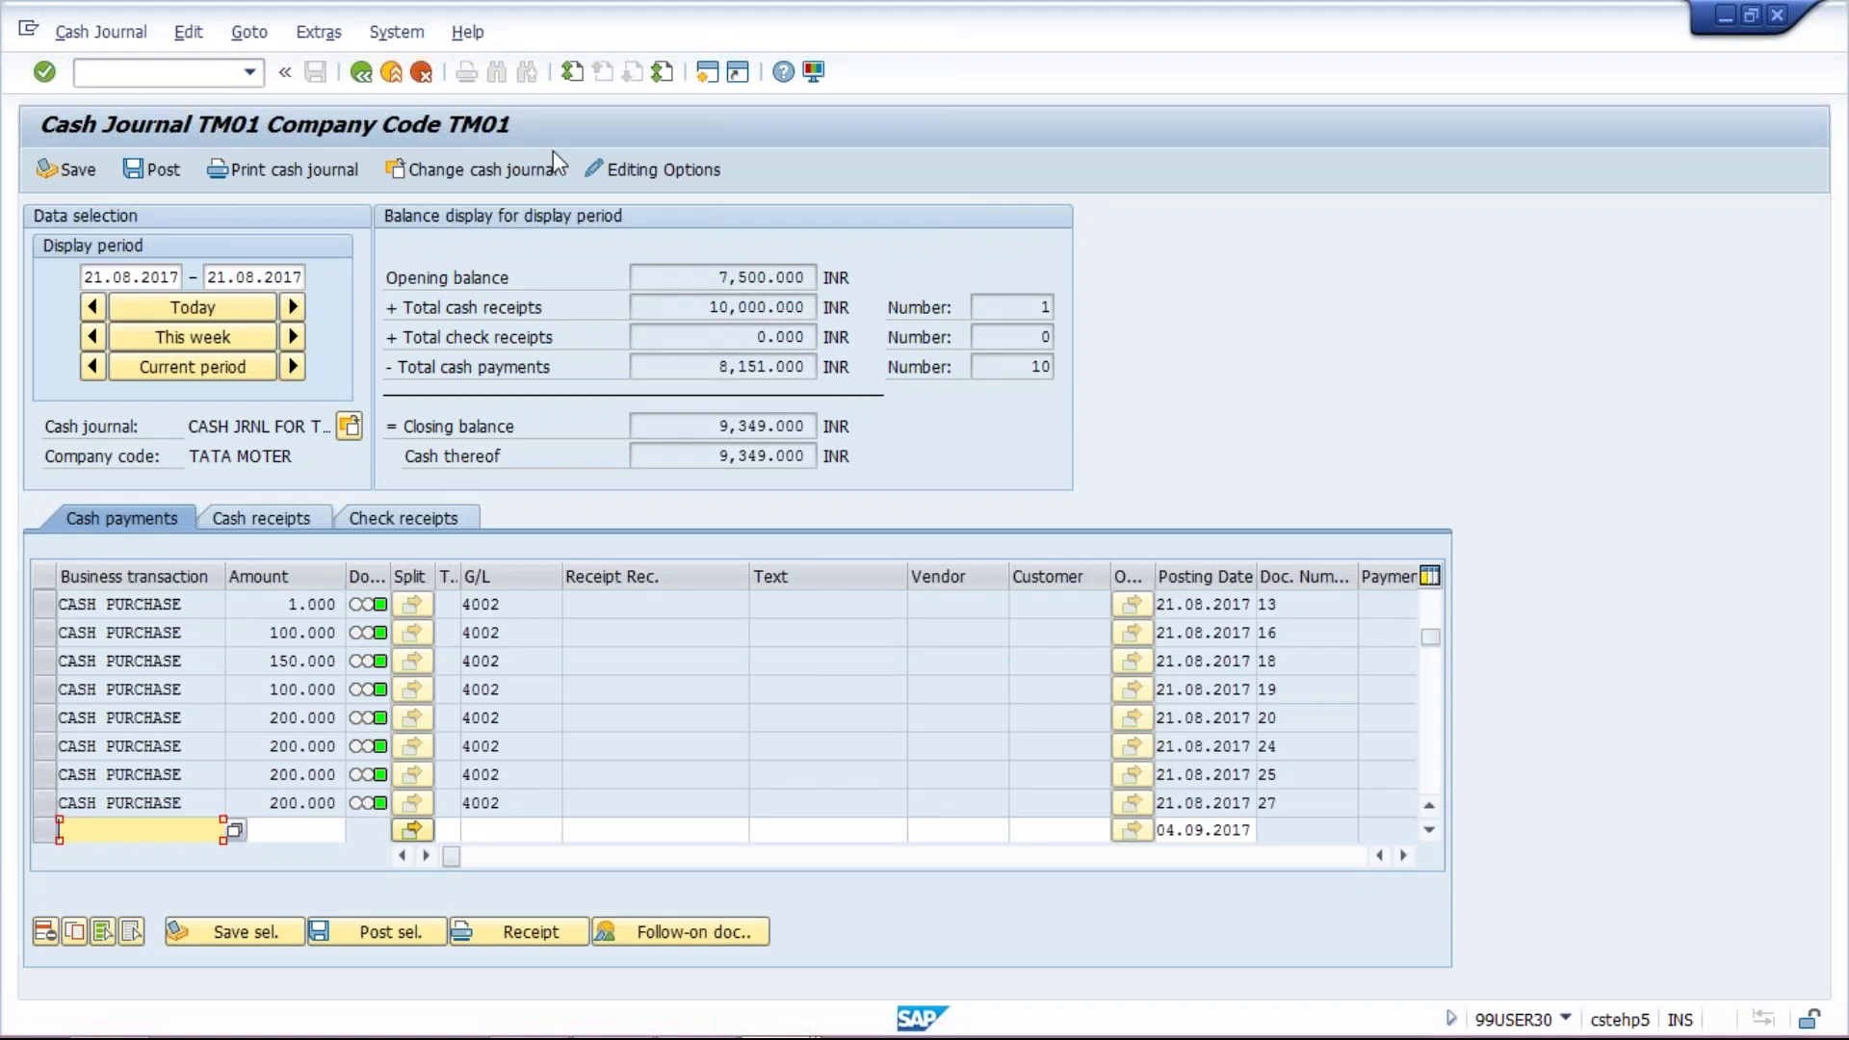
Start changing the cash journal, clear the existing company code and cash journal, and enter TM10 as the company code
left_click(491, 171)
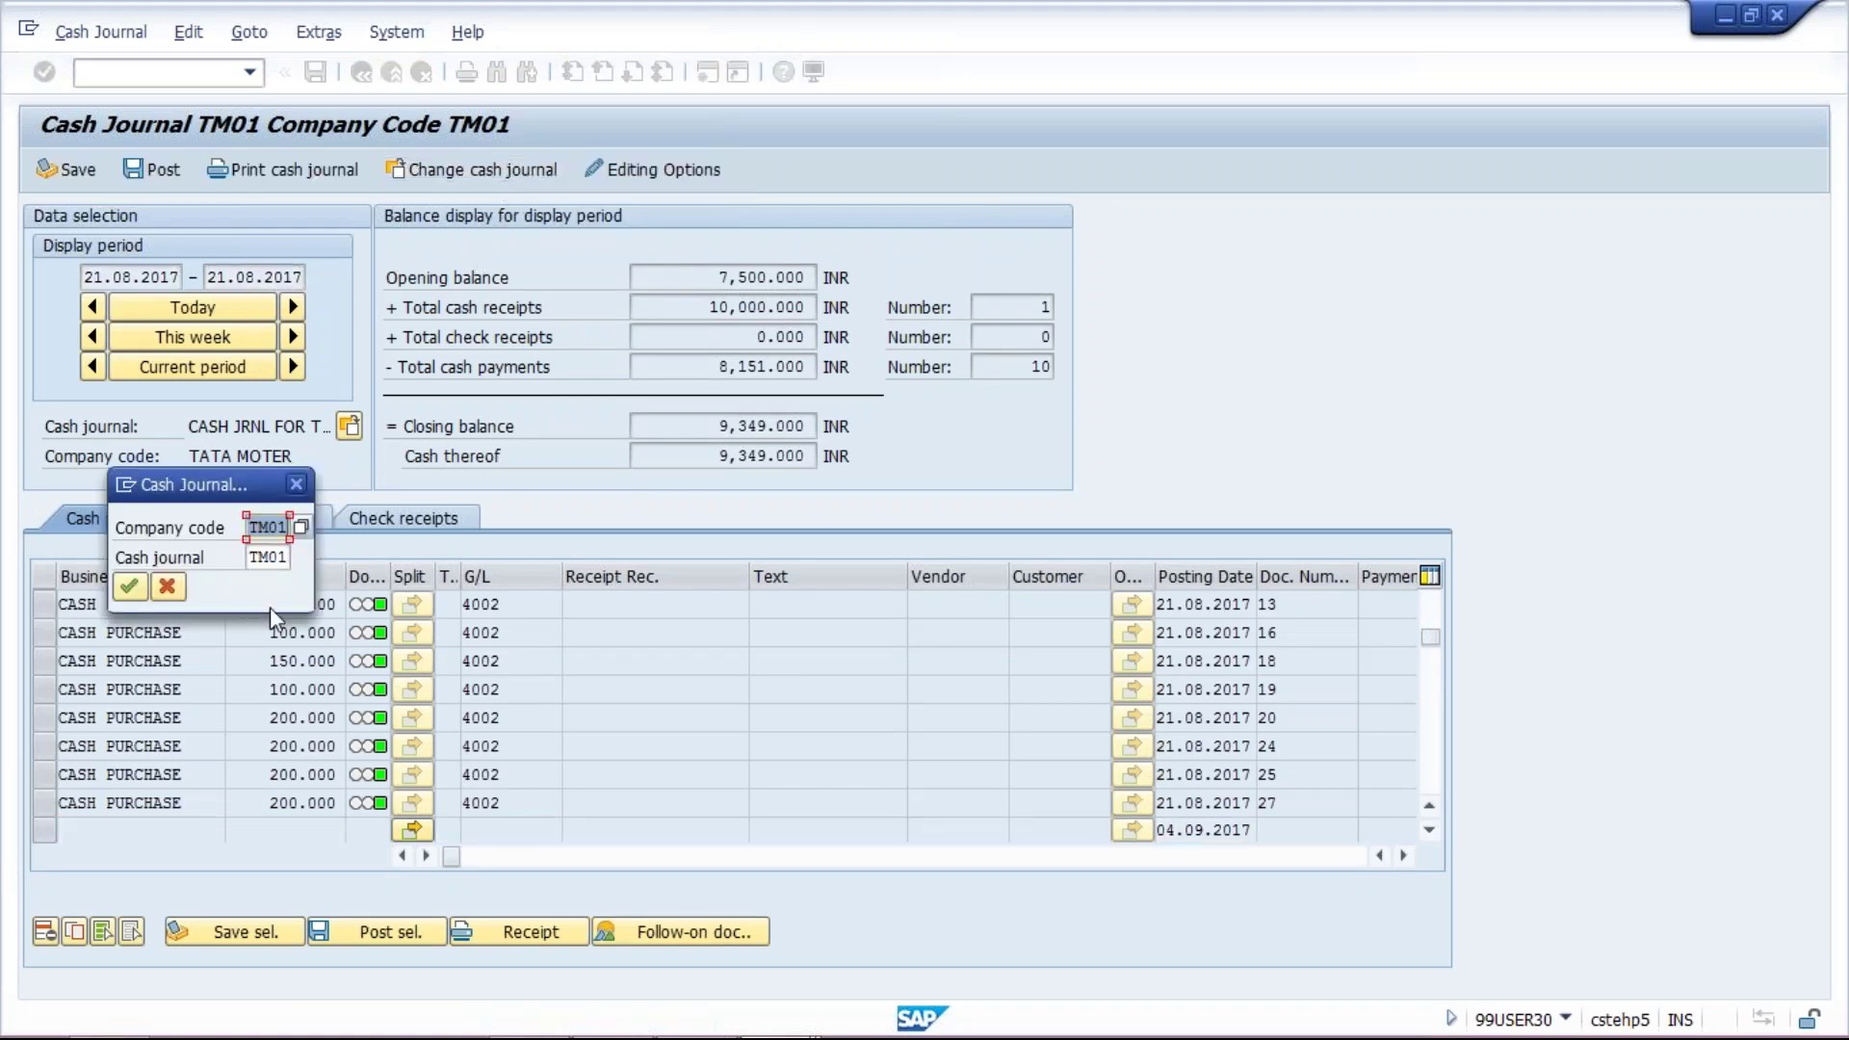
key("BackSpace")
key("Tab")
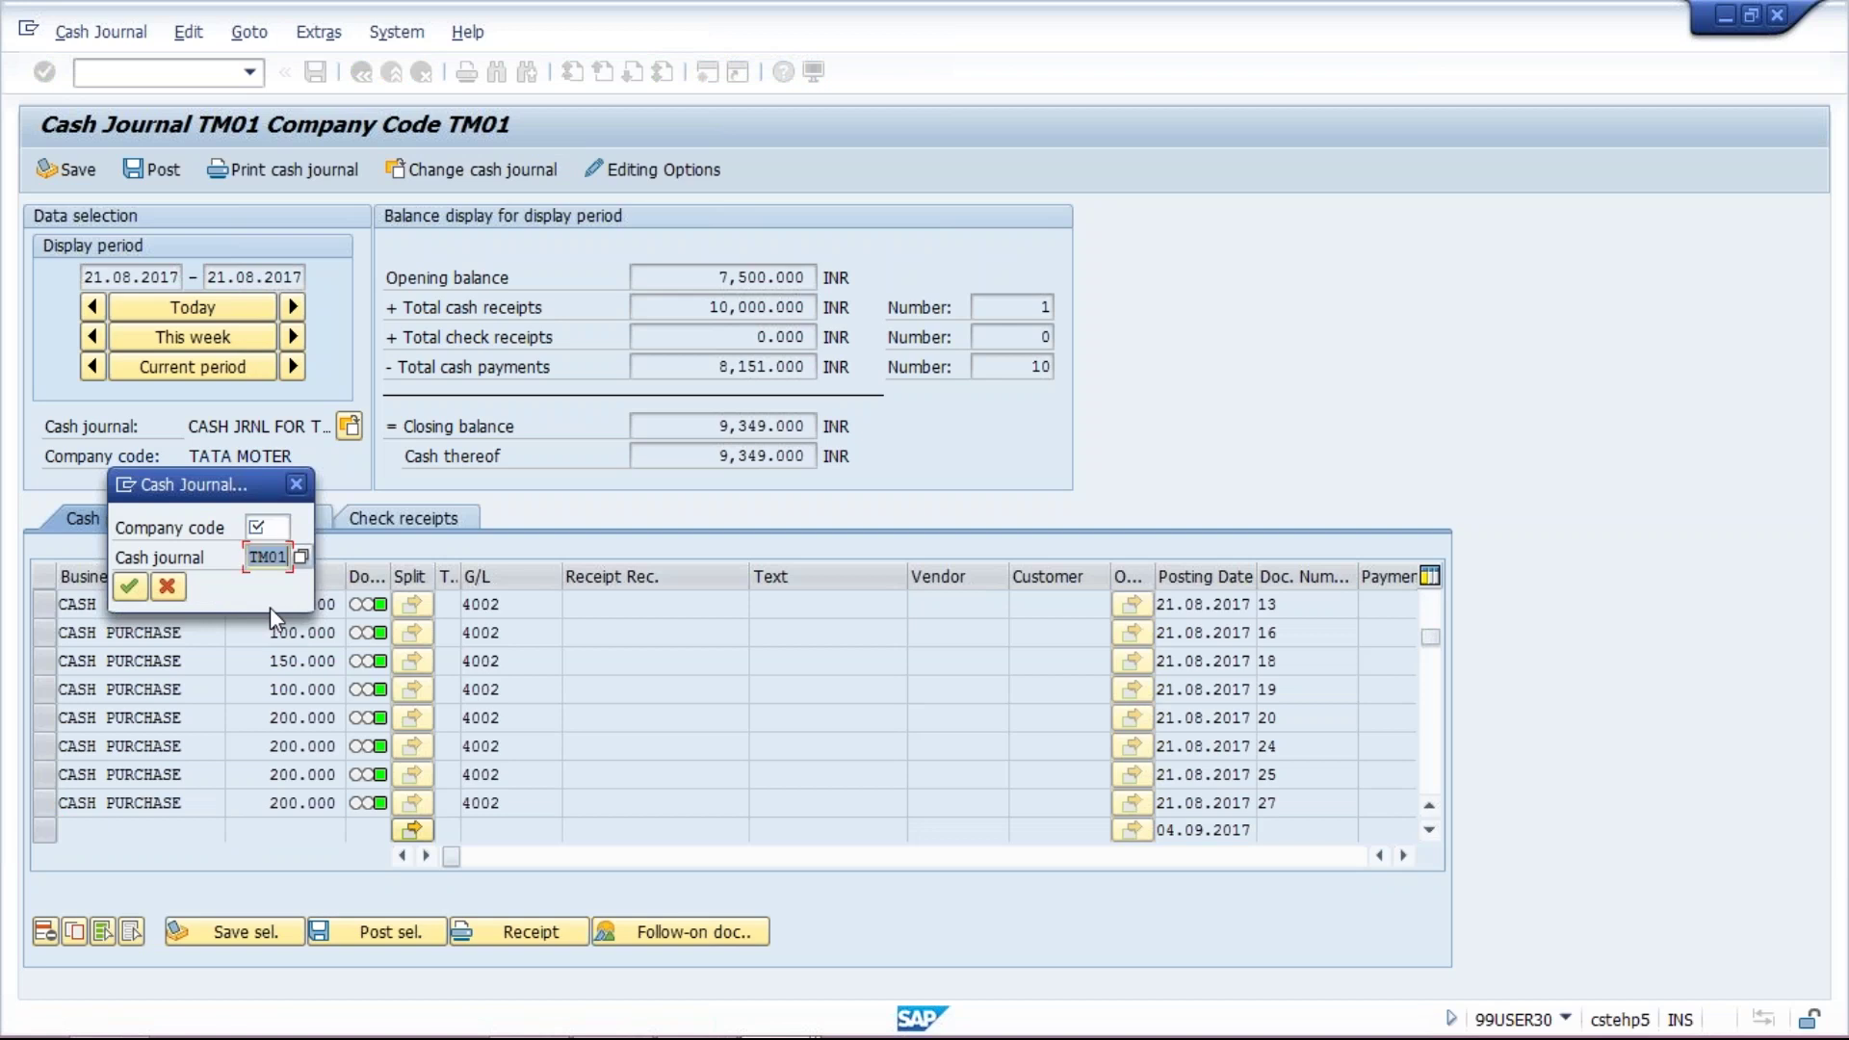
key("BackSpace")
key("Tab")
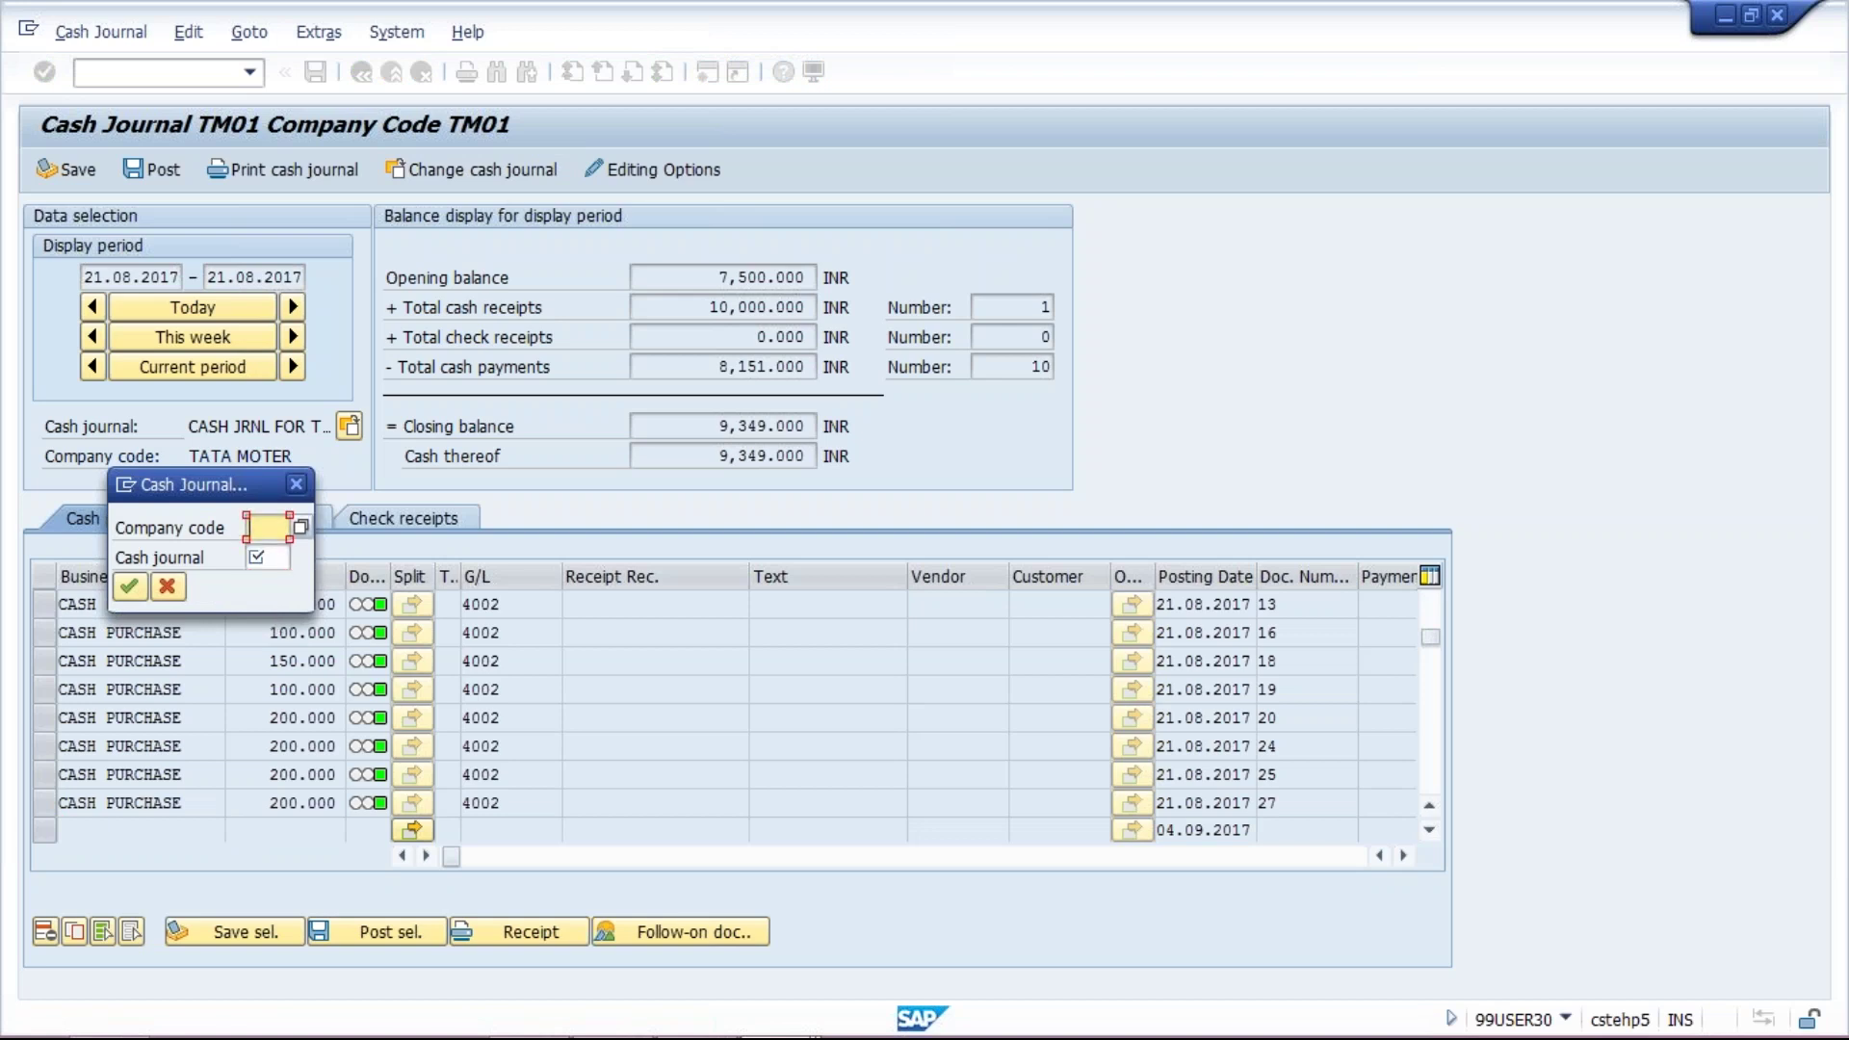
type("TM10")
left_click(276, 559)
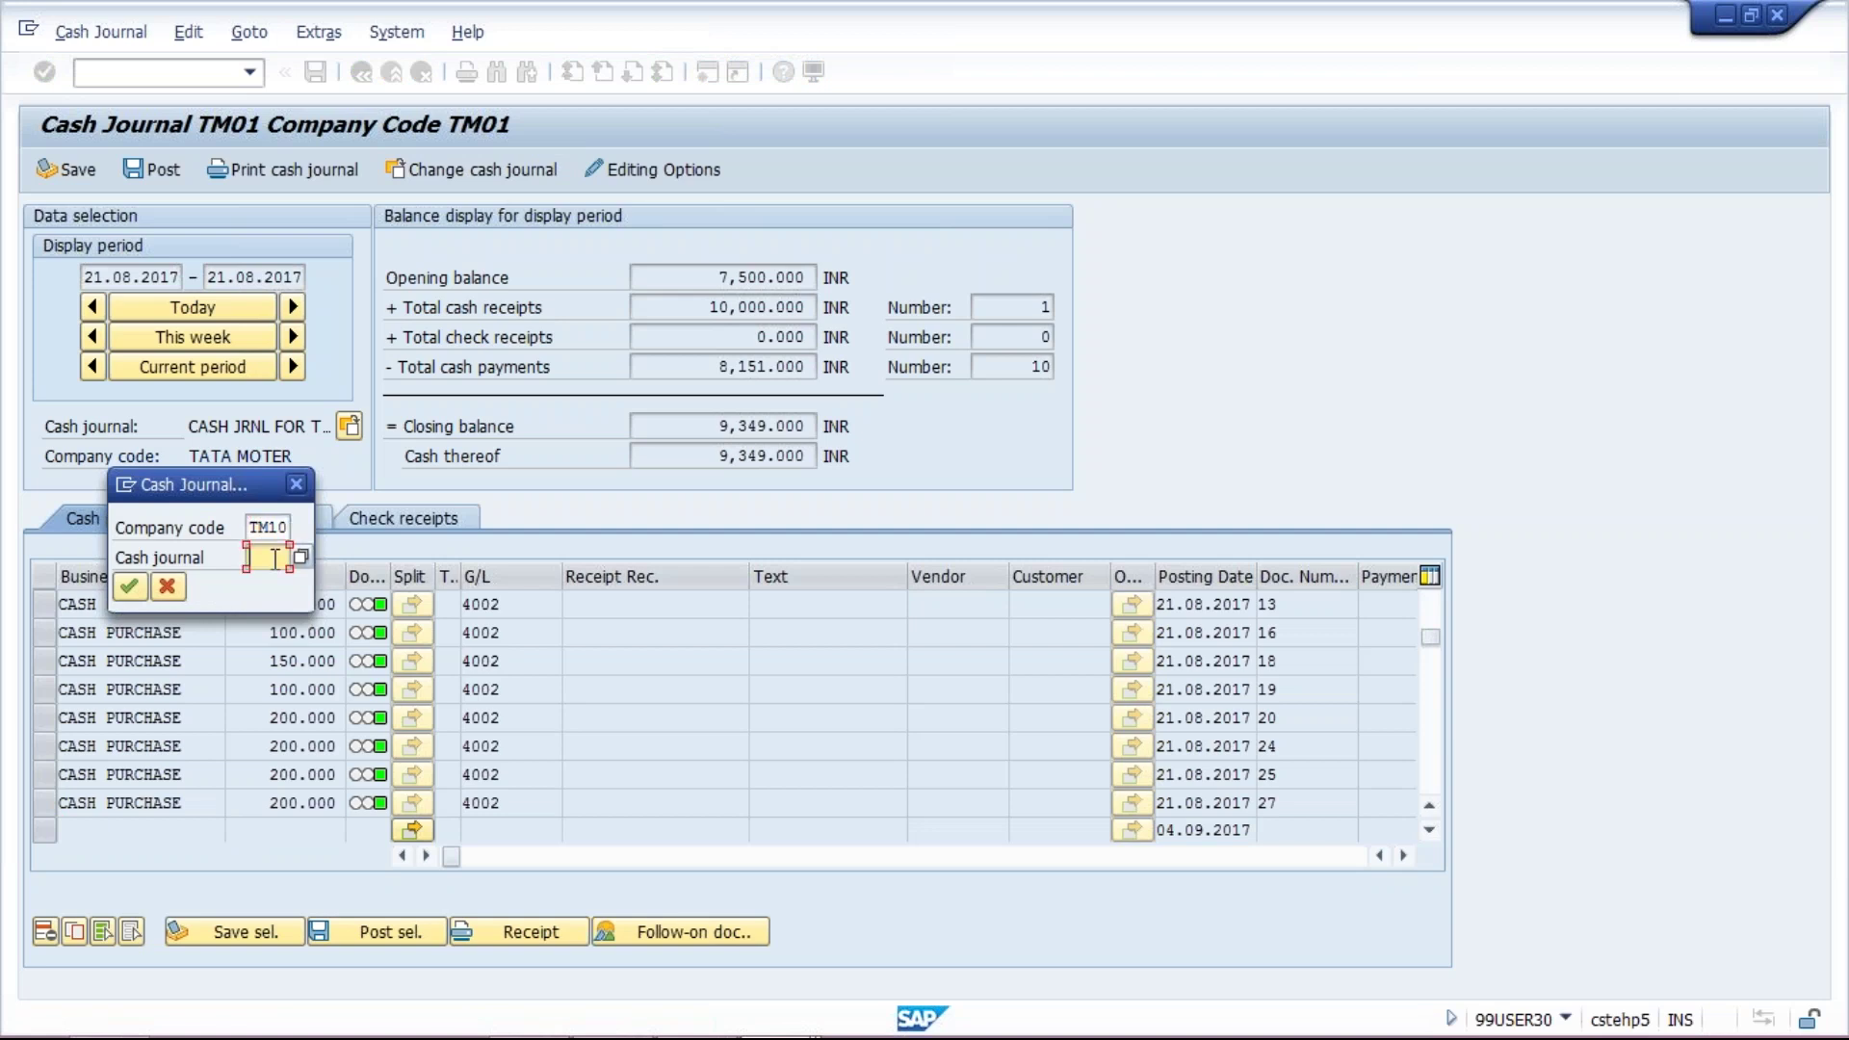
type("TM10")
key("BackSpace")
key("BackSpace")
key("BackSpace")
key("BackSpace")
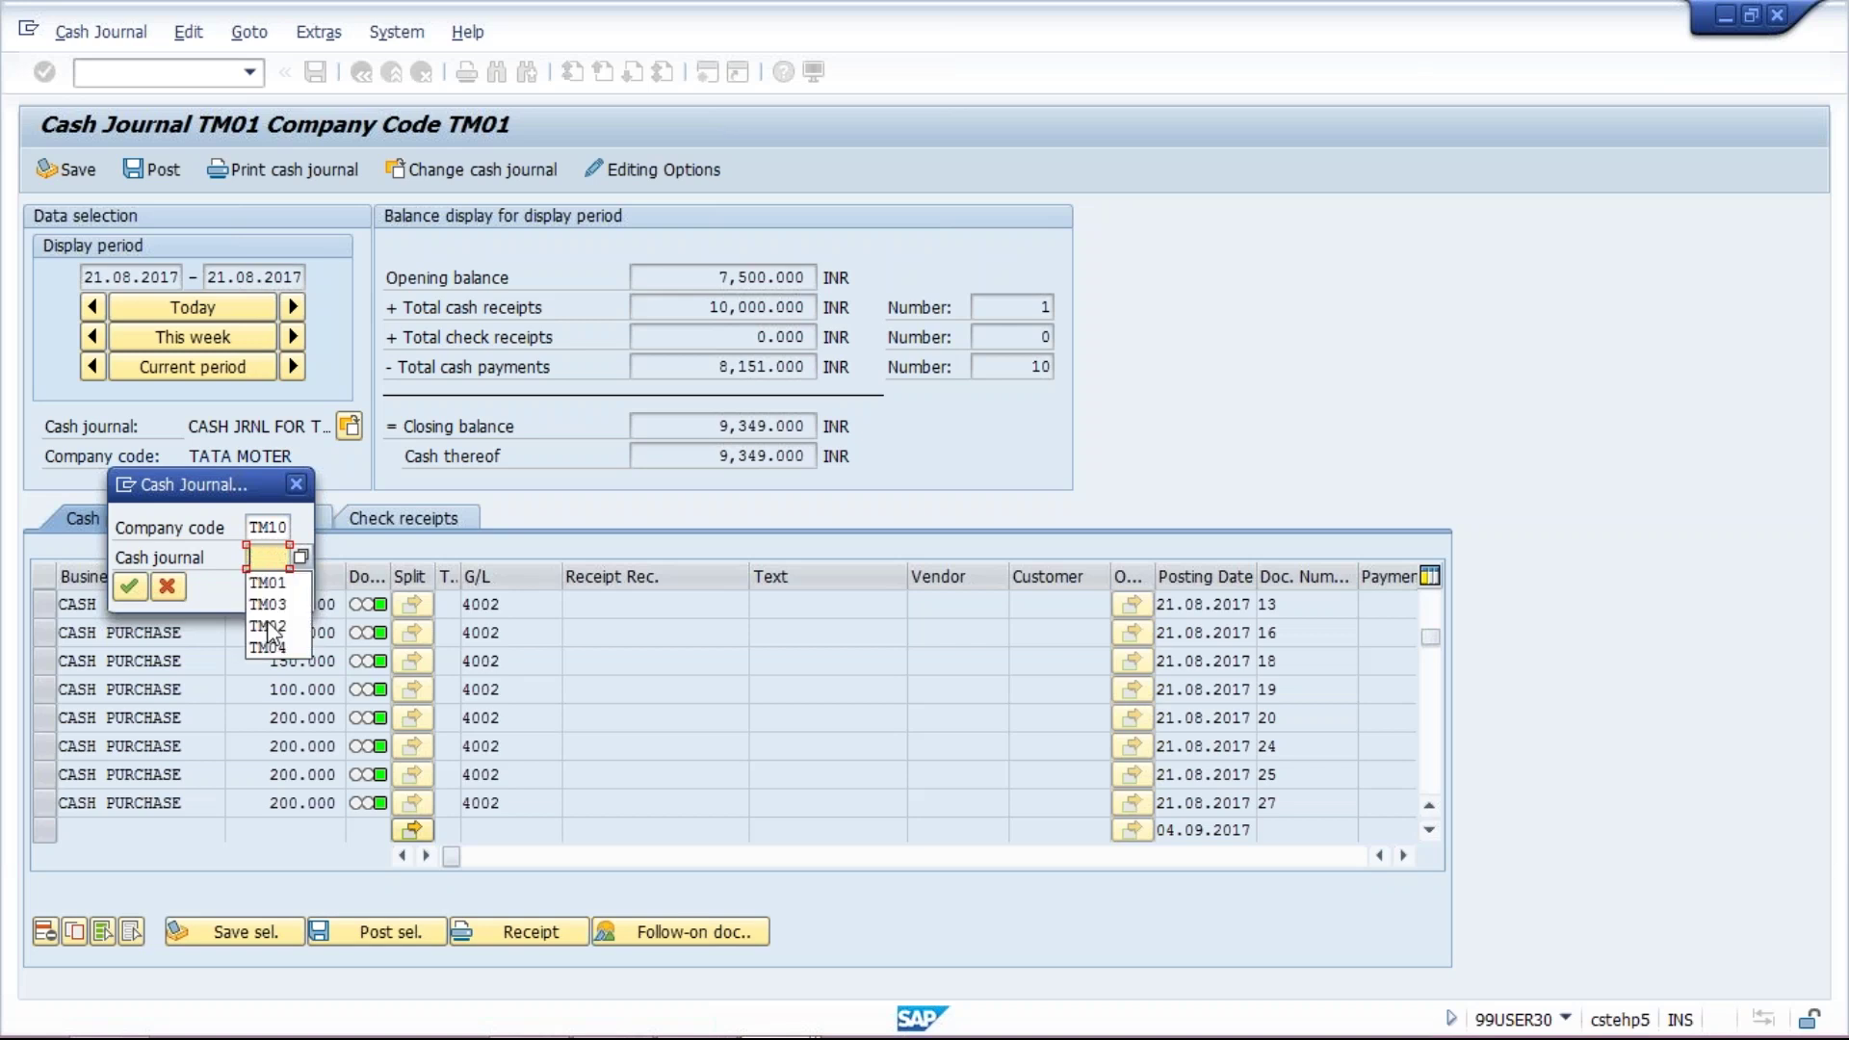
type("M")
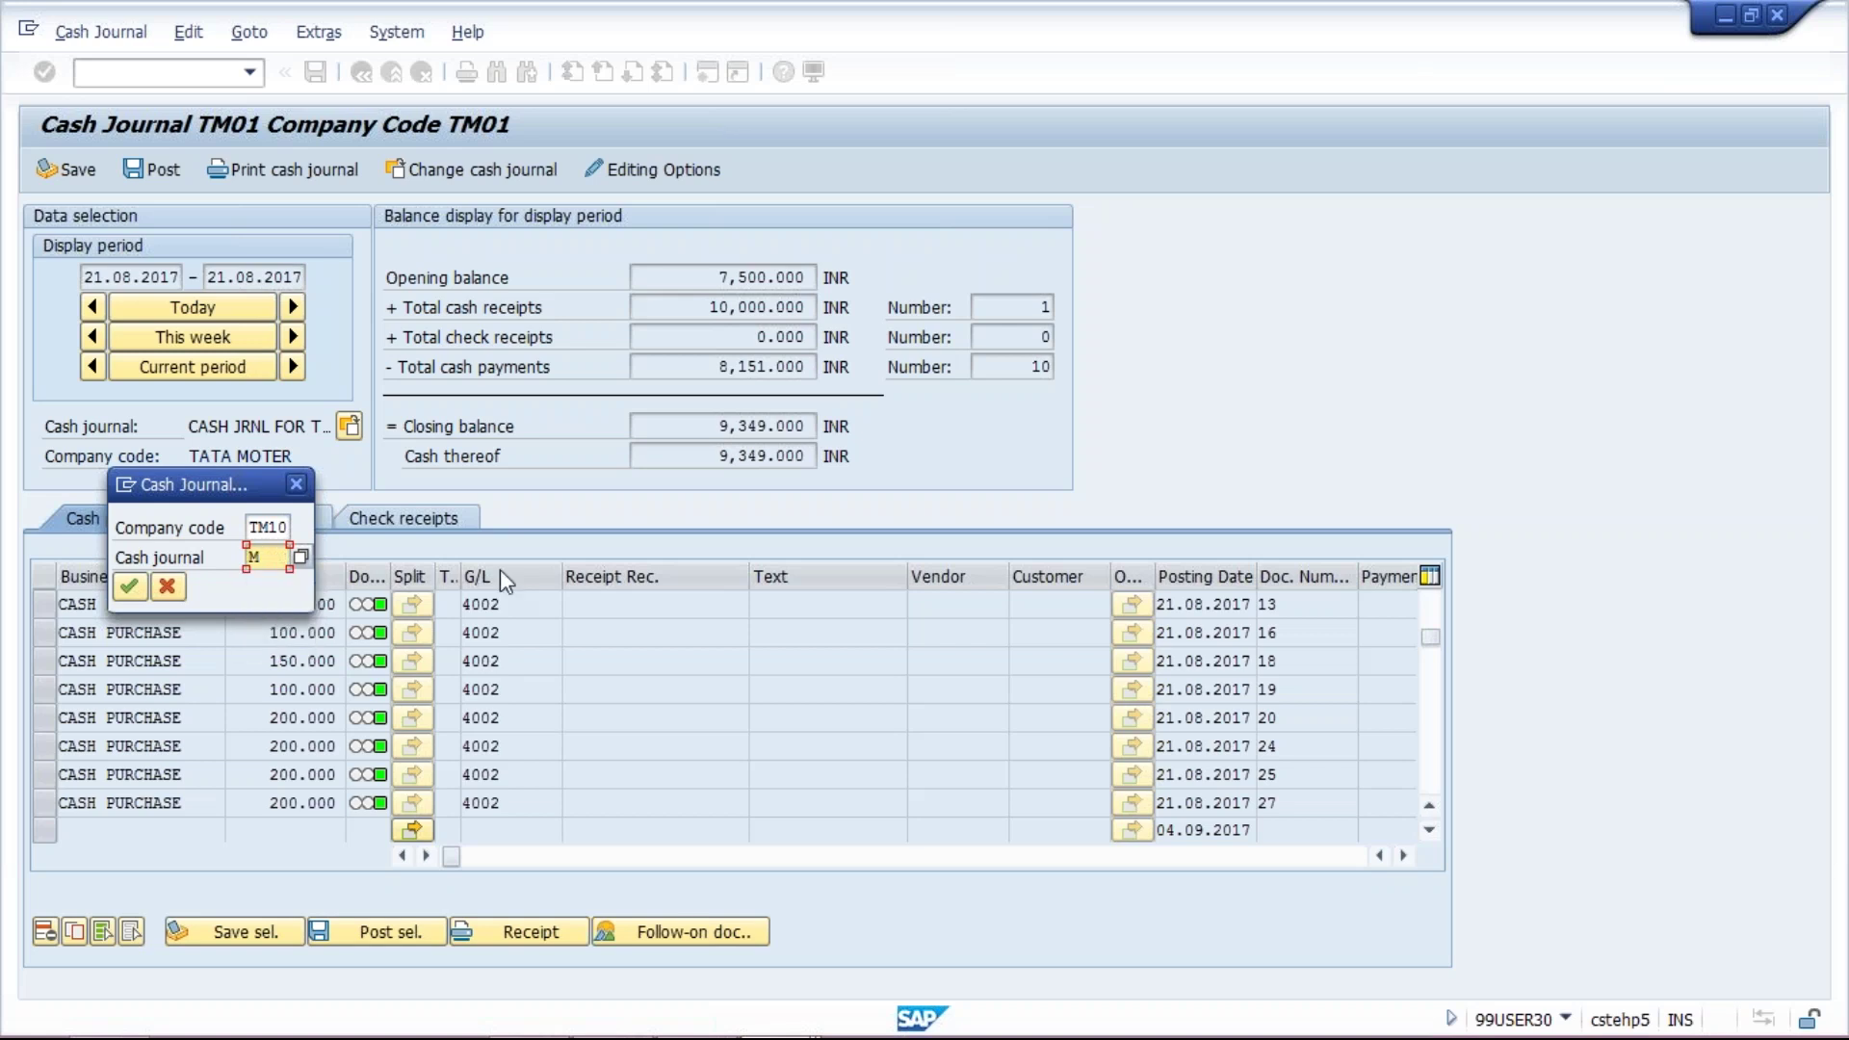
type("UMB")
key("BackSpace")
key("BackSpace")
key("BackSpace")
key("BackSpace")
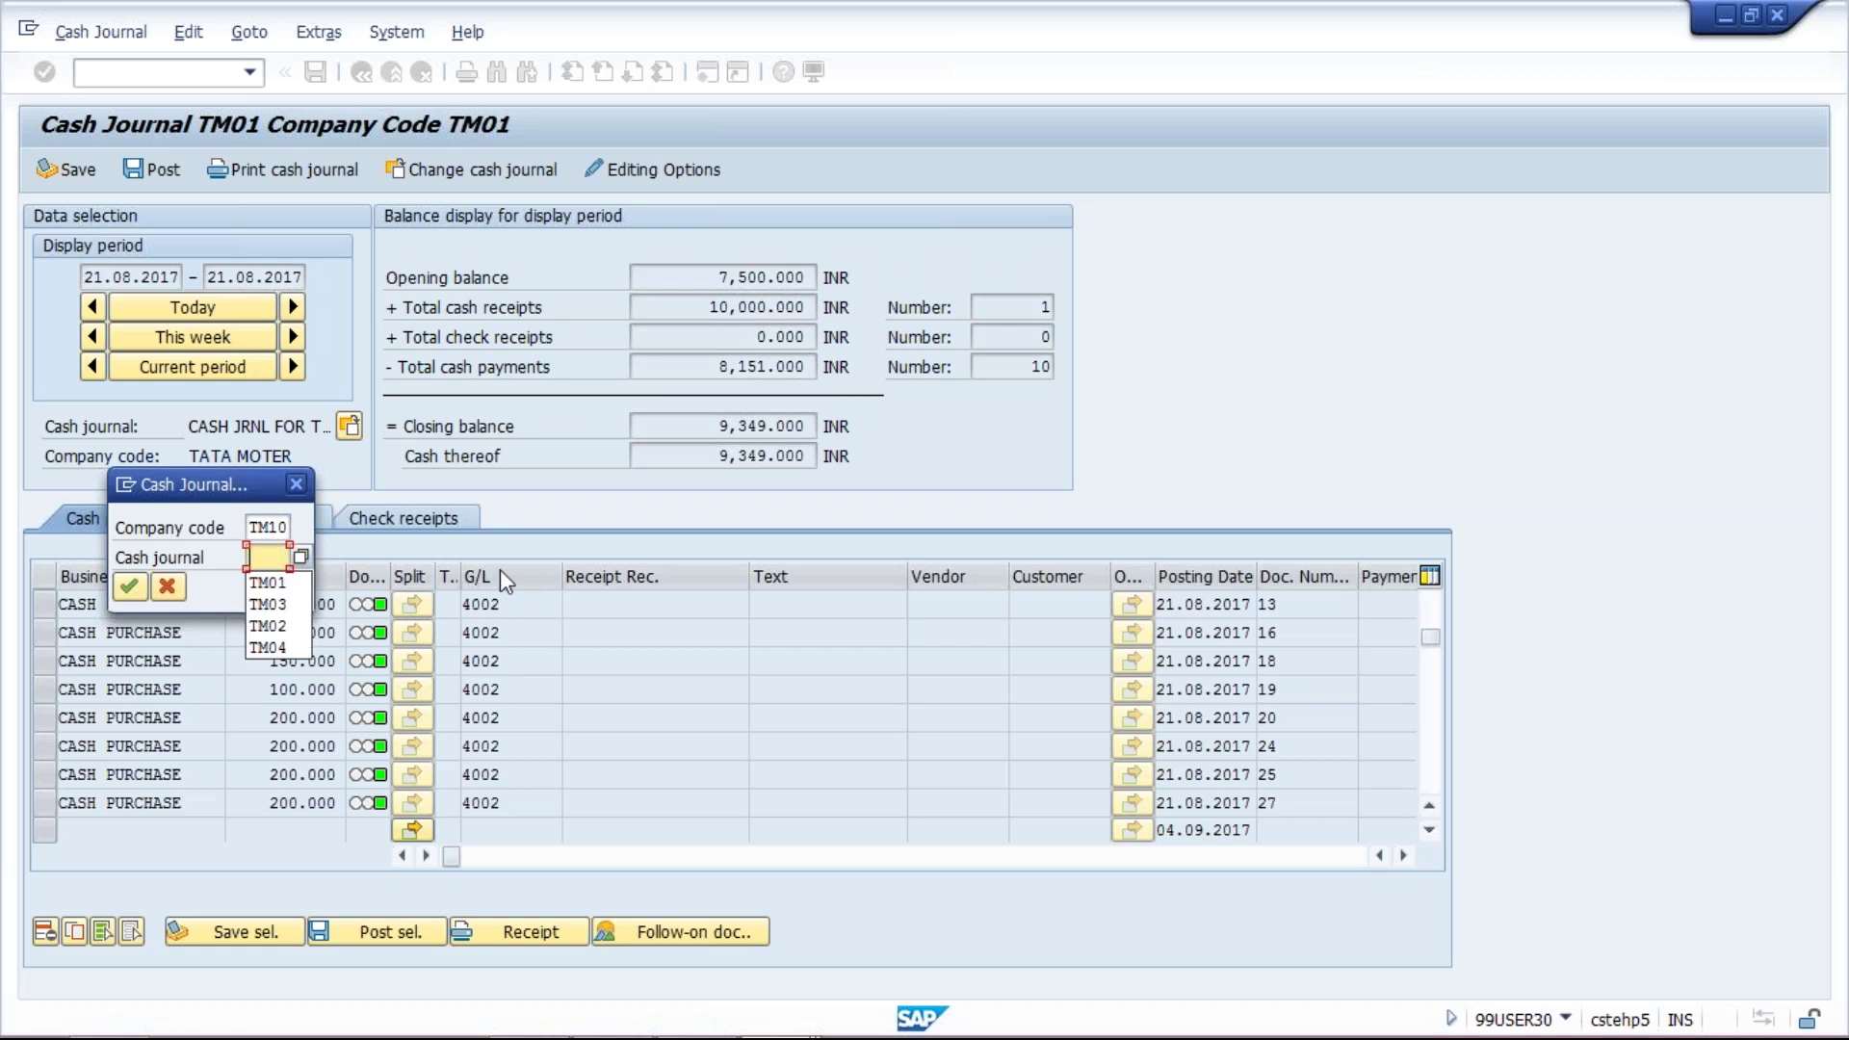
type("DELH")
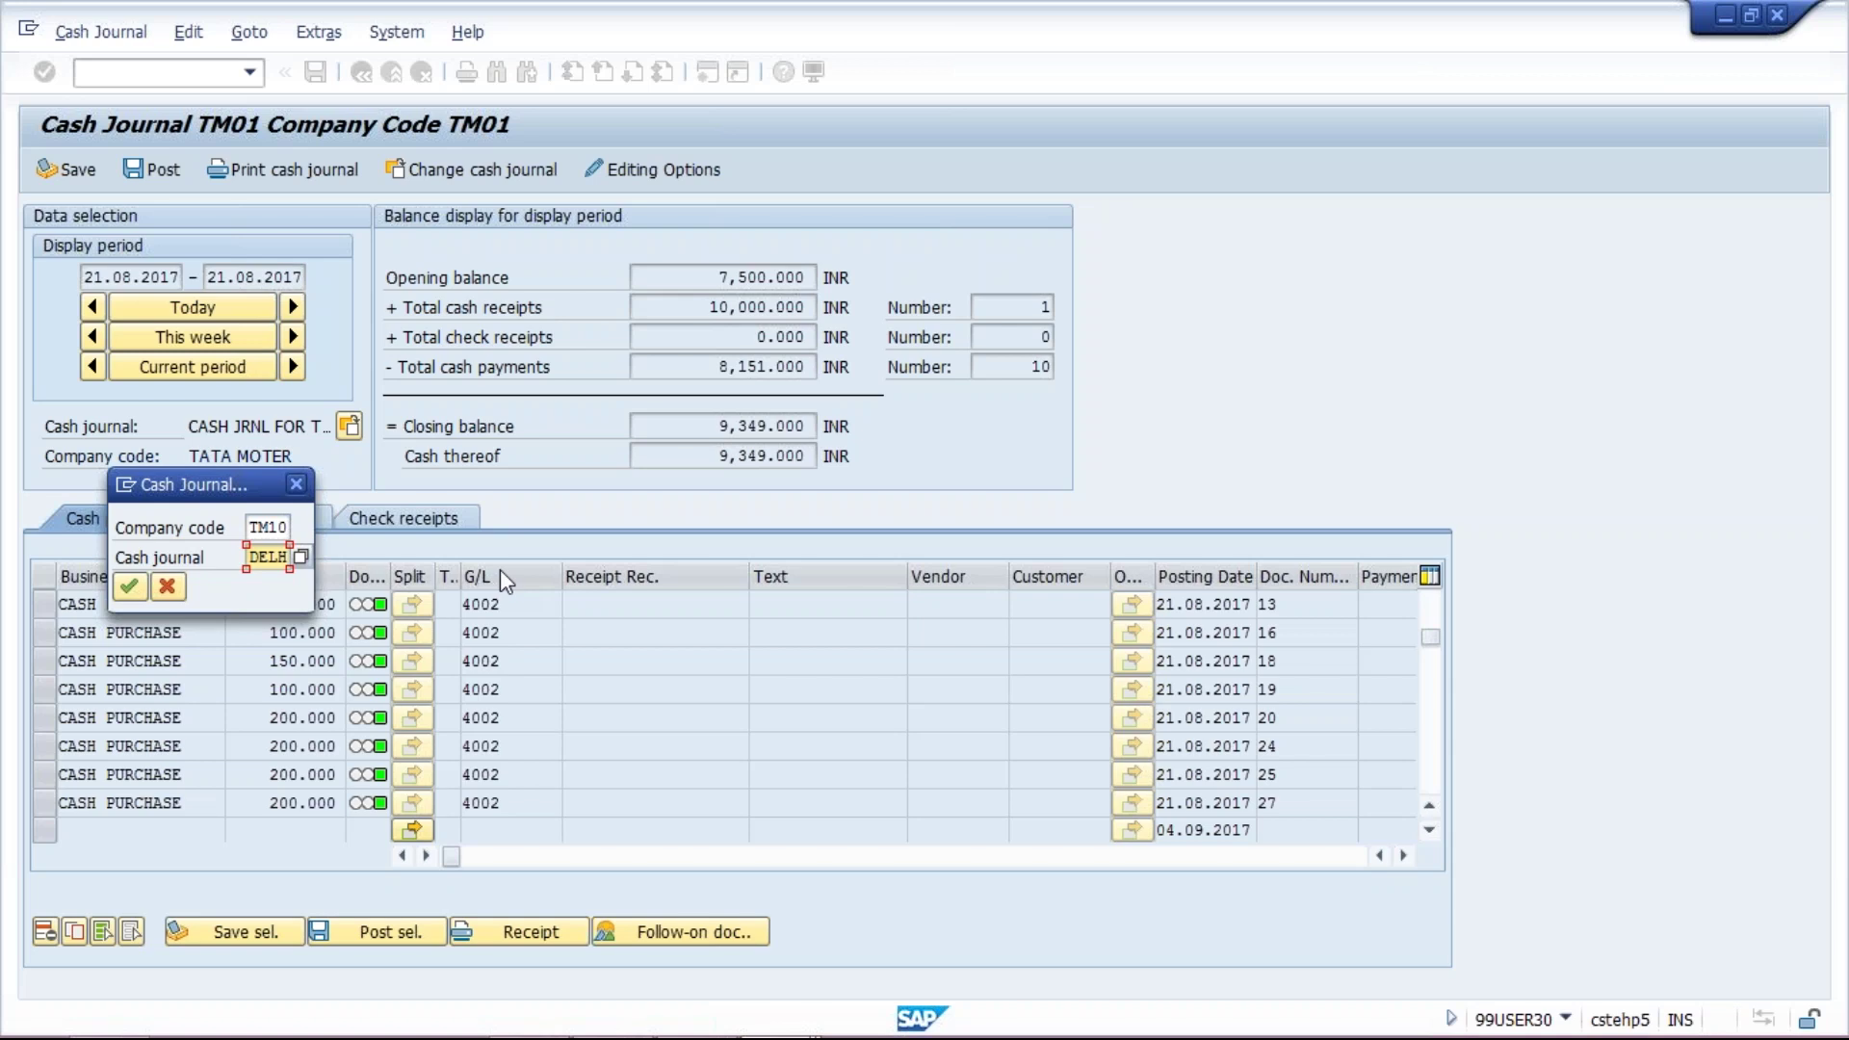
key("BackSpace")
key("BackSpace")
key("BackSpace")
key("BackSpace")
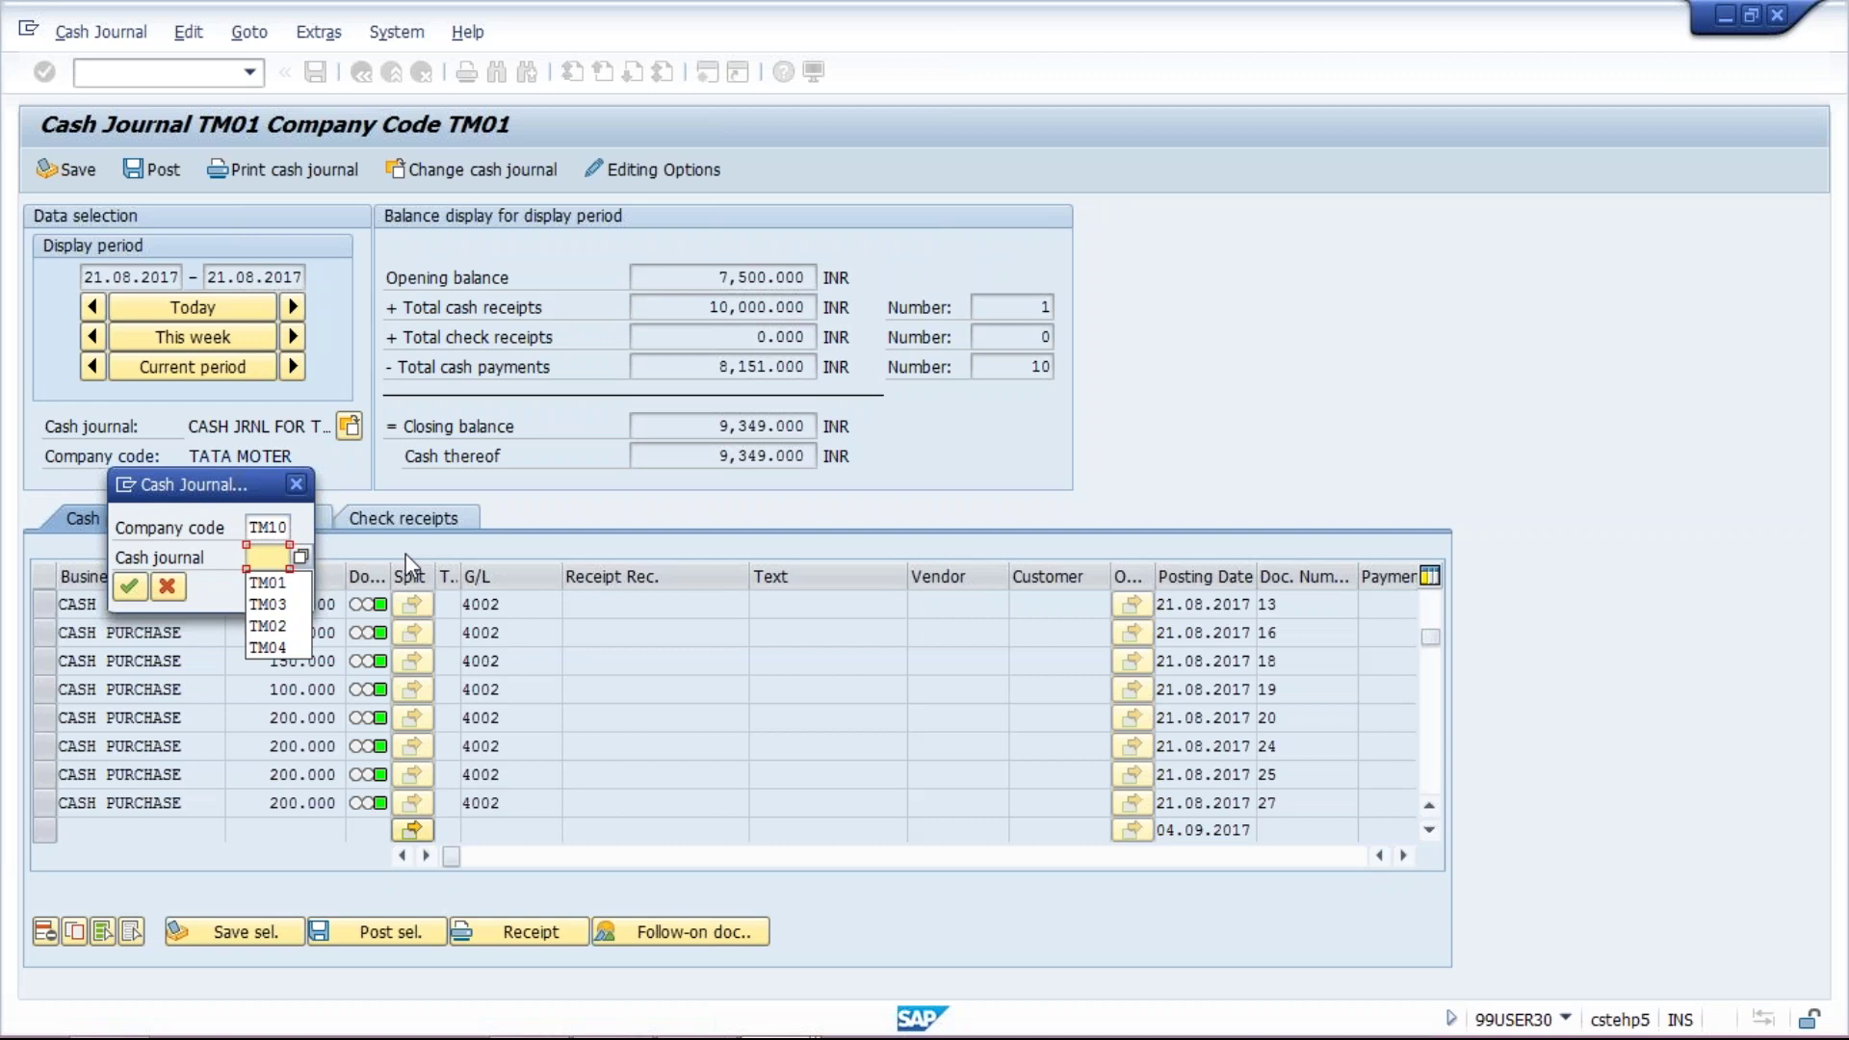
Switch to cash journal TM10 and set its display period to today
type("TM10")
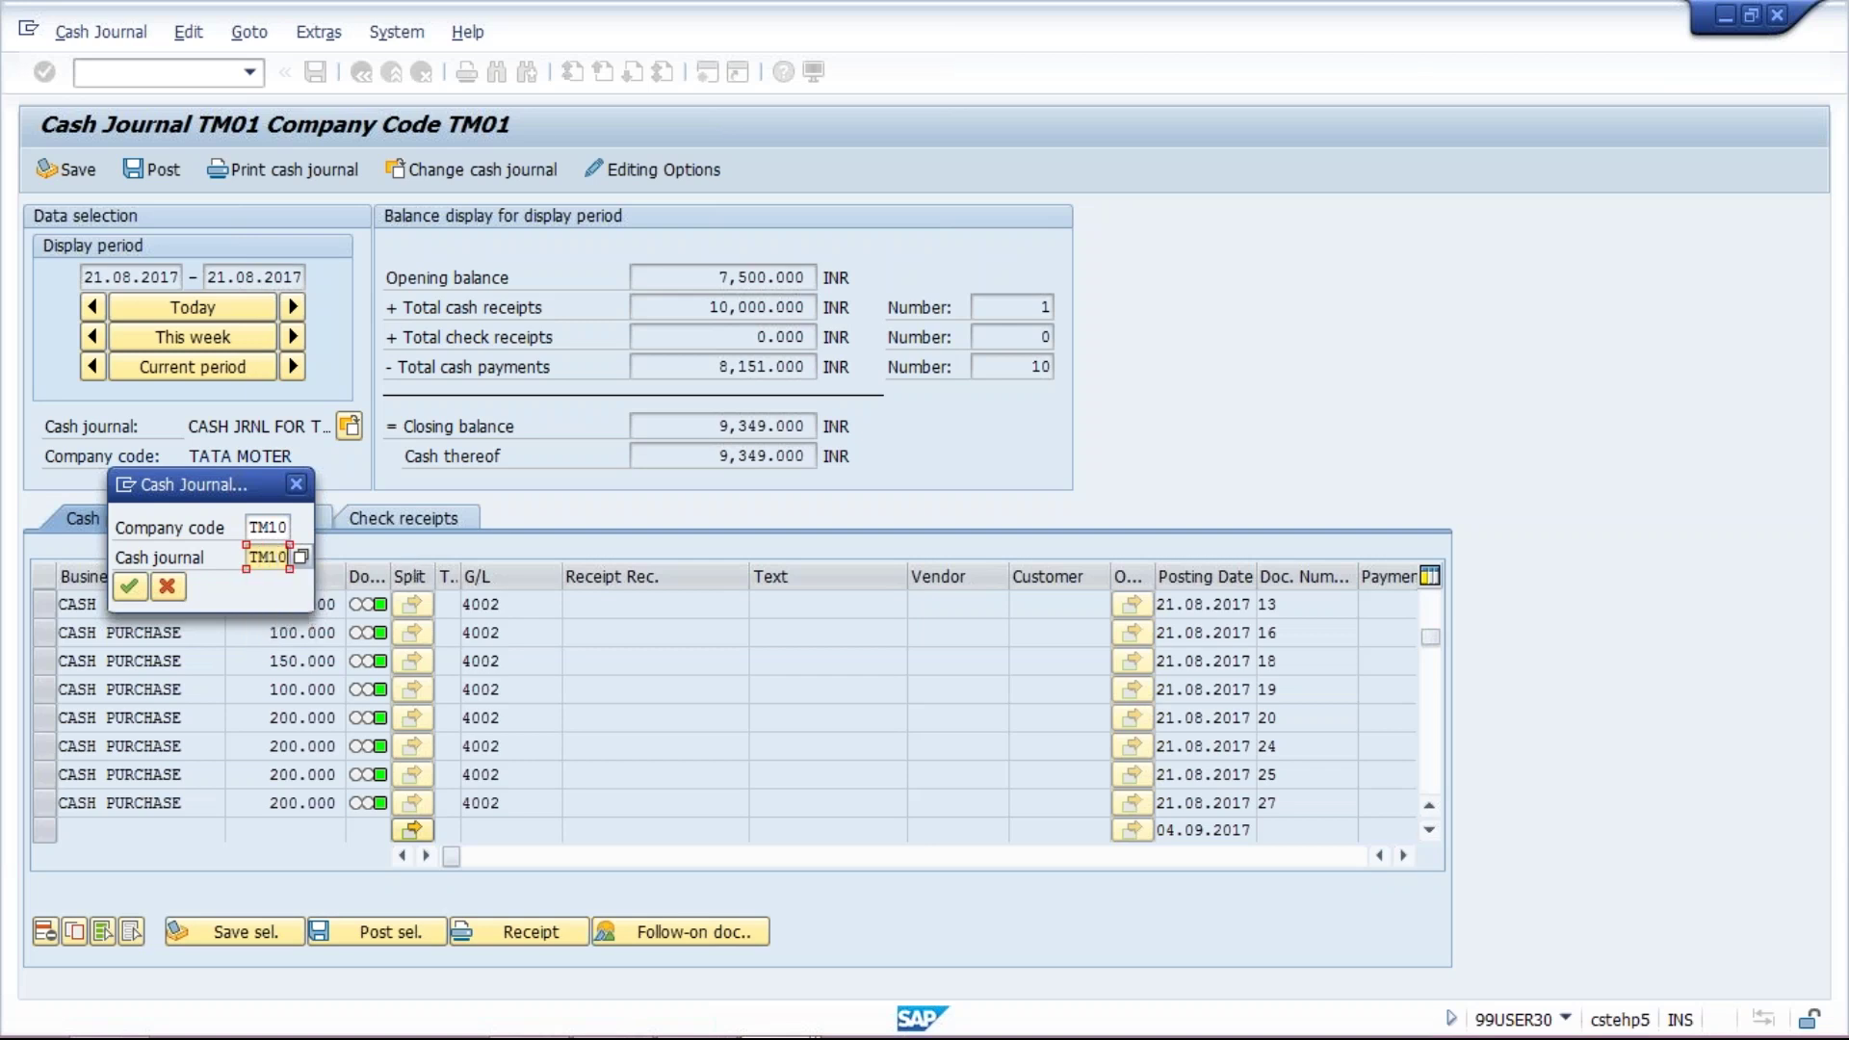
key("Return")
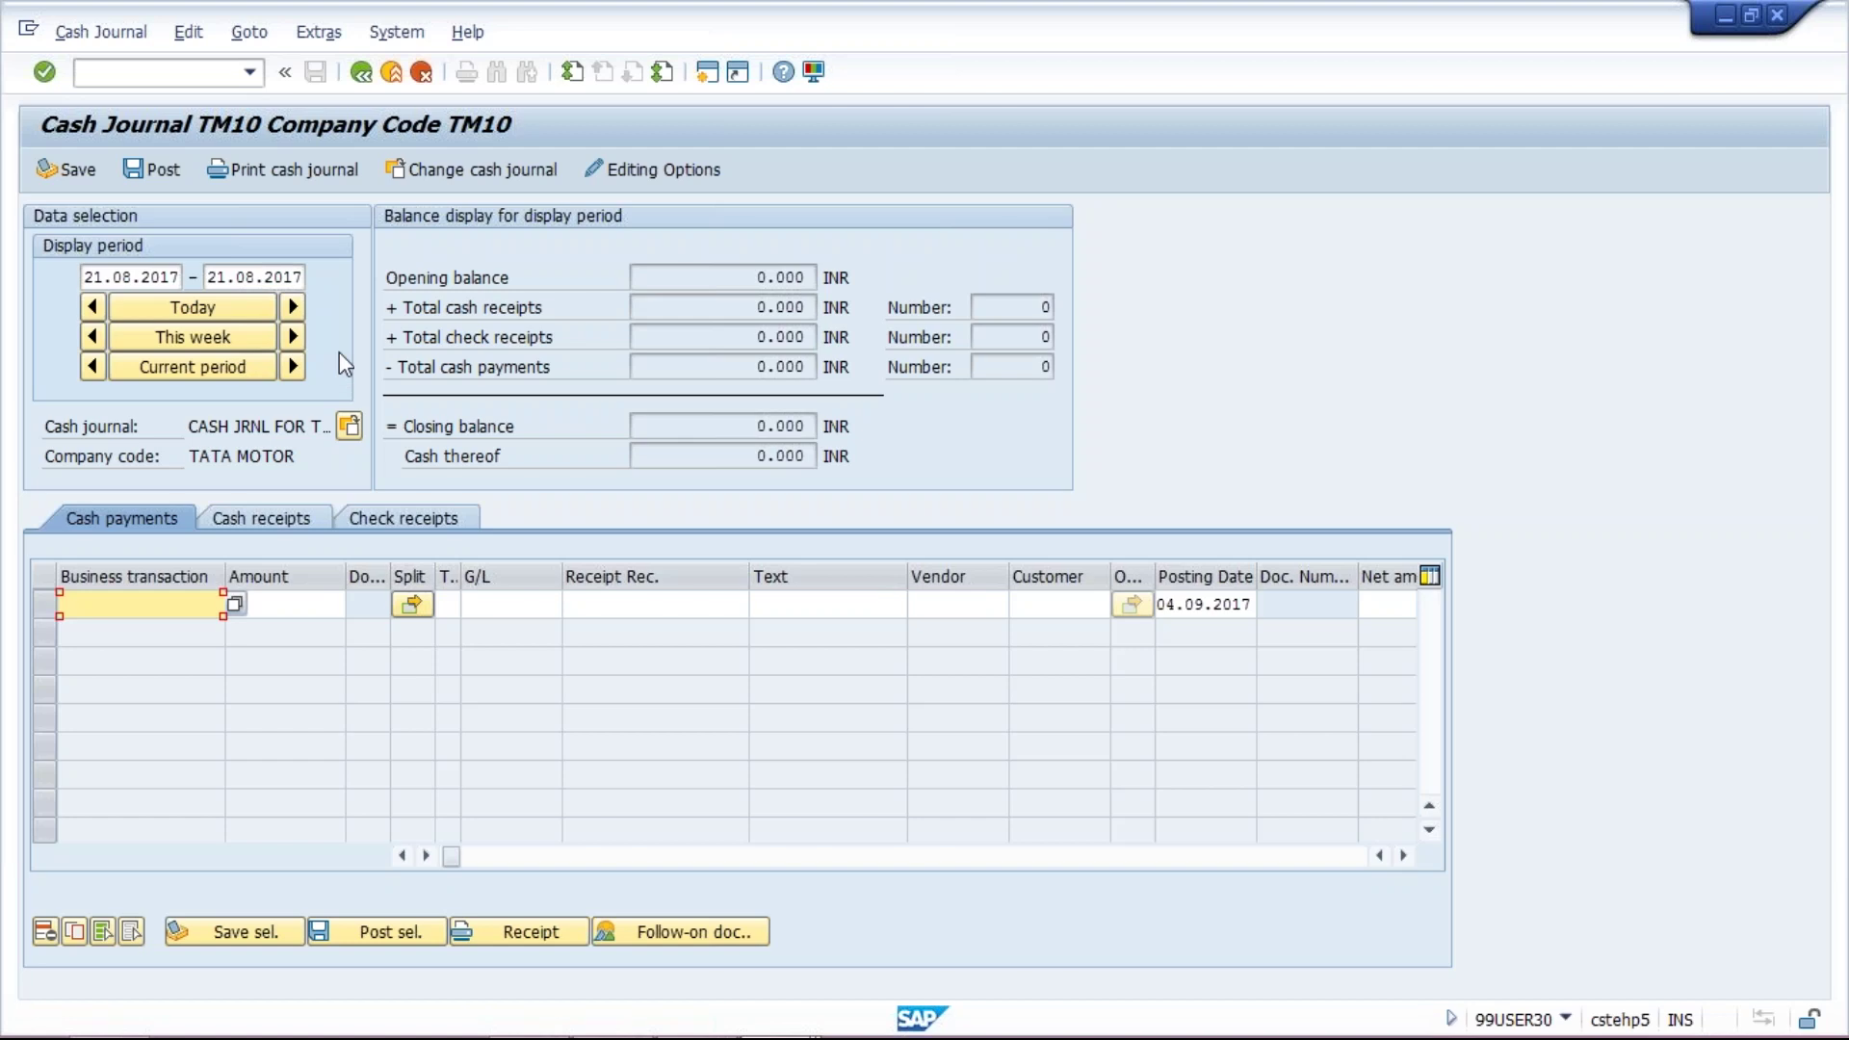
left_click(191, 310)
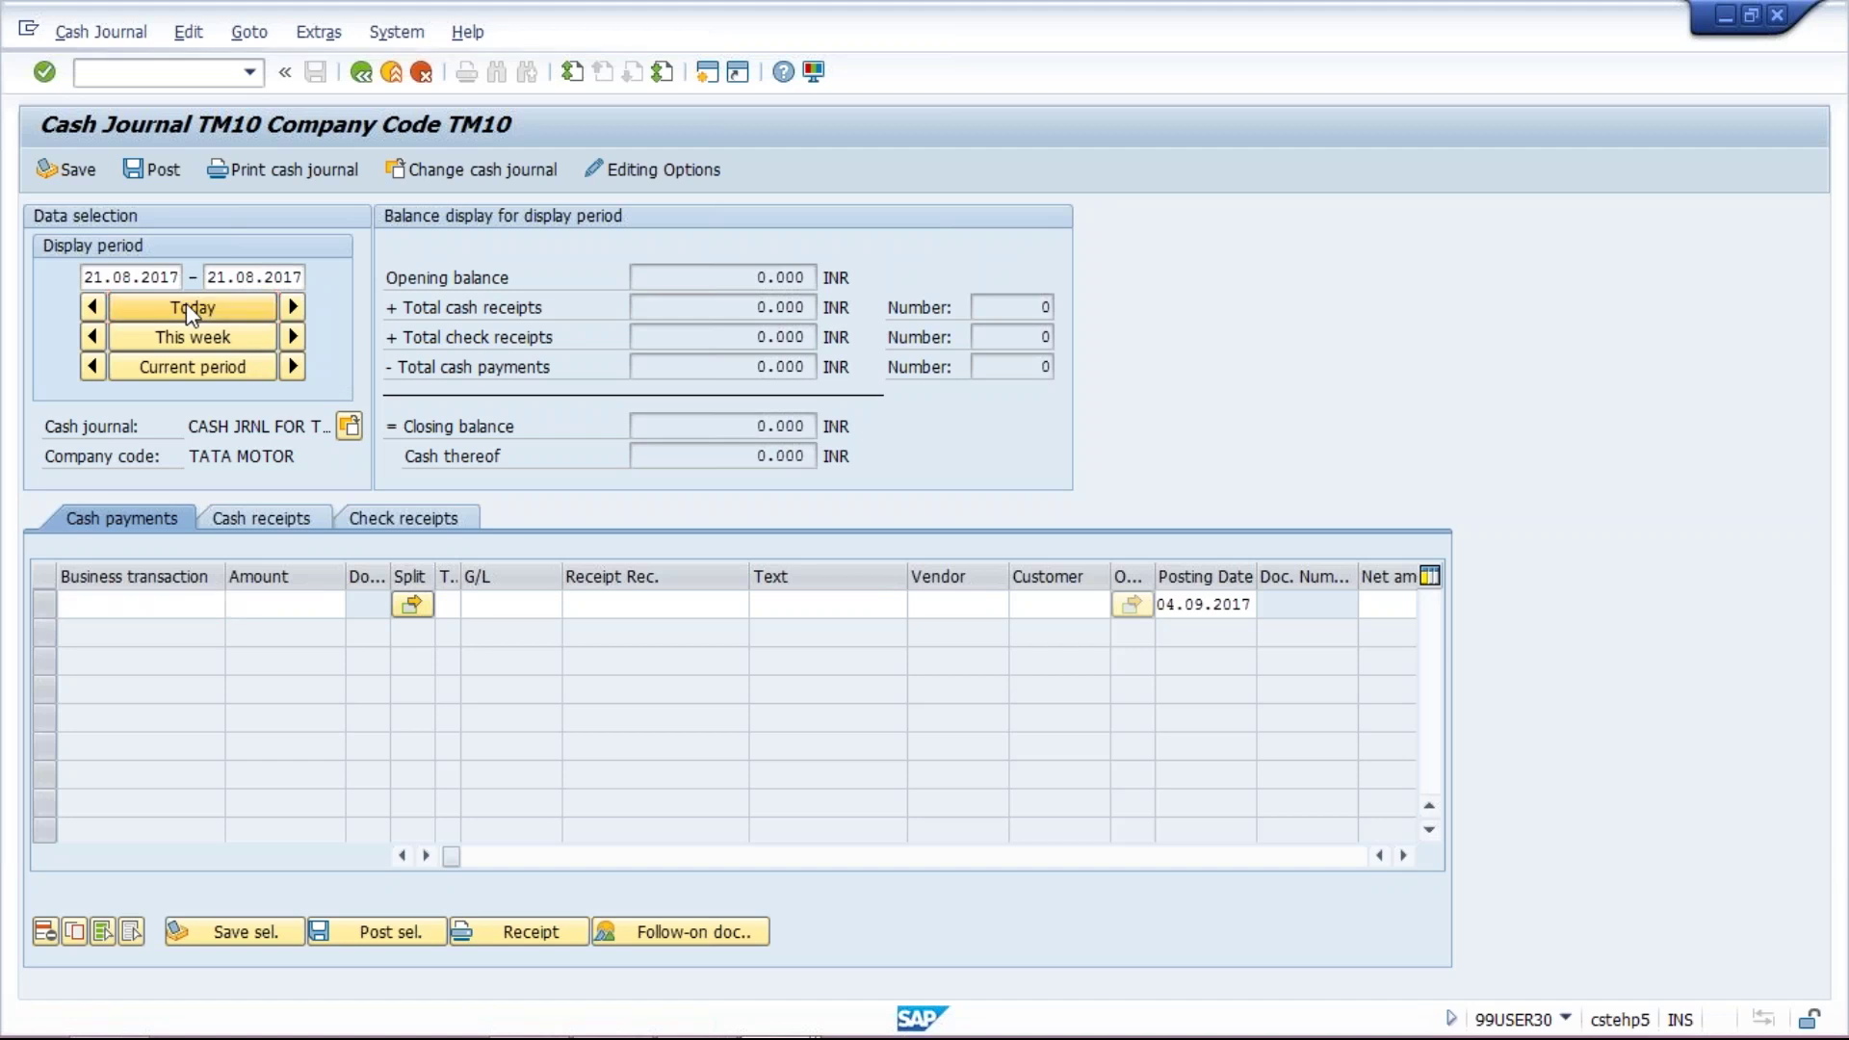
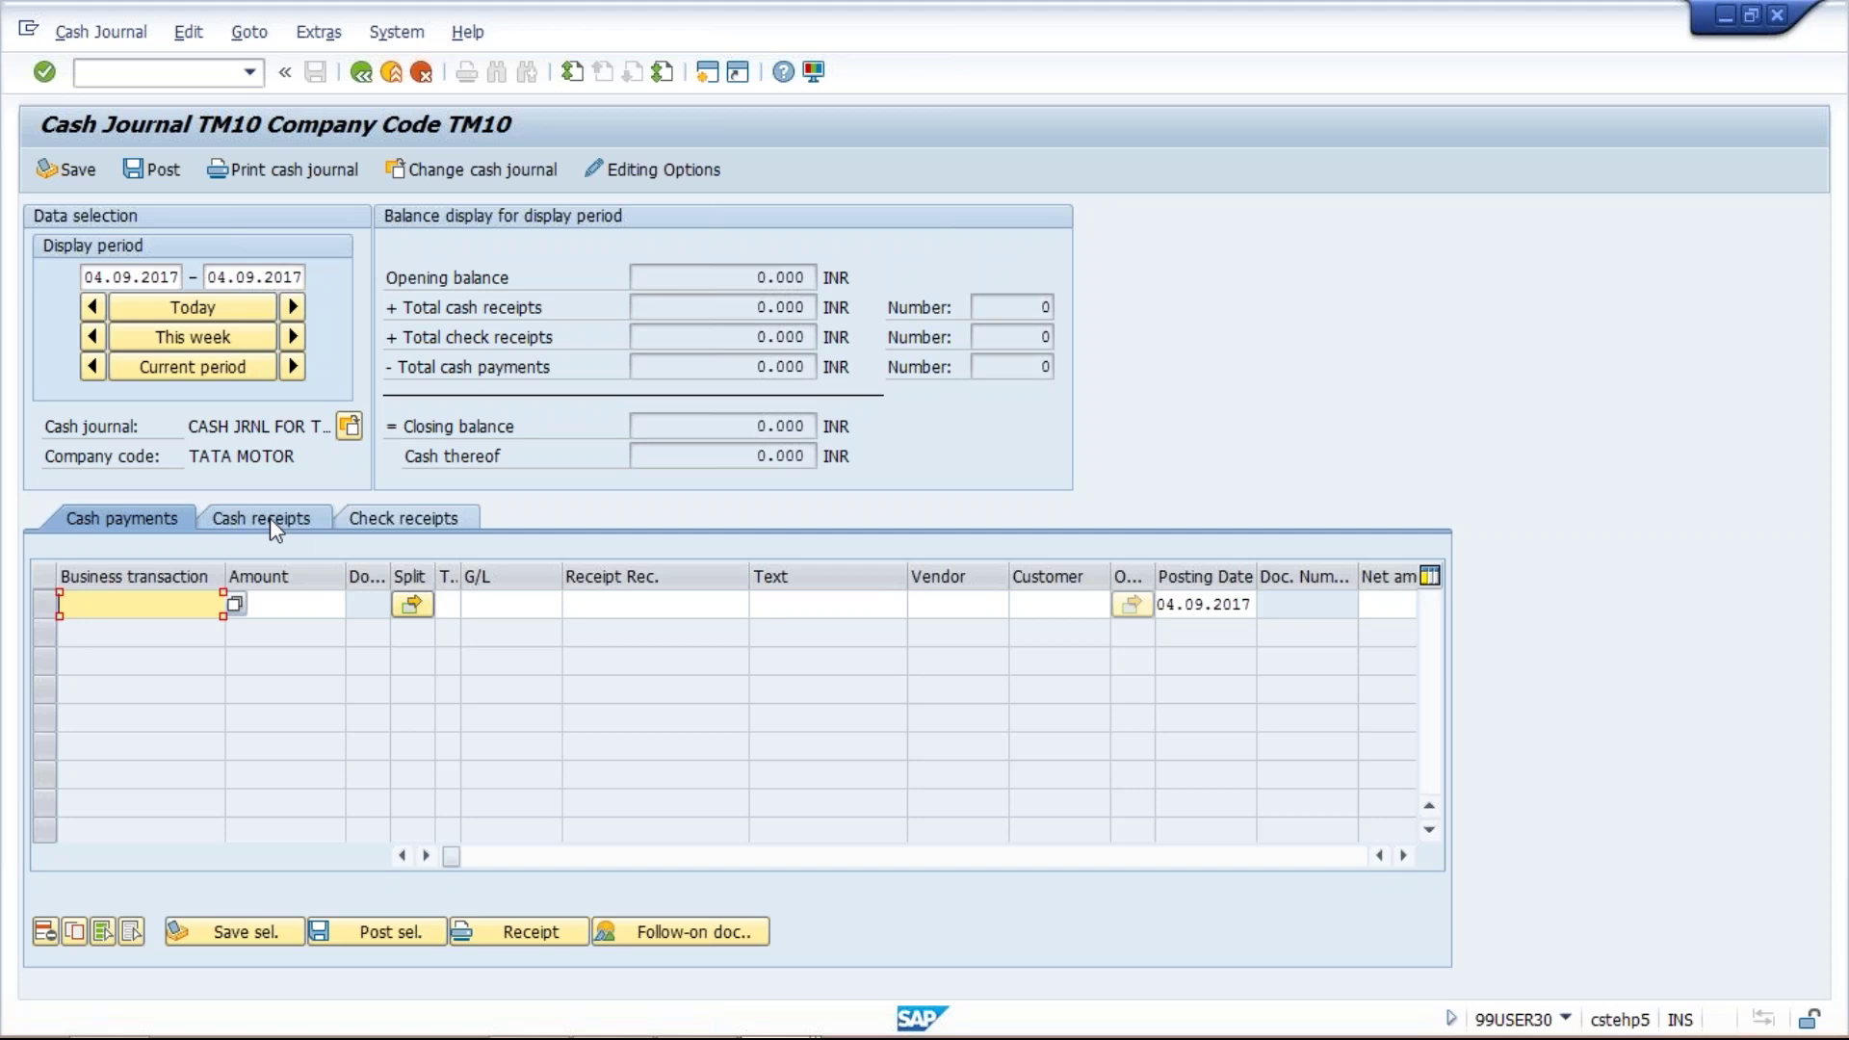
In the cash receipts, enter the business transaction CASH WITHDRAWL, taking its name from the New Entries session of cash journal transaction names
left_click(274, 529)
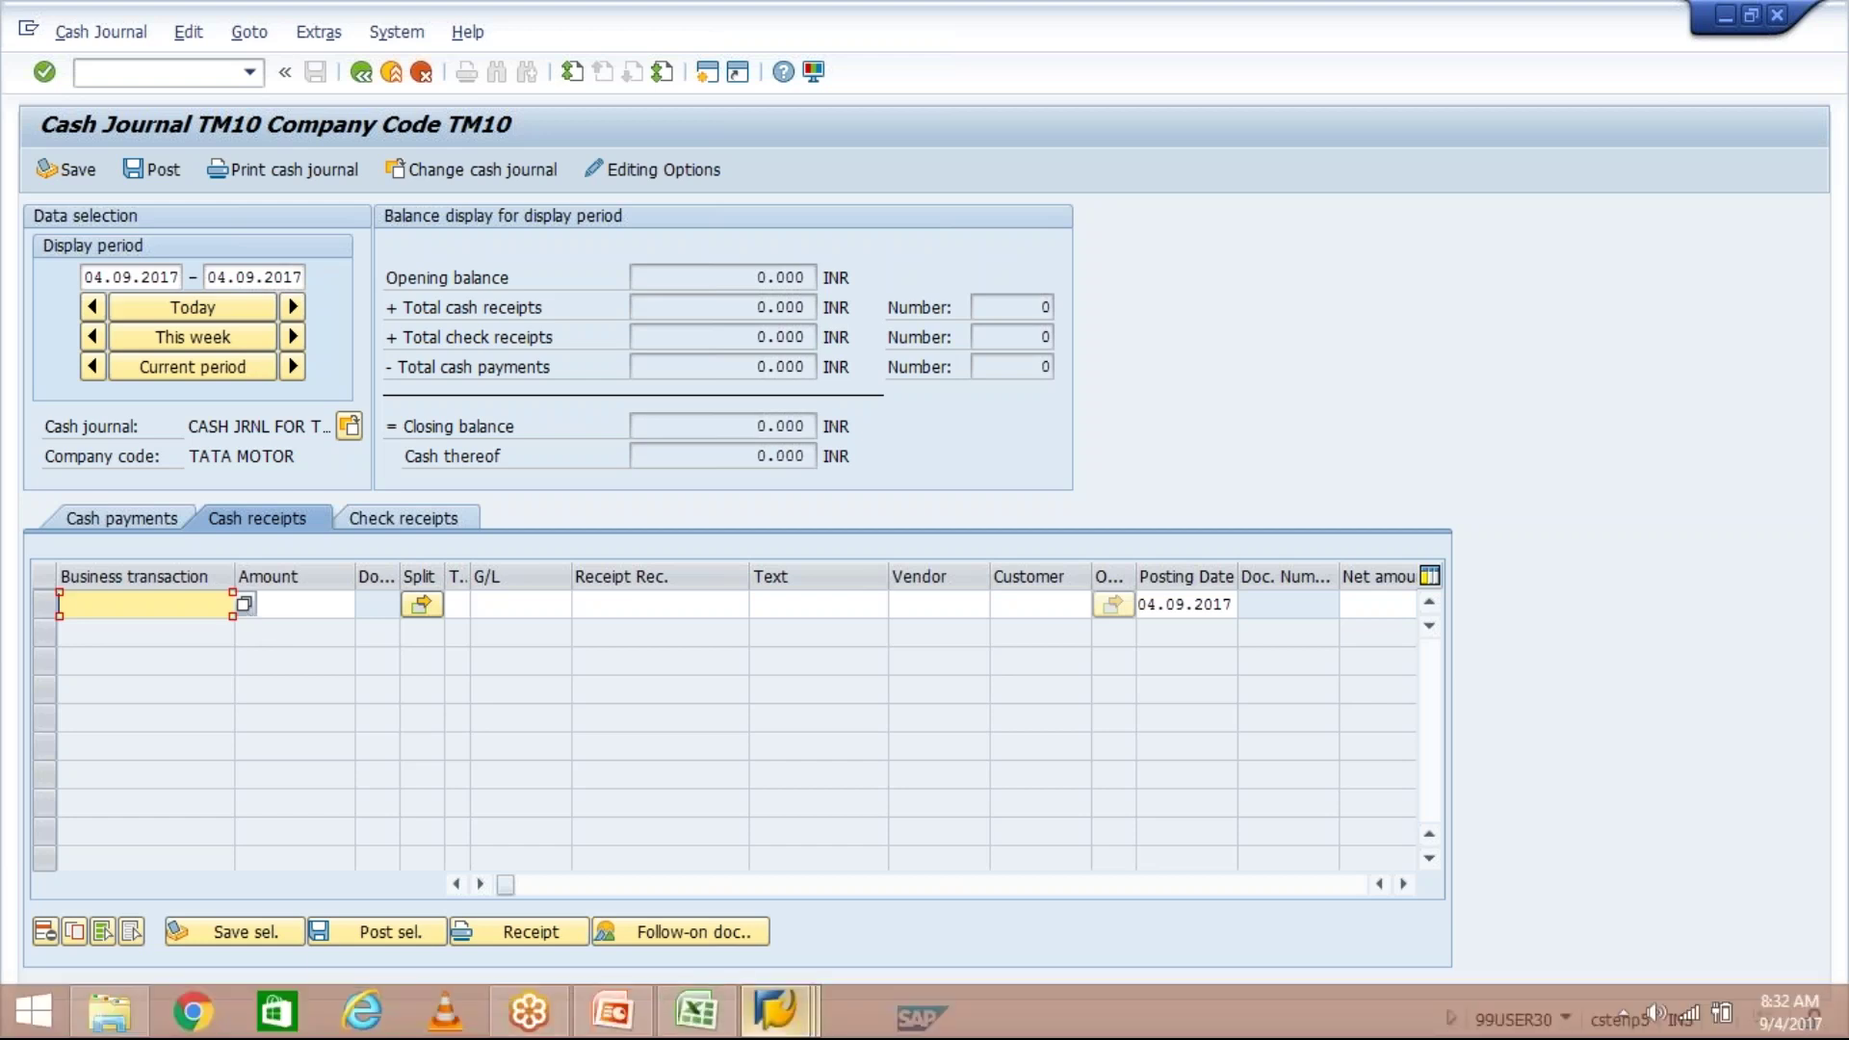
left_click(763, 1019)
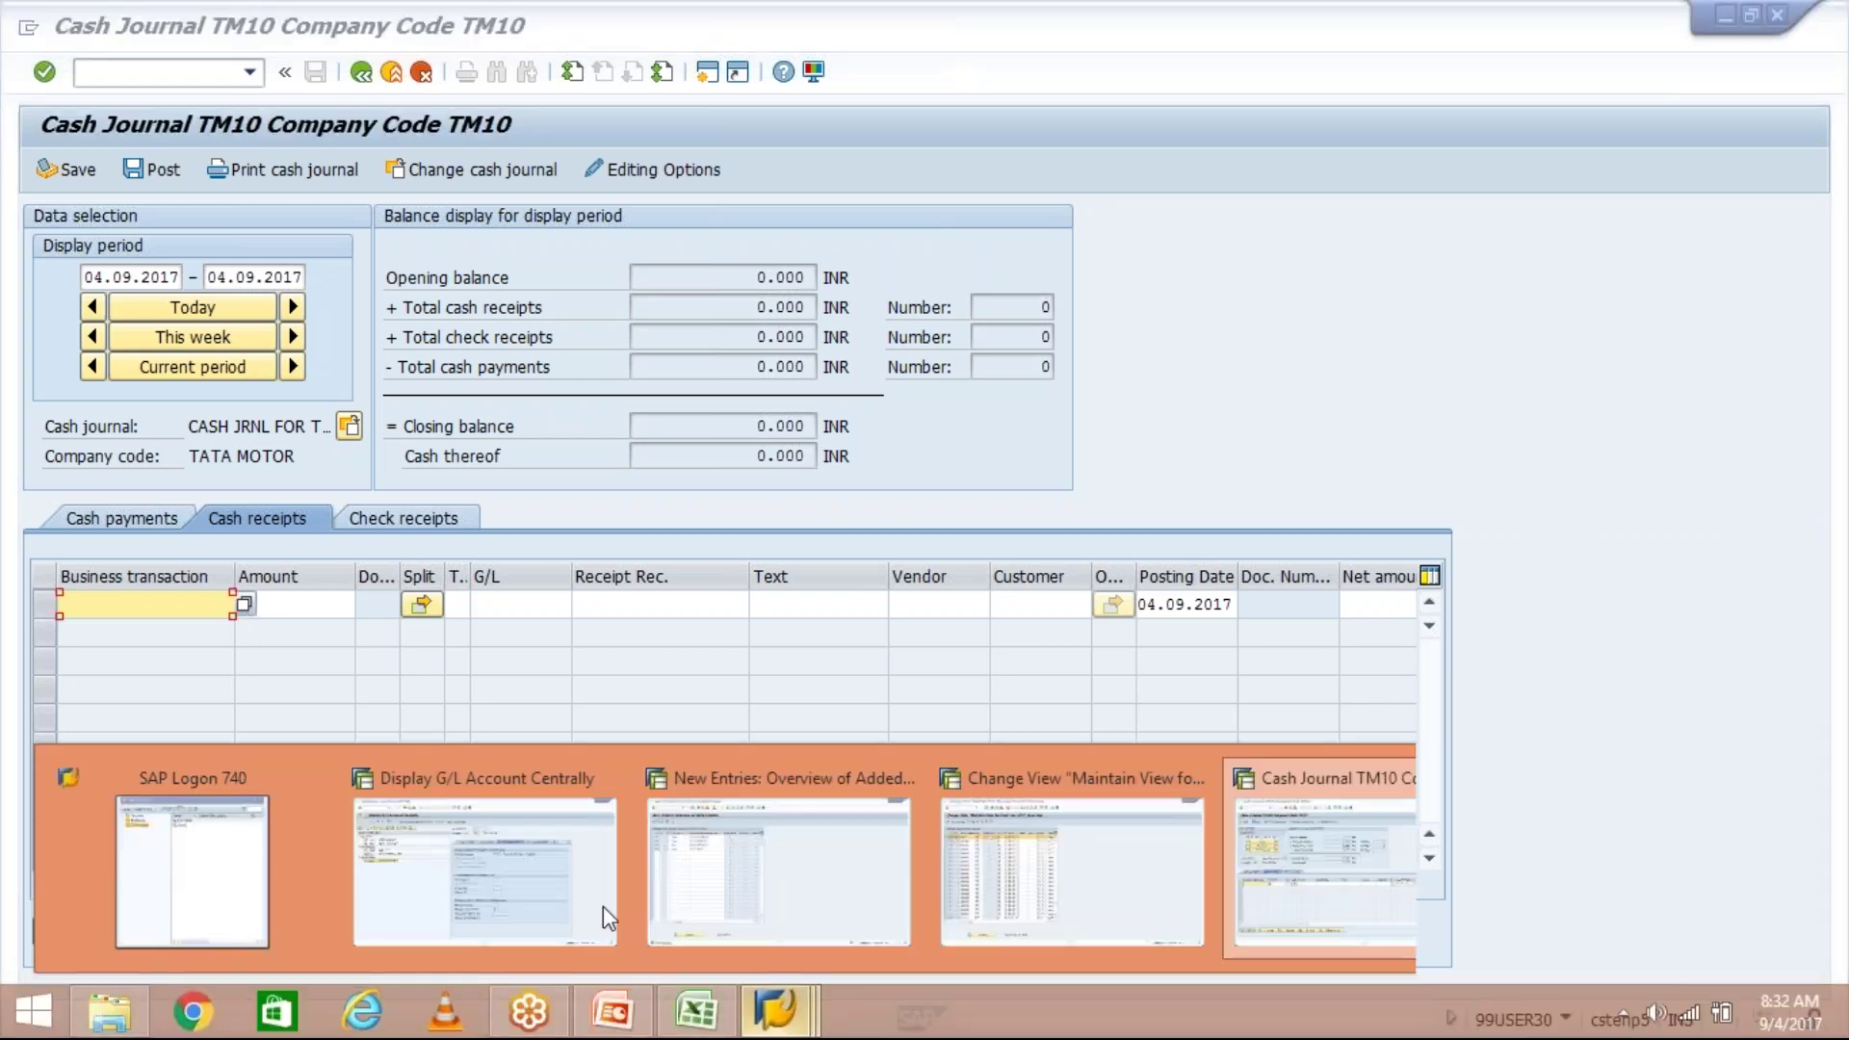
left_click(812, 898)
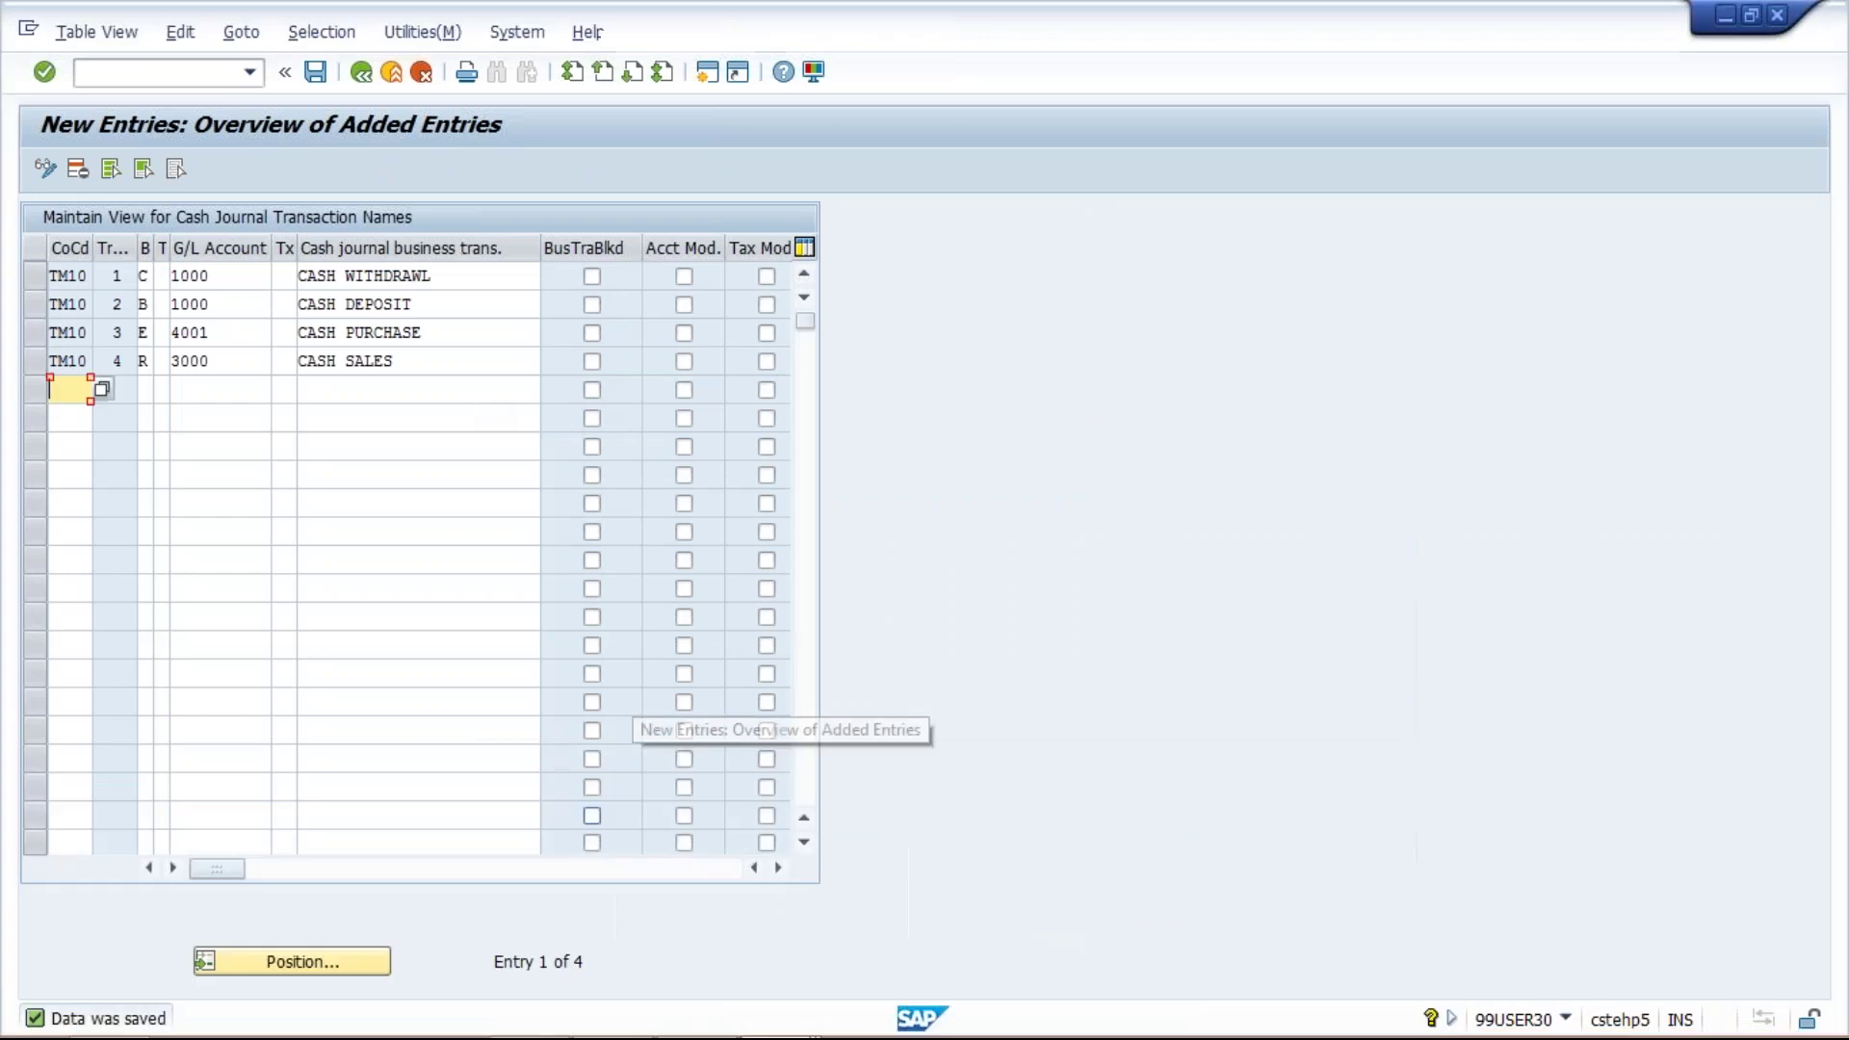
left_click(299, 276)
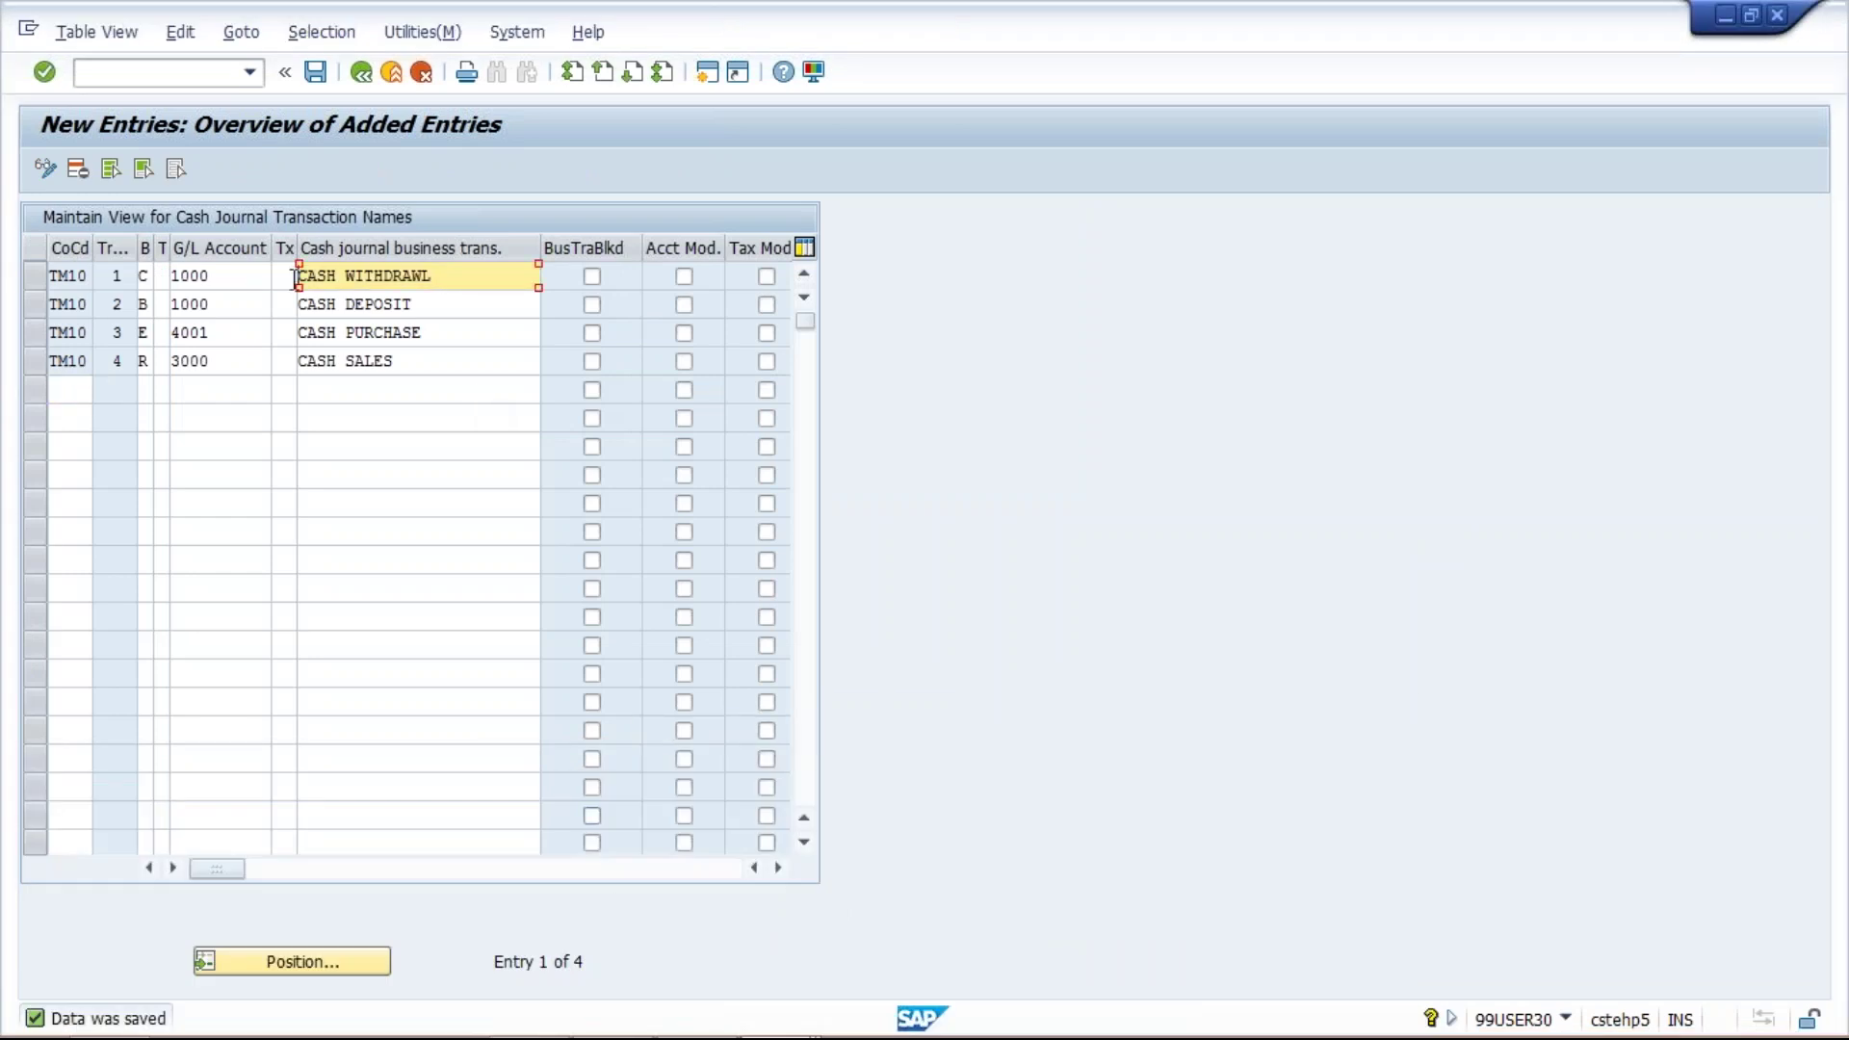
key("alt+Tab")
type("CASH WITHDRAWL")
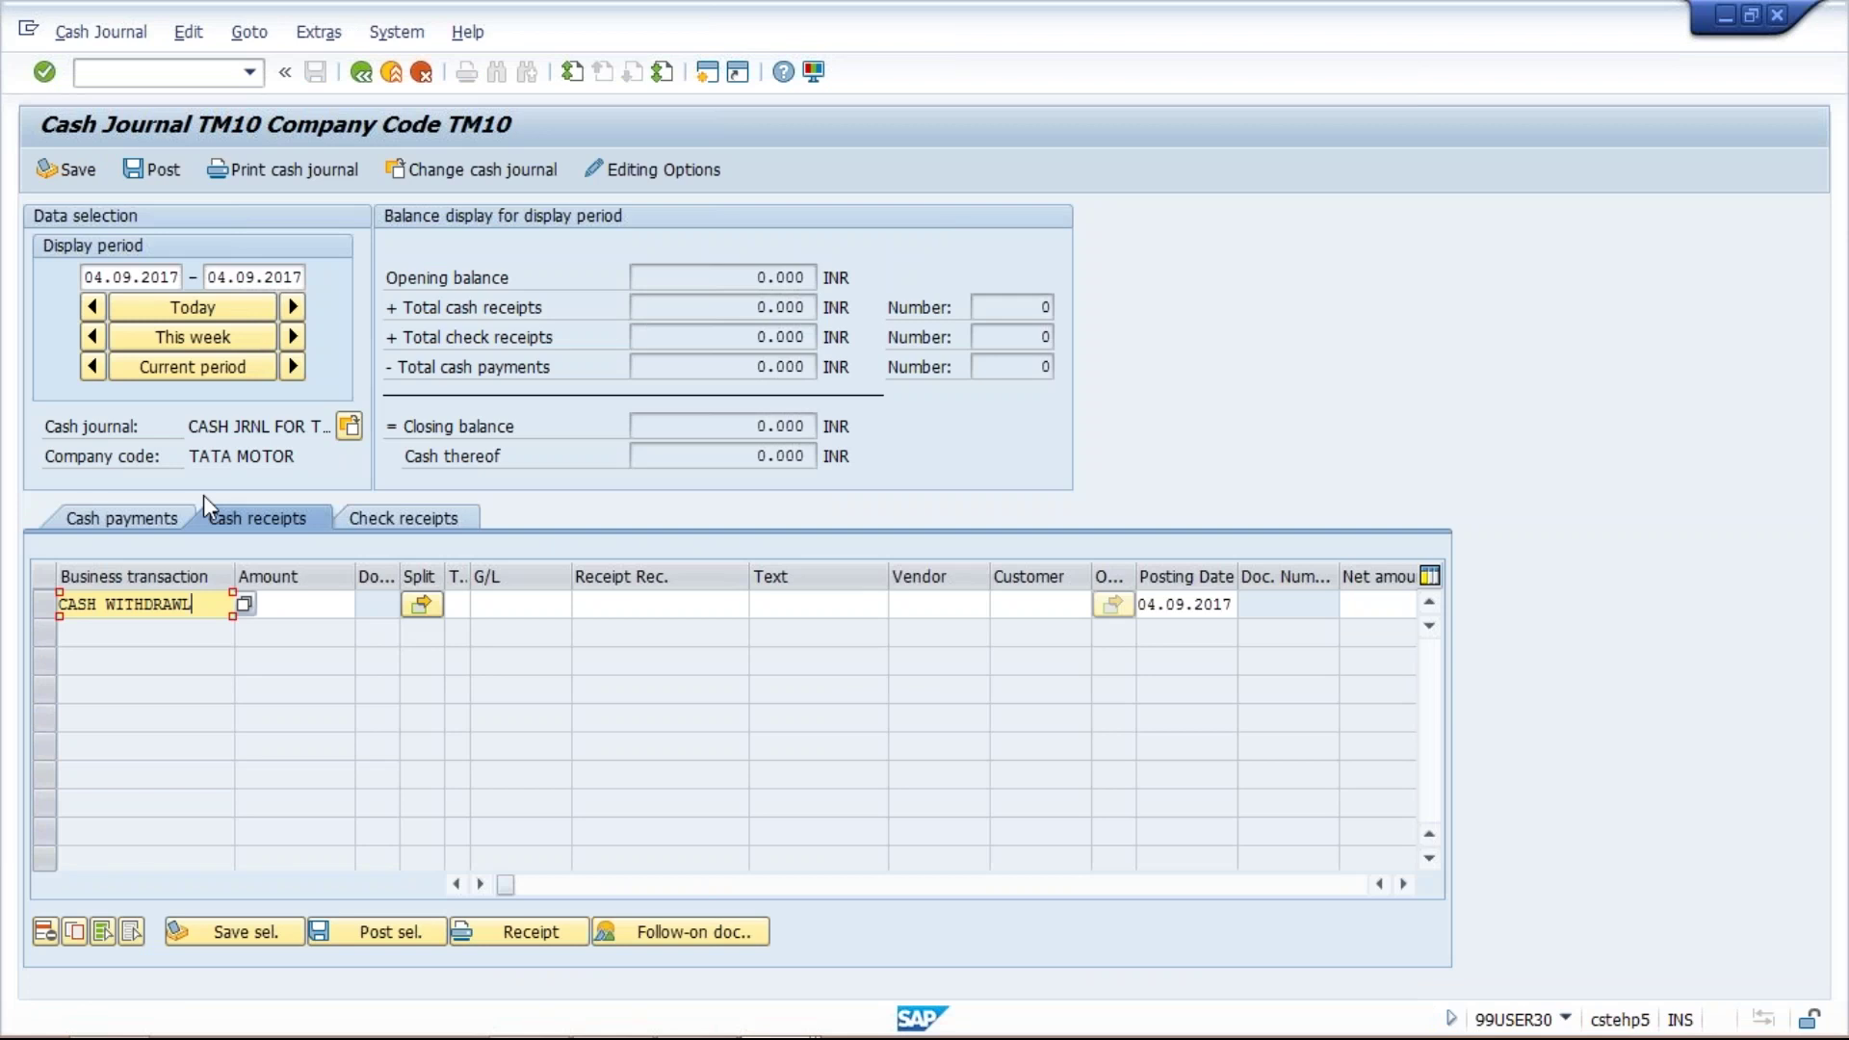
Complete the cash withdrawal receipt with amount 10000 and text CASH WITHDRWN FROM HDFC, widening the text column, and confirm the line
left_click(317, 601)
type("10000")
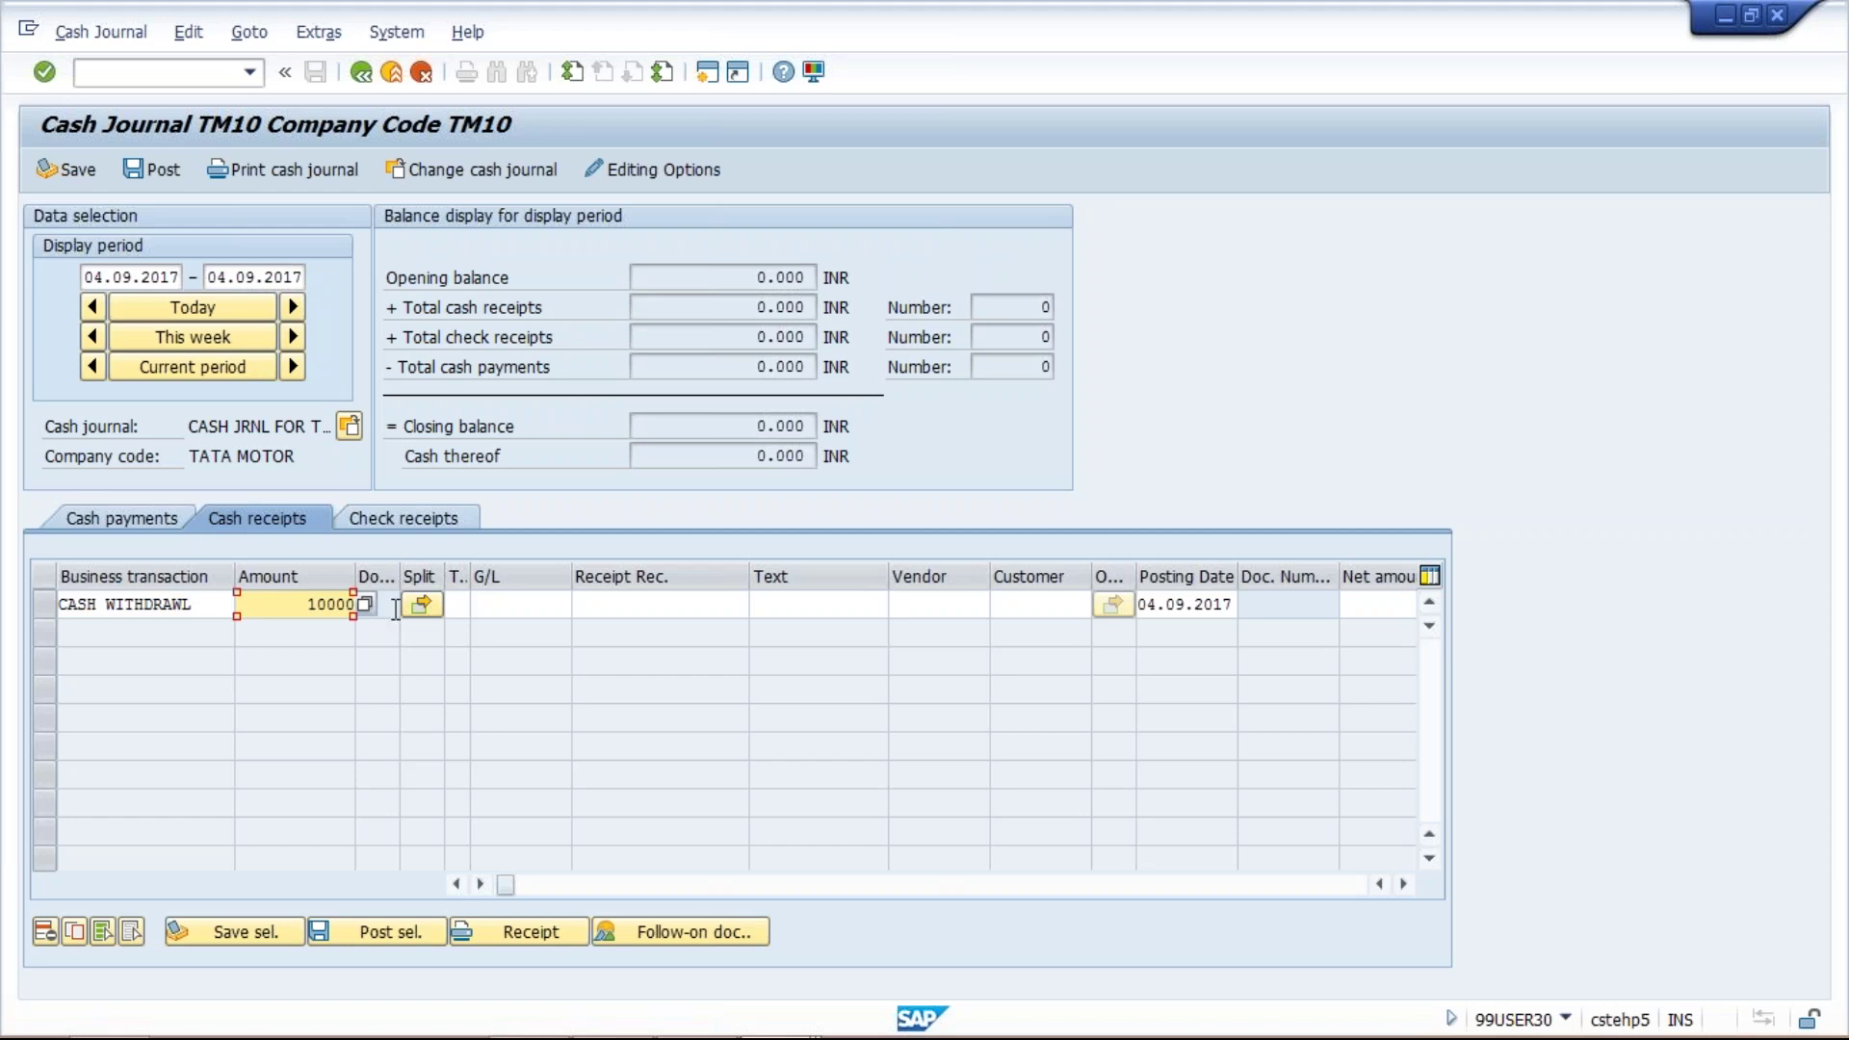
left_click(508, 605)
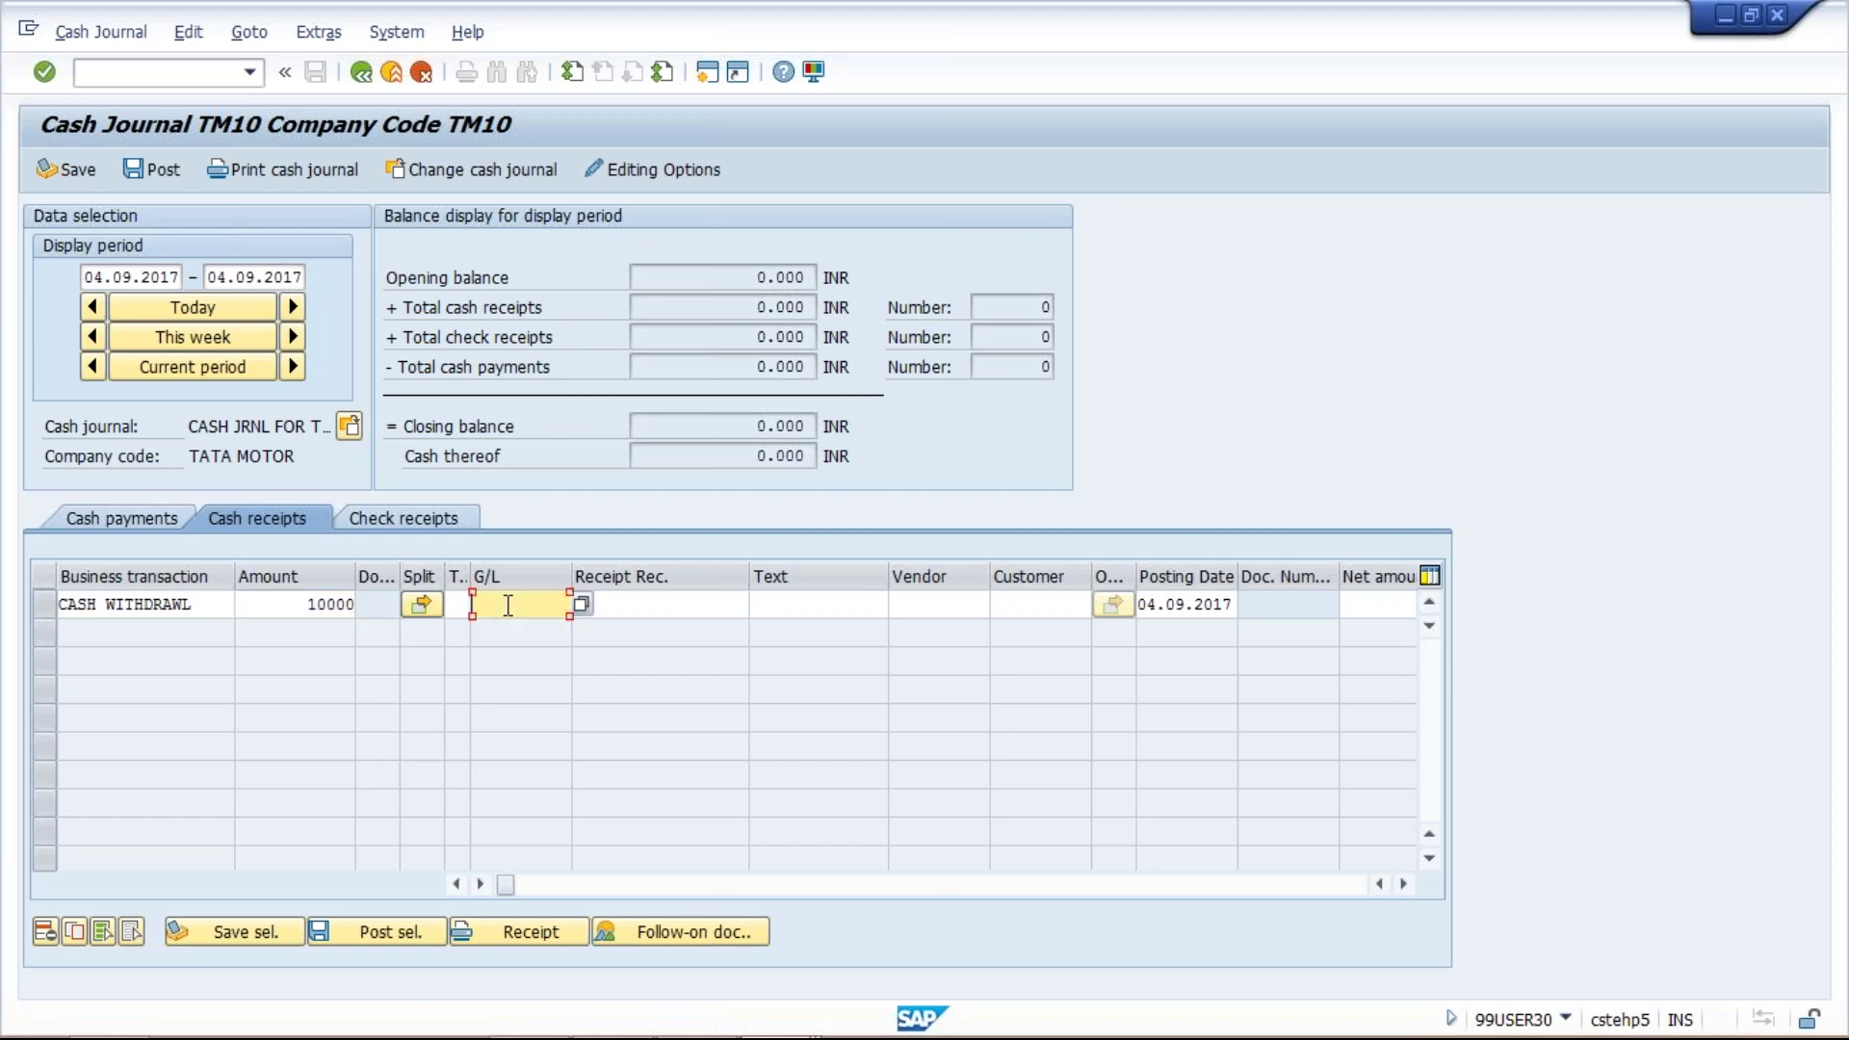
left_click(643, 604)
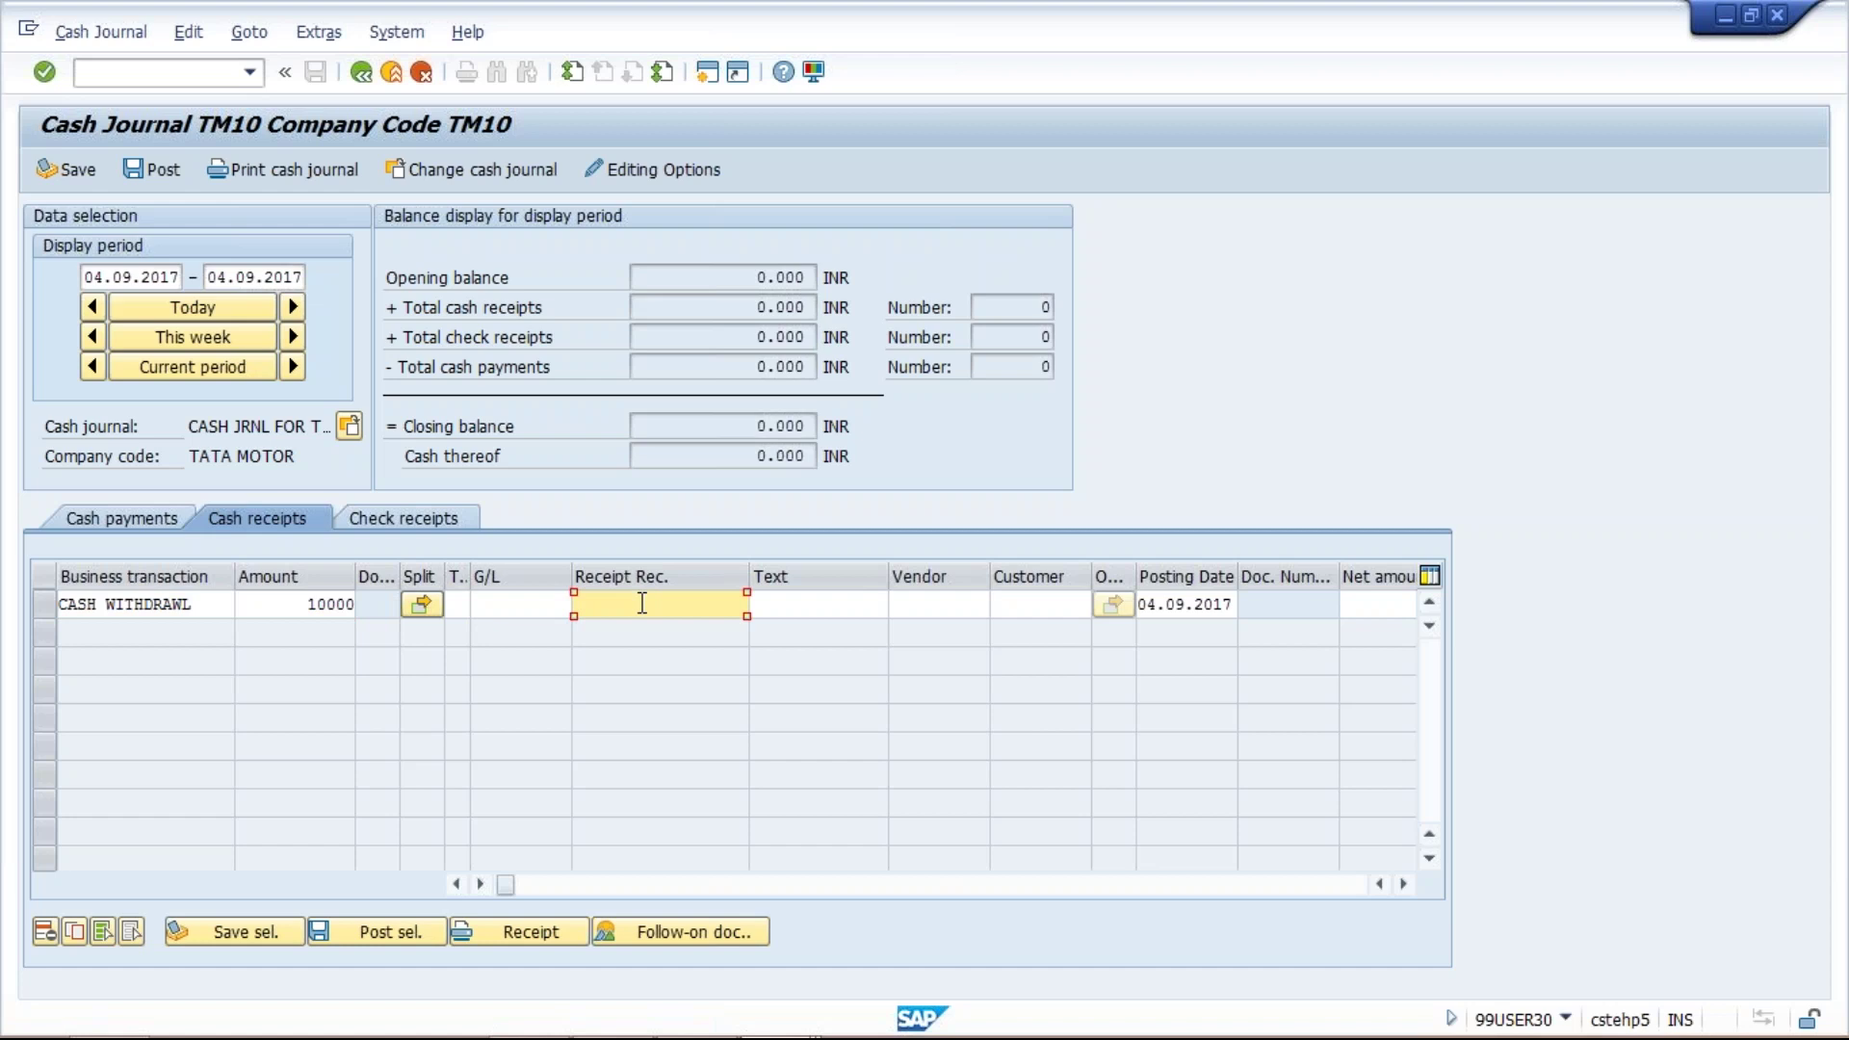
left_click(850, 608)
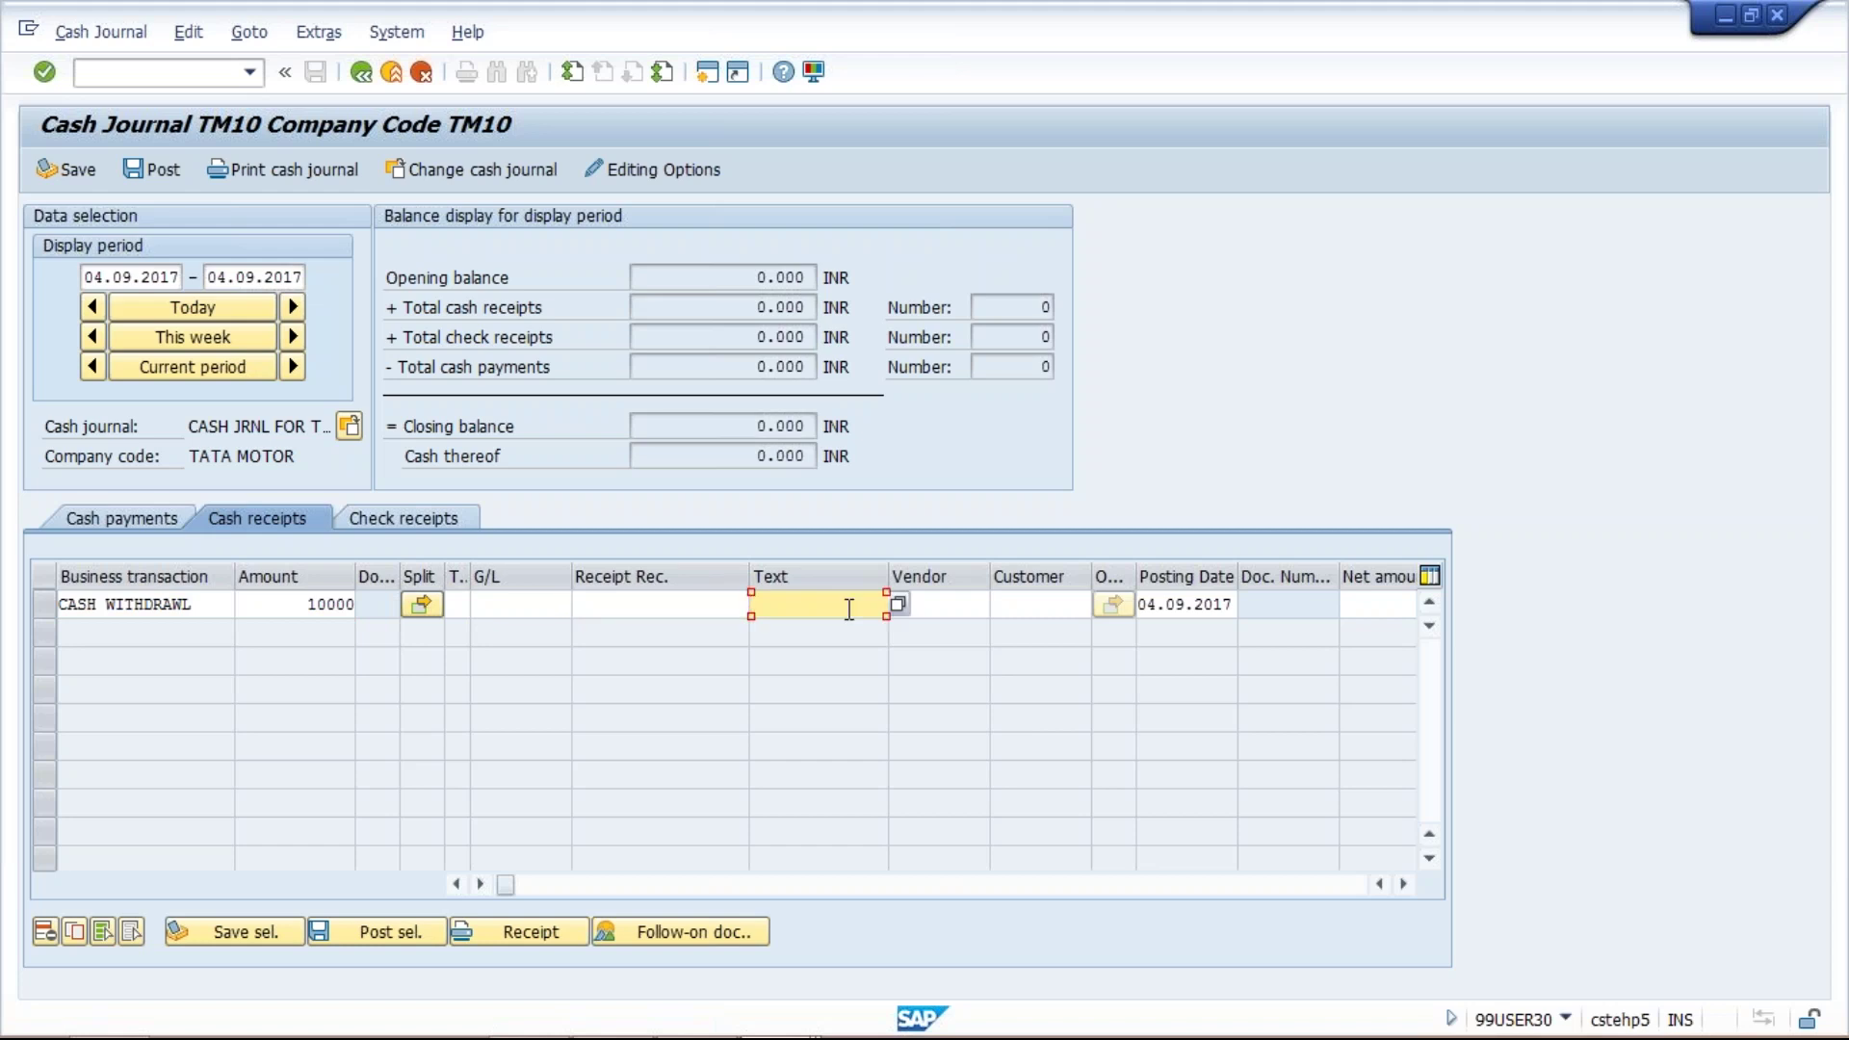
type("W")
key("BackSpace")
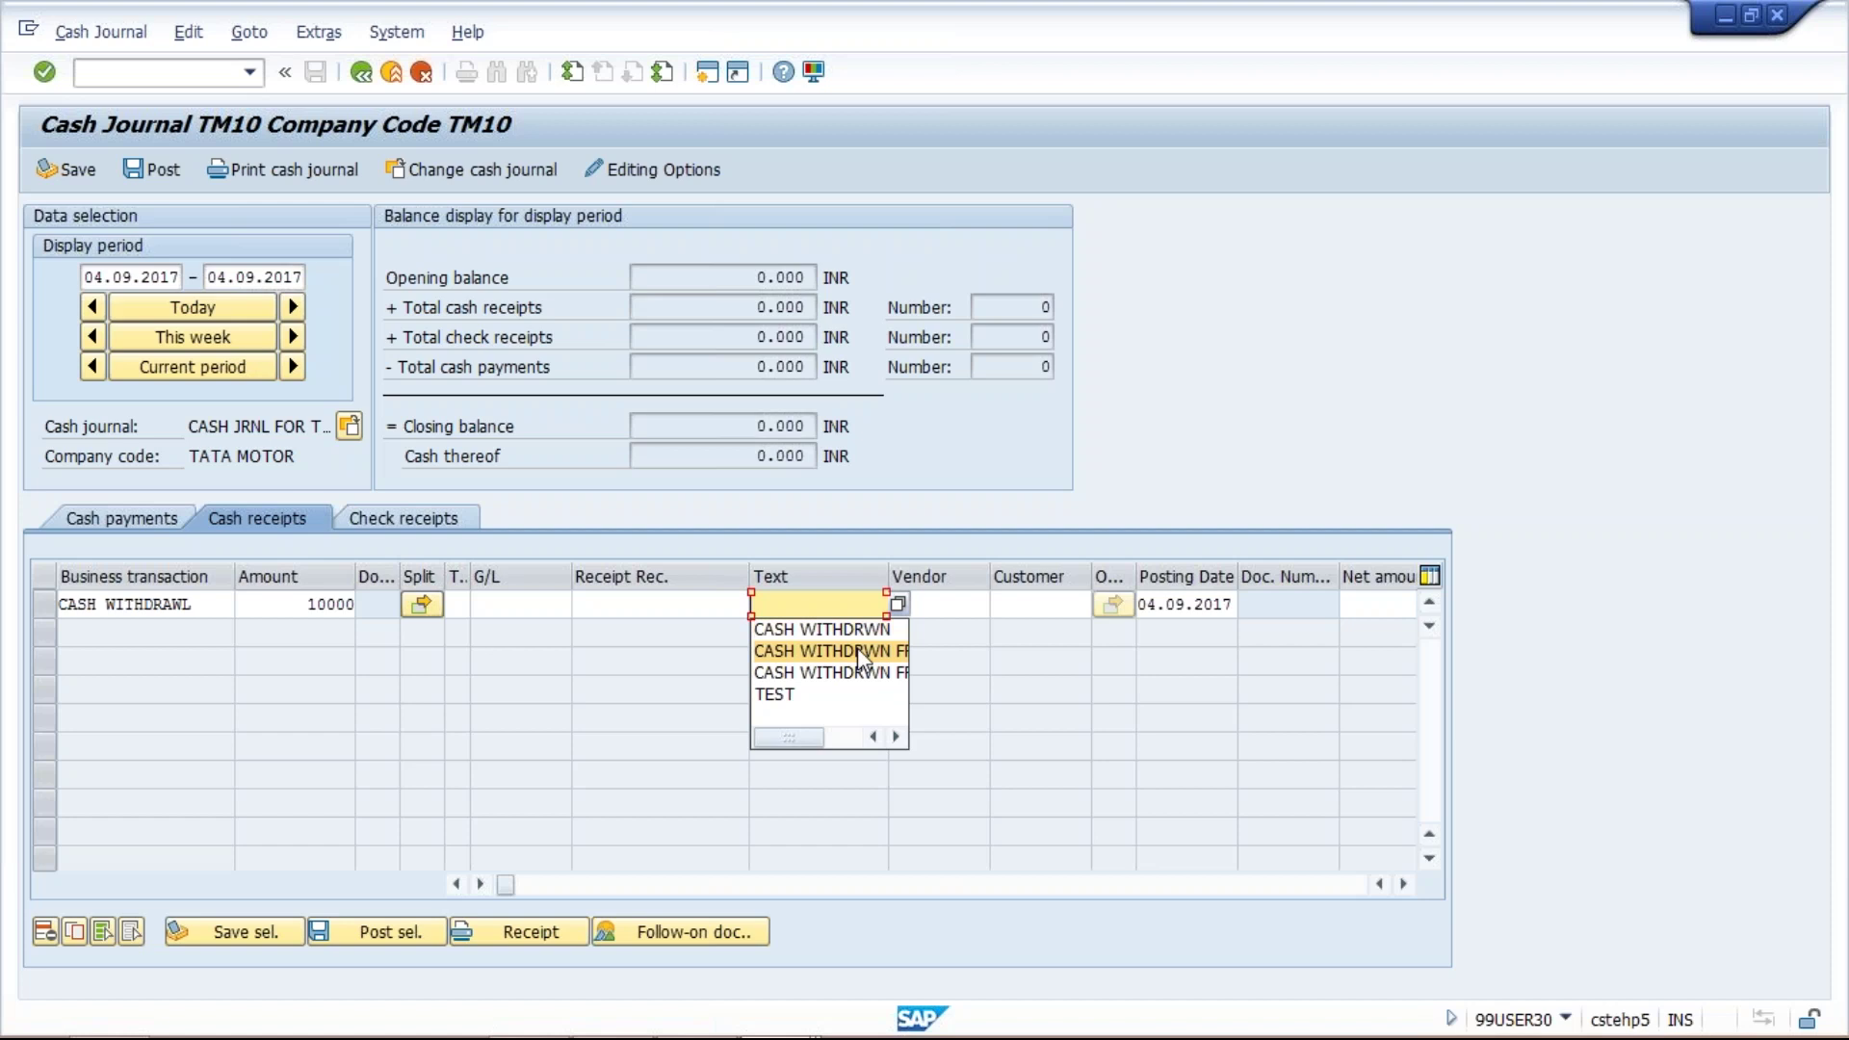
left_click_drag(887, 575, 1135, 576)
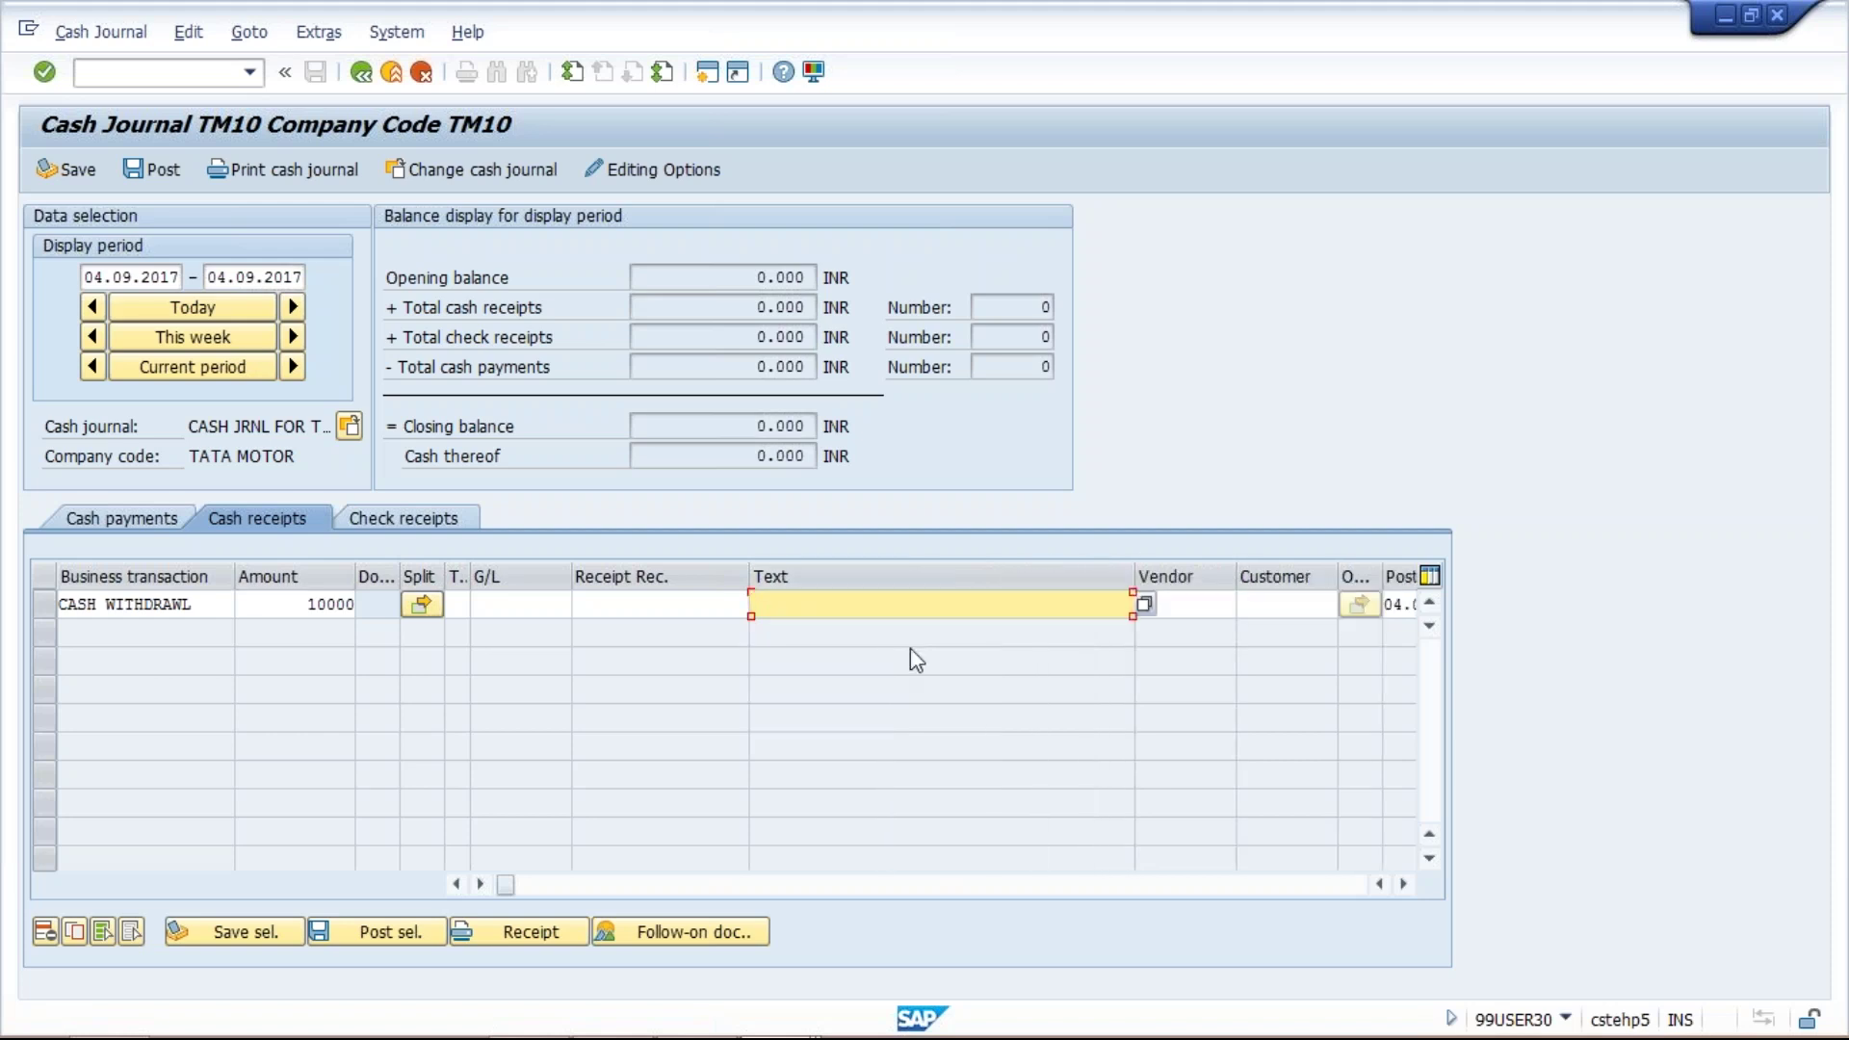
left_click(872, 604)
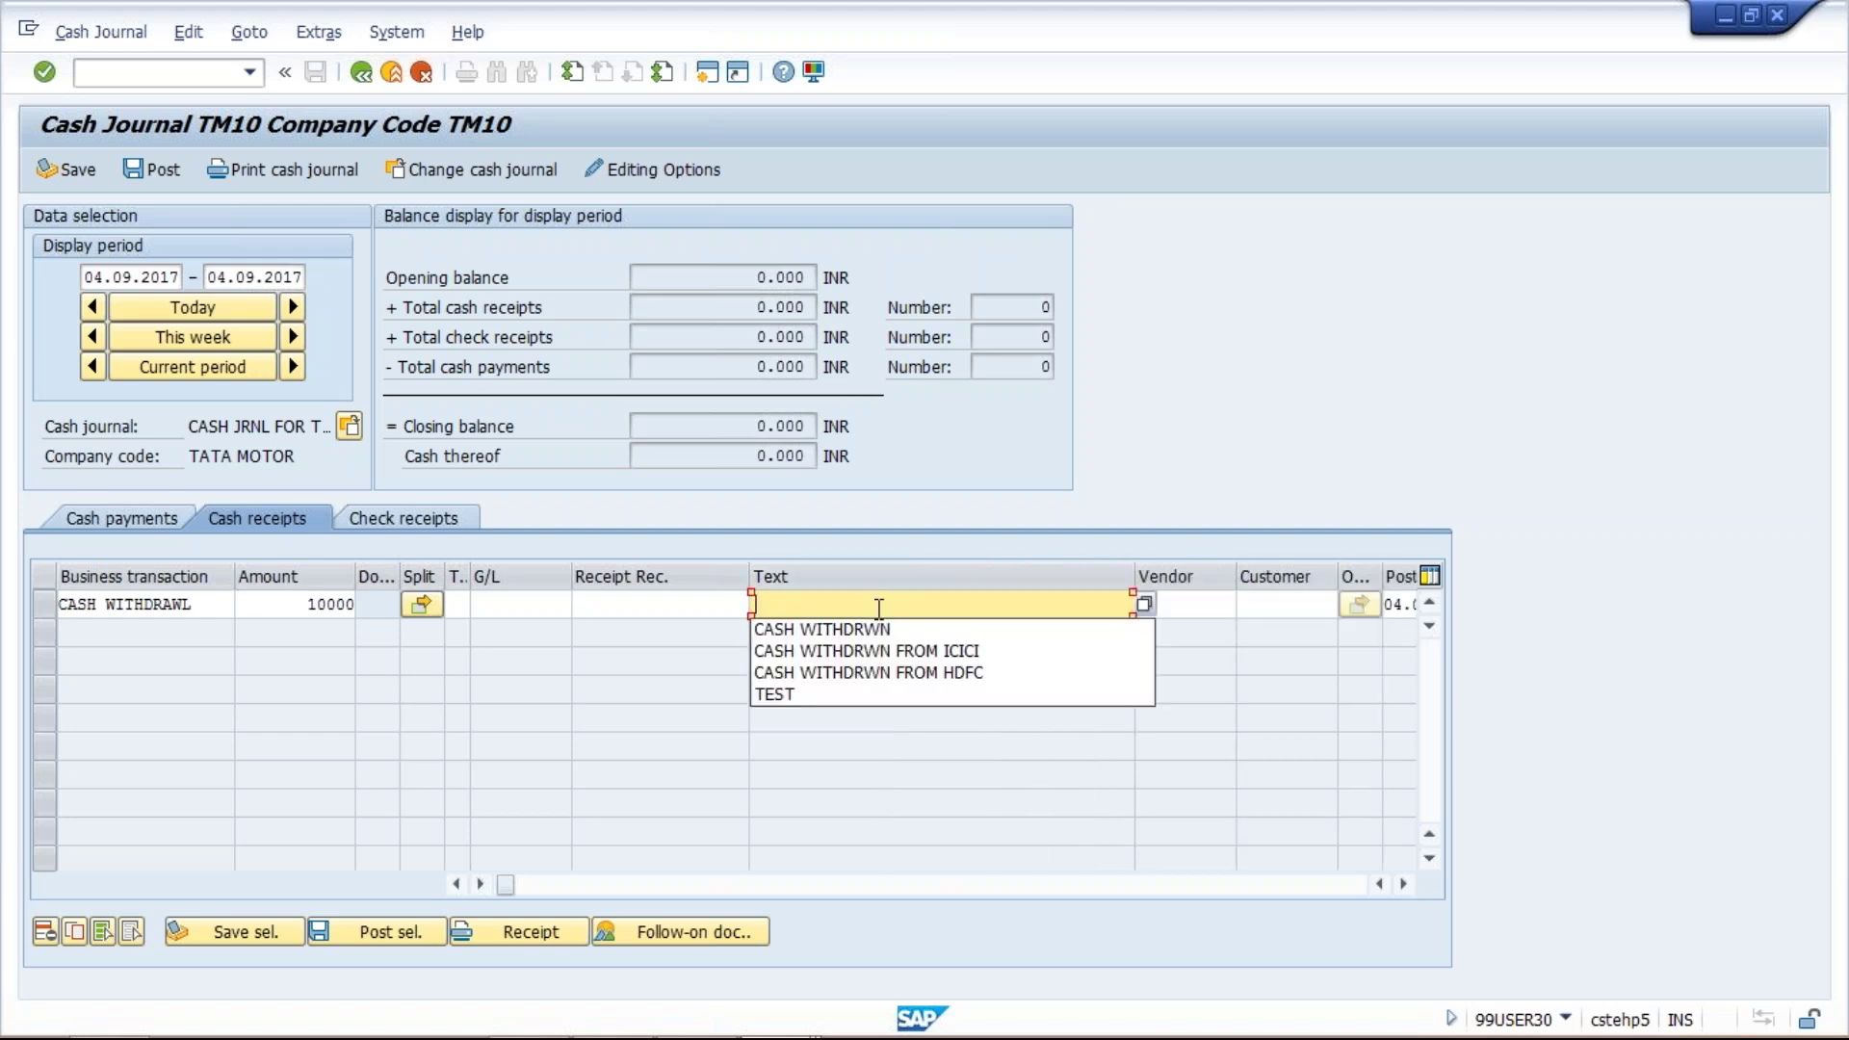
left_click(912, 672)
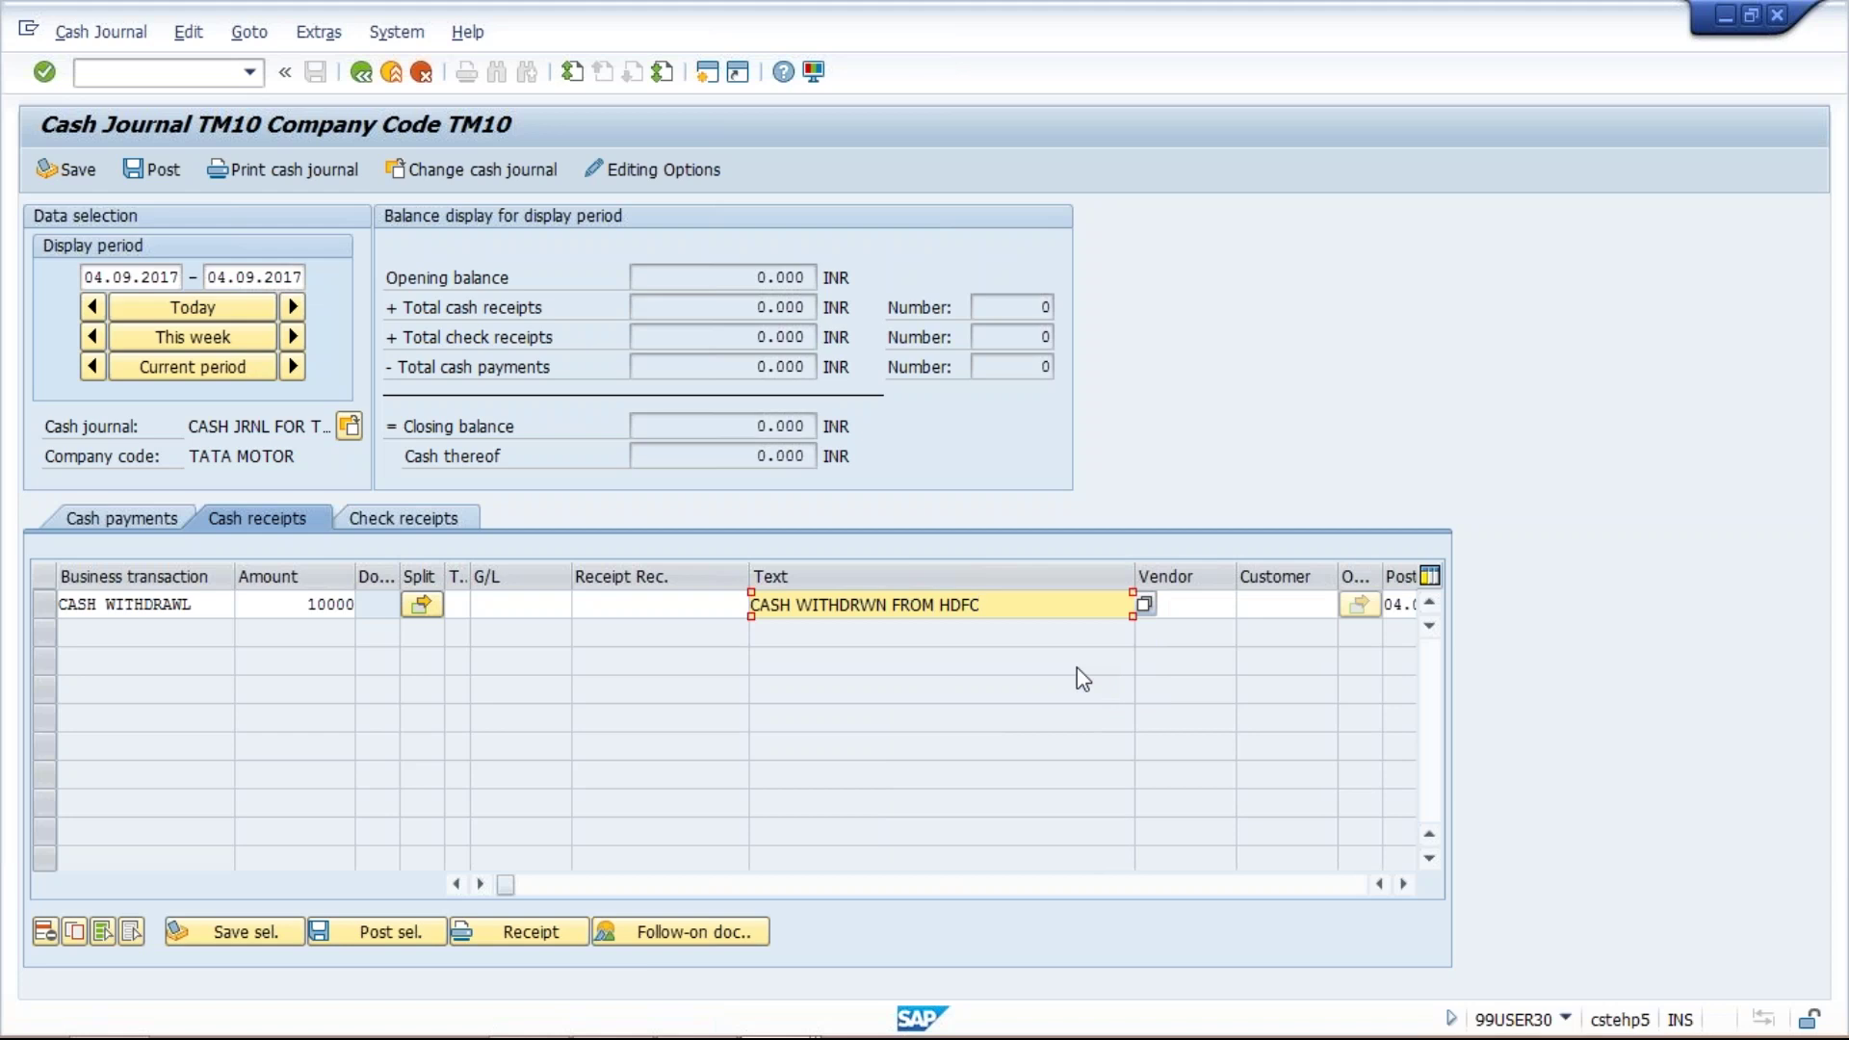
key("Return")
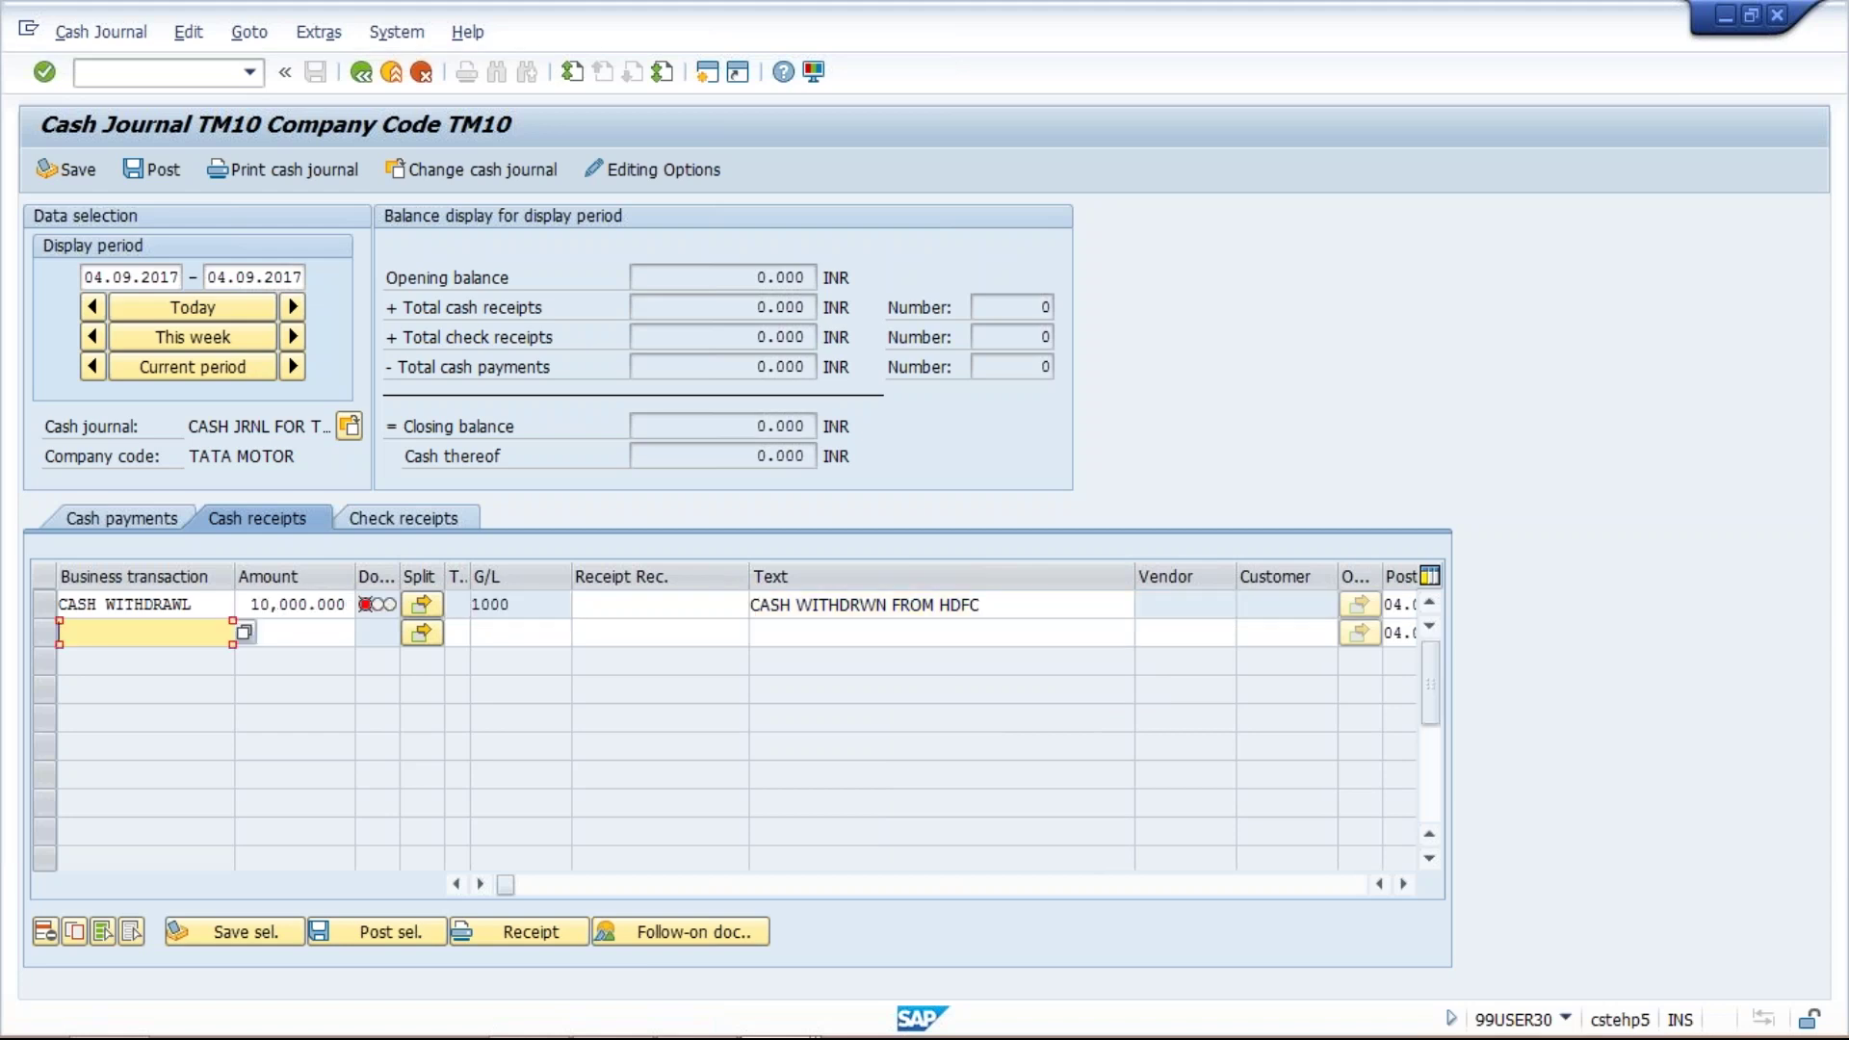
Compare the withdrawal line's G/L account with the one assigned in the New Entries session, and return to the cash journal
left_click(538, 603)
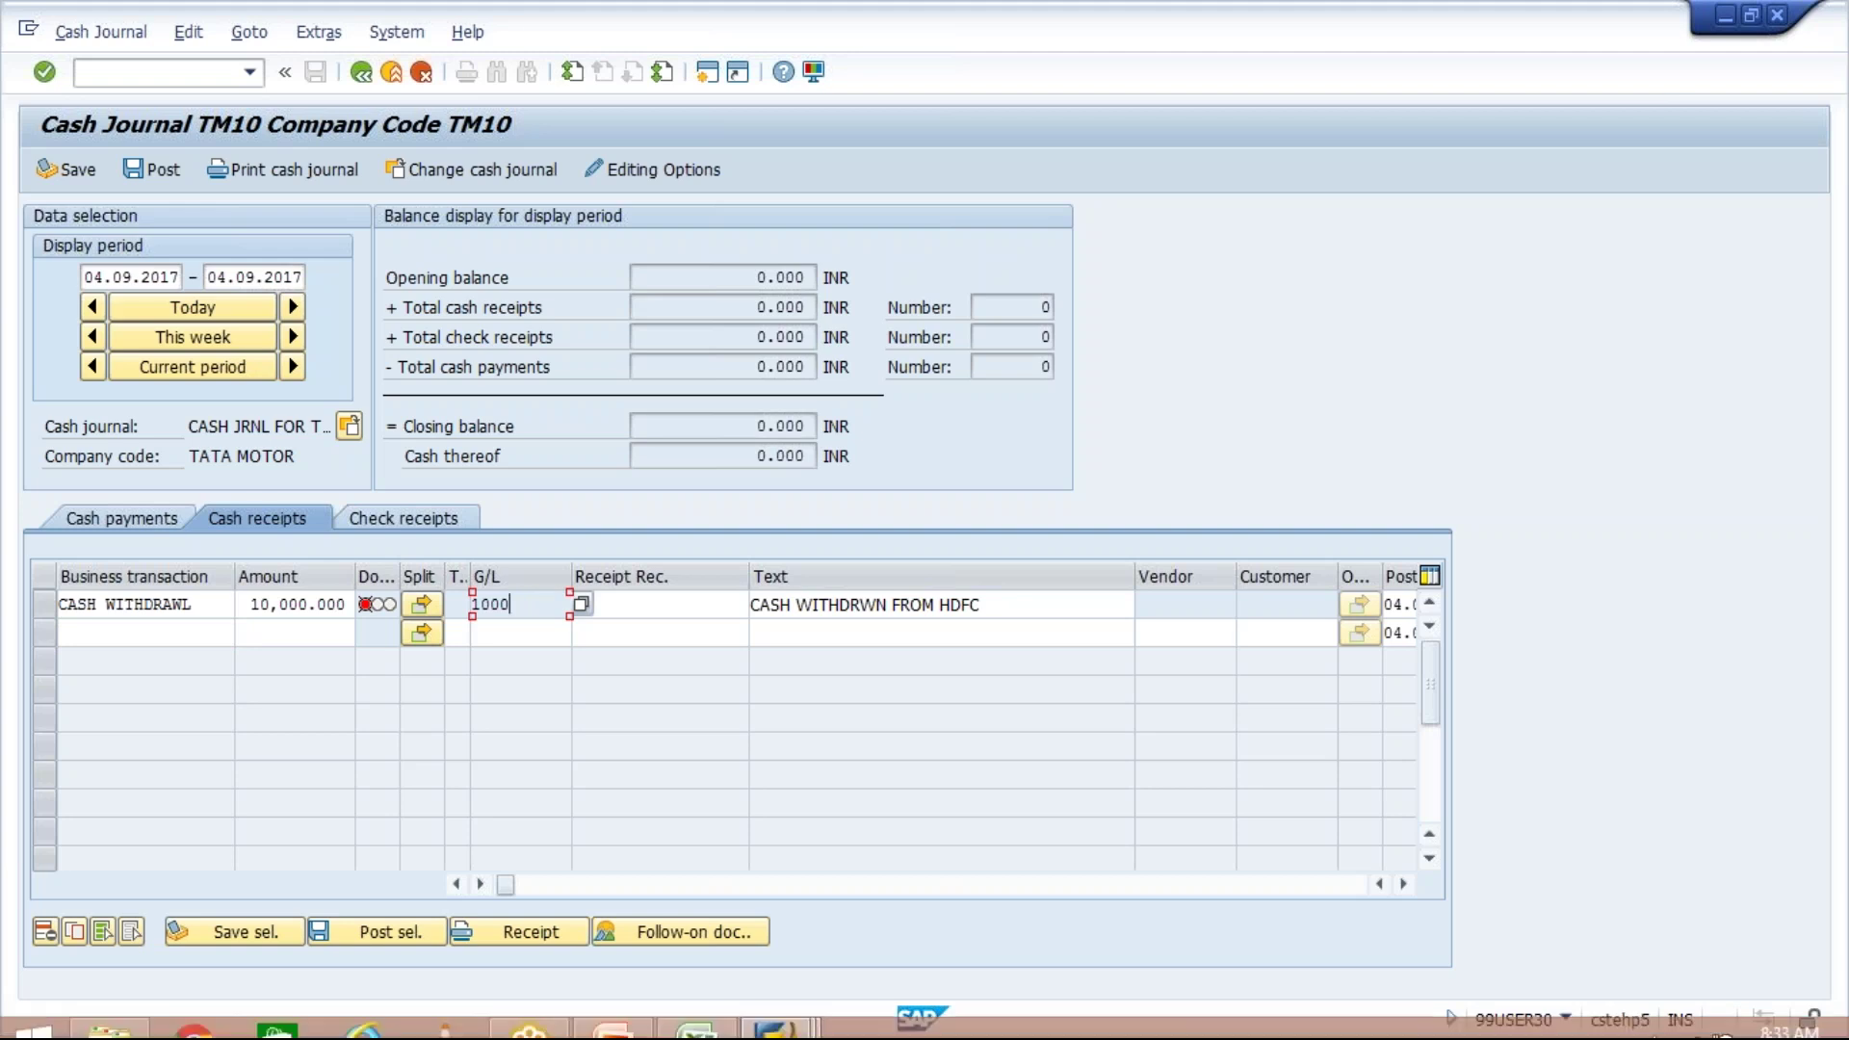
left_click(795, 1023)
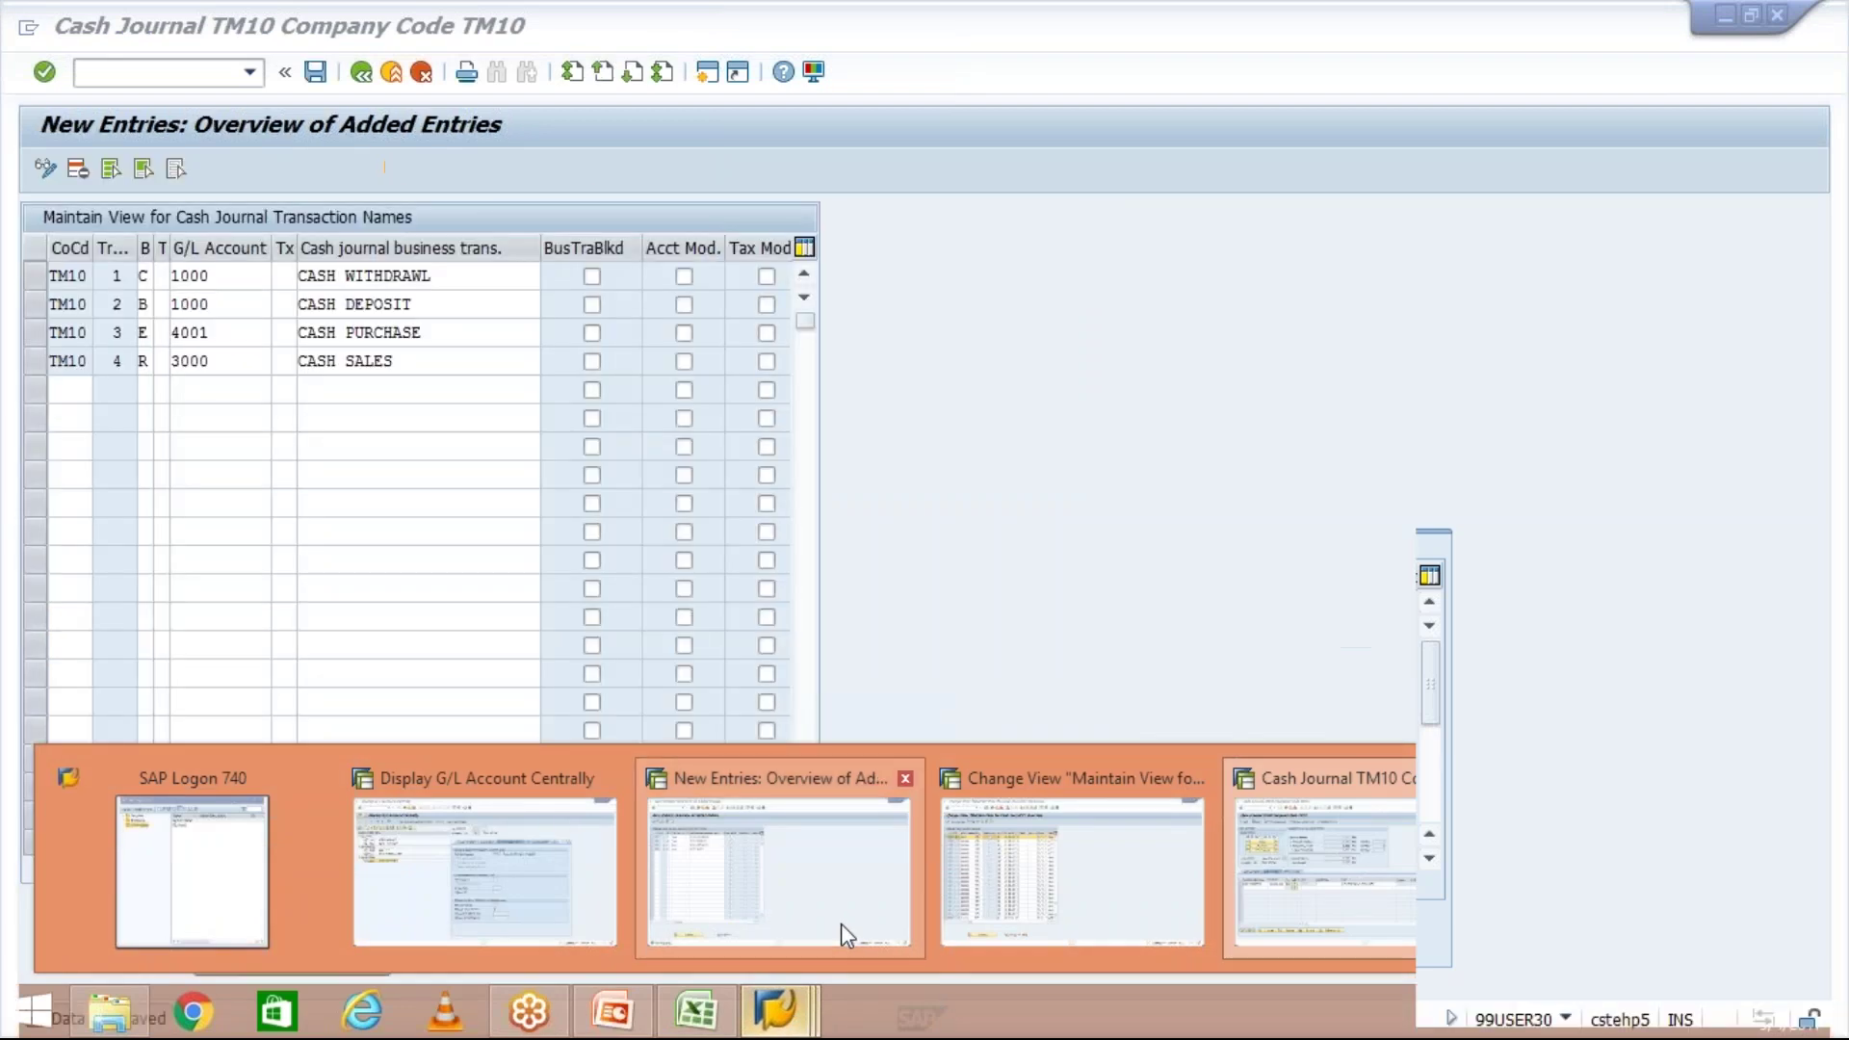
left_click(841, 923)
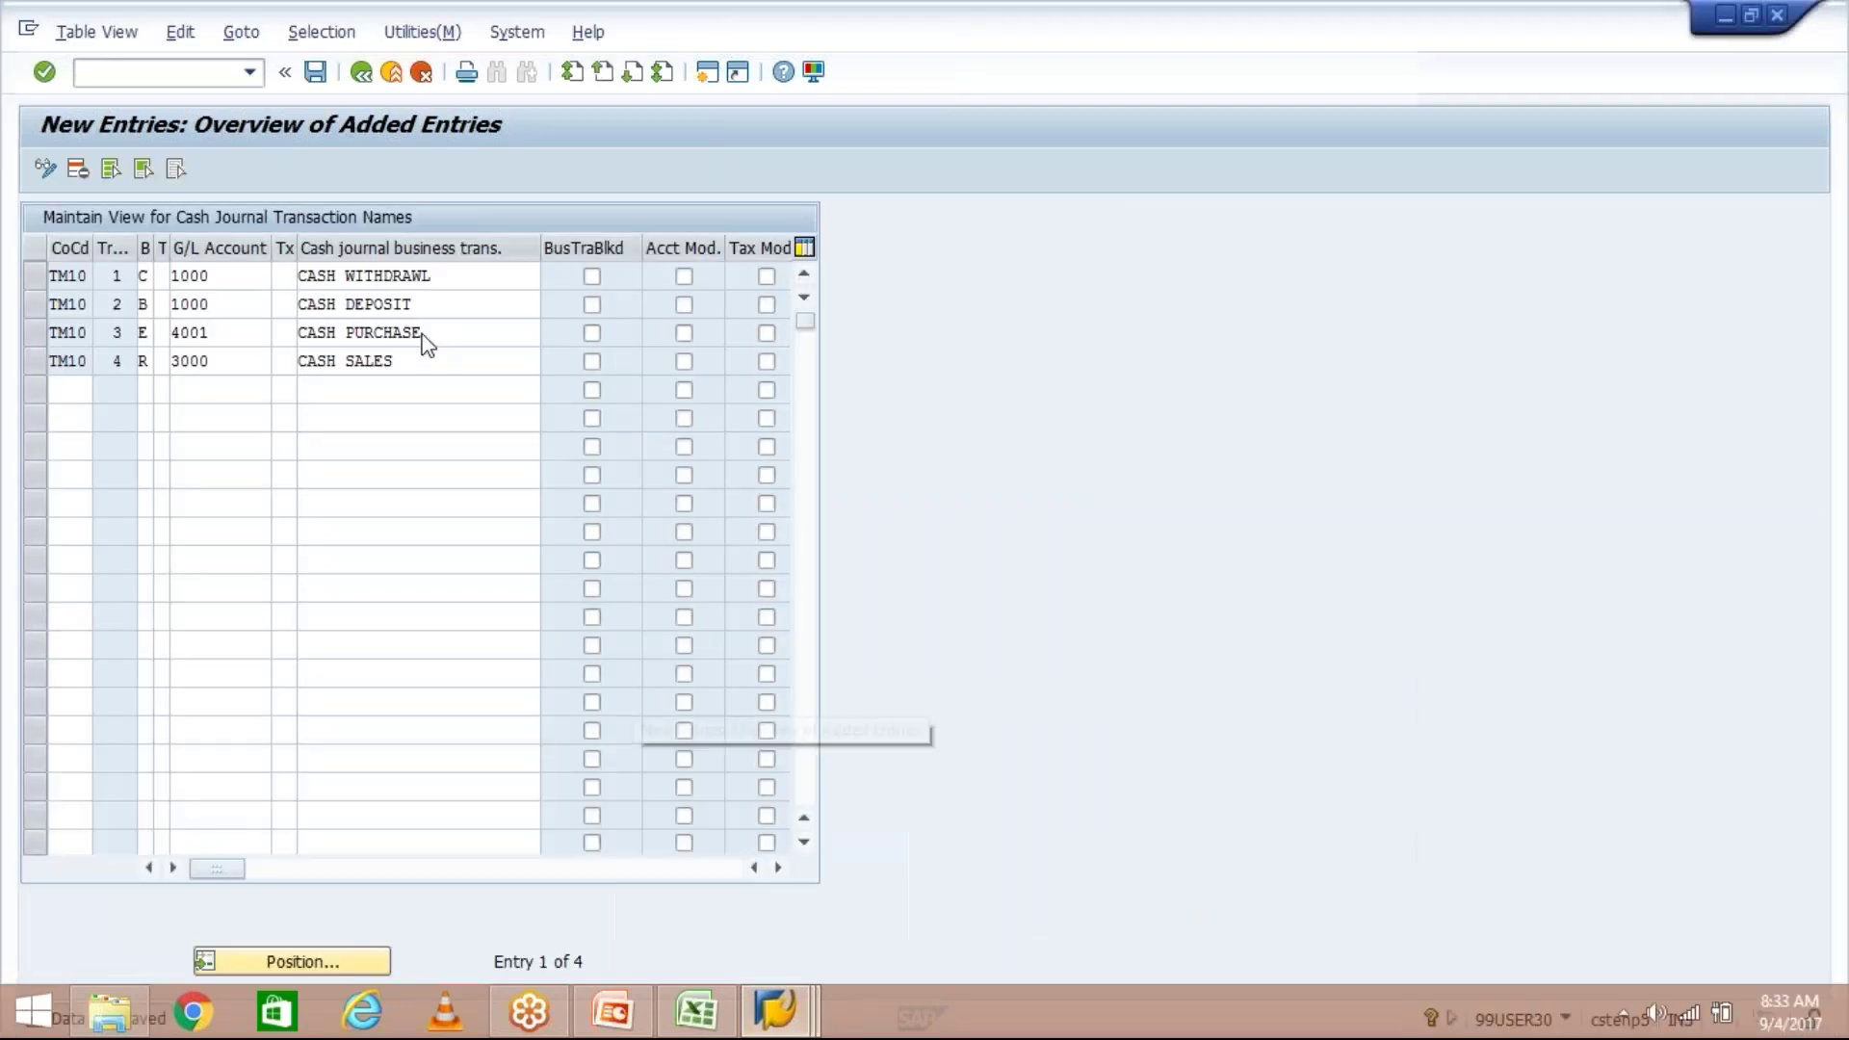
double_click(245, 281)
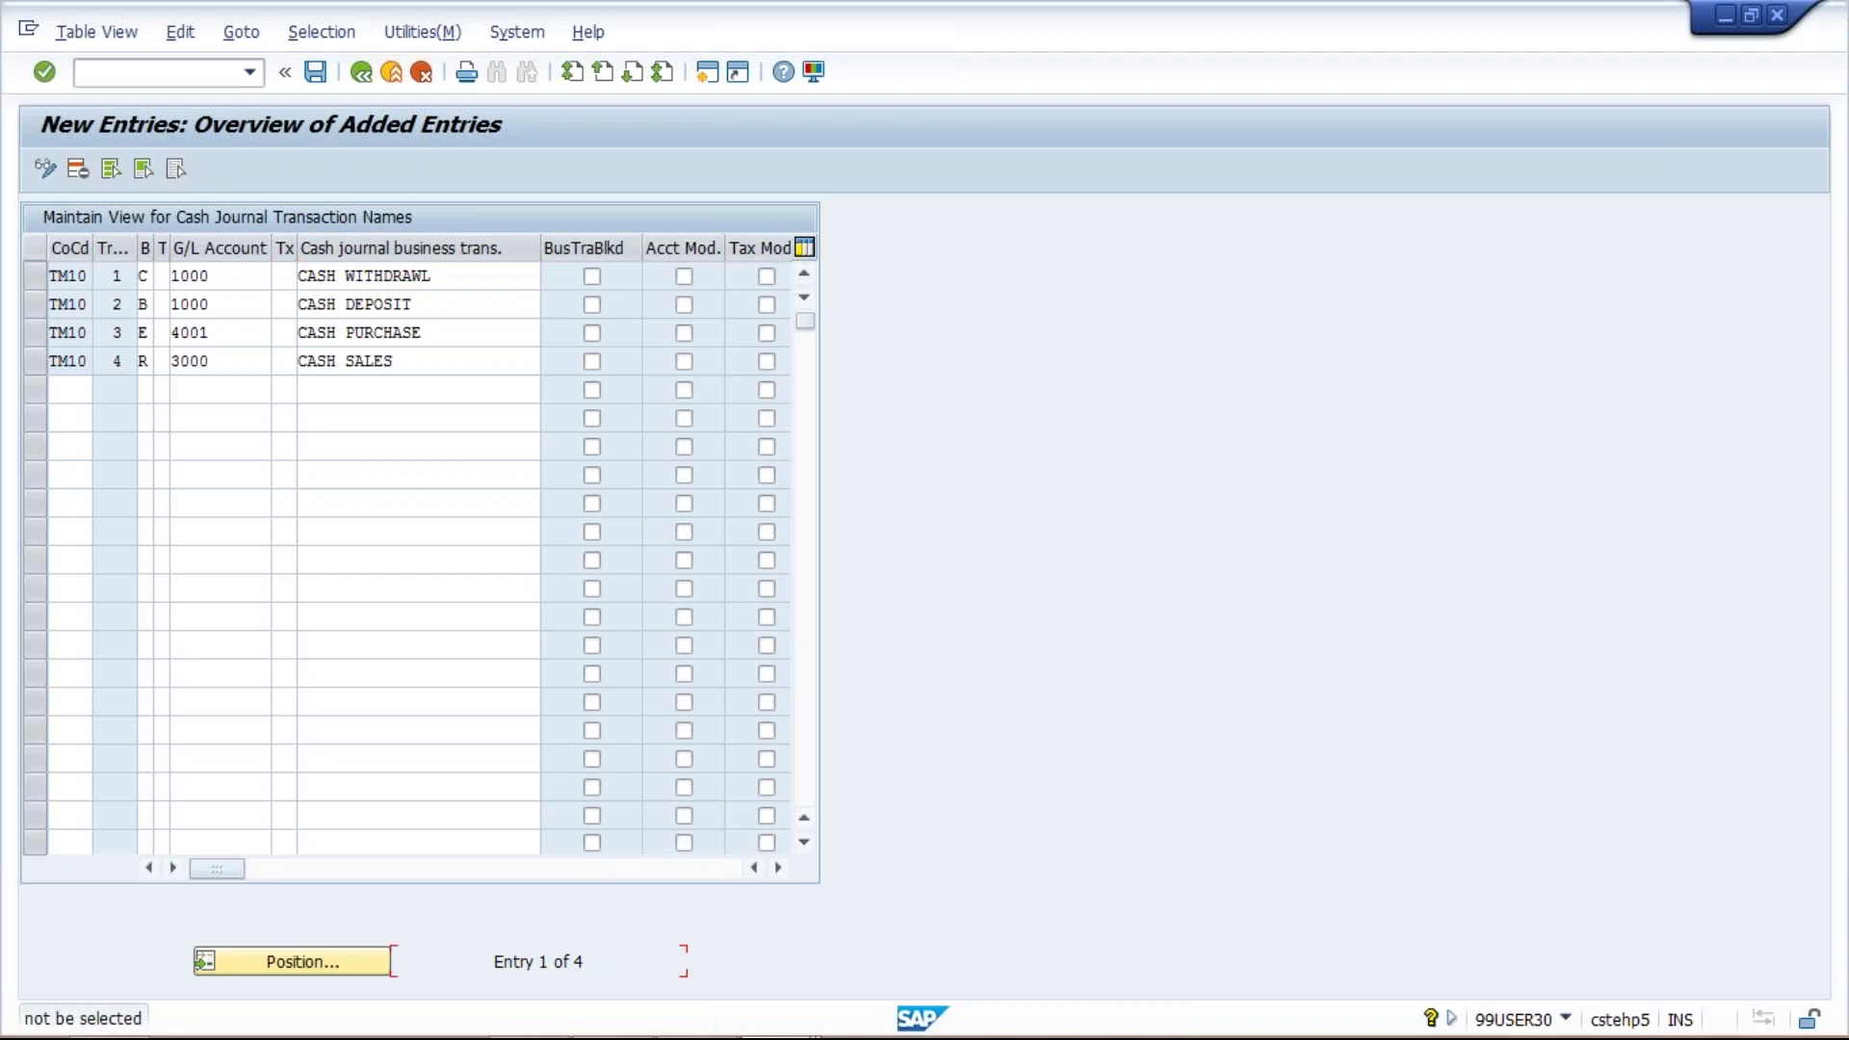
double_click(239, 276)
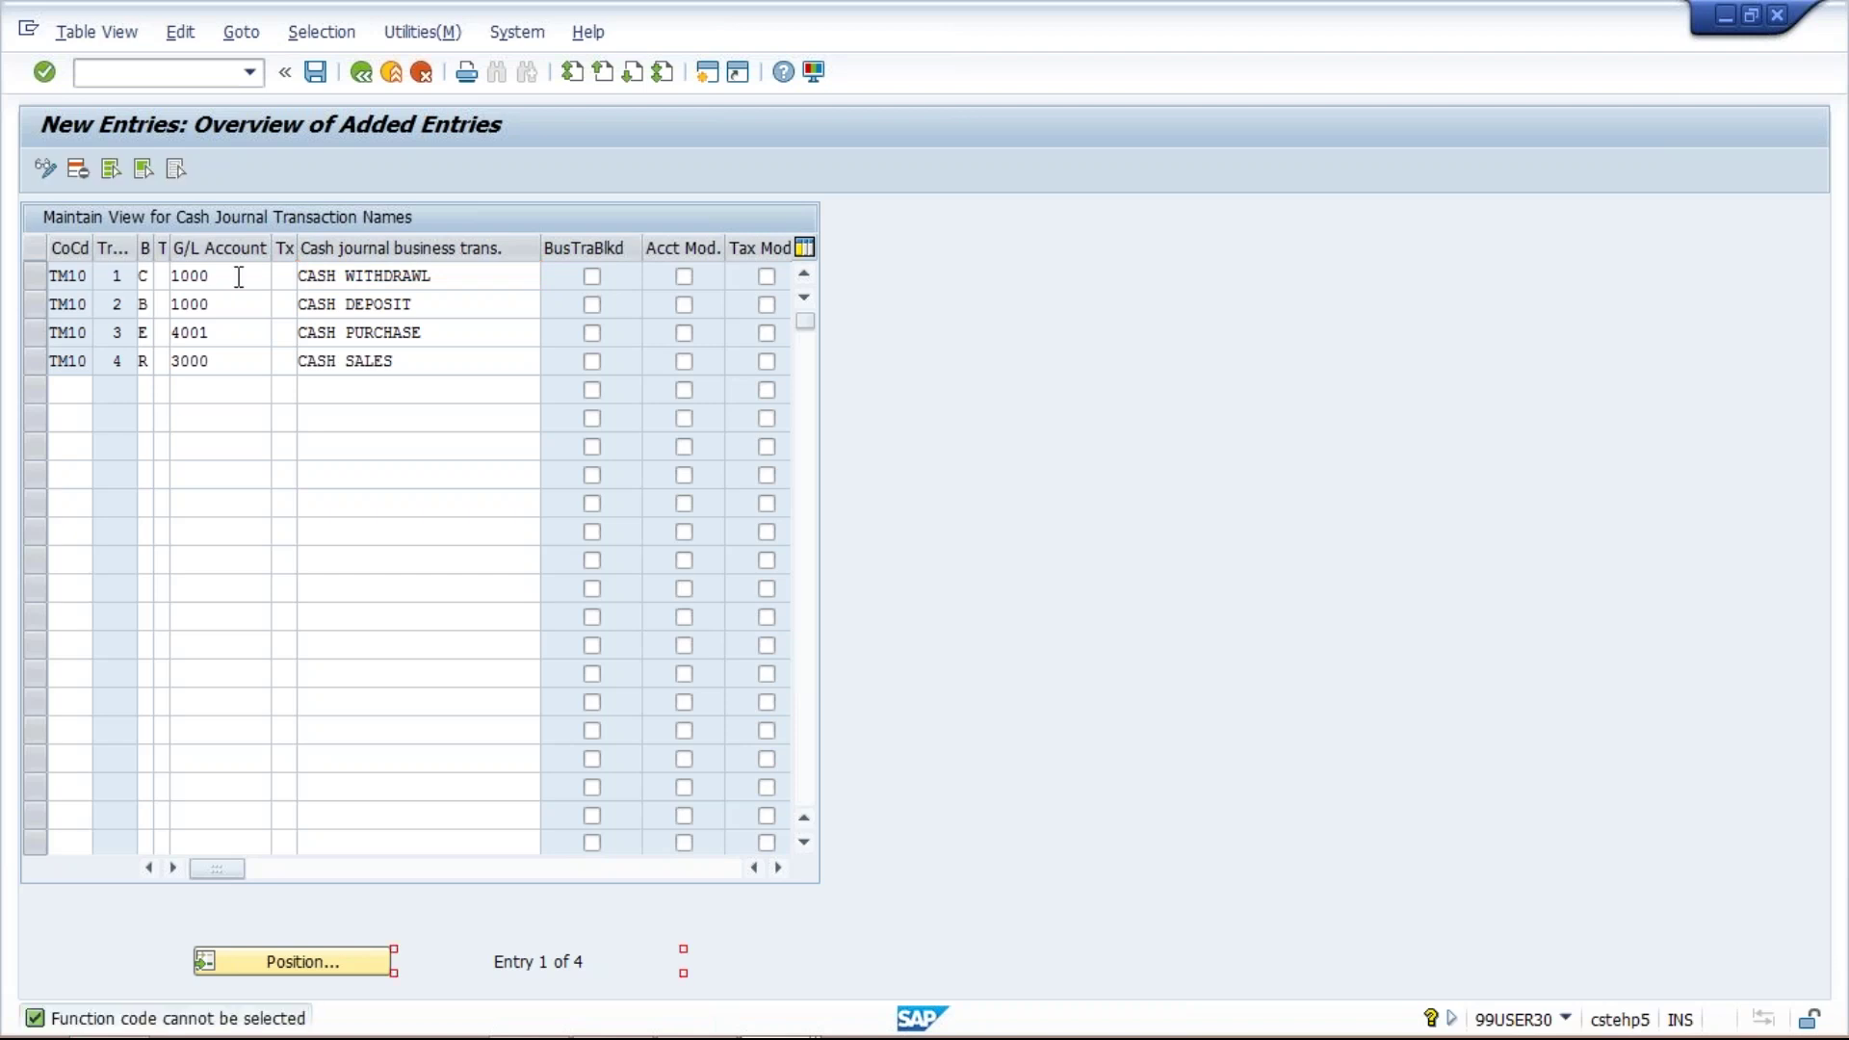
mouse_move(729, 1029)
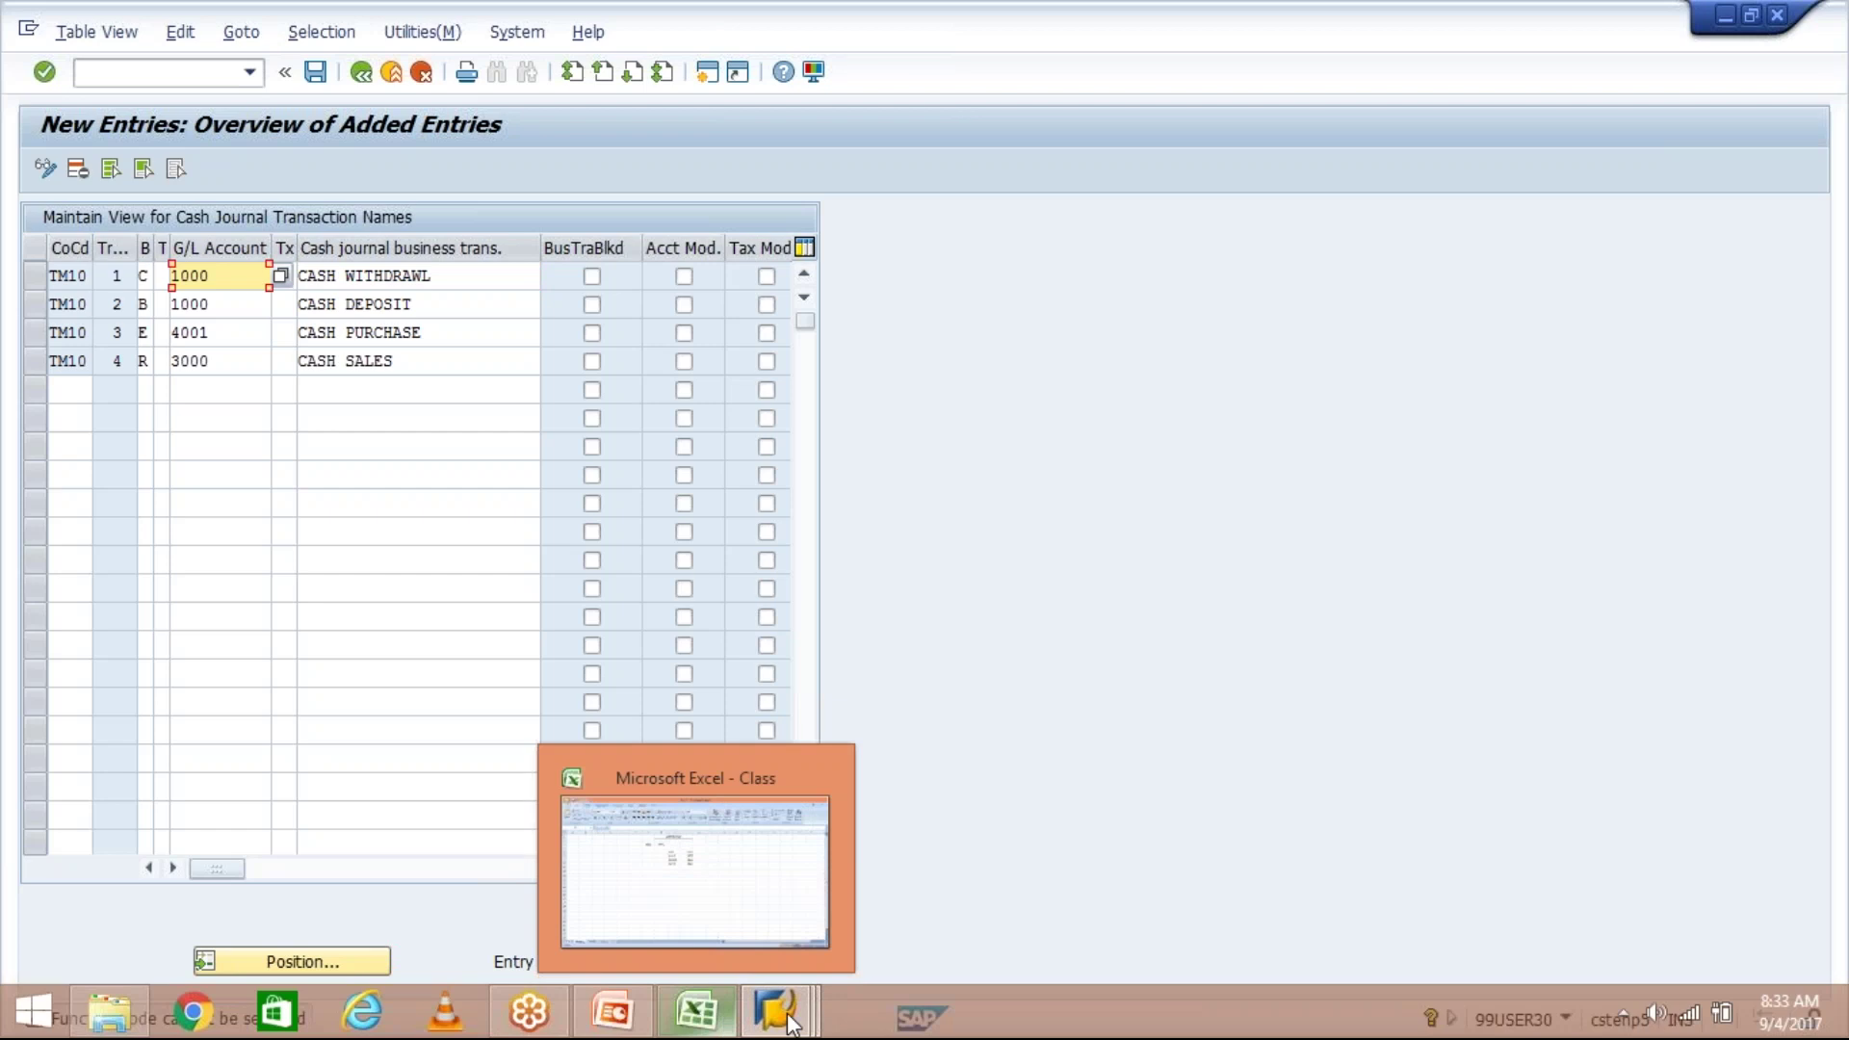
mouse_move(790, 1023)
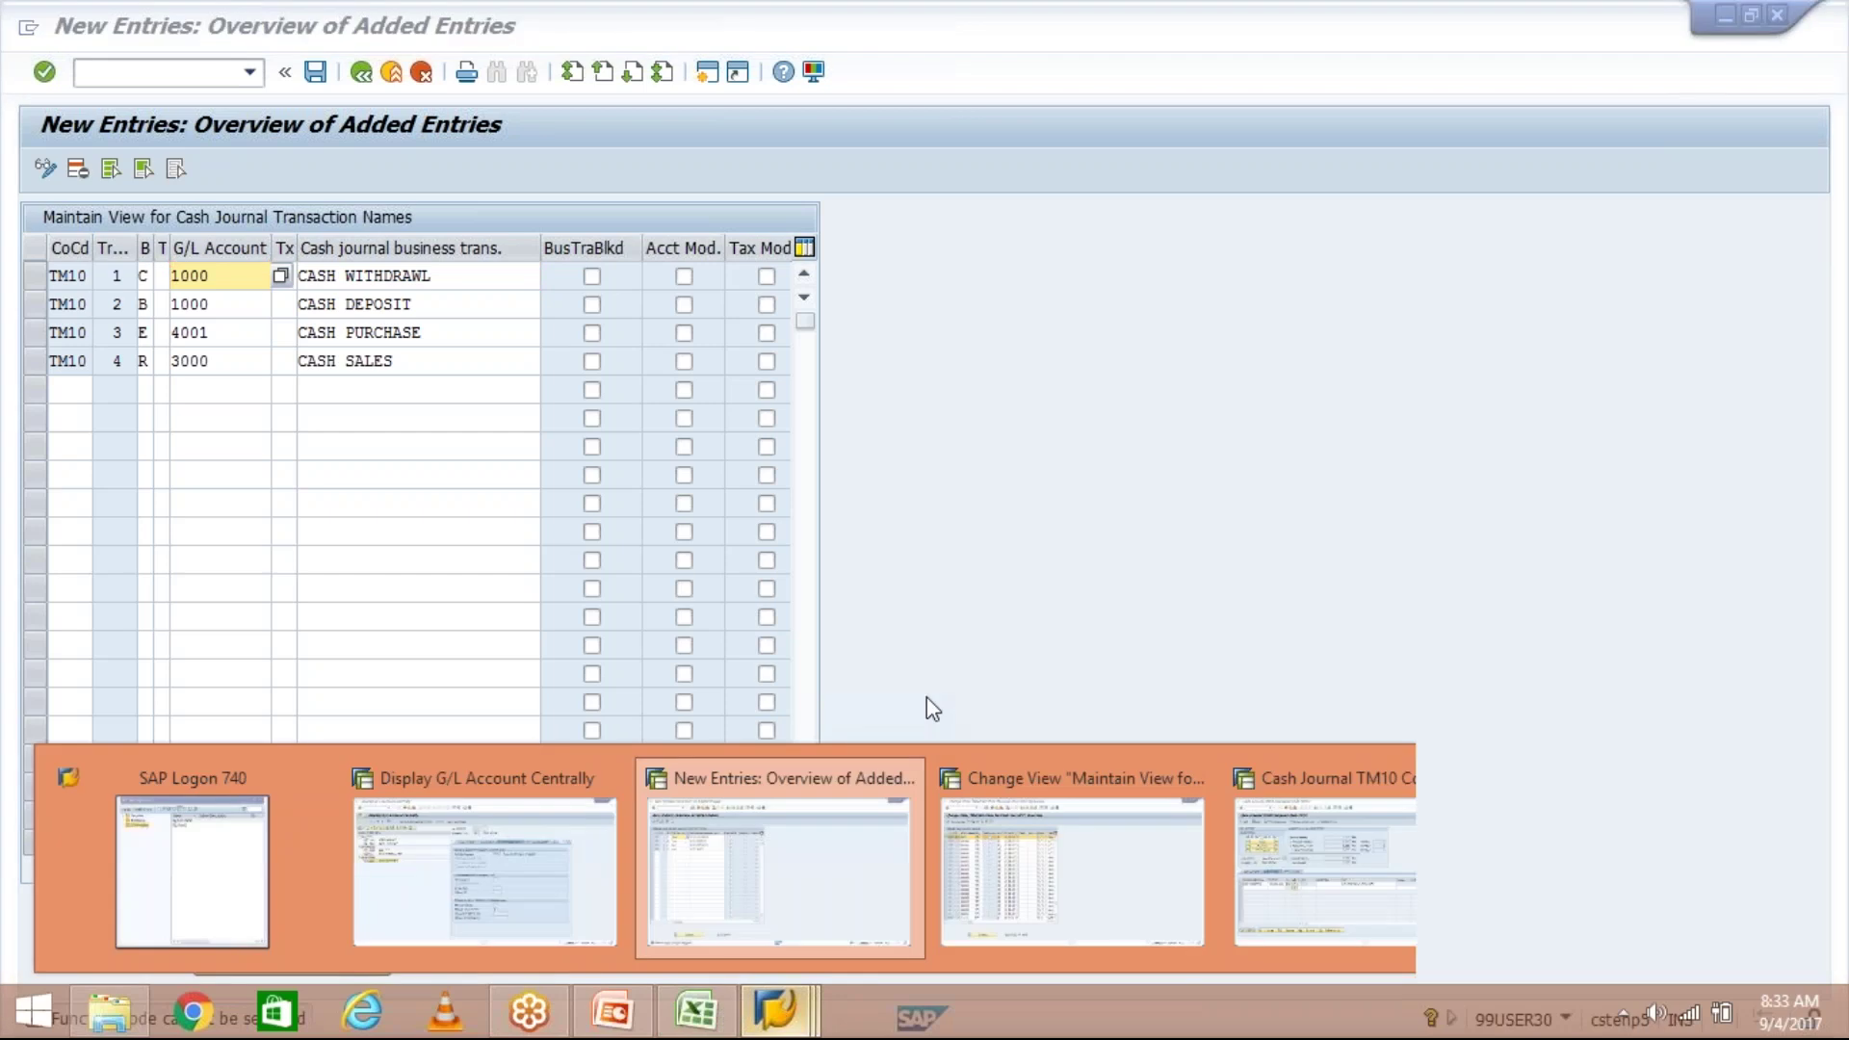
left_click(1324, 857)
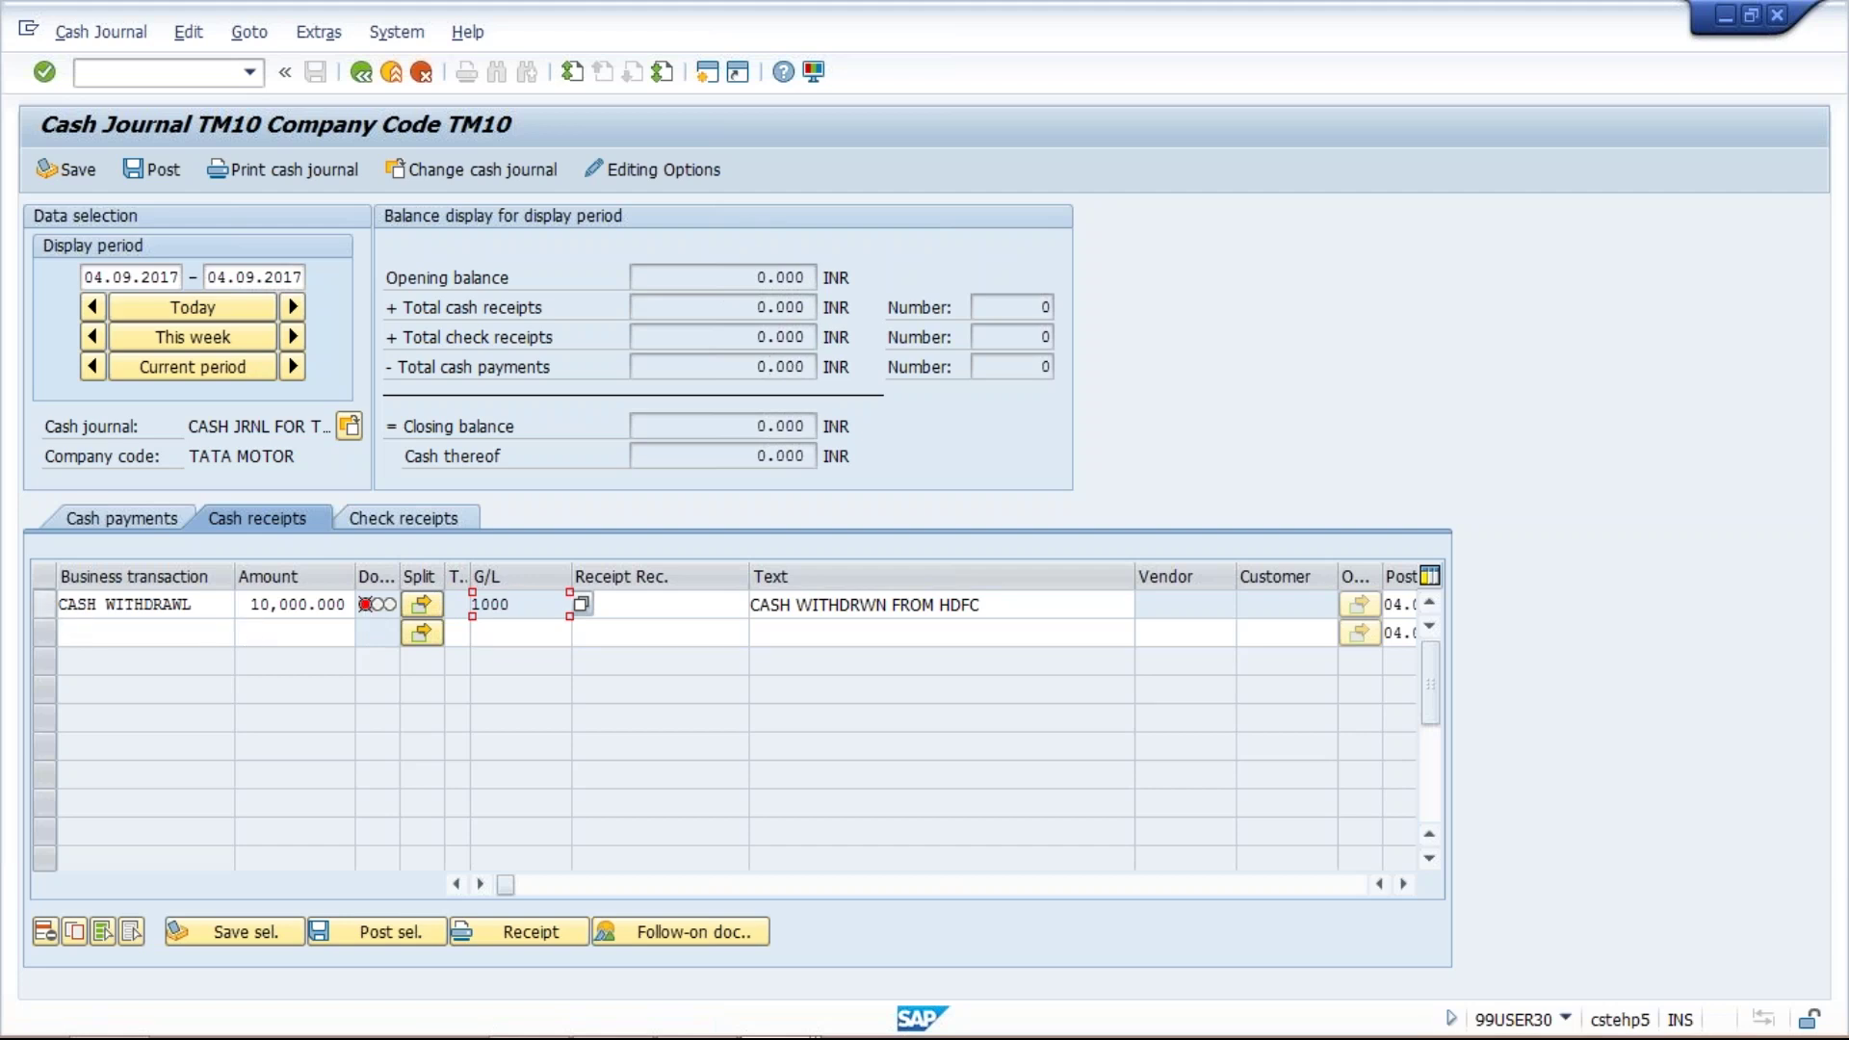
Post the selected cash withdrawal receipt and acknowledge the payer data message
left_click(44, 605)
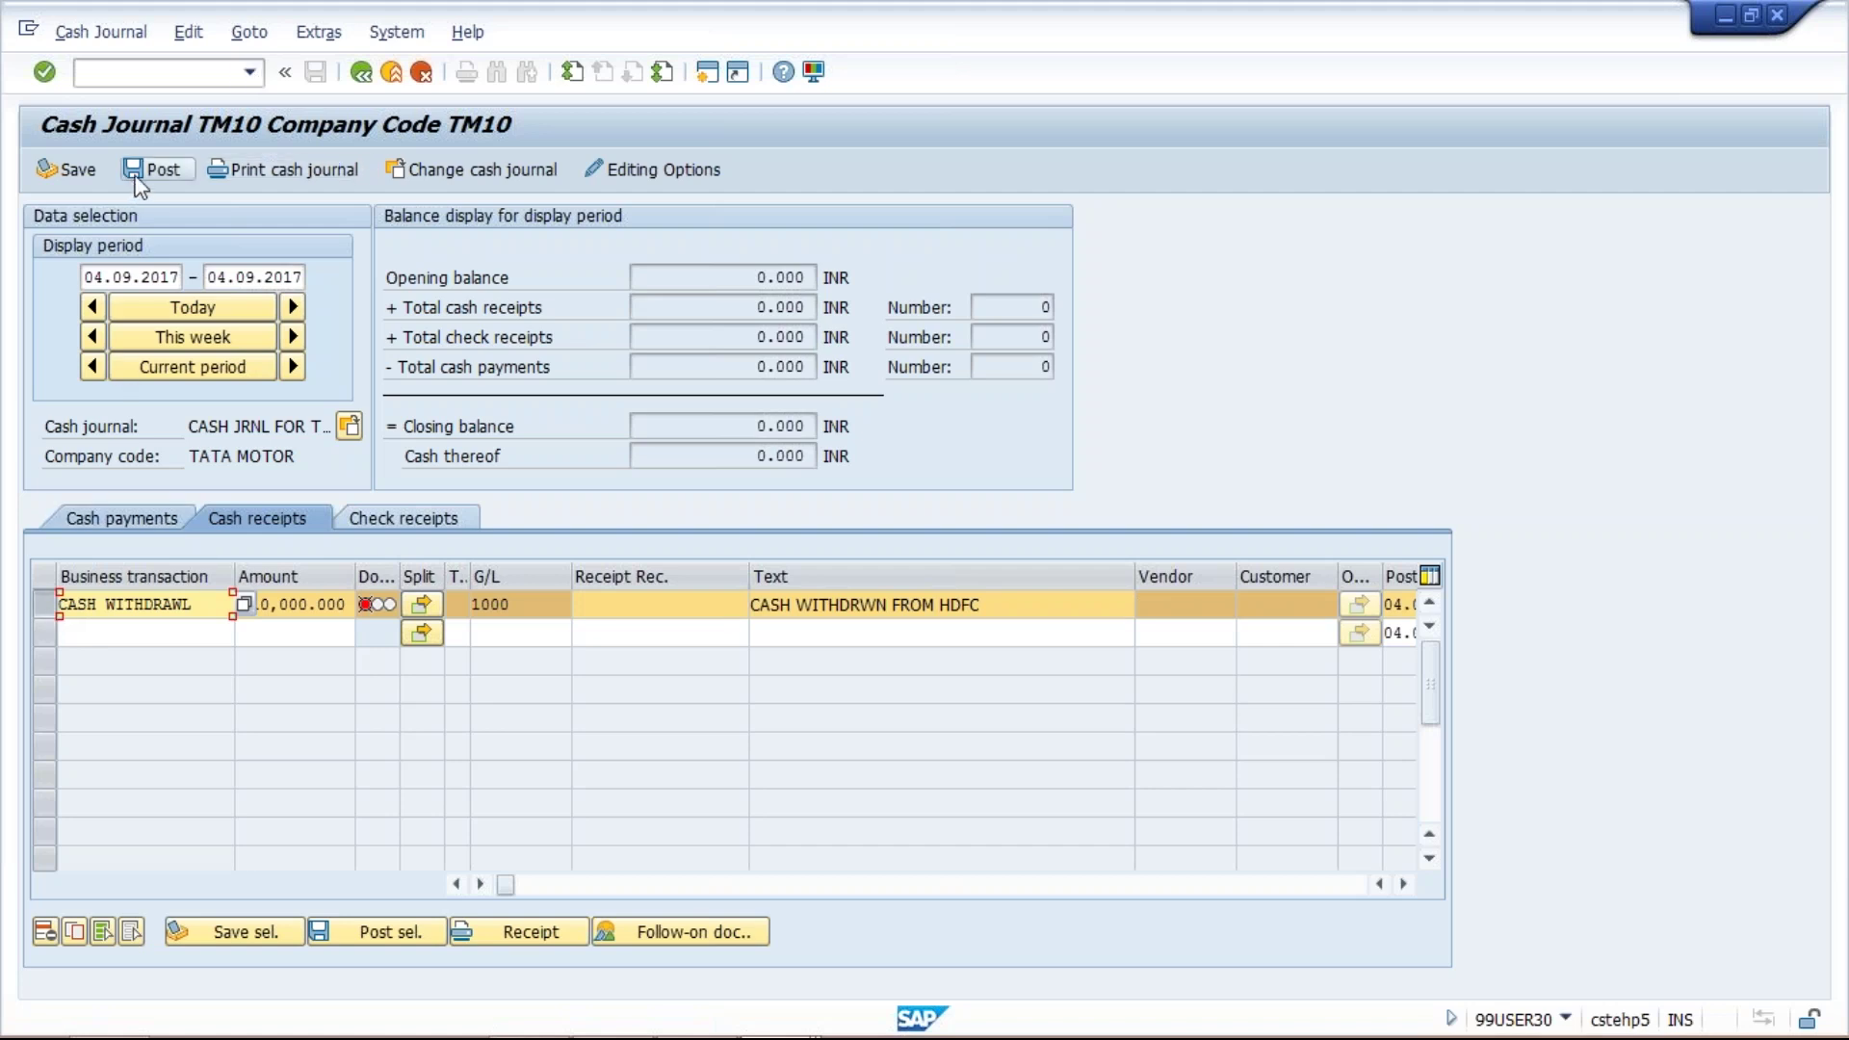
left_click(356, 932)
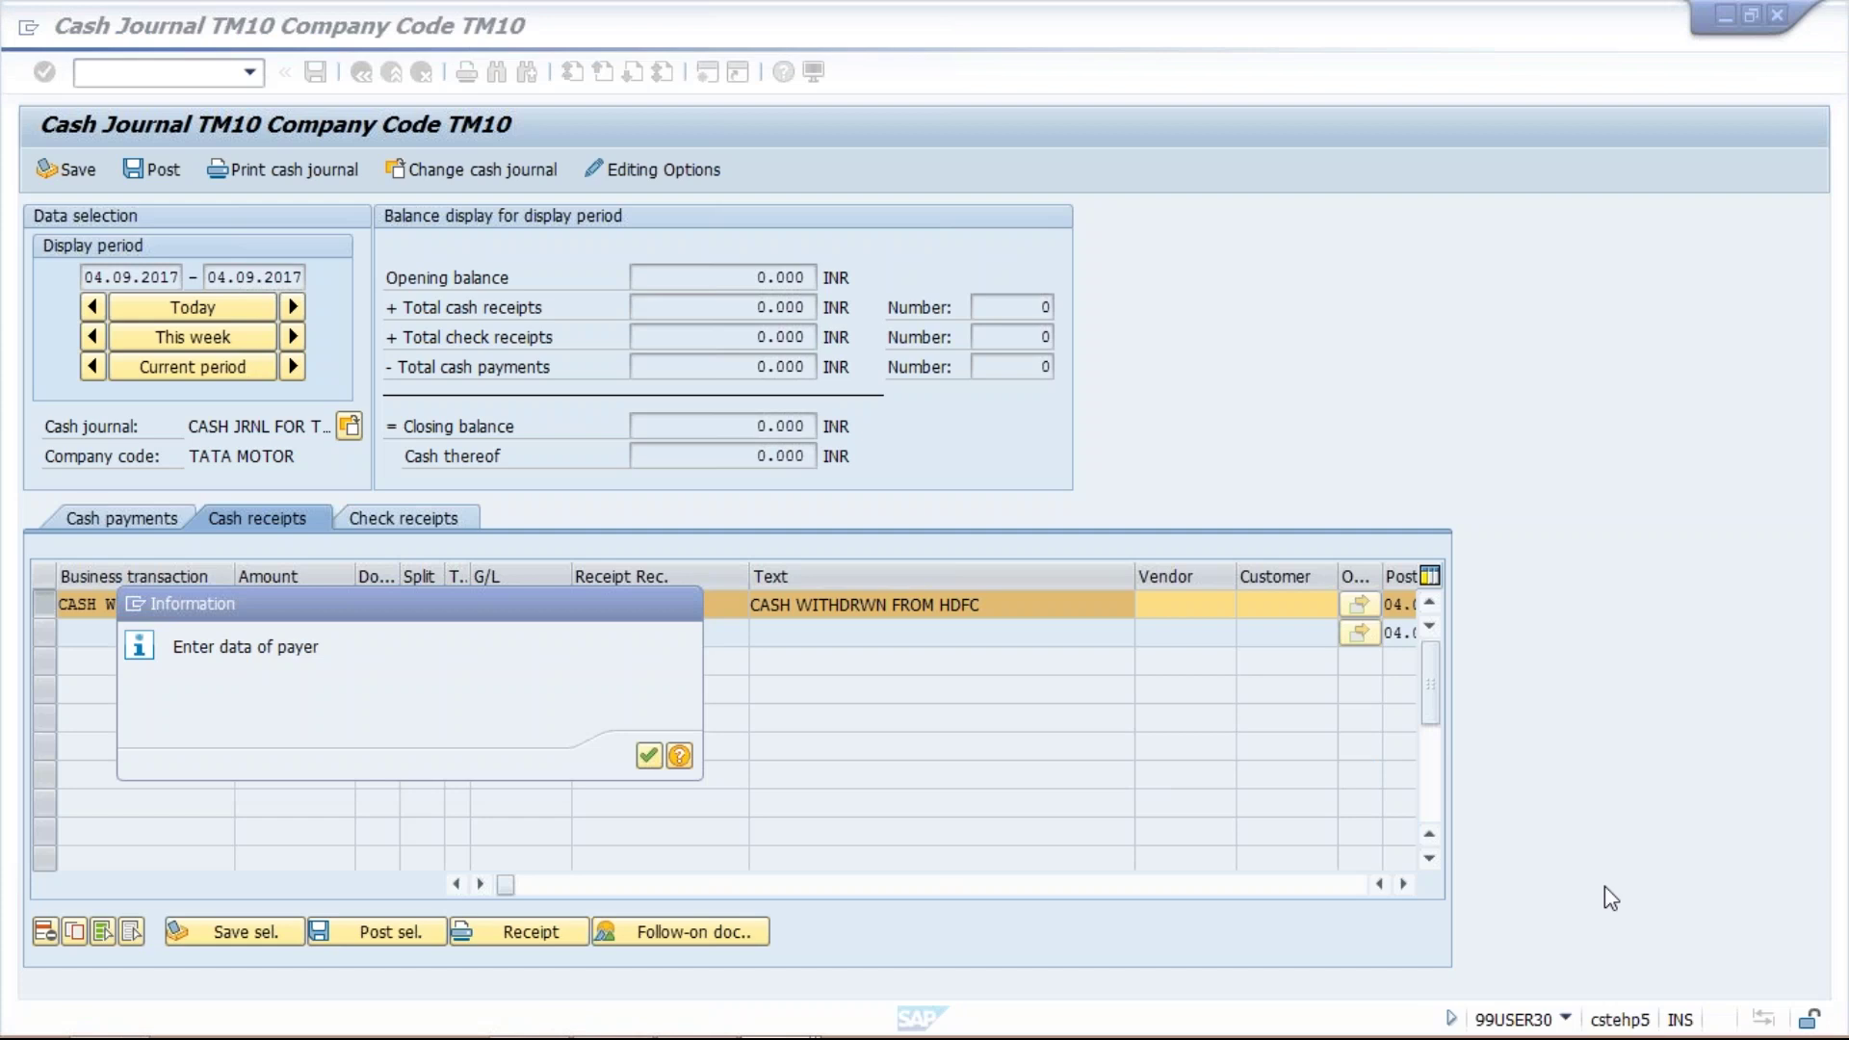
key("Return")
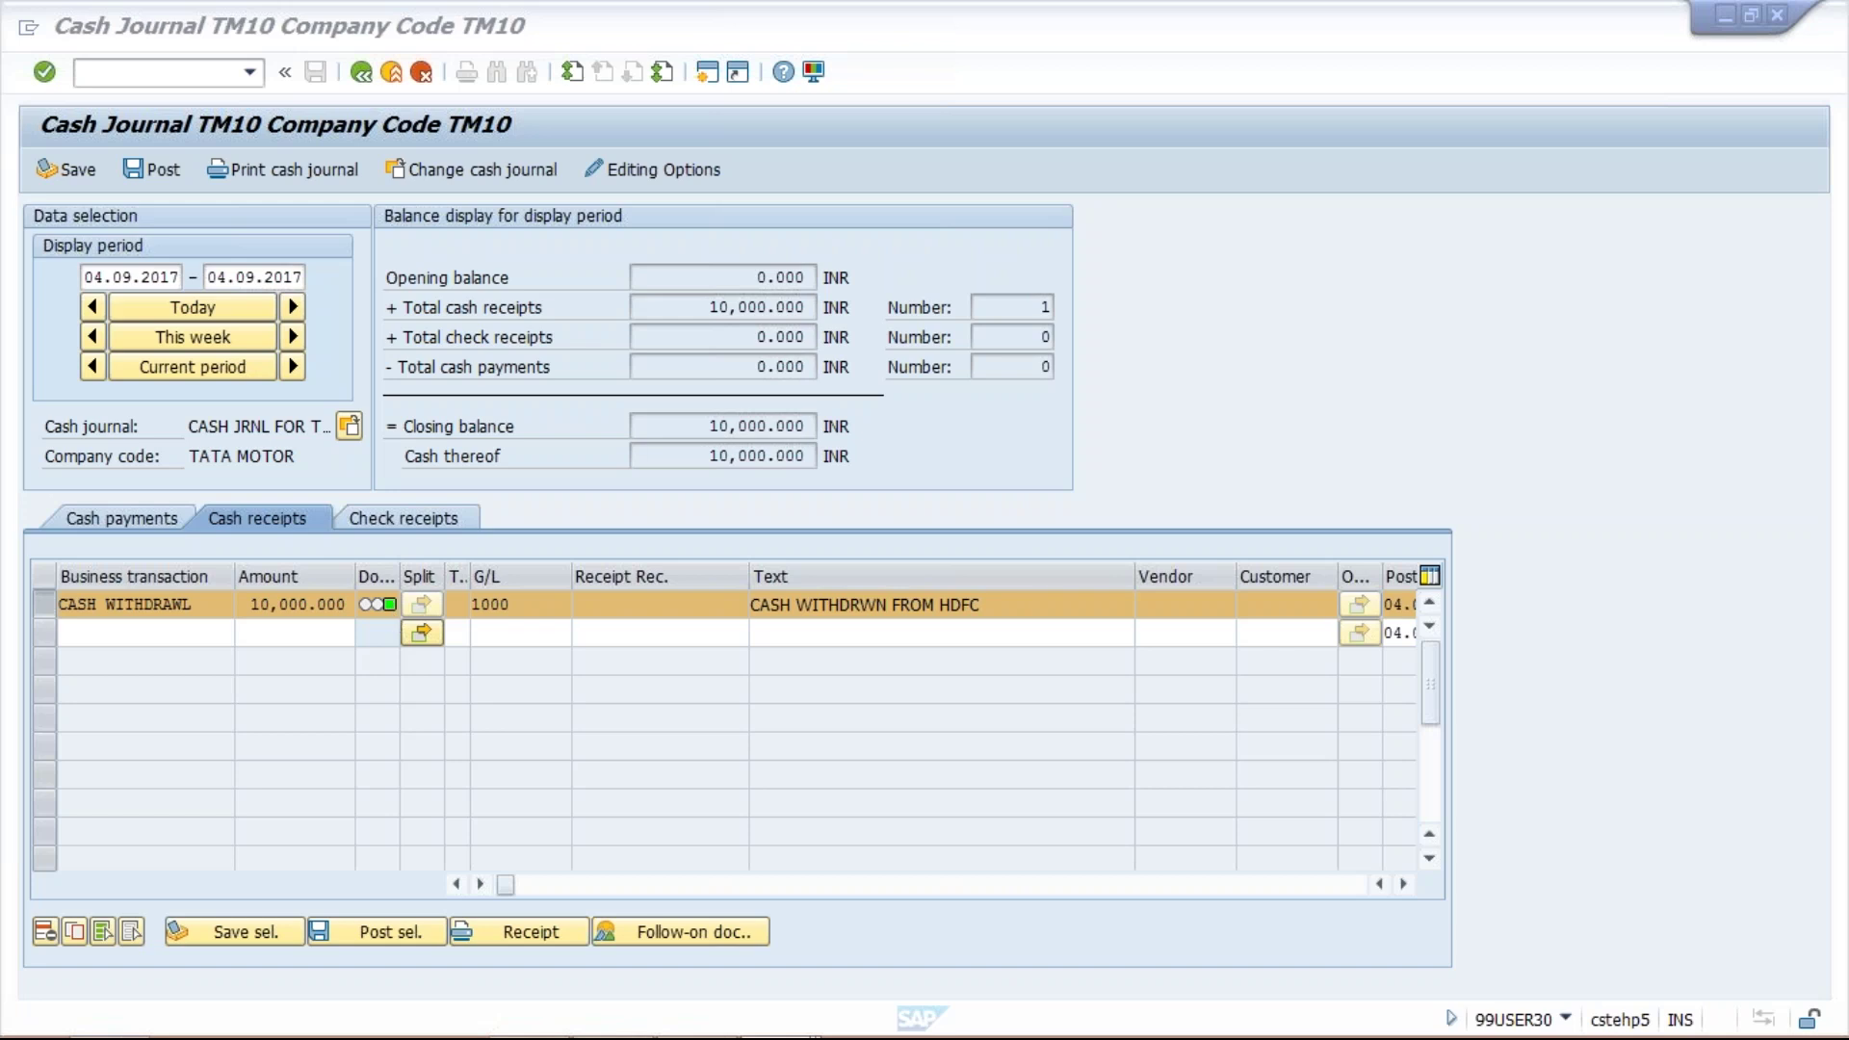
Review the total cash receipts, closing balance and opening balance, and the posted withdrawal line's G/L account
left_click(801, 311)
double_click(802, 311)
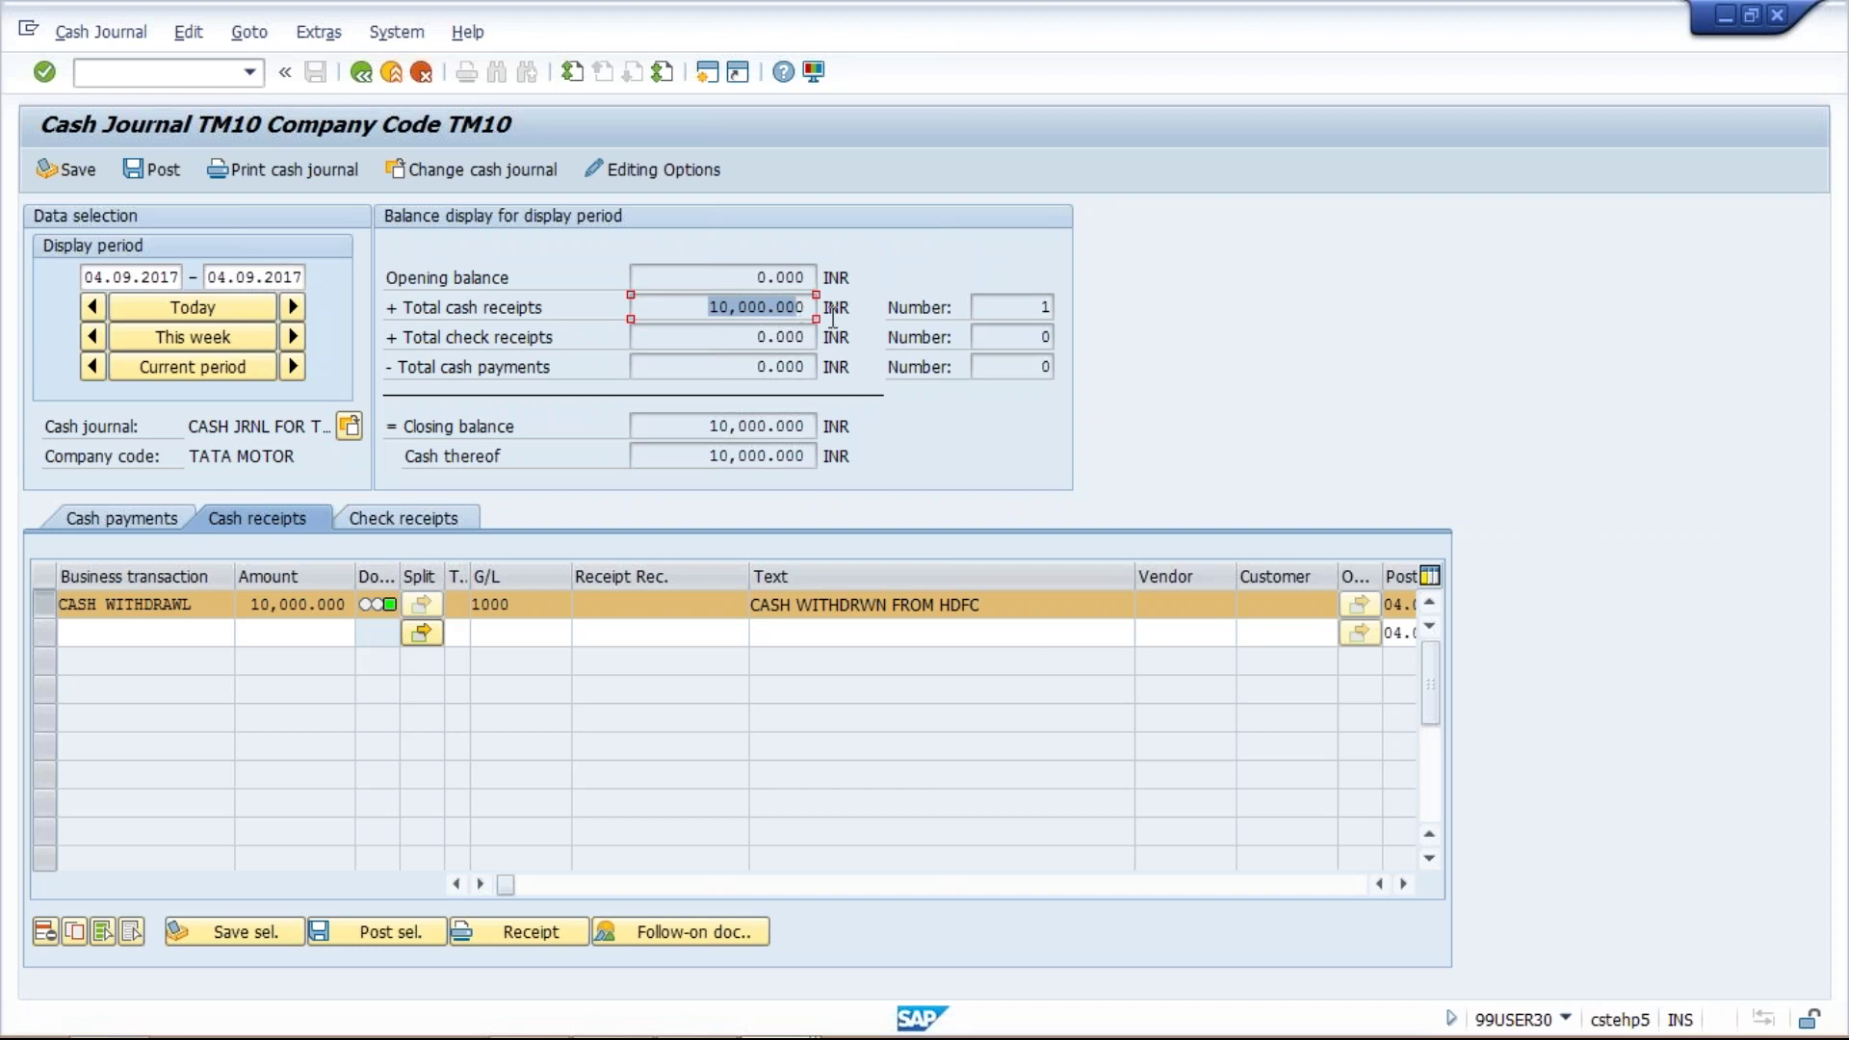
left_click(815, 307)
left_click(710, 426)
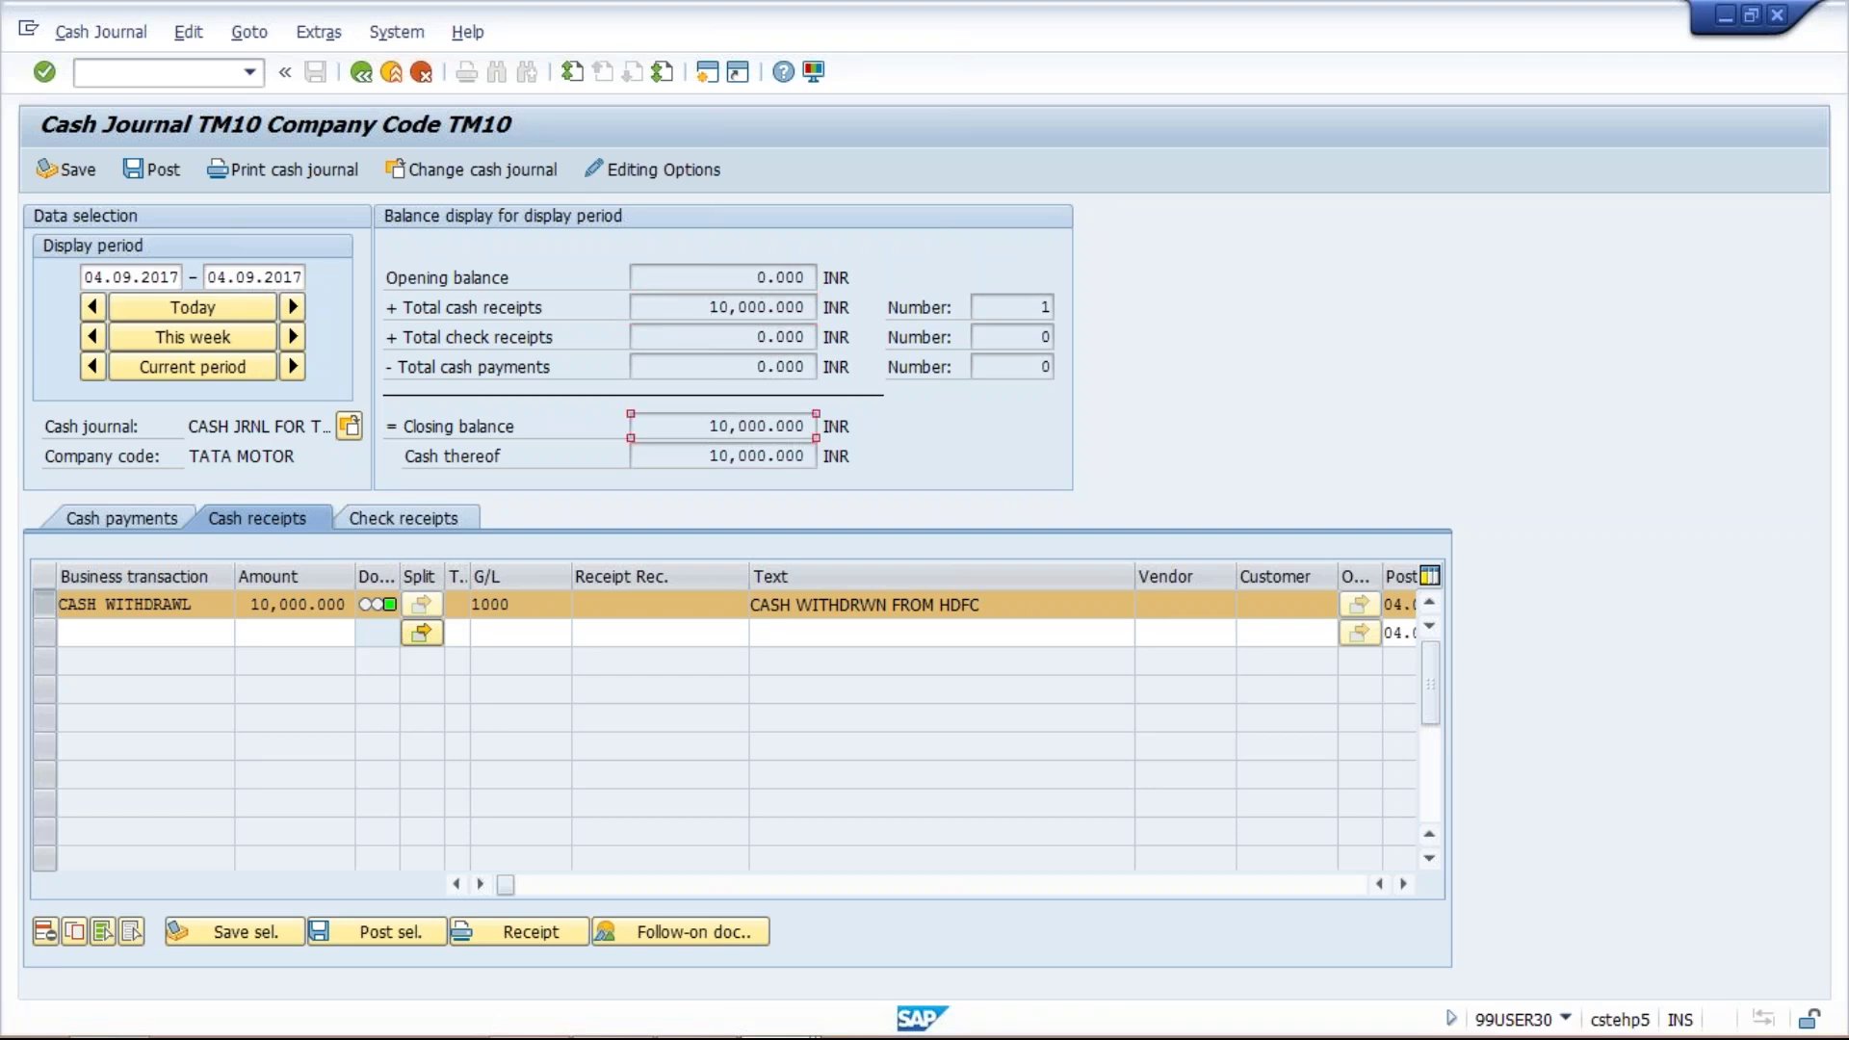
left_click_drag(695, 424, 825, 418)
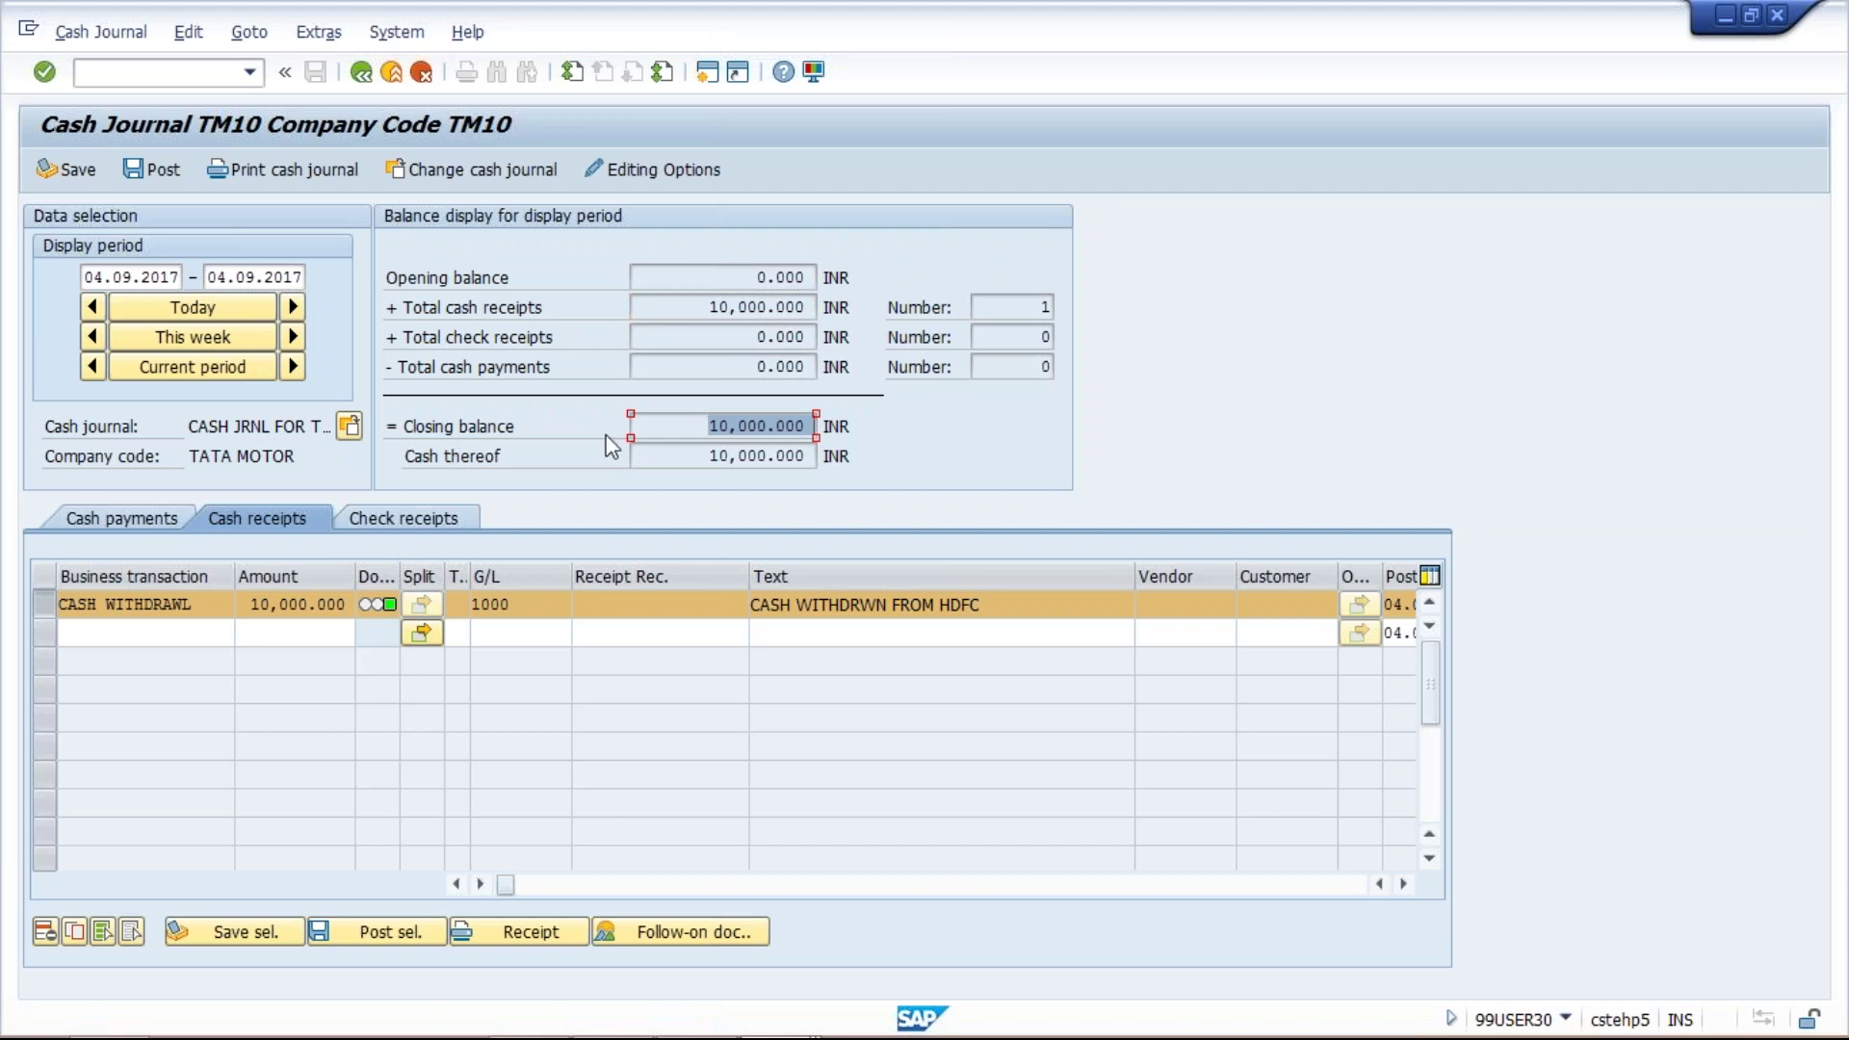
left_click_drag(700, 428, 772, 404)
left_click_drag(749, 277, 824, 286)
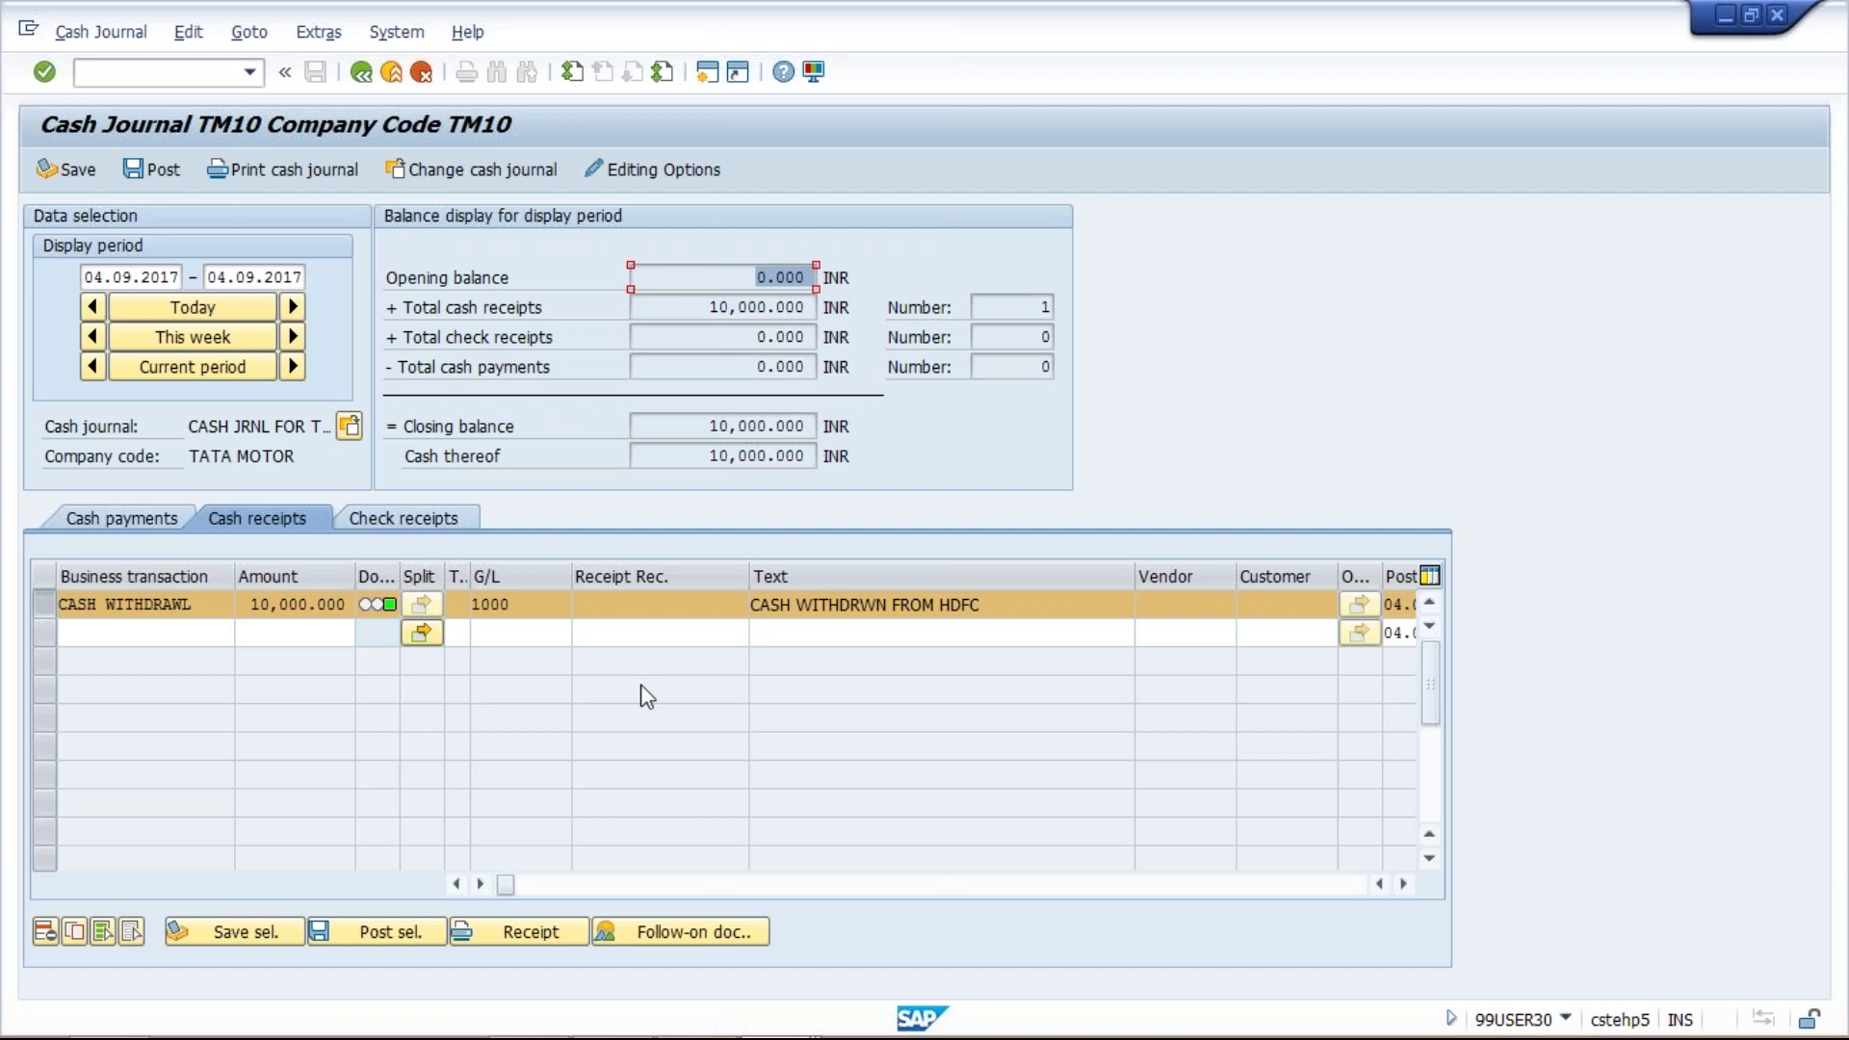
left_click(551, 604)
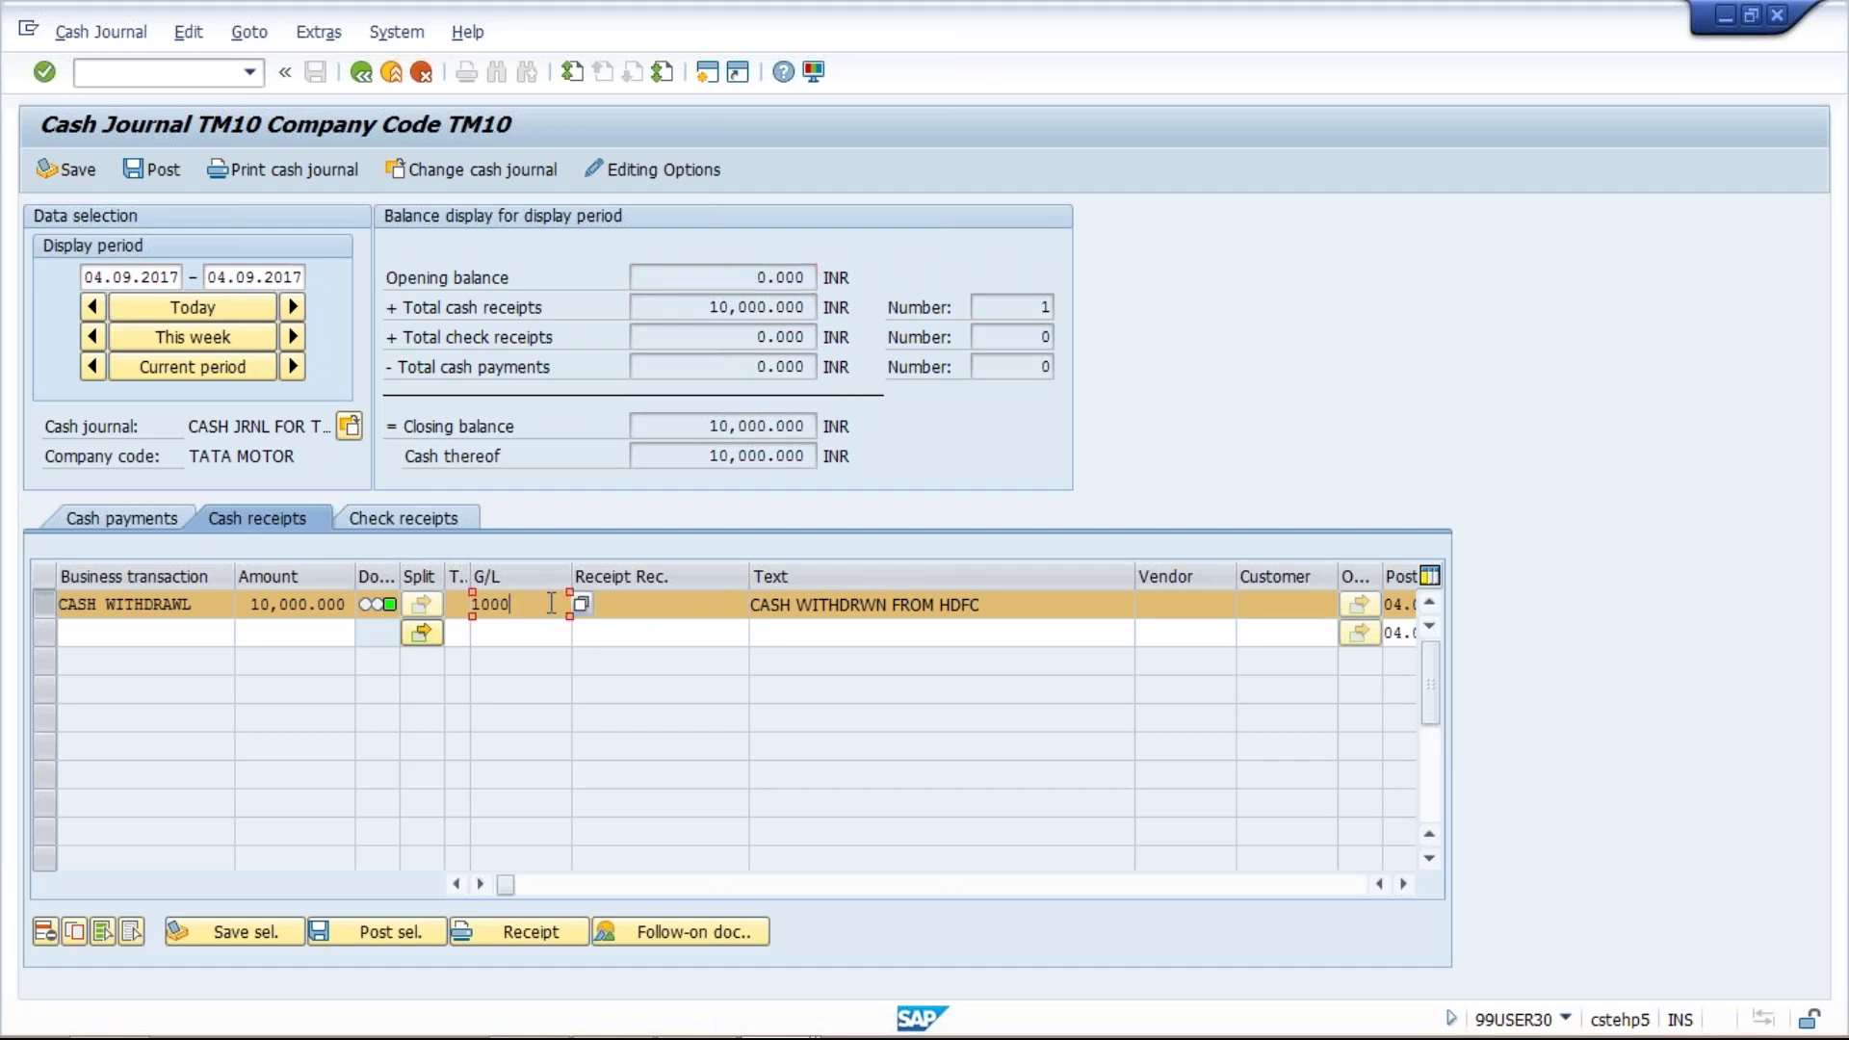
left_click(60, 606)
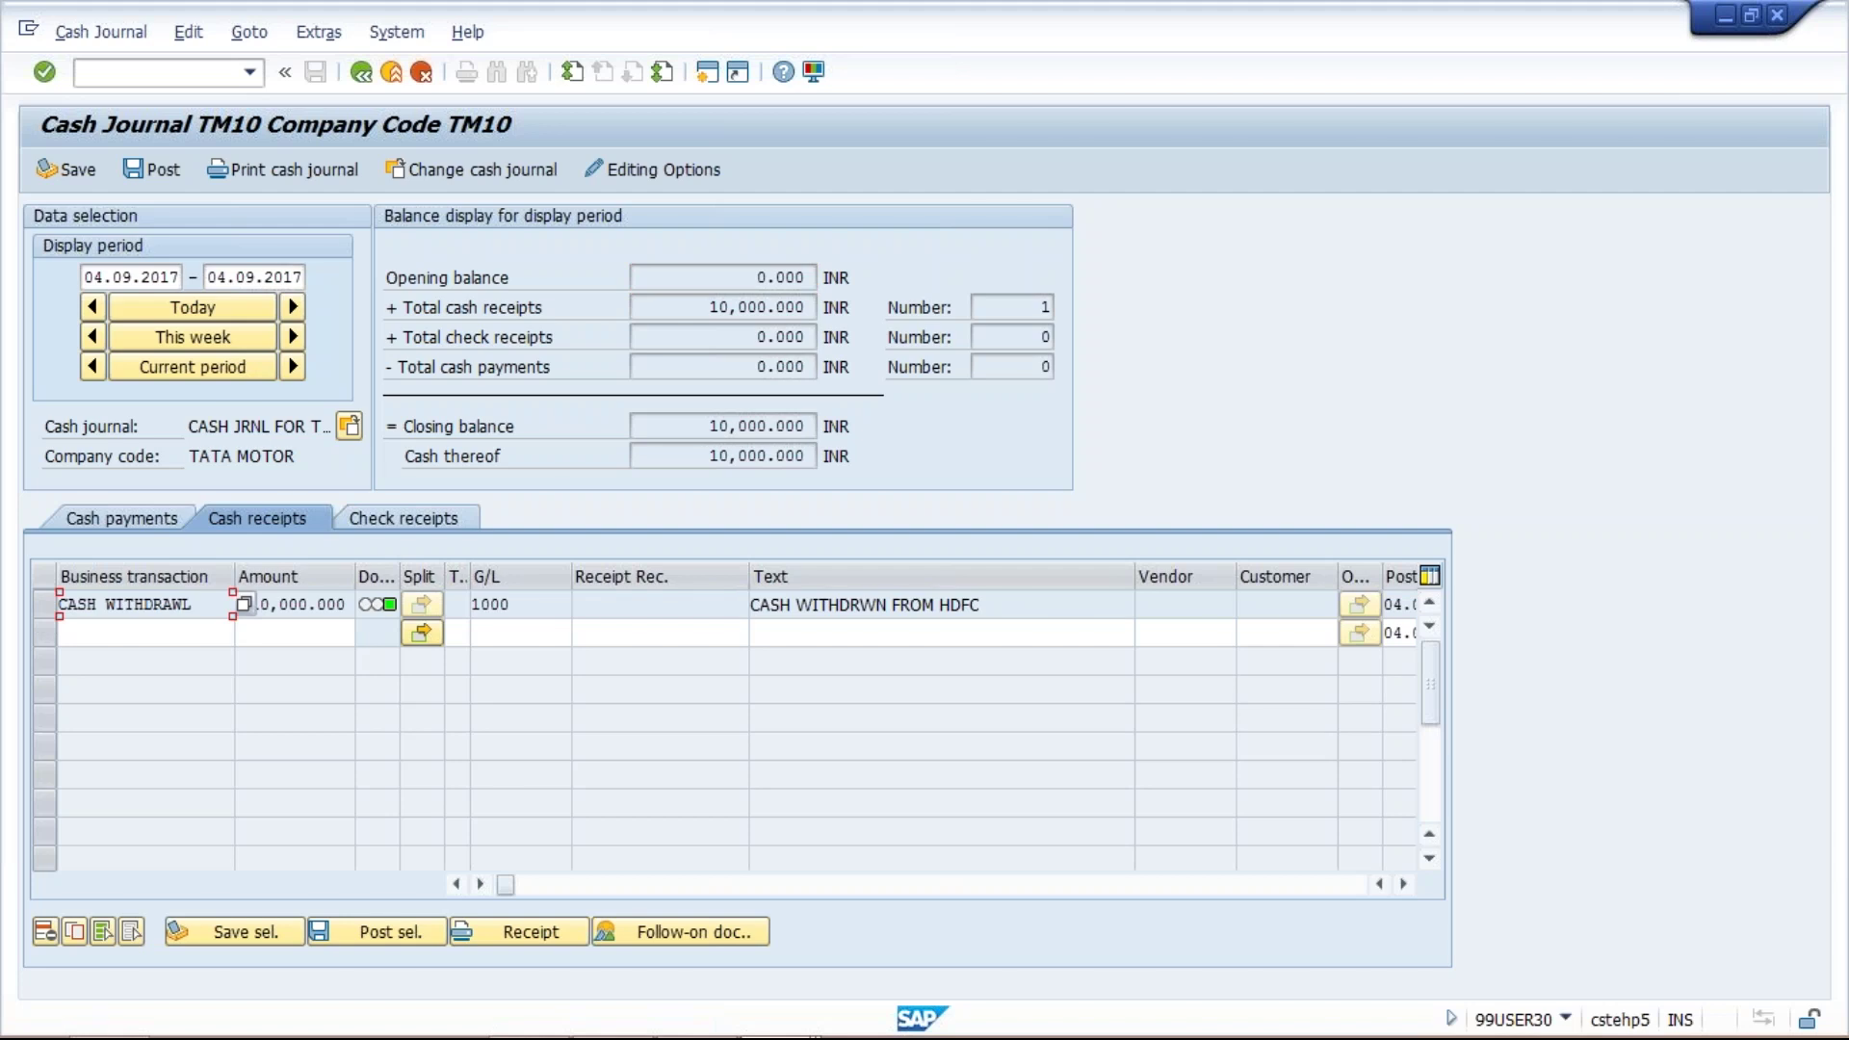
In the cash payments, enter a CASH PURCHASE line with amount 5000 and text SNACS PURCHASE
left_click(154, 520)
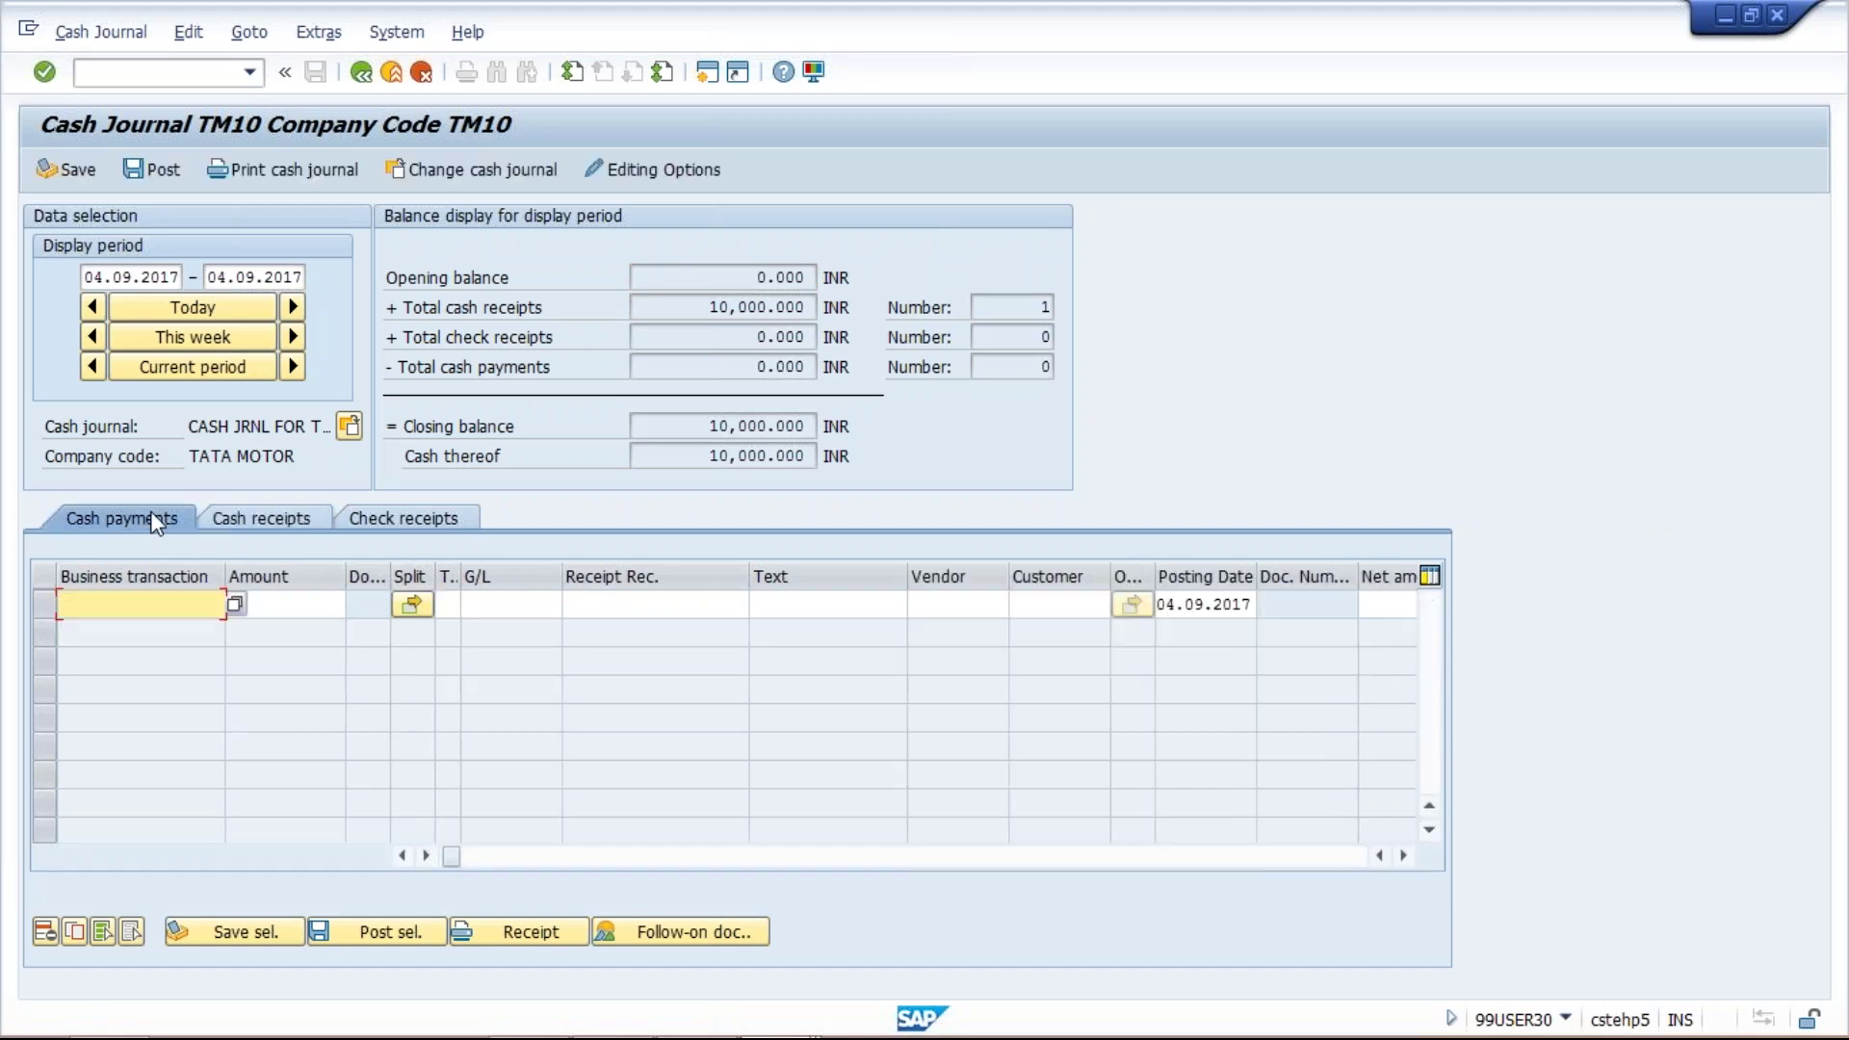
key("space")
key("Down")
key("Return")
left_click(310, 605)
type("5000")
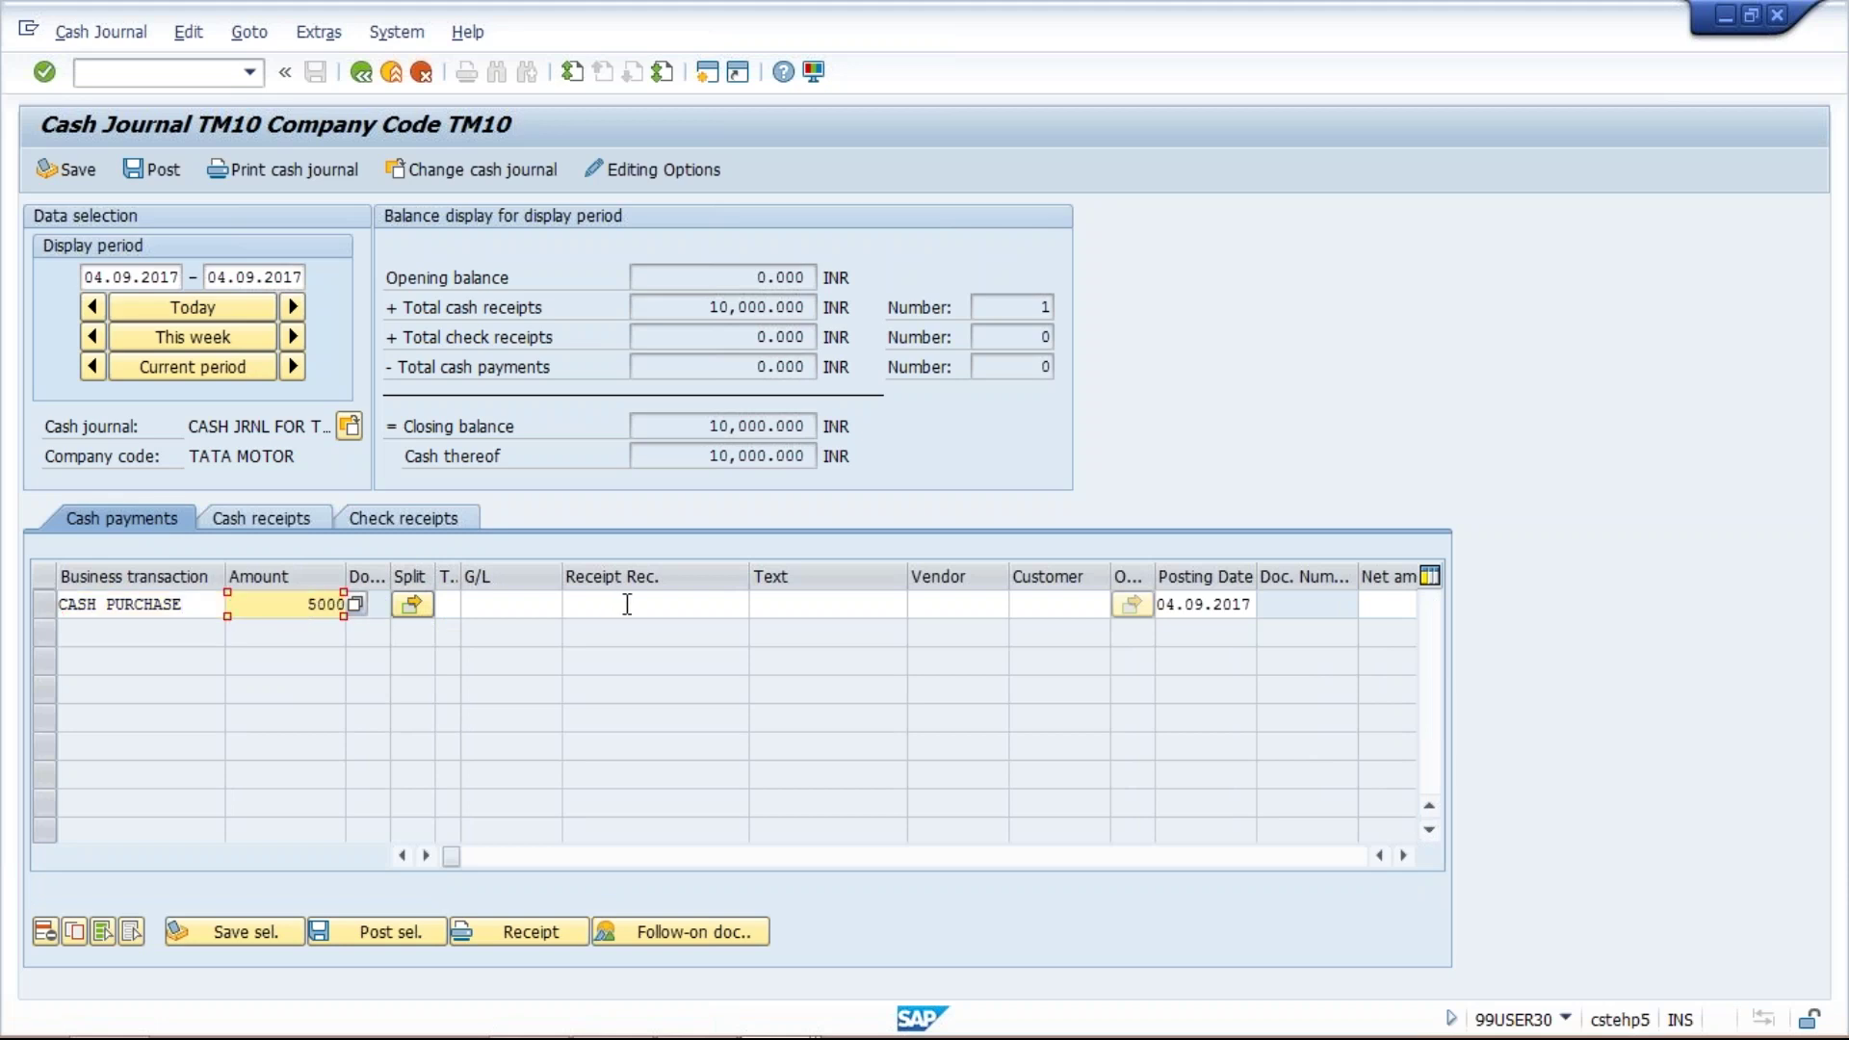
left_click(768, 604)
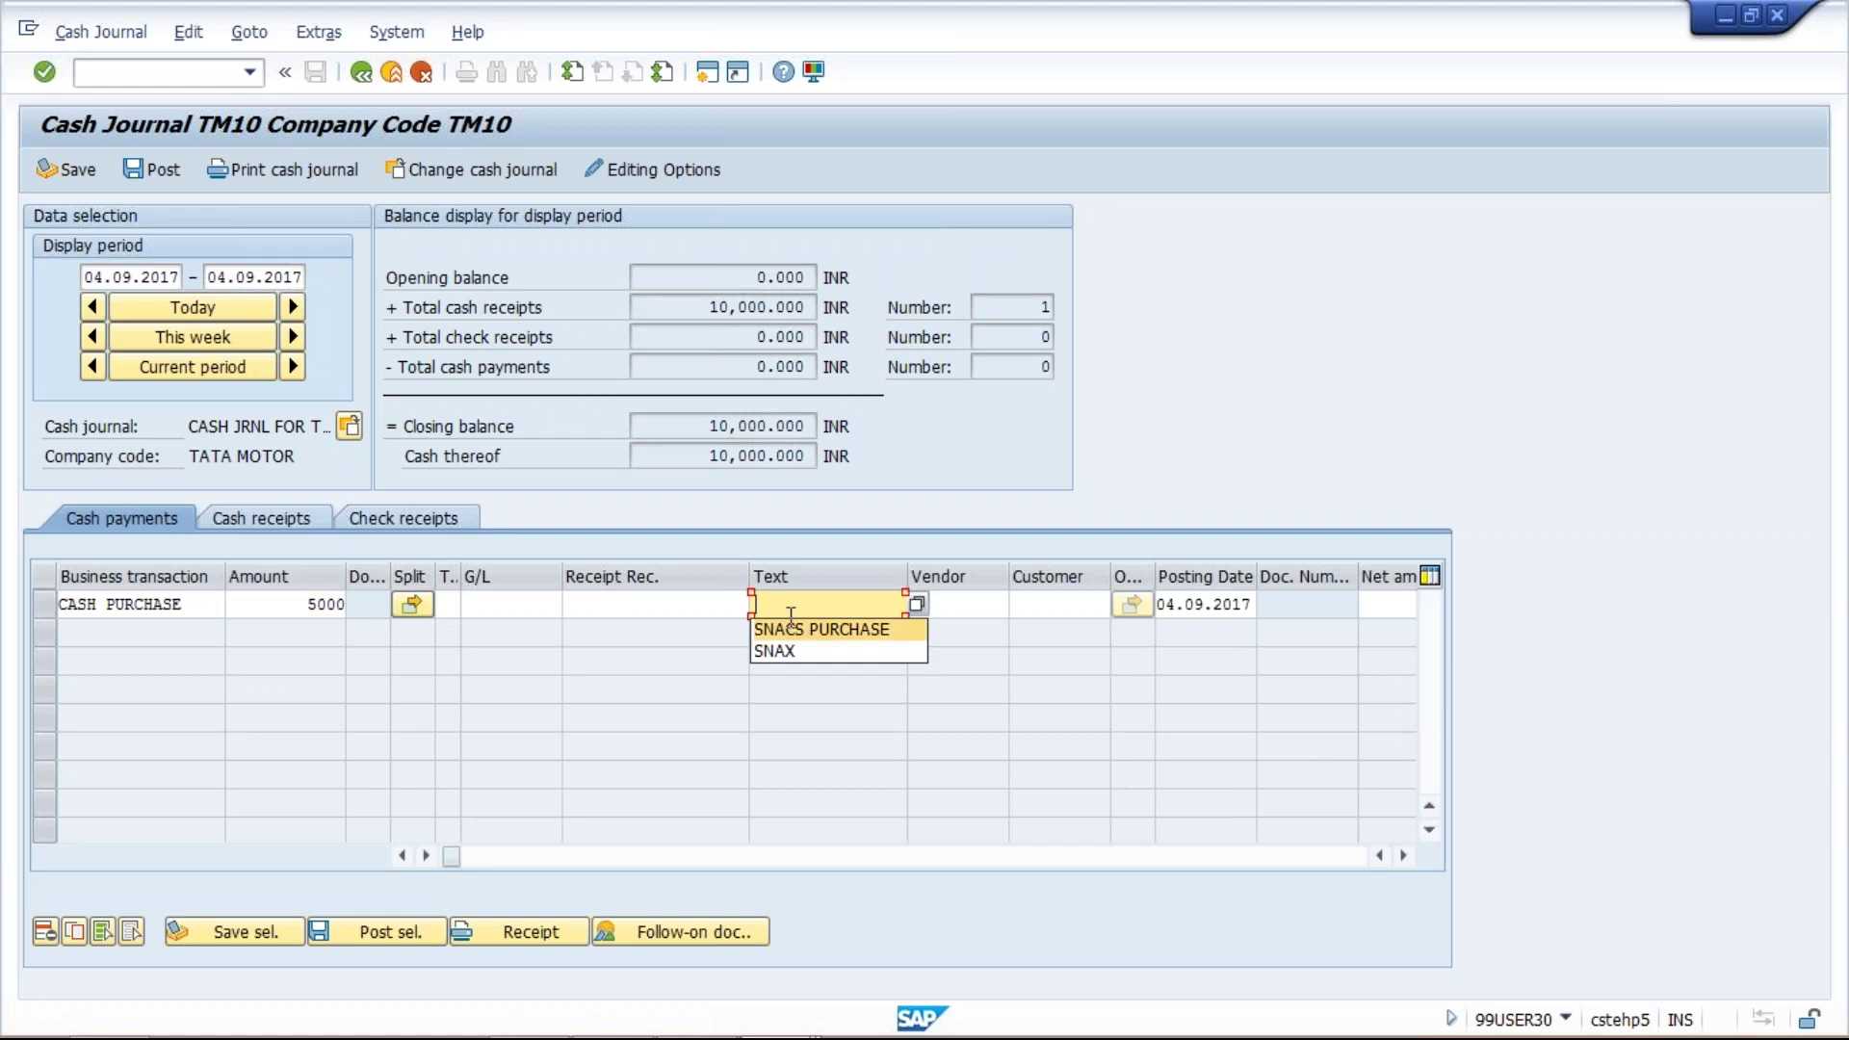
left_click(787, 630)
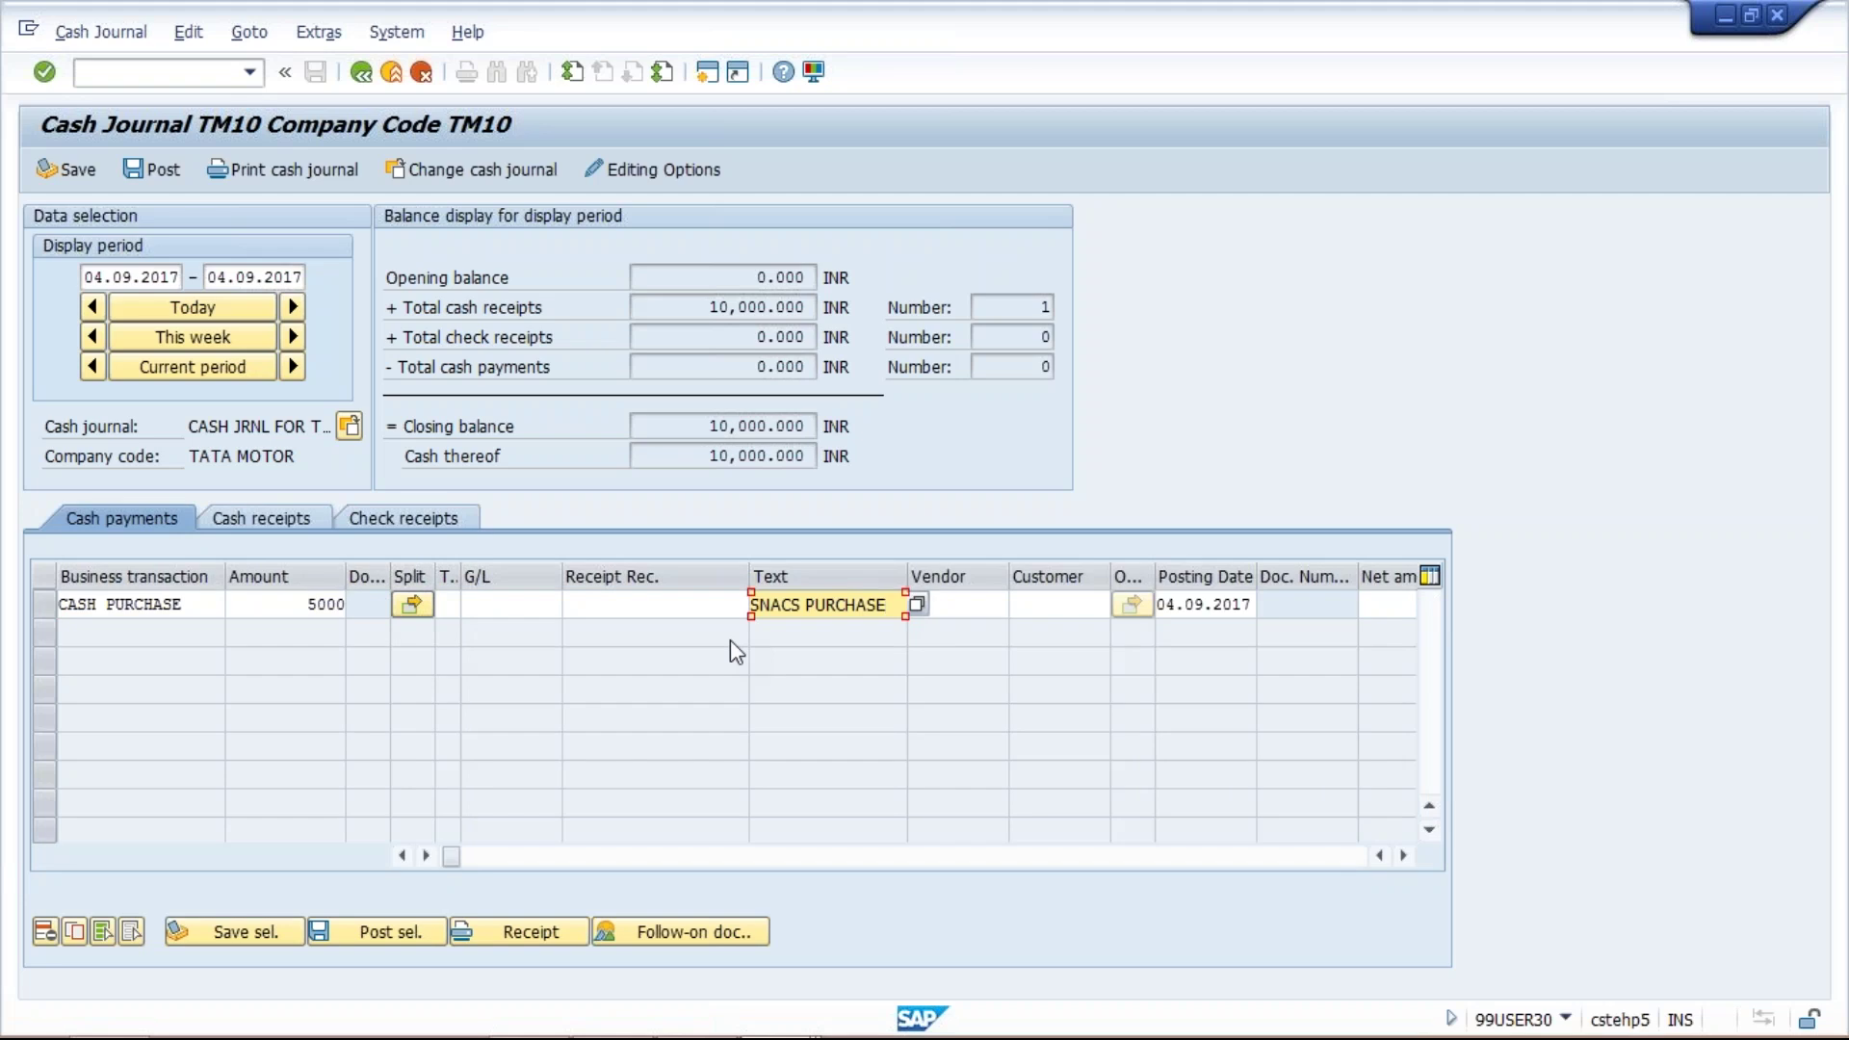
Set the amount of the SNACS PURCHASE cash payment line to 2000
left_click(306, 605)
key("Delete")
type("2")
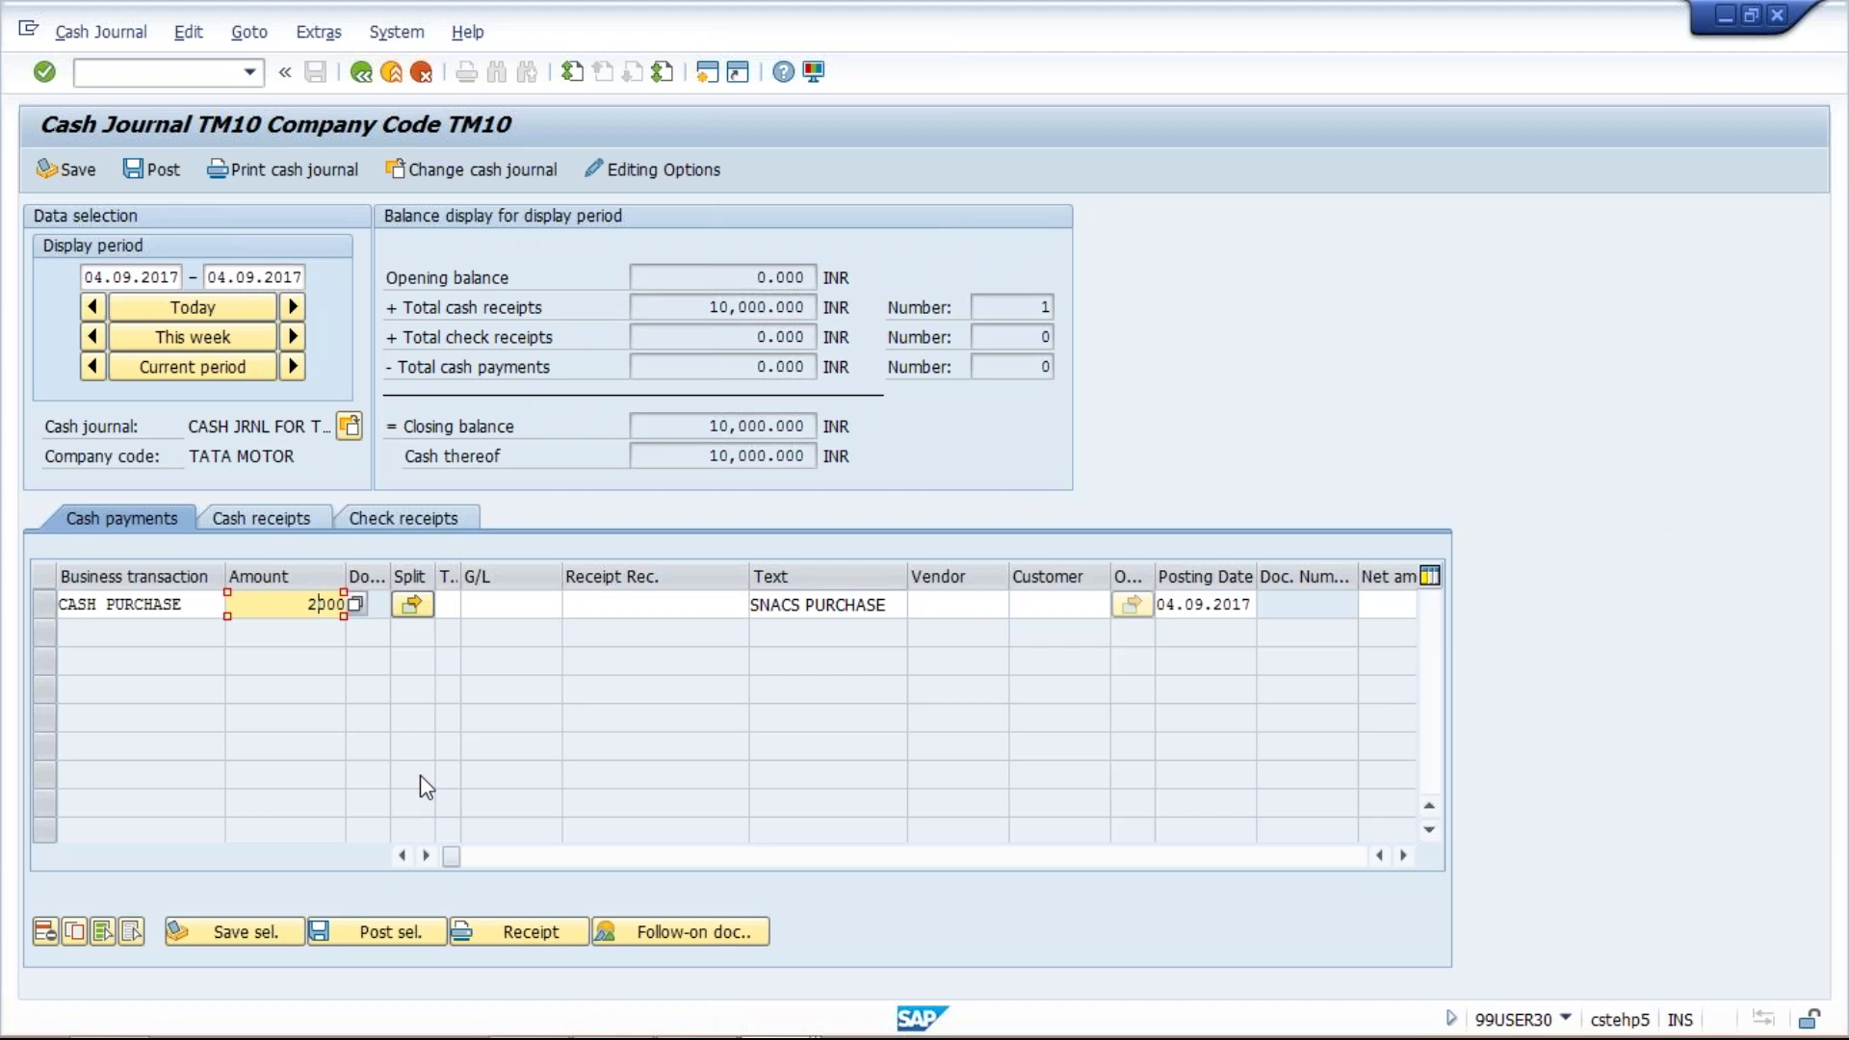
left_click(293, 601)
key("Return")
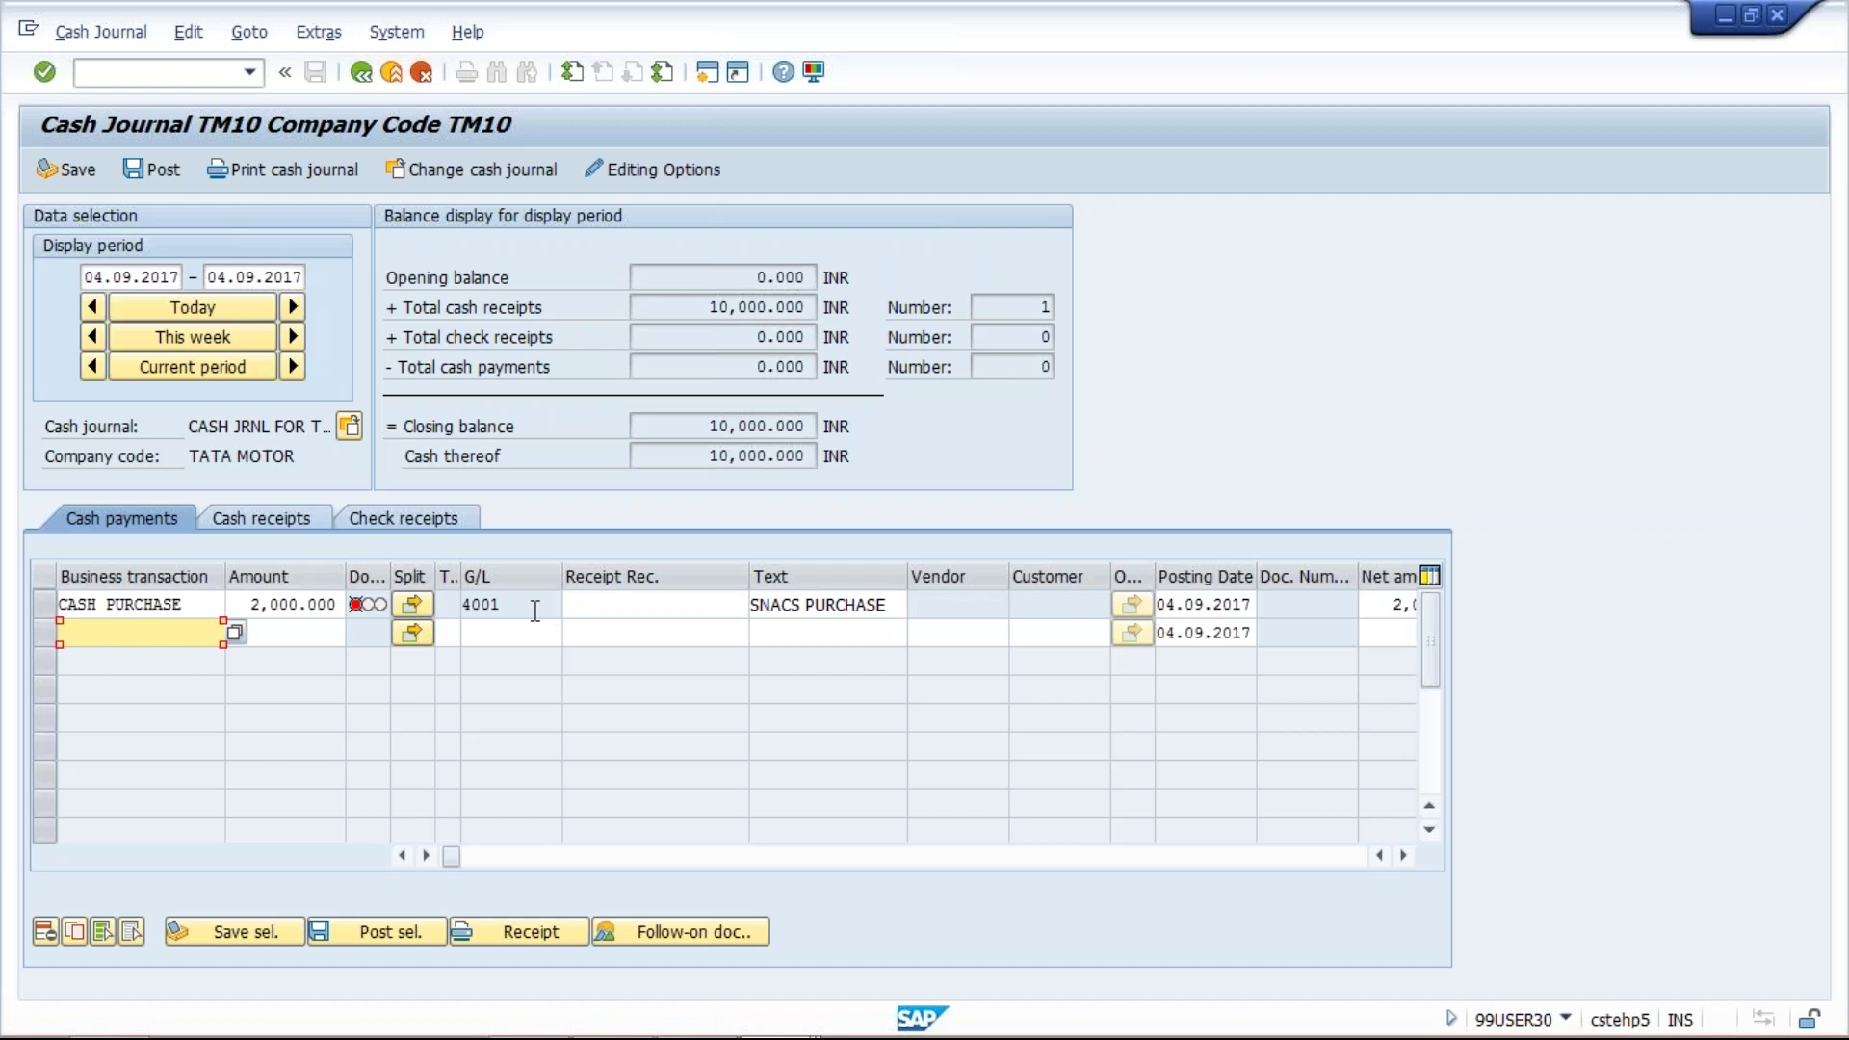
Check the G/L account of the SNACS PURCHASE payment line, select the line and post it
left_click(536, 610)
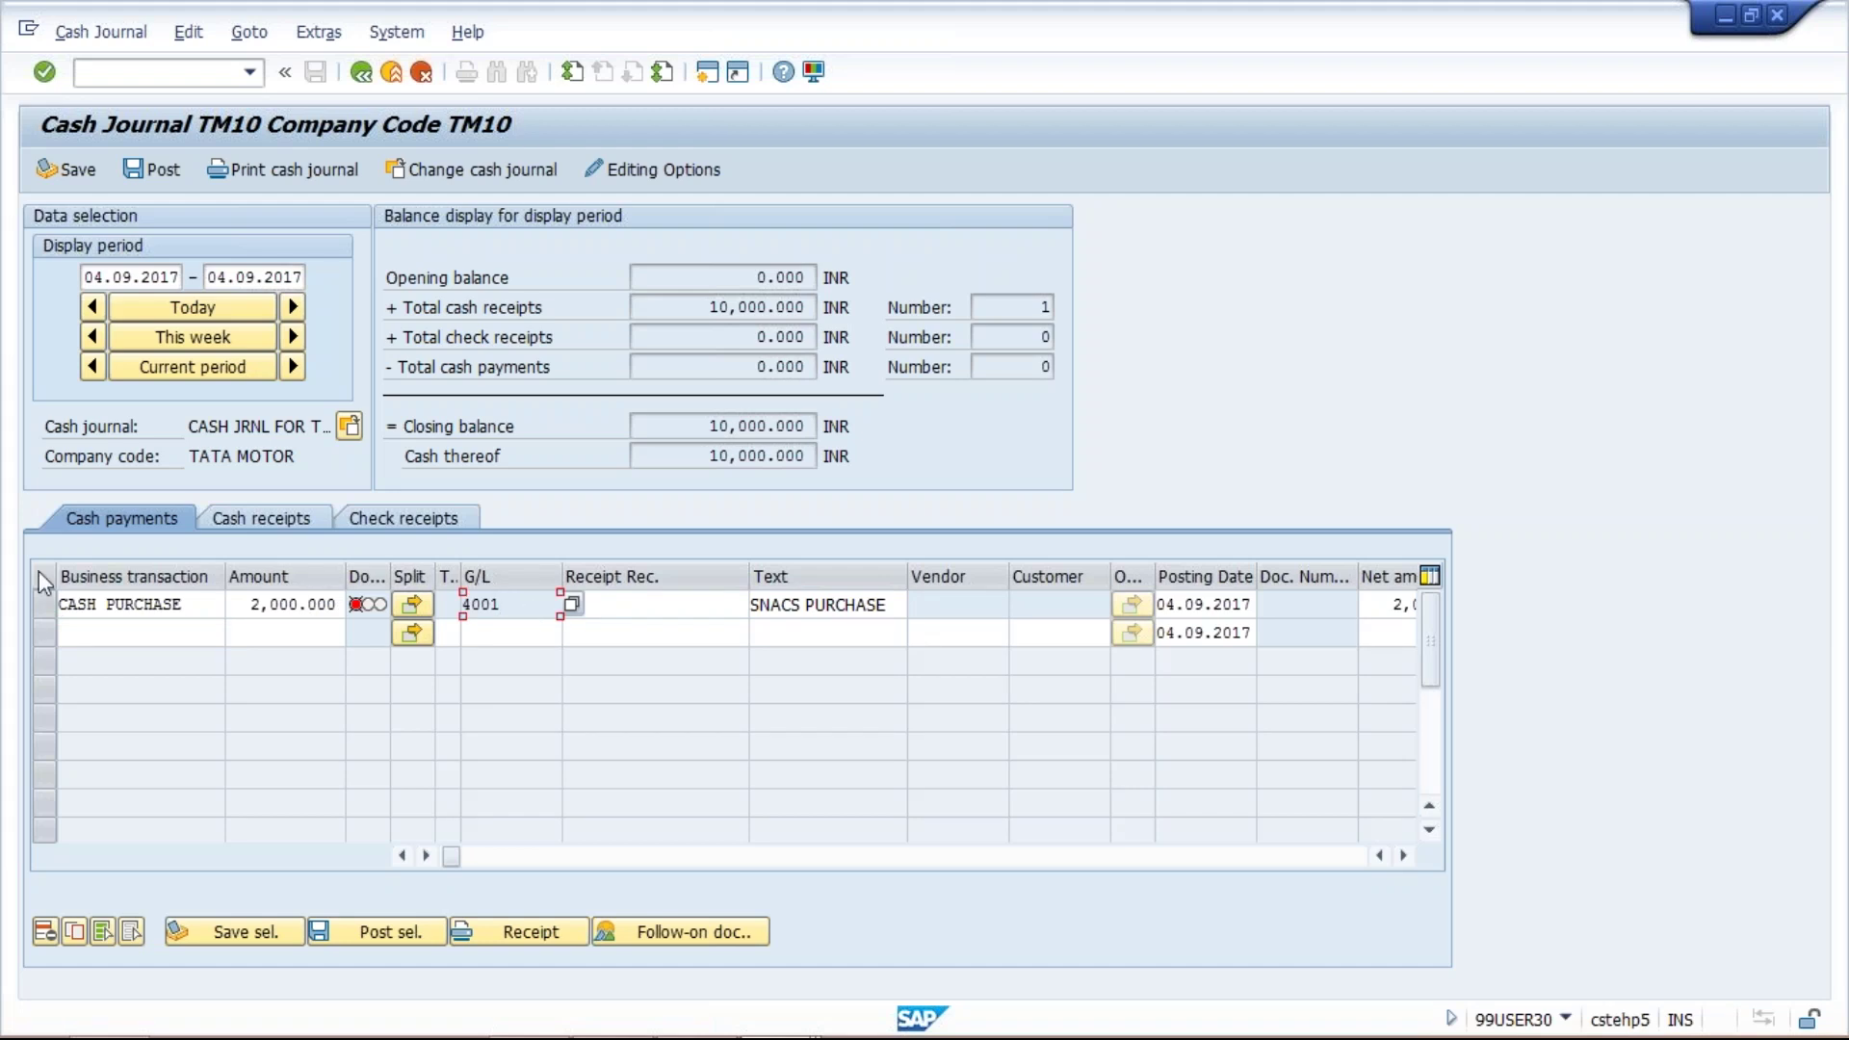
left_click(38, 601)
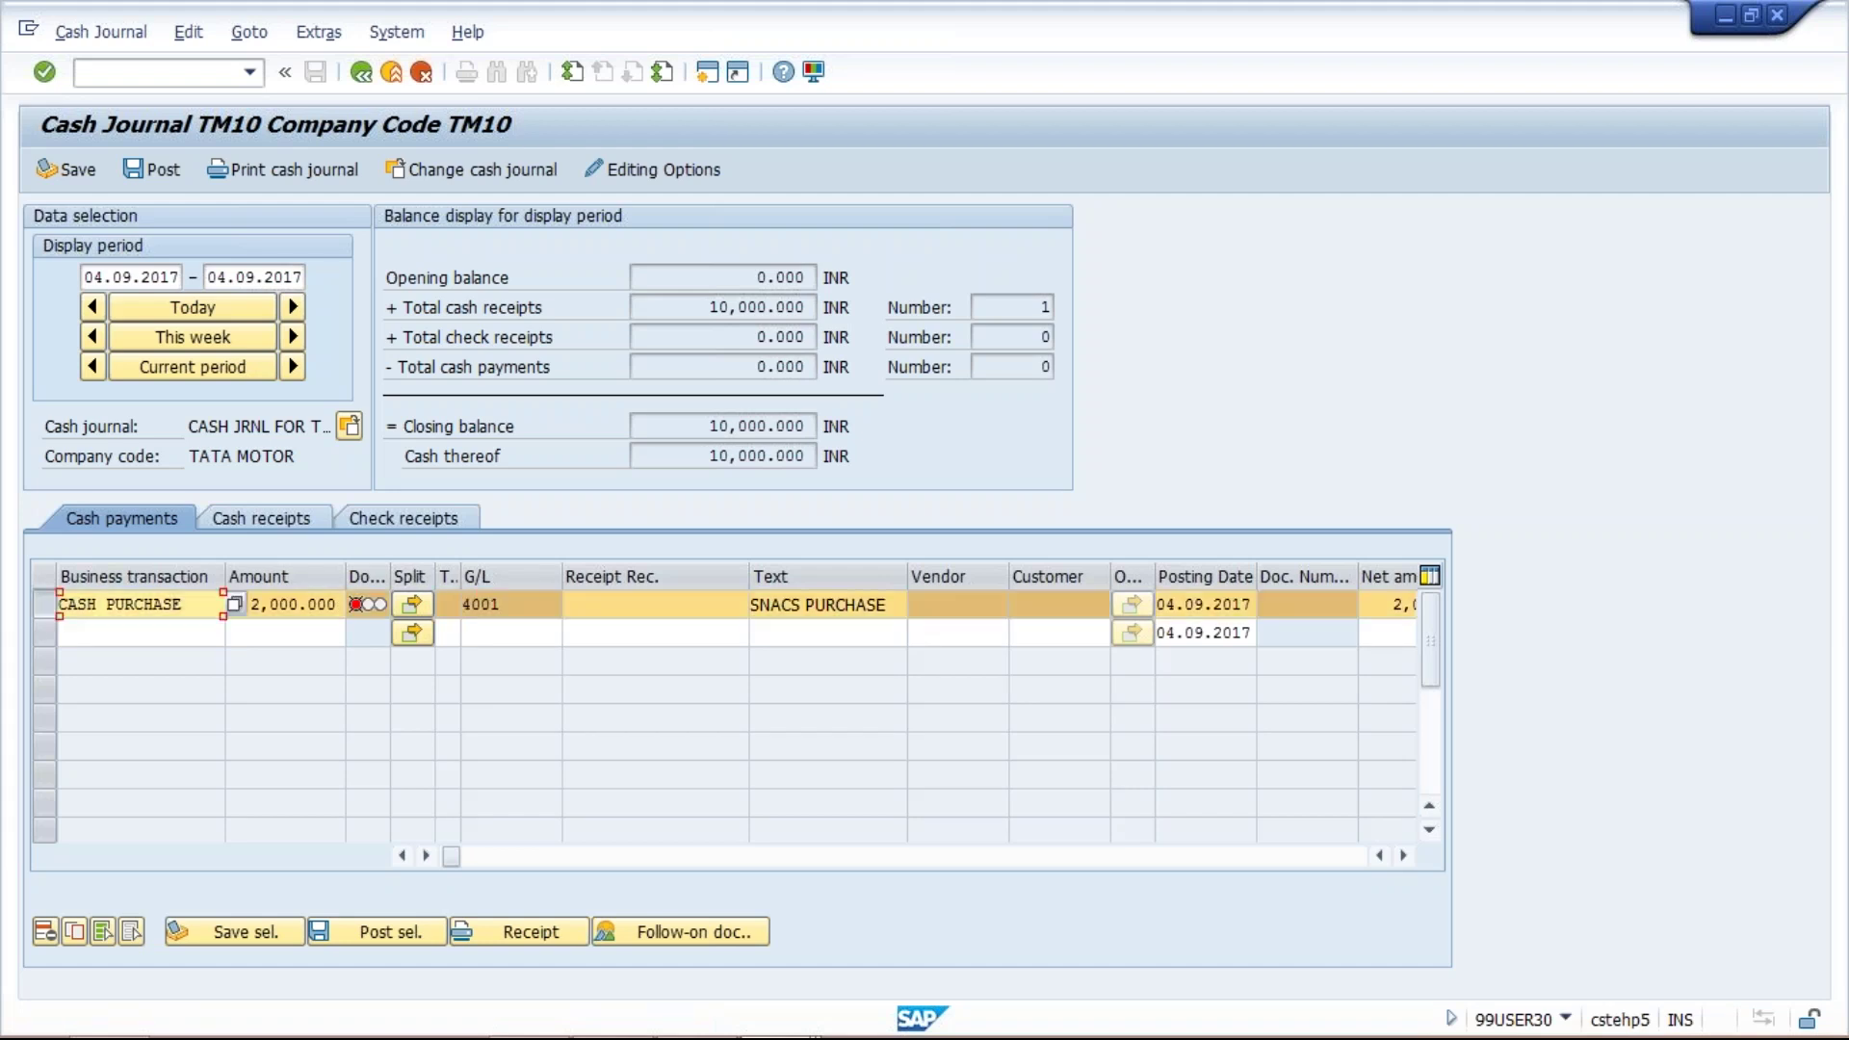
left_click(160, 168)
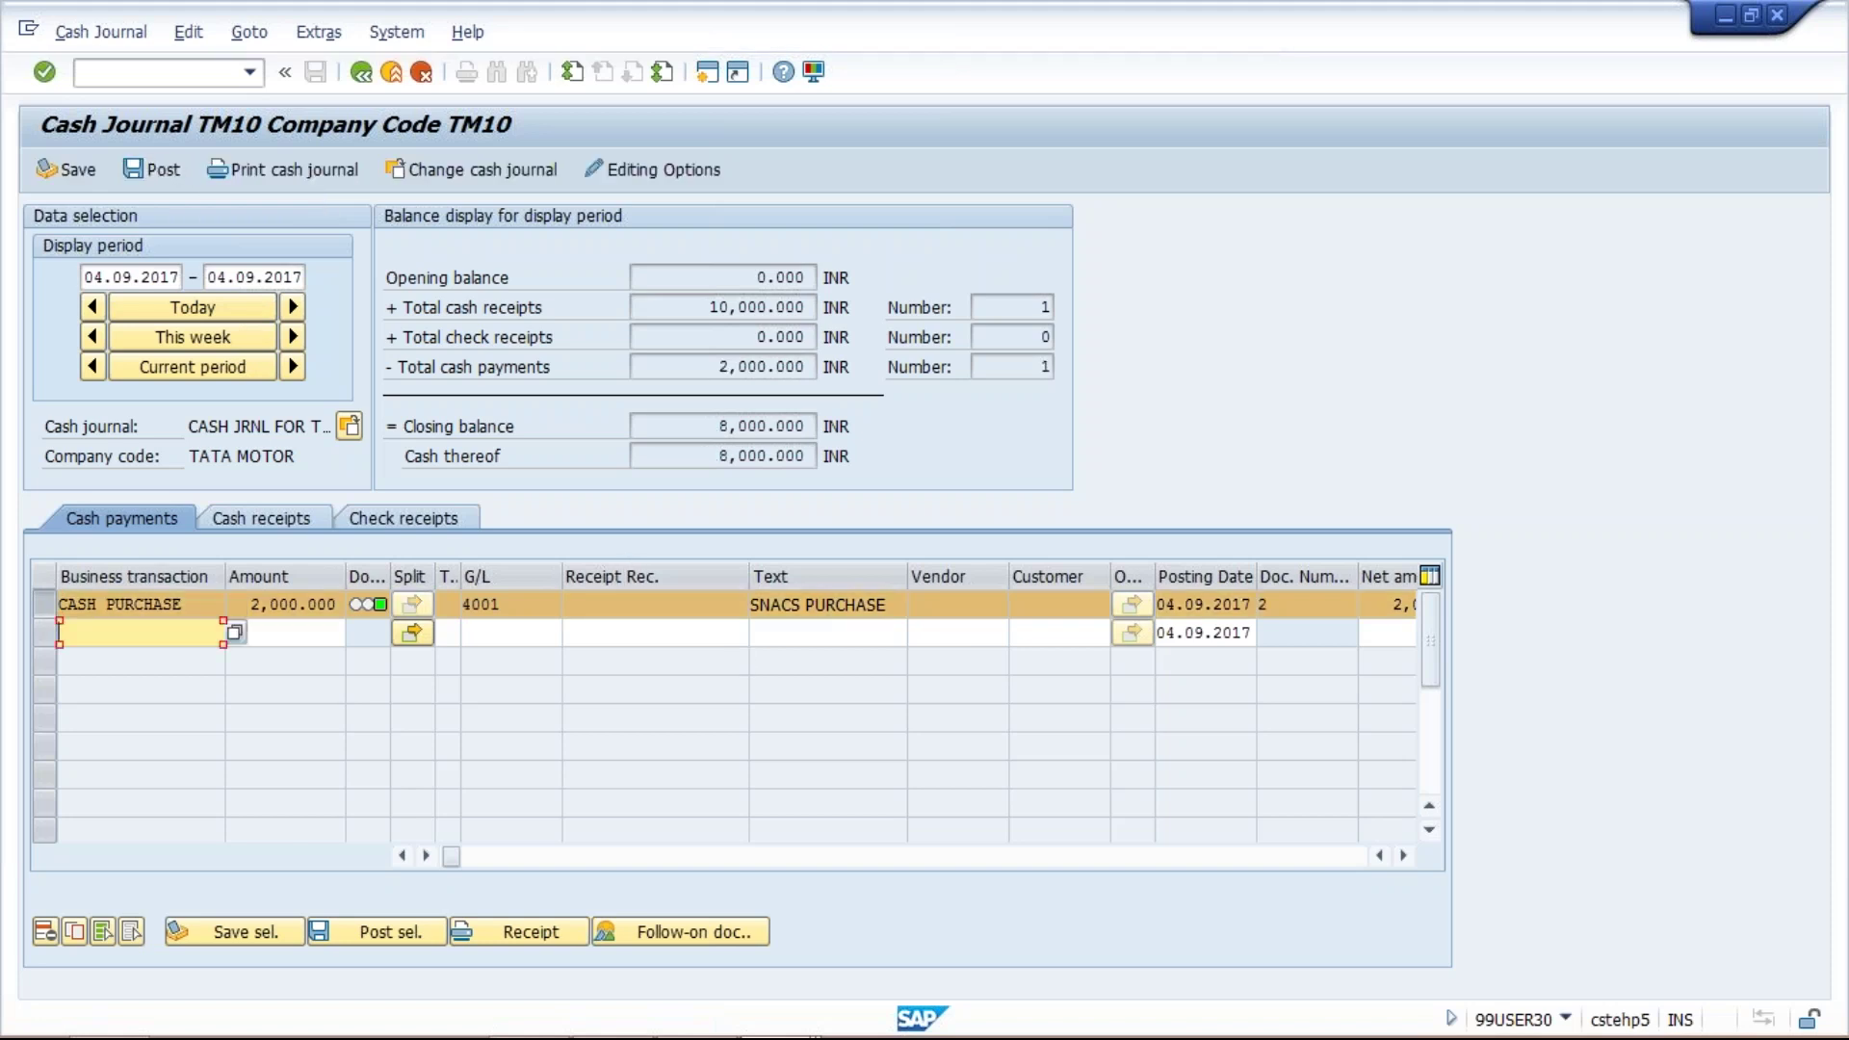
Review the total cash payments, total cash receipts and closing balance for the display period
left_click(684, 357)
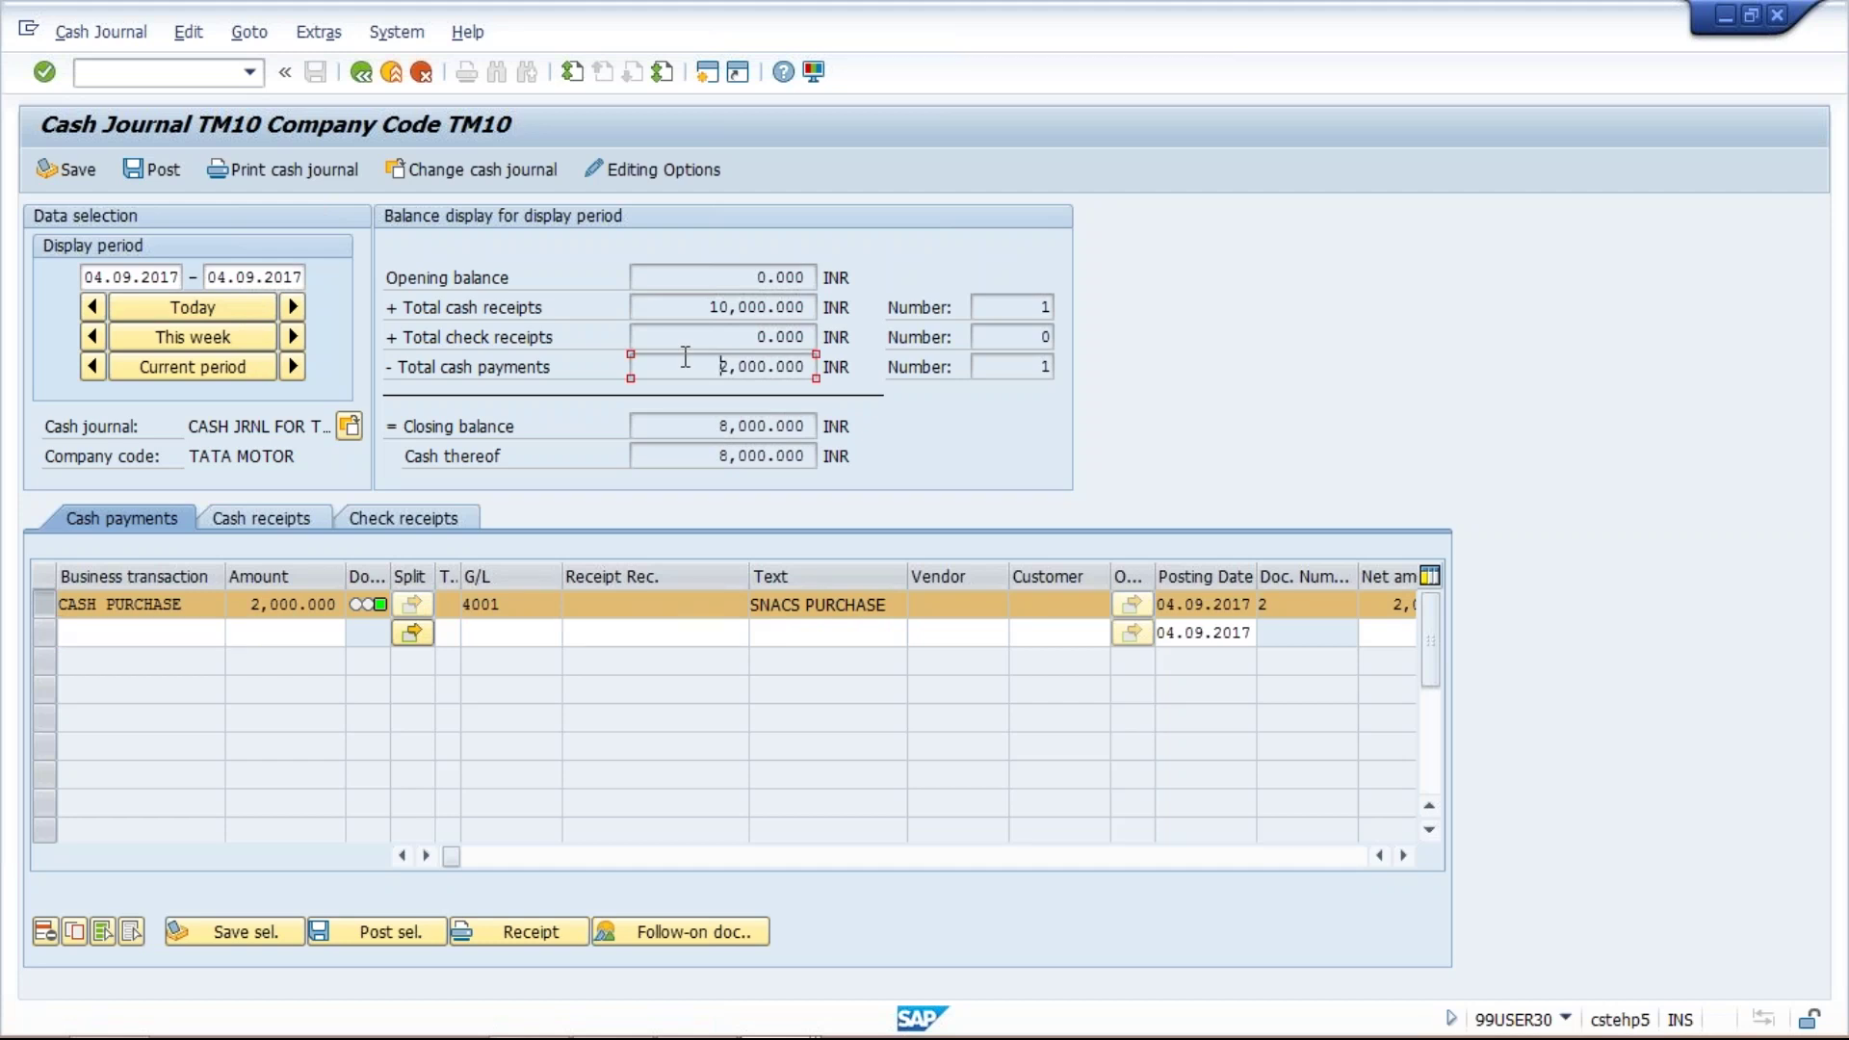
left_click(709, 425)
left_click_drag(707, 307, 810, 315)
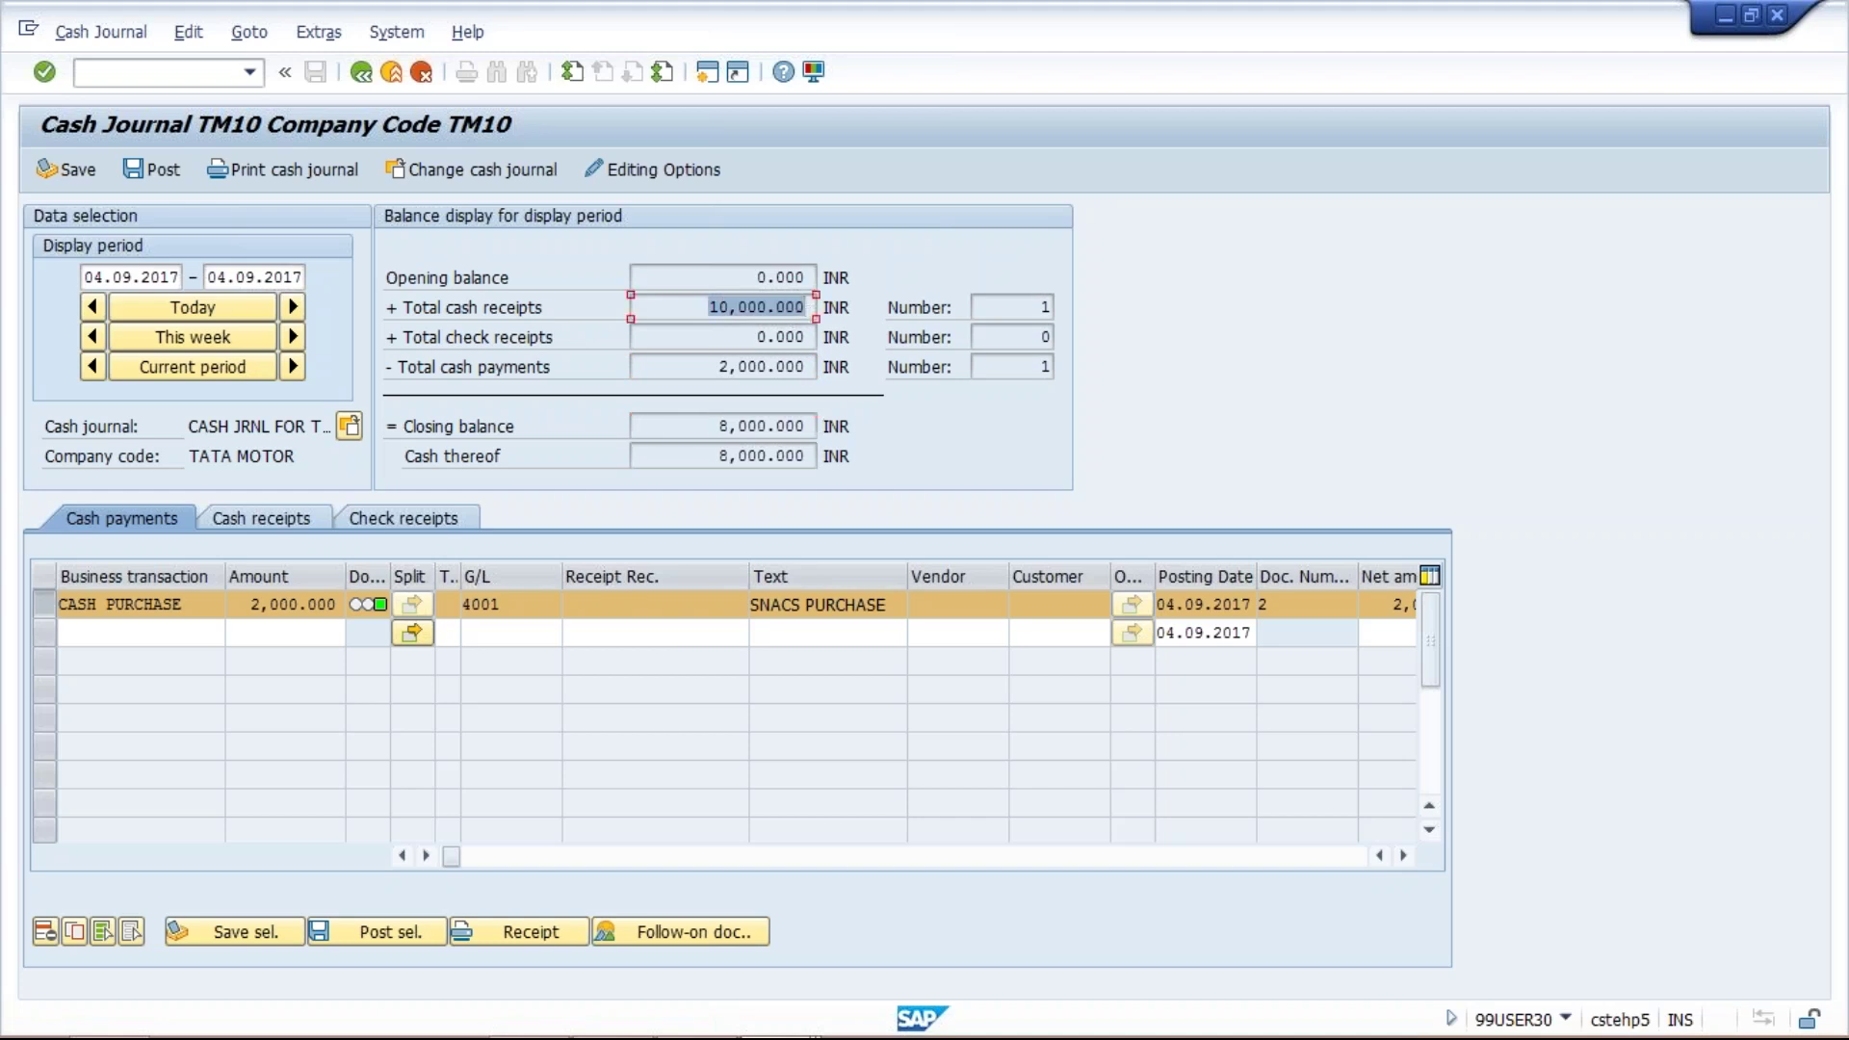
left_click_drag(716, 367, 810, 370)
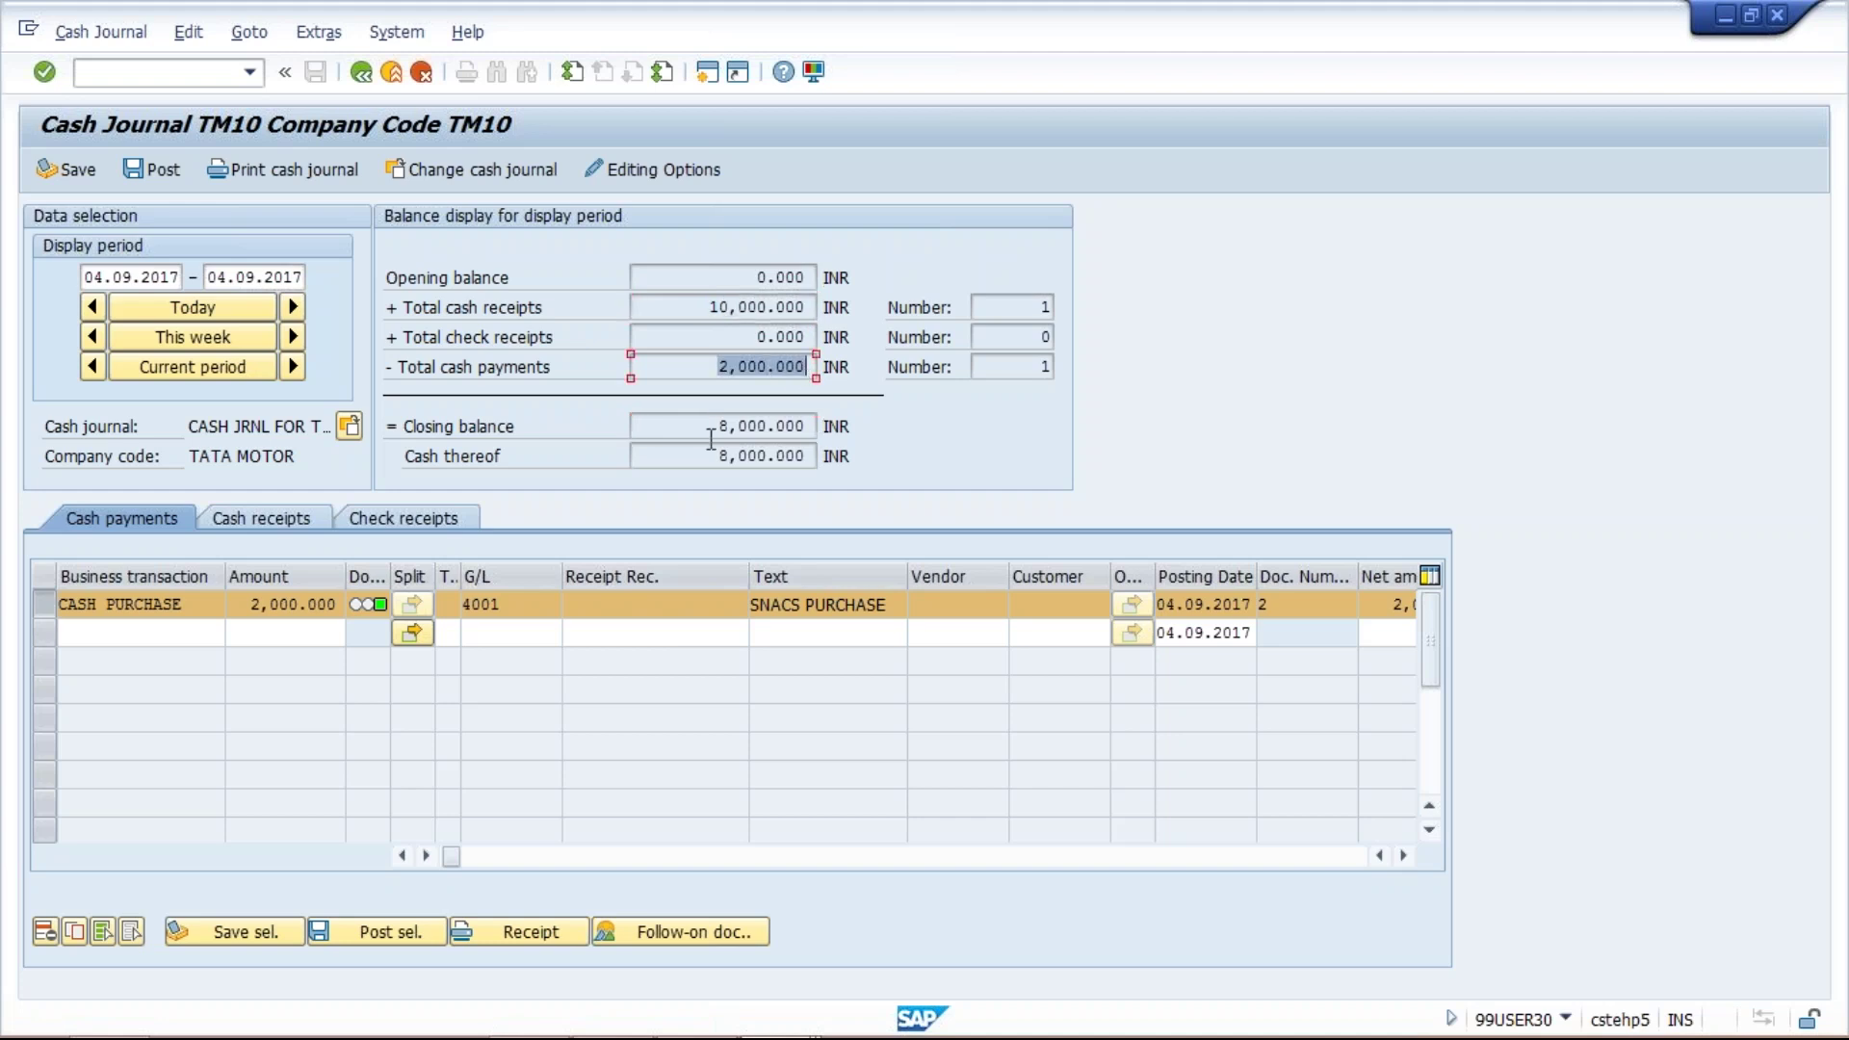
left_click_drag(705, 427, 816, 428)
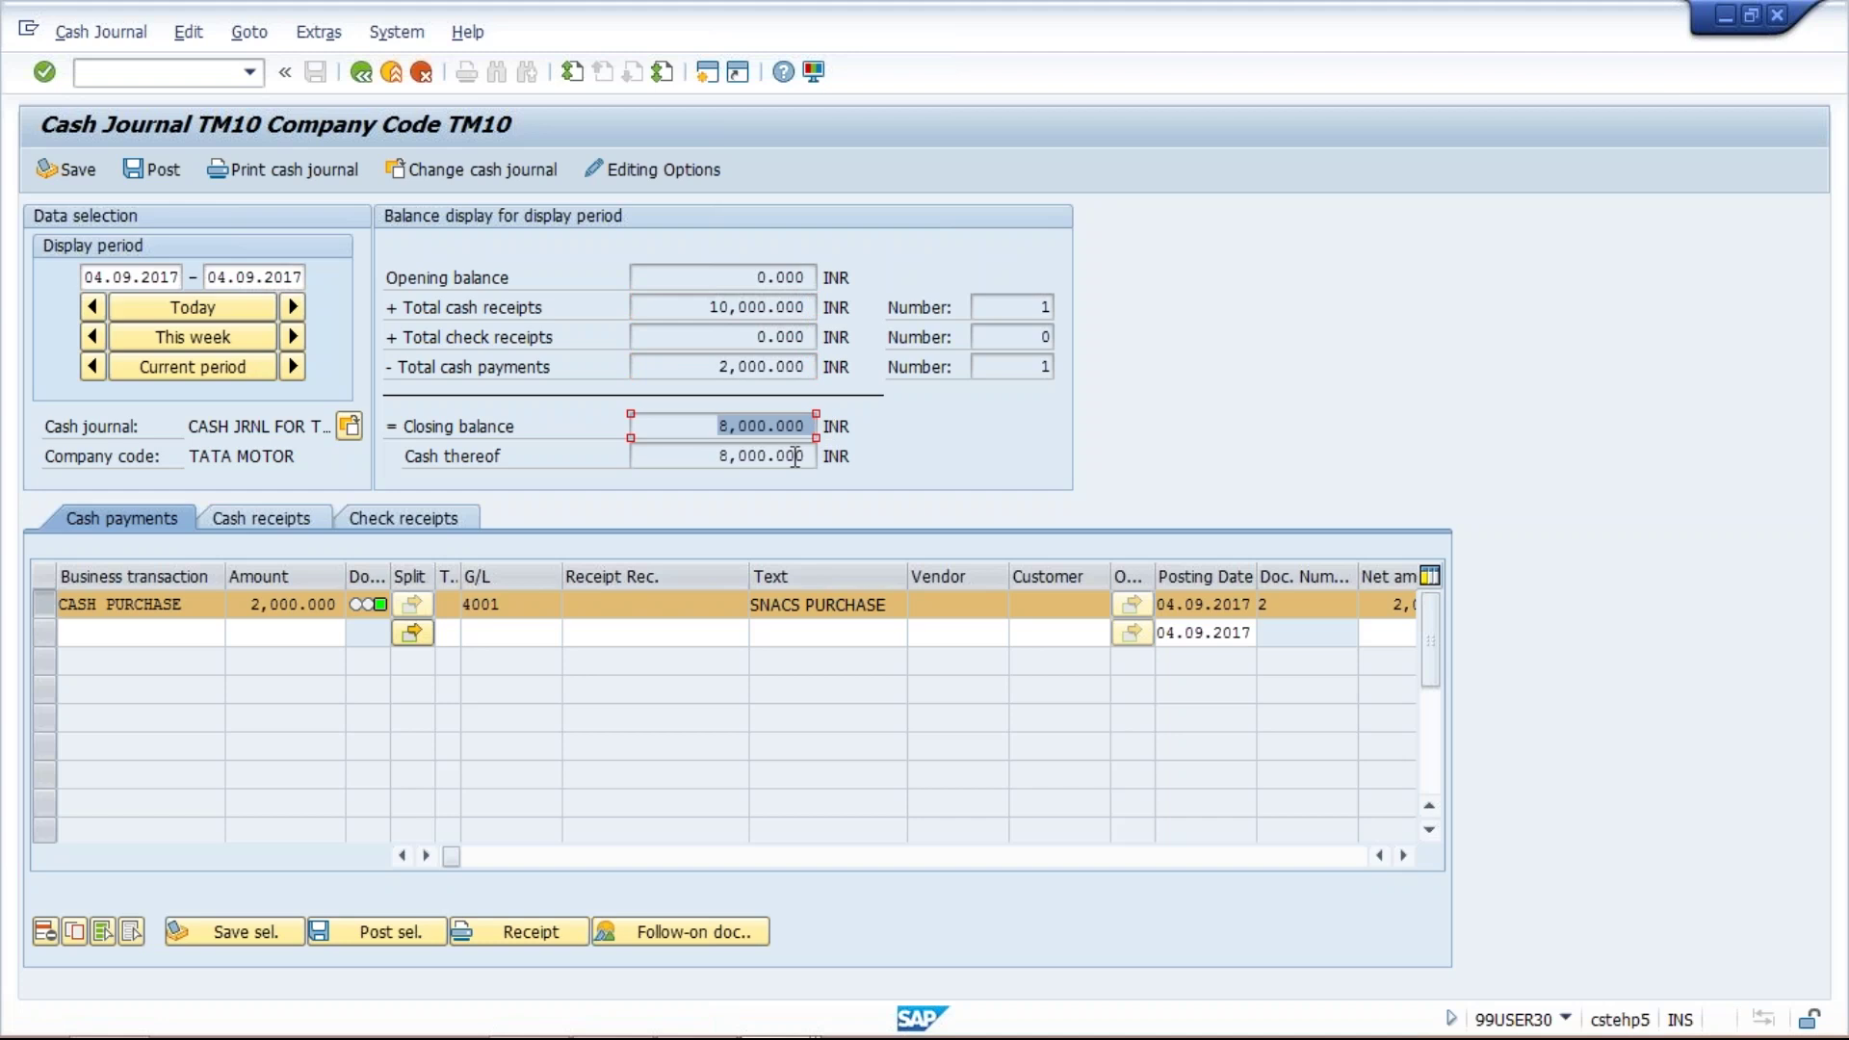
Enter a second cash payment line for CASH PURCHASE with amount 1000 and text SNACS PURCHASE
left_click(148, 625)
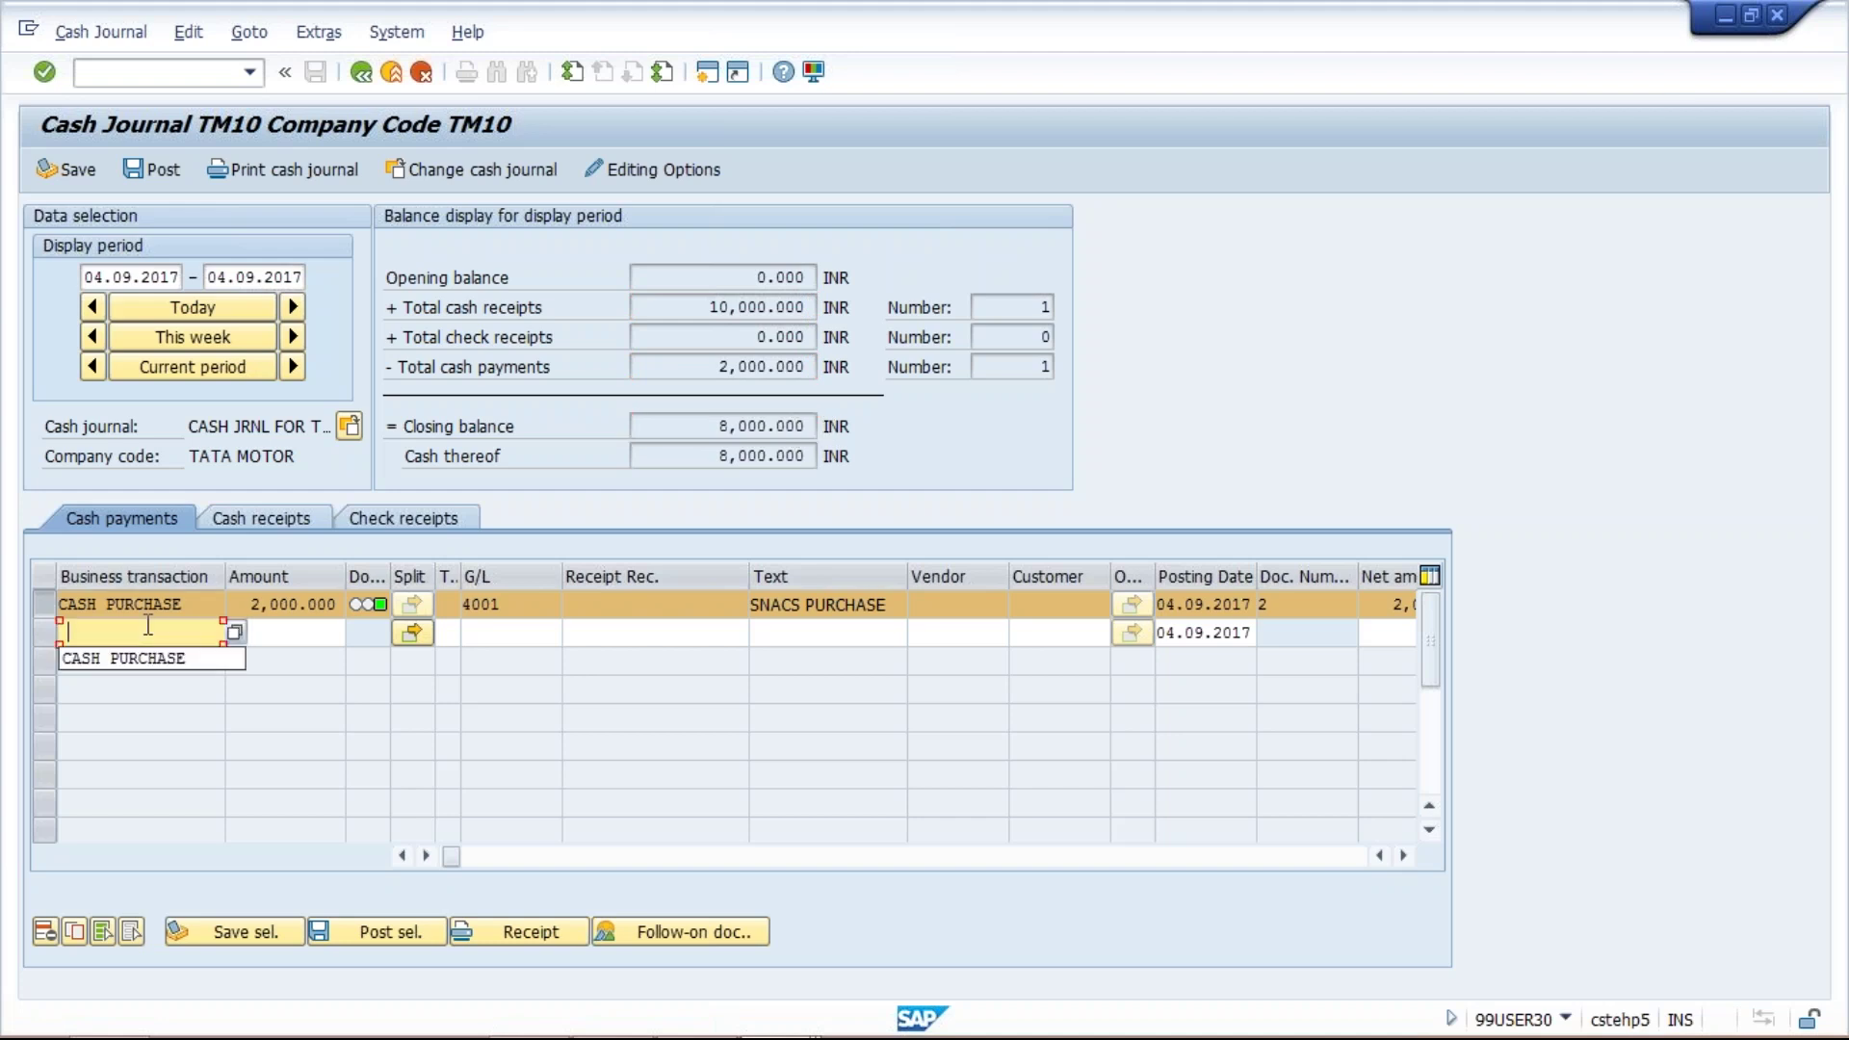
left_click(241, 658)
left_click(296, 631)
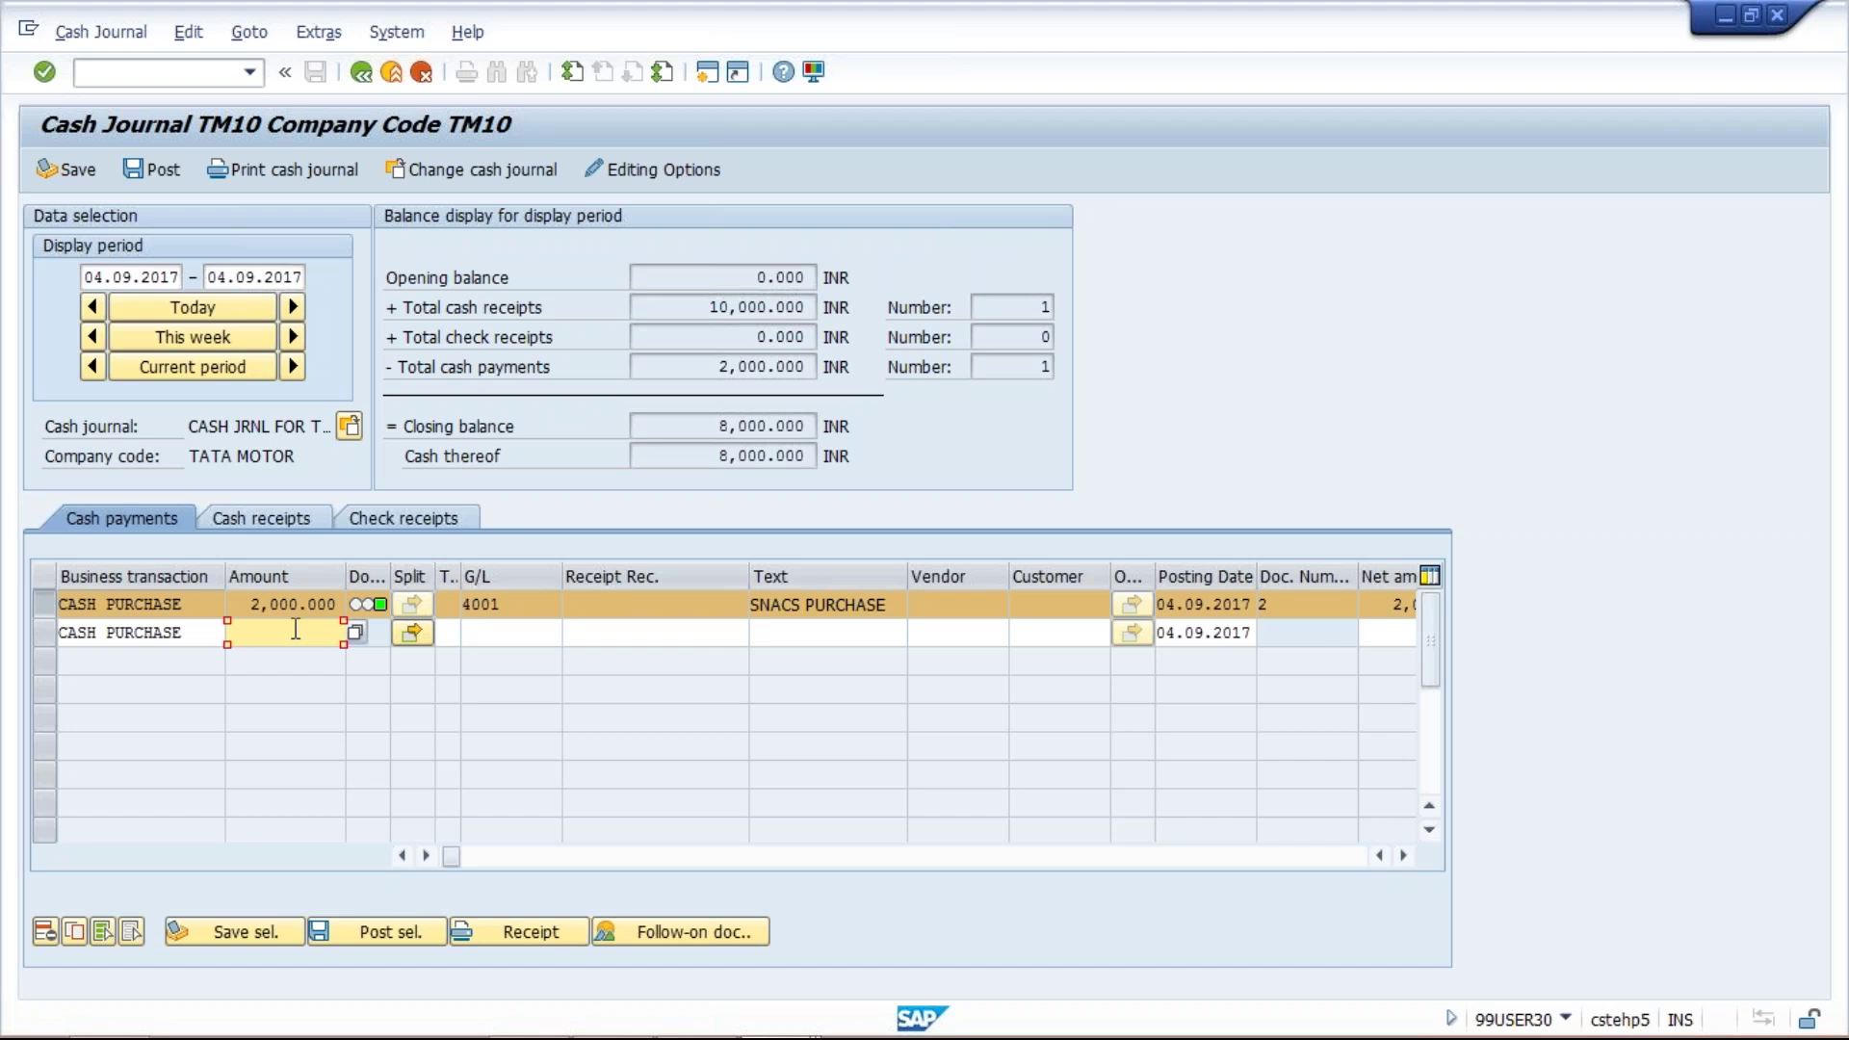
type("000")
left_click(782, 633)
left_click(806, 656)
key("Return")
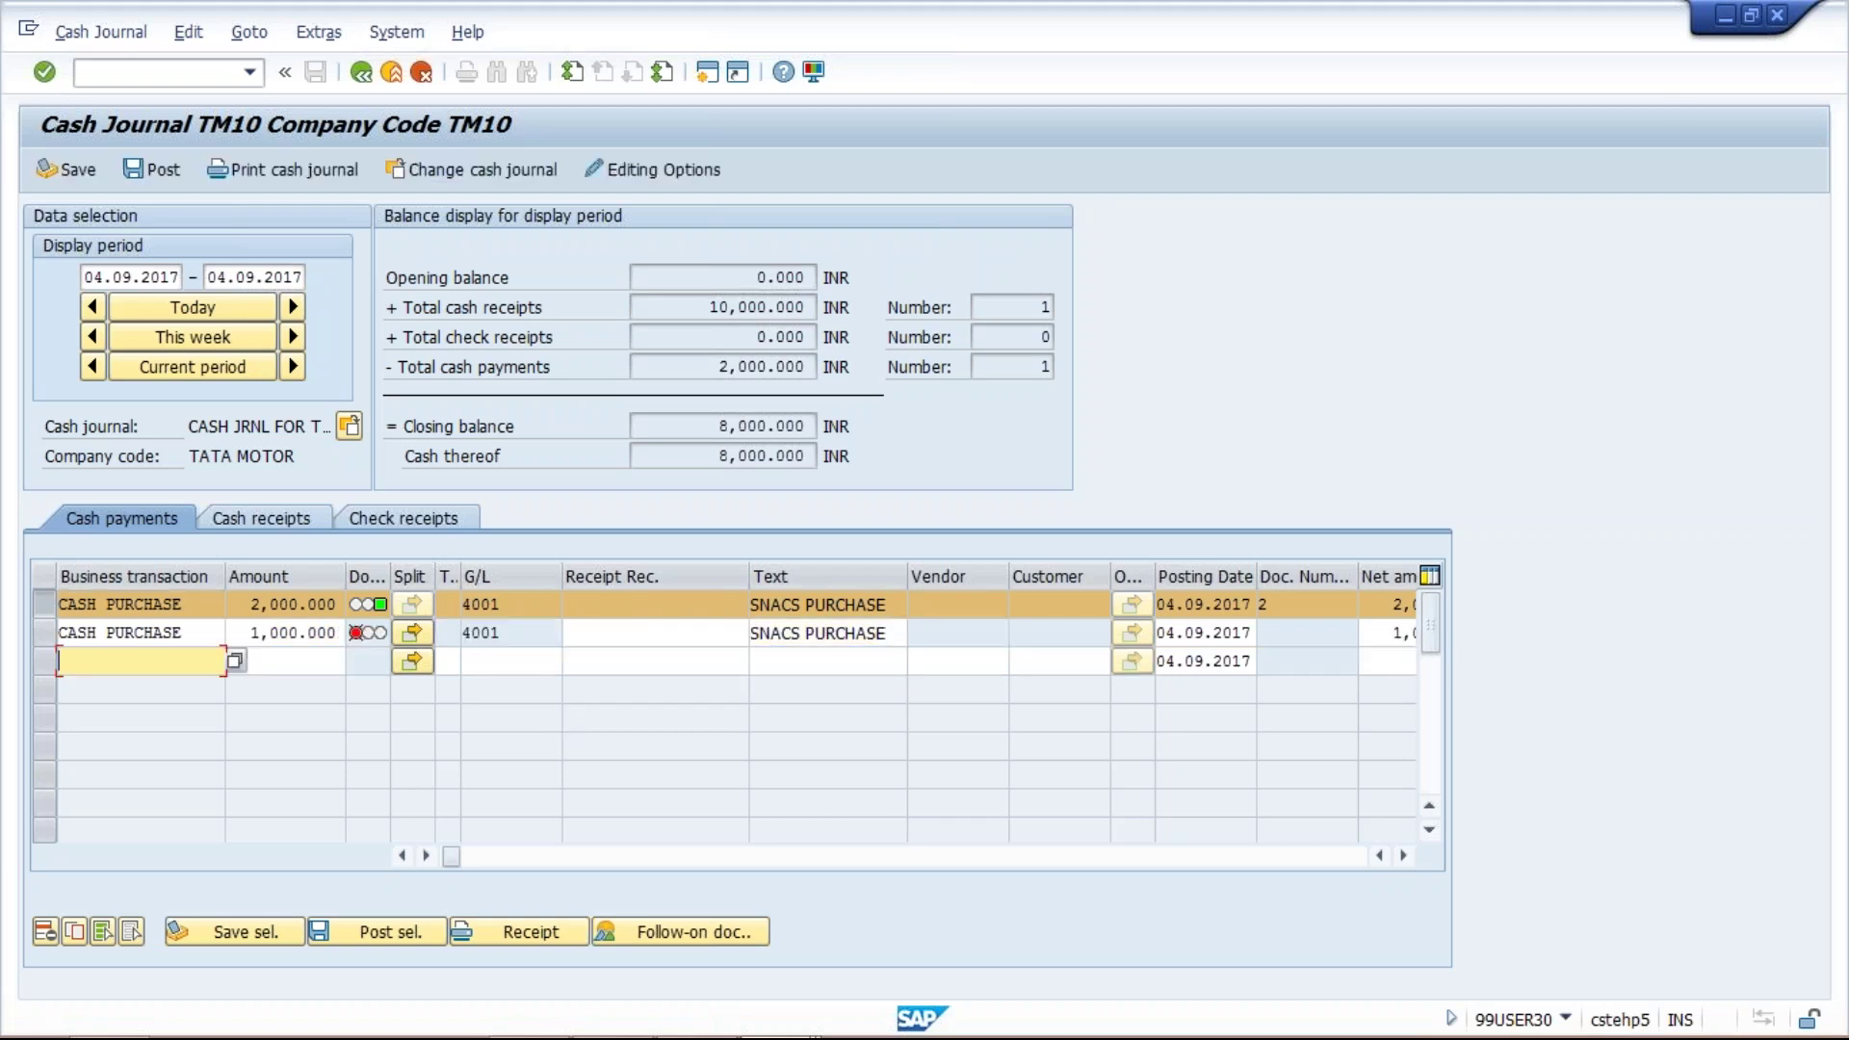
Select only the new 1000 CASH PURCHASE line, deselecting the posted 2000 line, and post it
left_click(45, 633)
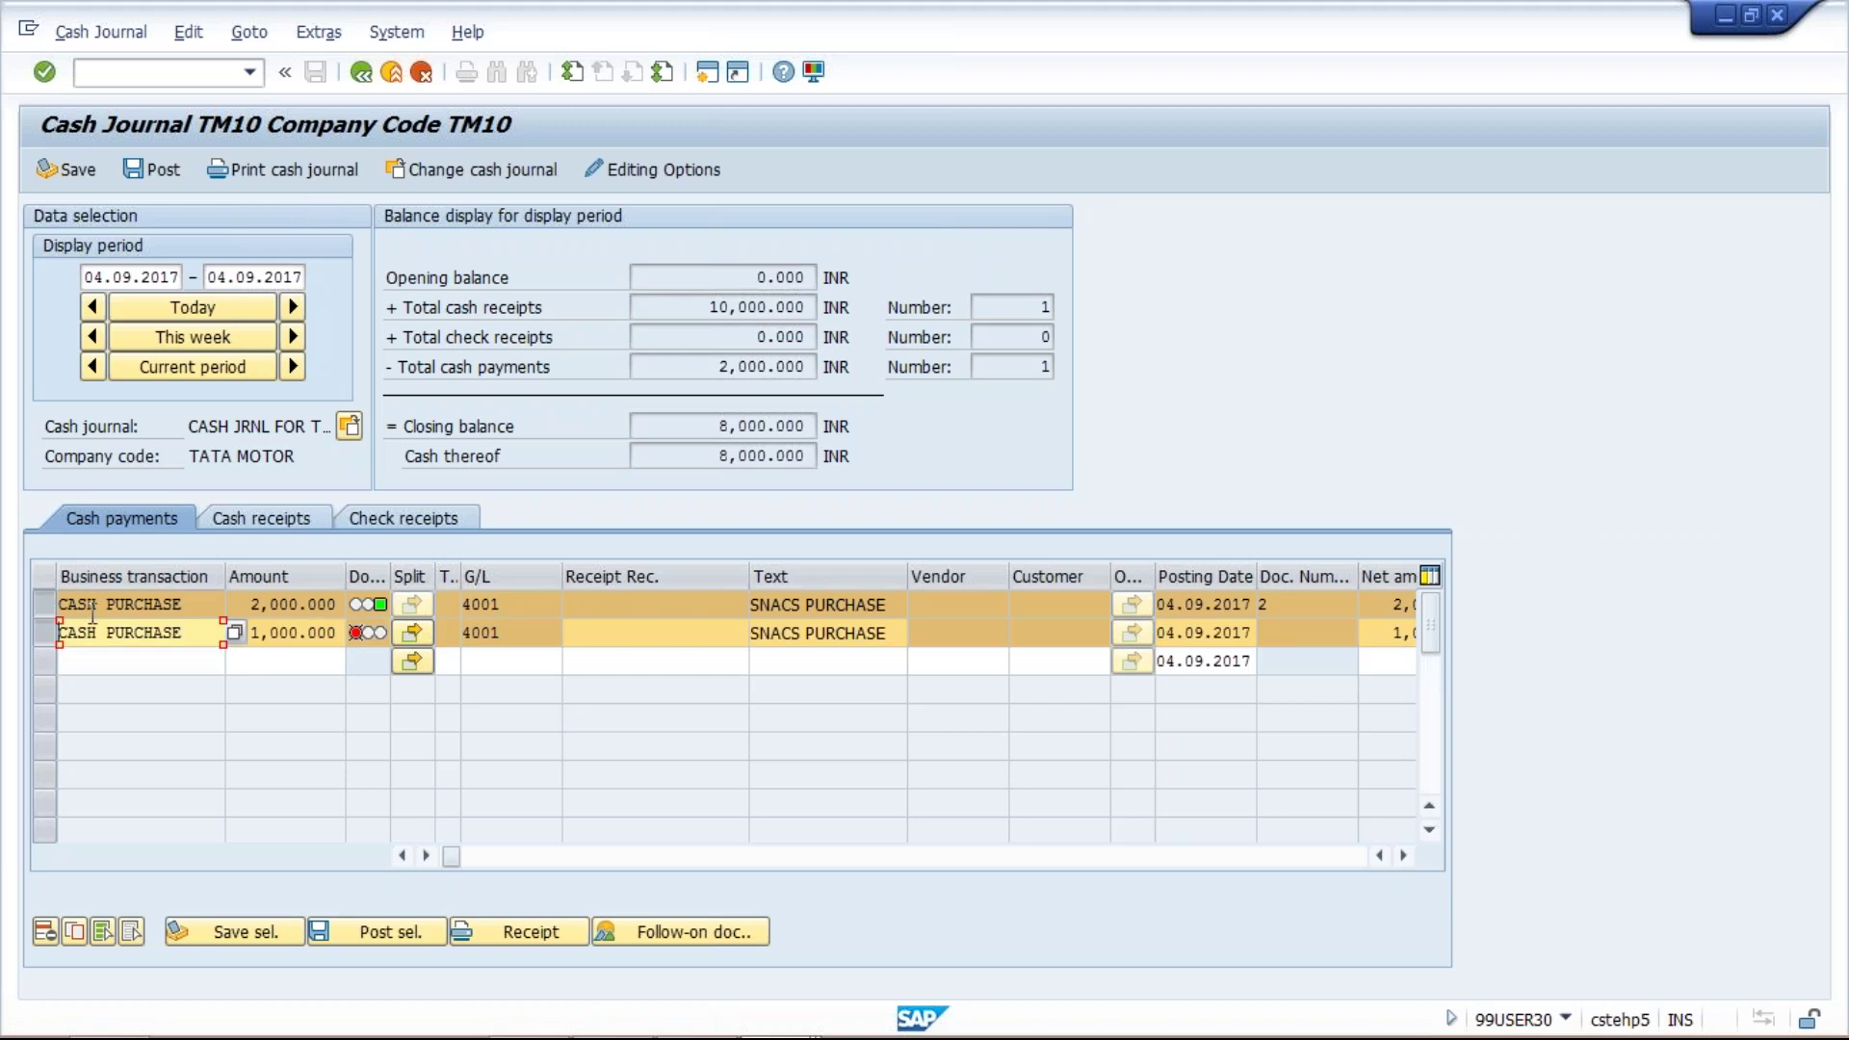
left_click(44, 604, "ctrl")
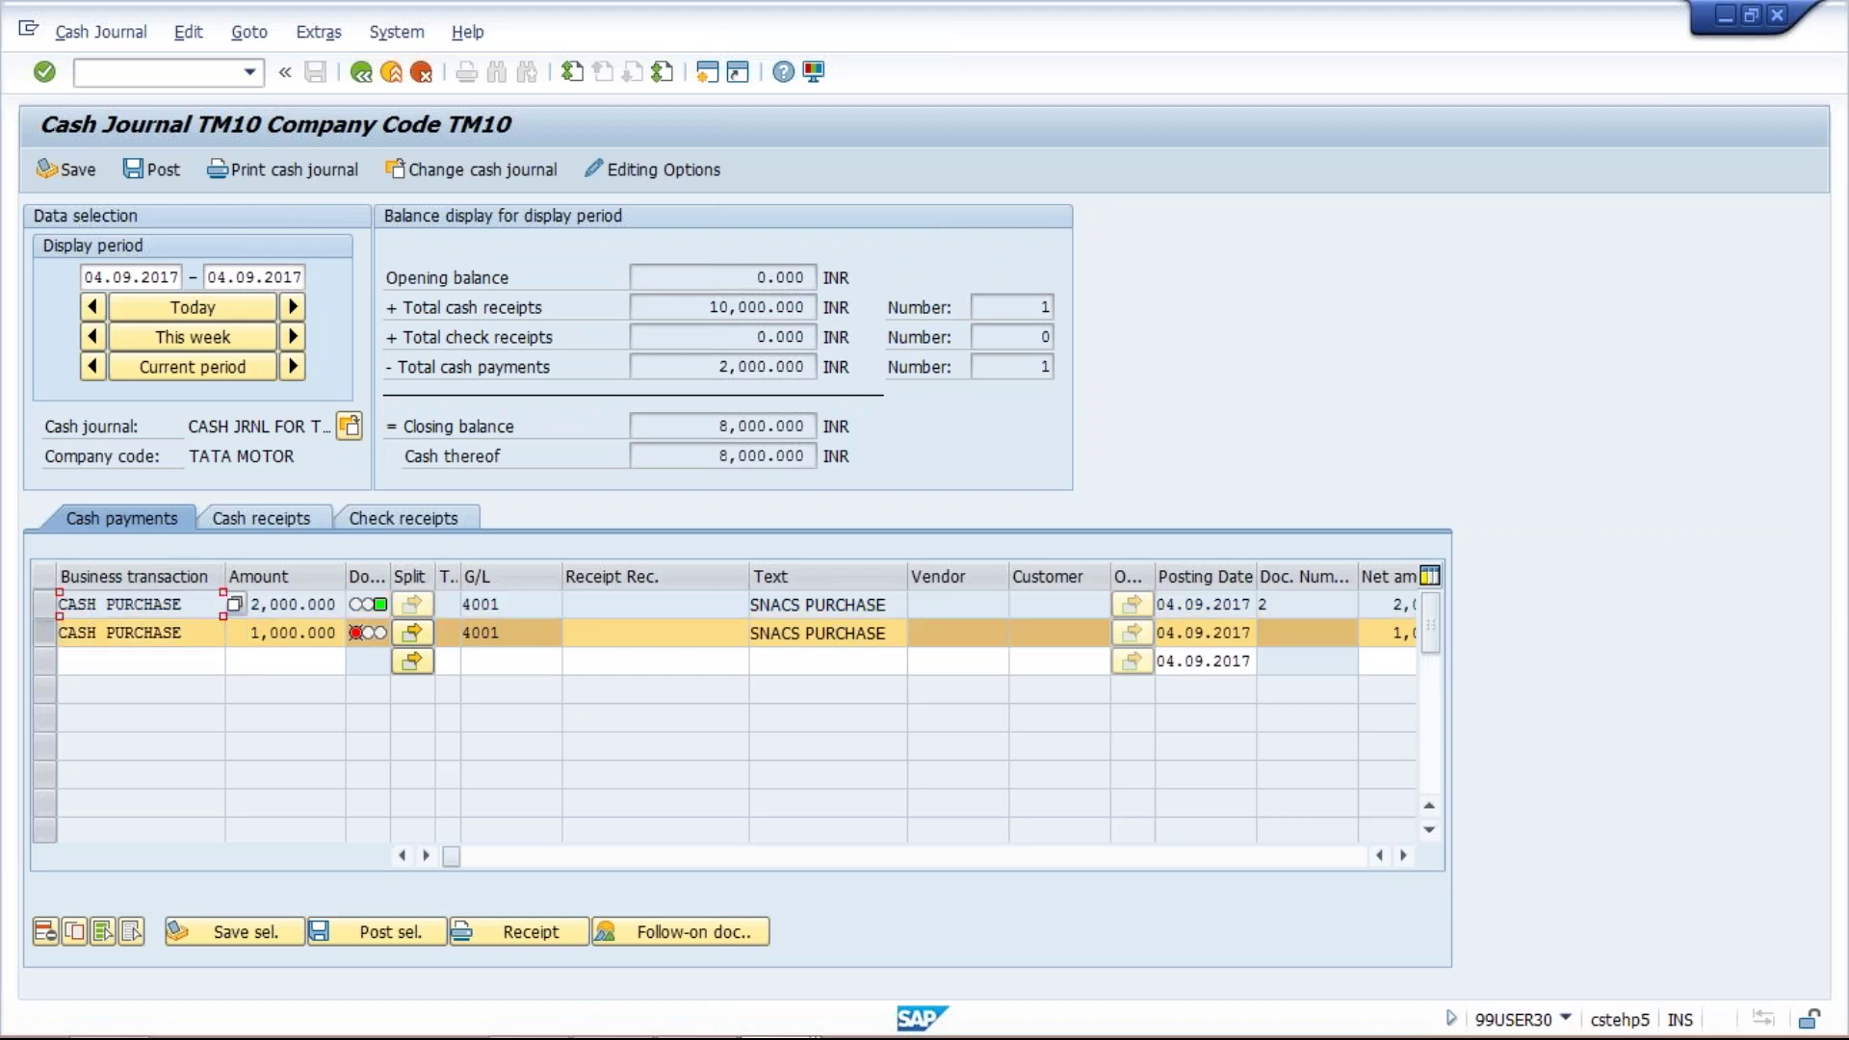
left_click(375, 930)
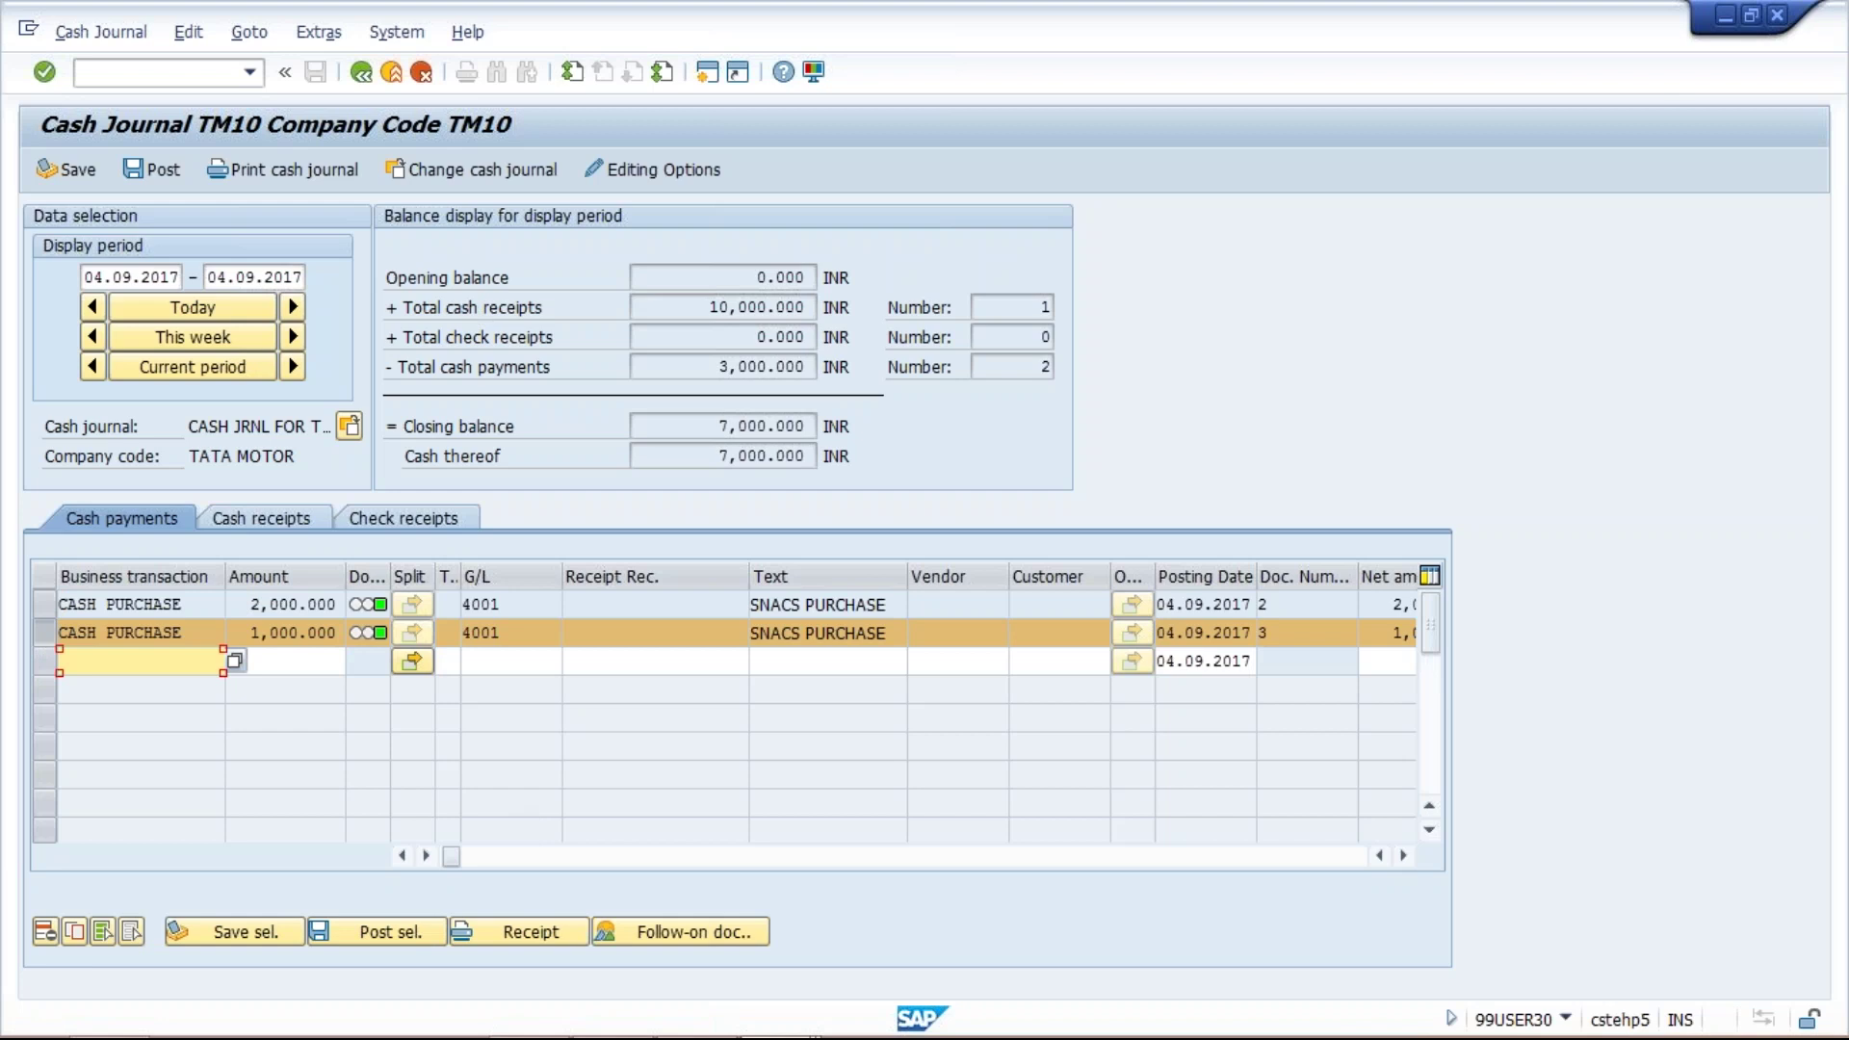
Check the closing balance after the second cash purchase posting
left_click(671, 635)
left_click(683, 423)
double_click(806, 425)
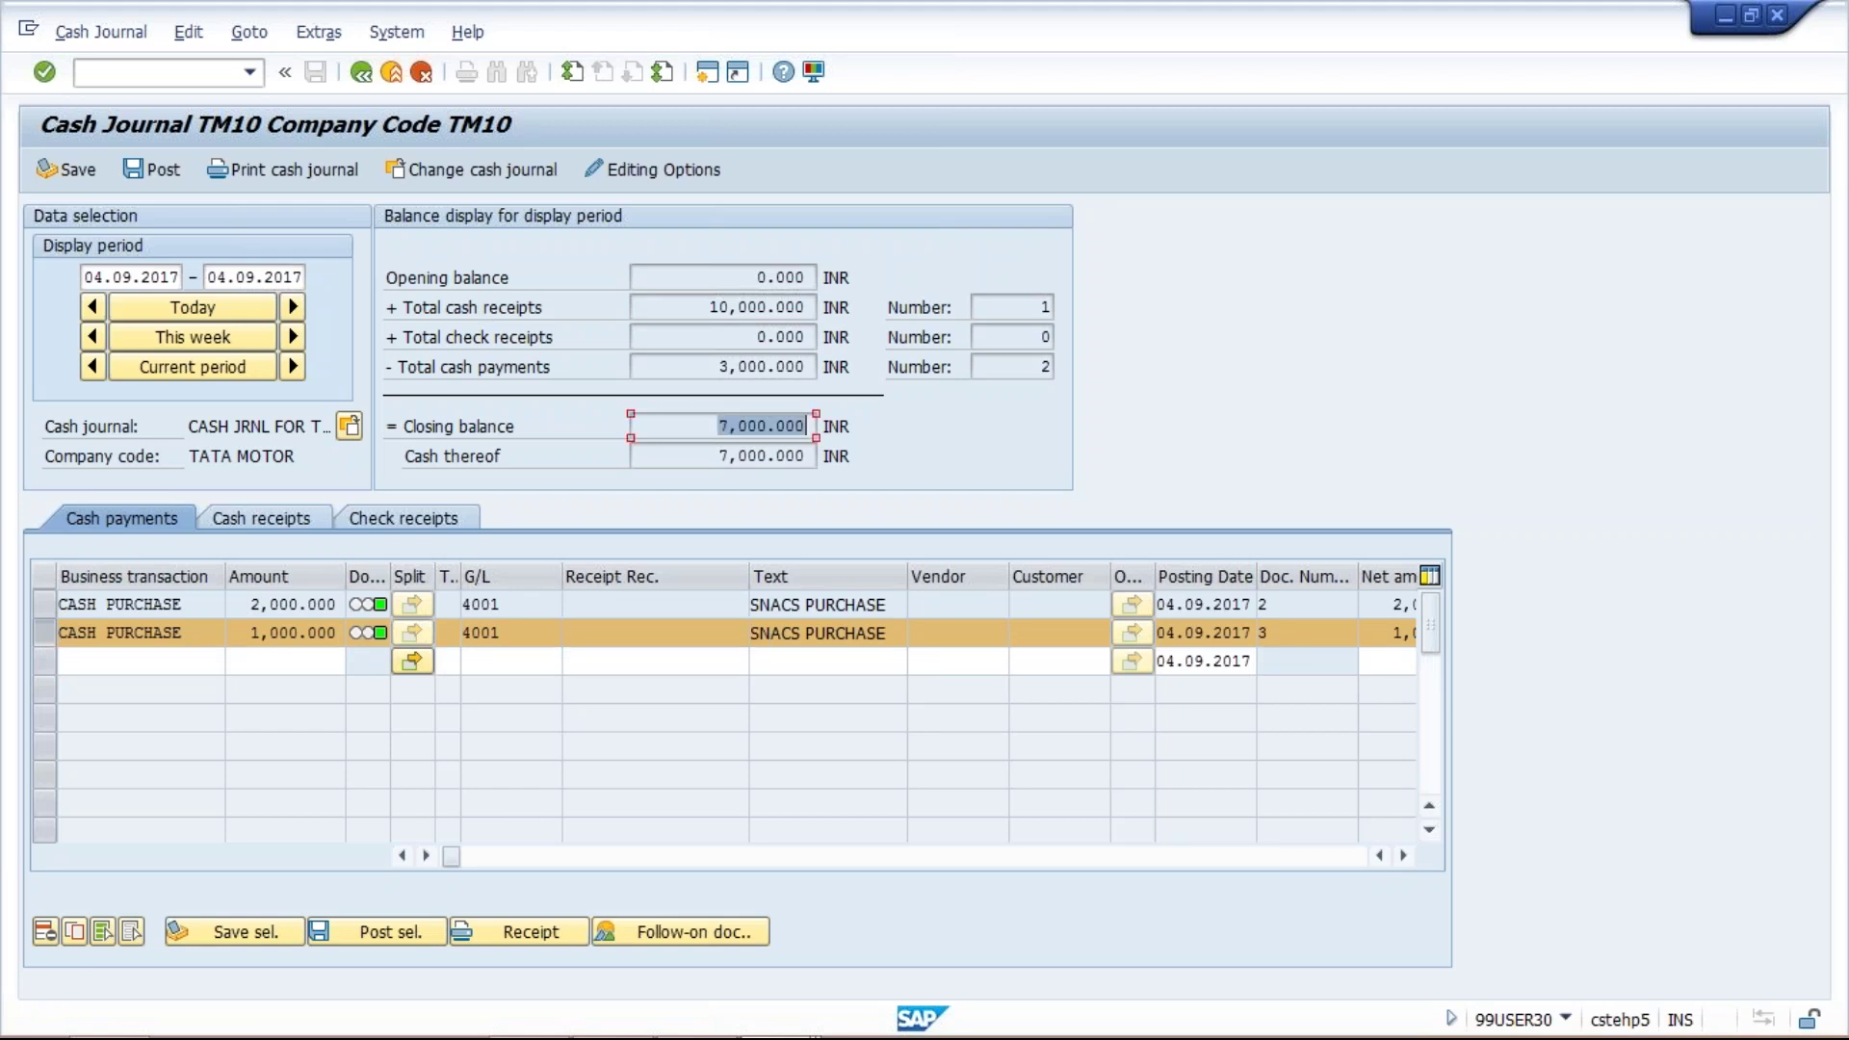
left_click(691, 431)
In the Display G/L Account Centrally session, copy G/L account 1000 to new account 1002 in company code TM10
mouse_move(695, 1030)
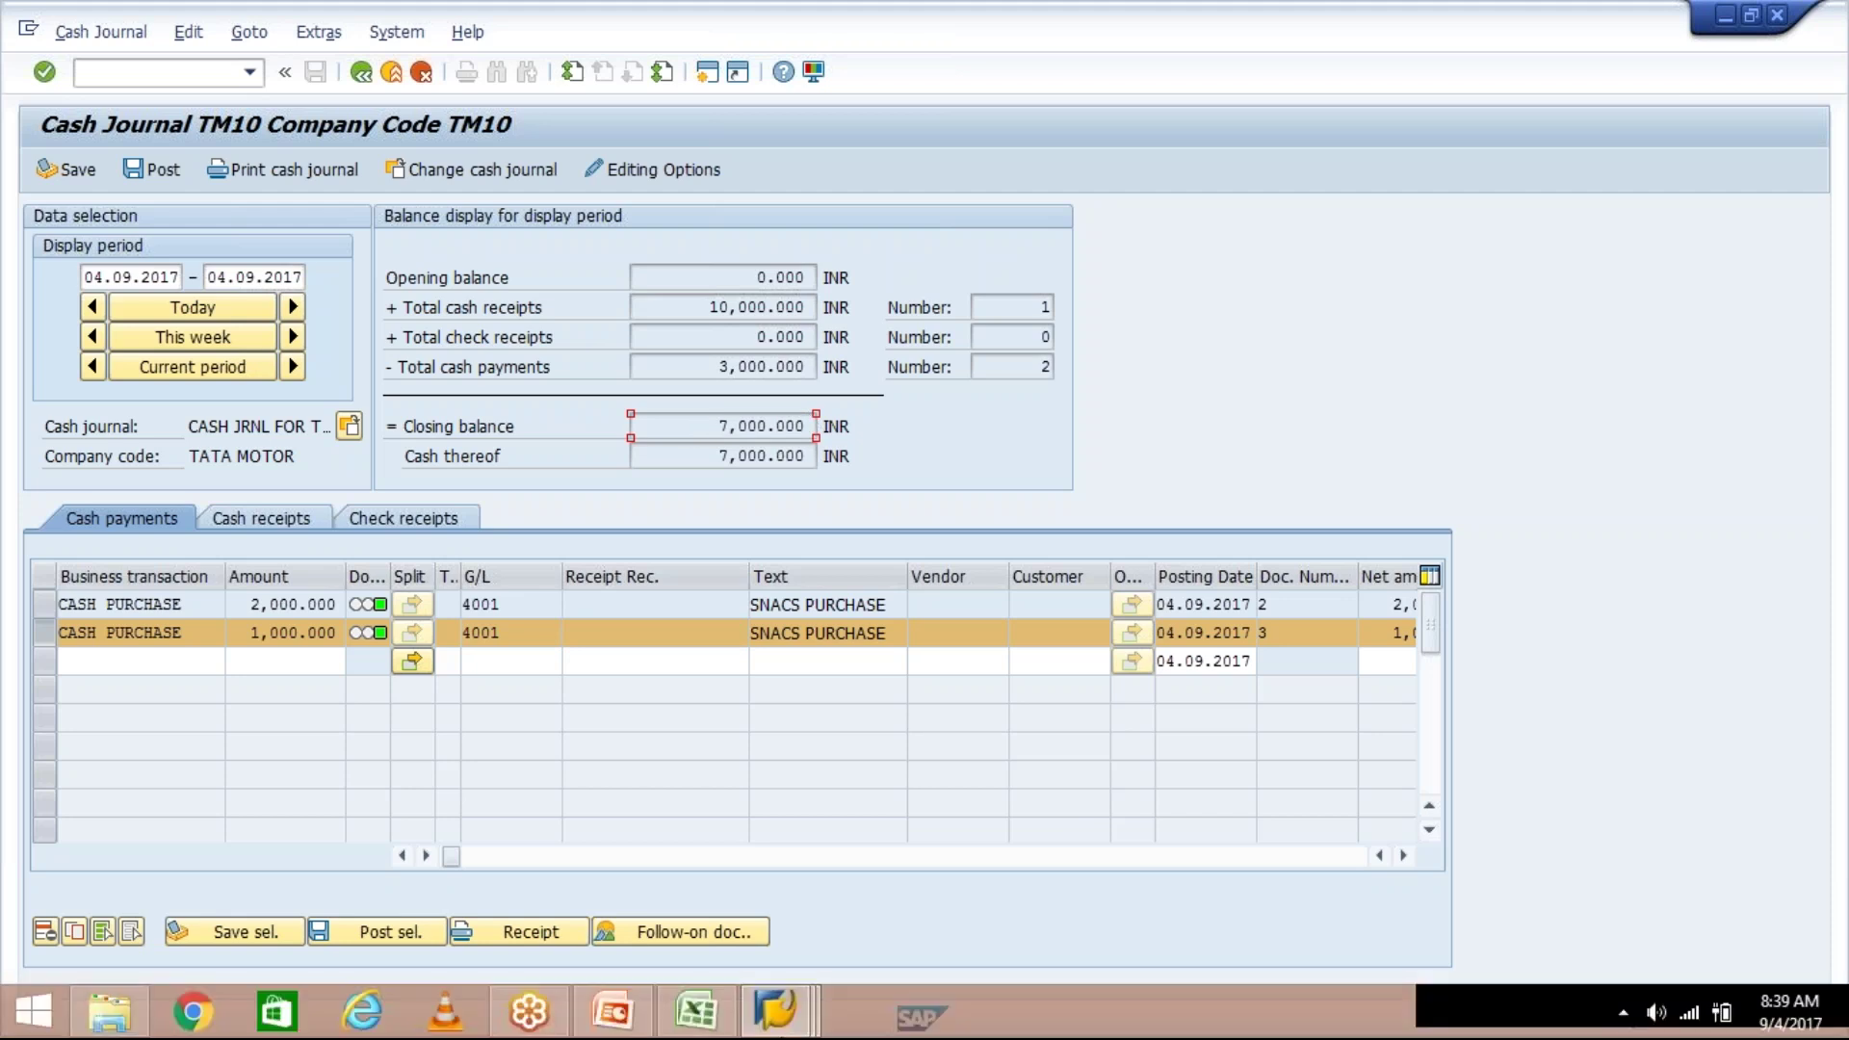
mouse_move(797, 1028)
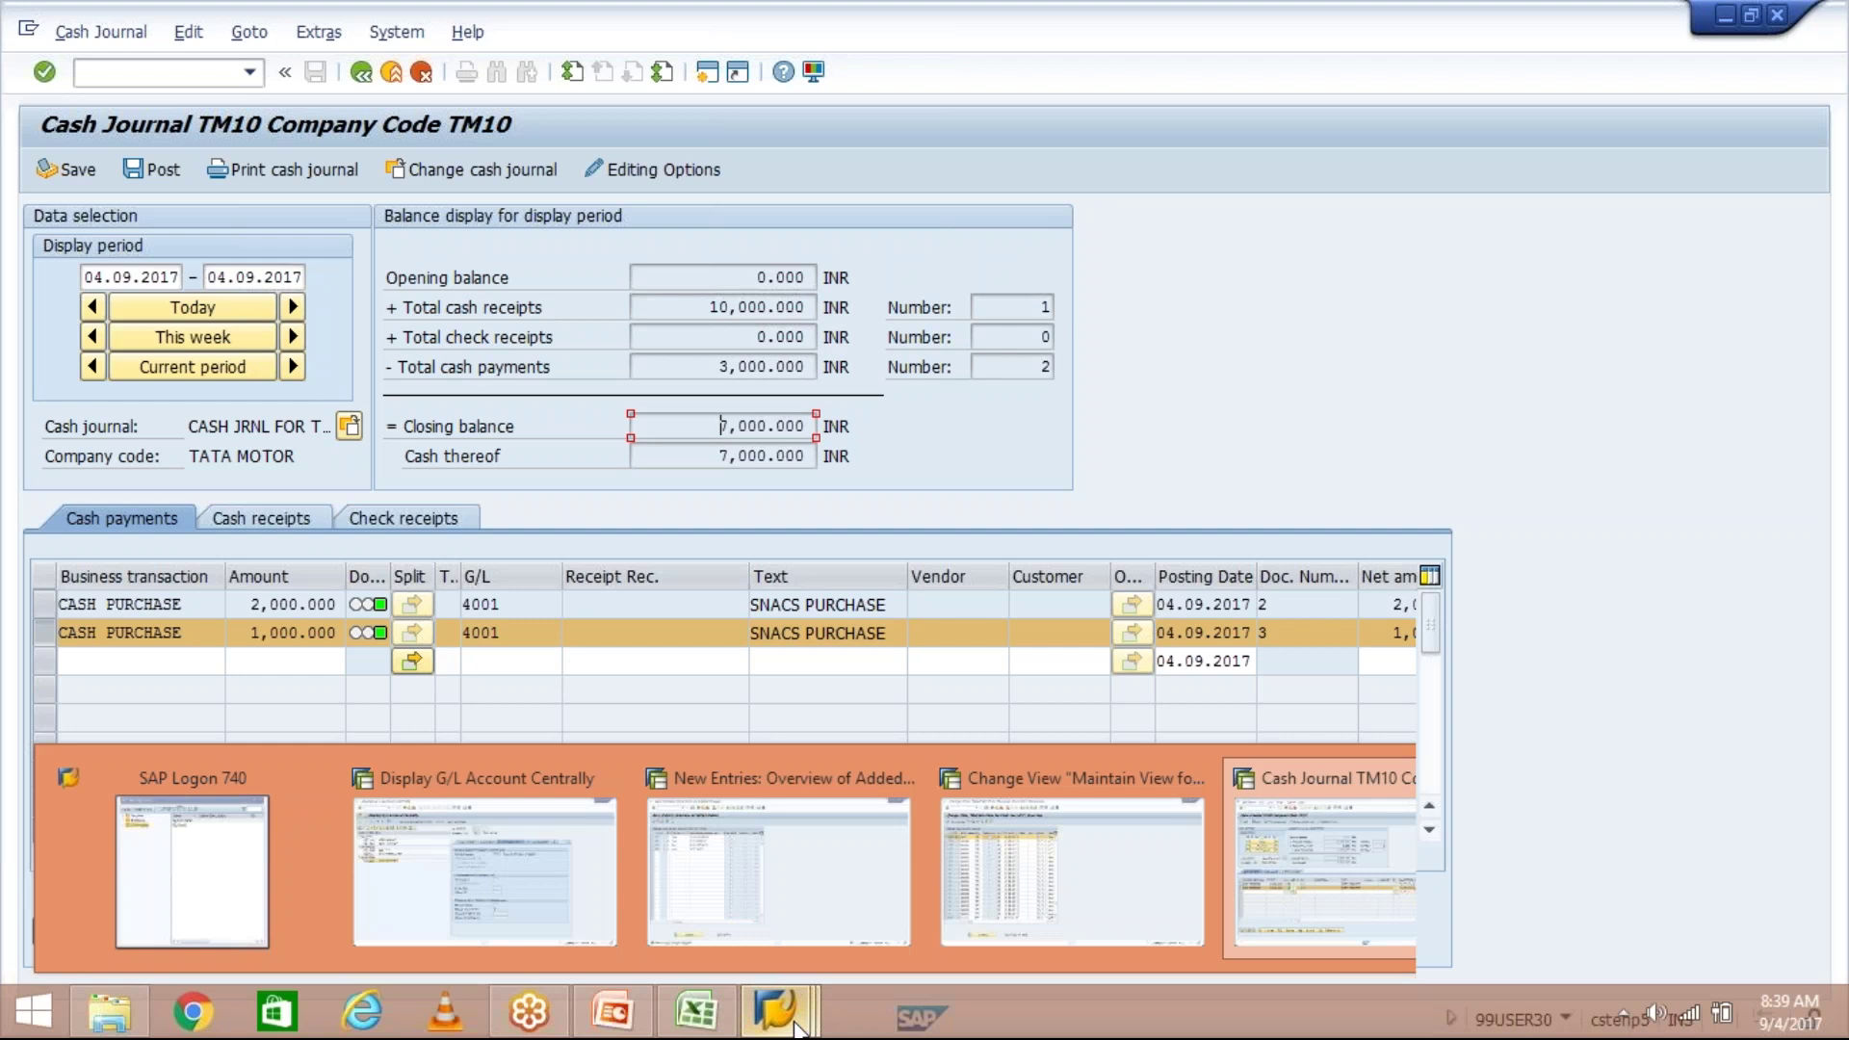
left_click(511, 891)
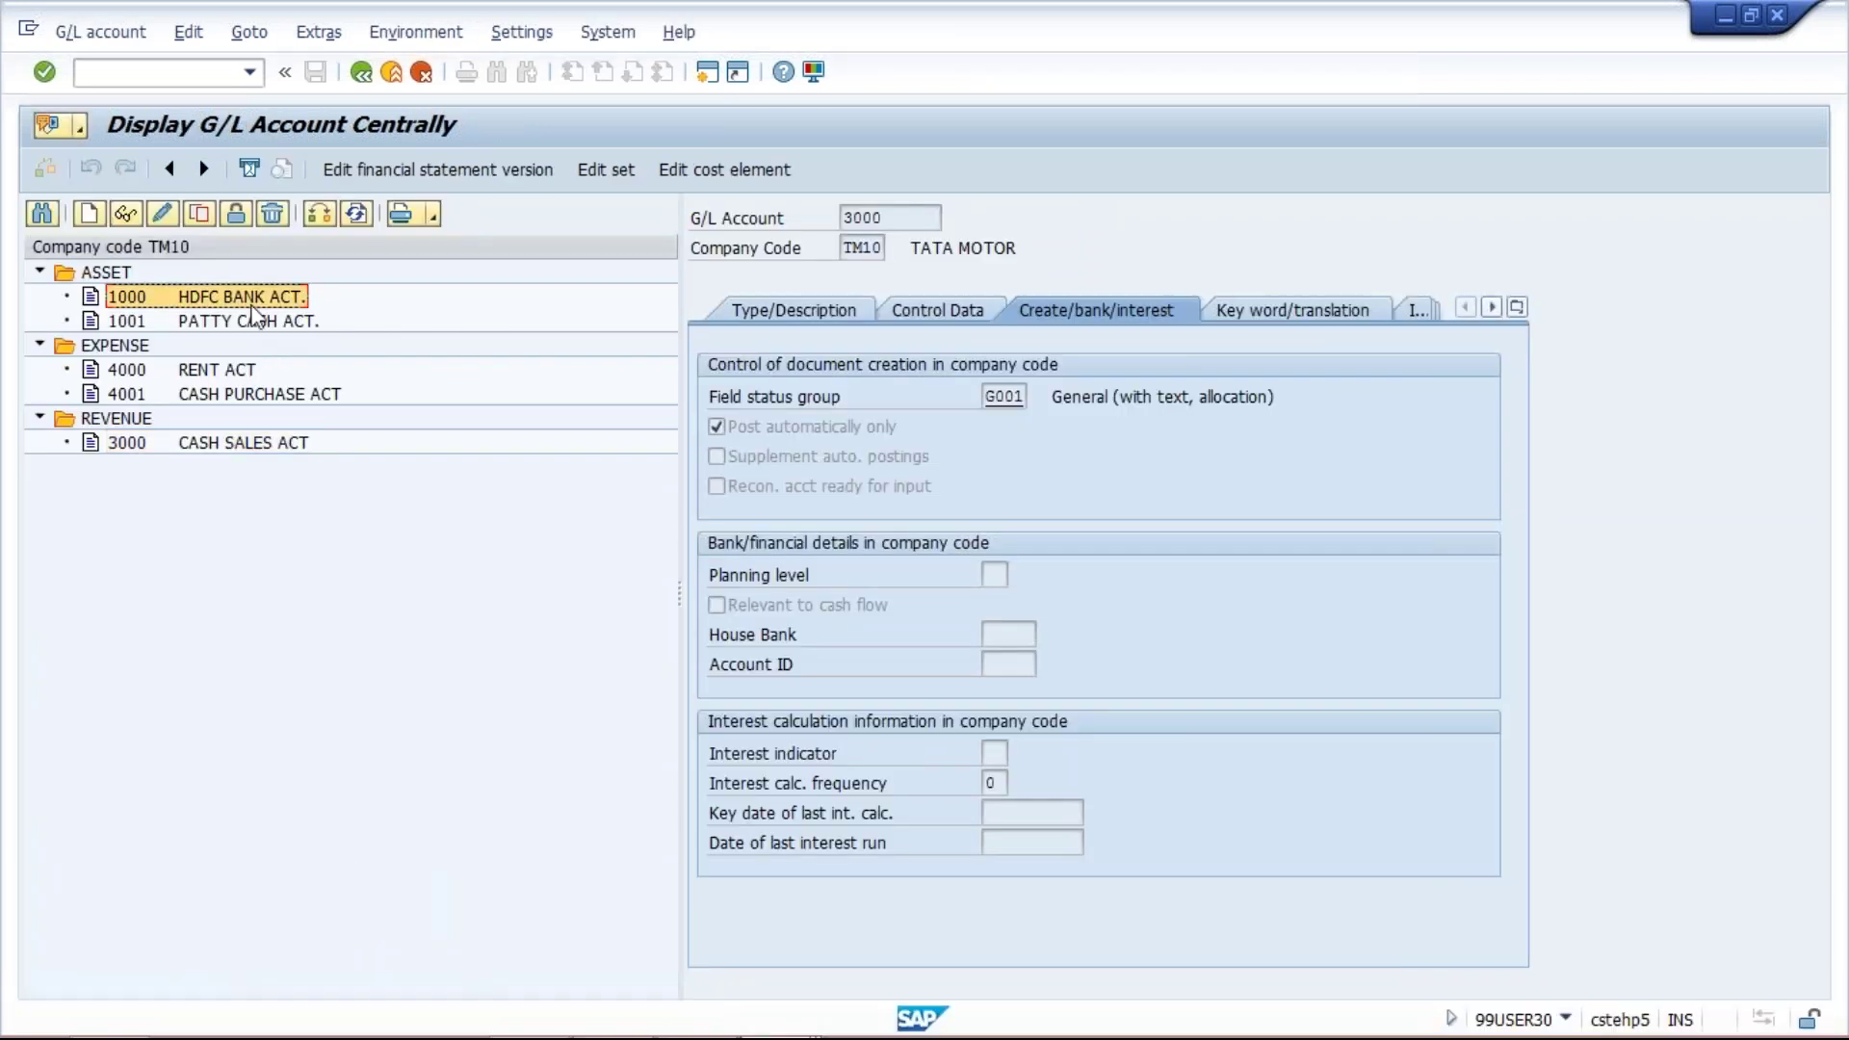
left_click(197, 220)
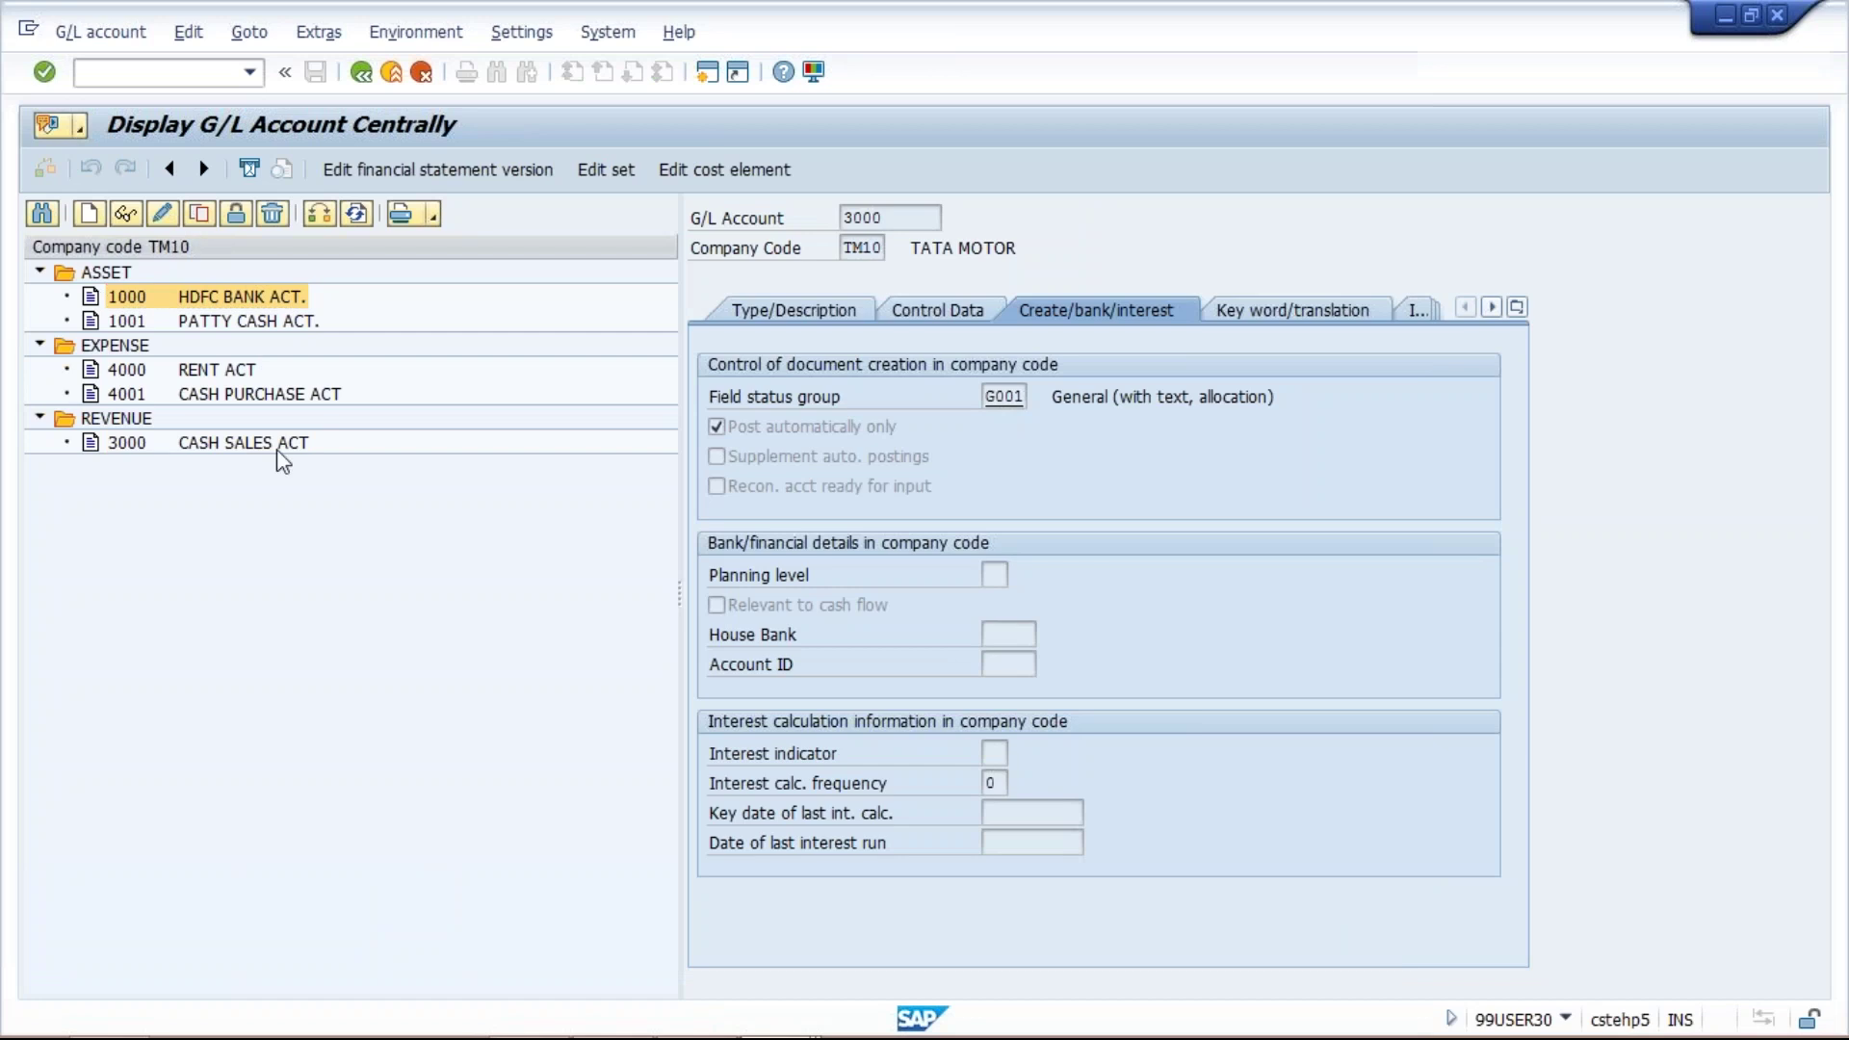
key("BackSpace")
type("2")
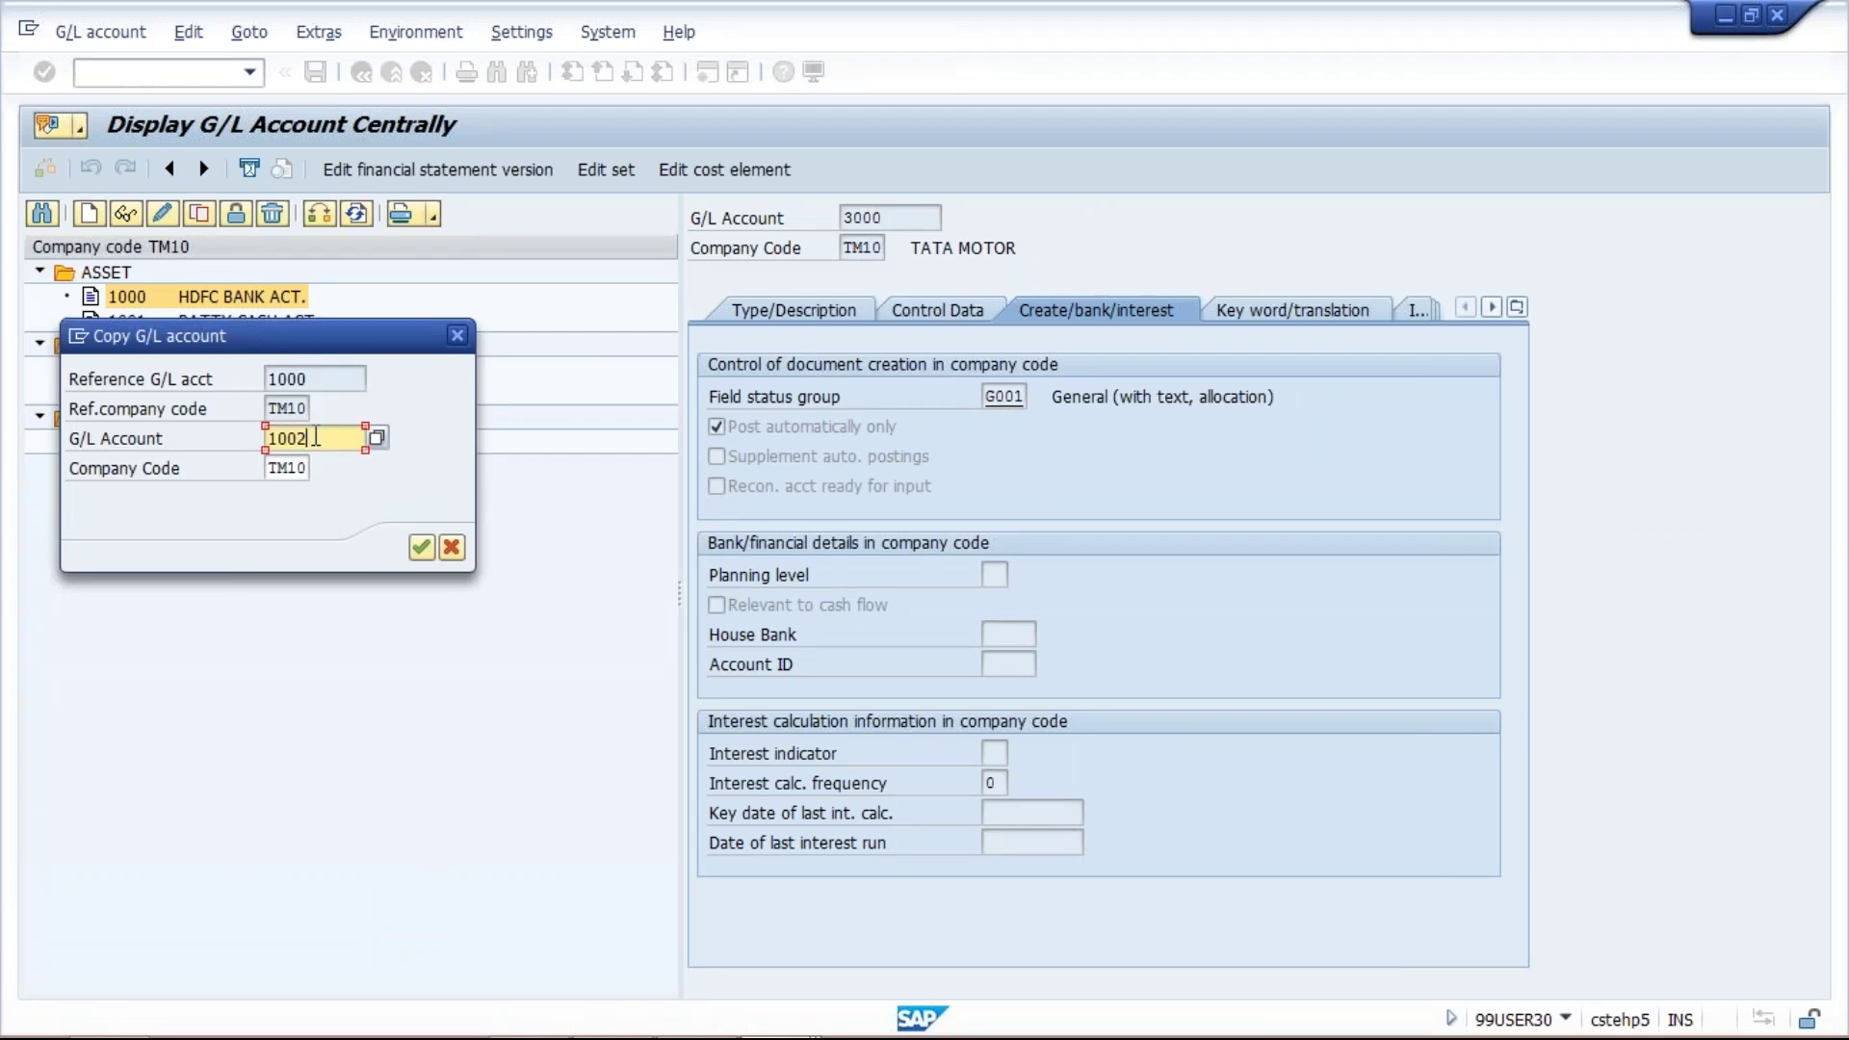
key("Return")
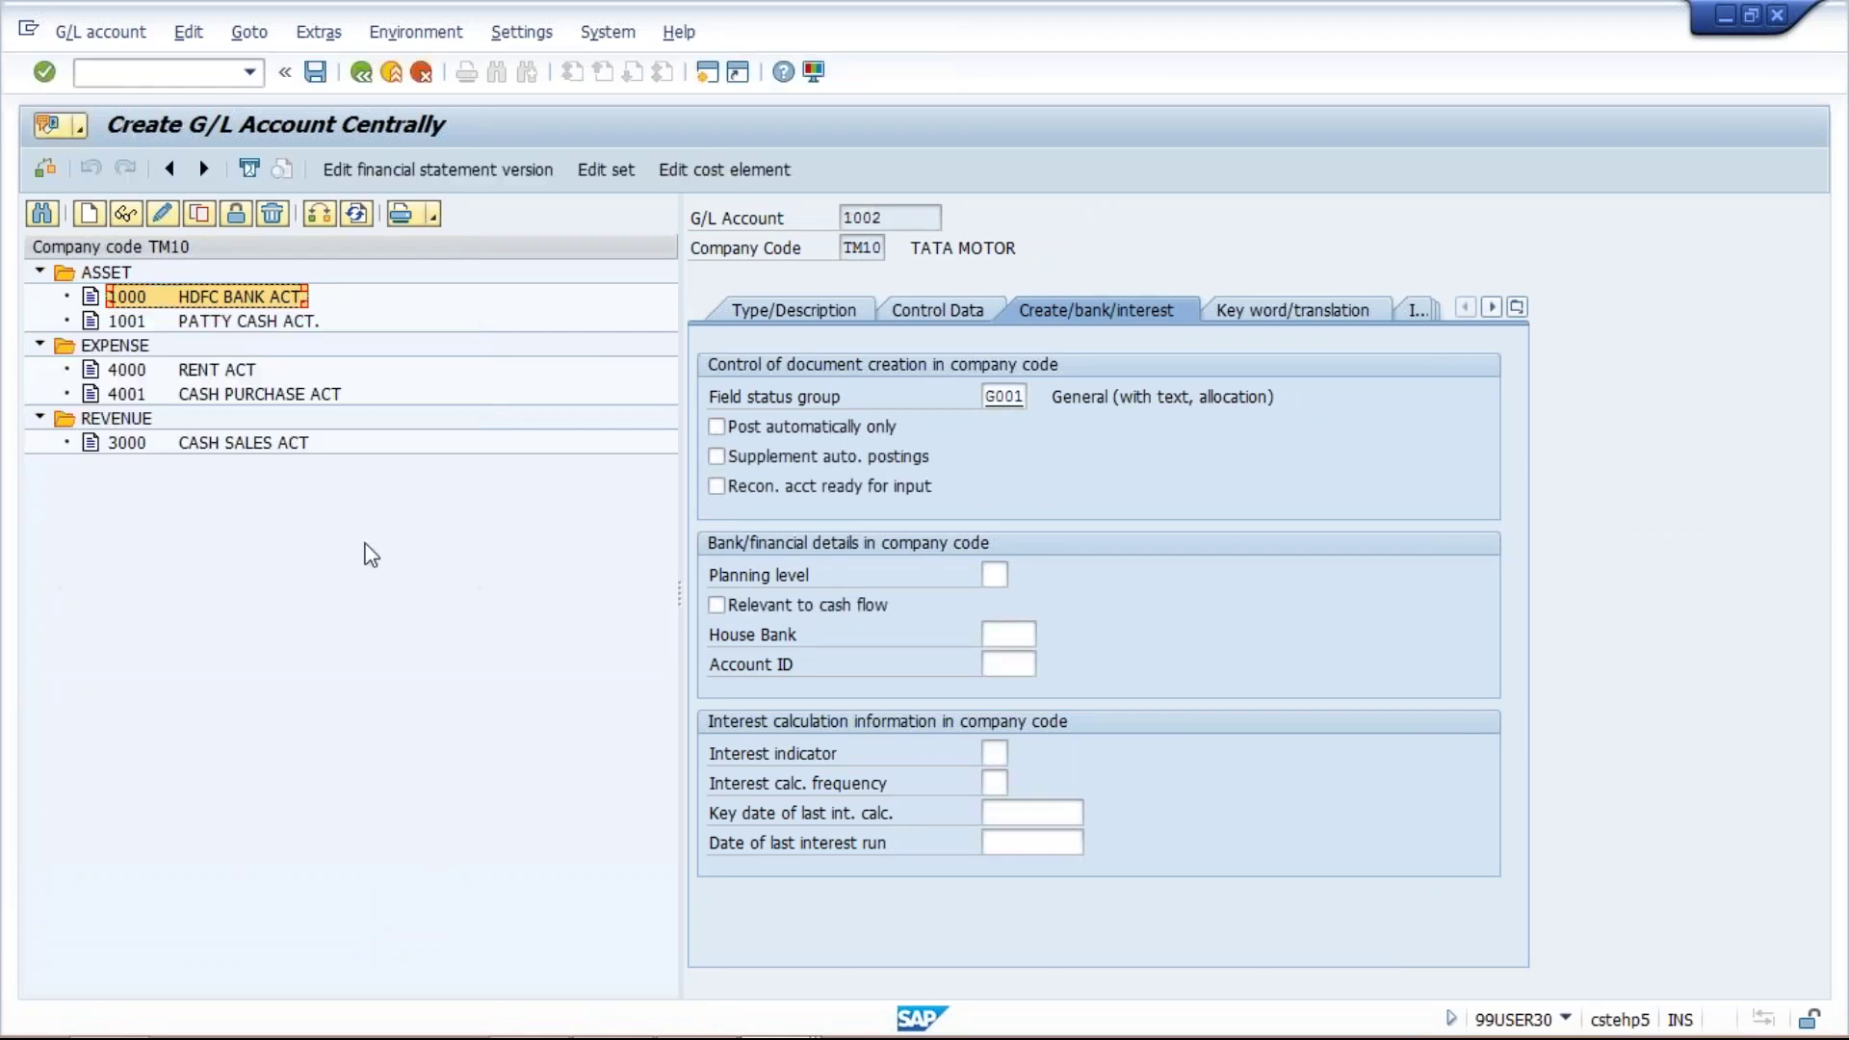
Set the short text and long text of G/L account 1002 to ICICI BANK ACT. and save the account
left_click(817, 307)
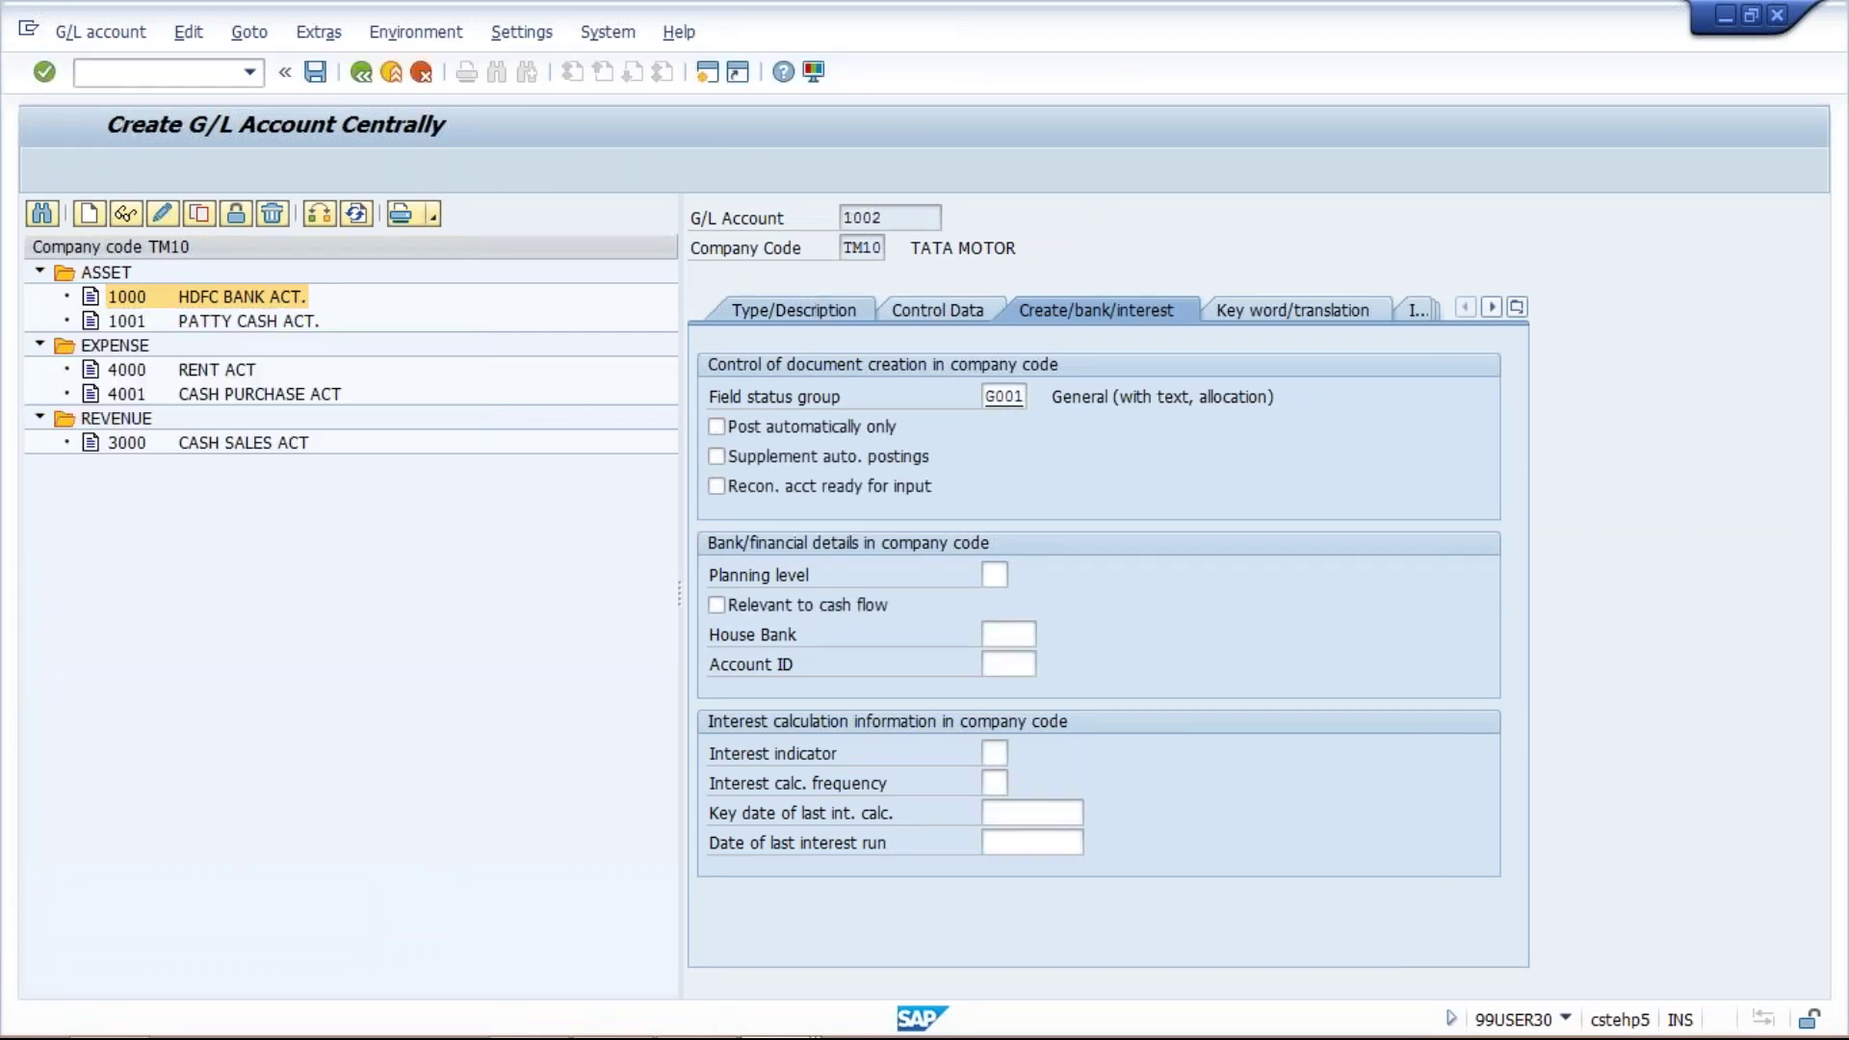
left_click(1126, 546)
left_click(1031, 545)
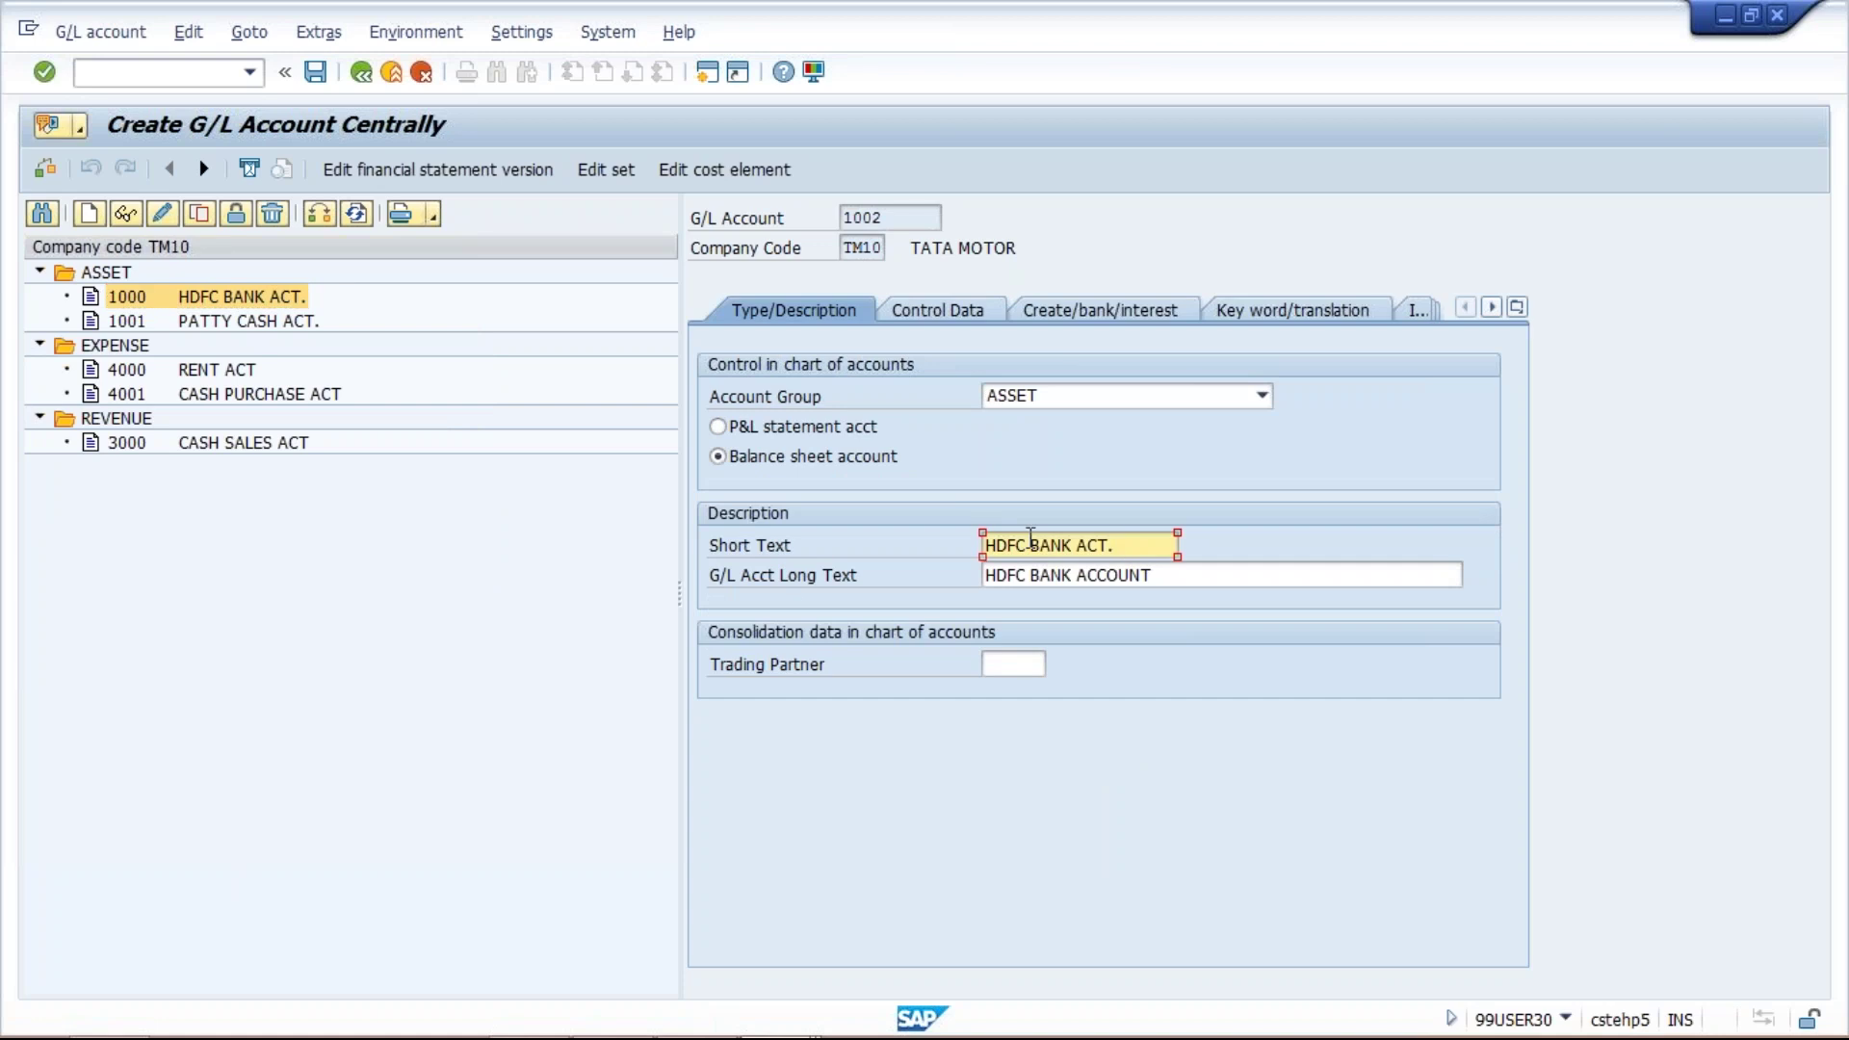
key("BackSpace")
key("BackSpace")
key("BackSpace")
key("BackSpace")
type("ICICI")
key("Tab")
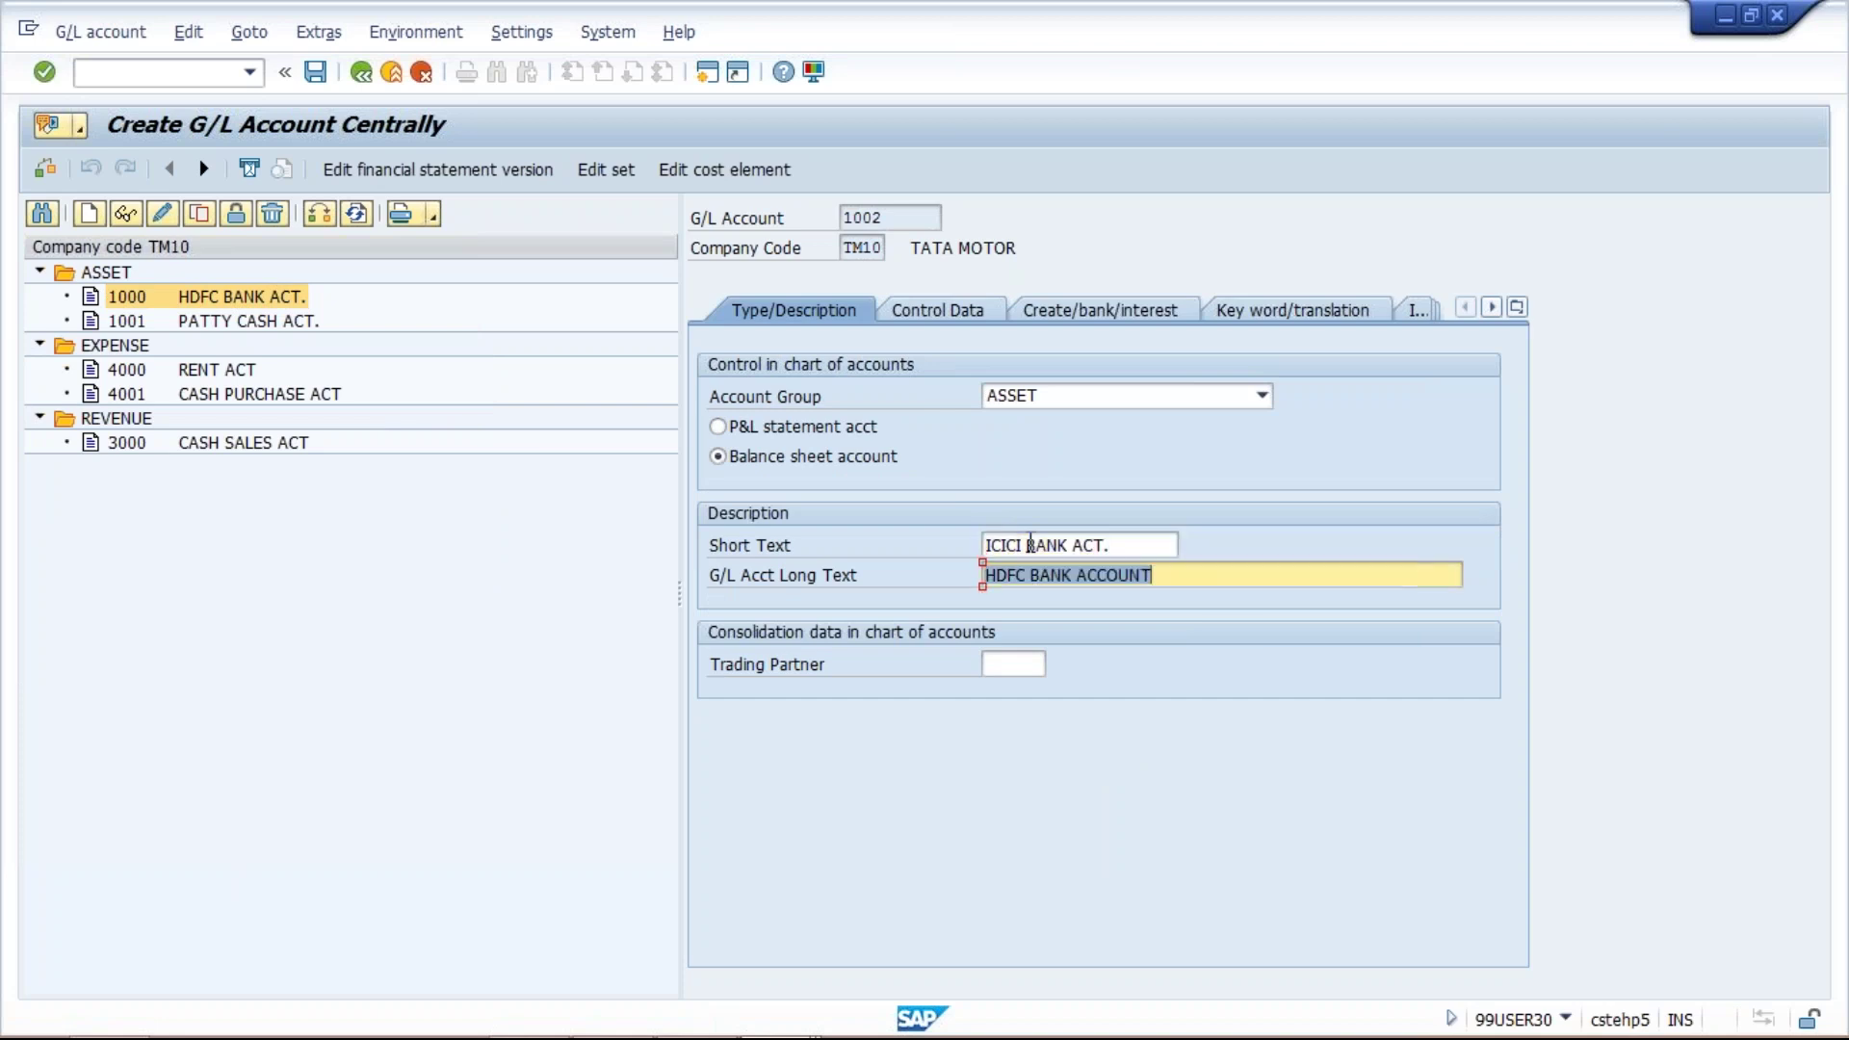
key("ctrl+v")
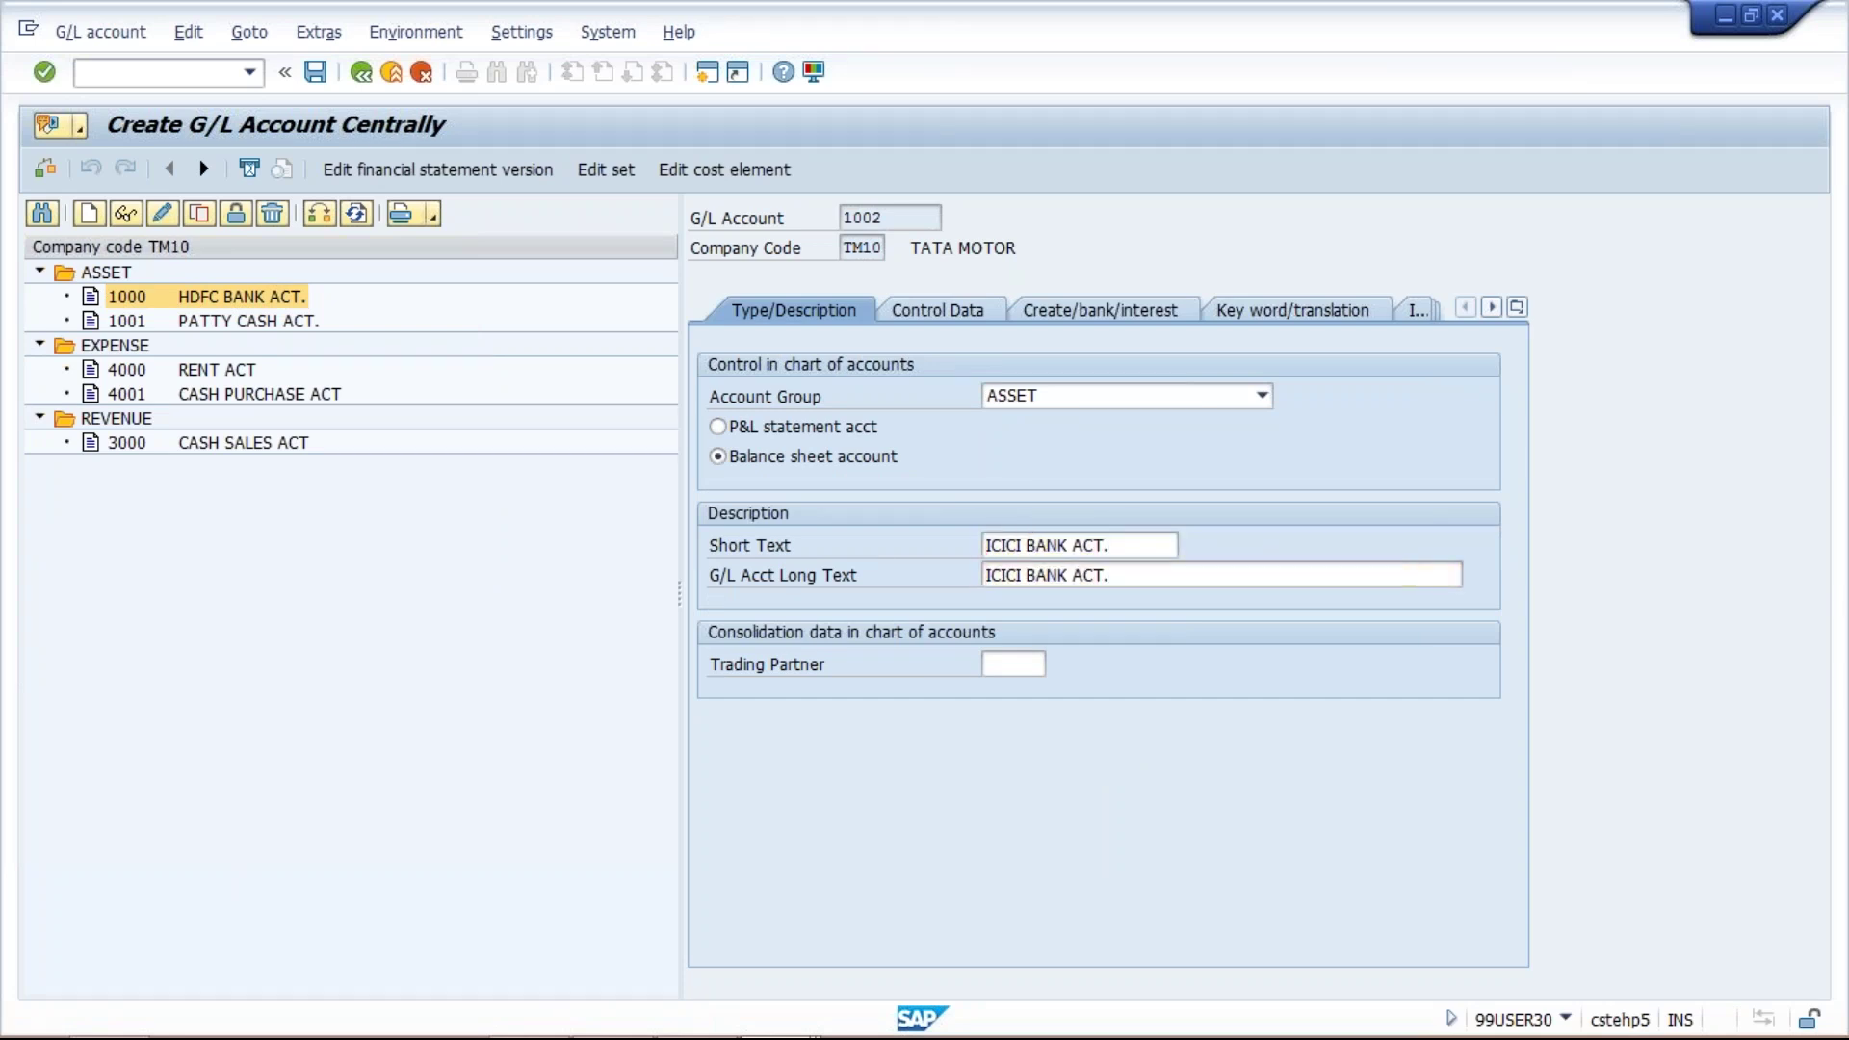
key("ctrl+s")
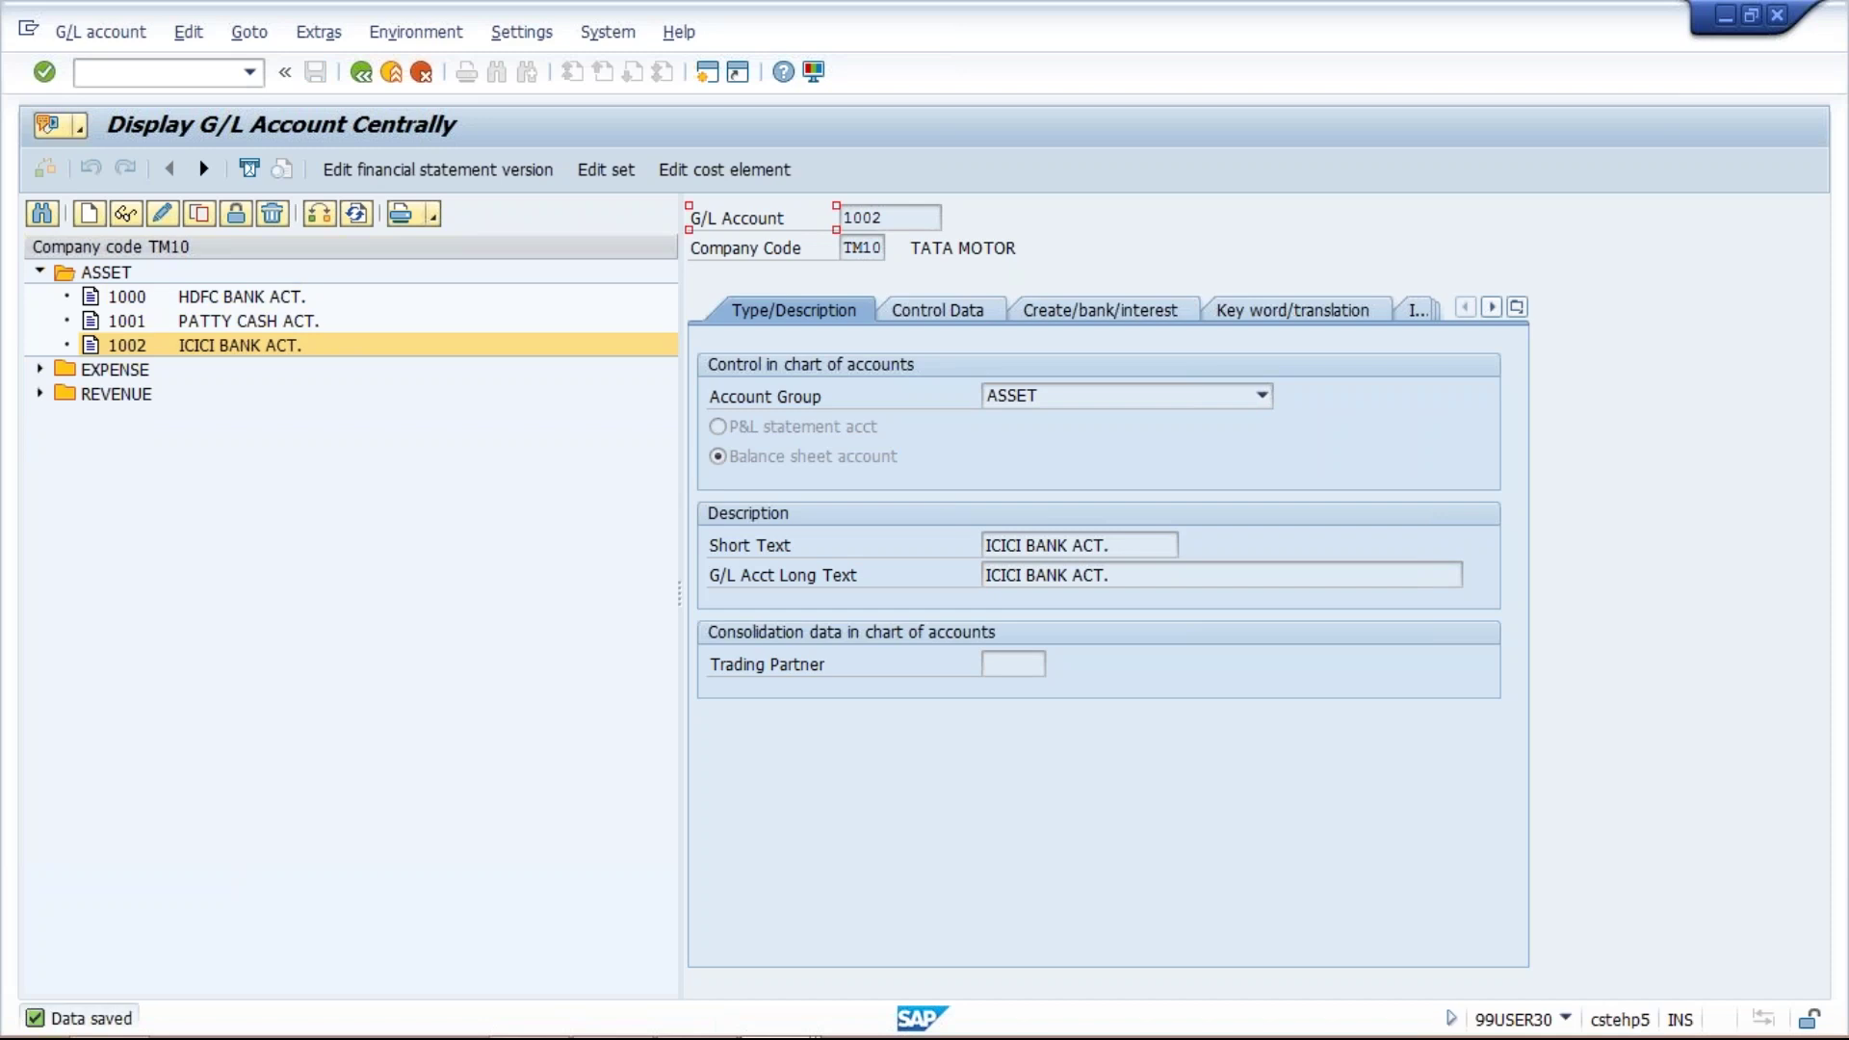
Return to the cash journal session, then enter and post a CASH PURCHASE payment of 5000 with text TOOLS PURCHASE
left_click(721, 1026)
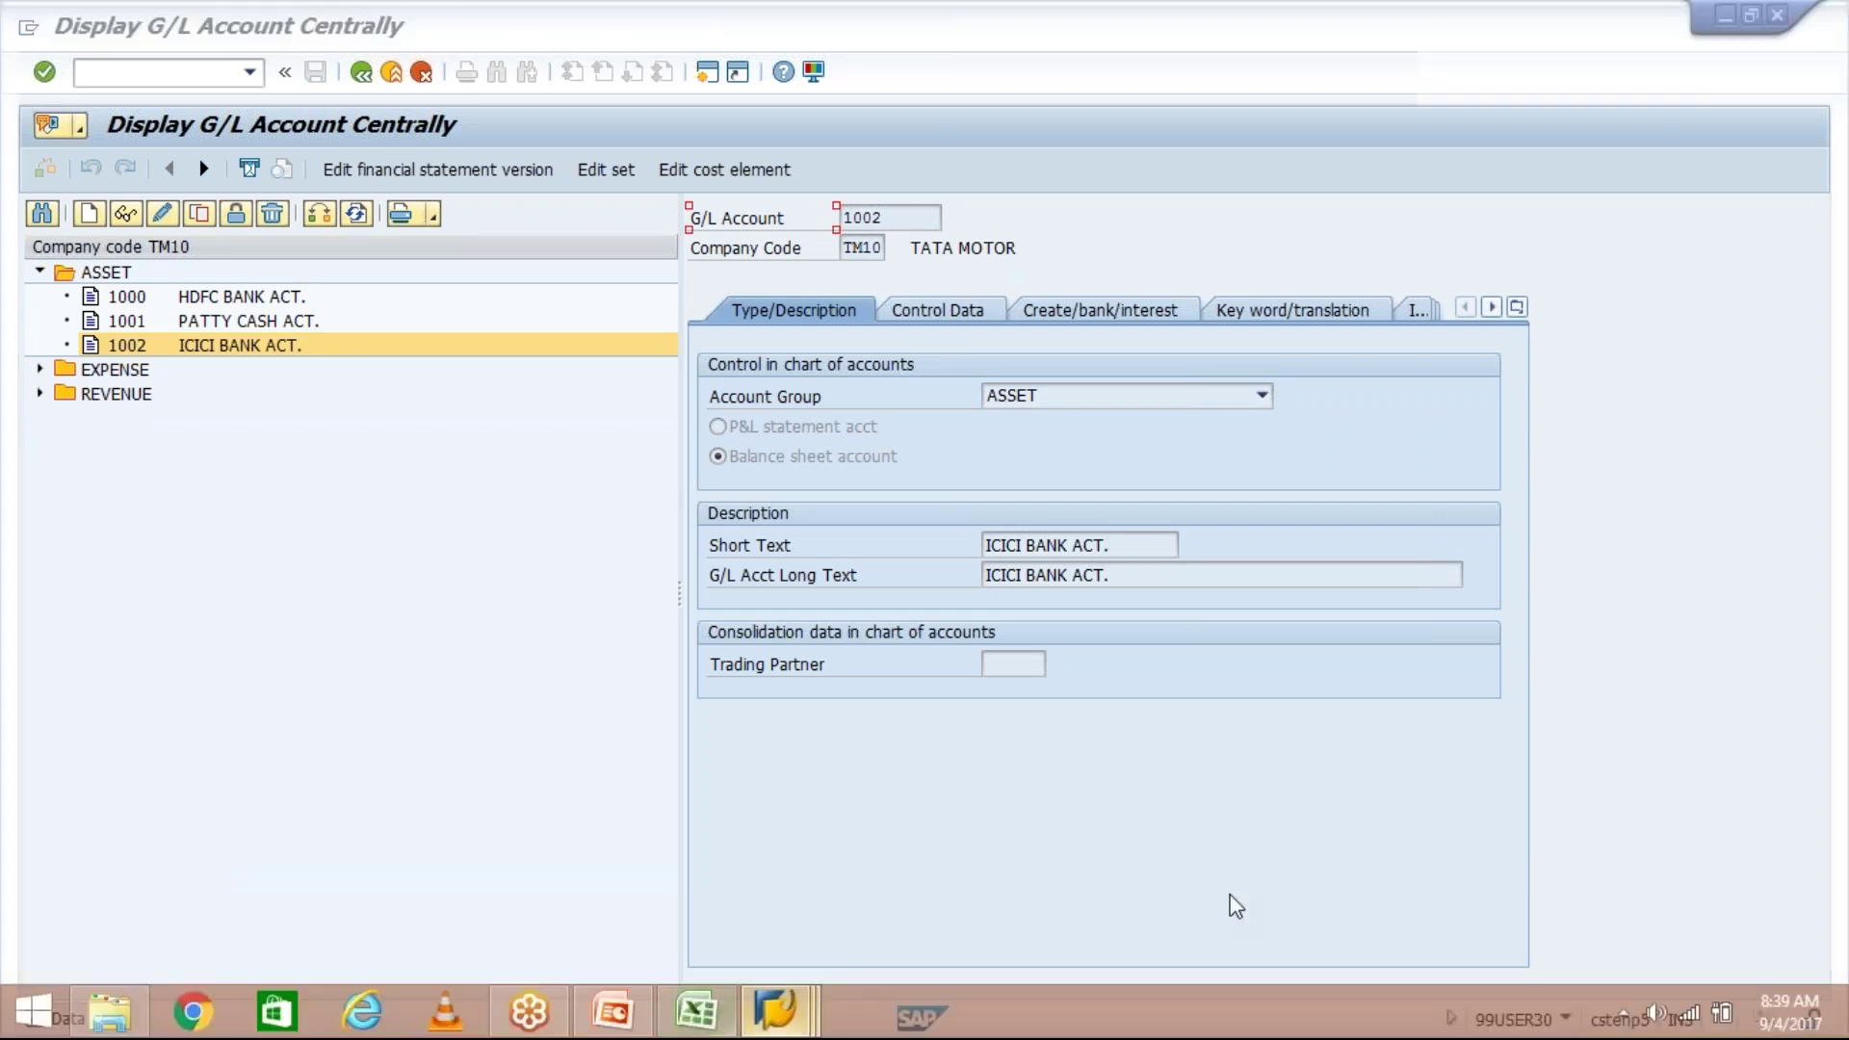
left_click(1248, 899)
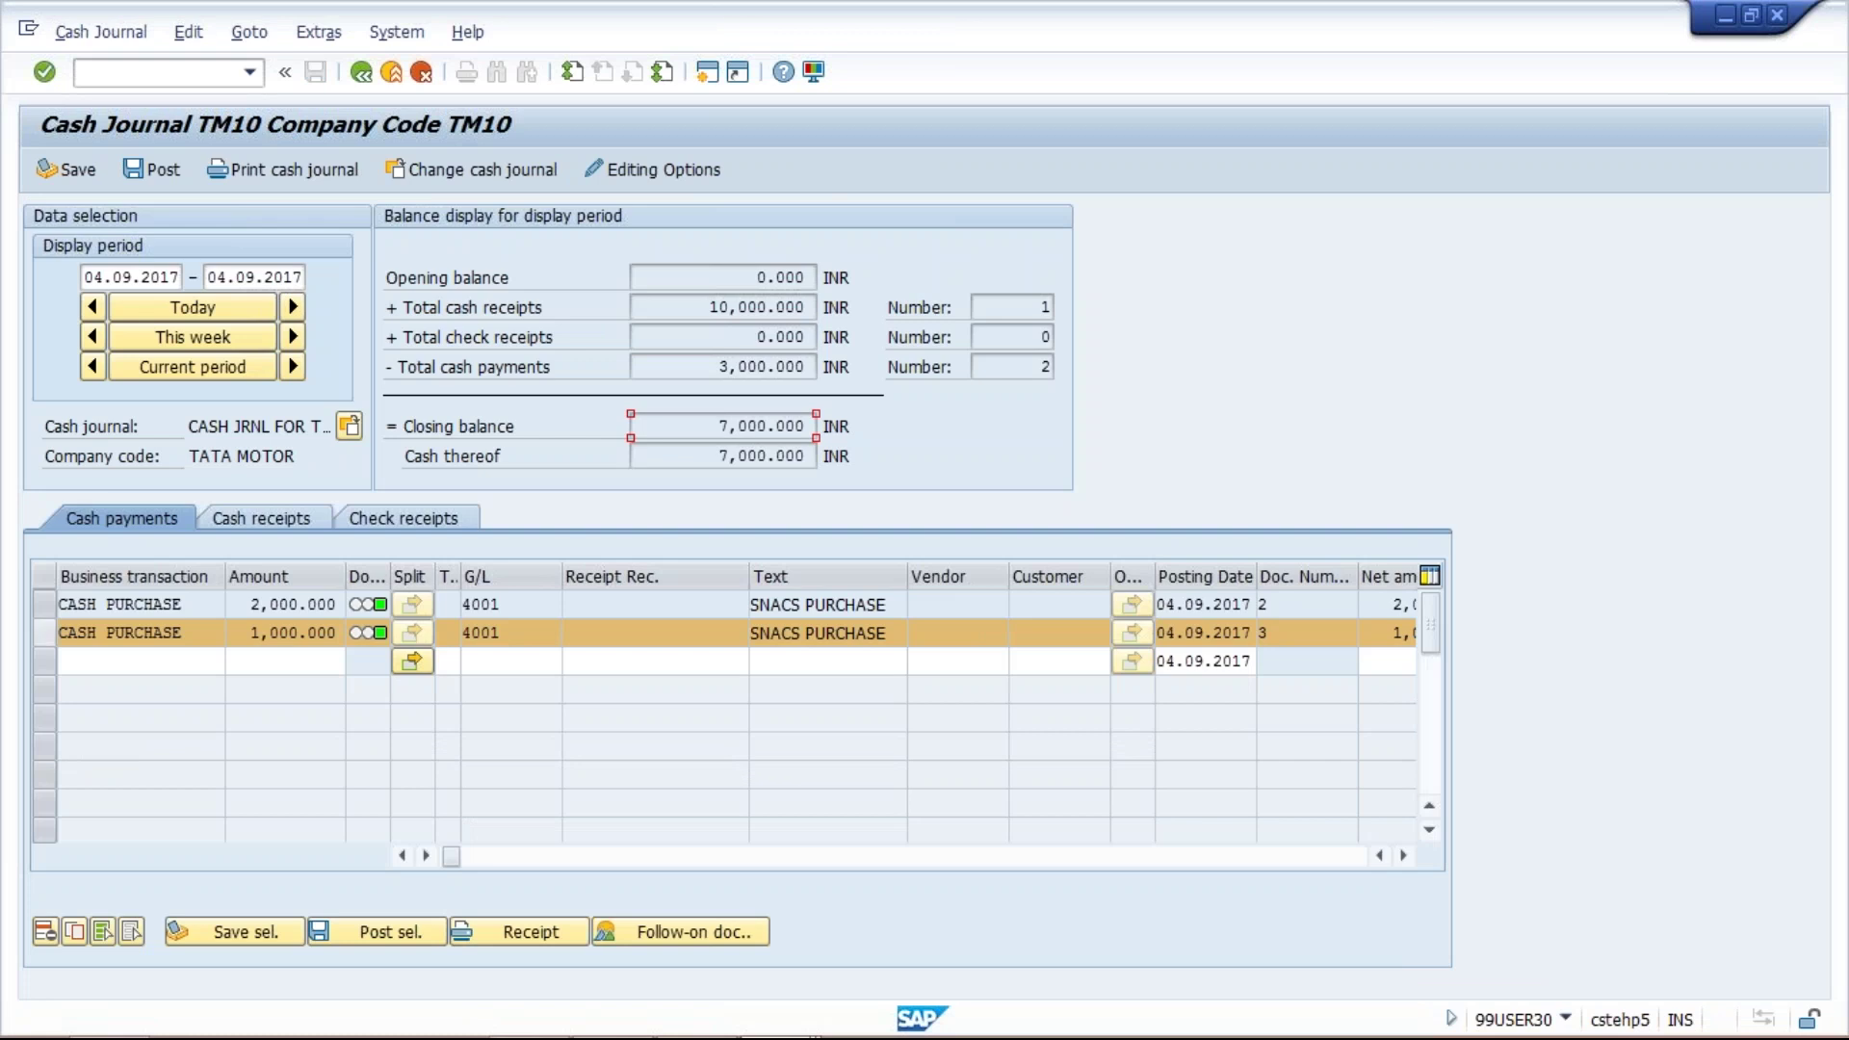
left_click(130, 661)
left_click(130, 687)
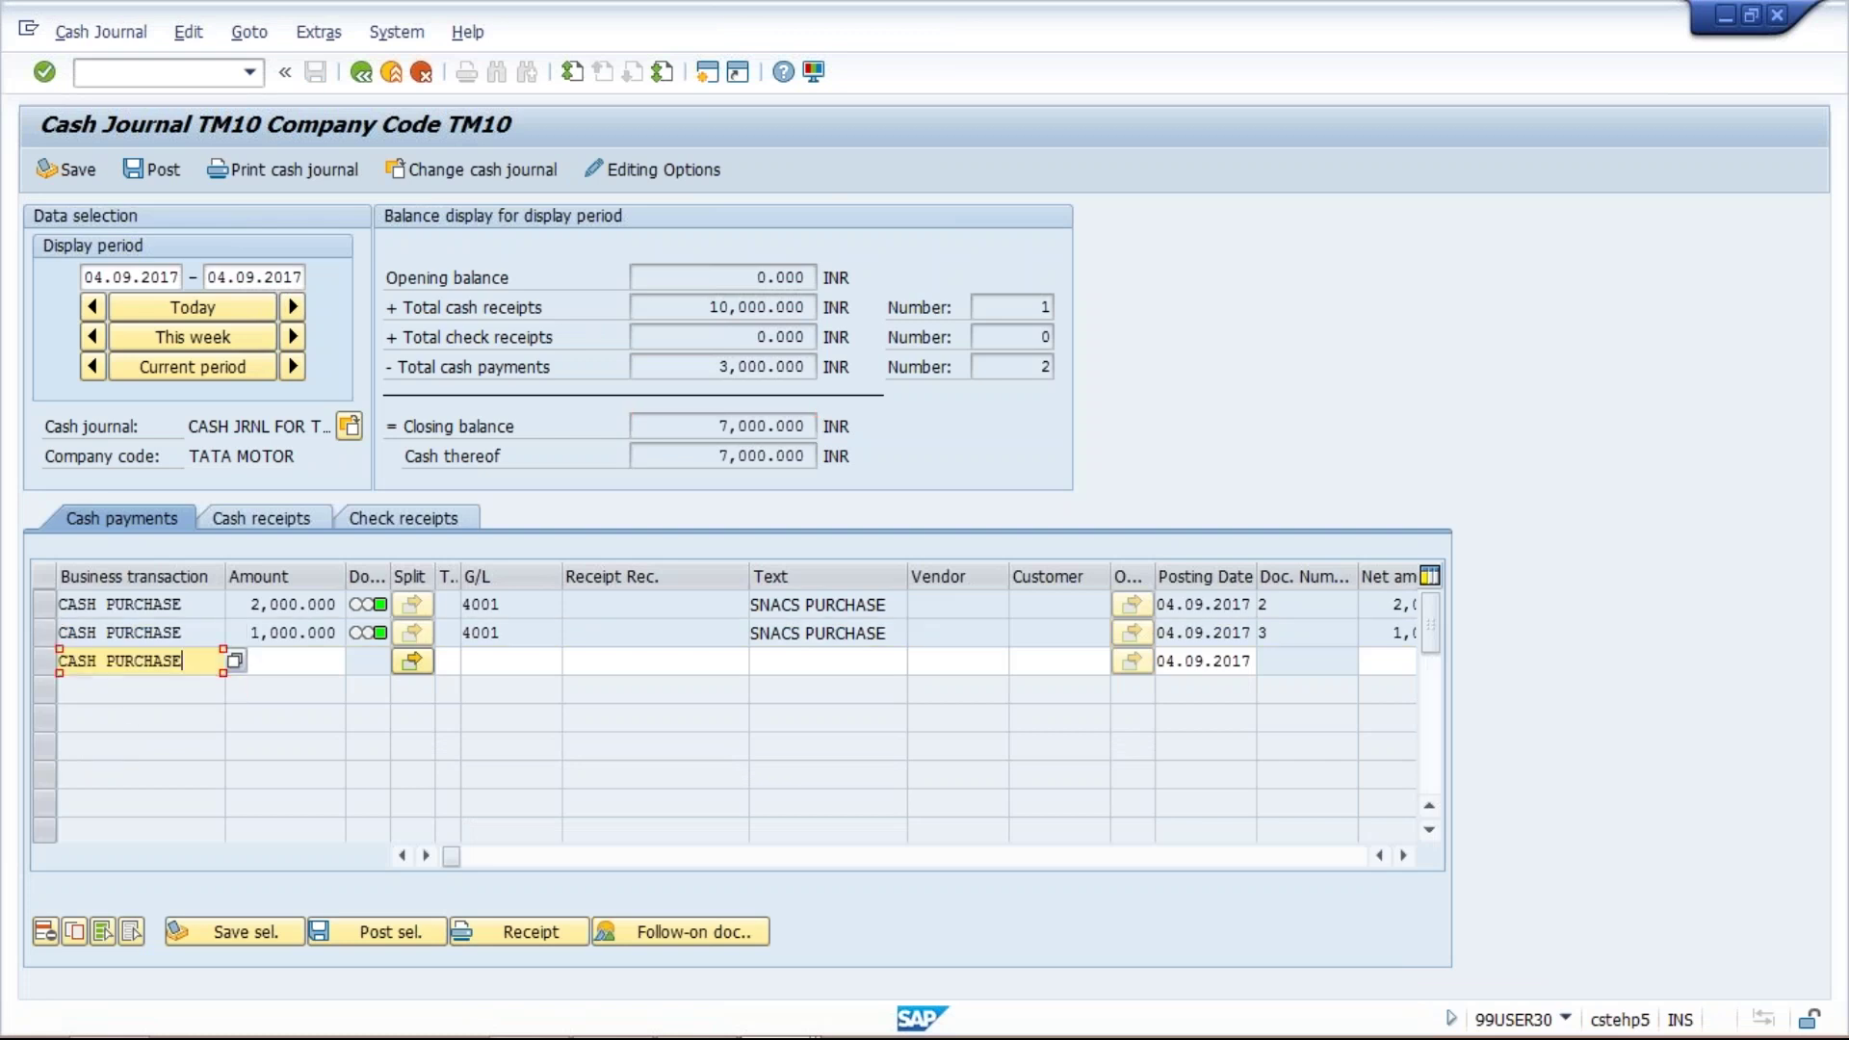
left_click(304, 661)
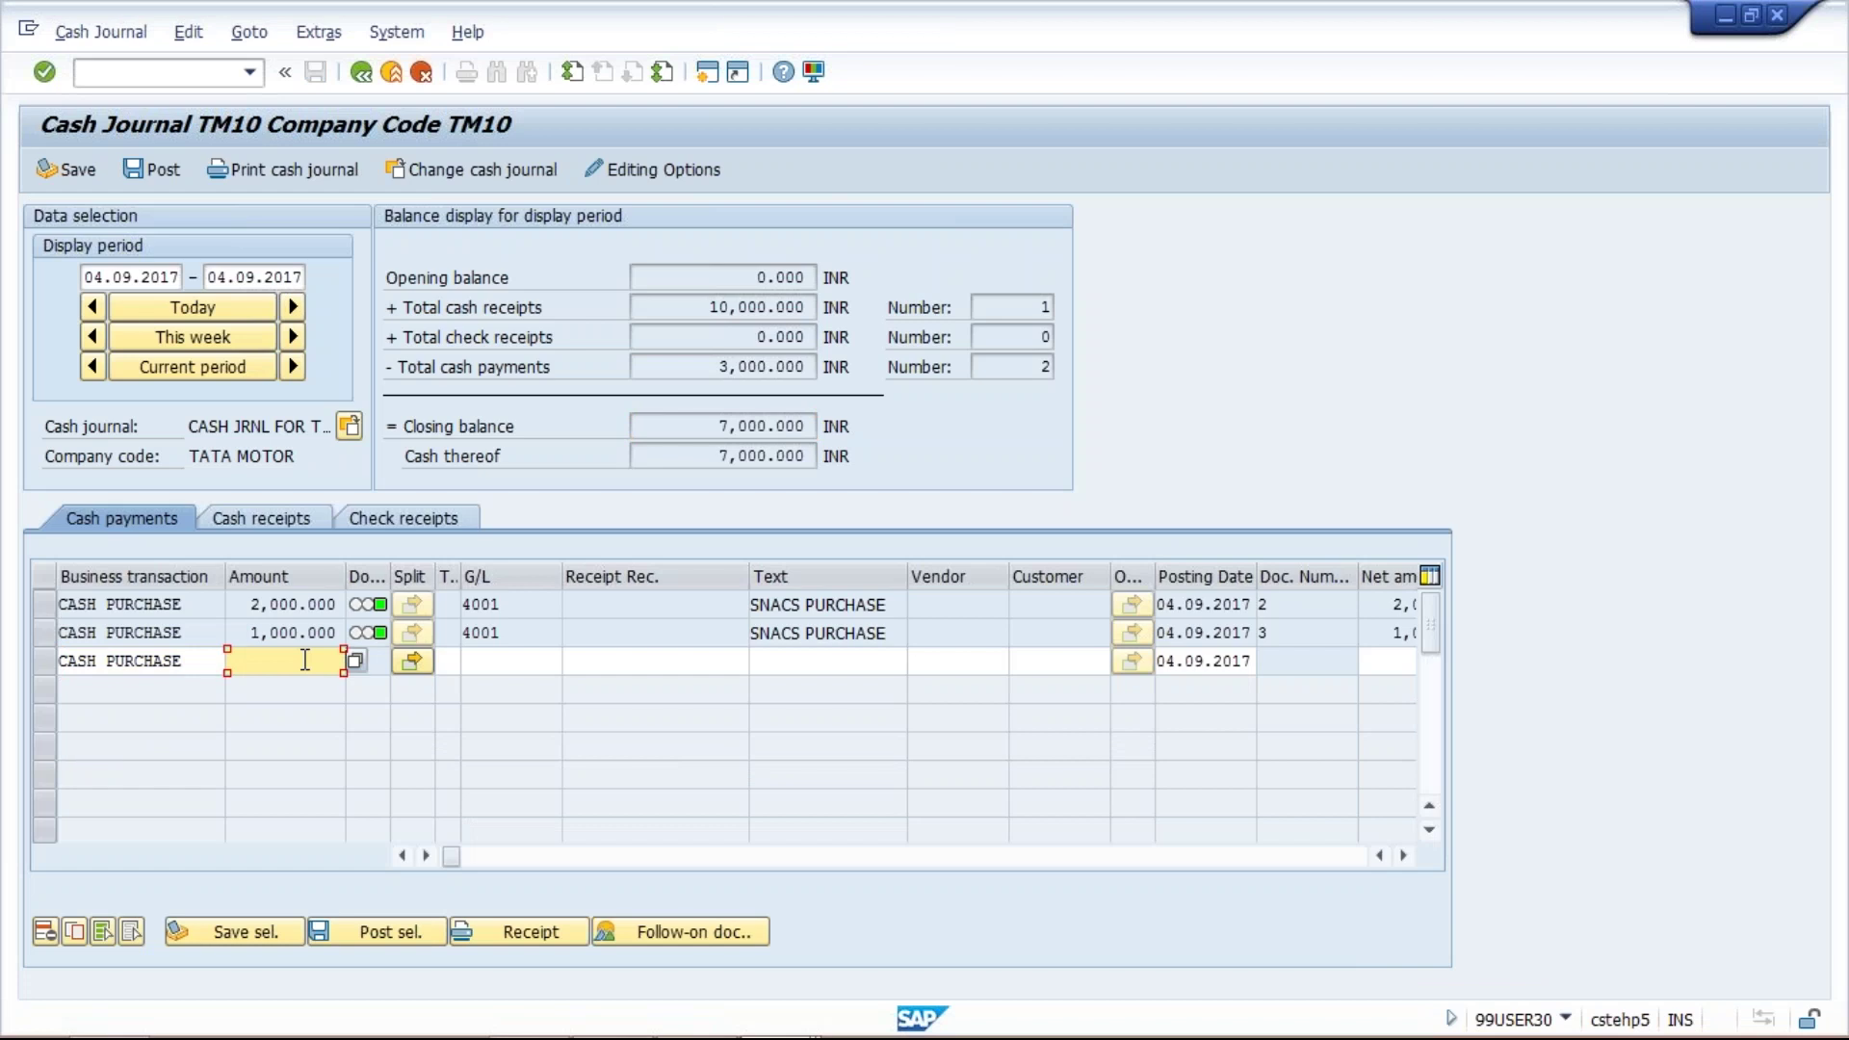
type("5000")
left_click(826, 662)
type("T")
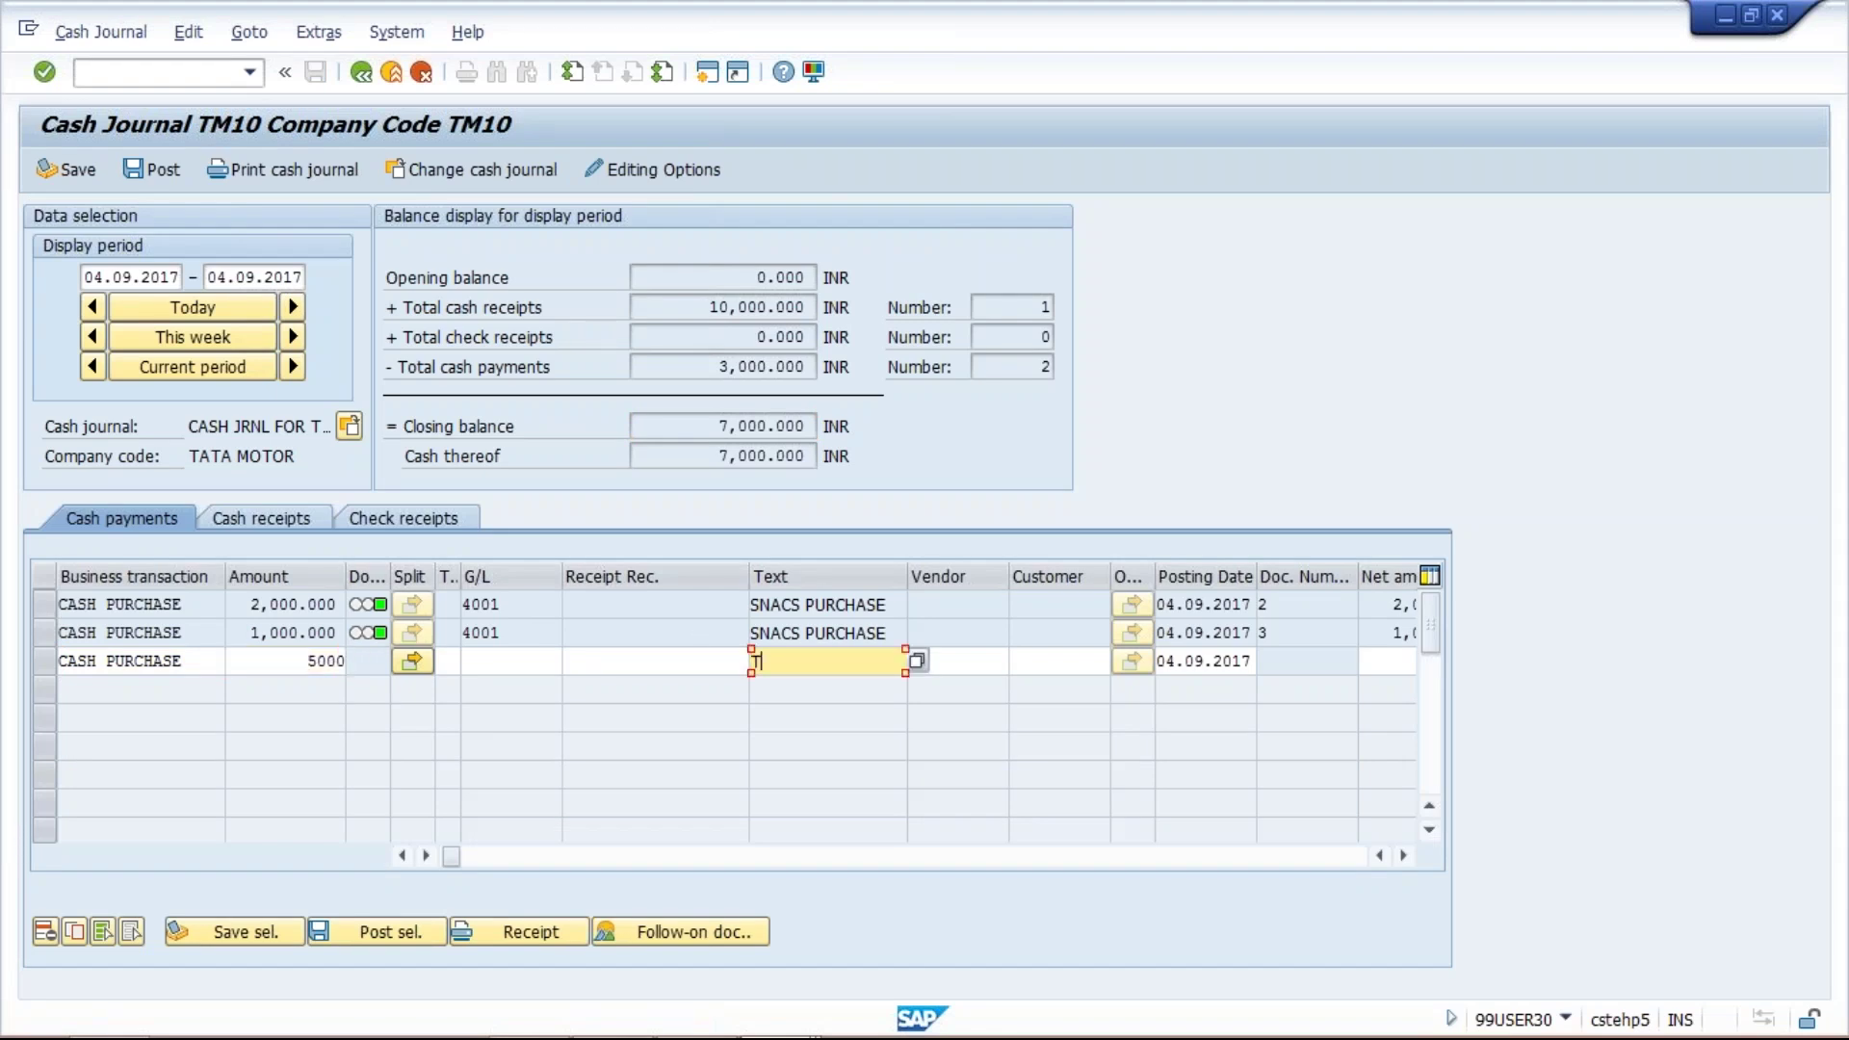
type("OOLS PURCHASE")
key("Return")
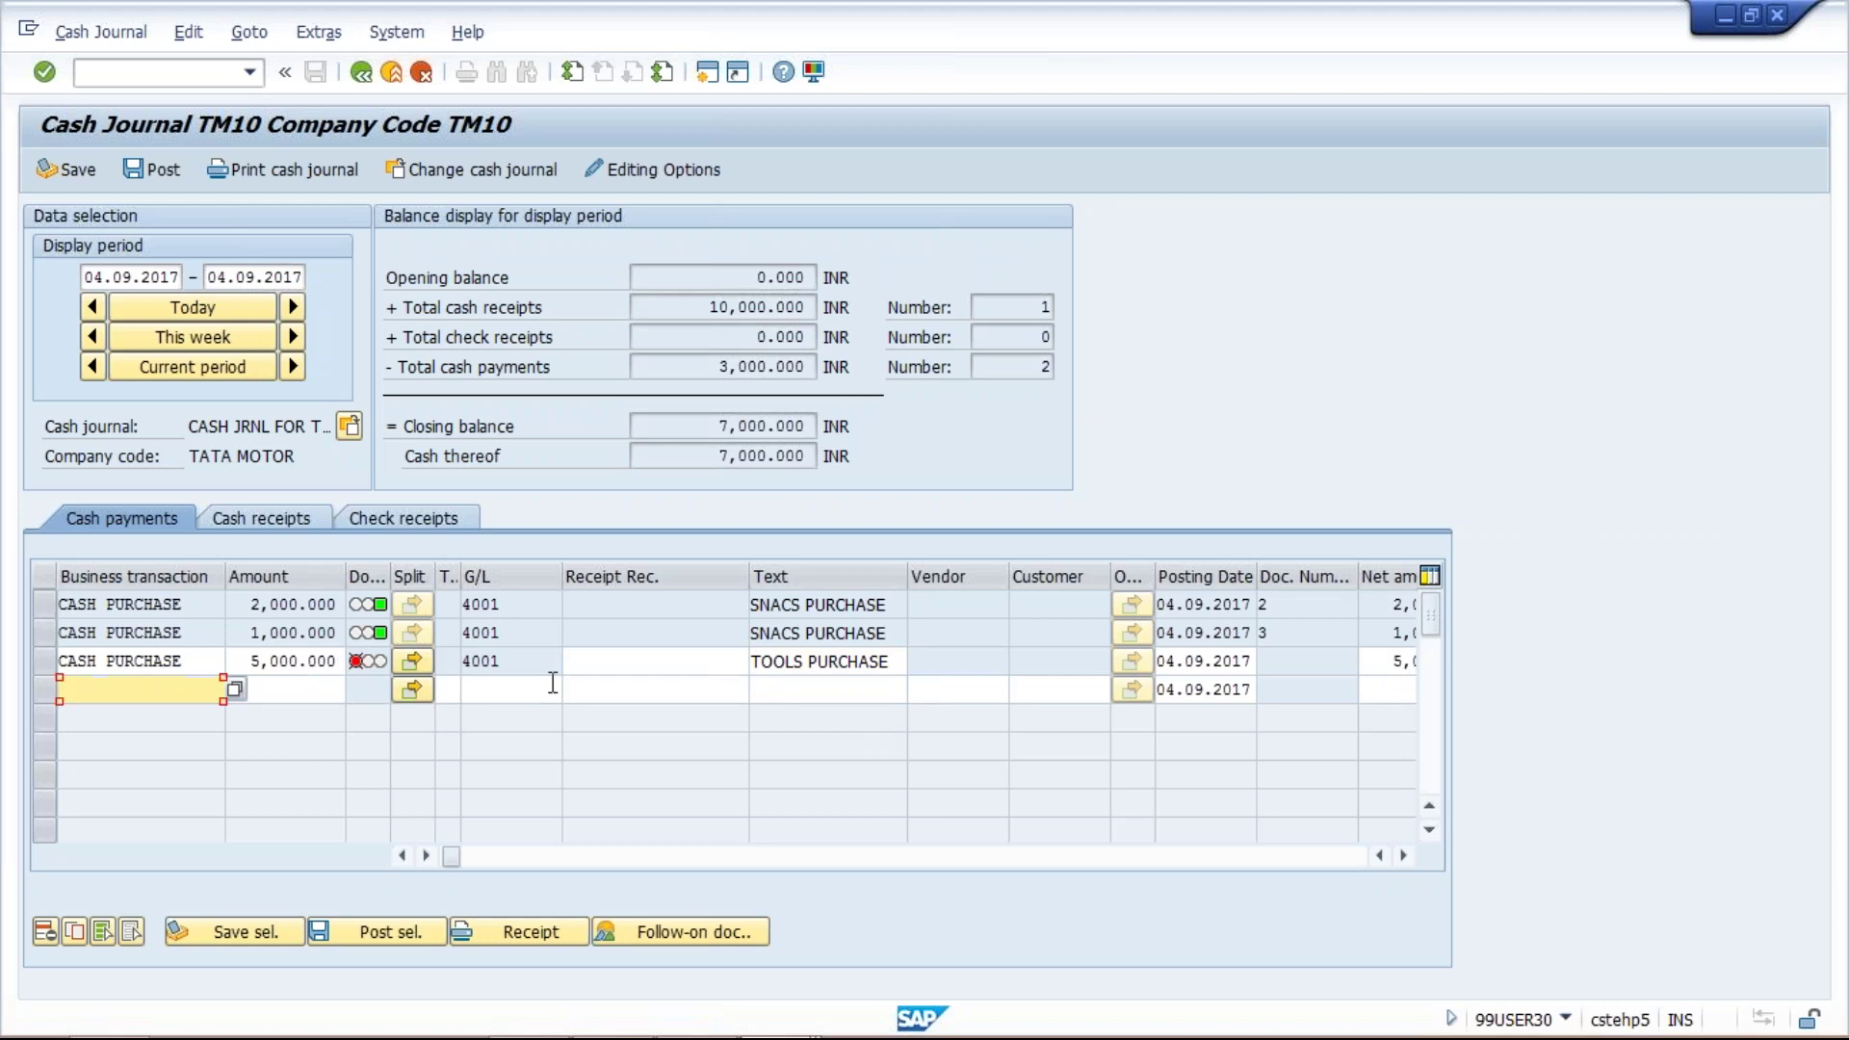
left_click(43, 660)
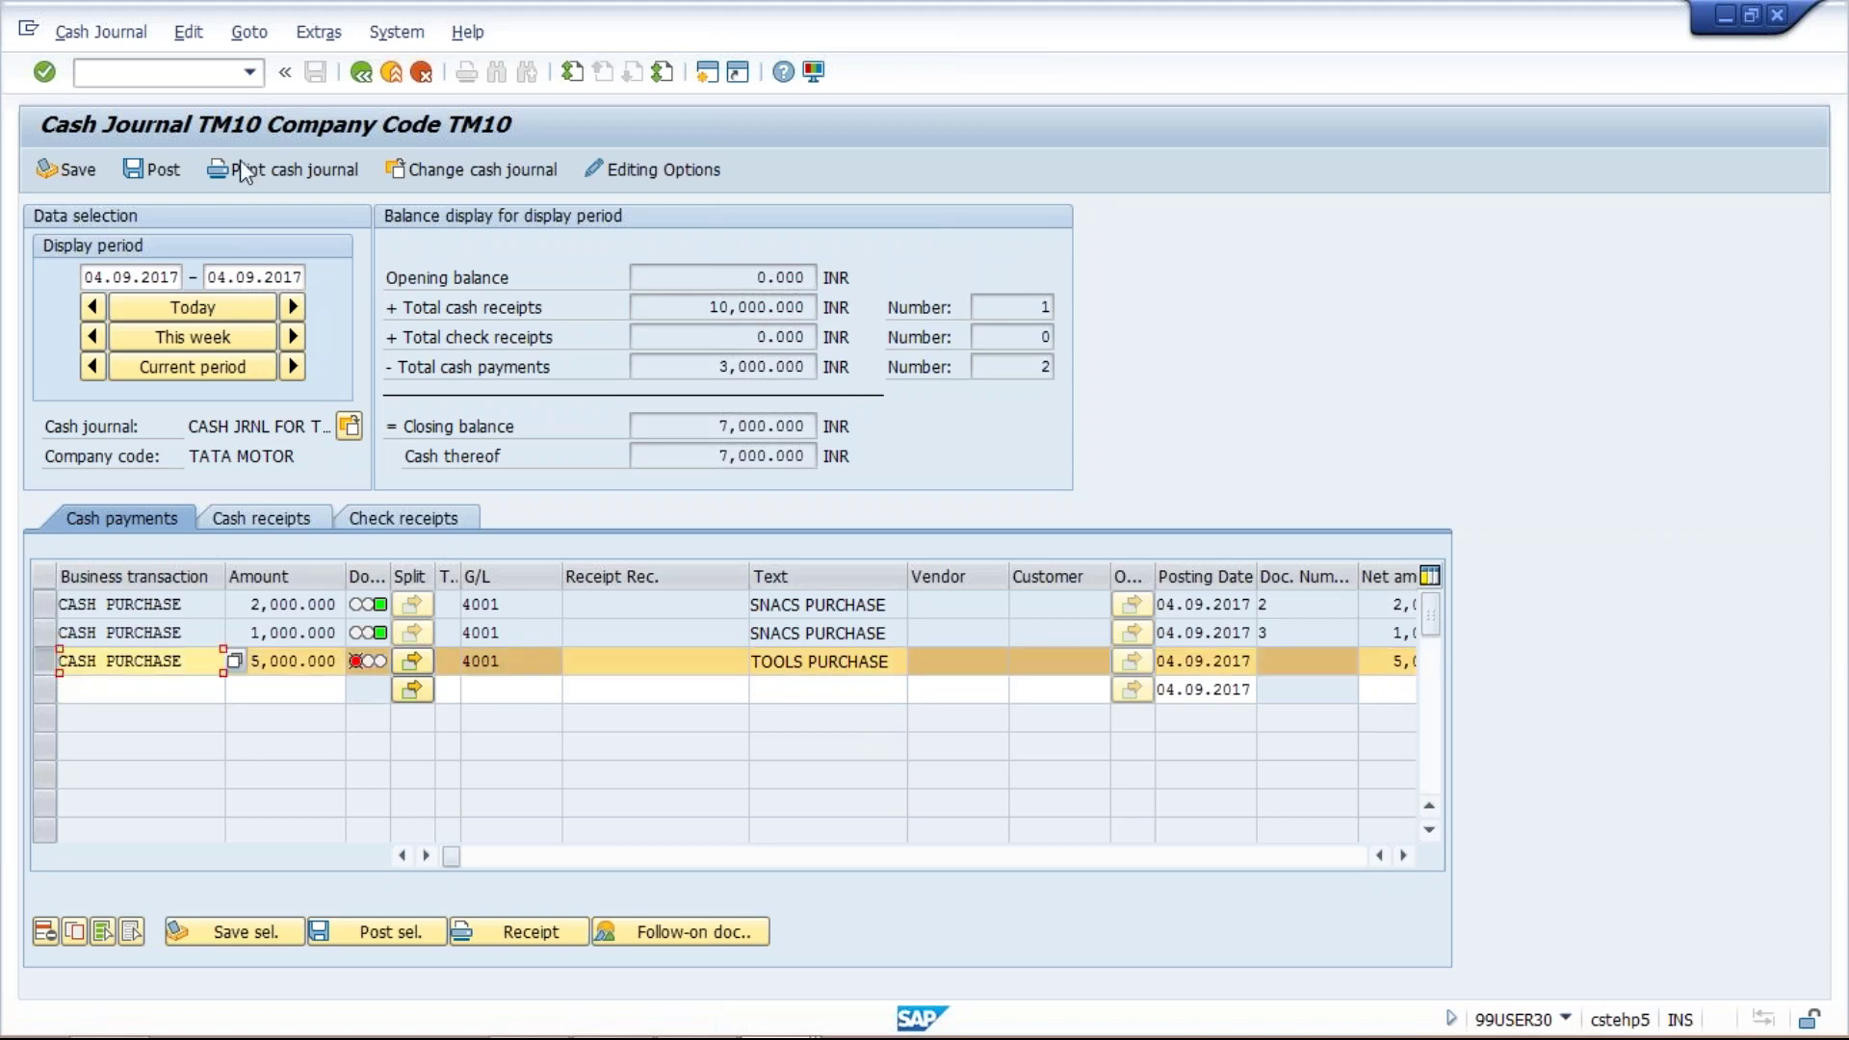
left_click(159, 169)
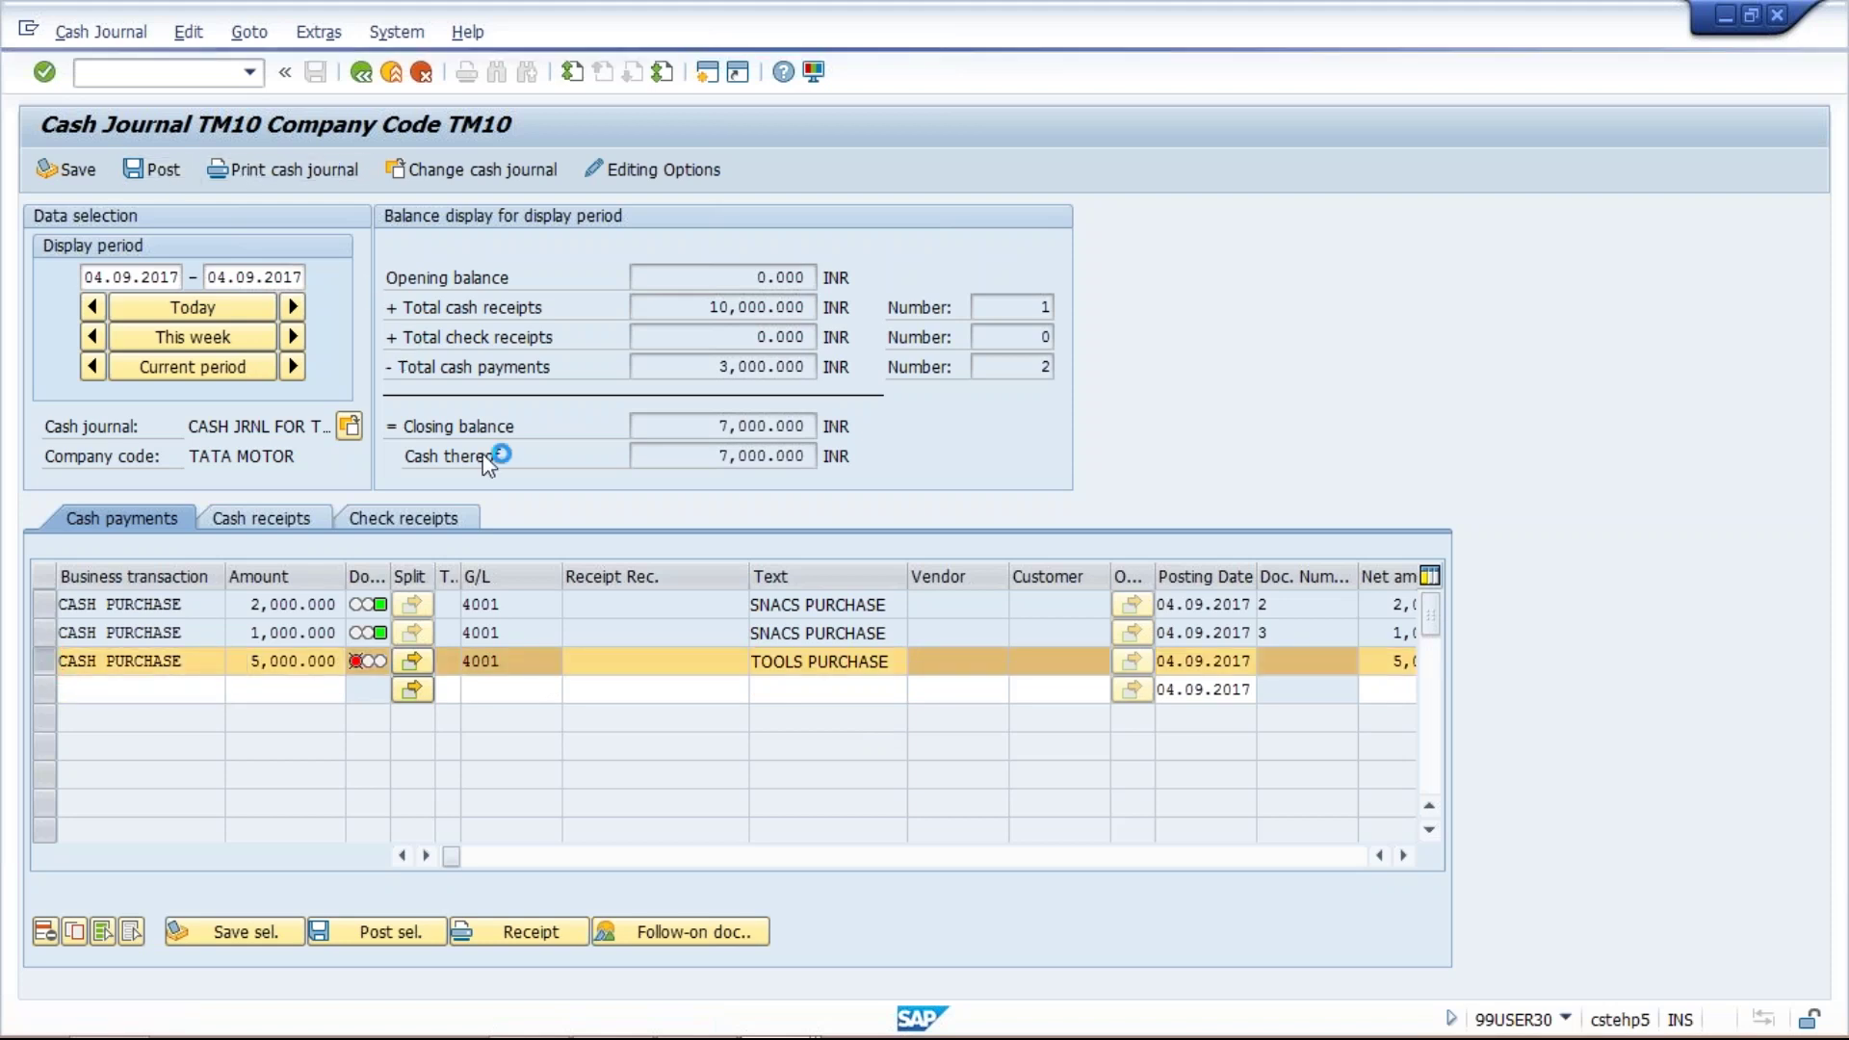
Check the closing balance after the TOOLS PURCHASE posting and deselect the posted payment row
left_click(707, 438)
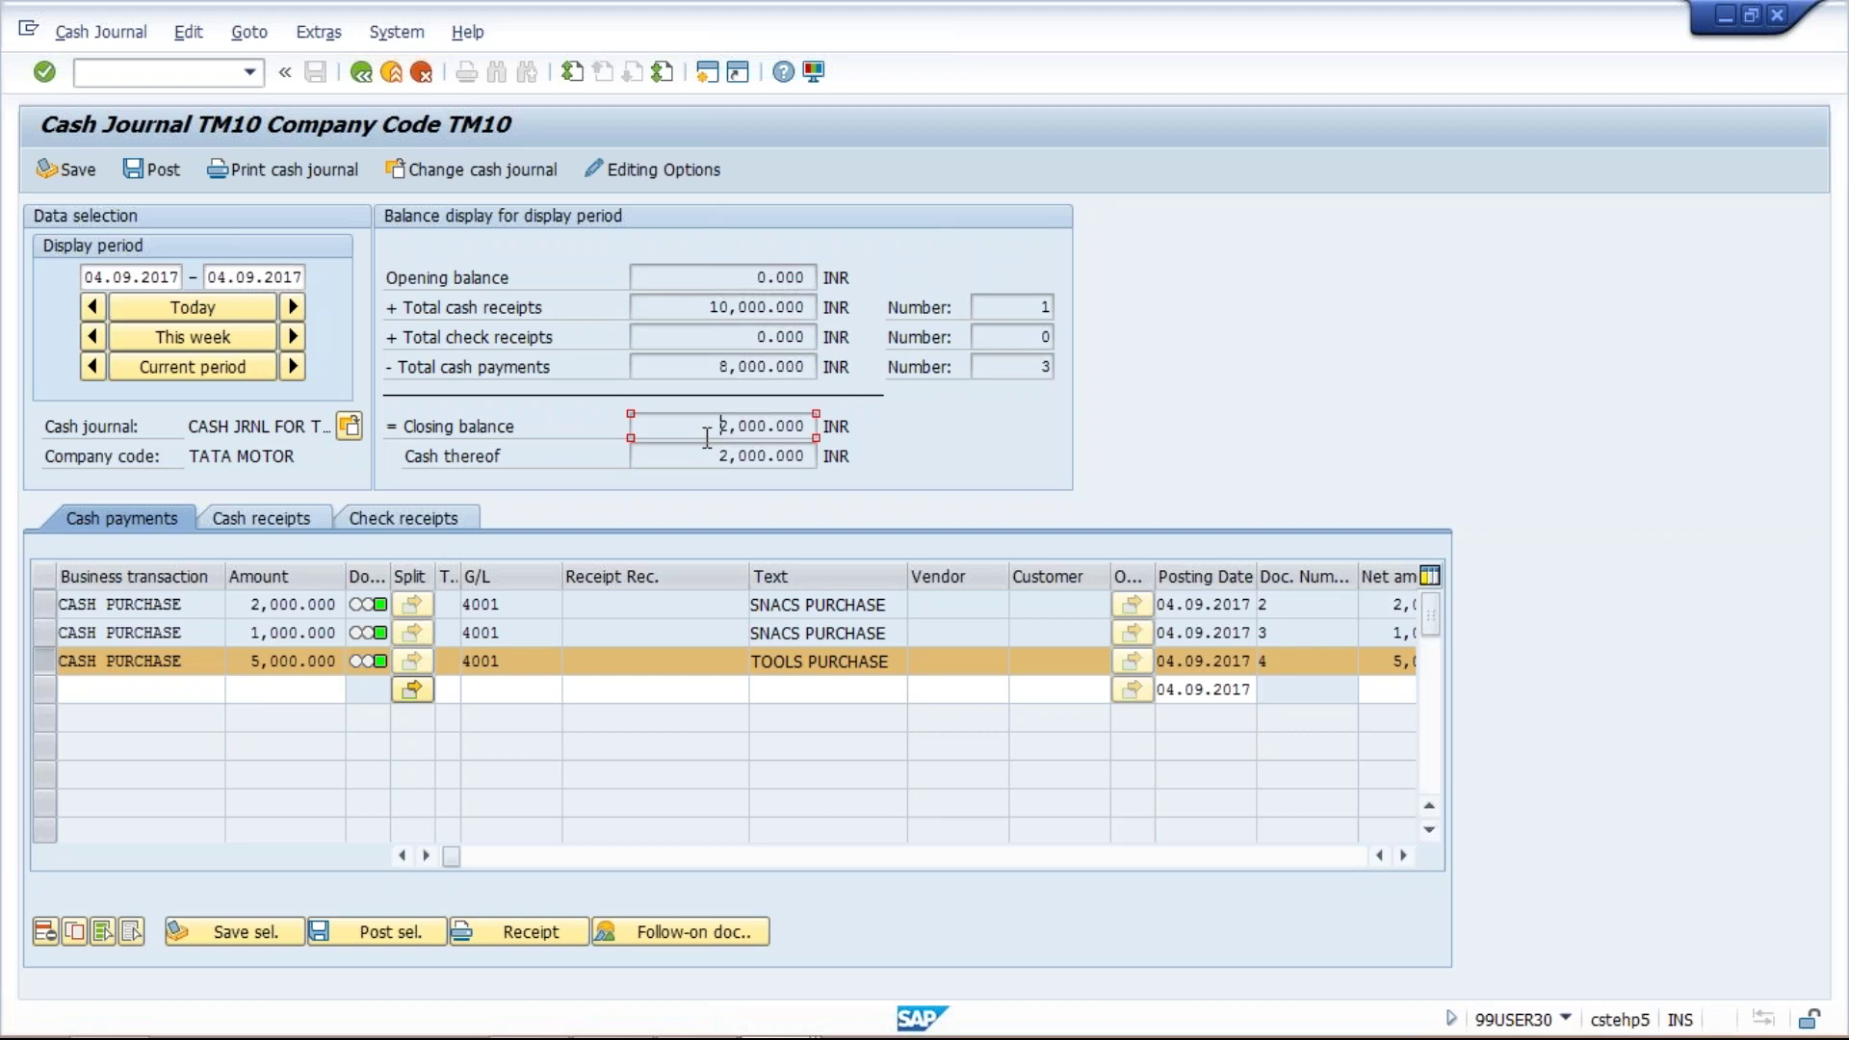
left_click(43, 660)
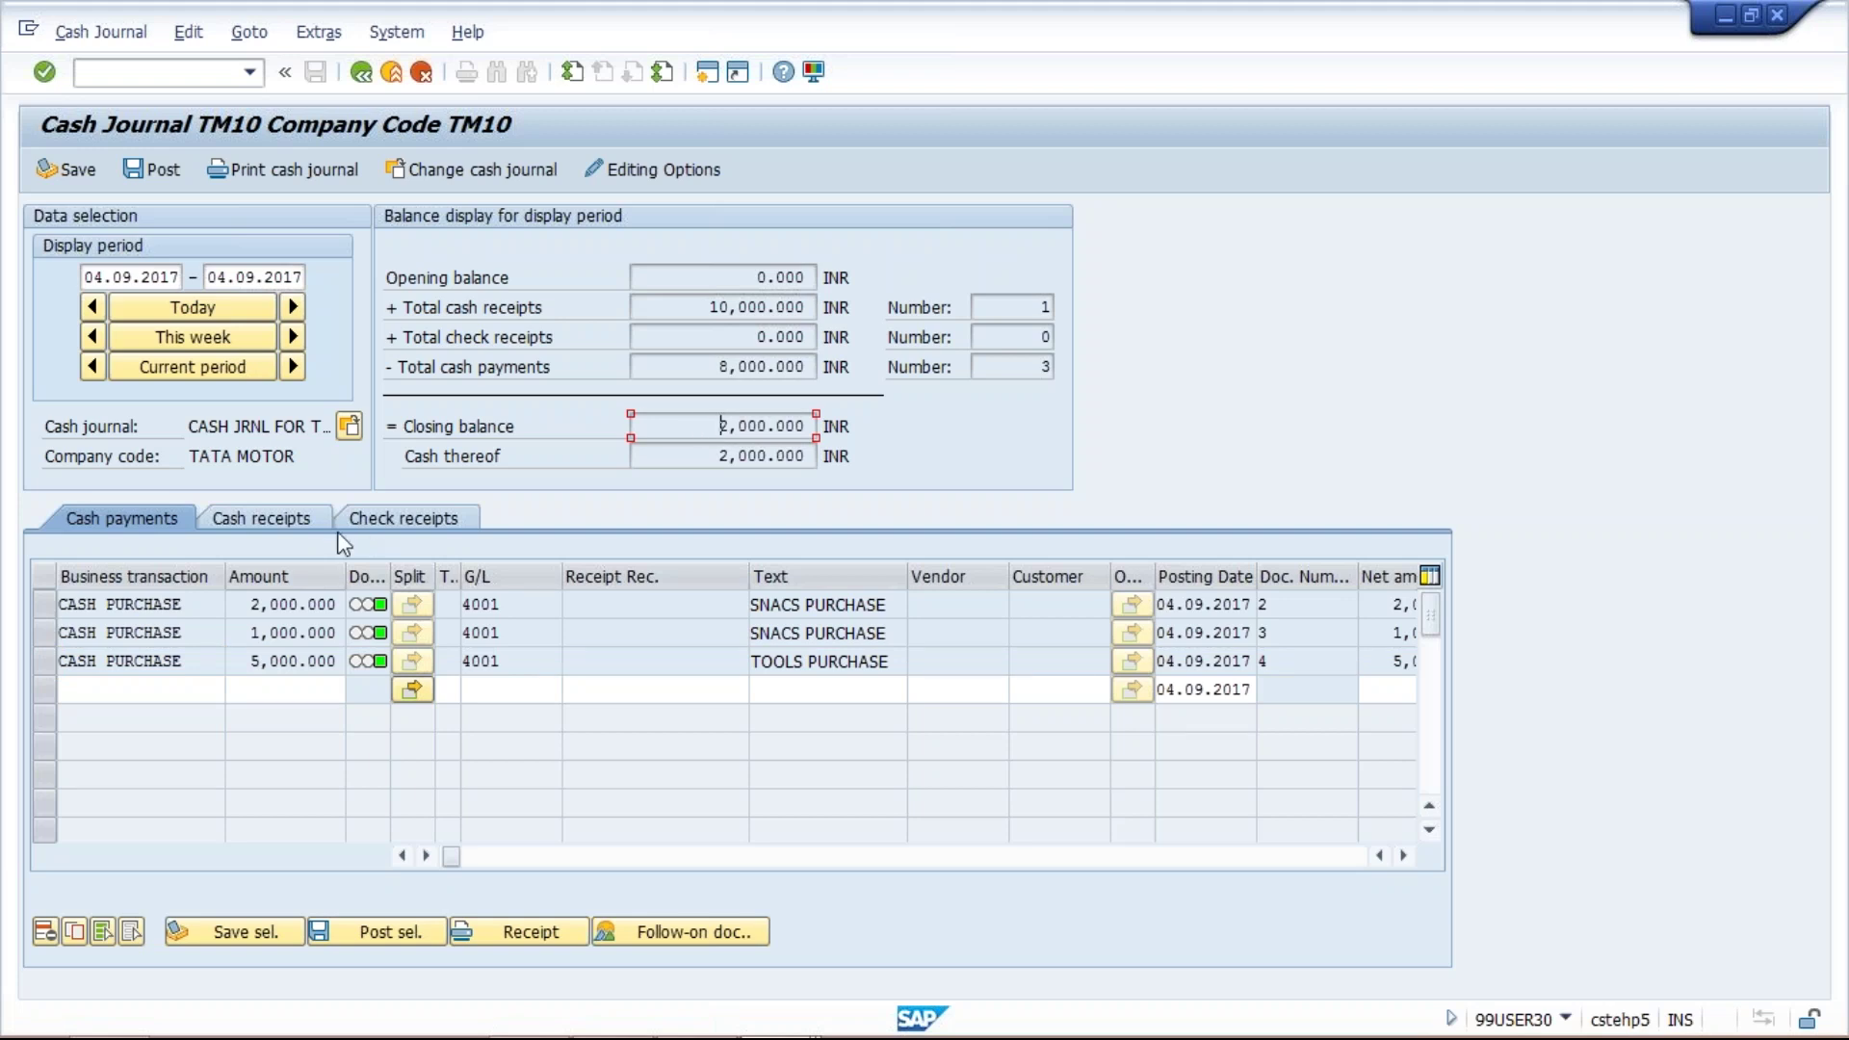
In the cash receipts, enter a CASH WITHDRAWL of 8000 with text CASH WITHDRWN FROM ICICI and confirm the row
left_click(283, 521)
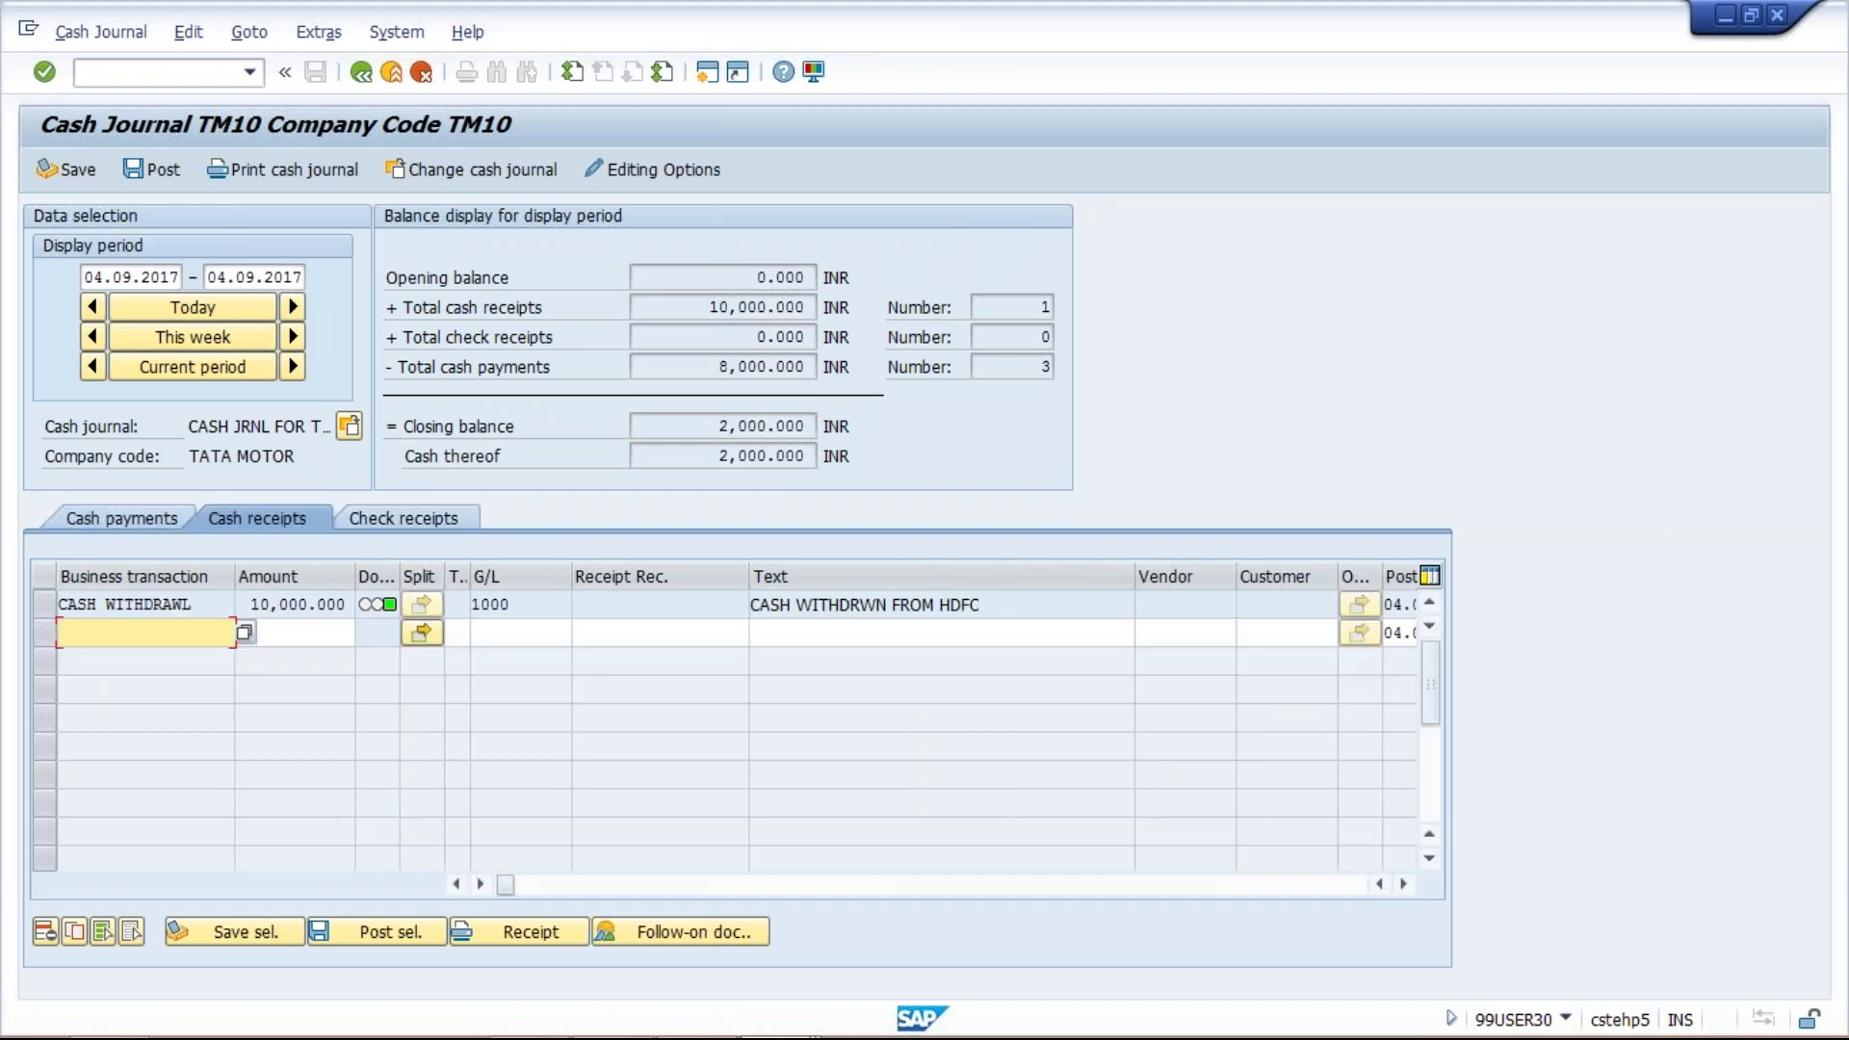
key("BackSpace")
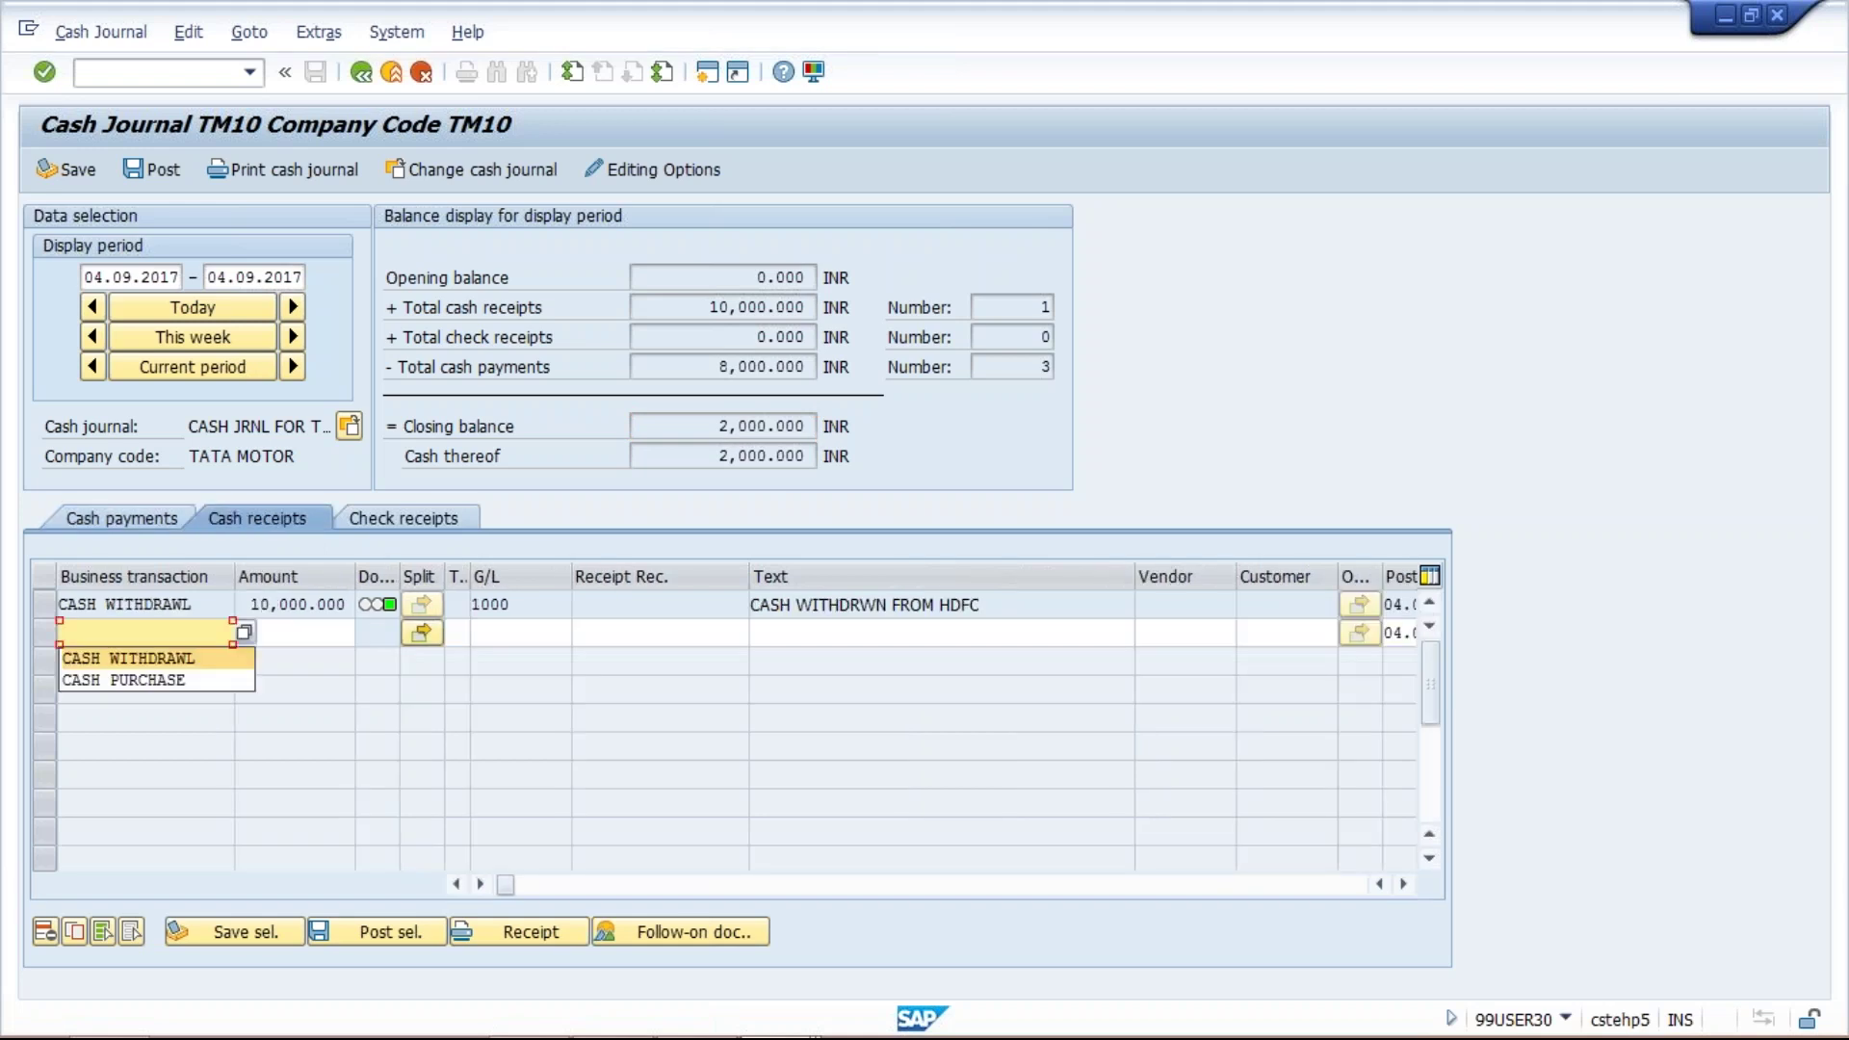
key("Return")
left_click(315, 633)
type("8000")
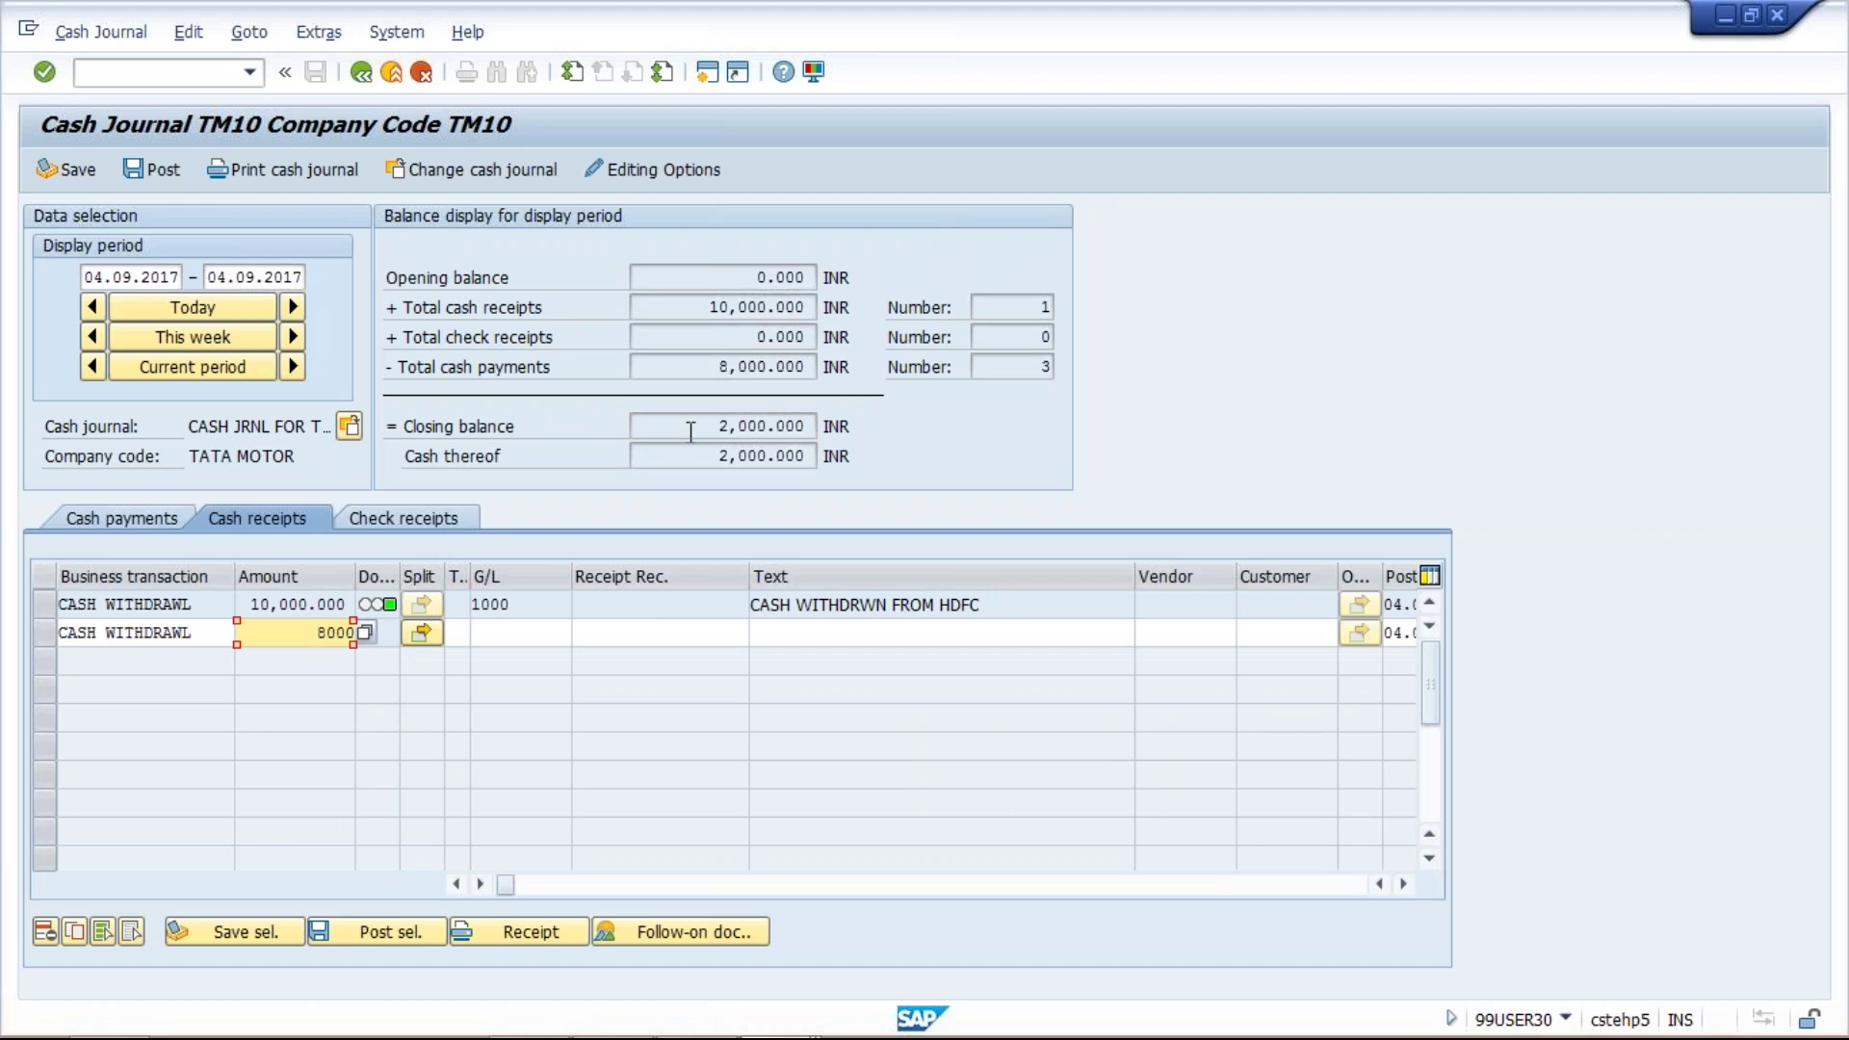
left_click(794, 645)
key("Down")
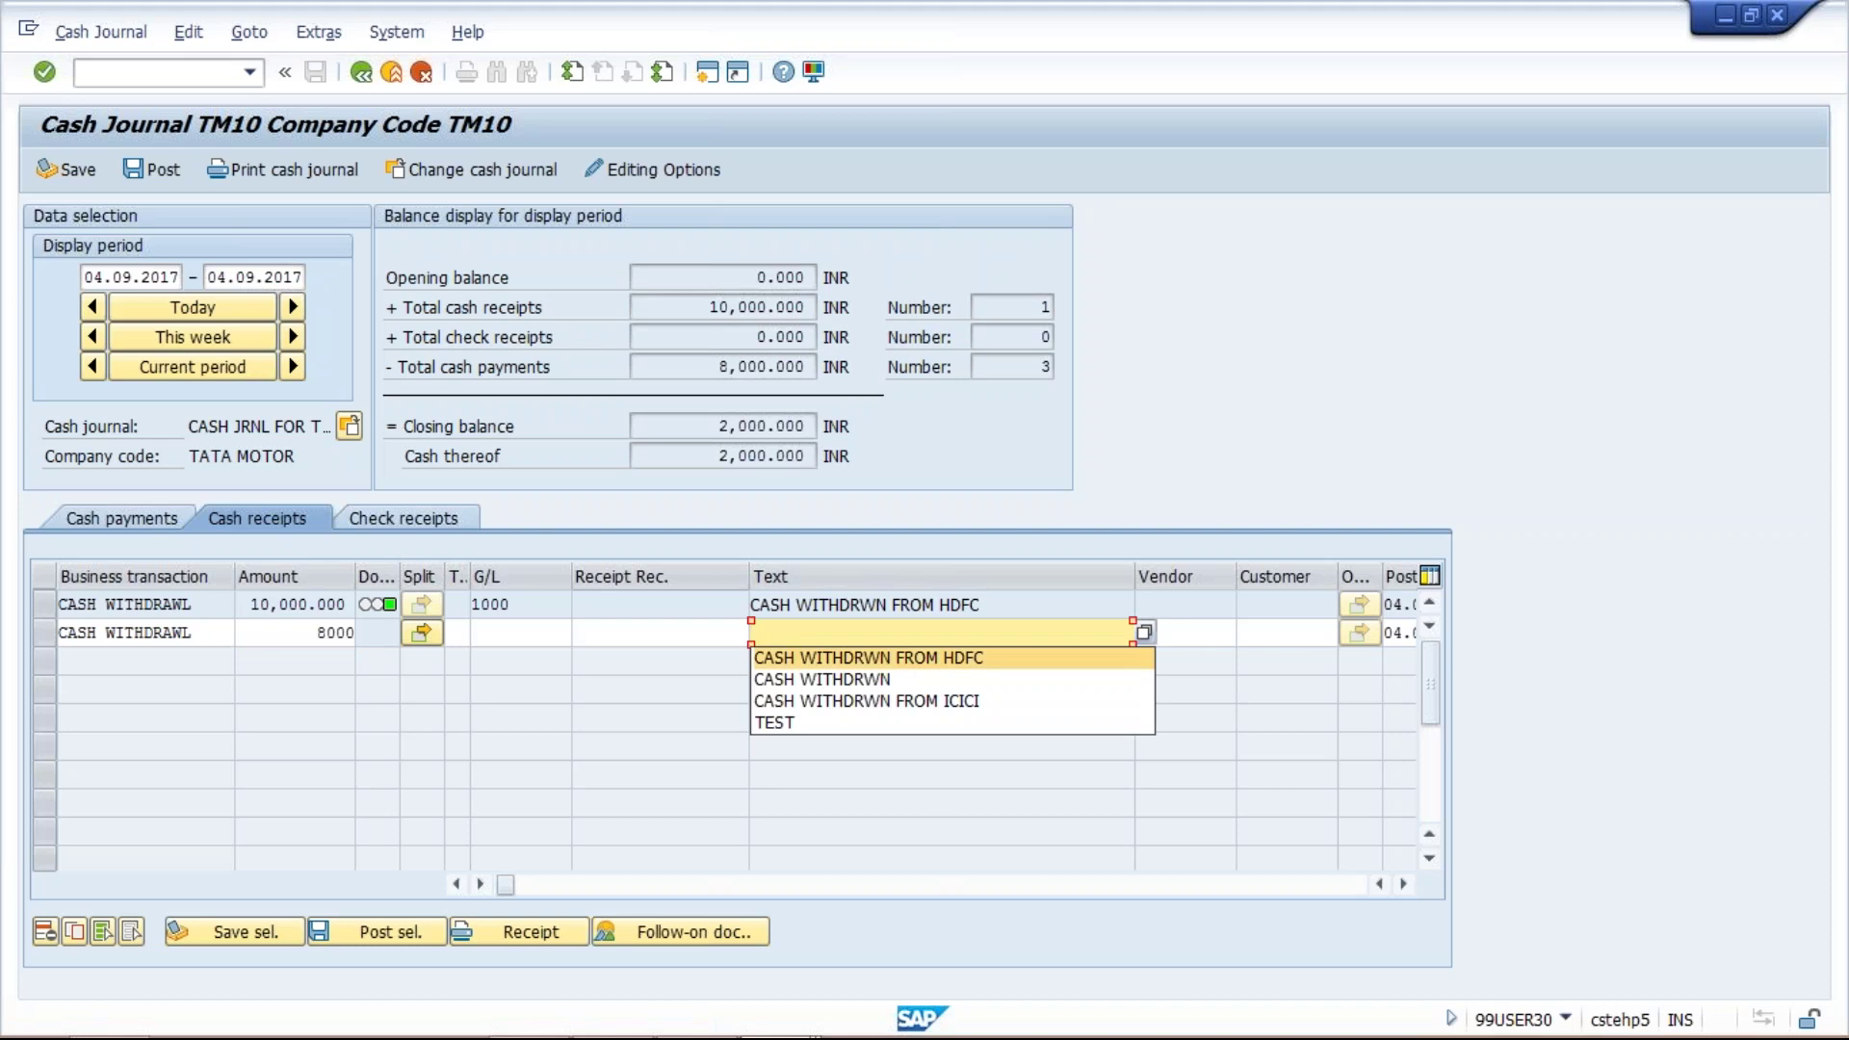
left_click(807, 701)
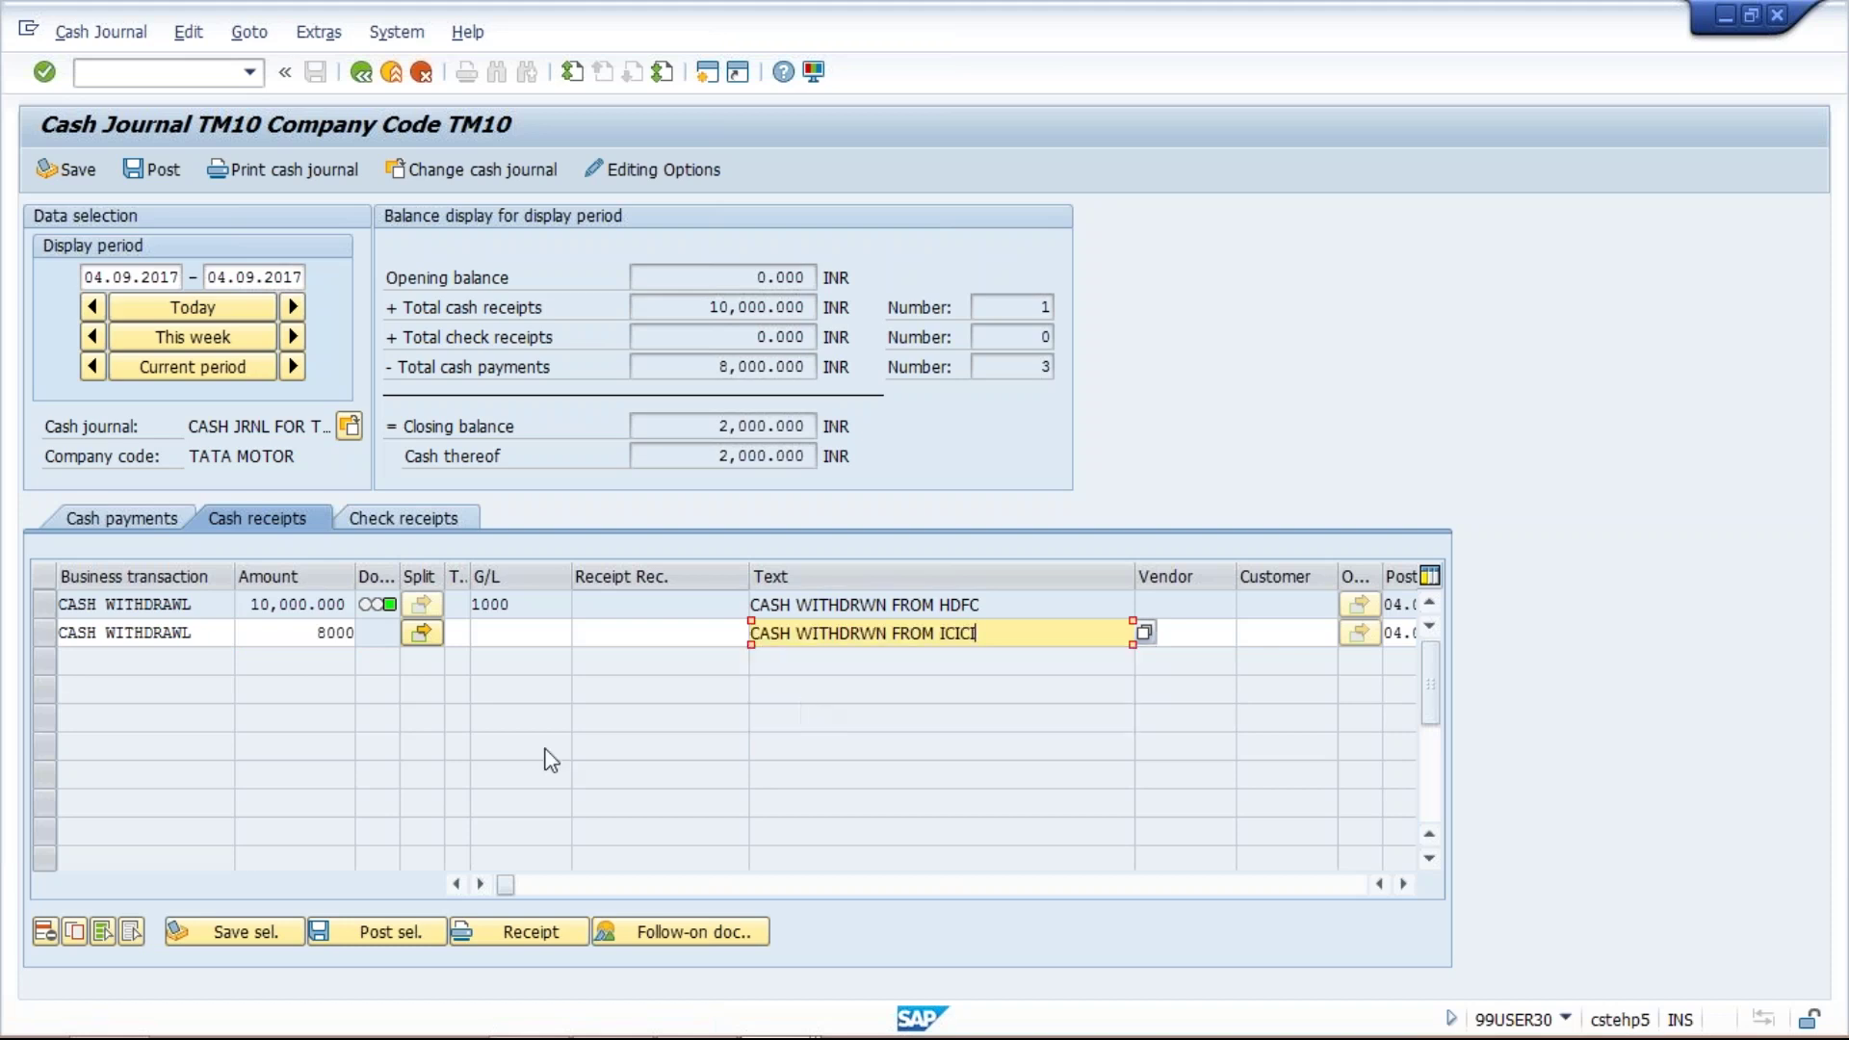
left_click(500, 635)
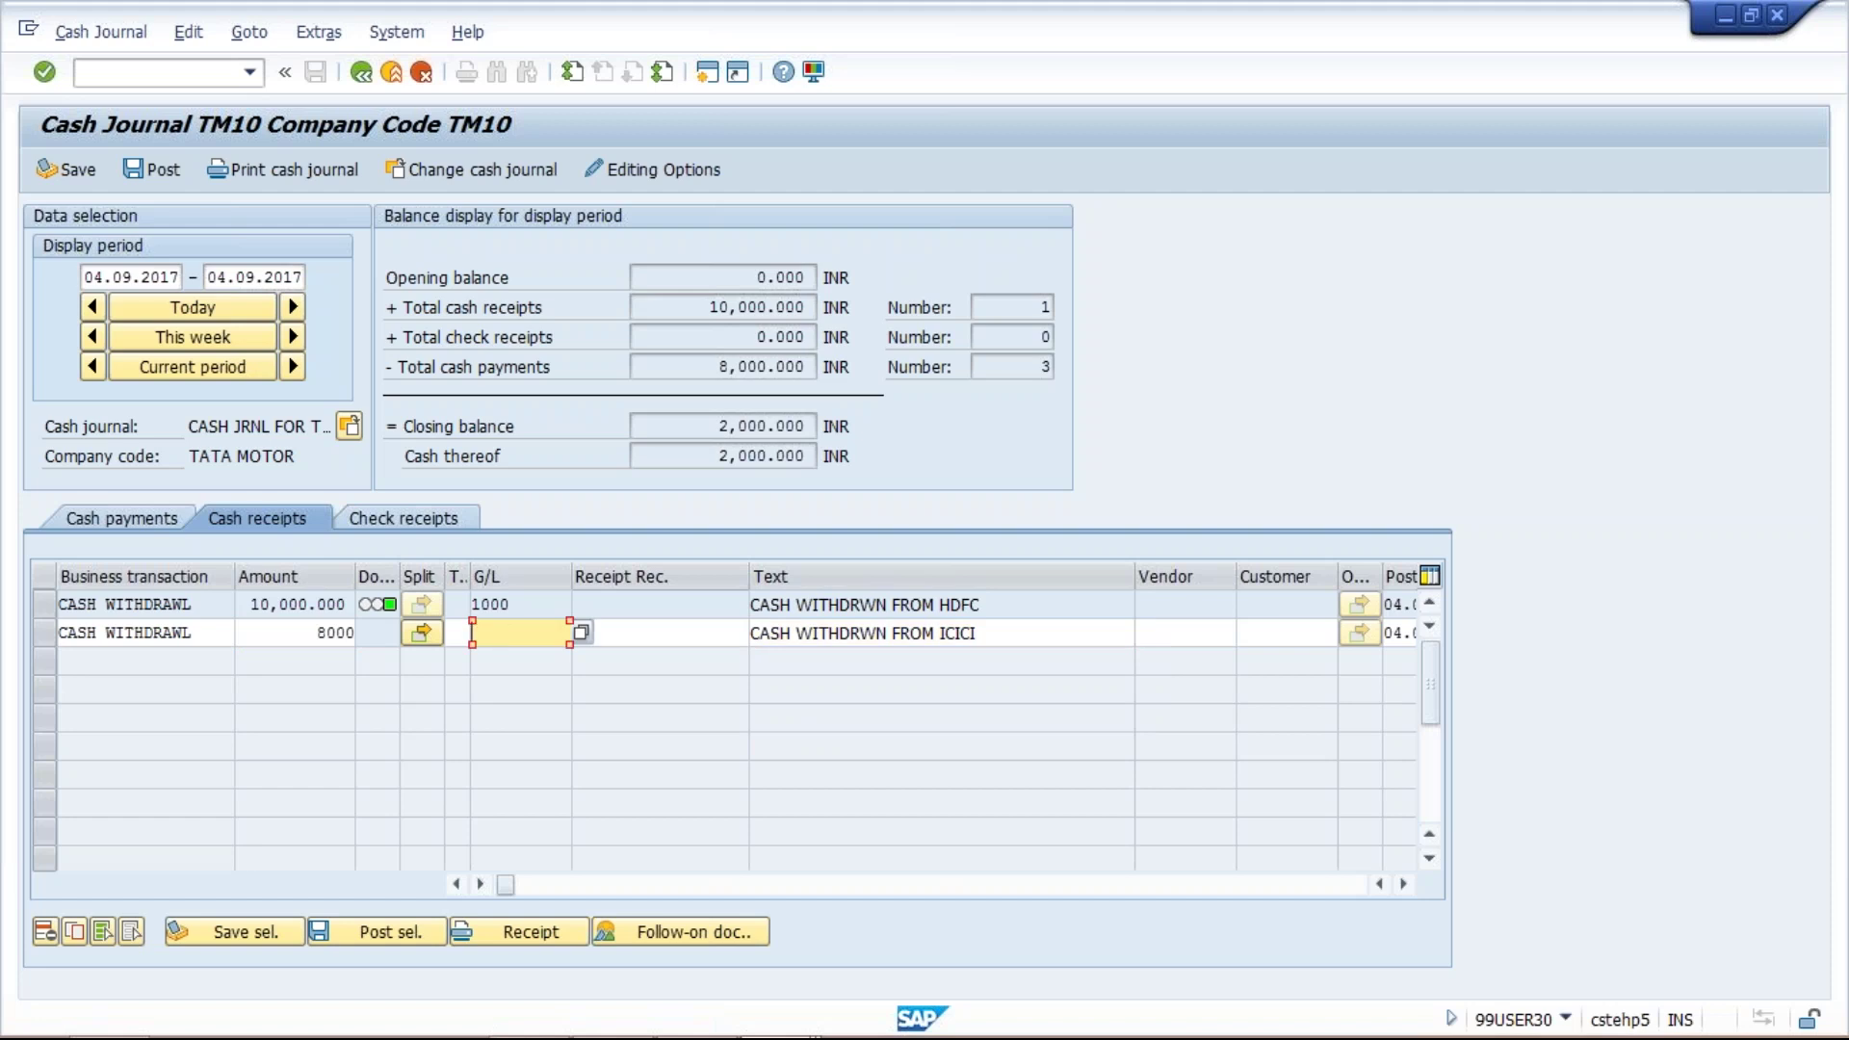
key("F4")
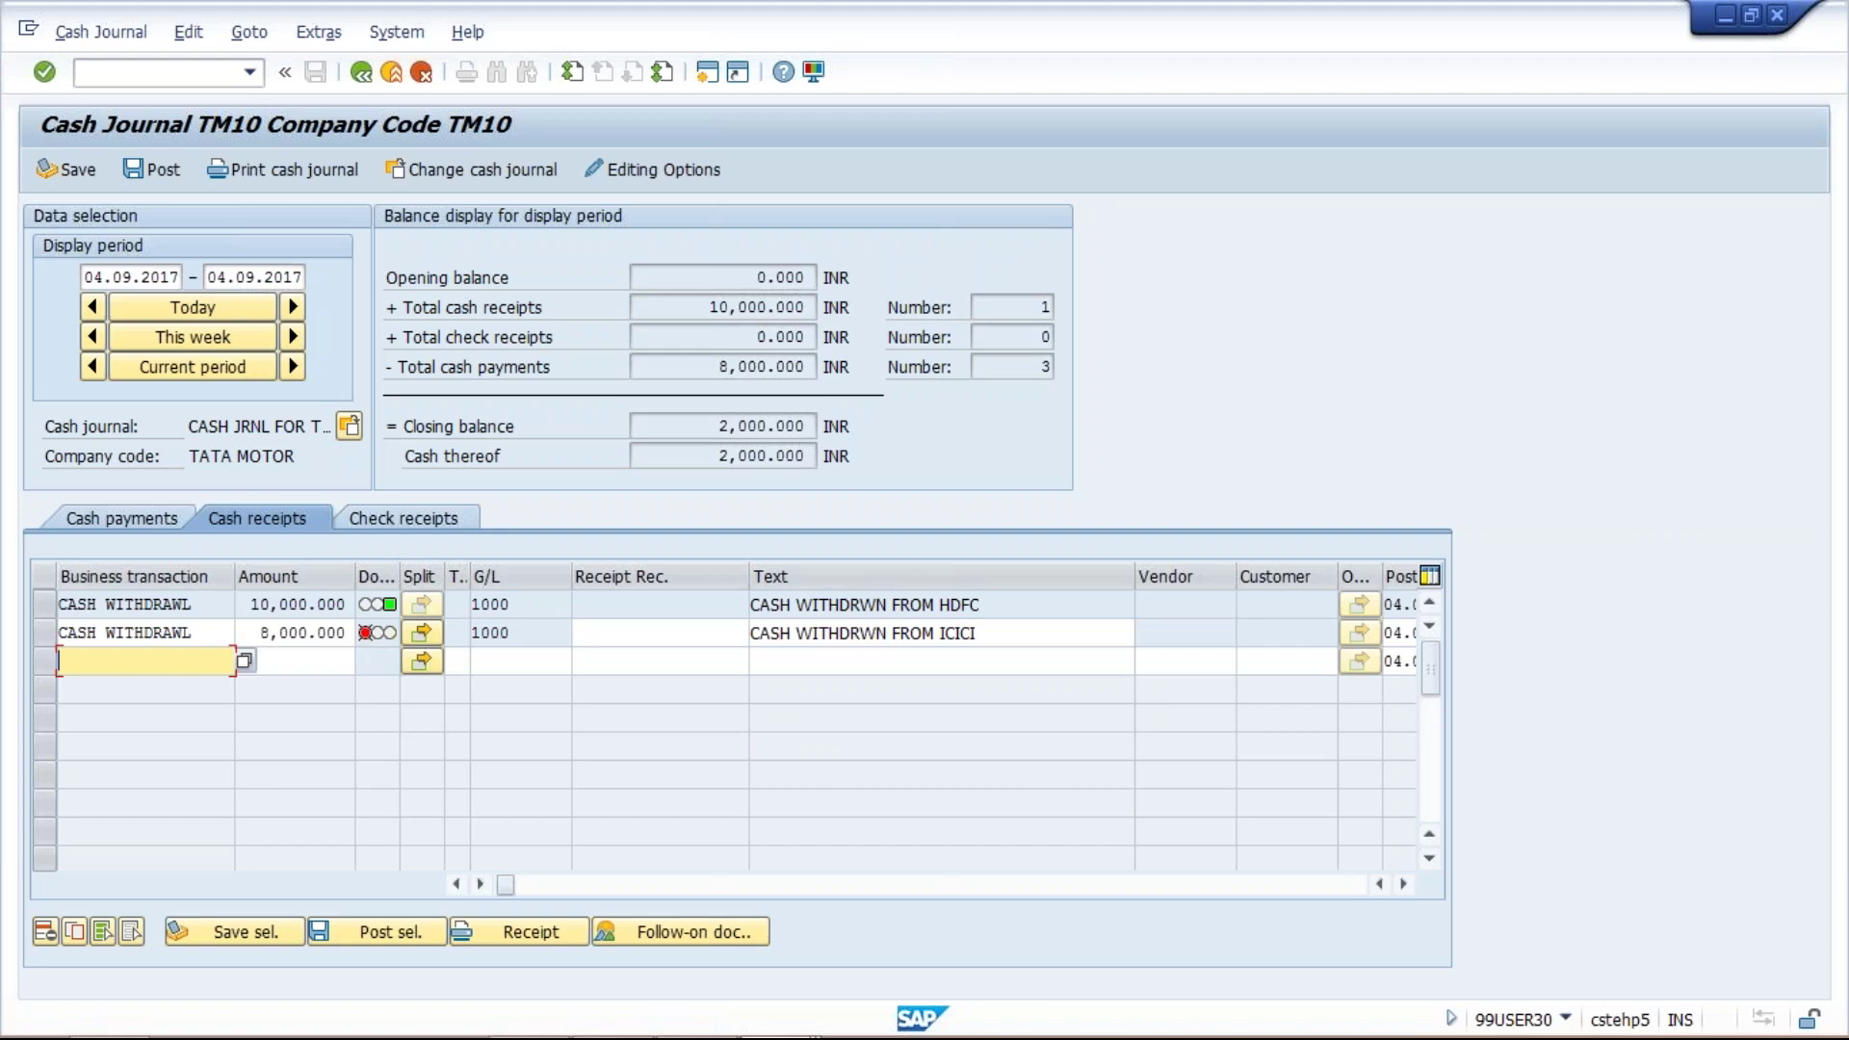
Compare the G/L account fields of the HDFC and ICICI withdrawal rows and check whether the ICICI one can be edited
left_click(539, 636)
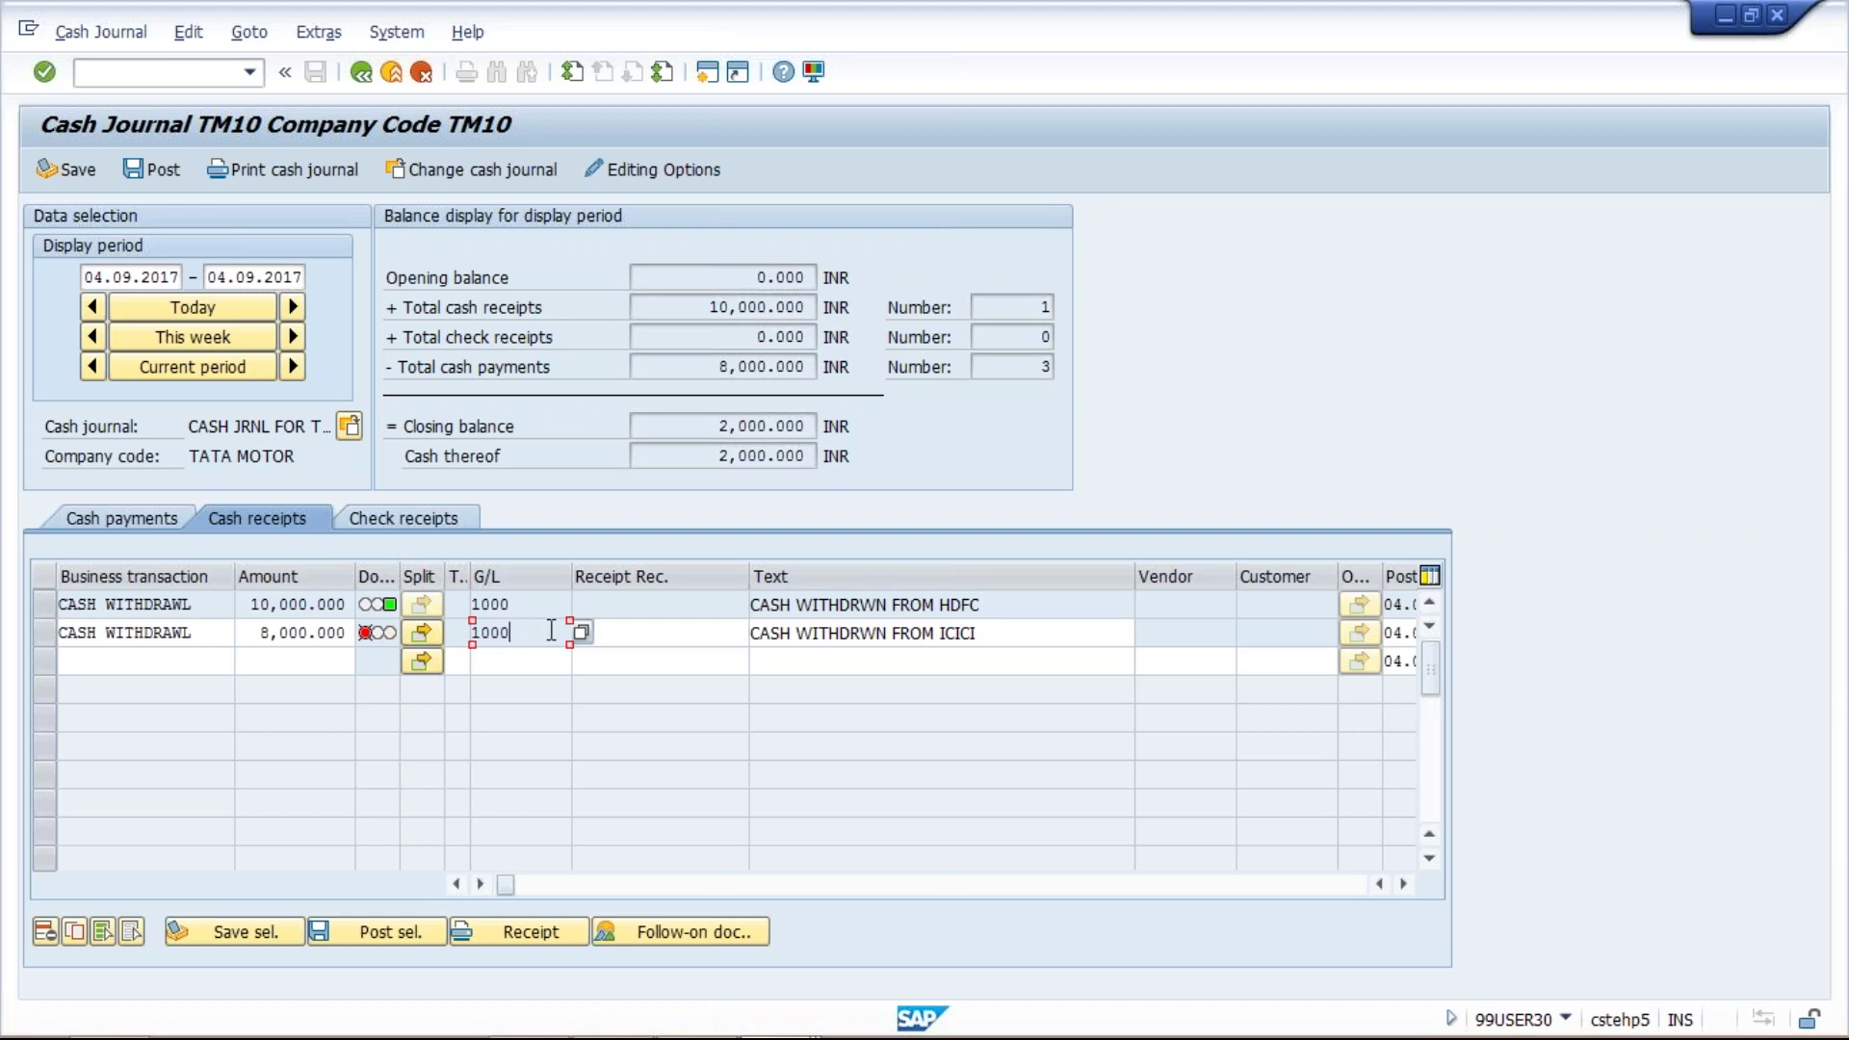
left_click(549, 614)
left_click(544, 640)
left_click(536, 603)
left_click(539, 640)
left_click(525, 607)
left_click(525, 637)
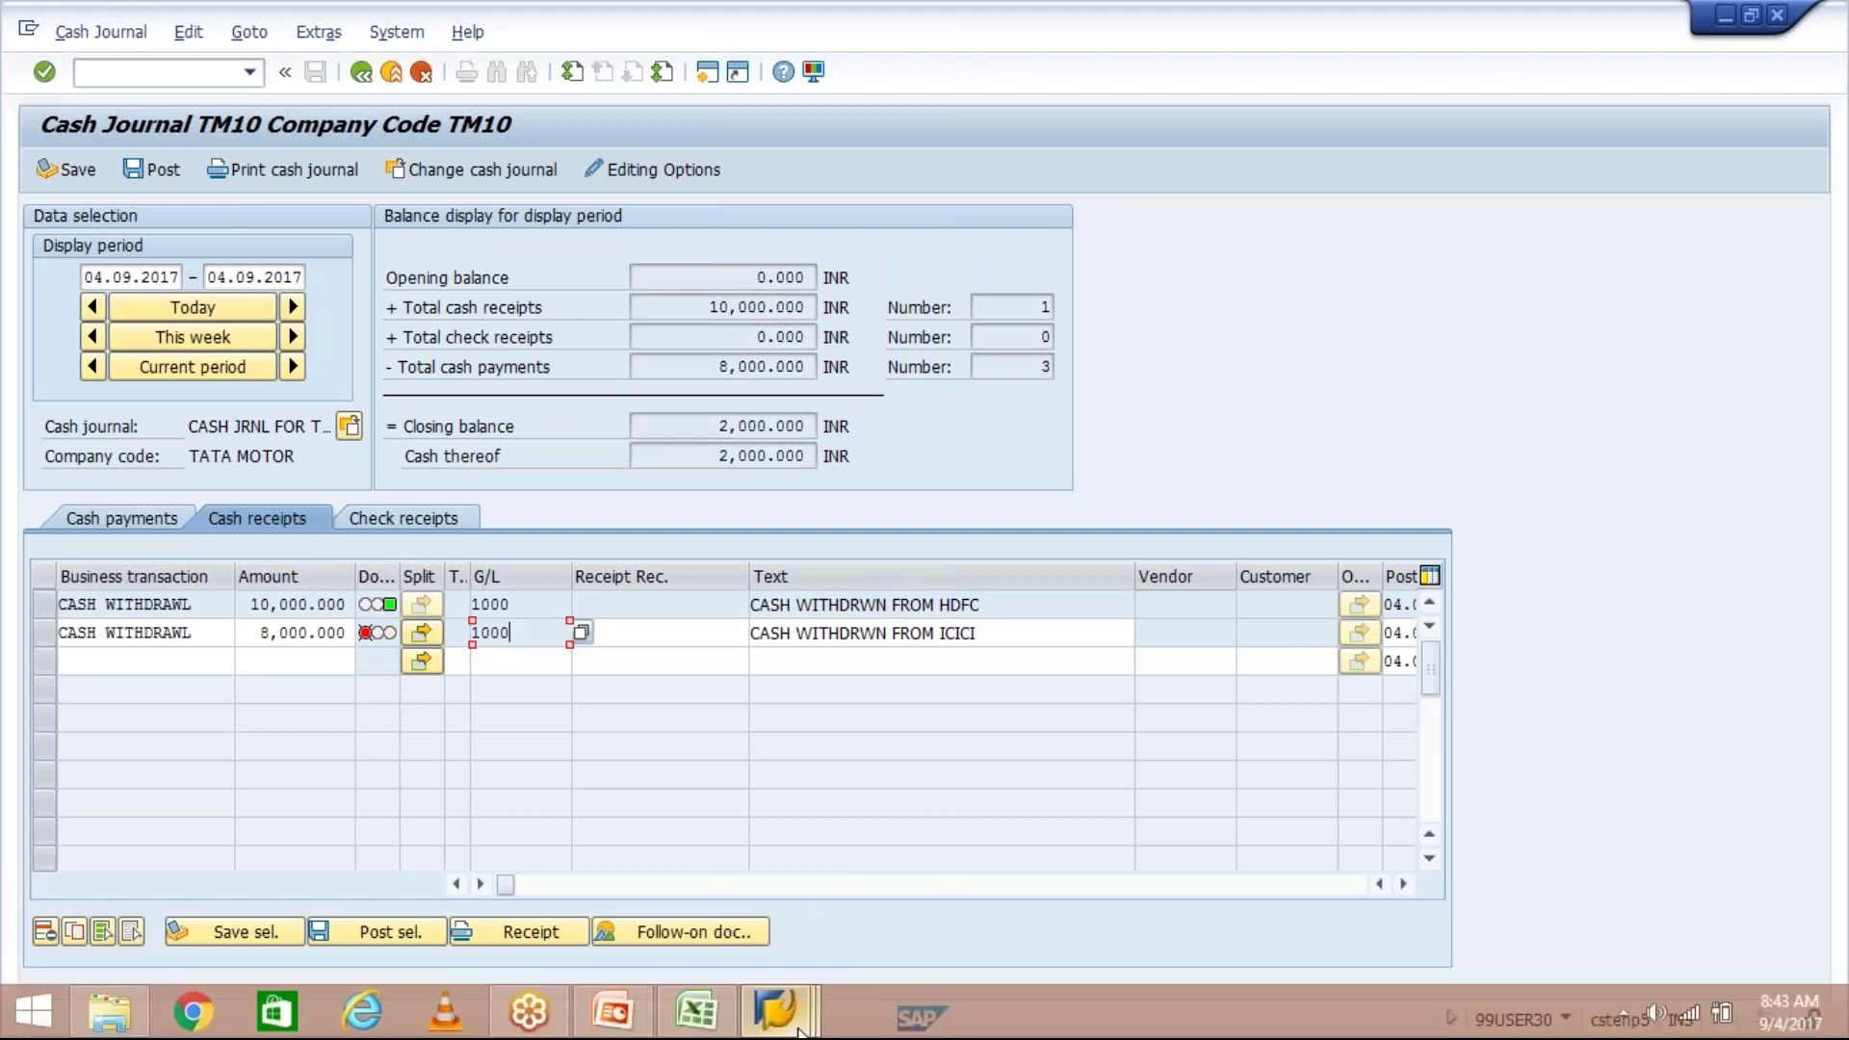
Switch to the cash journal transaction names session and check the G/L accounts assigned to CASH WITHDRAWL and CASH DEPOSIT
mouse_move(776, 1009)
mouse_move(974, 907)
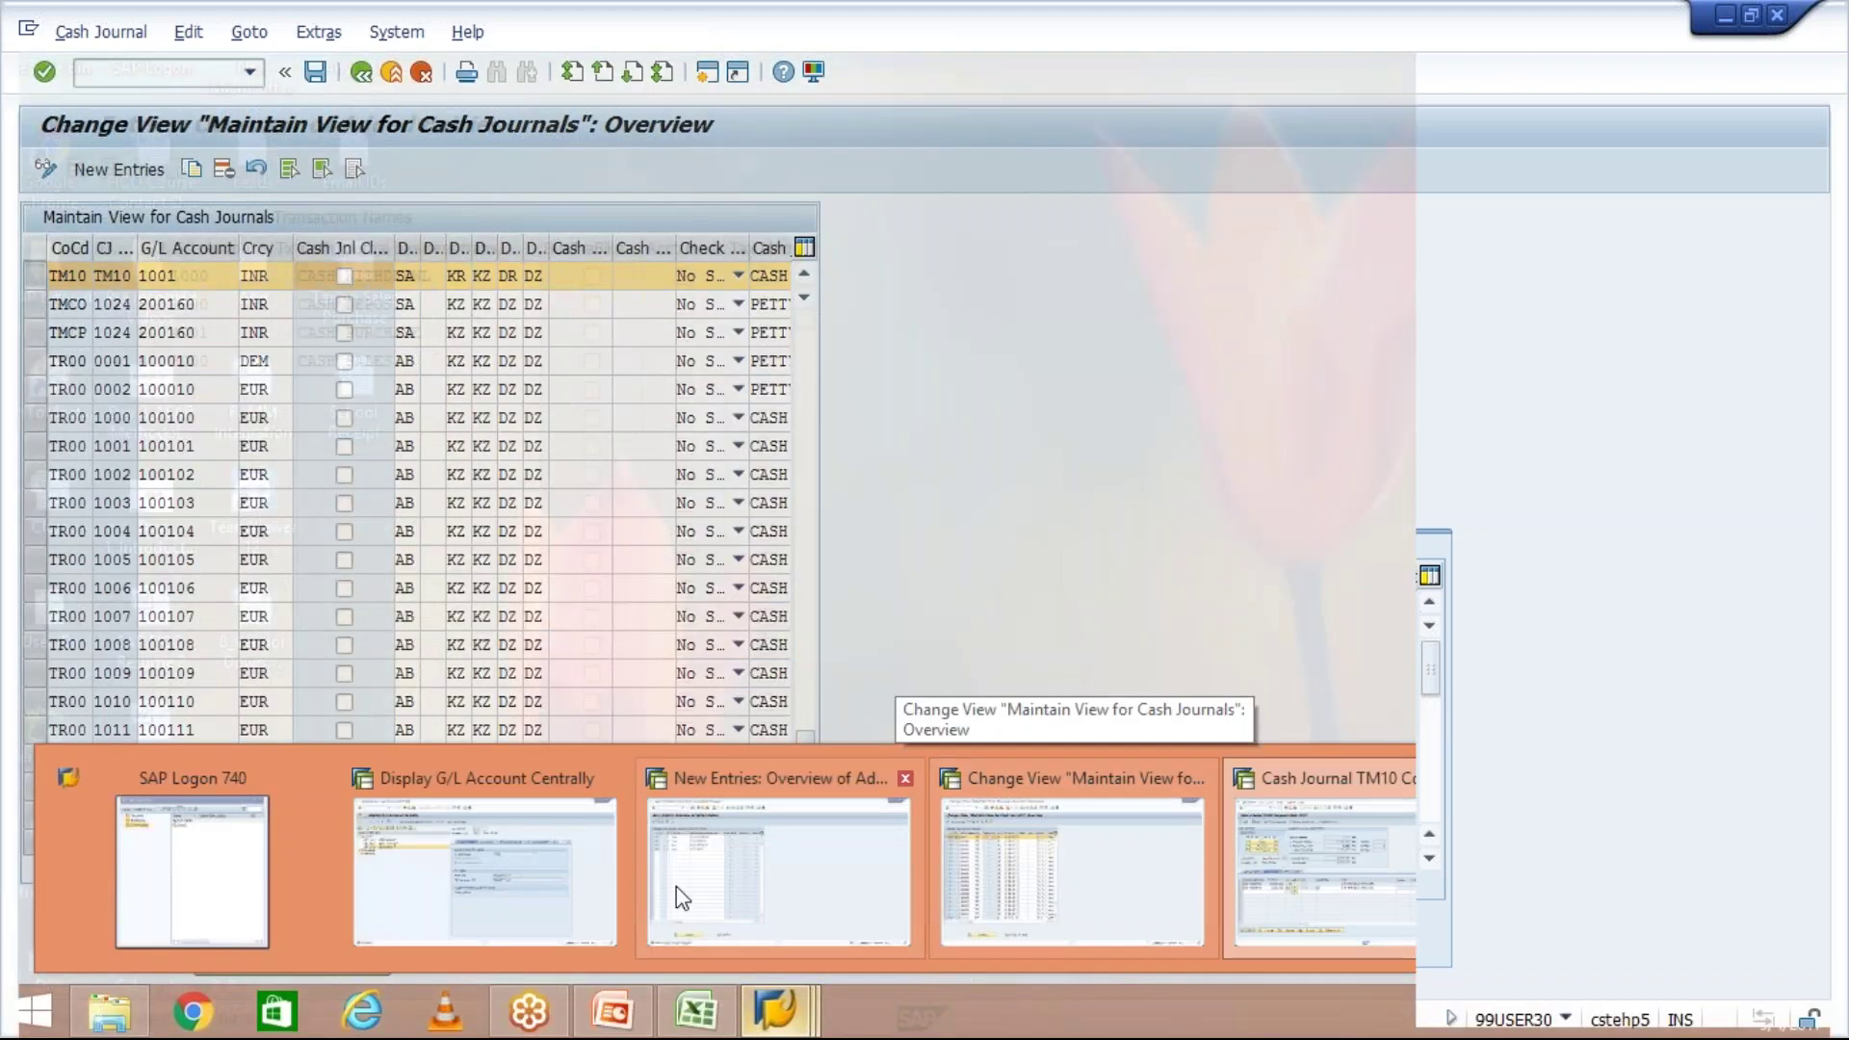
mouse_move(733, 887)
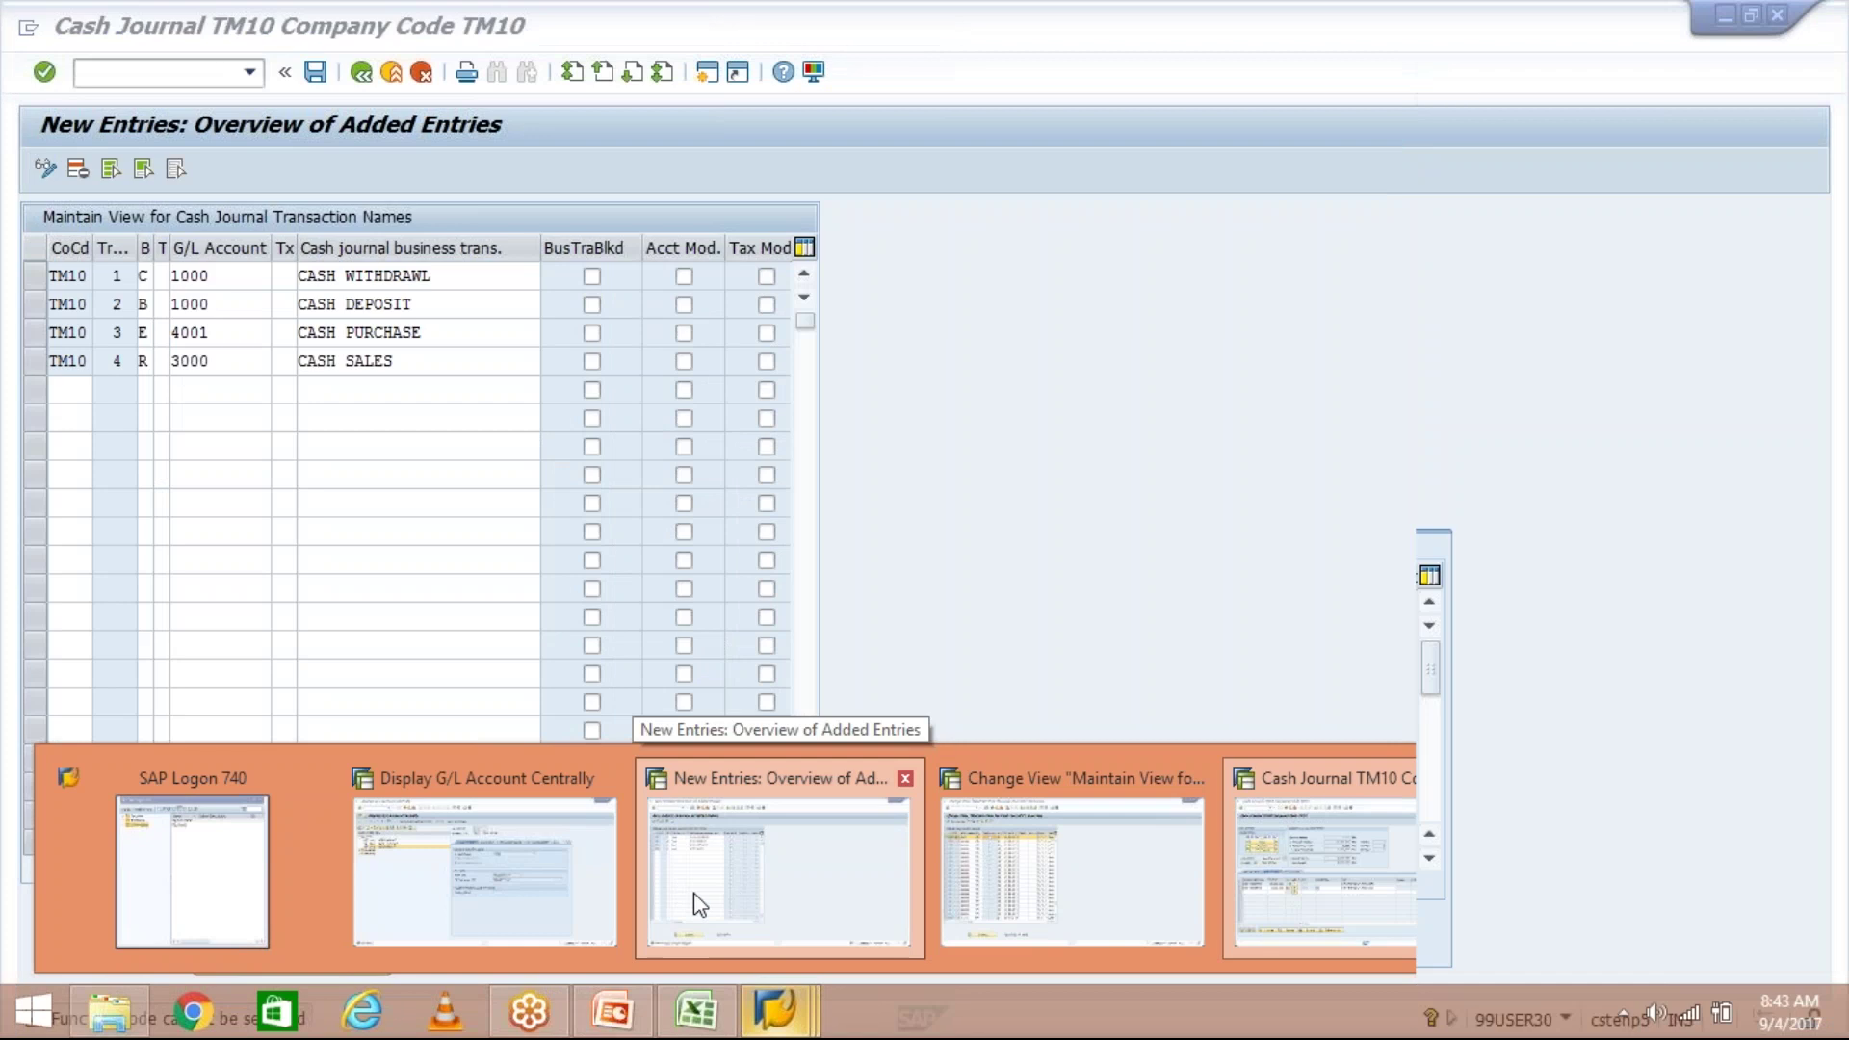
left_click(693, 893)
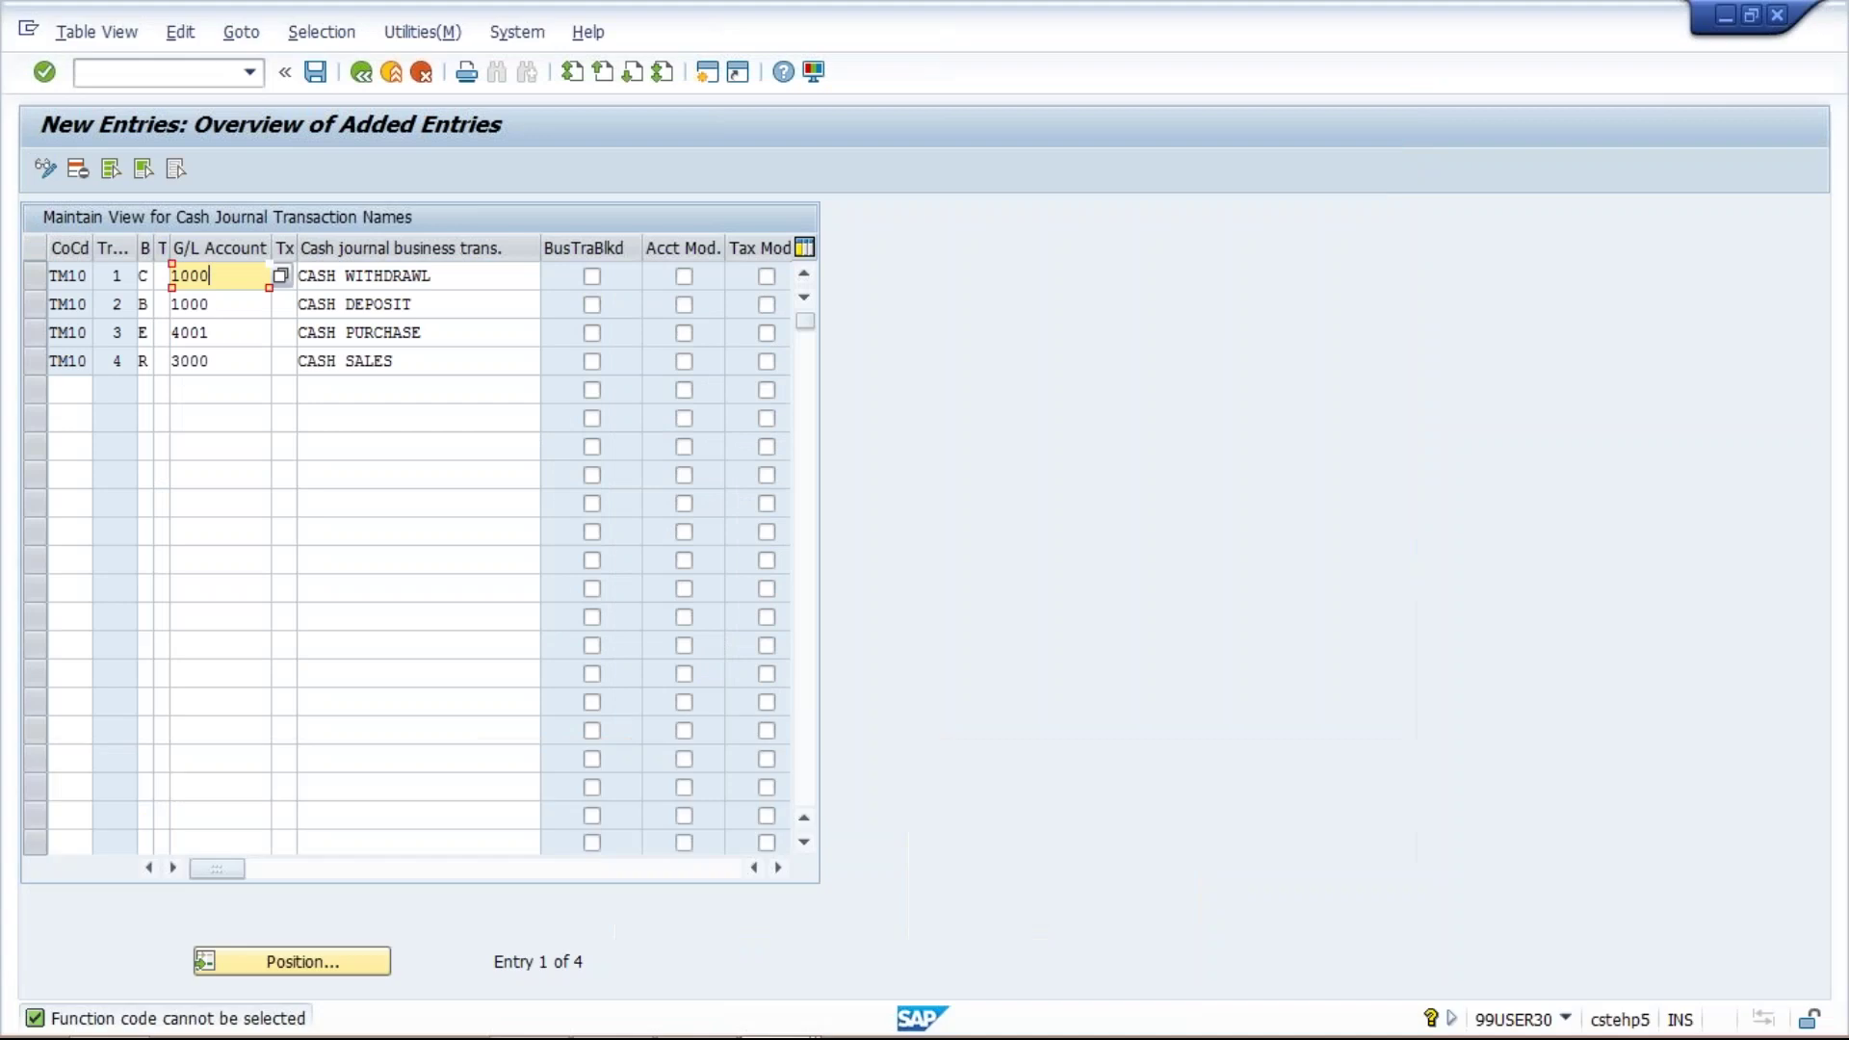
left_click(223, 306)
left_click(227, 290)
left_click(231, 308)
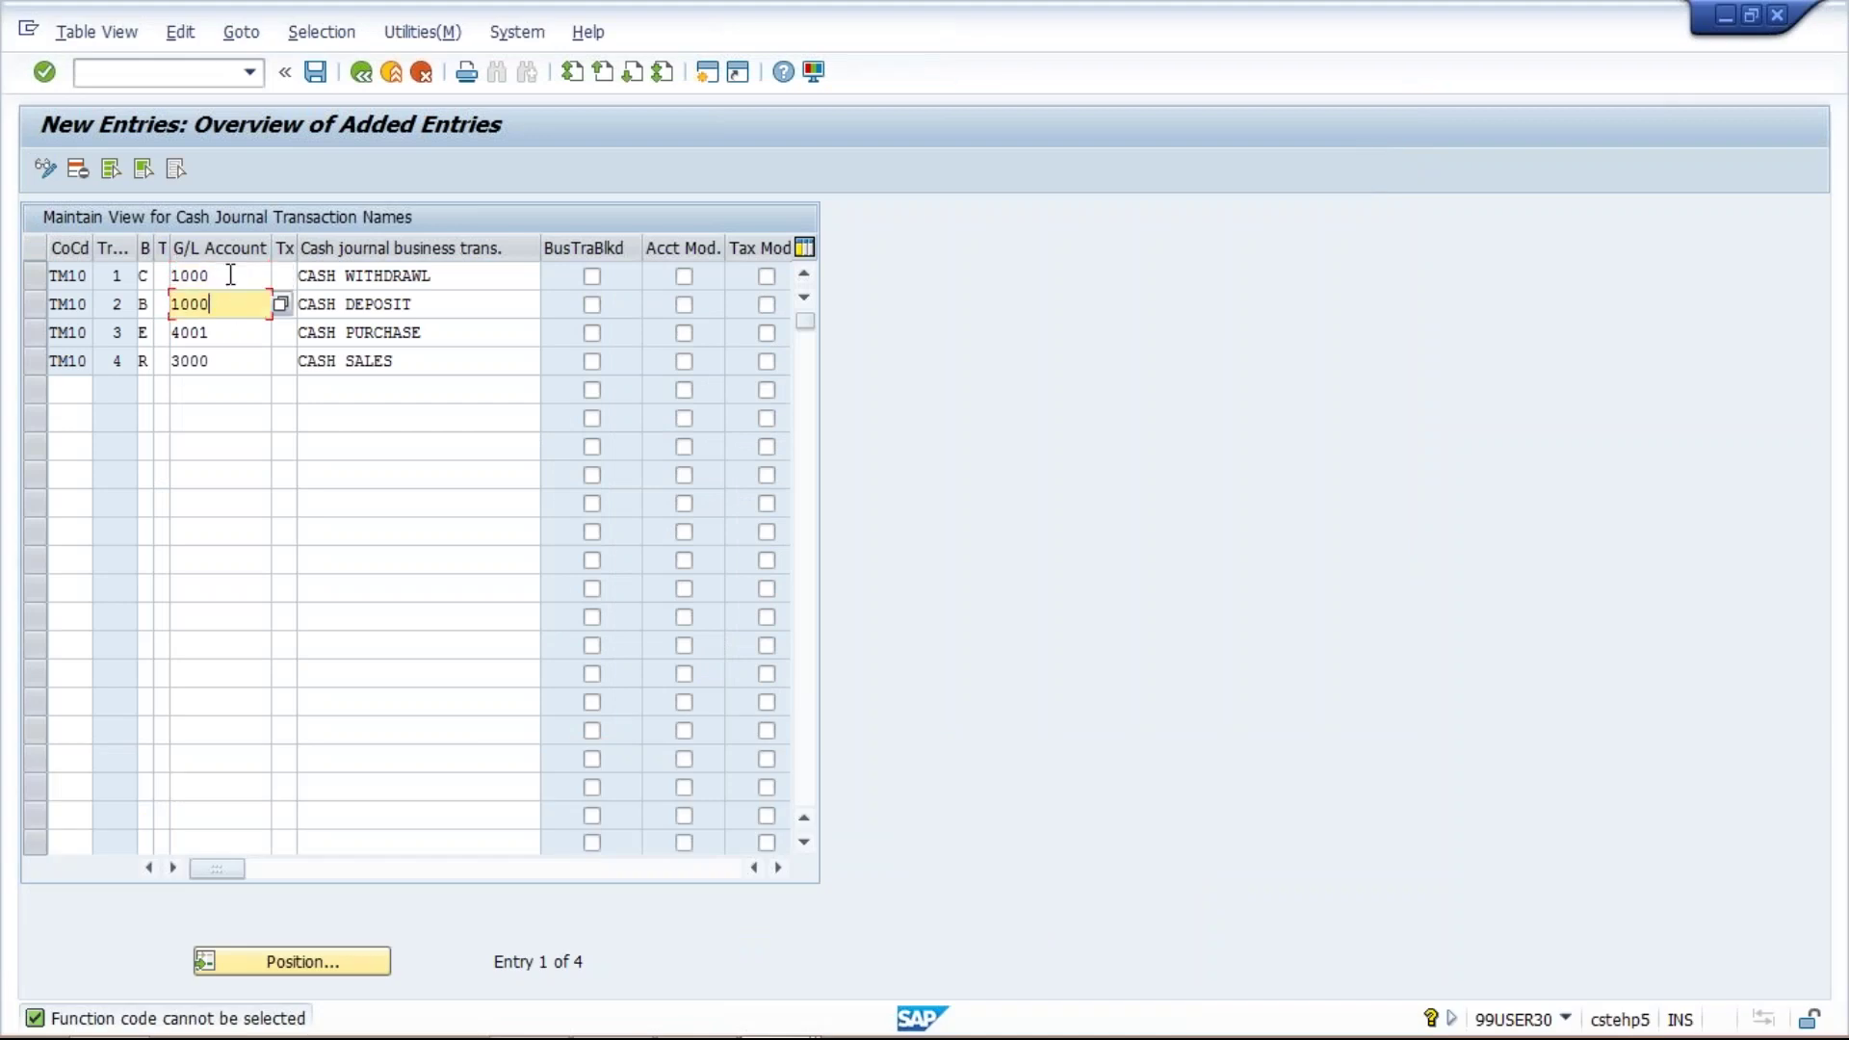
left_click(232, 277)
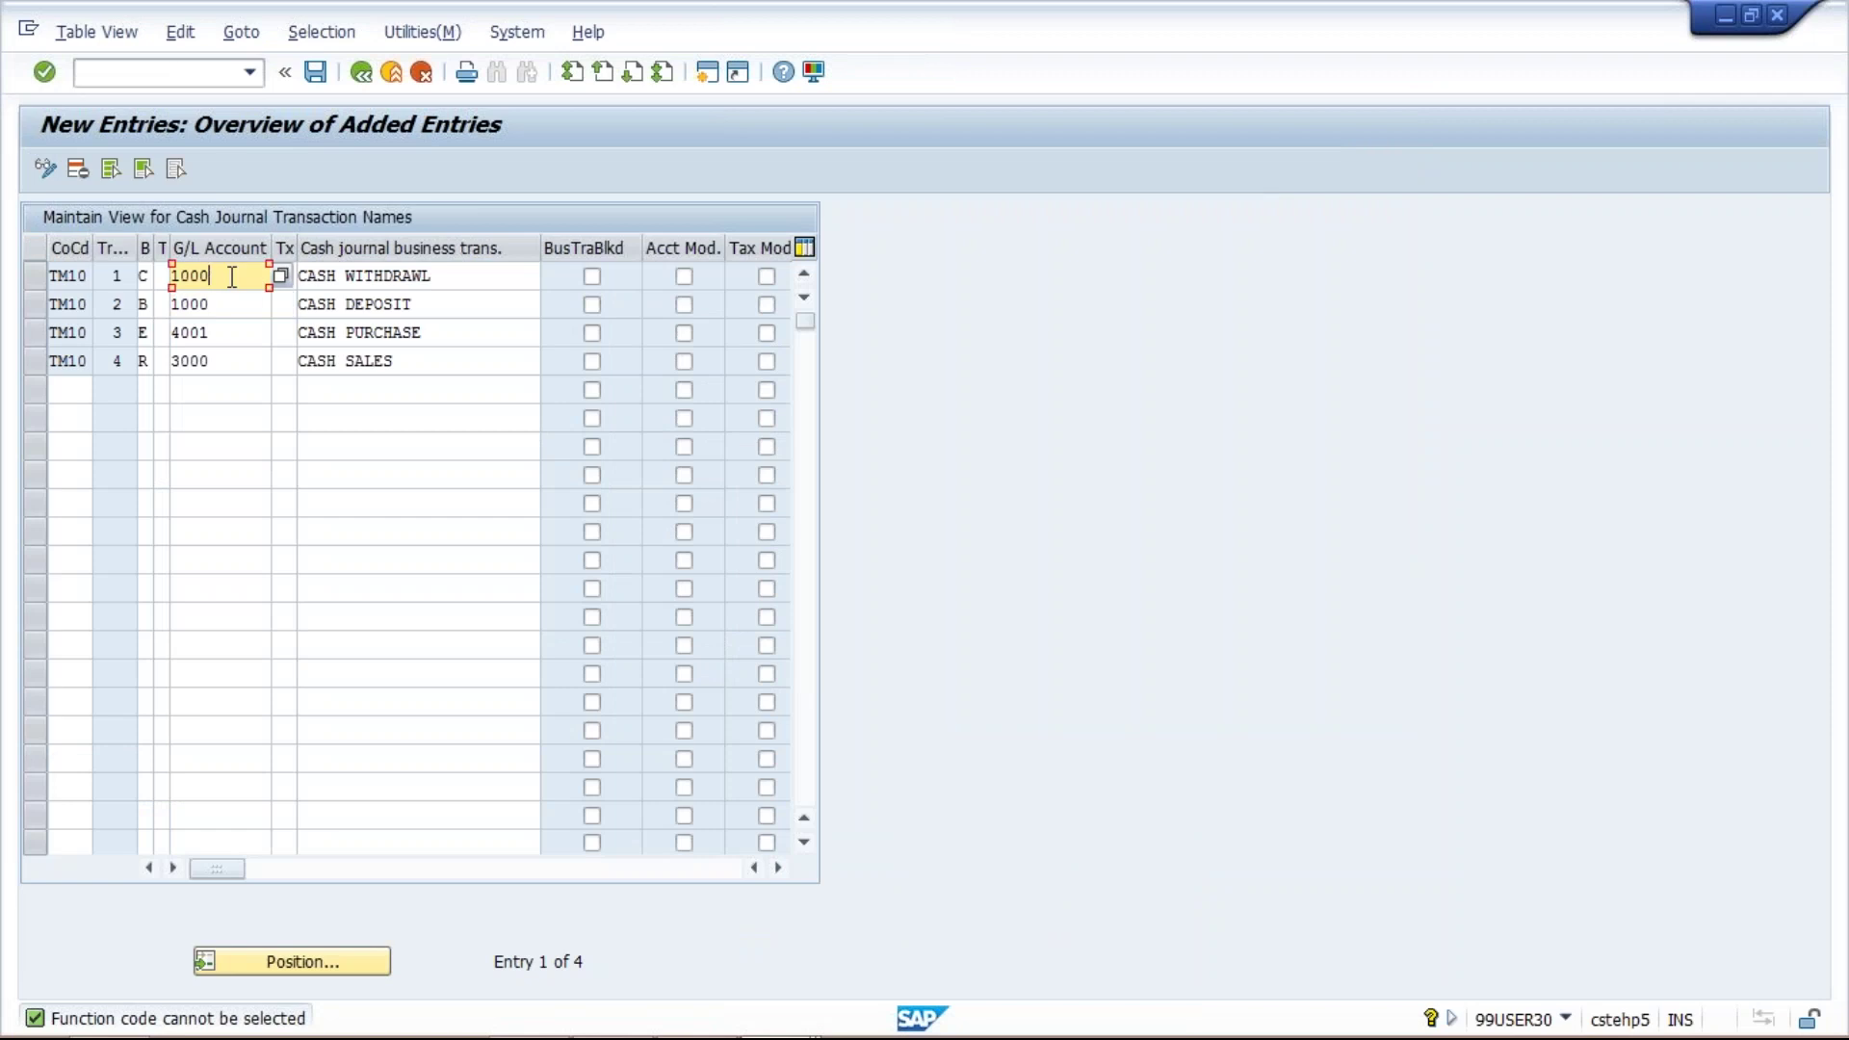
left_click(232, 303)
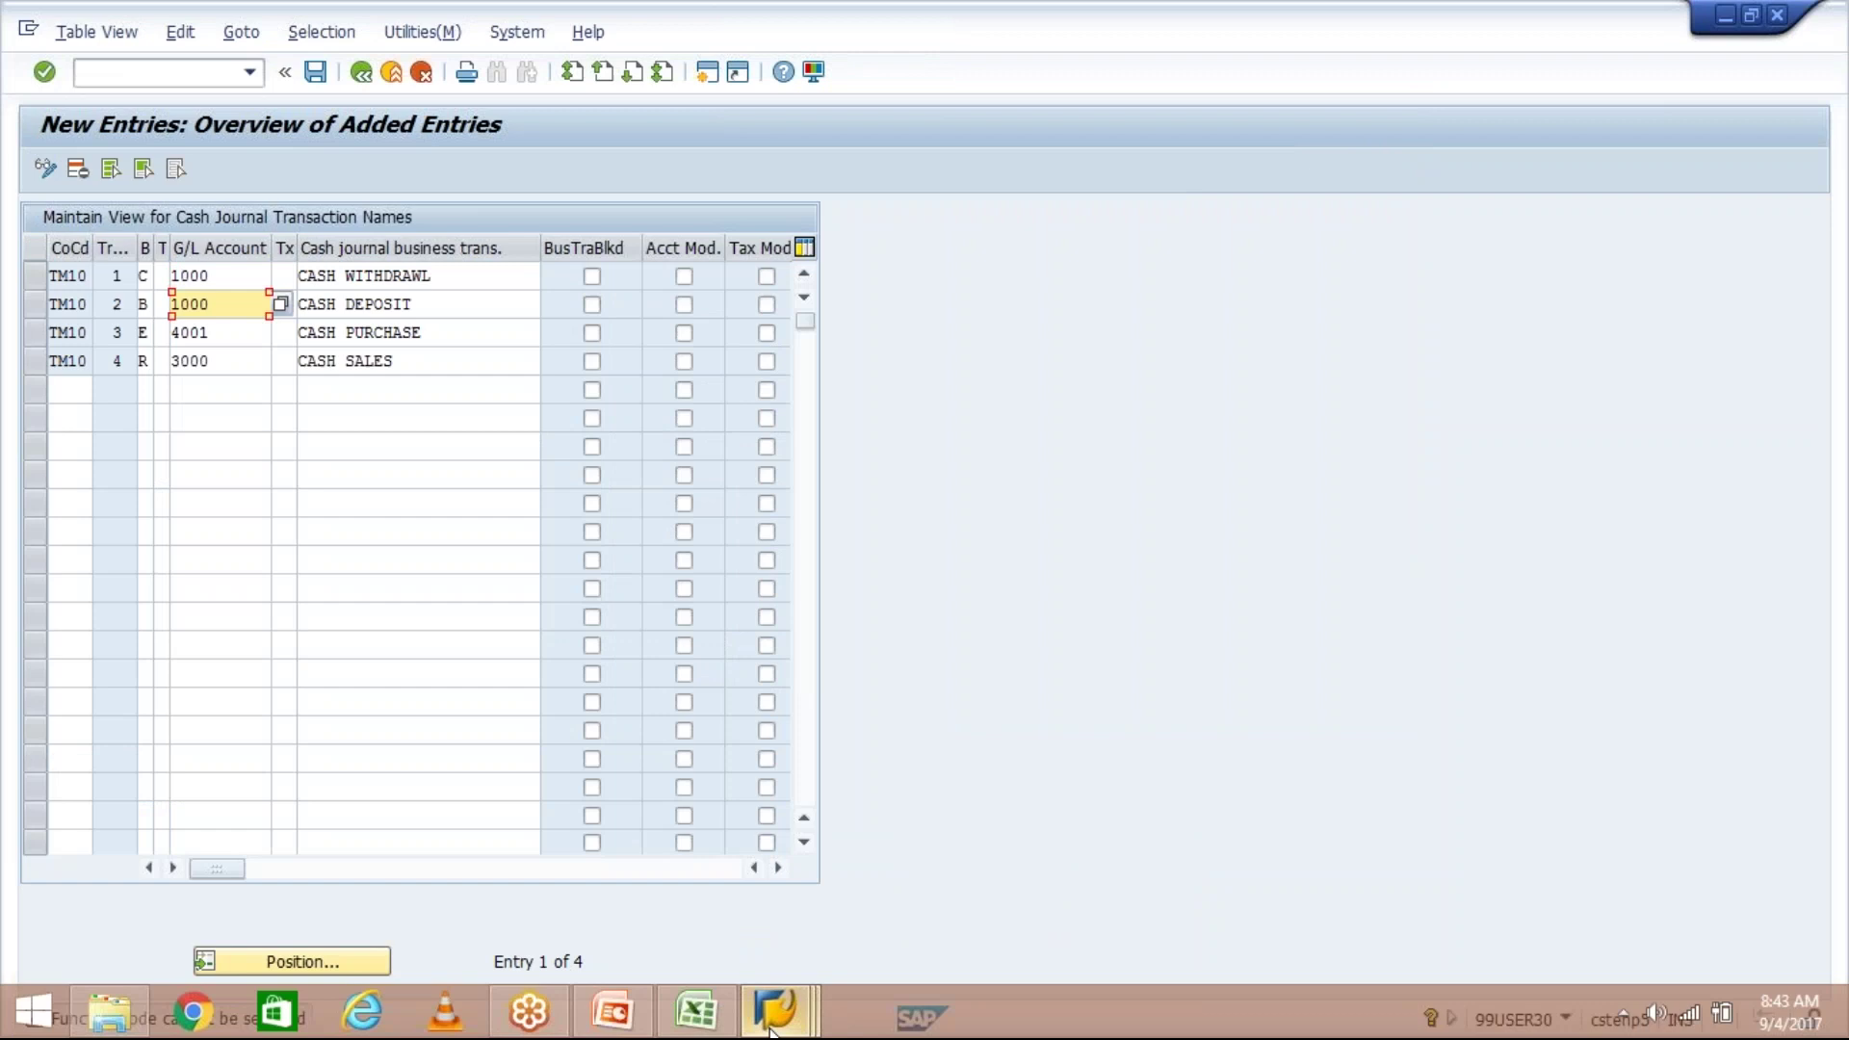
mouse_move(770, 1022)
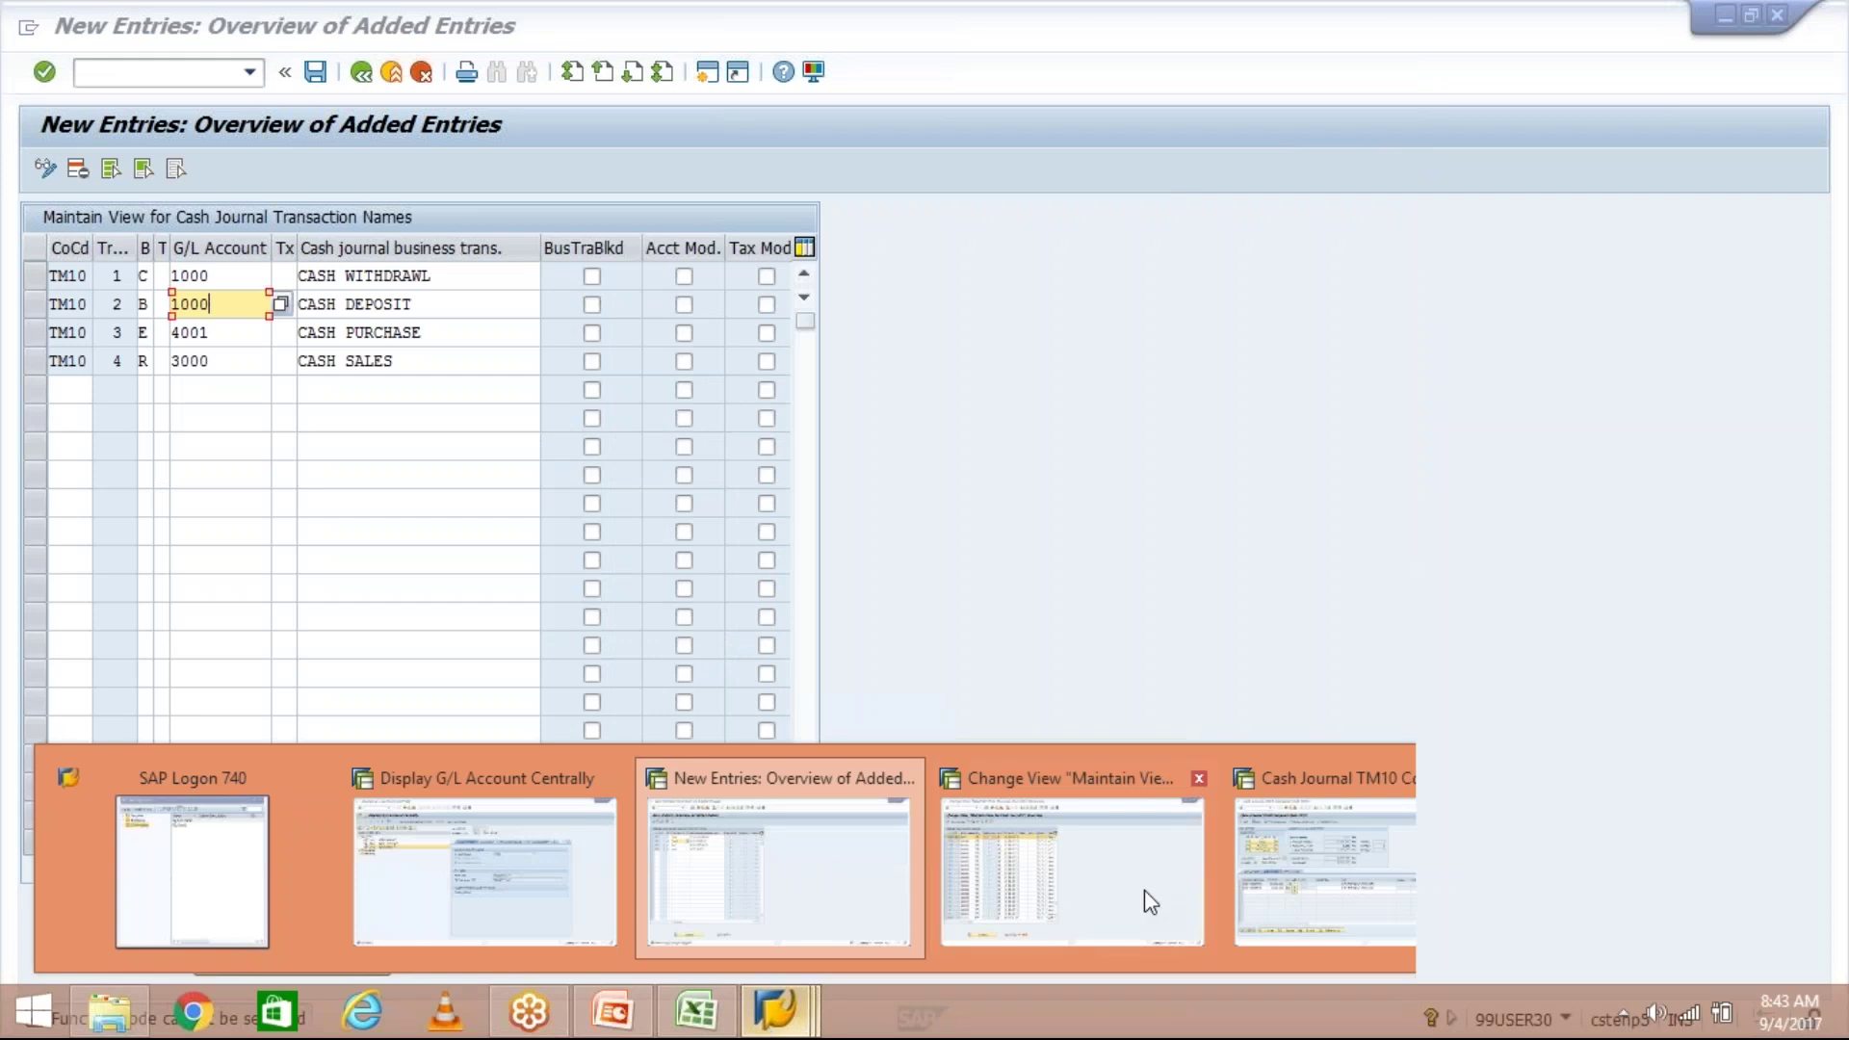
Return to the cash journal session, recheck the G/L field and delete the unposted ICICI withdrawal row
left_click(1355, 895)
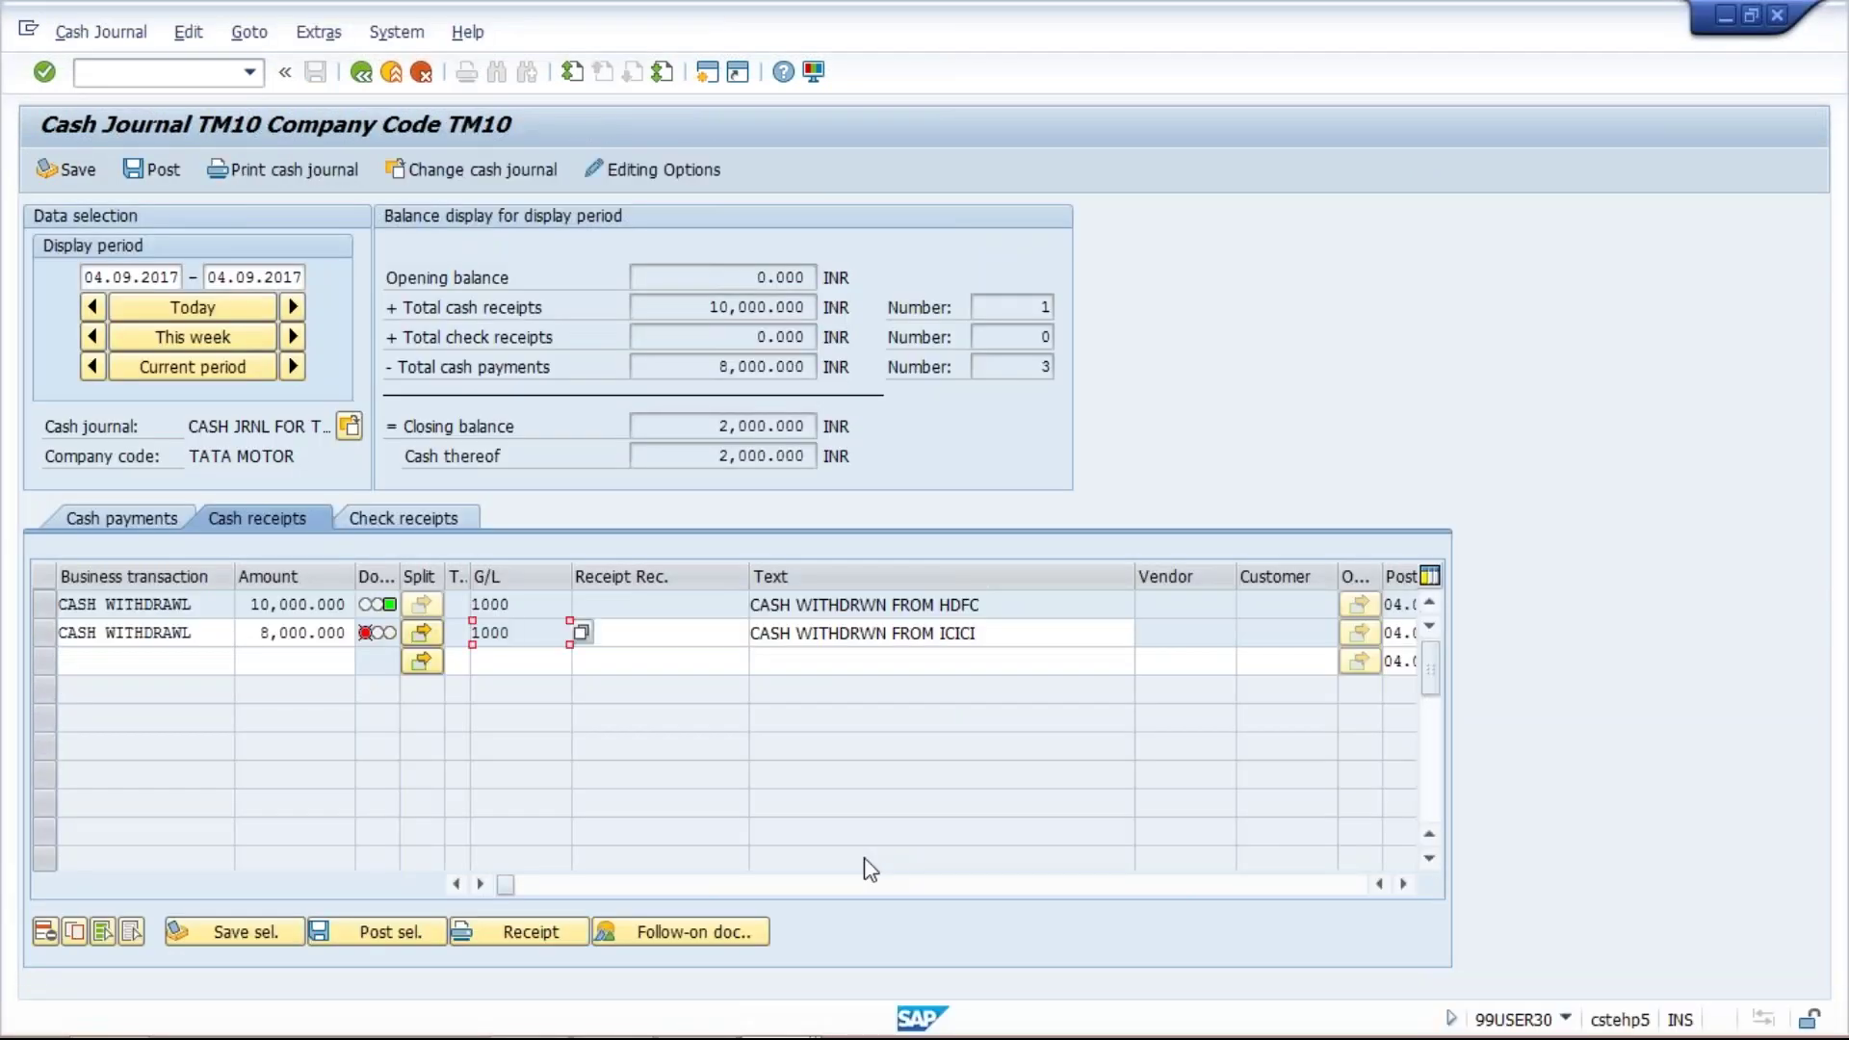
left_click(529, 602)
left_click(532, 632)
key("Tab")
left_click(529, 642)
left_click(43, 633)
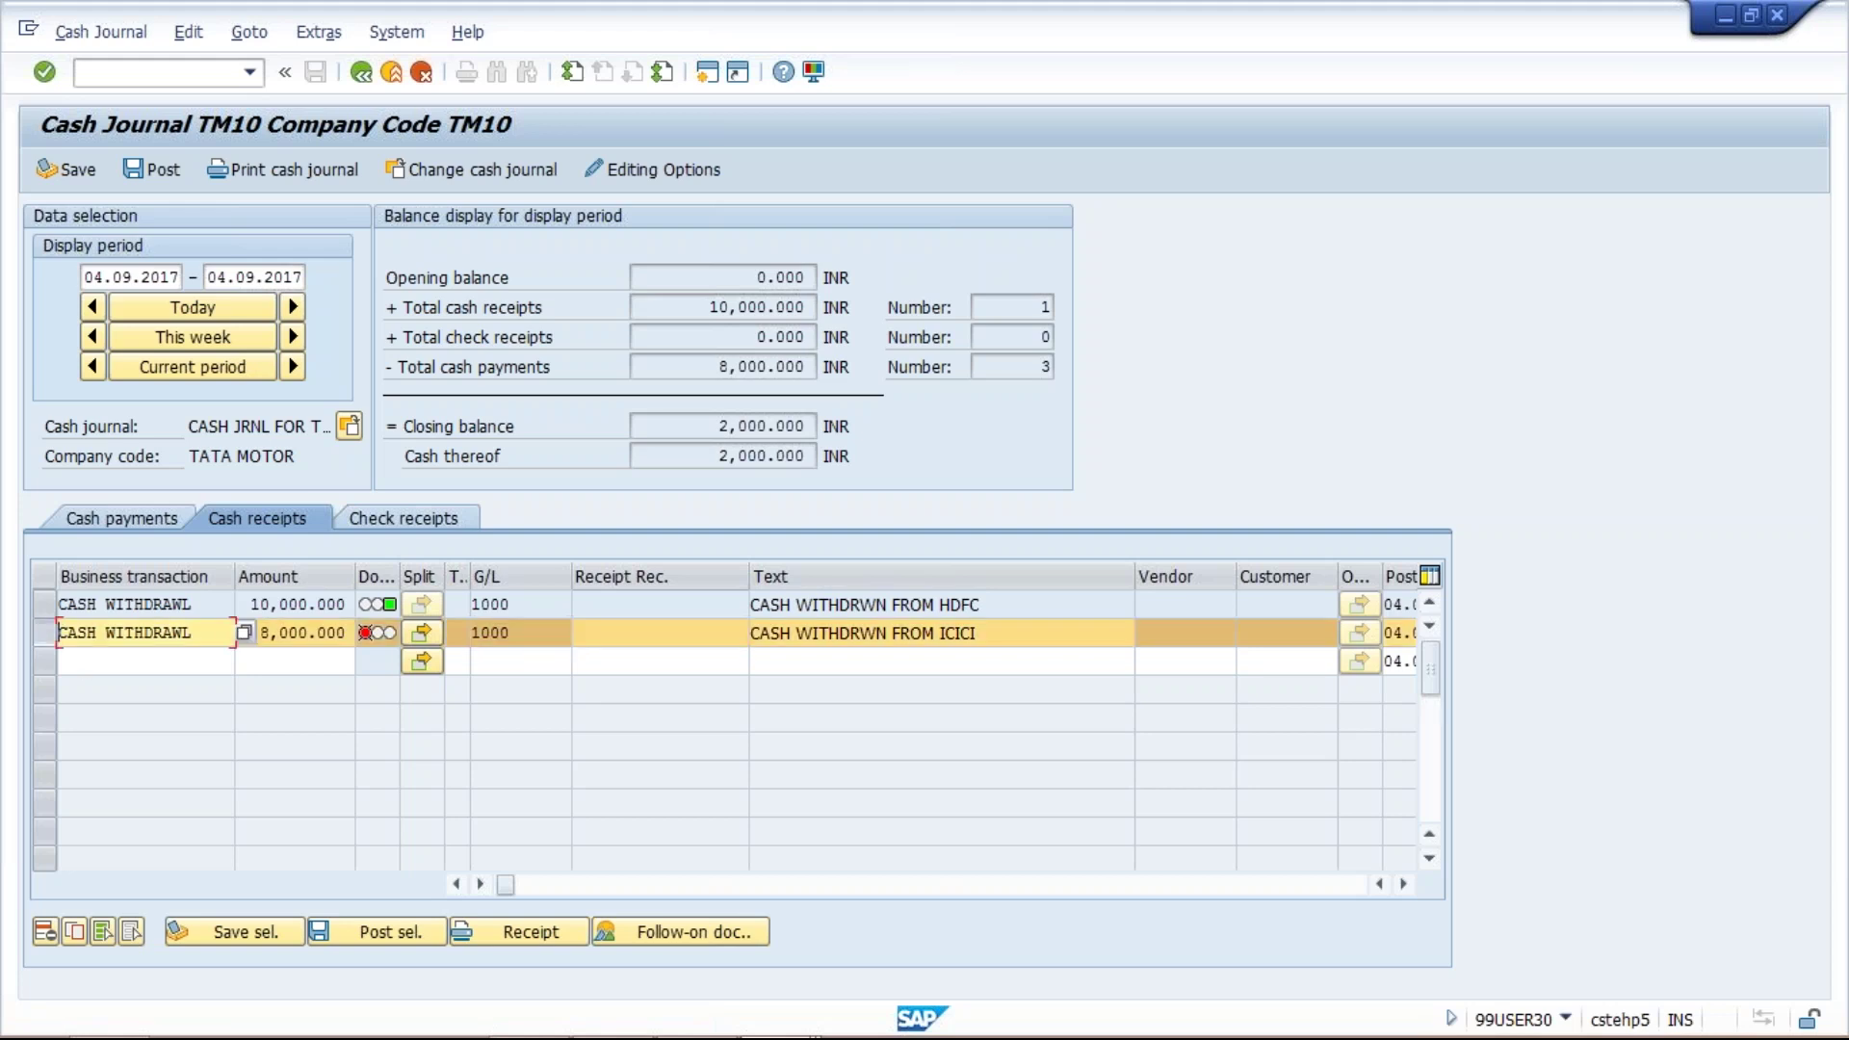
left_click(44, 931)
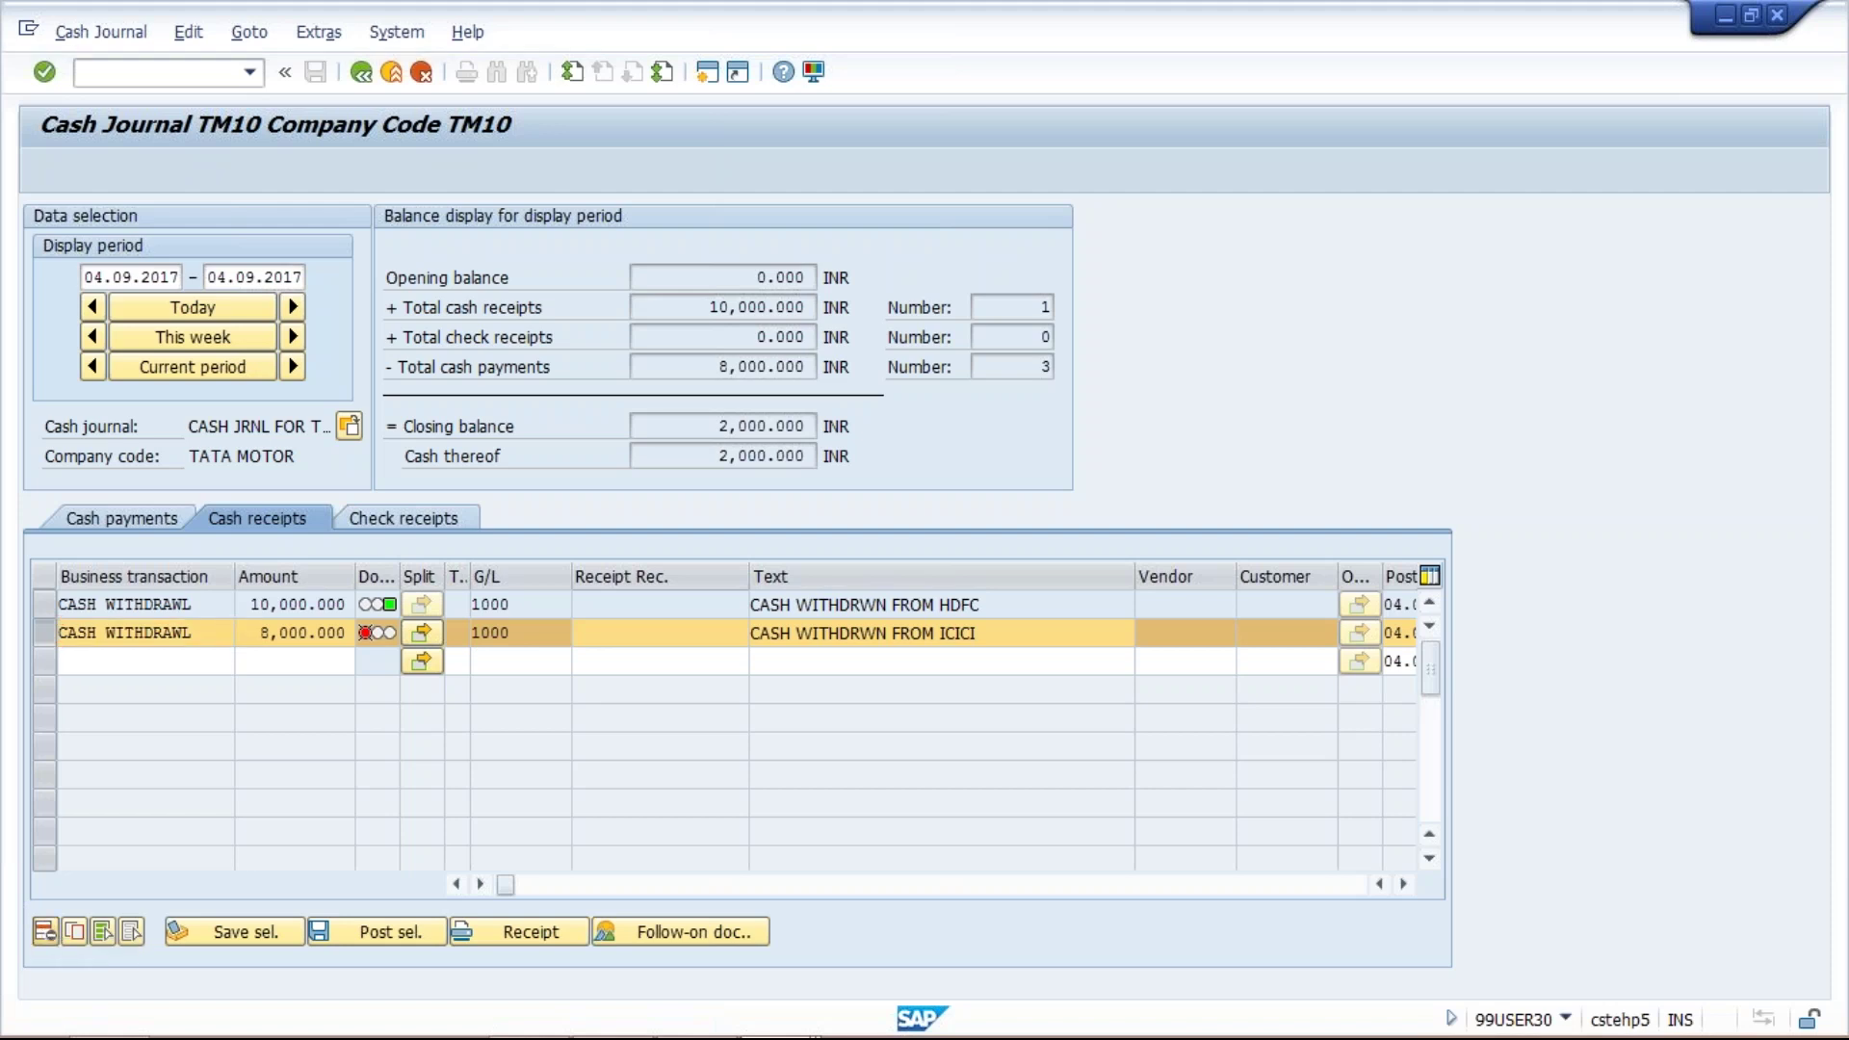
left_click(327, 562)
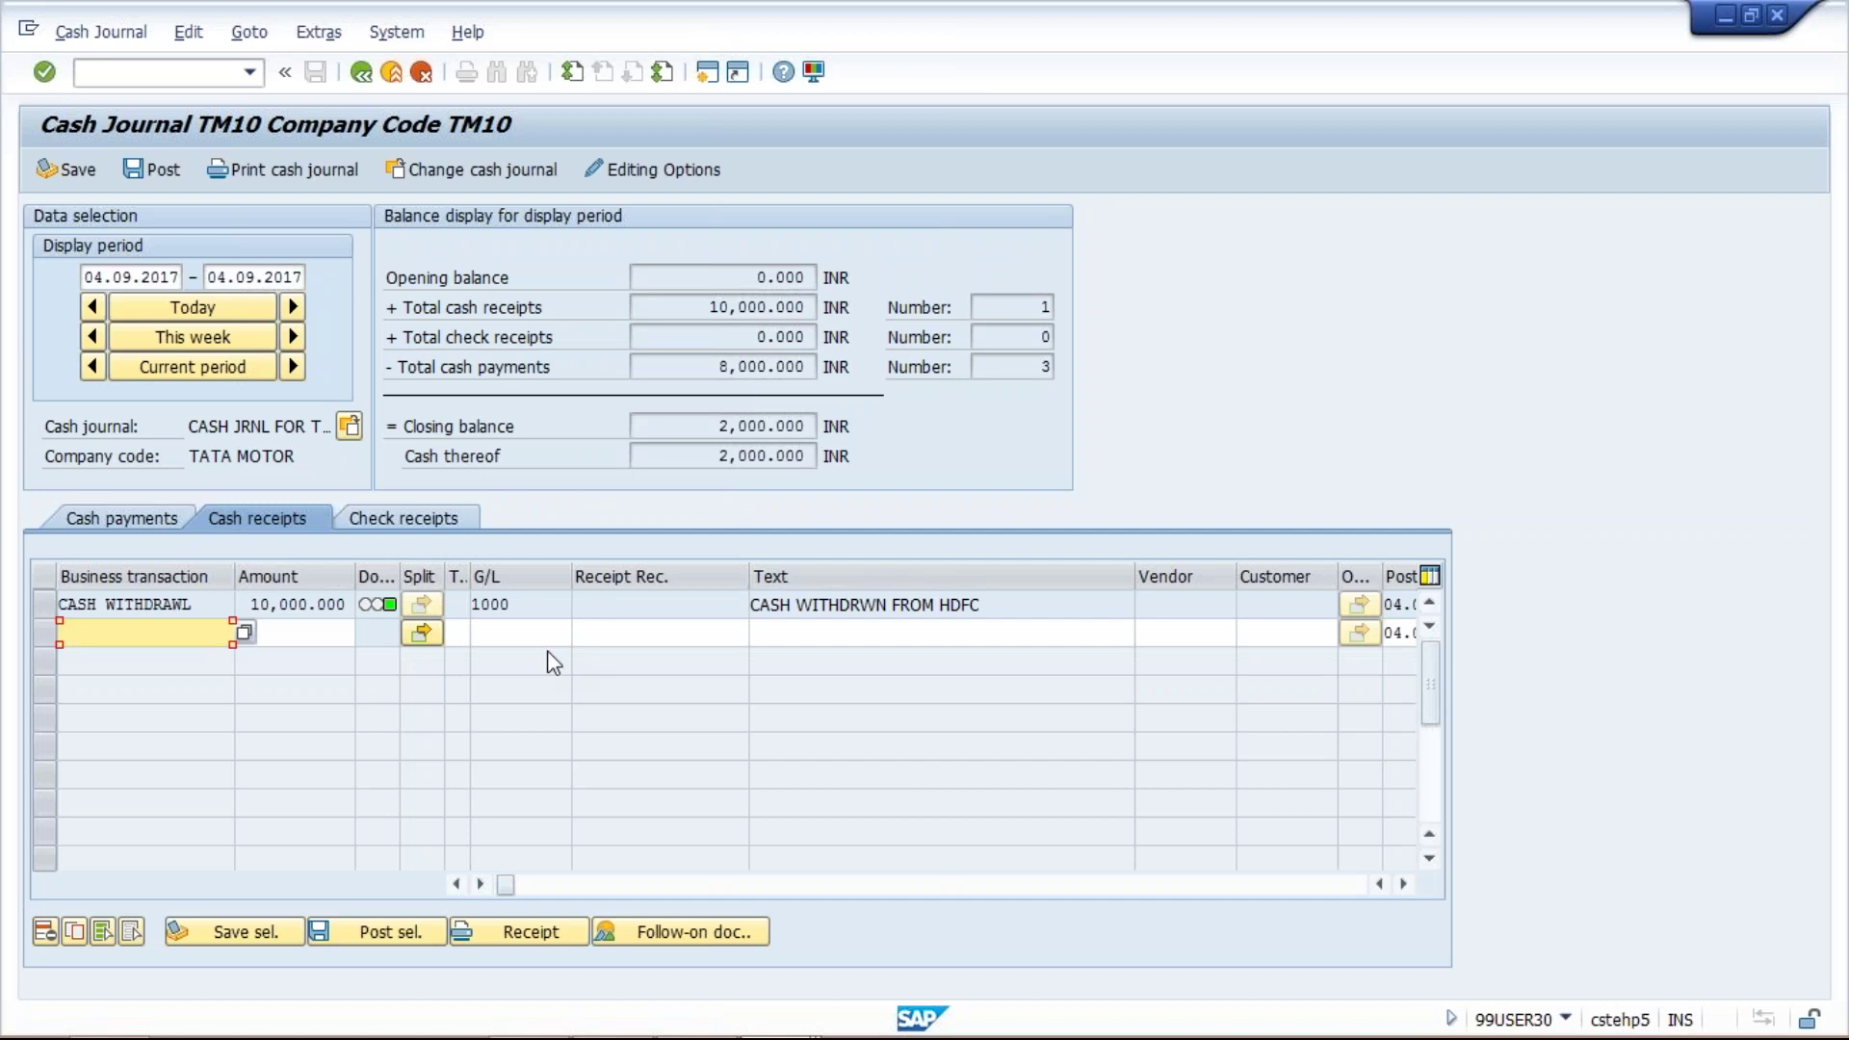
In the cash journal transaction names session, enable Acct Mod. for CASH WITHDRAWL and CASH DEPOSIT
left_click(617, 632)
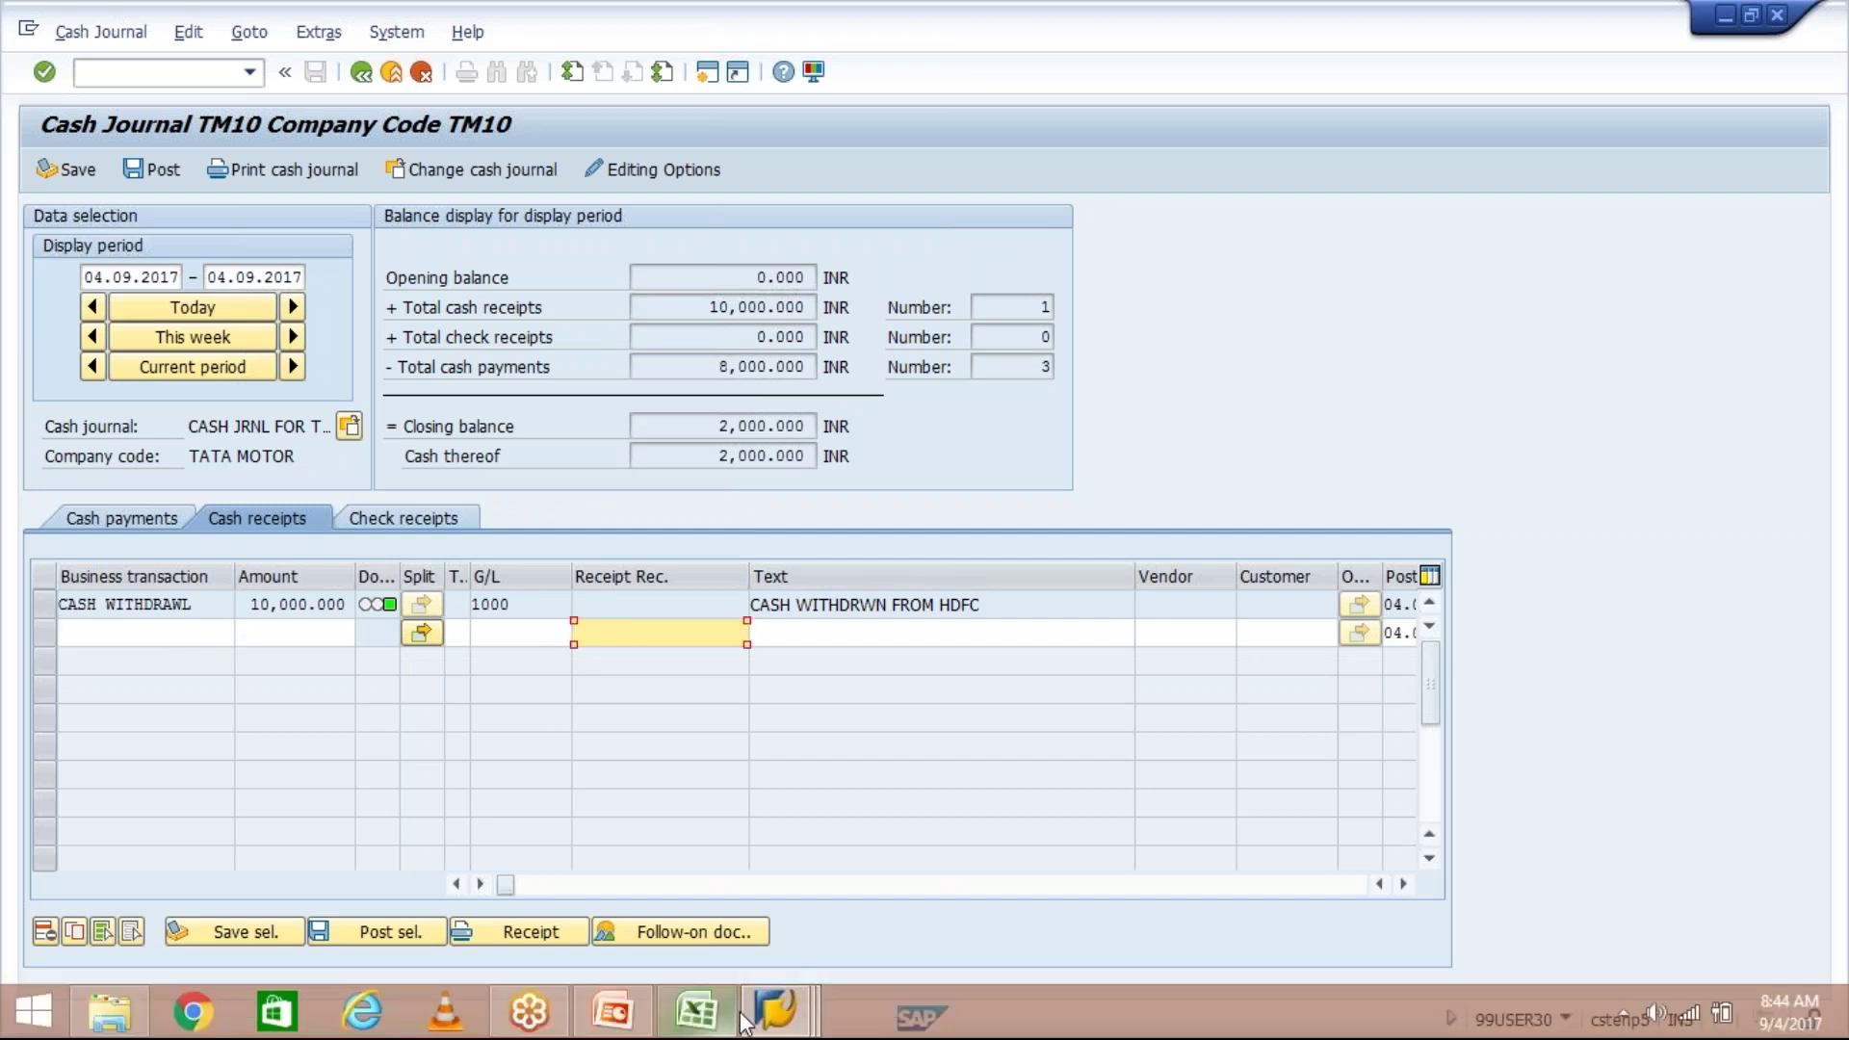
left_click(792, 1021)
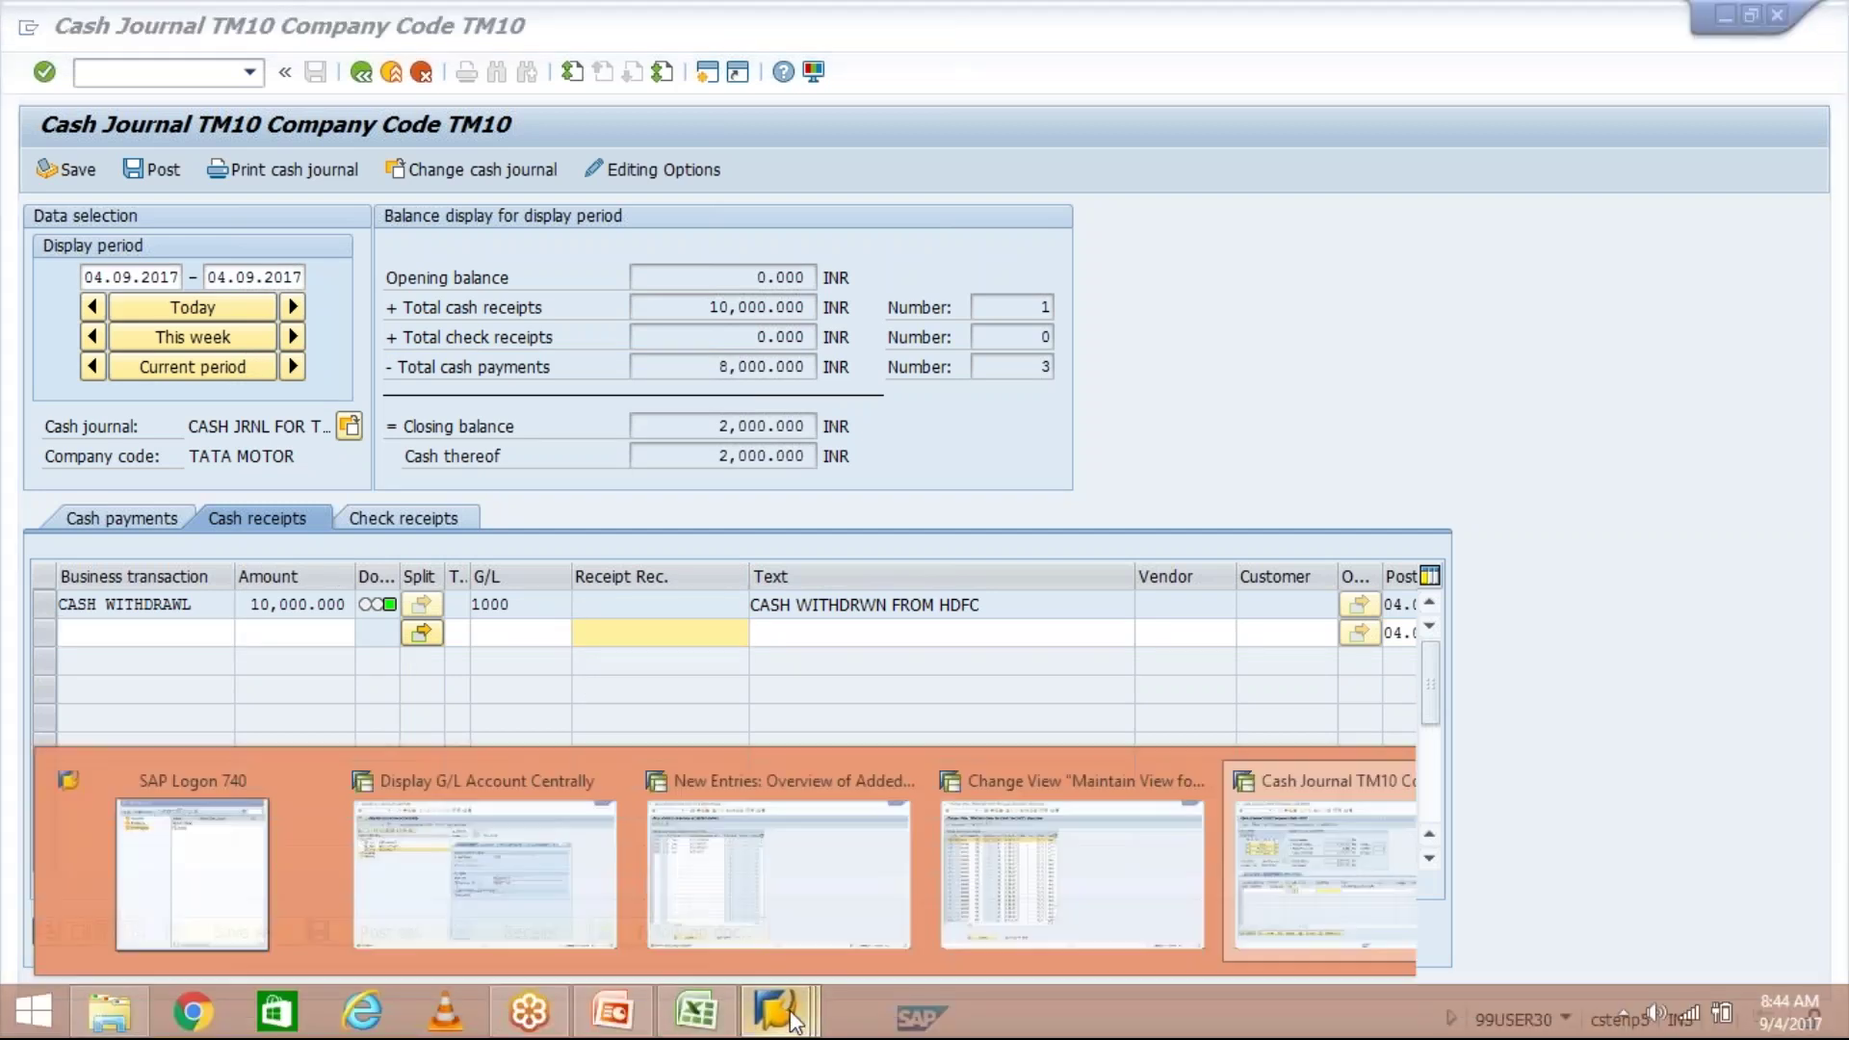
mouse_move(961, 892)
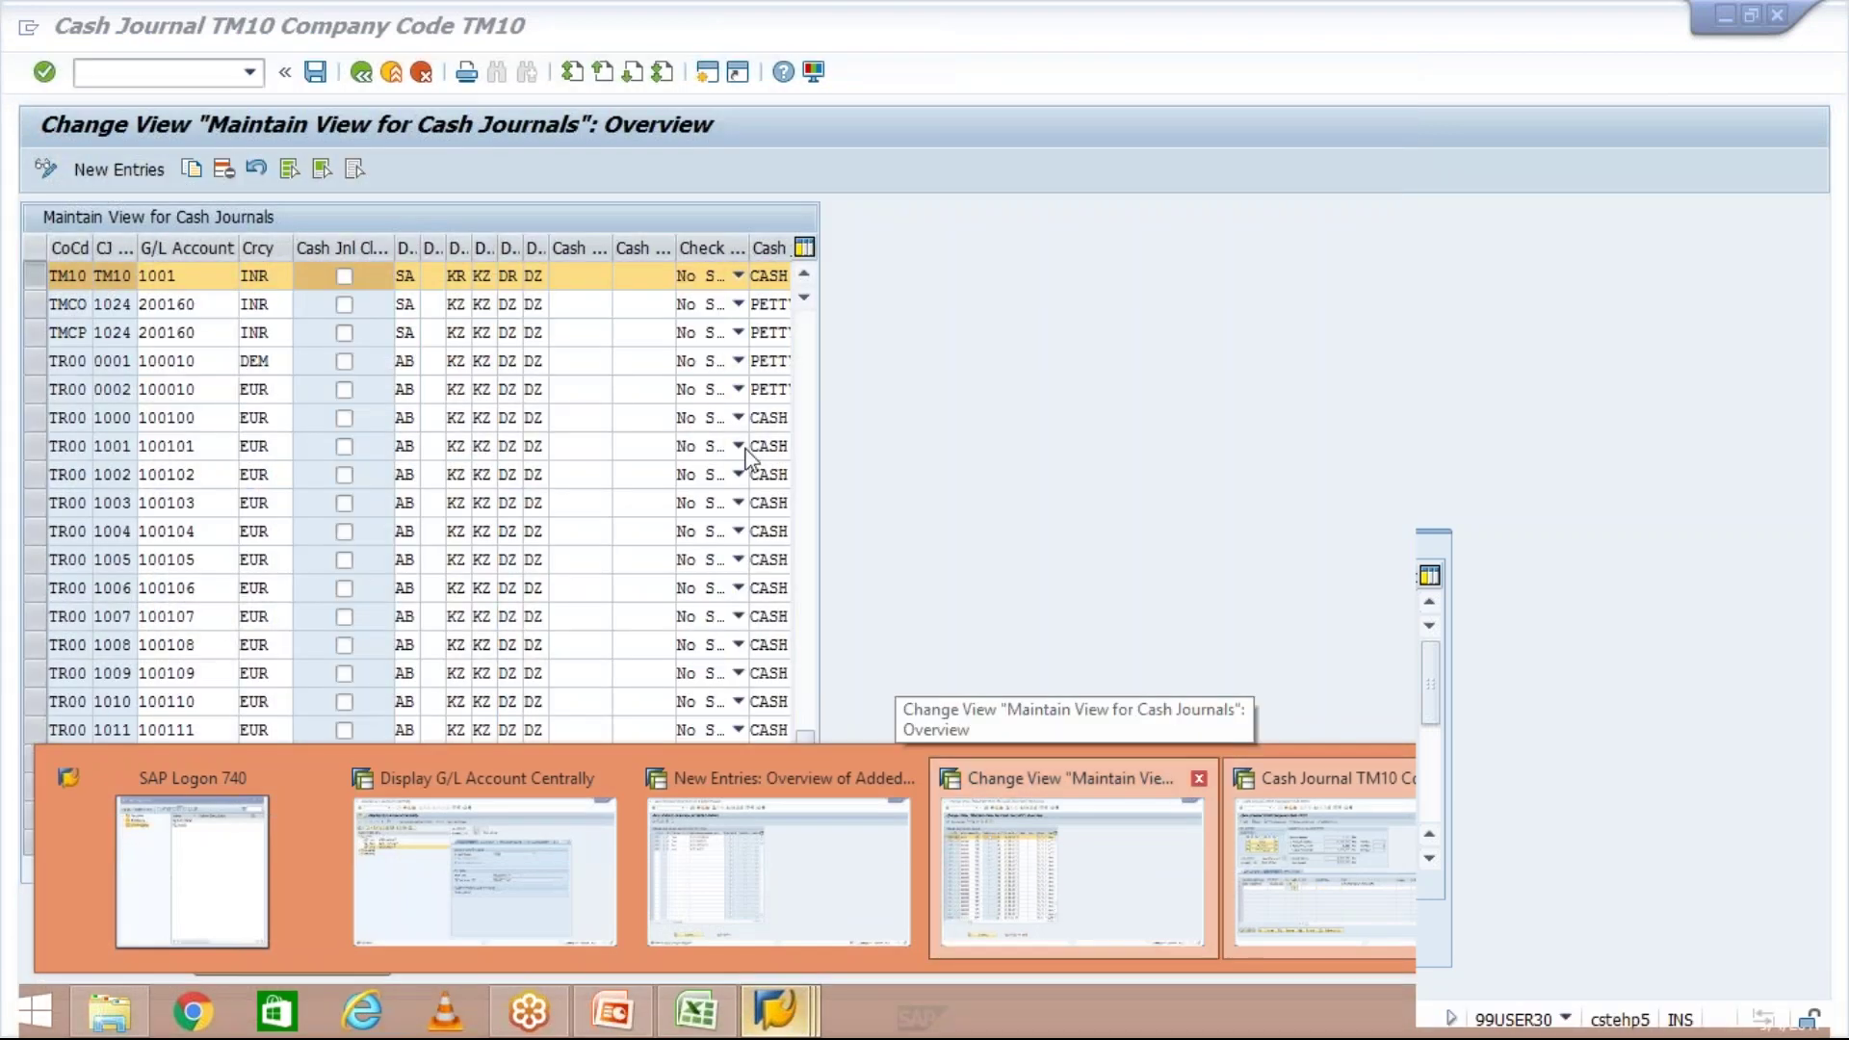
left_click(952, 366)
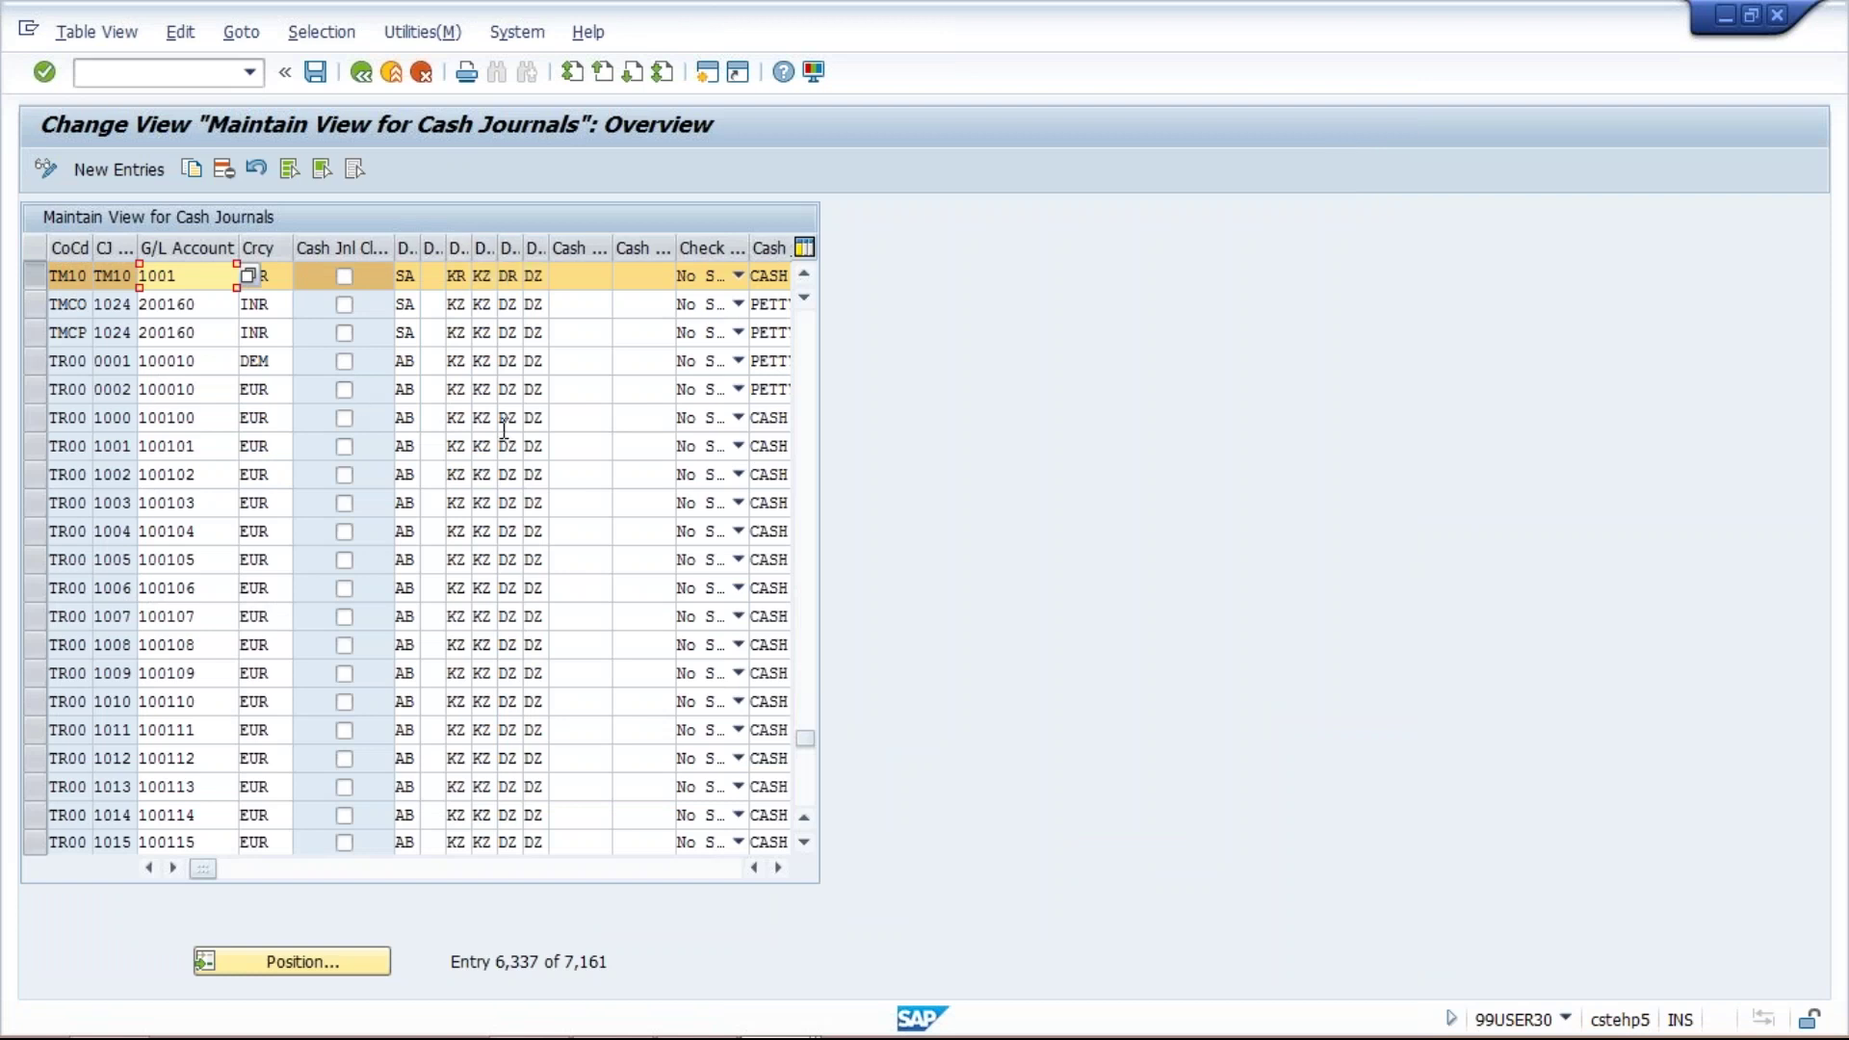
mouse_move(816, 1024)
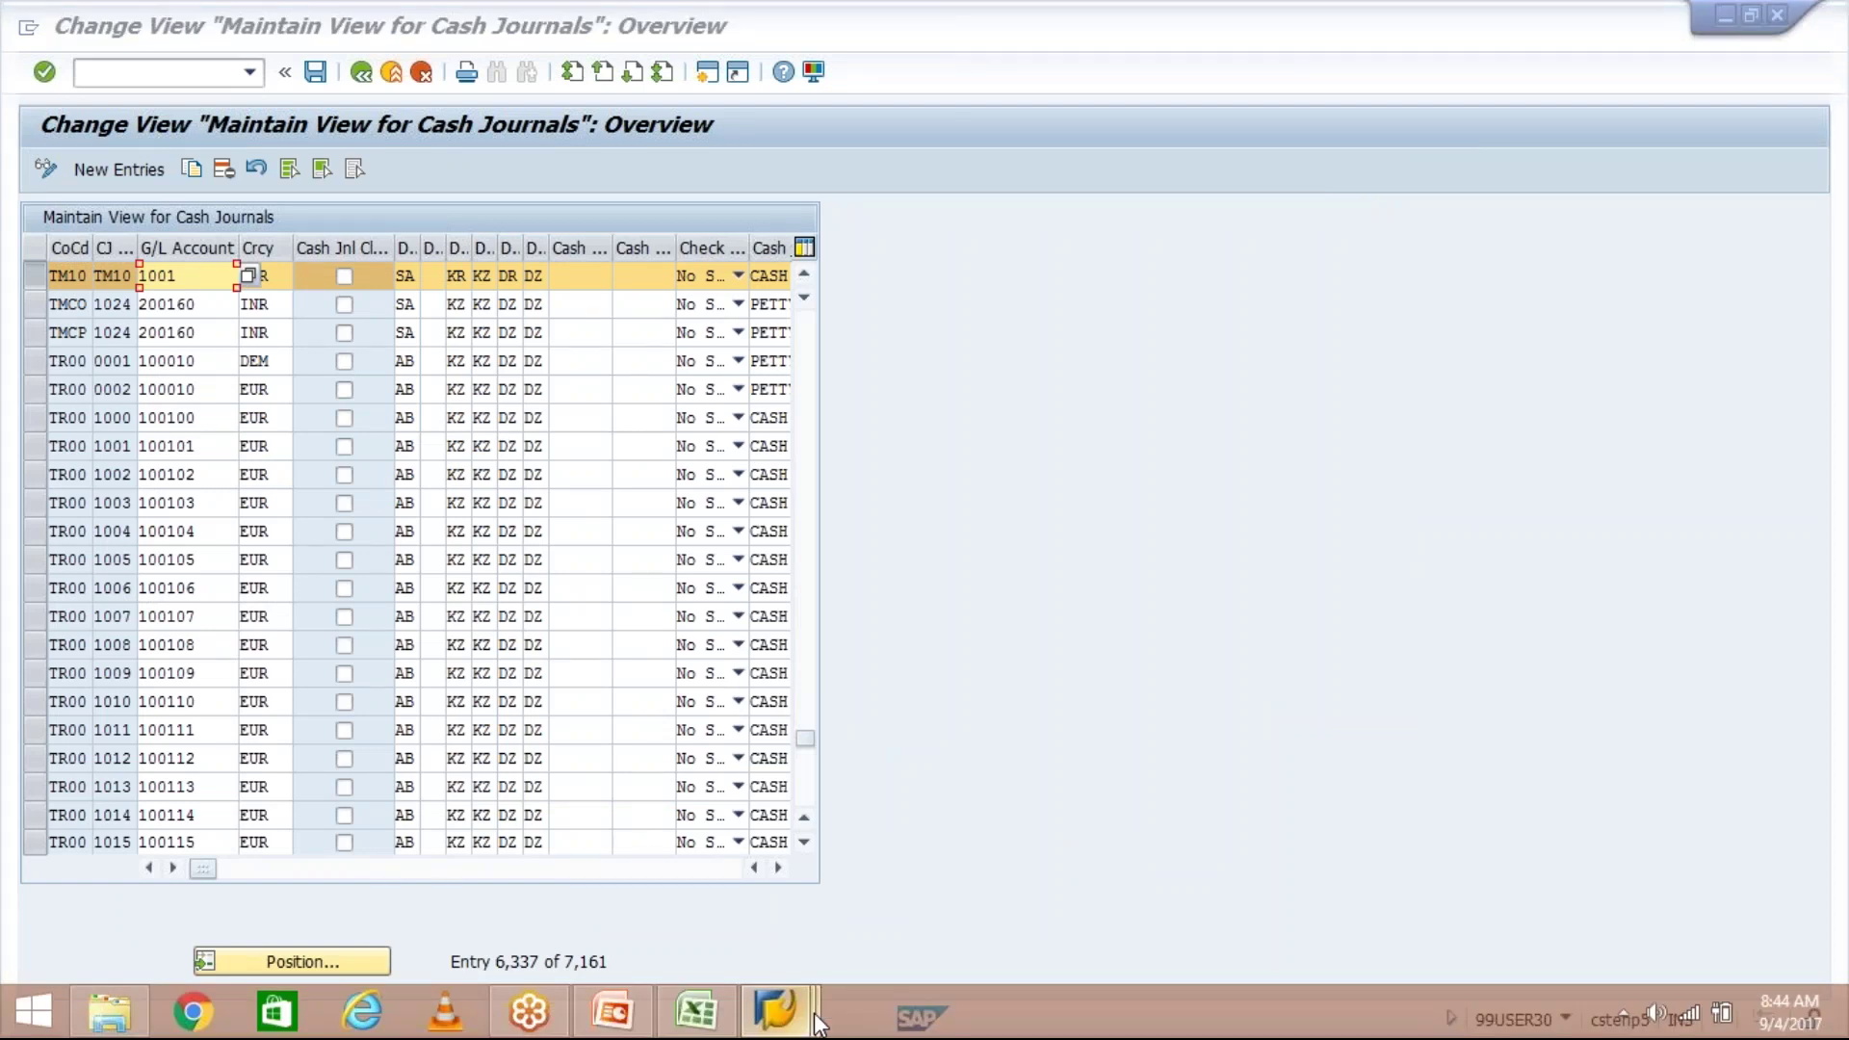
left_click(814, 1015)
left_click(761, 871)
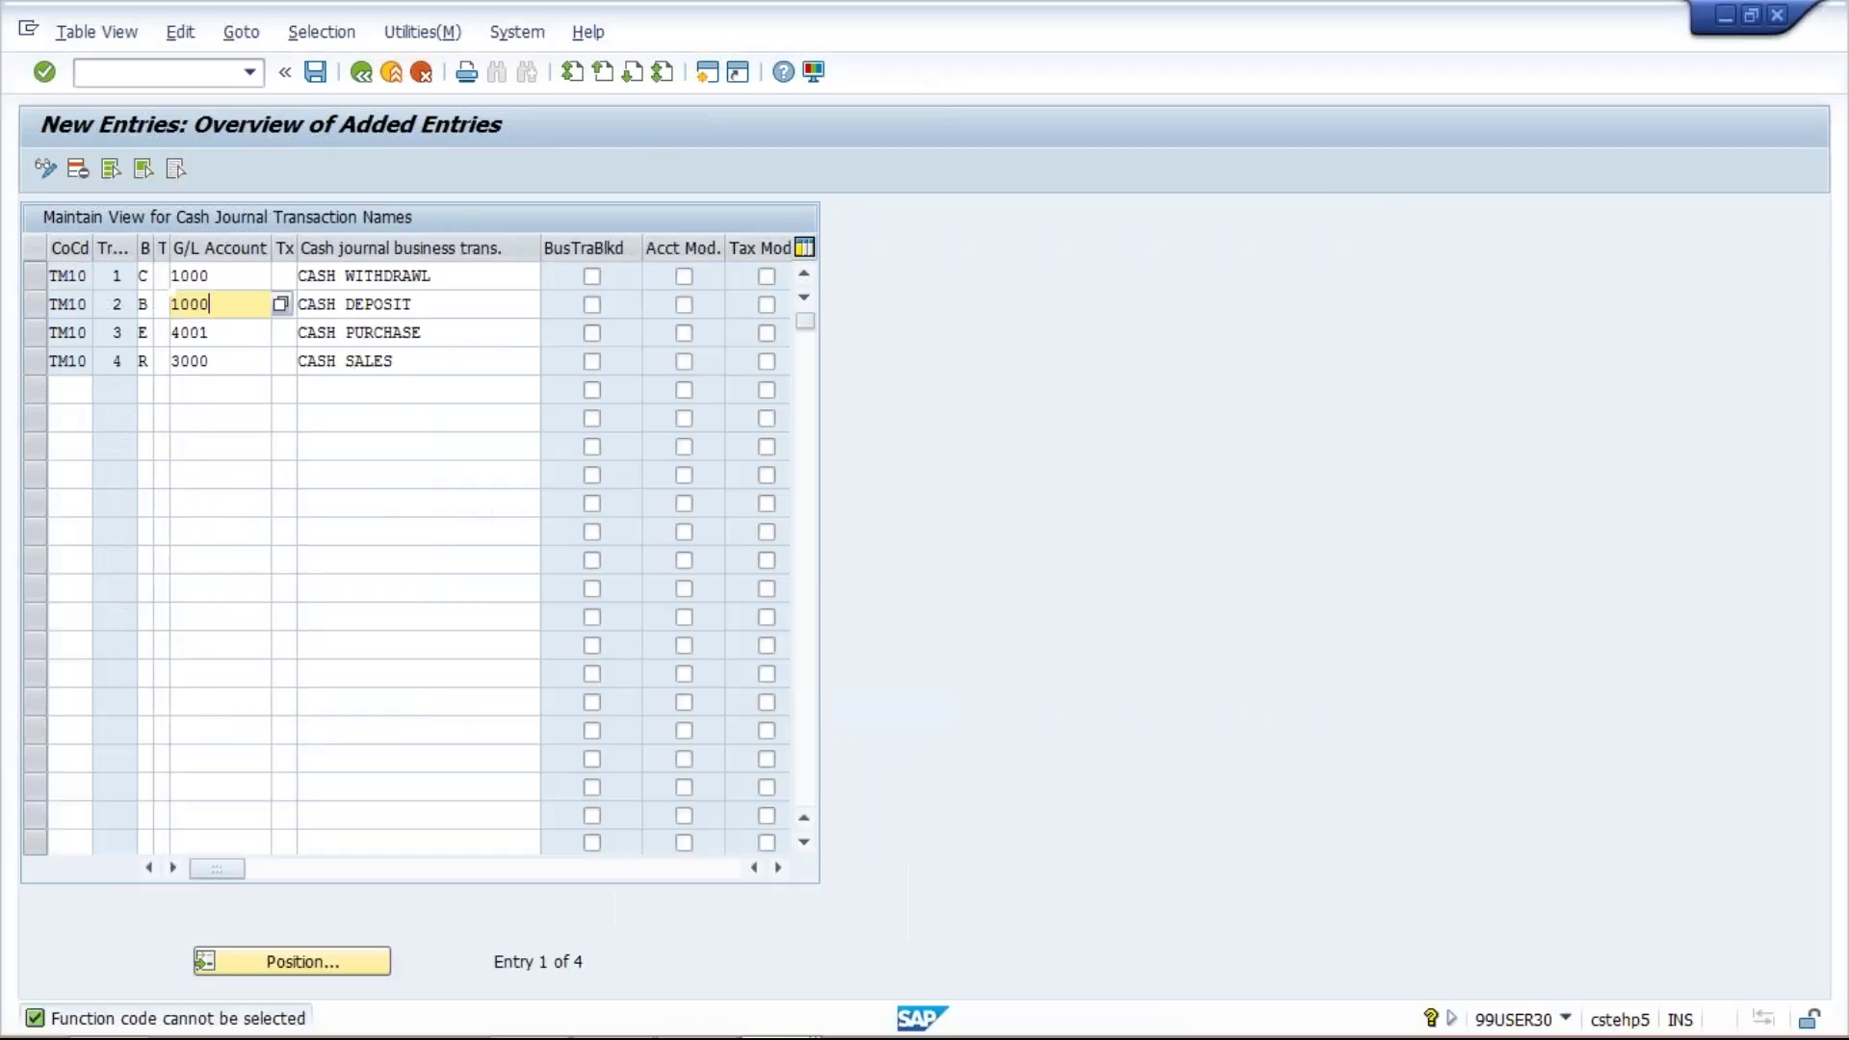
left_click(460, 275)
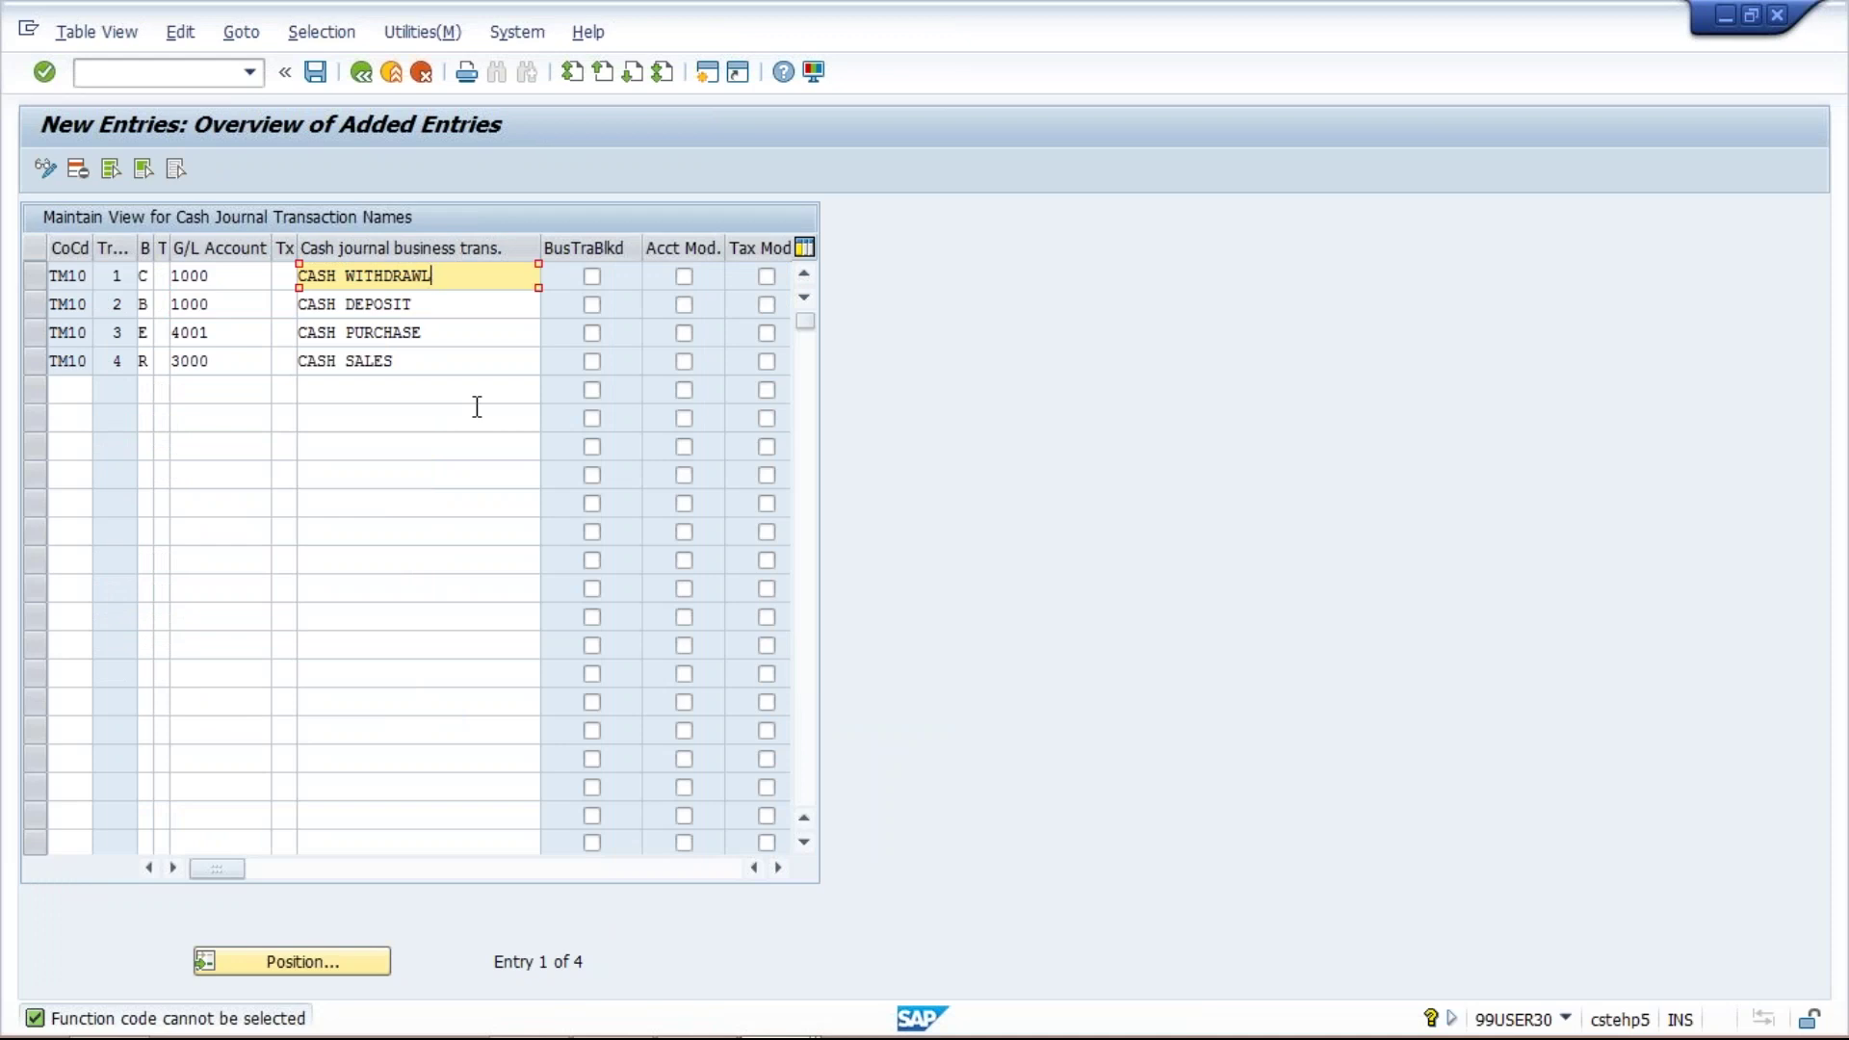
left_click(683, 278)
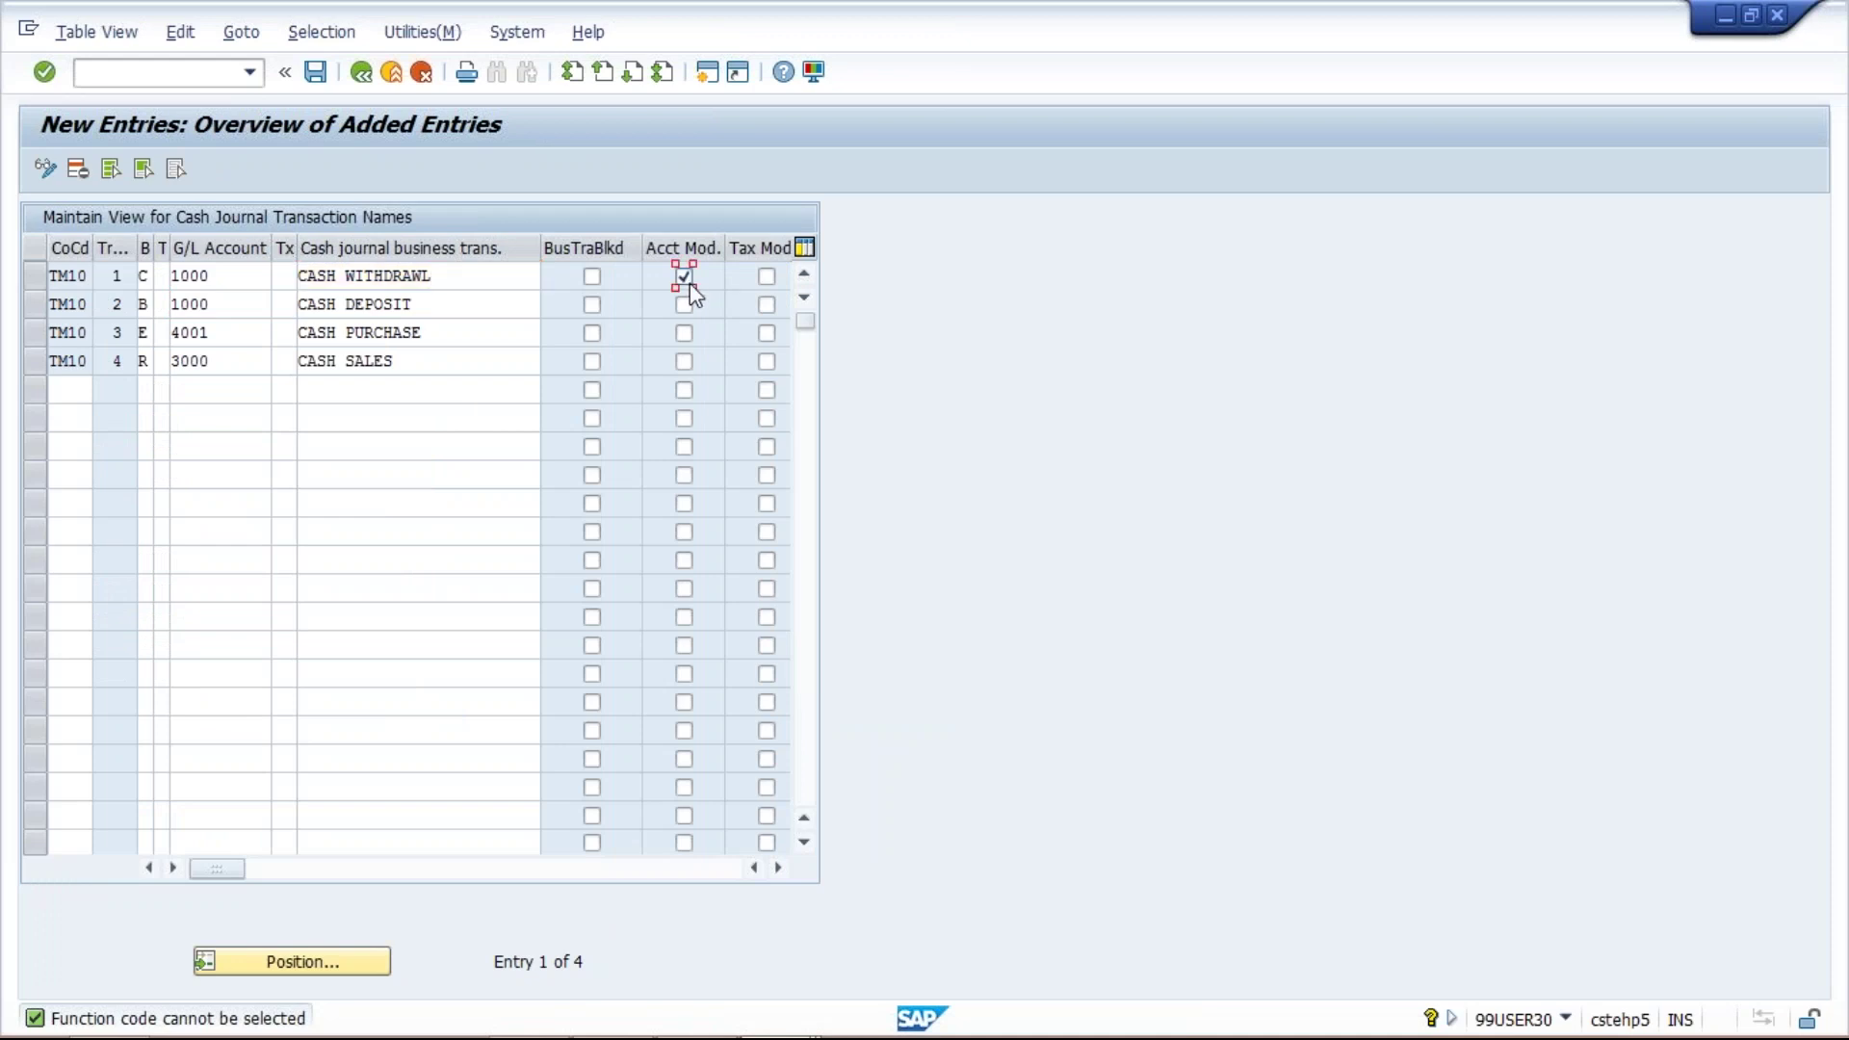
left_click(687, 306)
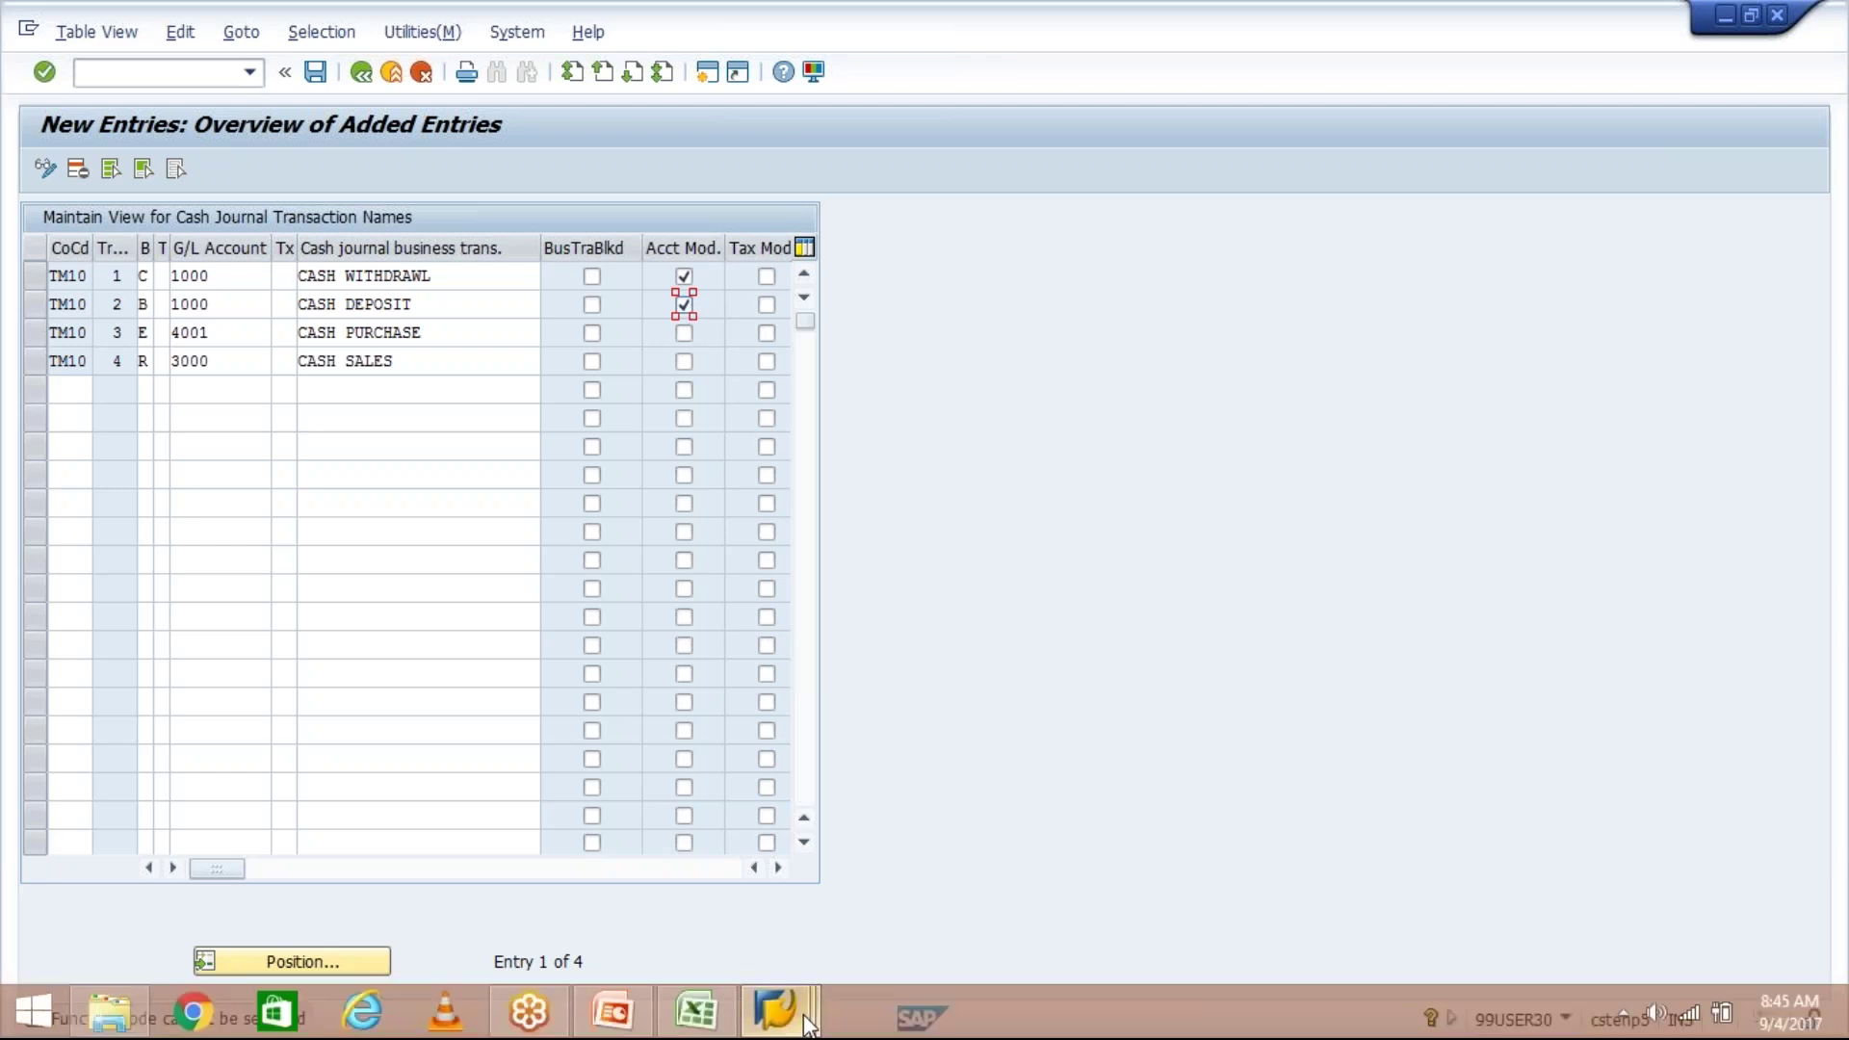
Return to the cash journal session and check the G/L field of the HDFC withdrawal receipt
left_click(806, 1023)
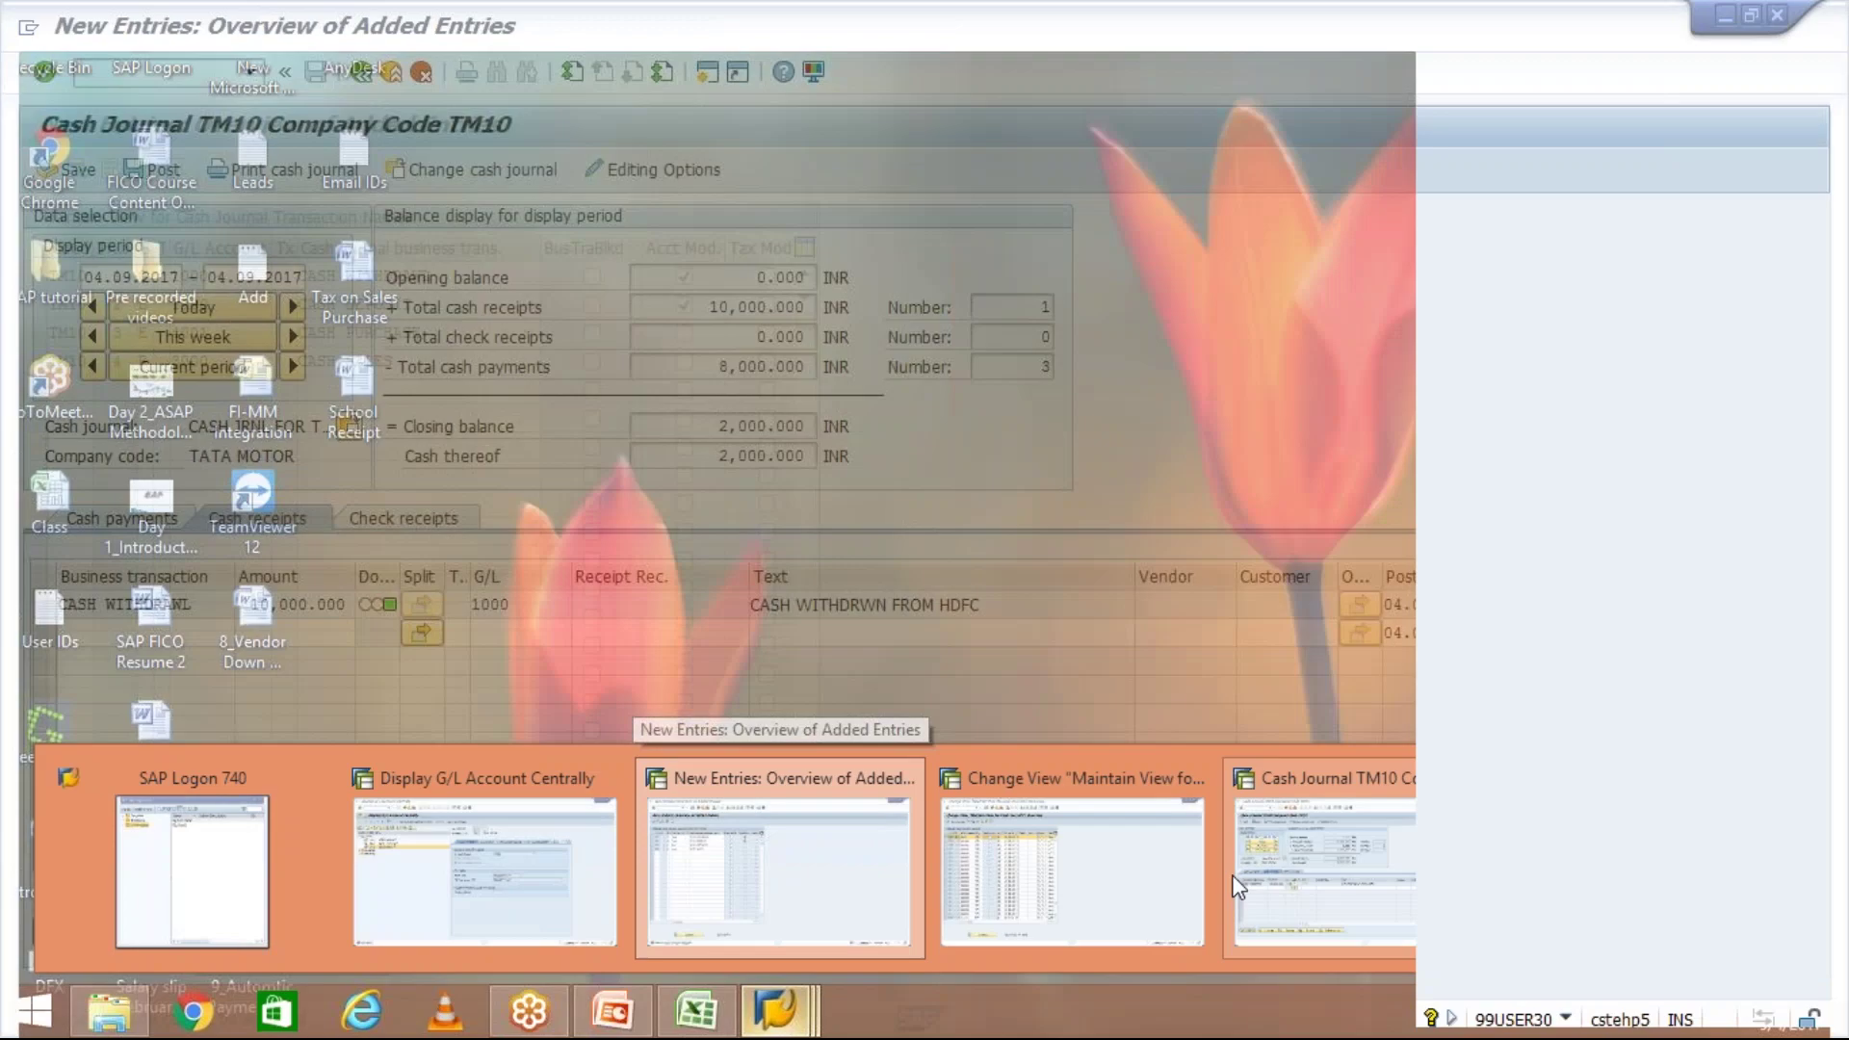
left_click(1238, 874)
left_click(521, 601)
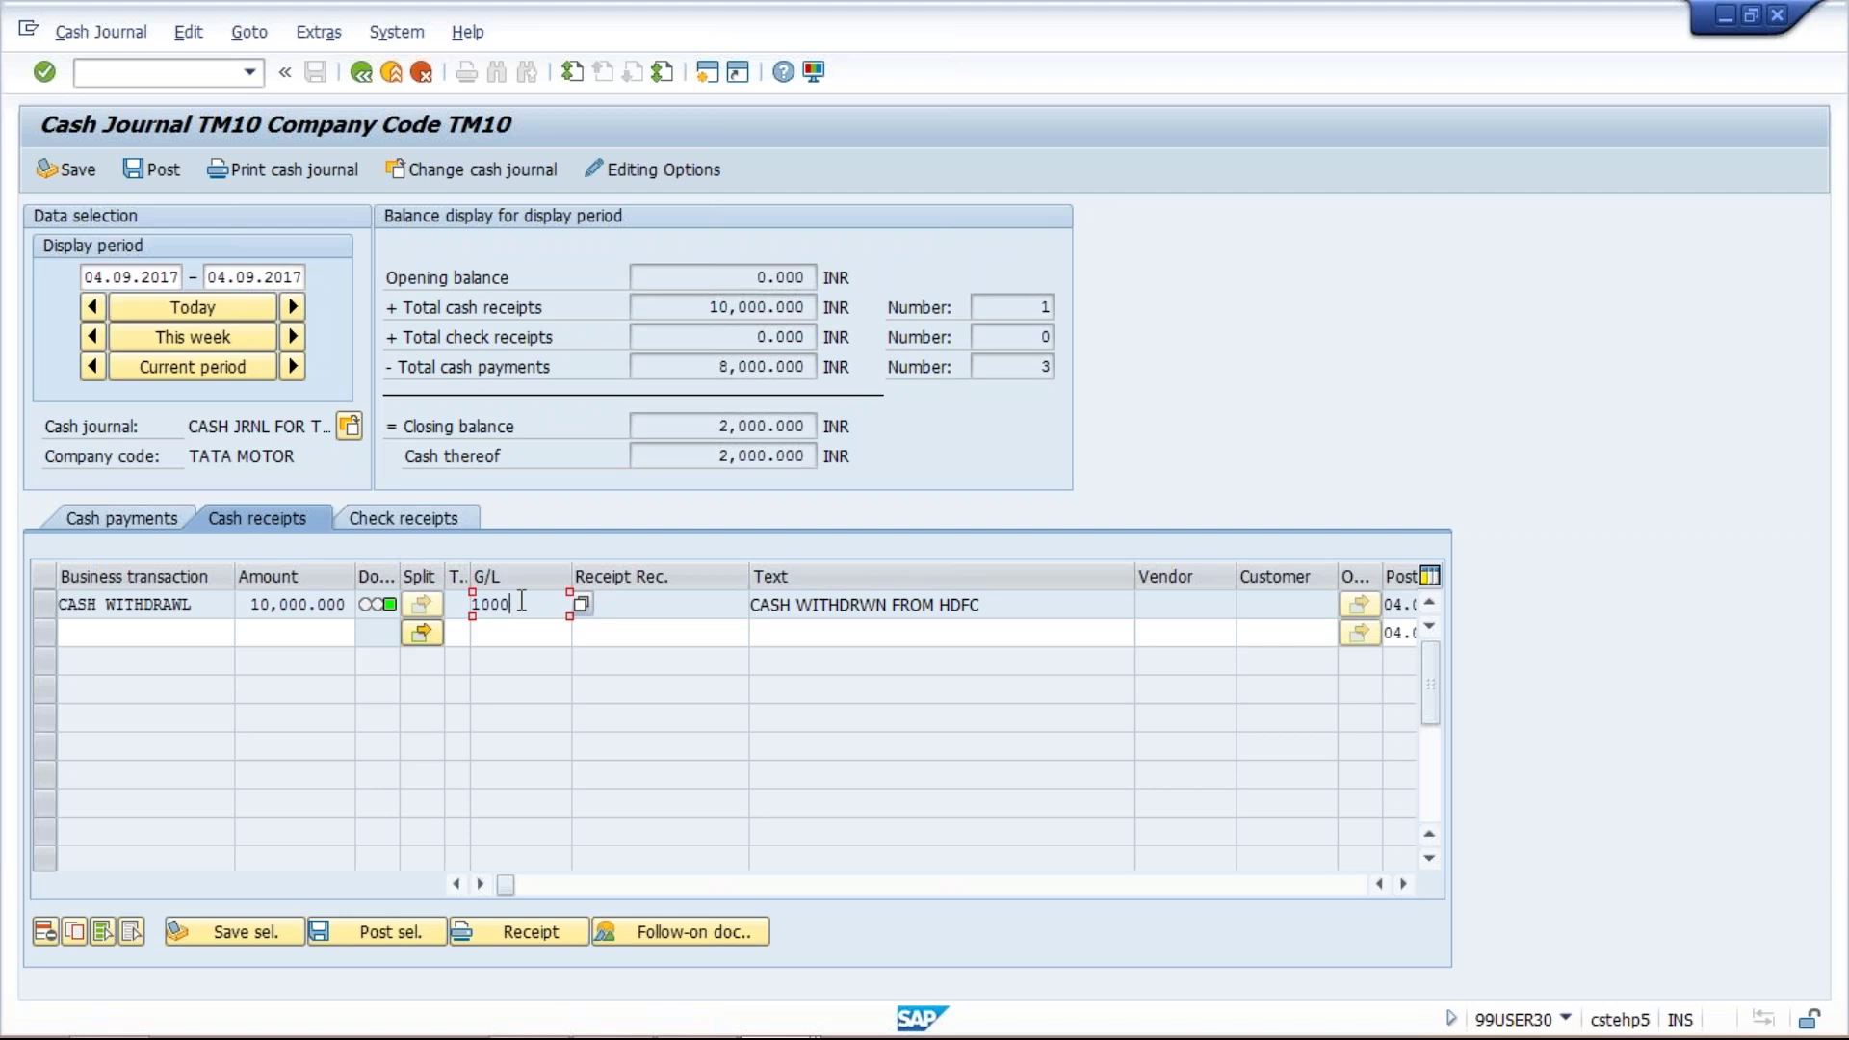
Close the session showing the Maintain View for Cash Journals overview
mouse_move(1117, 1036)
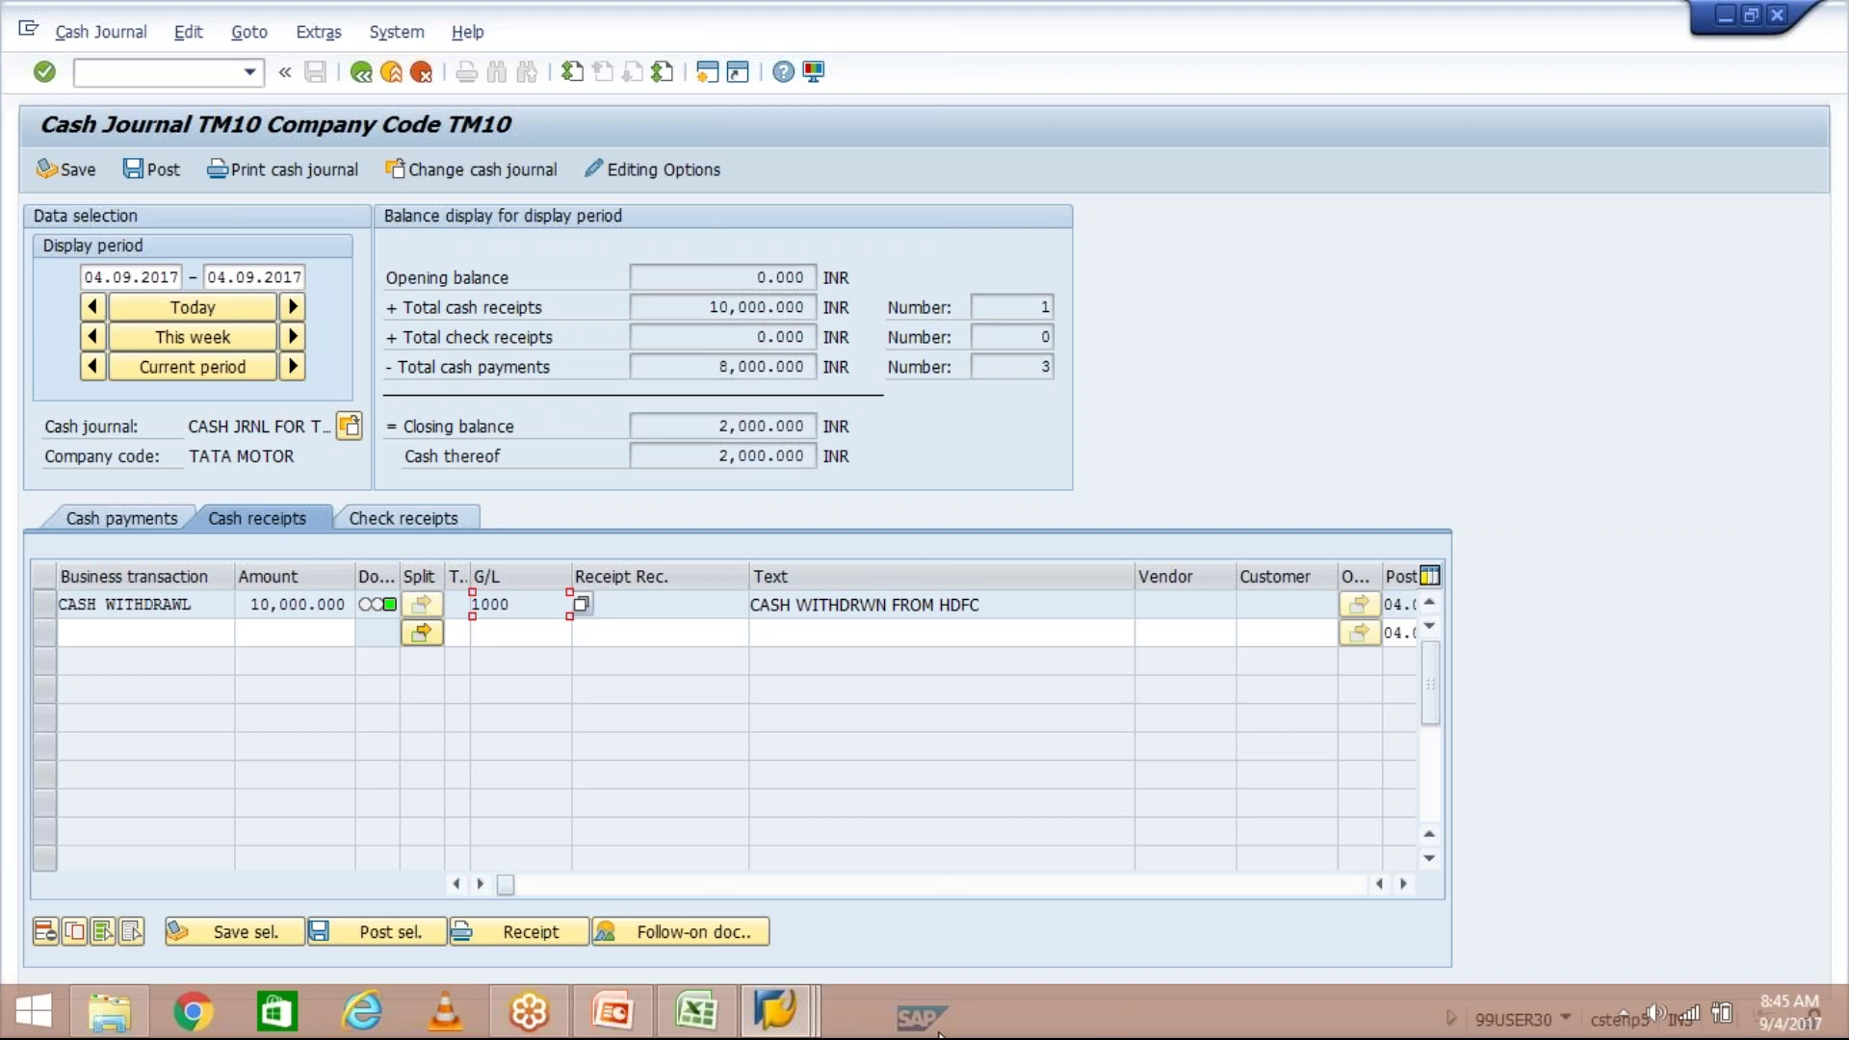
left_click(775, 1009)
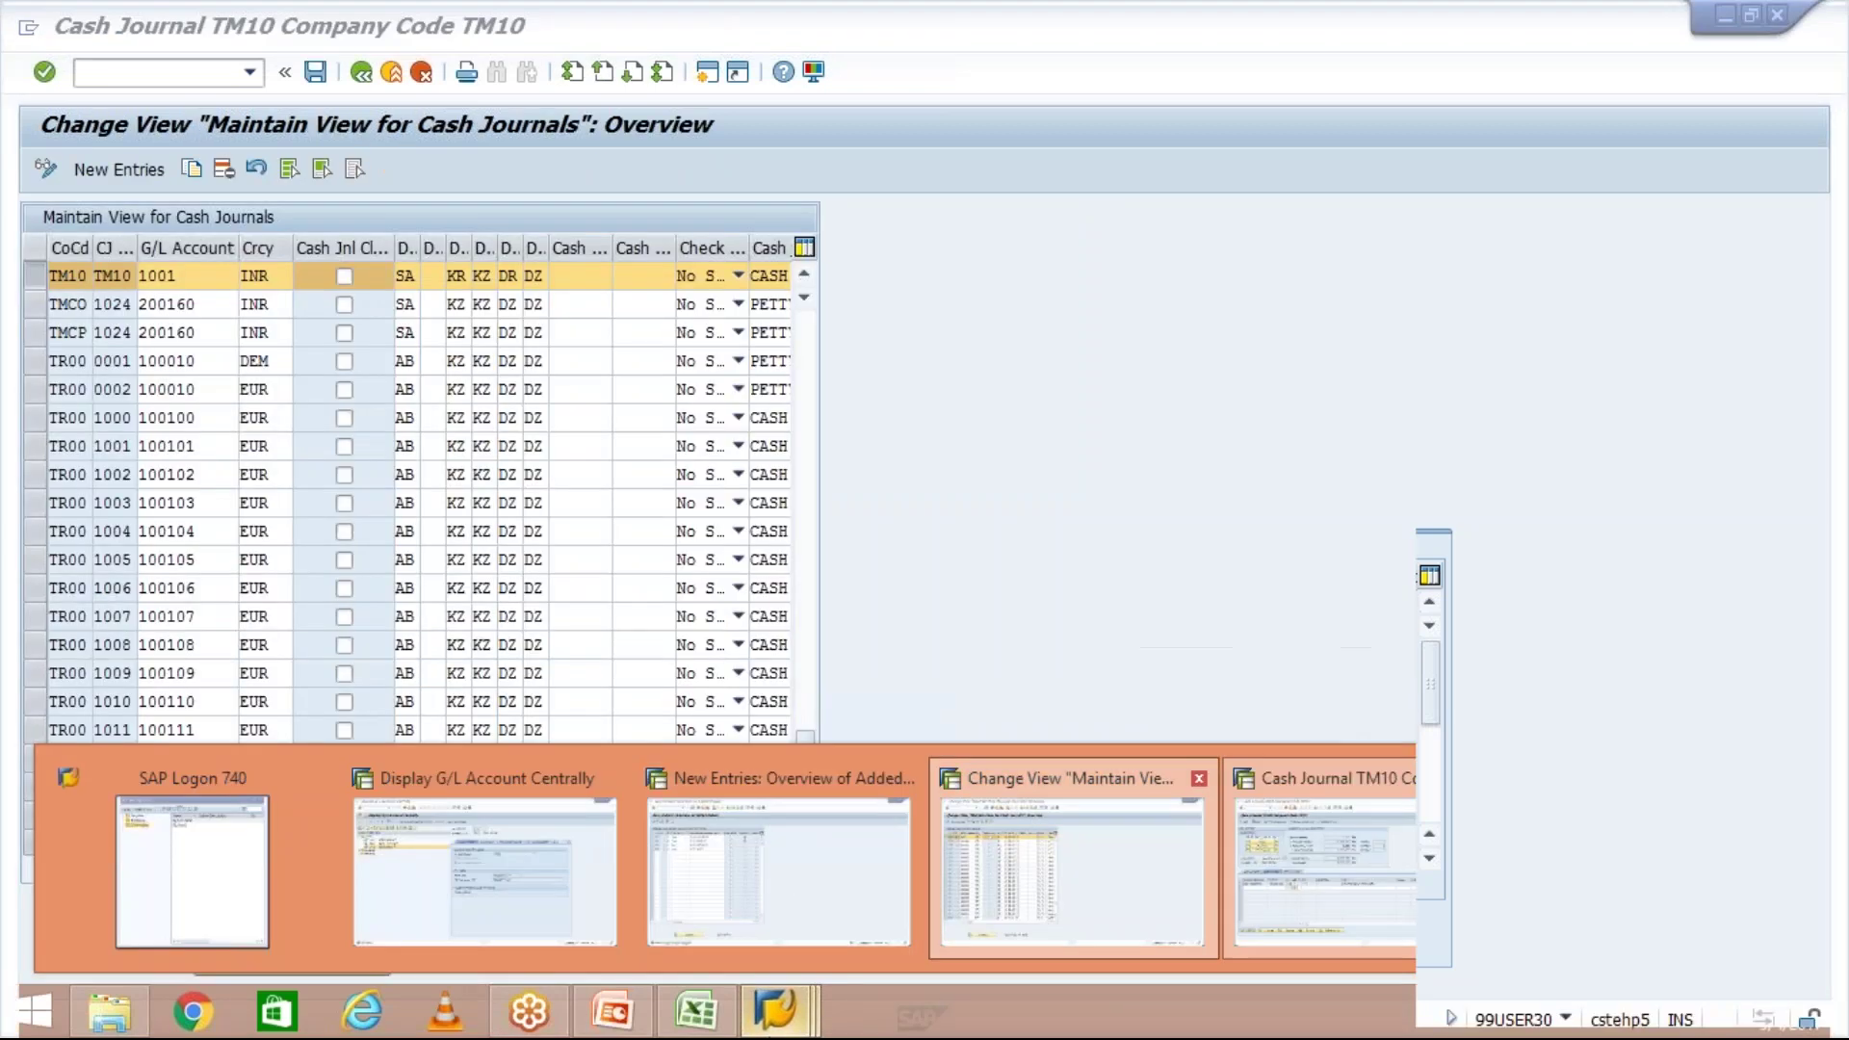
left_click(1036, 830)
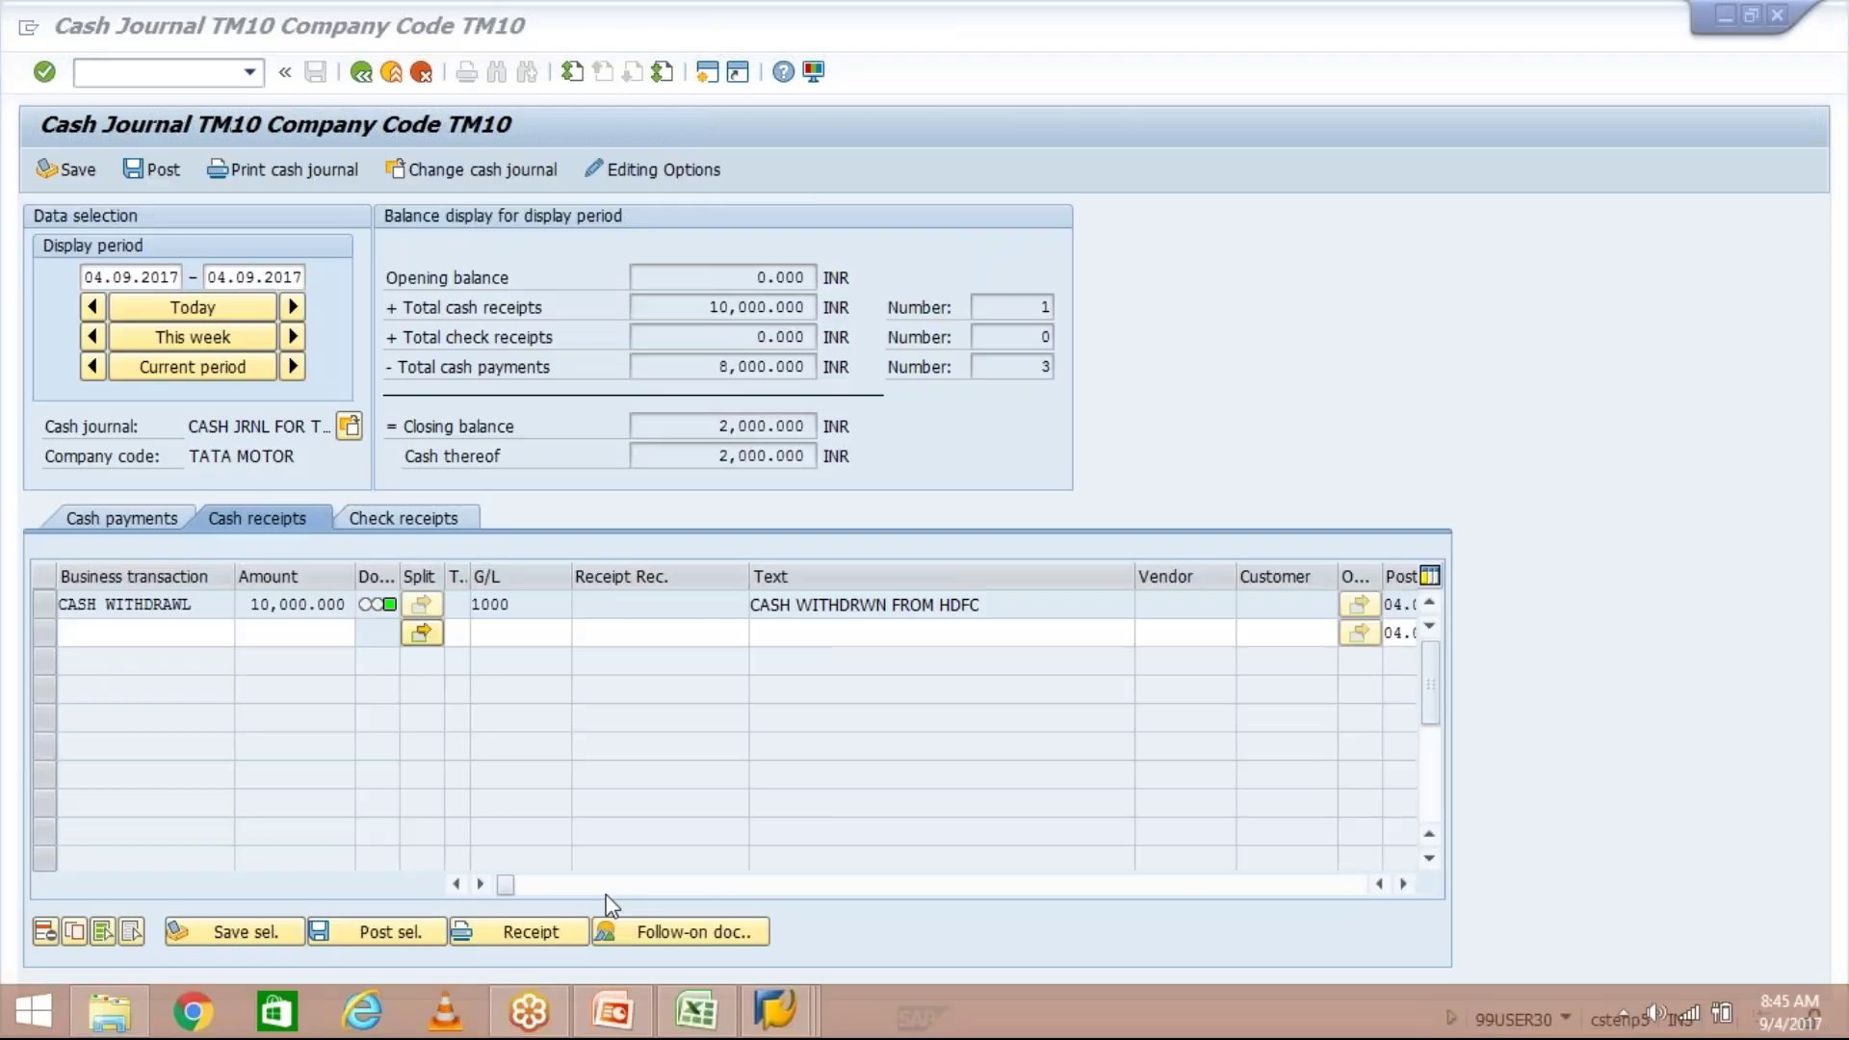
Switch to the cash journal transaction names session and save the Acct Mod. settings for CASH WITHDRAWL and CASH DEPOSIT
left_click(778, 1010)
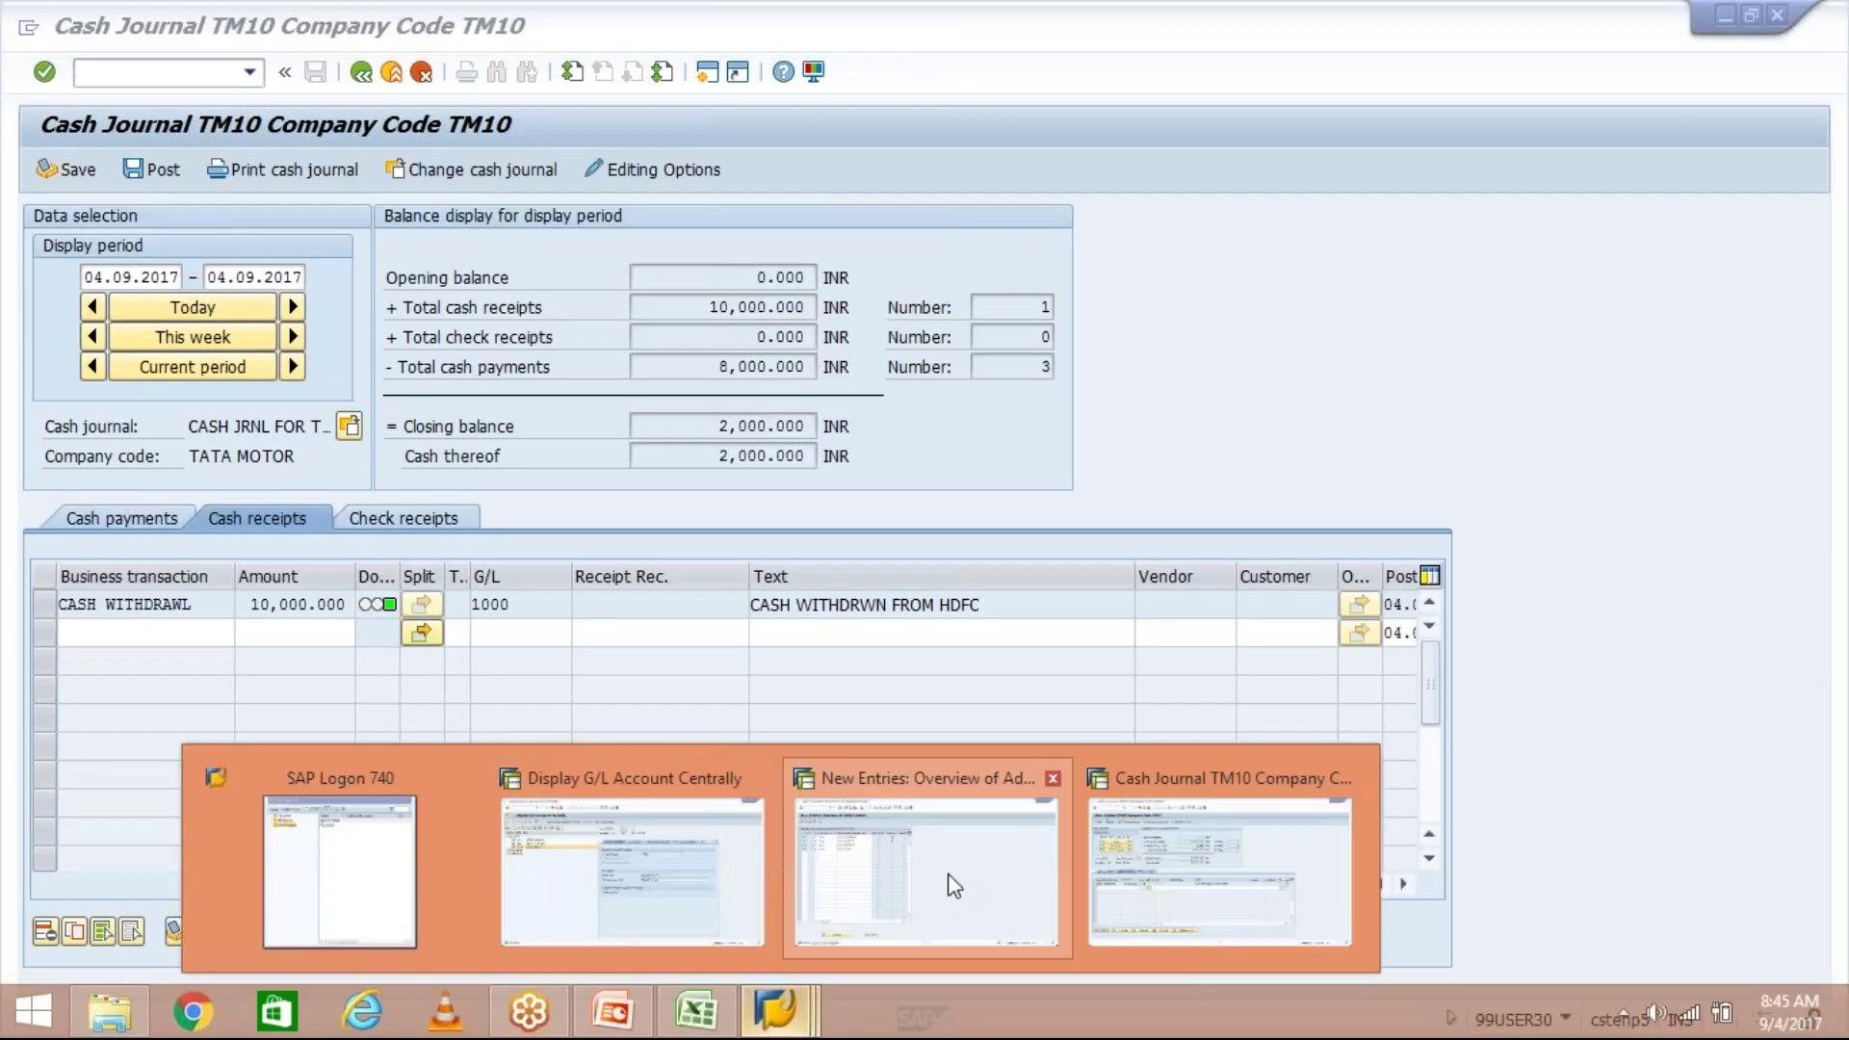
left_click(953, 887)
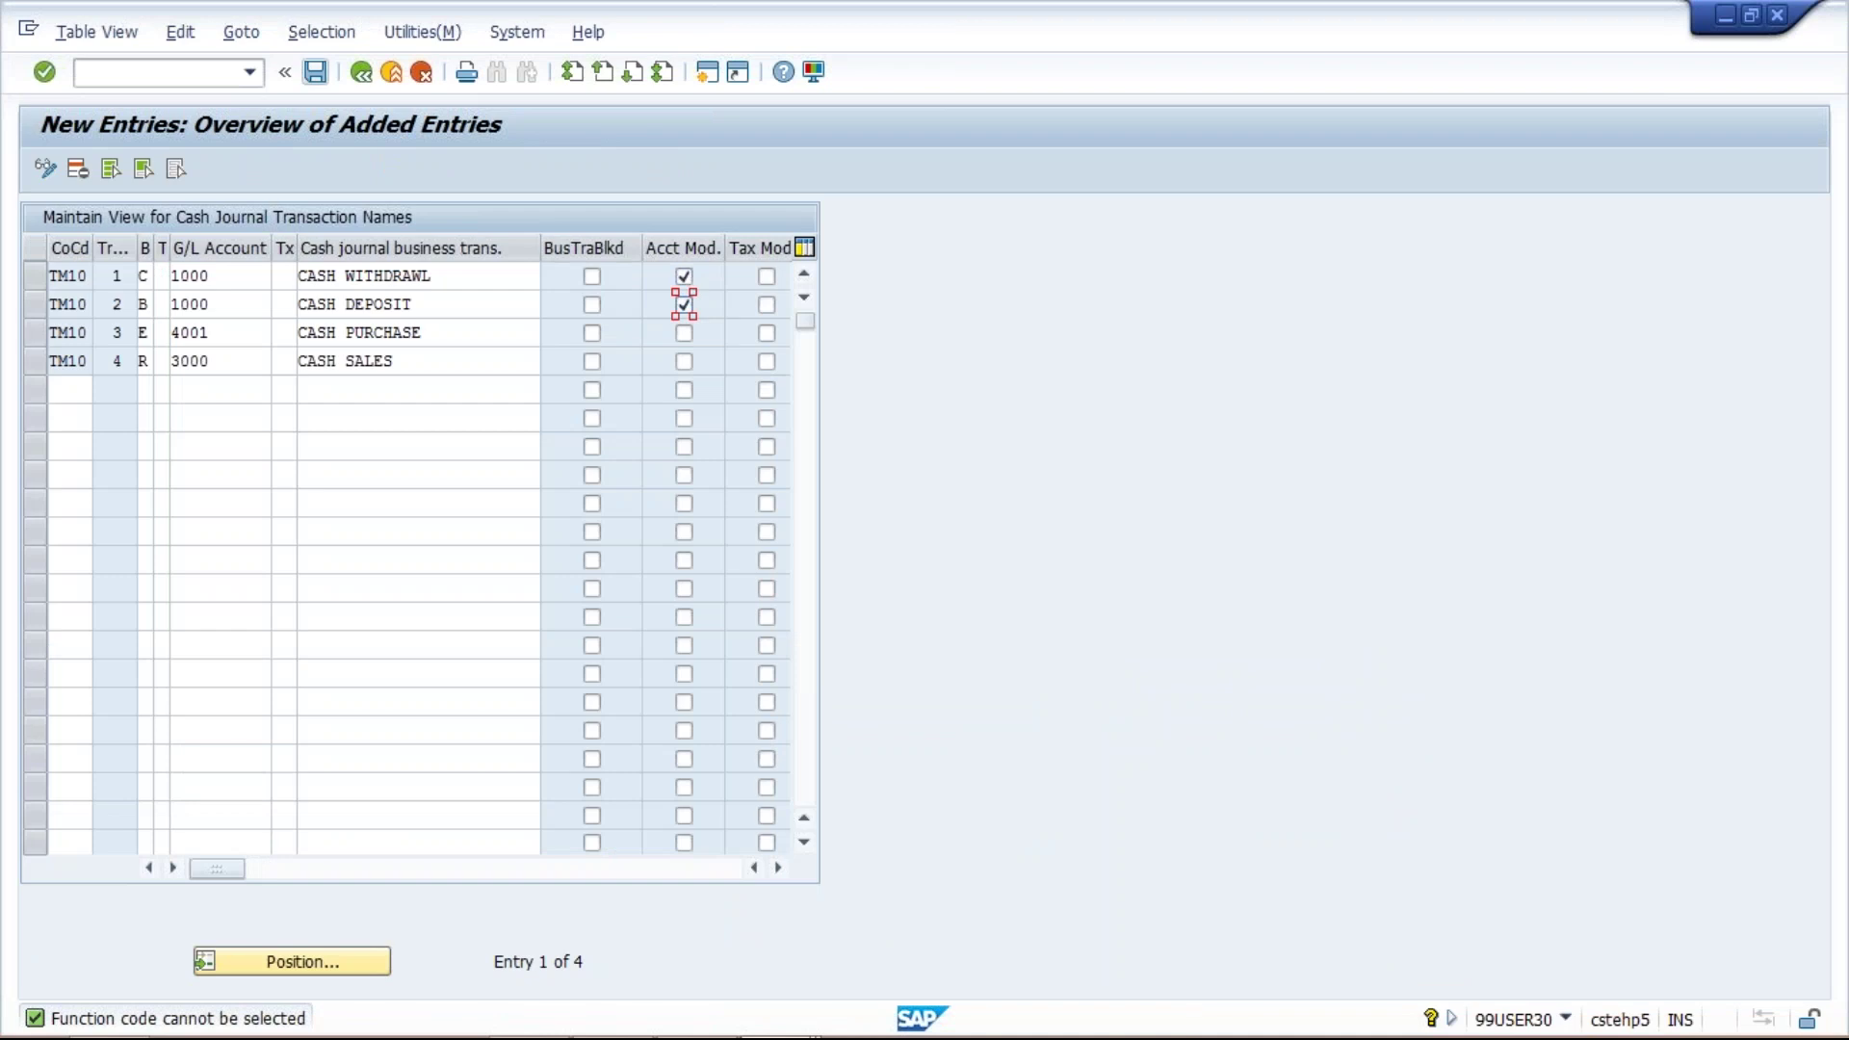
left_click(69, 389)
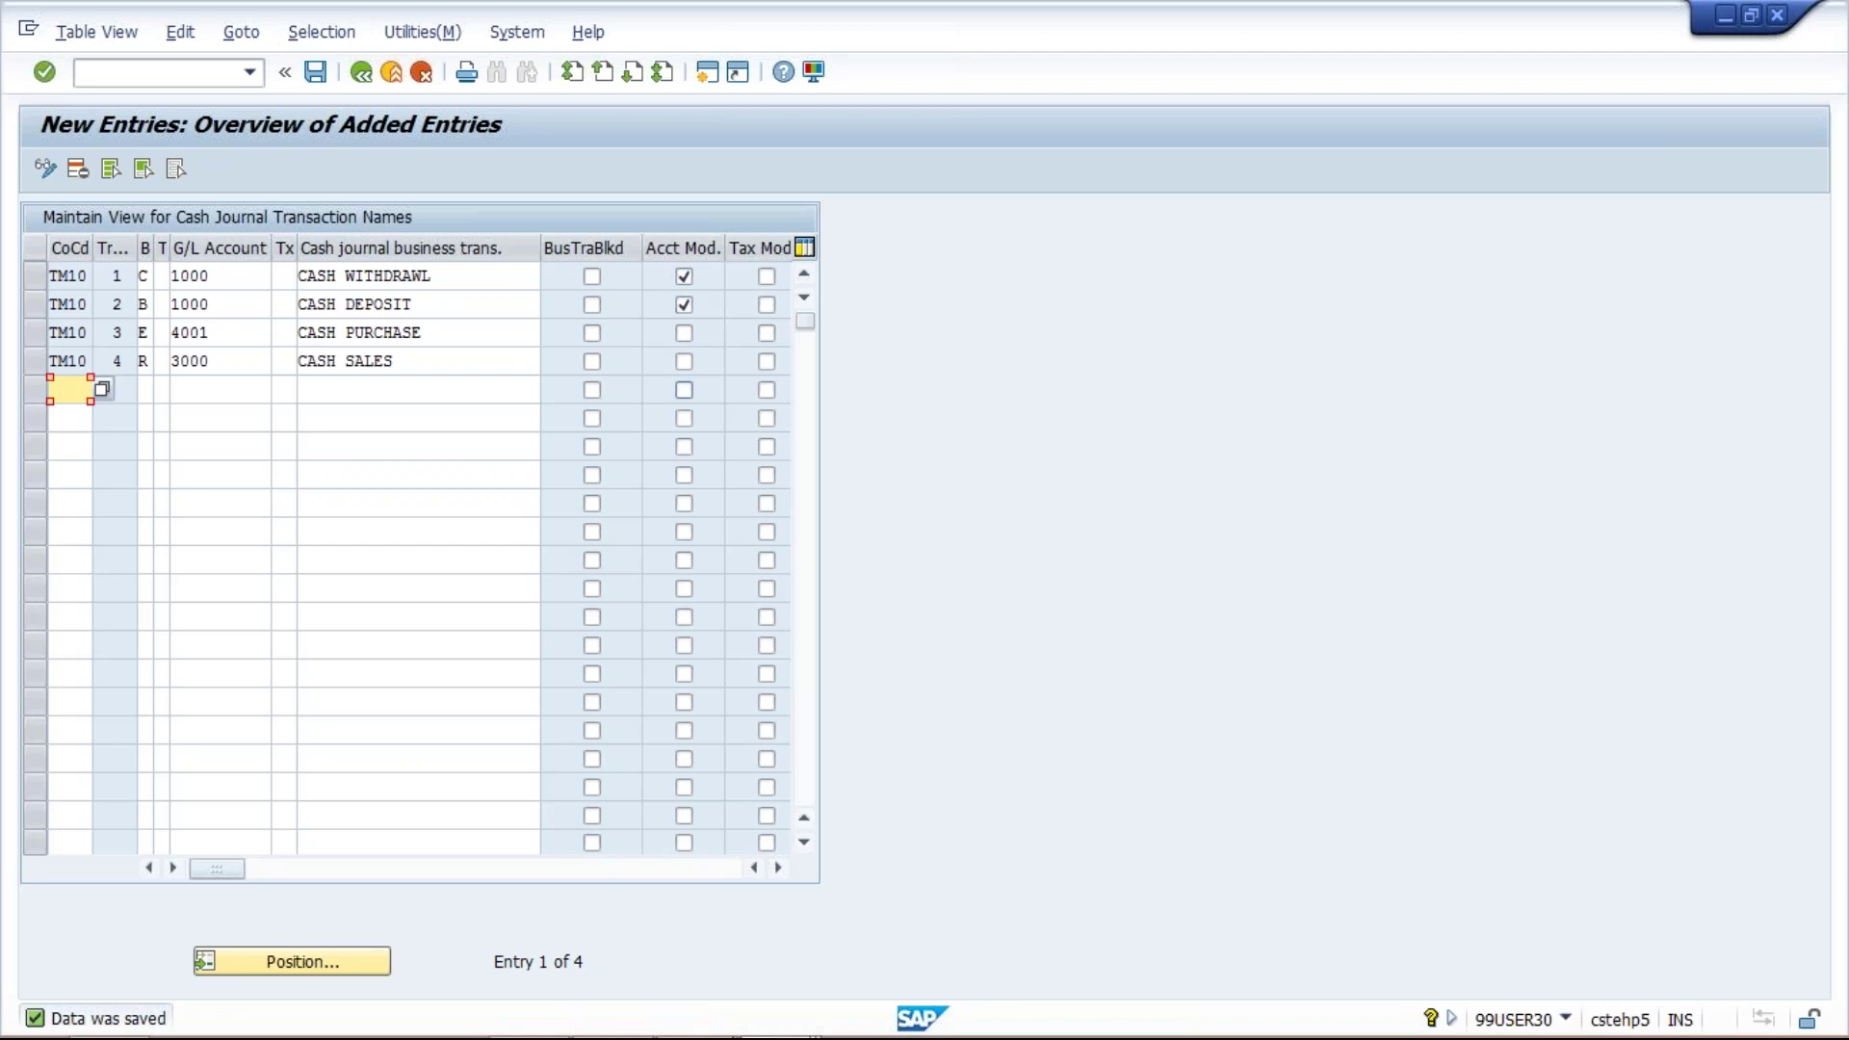
Return to the cash journal session and add a CASH WITHDRAWL receipt of 8000 with the text CASH WITHDRWN FROM ICICI
left_click(776, 1023)
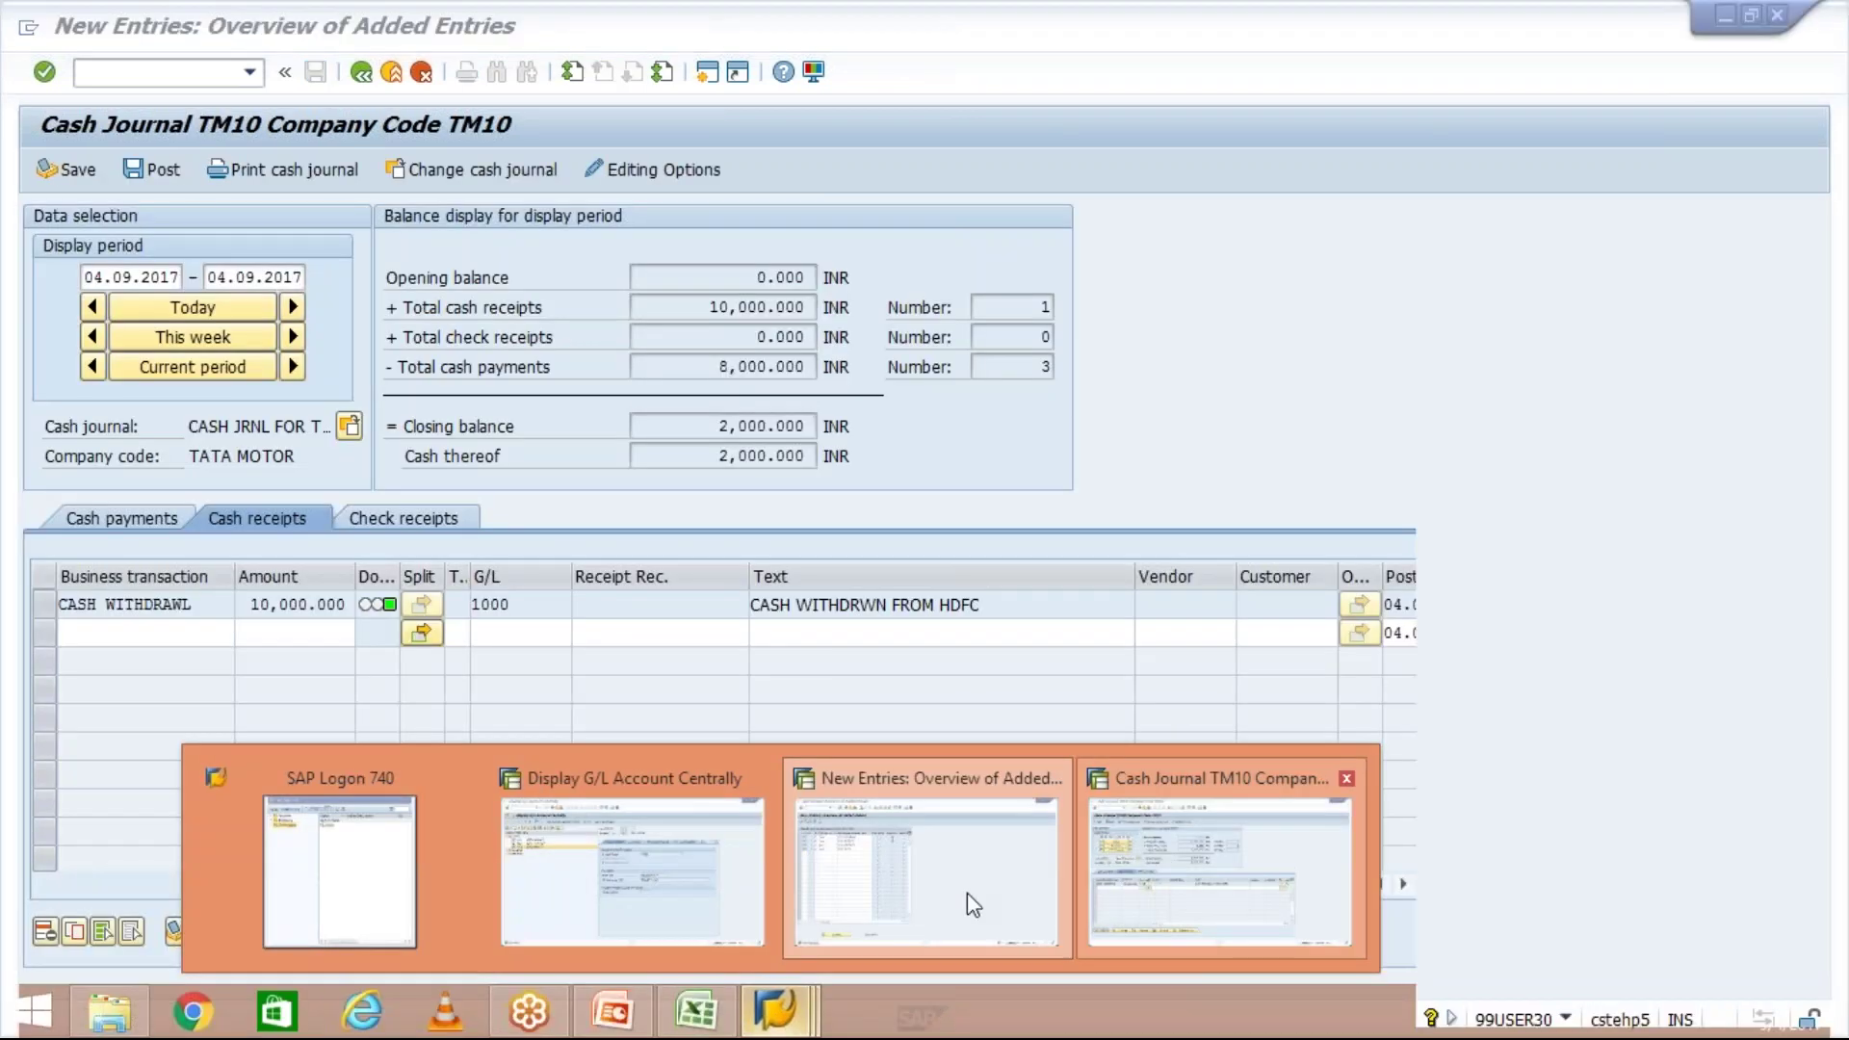
left_click(1201, 888)
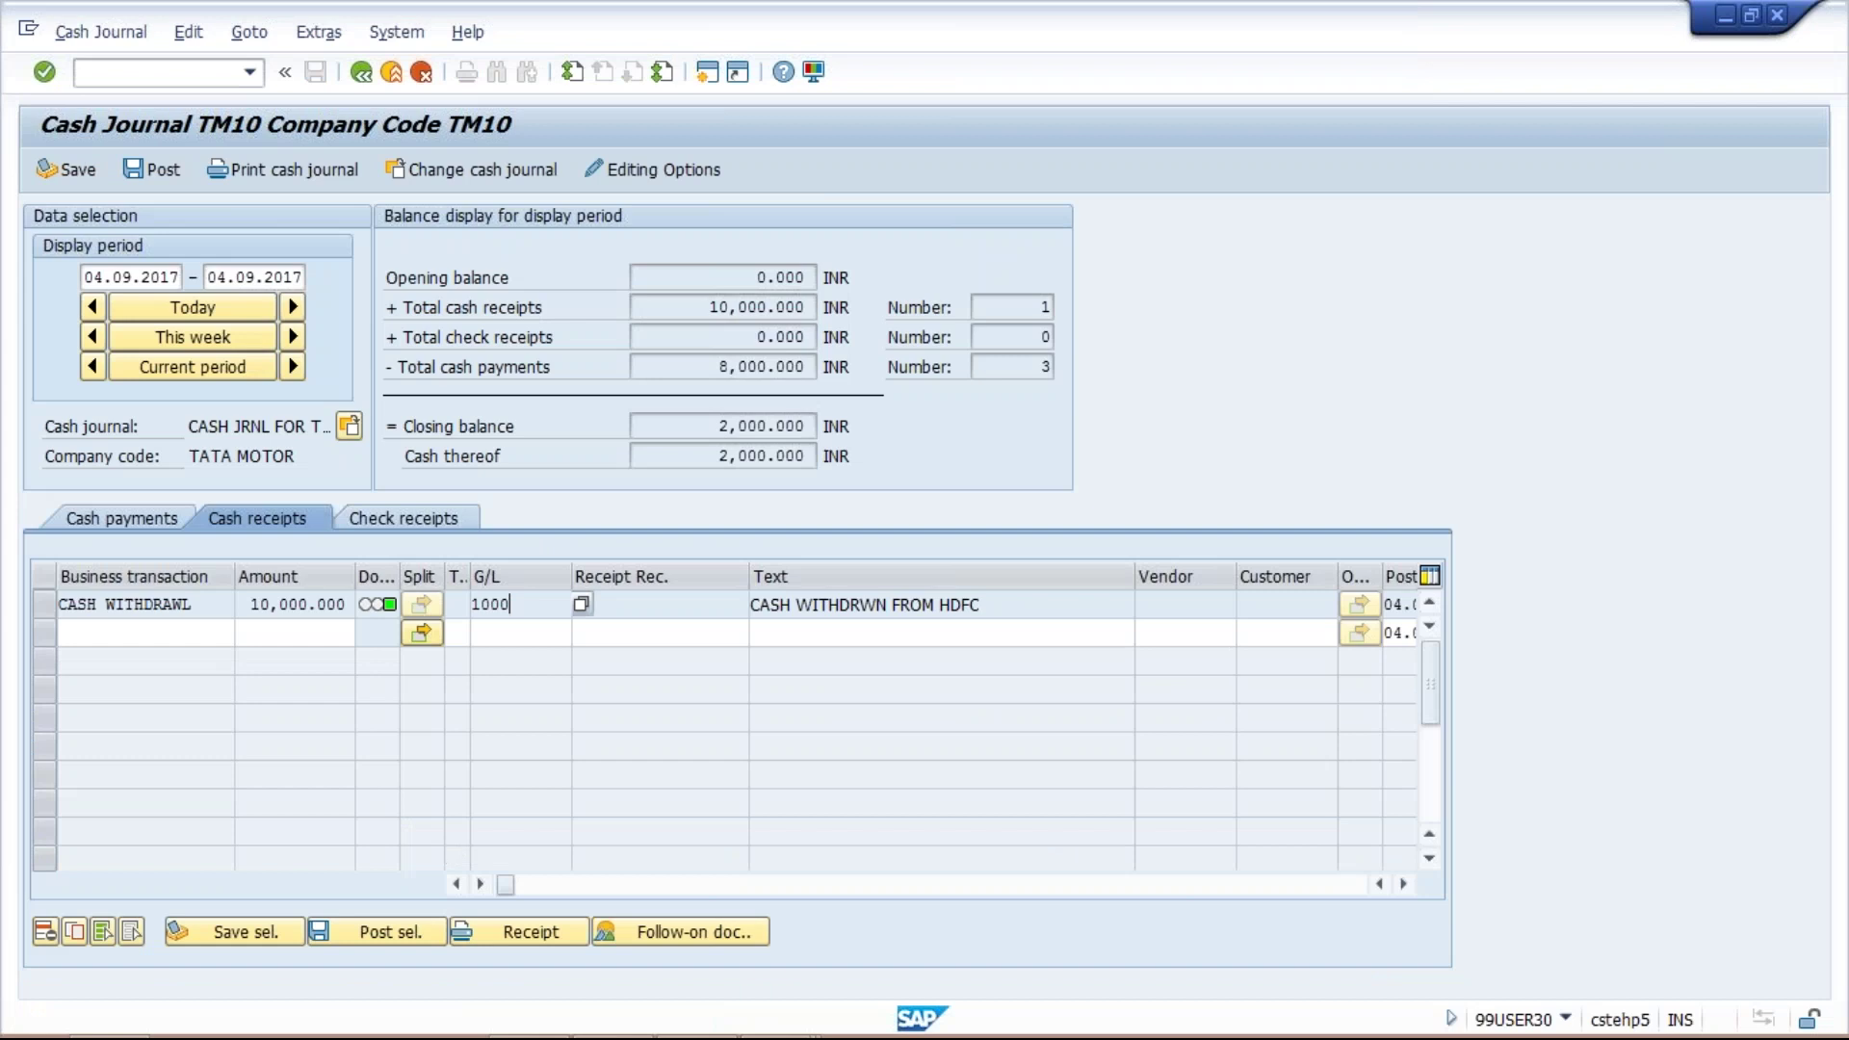
left_click(150, 629)
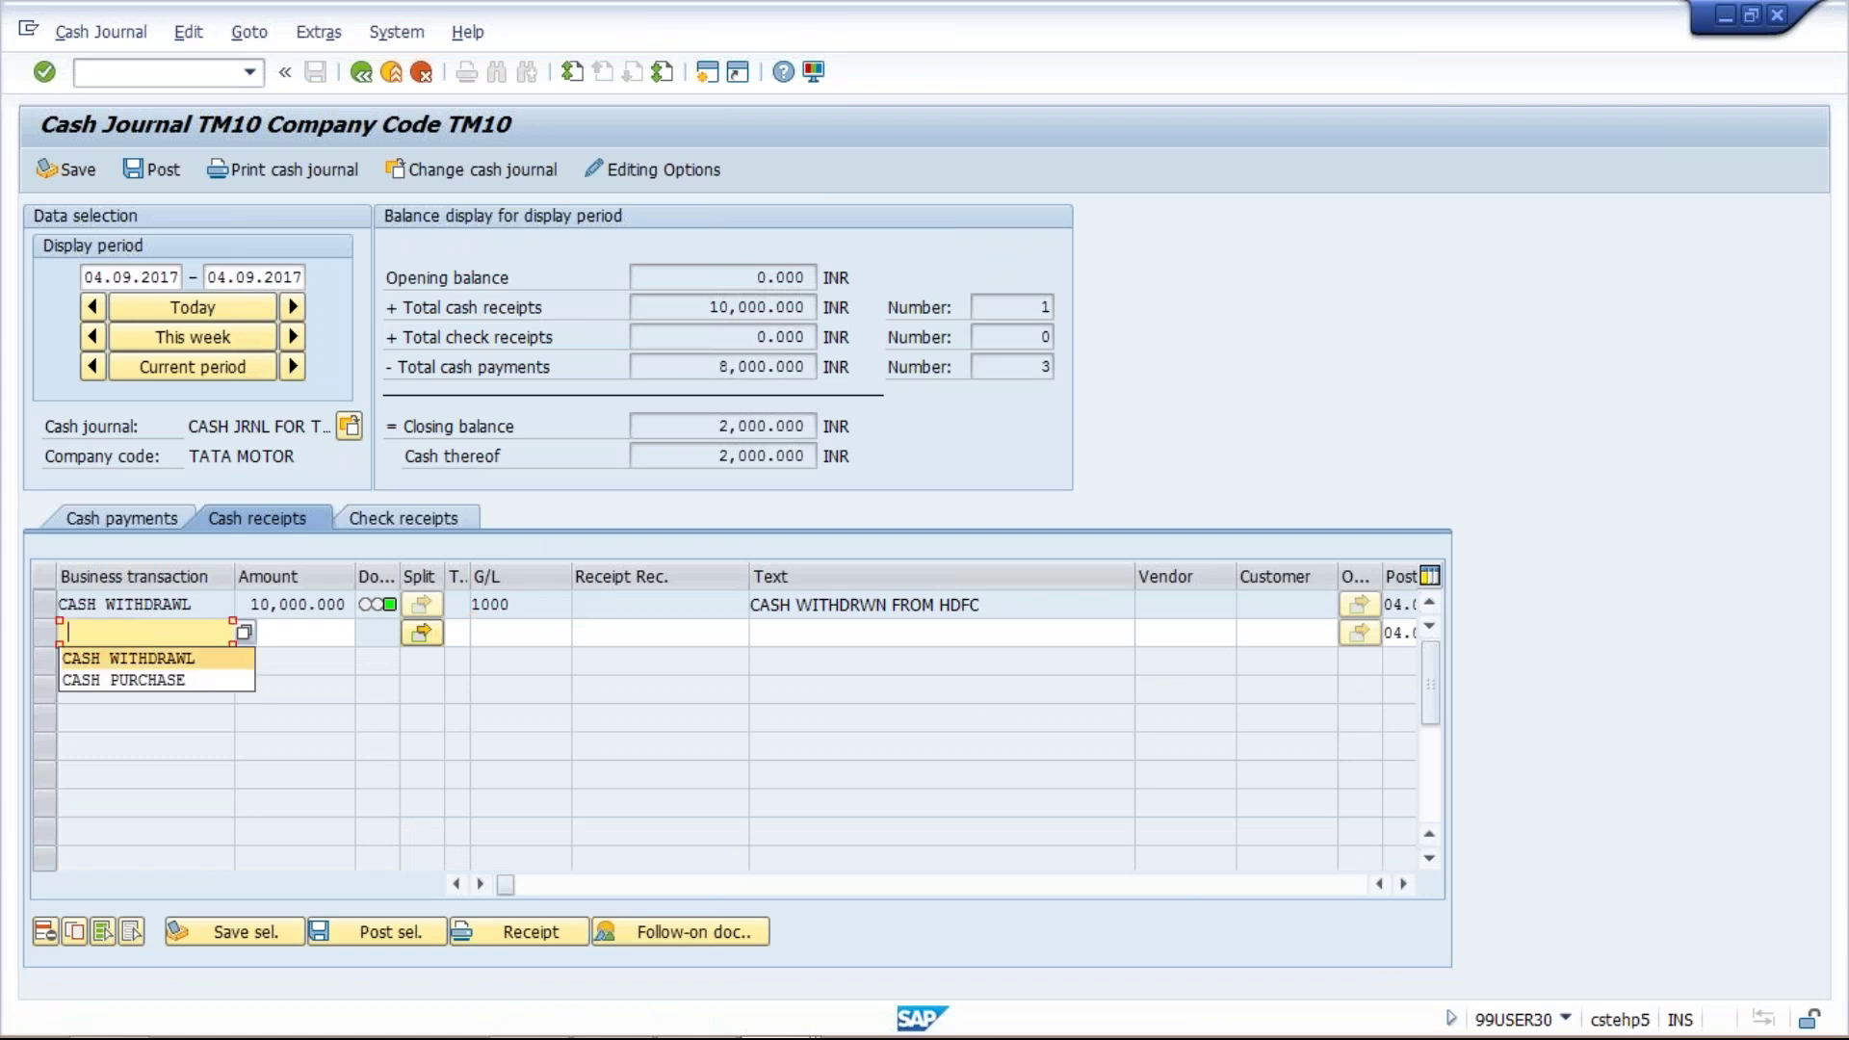
key("Return")
key("Tab")
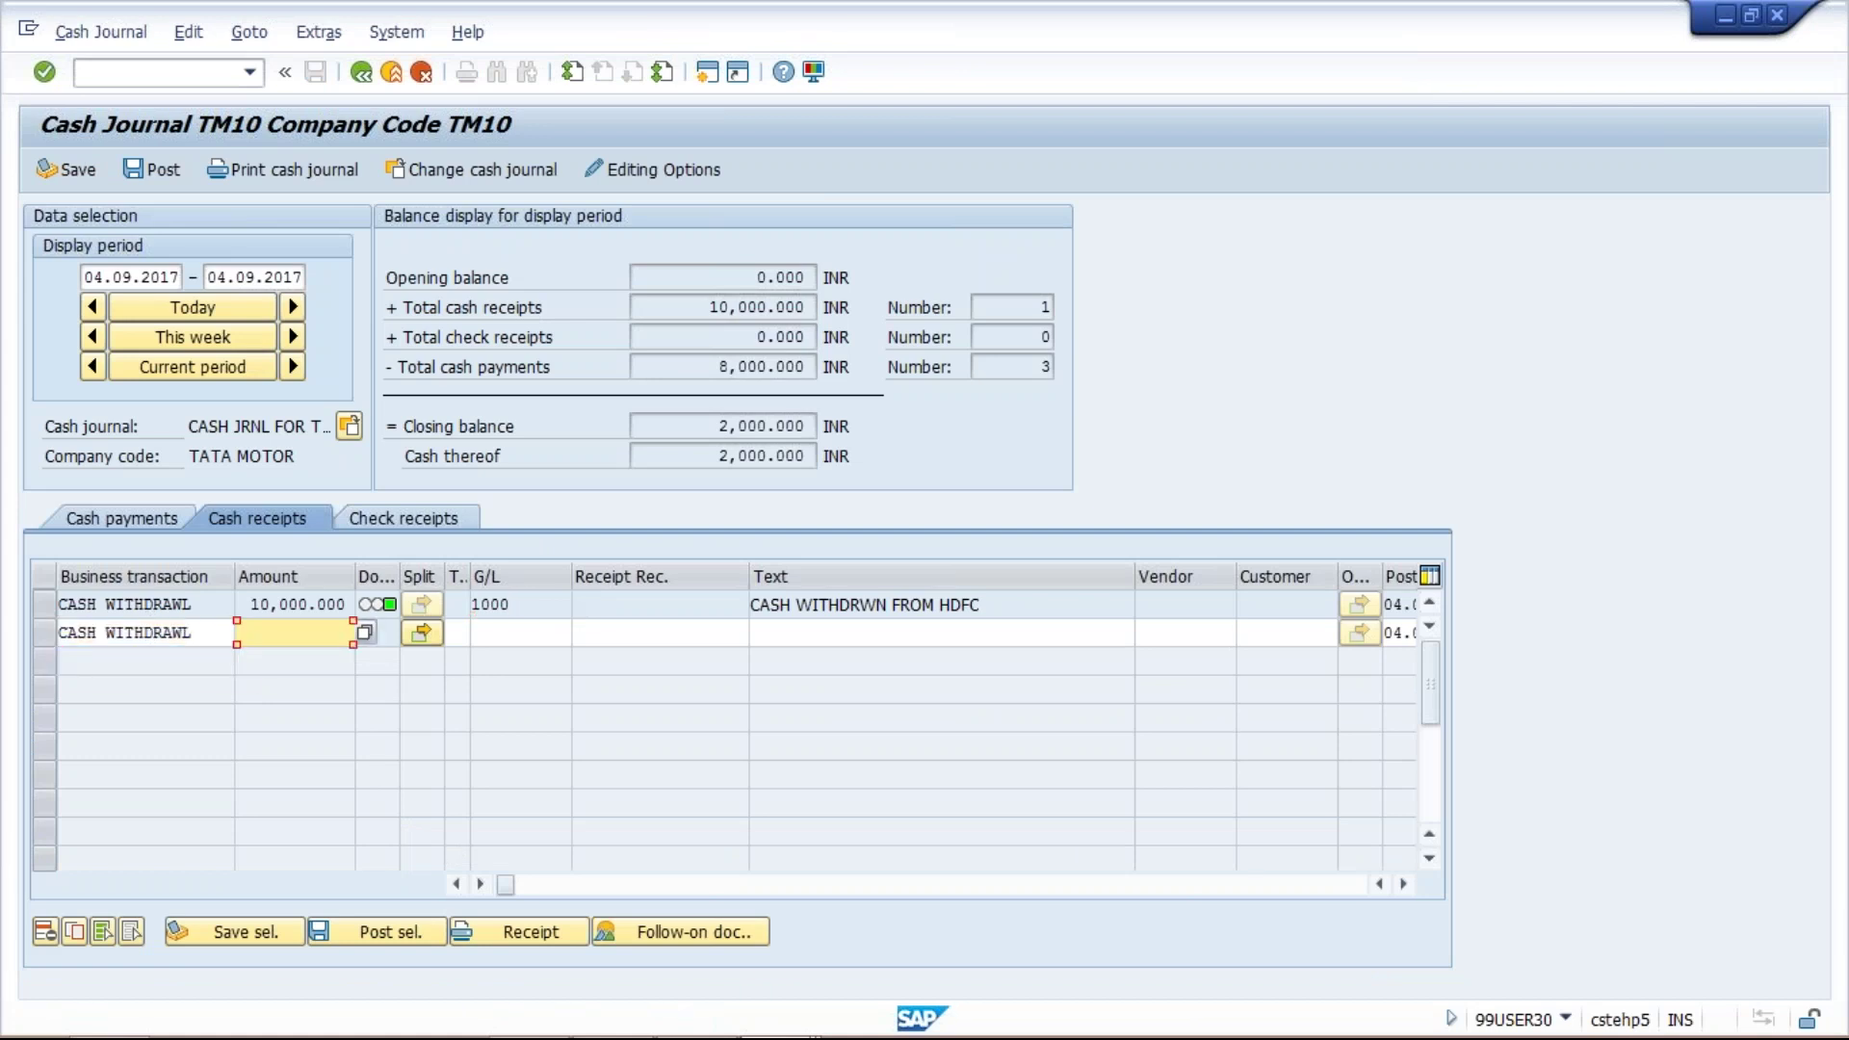
left_click(322, 671)
left_click(819, 632)
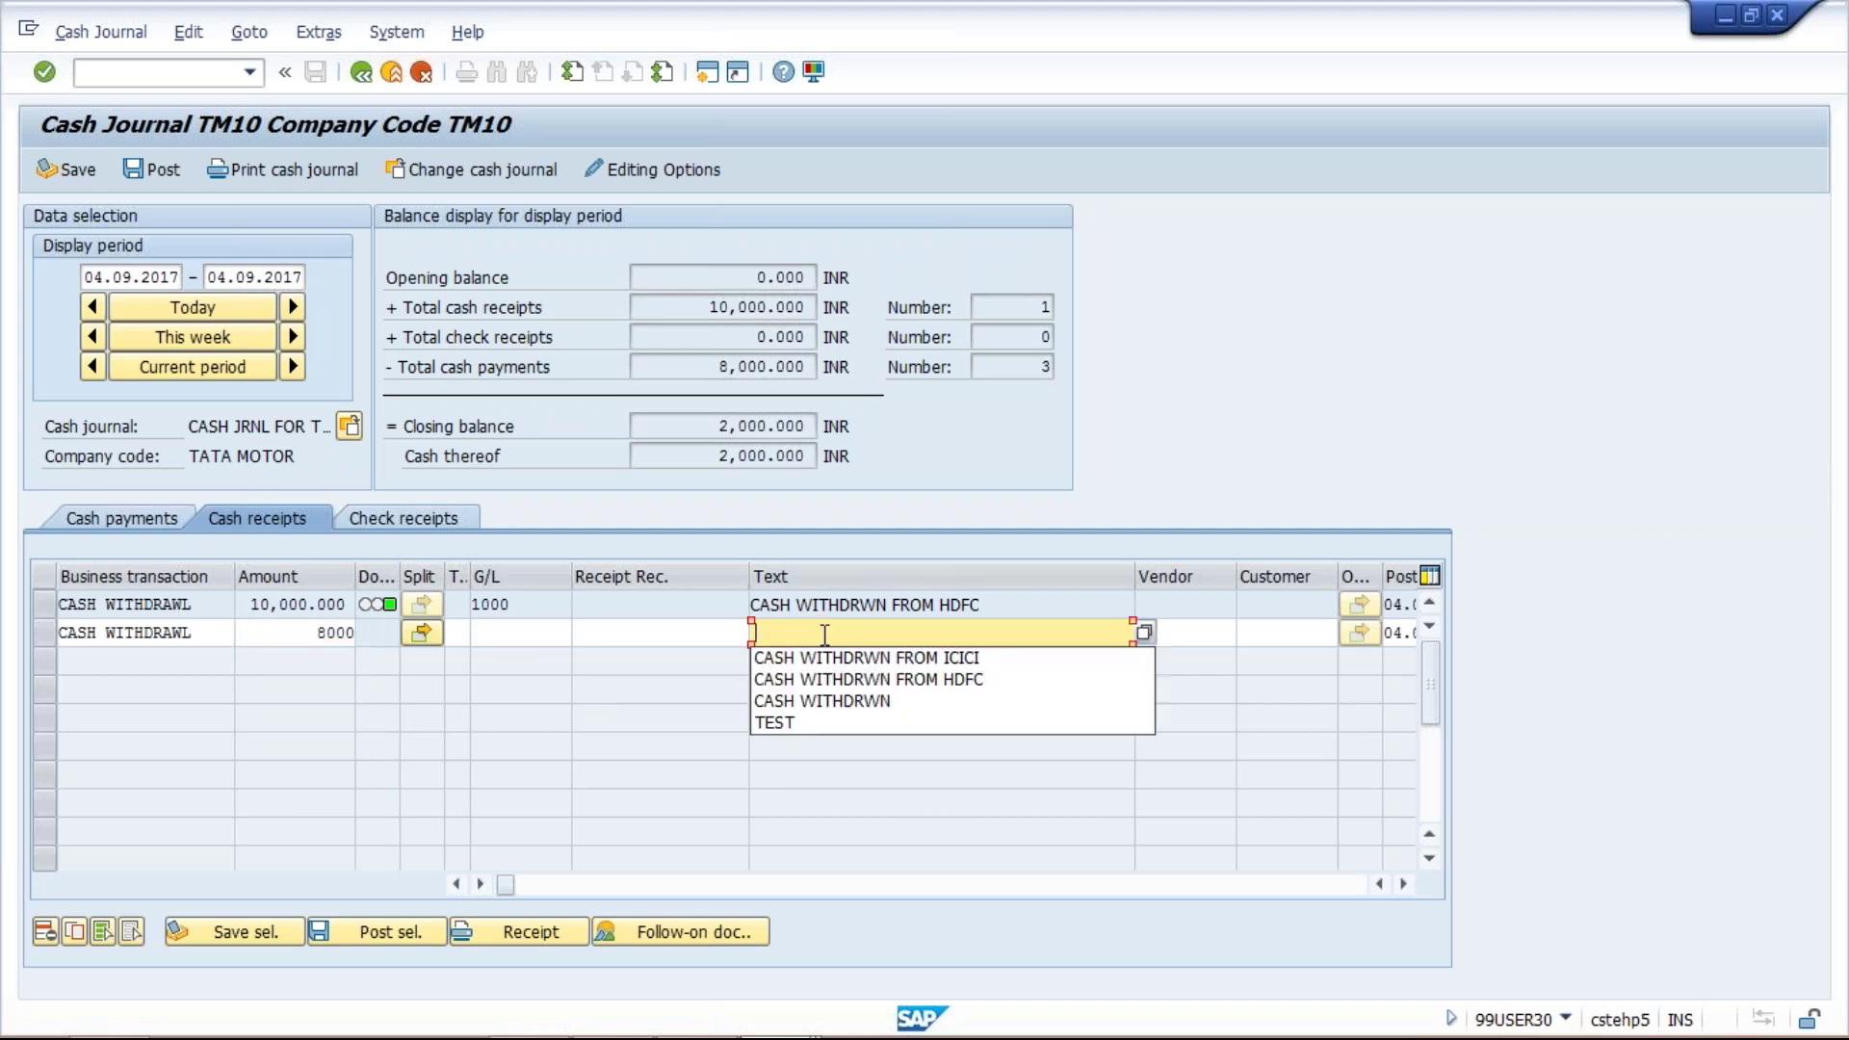
left_click(828, 662)
key("Return")
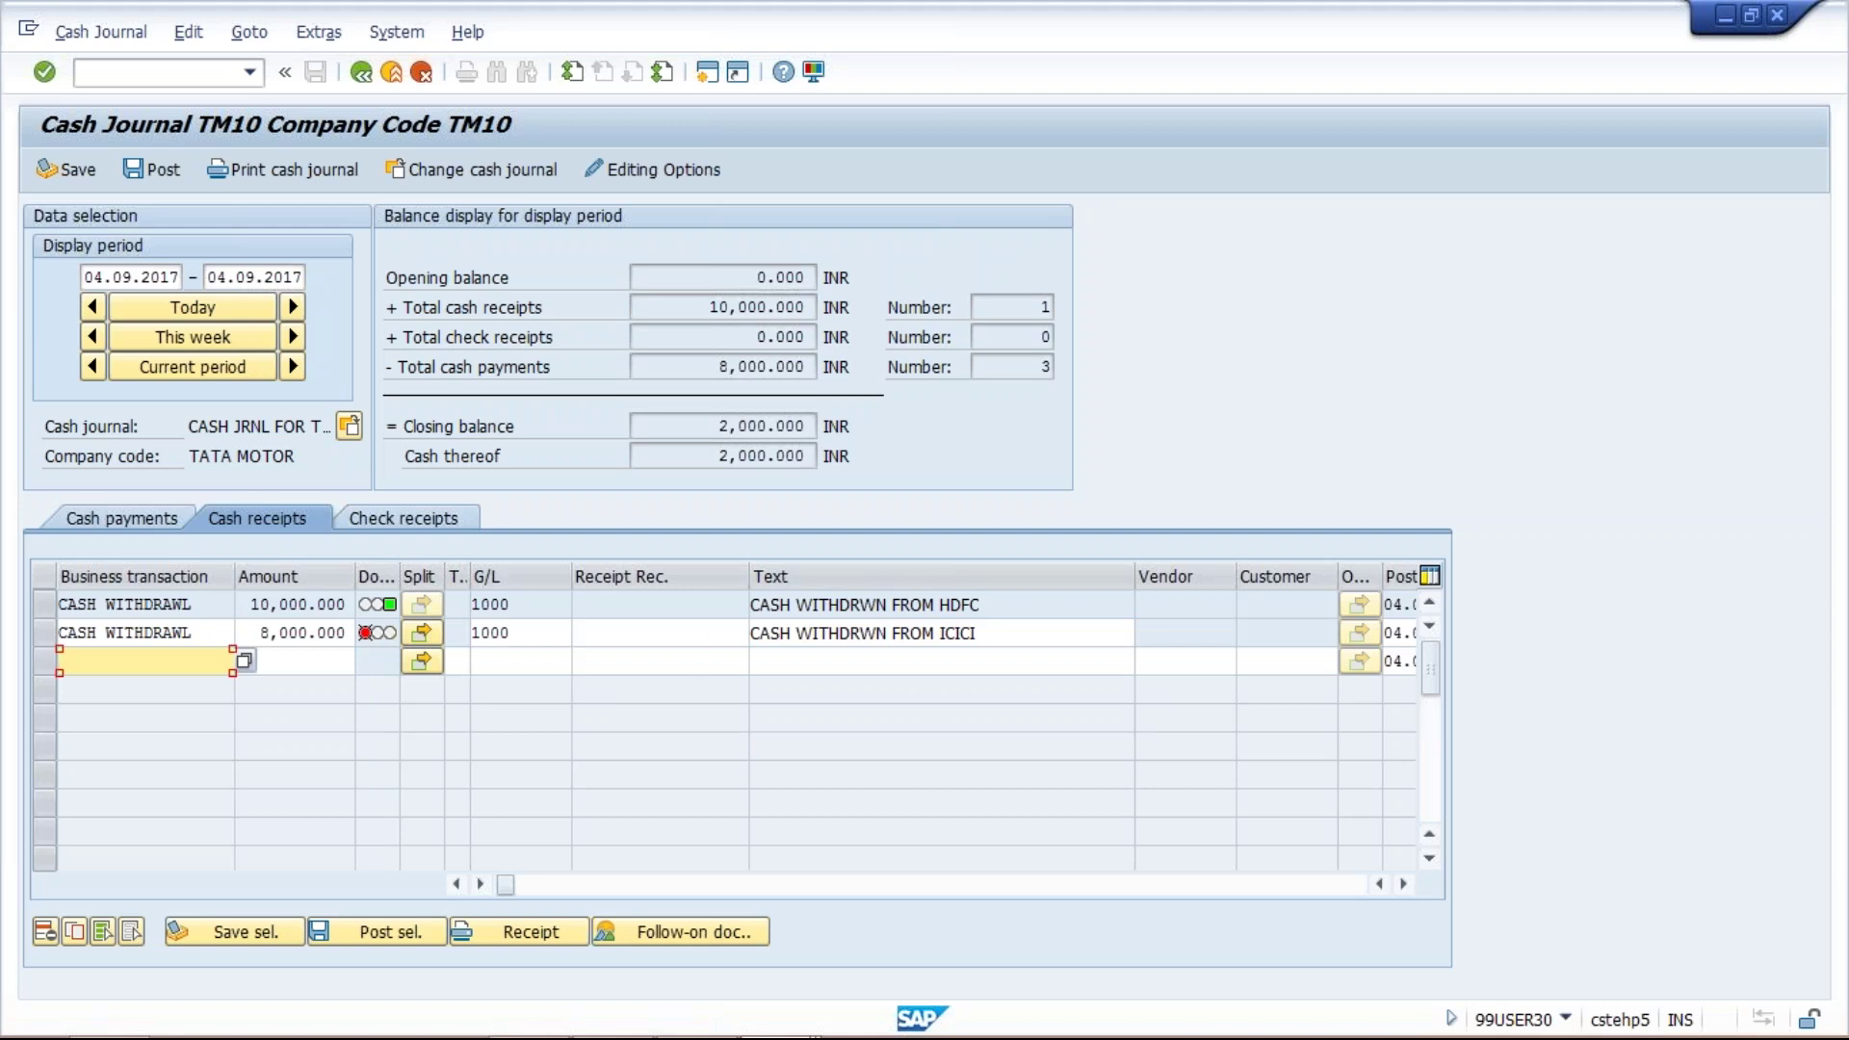
Look up the ICICI bank account in the G/L account display session and set the ICICI withdrawal row's G/L to 1002
left_click(555, 635)
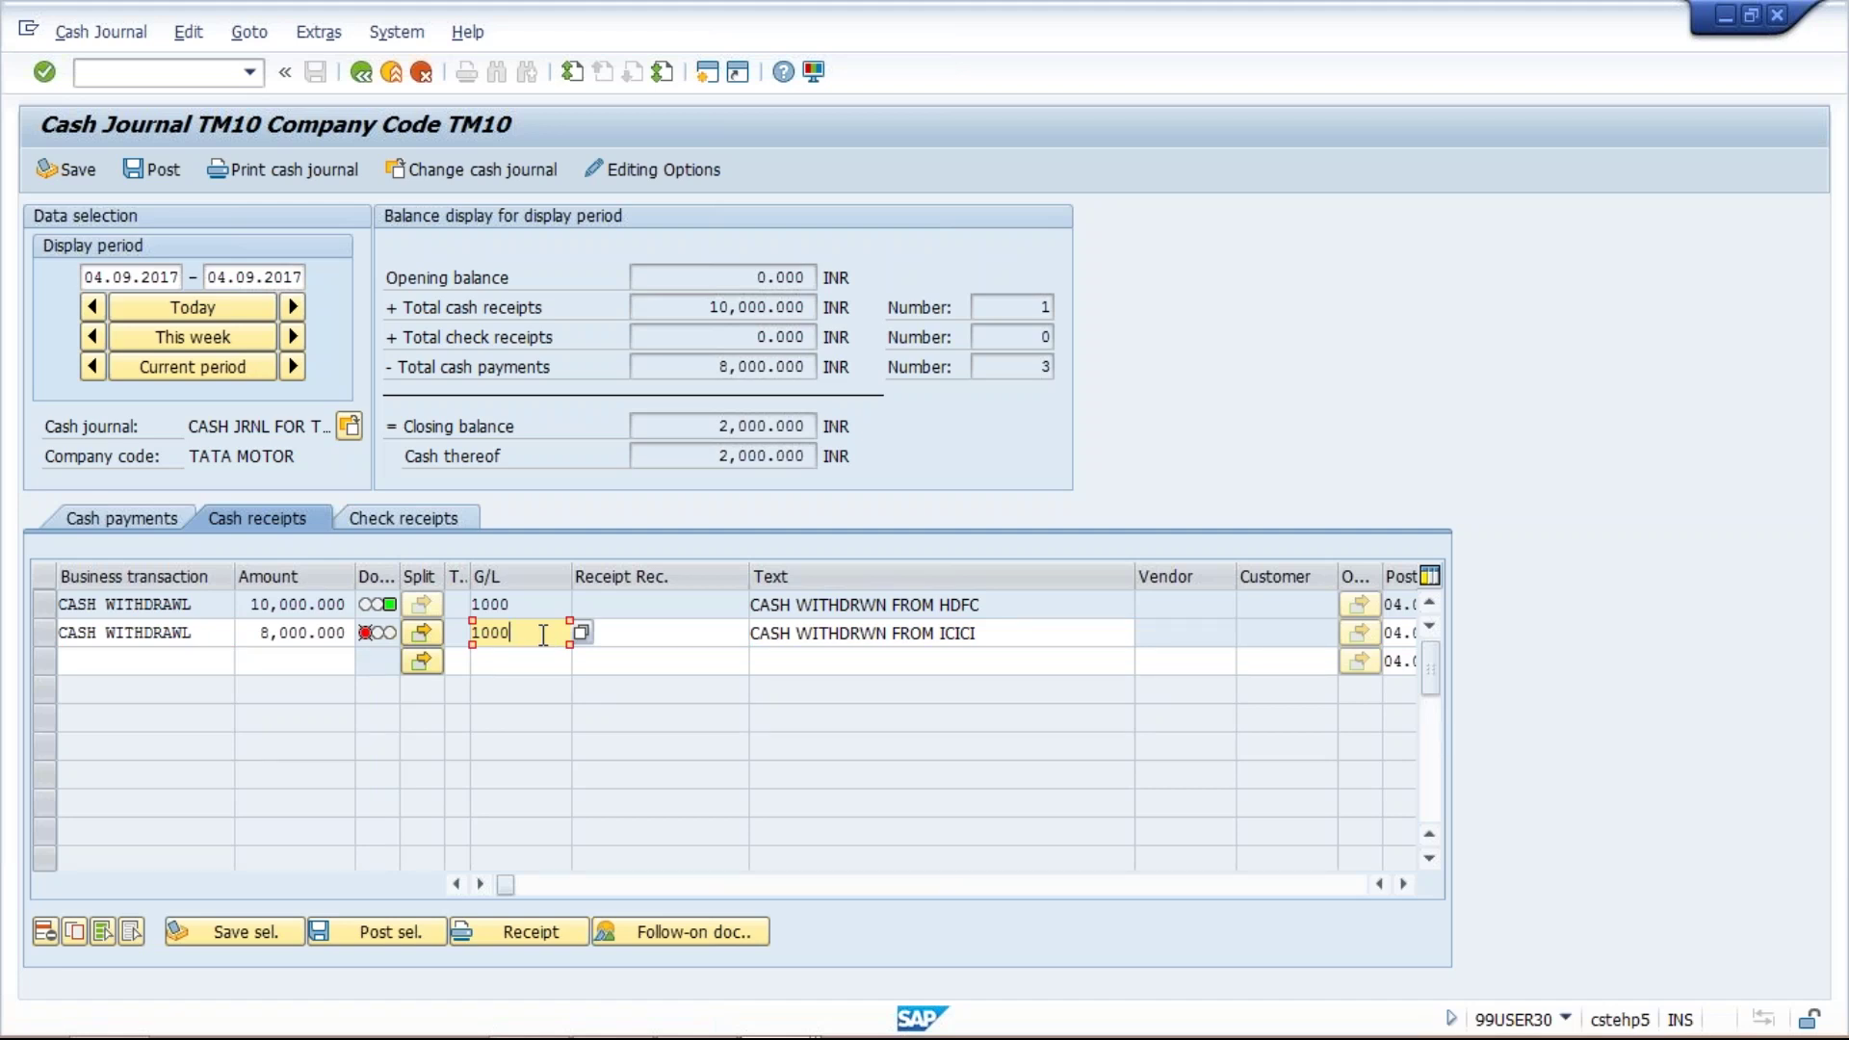
key("BackSpace")
type("1")
mouse_move(766, 1013)
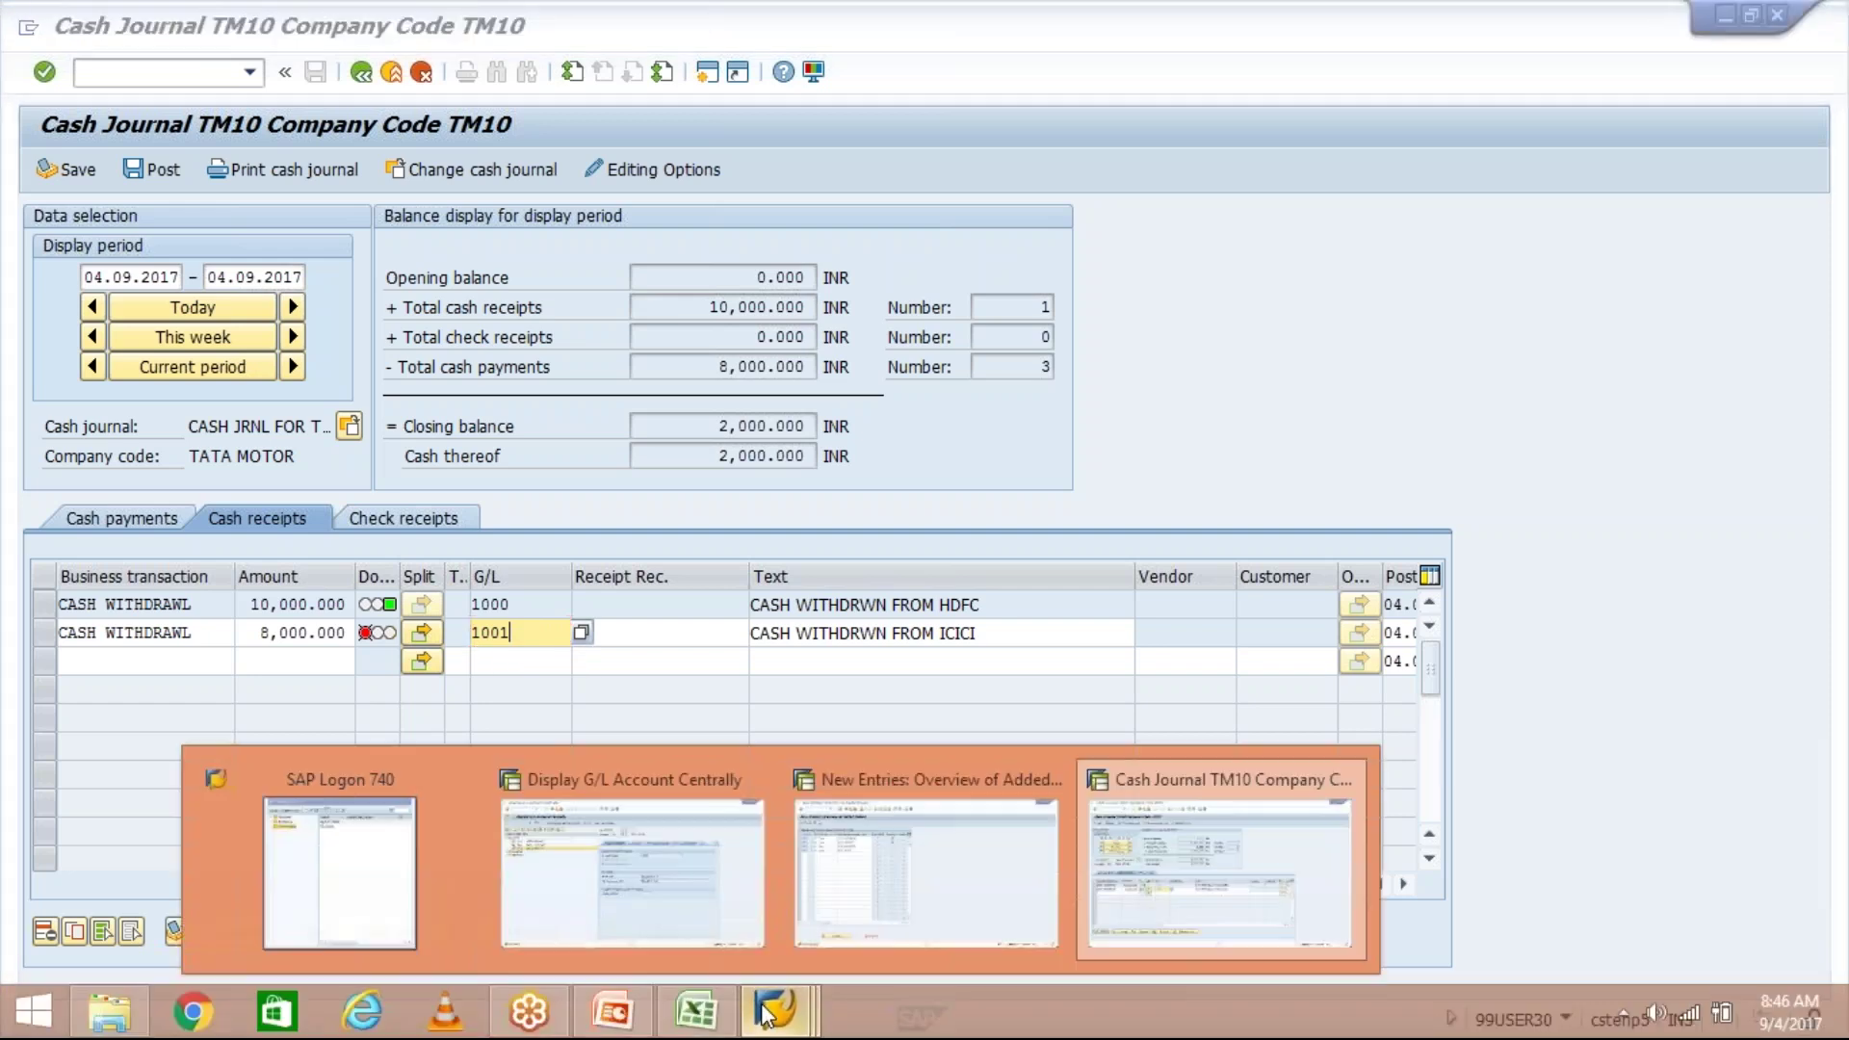
left_click(693, 872)
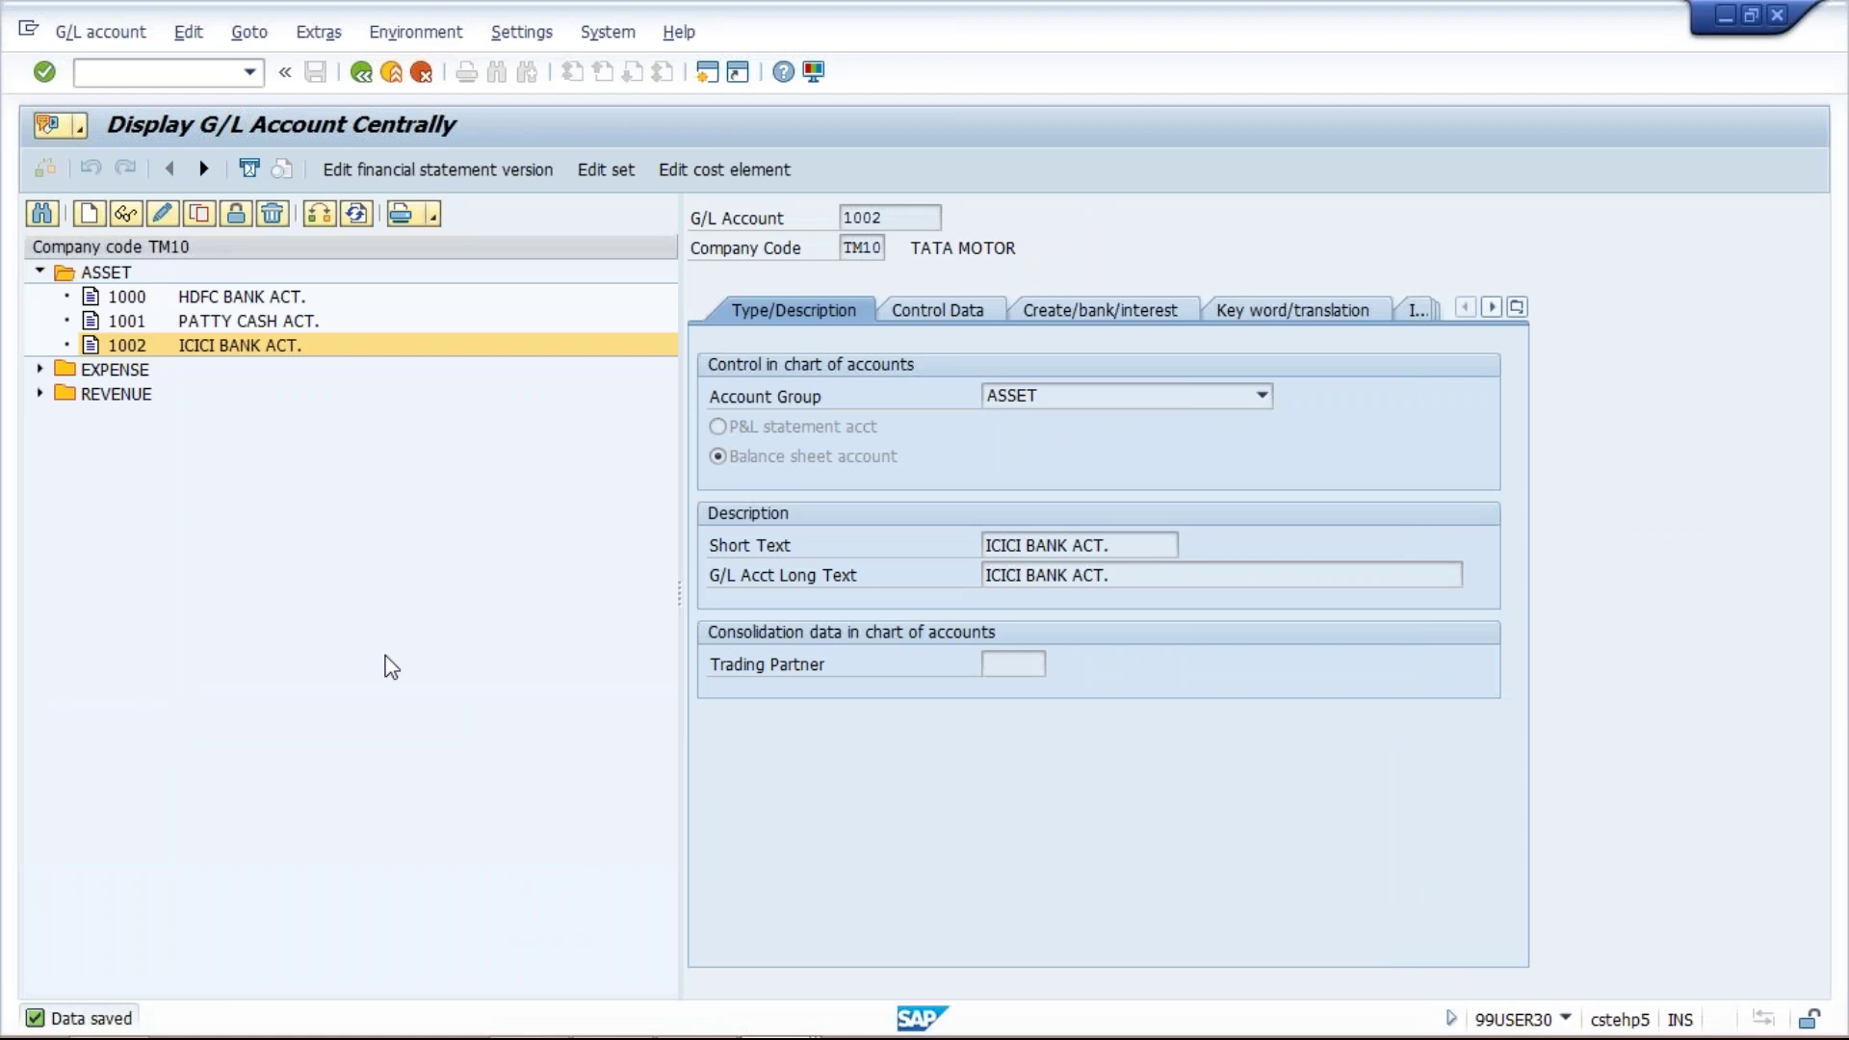
key("alt+Tab")
key("BackSpace")
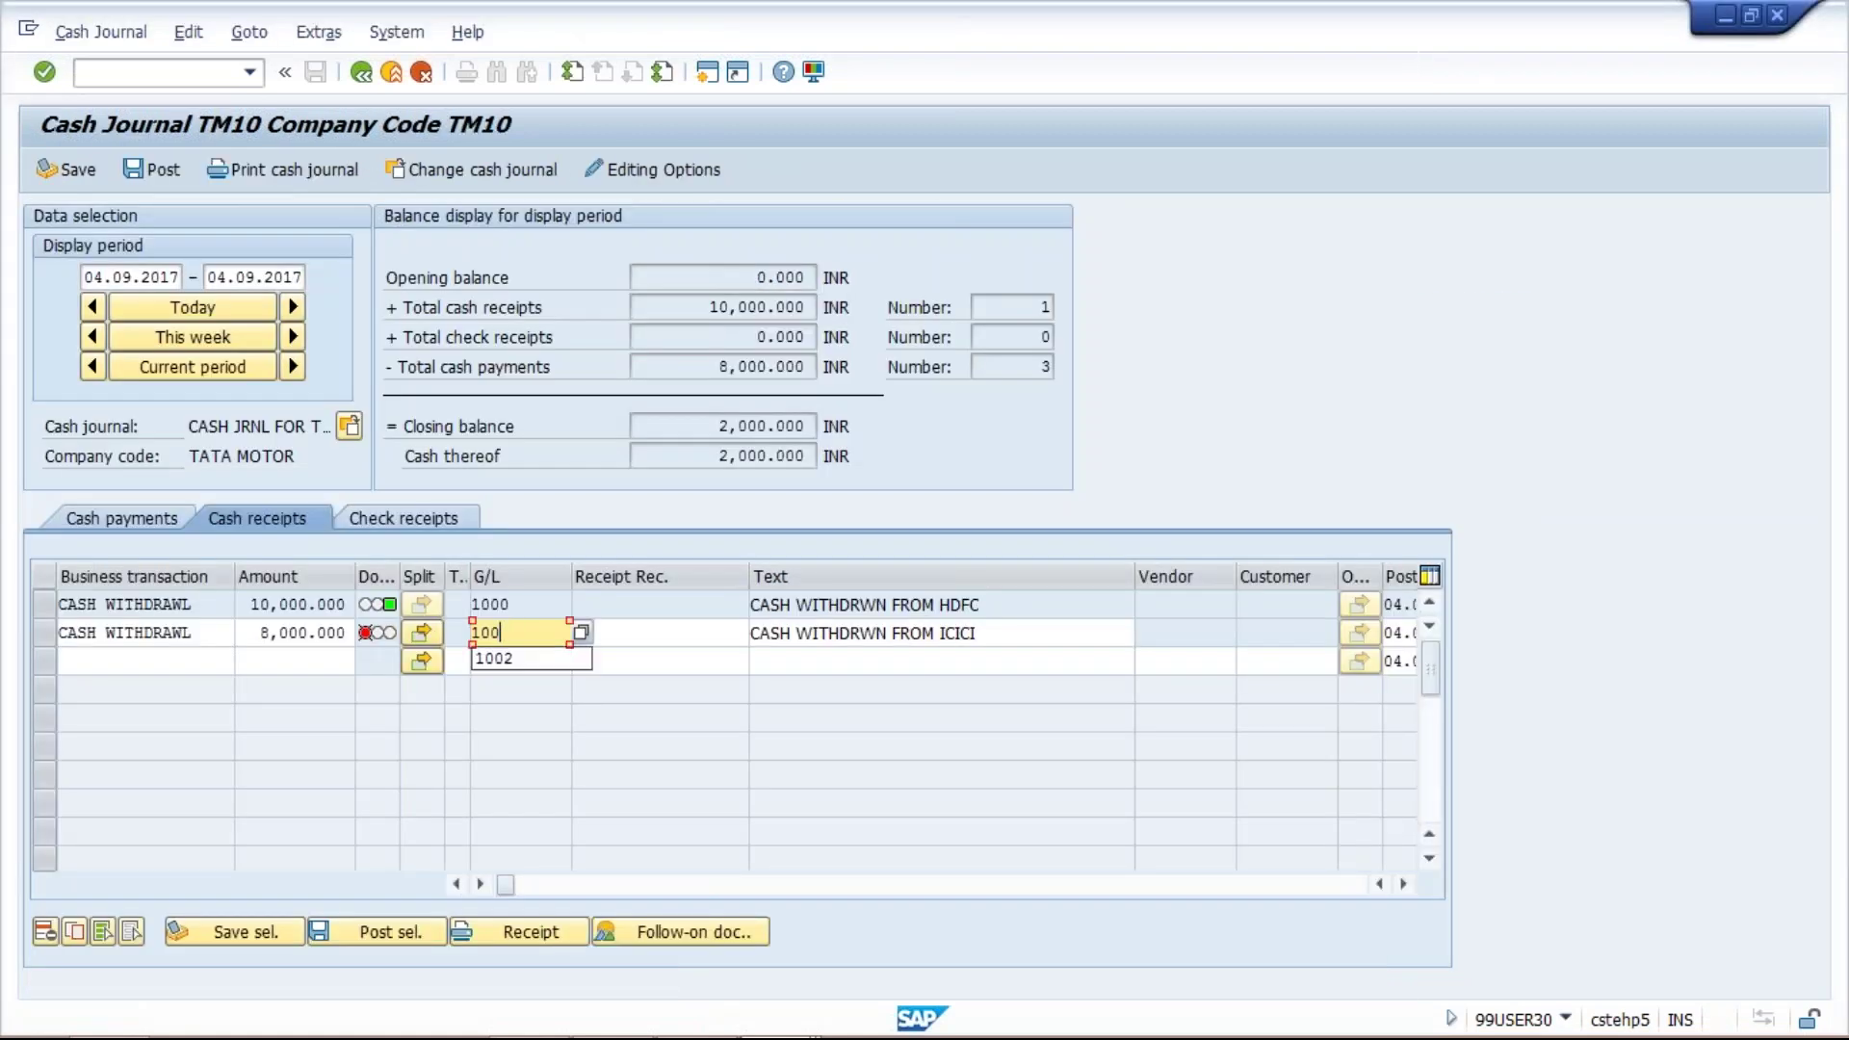
type("2")
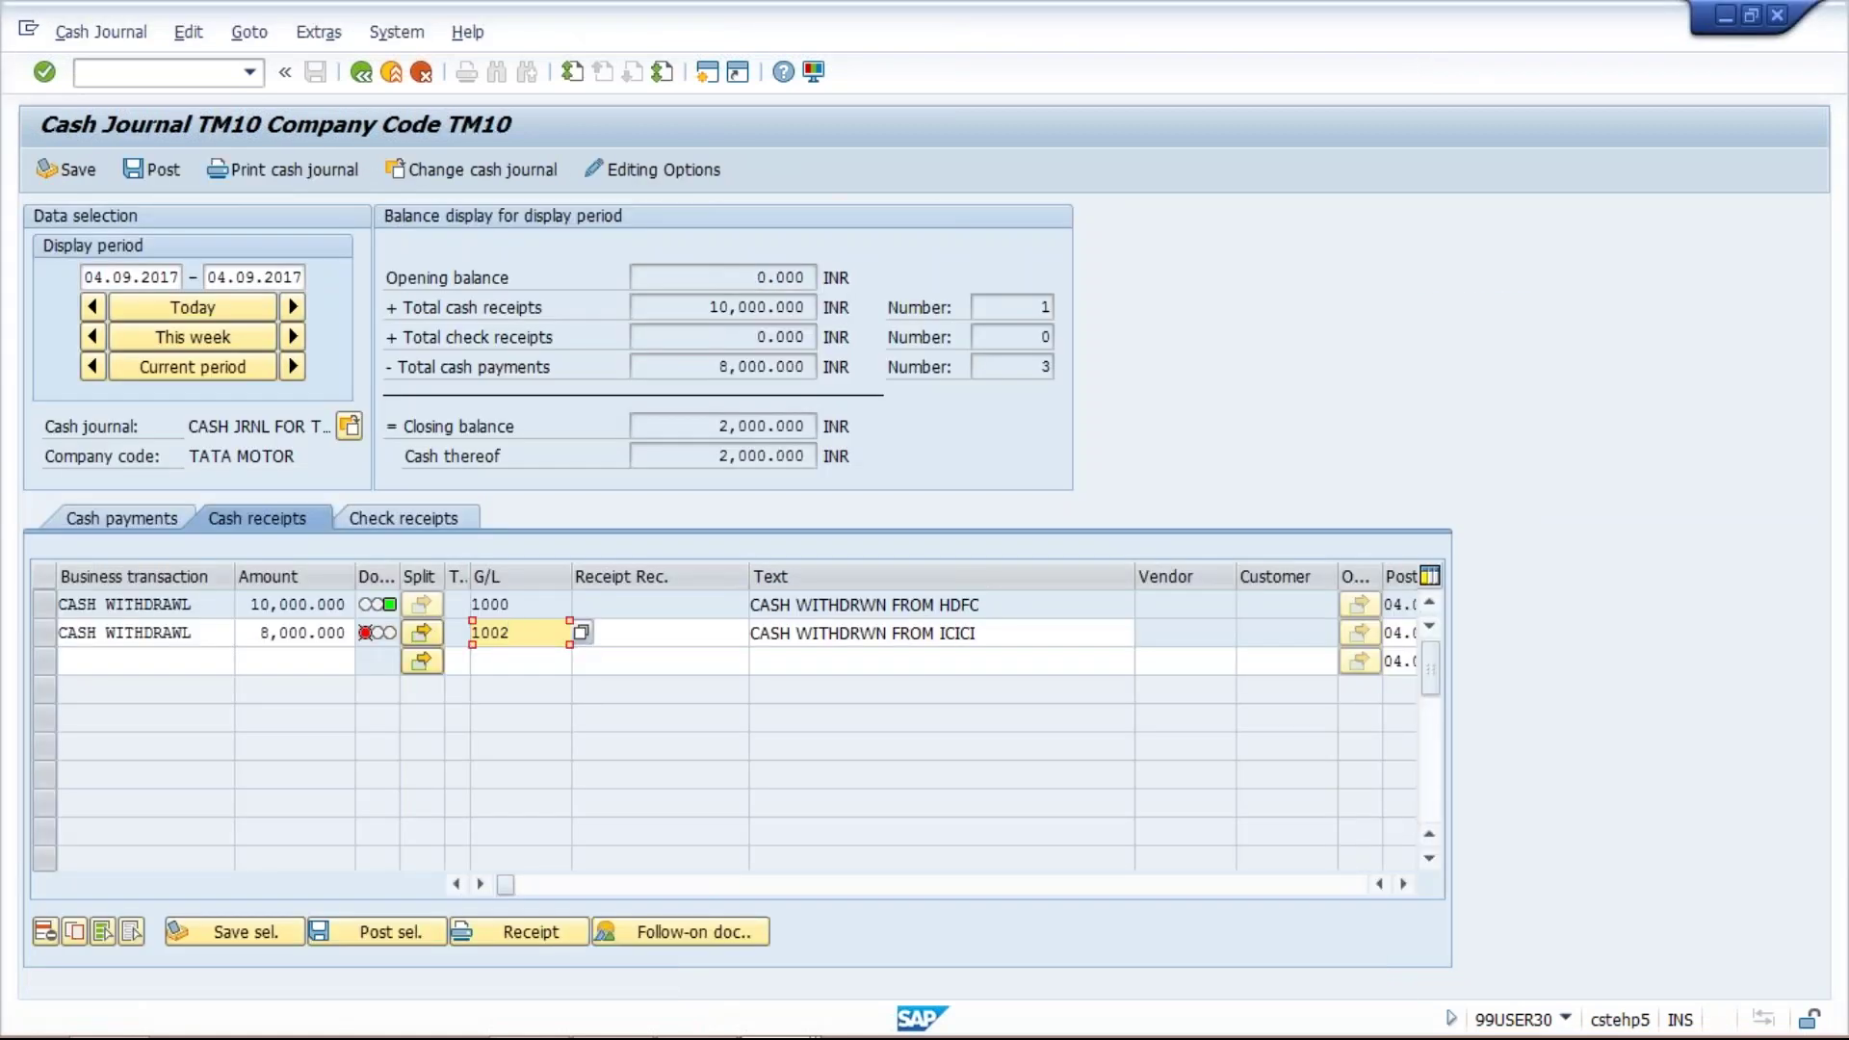
key("Return")
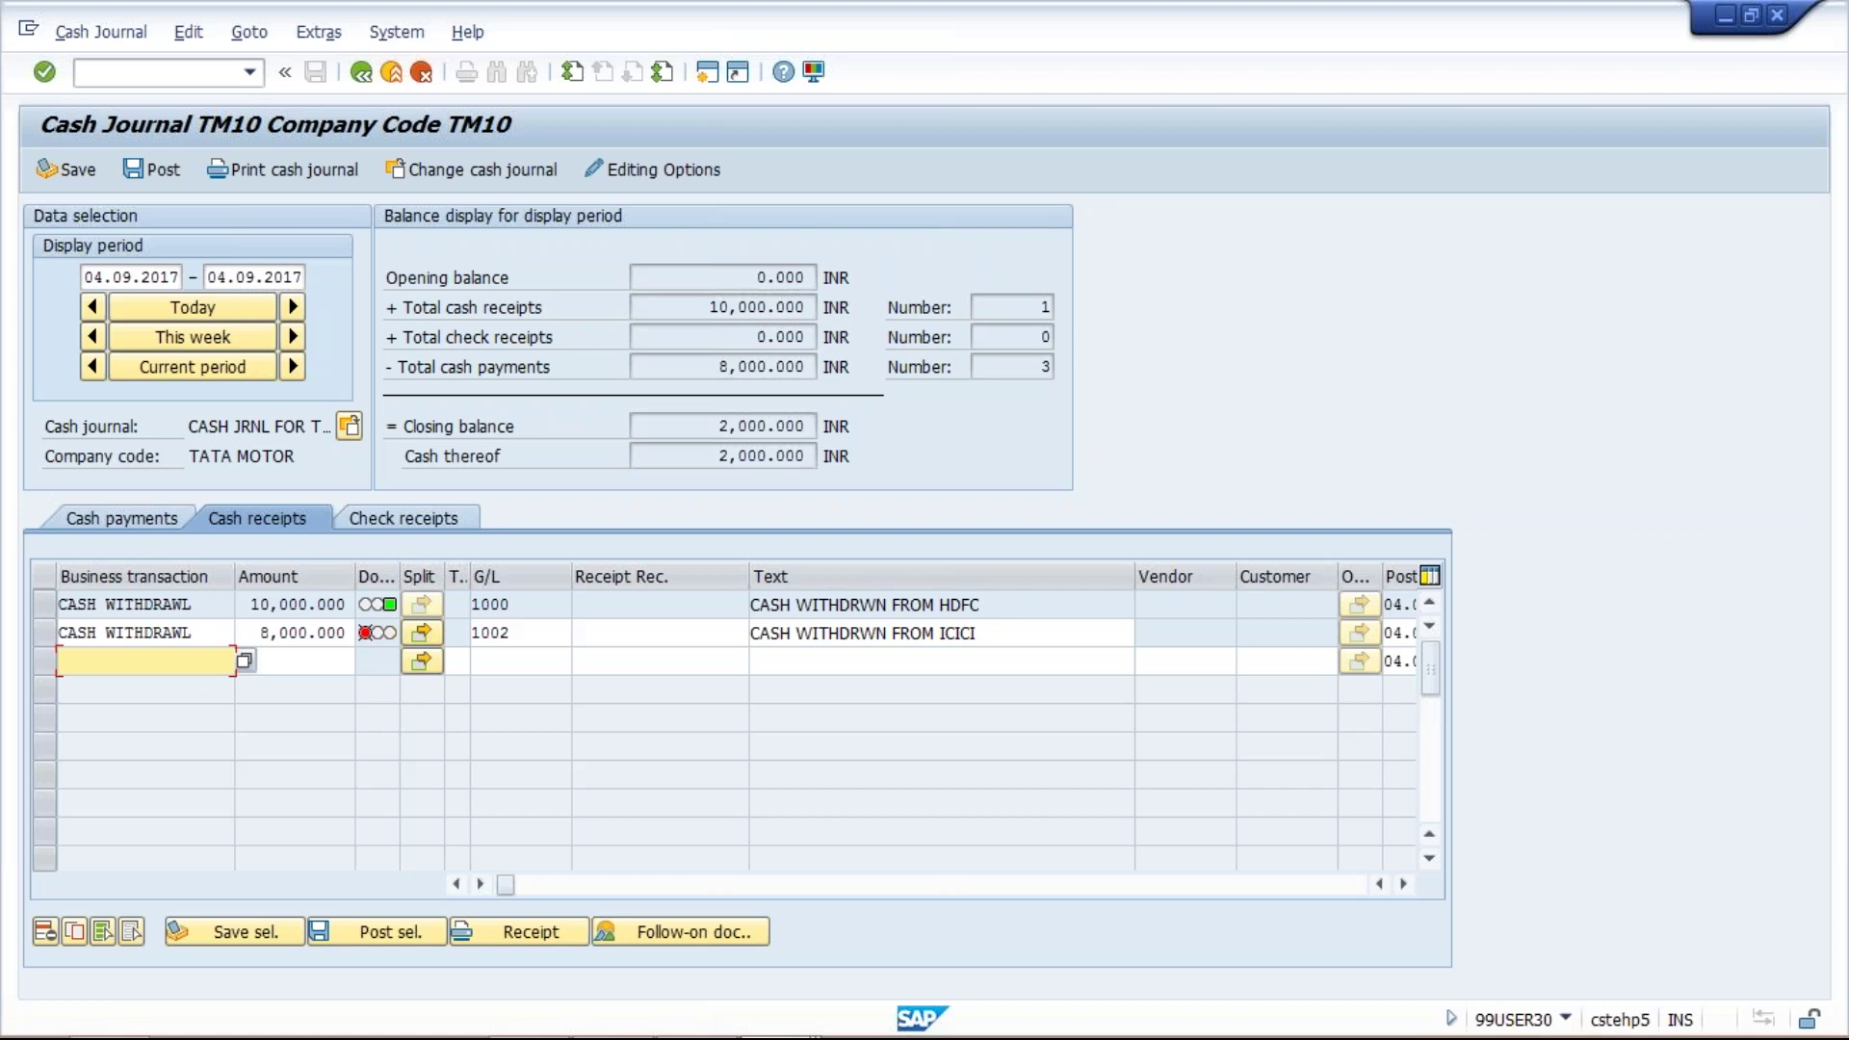
Compare the ICICI row's G/L field with the Acct Mod. settings in the transaction names session and return to the cash journal
left_click(528, 635)
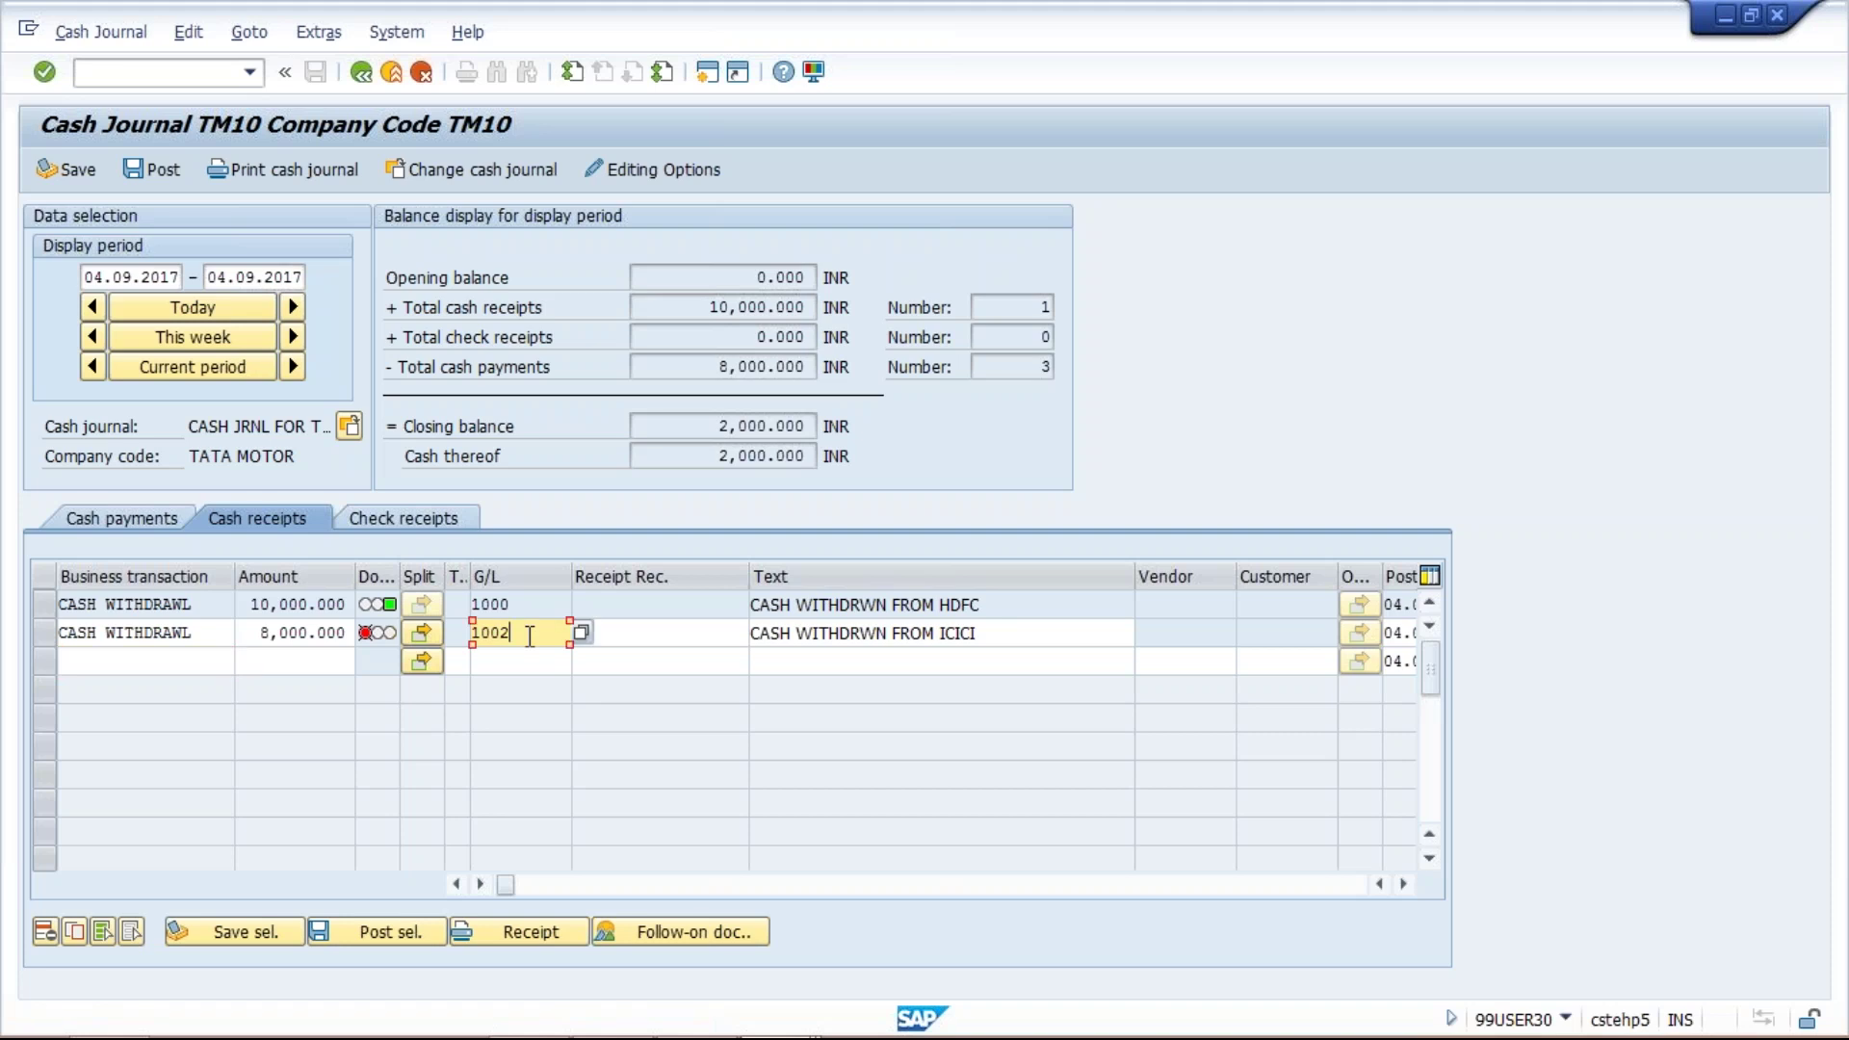
mouse_move(834, 1030)
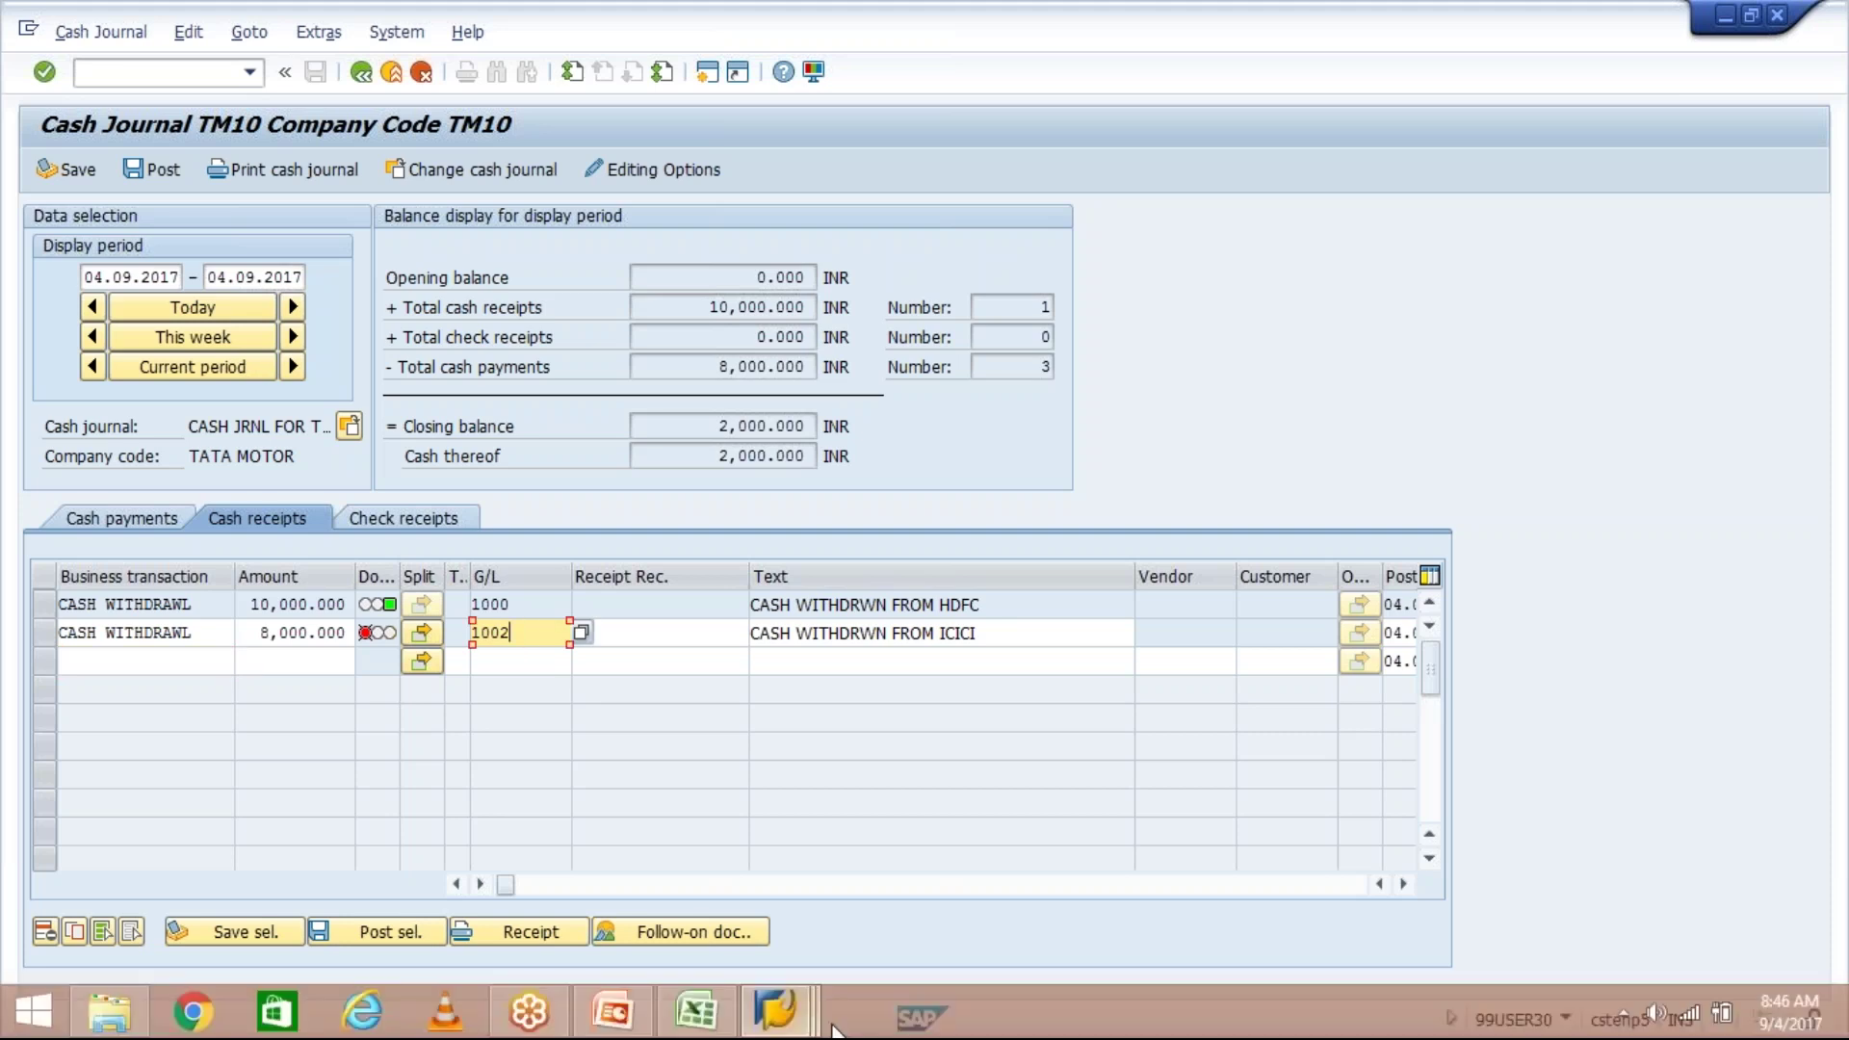
left_click(775, 1011)
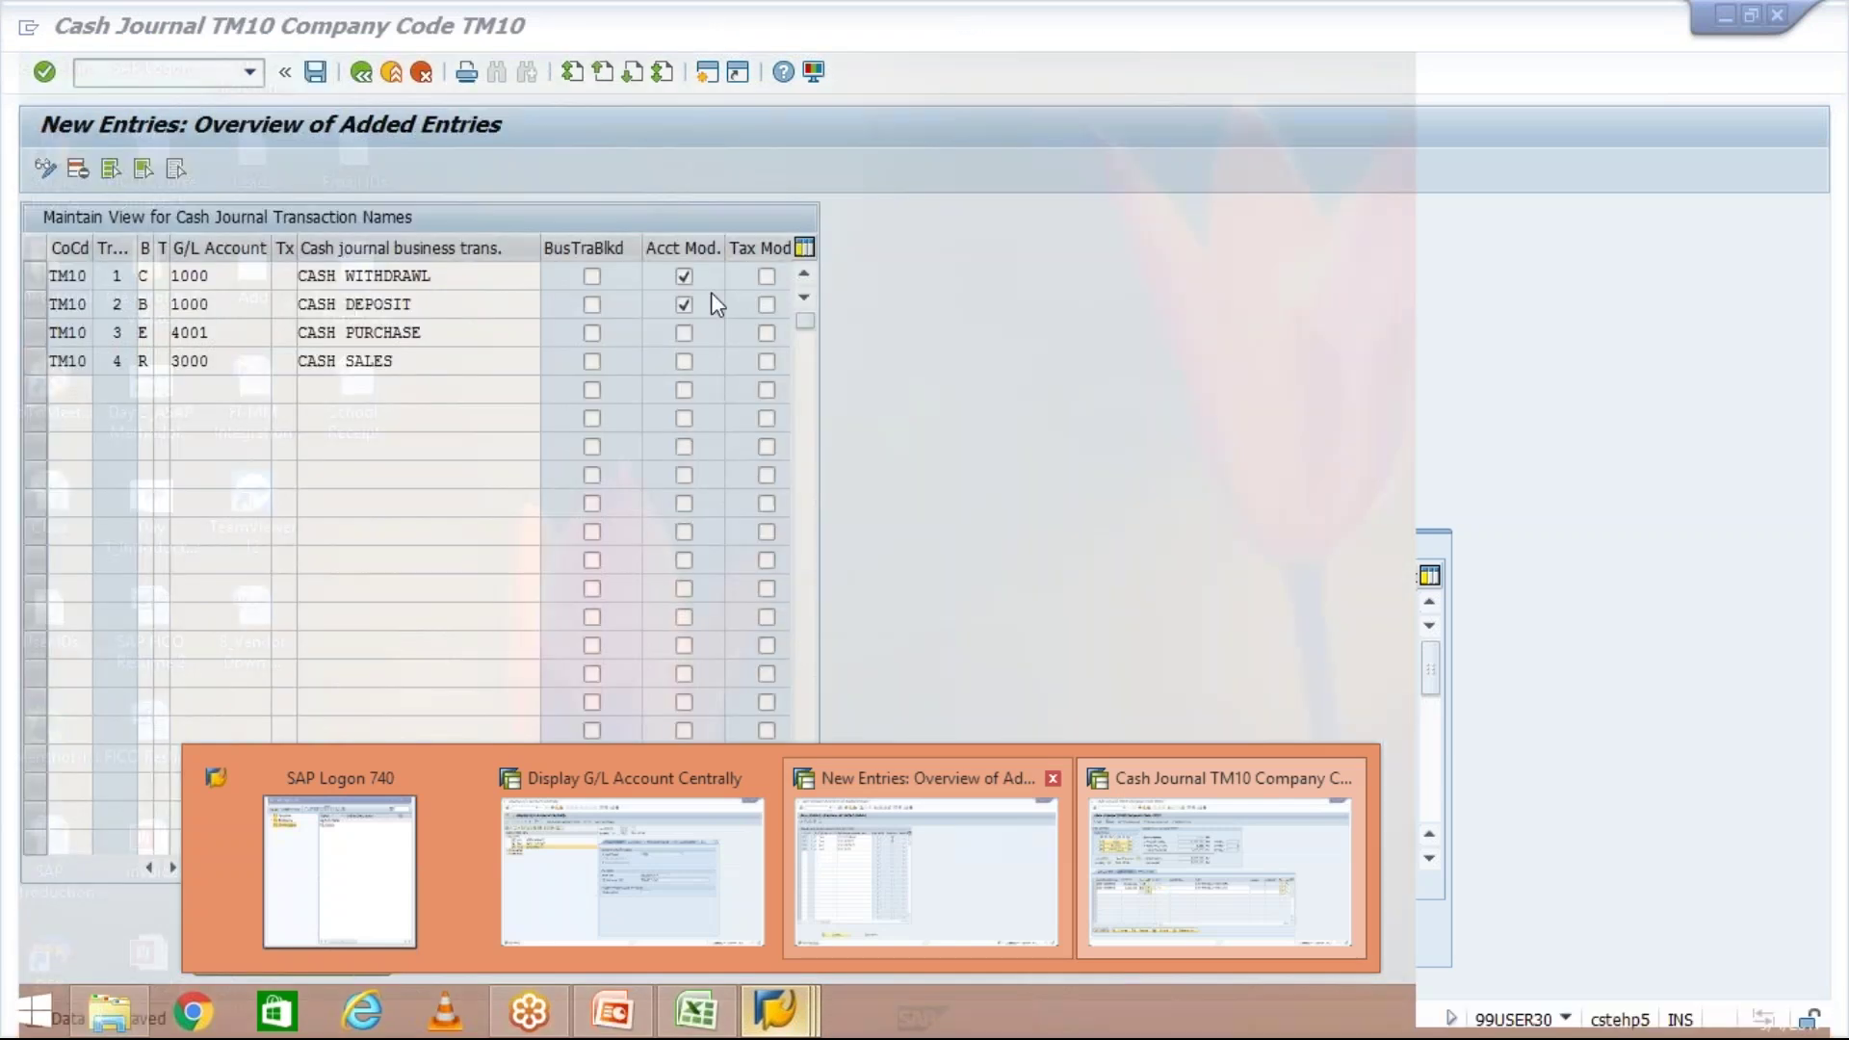
left_click(925, 872)
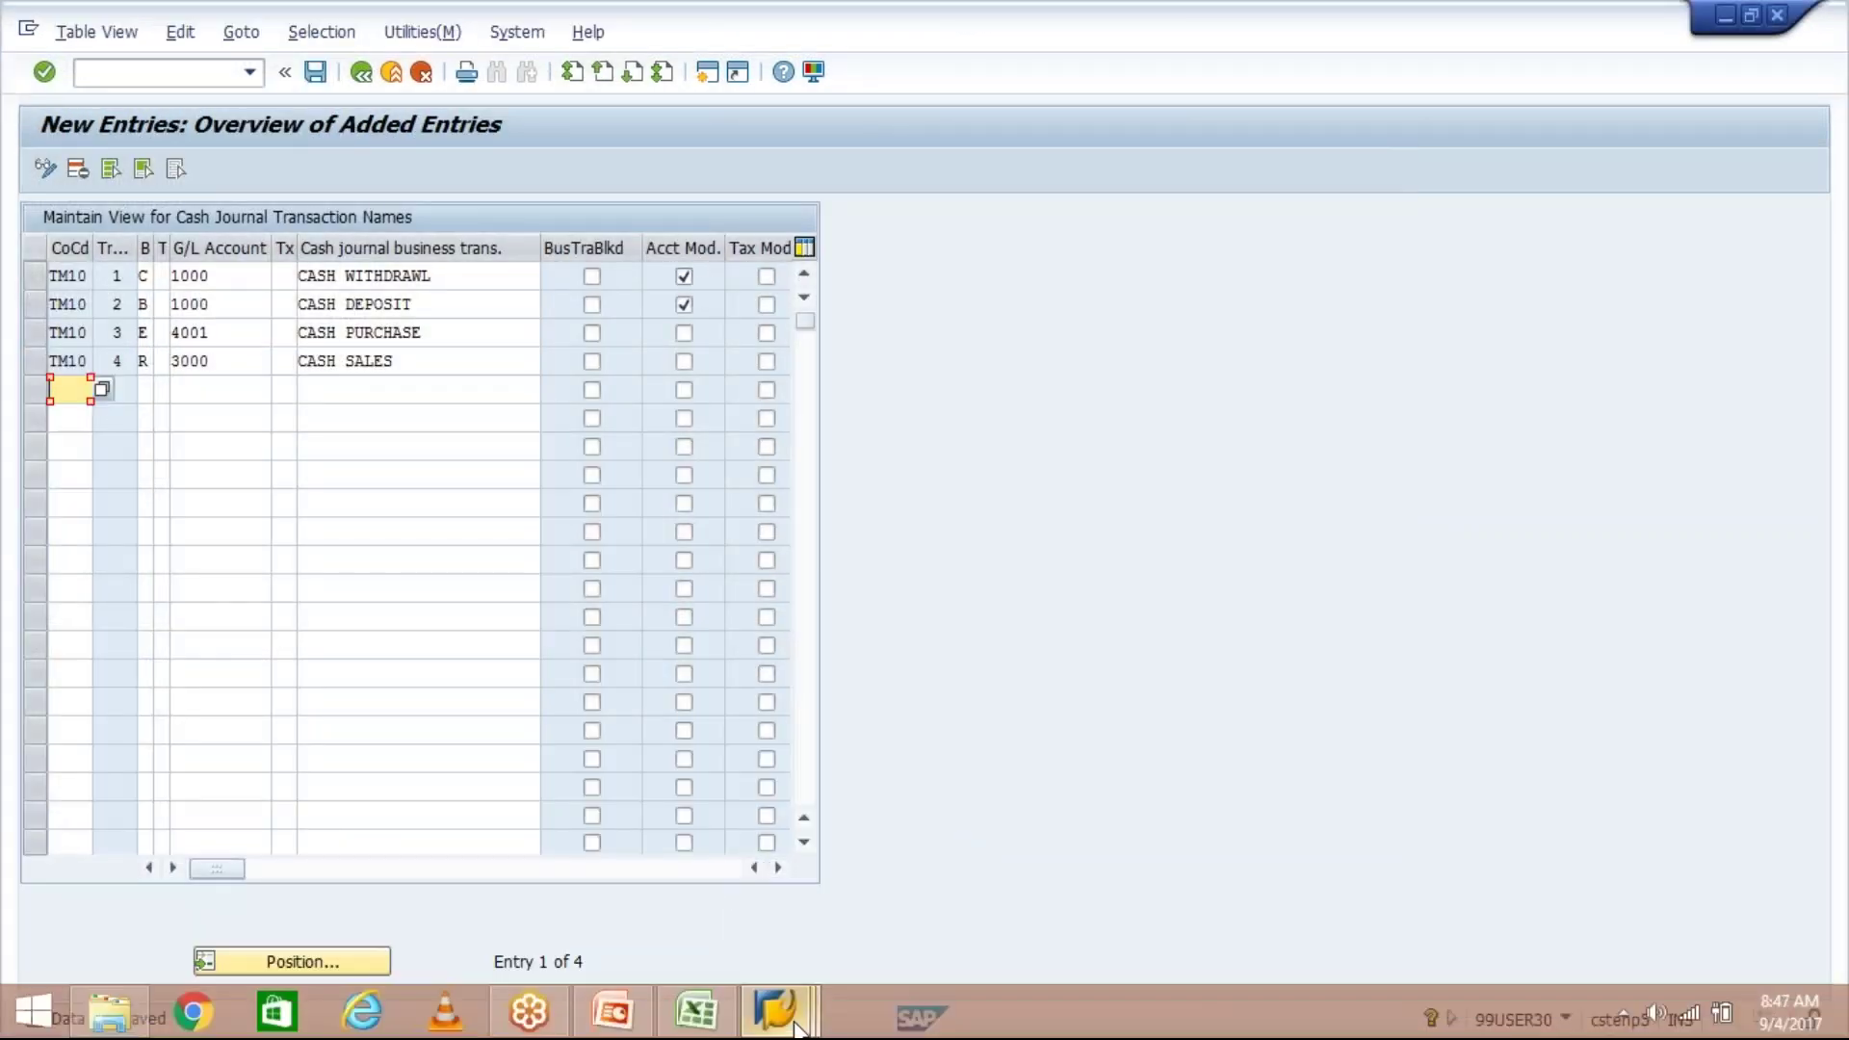
left_click(794, 1031)
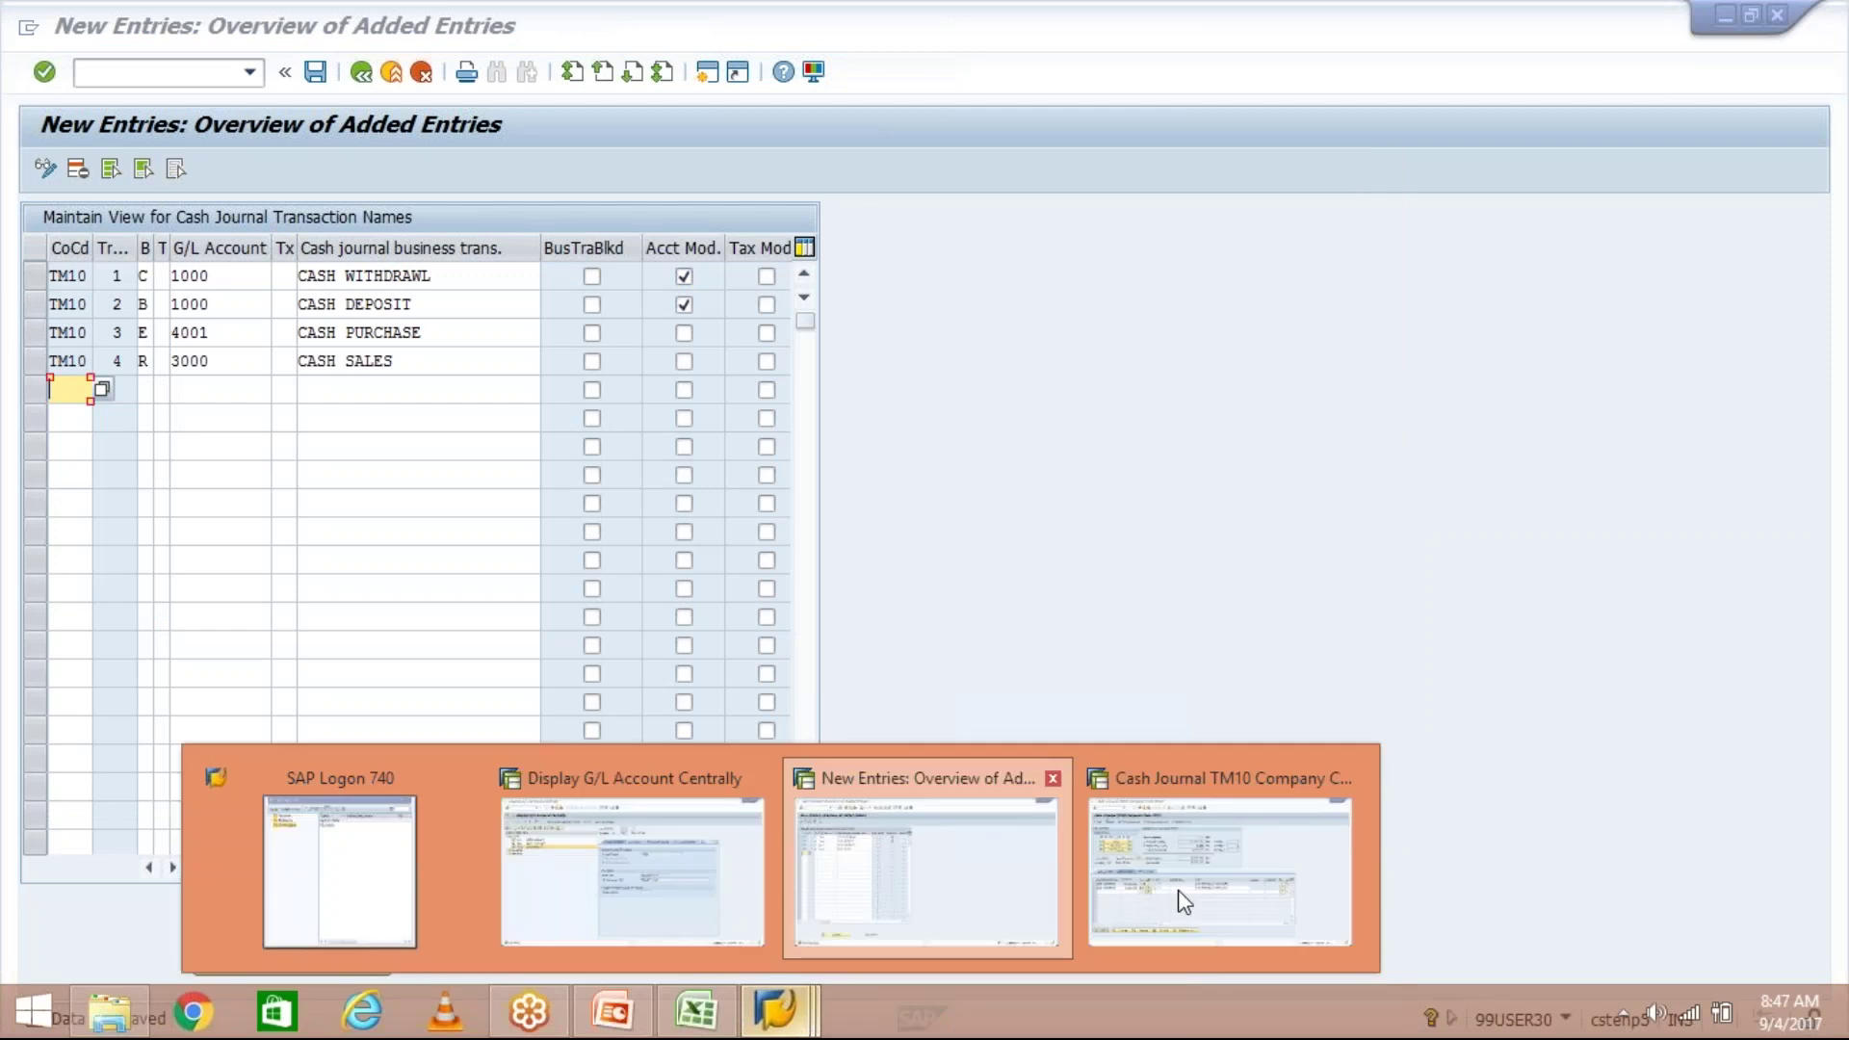
left_click(1184, 894)
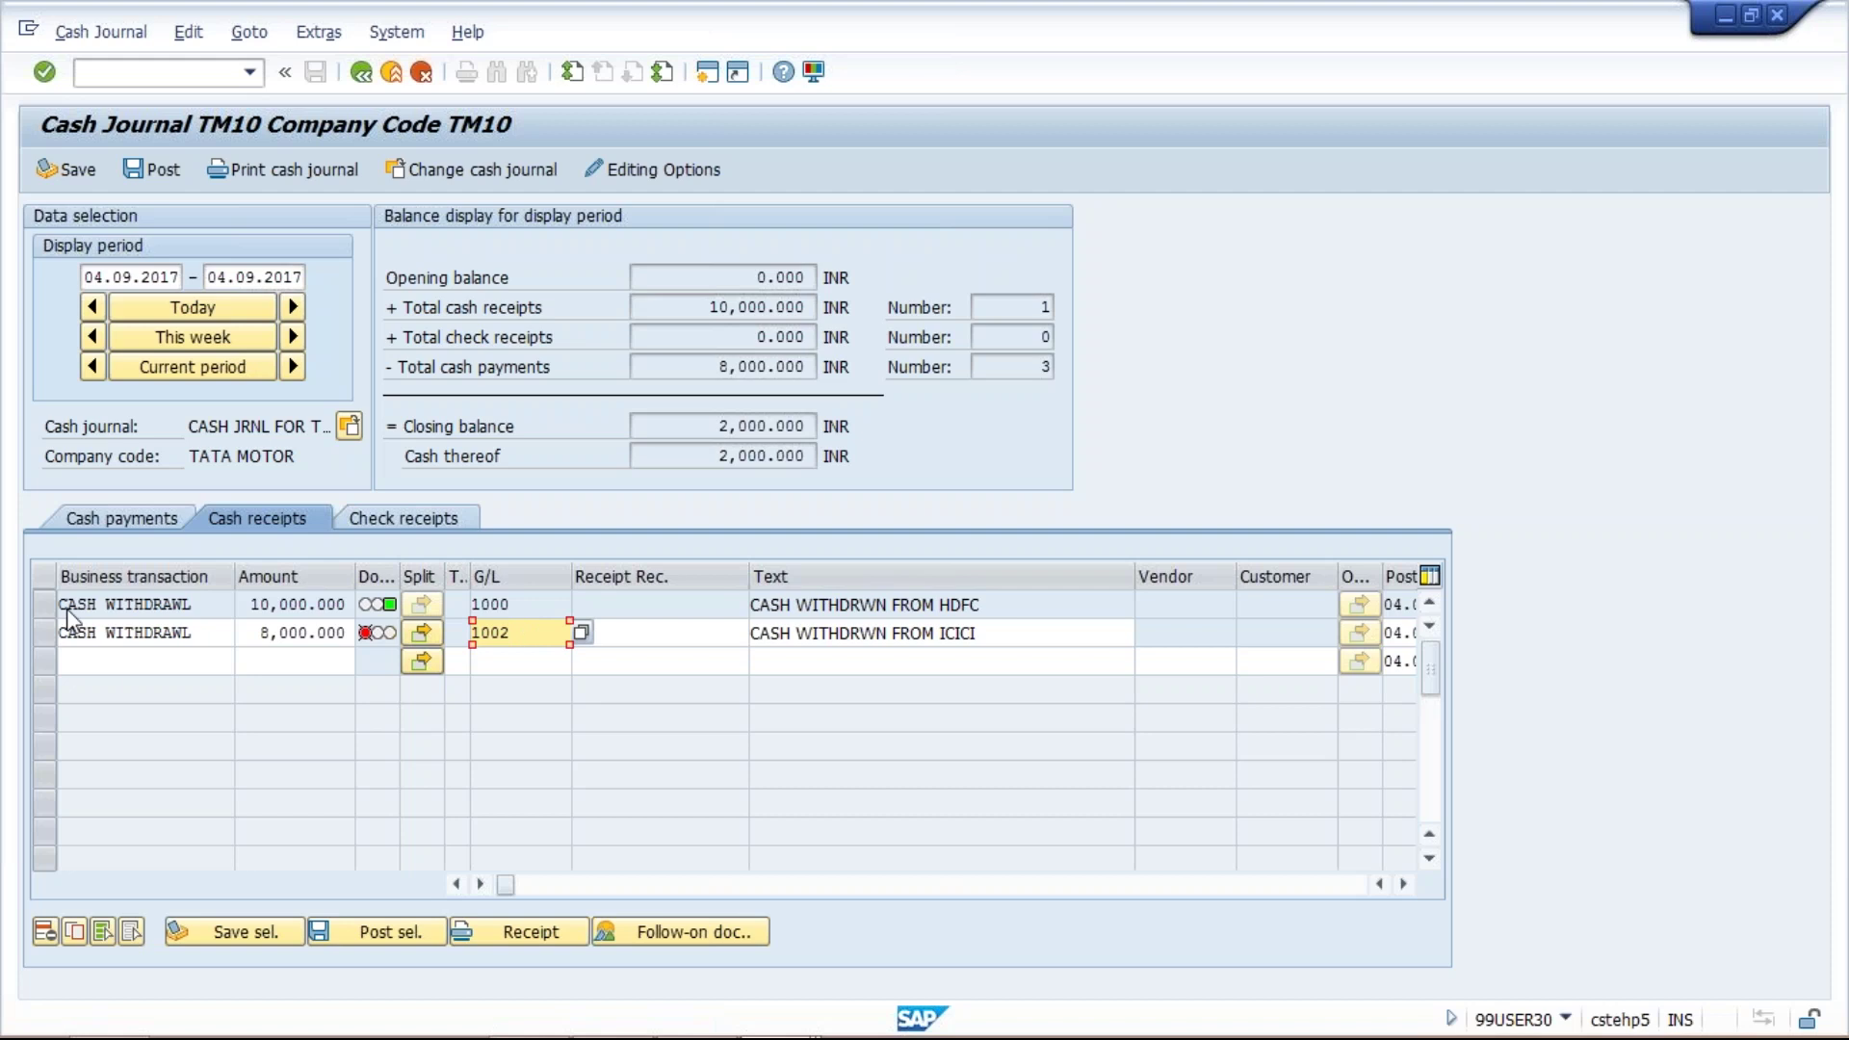
Post the 8,000 ICICI cash withdrawal receipt and acknowledge the payer data message
left_click(42, 626)
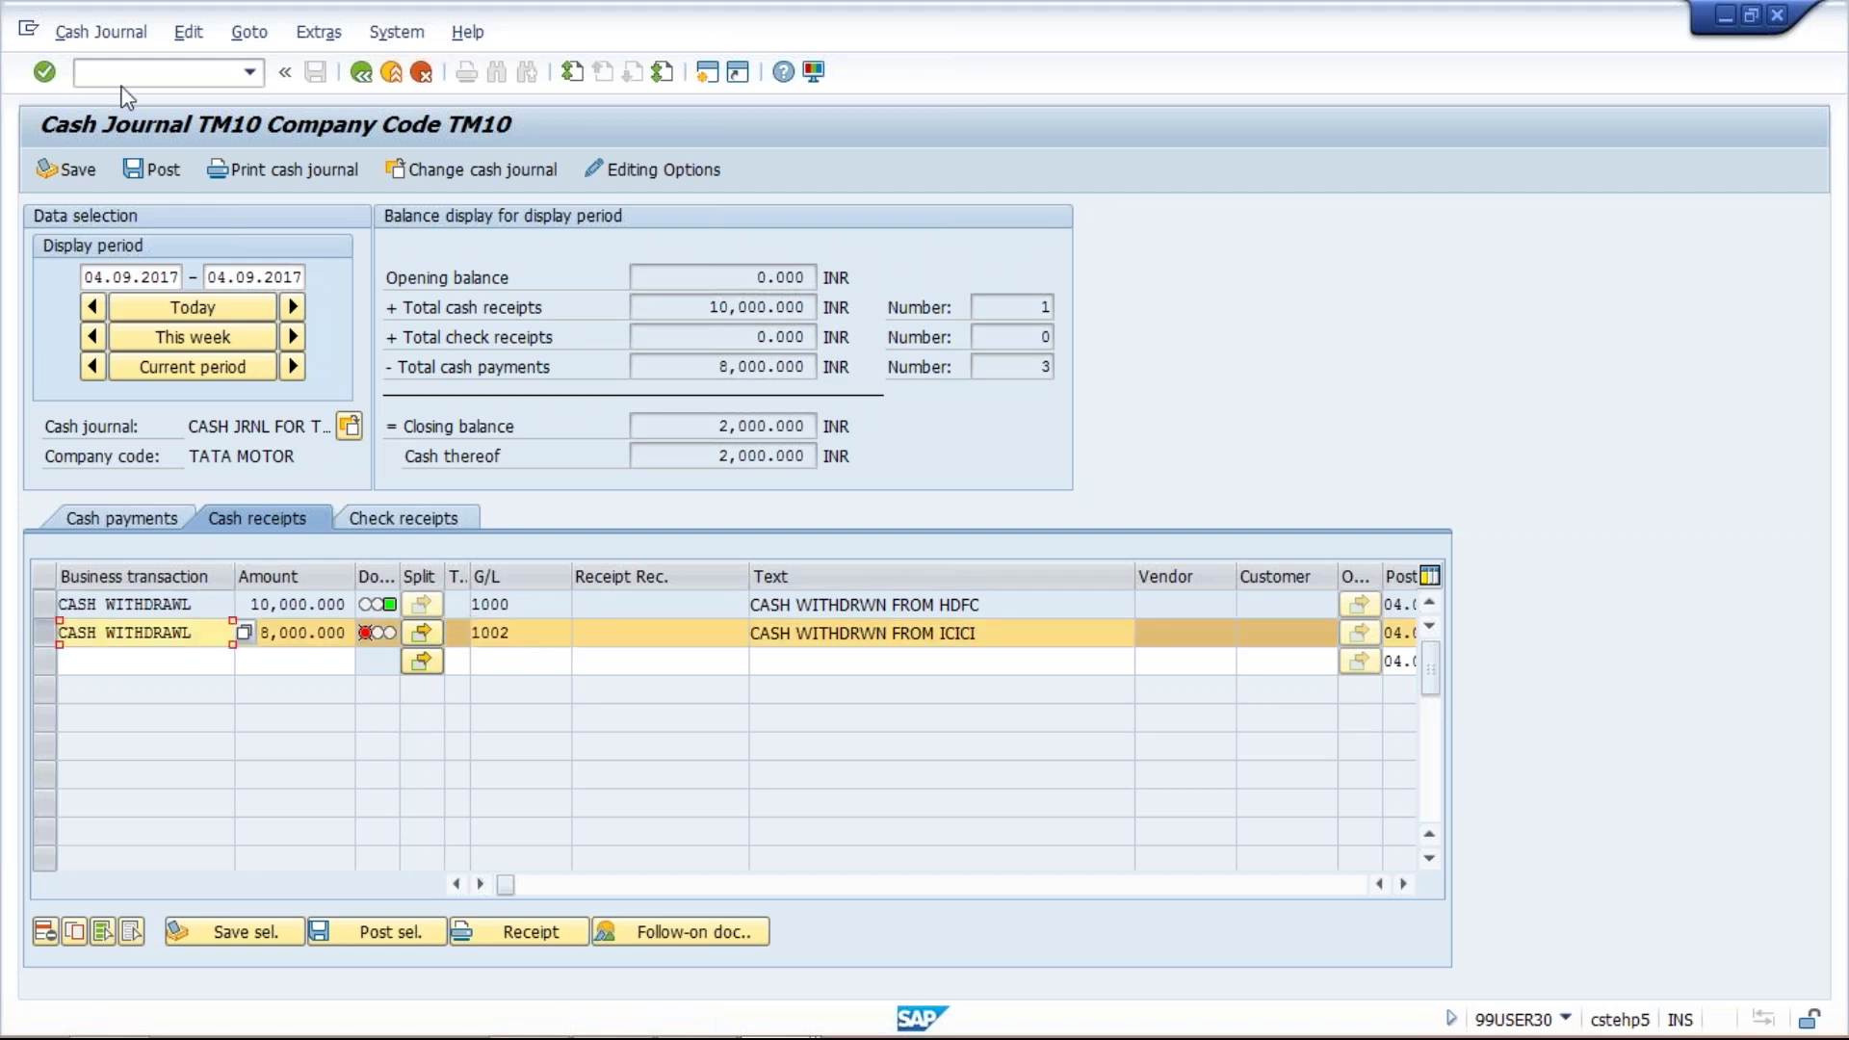
left_click(166, 171)
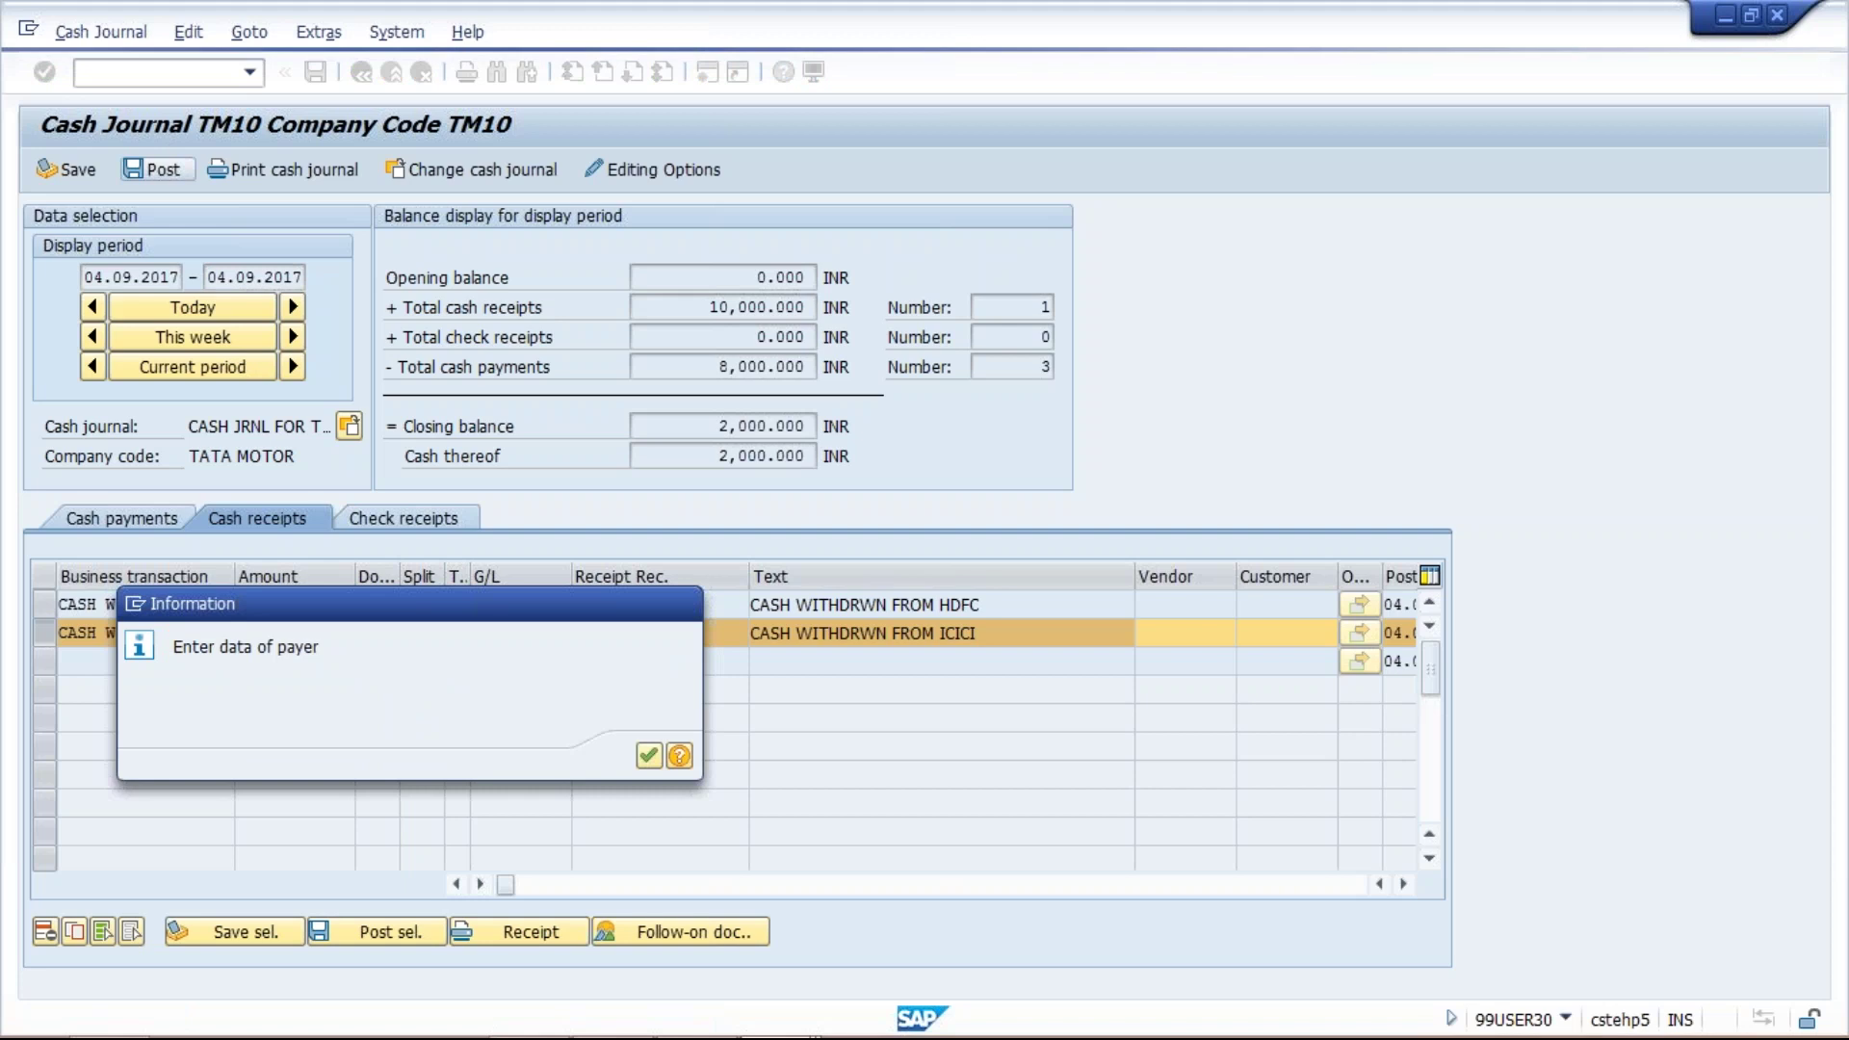
key("Return")
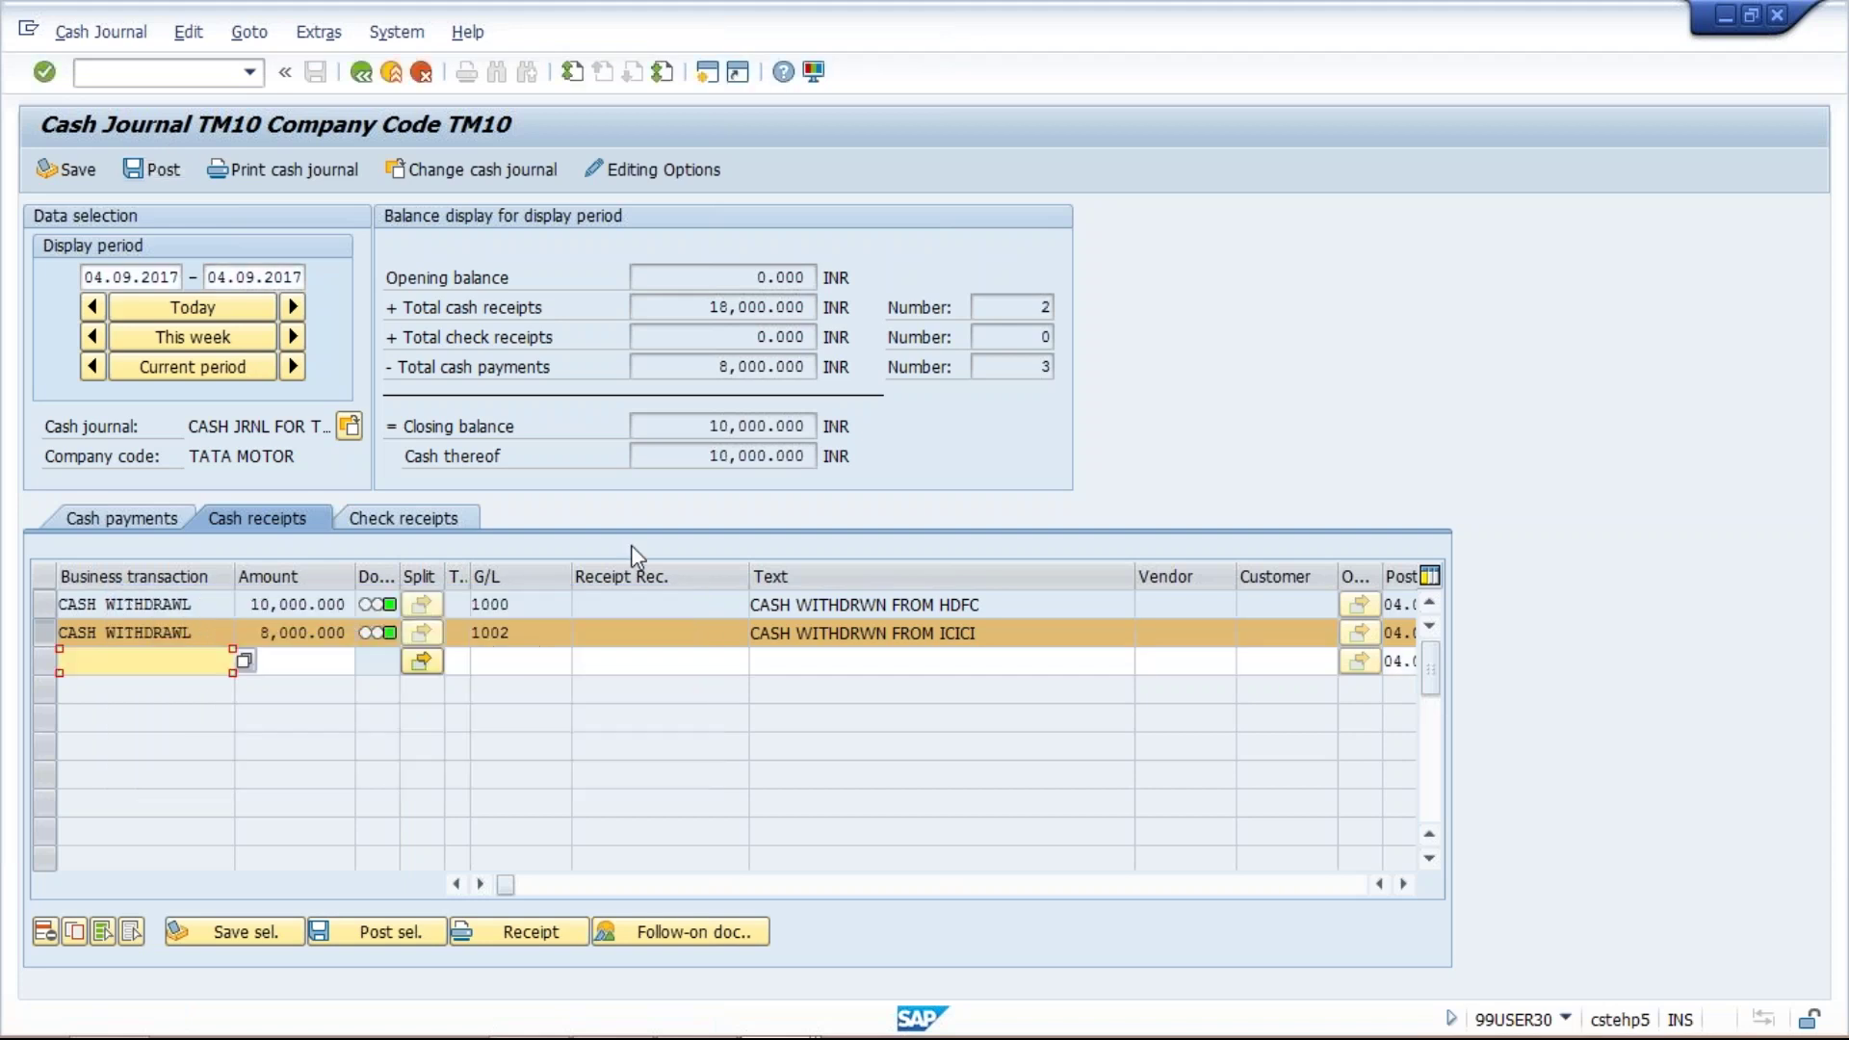
Check the closing balance and the G/L field of the posted ICICI withdrawal receipt
left_click_drag(707, 425, 814, 425)
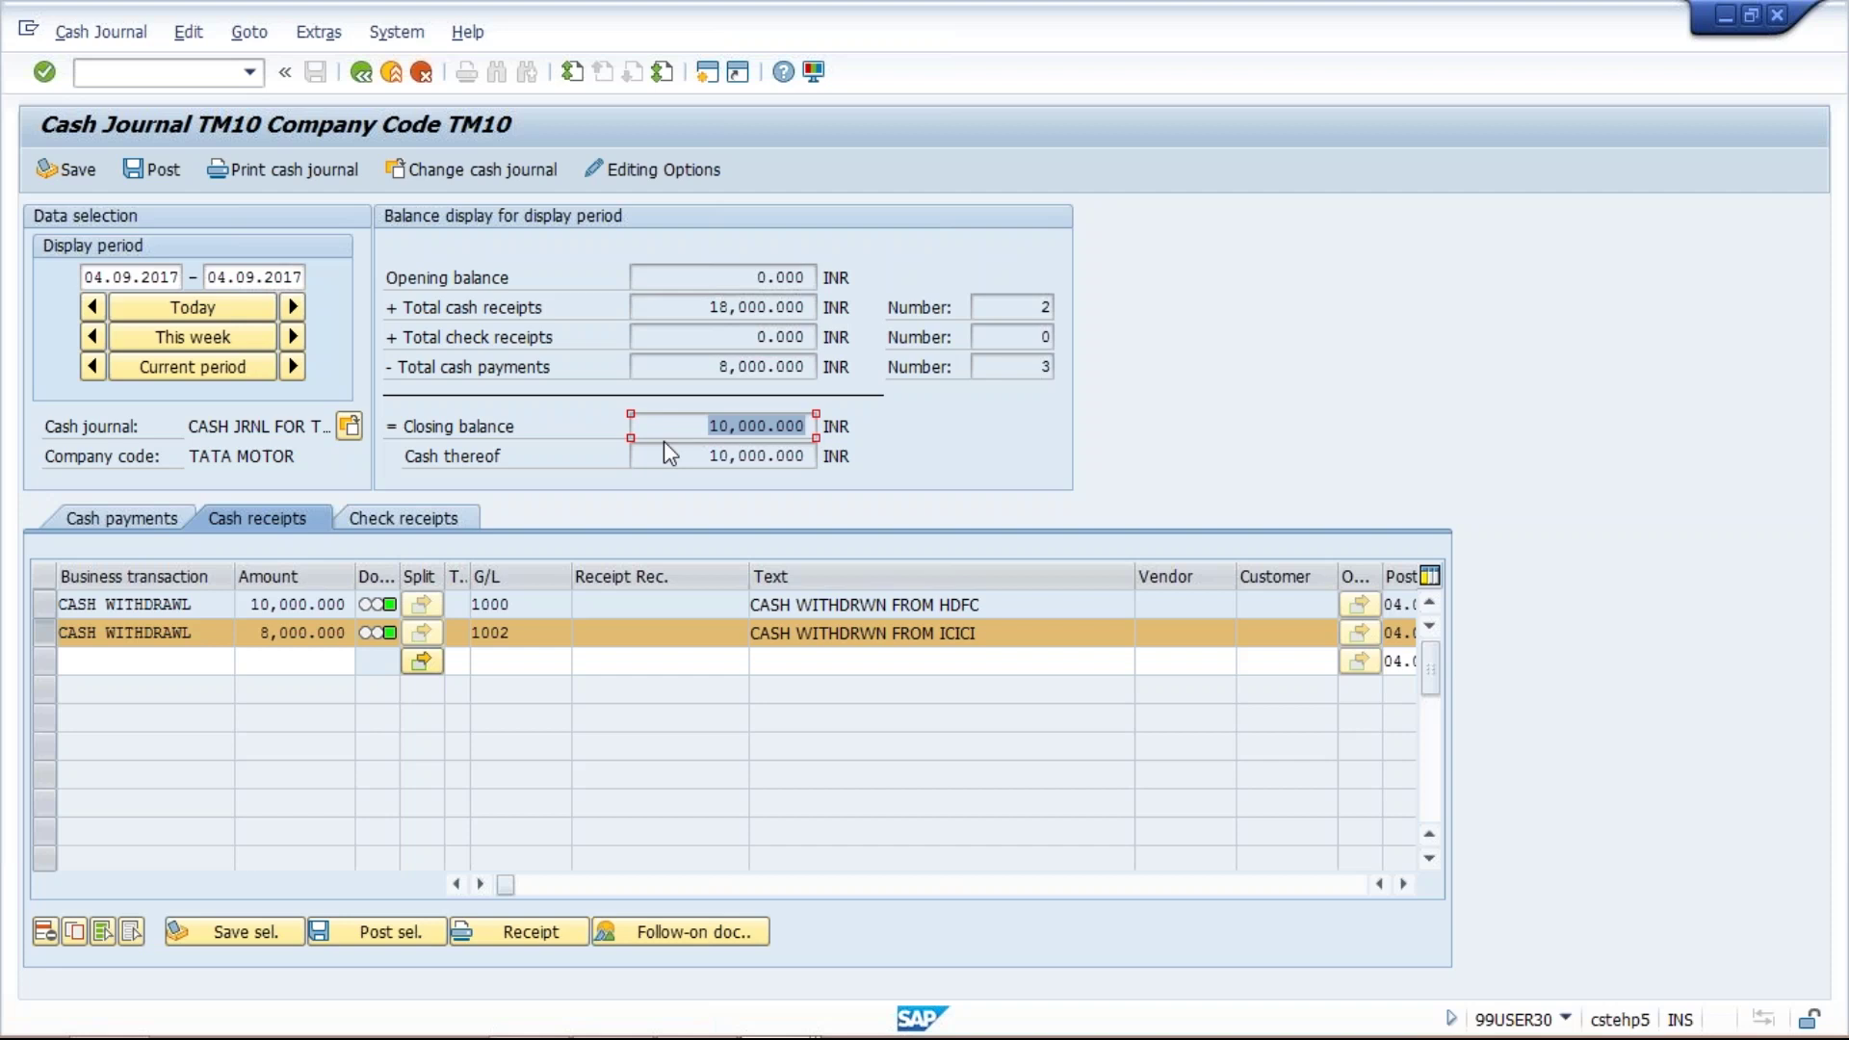
left_click(533, 634)
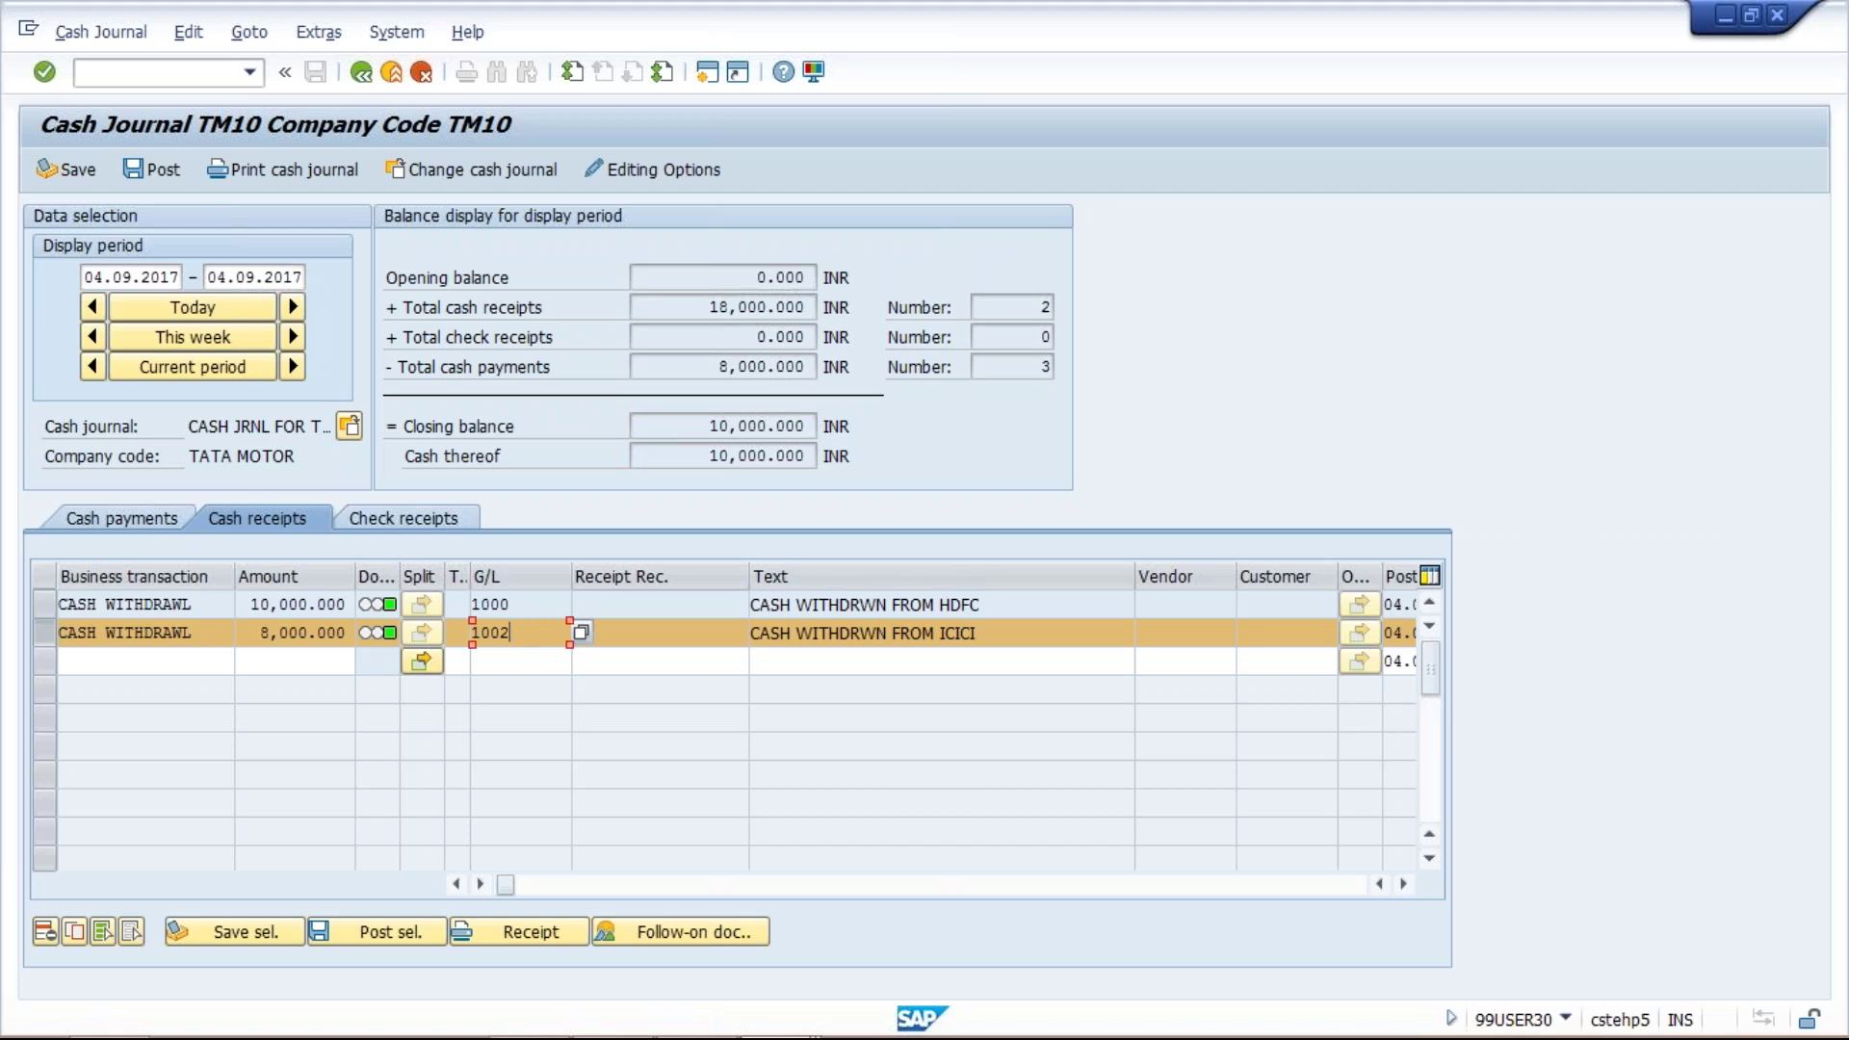
left_click(43, 632)
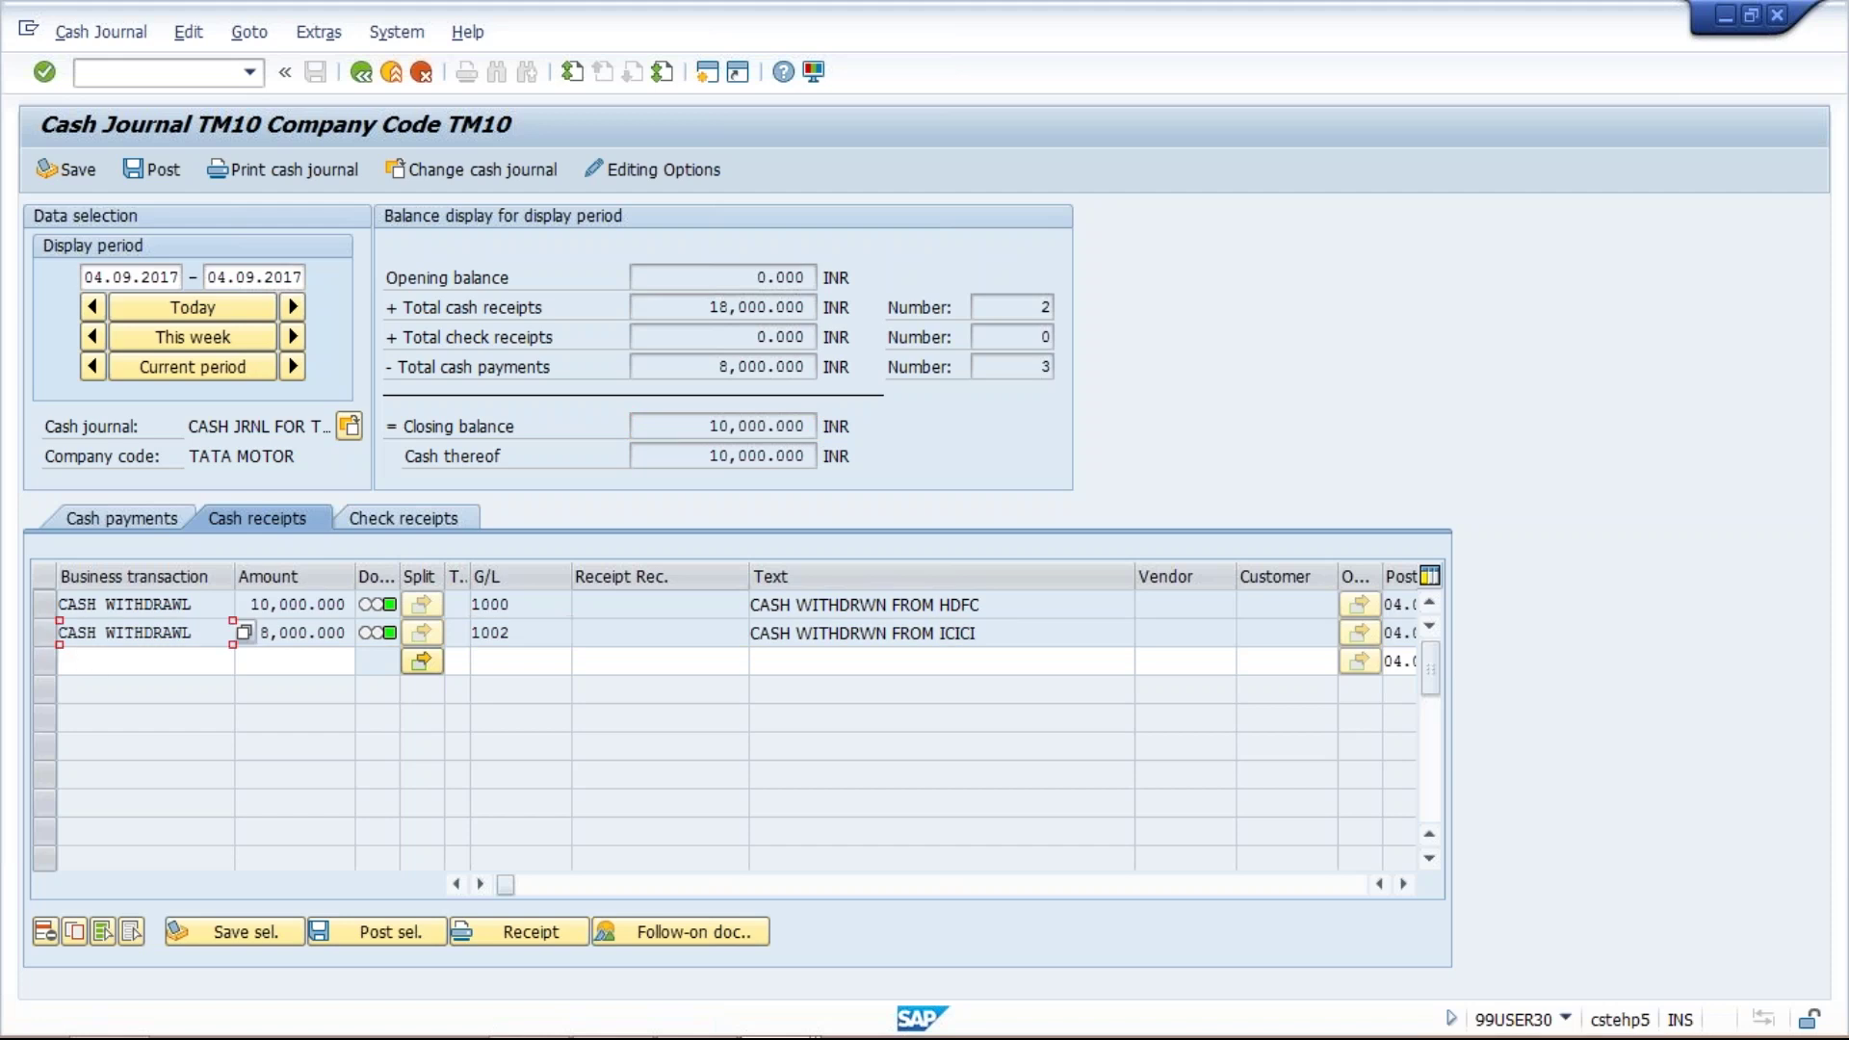
left_click(546, 628)
Review the Acct Mod. settings in the transaction names session, then check both posted withdrawals' G/L fields in the cash journal
left_click(798, 1030)
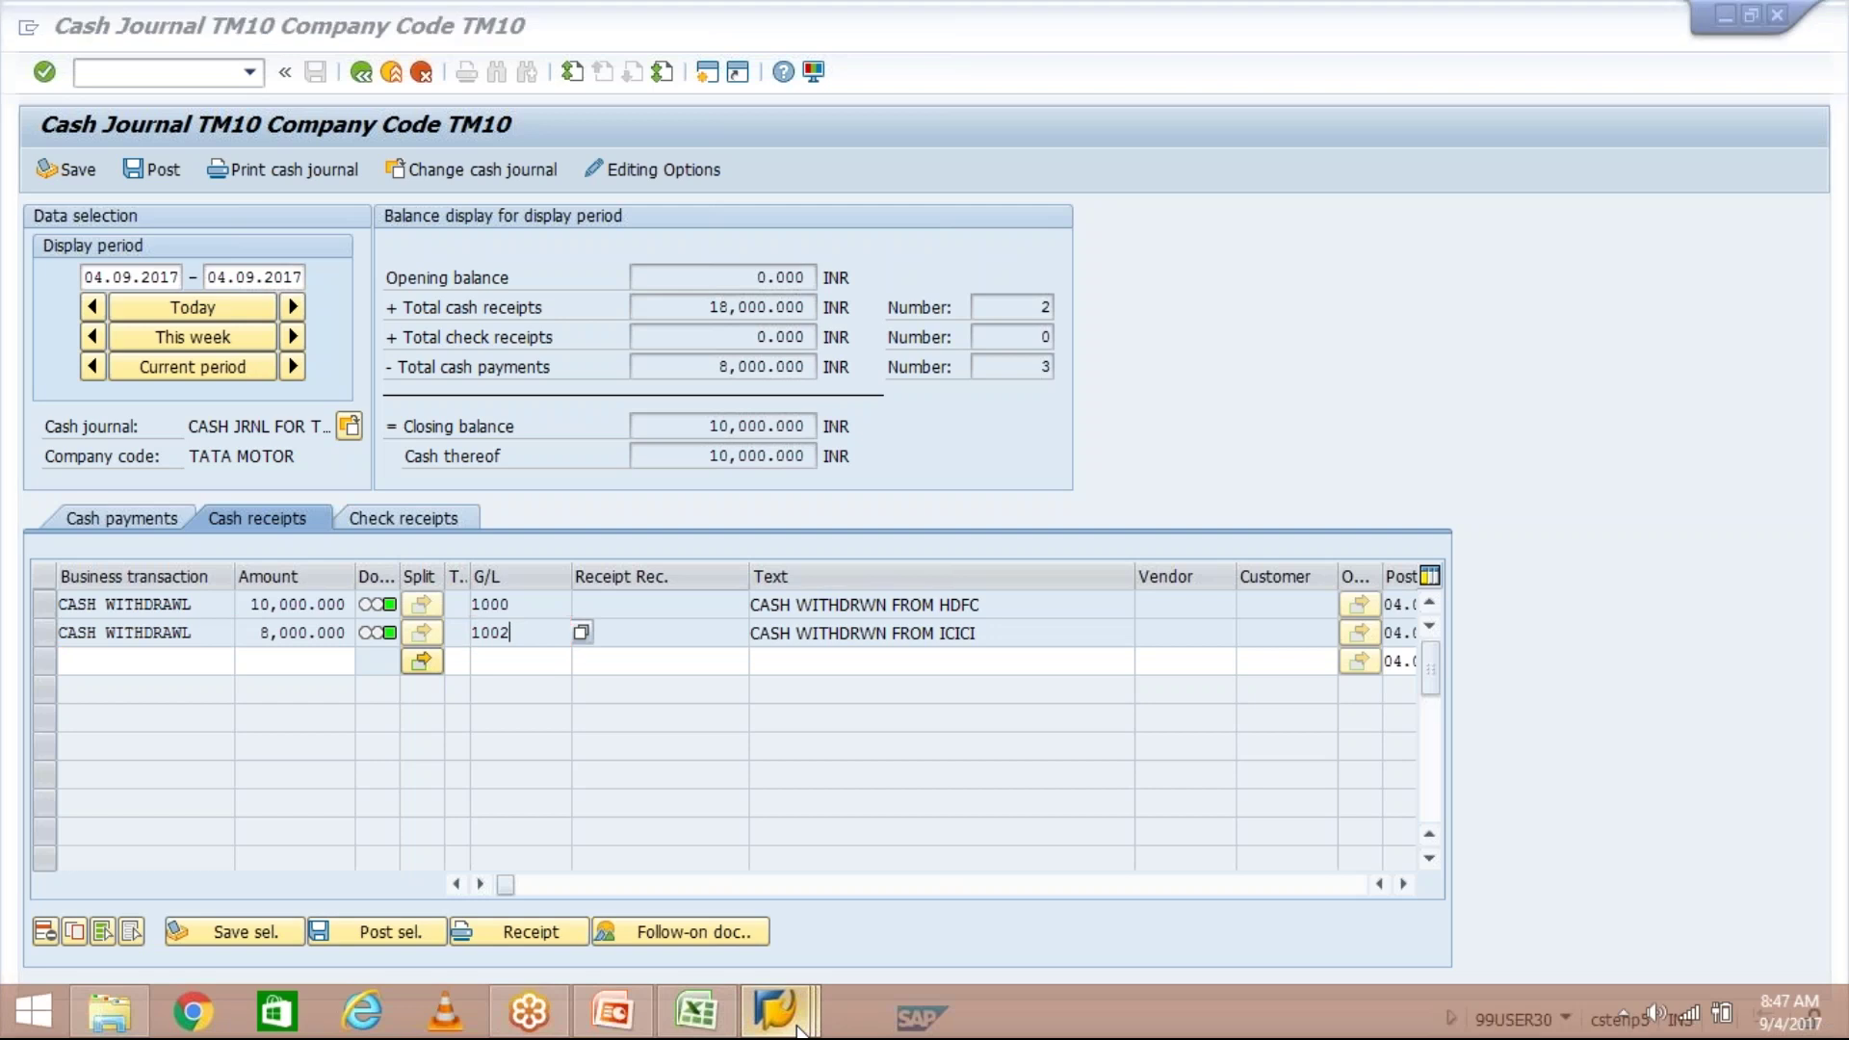
left_click(910, 902)
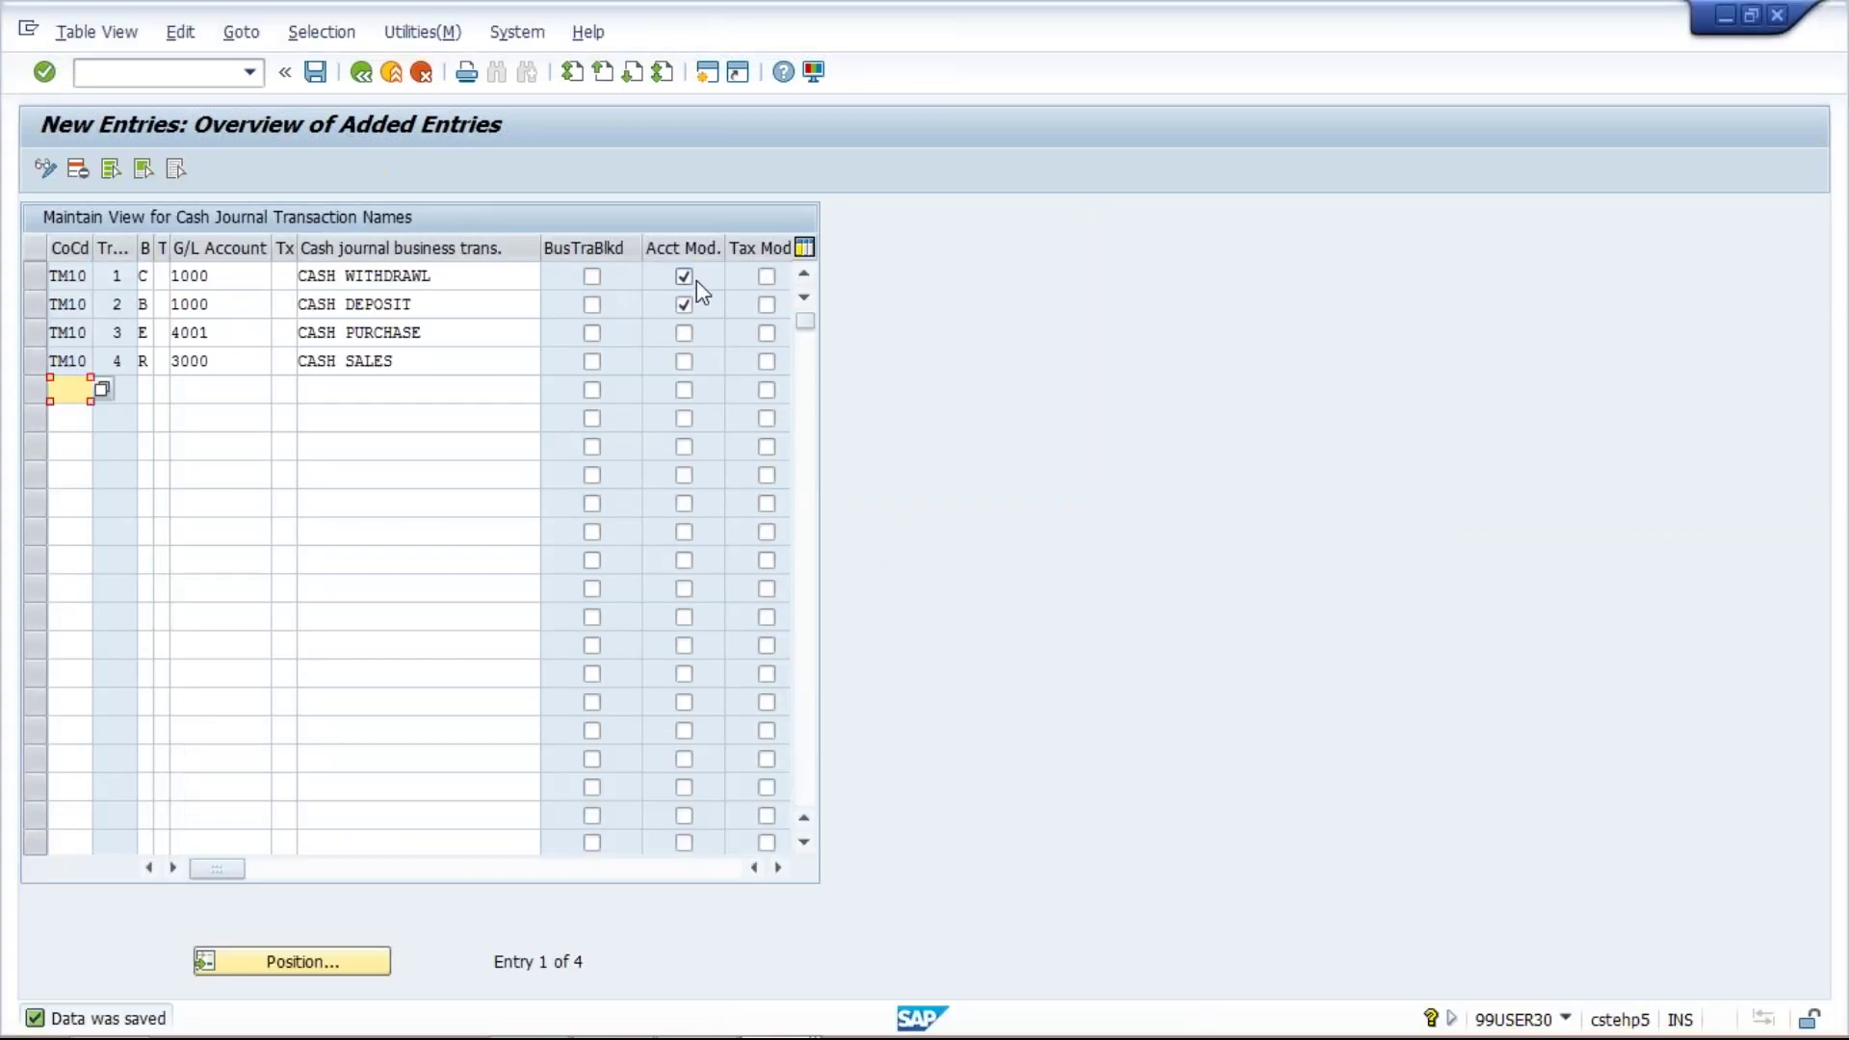
left_click(790, 1004)
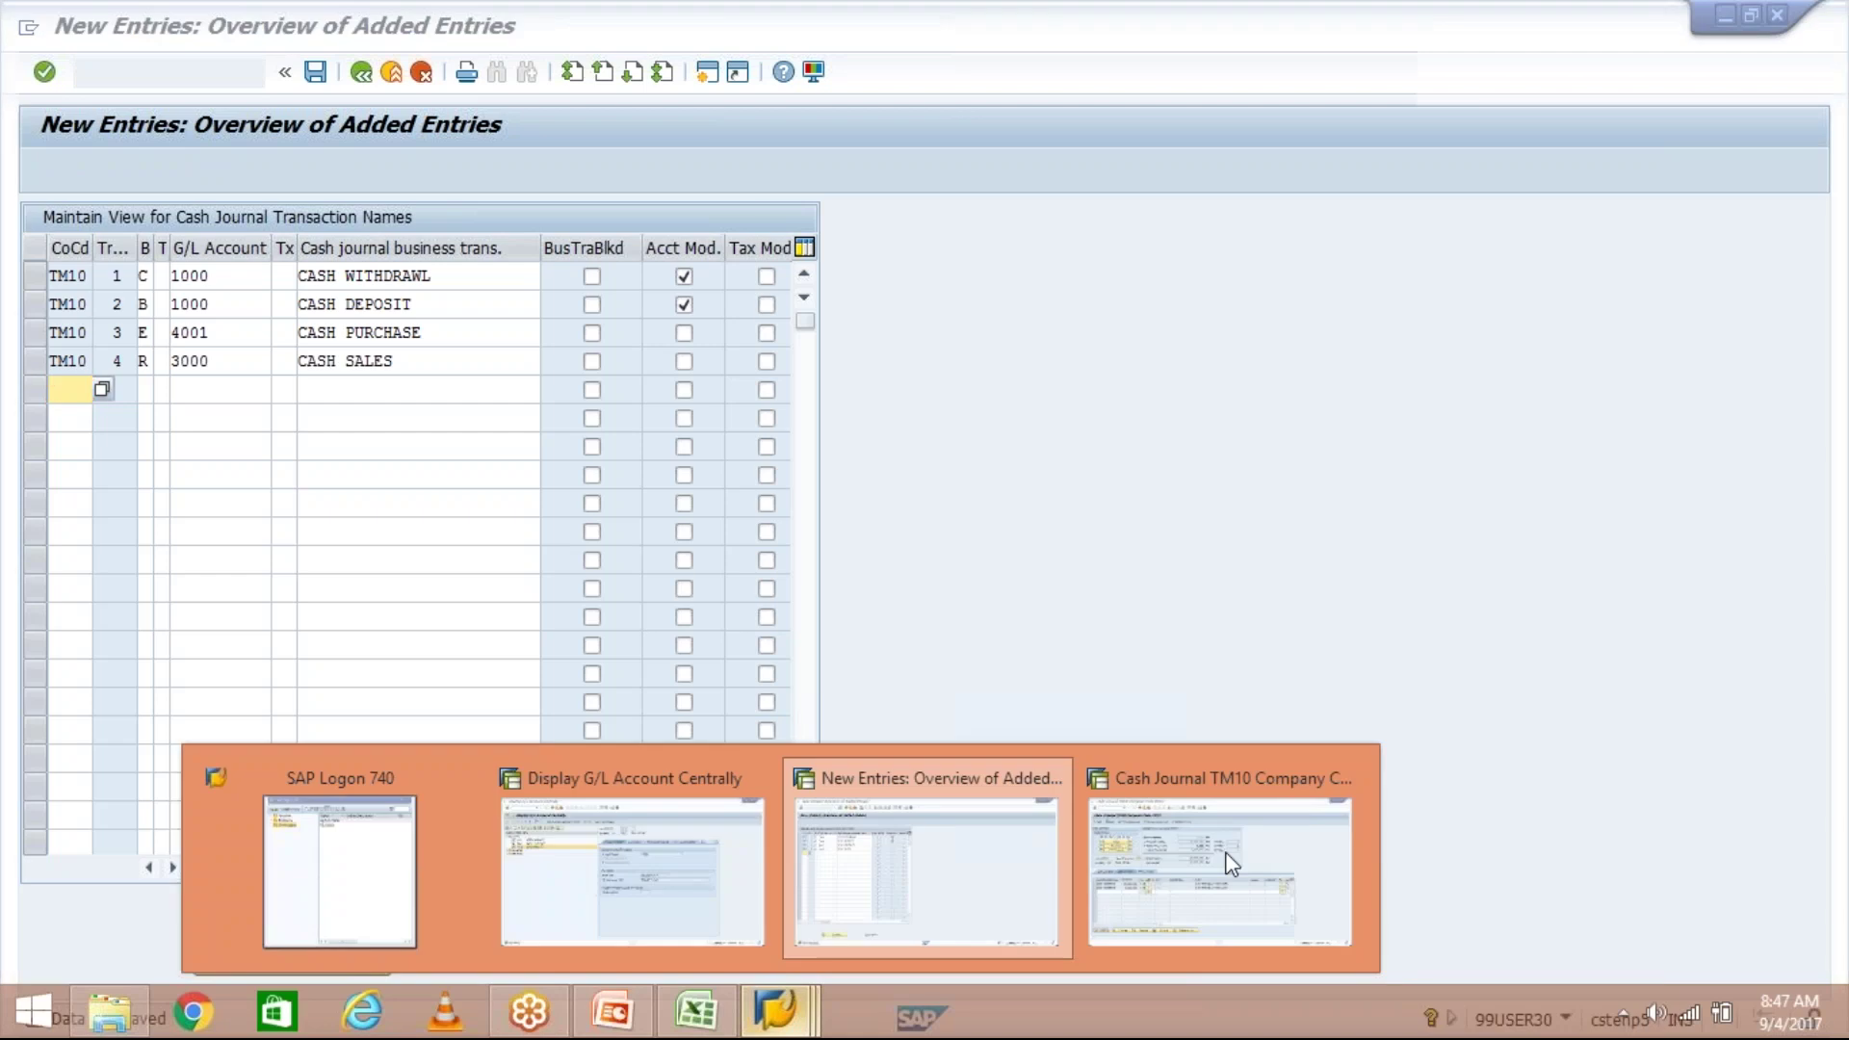
left_click(1231, 864)
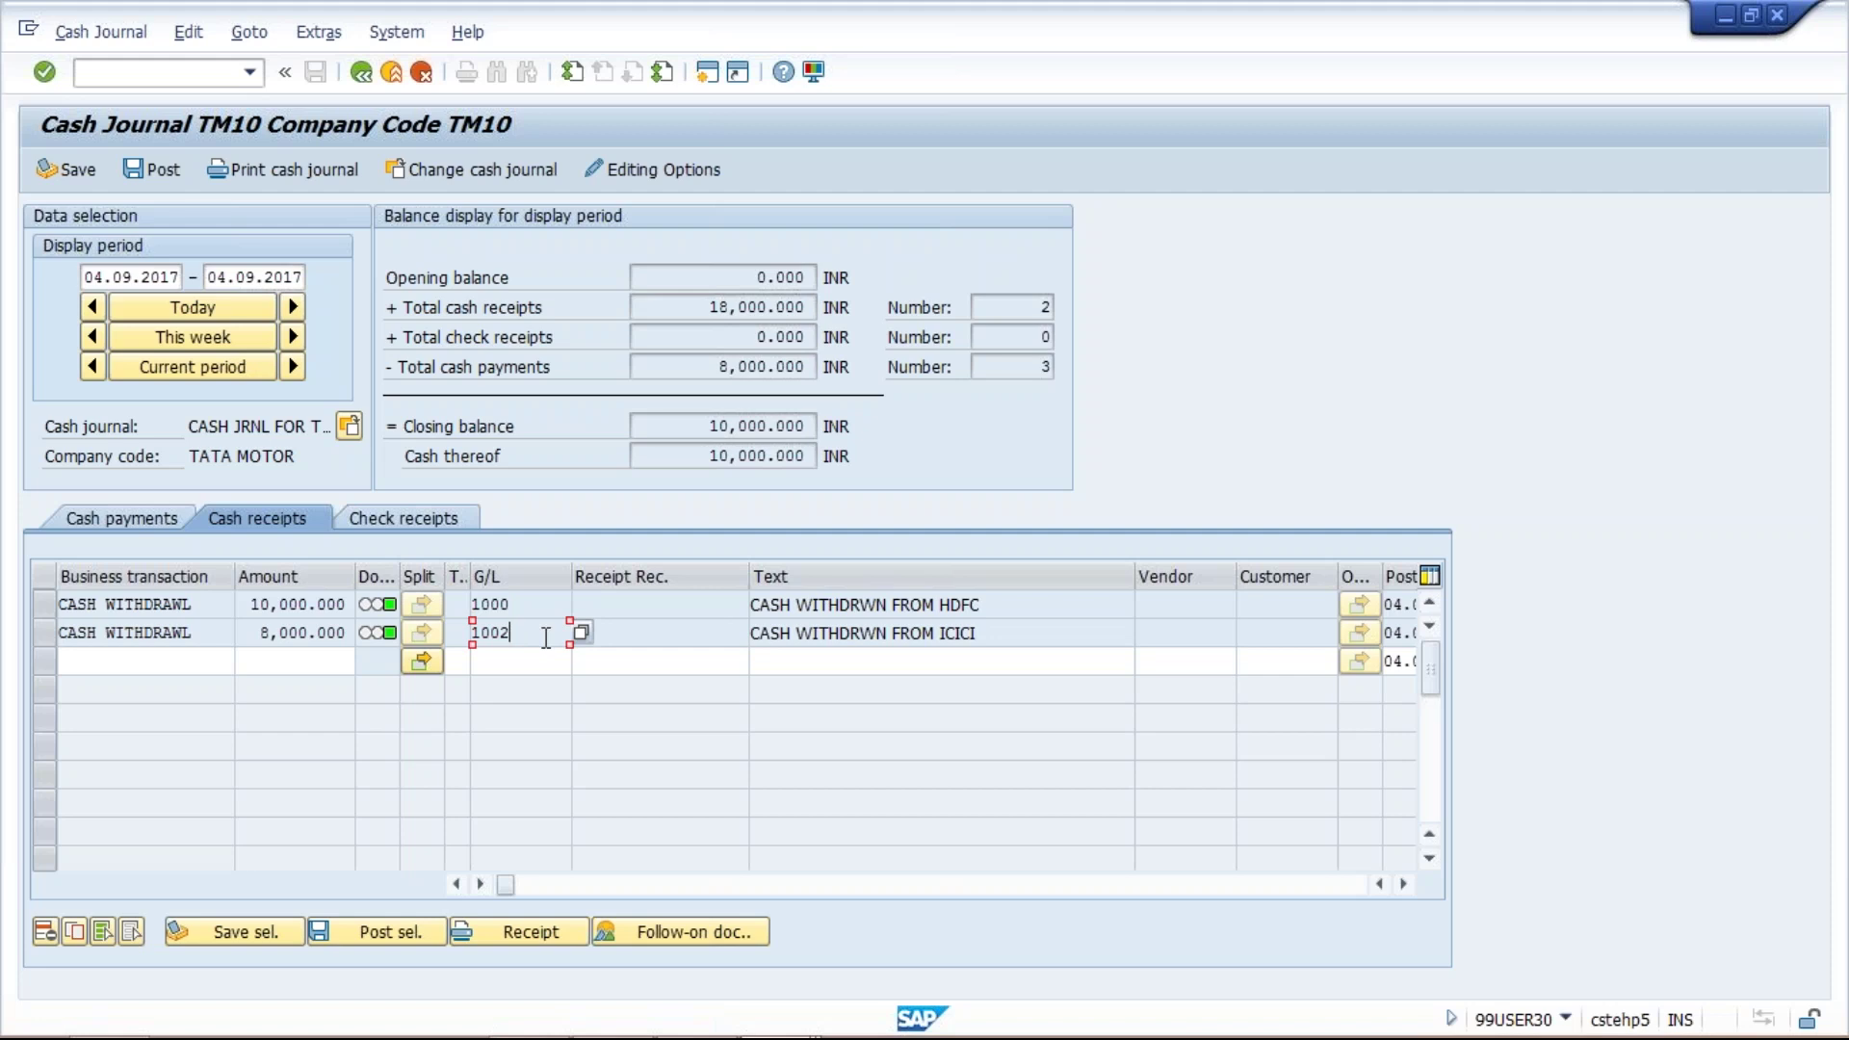
left_click(463, 638)
left_click(463, 613)
Compare the CASH WITHDRAWL transaction's default G/L account and Acct Mod. setting with the ICICI receipt's G/L field in the cash journal
left_click(770, 1009)
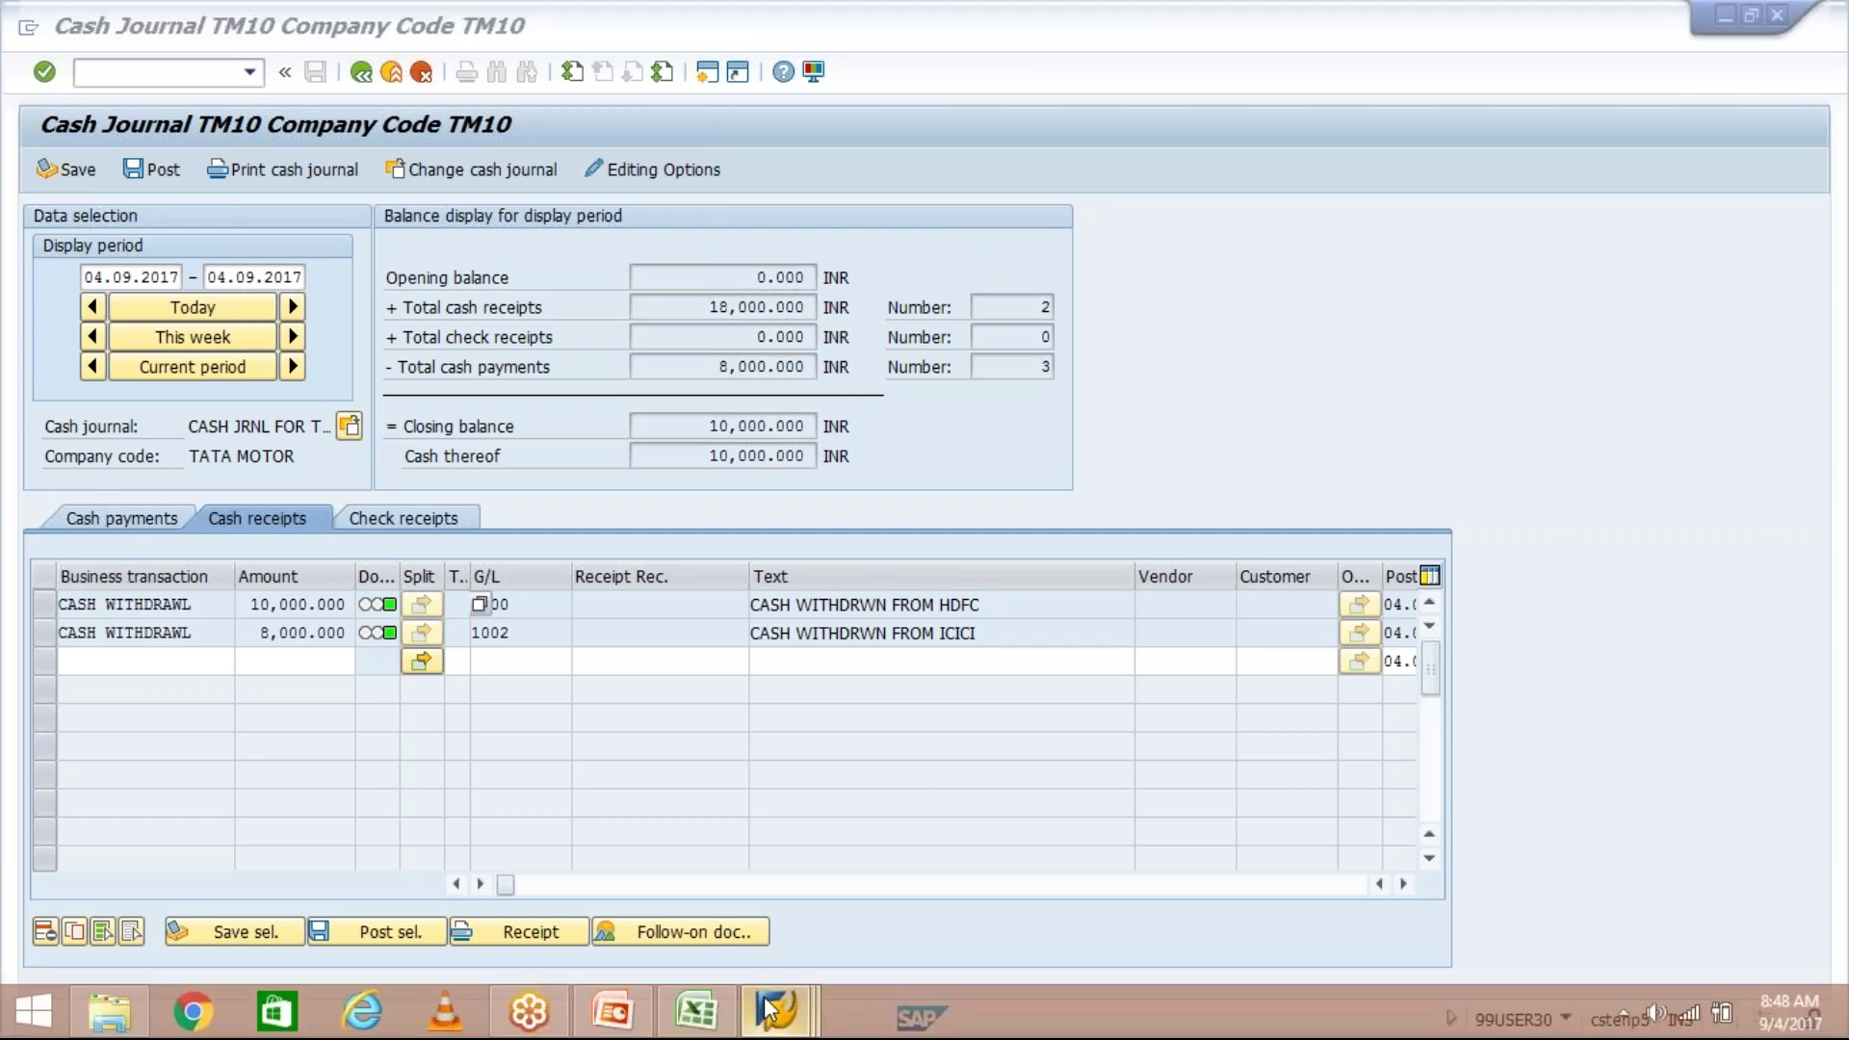
left_click(953, 881)
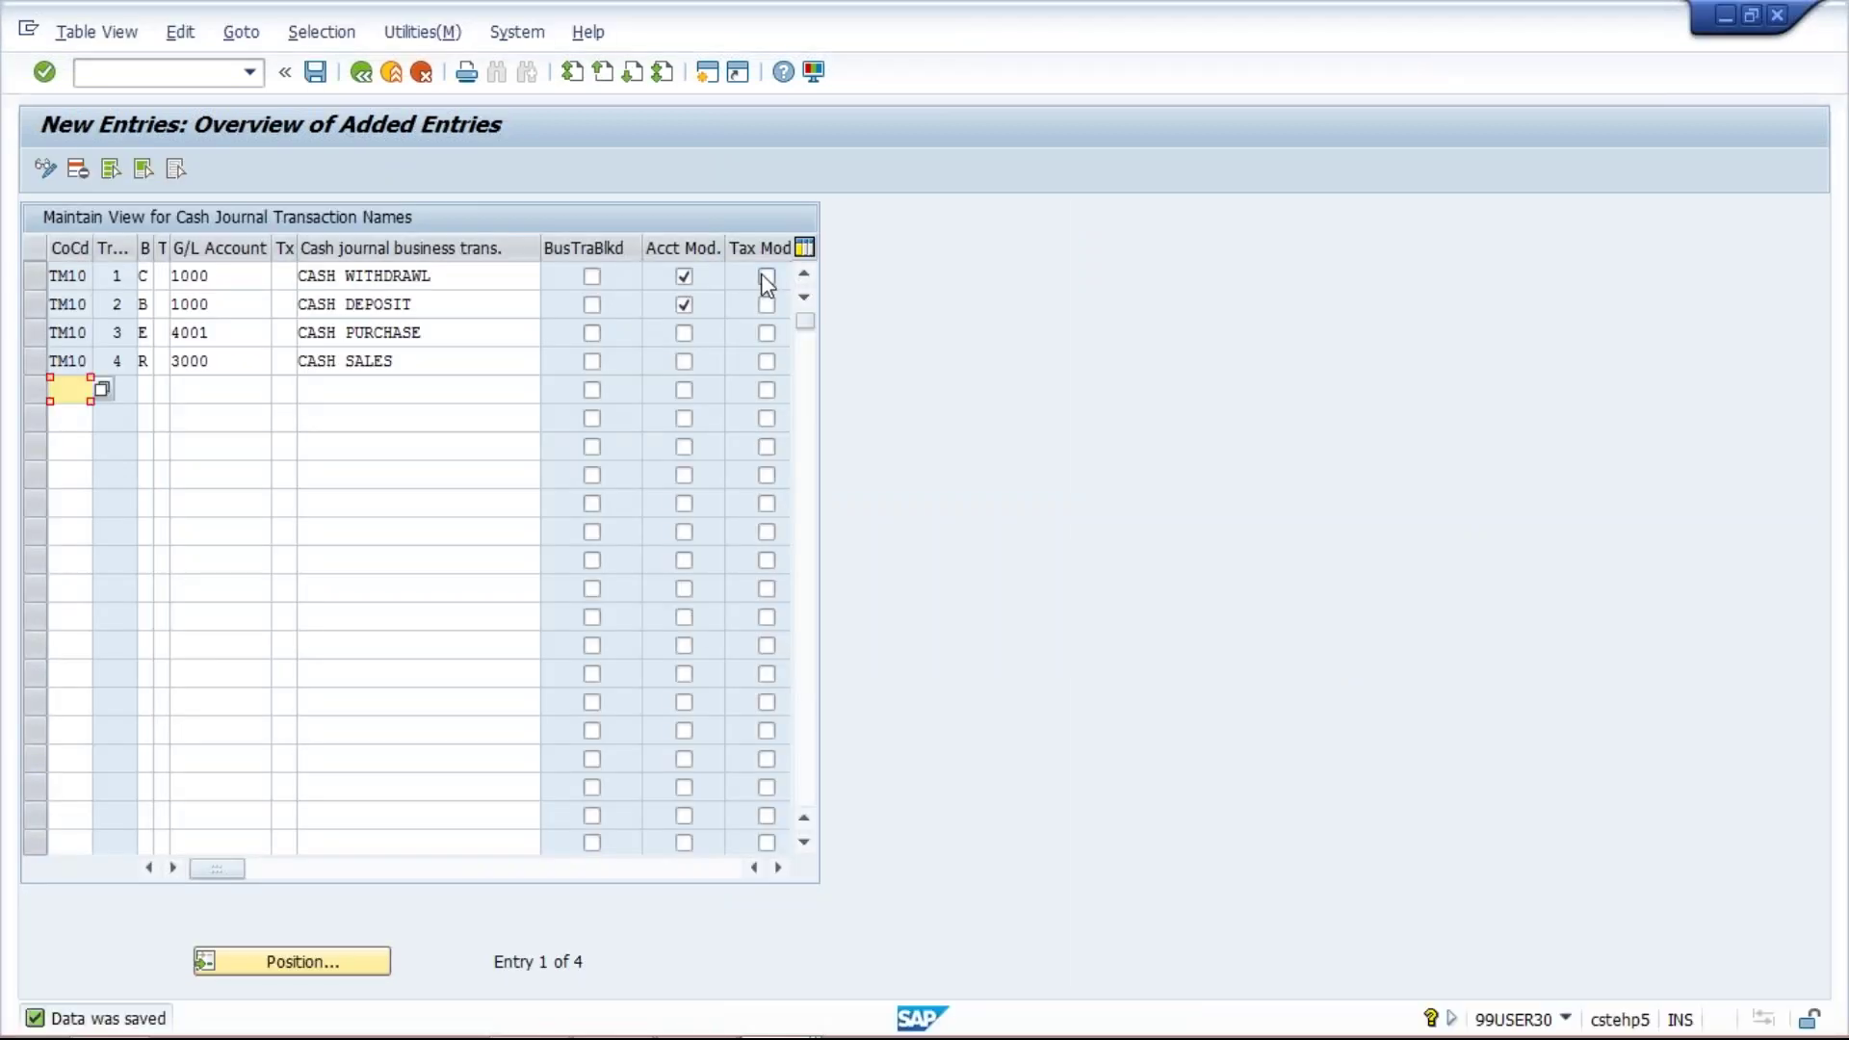
left_click(684, 276)
left_click_drag(226, 271, 169, 274)
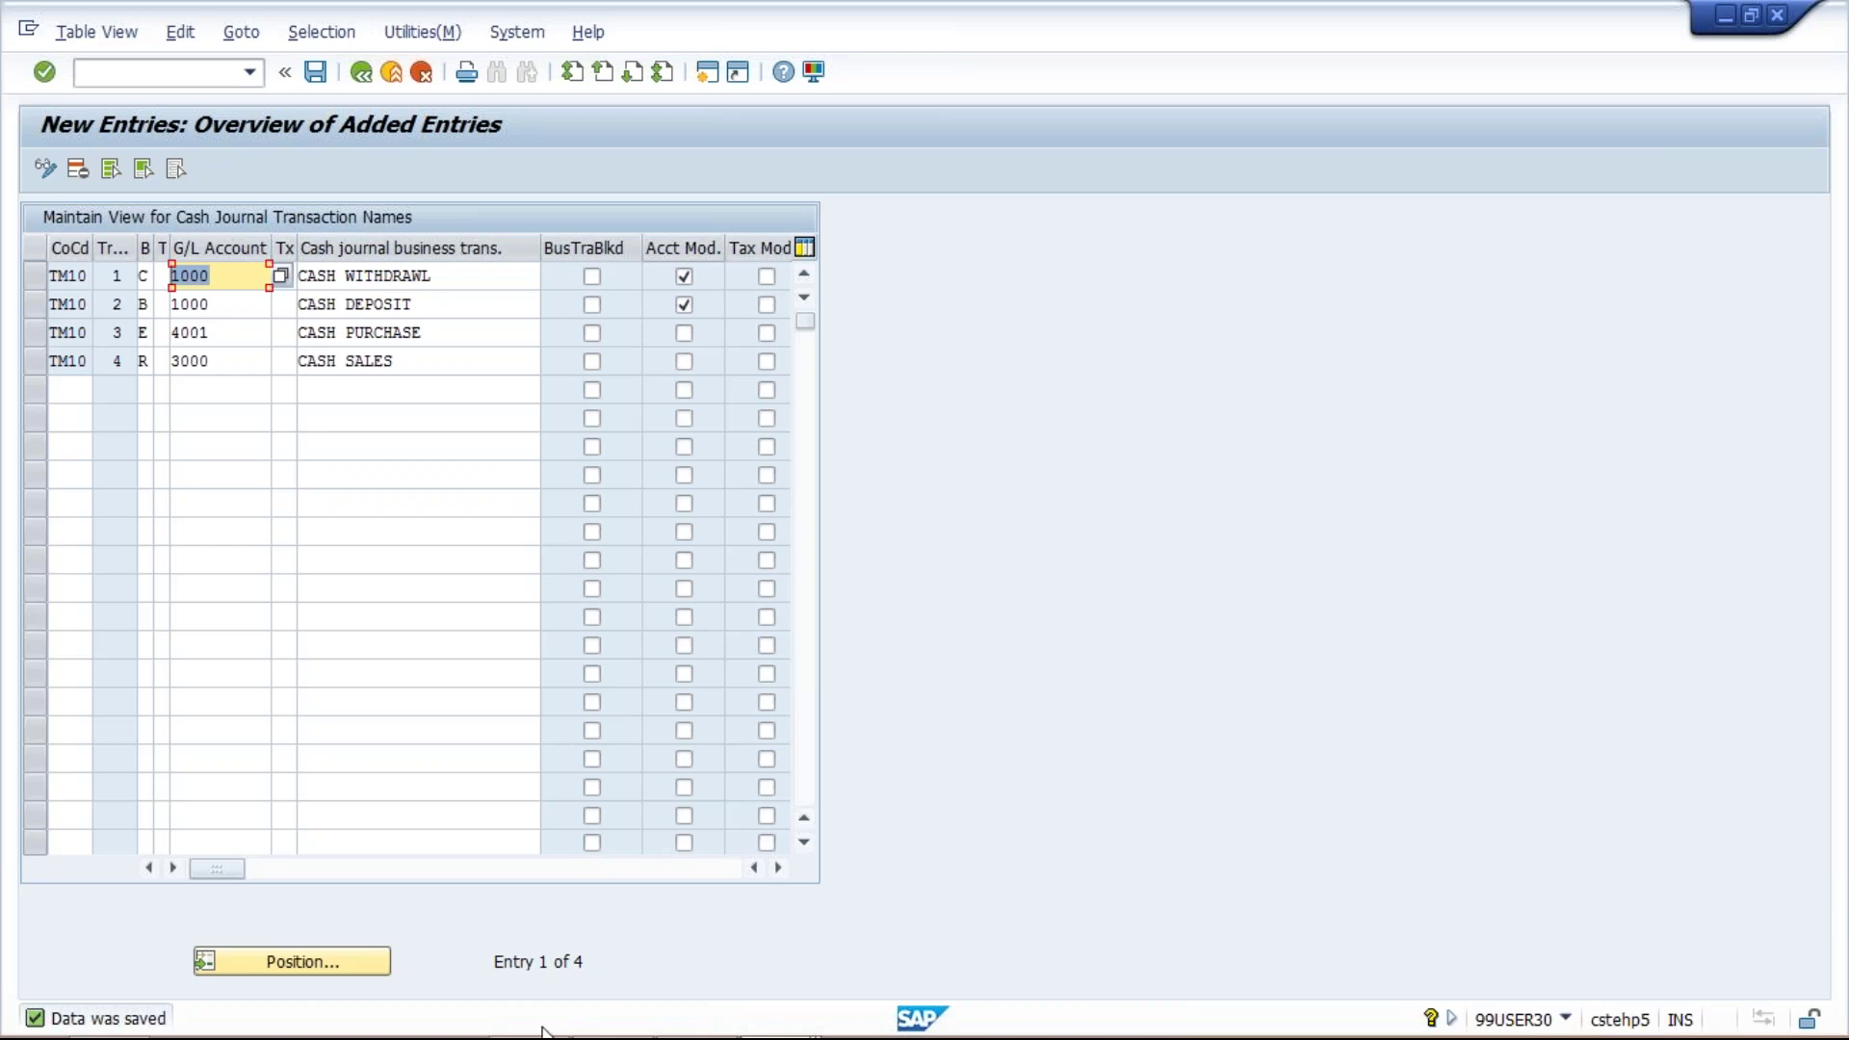
mouse_move(547, 1035)
mouse_move(778, 1033)
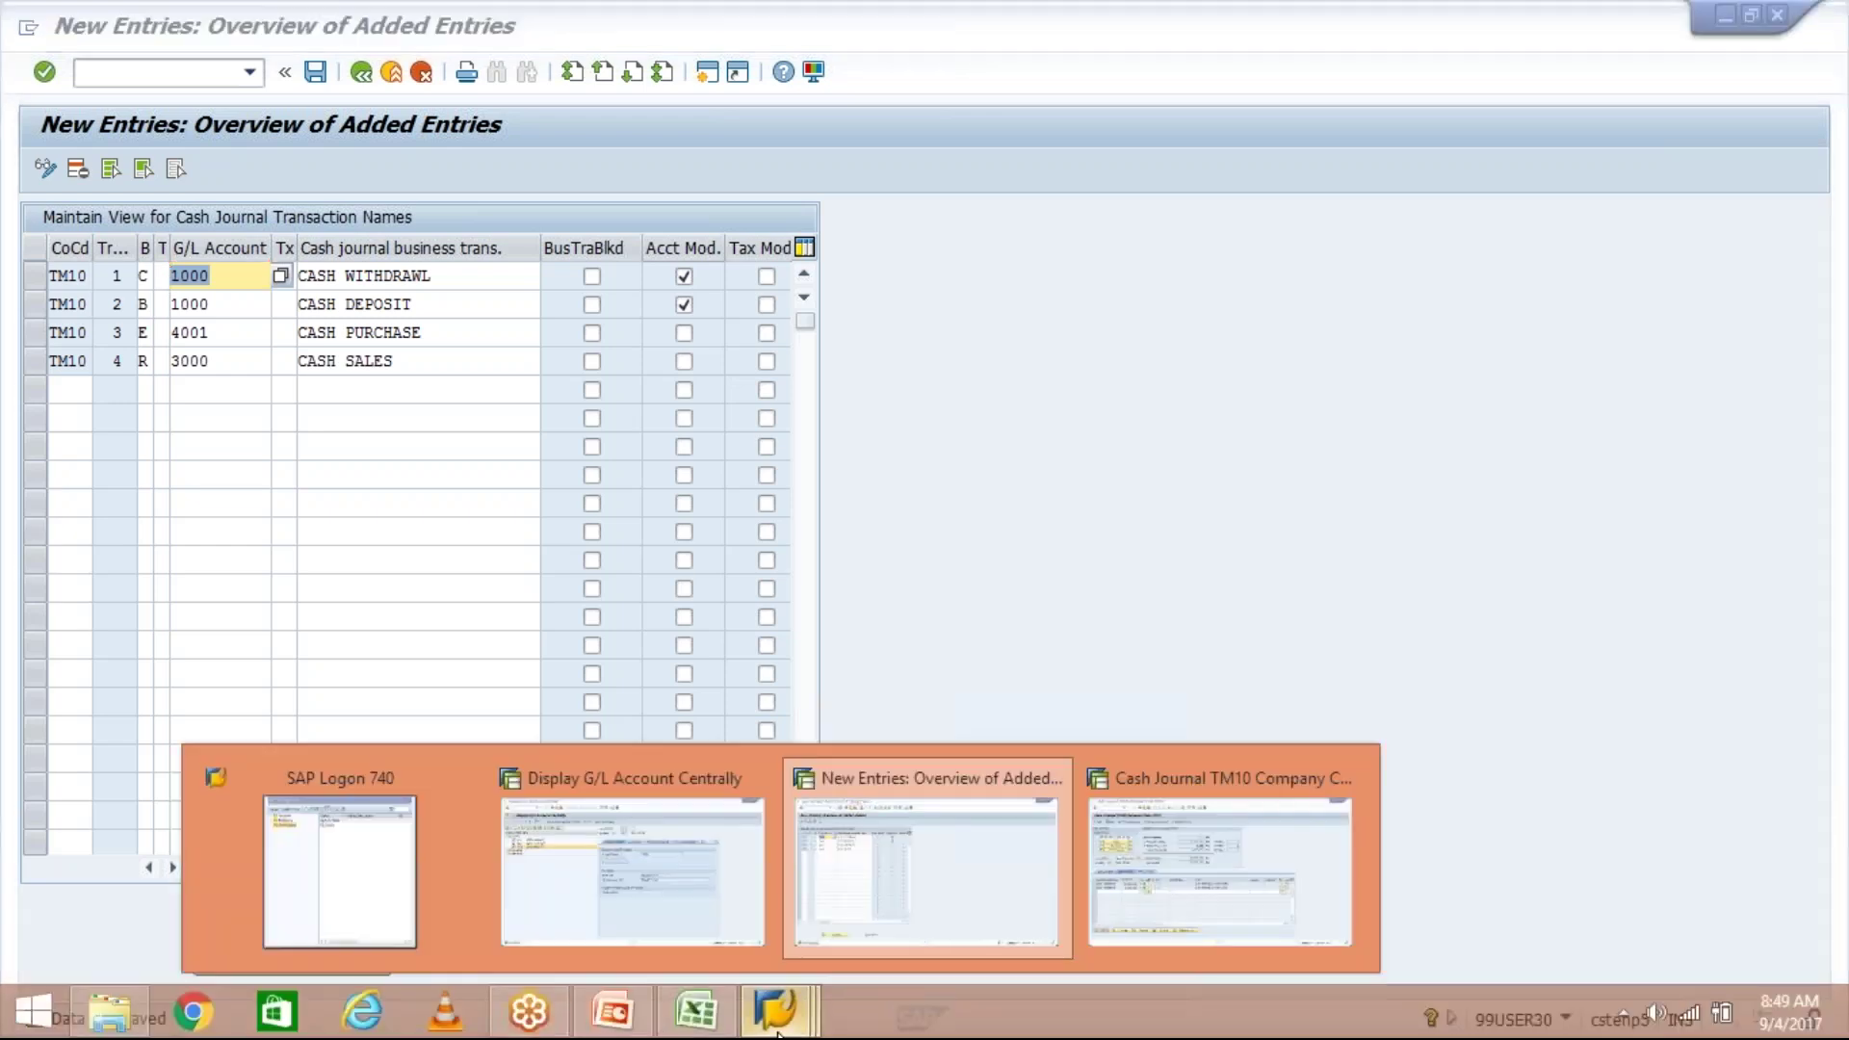
left_click(1153, 901)
left_click(542, 631)
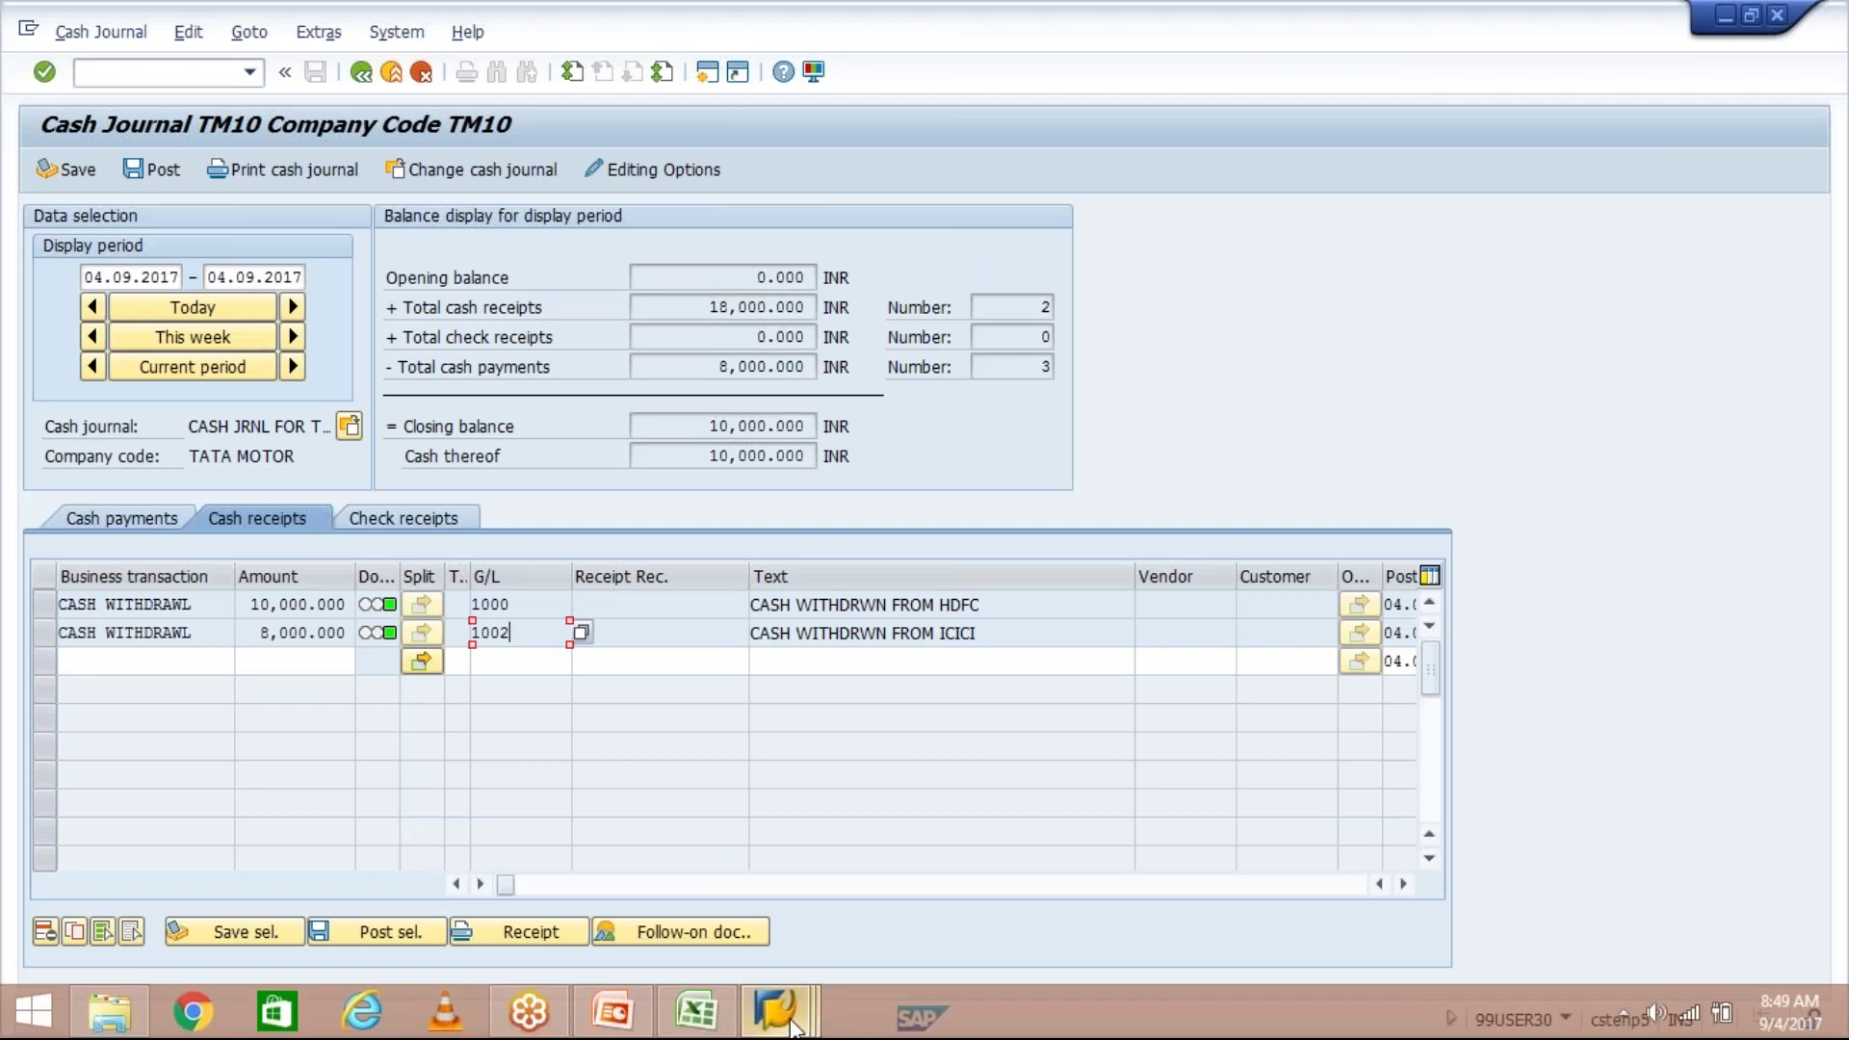
Recheck the Acct Mod. column in the transaction names session and return to the HDFC withdrawal's G/L field in the cash journal
left_click(795, 1027)
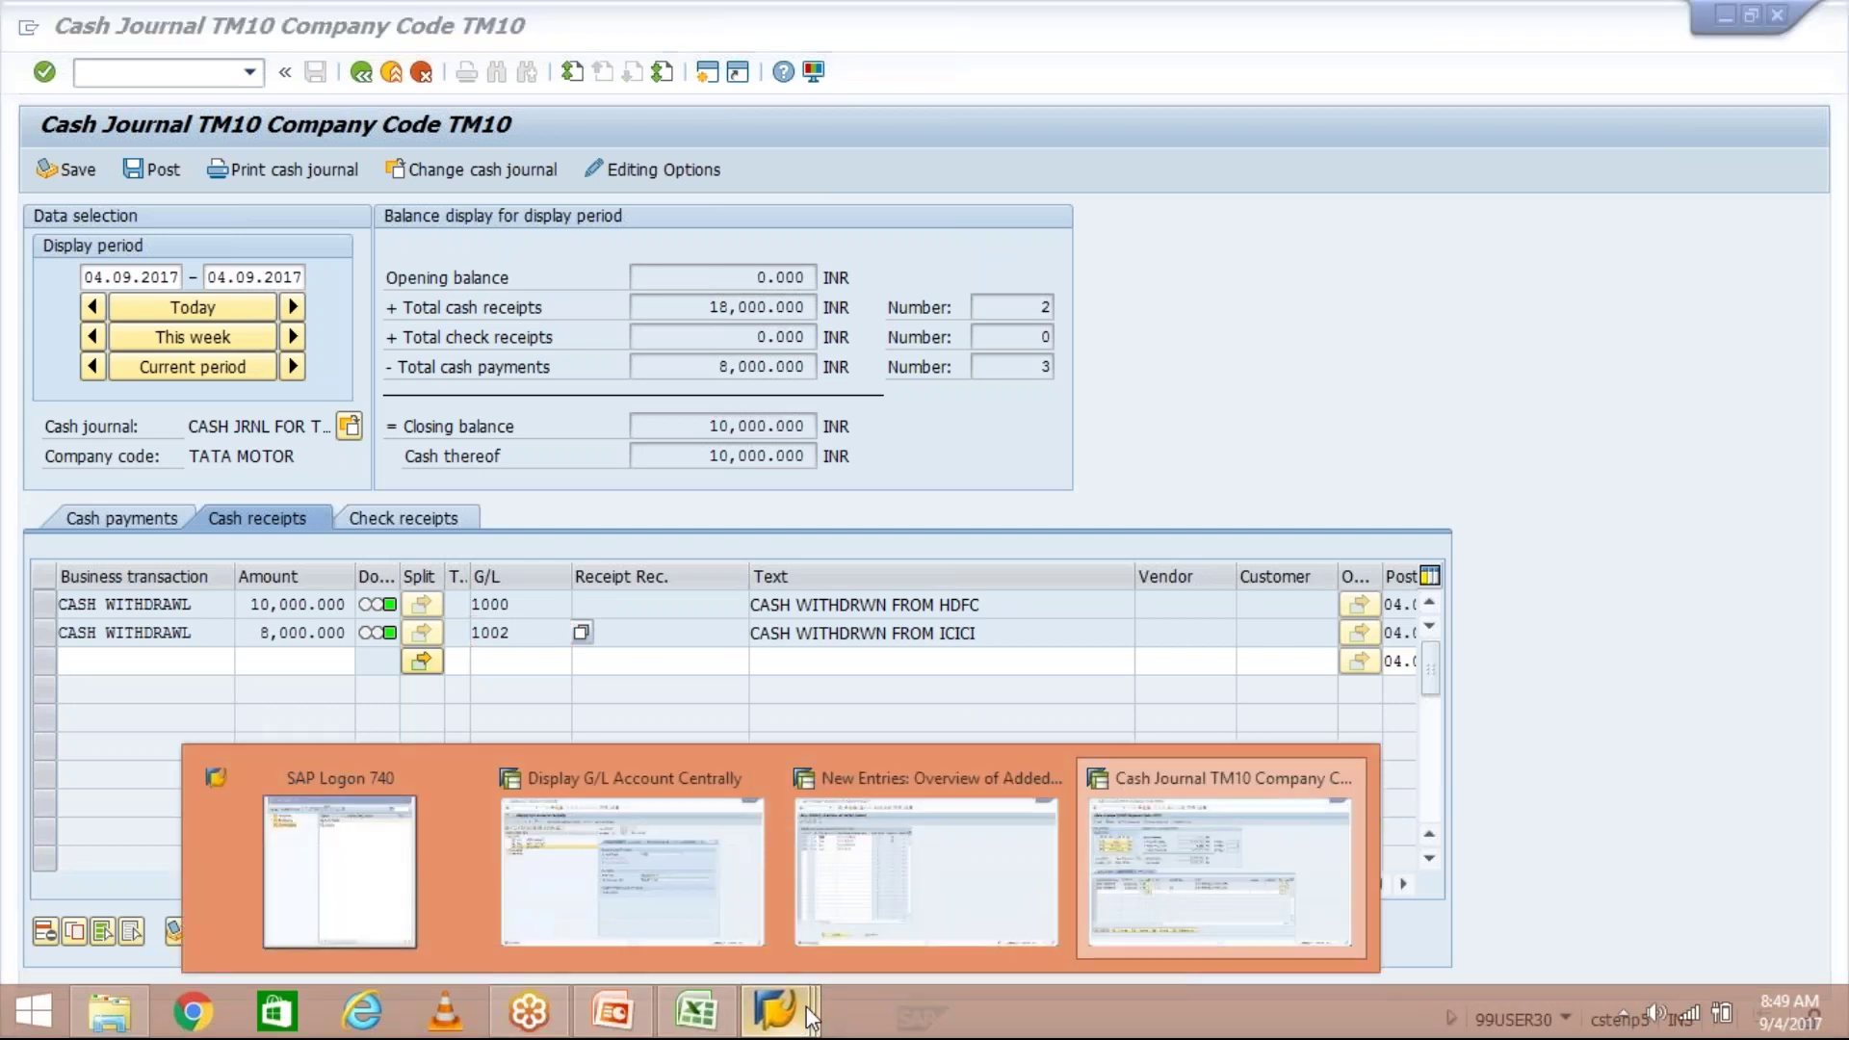
left_click(925, 936)
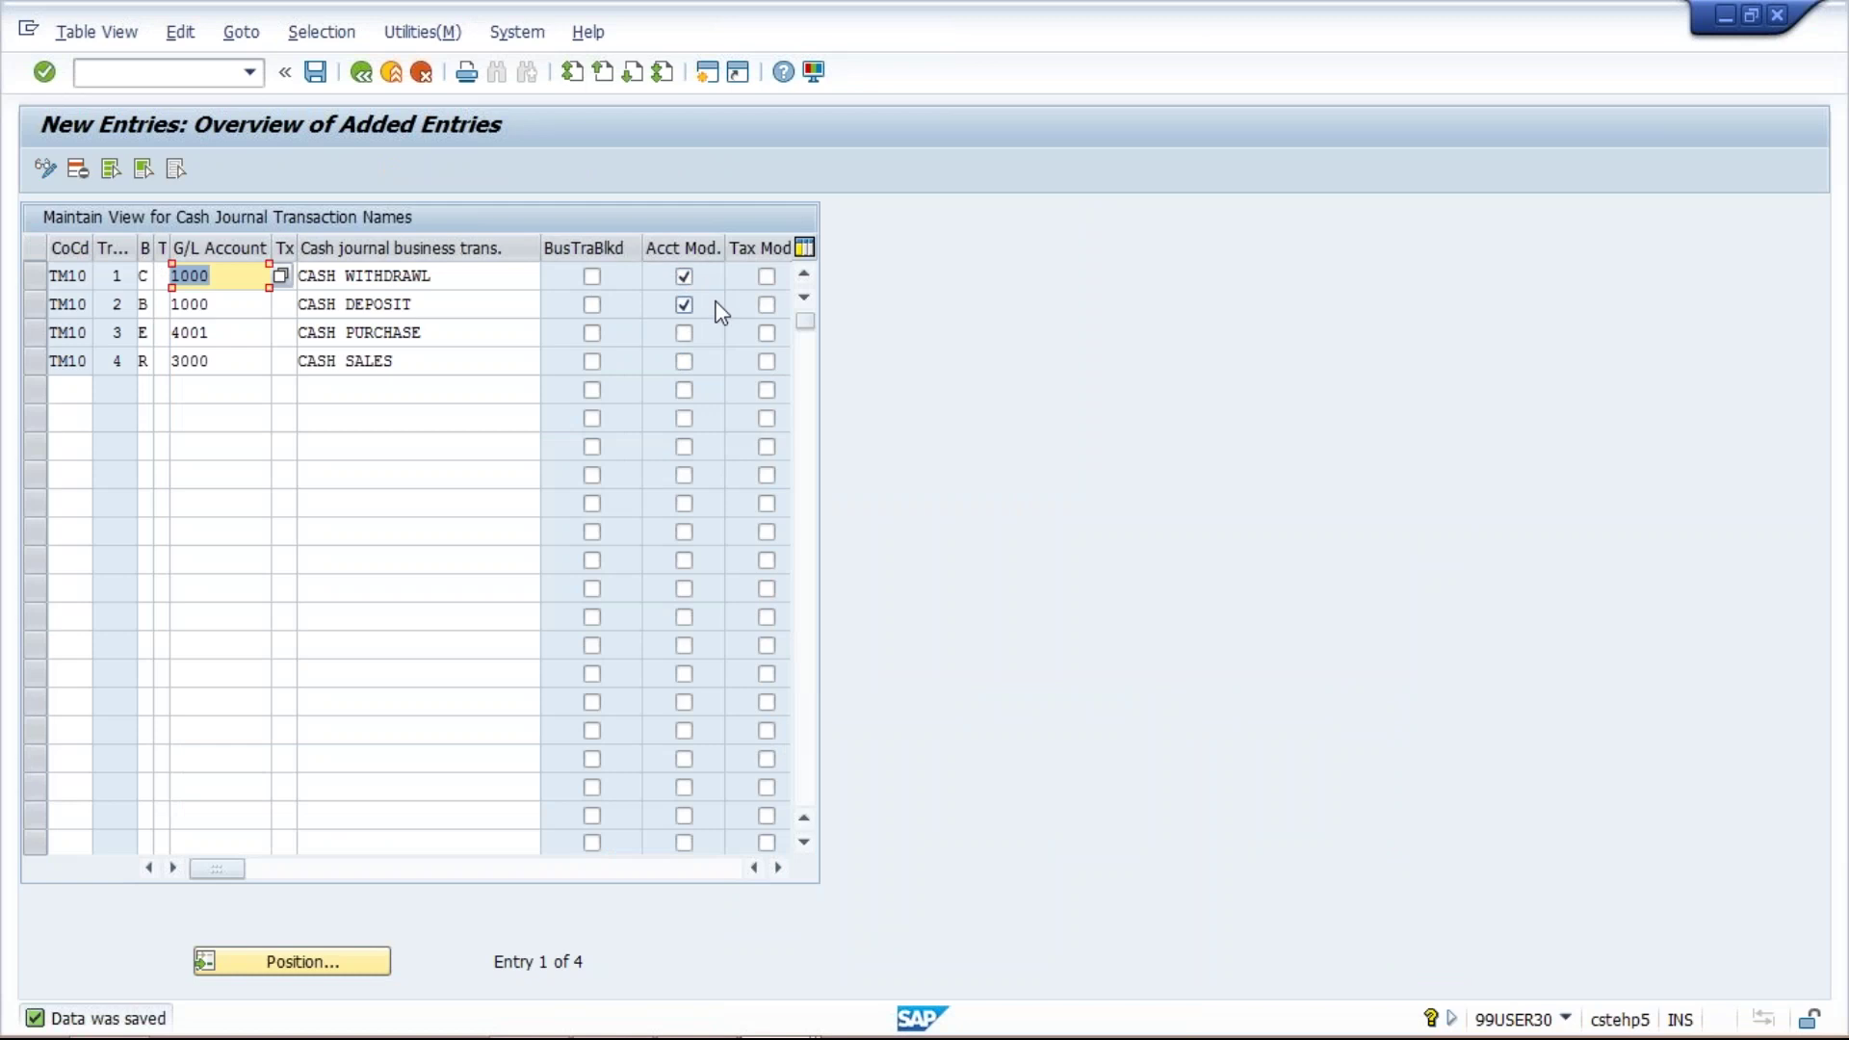
mouse_move(819, 1034)
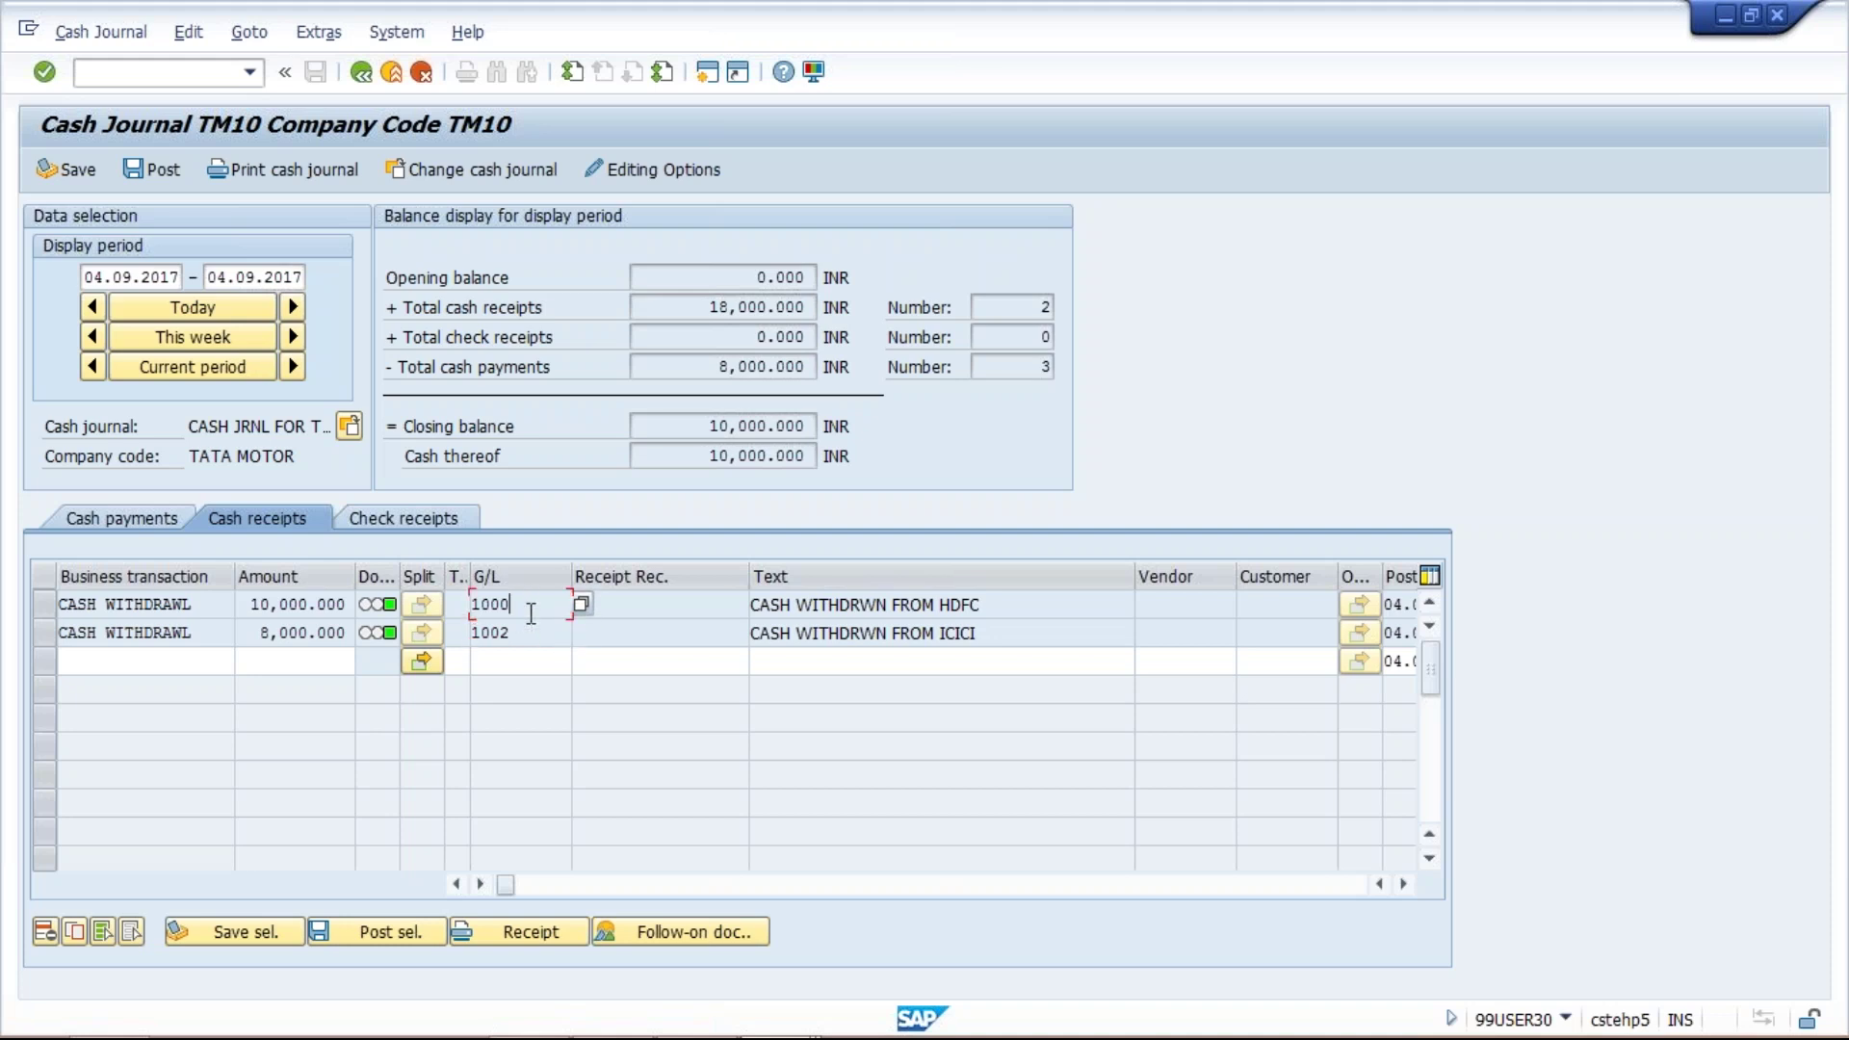
left_click(531, 605)
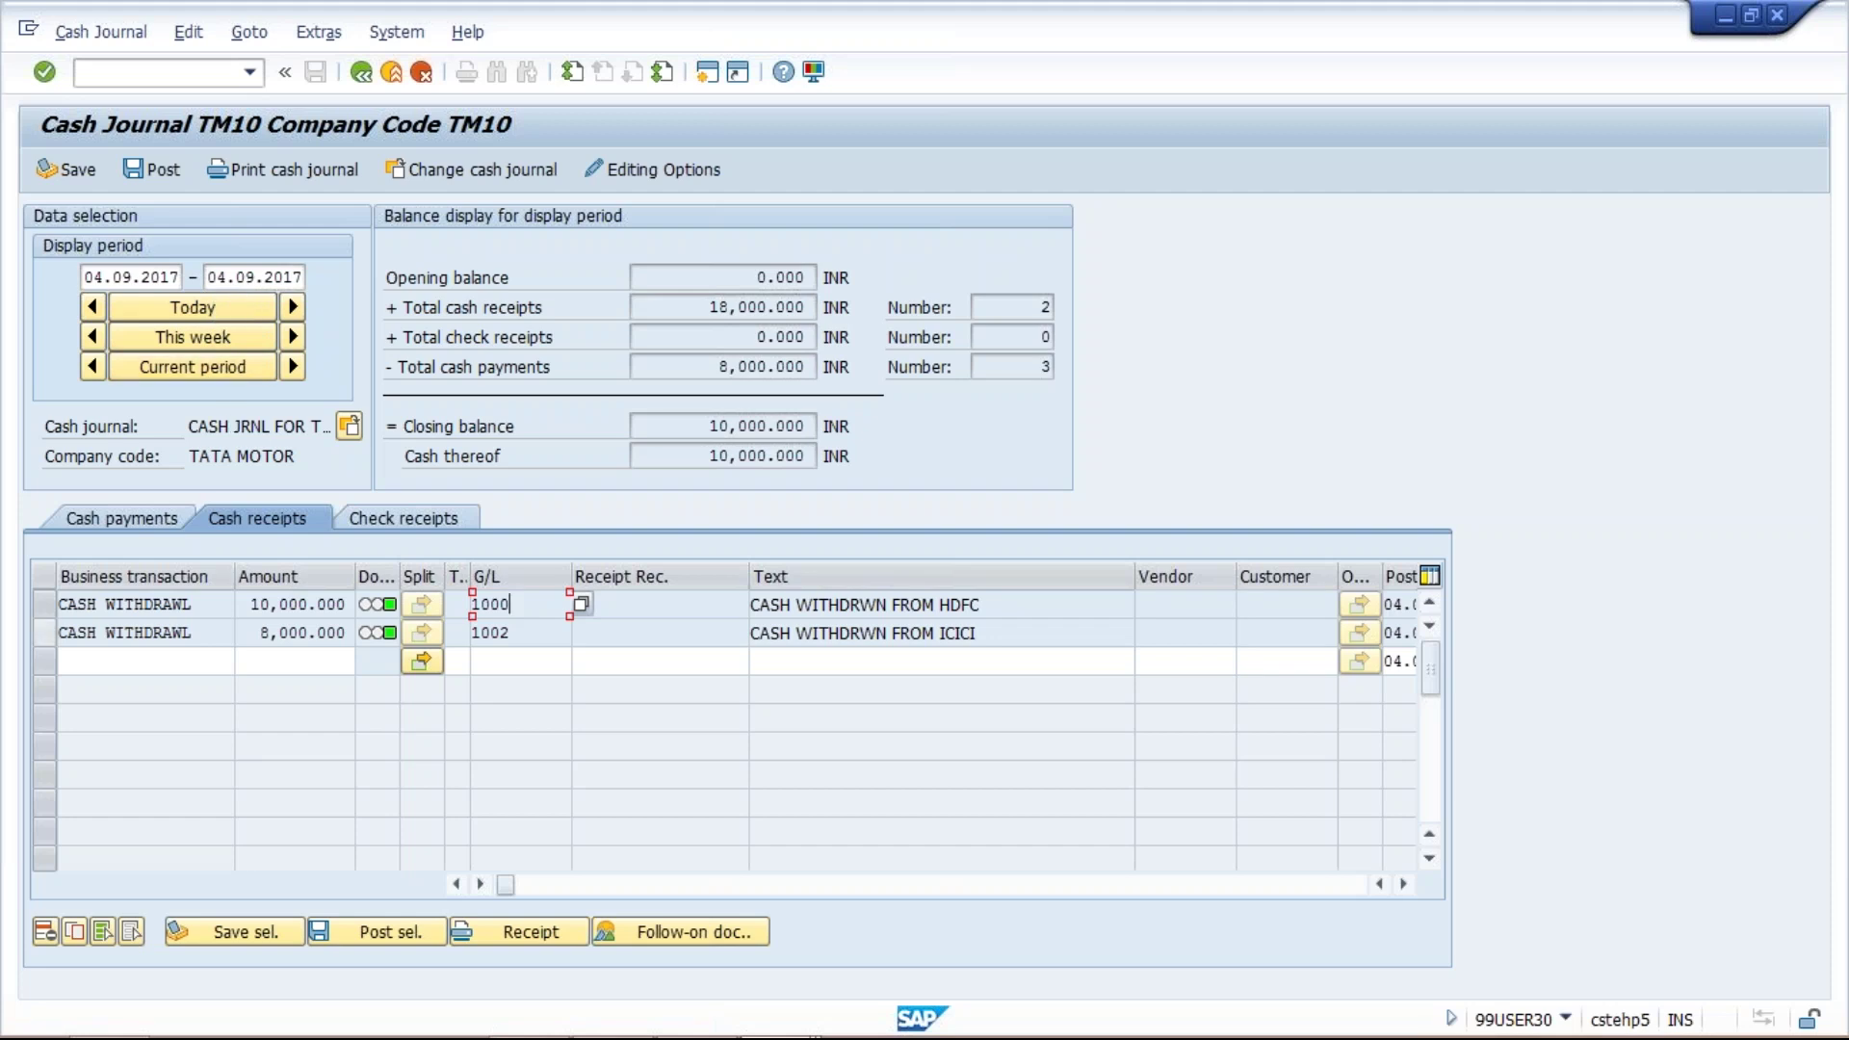
Open the follow-on accounting document of the 10,000 HDFC withdrawal and examine the accounts and amounts of its petty cash and bank lines
left_click(48, 606)
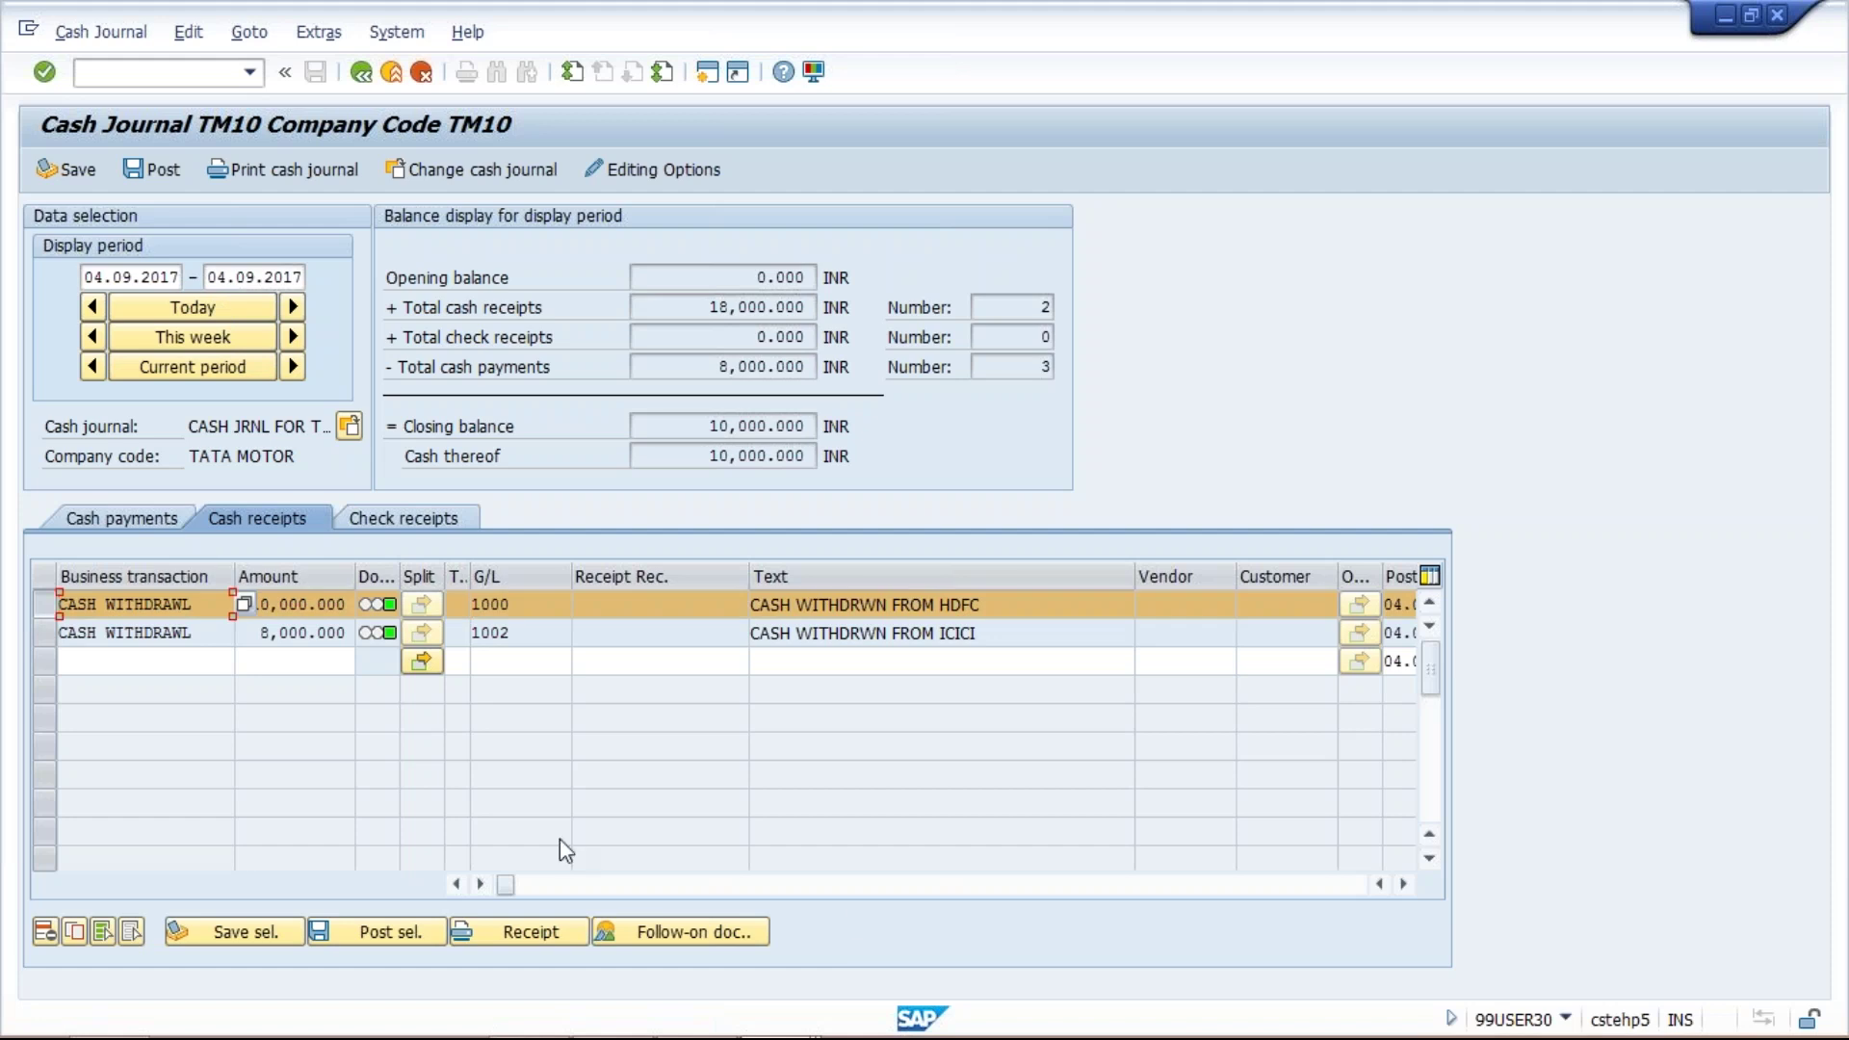
left_click(732, 934)
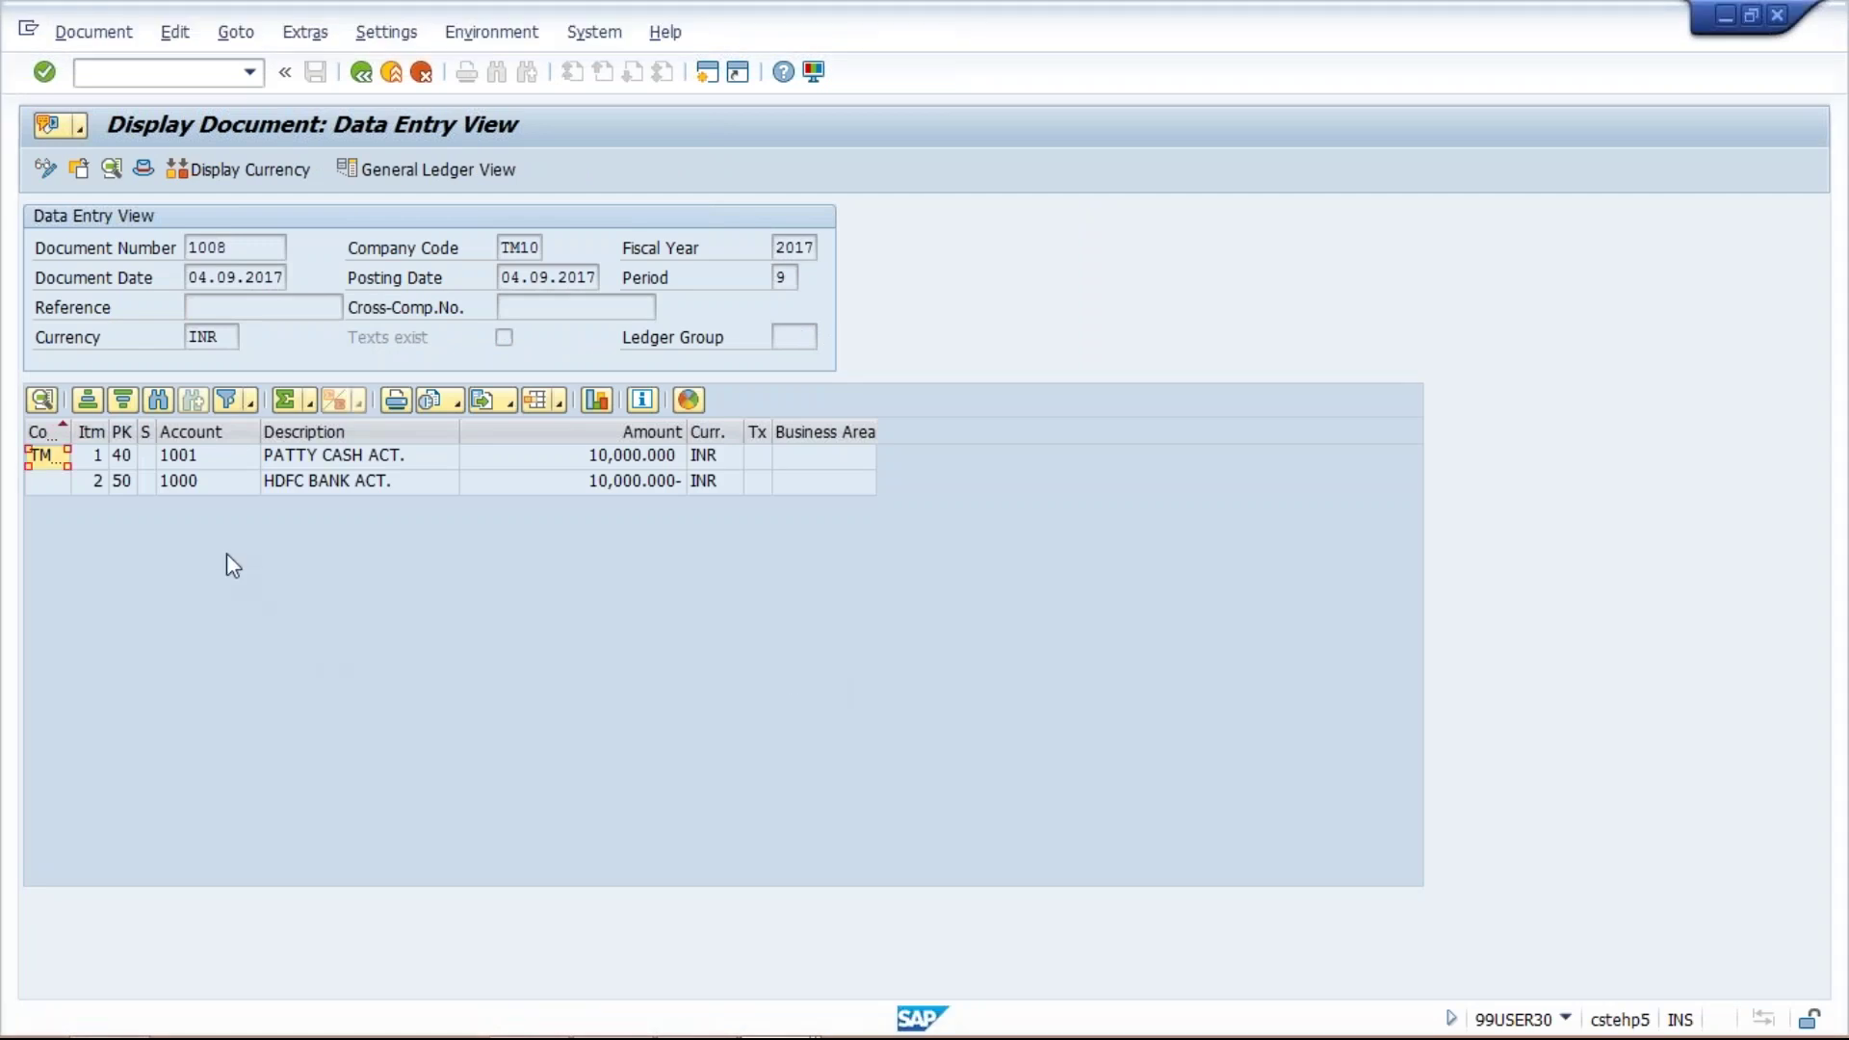
left_click(229, 465)
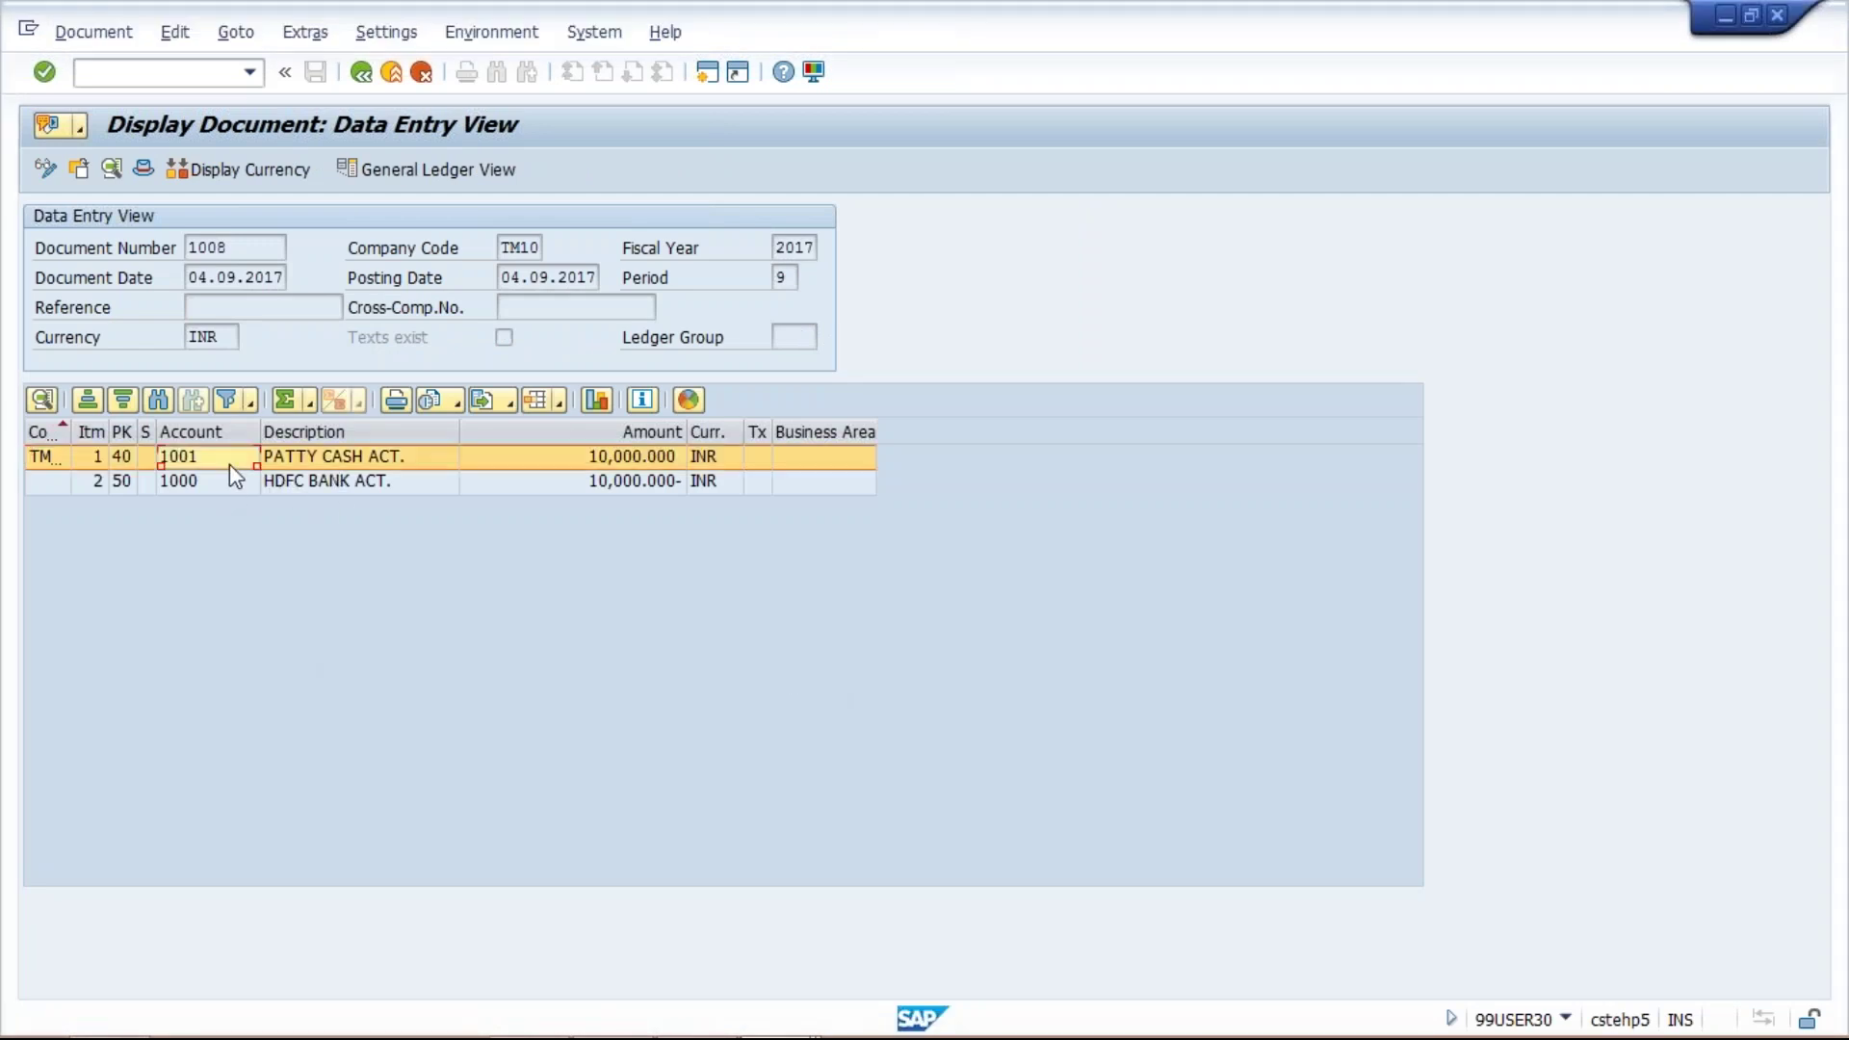
left_click(376, 464)
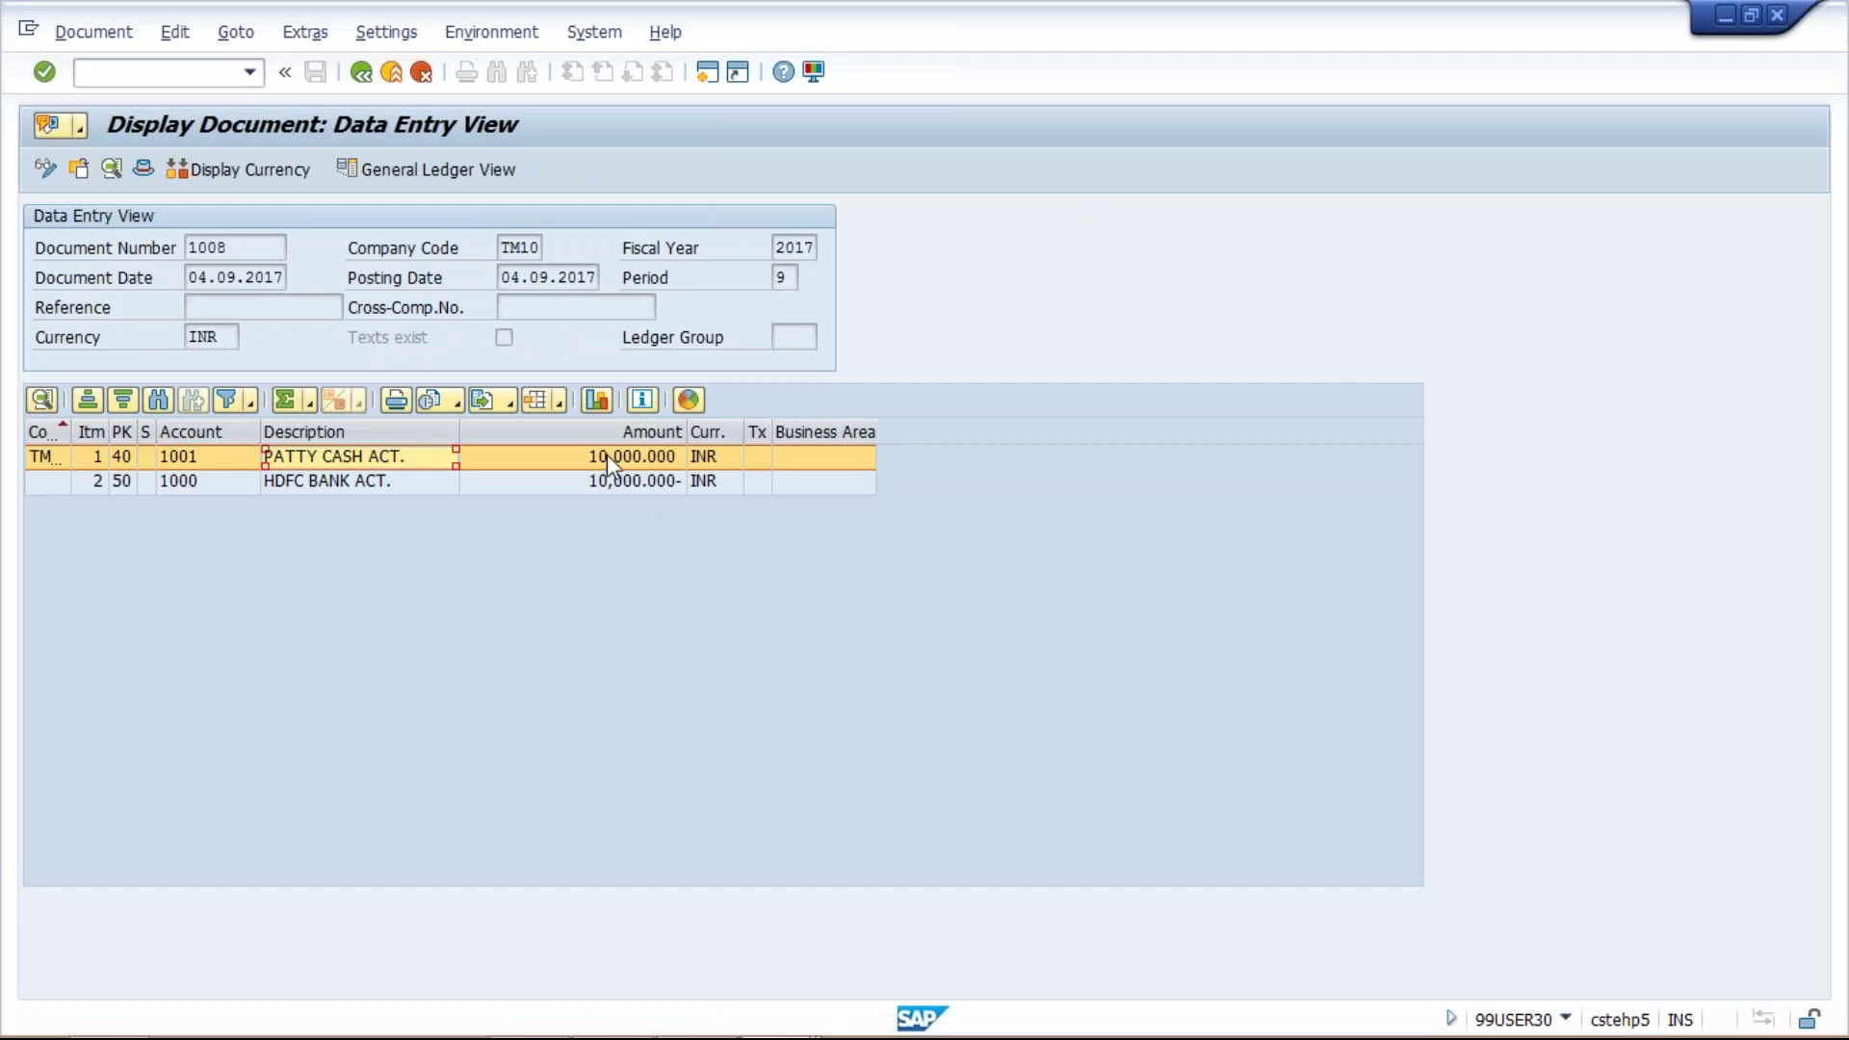
left_click(371, 481)
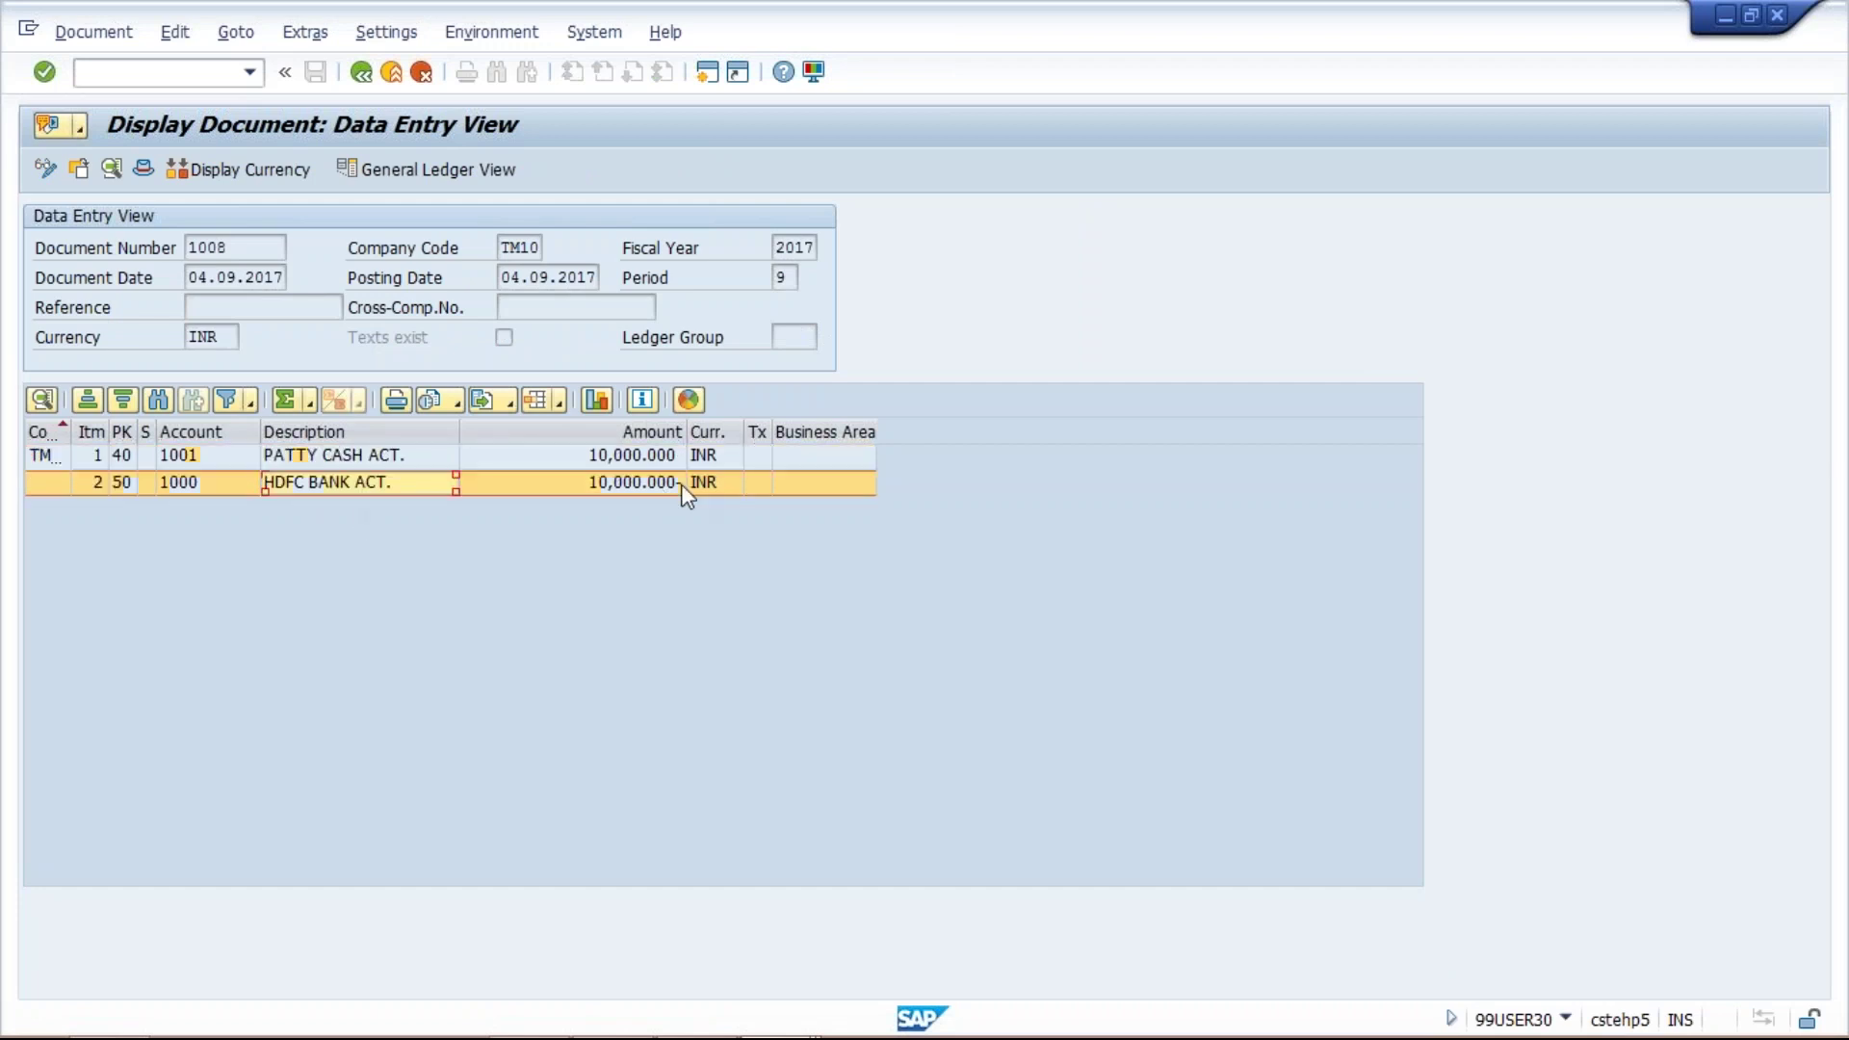
left_click(662, 482)
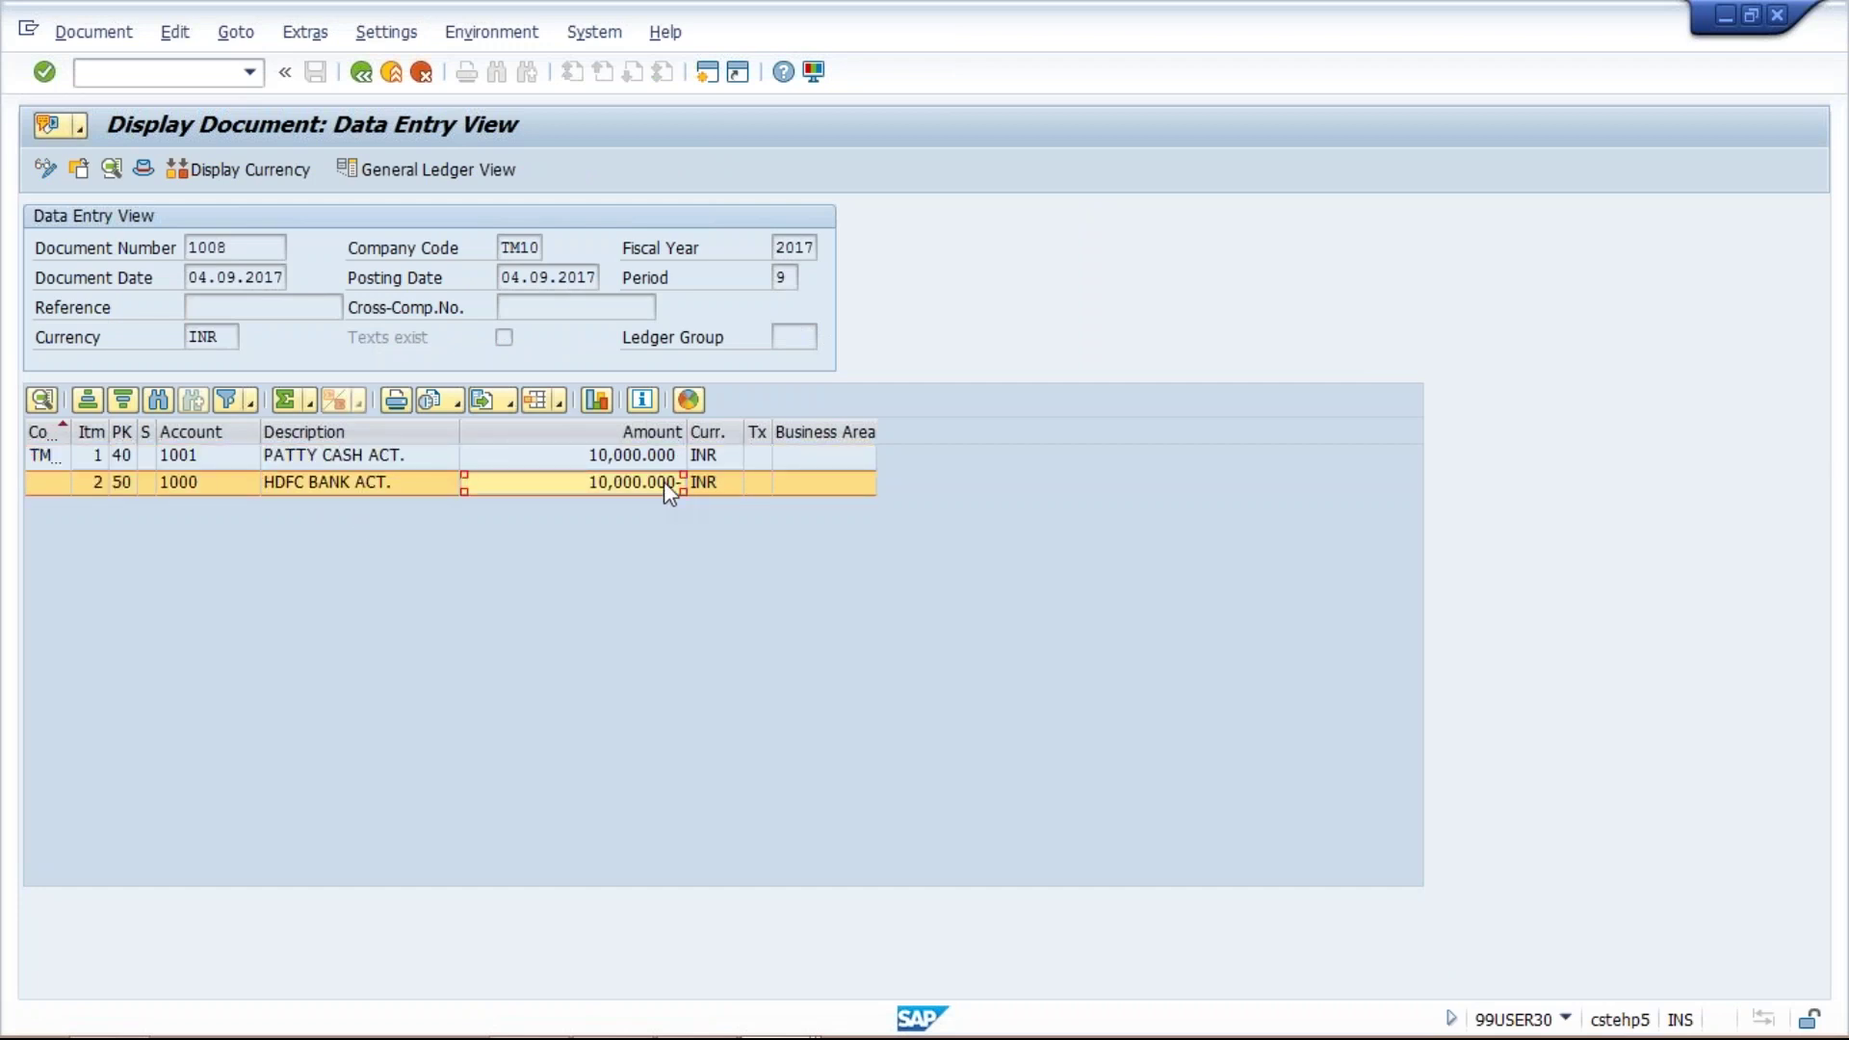